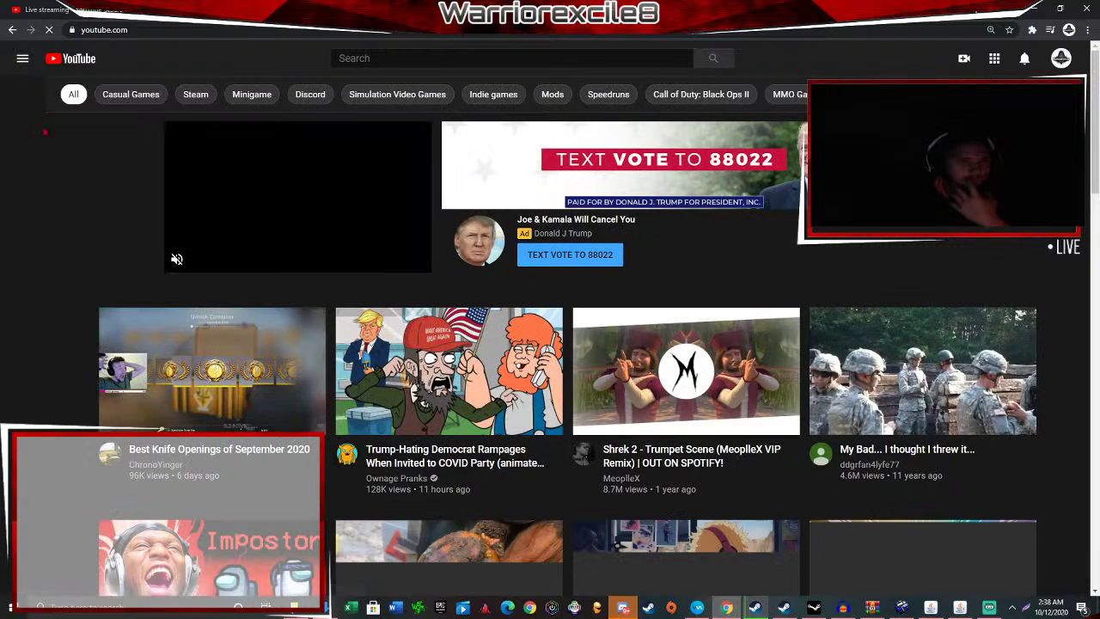
Search YouTube for the streamer's own channel name.
left_click(430, 58)
type("warriorexcile8")
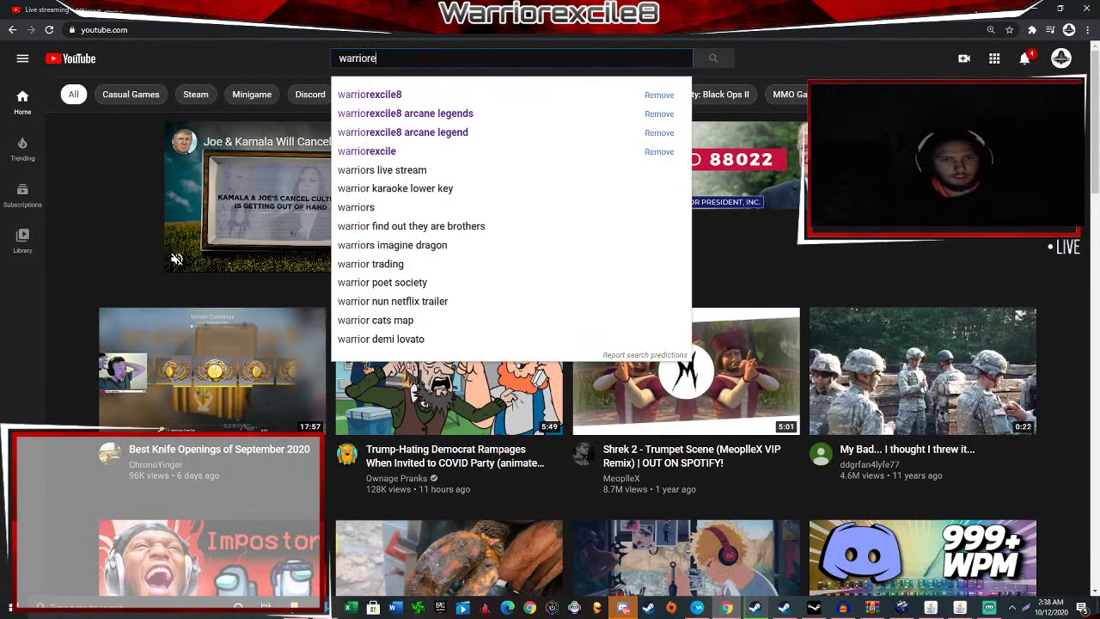
key("Return")
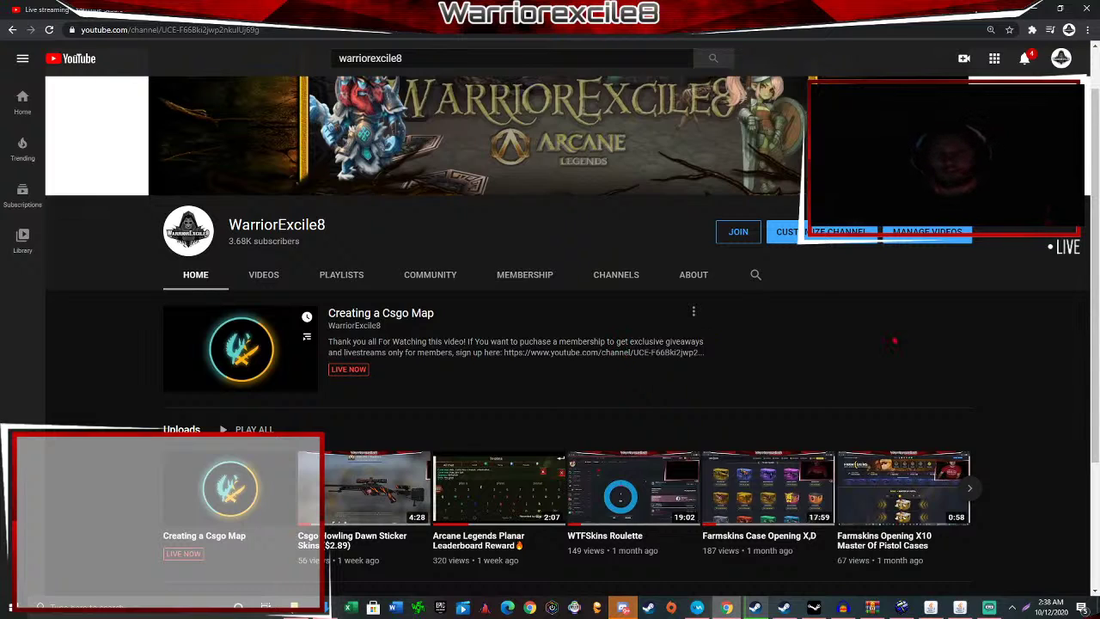
Return to the channel page, then switch to the Mr Incredible music video tab.
left_click(989, 608)
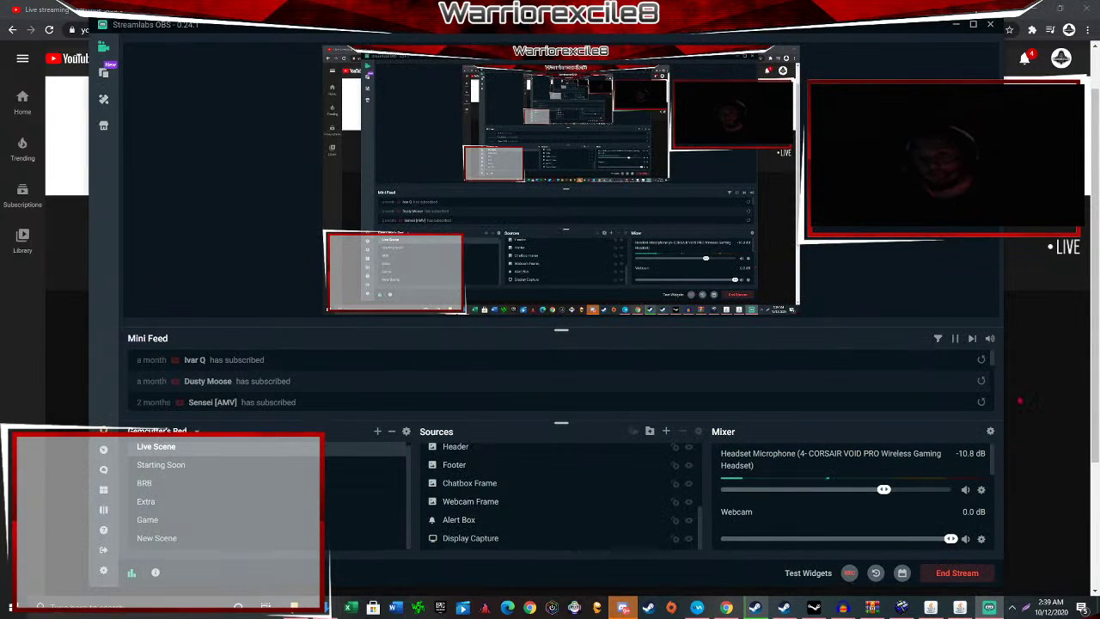
left_click(1032, 410)
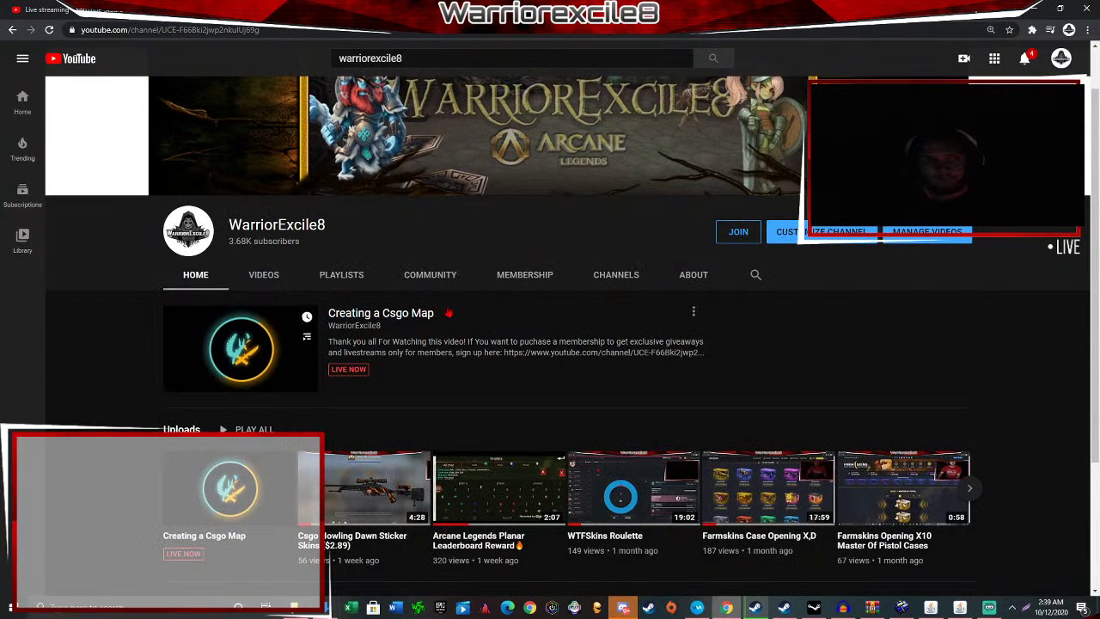
left_click(421, 9)
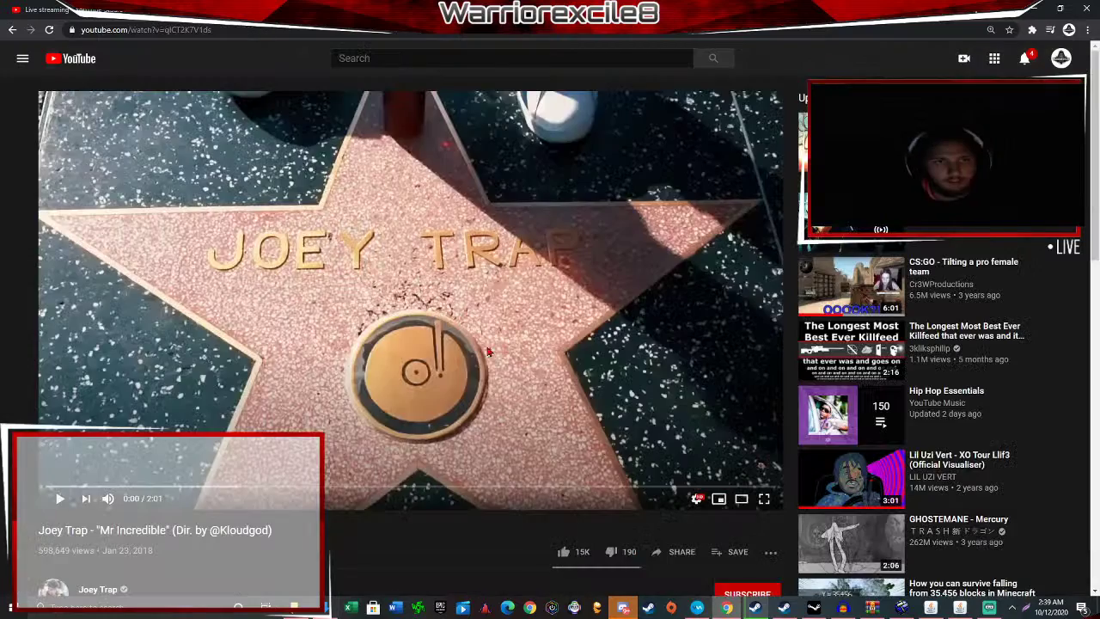
Play the Mr Incredible video and lower Streamlabs OBS's Audio Output Capture volume.
left_click(456, 355)
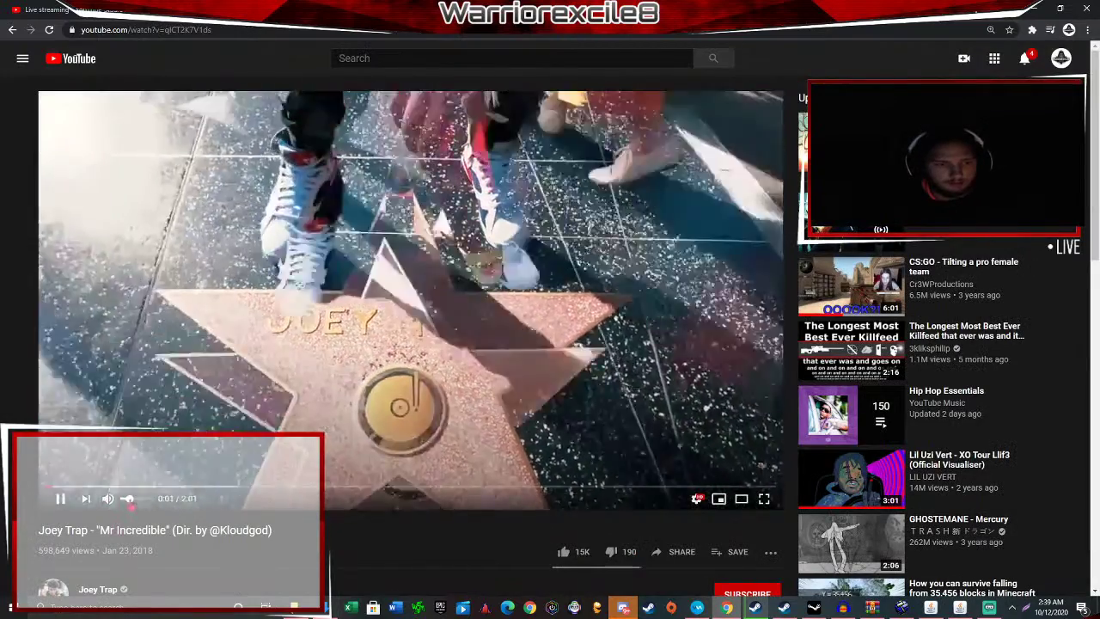
key("alt+Tab")
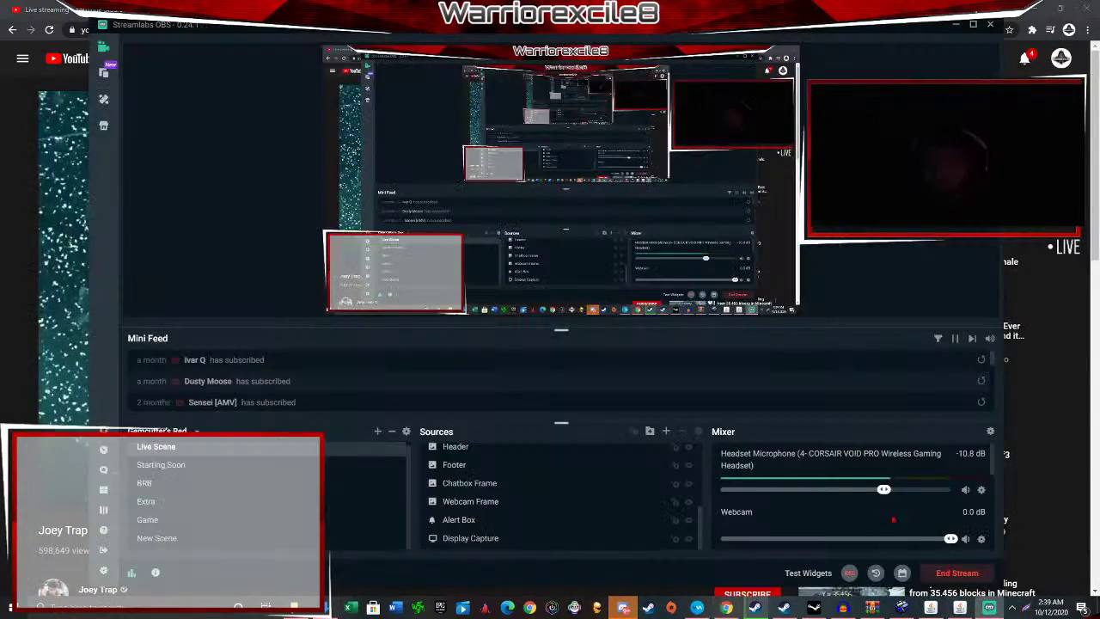
scroll(877, 515, "down", 2)
scroll(885, 524, "up", 1)
left_click_drag(914, 531, 897, 532)
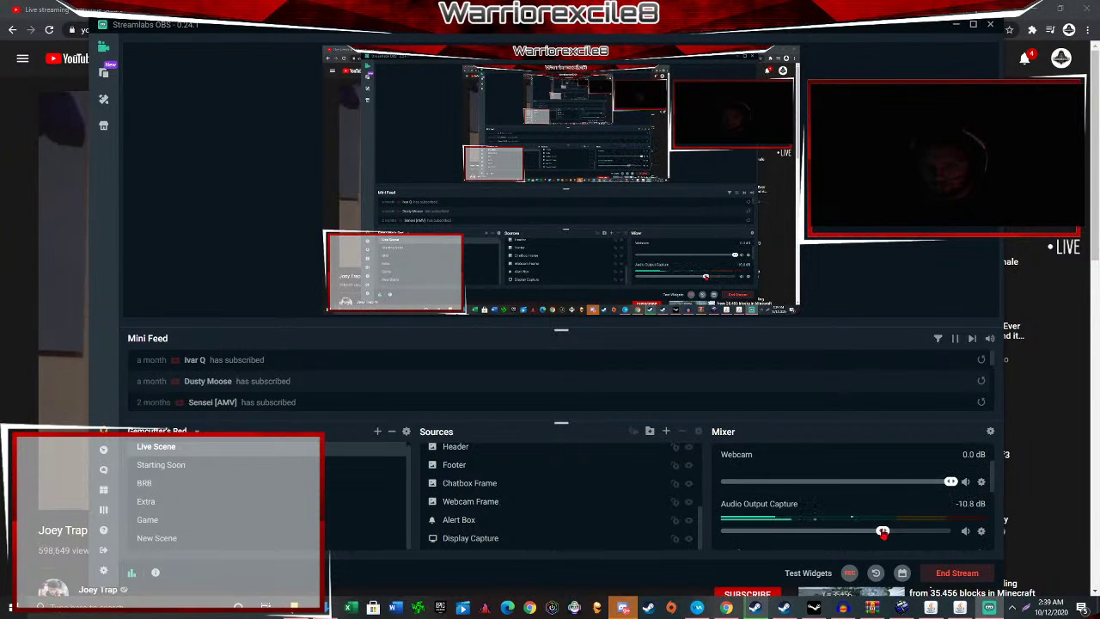
Glance at the live-stream dashboard, then return to the playing music video.
key("alt+Tab")
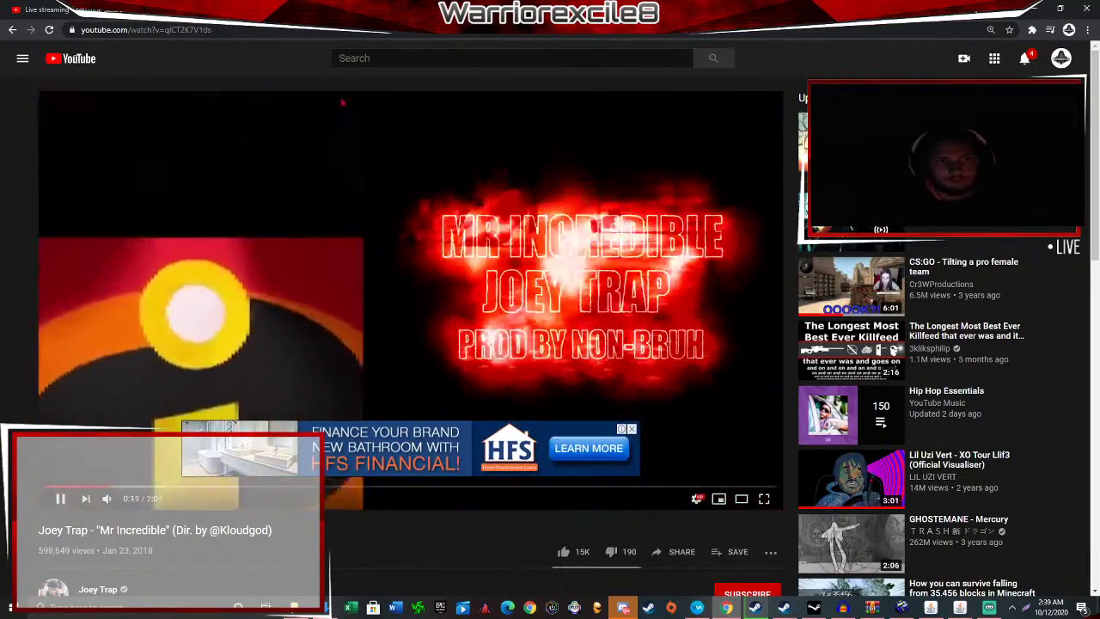
key("ctrl+Tab")
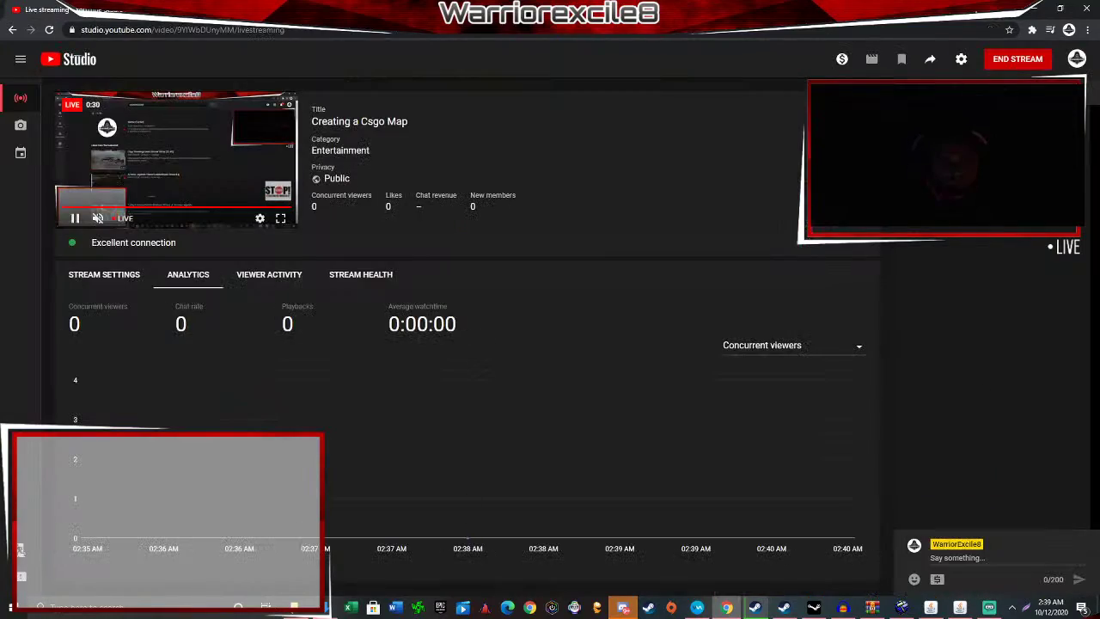
key("ctrl+Tab")
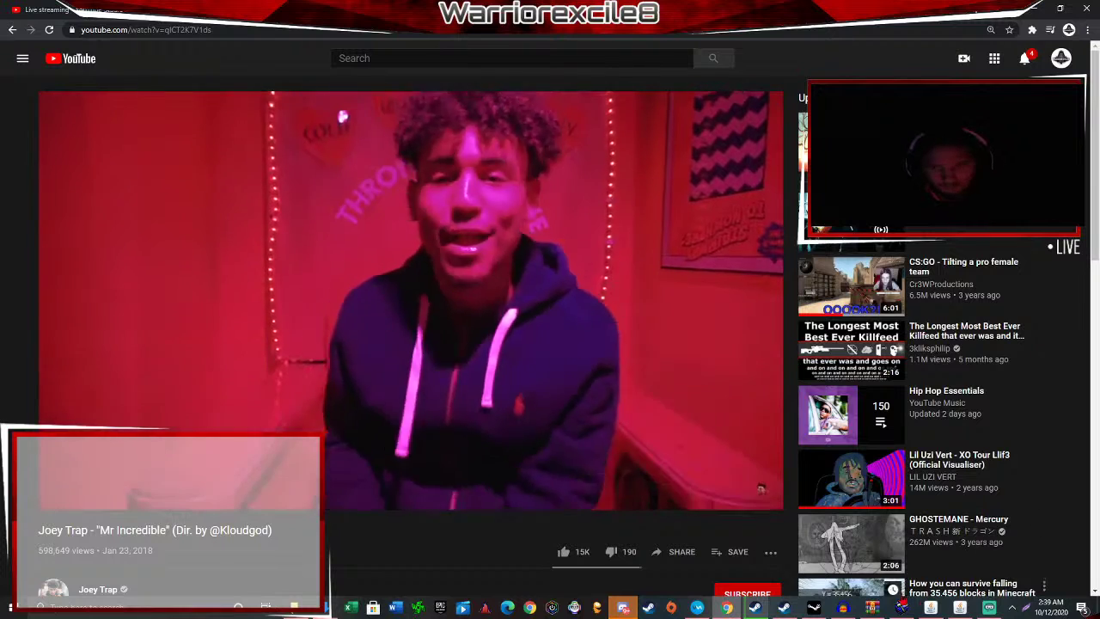
Raise the Audio Output Capture volume to -7.2 dB in the OBS mixer.
left_click(990, 607)
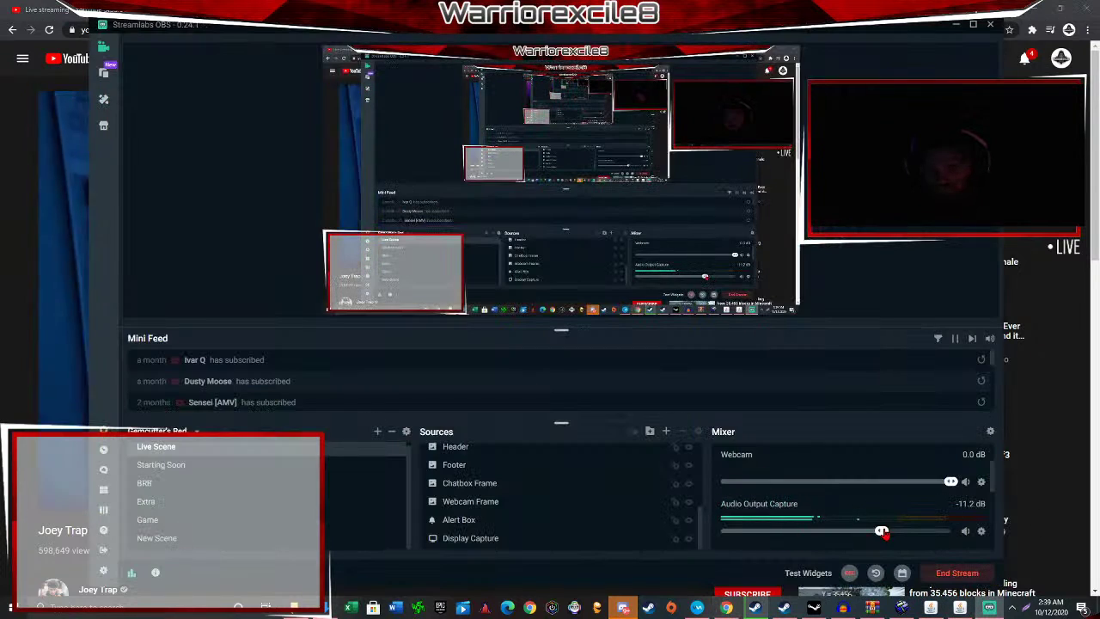
left_click_drag(883, 533, 906, 531)
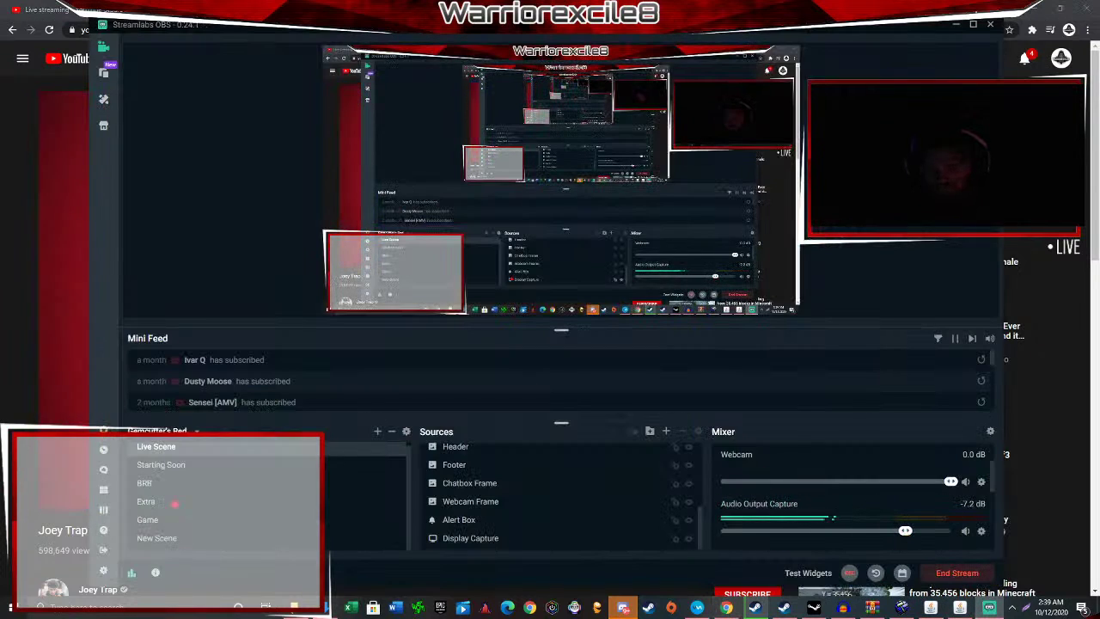
left_click(990, 607)
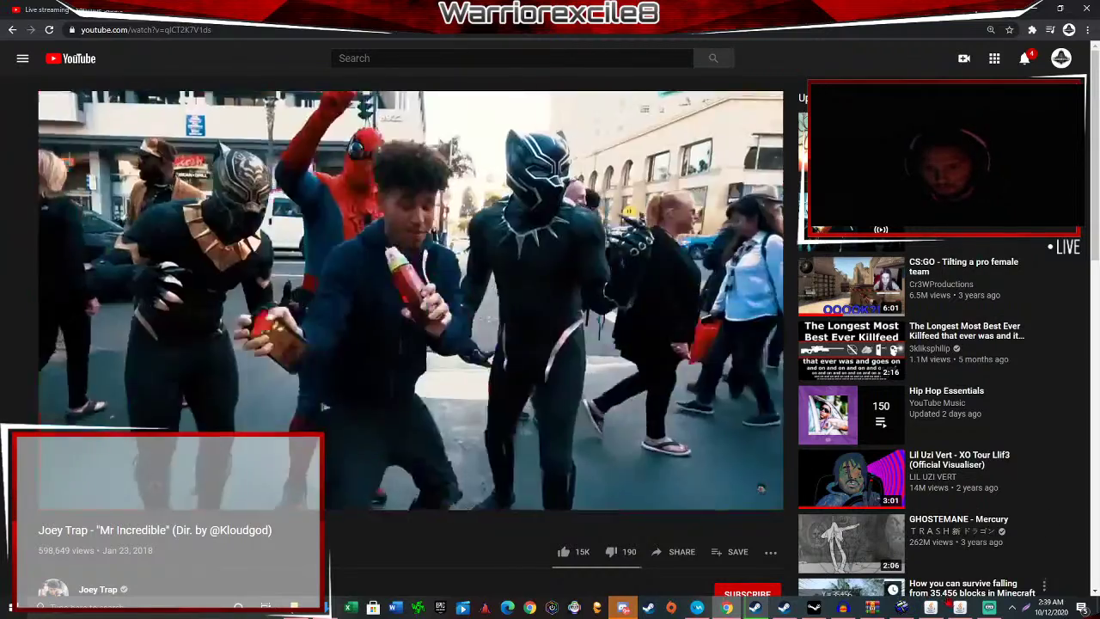
Bring Hammer forward and move the Streamlabs OBS window down and to the right.
key("alt+Tab")
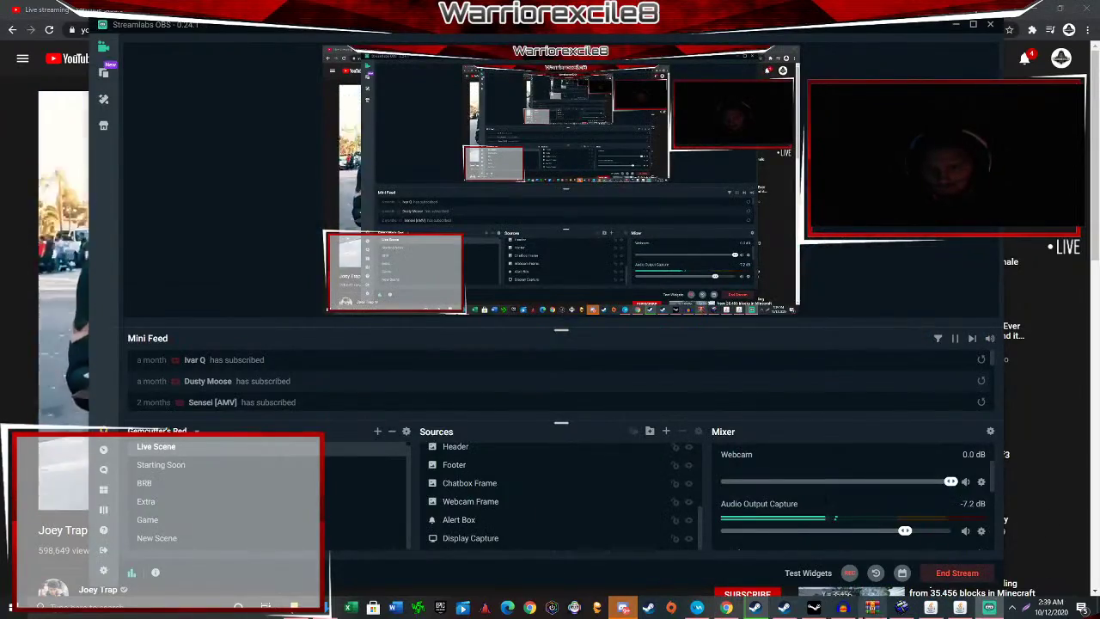
left_click(901, 607)
left_click_drag(871, 29, 939, 315)
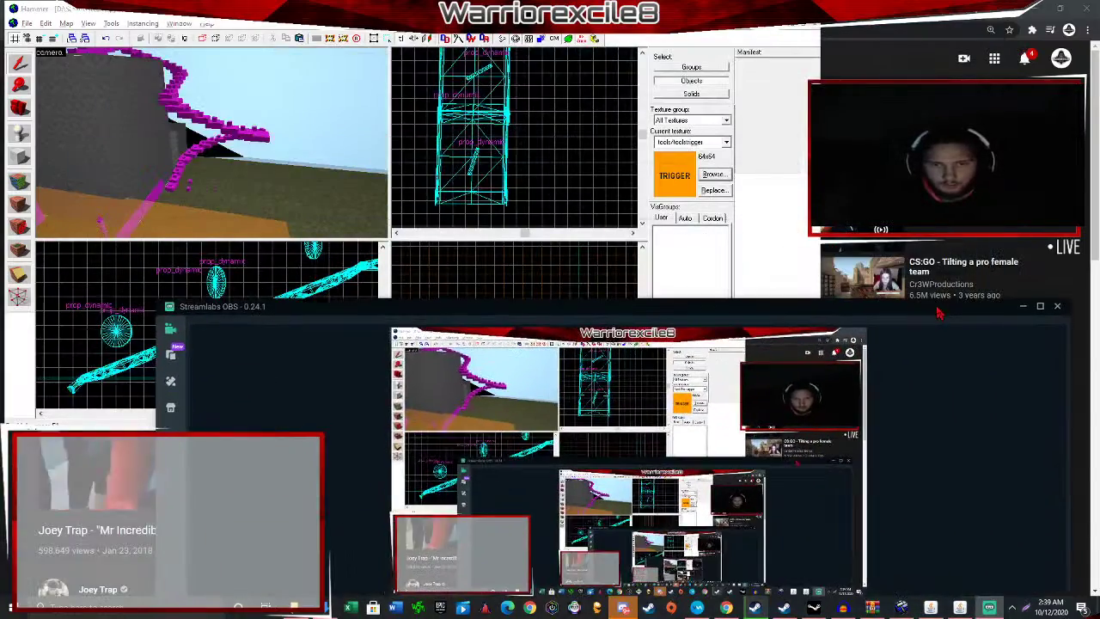
Minimize Streamlabs OBS and go to Steam's library home.
left_click(1023, 306)
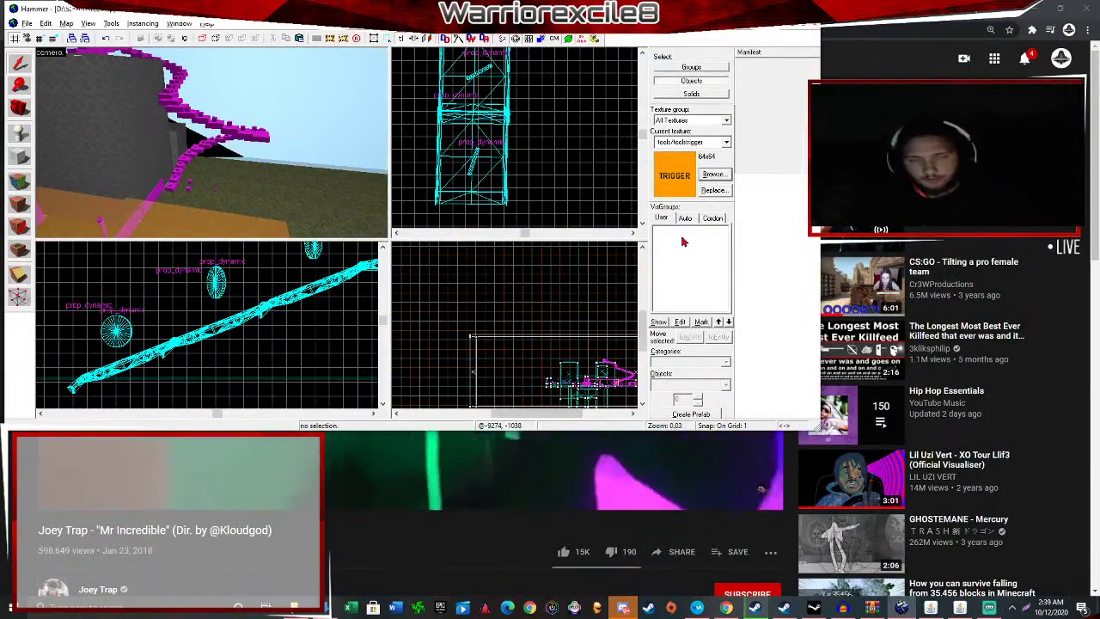
left_click(756, 607)
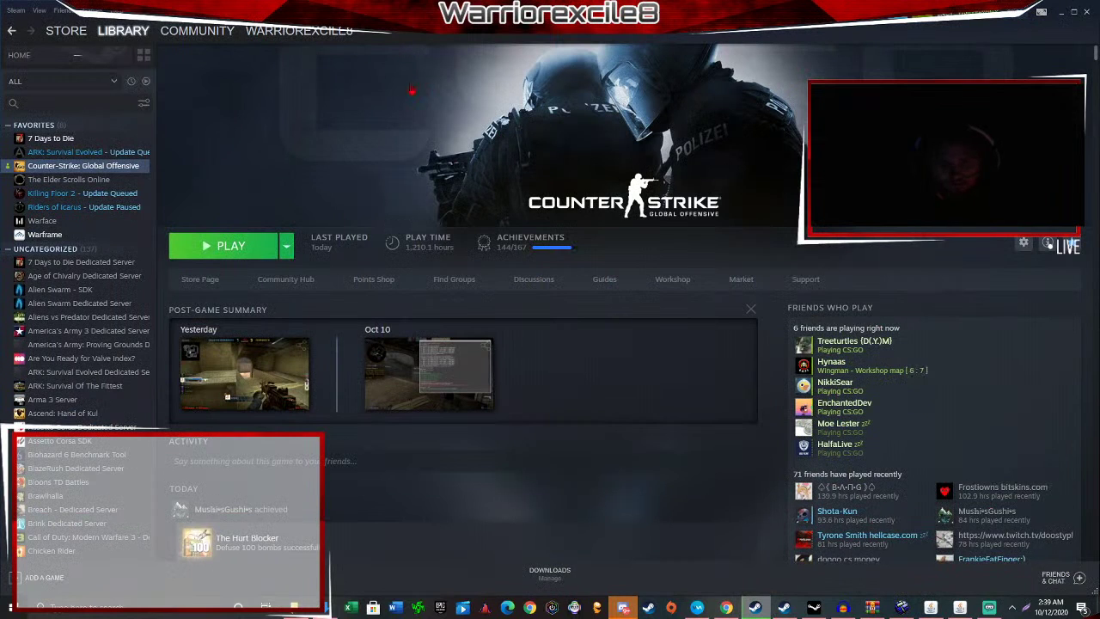
mouse_move(120, 40)
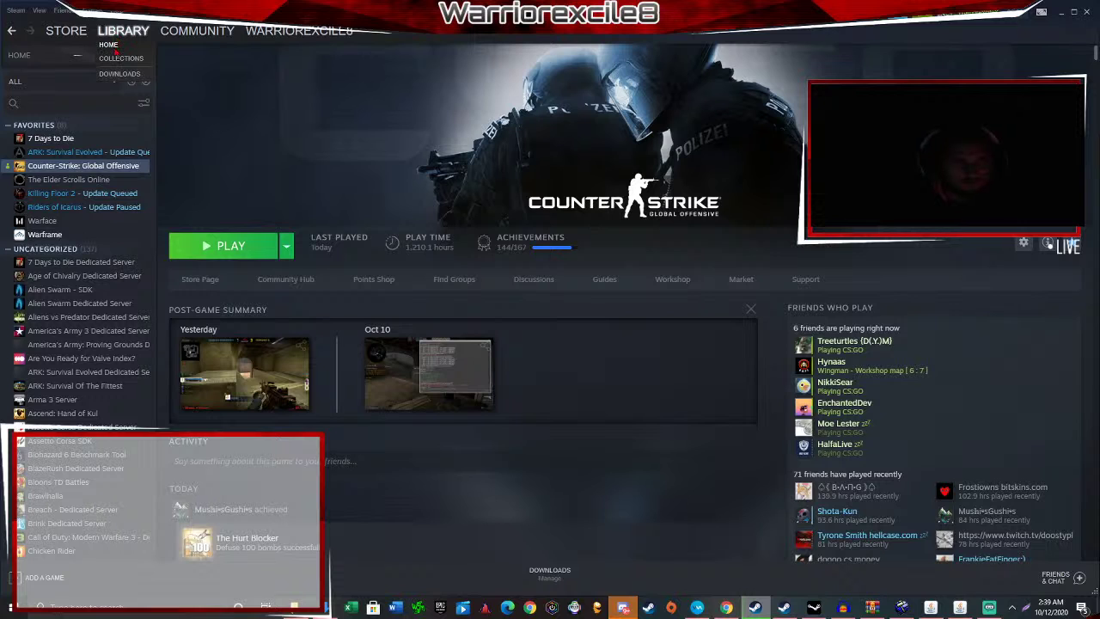
left_click(76, 56)
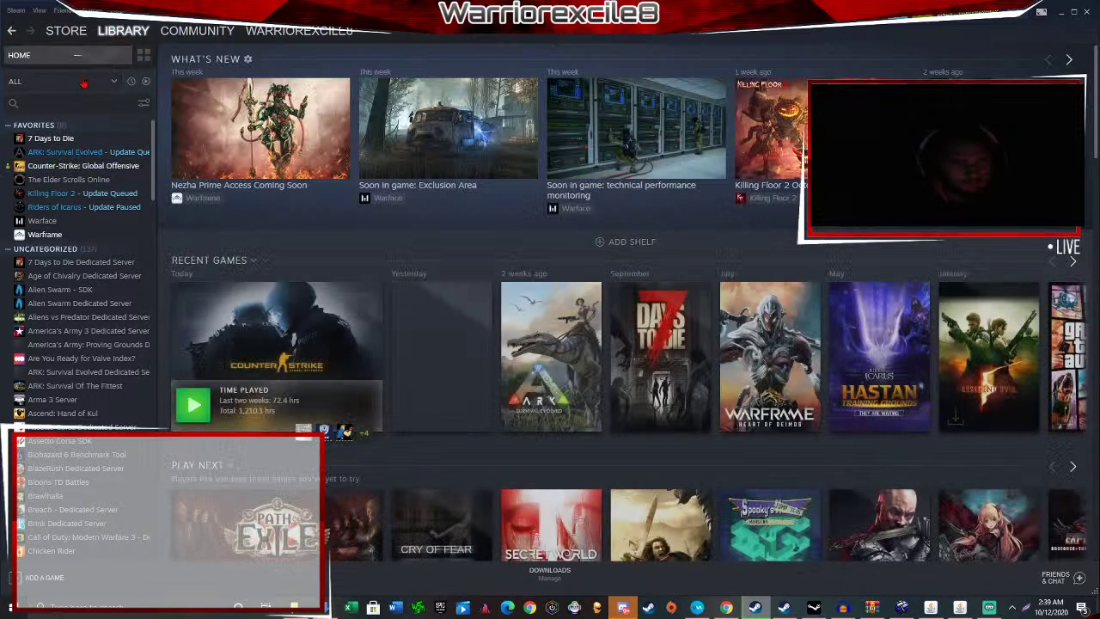
Filter the library to tools only and open the Counter-Strike: Global Offensive - SDK page.
left_click(81, 83)
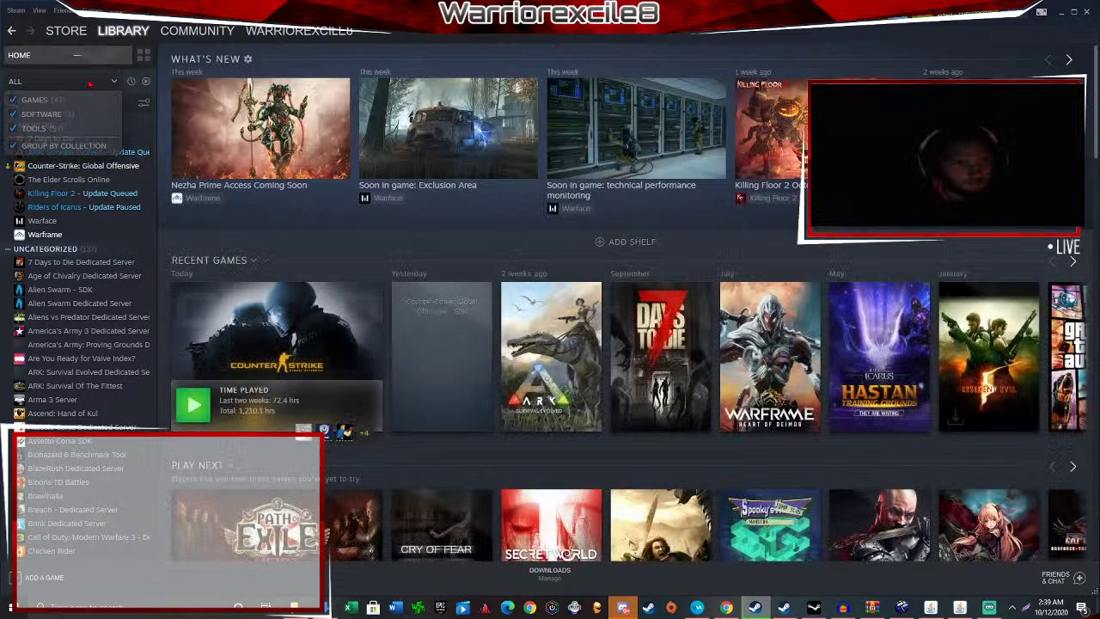
left_click(35, 114)
left_click(34, 100)
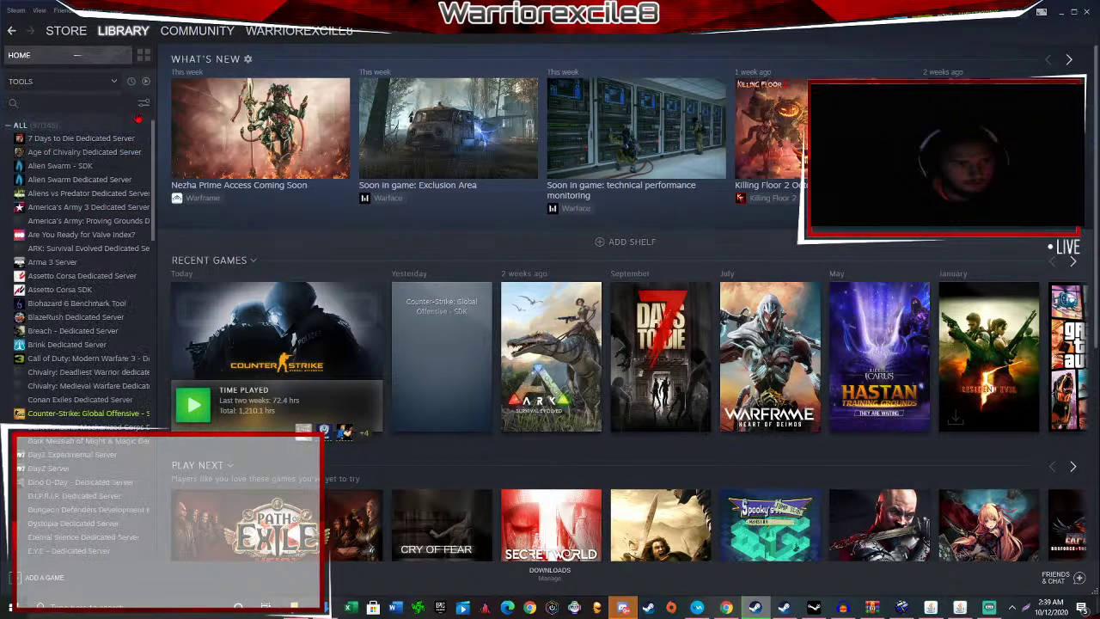
left_click(84, 413)
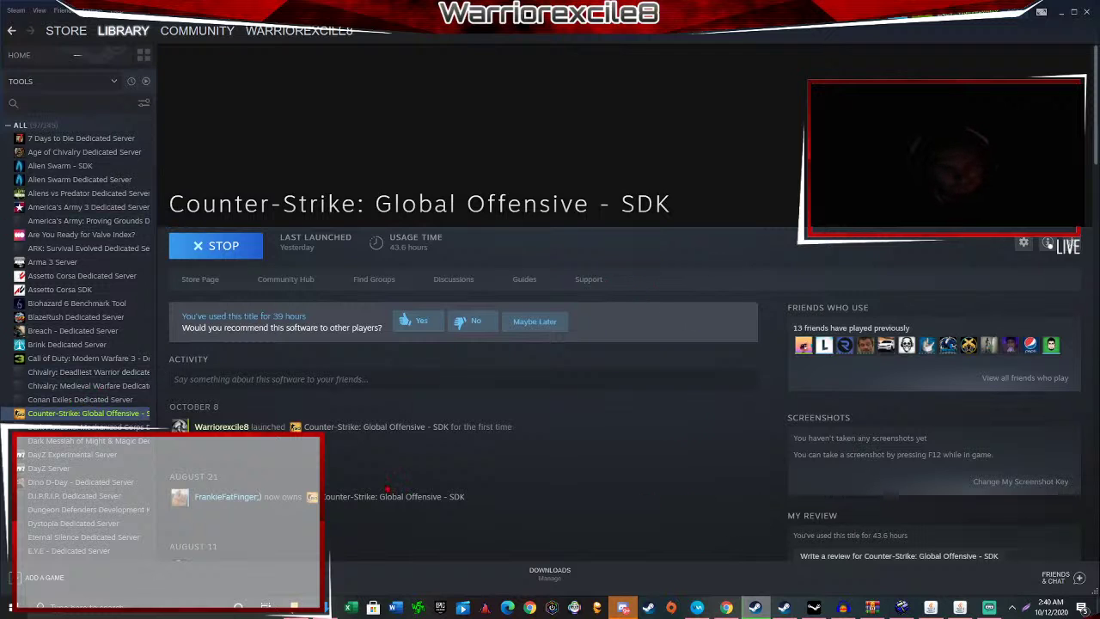
Fly Hammer's 3D view through the map toward the pink box.
left_click(902, 608)
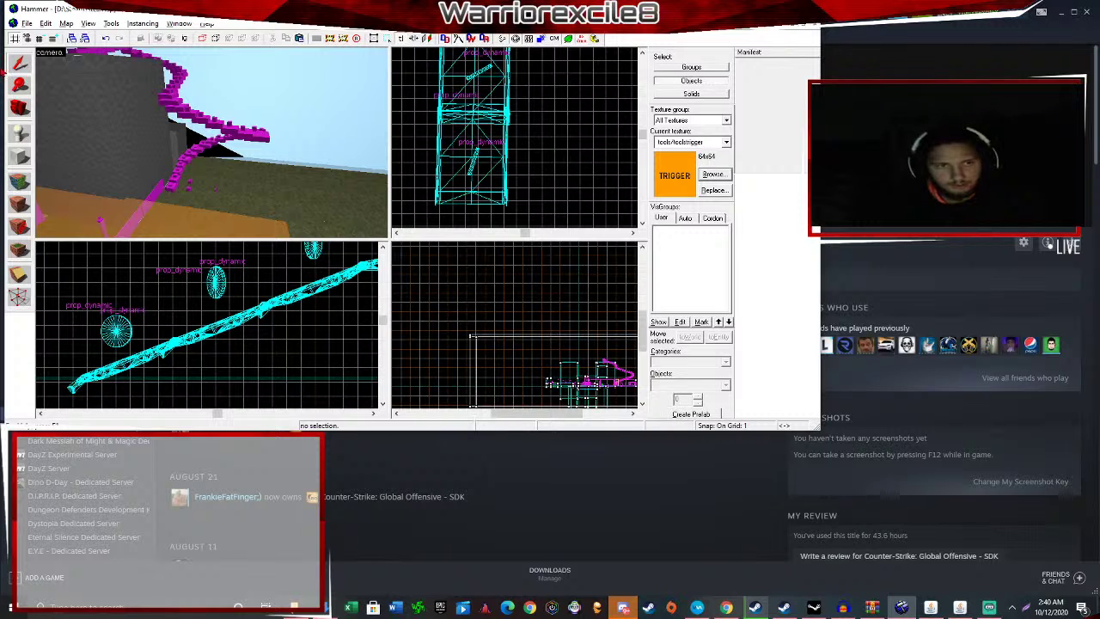
key("z")
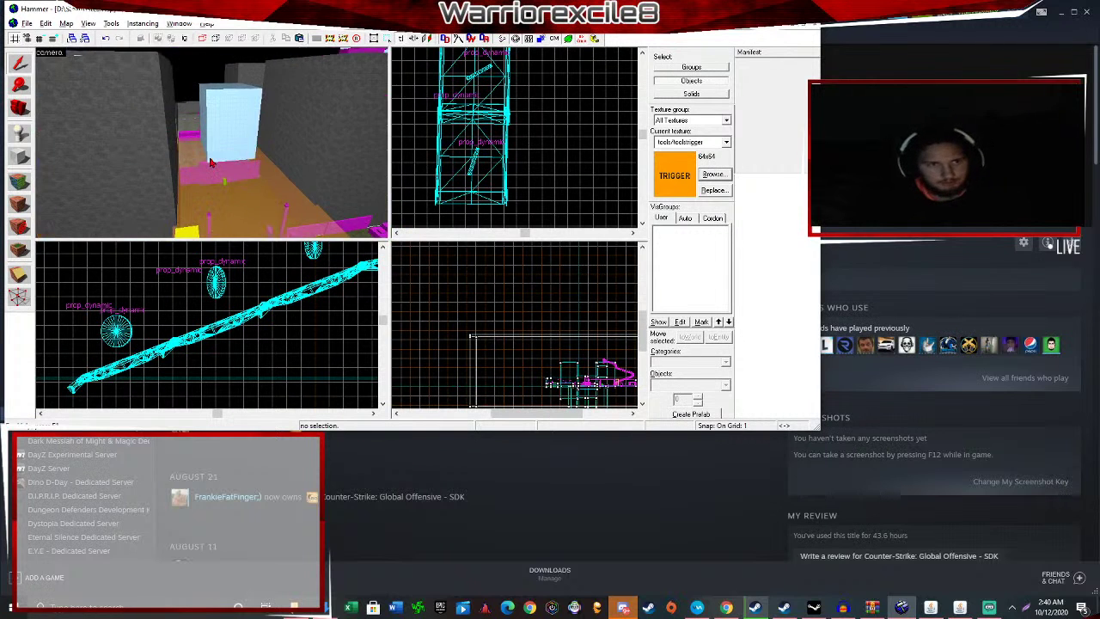
key("w")
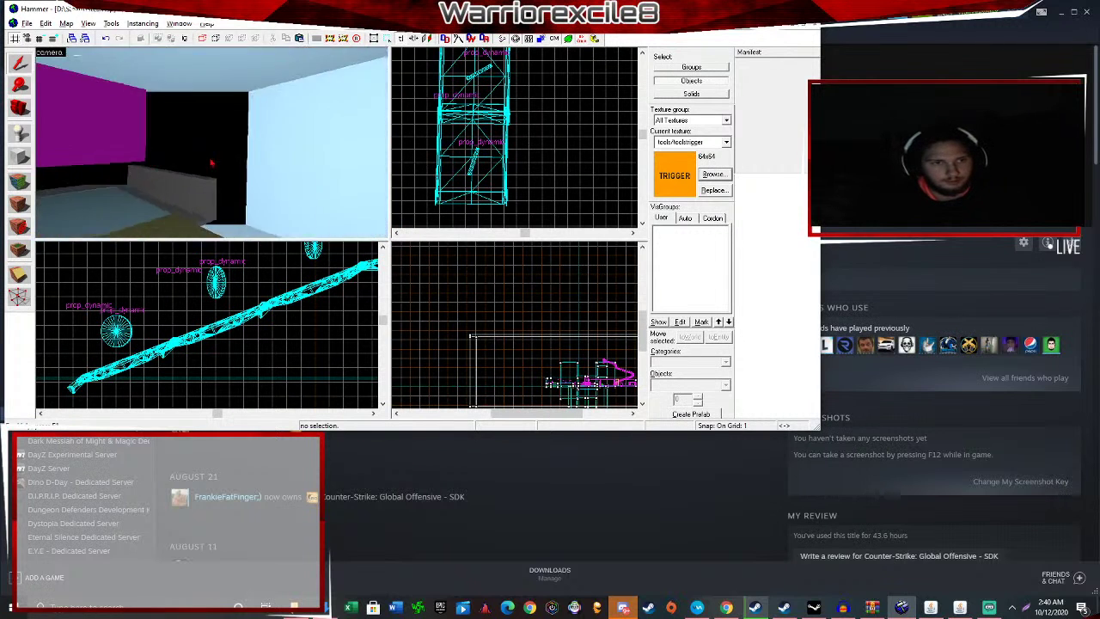
key("w")
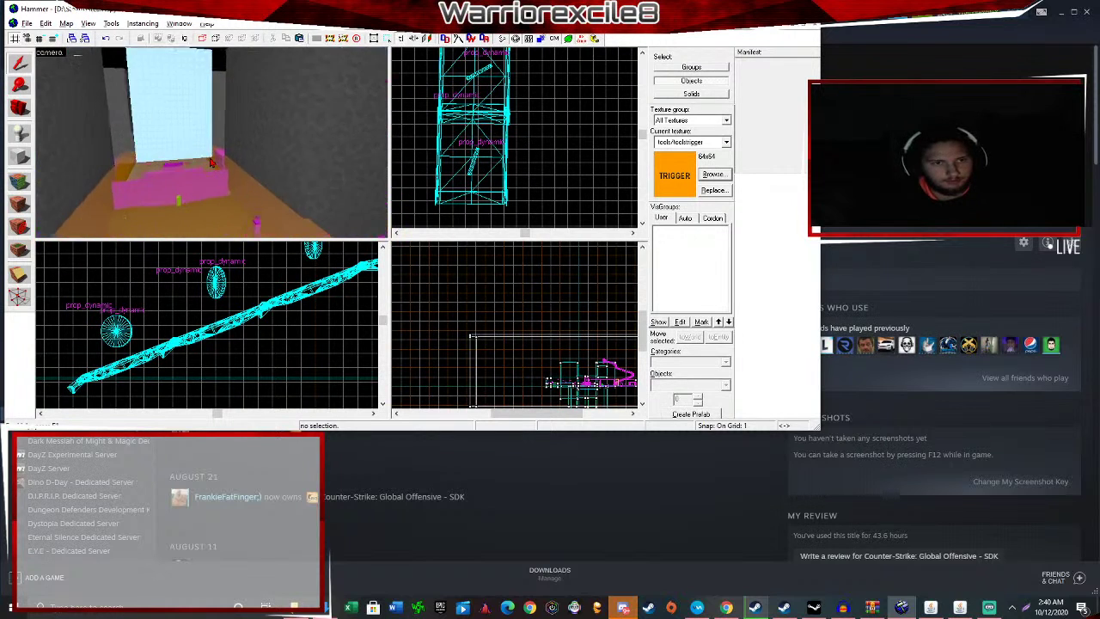
key("w")
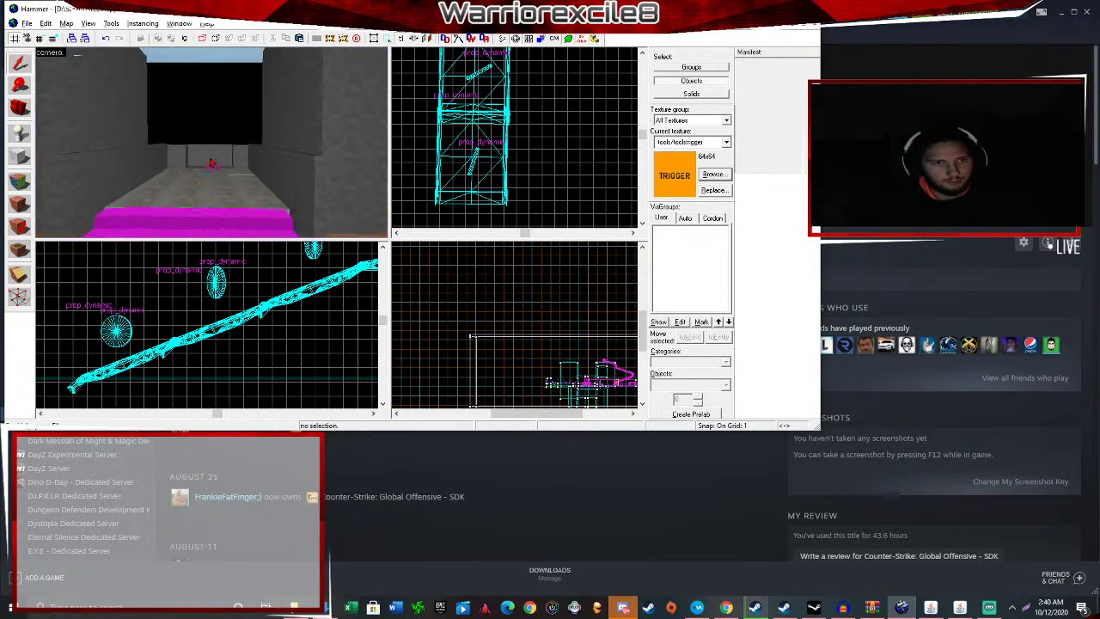
key("w")
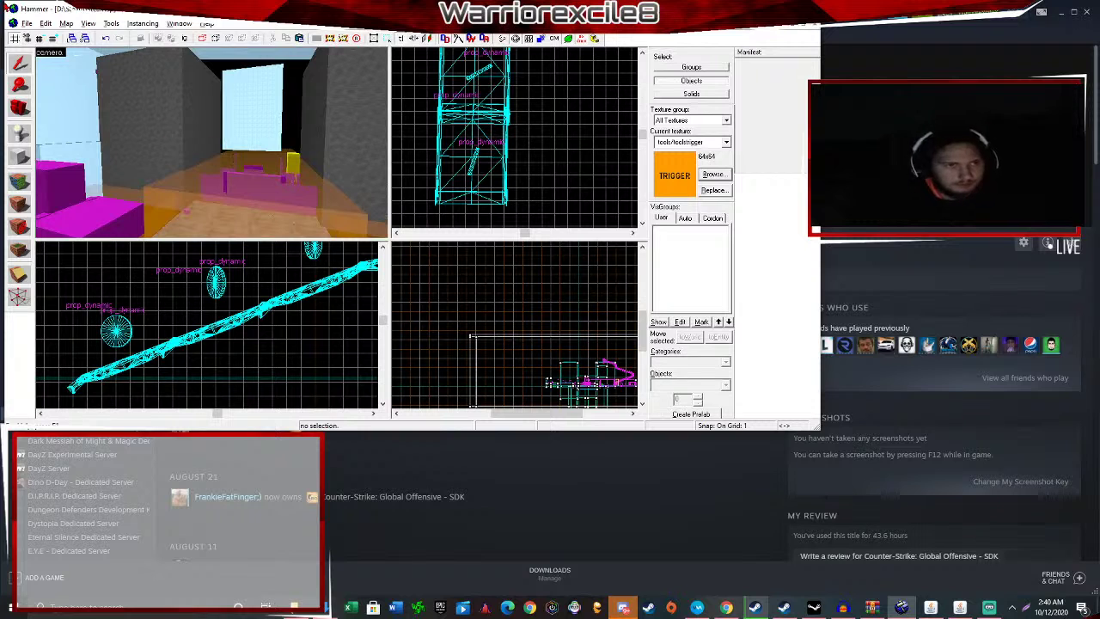
Save the map as FourthMap, overwriting the old file, and start compiling it.
left_click(26, 24)
left_click(47, 83)
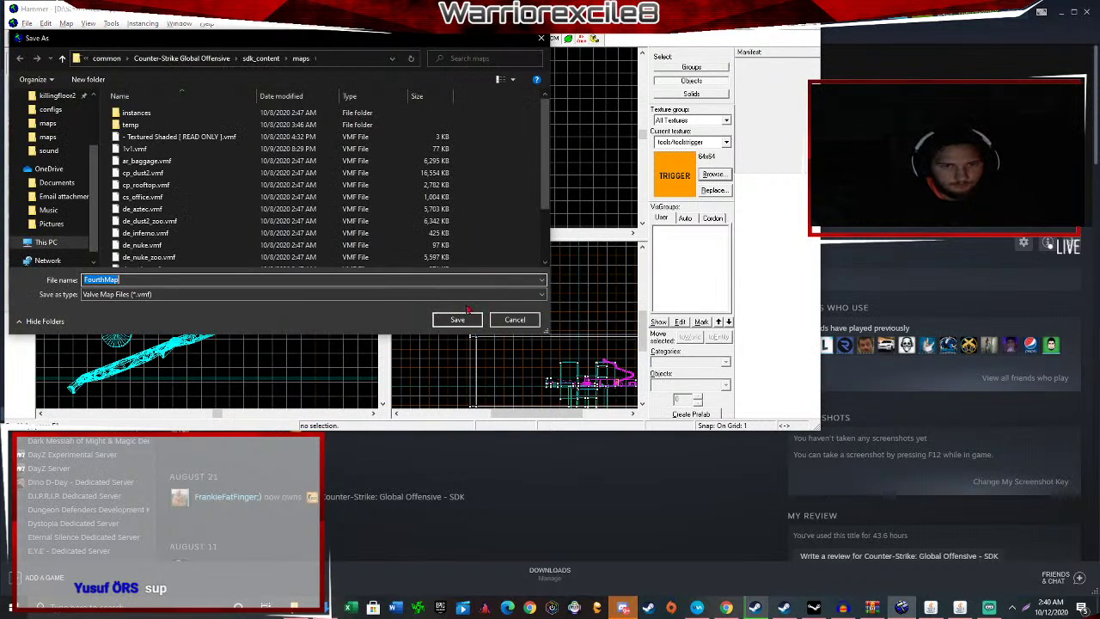
left_click(459, 319)
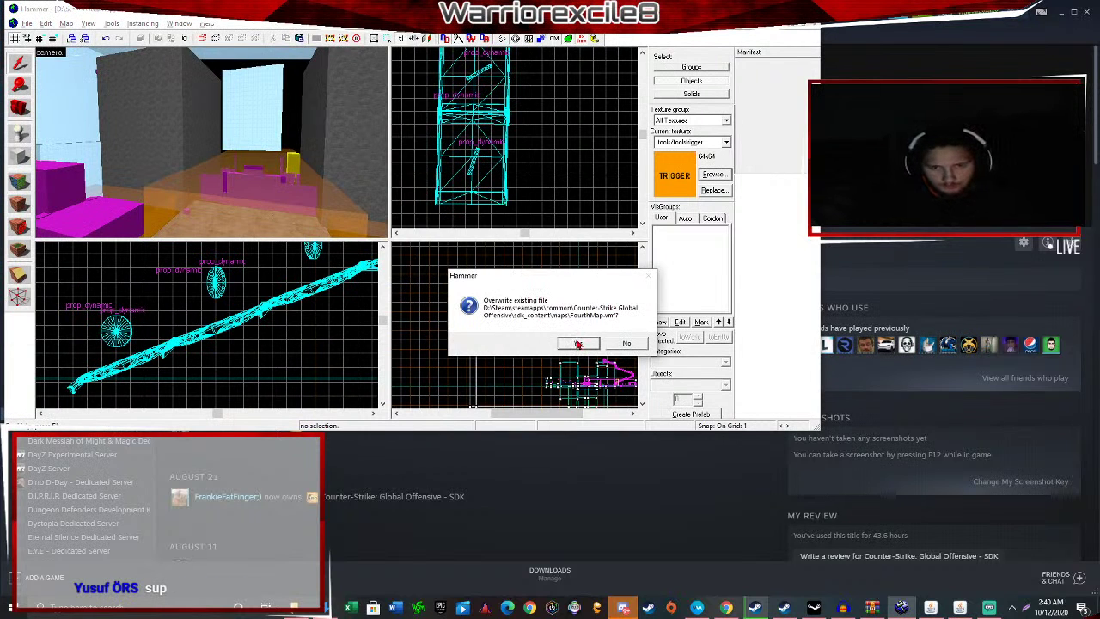
left_click(579, 344)
key("F9")
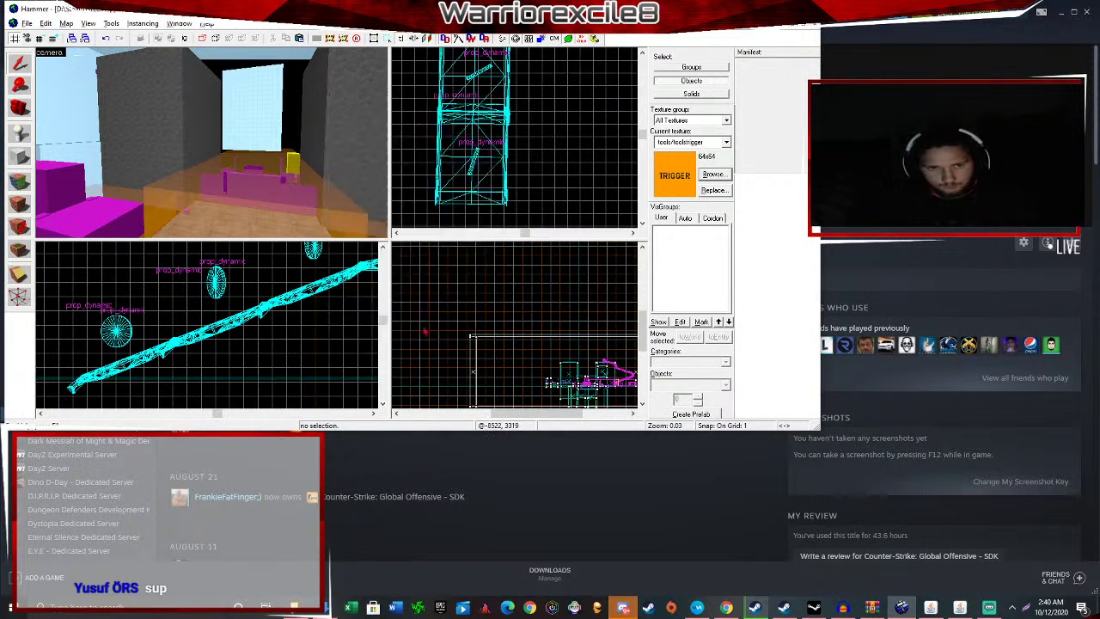
left_click(427, 333)
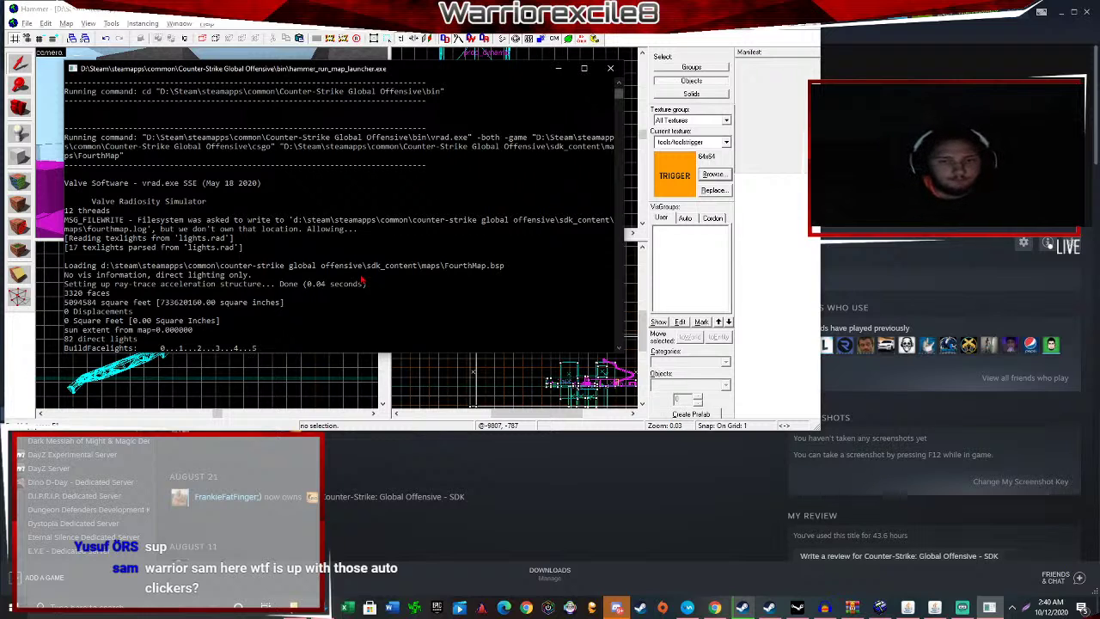
Check the Creating a Csgo Map live-stream dashboard, then bring Discord's chat forward.
left_click(715, 607)
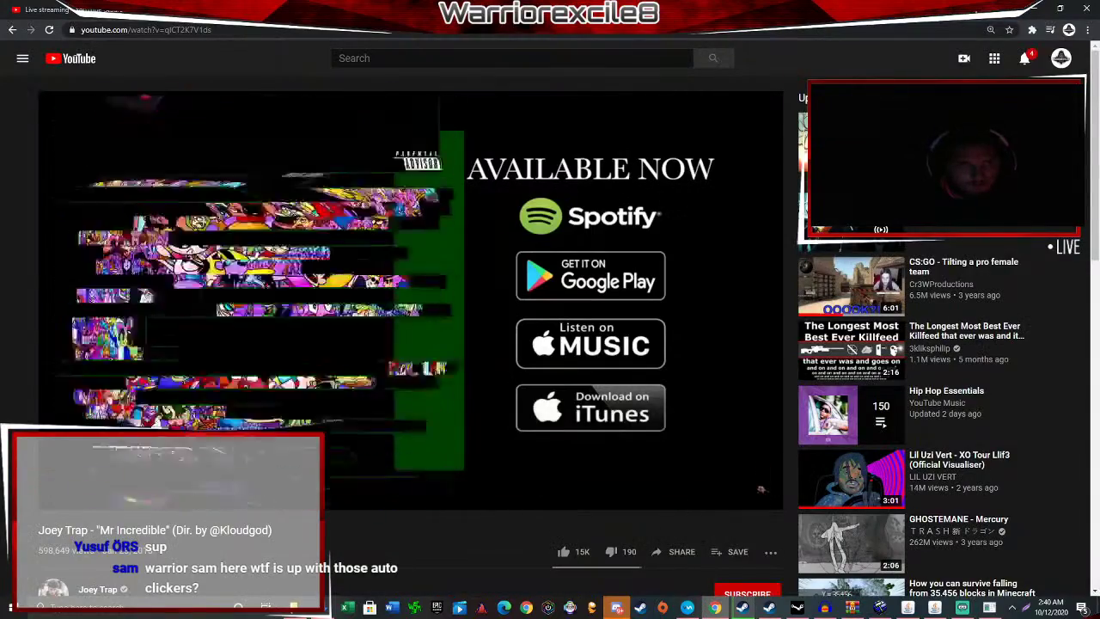
key("alt+Tab")
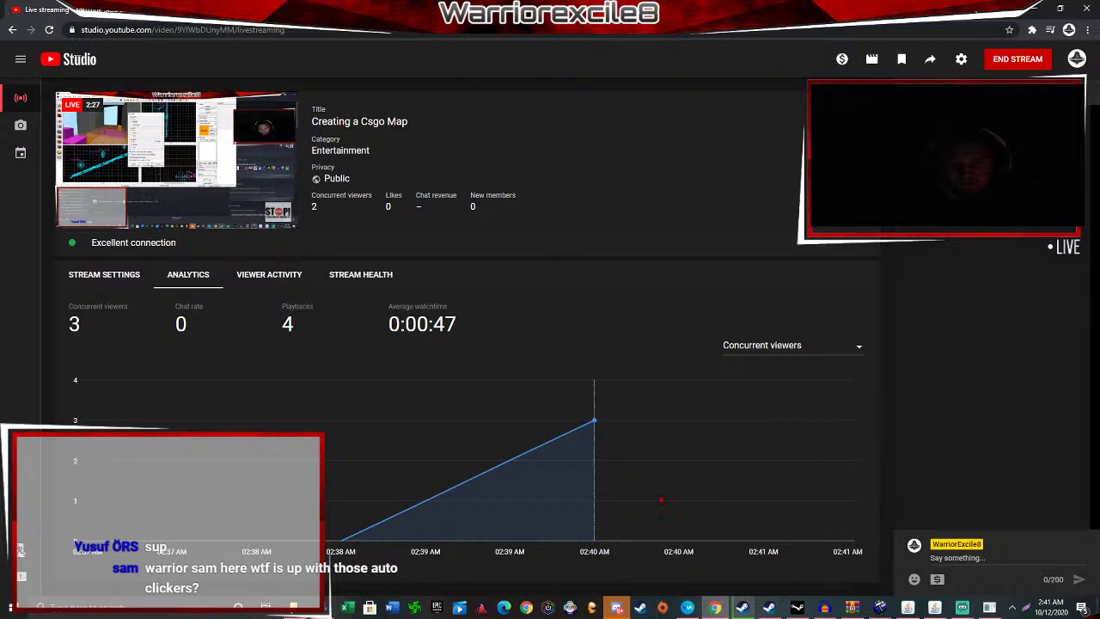
mouse_move(621, 608)
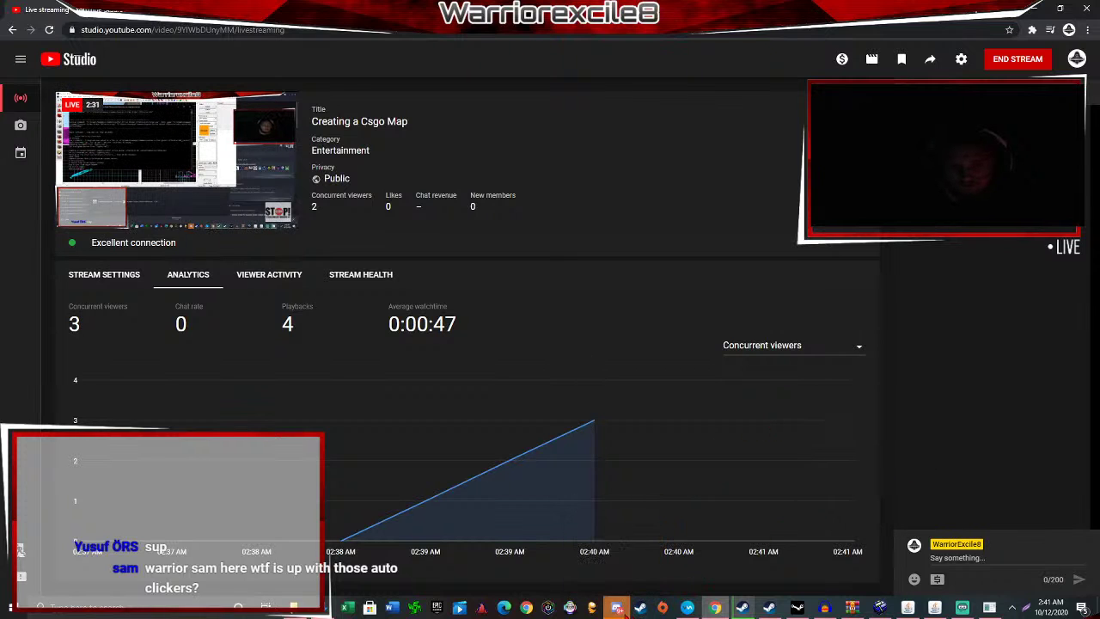
left_click(619, 608)
scroll(720, 383, "up", 5)
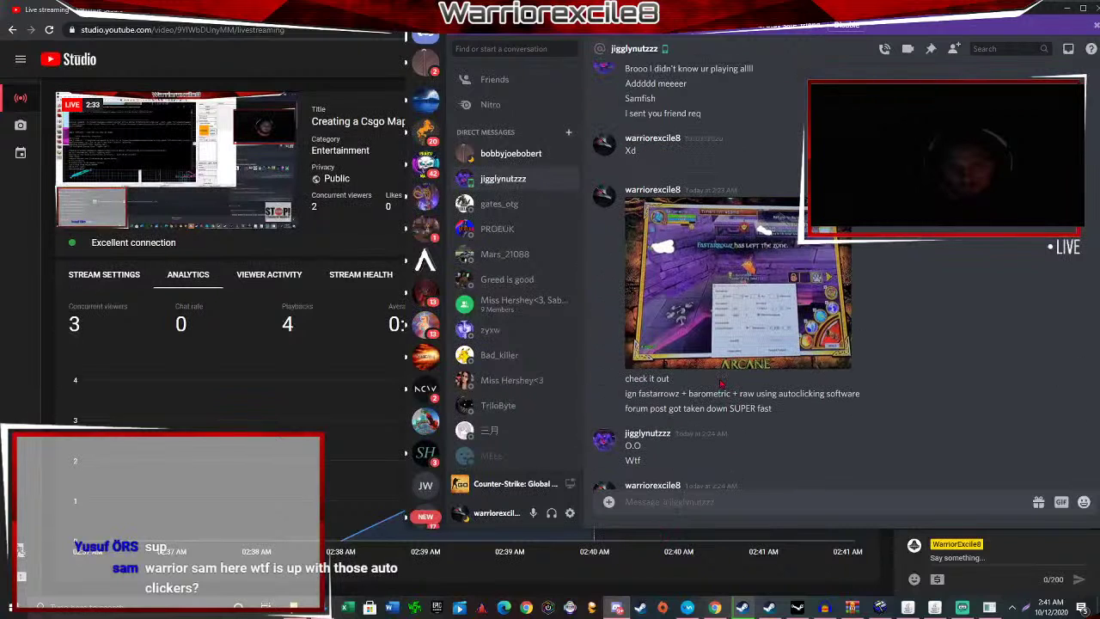
Open the shared game screenshot at original size, zoom in, then return to the YouTube lyrics video.
left_click(707, 331)
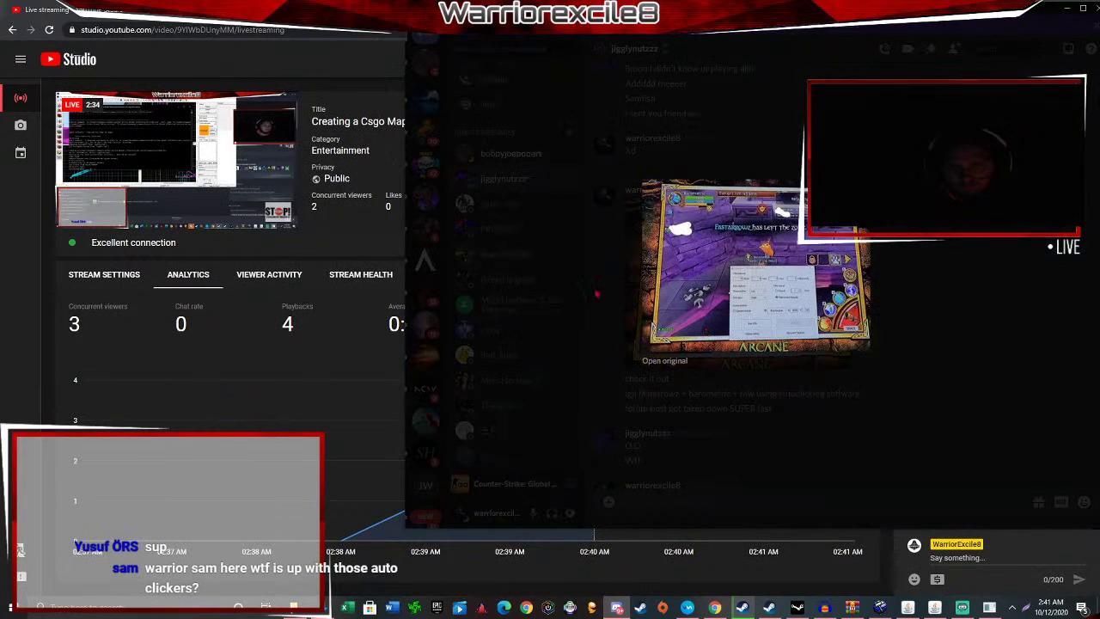
left_click(675, 368)
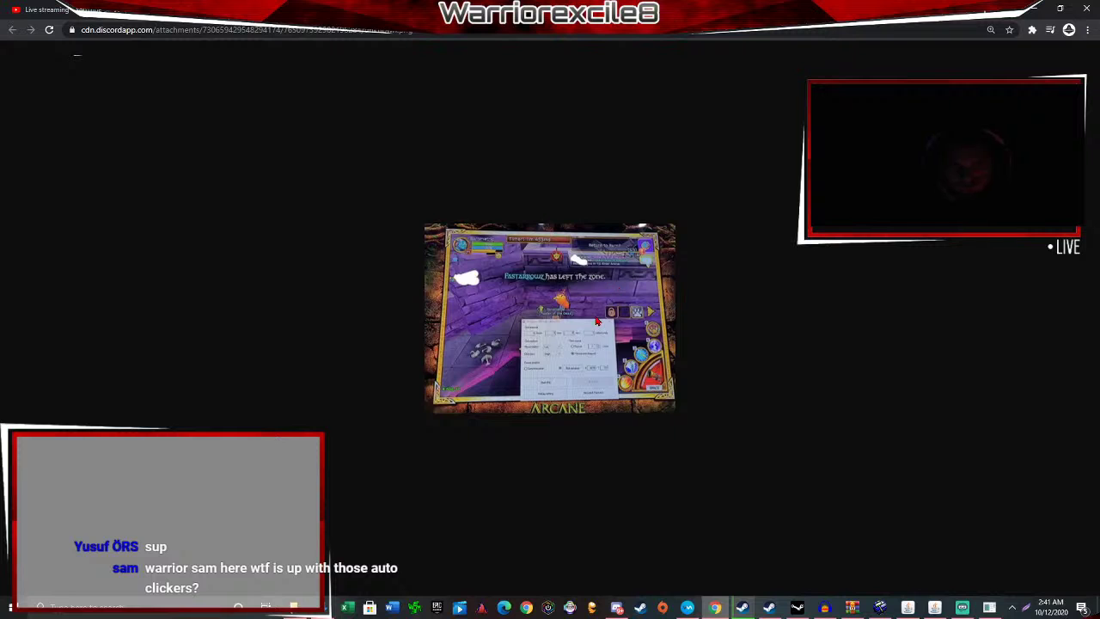
scroll(597, 320, "up", 6, "ctrl")
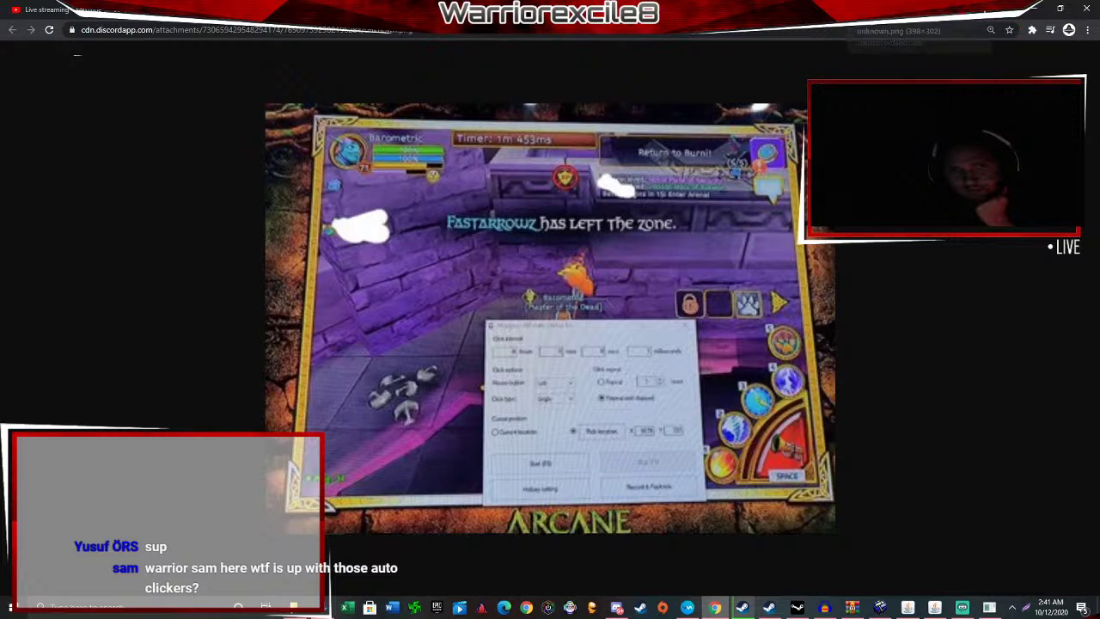
left_click(300, 9)
left_click(185, 9)
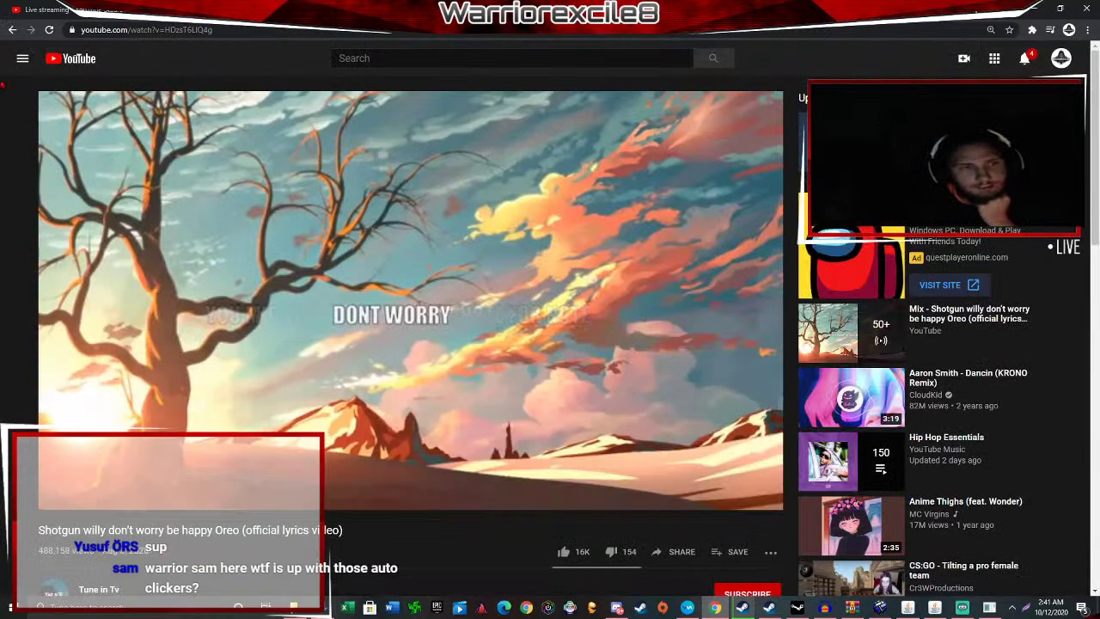
Start the Dark Side (Star Wars Mix) video and glance at the live-stream dashboard.
left_click(348, 10)
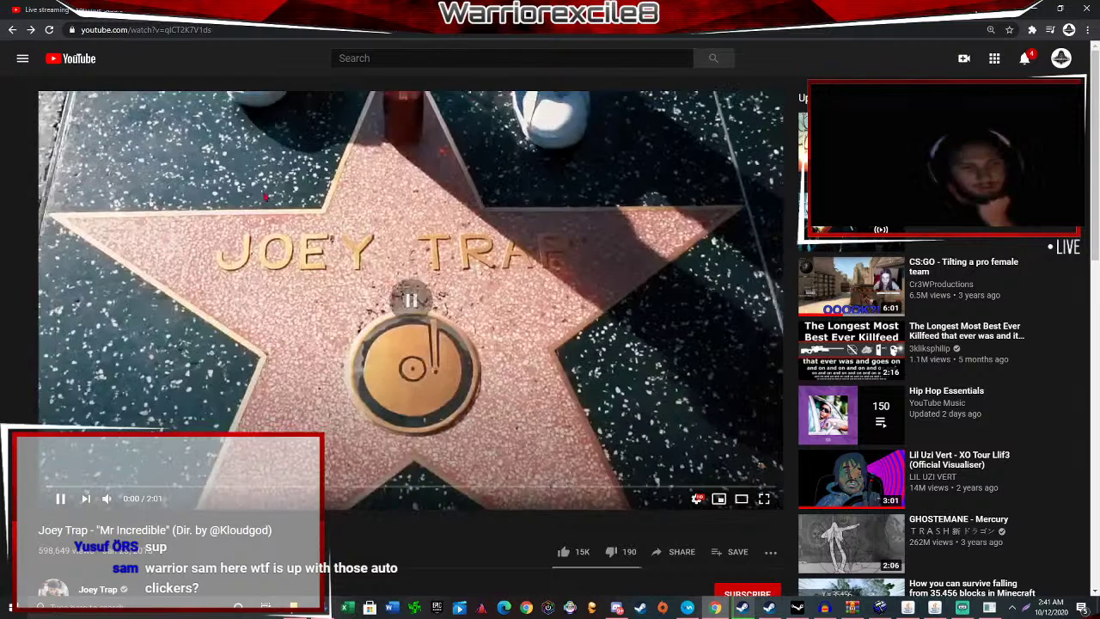
left_click(413, 9)
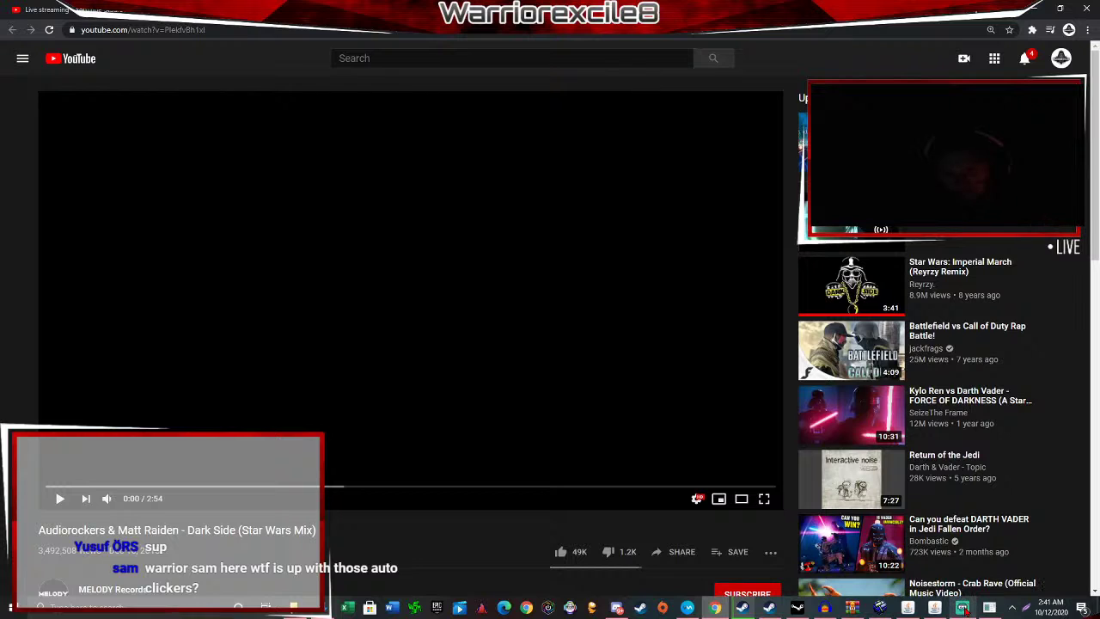
left_click(67, 10)
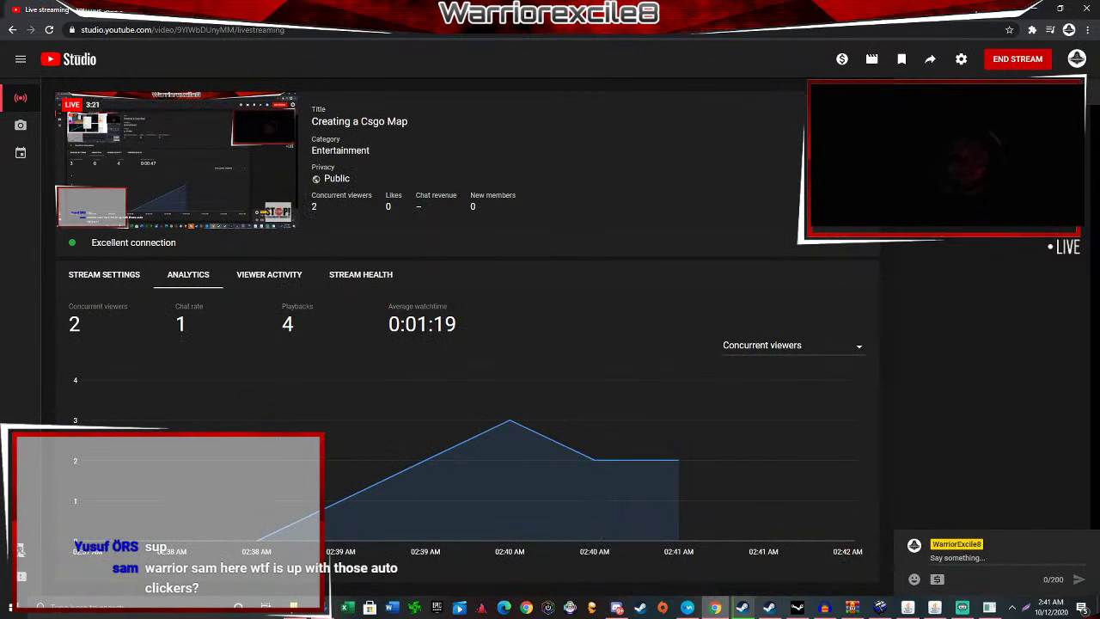
key("ctrl+Tab")
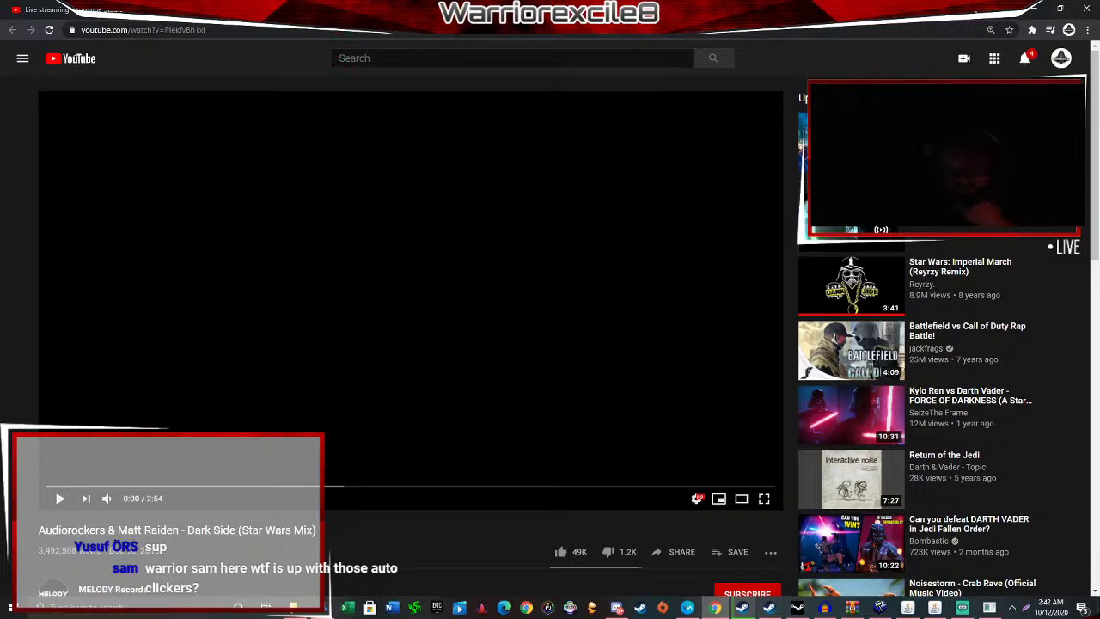
scroll(417, 334, "down", 2)
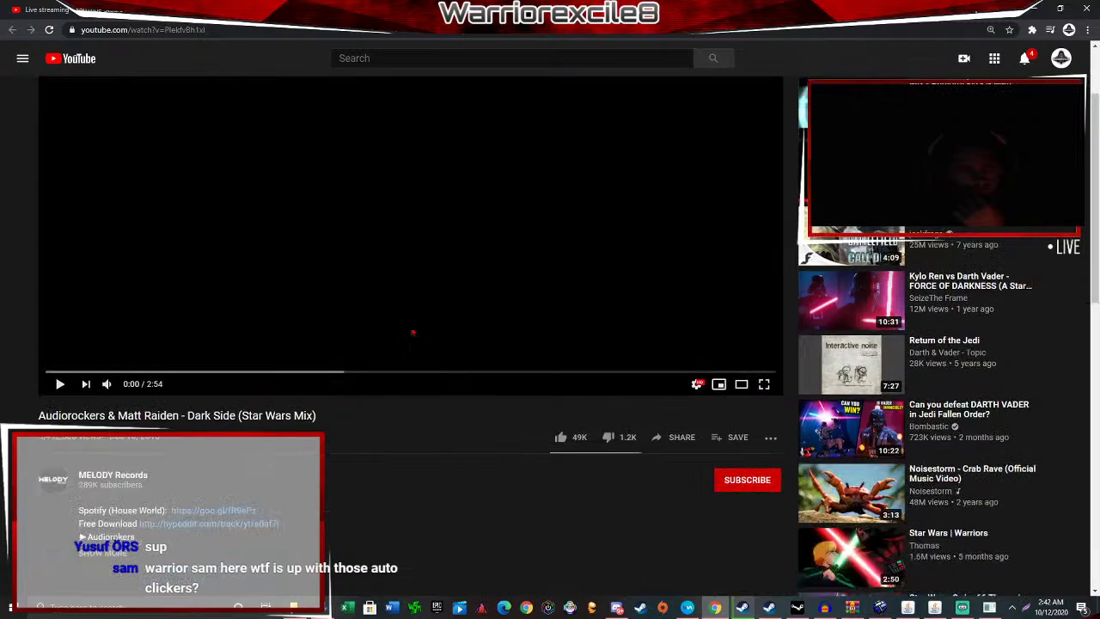
scroll(412, 332, "up", 2)
Flip between the Joey Trap and Dark Side videos, then return to the Hammer editor.
left_click(344, 9)
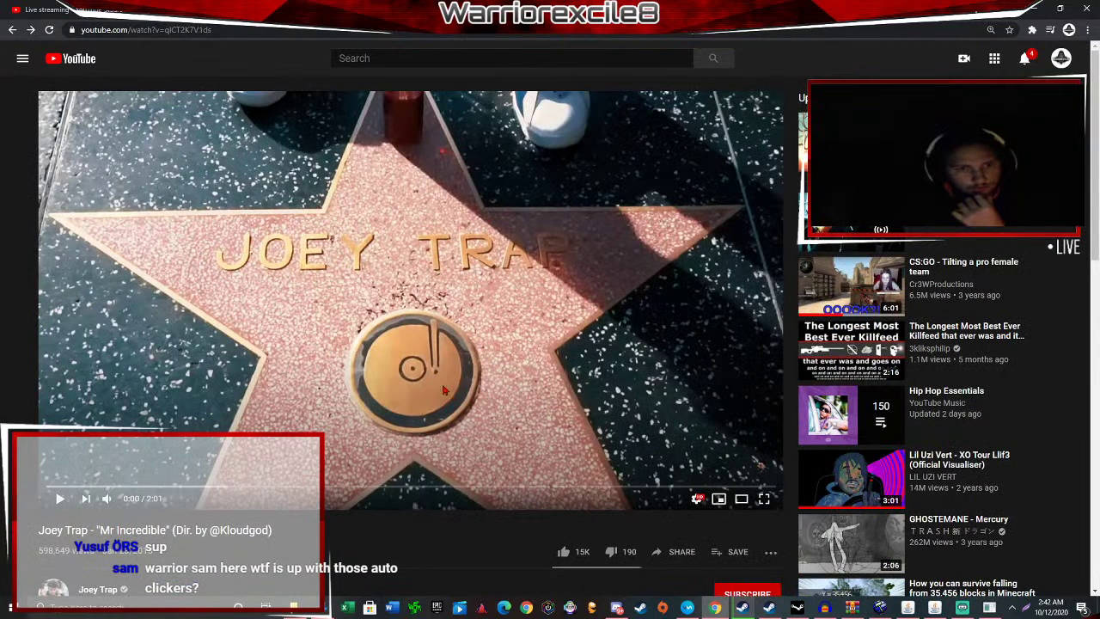
left_click(371, 9)
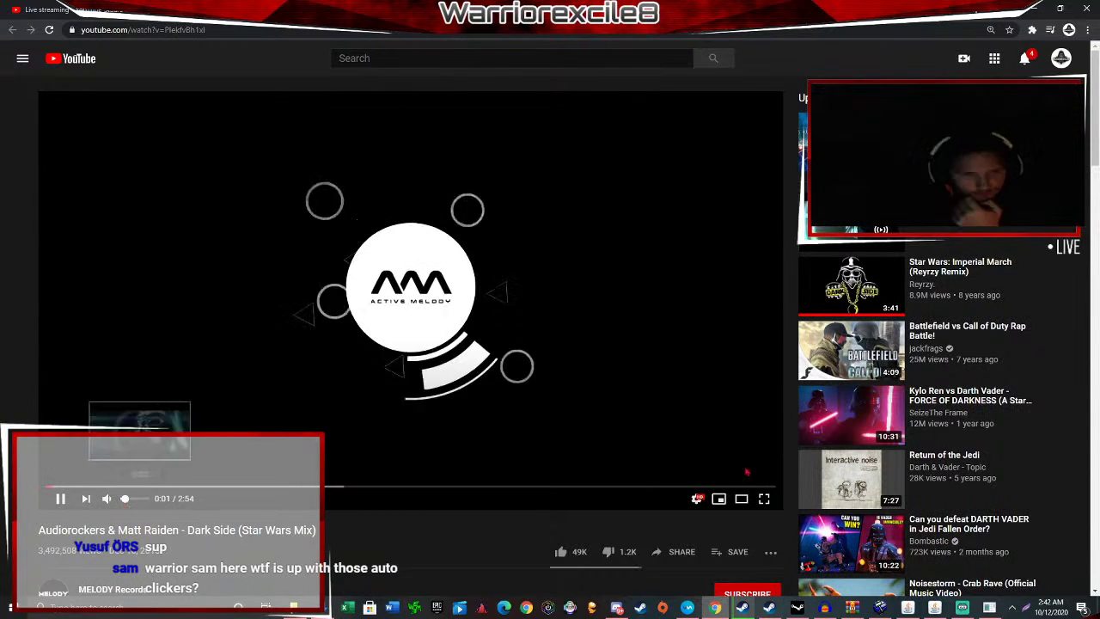
left_click(881, 608)
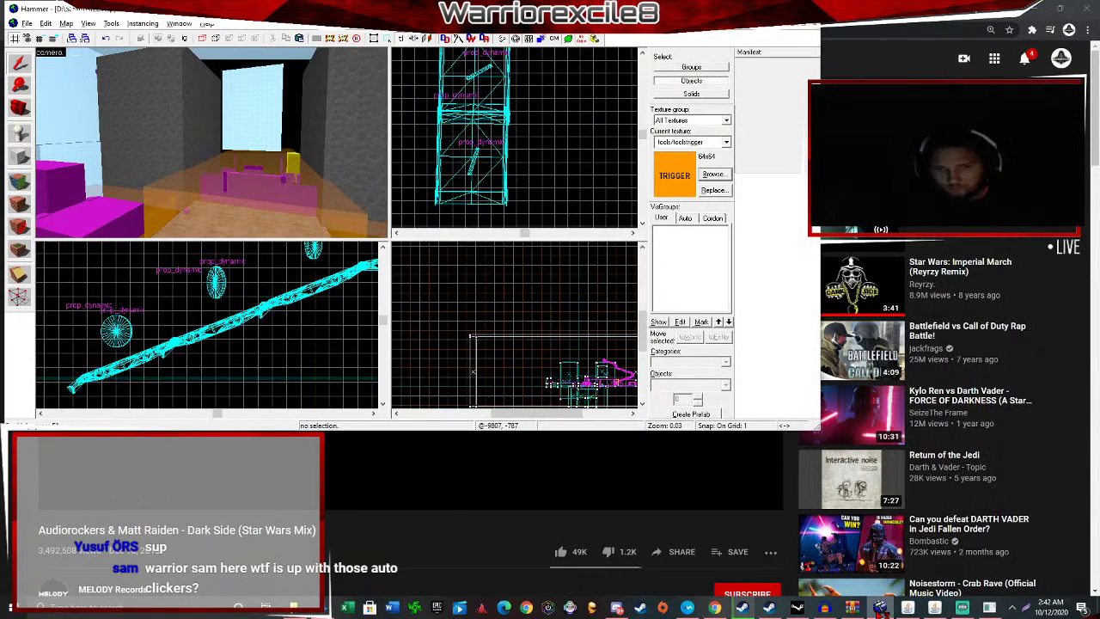
Check the FourthMap compile console's progress, alternating with the YouTube page.
left_click(989, 608)
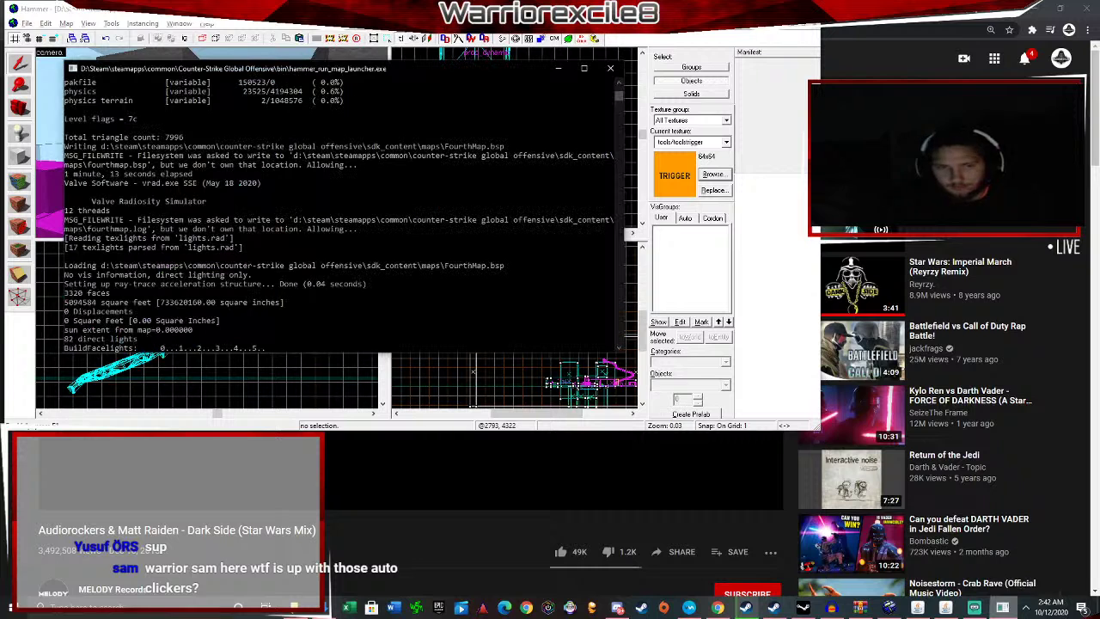
left_click(1005, 608)
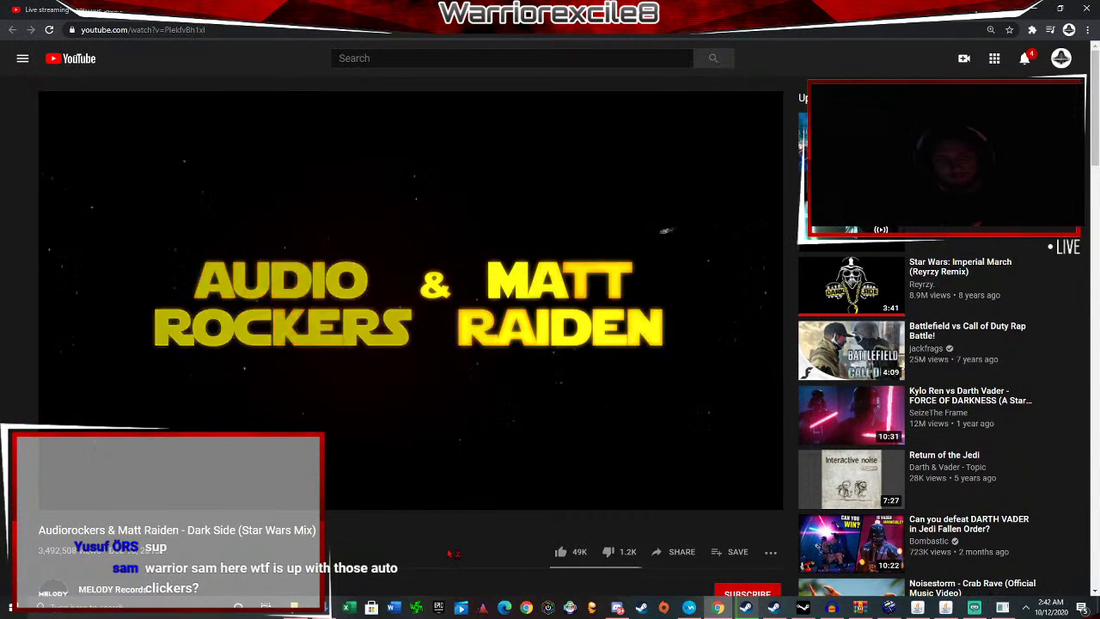
left_click(1002, 608)
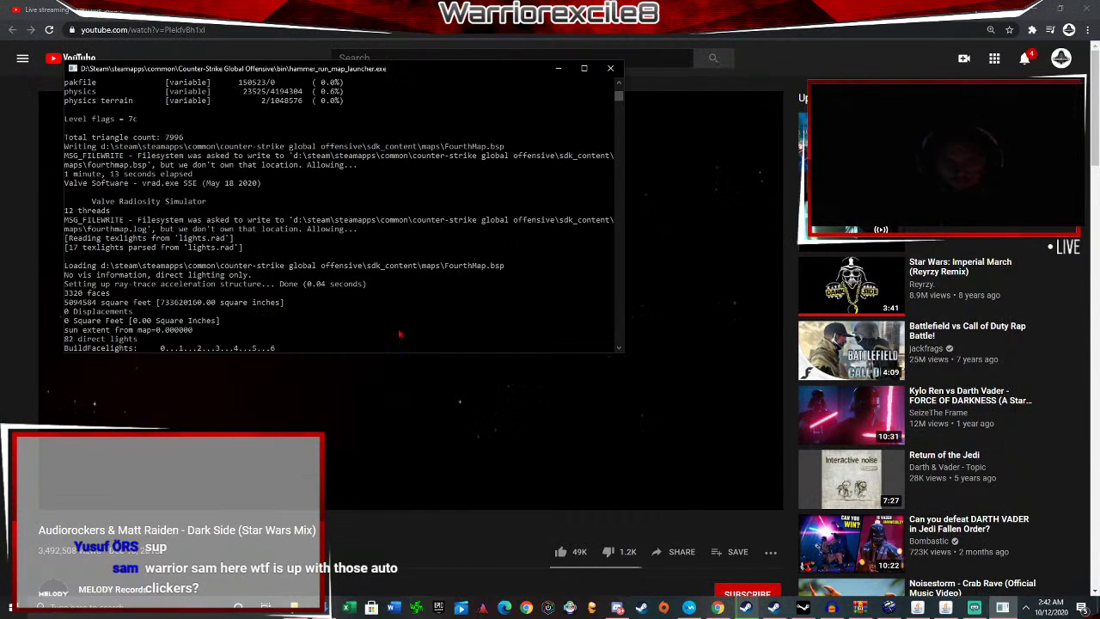
left_click(1002, 608)
left_click(1008, 607)
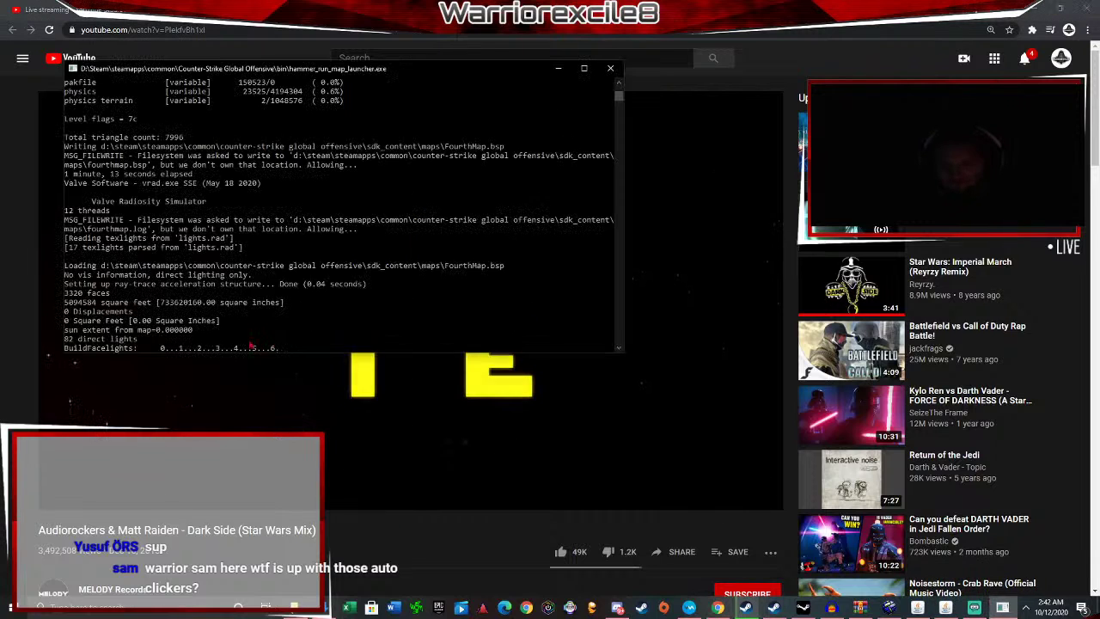
left_click(1008, 608)
Look around the room in Hammer's 3D view, then switch to the Steam library.
left_click(947, 608)
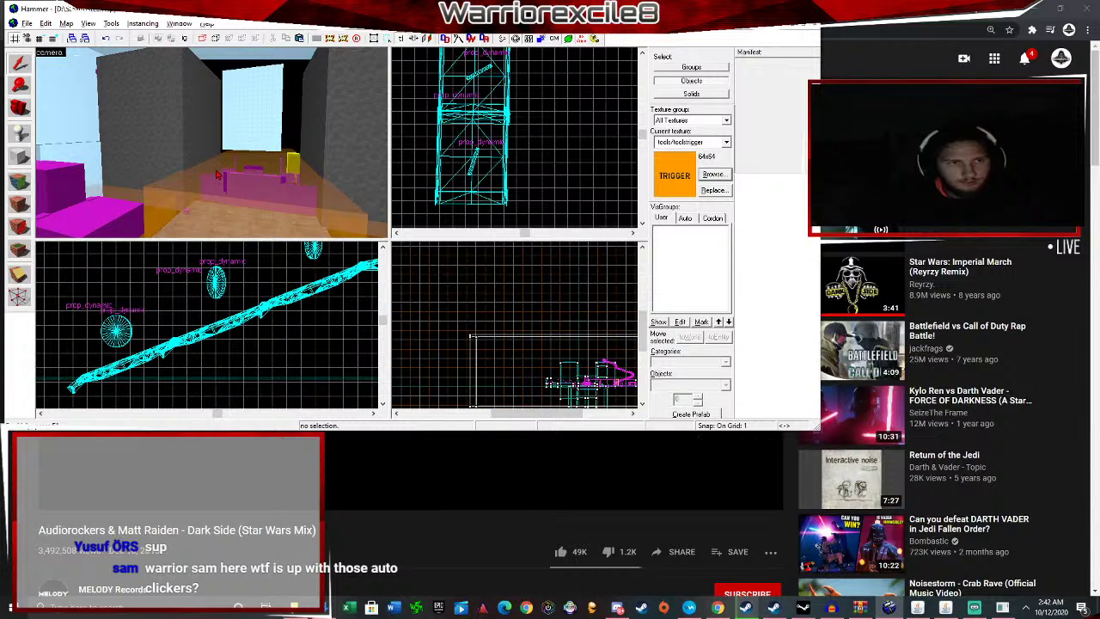
key("z")
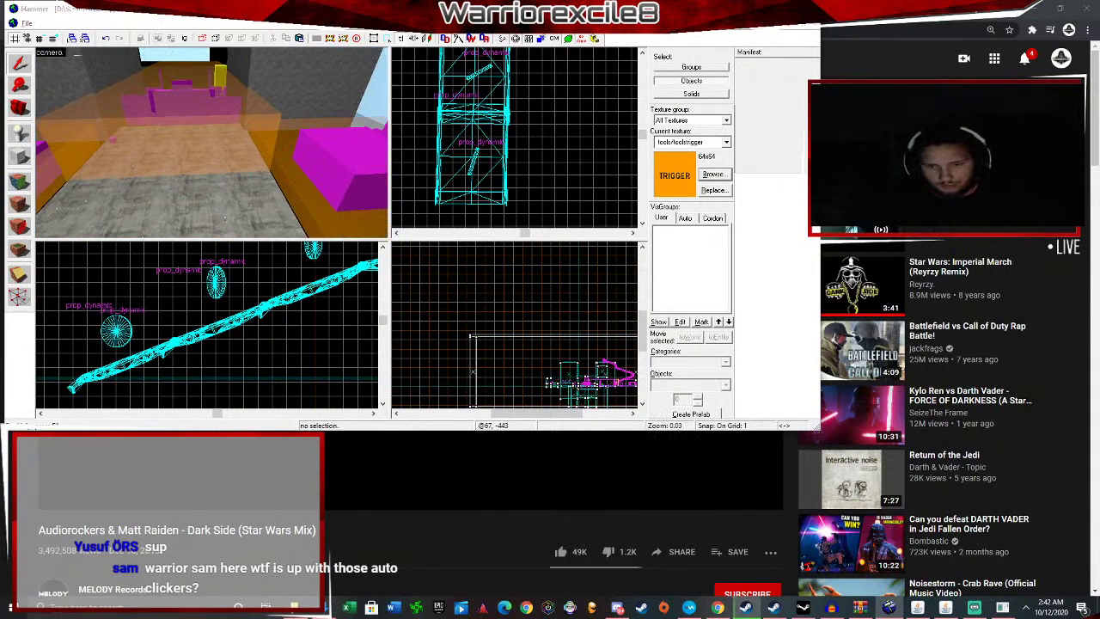
left_click(745, 608)
left_click(77, 82)
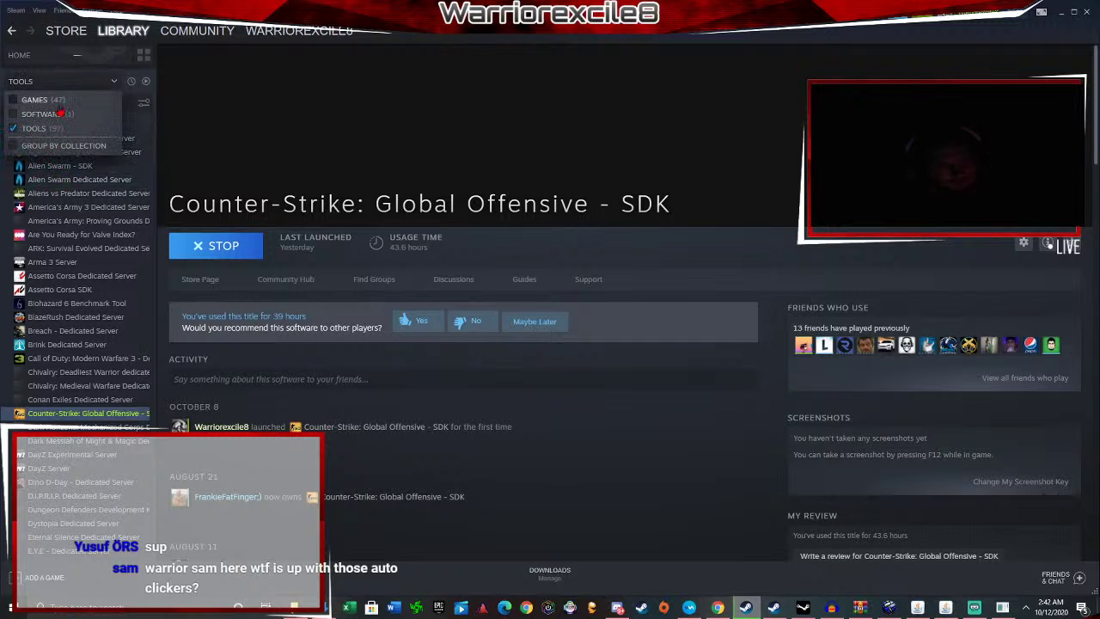
Tick Games, Software and Tools so the library lists every category.
left_click(76, 98)
left_click(76, 111)
left_click(79, 83)
left_click(79, 82)
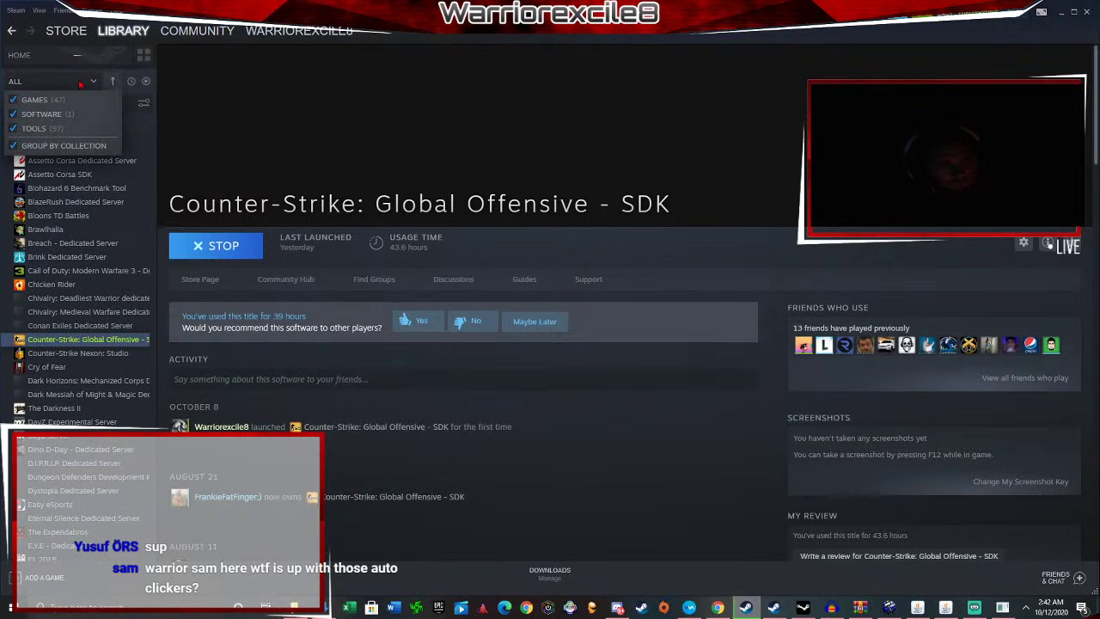
left_click(79, 83)
scroll(86, 189, "up", 5)
Select Counter-Strike: Global Offensive and launch it with PLAY.
left_click(82, 166)
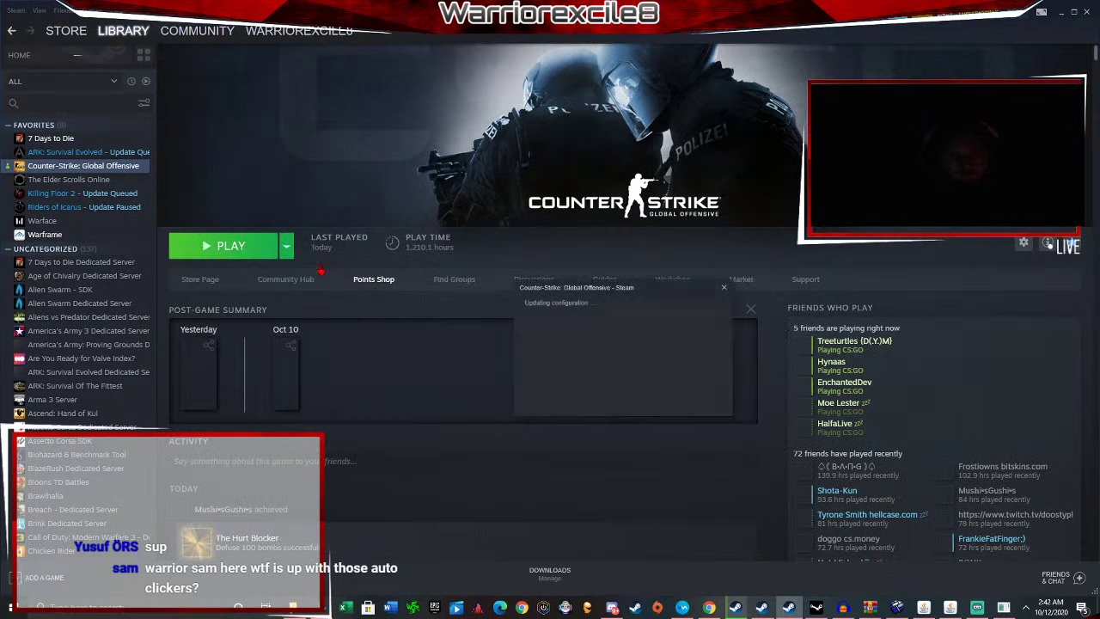
left_click(230, 246)
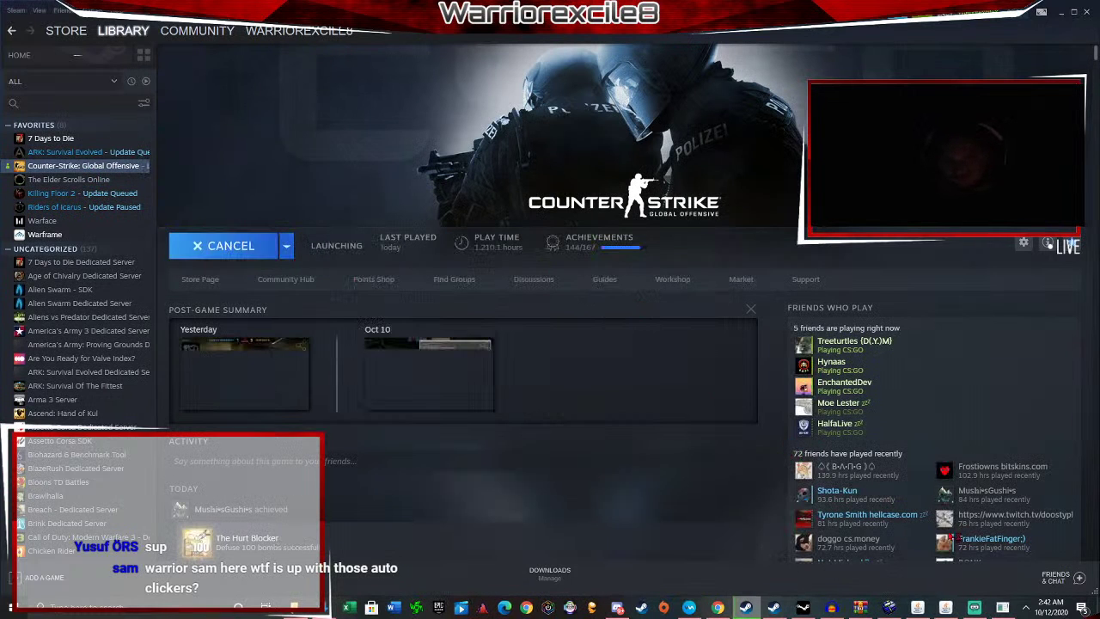
left_click(974, 607)
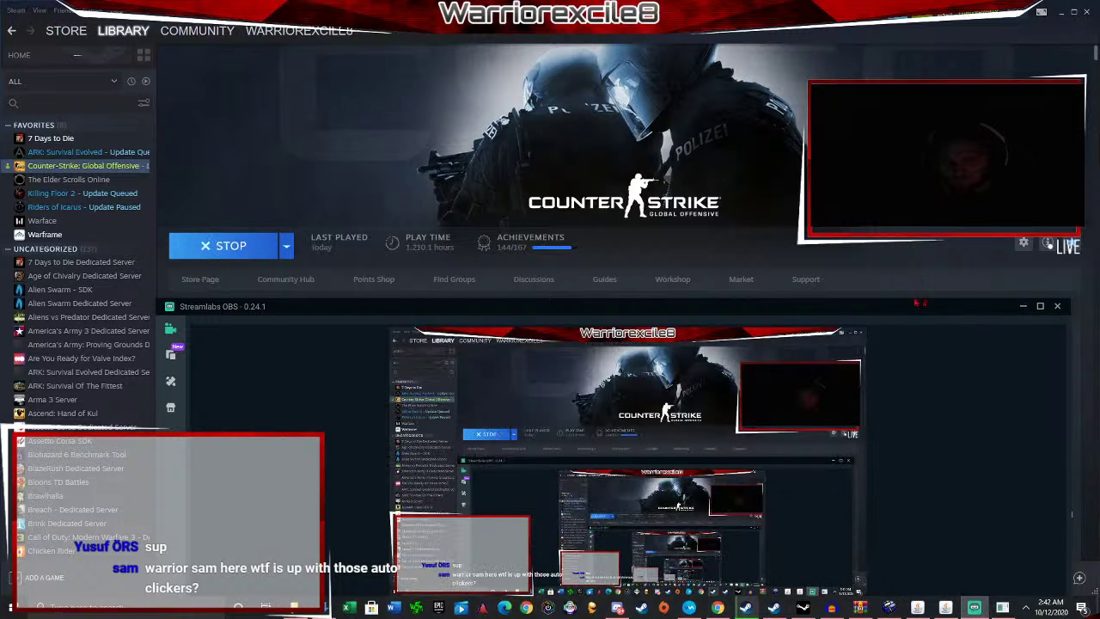
Raise the OBS window, move the Chat Box overlay up and make it narrower.
left_click_drag(917, 309, 851, 43)
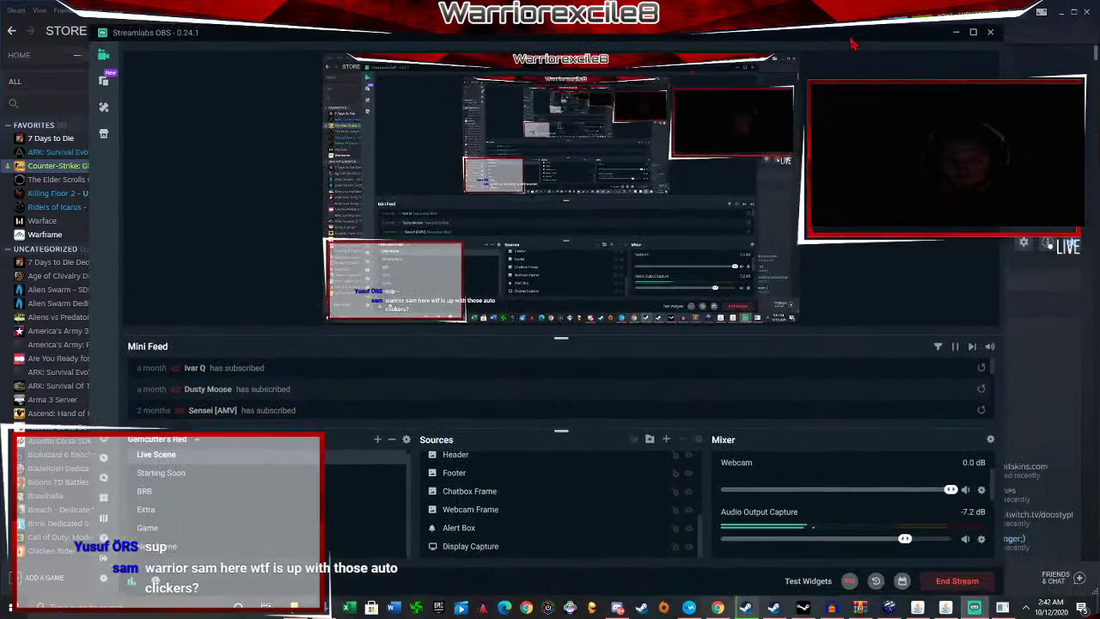
left_click_drag(381, 310, 379, 270)
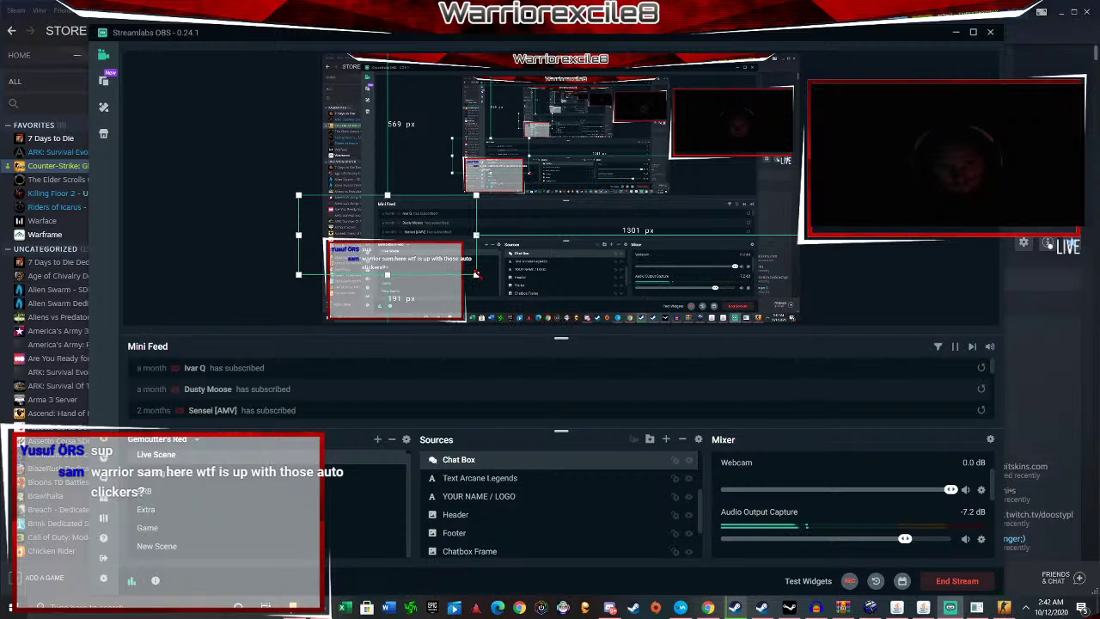
left_click_drag(476, 274, 388, 271)
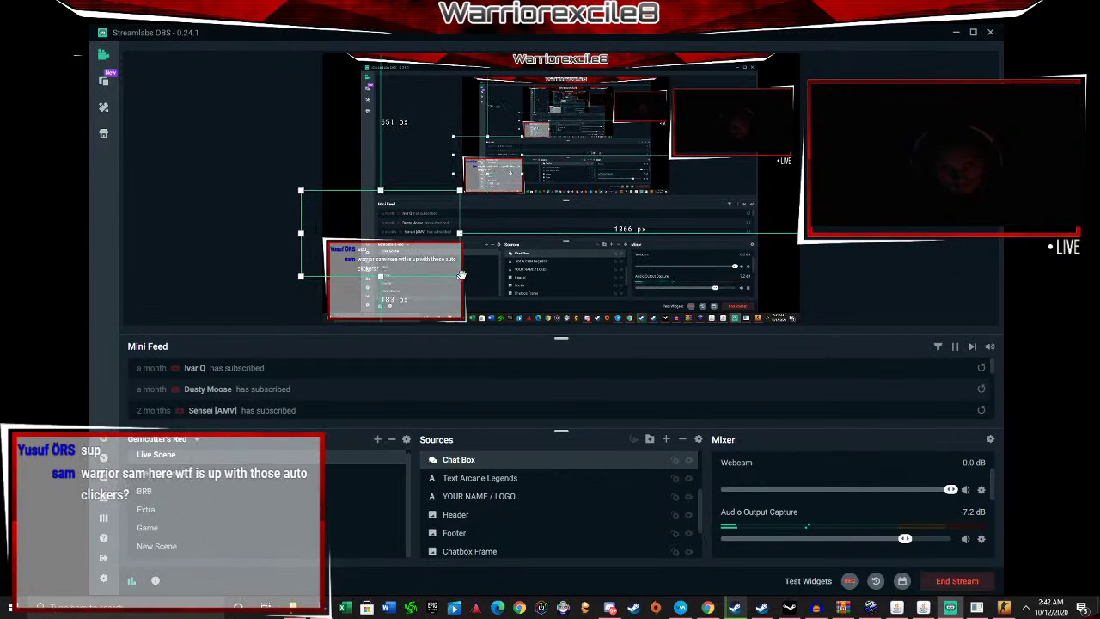
Select and deselect the Giphy source, then minimize OBS to reveal the CS:GO screen.
left_click(594, 263)
left_click(713, 224)
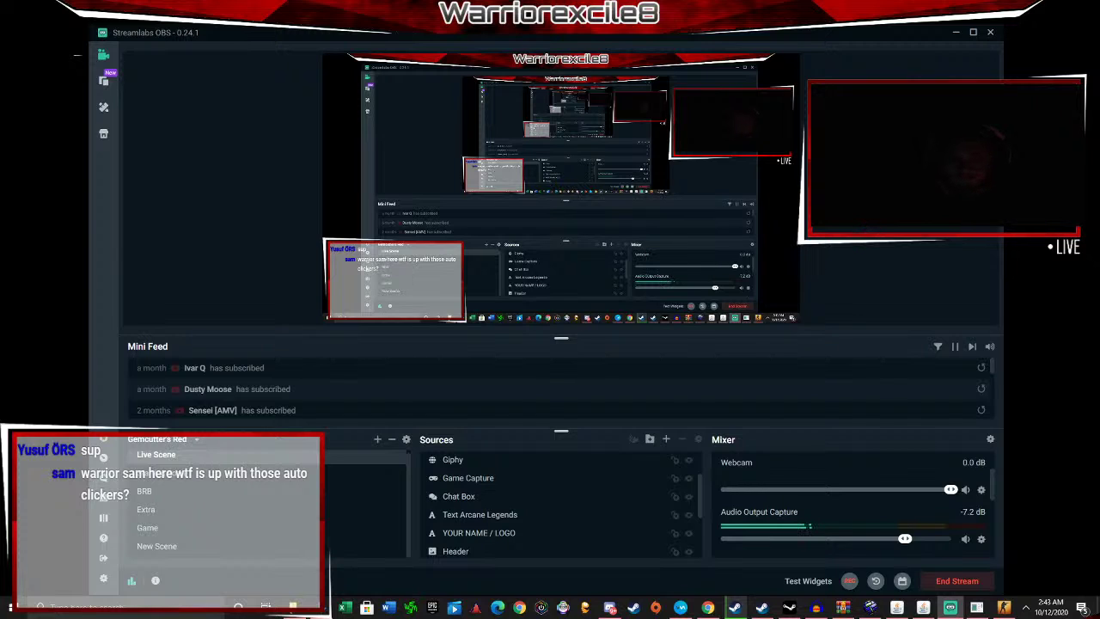
left_click(954, 36)
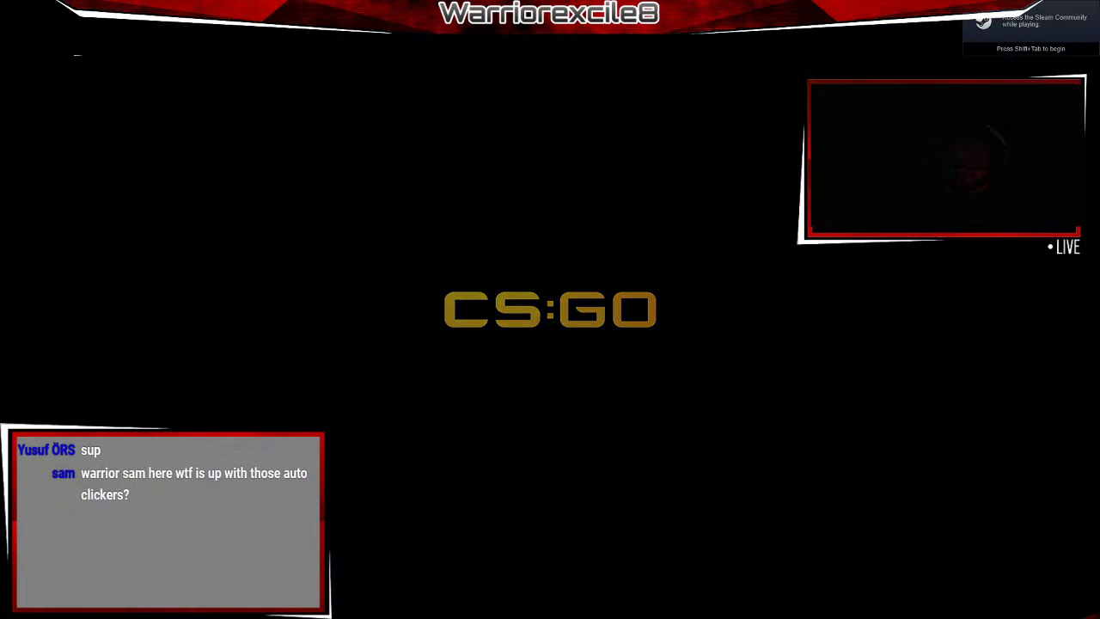
Switch to Chrome and pause the Star Wars music video on YouTube.
key("alt+Tab")
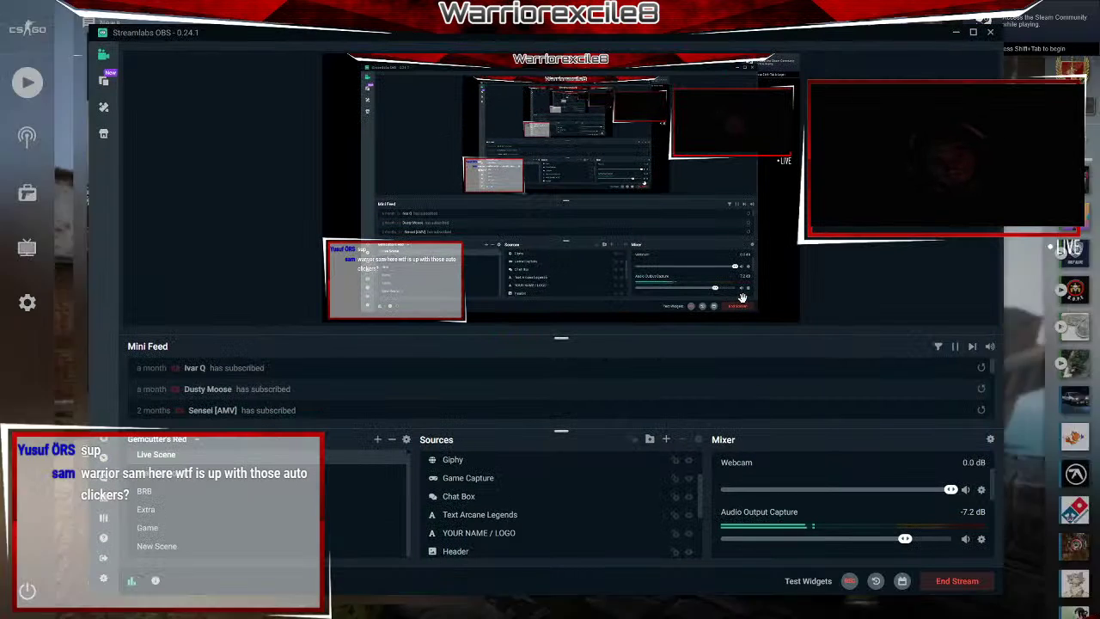
key("alt+Tab")
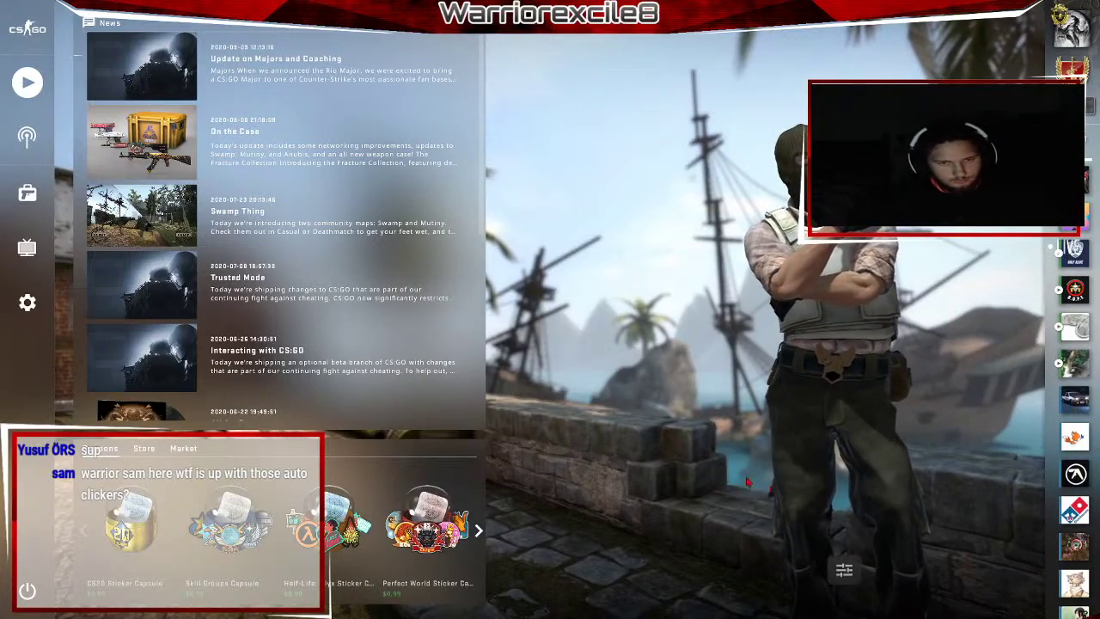
key("alt+Tab")
left_click(715, 609)
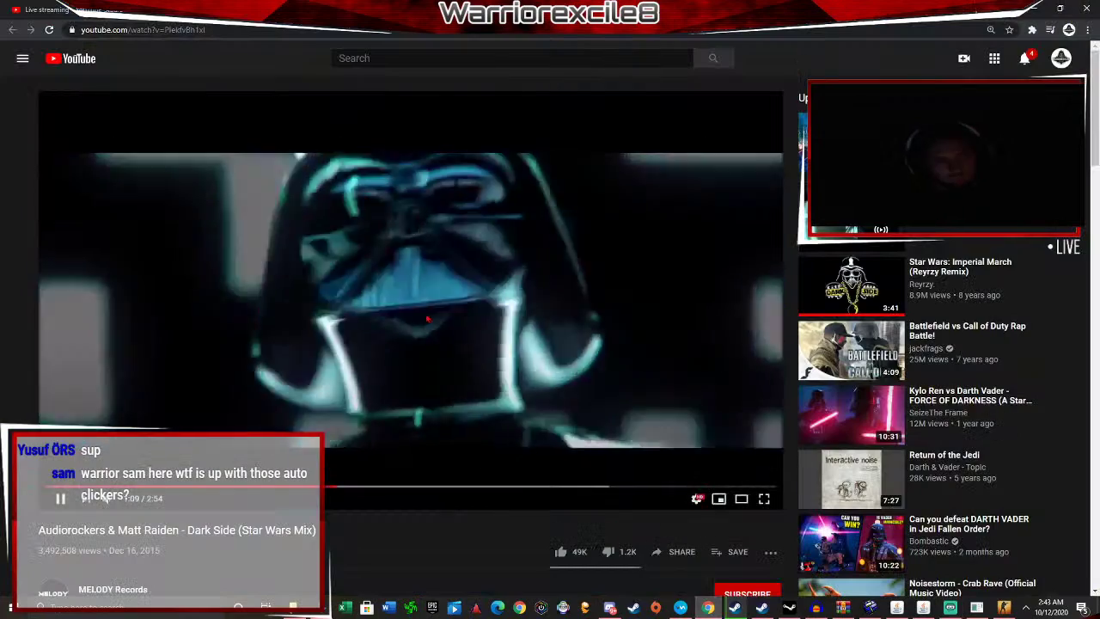
left_click(429, 319)
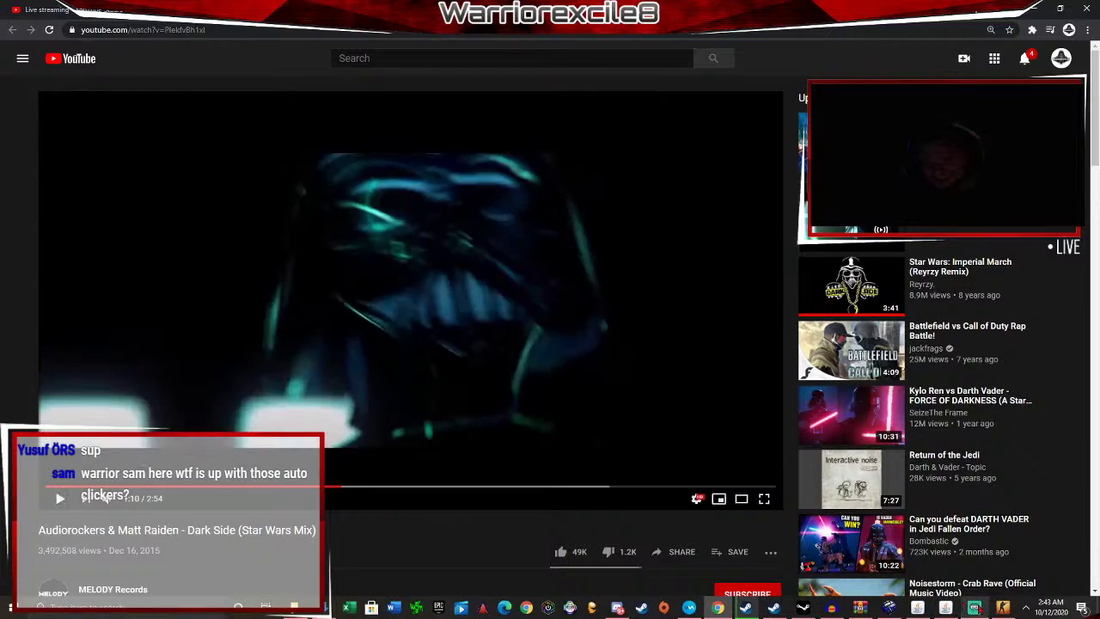
Back in CS:GO's main menu, enter 'map fourtnap' in the developer console.
key("alt+Tab")
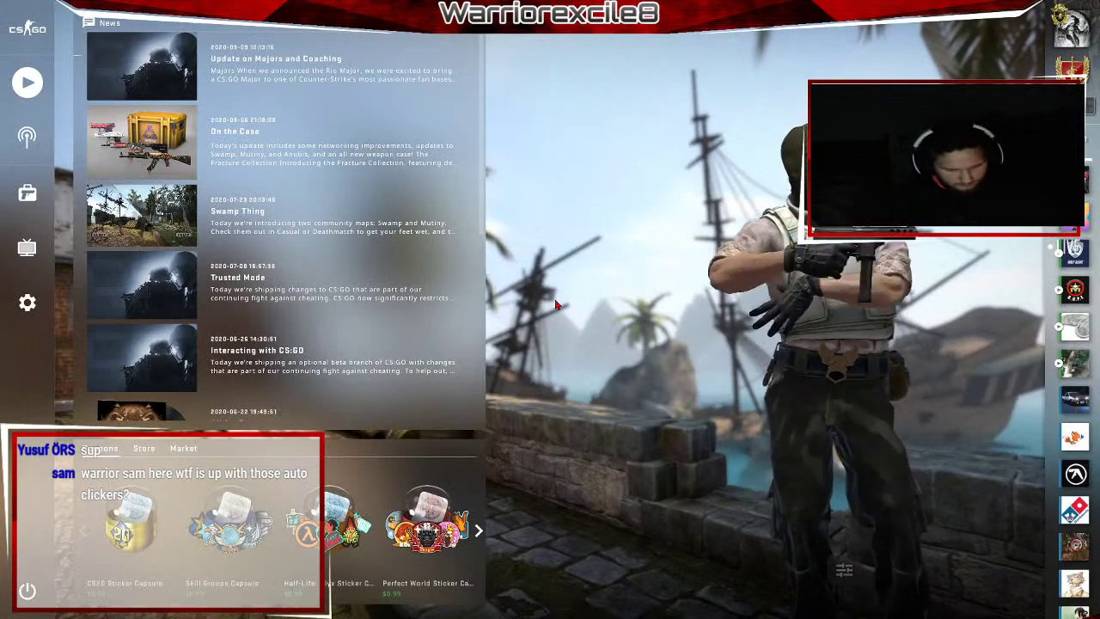
key("grave")
type("map fourtn")
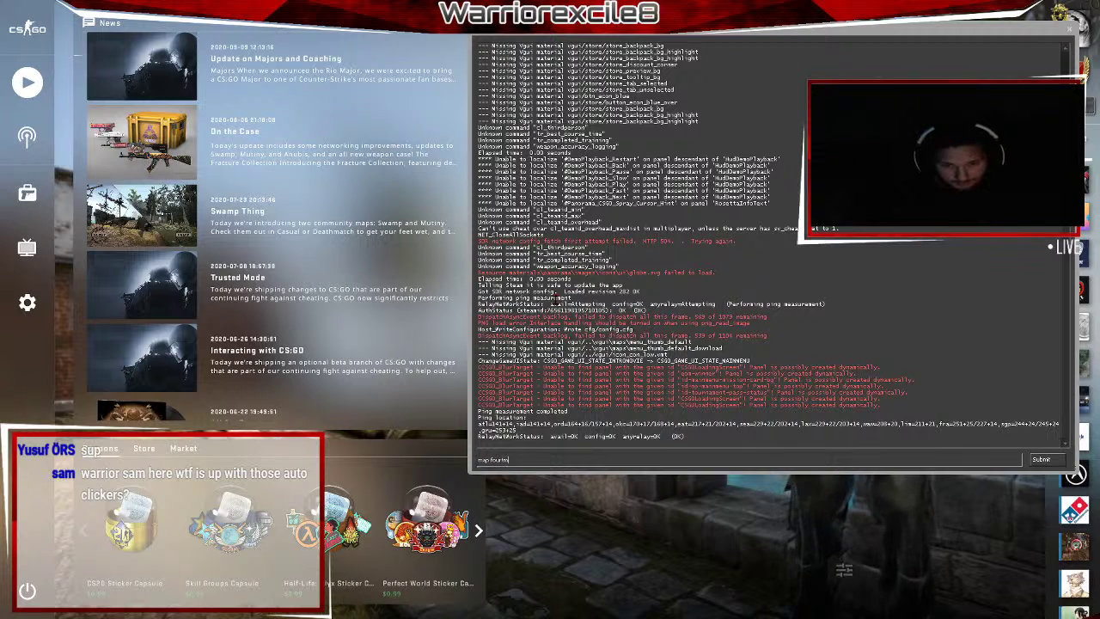
type("ap")
Run the map command to load fourthmap in Casual mode.
key("Return")
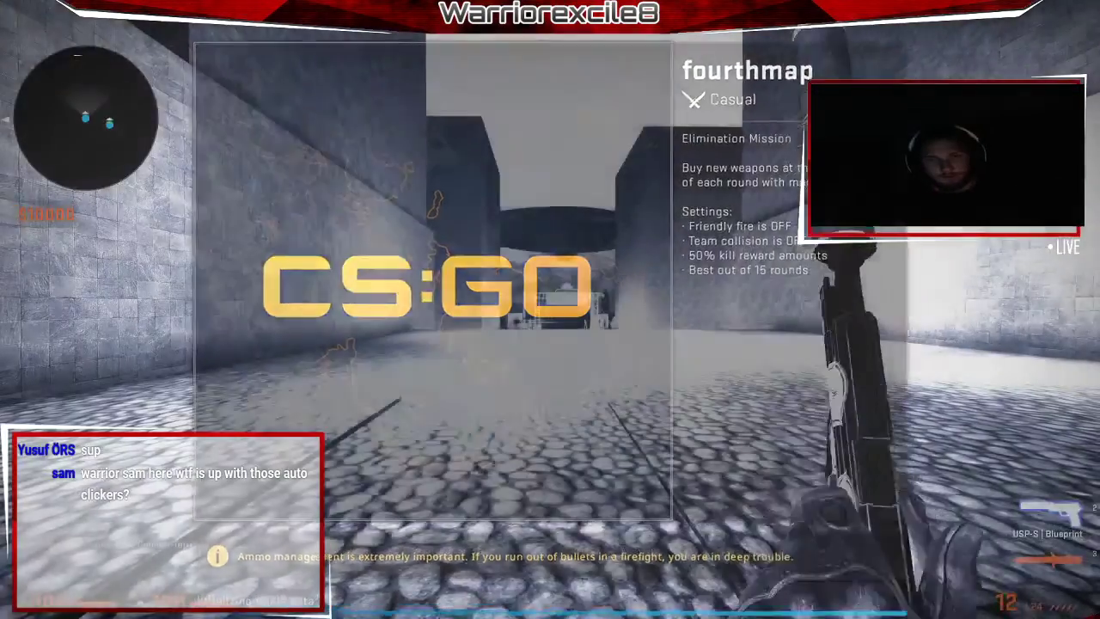
Run bot_kick from the developer console to remove all bots.
key("grave")
key("Up")
key("Return")
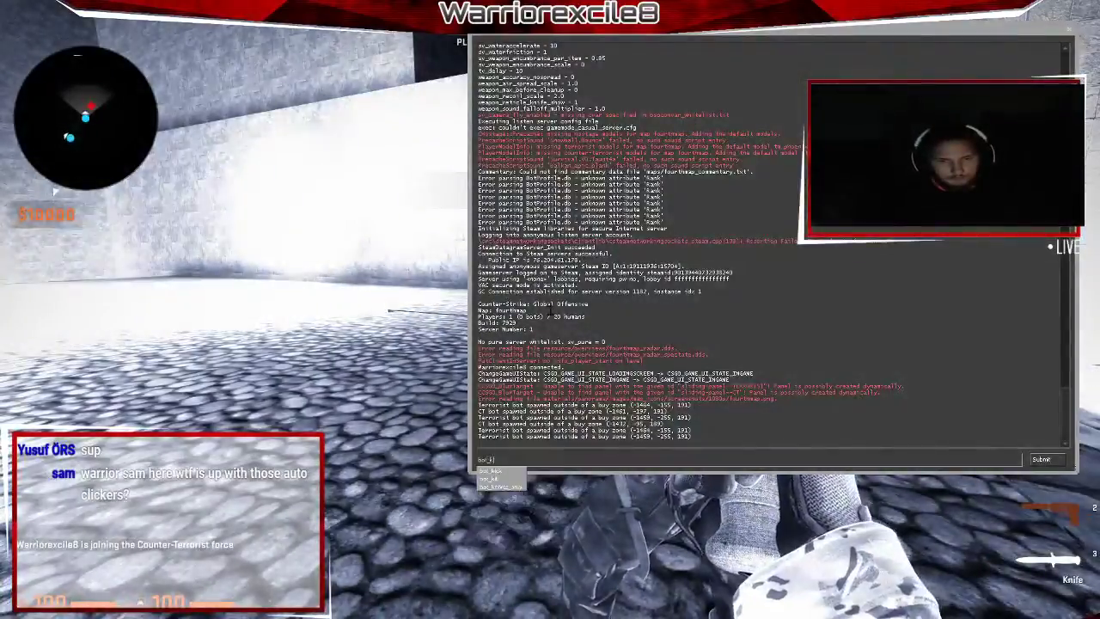
key("grave")
Look around the green, pink-lit and yellow areas while swinging the knife.
left_click(550, 310)
left_click(550, 310)
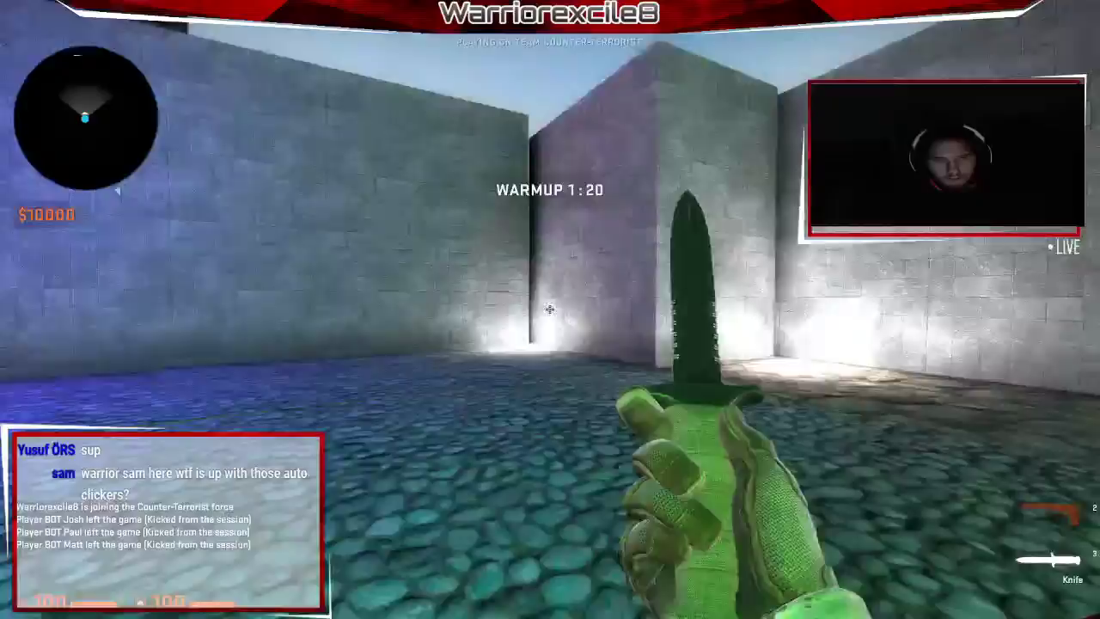
left_click(550, 309)
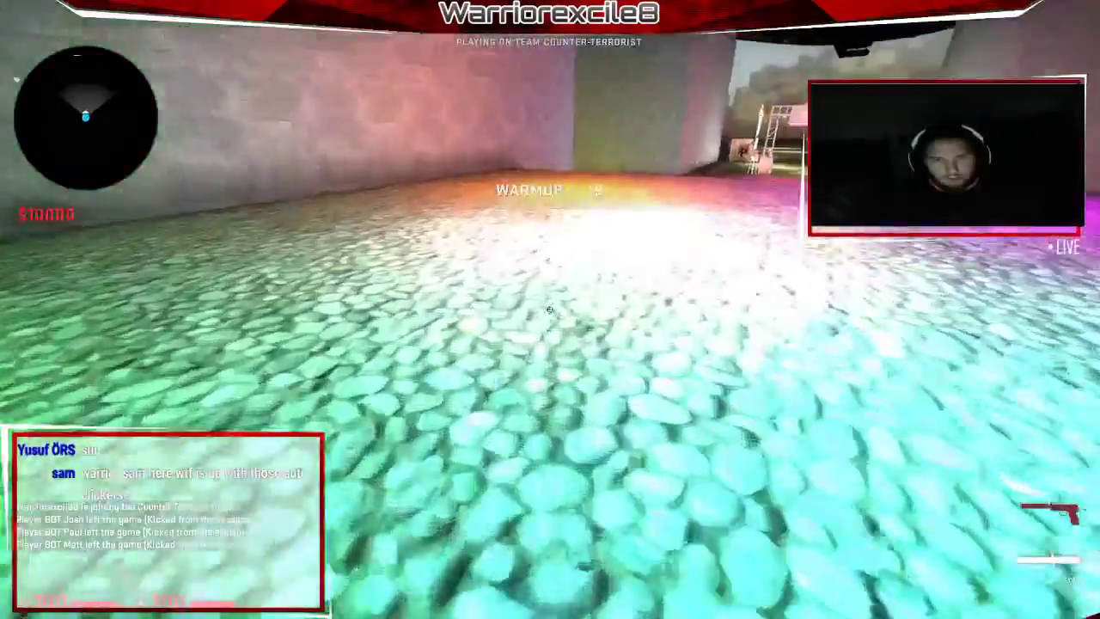
left_click(551, 310)
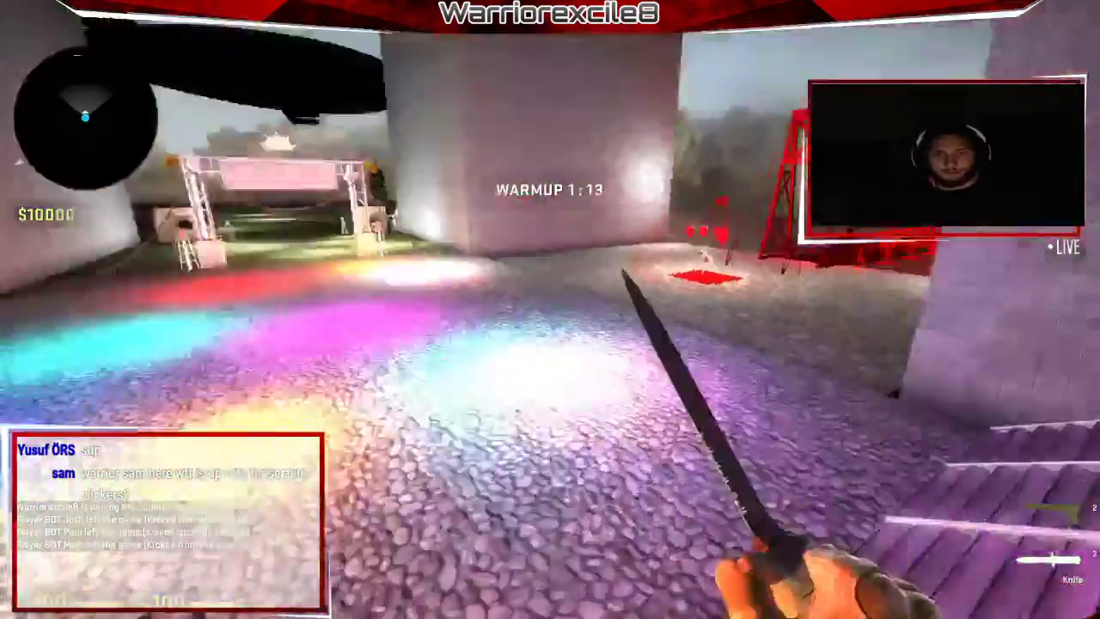
left_click(550, 310)
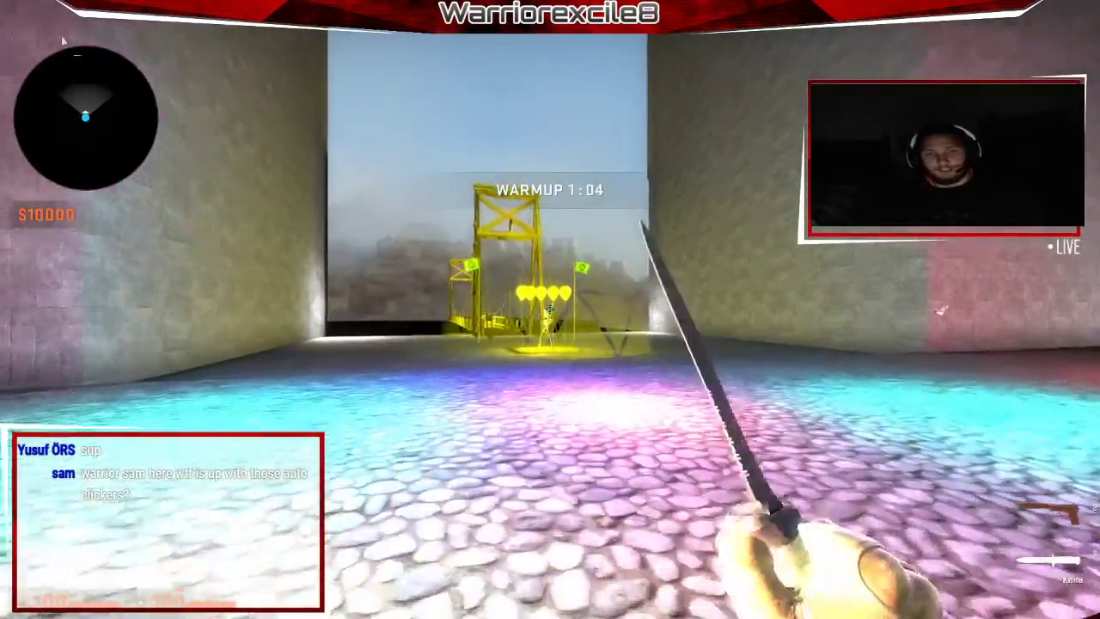
Walk through the yellow dome and along the yellow bridge to its tower, inspecting the knife.
key("w")
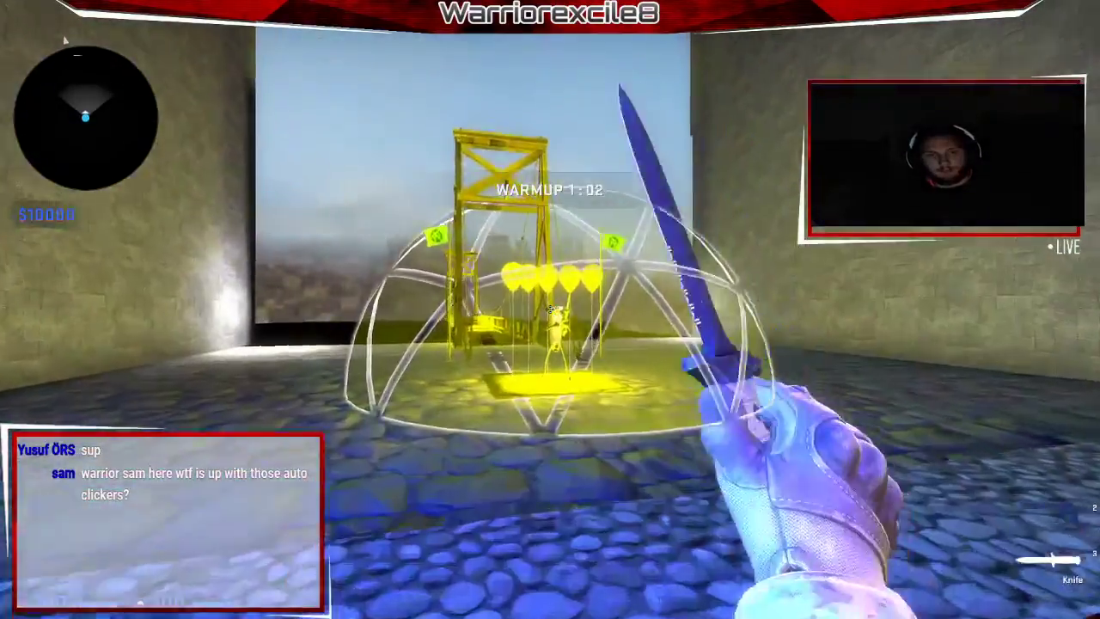
key("w")
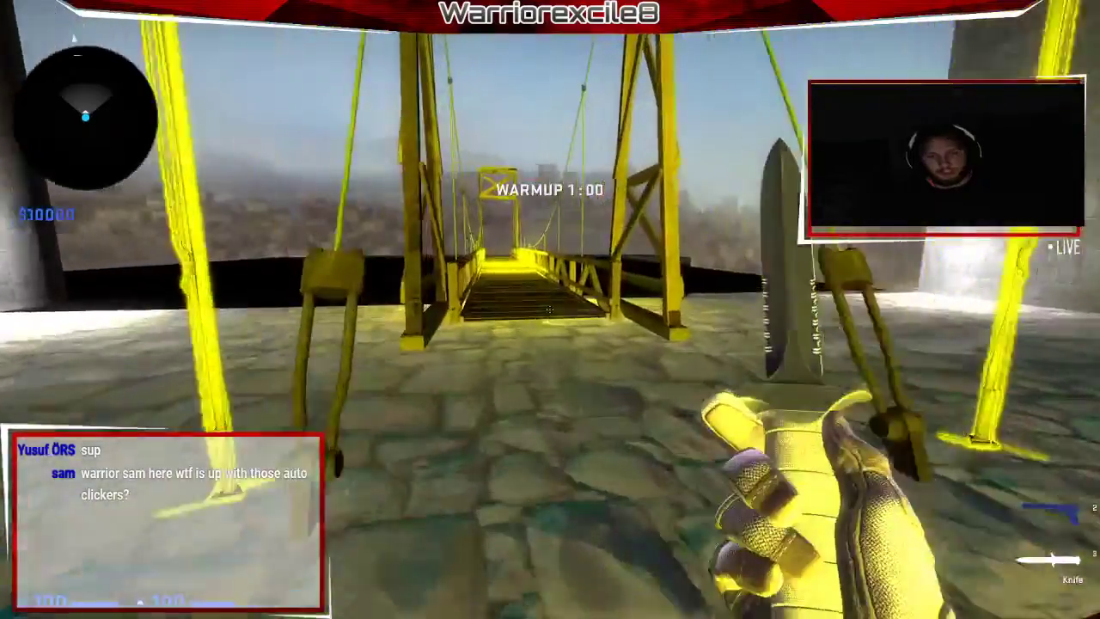
key("w")
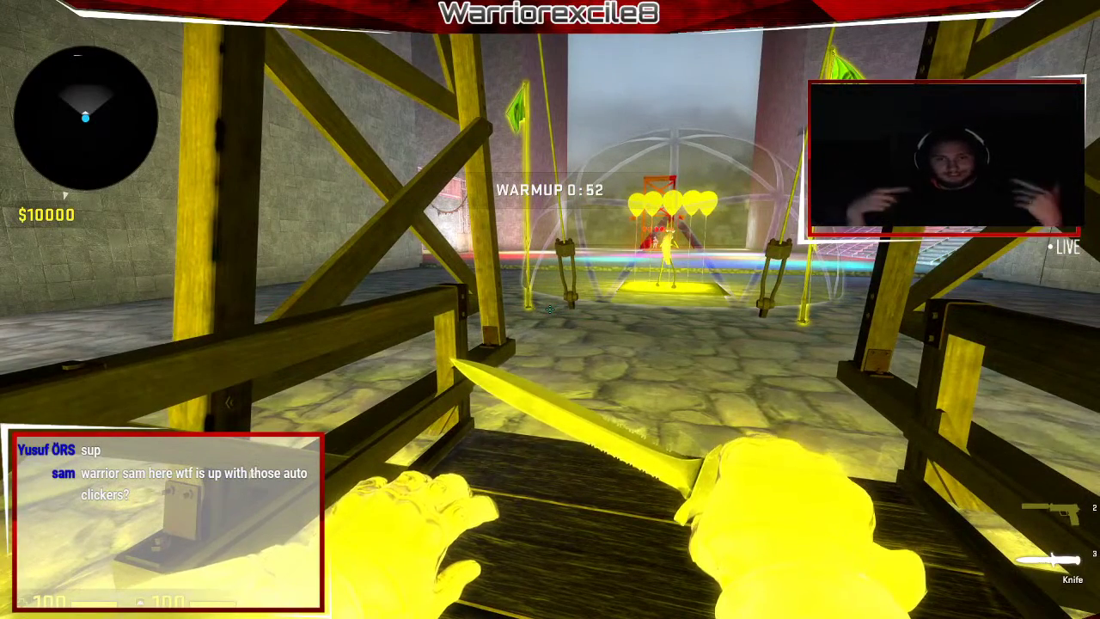
key("w")
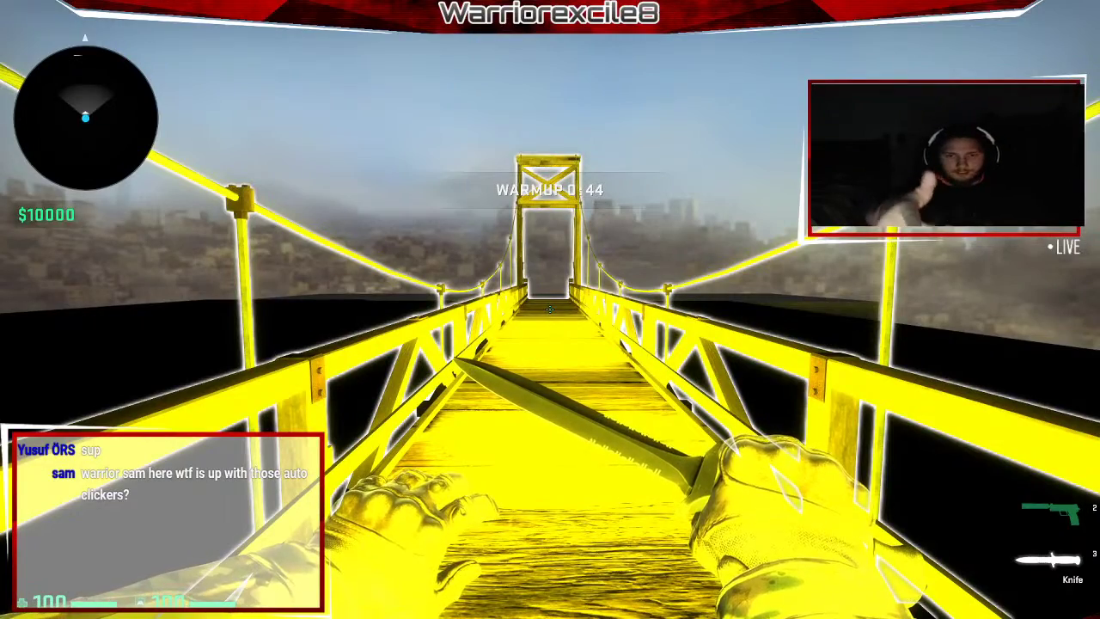
key("w")
key("f")
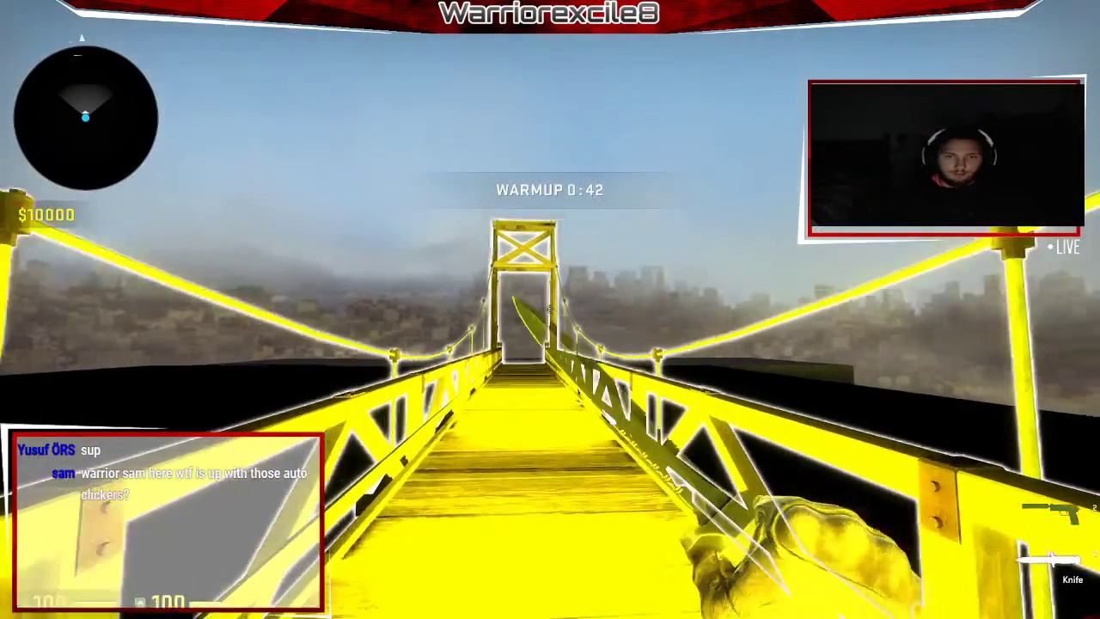
key("w")
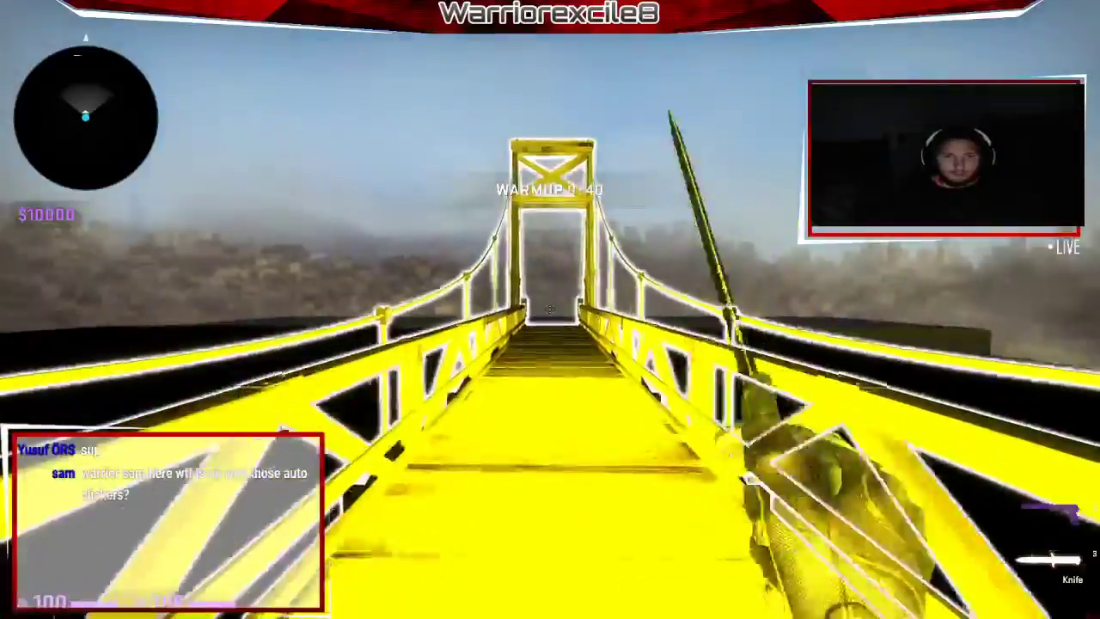
key("w")
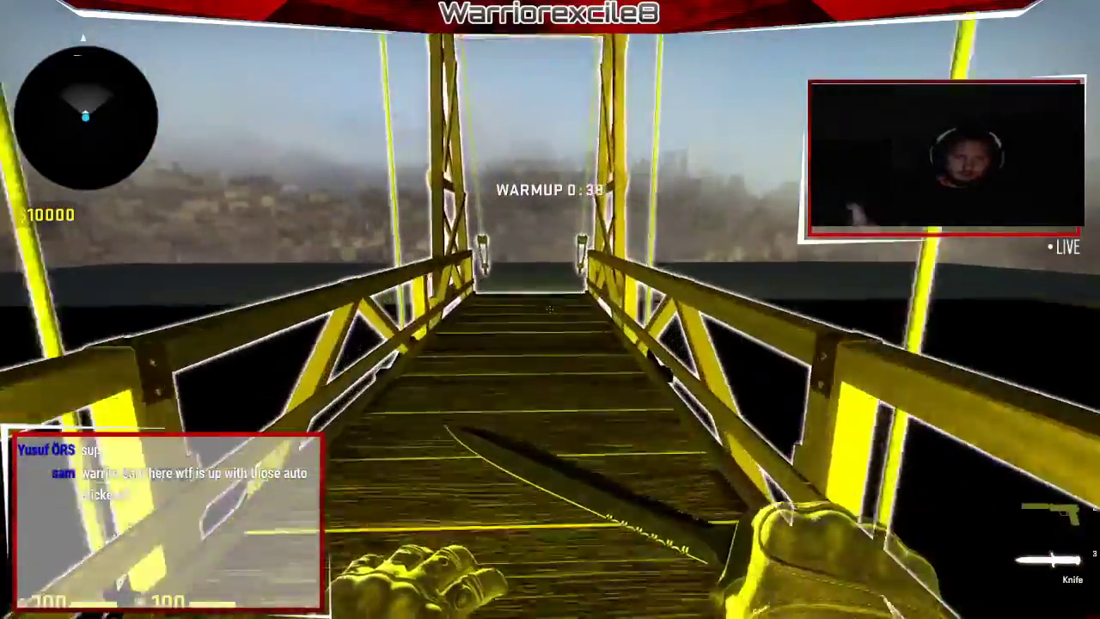
key("f")
Move between the rooftop and the yellow bridge, swinging and inspecting the knife.
key("w")
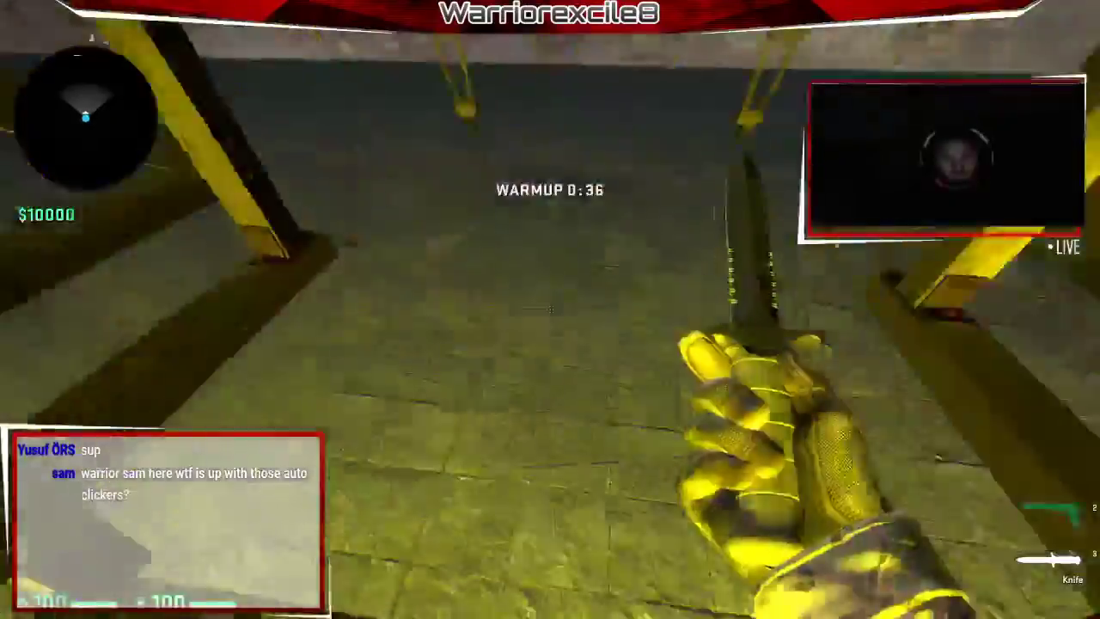
key("w")
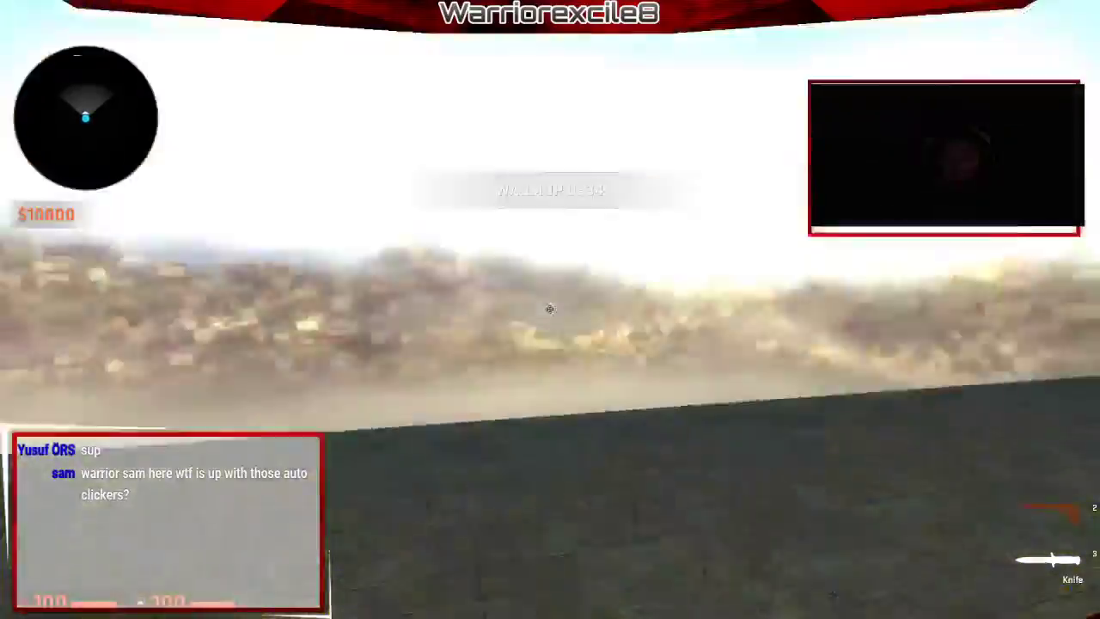
left_click(550, 309)
key("w")
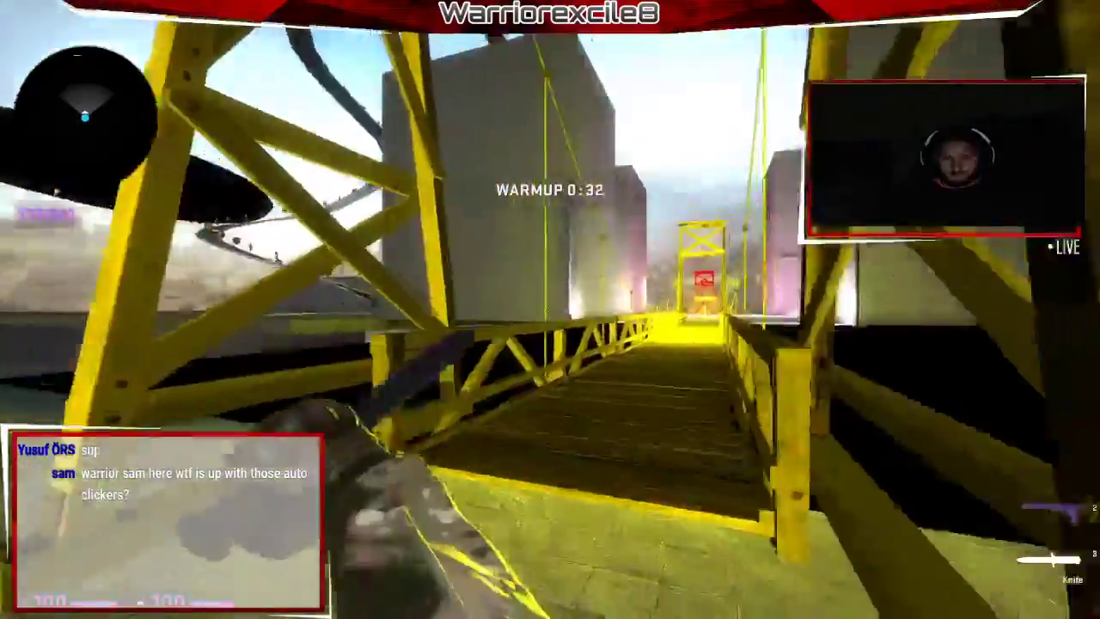
key("w")
key("f")
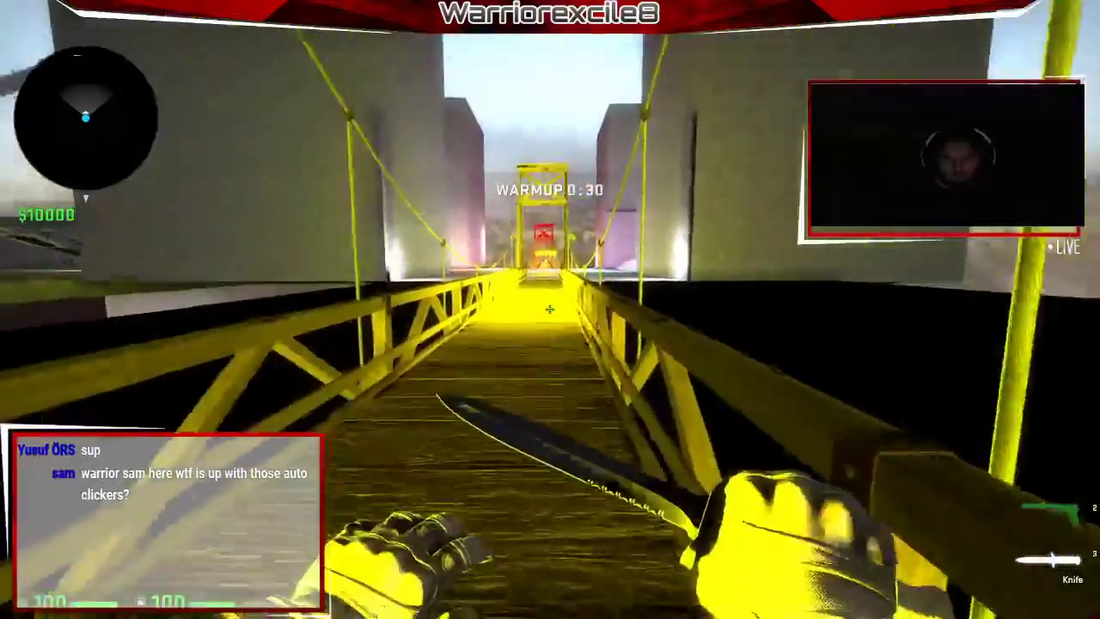
key("s")
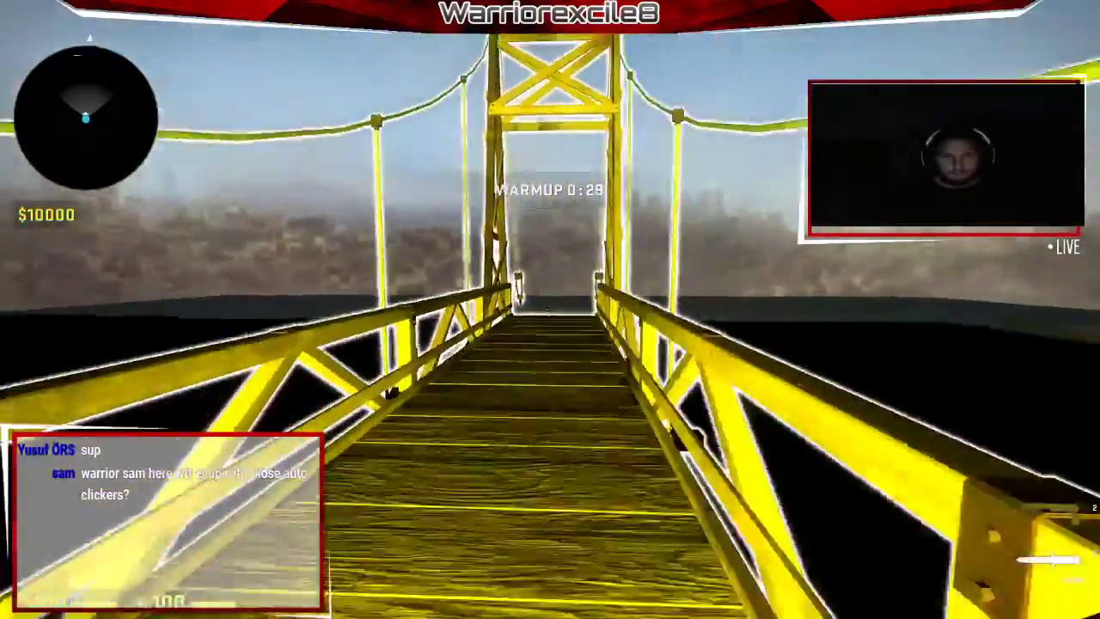
left_click(550, 309)
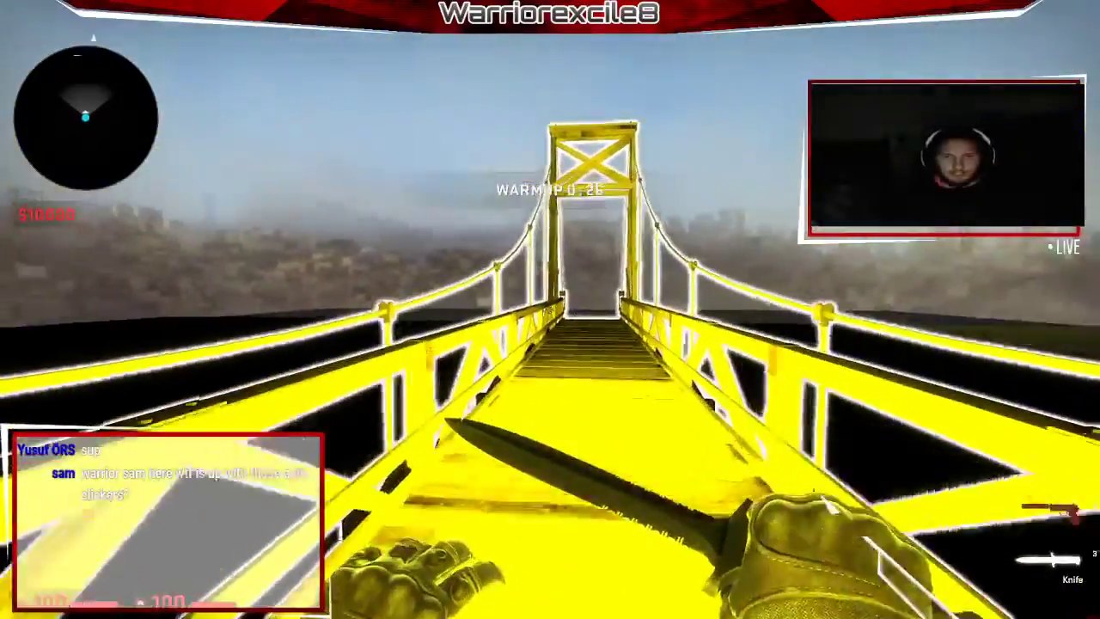
Back off the bridge onto the cobblestone floor while swinging the knife.
key("w")
left_click(551, 310)
key("s")
left_click(550, 310)
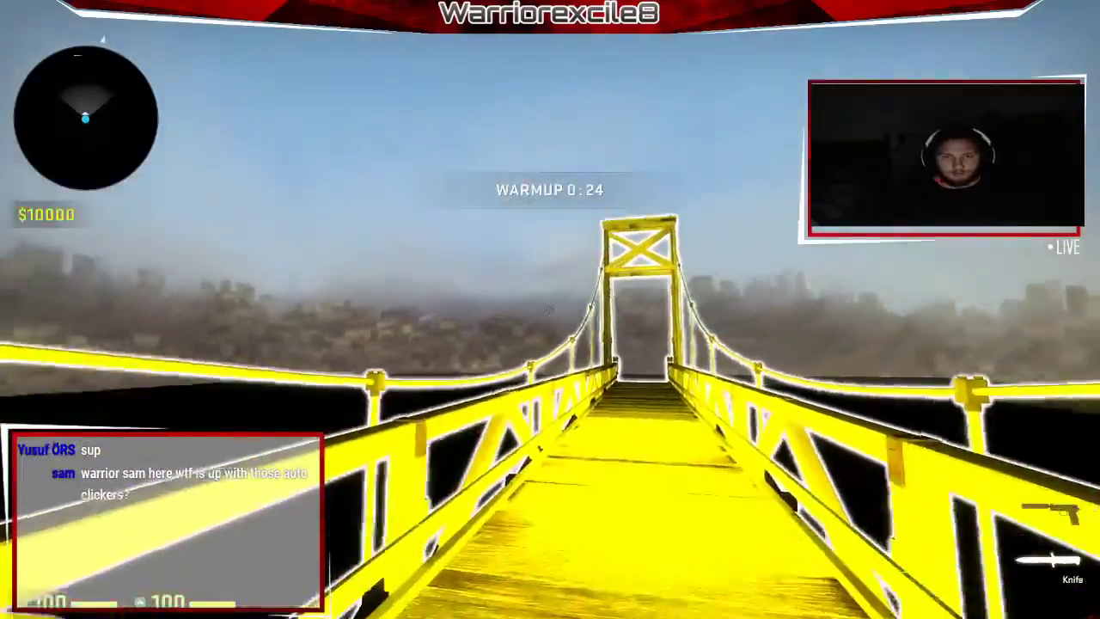
key("s")
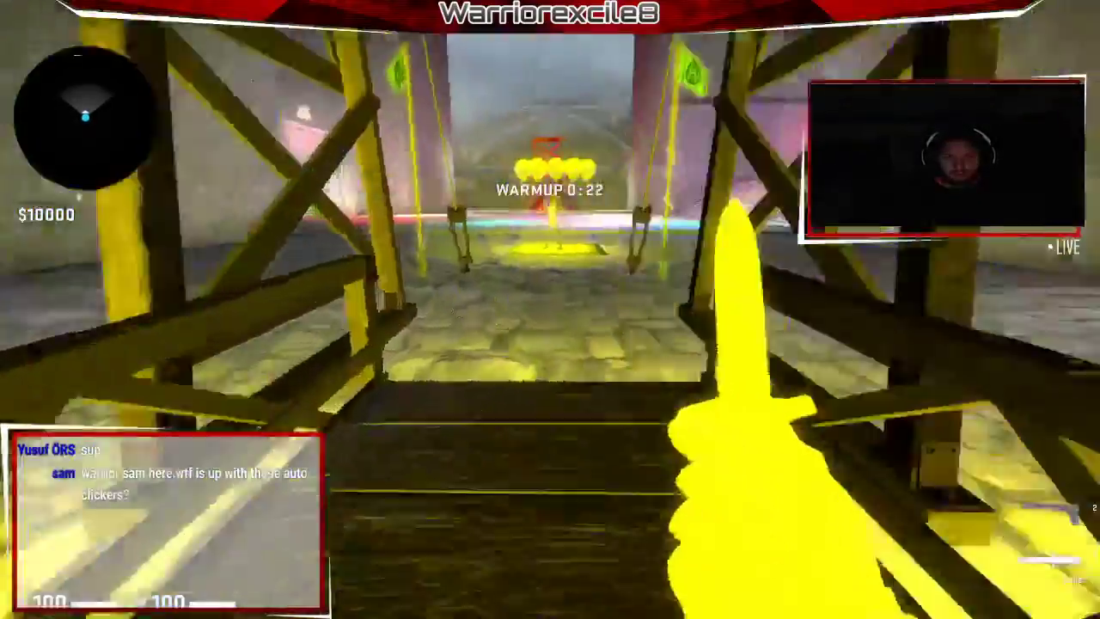
key("s")
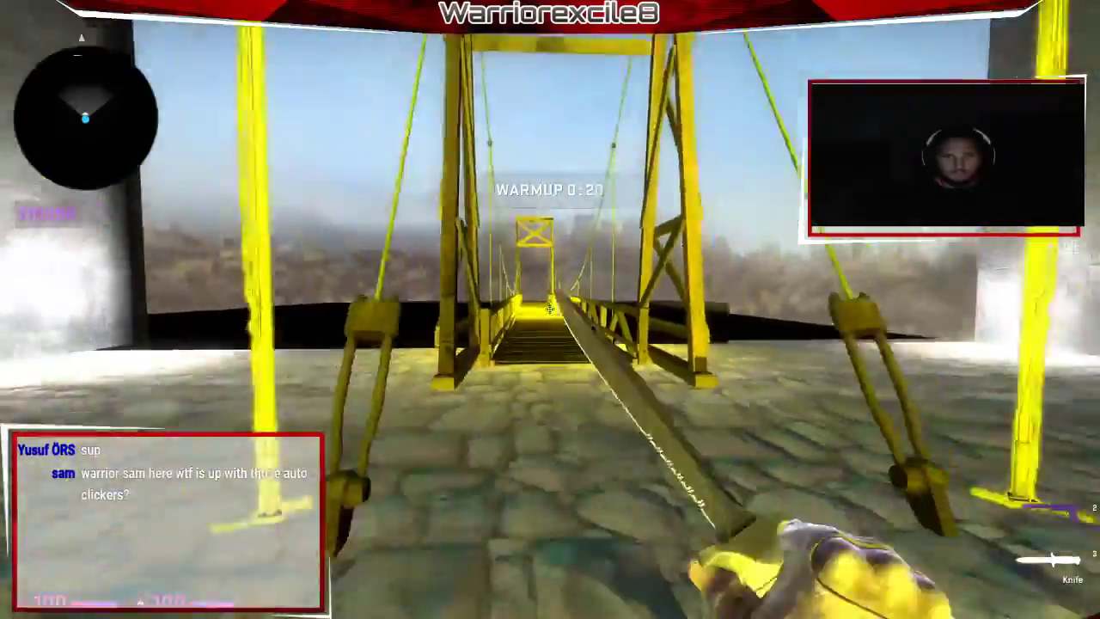
Walk along the wall past the balloons toward the bridge, then back away as warmup ends.
key("w")
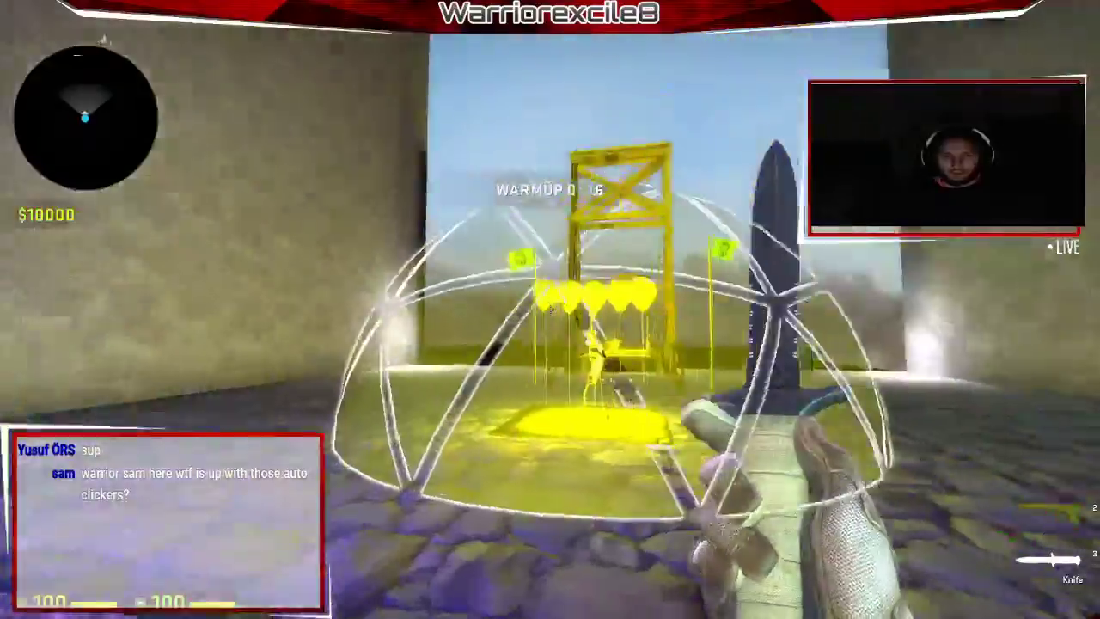
key("w")
key("w")
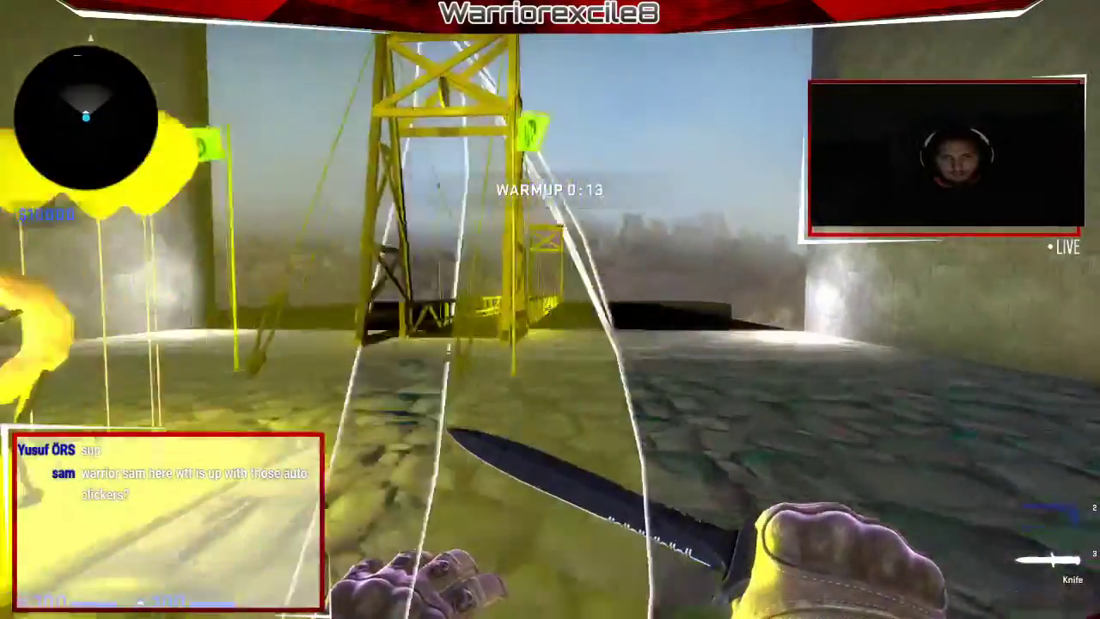
key("w")
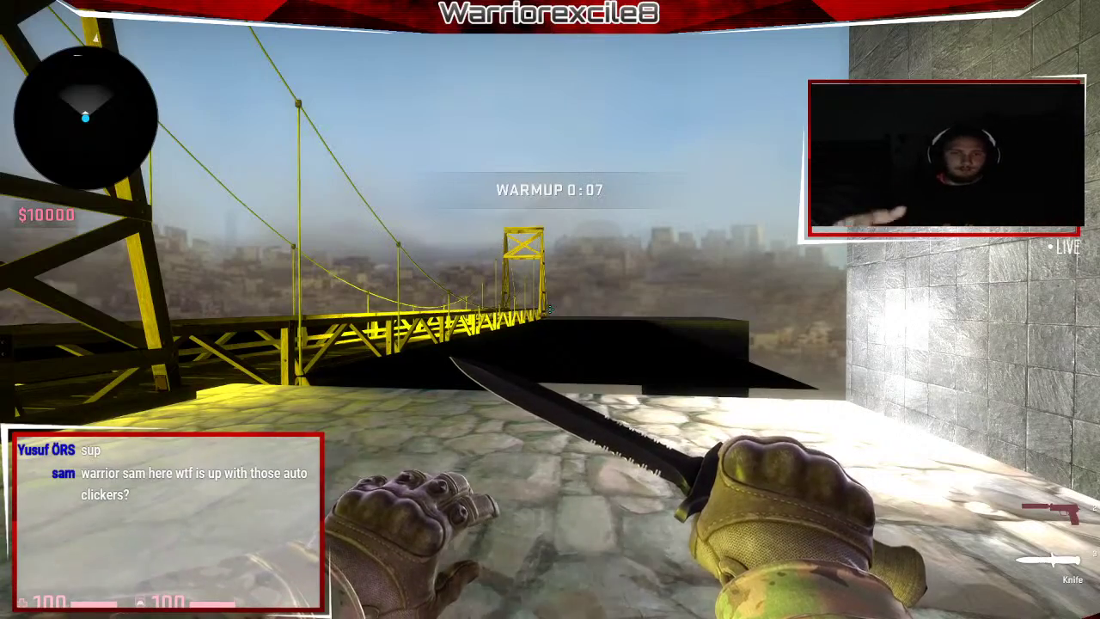
key("s")
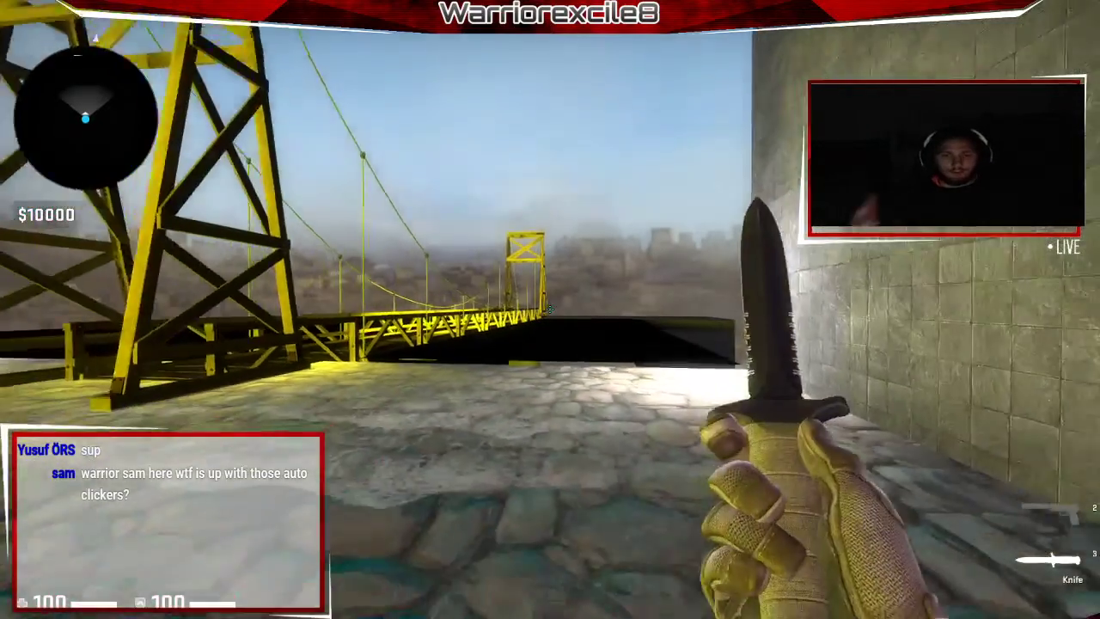
key("s")
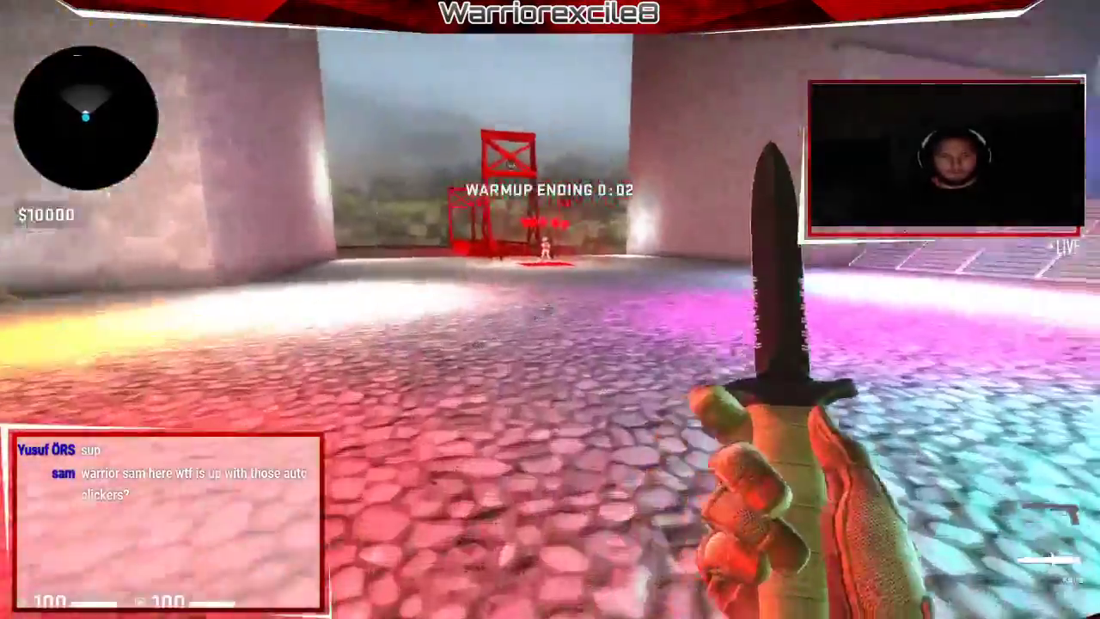
left_click(550, 310)
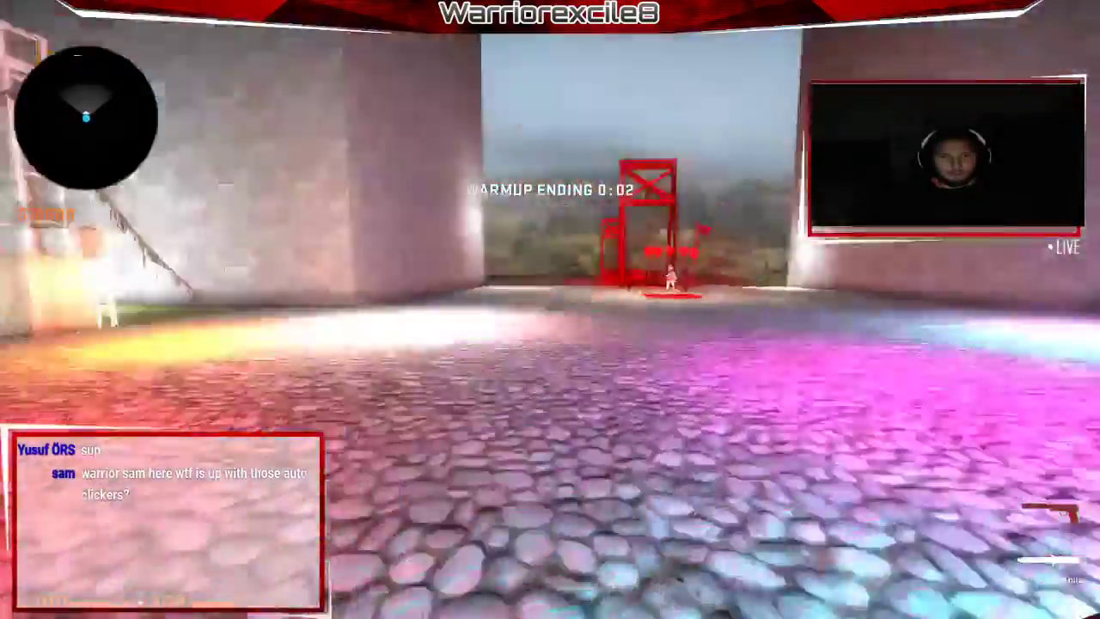
After the round restarts, draw the knife and briefly check the YouTube Studio live-streaming page.
left_click(551, 309)
key("w")
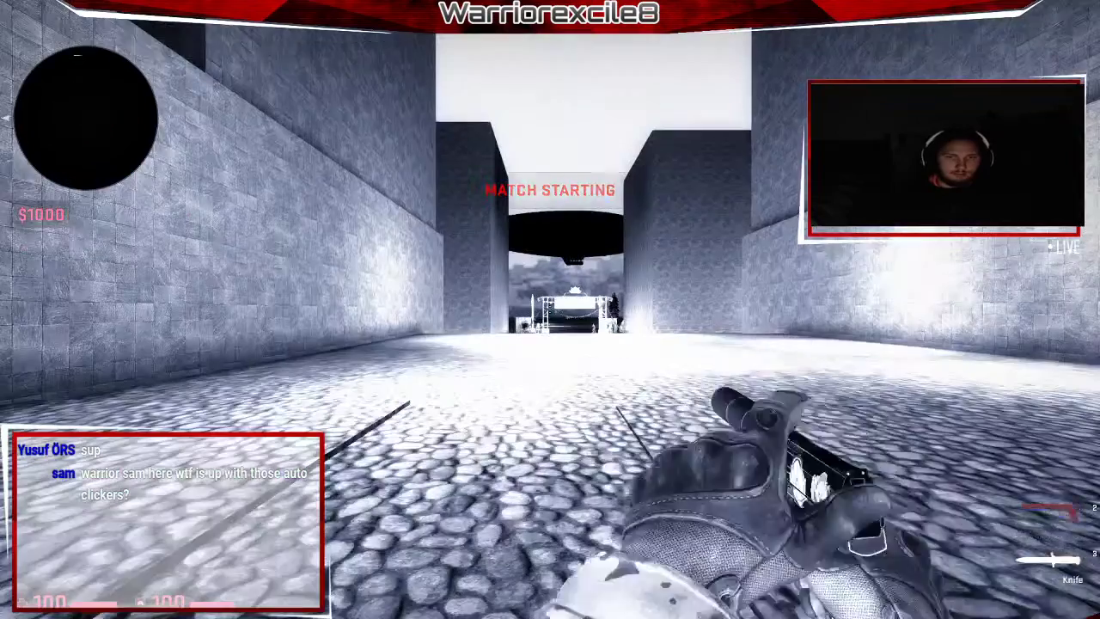
key("3")
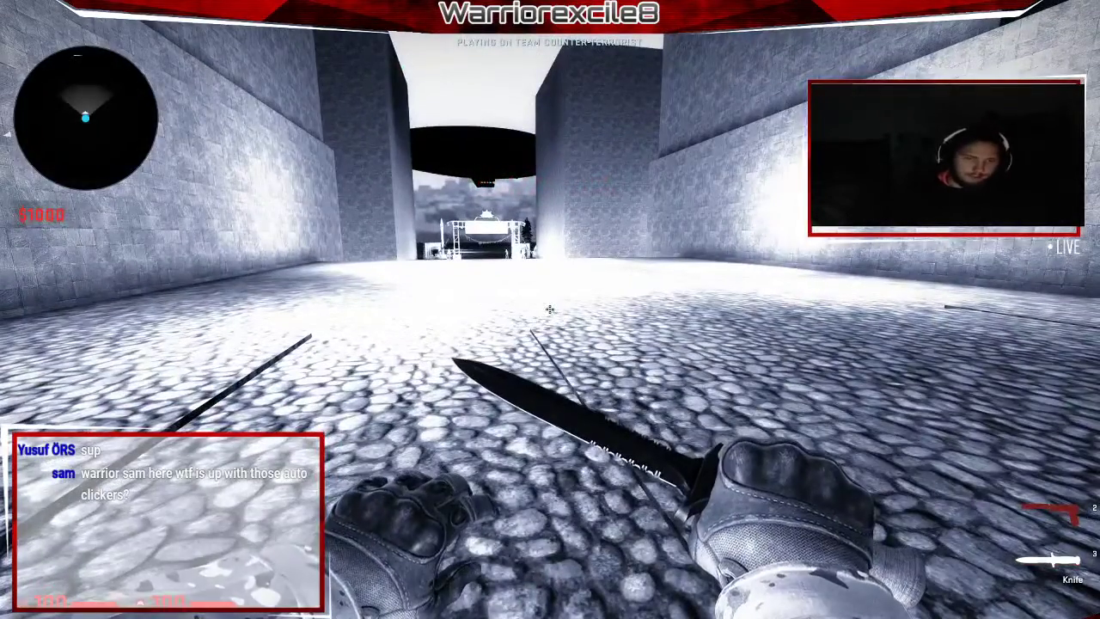
key("alt+Tab")
left_click(43, 11)
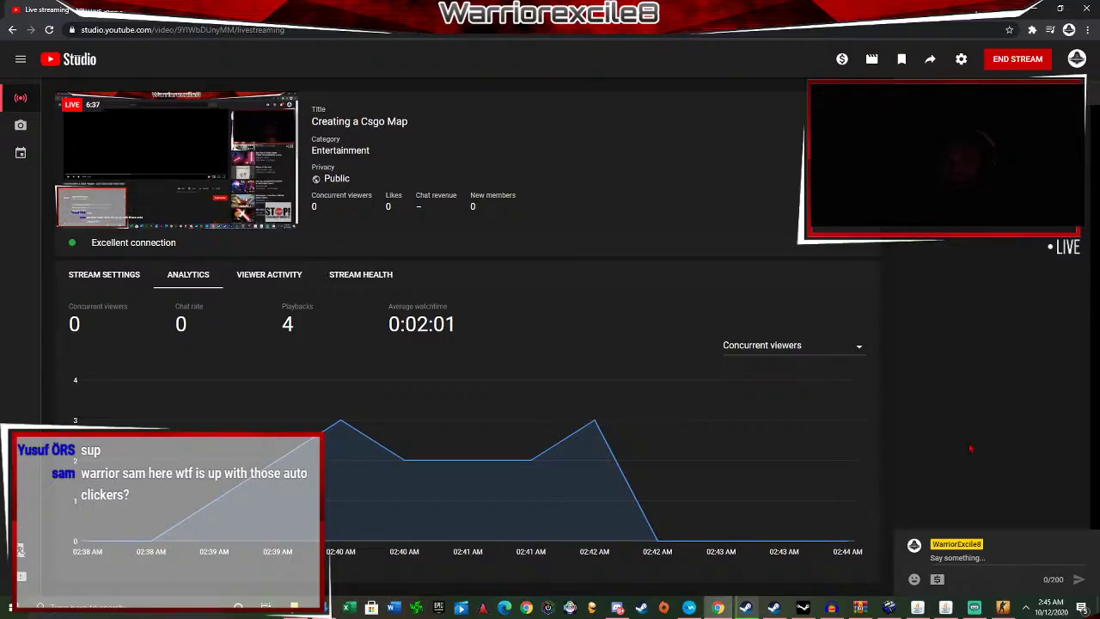
key("alt+Tab")
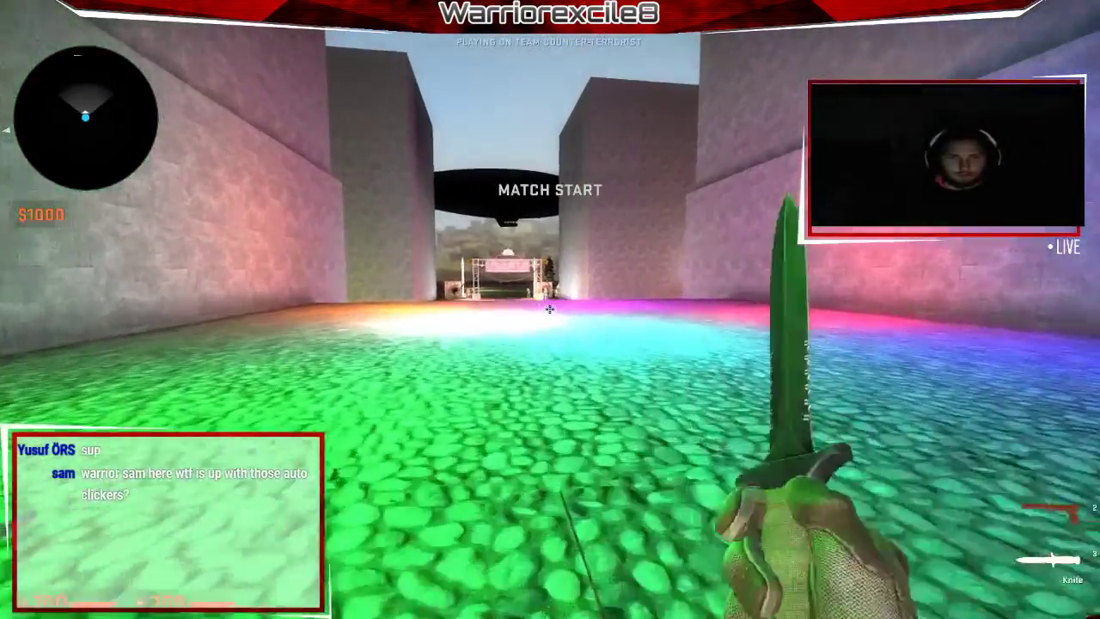
Walk from spawn past the balloons and across the red bridge, swinging and inspecting the knife.
key("w")
key("w")
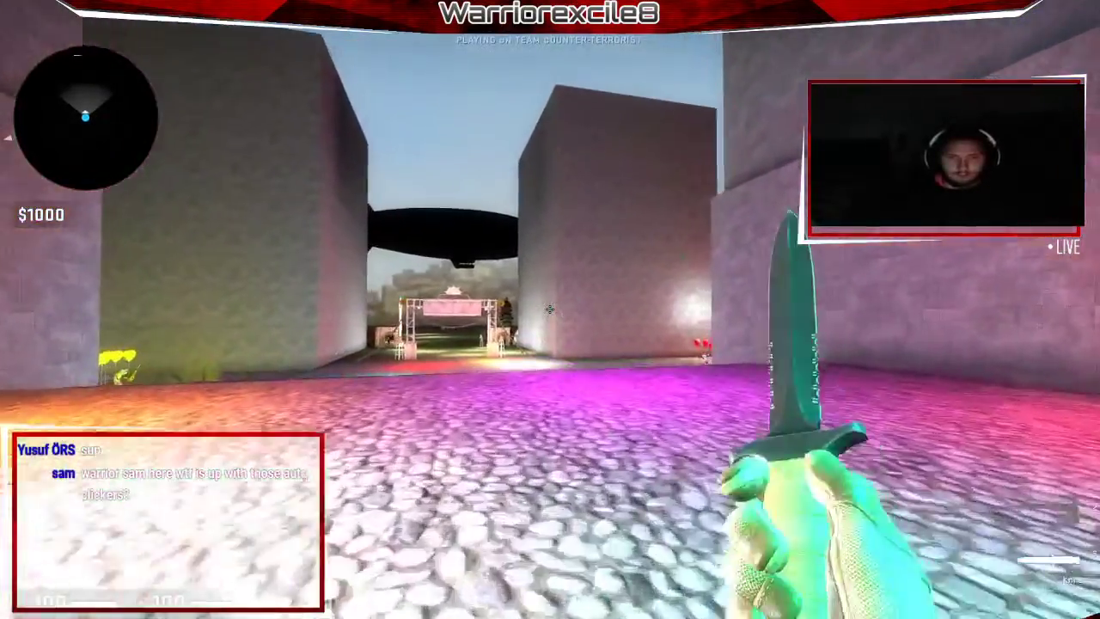
key("w")
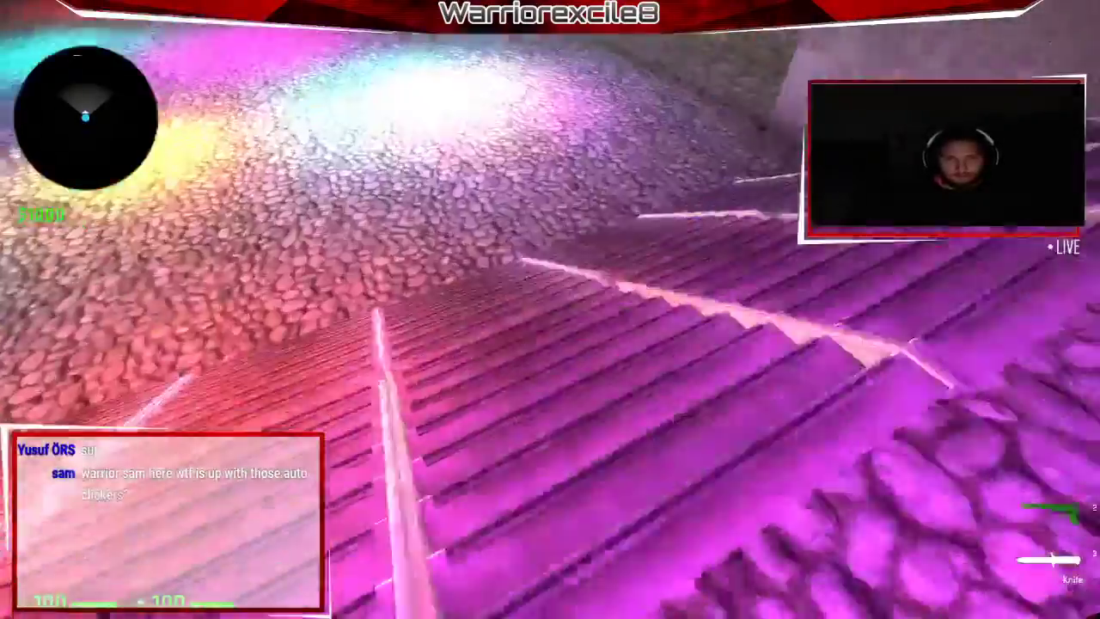
key("w")
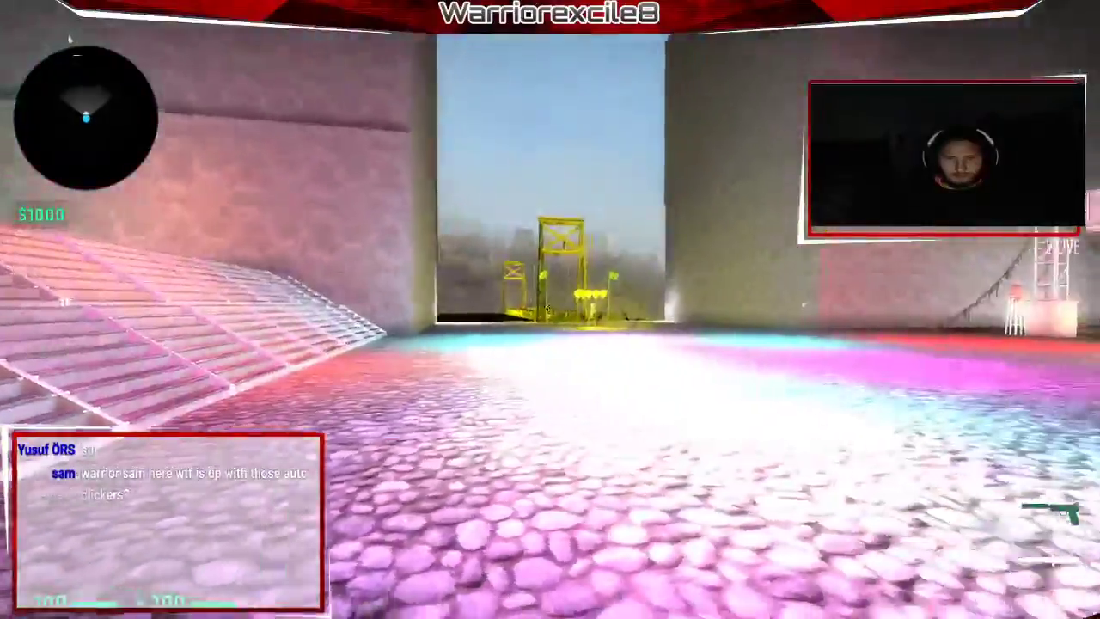
key("w")
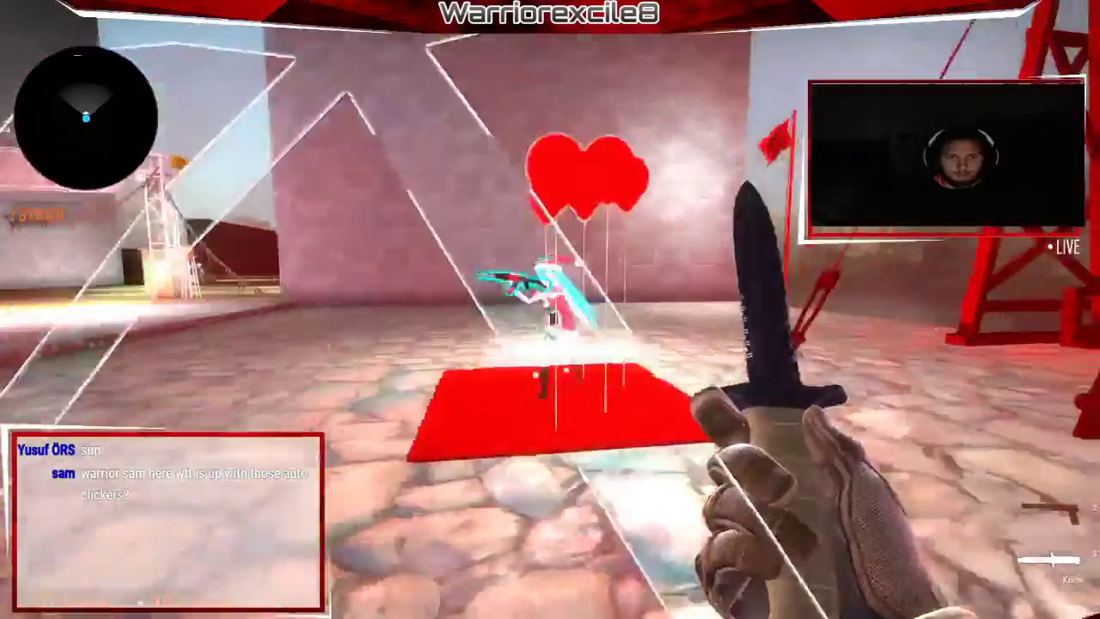
key("w")
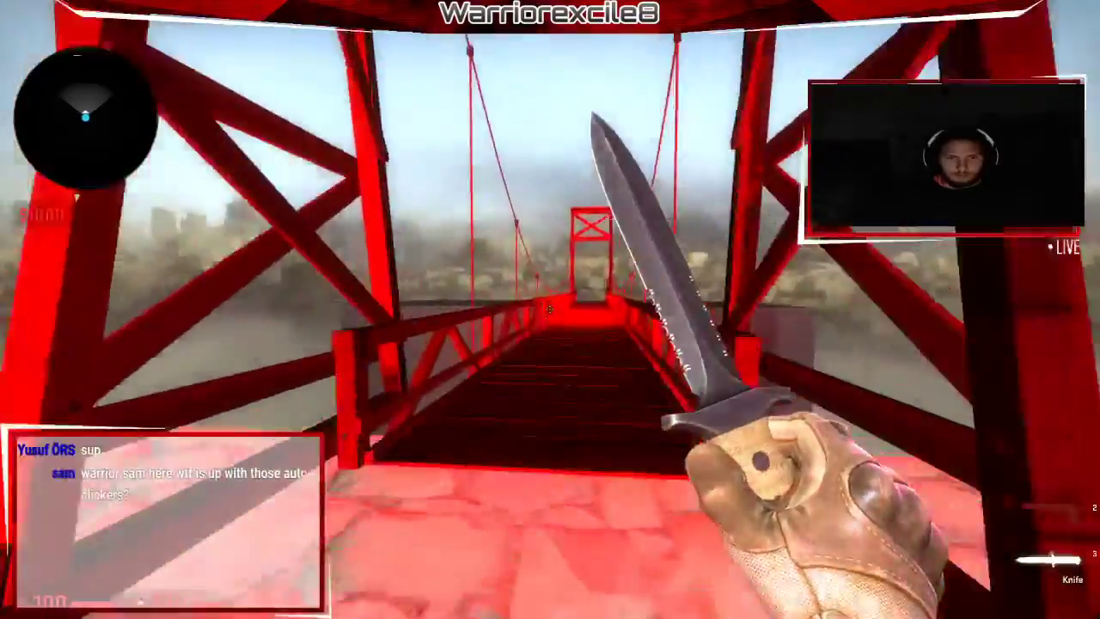
key("w")
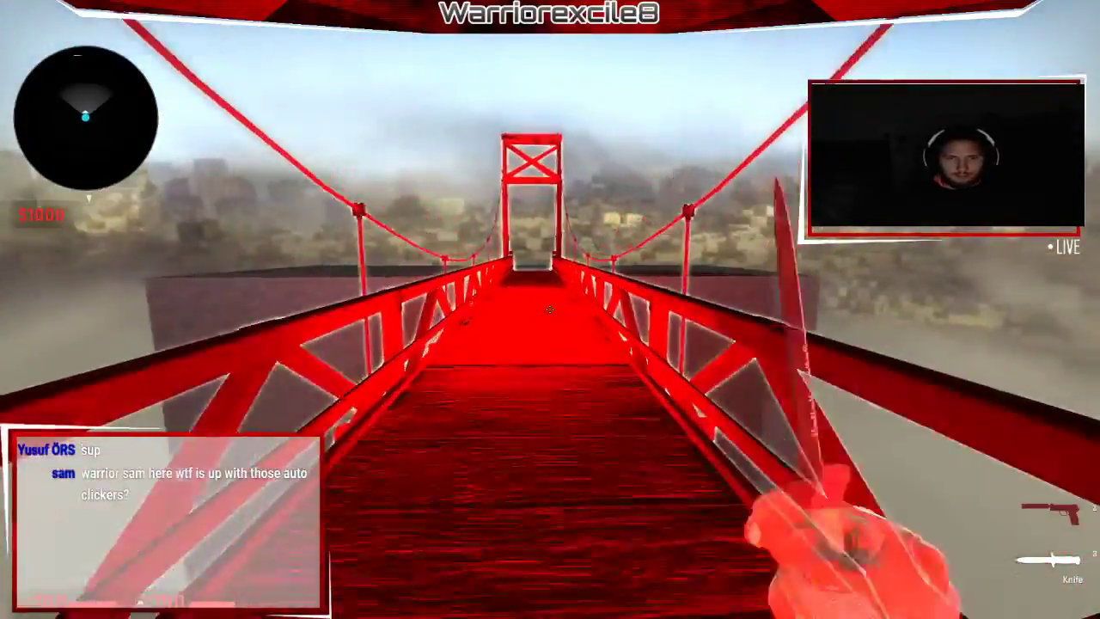
left_click(550, 309)
key("w")
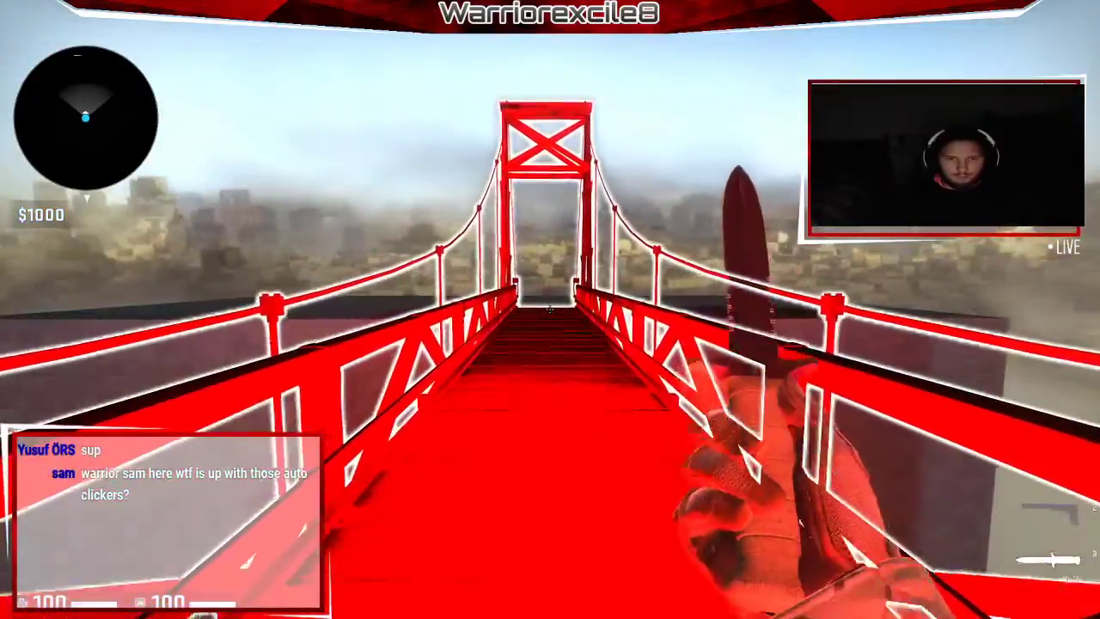
key("w")
key("f")
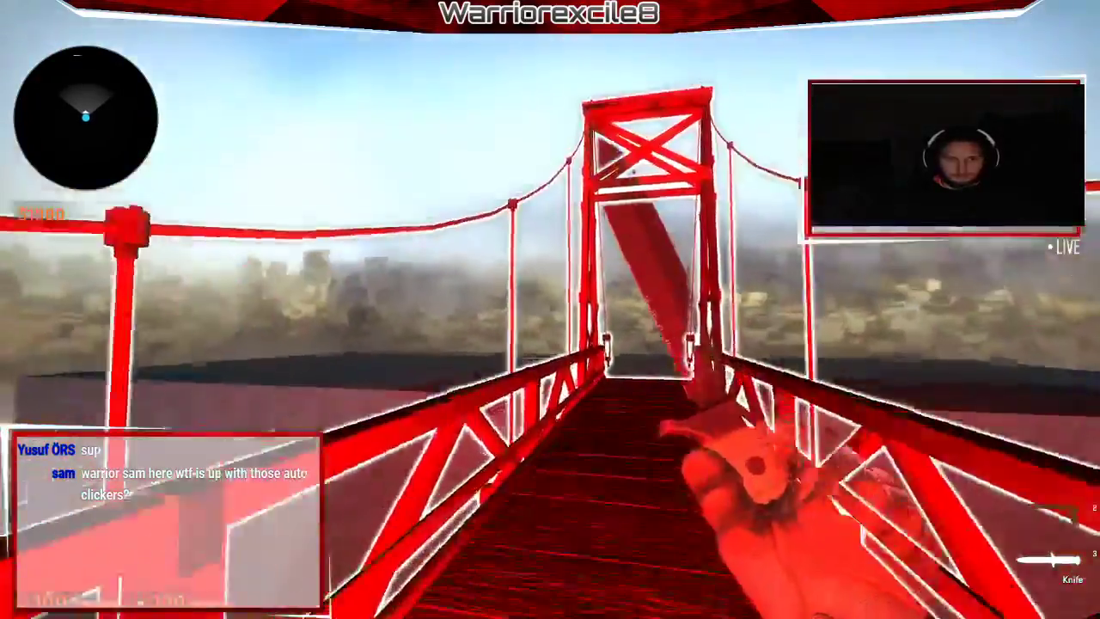
Switch to the USP-S, strafe across the bridge entrance, then return to the knife.
key("2")
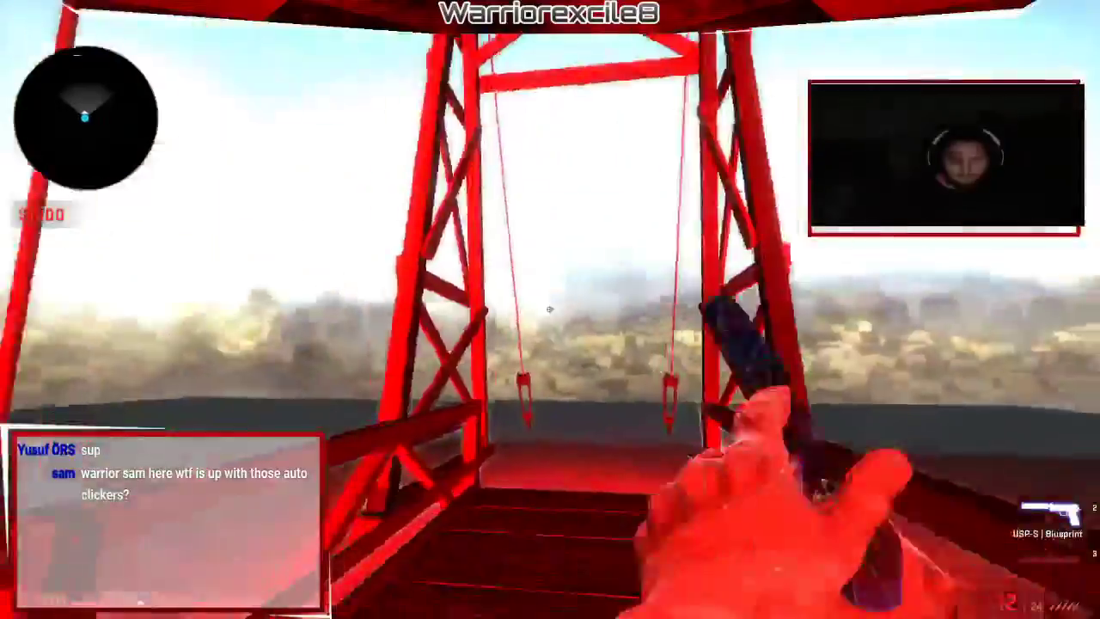
key("w")
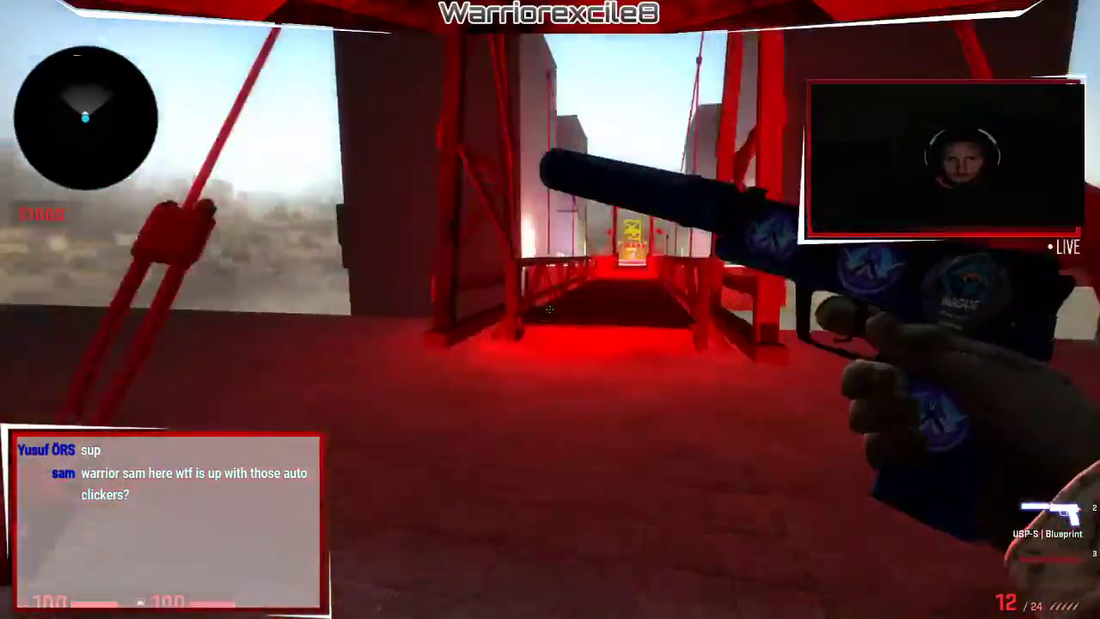
key("d")
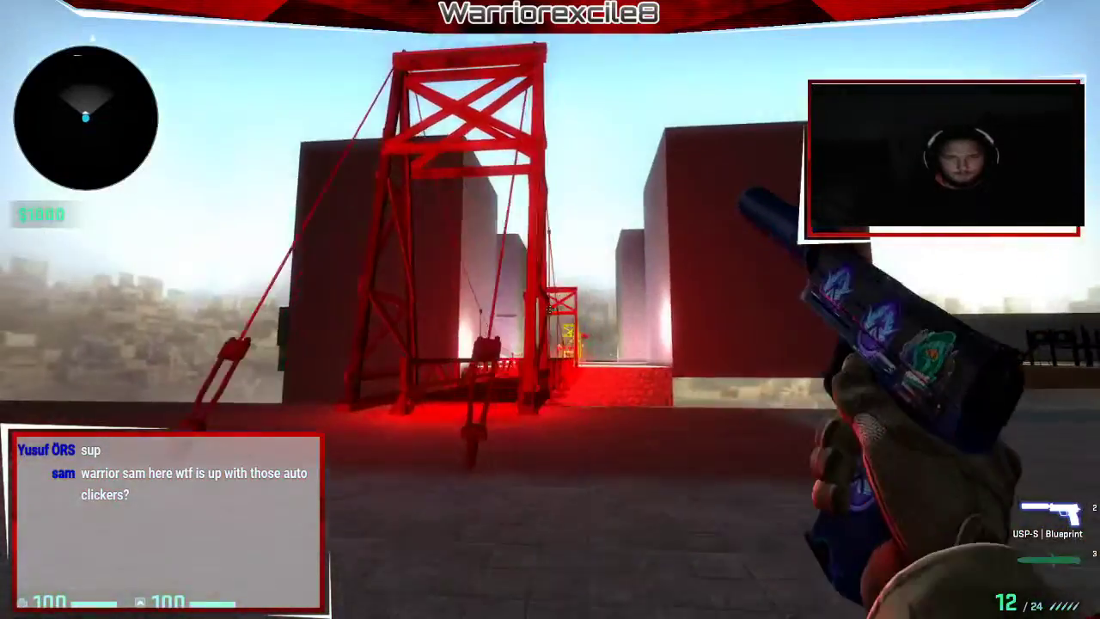
key("w")
key("a")
key("3")
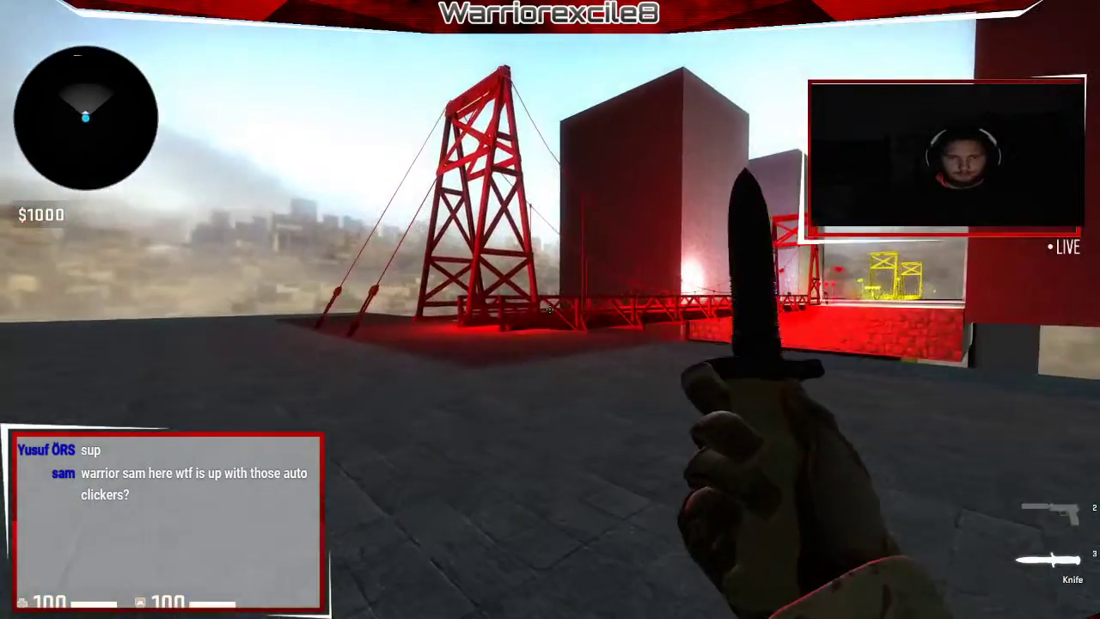
Check the Hammer editor, moving its 3D camera closer to the platform, then return to the game.
key("alt+Tab")
left_click(888, 606)
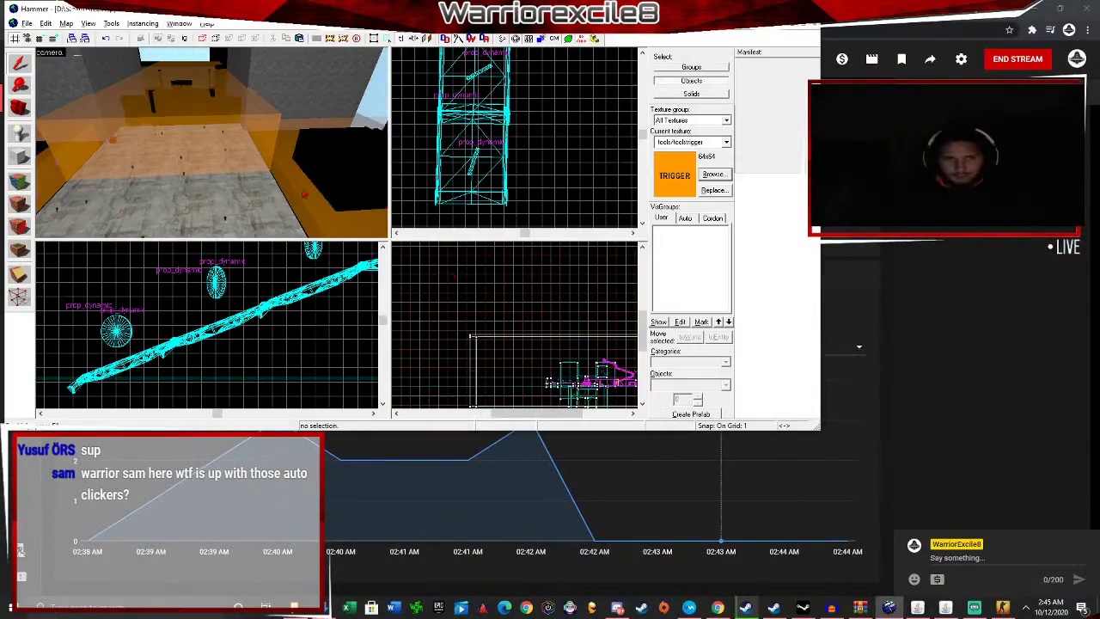
key("z")
key("w")
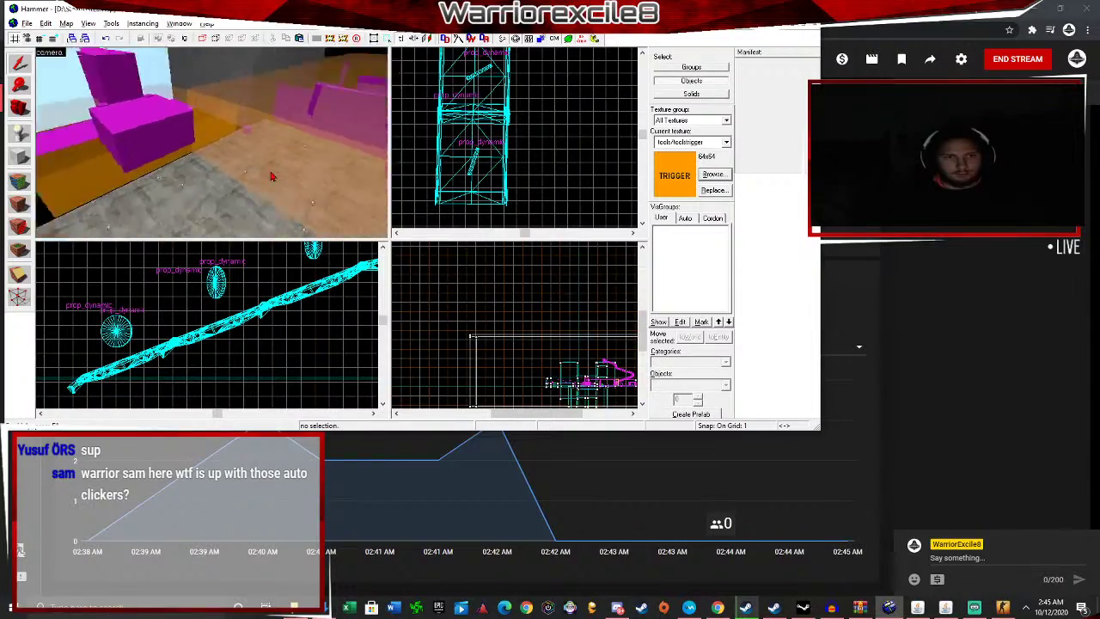
key("alt+Tab")
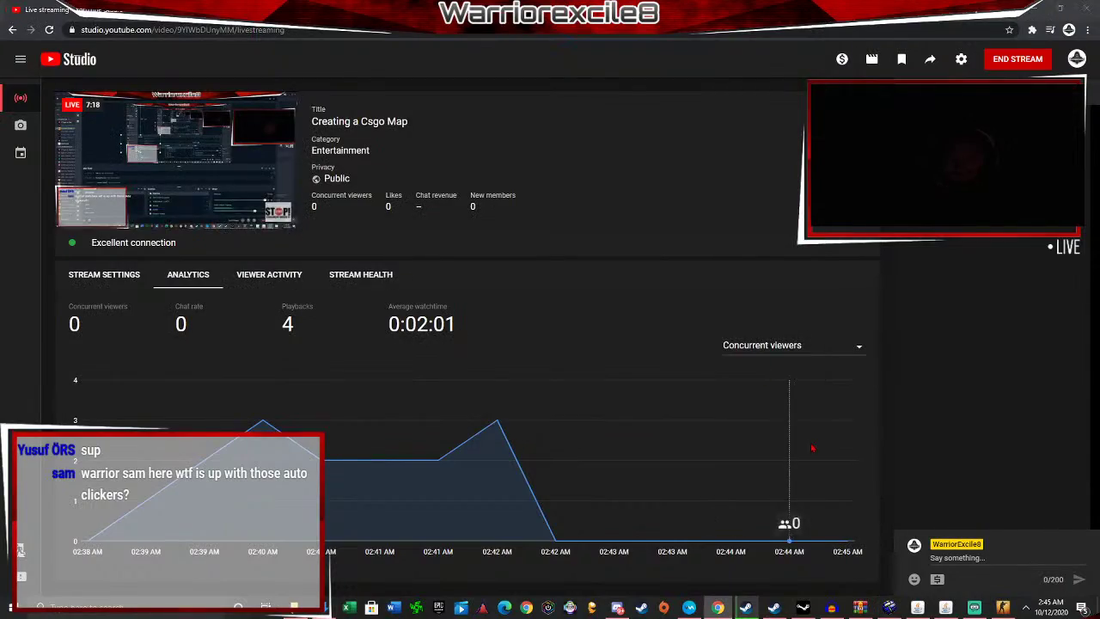
key("alt+Tab")
key("alt+Tab")
Walk past the red tower onto the red suspension bridge.
key("w")
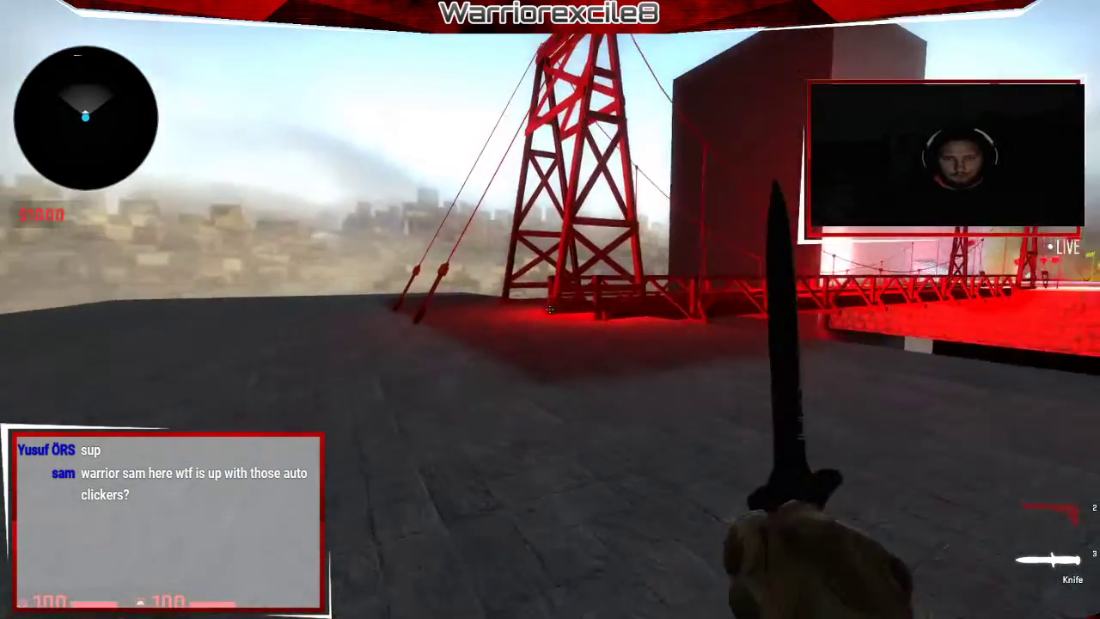
key("f")
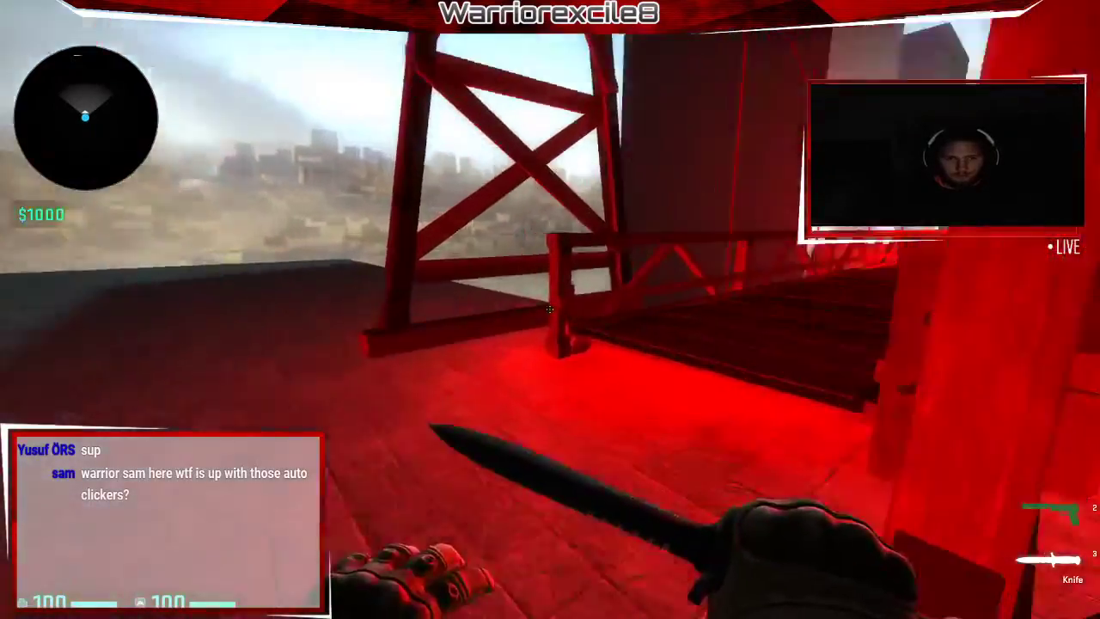
key("w")
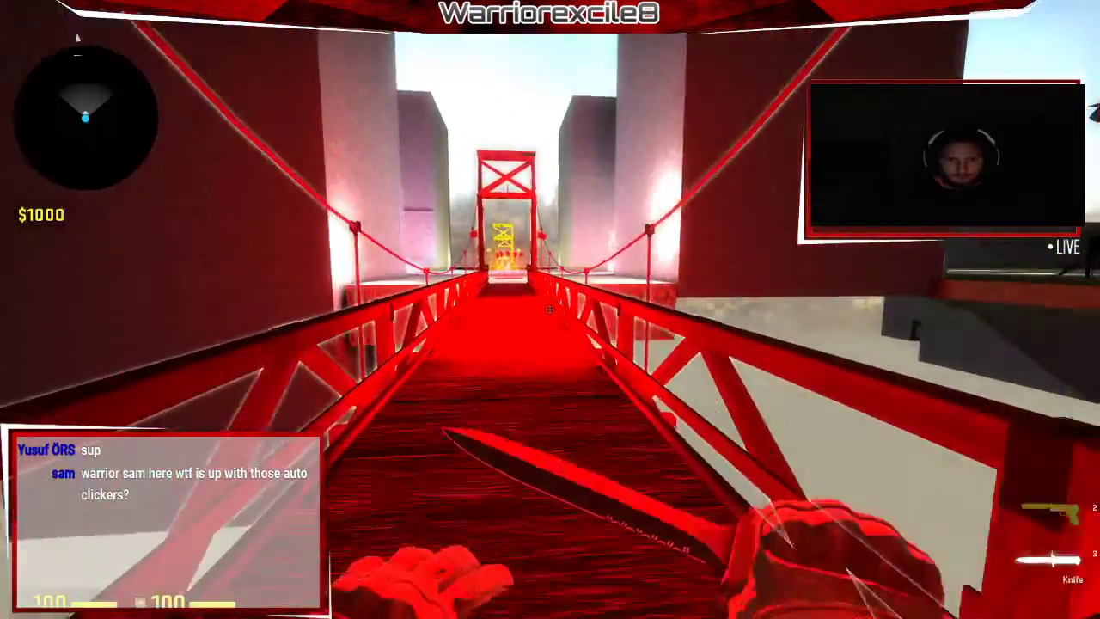
Enable sv_cheats 1 and noclip in the console, then fly forward along the bridge.
key("grave")
key("grave")
key("grave")
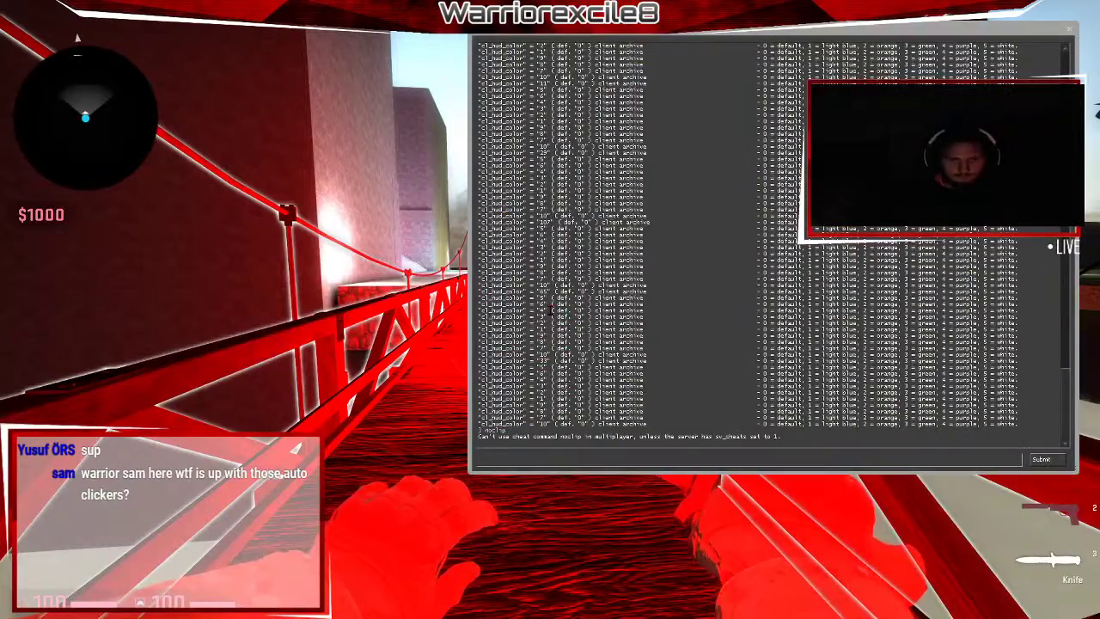
type("sv_cheats 1")
key("Return")
type("no")
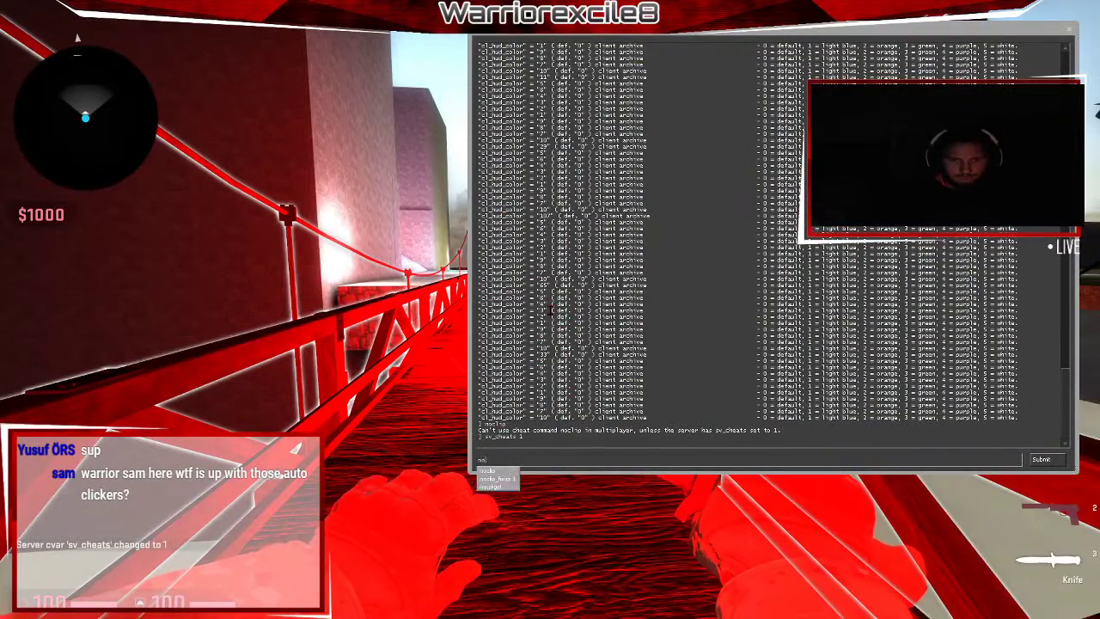
type("clip")
key("Return")
key("grave")
key("w")
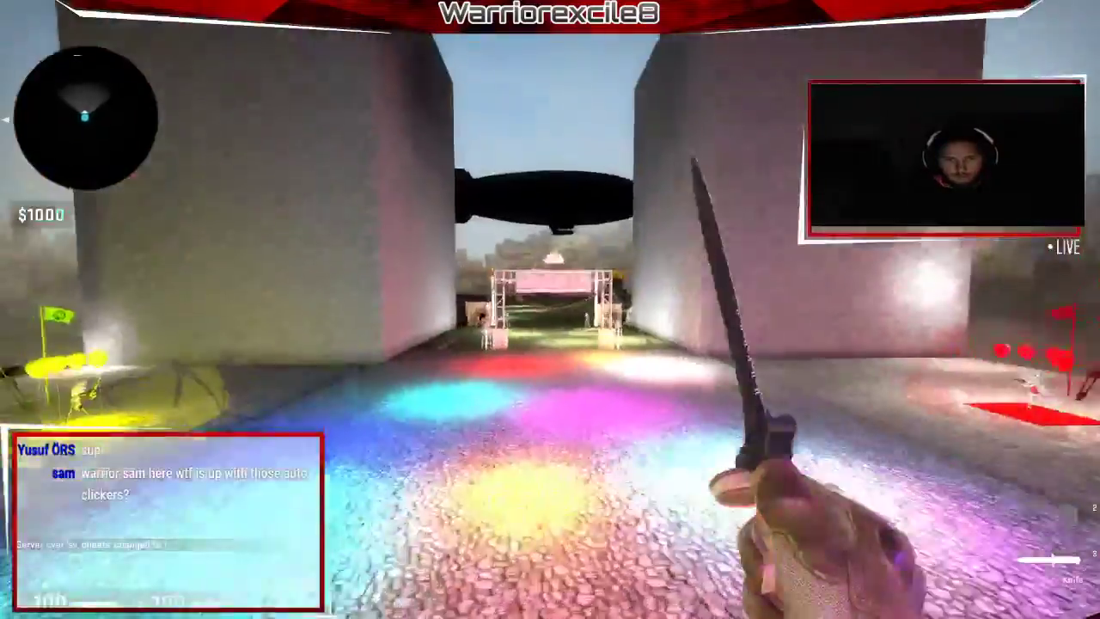
Fly through the gate into the open field and up over the wooden box.
key("grave")
key("grave")
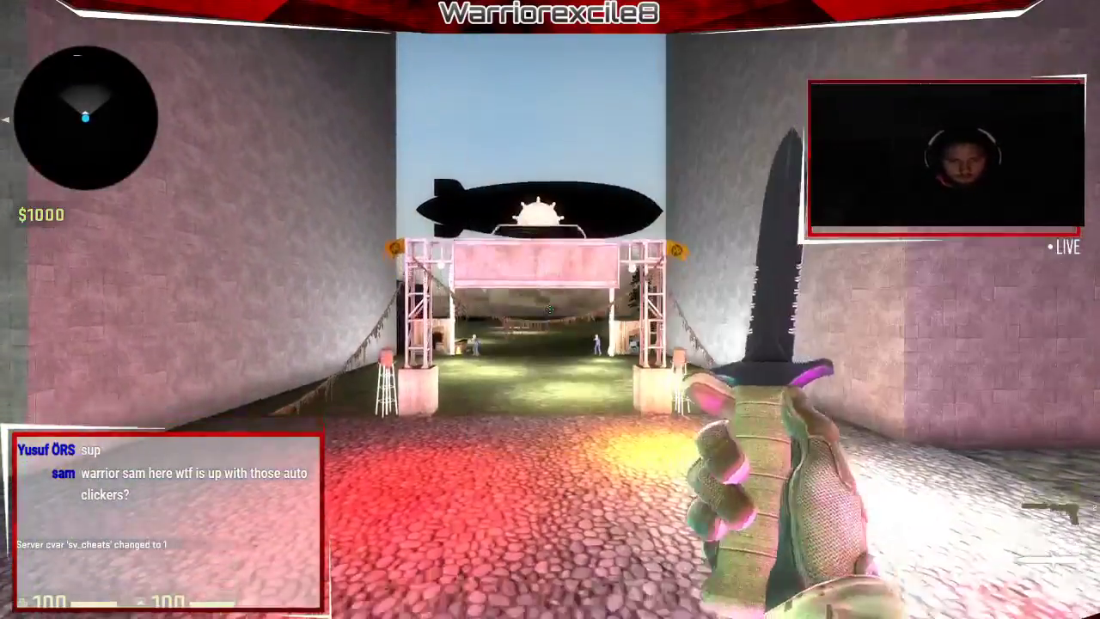
key("w")
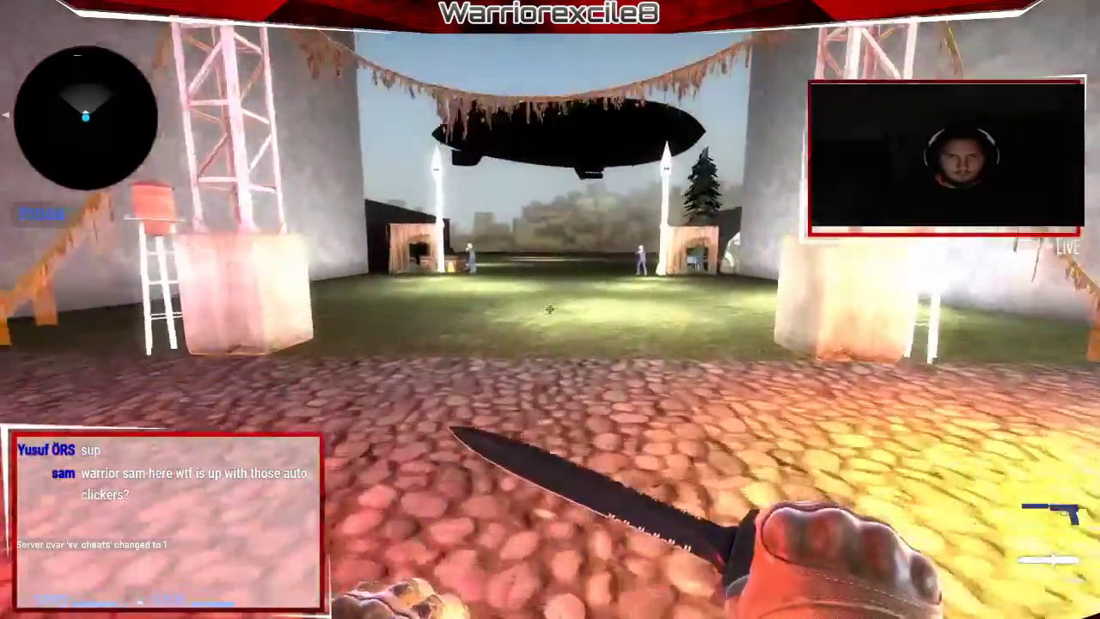
key("f")
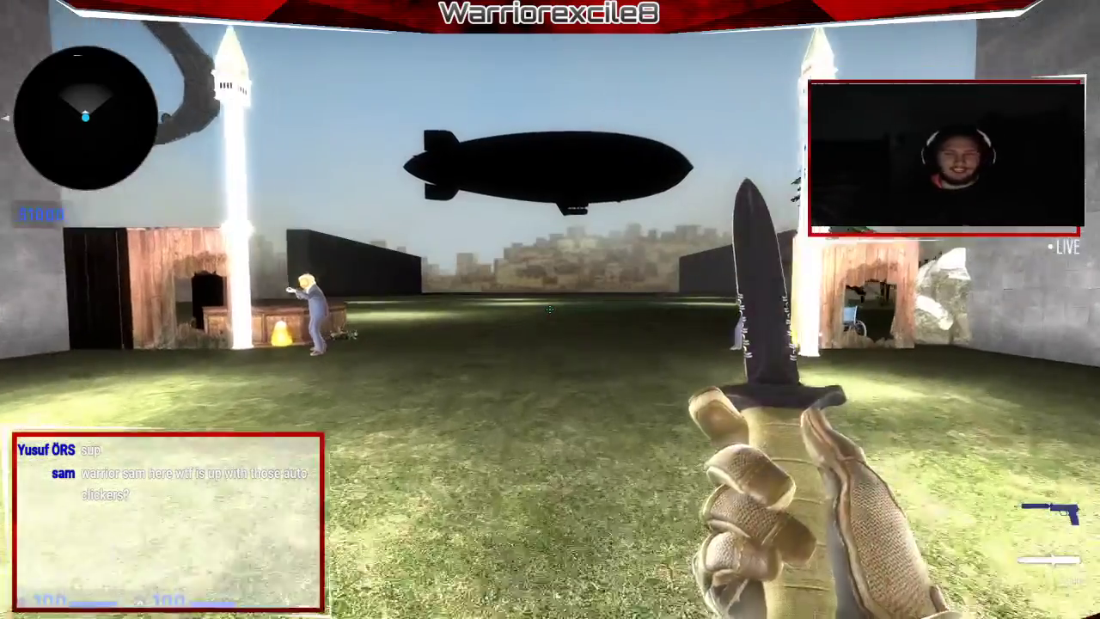
key("w")
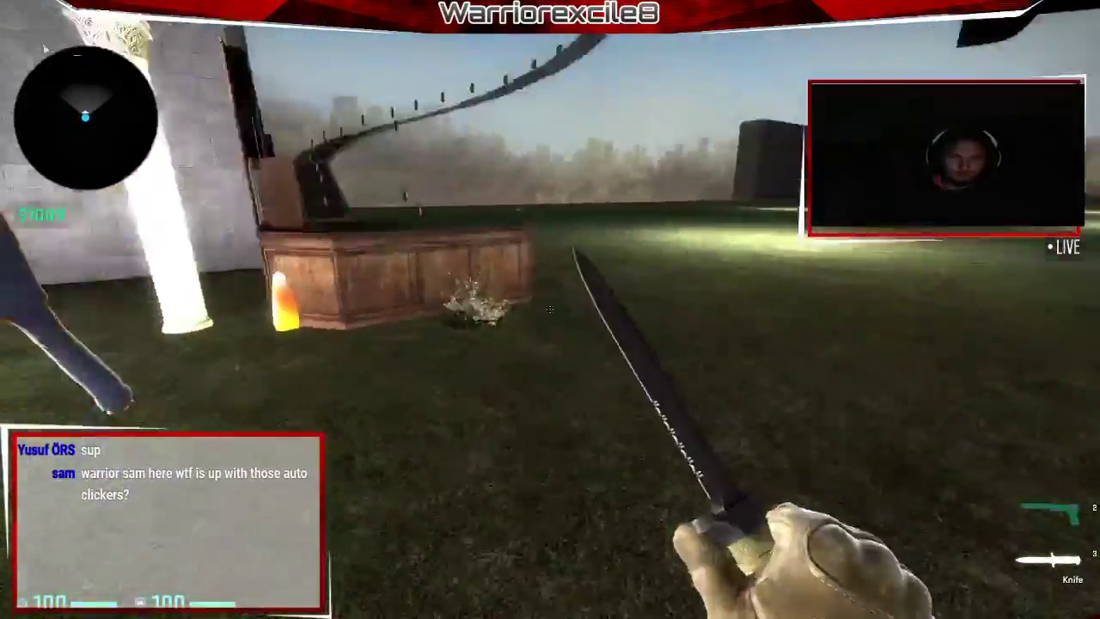
key("w")
key("space")
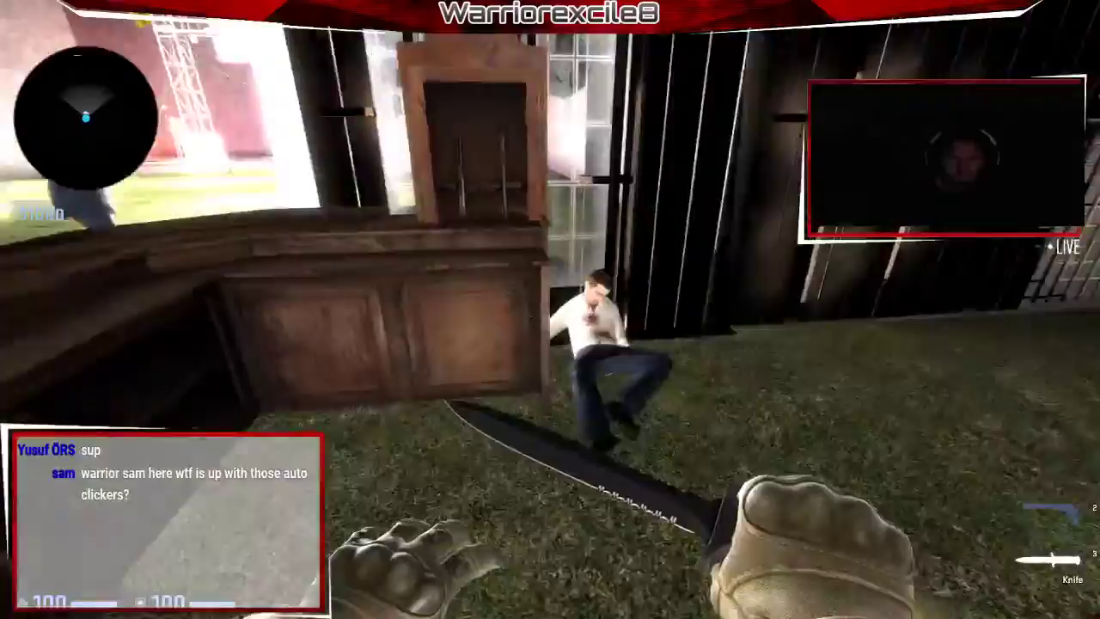
Stab the bot near the wooden box, then back away to view the whole building.
key("w")
left_click(550, 309)
key("s")
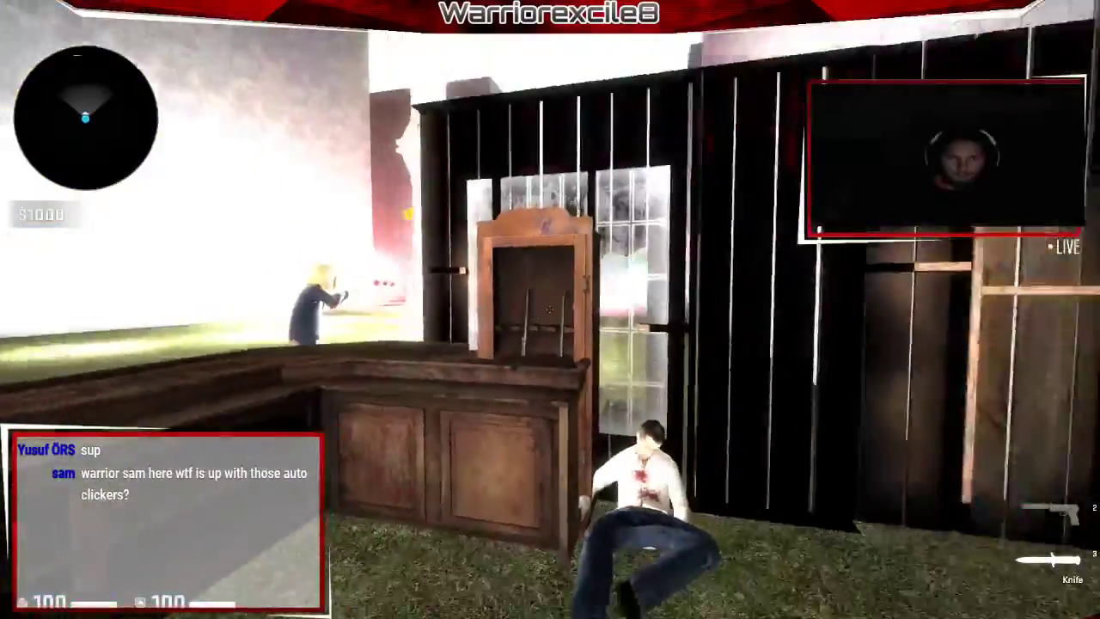
key("s")
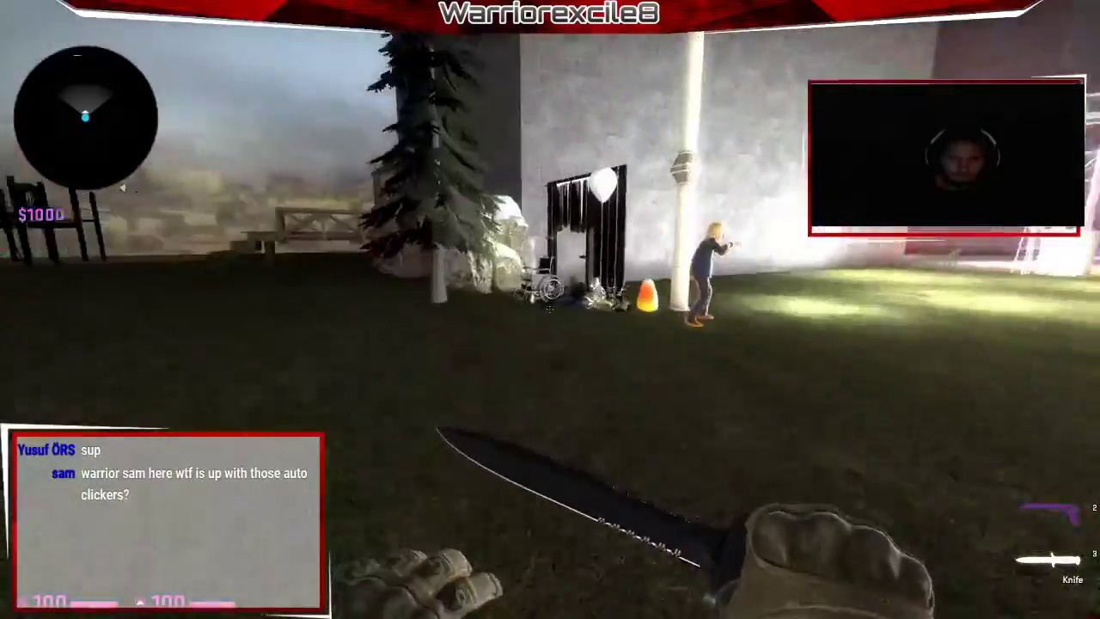
key("w")
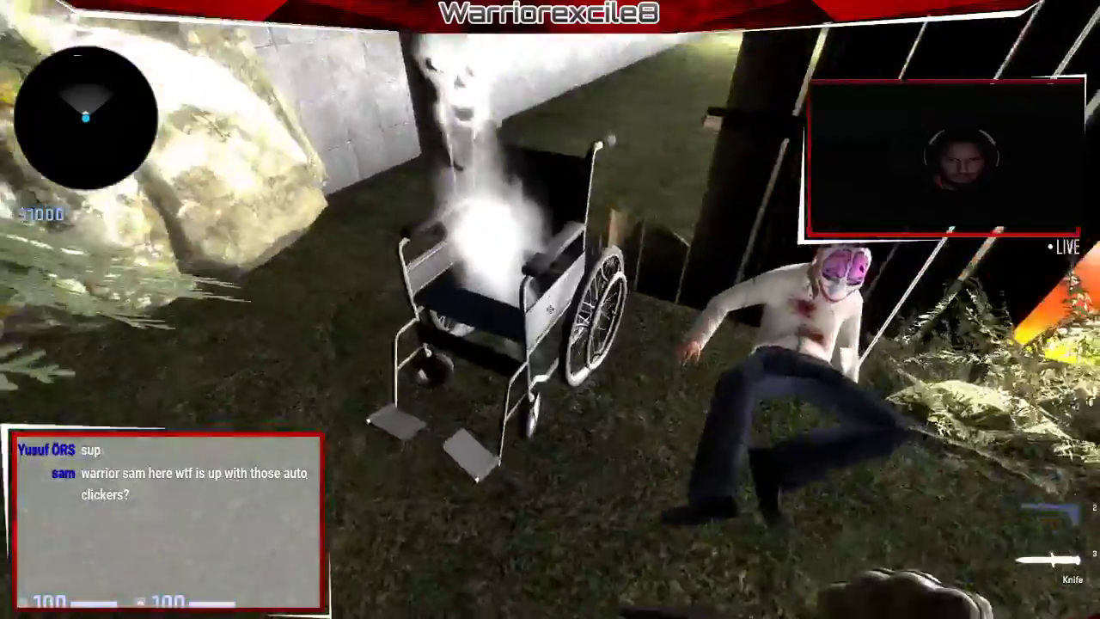
key("s")
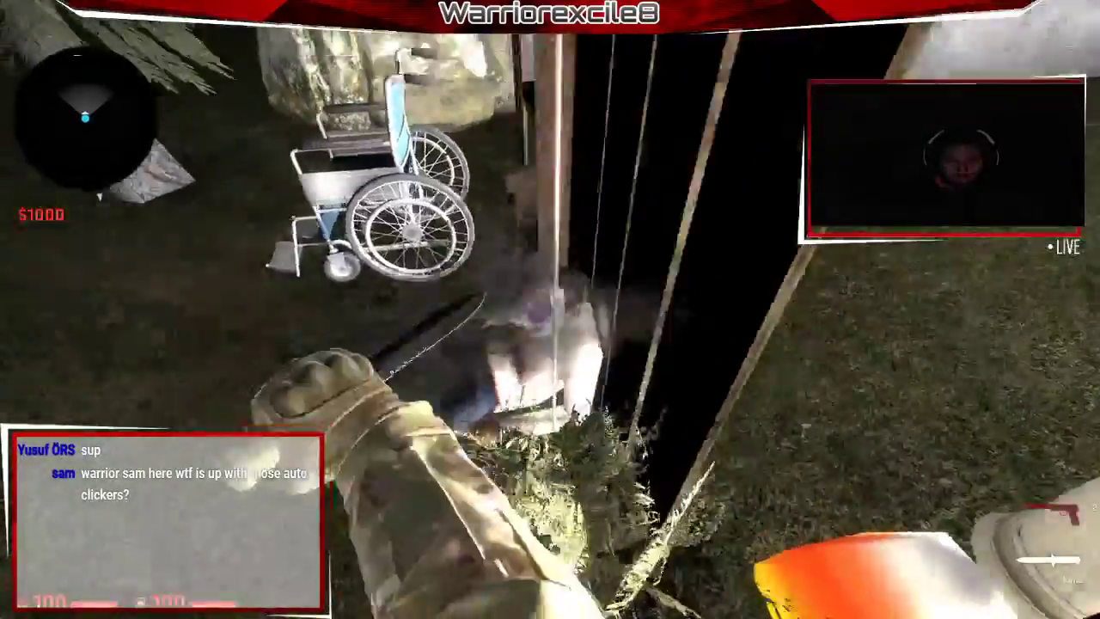
key("s")
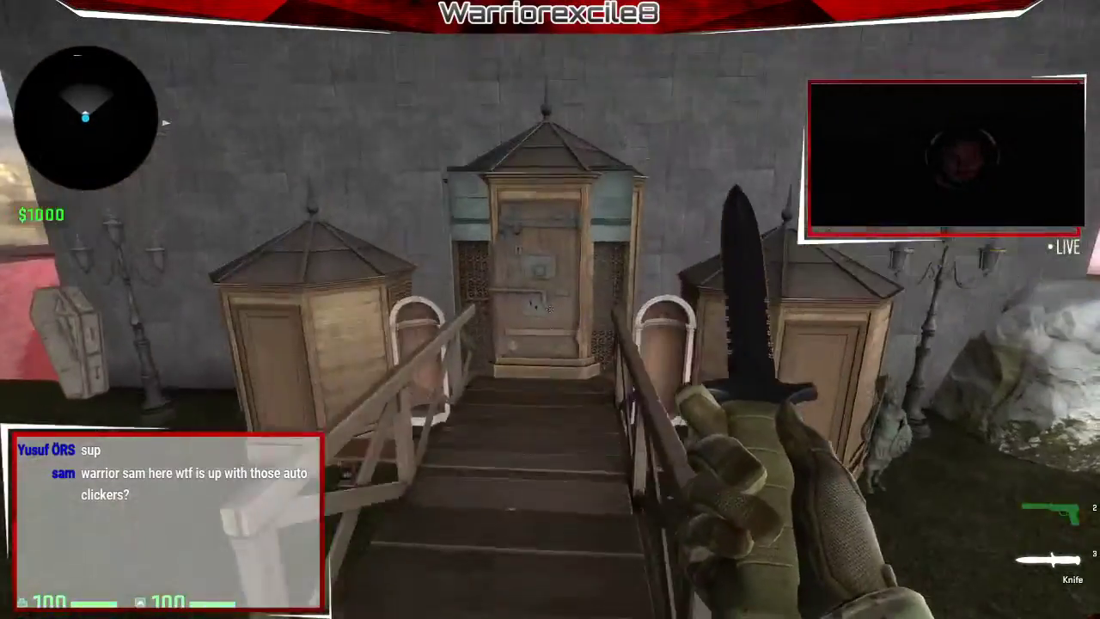
Climb to the locked door, slash it twice, and fly out onto the railed walkway and back.
key("w")
key("w")
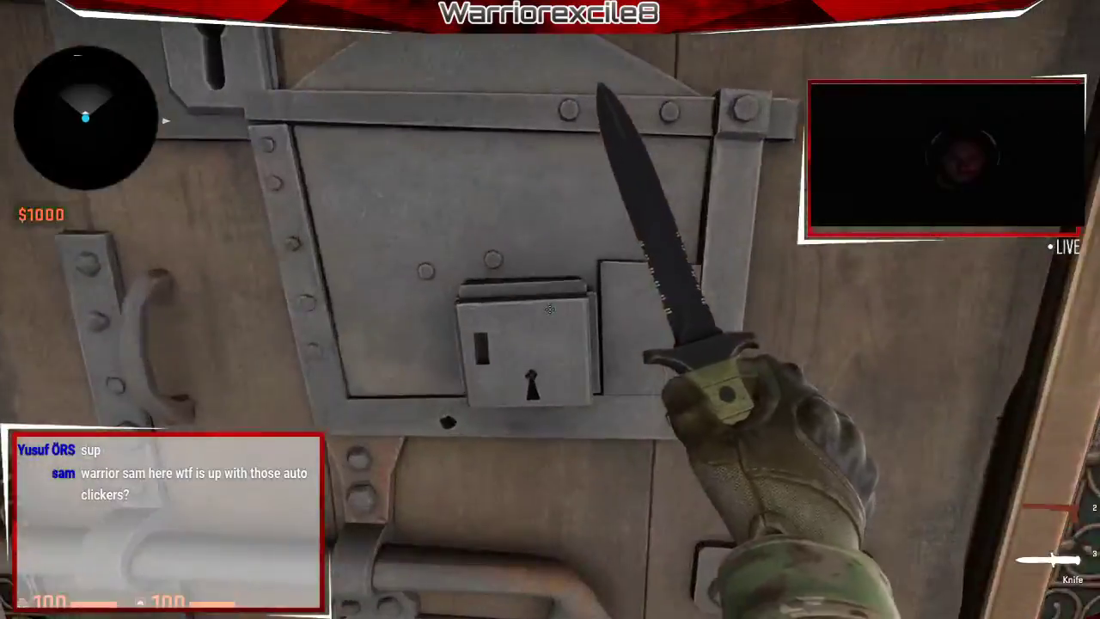
key("s")
left_click(550, 309)
key("w")
left_click(551, 309)
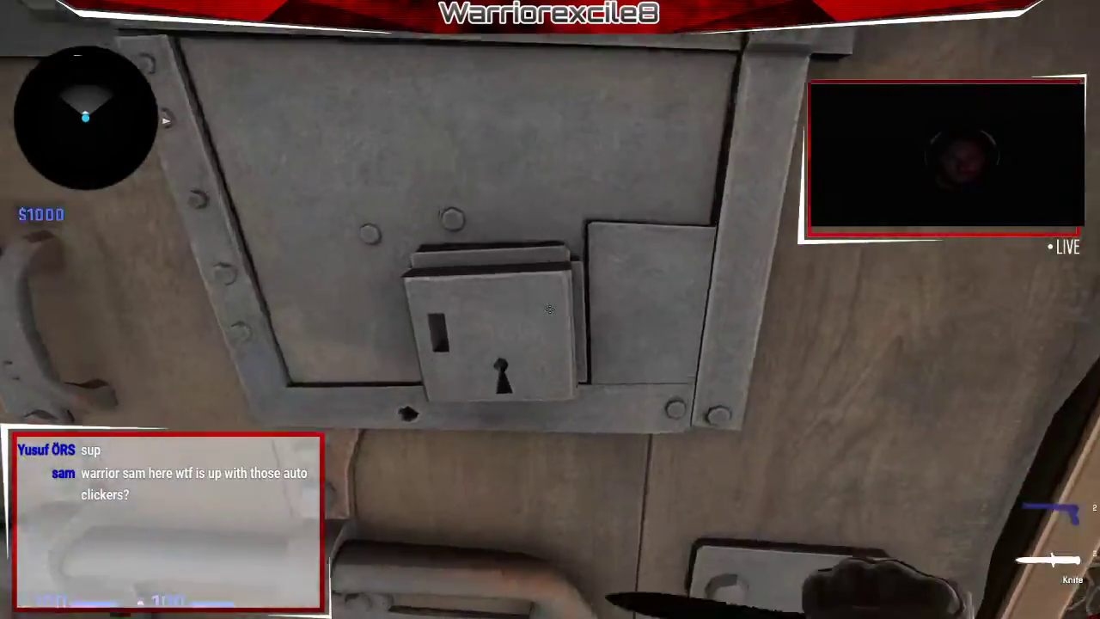
key("w")
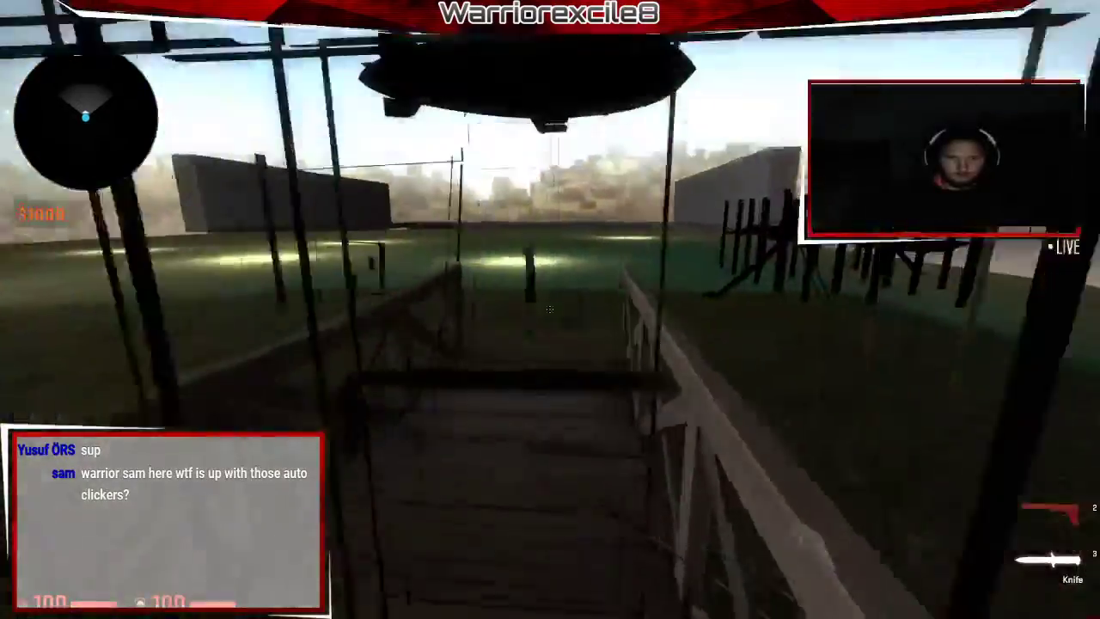
key("w")
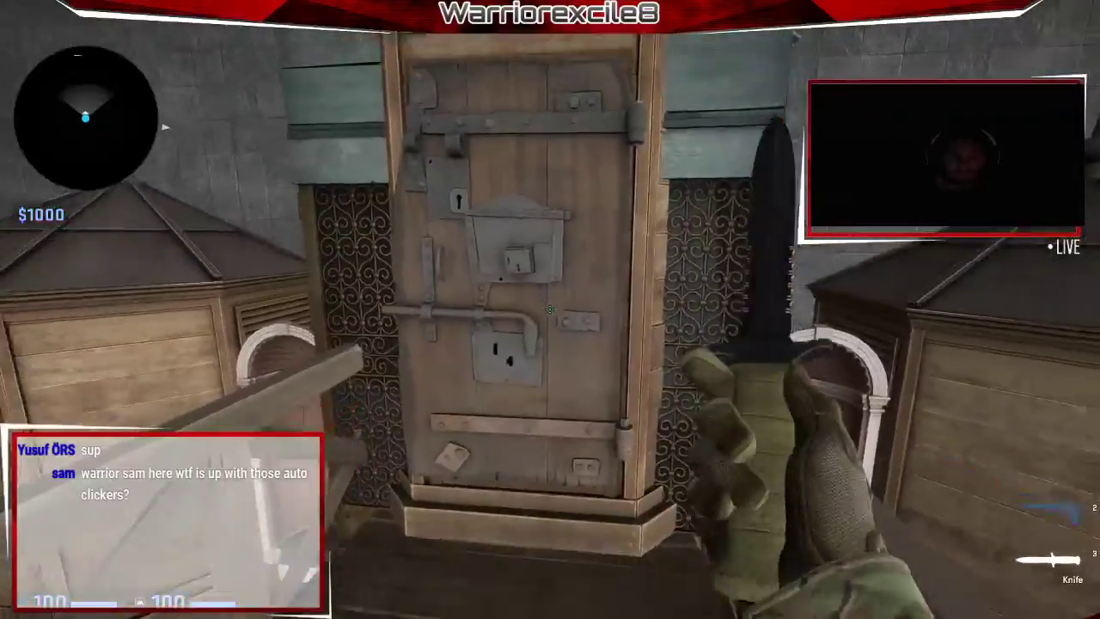
key("w")
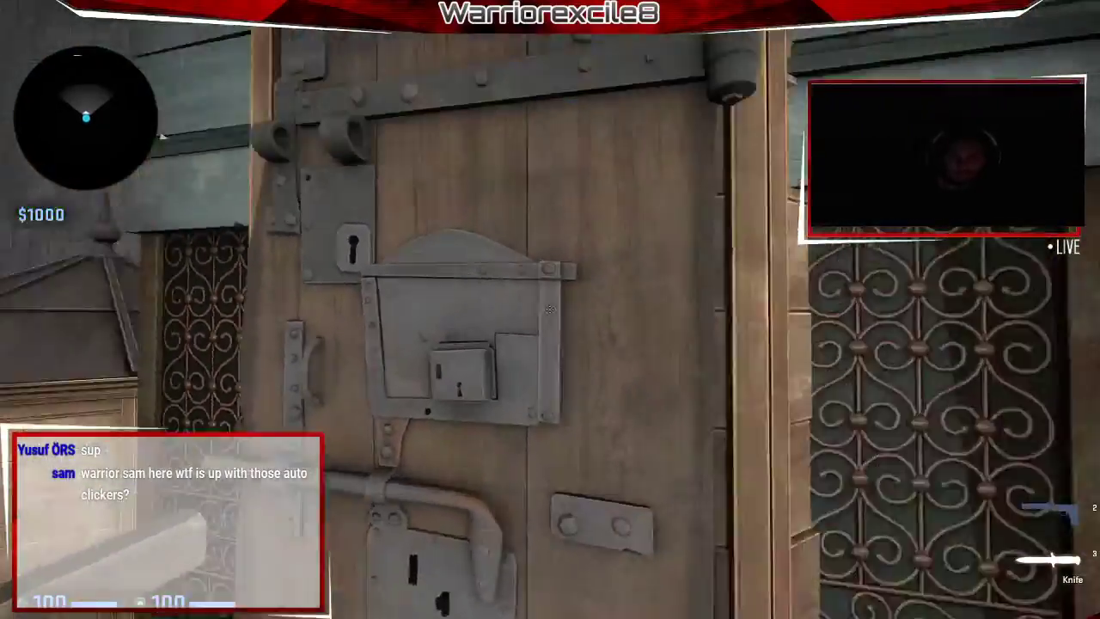
Cross the wooden bridge into the golden skull room, swing the knife, then return to the field.
key("w")
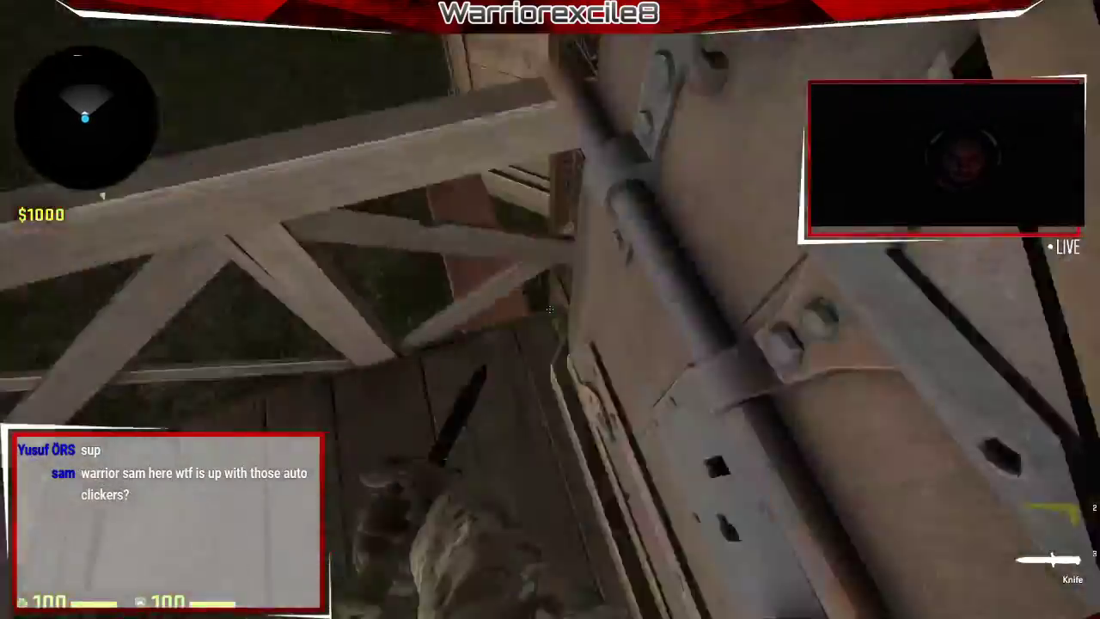
key("w")
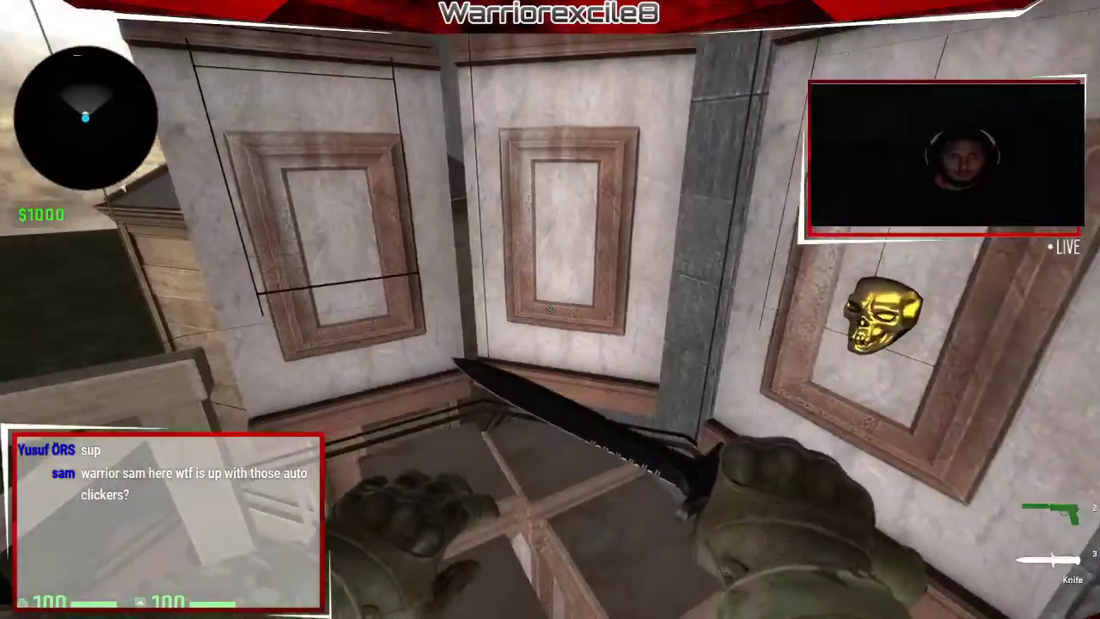
key("w")
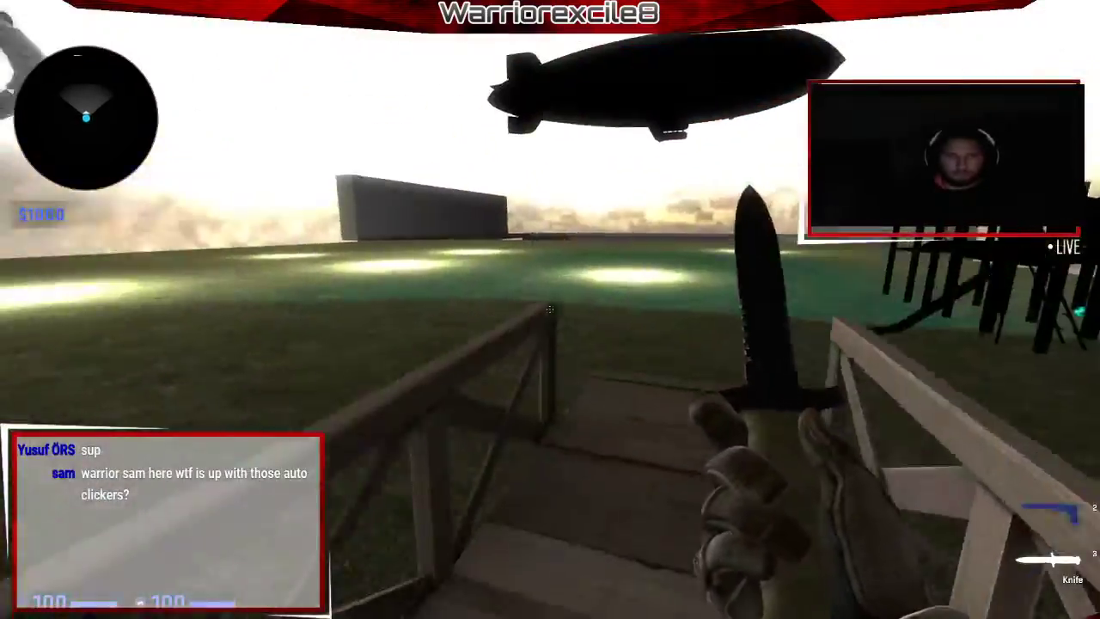
key("w")
left_click(550, 309)
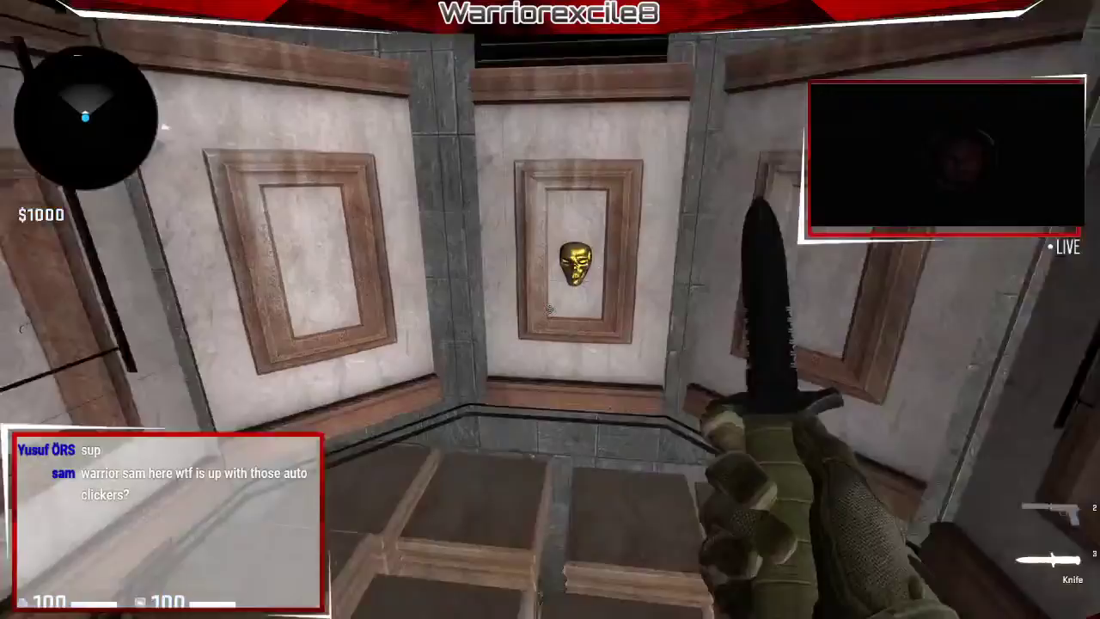
left_click(551, 310)
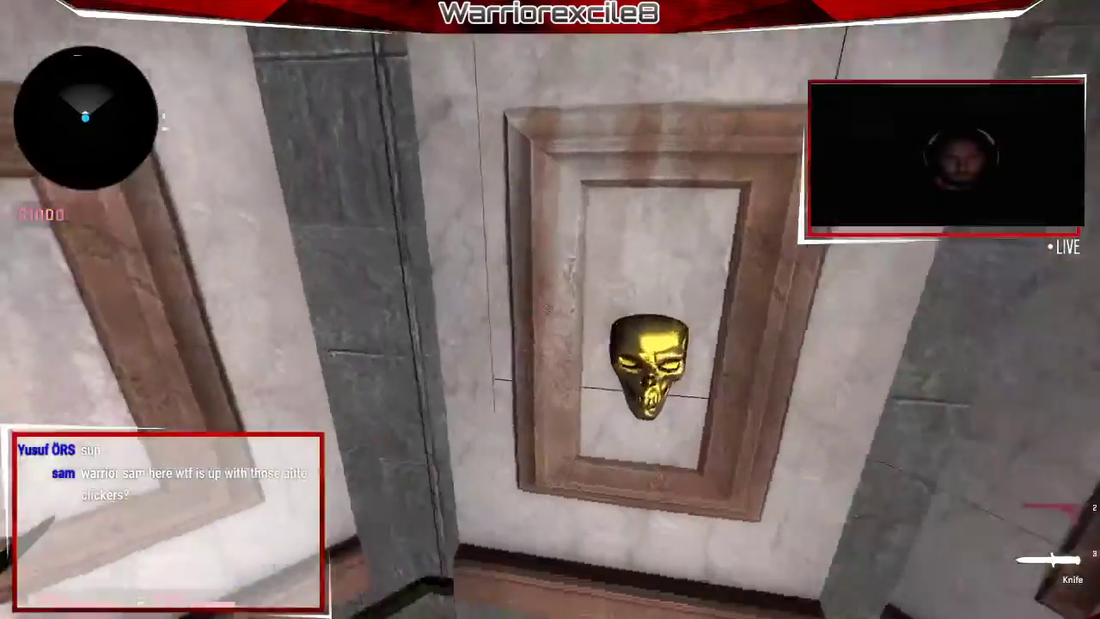
key("w")
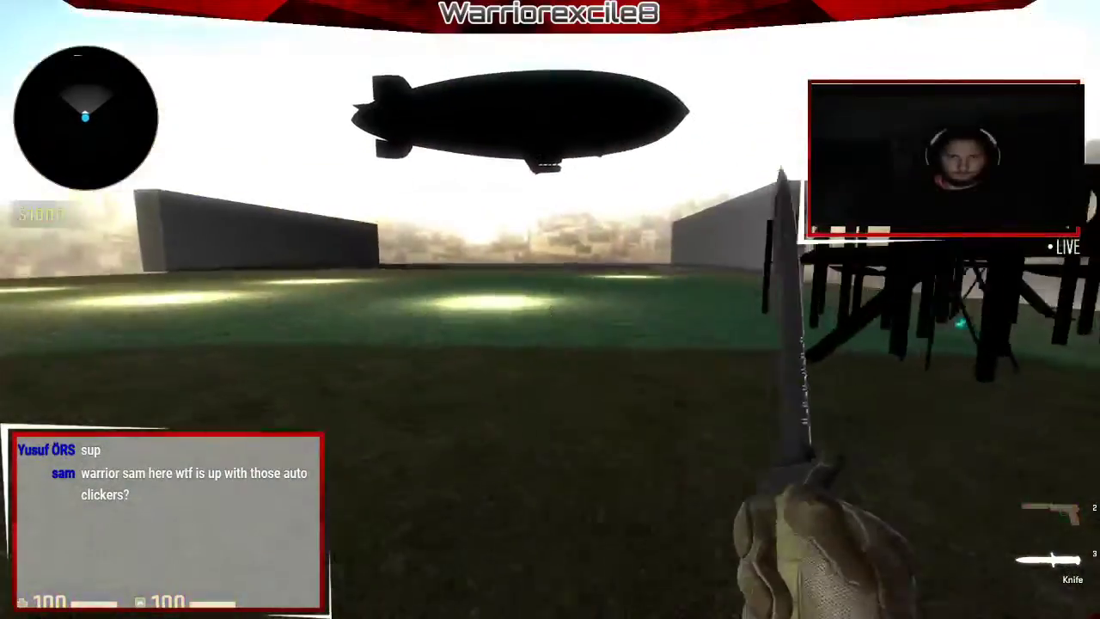
Move toward the grey buildings and spiral ramp, inspecting and swinging the knife.
key("w")
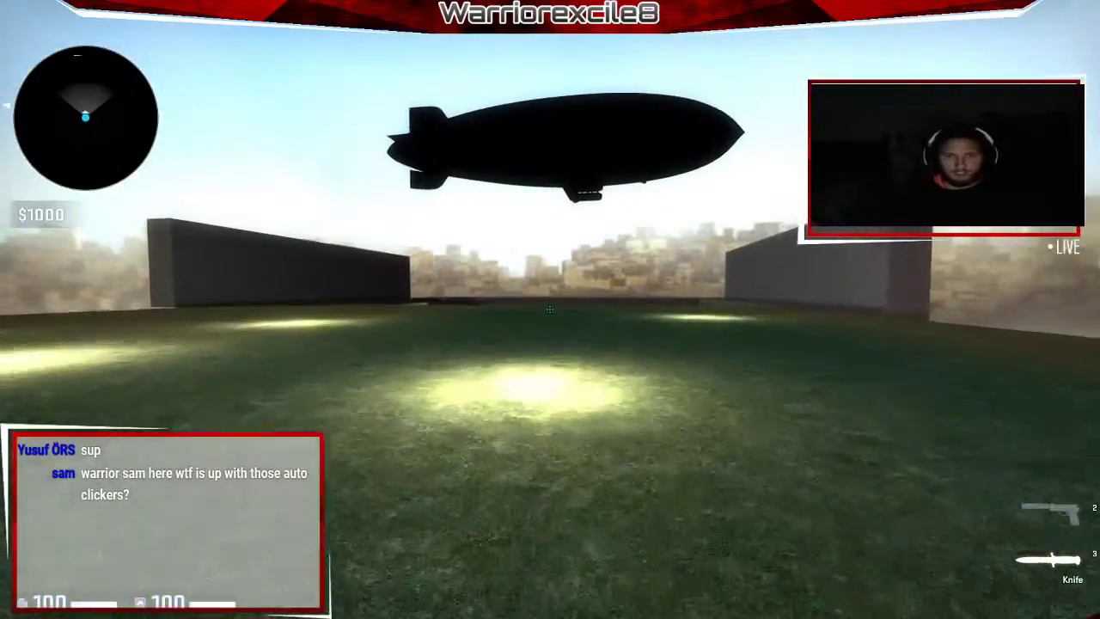
key("f")
key("w")
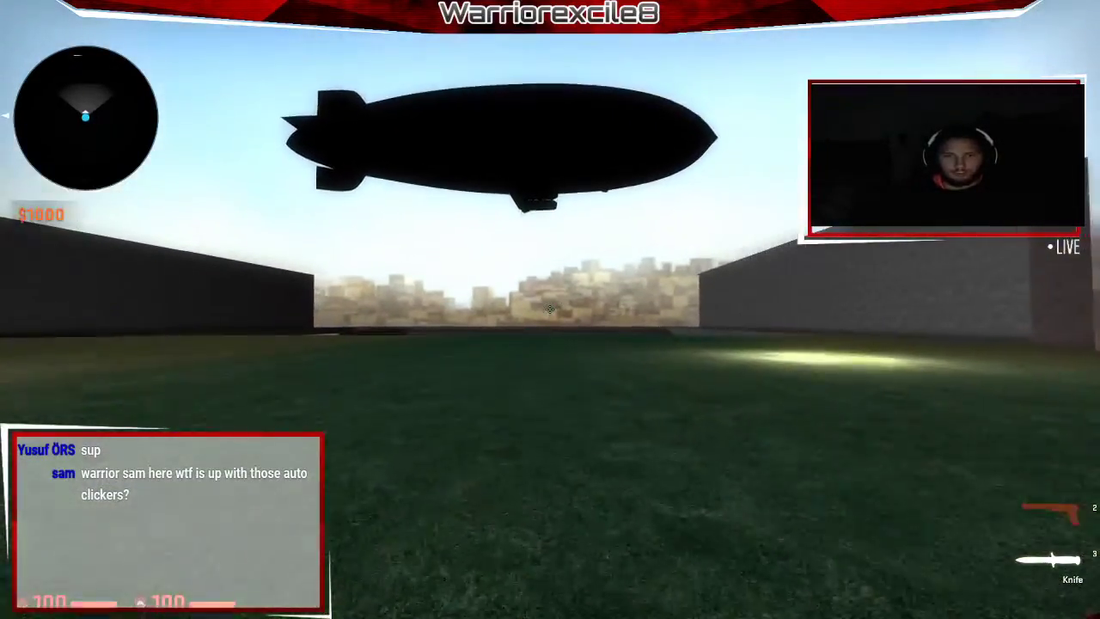
key("w")
left_click(550, 309)
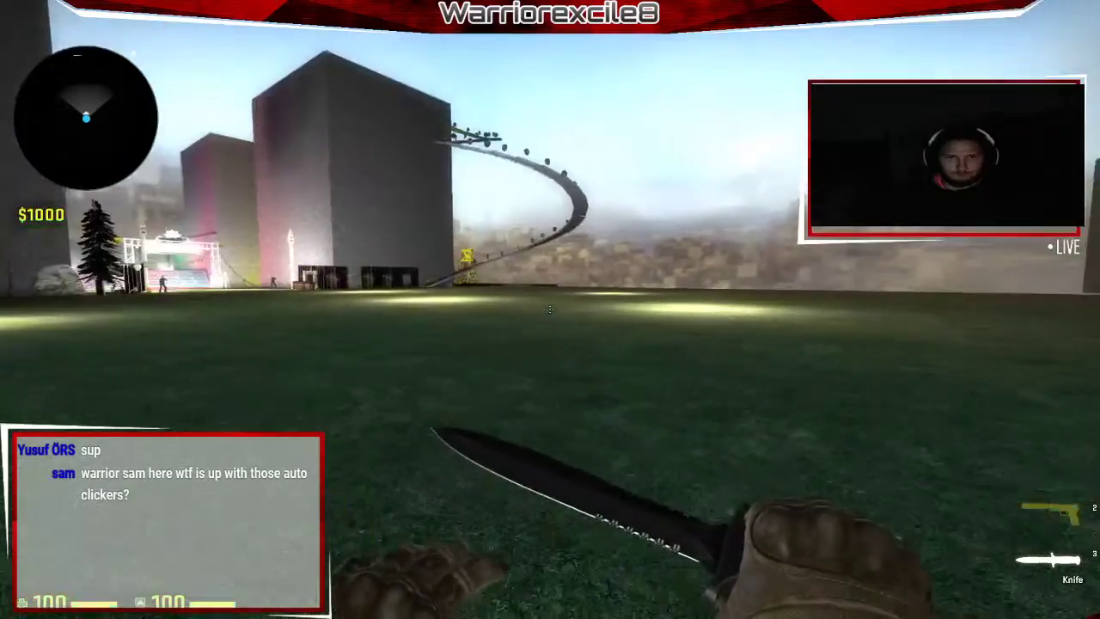
Slash the knife repeatedly along the wall while dipping into the teal pool.
left_click(551, 309)
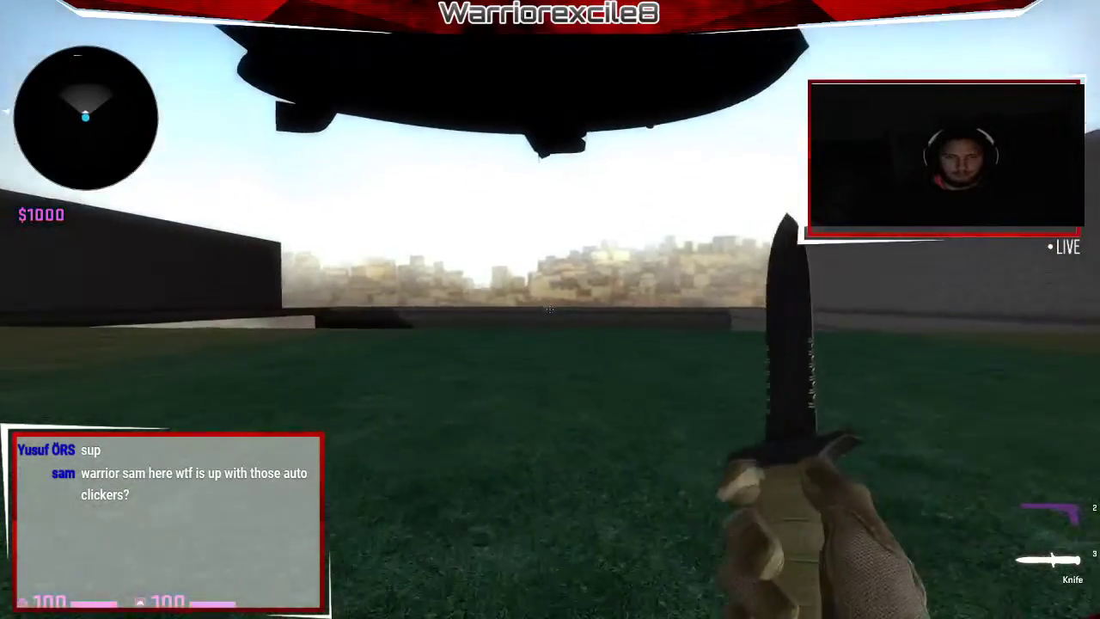
left_click(550, 309)
left_click(550, 310)
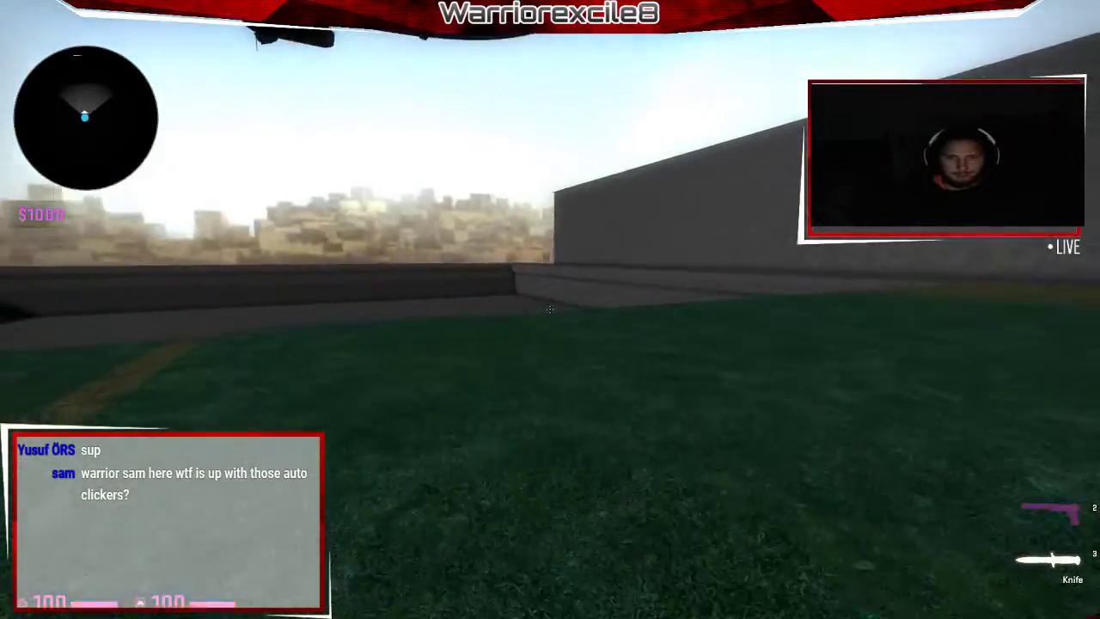
left_click(550, 310)
left_click(551, 309)
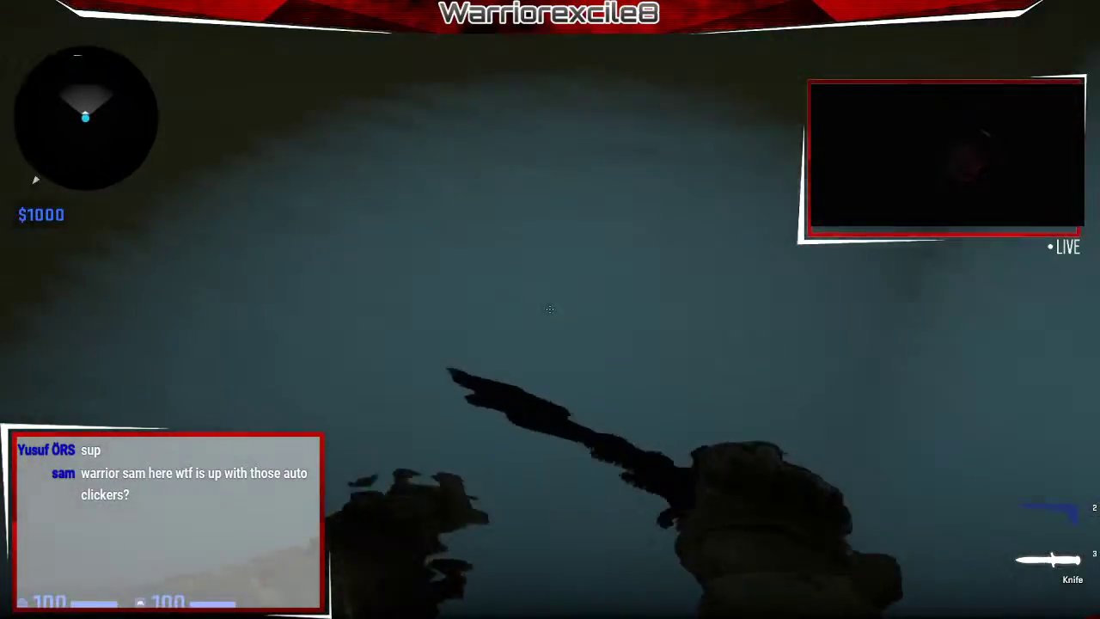
left_click(550, 309)
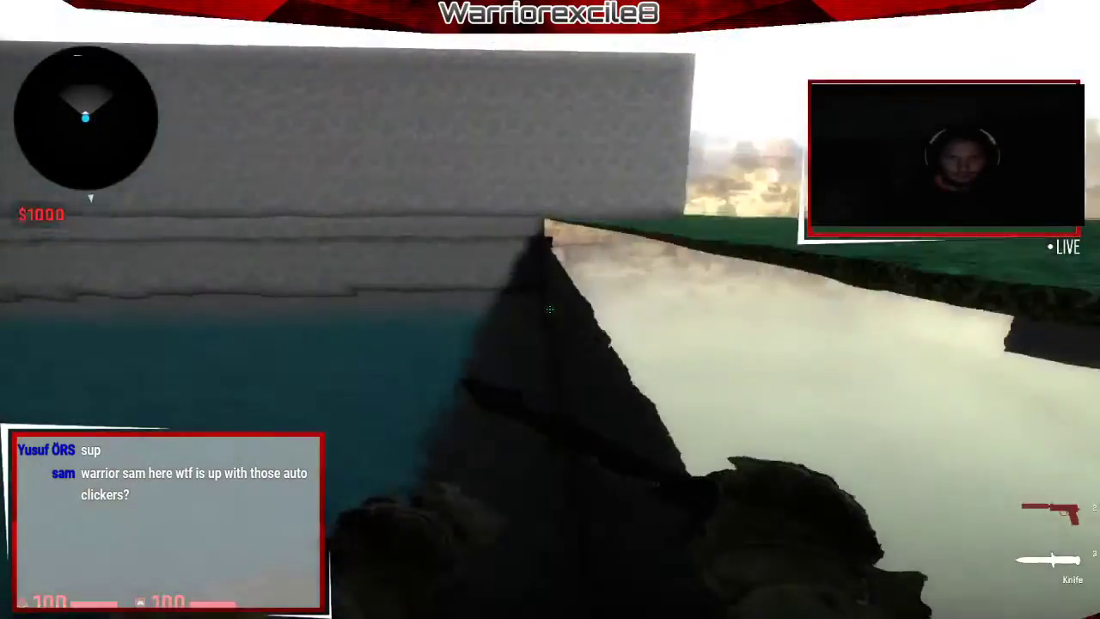
left_click(551, 309)
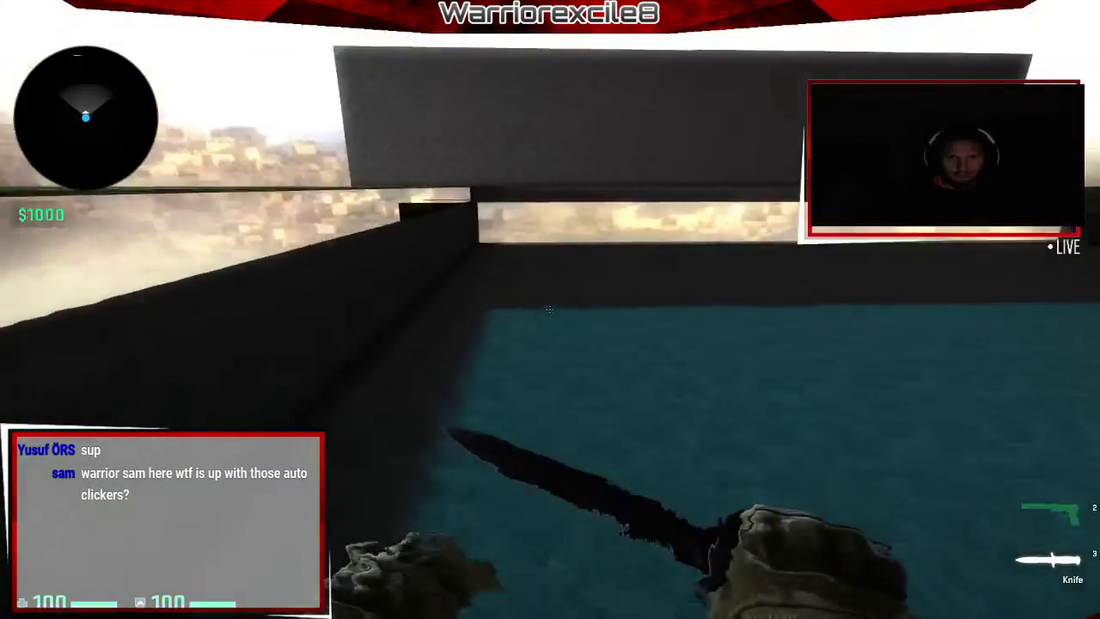
left_click(550, 309)
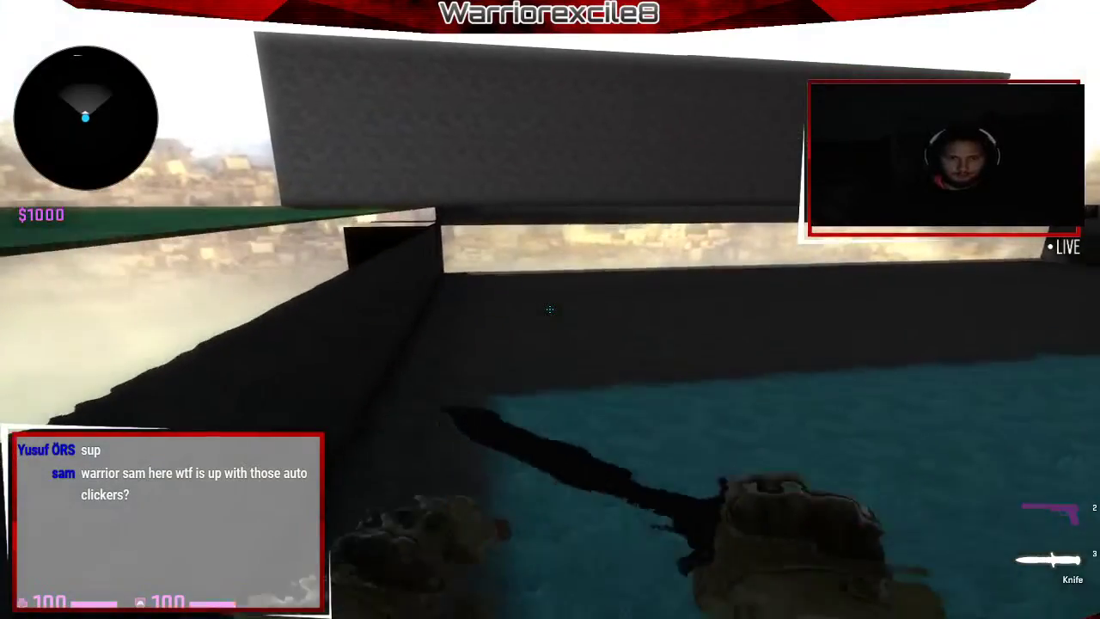
Enter the noclip command in the console, fixing a typo, to fly out of the pool.
key("grave")
type("snclip[")
key("Return")
key("grave")
key("grave")
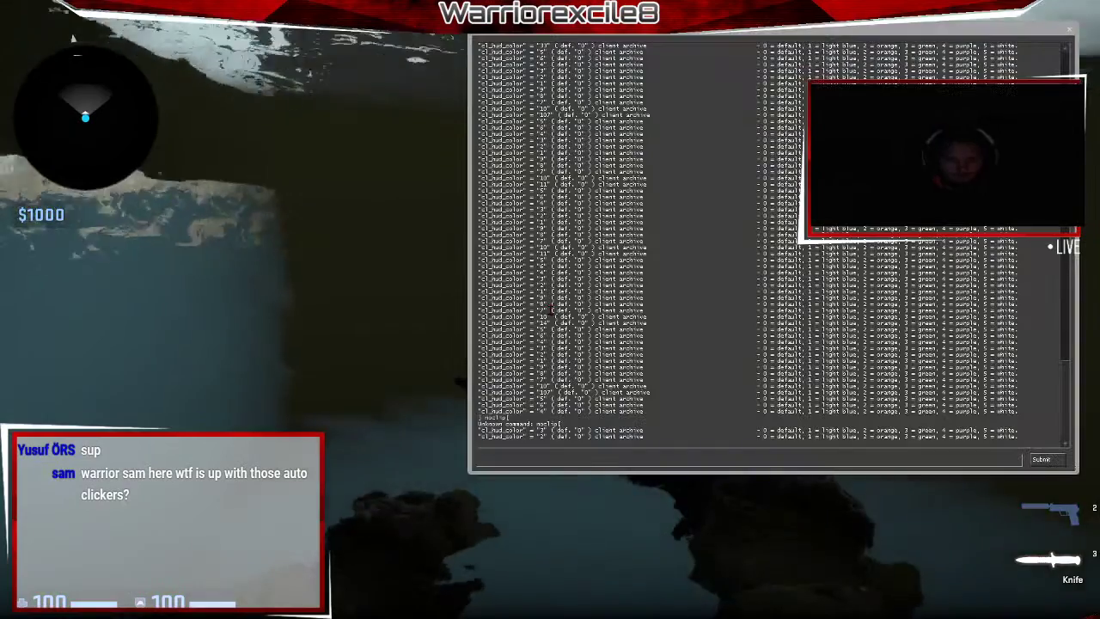
type("n")
key("BackSpace")
key("grave")
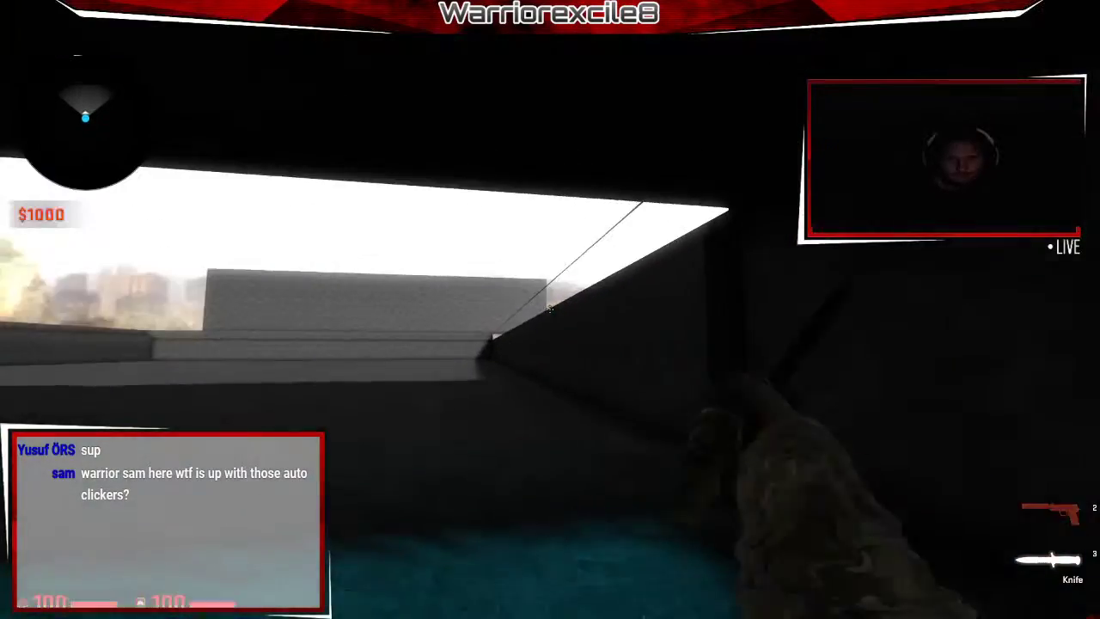
On the grass, cycle from knife to pistol and back to the knife, then toggle the console.
key("3")
key("2")
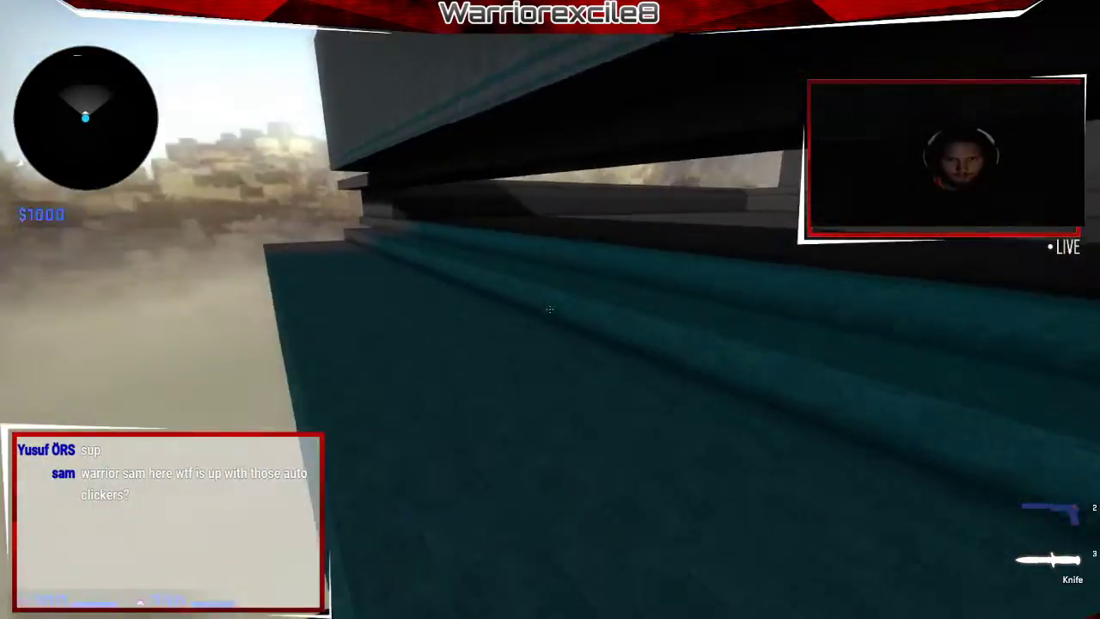
key("3")
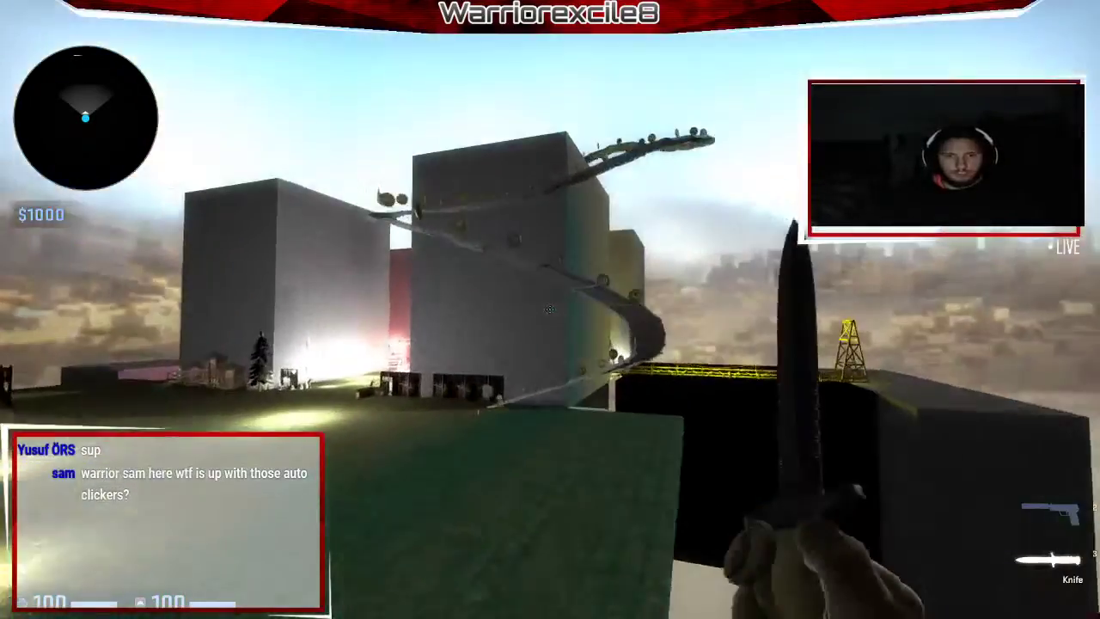
key("grave")
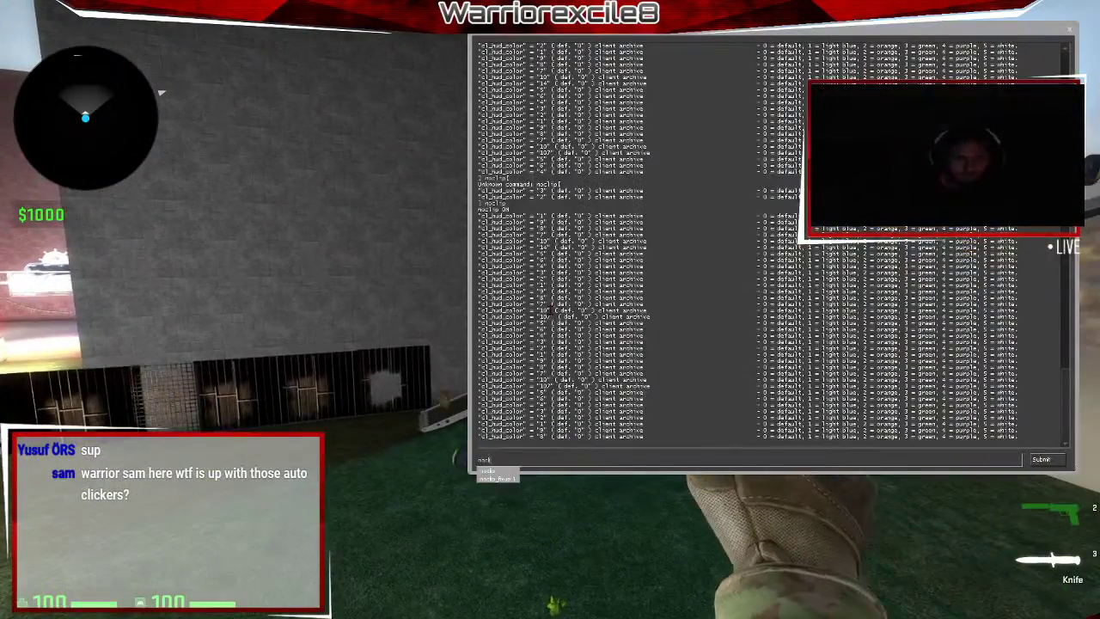
key("grave")
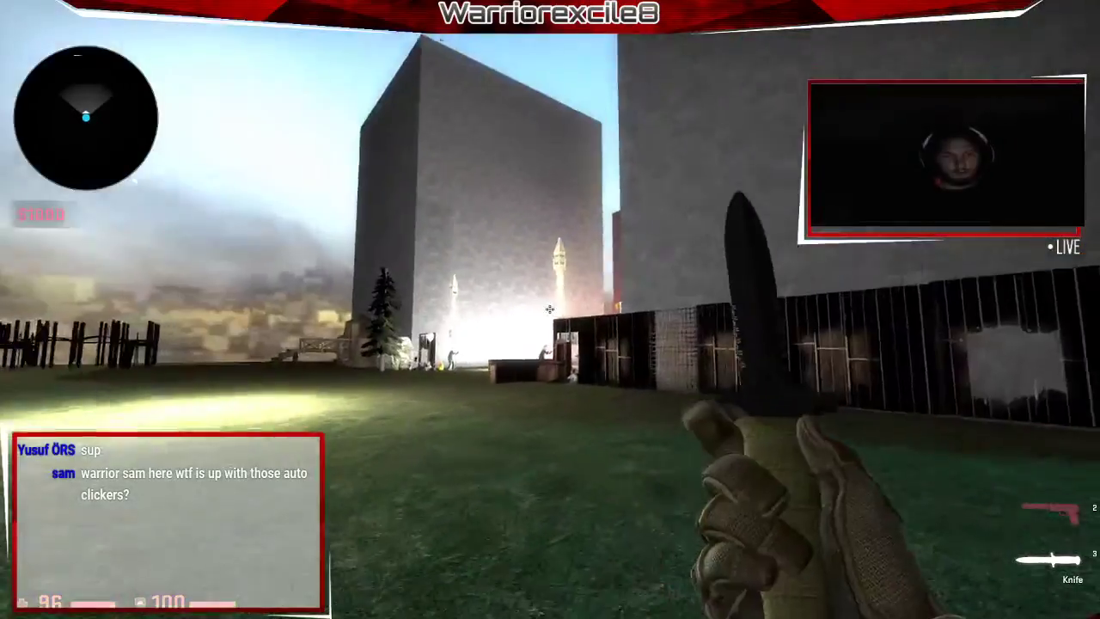
Run onto the coin-lined ramp in CS:GO, swinging the knife along the way.
key("w")
left_click(550, 310)
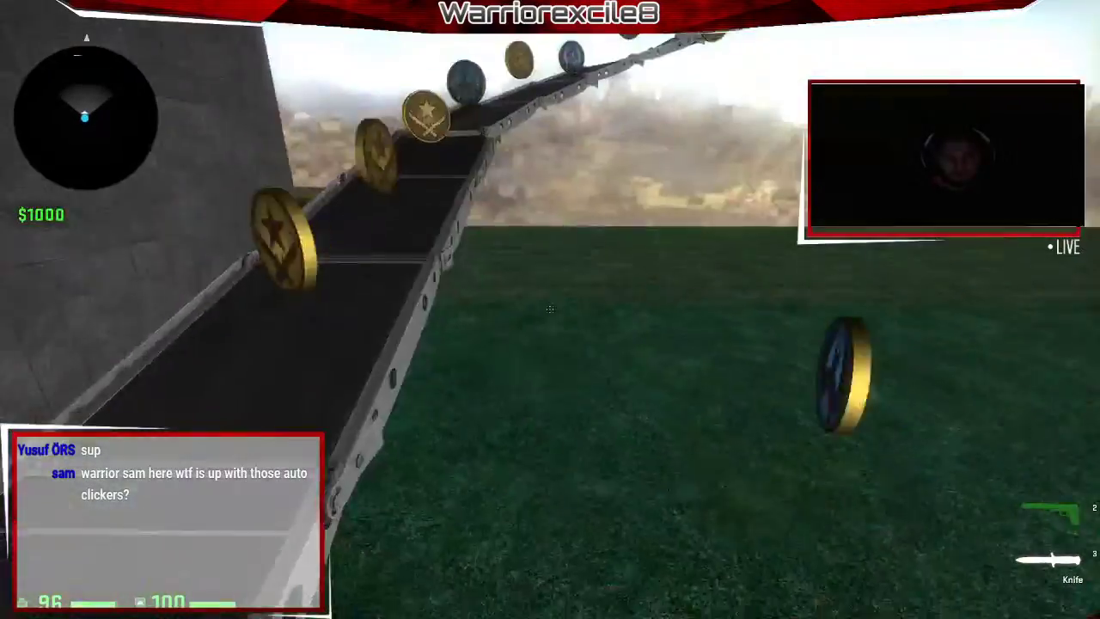
key("alt+Tab")
key("alt+Tab")
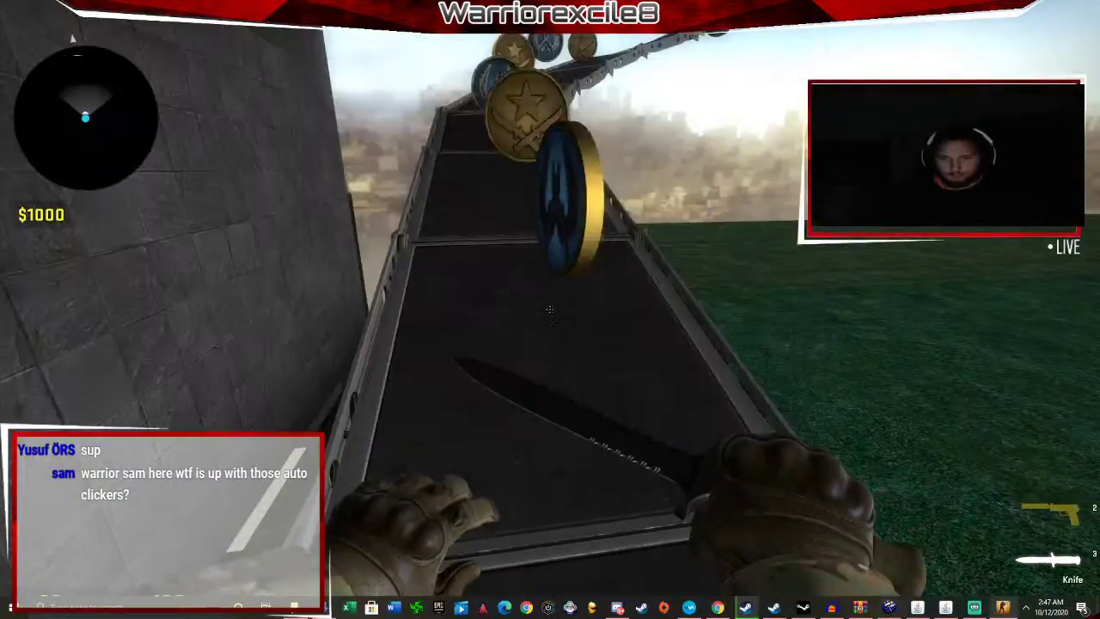
key("w")
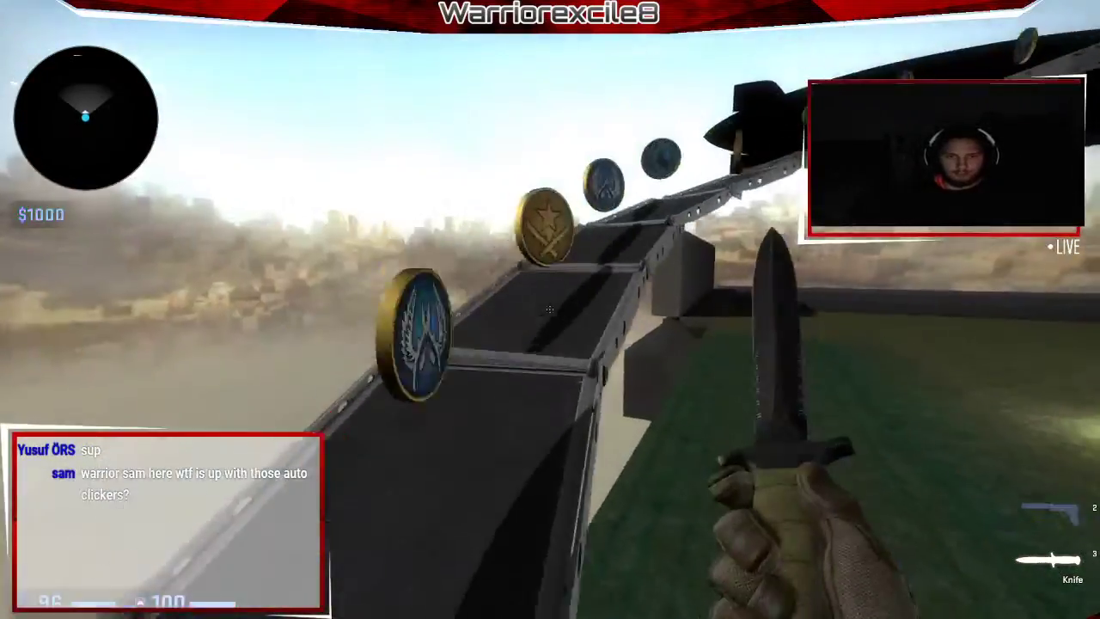
left_click(550, 309)
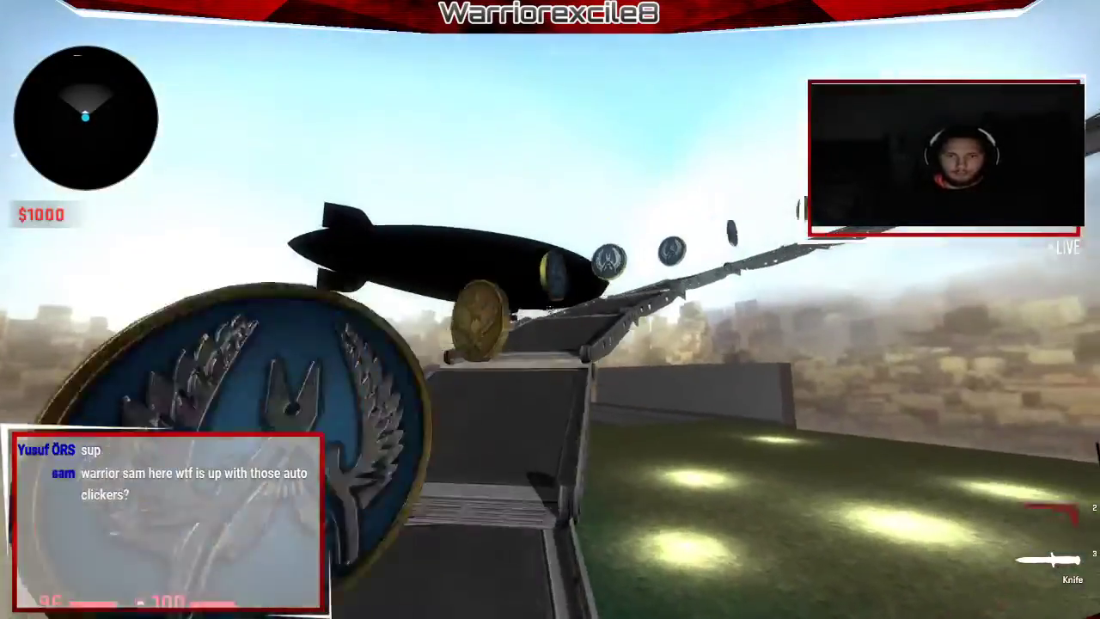
key("w")
left_click(550, 309)
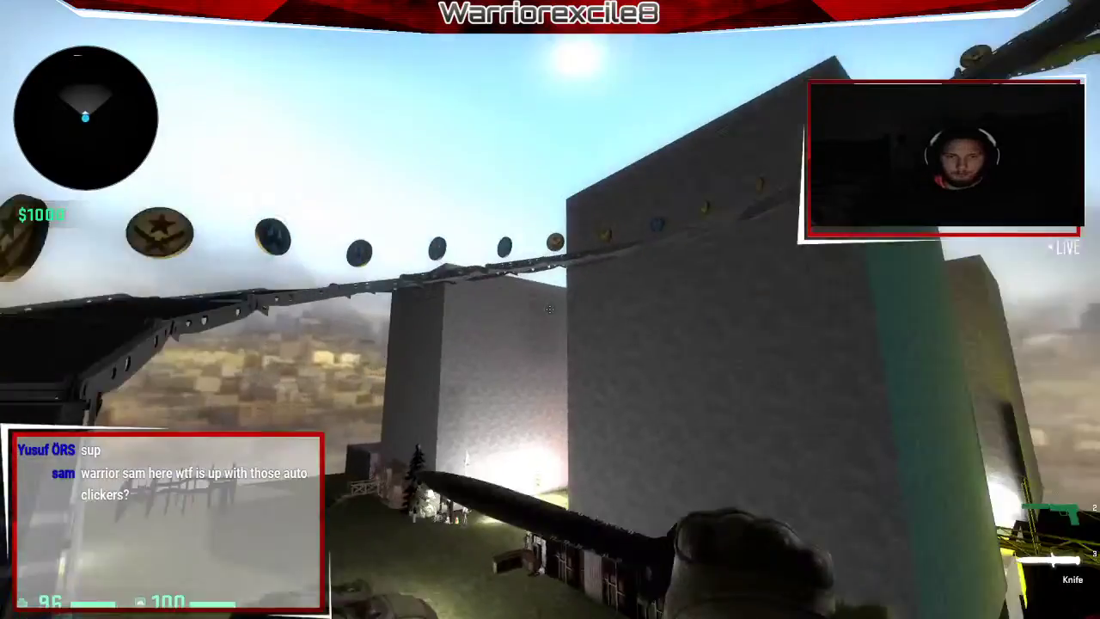
key("w")
key("w")
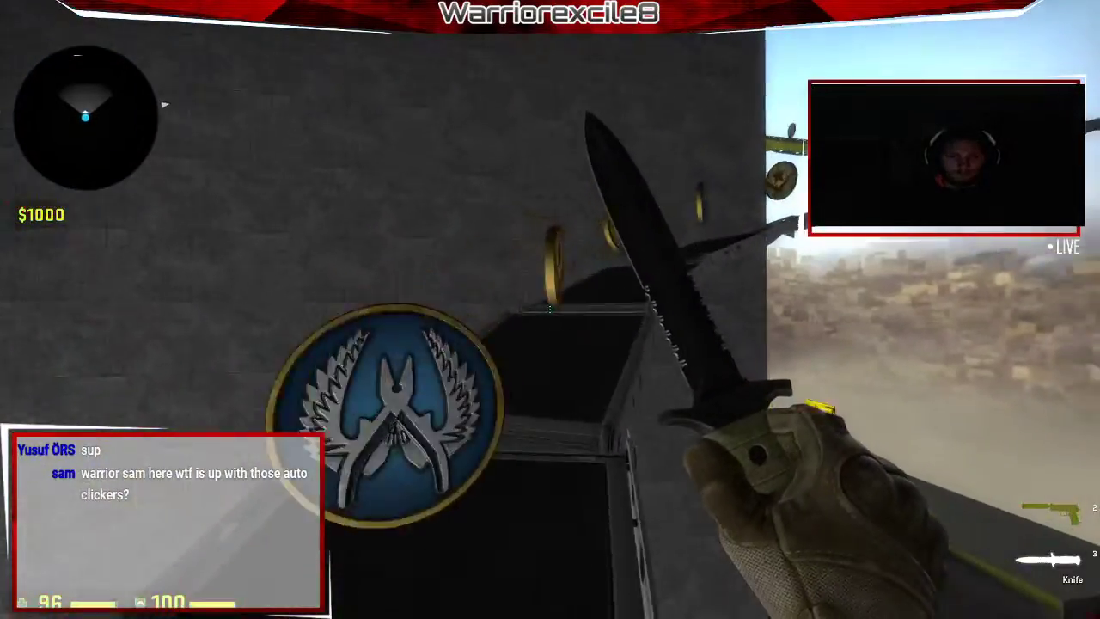
Climb the curving coin ramp past the big yellow coin until the round ends in a draw.
key("w")
left_click(550, 309)
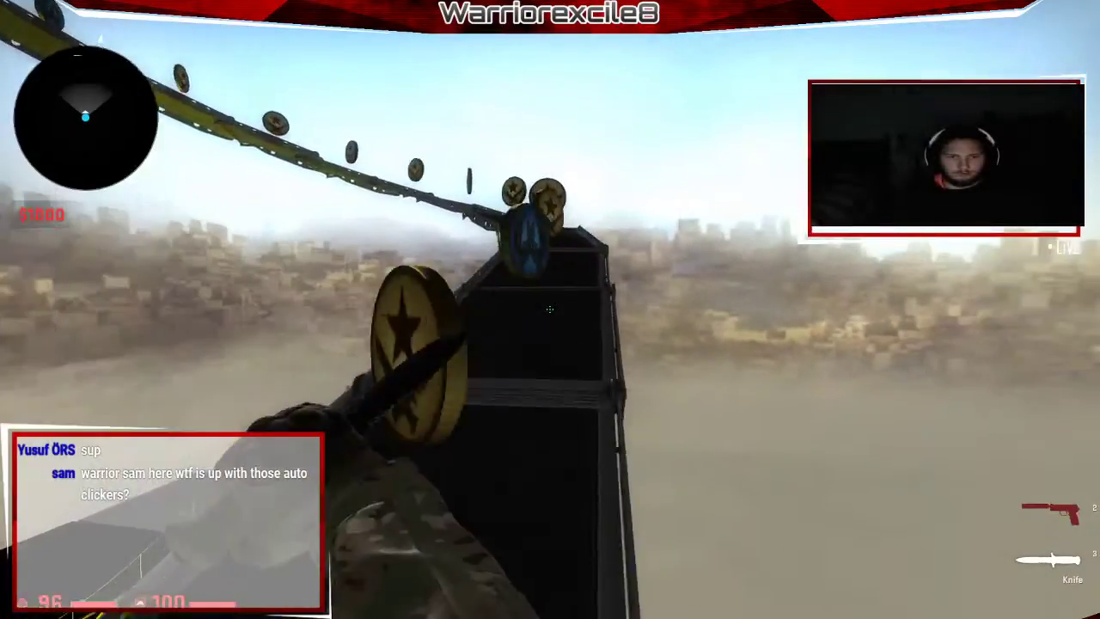
key("w")
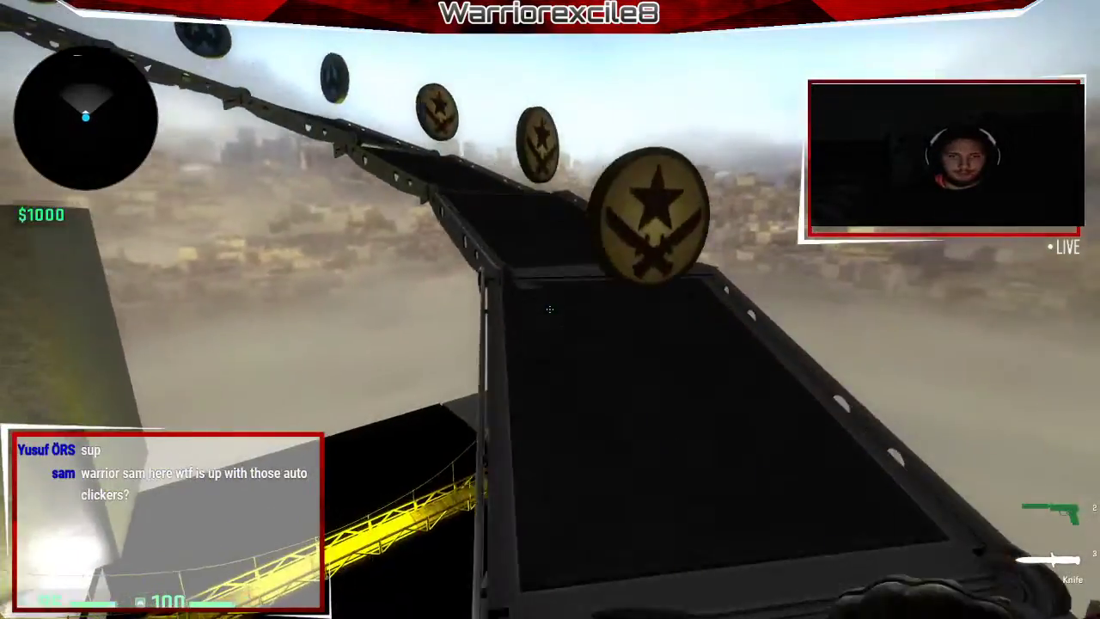
left_click(550, 309)
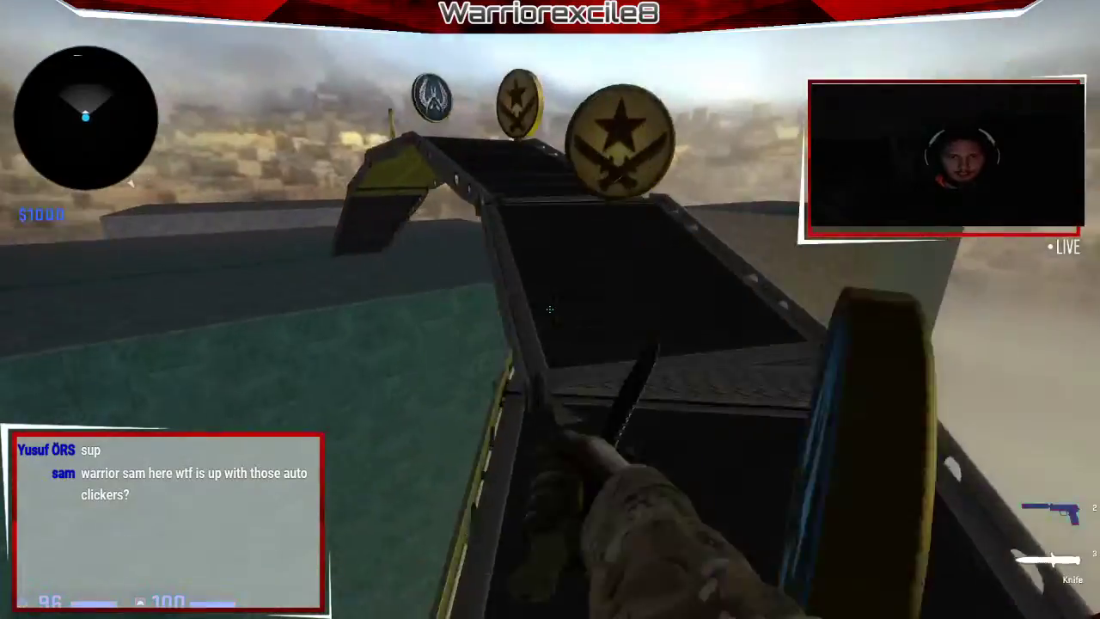
key("w")
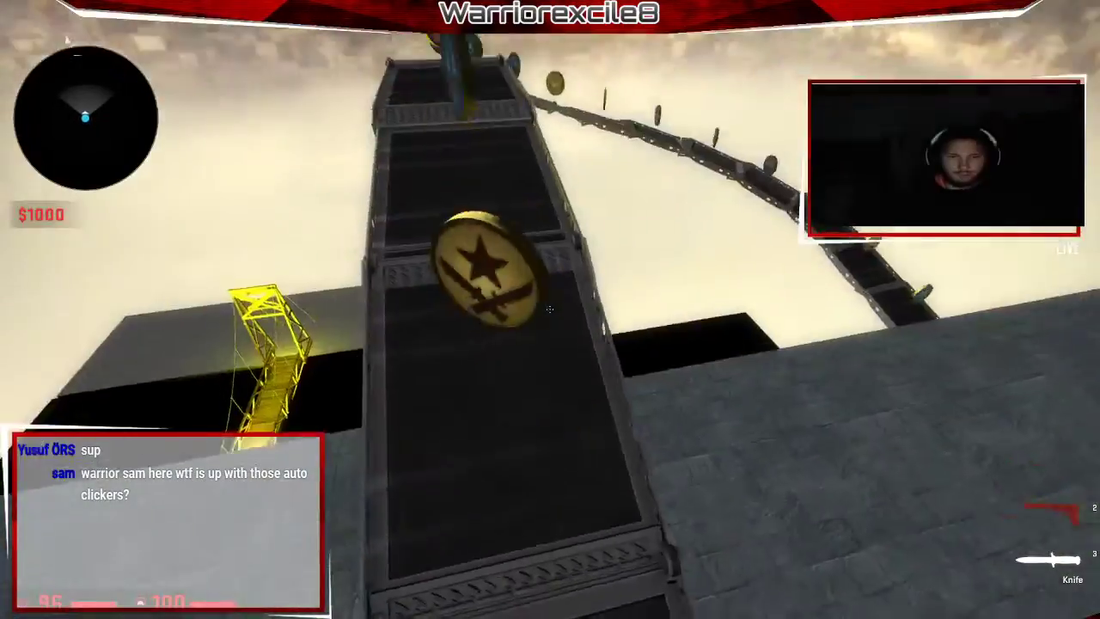
key("w")
left_click(550, 309)
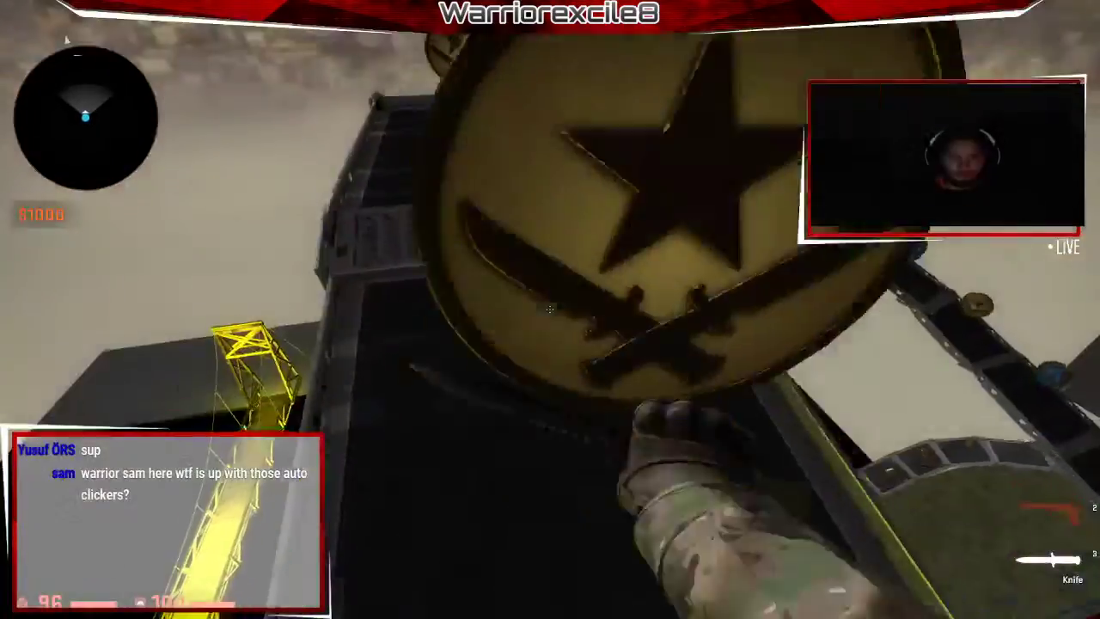
key("w")
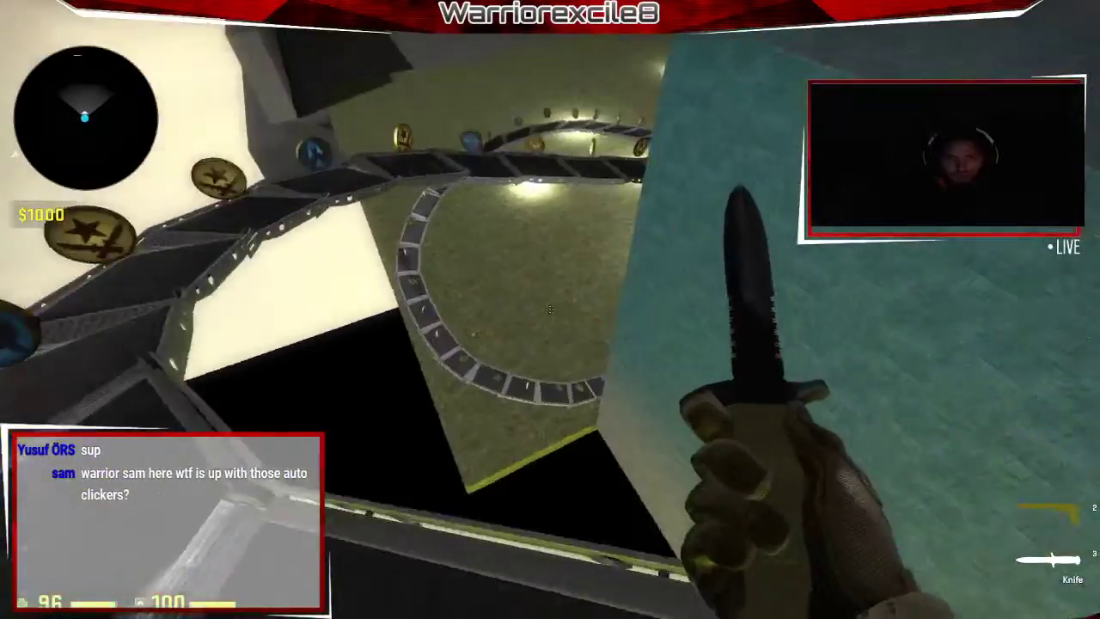
key("w")
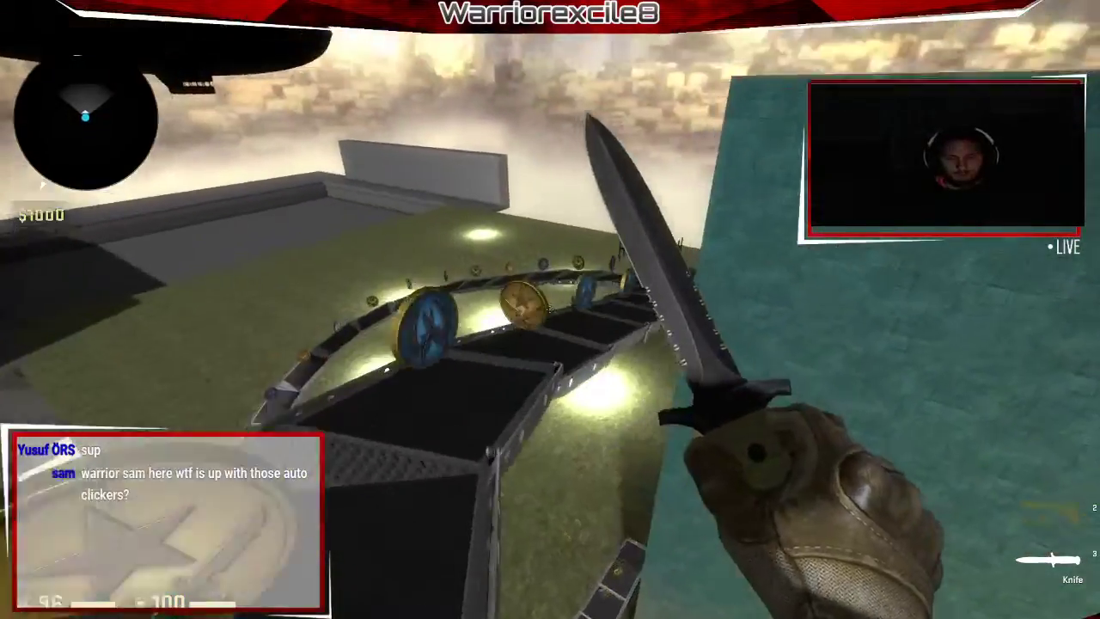
key("w")
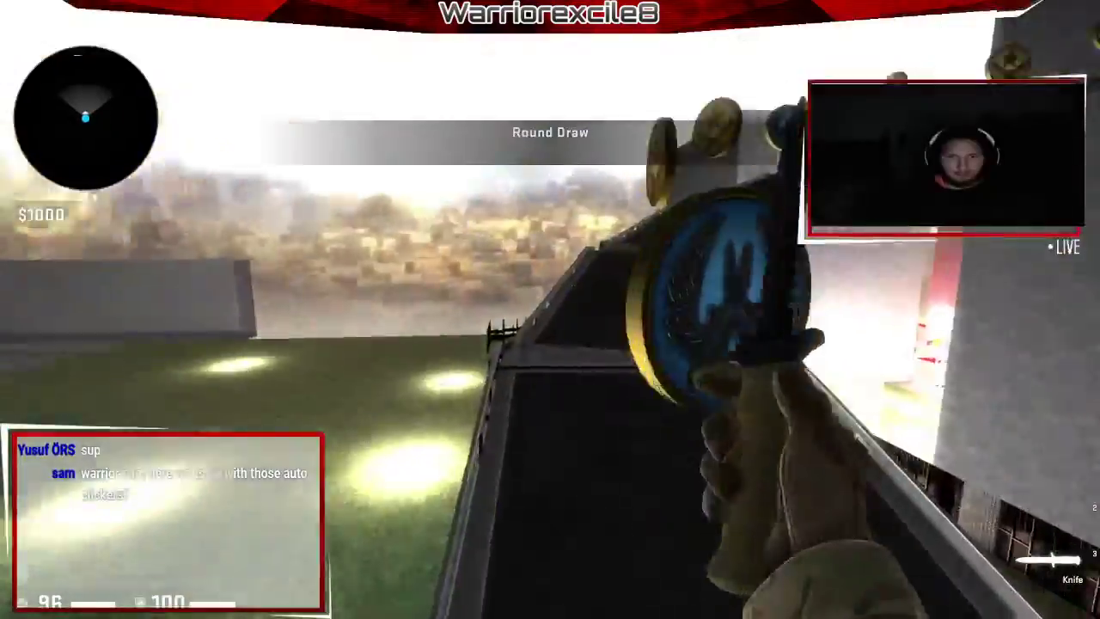
Drop onto the grass, inspect the knife and walk into the cobblestone corridor.
key("w")
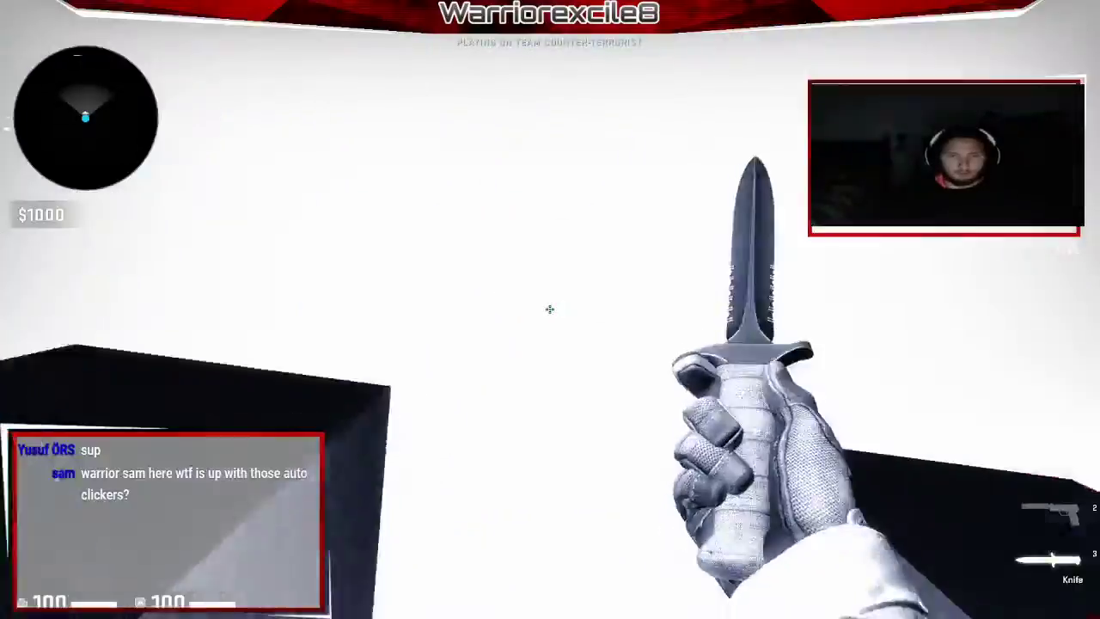
key("f")
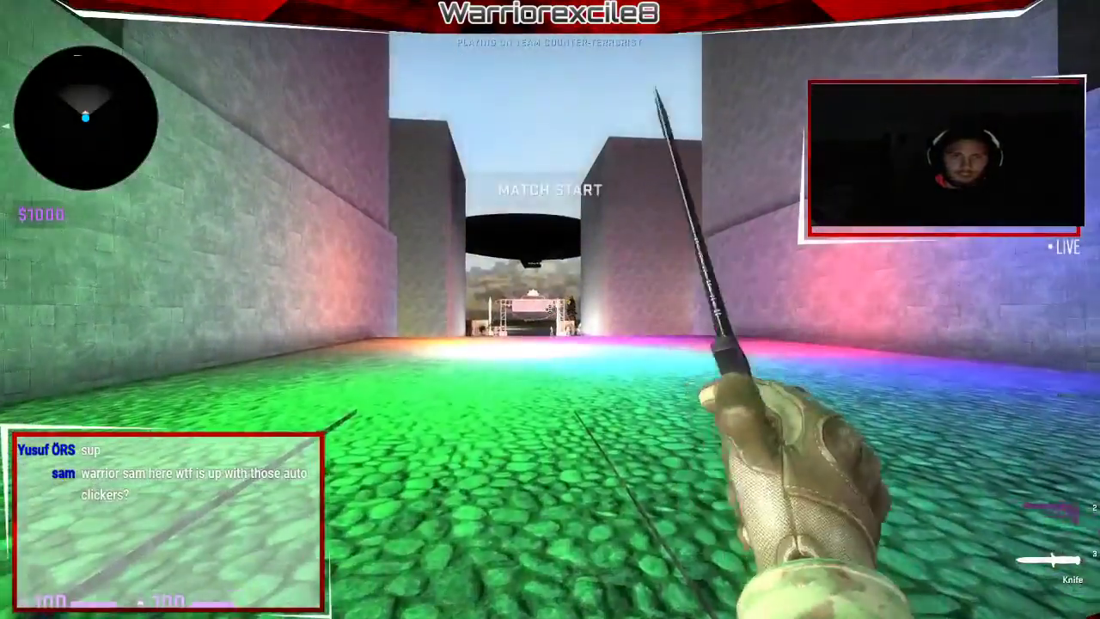
key("w")
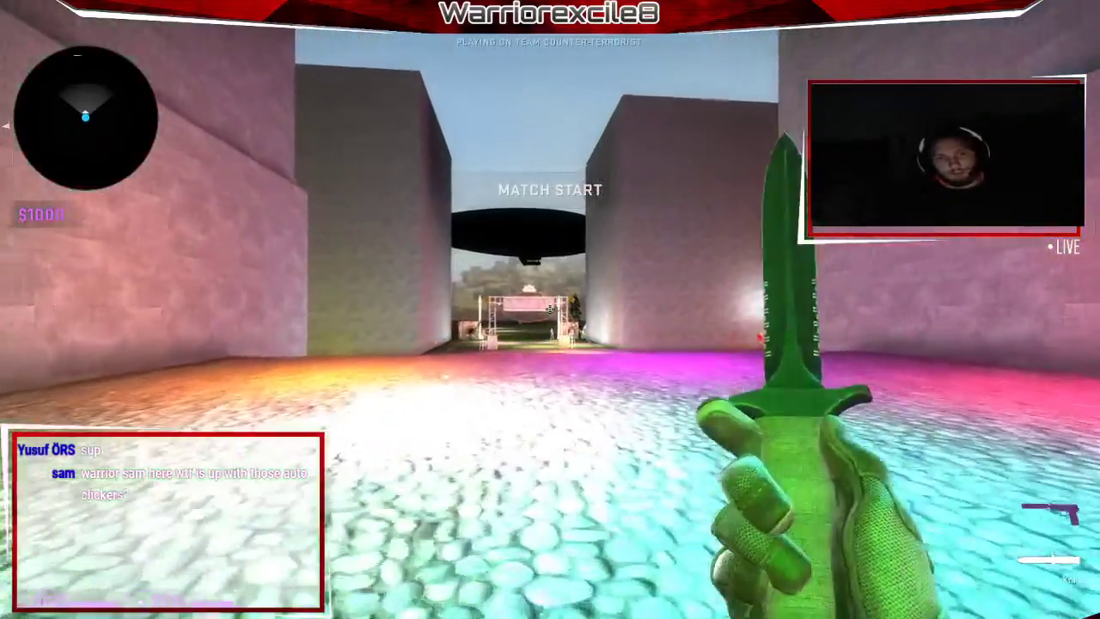
Quit CS:GO from the pause menu and confirm YES in the Quit Game dialog.
key("Escape")
left_click(27, 28)
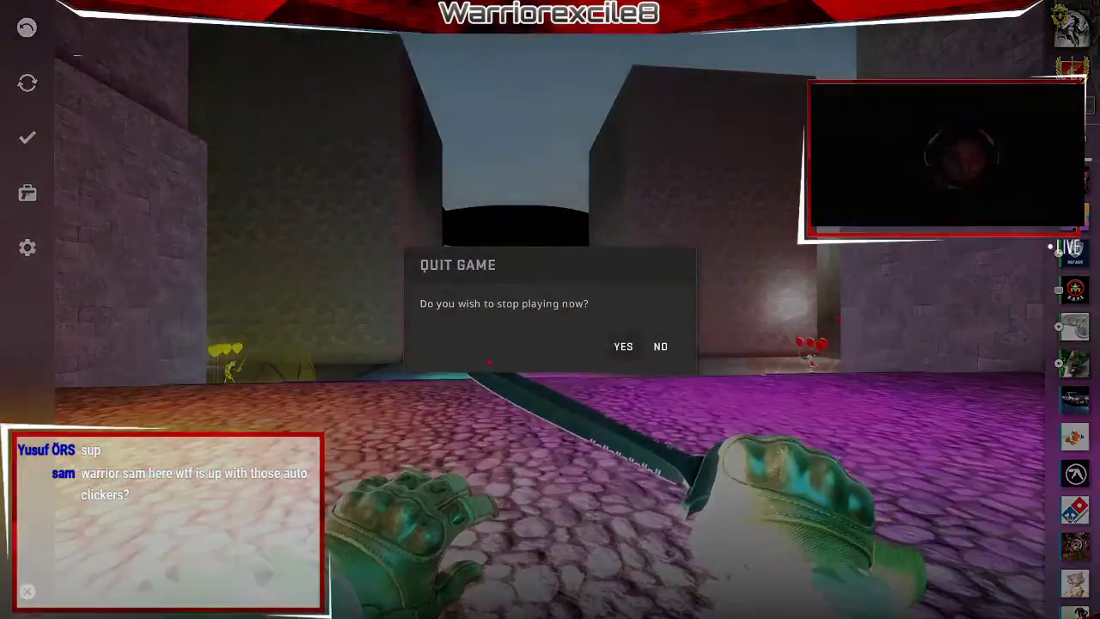
left_click(635, 349)
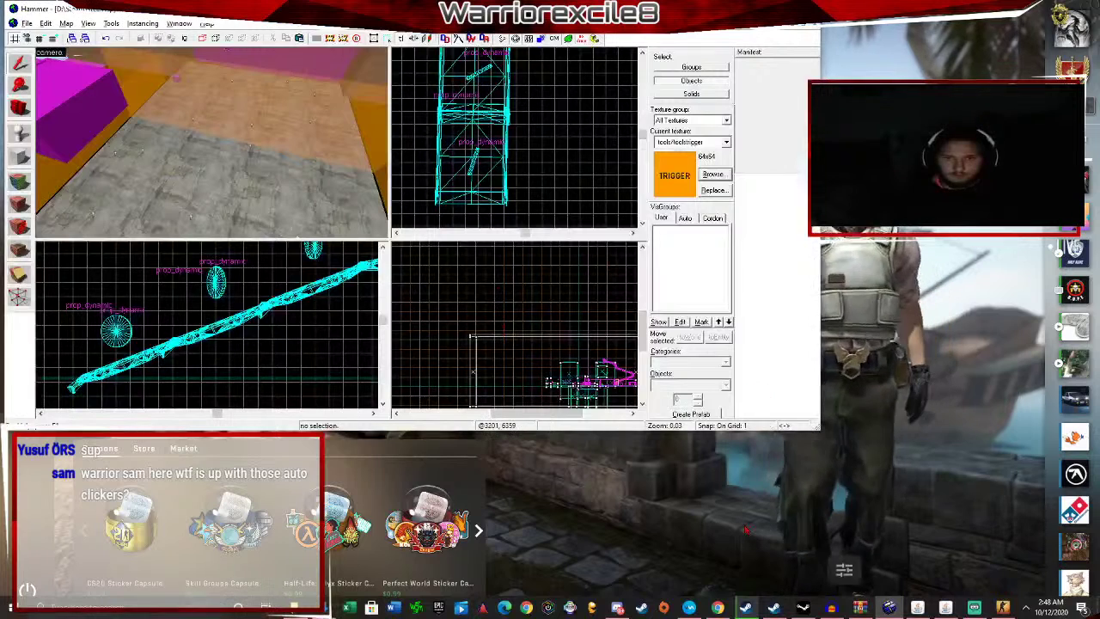
Go to the browser's YouTube tab, skip to another video and scroll the watch history.
key("alt+Tab")
key("ctrl+Tab")
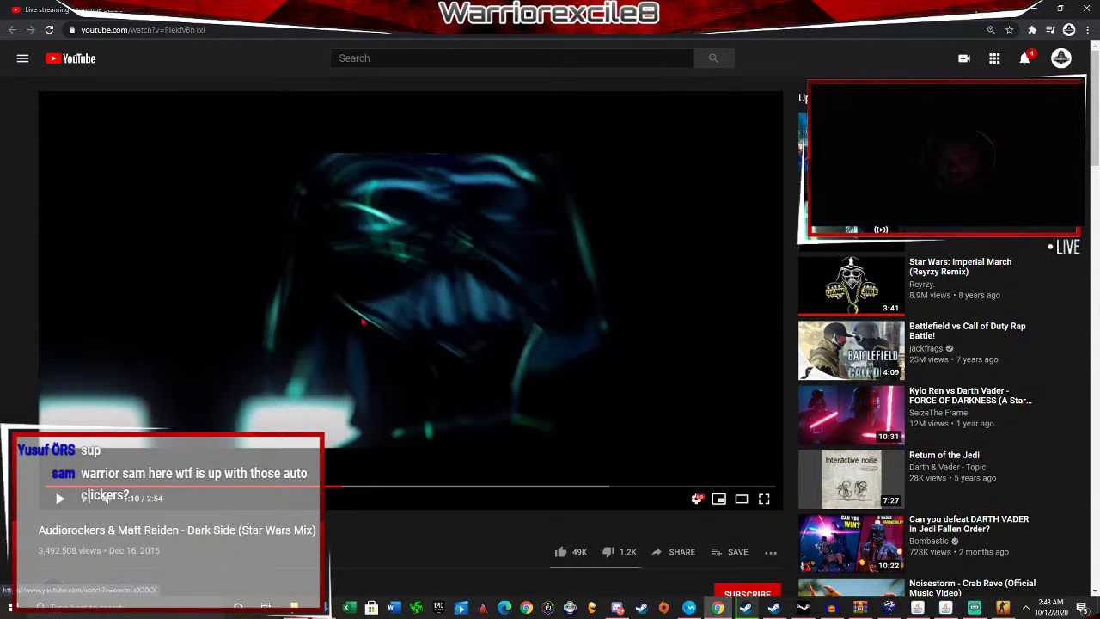
key("shift+n")
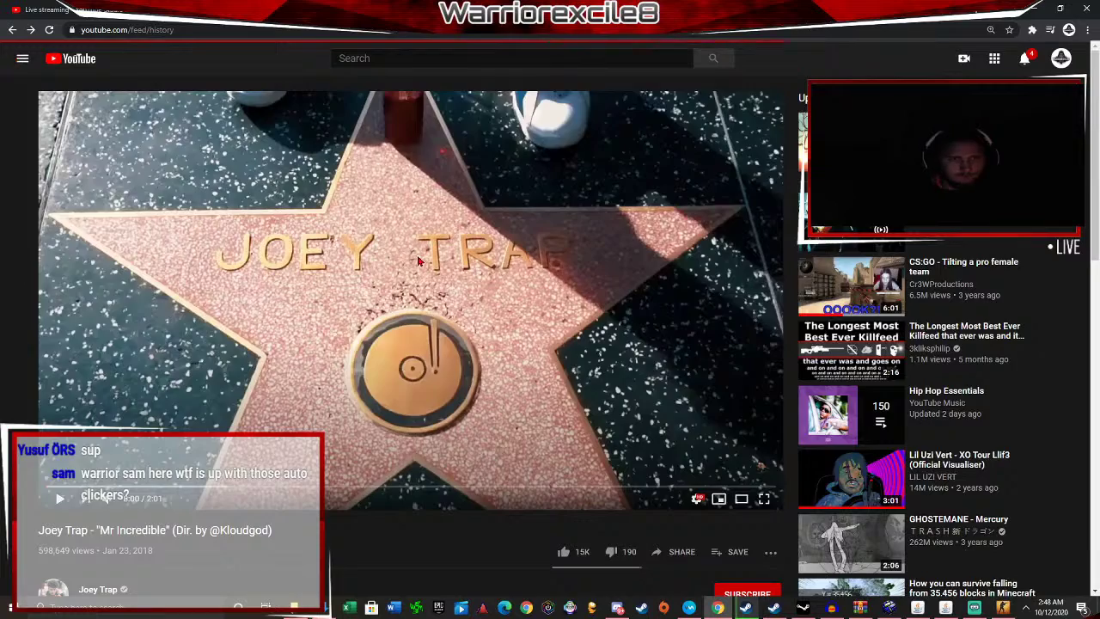
scroll(374, 404, "down", 4)
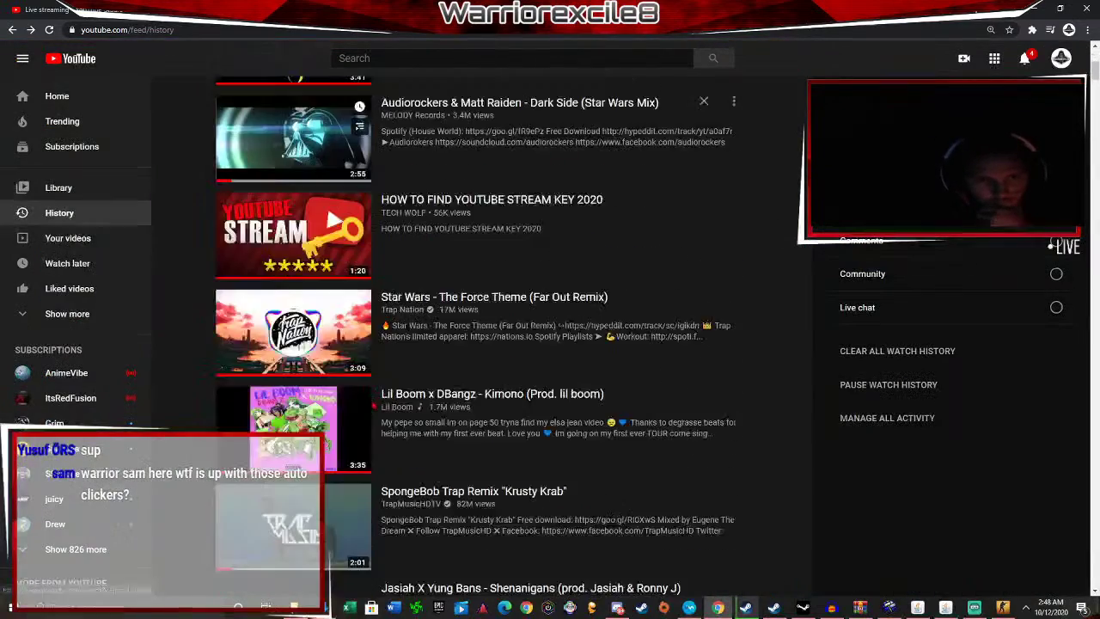
scroll(374, 402, "down", 3)
scroll(361, 292, "up", 1)
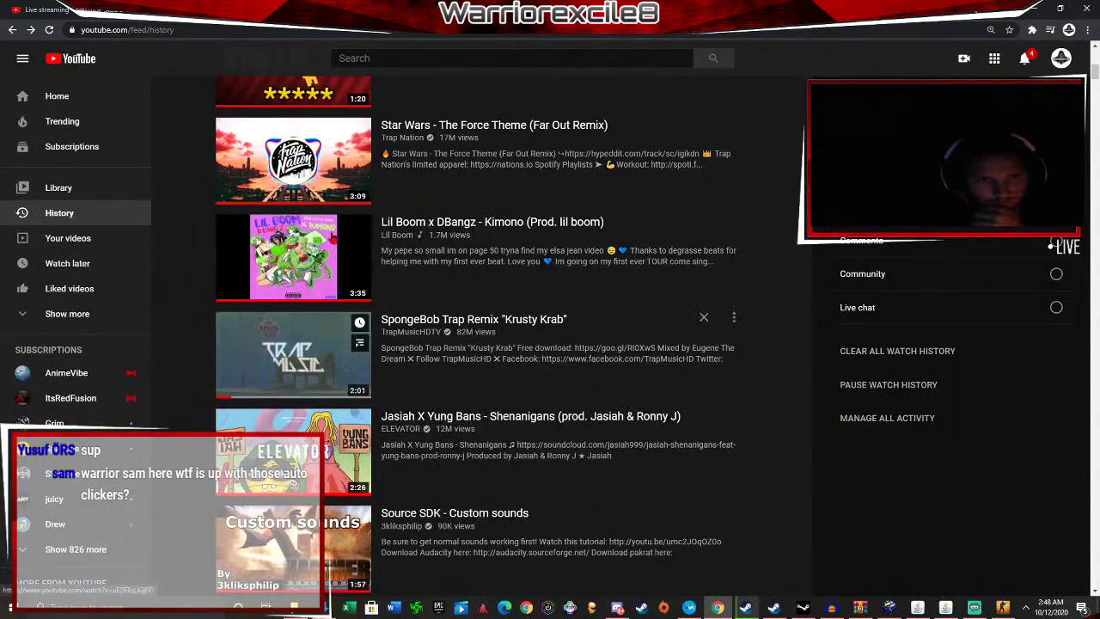
scroll(476, 337, "down", 5)
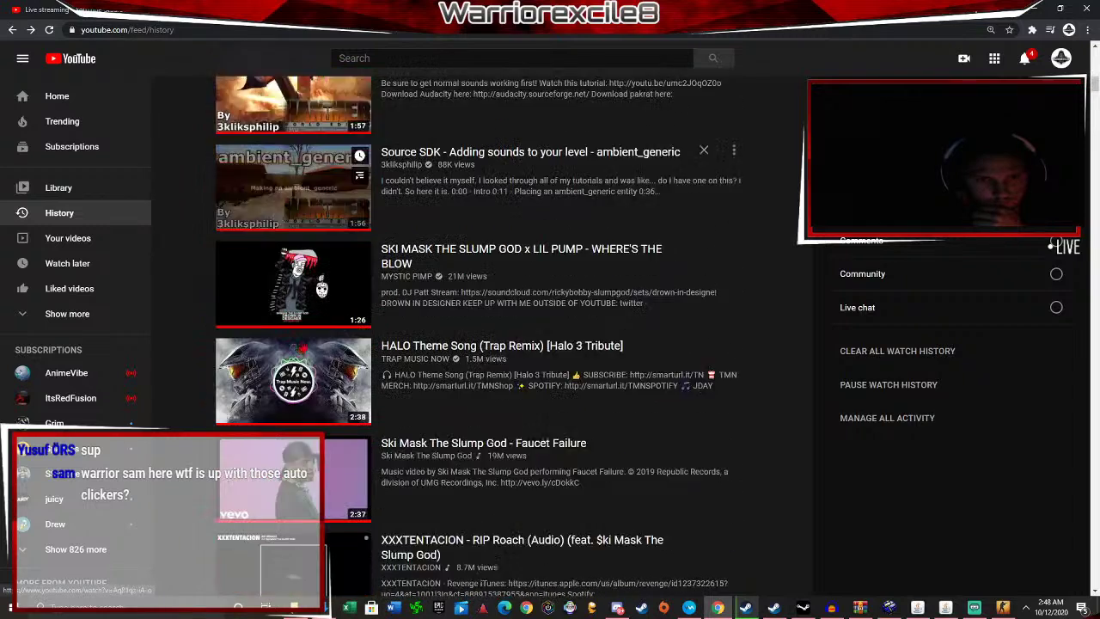
scroll(361, 176, "down", 1)
scroll(361, 179, "up", 1)
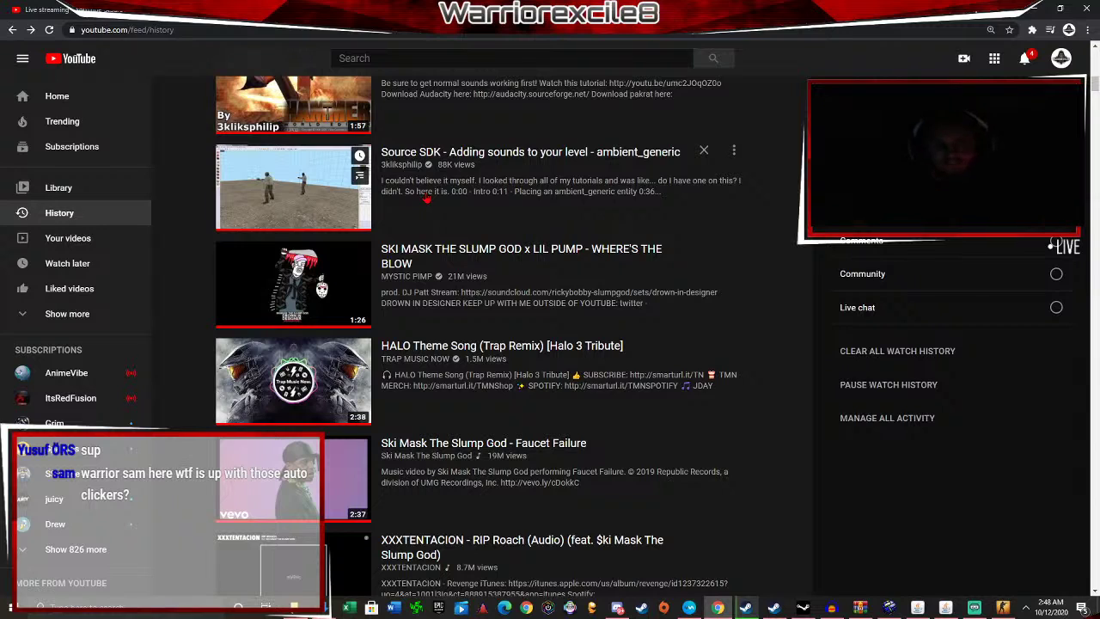
scroll(453, 201, "up", 1)
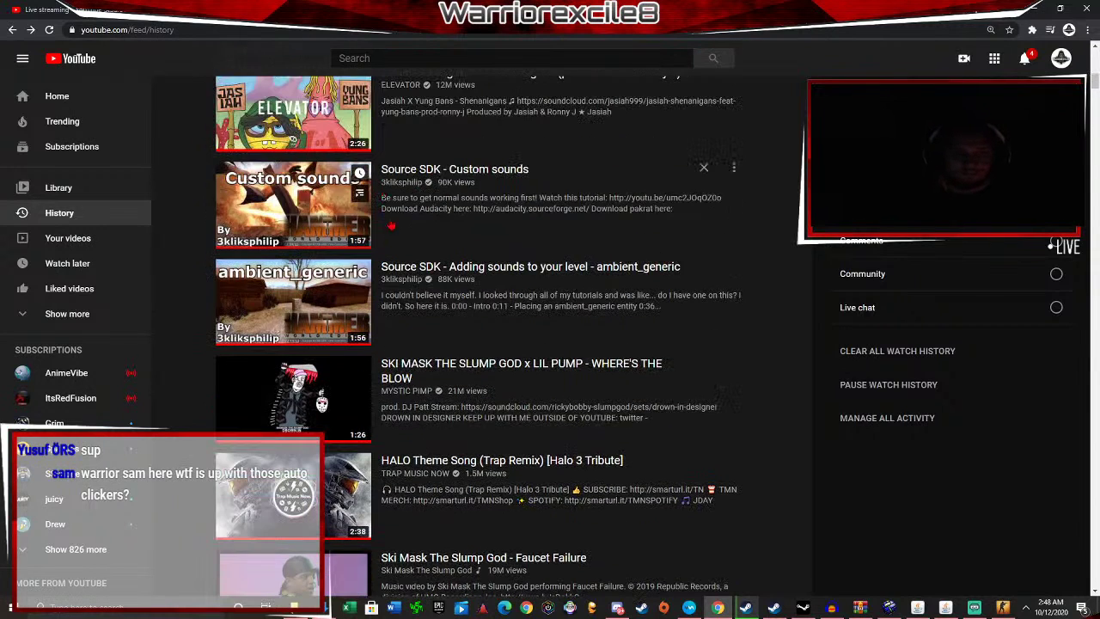
Briefly bring Hammer forward, then return to scrolling the YouTube watch history.
left_click(889, 608)
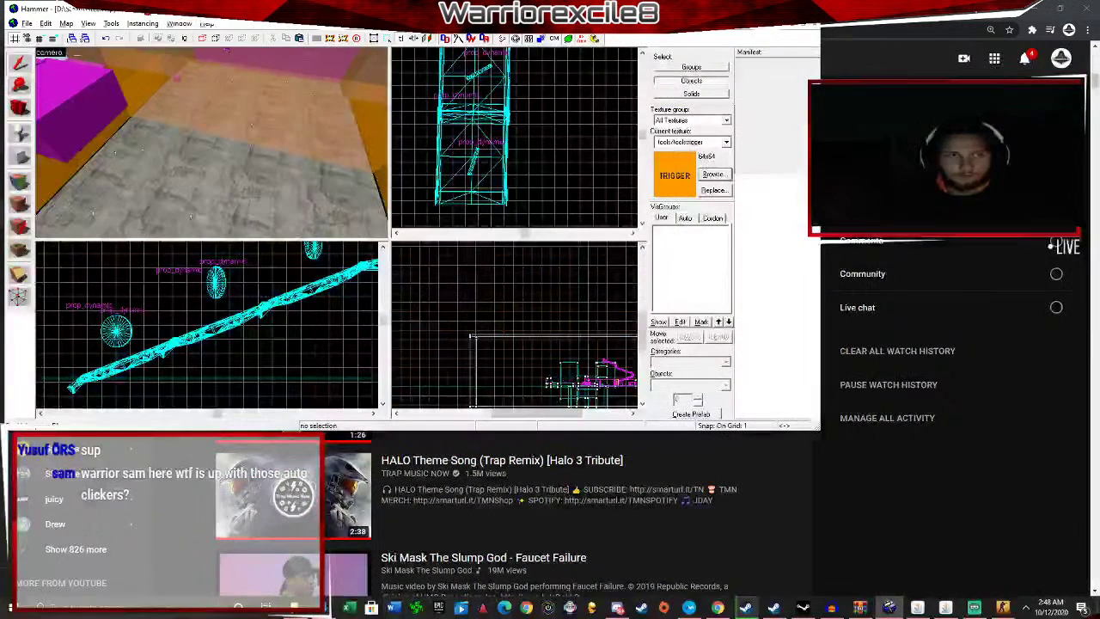
key("alt+Tab")
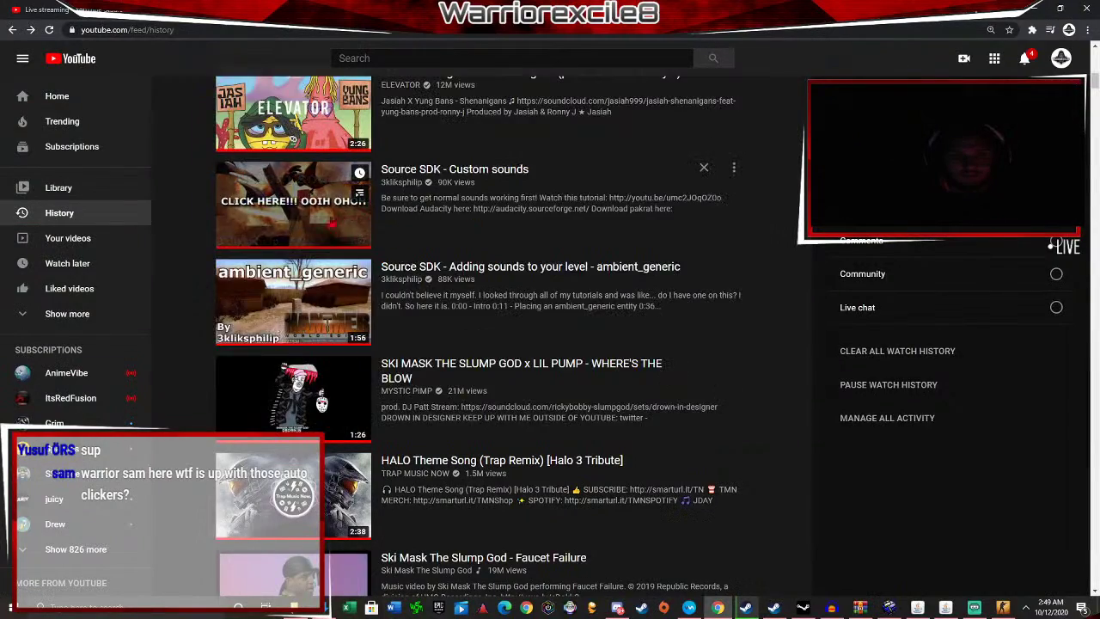
scroll(426, 236, "up", 2)
scroll(301, 335, "down", 7)
scroll(329, 314, "up", 3)
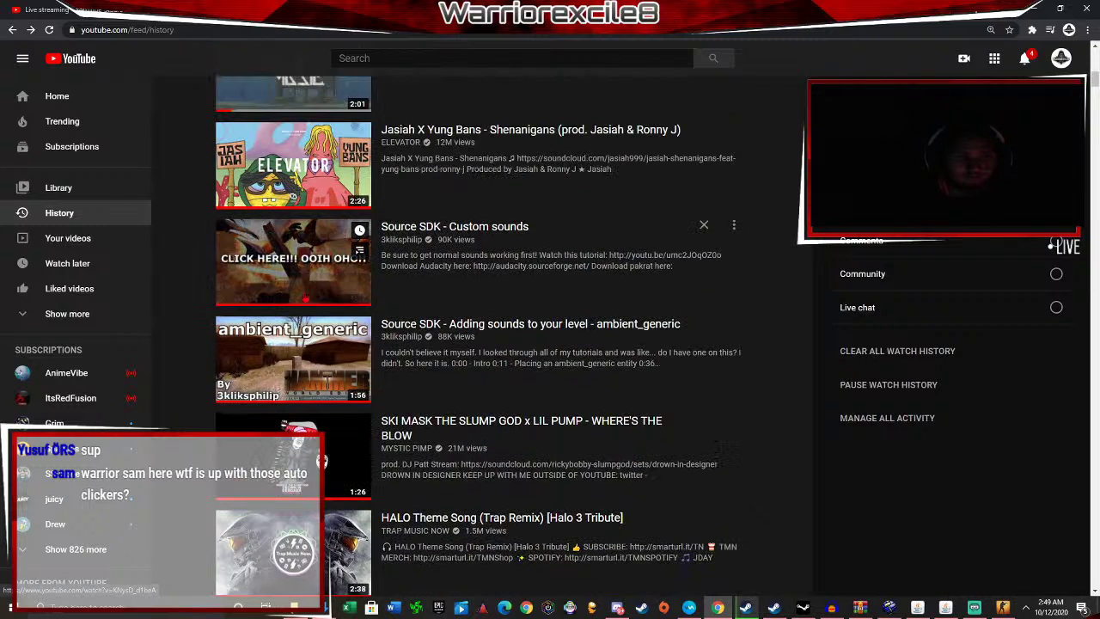
scroll(339, 344, "down", 3)
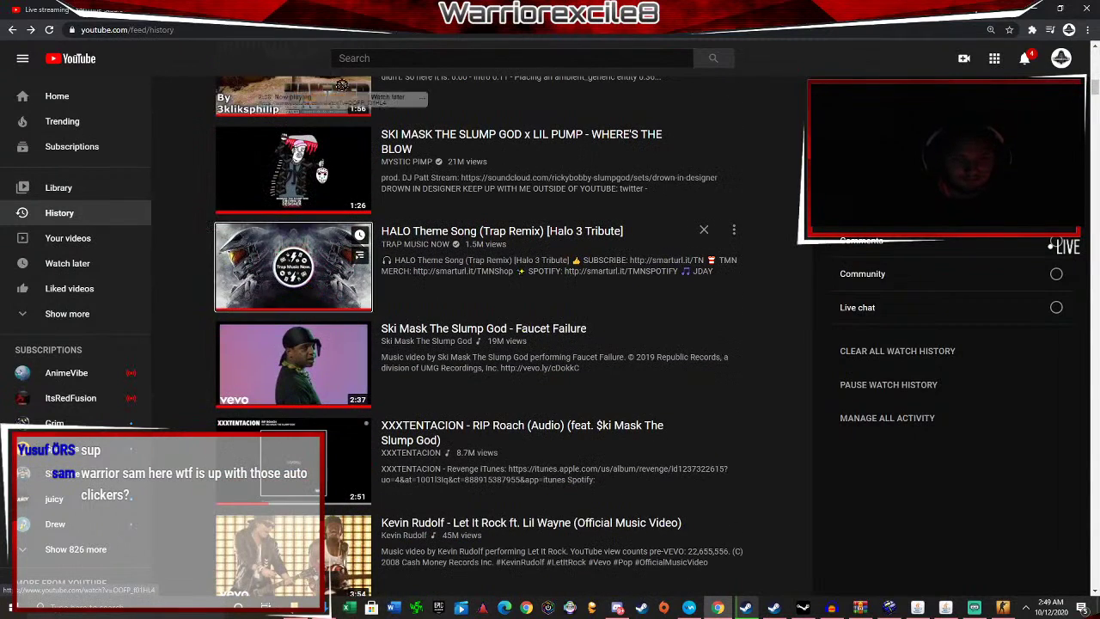
Open the HALO Theme Song and Ski Mask videos, return to history, then bring Hammer forward.
left_click(293, 266)
key("alt+Left")
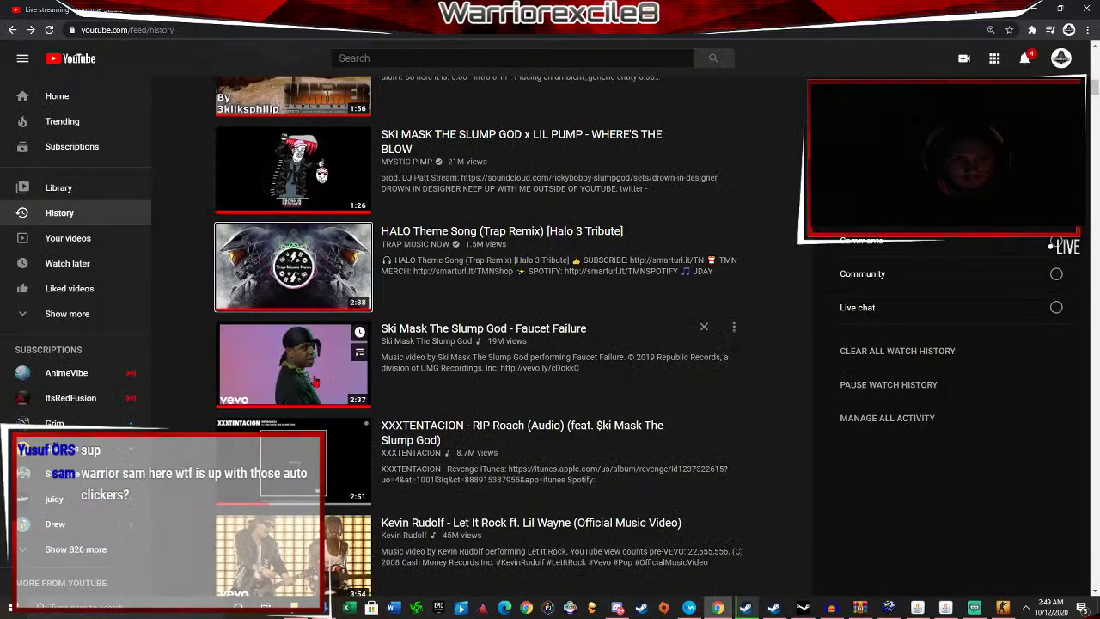
left_click_drag(292, 168, 421, 50)
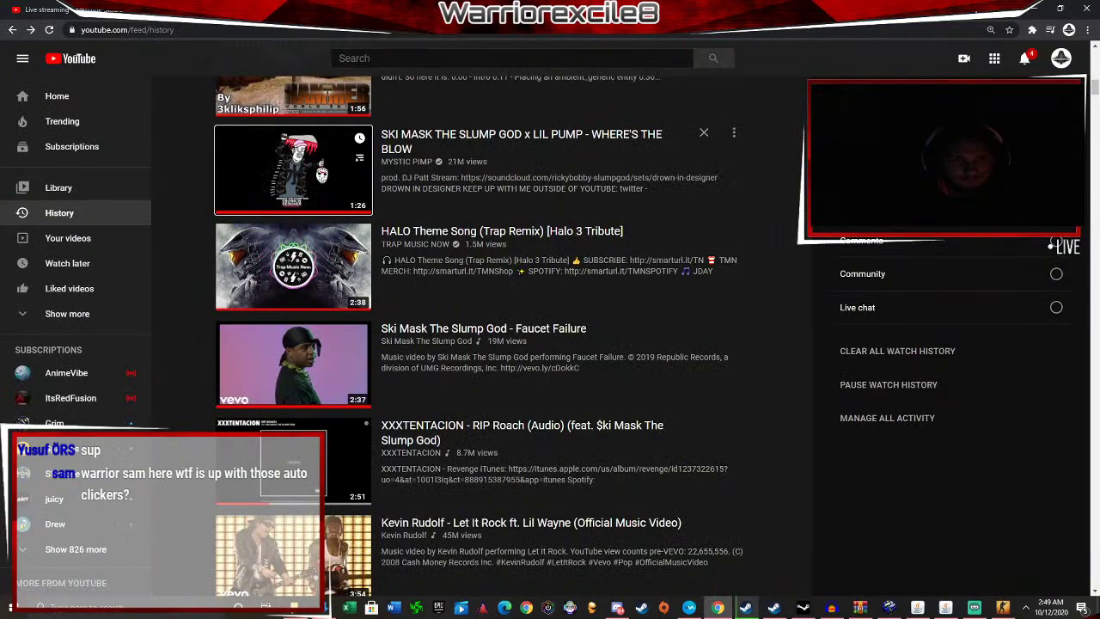
key("alt+Right")
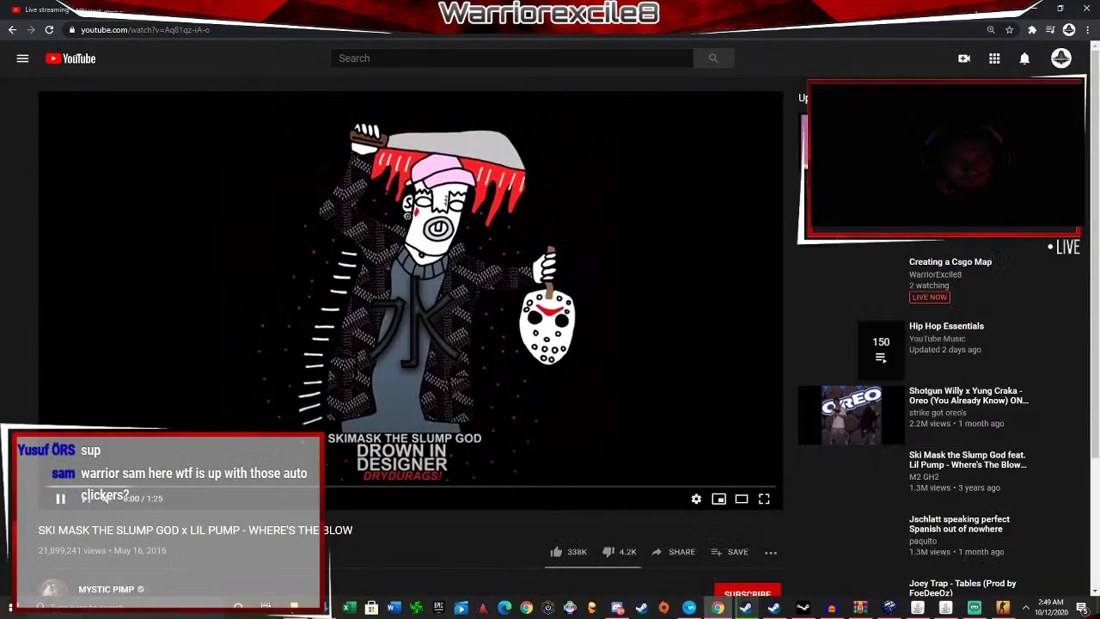
left_click(242, 208)
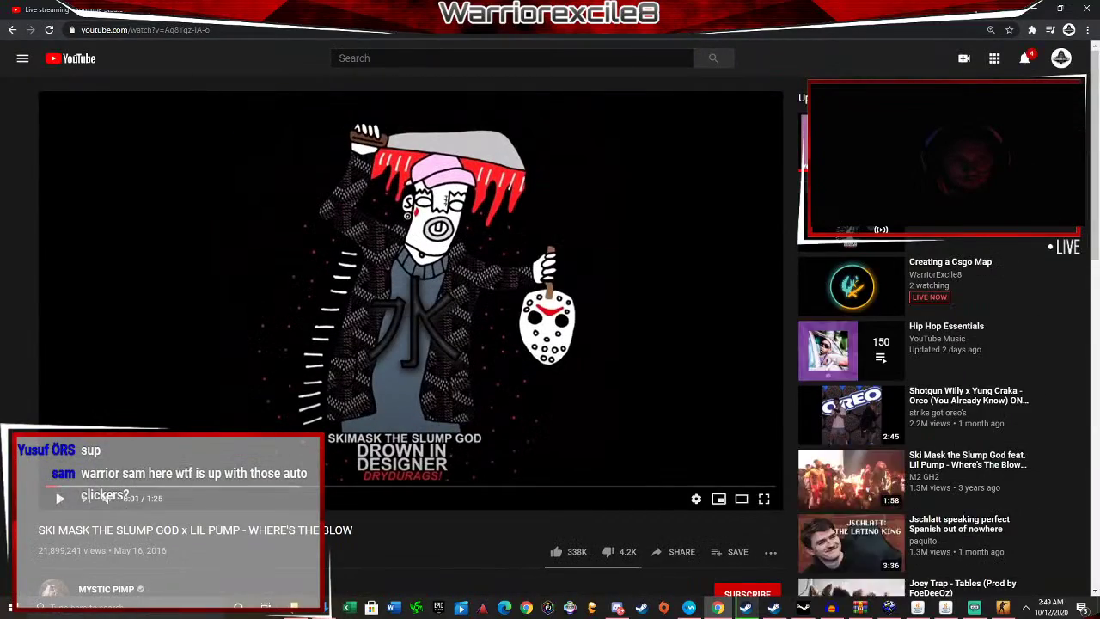
key("alt+Left")
key("alt+Left")
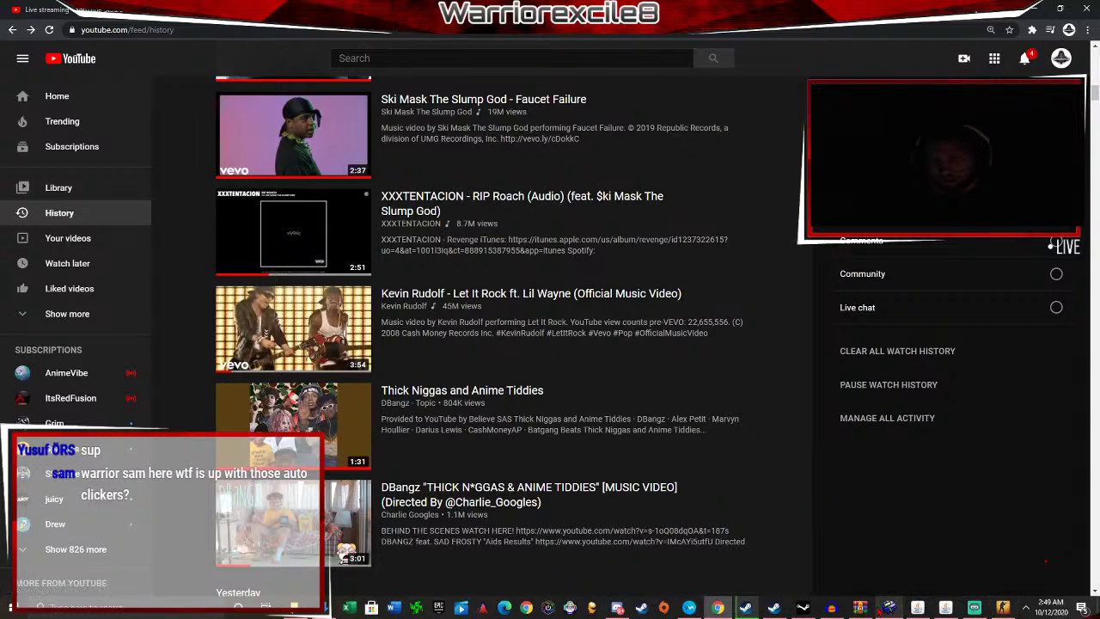
left_click(889, 608)
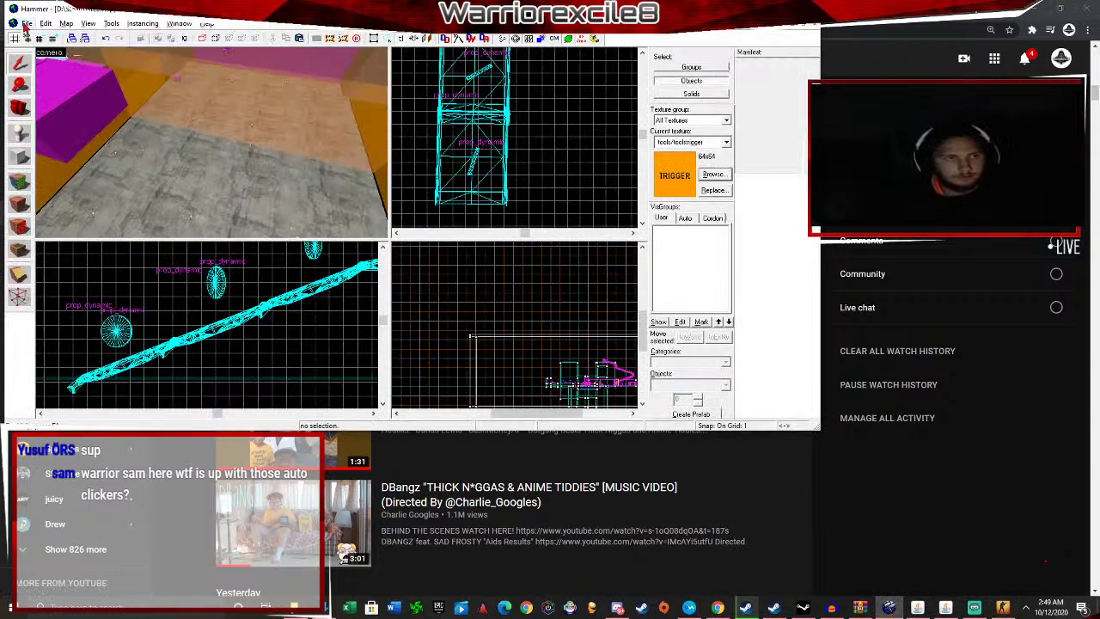
Dismiss the open Hammer menu and maximize the editor window to fill the screen.
left_click(27, 23)
mouse_move(112, 23)
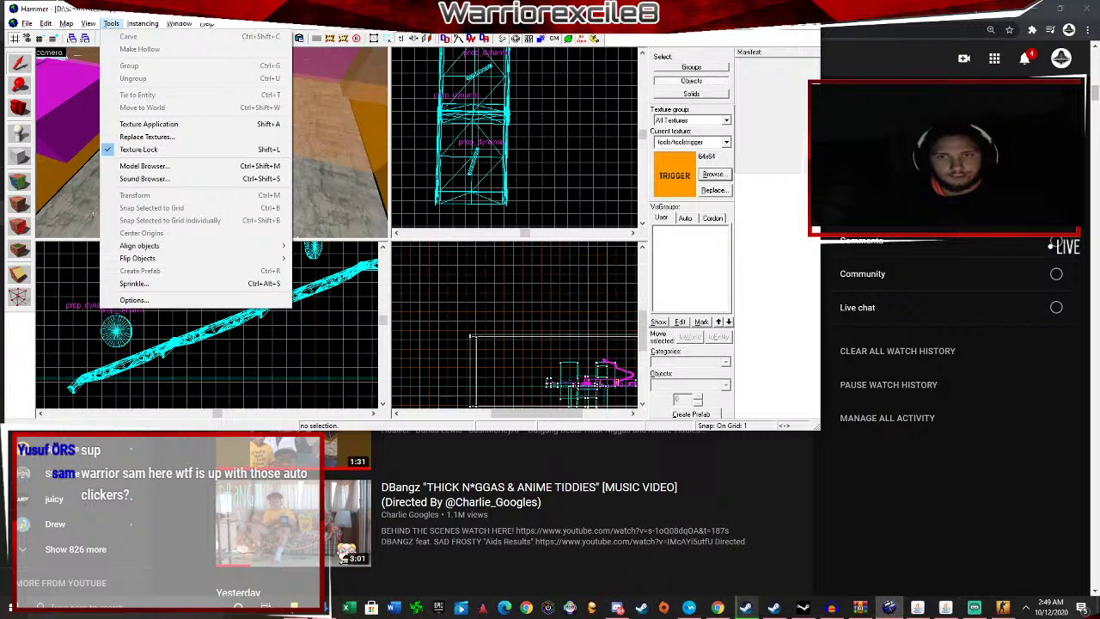
key("Escape")
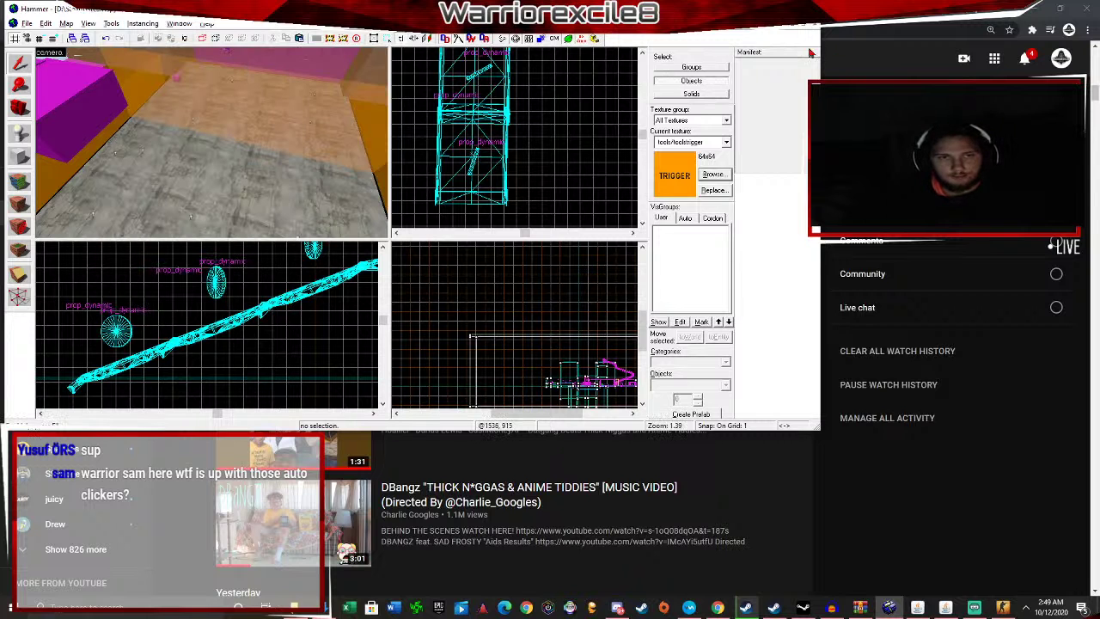
key("super+Up")
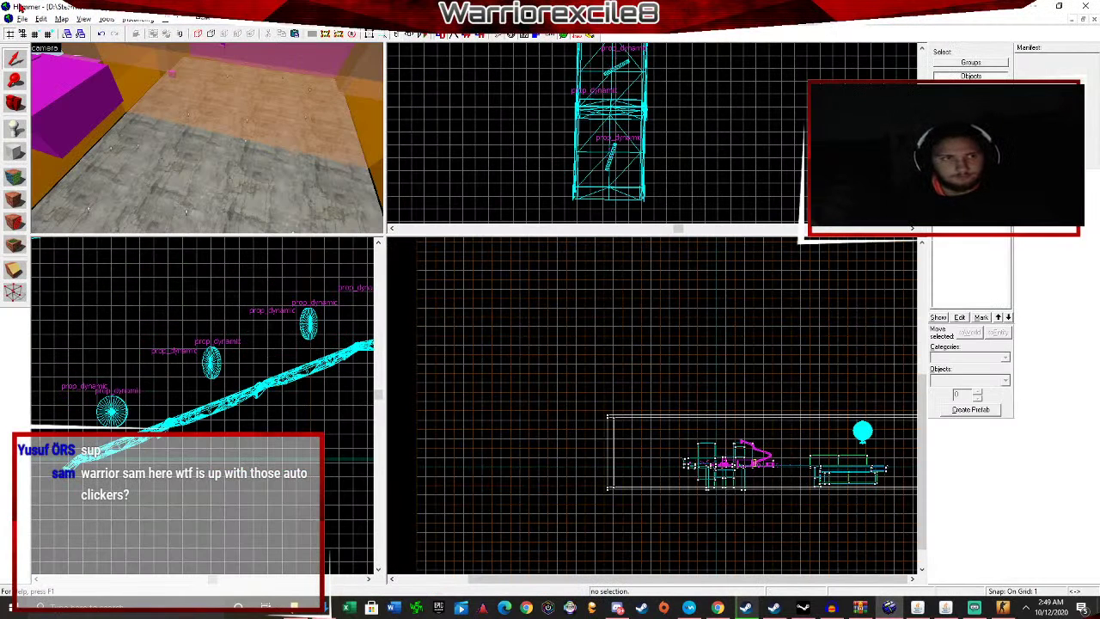
Check the Counter-Strike: Global Offensive - SDK page in Steam, then return to Hammer.
left_click(746, 607)
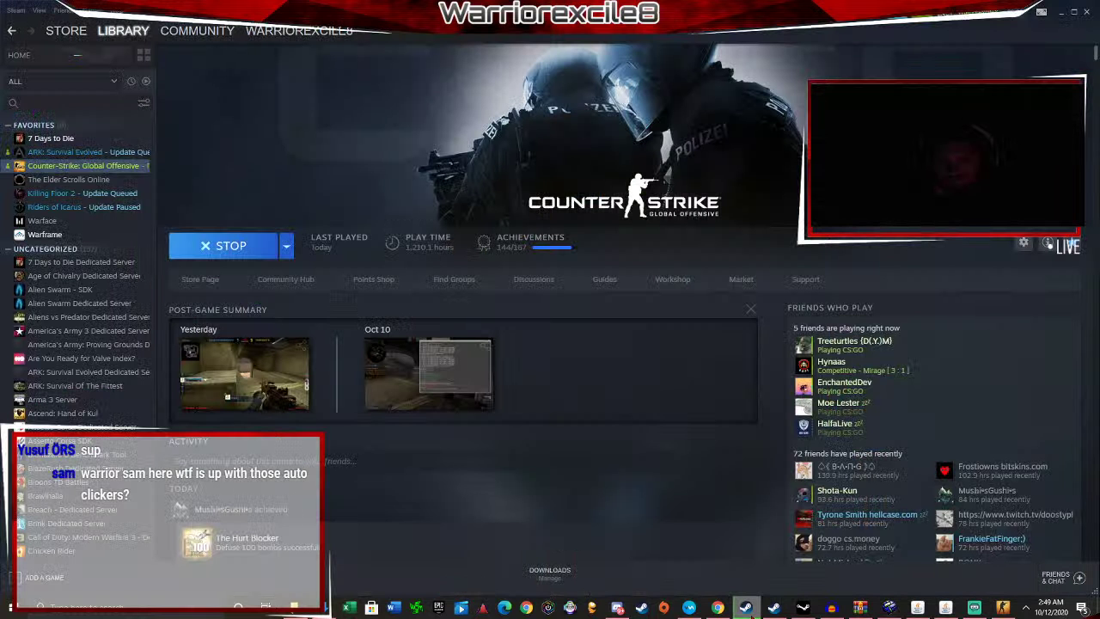
scroll(67, 178, "down", 5)
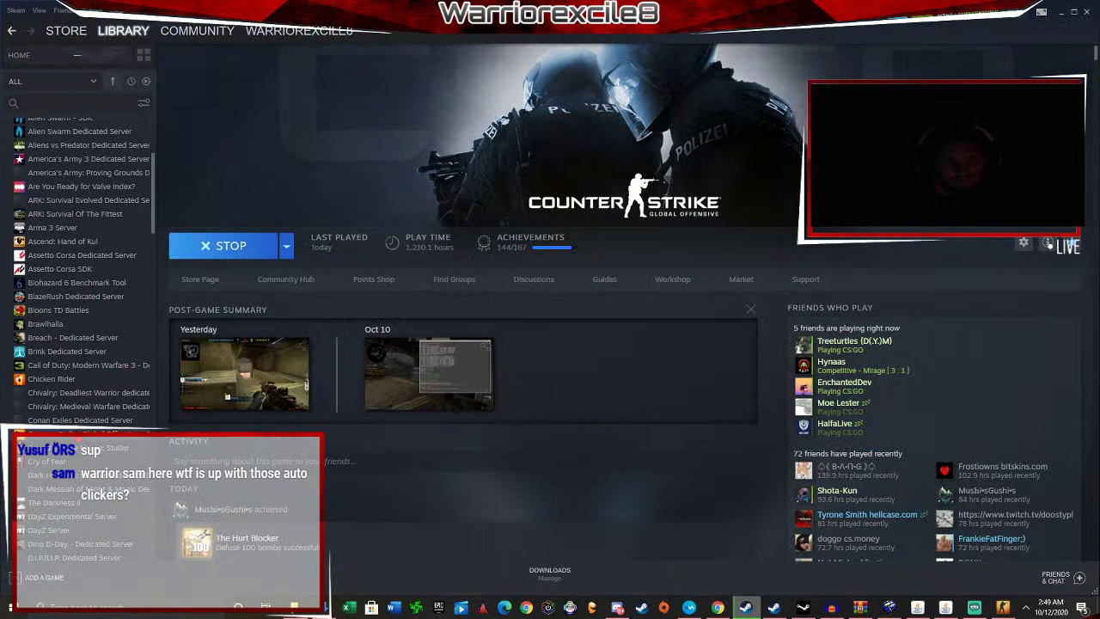
left_click(84, 438)
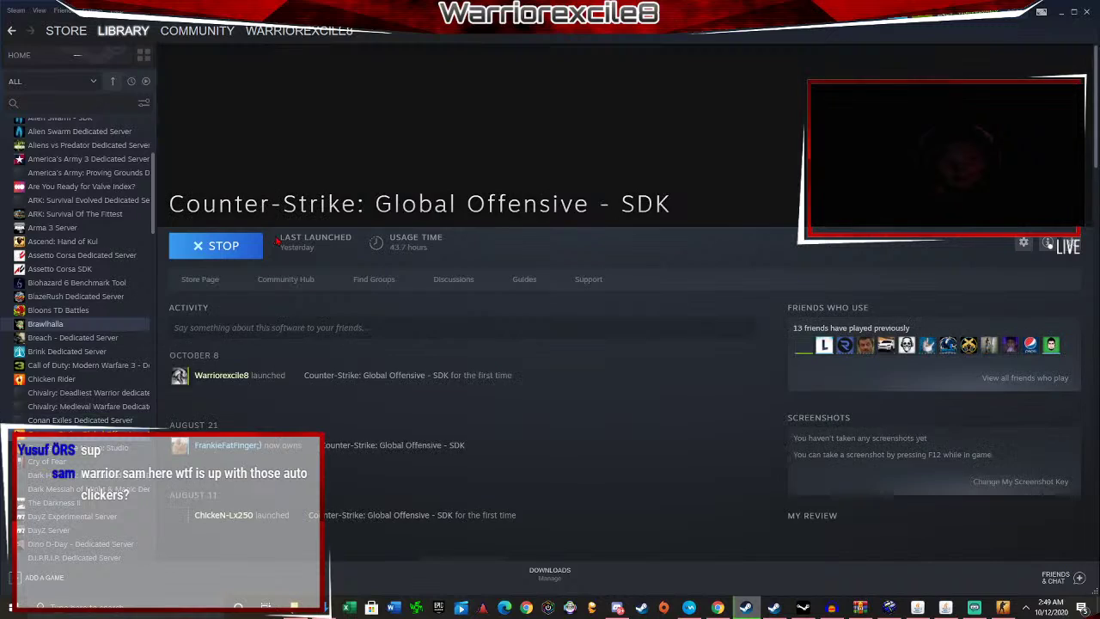
scroll(861, 273, "down", 2)
scroll(860, 273, "up", 2)
key("alt+Tab")
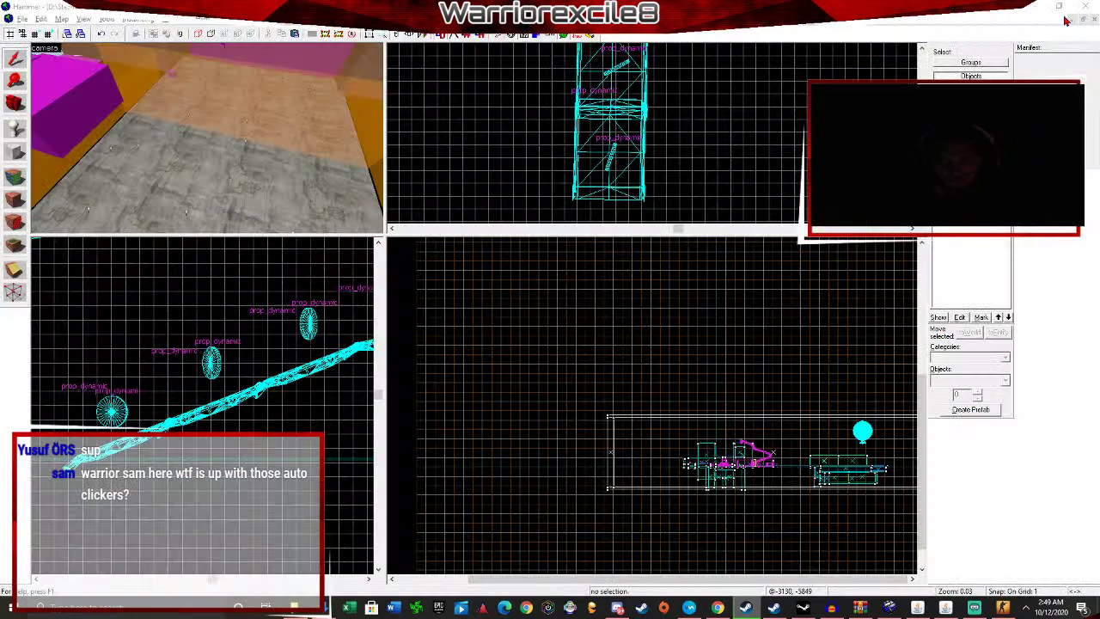
Create a new empty map and switch to the Block tool, zooming out the Top view.
left_click(21, 18)
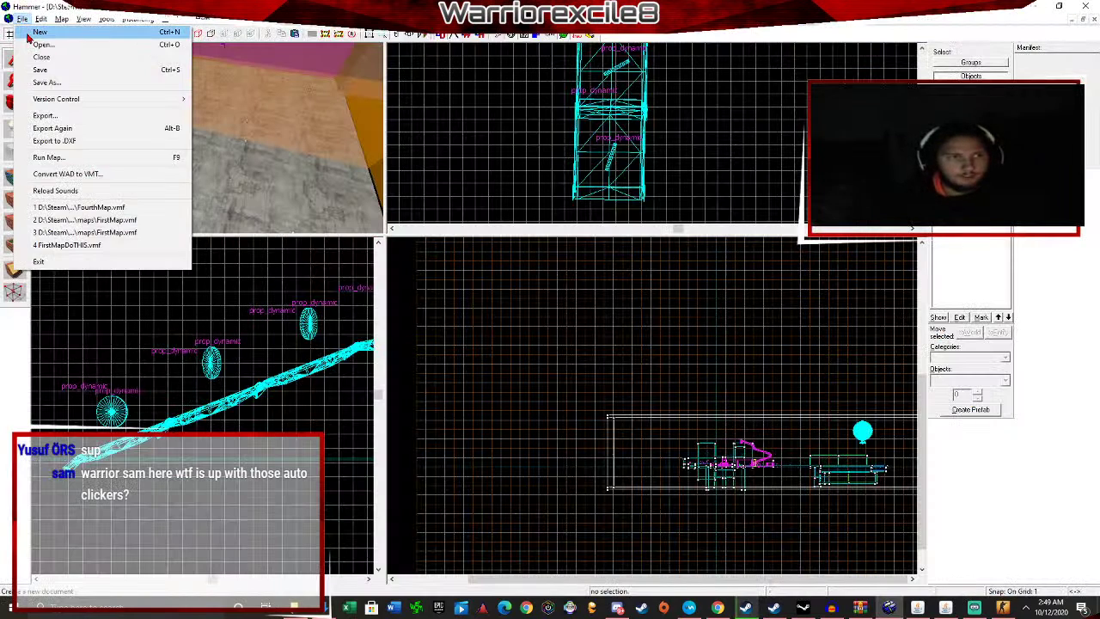
left_click(39, 31)
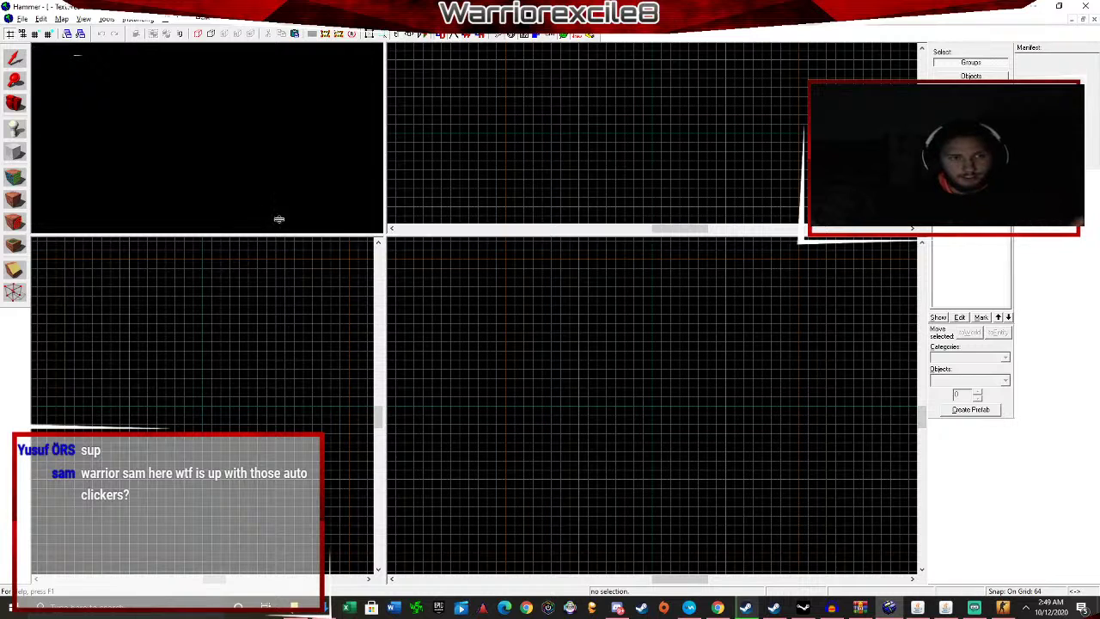
left_click(18, 20)
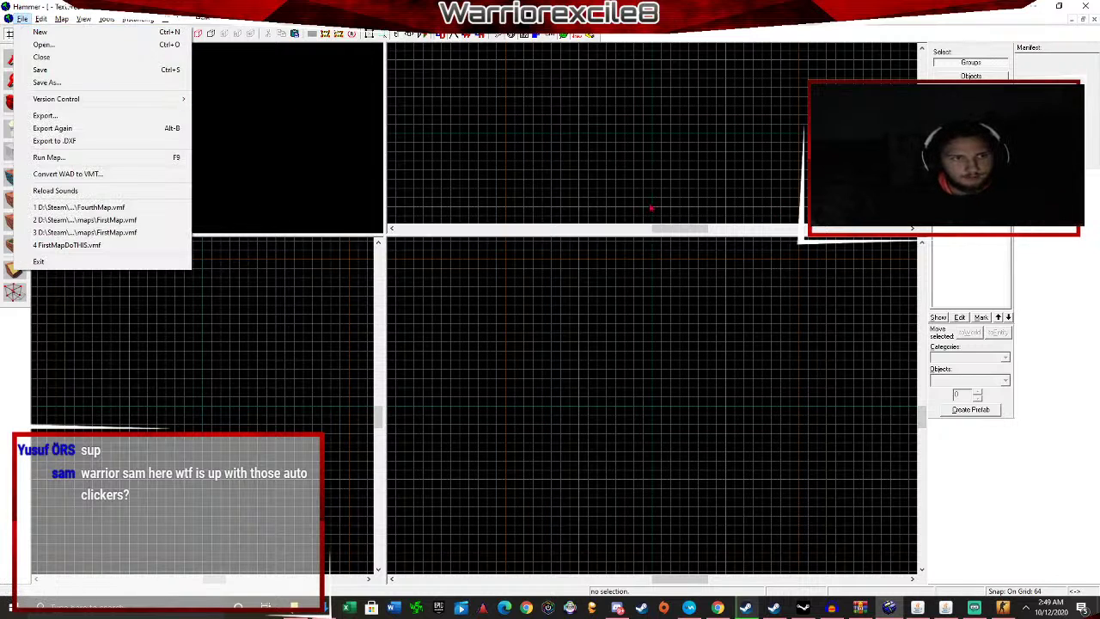
left_click(18, 19)
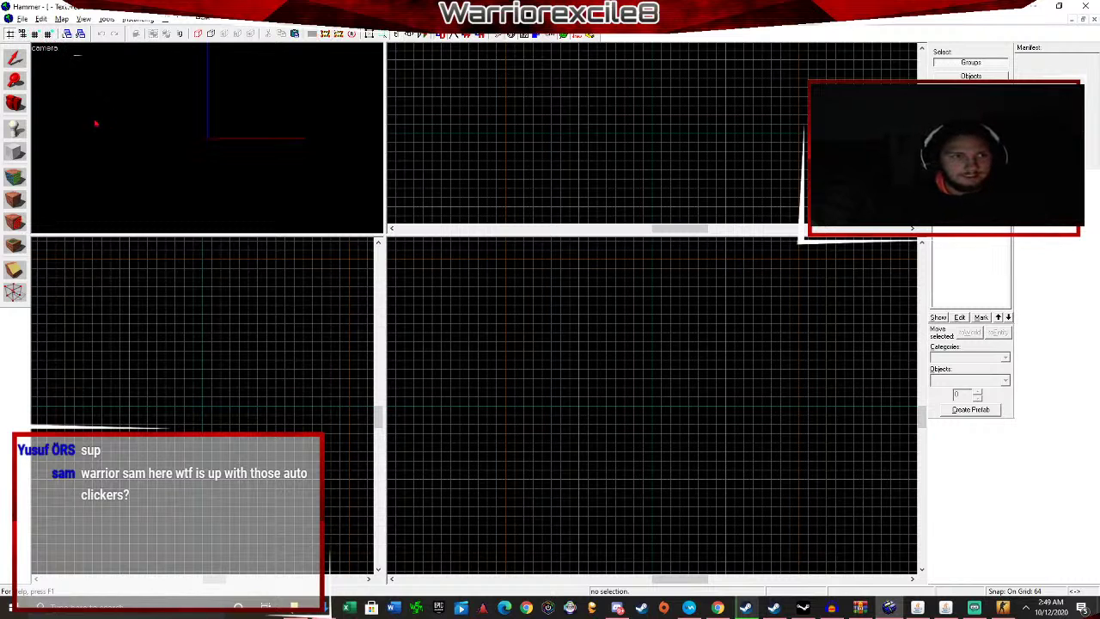
left_click(17, 152)
scroll(678, 157, "down", 2)
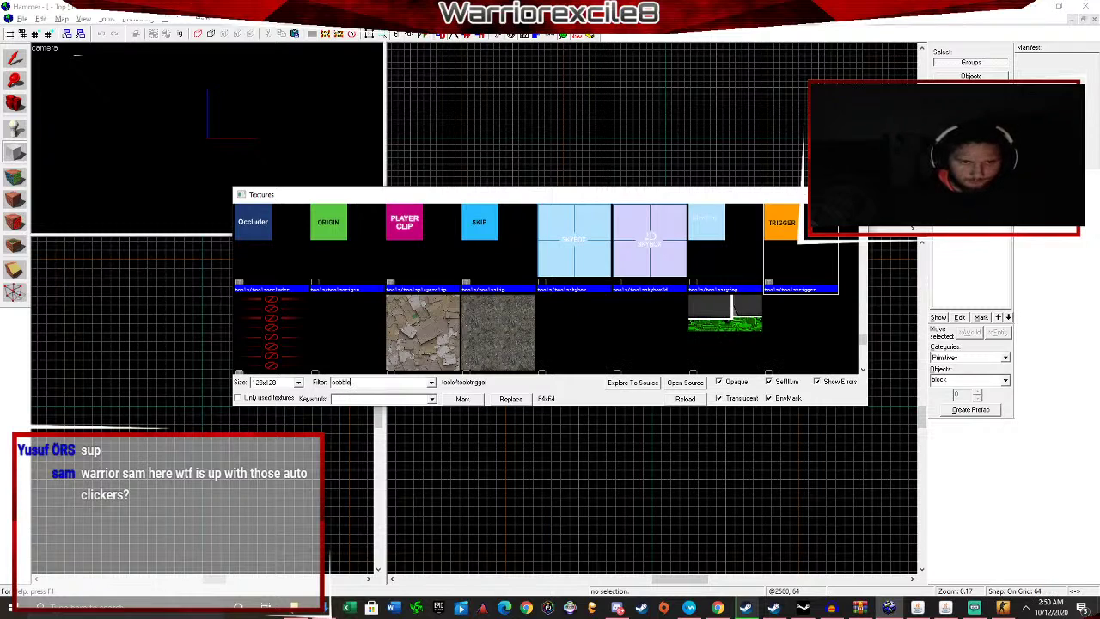
Make the first cobblestone texture the current texture from the texture browser.
scroll(684, 335, "down", 3)
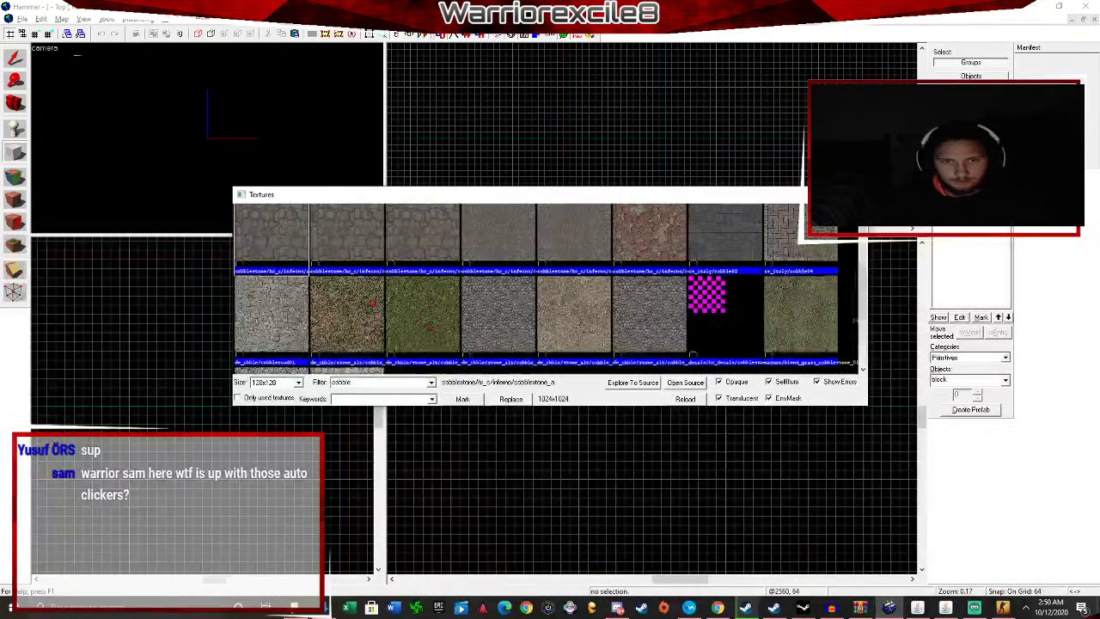
scroll(267, 261, "up", 1)
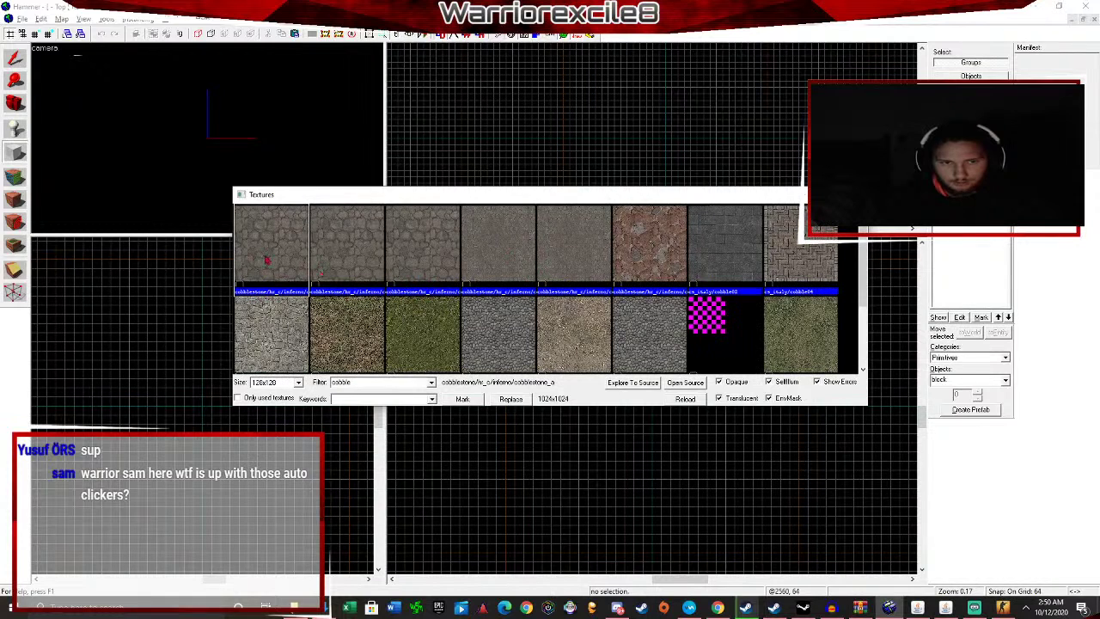
double_click(688, 253)
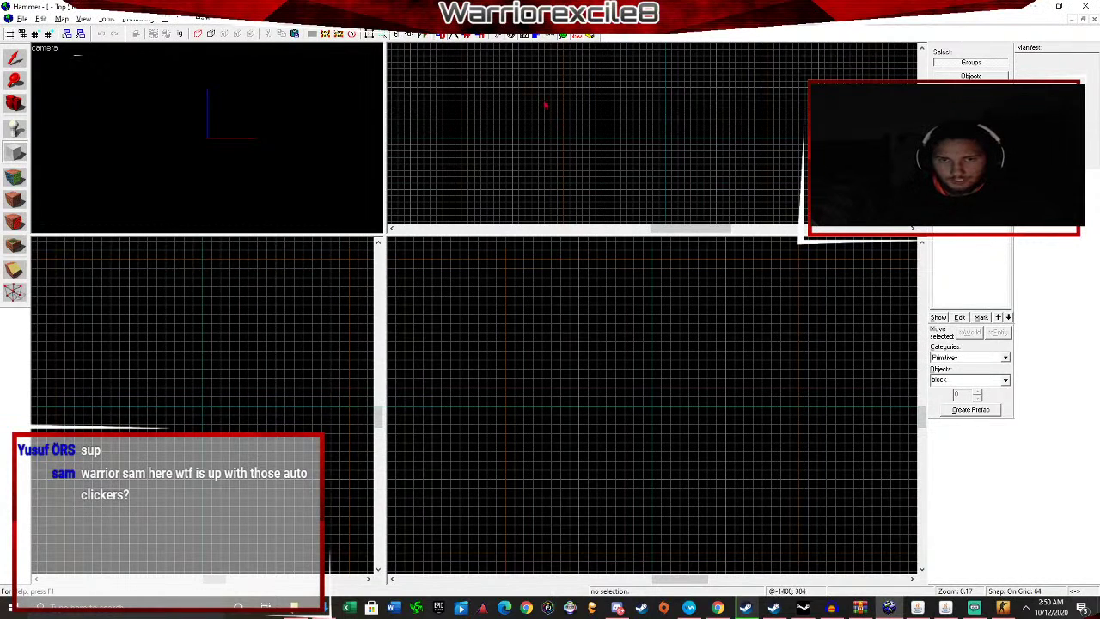
scroll(477, 148, "down", 5)
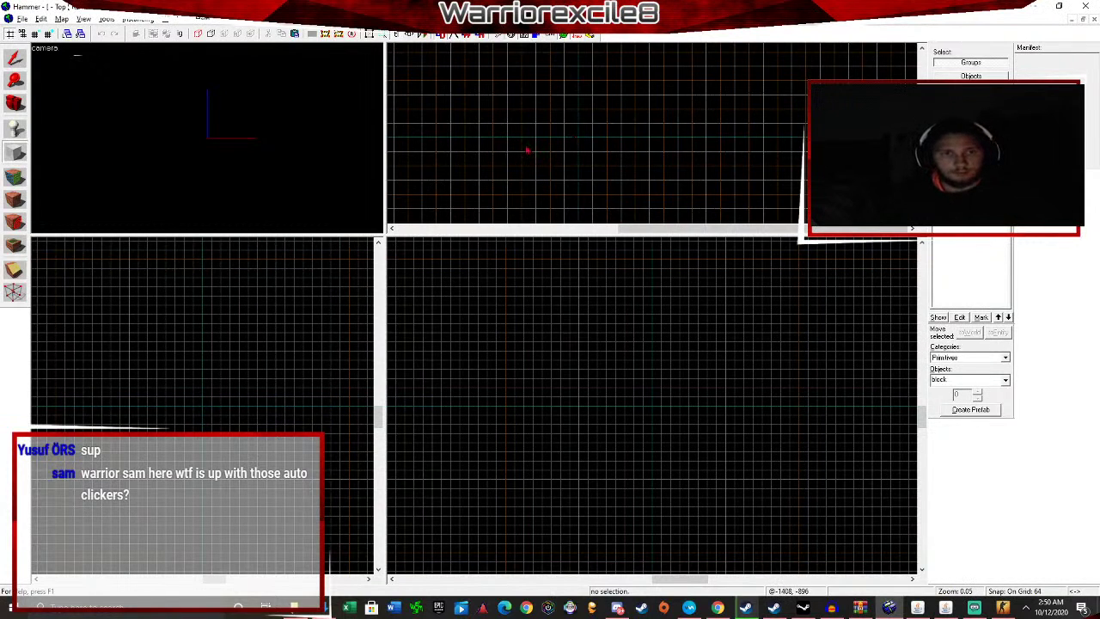
left_click(991, 186)
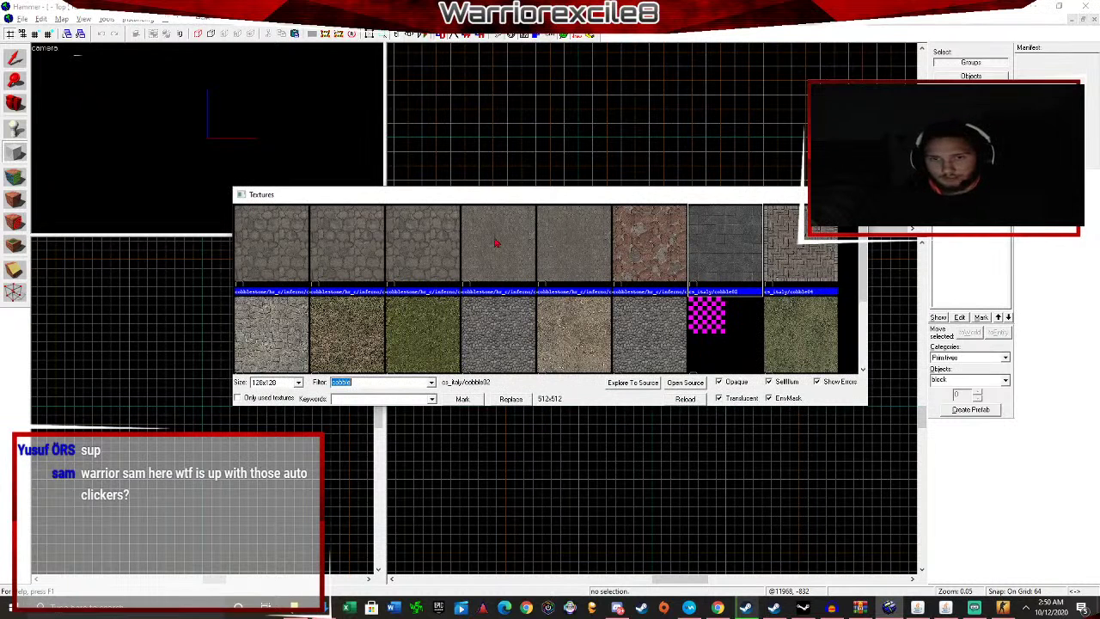
left_click(855, 195)
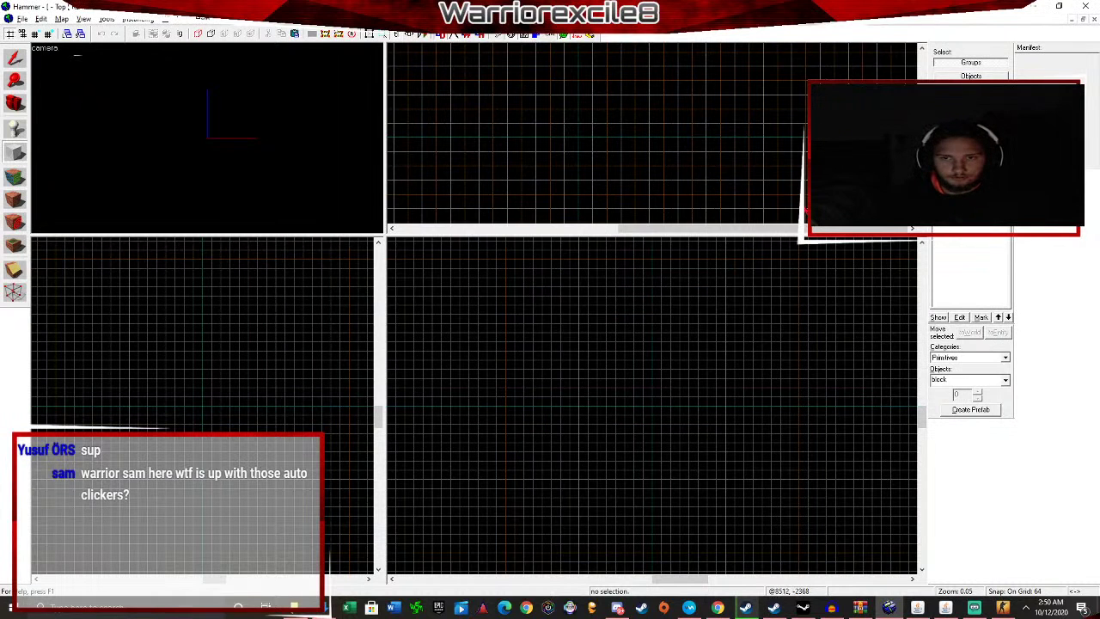
Draw a 10176 by 6976 block in the Top view, raise it to 1920 units, and create it.
scroll(672, 140, "down", 2)
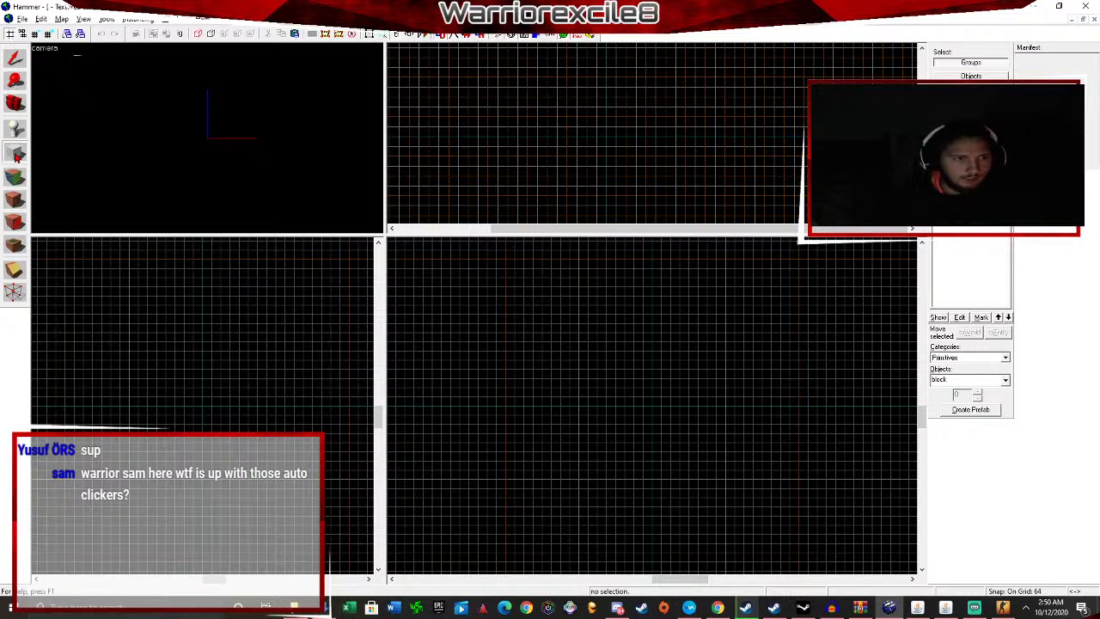
scroll(629, 134, "up", 2)
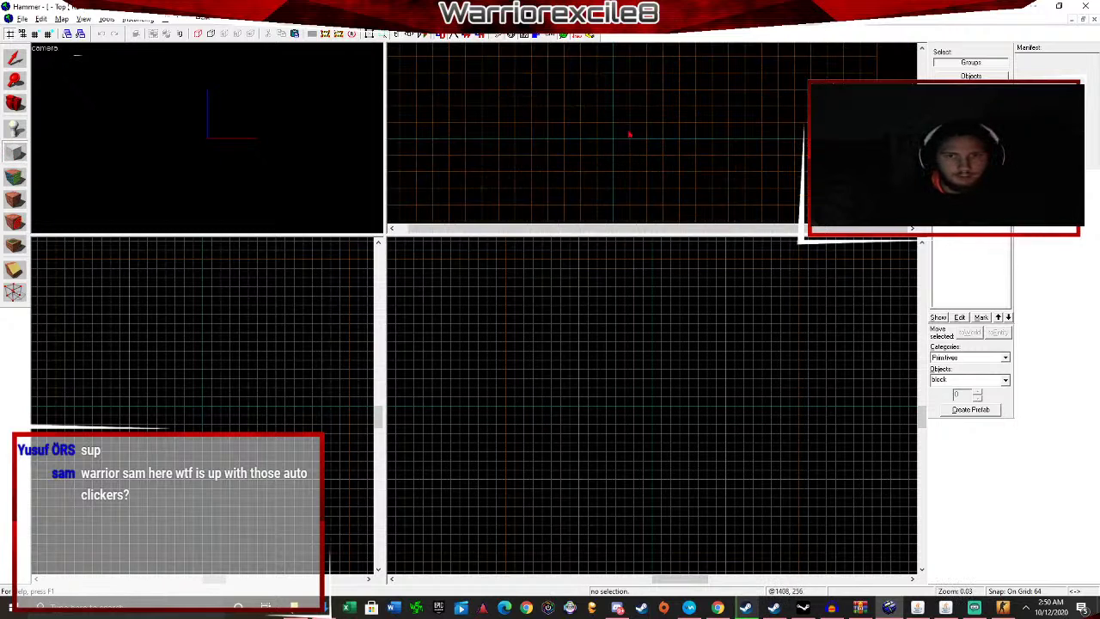
left_click_drag(565, 80, 730, 188)
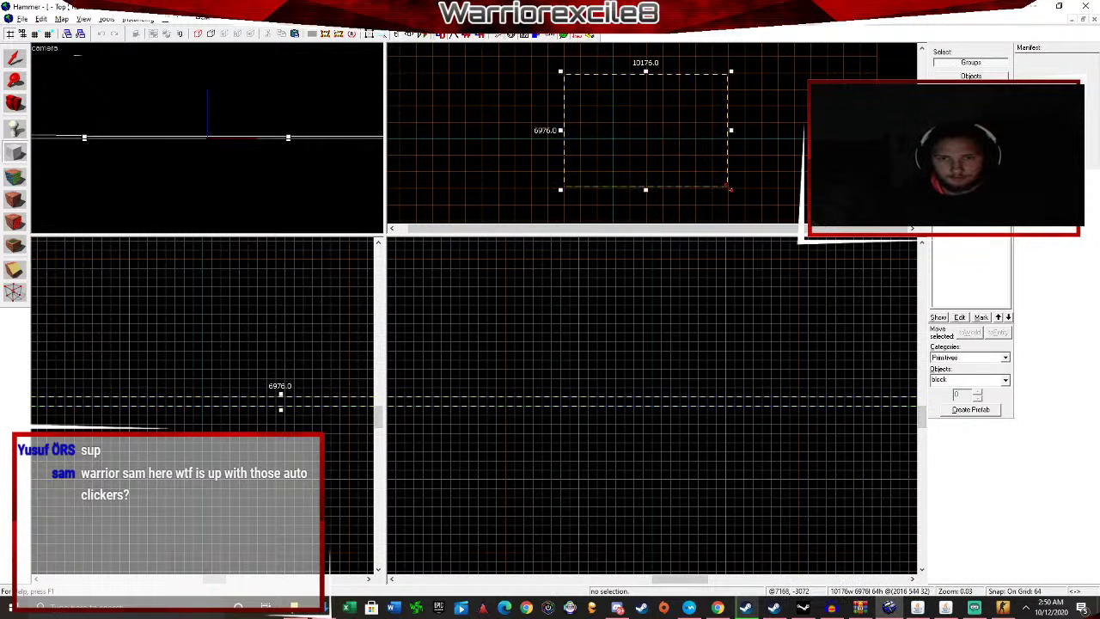
scroll(316, 413, "down", 6)
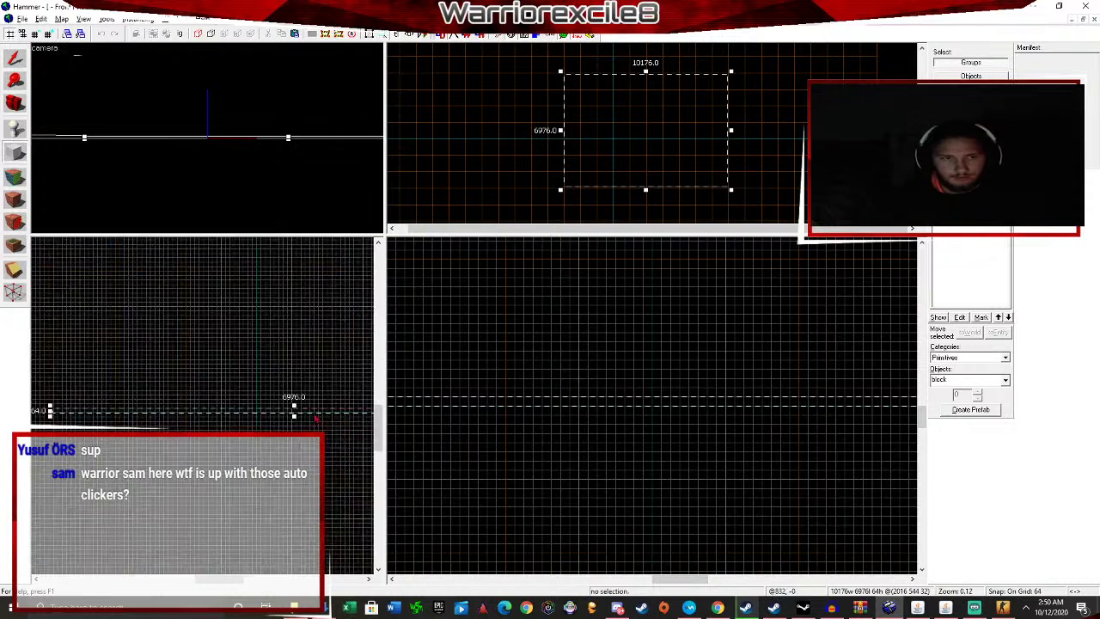
scroll(348, 411, "down", 3)
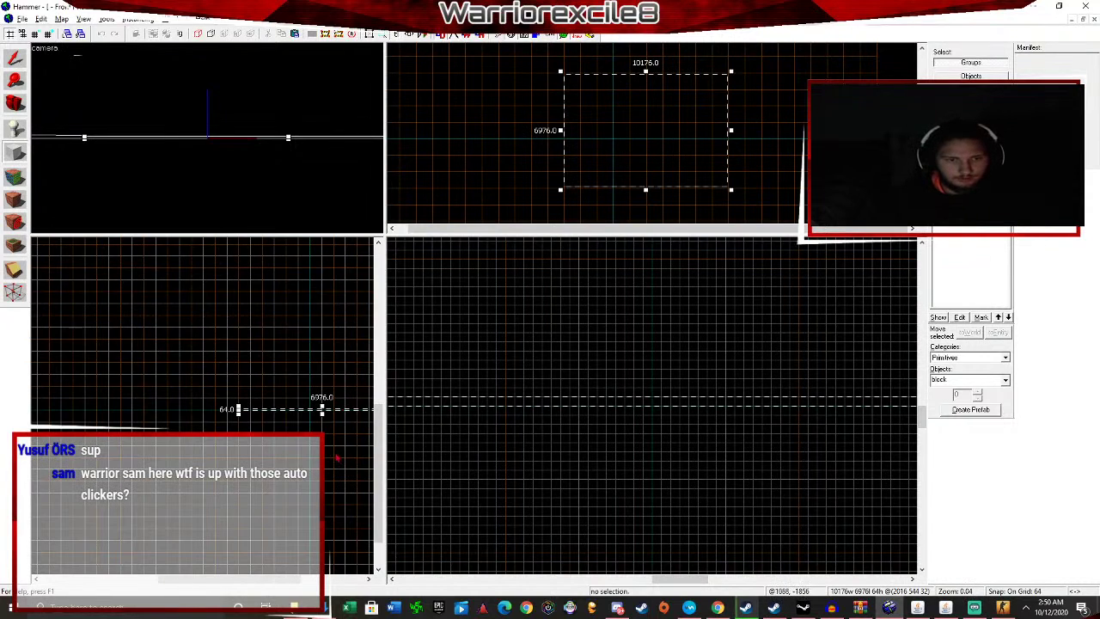
scroll(327, 425, "up", 5)
left_click_drag(330, 420, 337, 315)
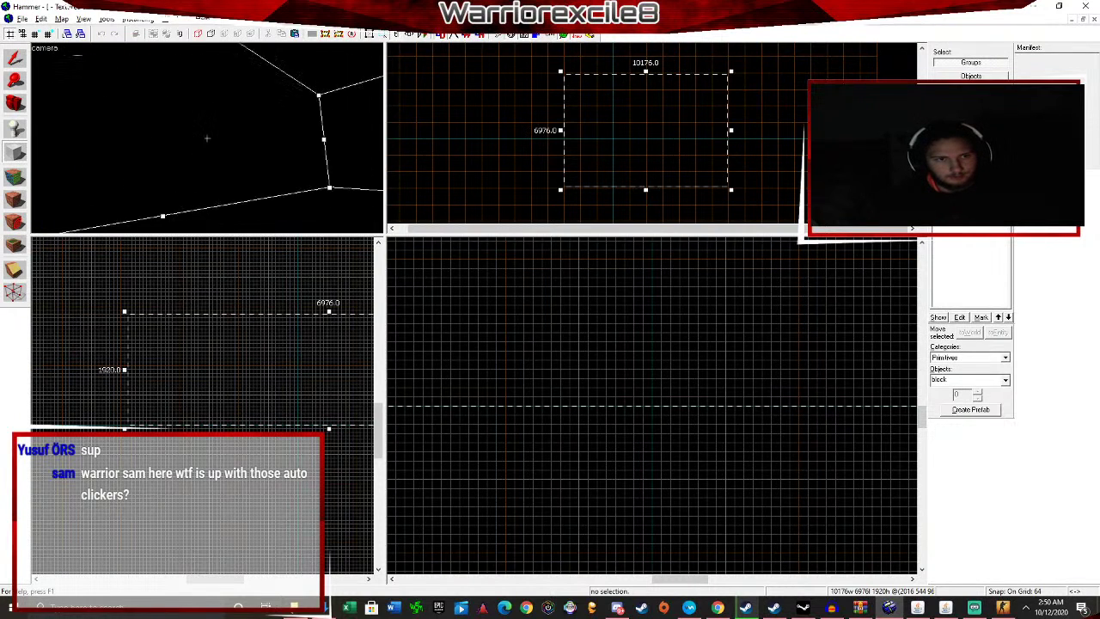
key("Return")
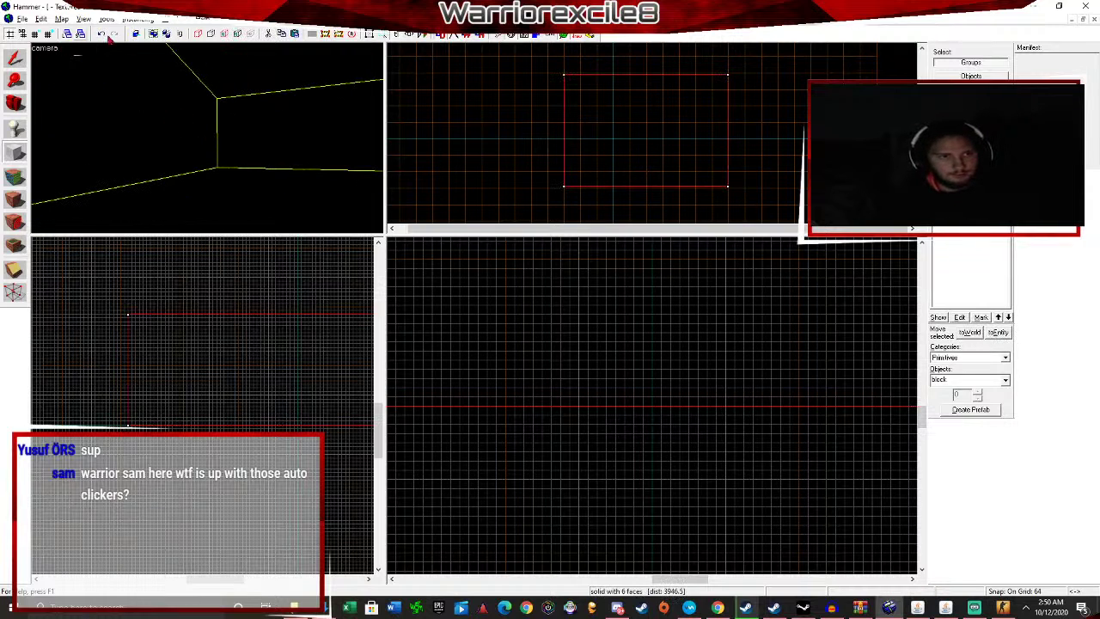
Select the block and apply Make Hollow with a 32-unit wall thickness.
key("shift+s")
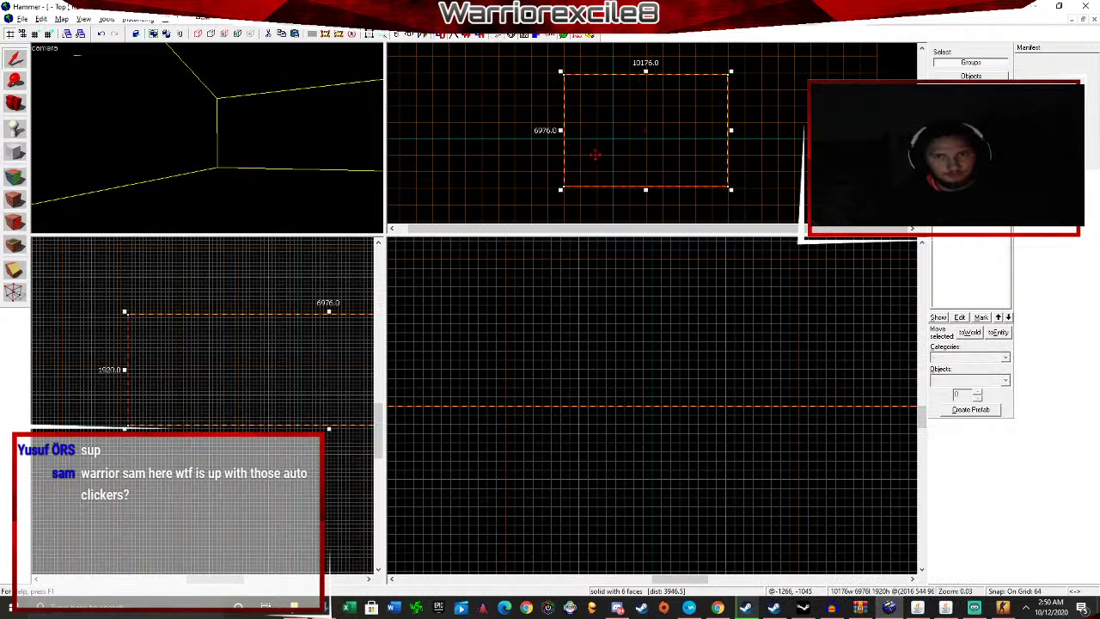
left_click(677, 130)
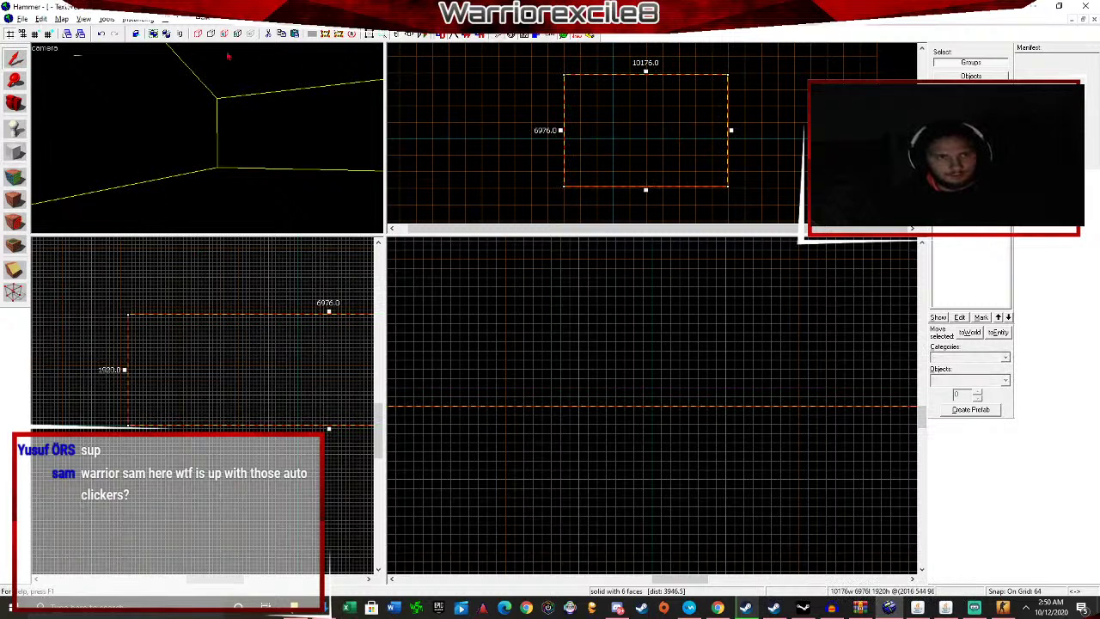
left_click(108, 19)
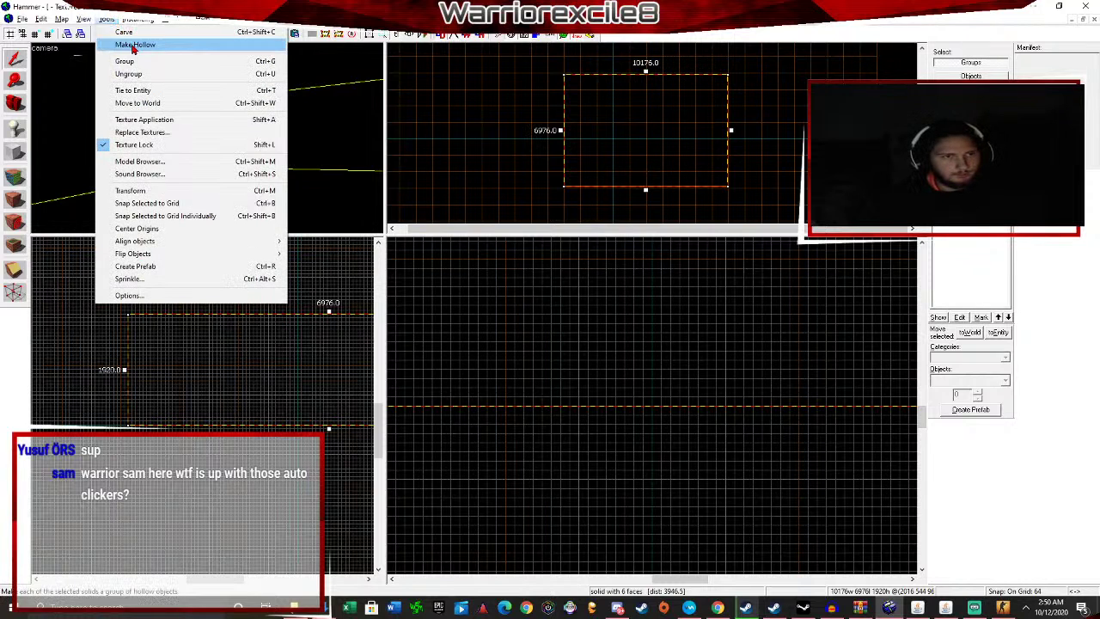
left_click(133, 45)
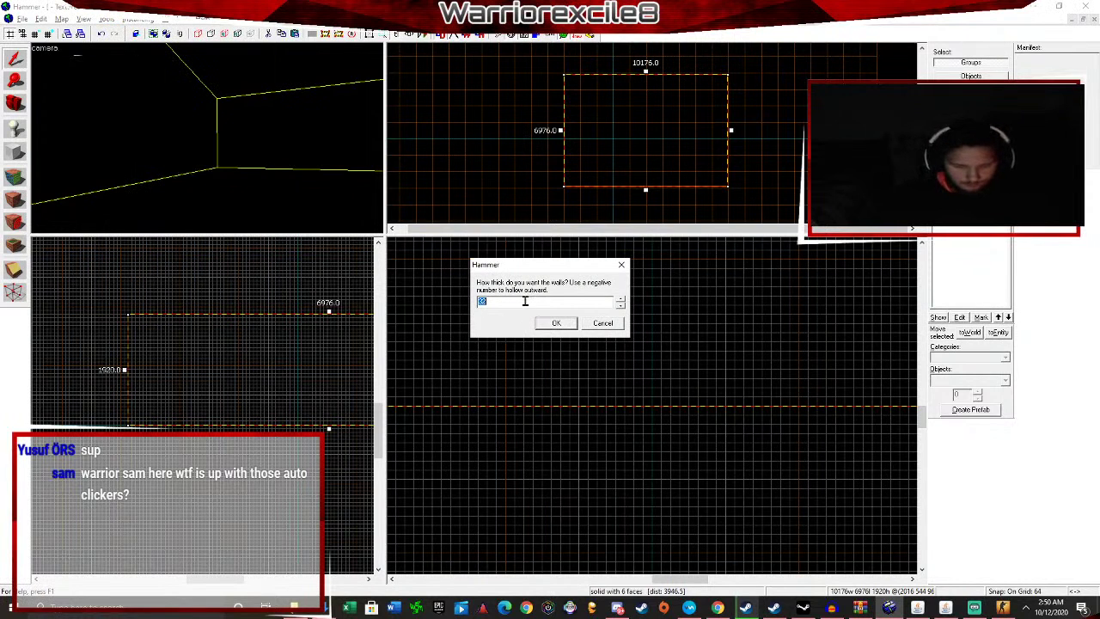
type("32")
key("Return")
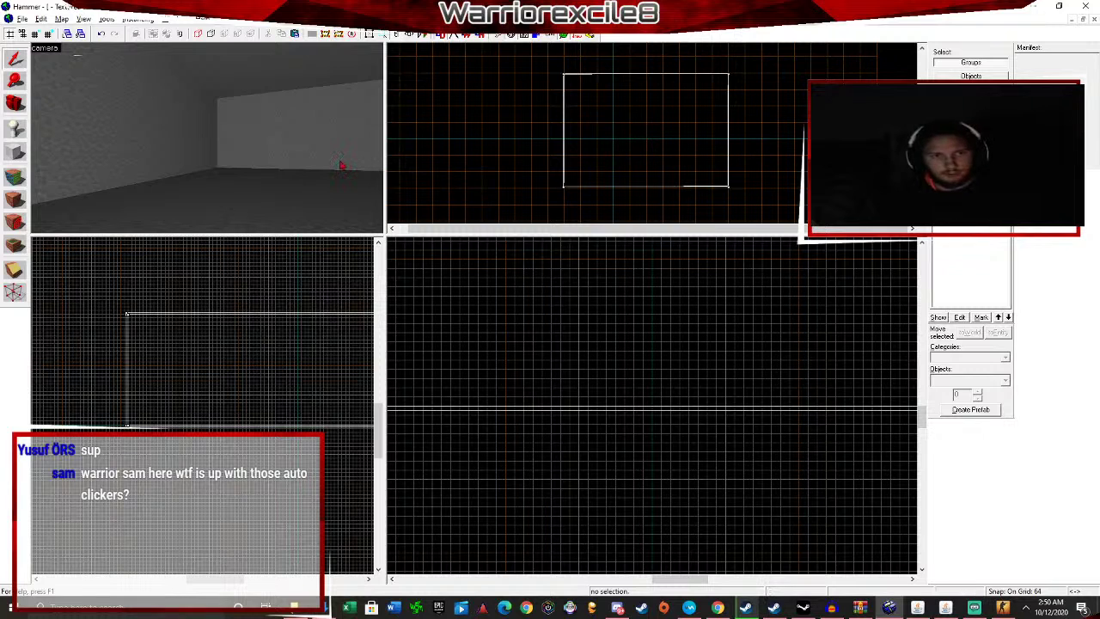
Look around the hollow room in the 3D view, selecting and deselecting the room group.
key("z")
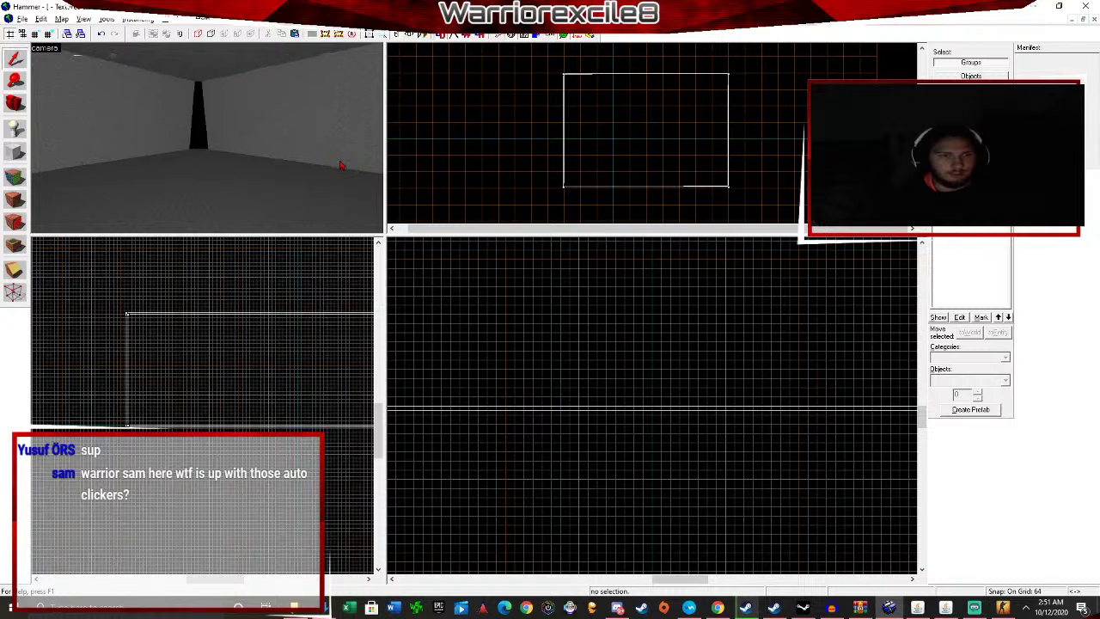
left_click(341, 166)
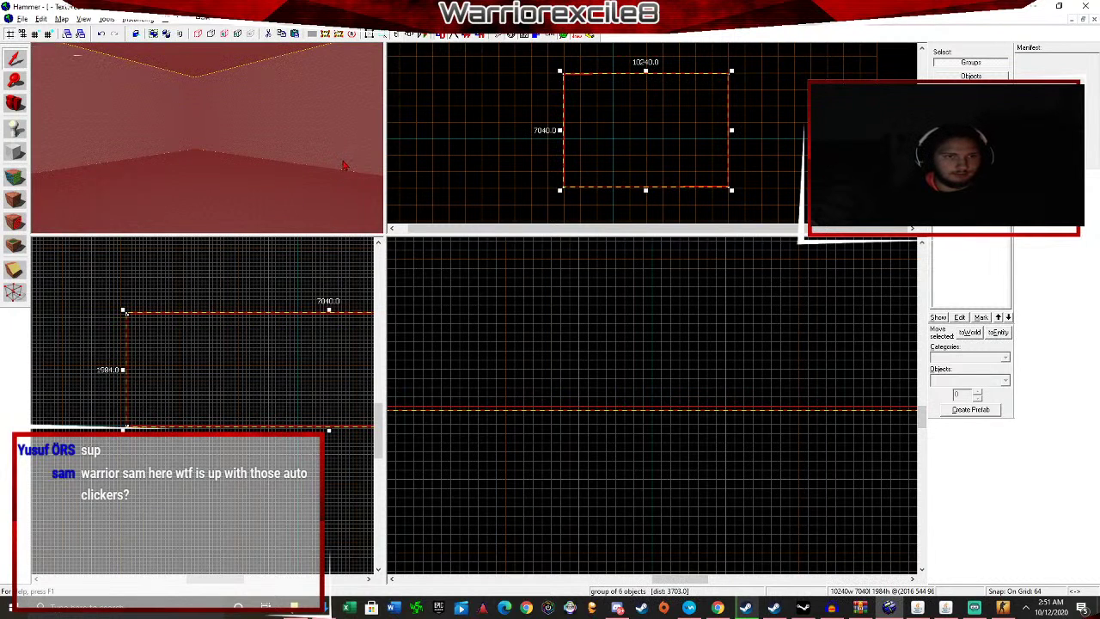
left_click(508, 167)
left_click(303, 153)
left_click(467, 136)
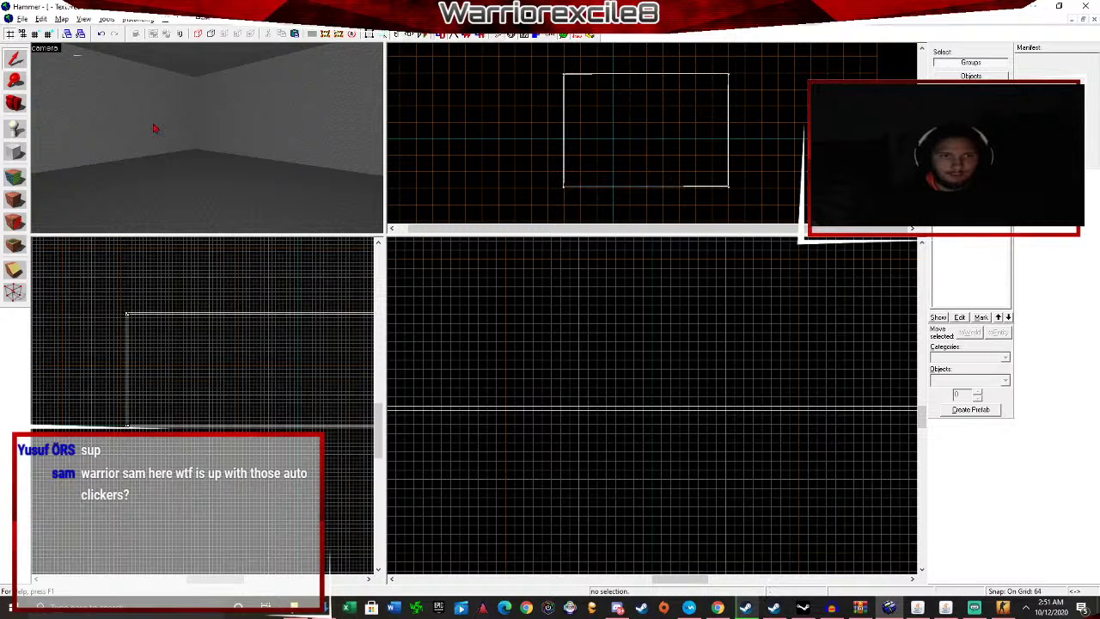
key("z")
key("z")
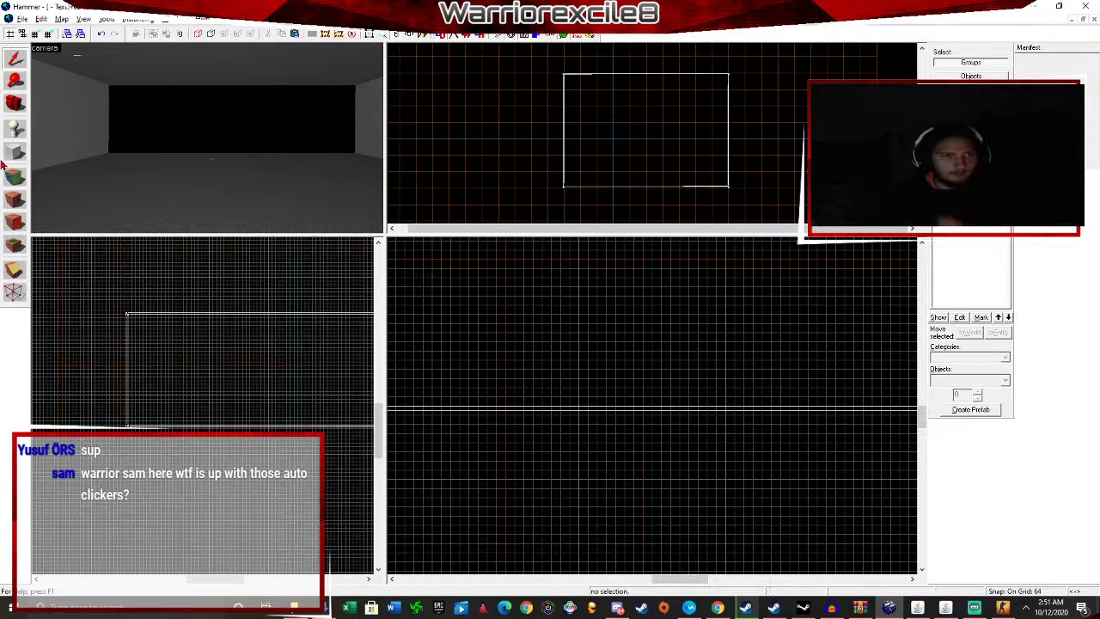
key("shift+b")
scroll(675, 146, "up", 2)
Draw a 5888 by 4416 block inside the room, set its height to 1024, and create it.
scroll(545, 91, "down", 2)
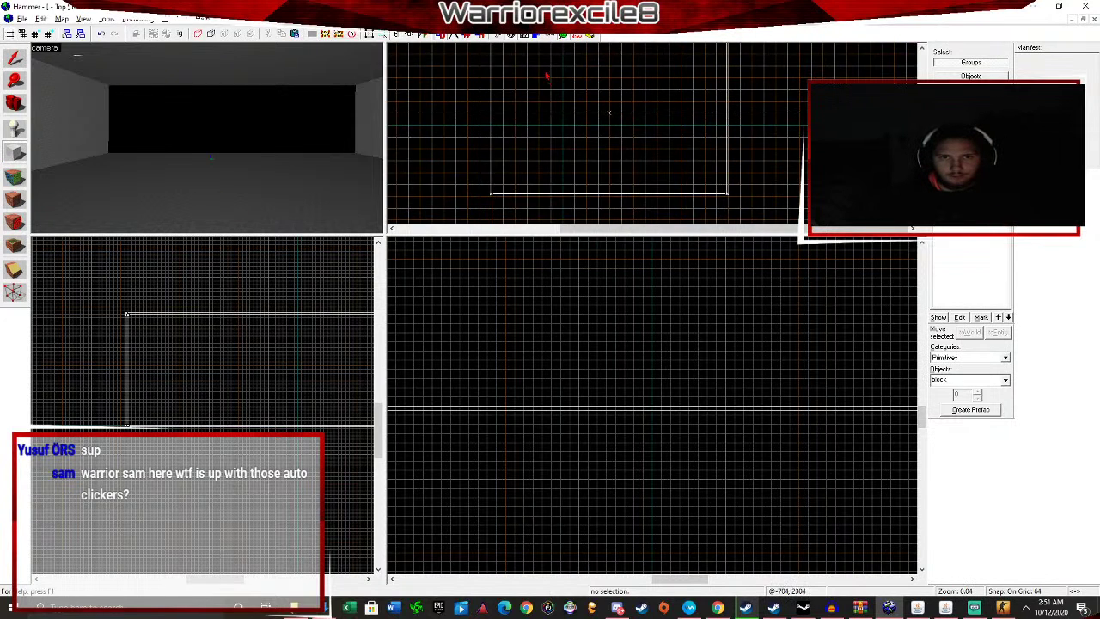
mouse_move(538, 58)
left_mouse_down()
mouse_move(651, 113)
mouse_move(640, 134)
left_mouse_up()
scroll(544, 302, "down", 1)
scroll(544, 302, "down", 2)
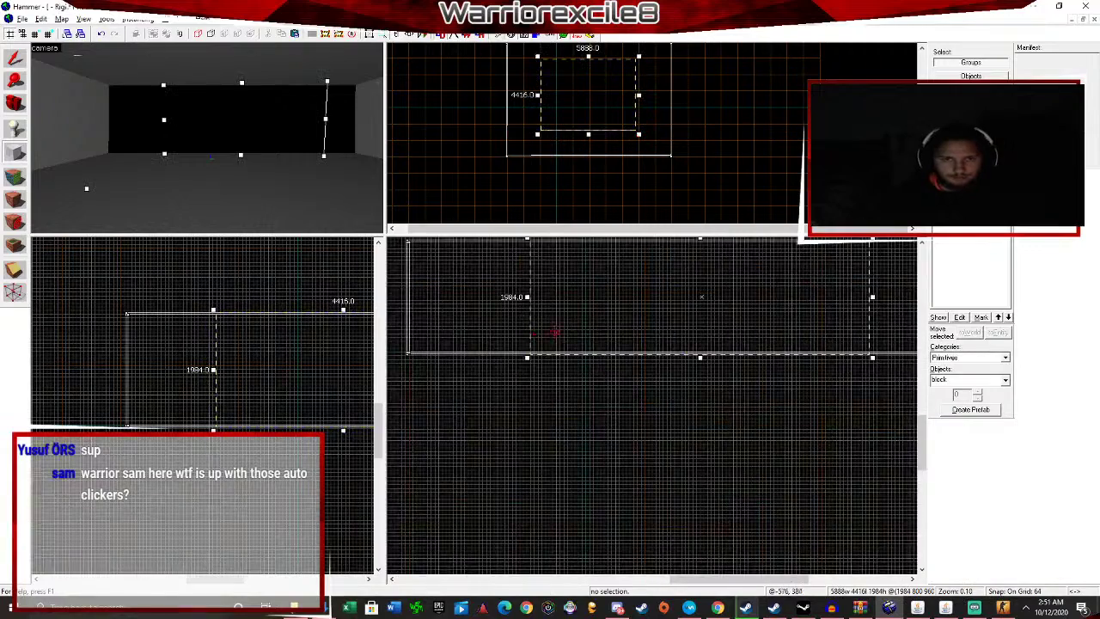
mouse_move(681, 349)
left_mouse_down()
mouse_move(685, 335)
mouse_move(686, 364)
left_mouse_up()
scroll(685, 336, "down", 2)
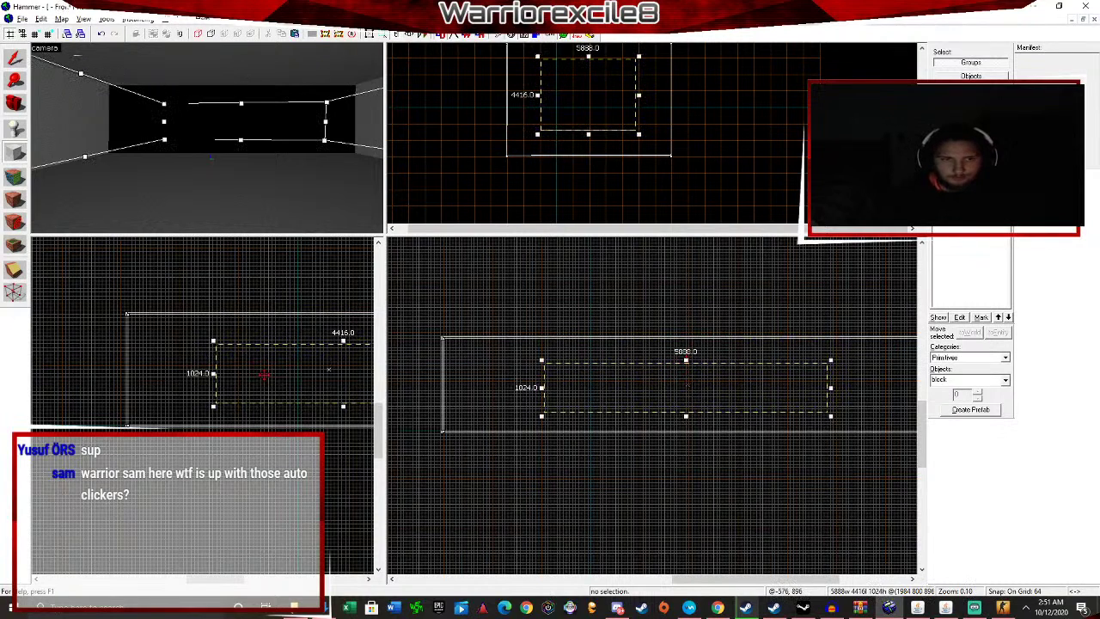
scroll(265, 373, "down", 4)
scroll(353, 418, "up", 2)
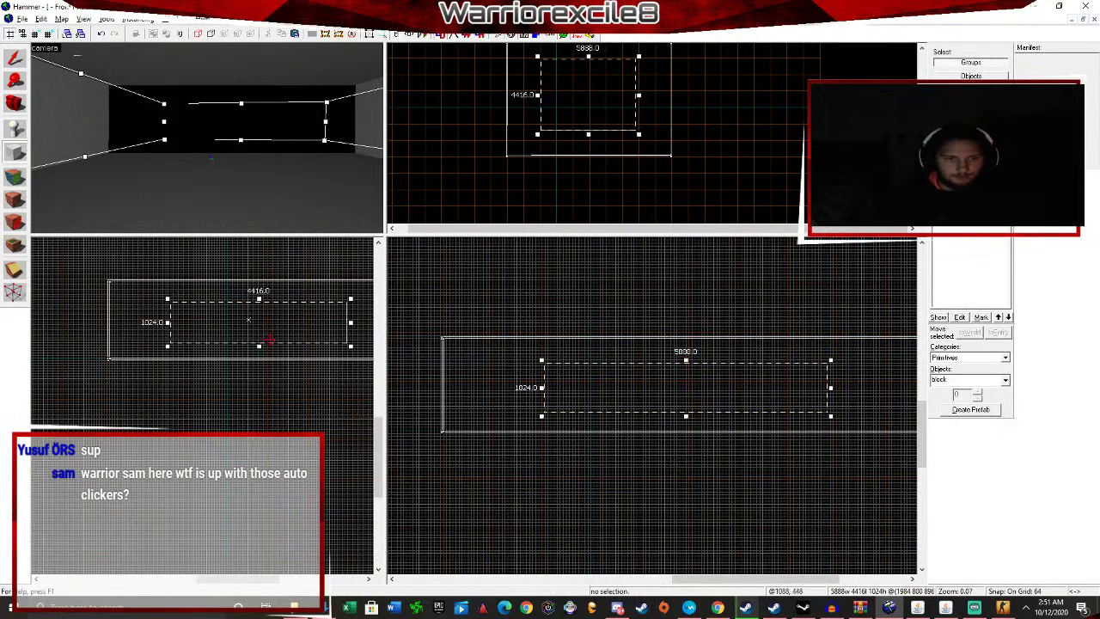
left_click_drag(259, 346, 259, 347)
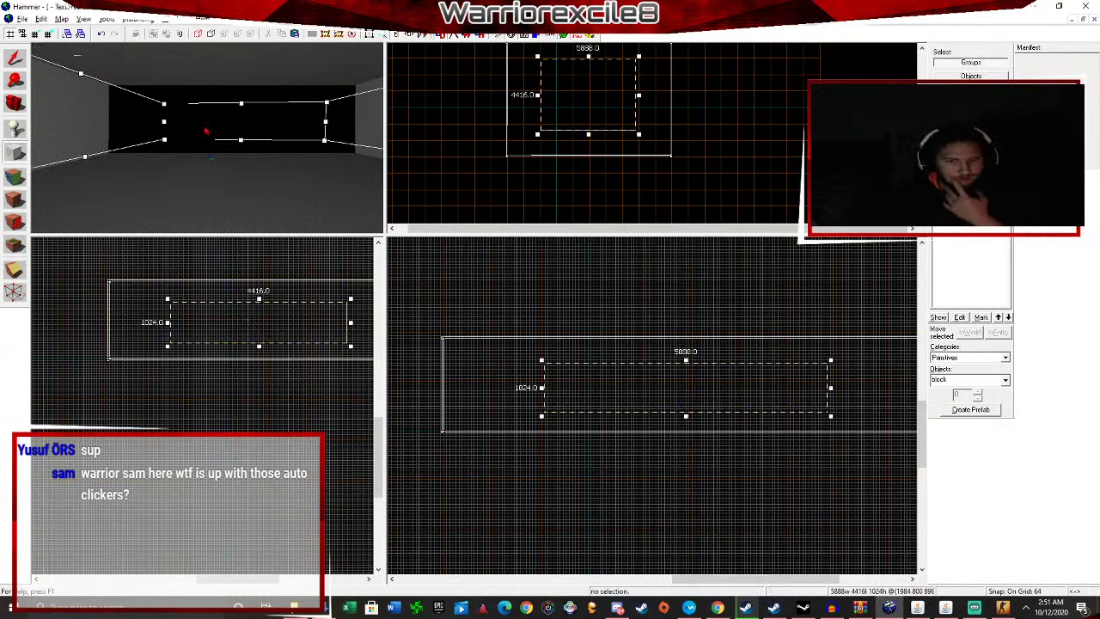
key("Return")
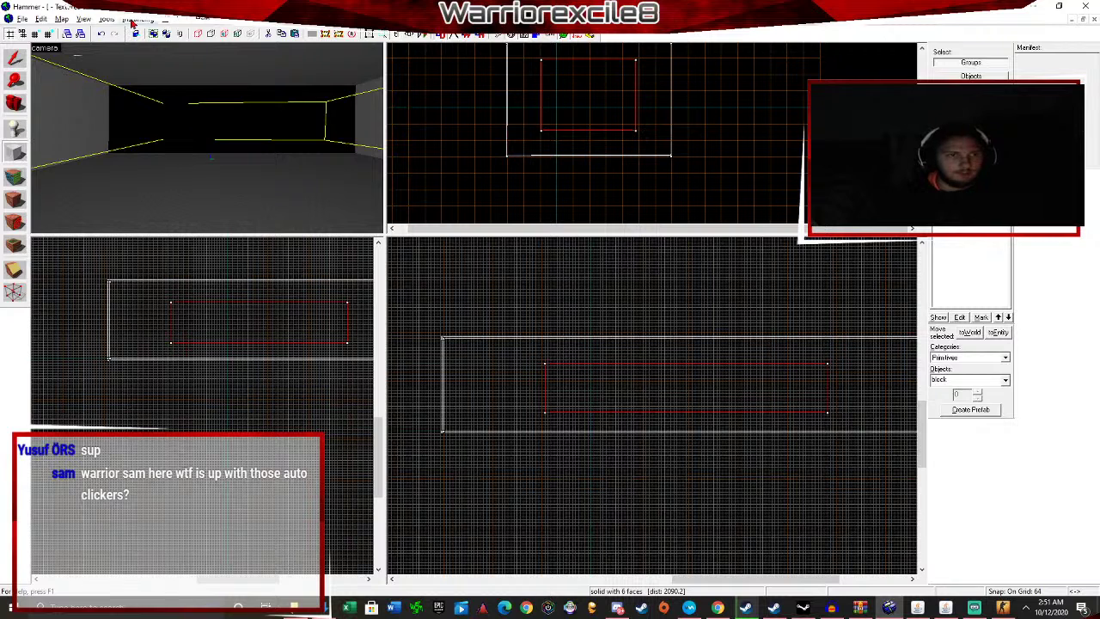
Hollow the inner block into a 6-brush group about 5952 by 4480 by 1088 units.
left_click(15, 60)
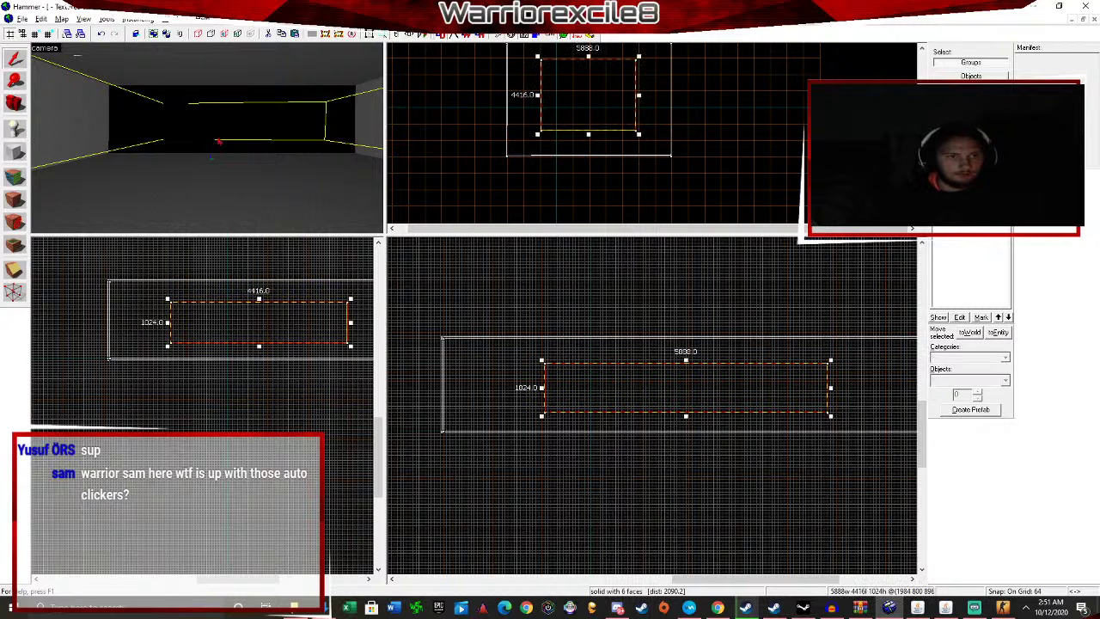
left_click(106, 19)
left_click(152, 41)
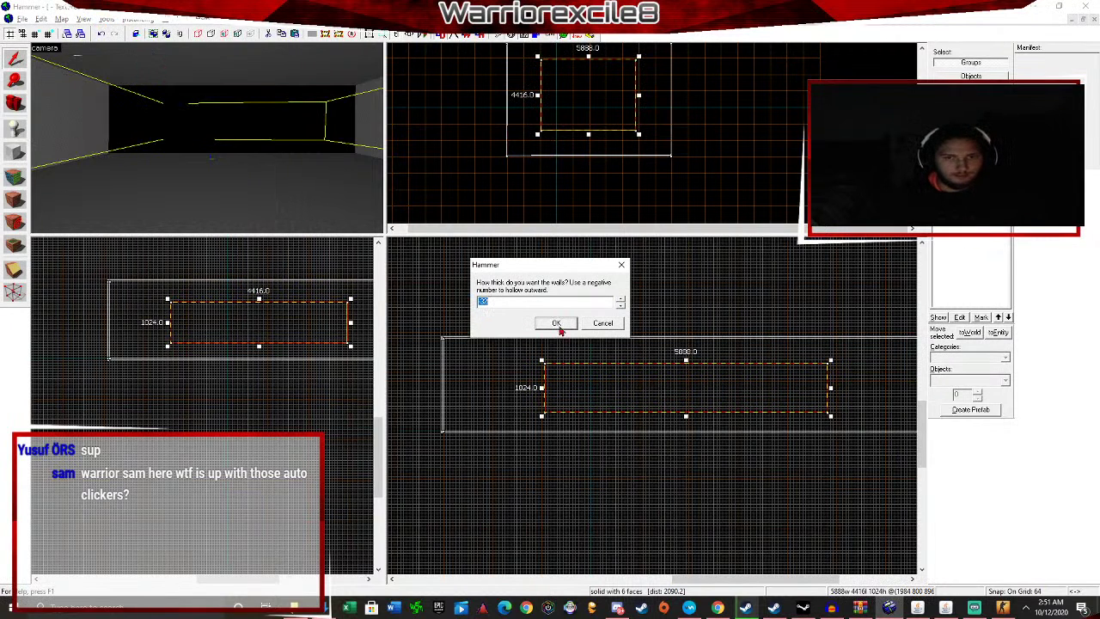
left_click(556, 324)
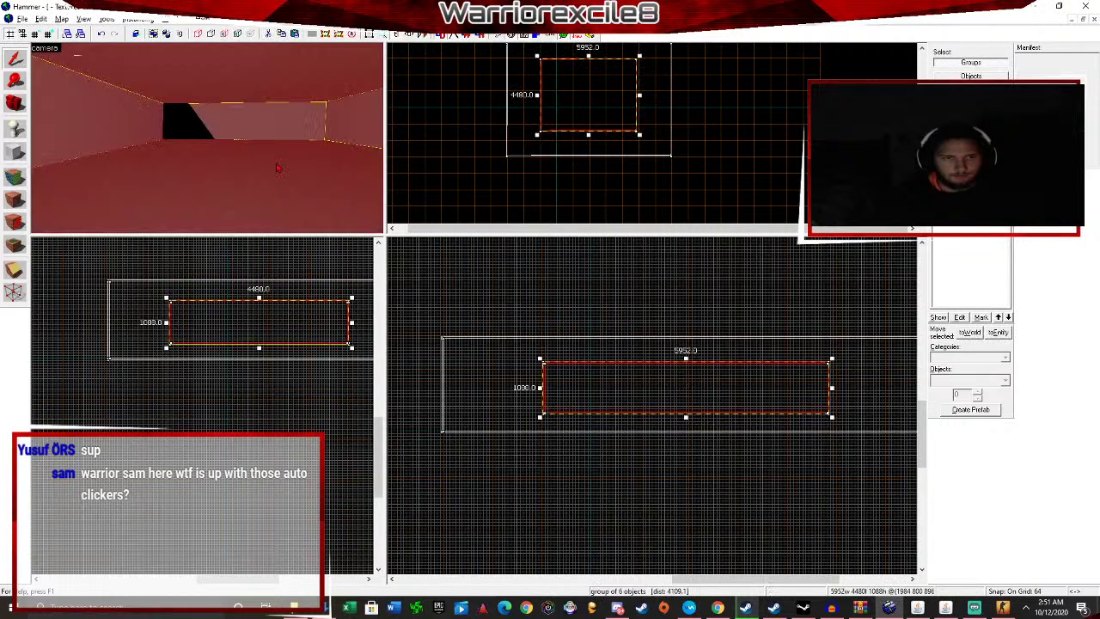
left_click(527, 147)
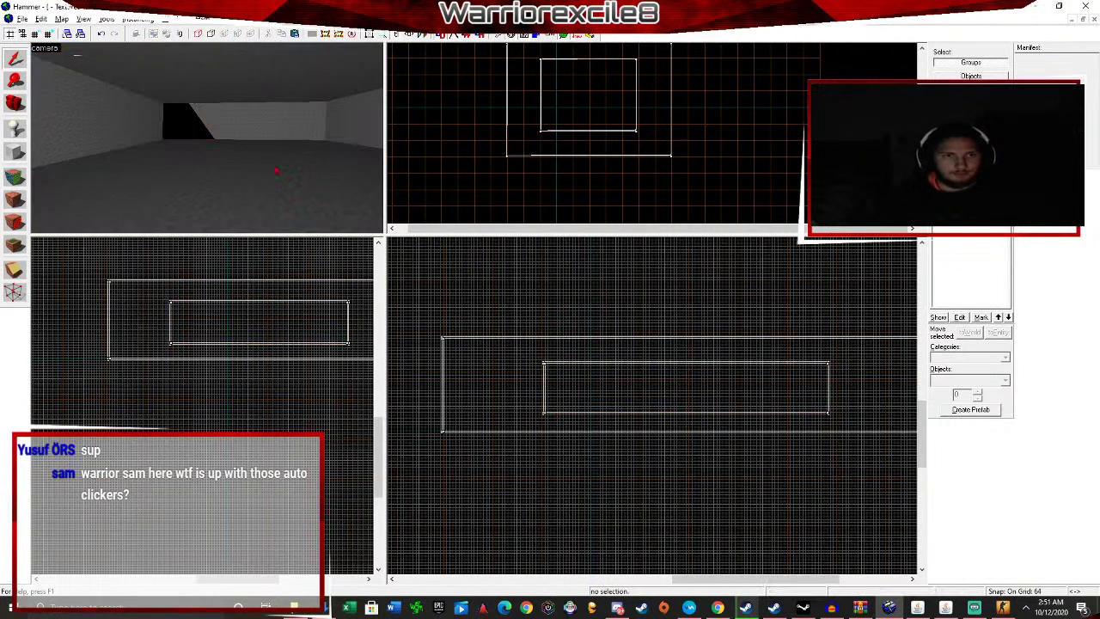
Select the inner room group from the 3D view and ungroup it, then clear the selection.
key("z")
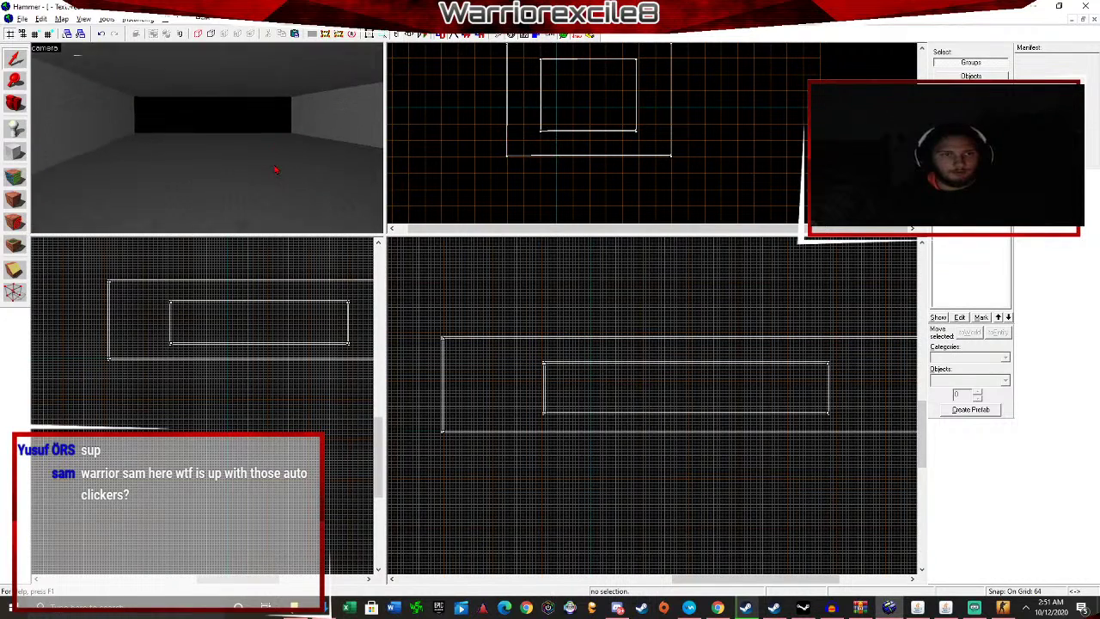
left_click(102, 104)
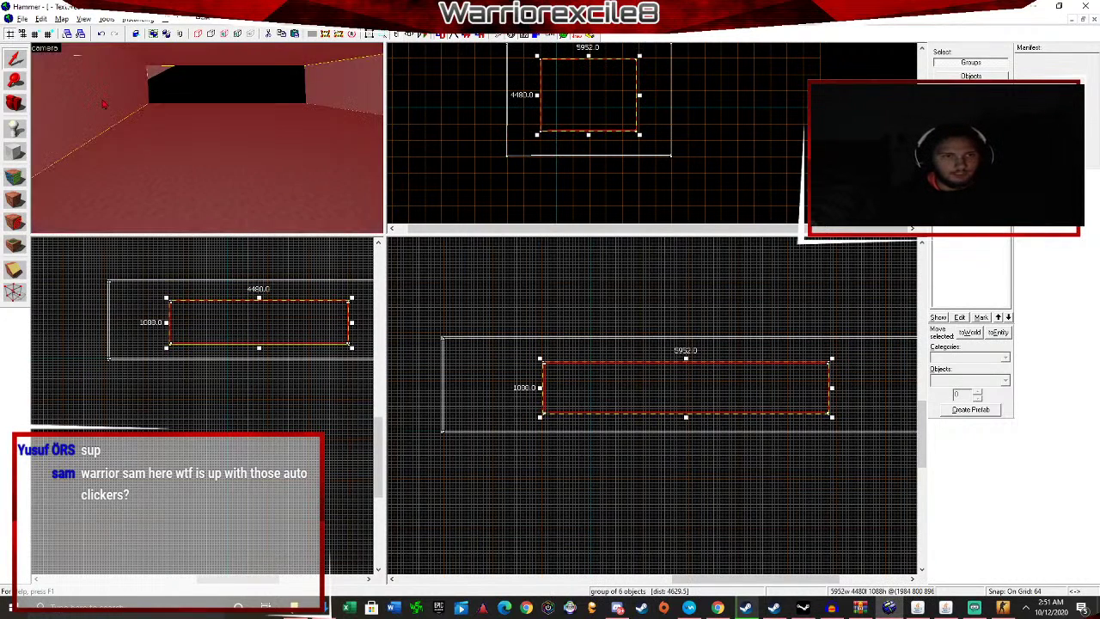
key("d")
key("w")
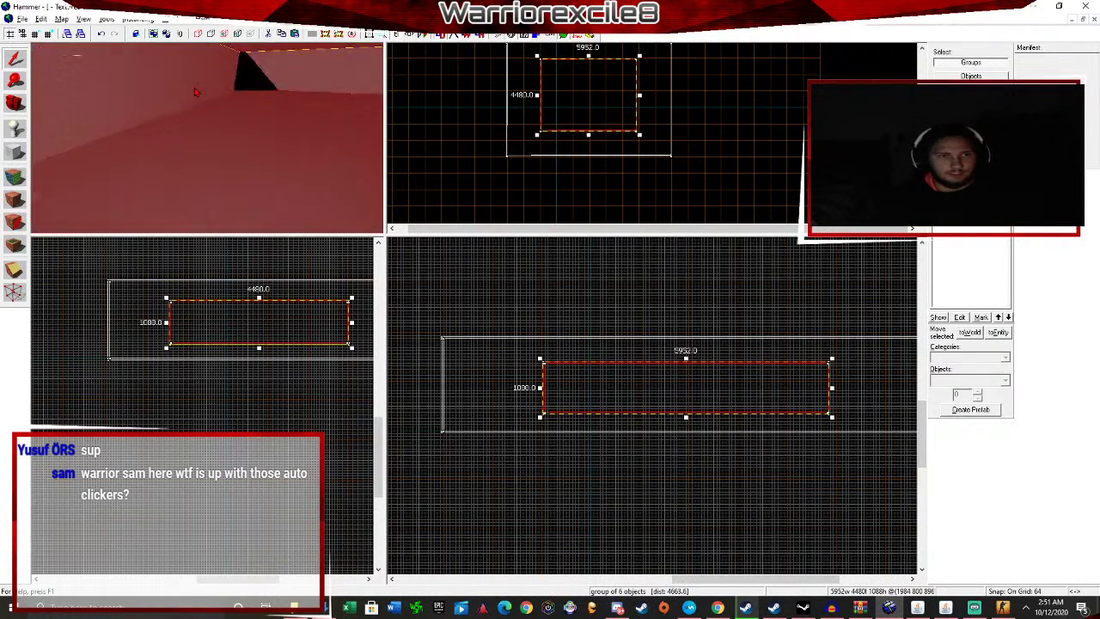
key("w")
key("z")
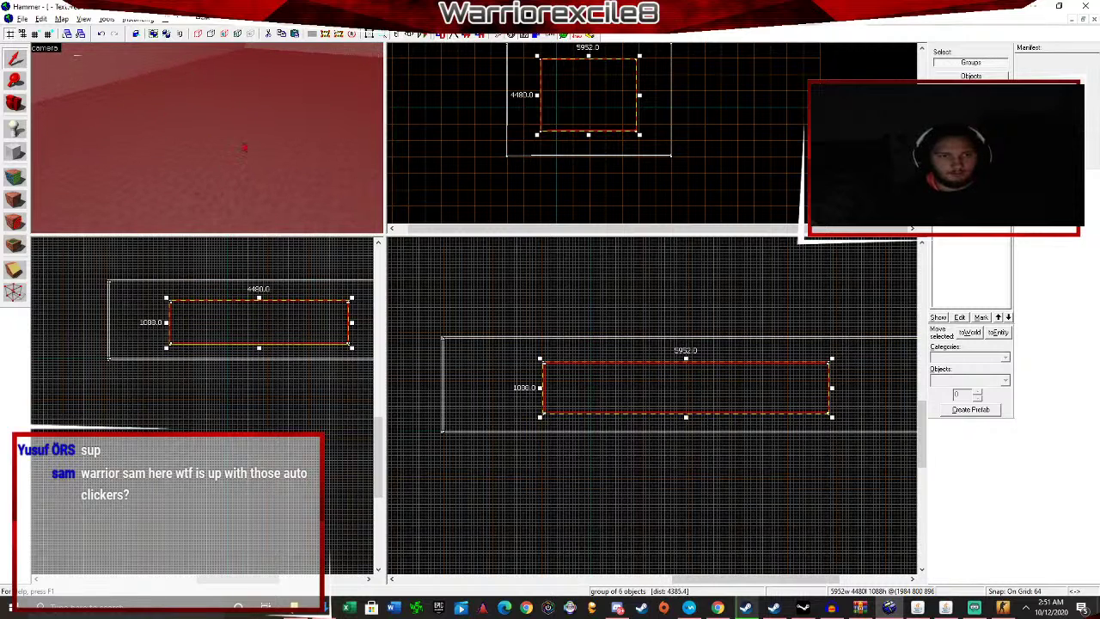
key("z")
key("z")
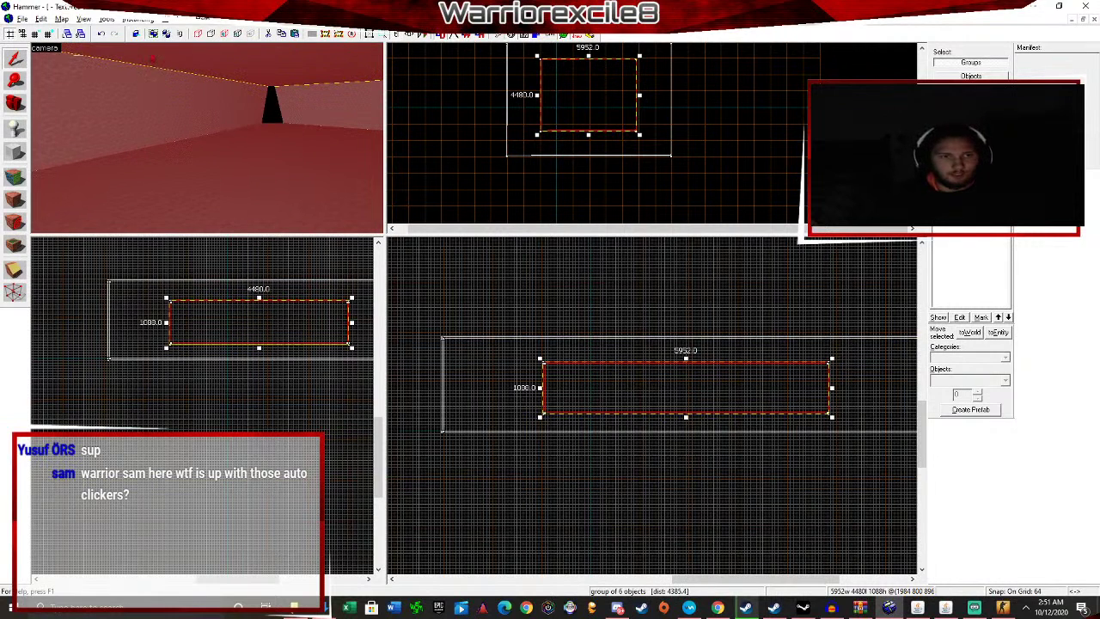
left_click(112, 19)
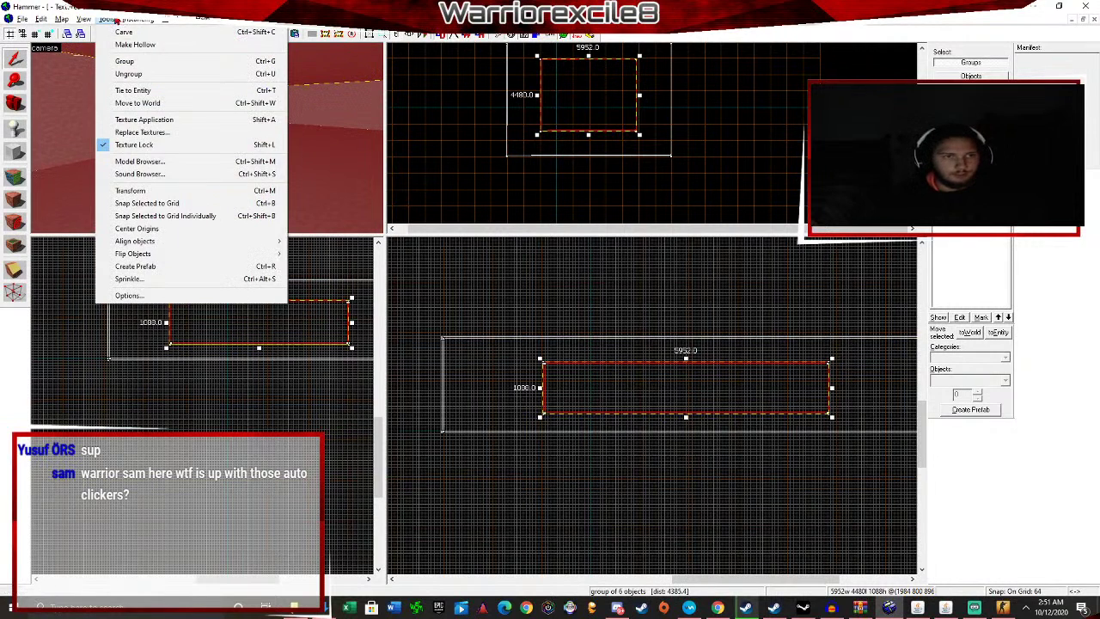
left_click(147, 77)
key("Escape")
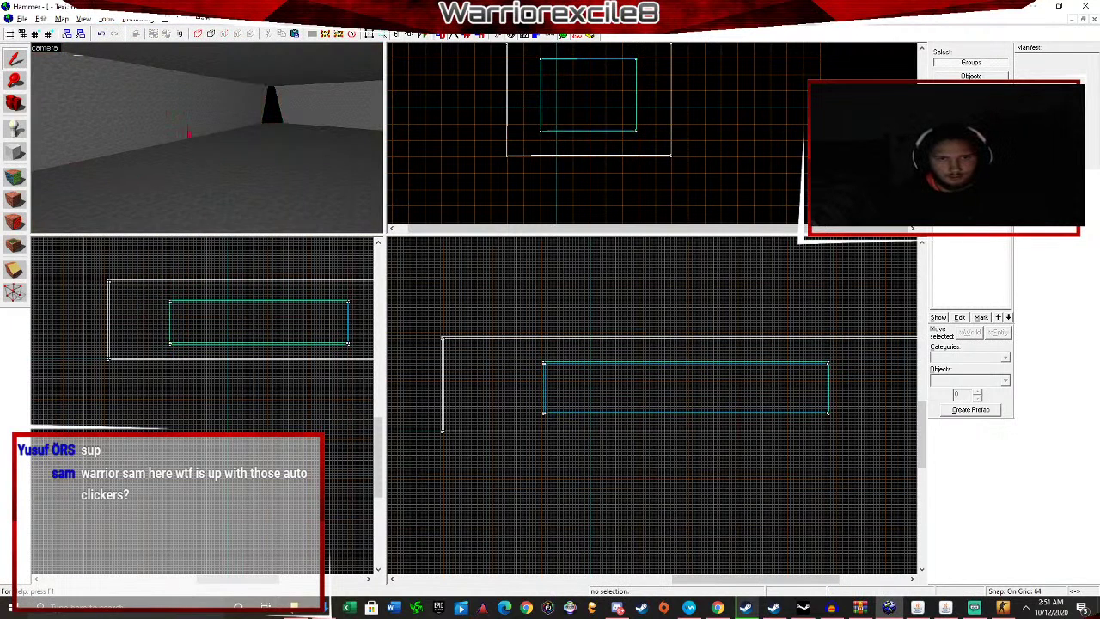
Select the inner room's 5952 by 4480 ceiling brush, tilting the 3D view up to see it.
left_click(348, 105)
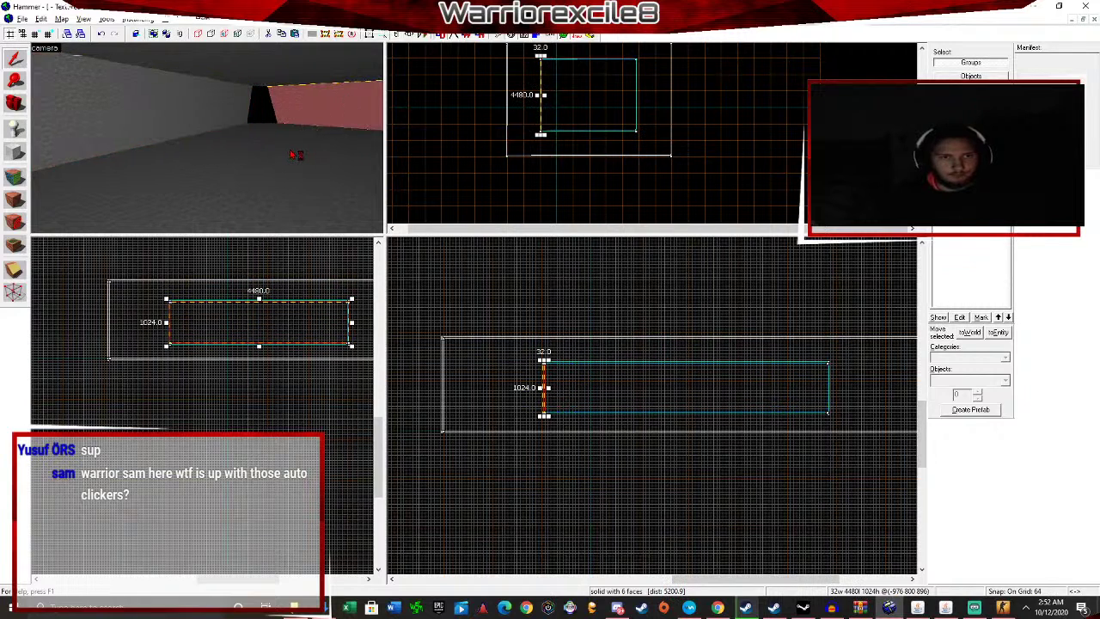
key("Left")
left_click(186, 88)
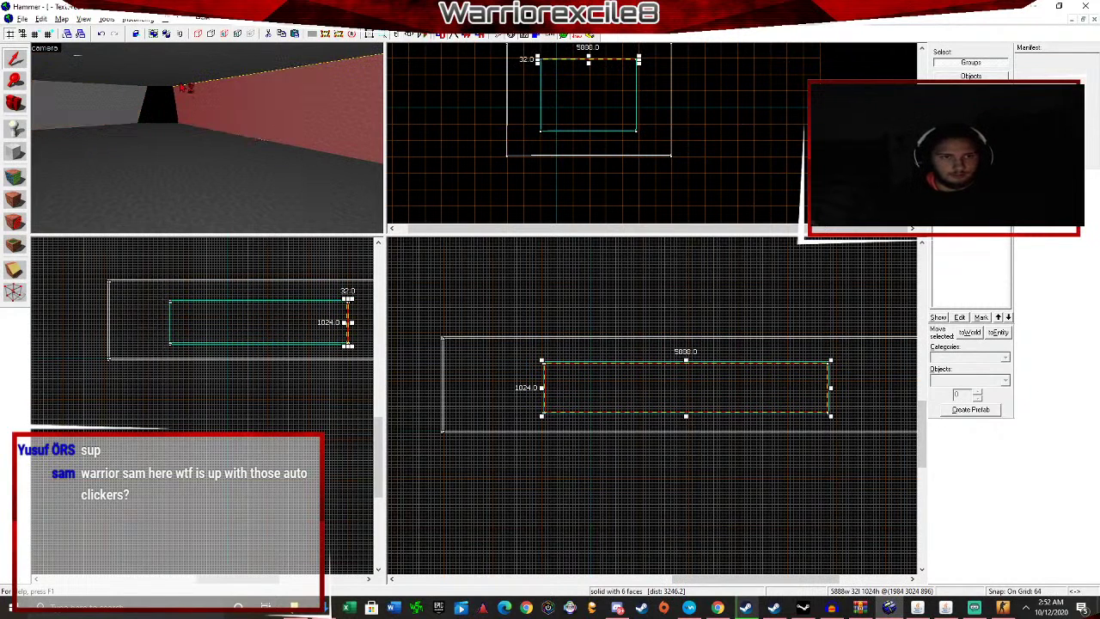
left_click(114, 78)
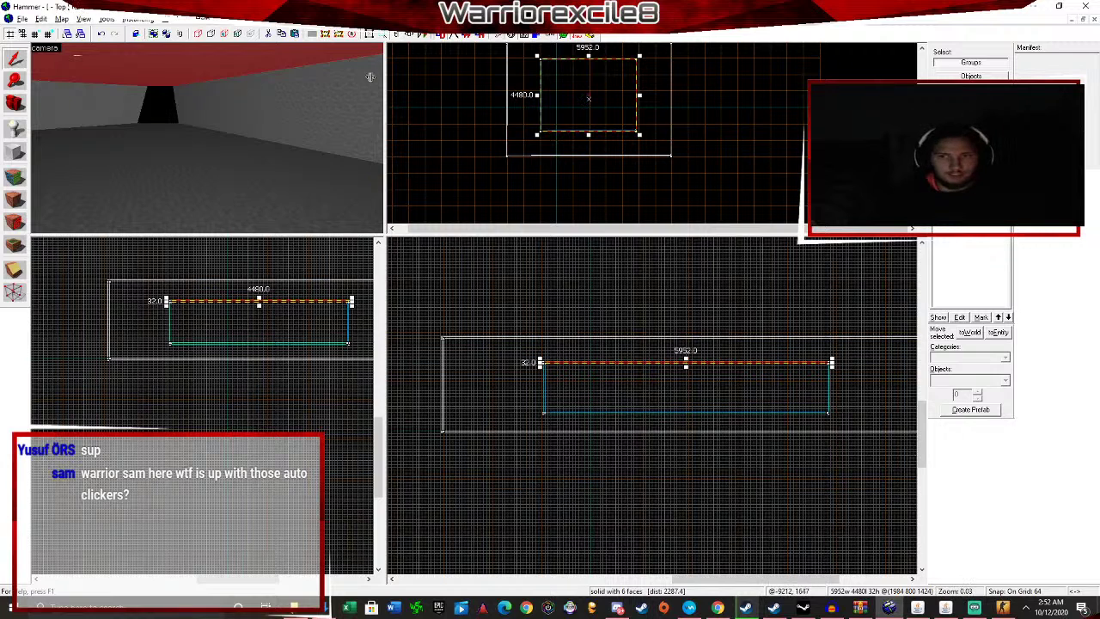
left_click_drag(373, 178, 353, 80)
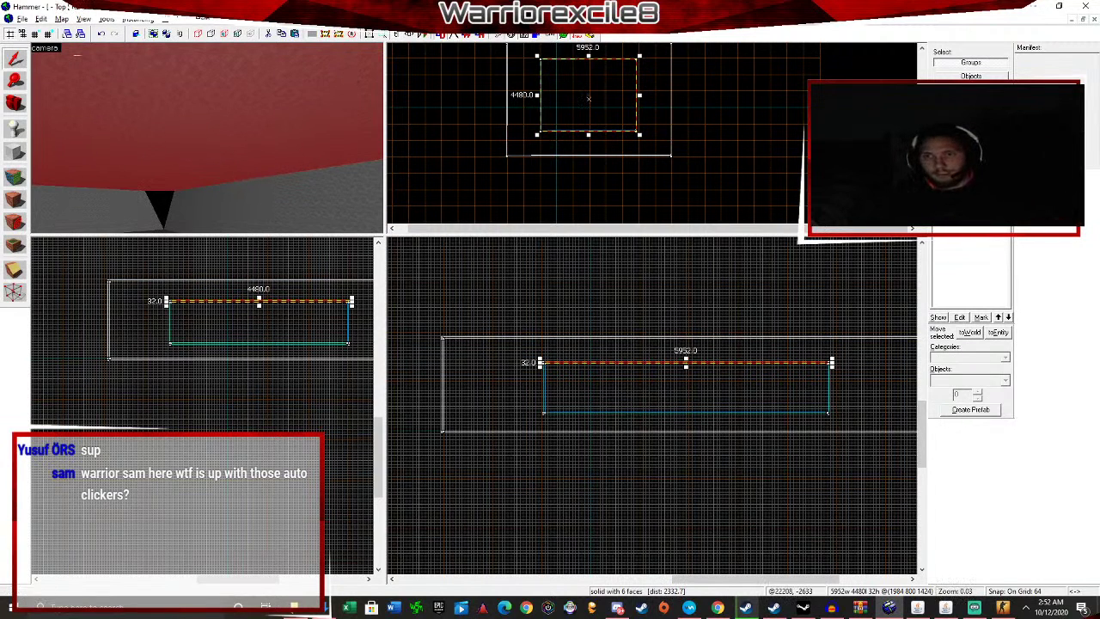
Make tools/toolsskybox the current texture in the texture browser.
key("shift+a")
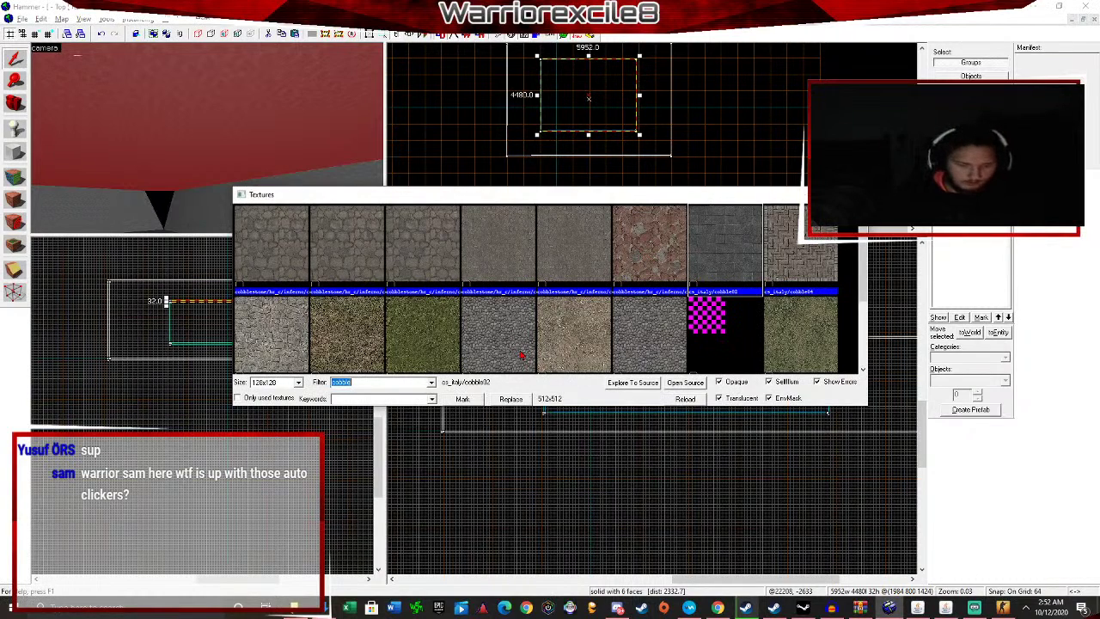
scroll(505, 284, "down", 10)
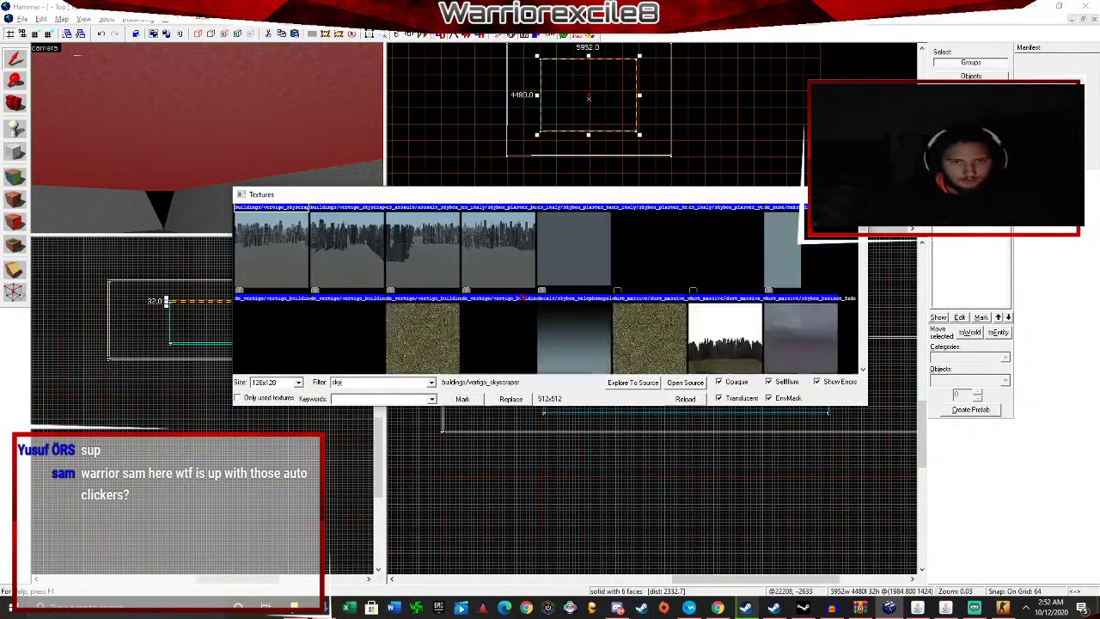
scroll(426, 316, "down", 10)
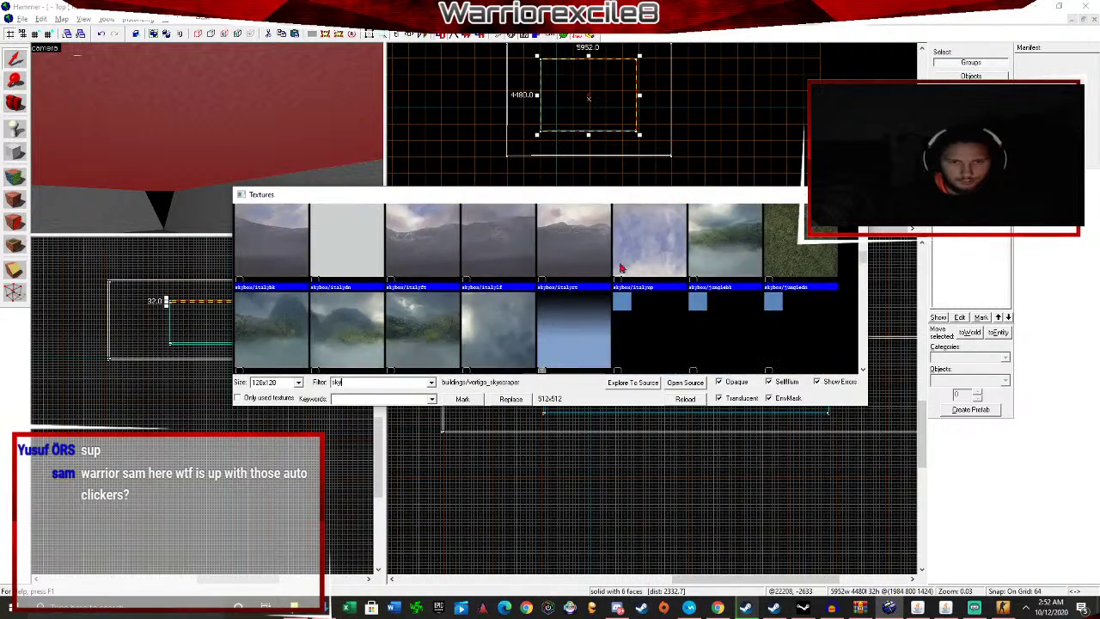
scroll(588, 276, "down", 10)
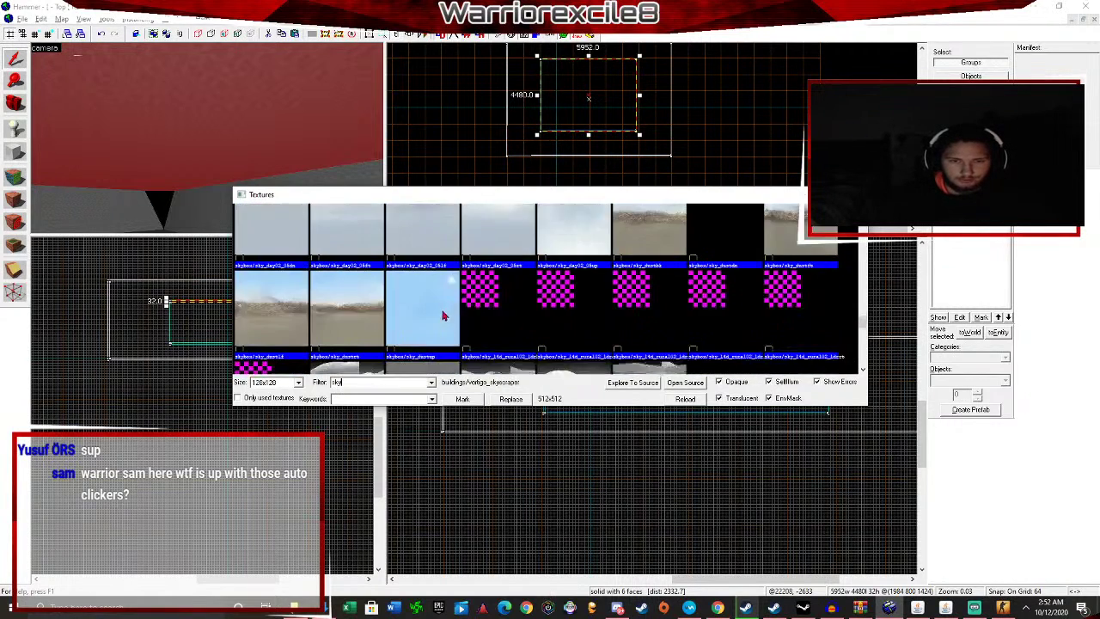
scroll(417, 314, "down", 5)
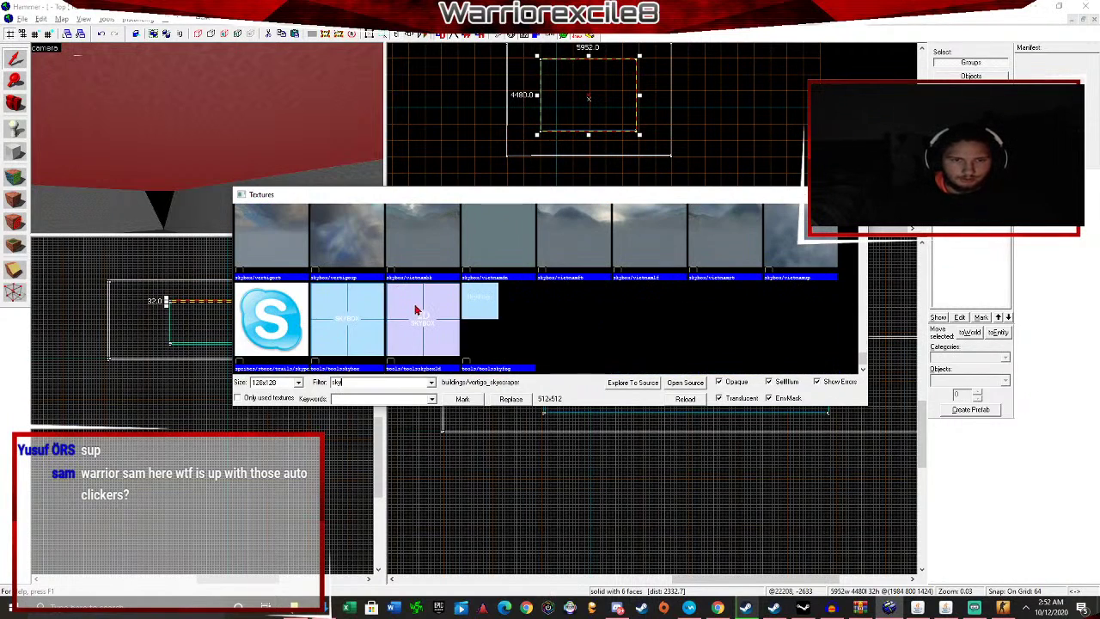
left_click(343, 317)
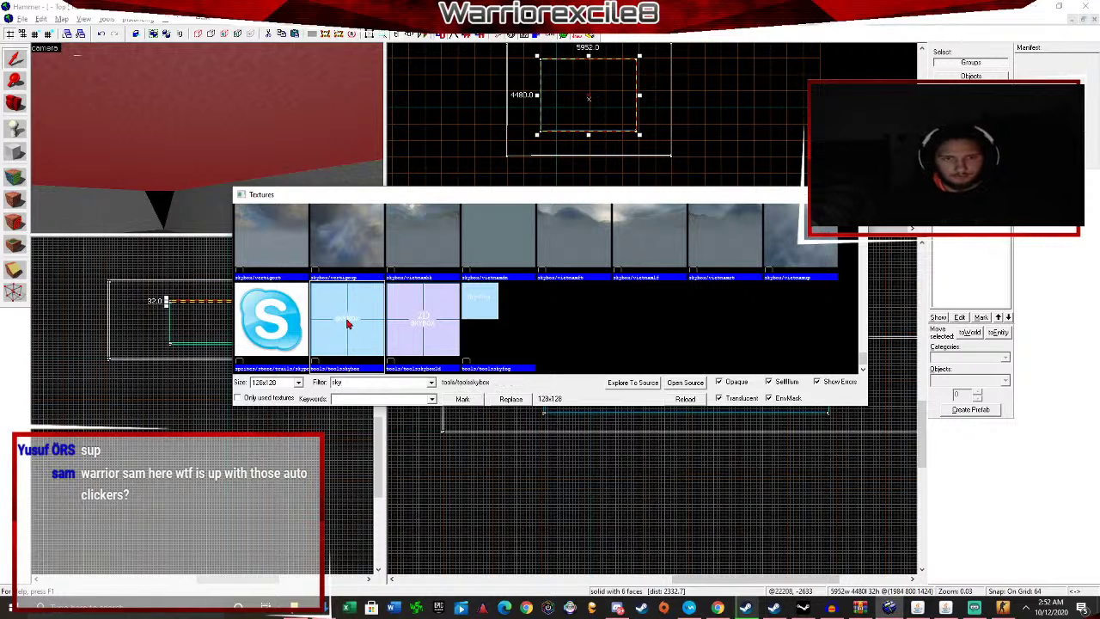
double_click(348, 322)
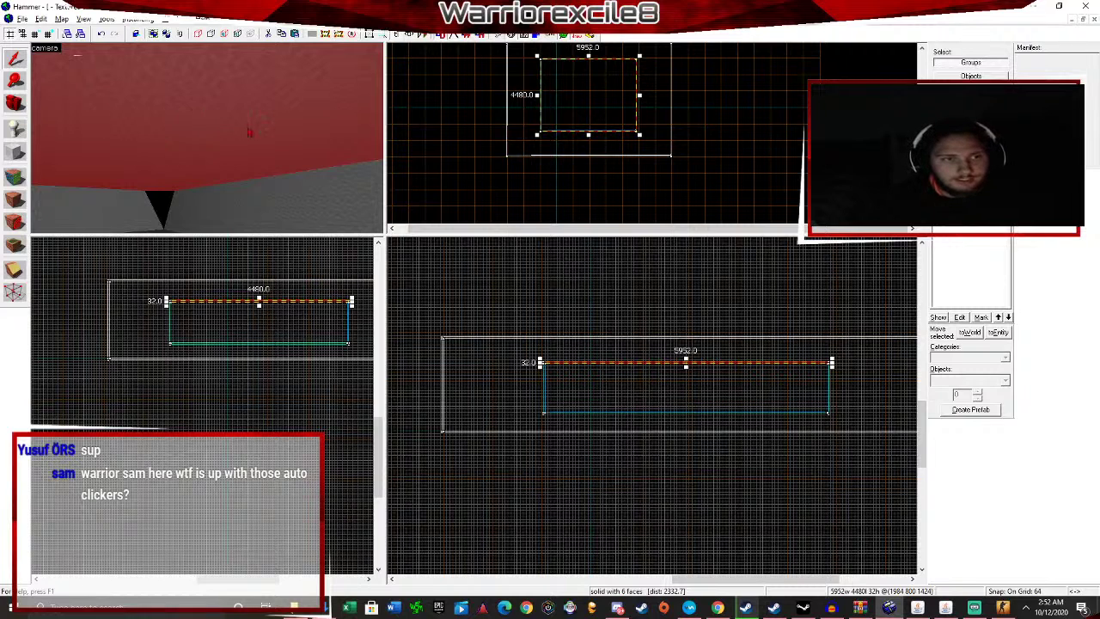
Apply the current tools/toolsskybox texture to the selected ceiling brush, then deselect it.
scroll(196, 130, "down", 4)
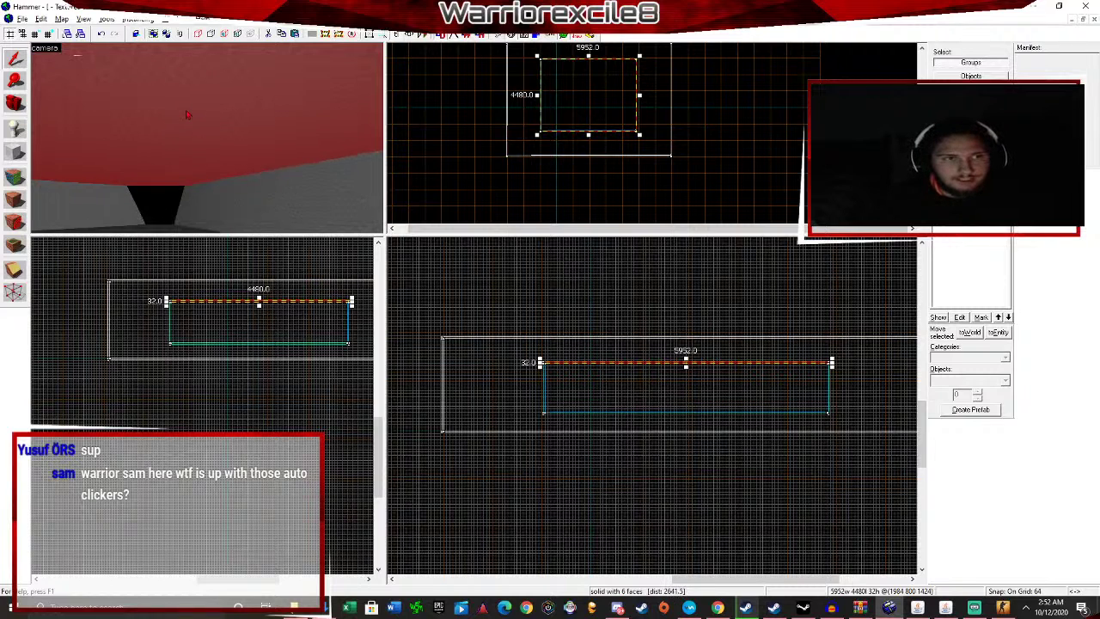
scroll(199, 128, "up", 8)
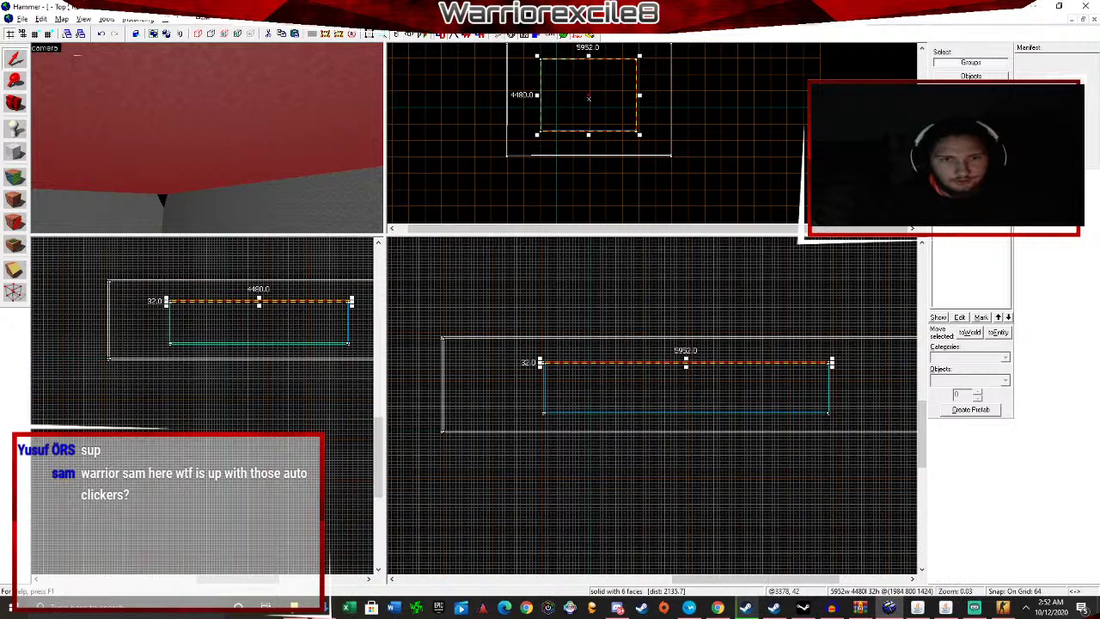
key("shift+t")
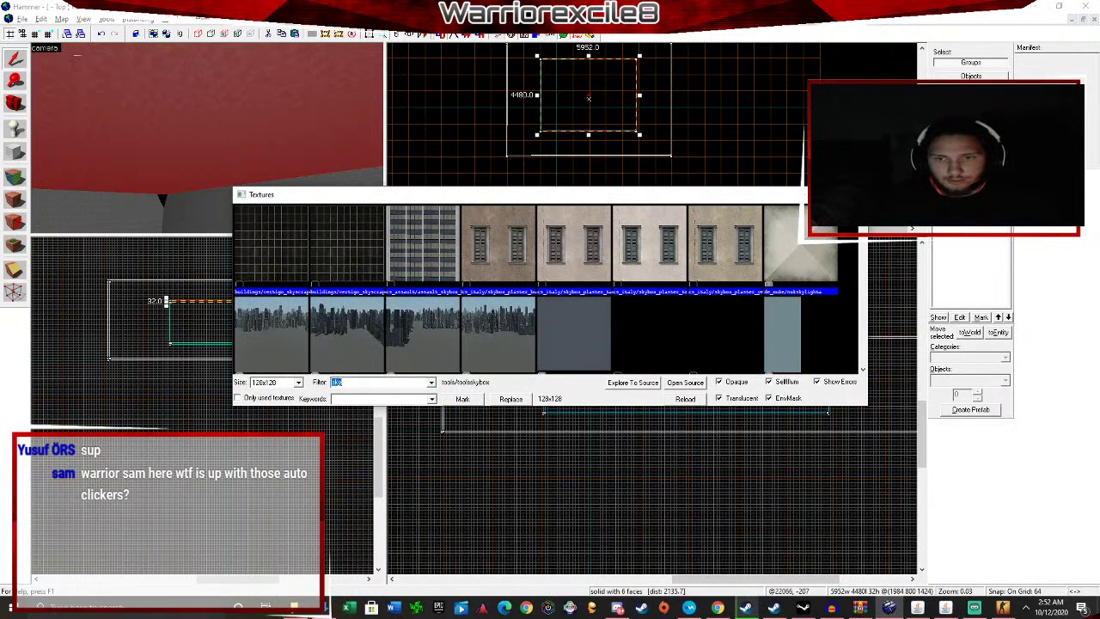
key("Escape")
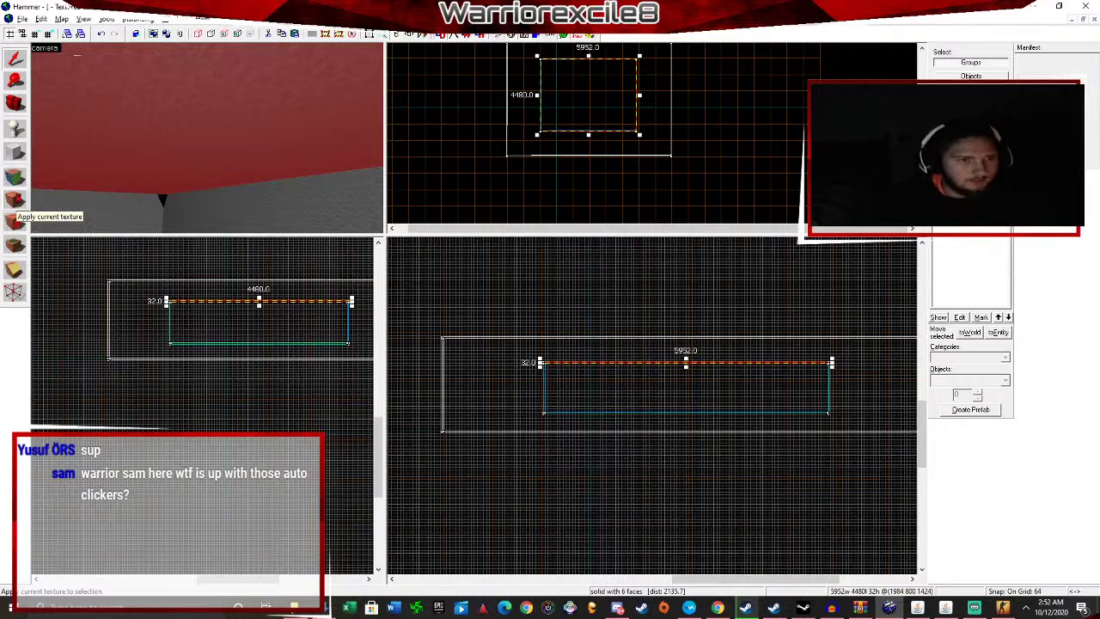
left_click(14, 199)
key("Escape")
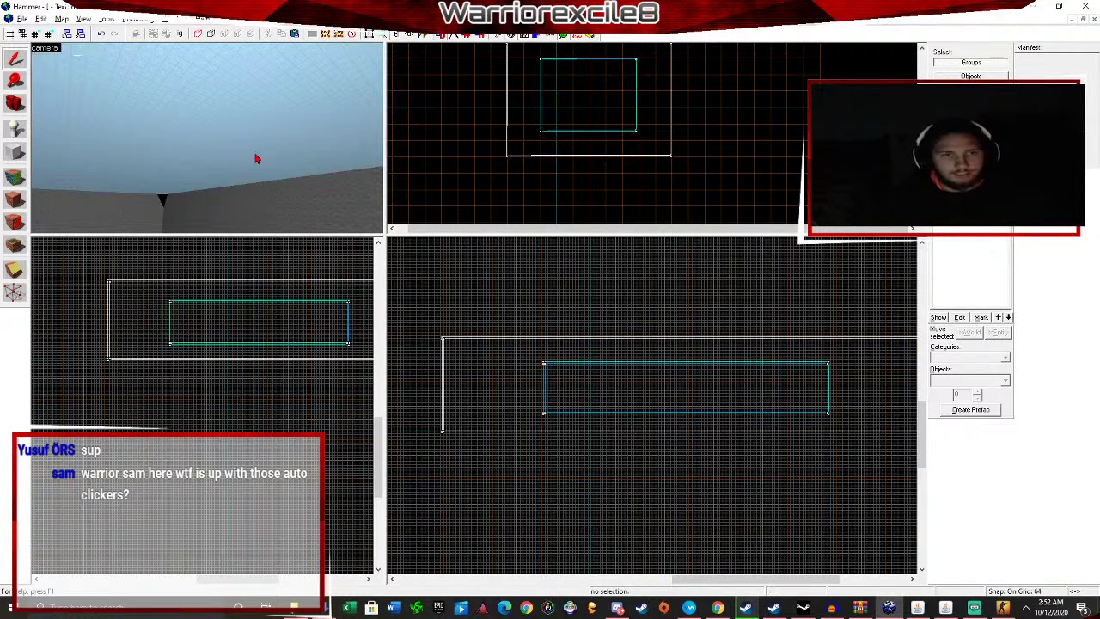
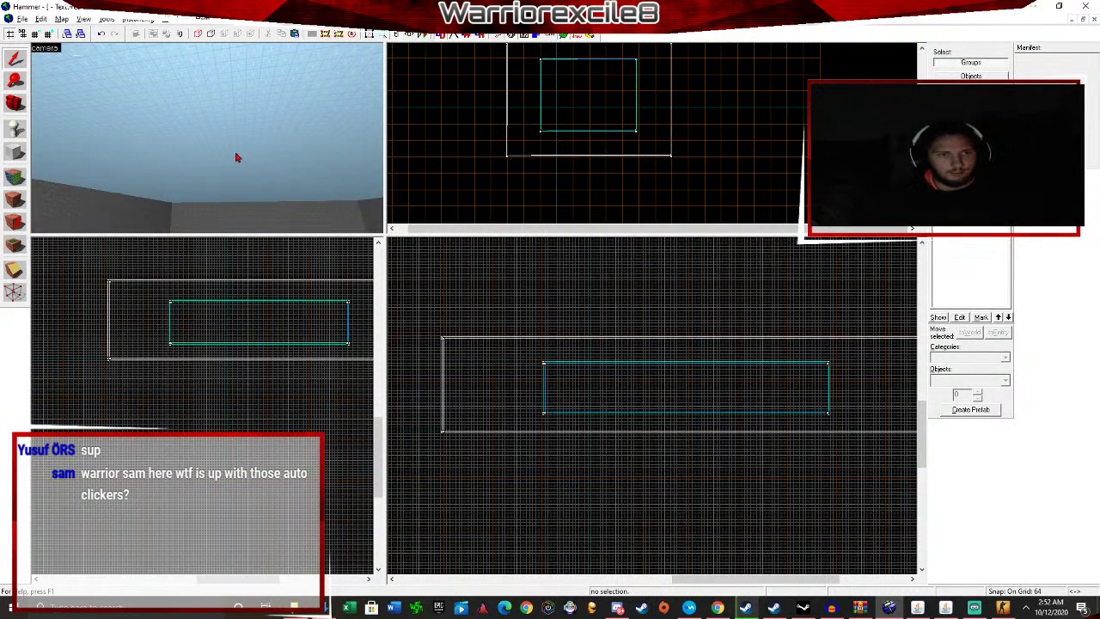
Place an info_player_terrorist spawn on the room floor with the Entity tool.
key("Down")
key("Up")
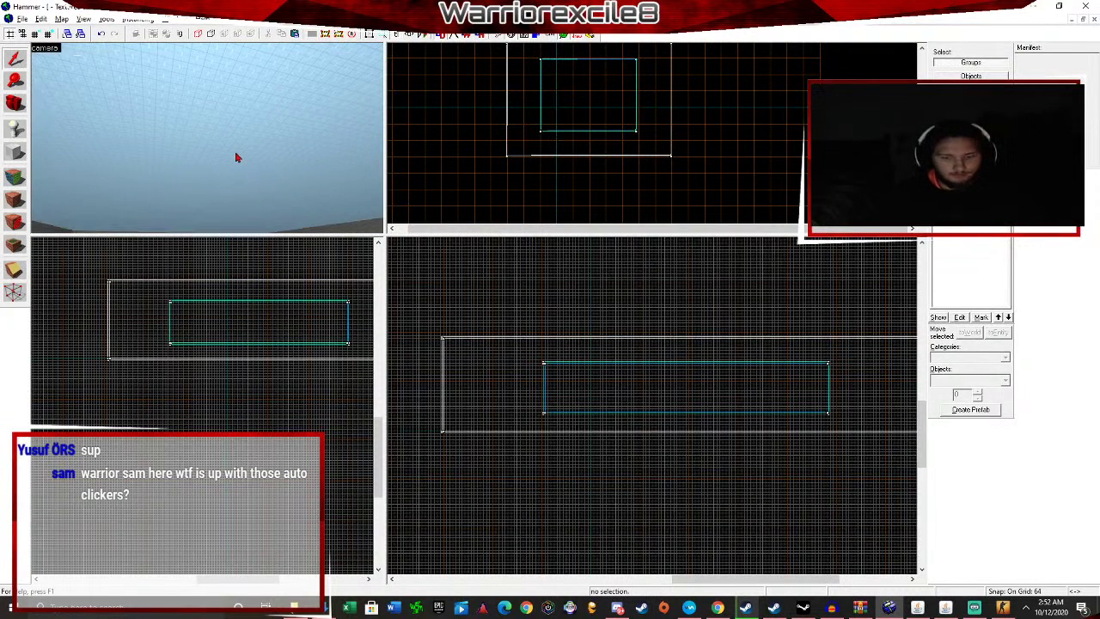
key("Down")
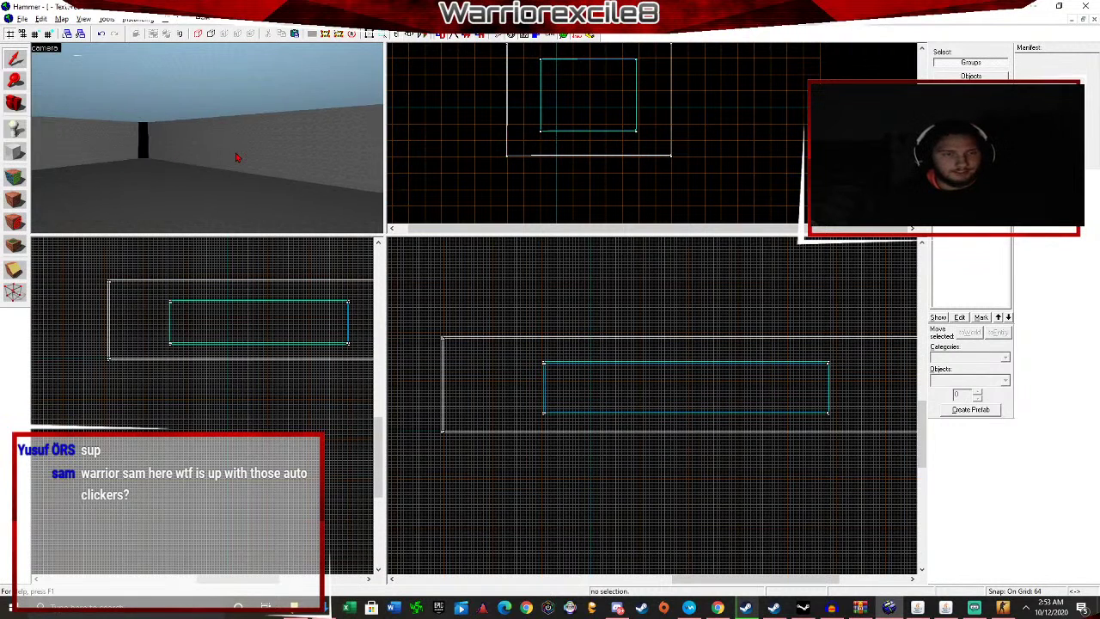
key("Left")
key("Up")
key("Down")
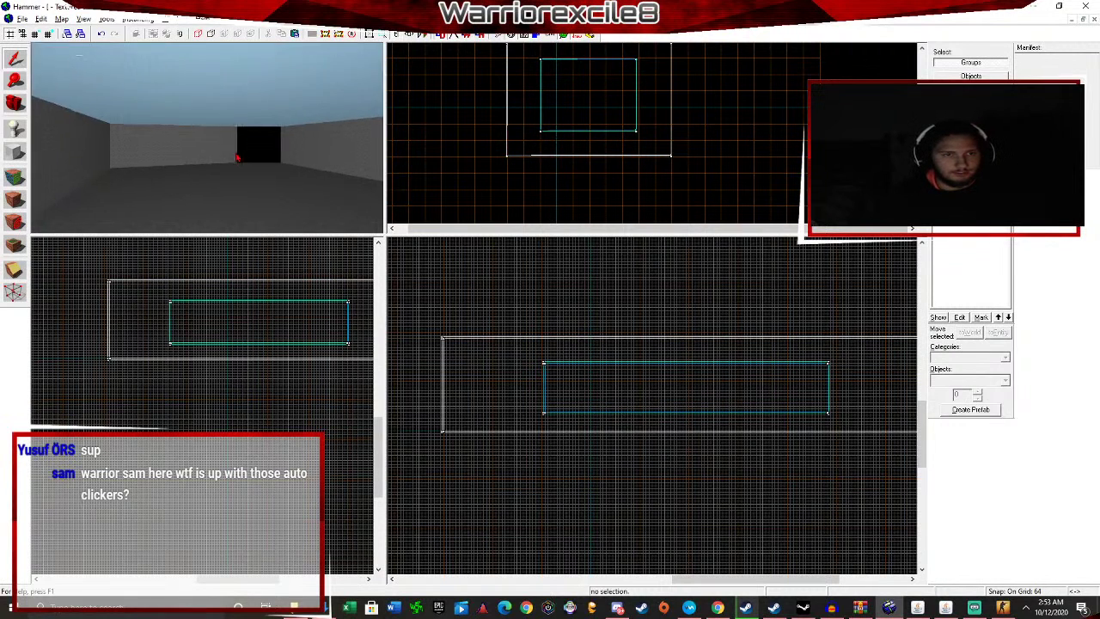
key("Down")
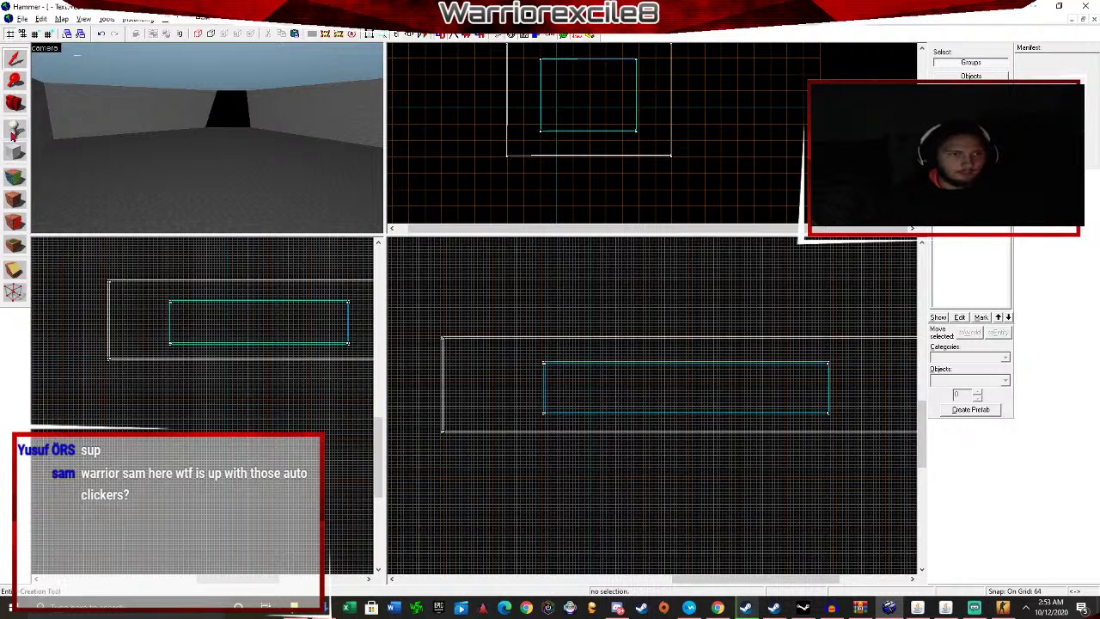
left_click(13, 133)
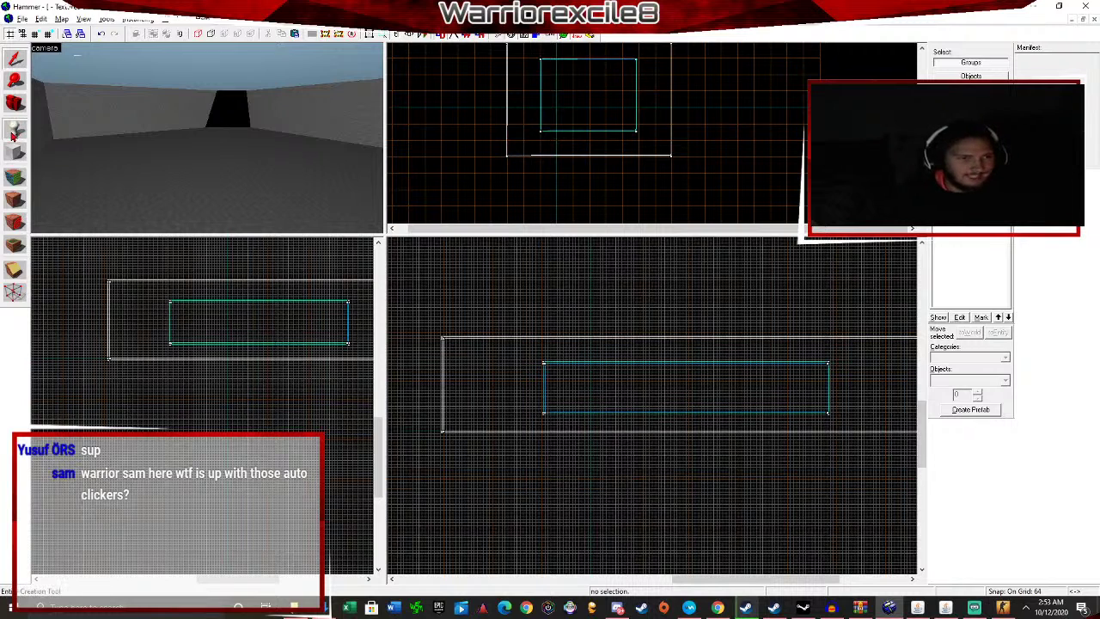
left_click(215, 213)
Change the placed spawn's class to info_player_counterterrorist, apply, and deselect it.
key("Down")
key("Down")
key("Down")
key("Down")
key("Down")
key("Down")
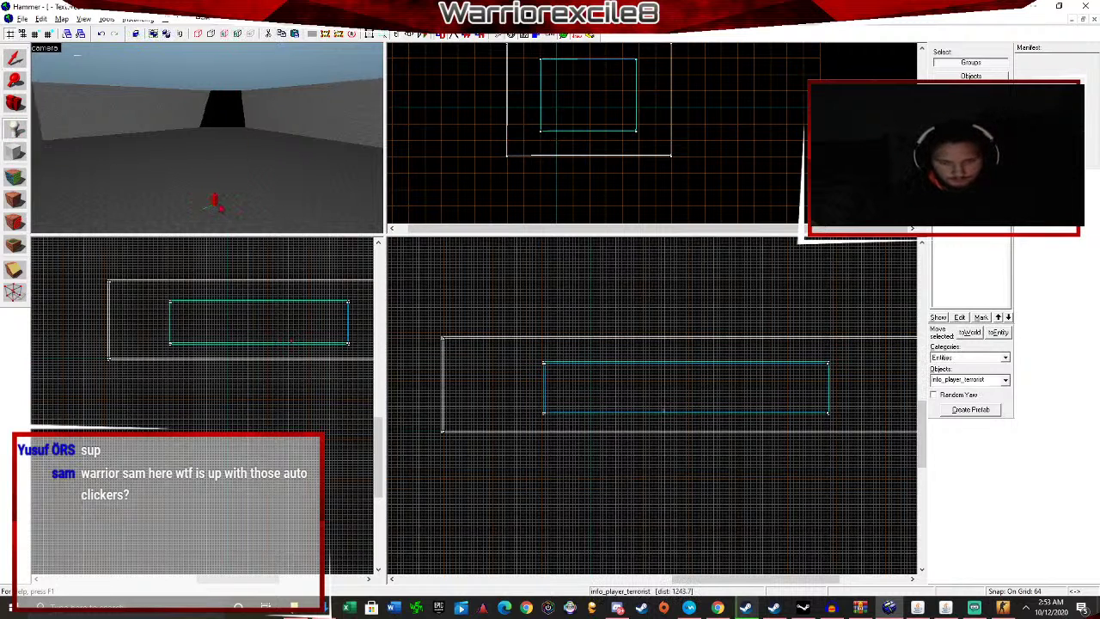
key("w")
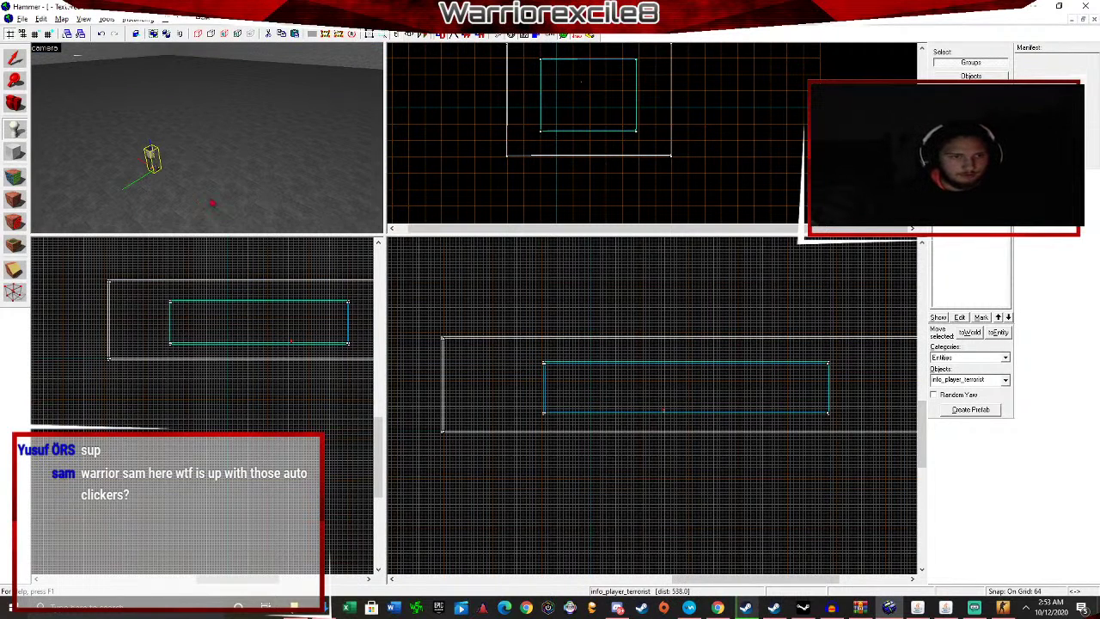
key("w")
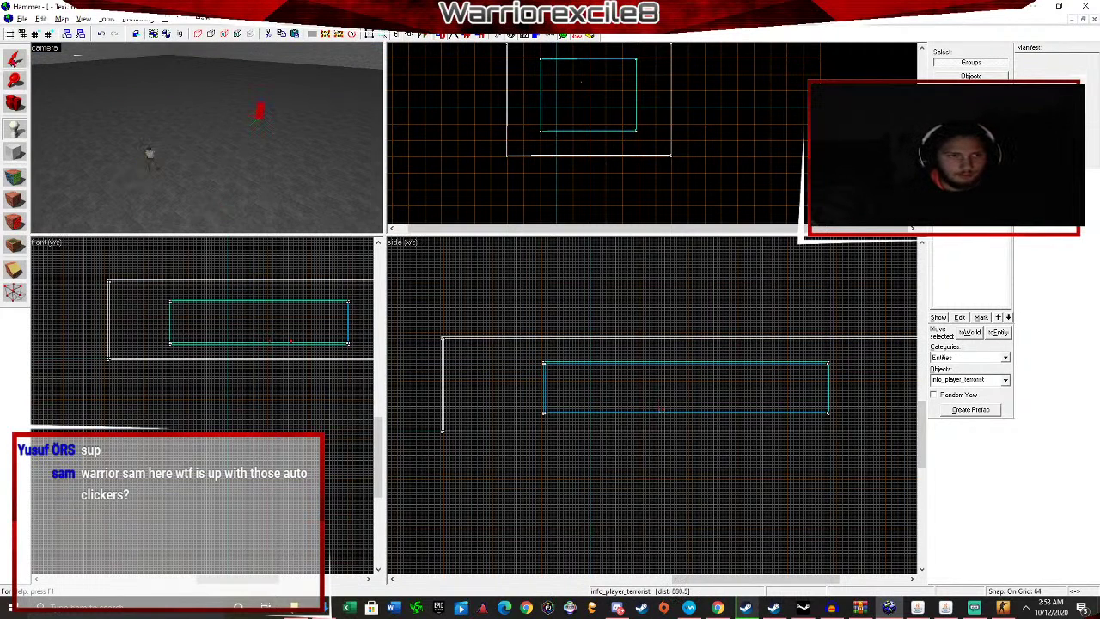
key("shift+s")
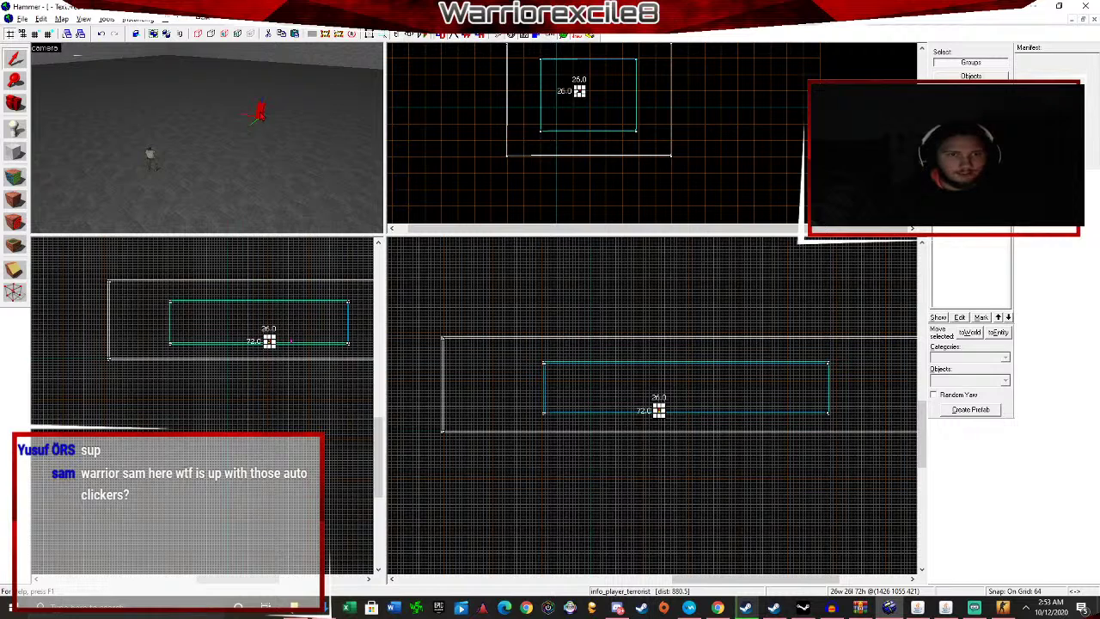
key("alt+Return")
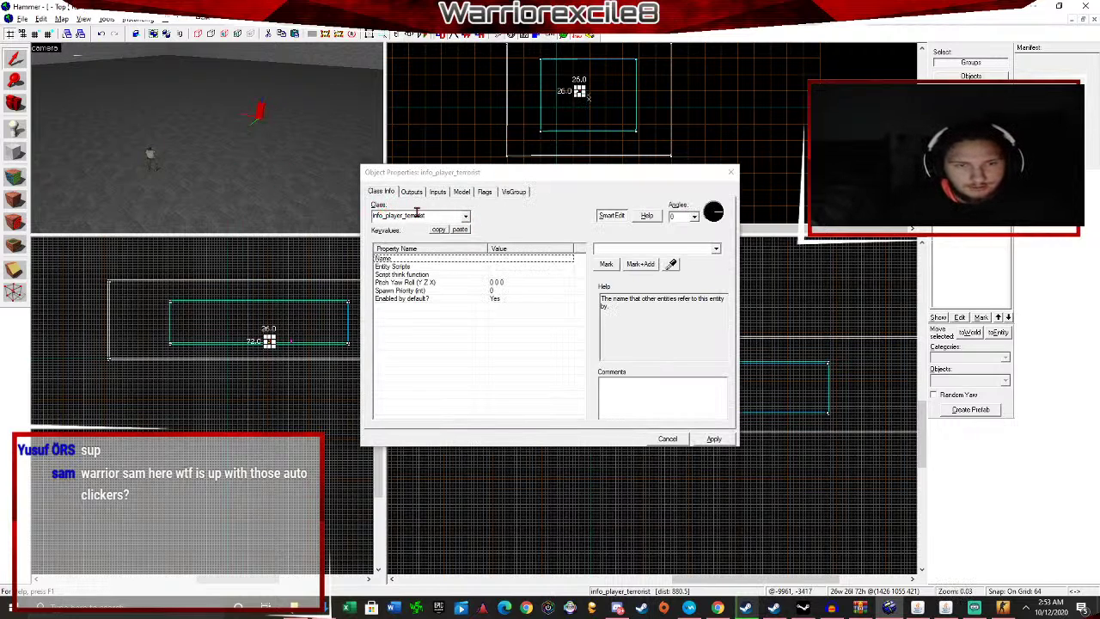
left_click(464, 218)
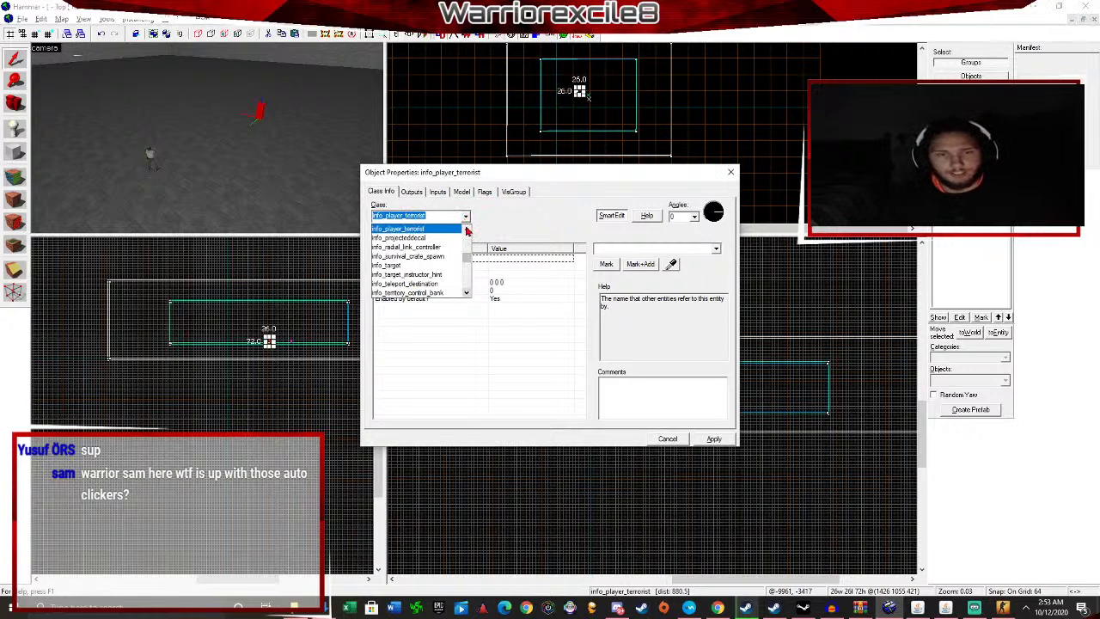
scroll(447, 254, "up", 3)
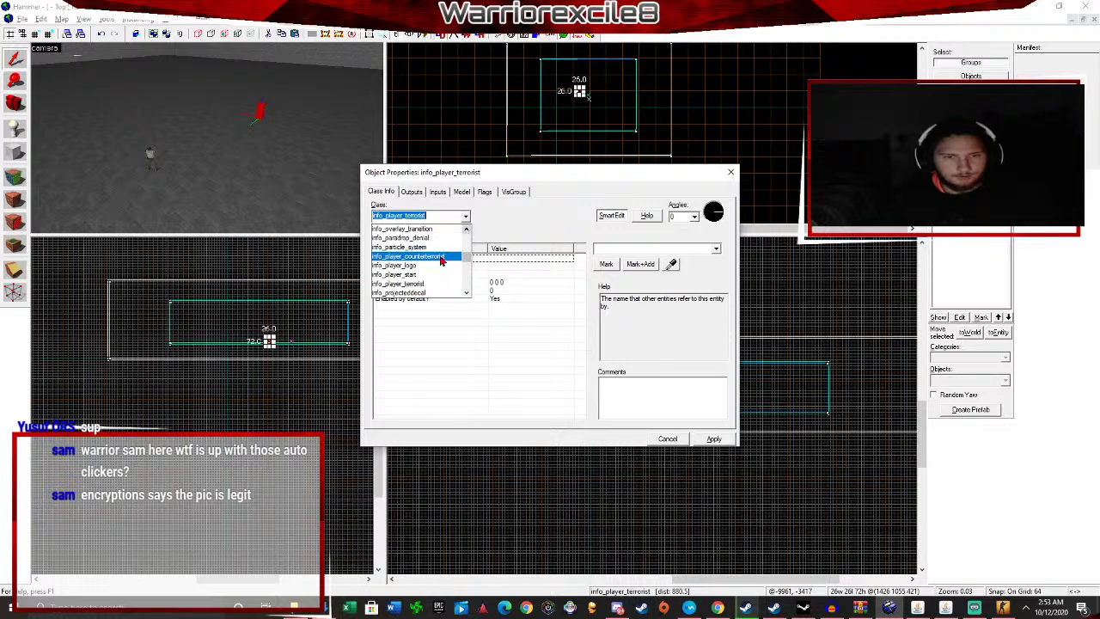
left_click(442, 258)
left_click(717, 439)
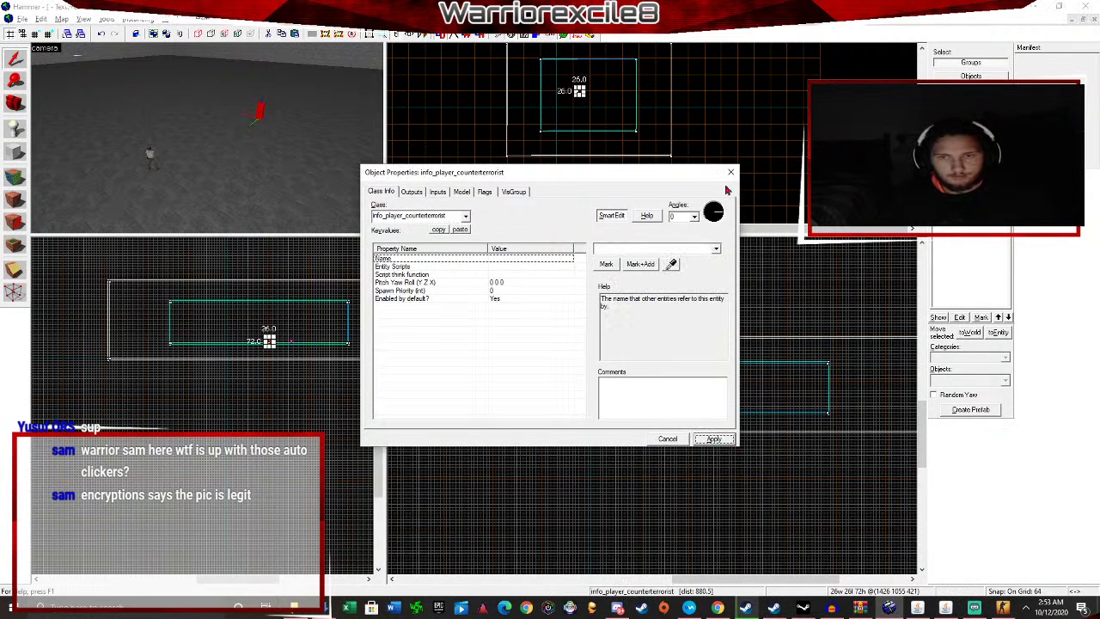
left_click(731, 172)
key("Escape")
key("z")
key("w")
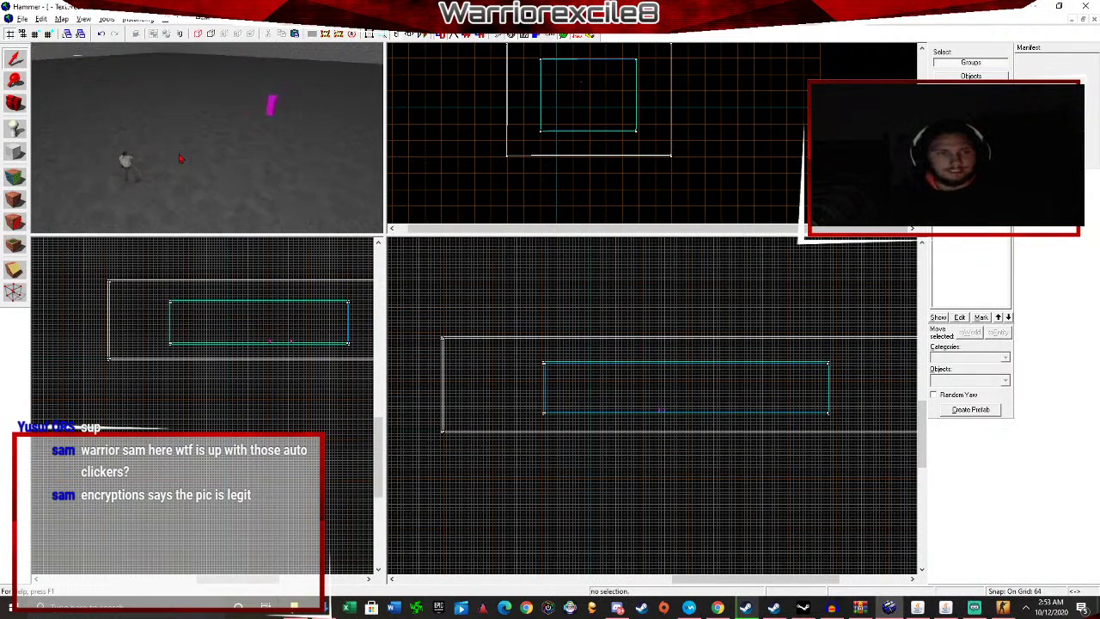
key("w")
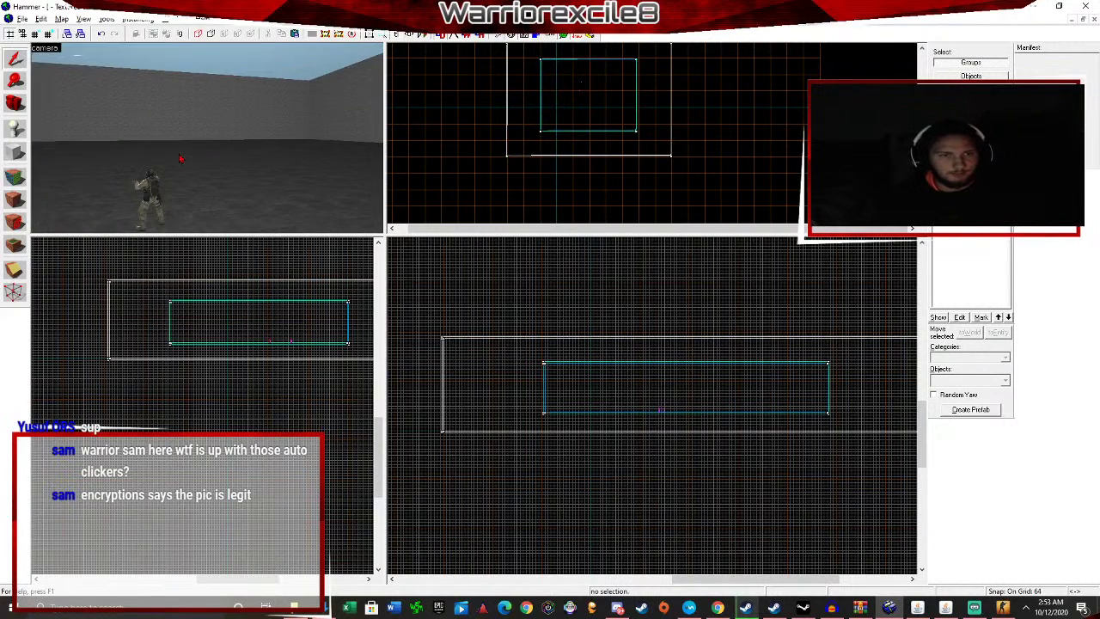
left_click(62, 19)
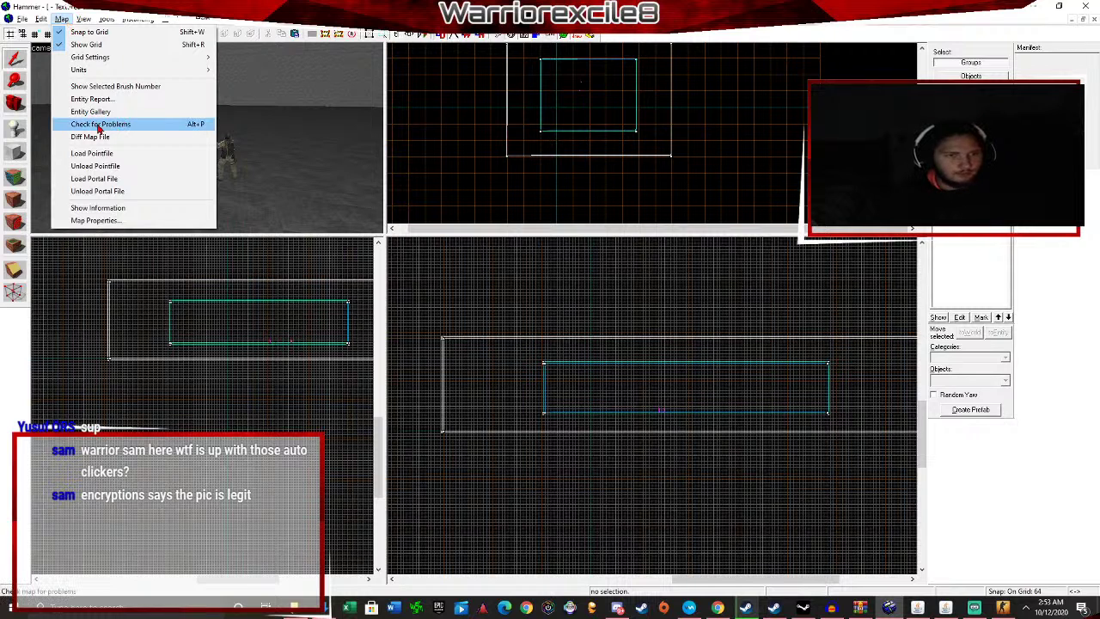
left_click(99, 125)
left_click(21, 62)
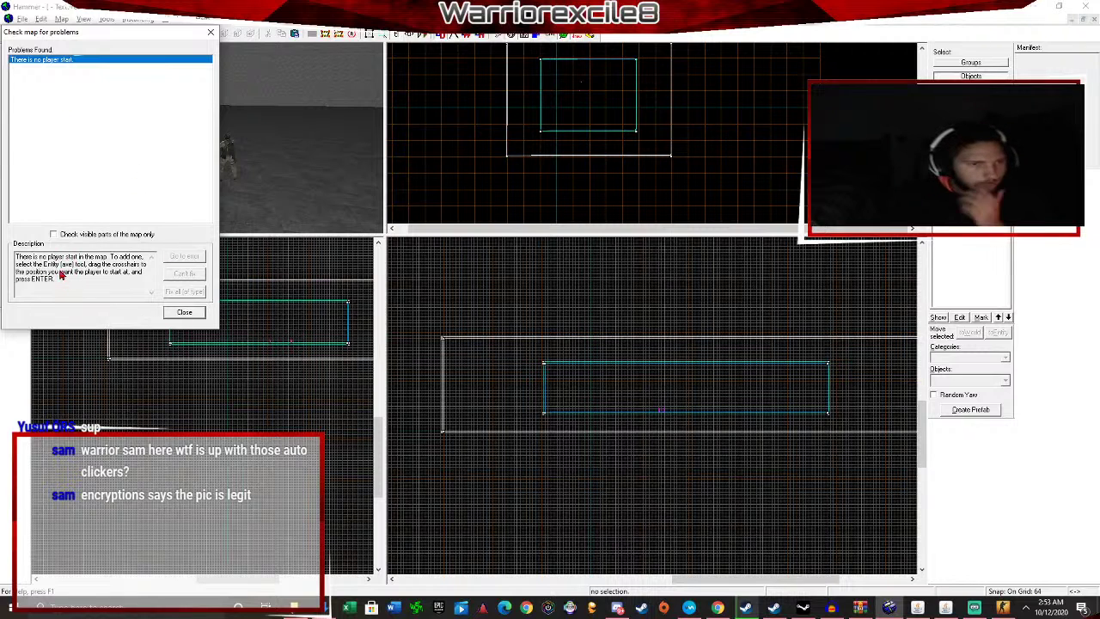
left_click(183, 312)
left_click(14, 127)
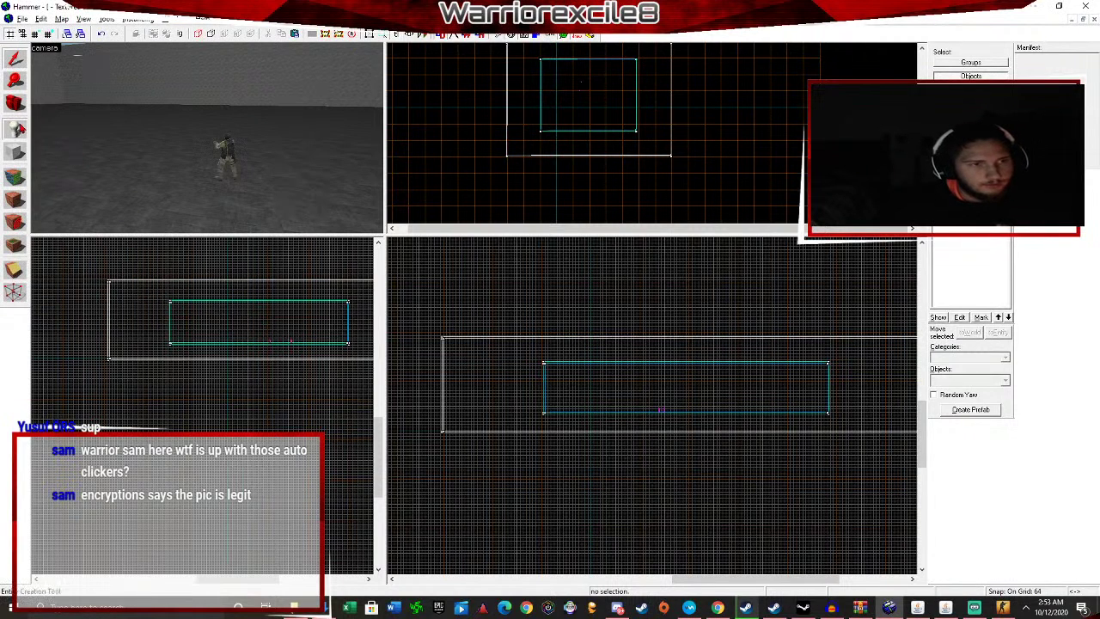
Place a second spawn entity on the room floor.
key("z")
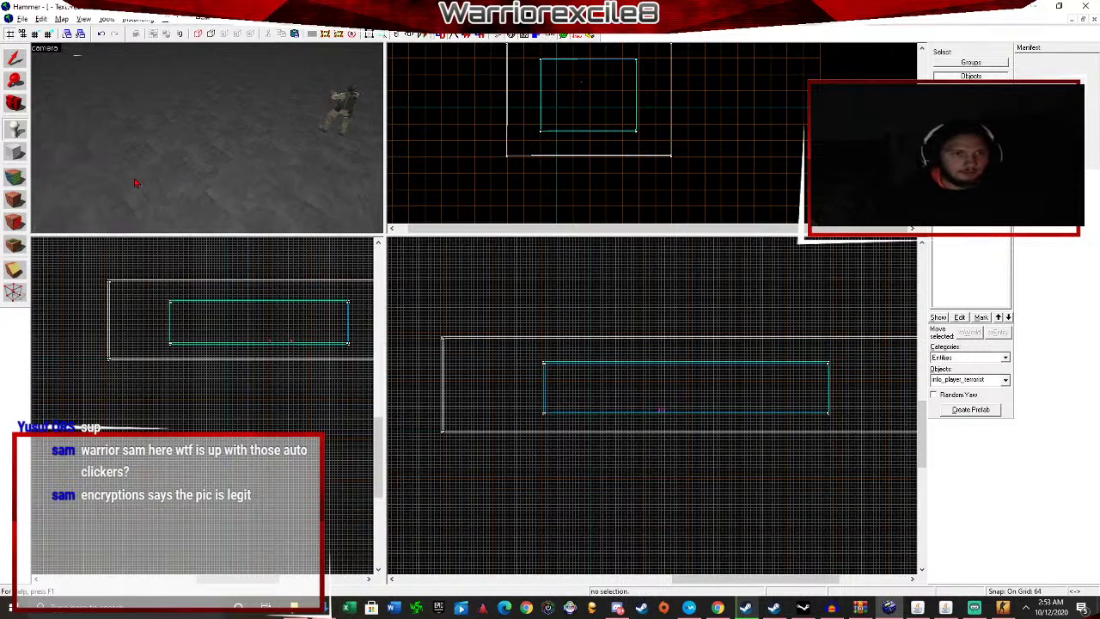
key("s")
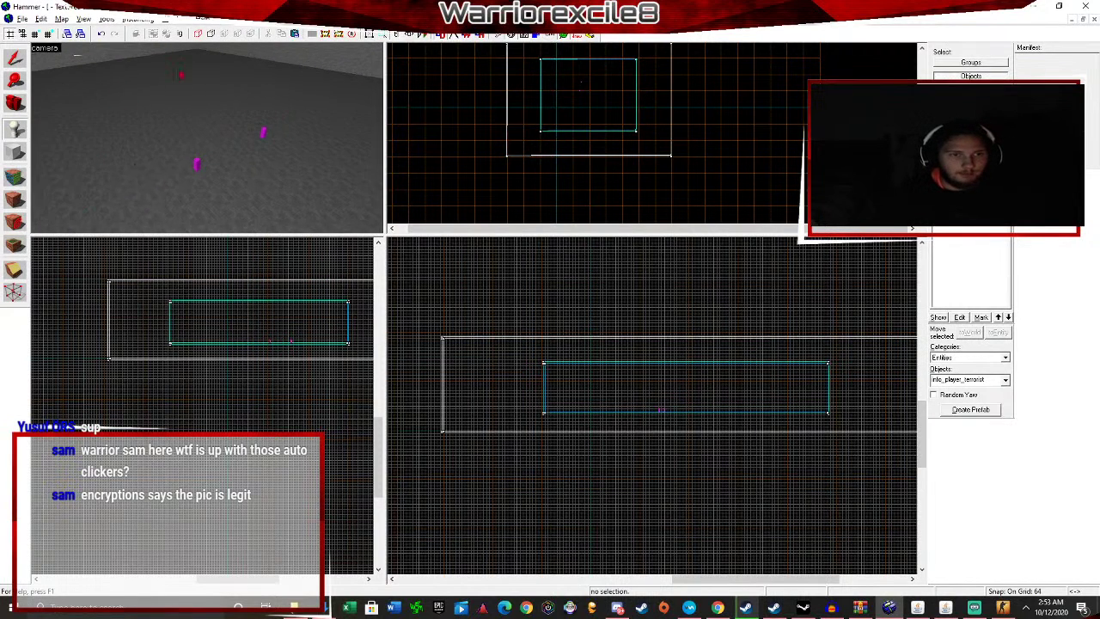
key("z")
left_click(112, 94)
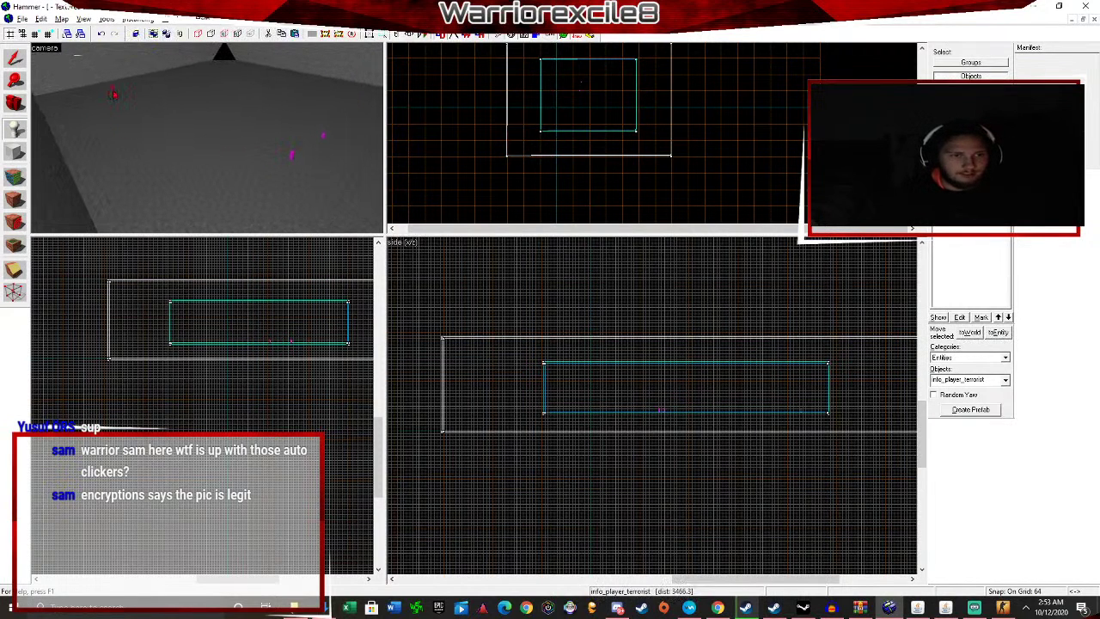
key("shift+s")
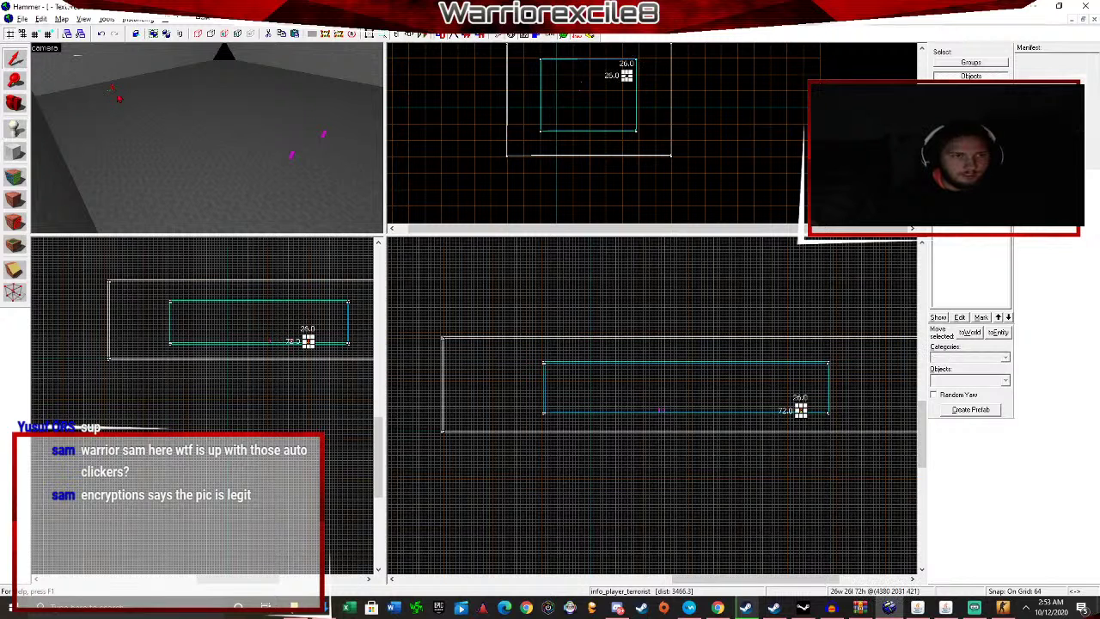
key("w")
key("z")
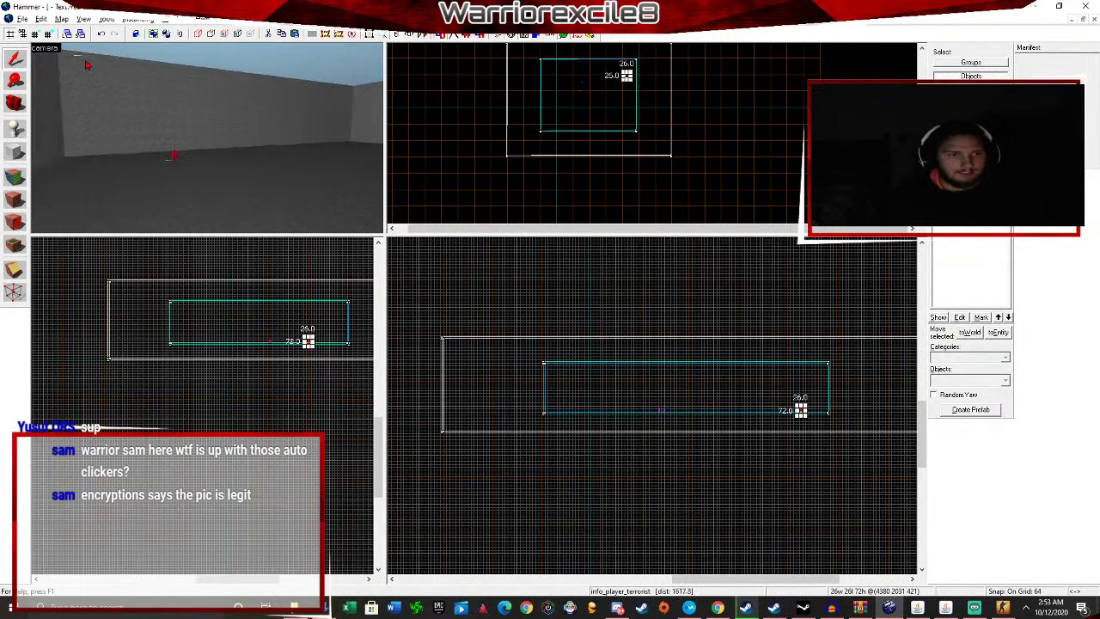
key("w")
Set the new entity's class to info_player_start and apply the change.
key("alt+Return")
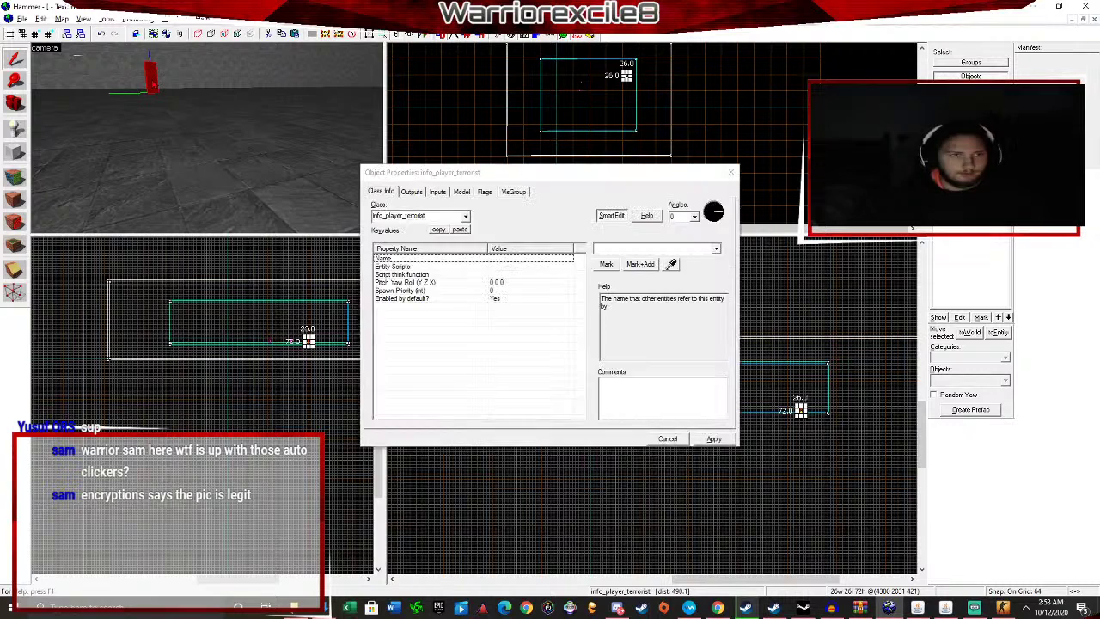
left_click(465, 217)
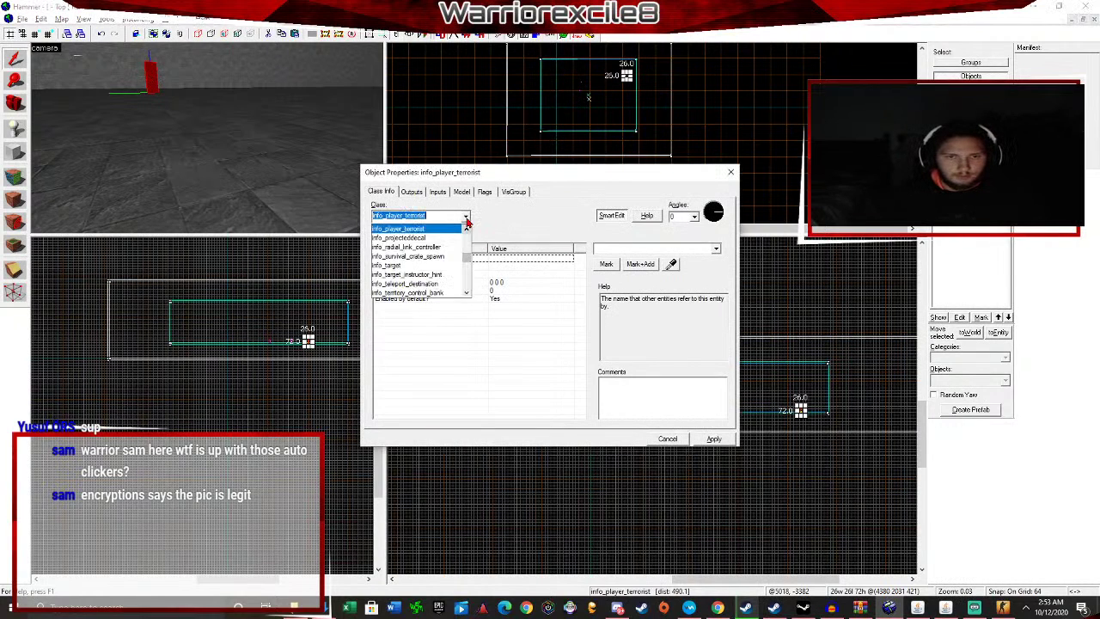
type("player")
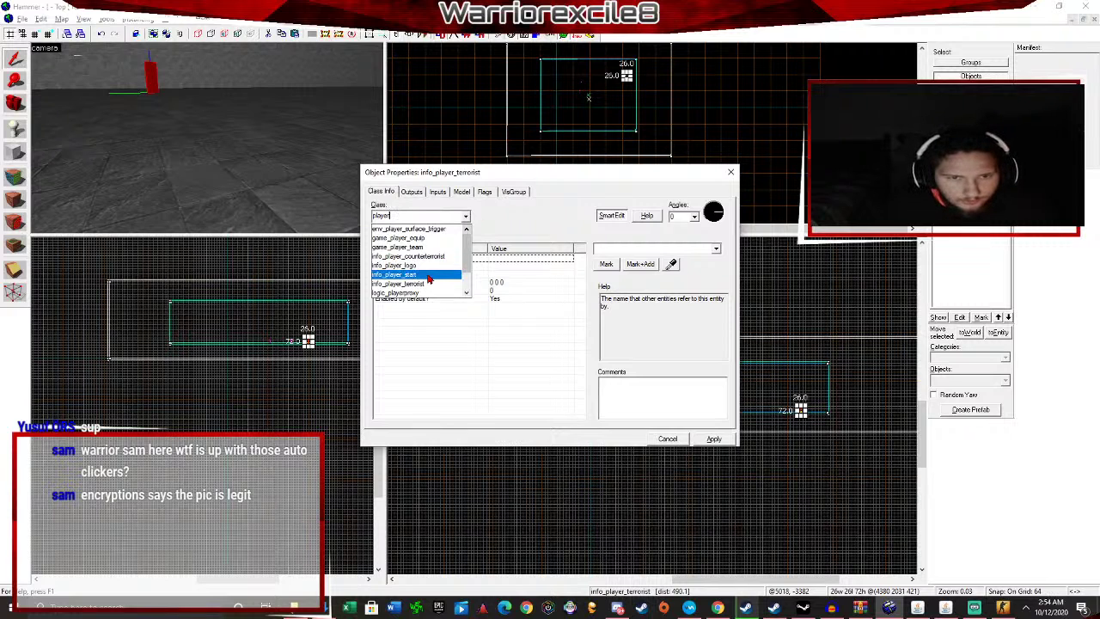
left_click(428, 275)
left_click(713, 438)
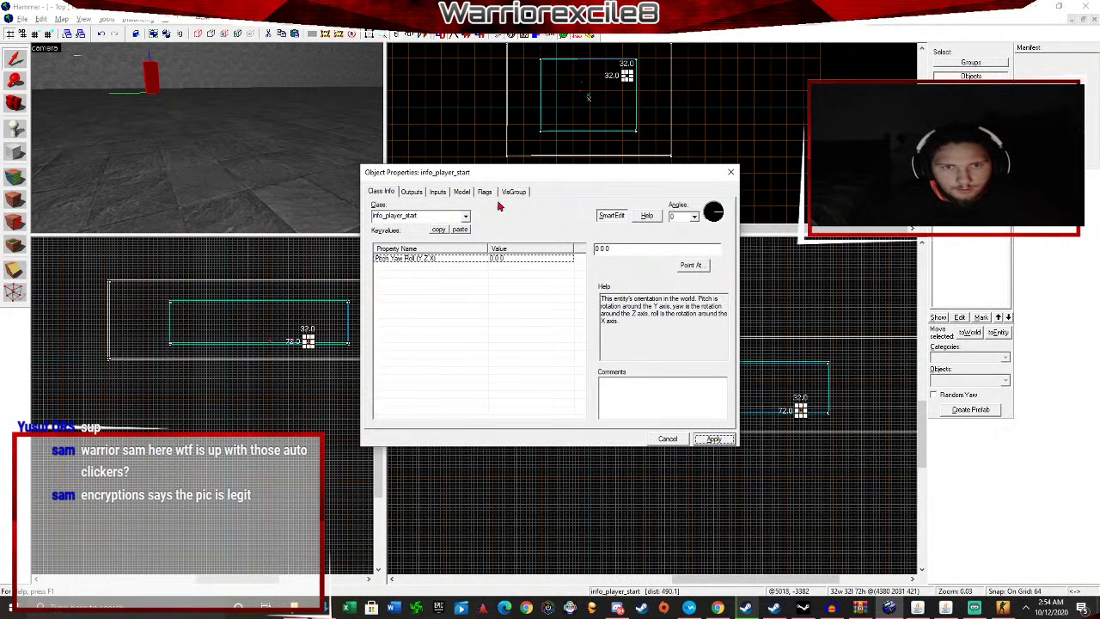
left_click(730, 172)
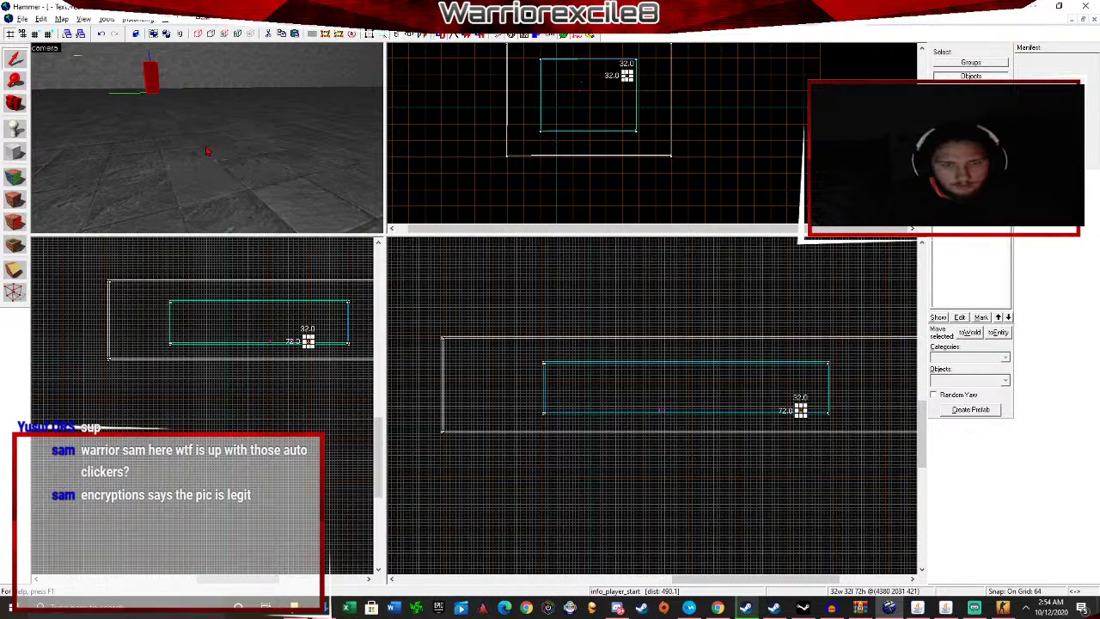
key("w")
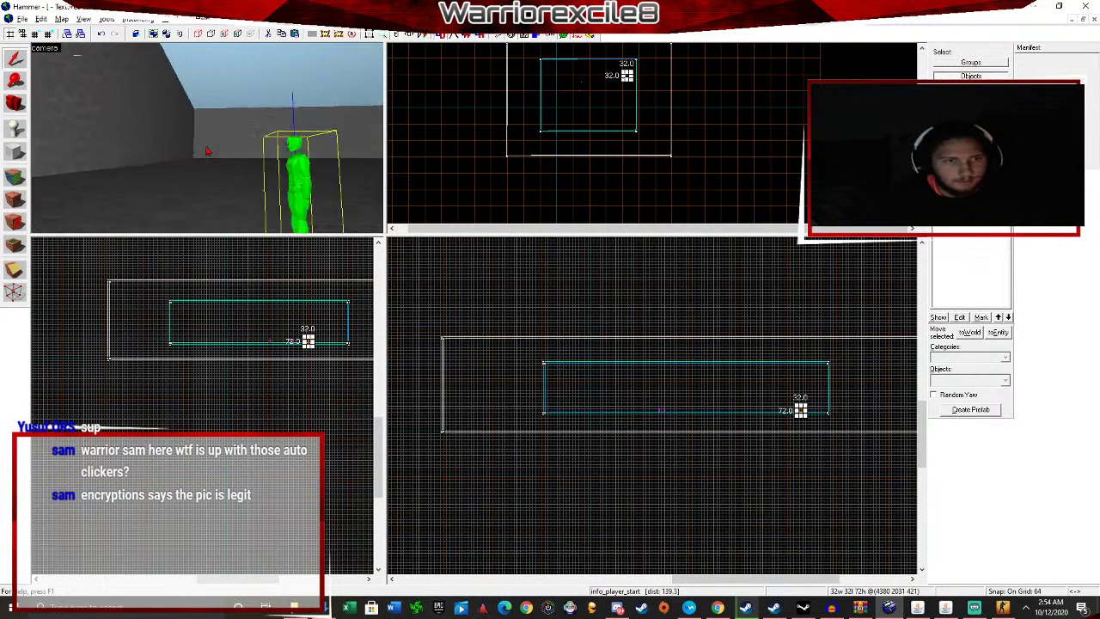
key("w")
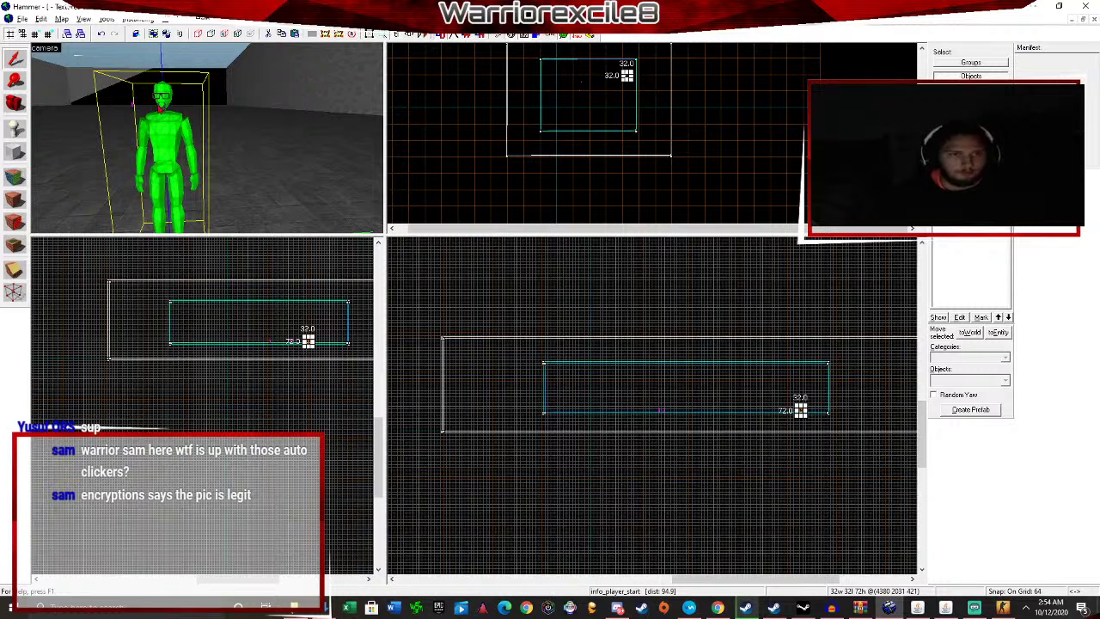
key("s")
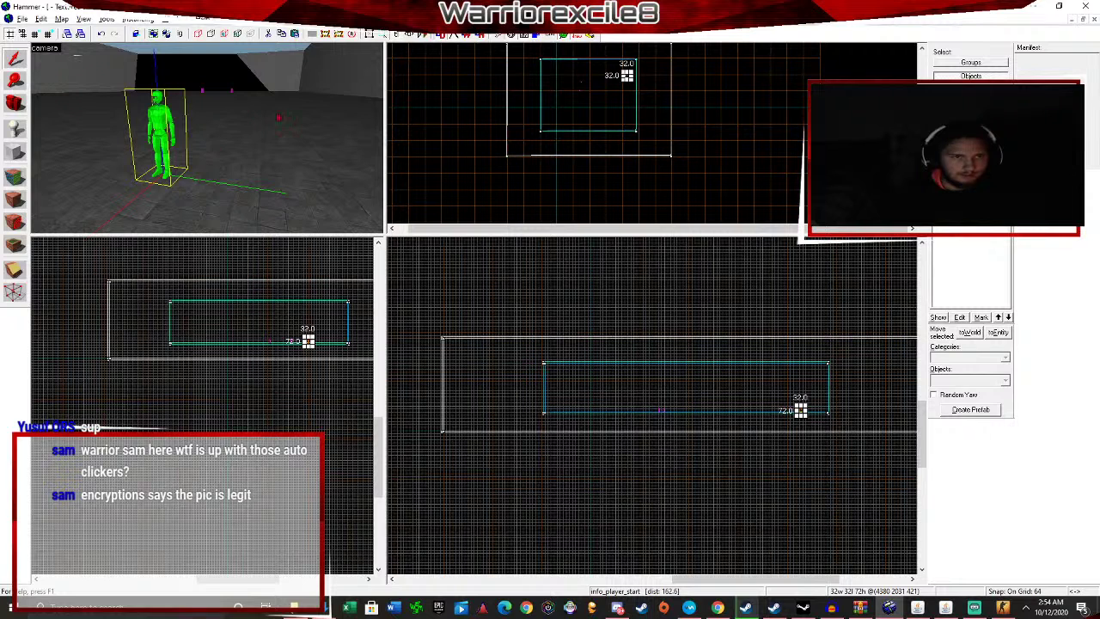
key("z")
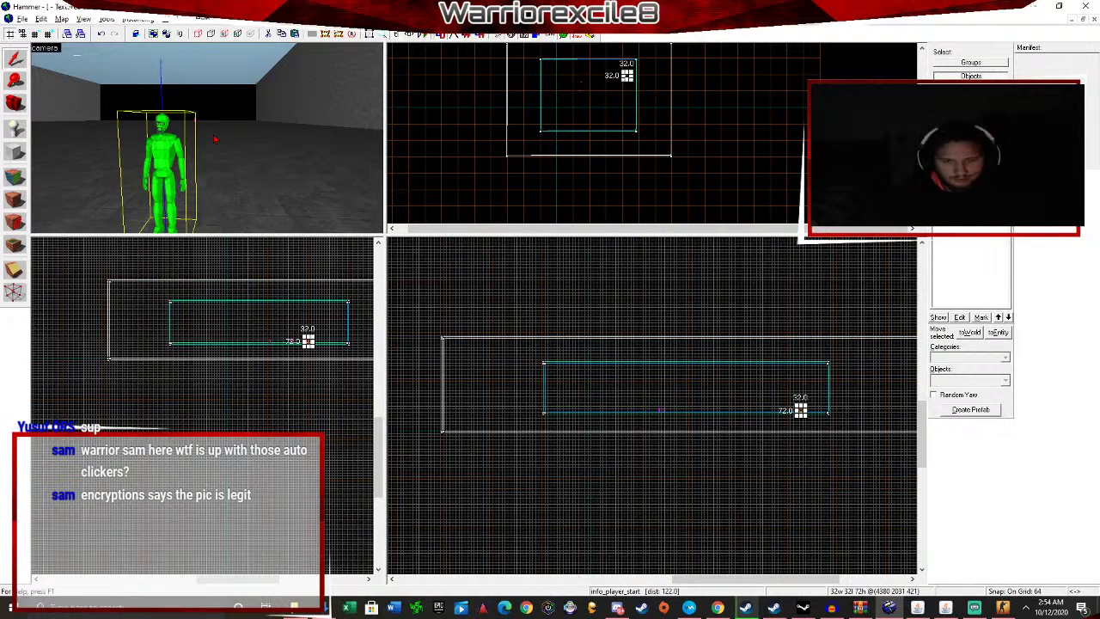
scroll(215, 139, "down", 5)
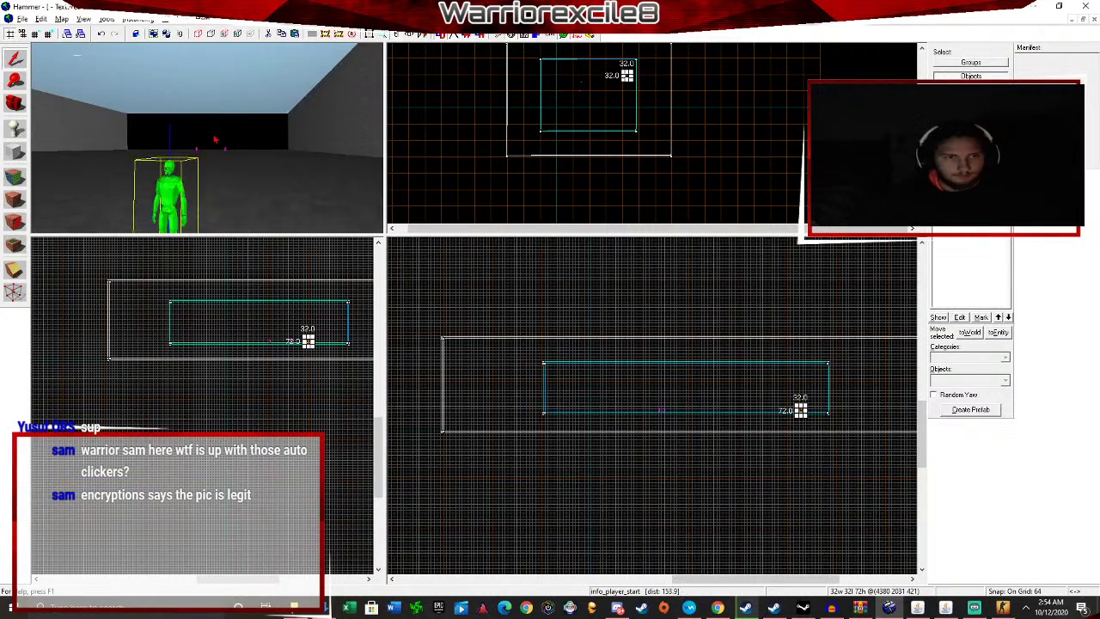
key("w")
key("w")
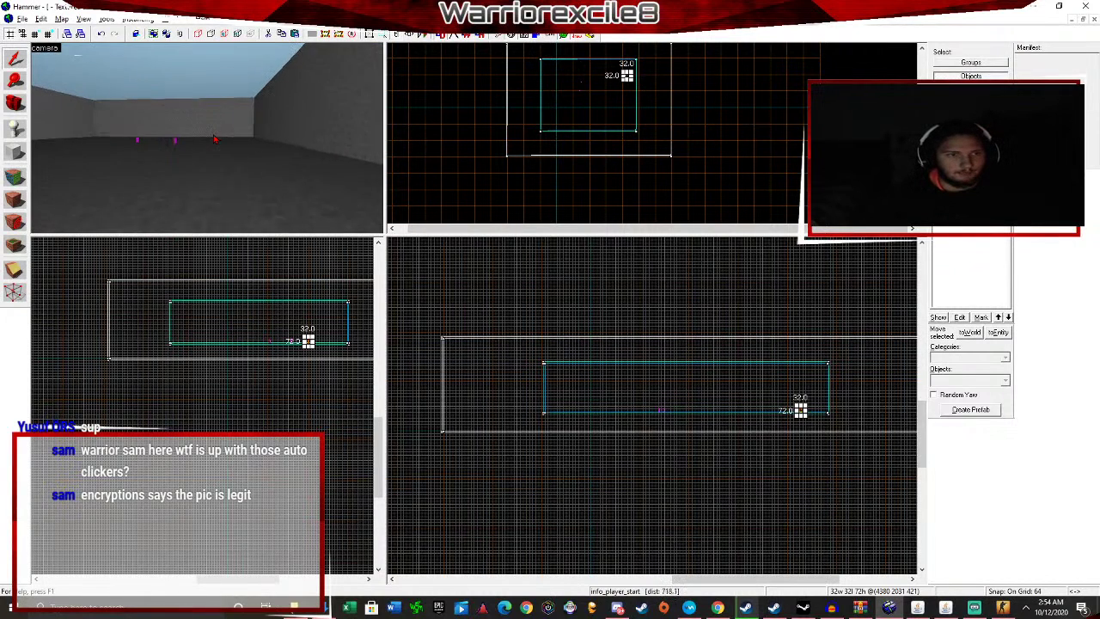
key("w")
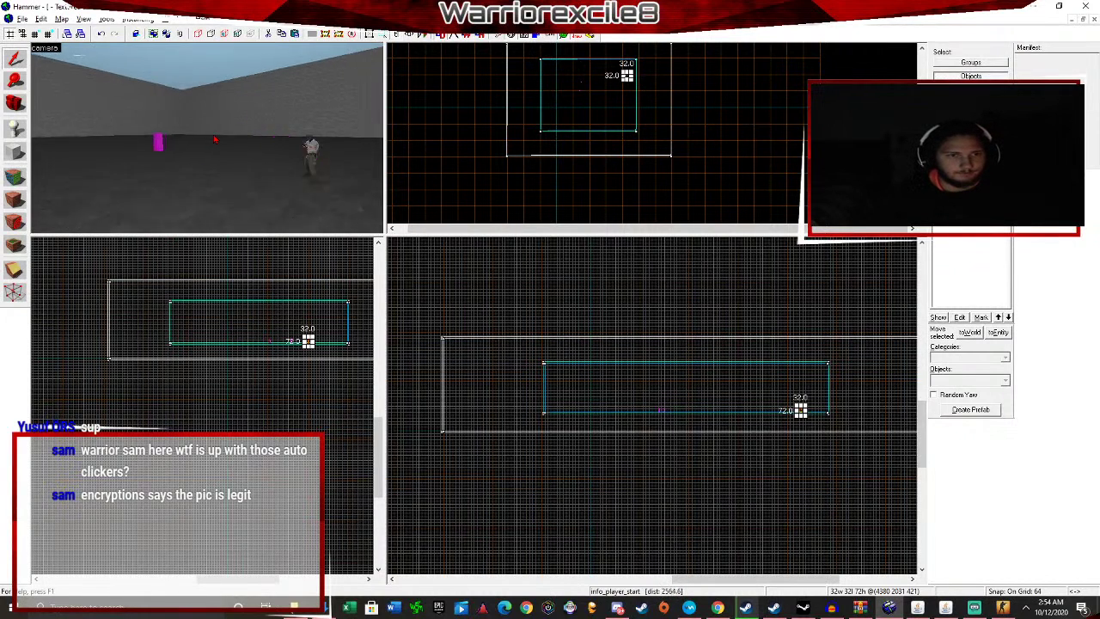
key("w")
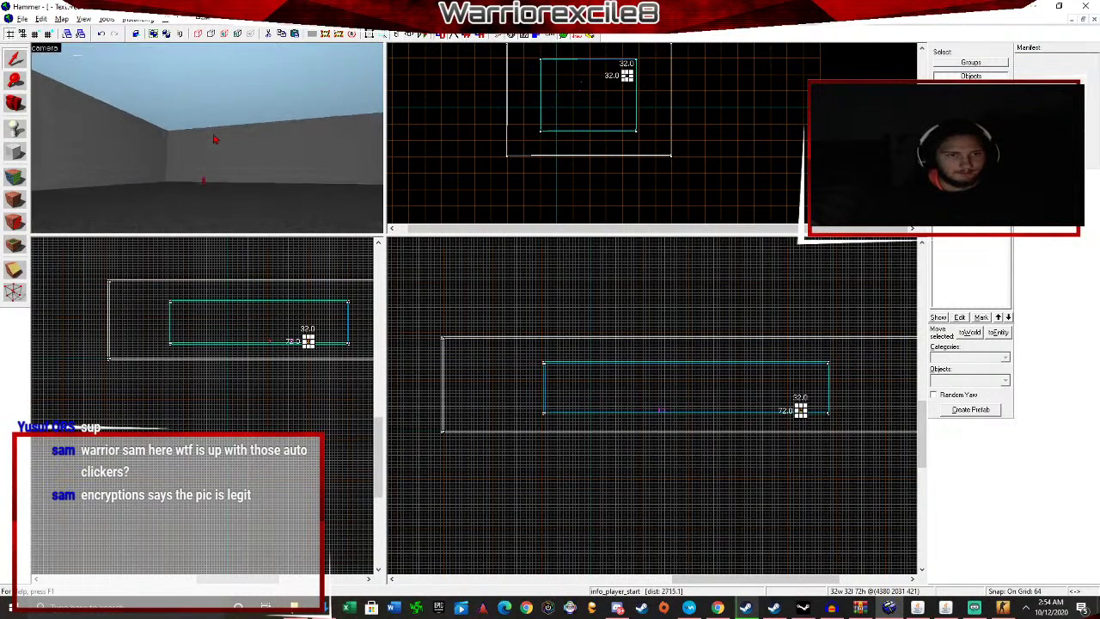
key("w")
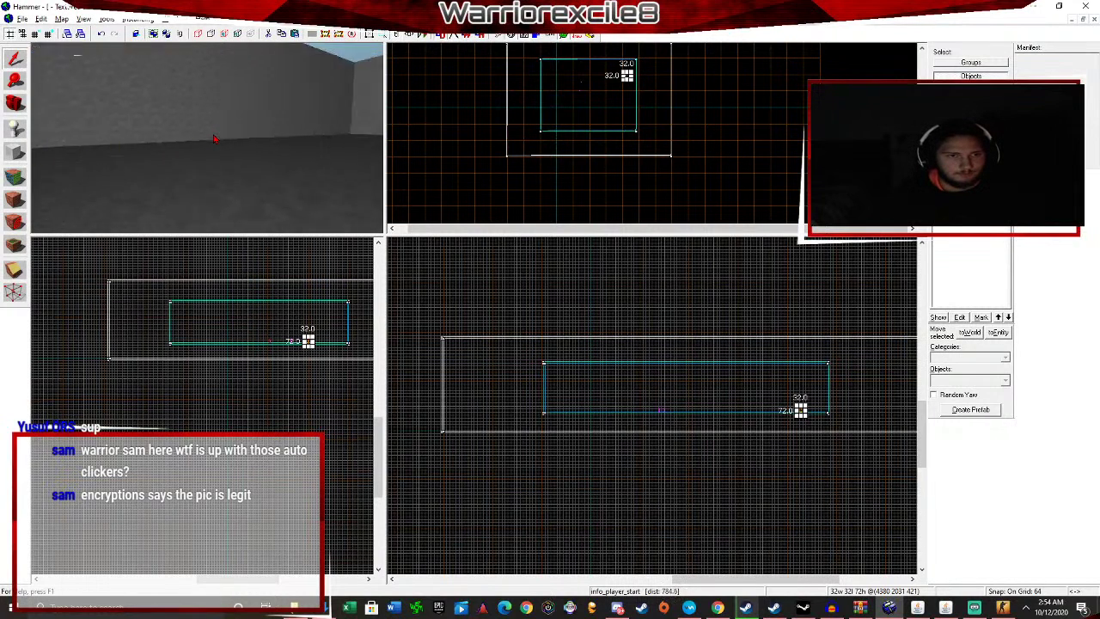
key("w")
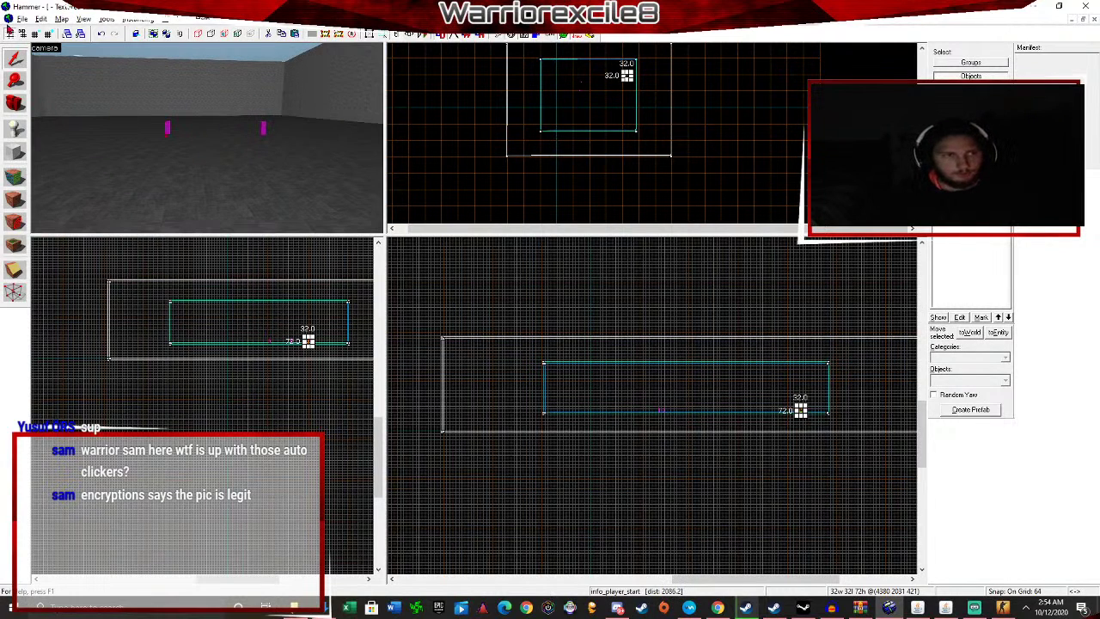
left_click(23, 19)
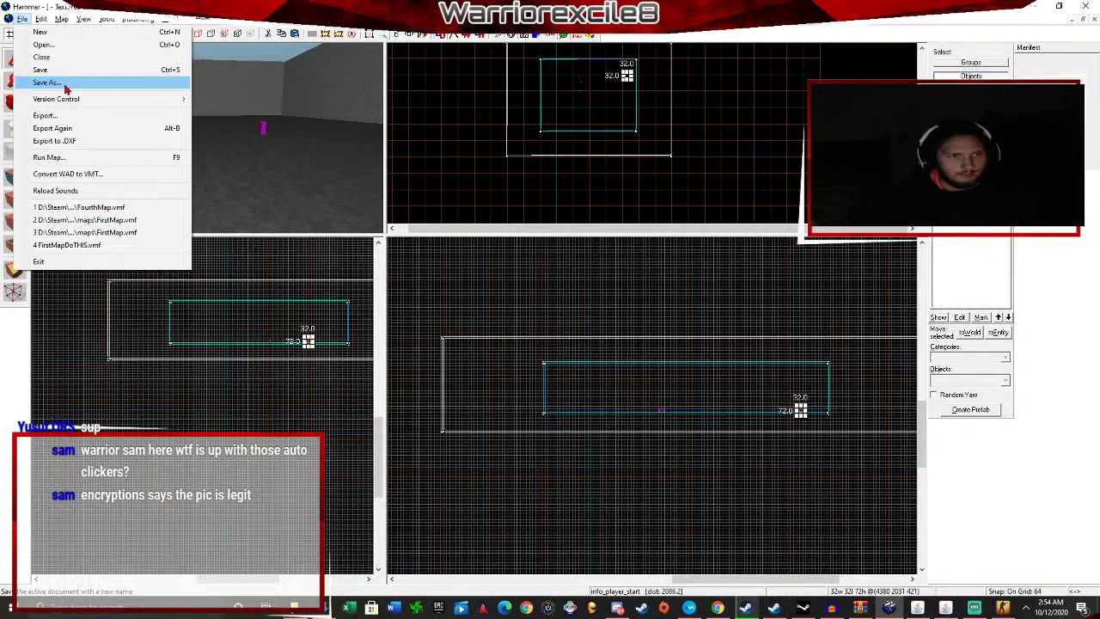
Save the map as TestingTutorial in the sdk_content maps folder using Save As.
left_click(47, 83)
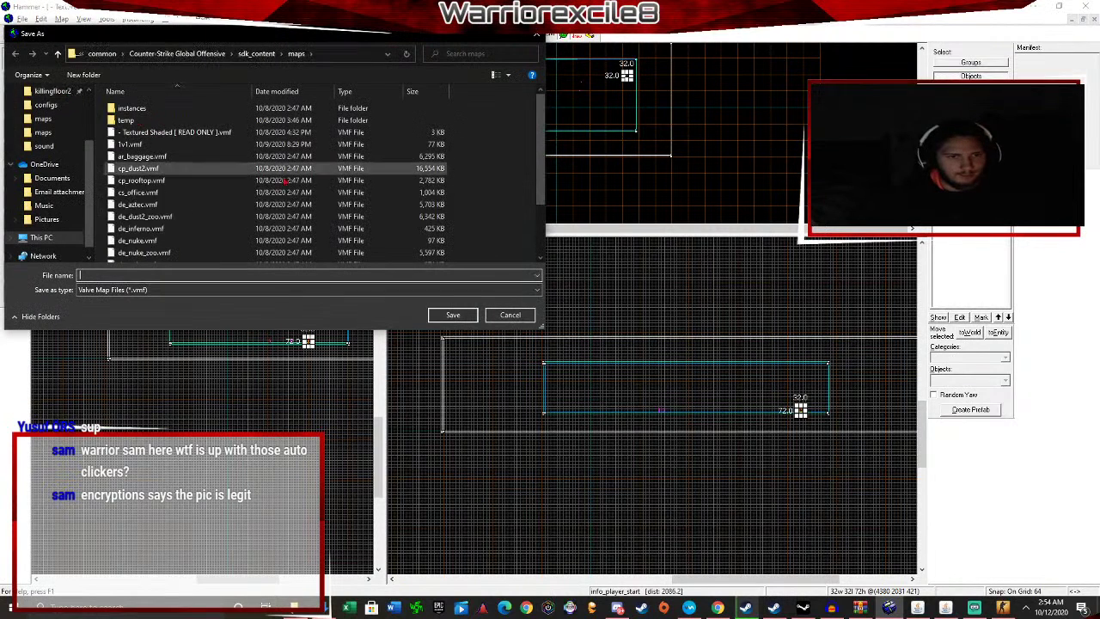
scroll(223, 245, "down", 2)
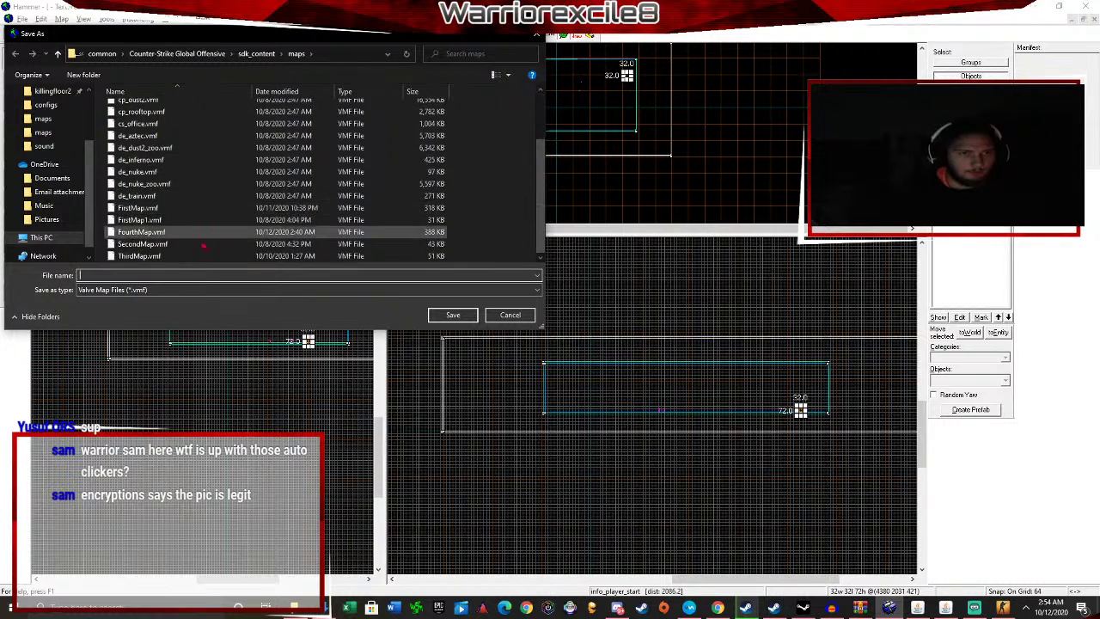
type("fe")
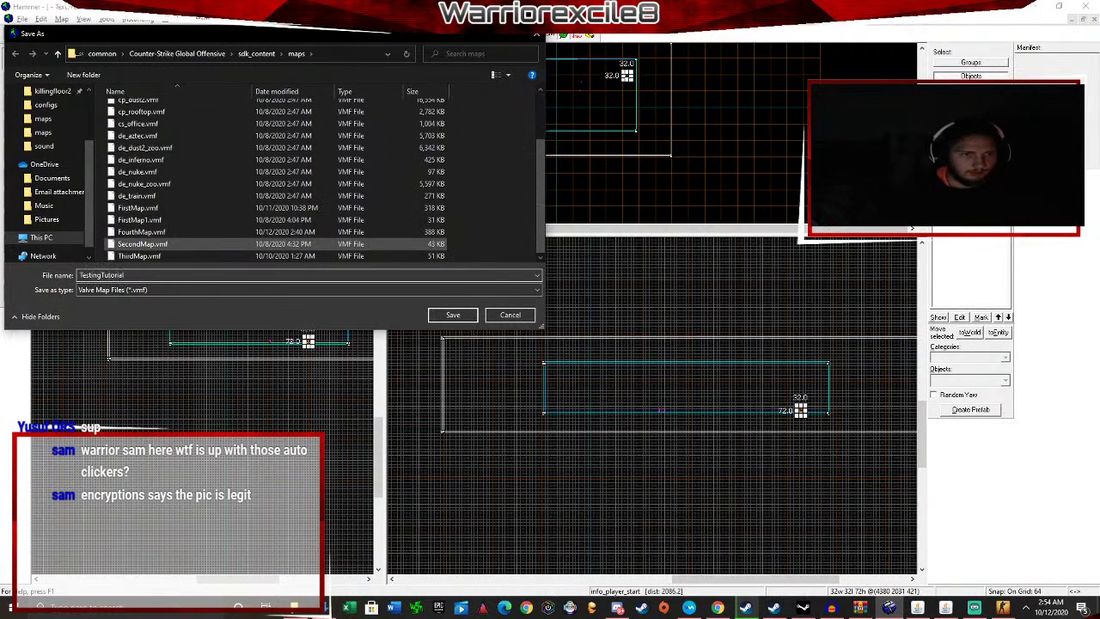
key("Return")
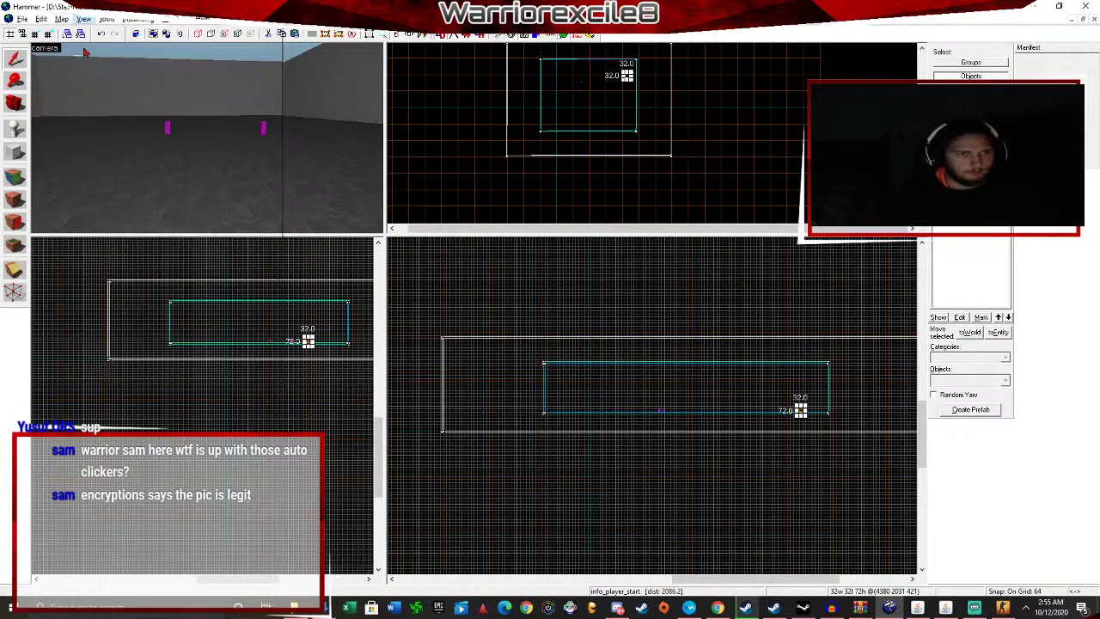
Run Check for Problems, dismiss 'No errors were found', and open Run Map with F9.
left_click(61, 19)
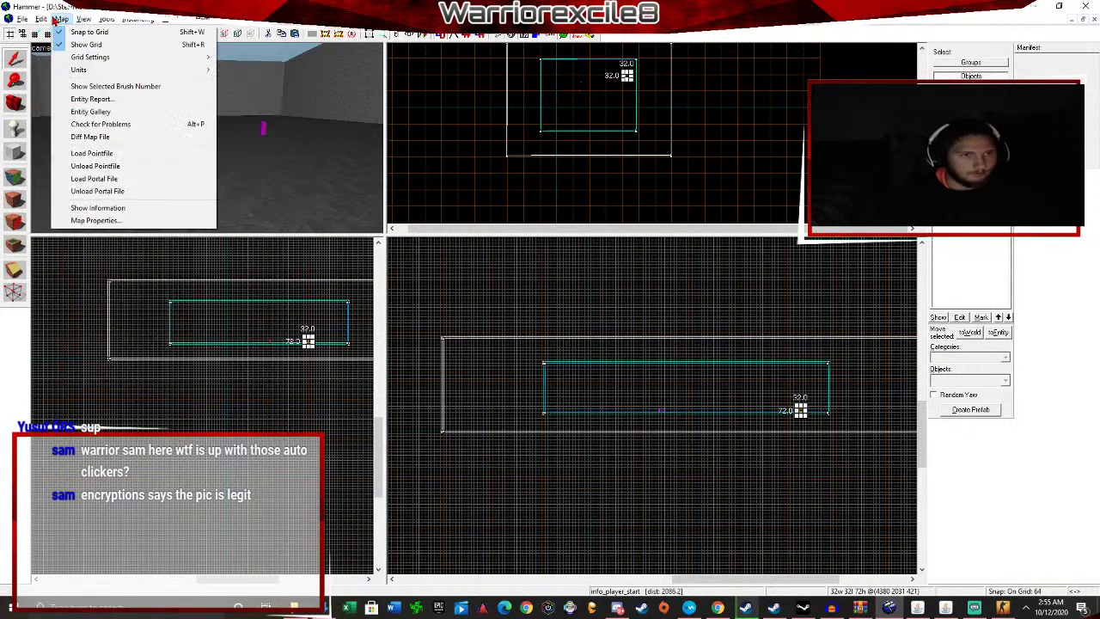
left_click(112, 126)
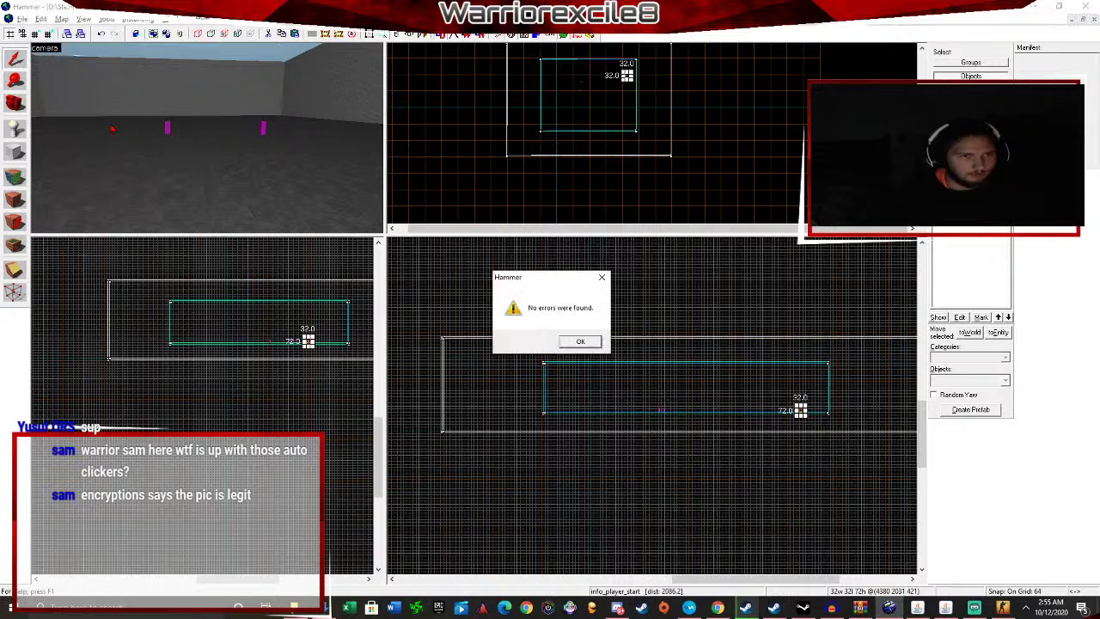
left_click(582, 343)
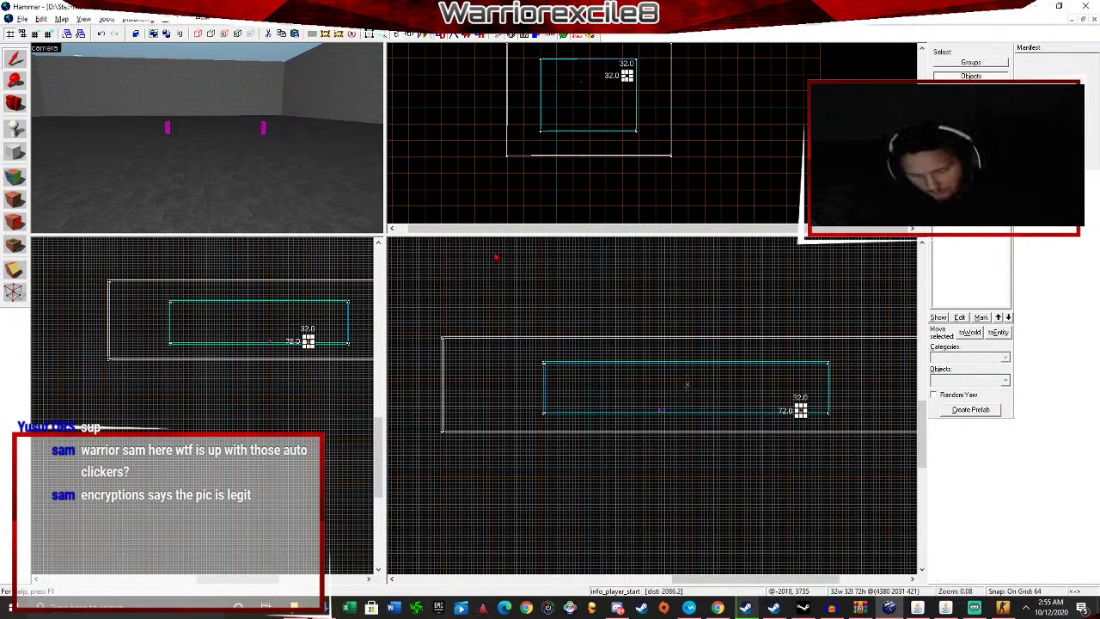
key("F9")
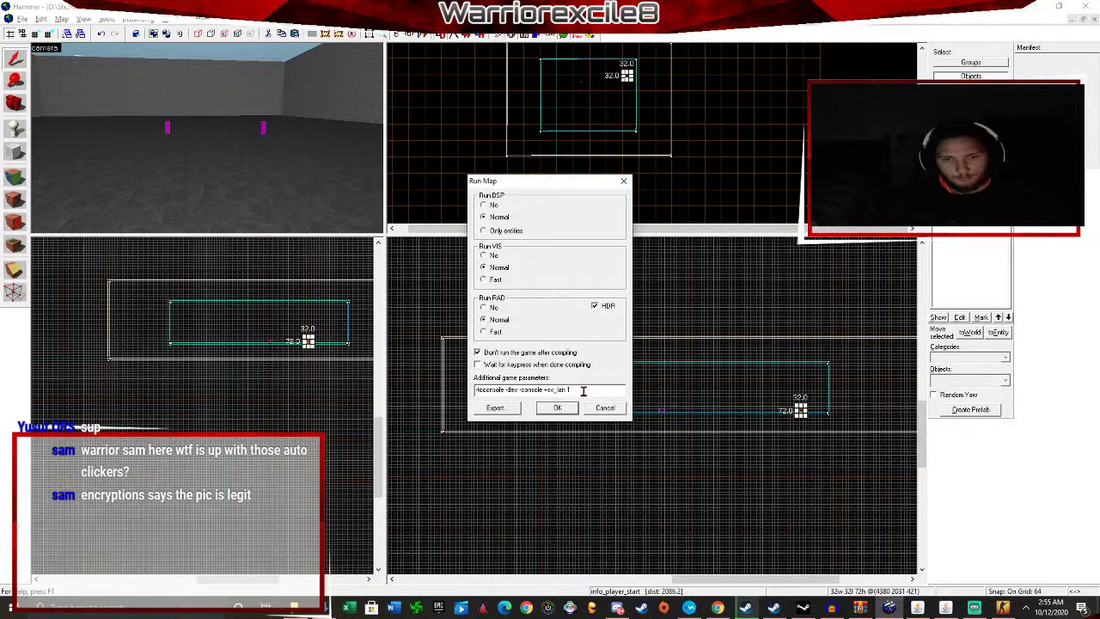
Compile with Run VIS set to No, keeping the game parameters, and launch the map.
left_click_drag(583, 390, 475, 390)
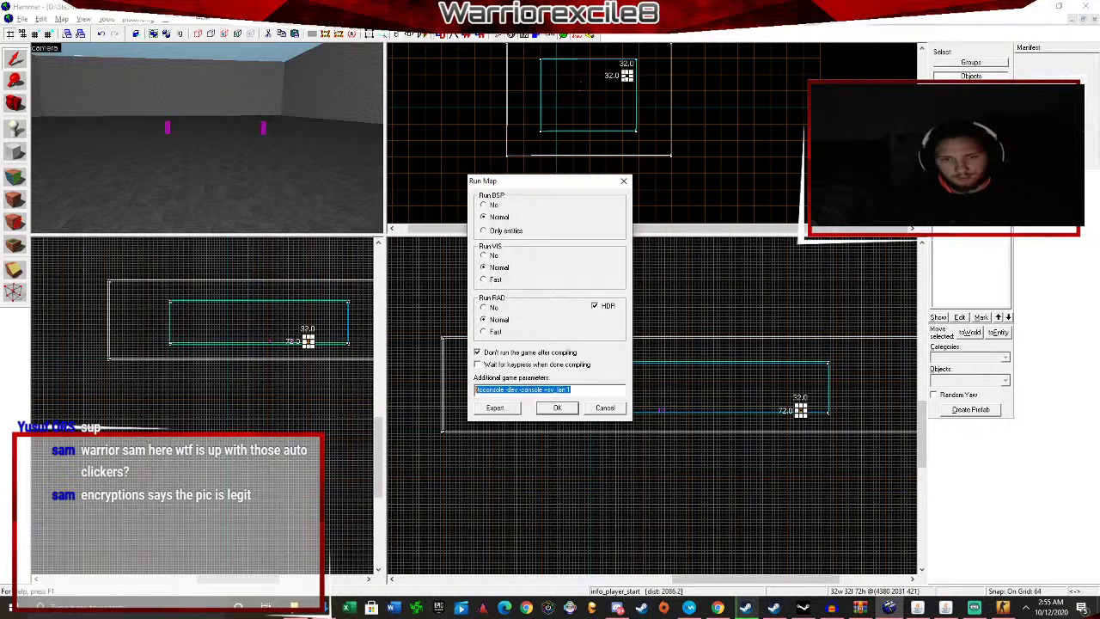
left_click(577, 389)
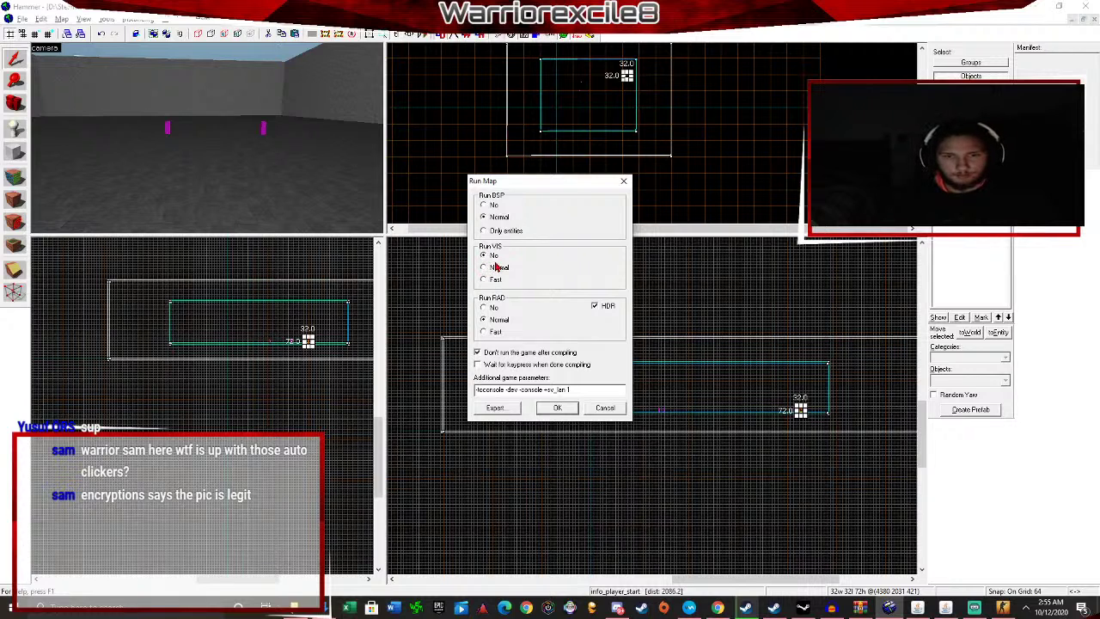
left_click(557, 409)
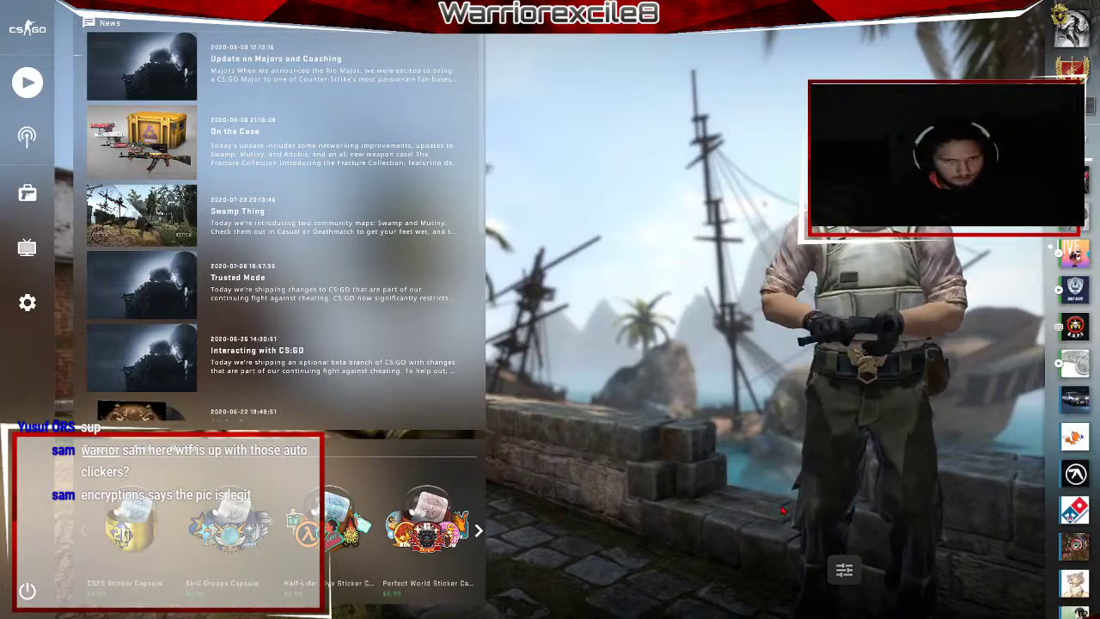
Browse CS:GO's audio, keyboard and Game settings categories.
key("grave")
key("grave")
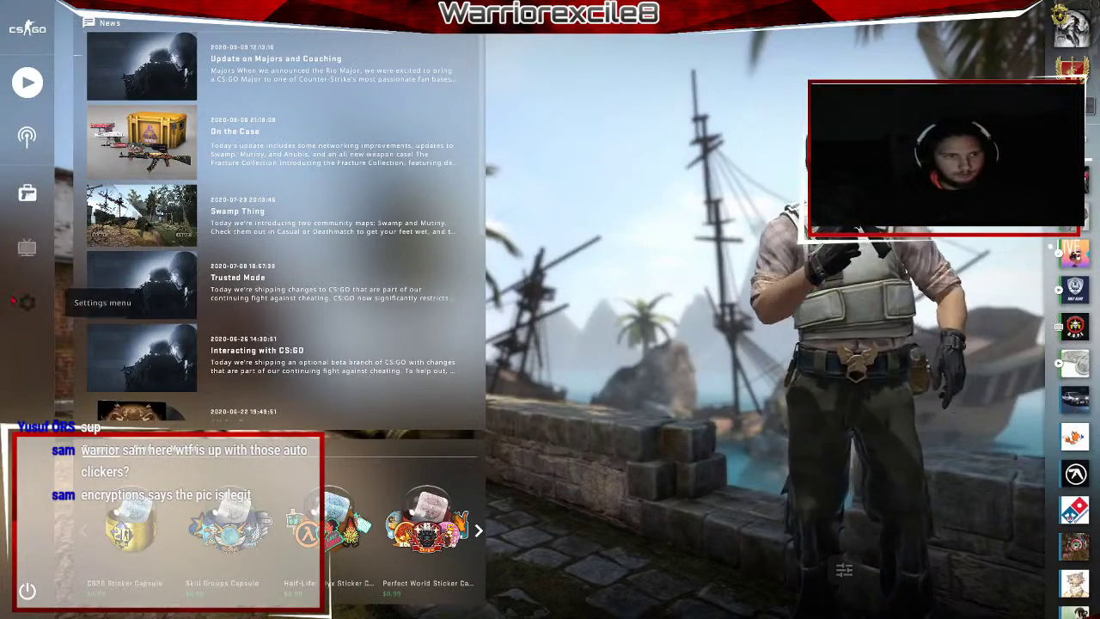
left_click(14, 300)
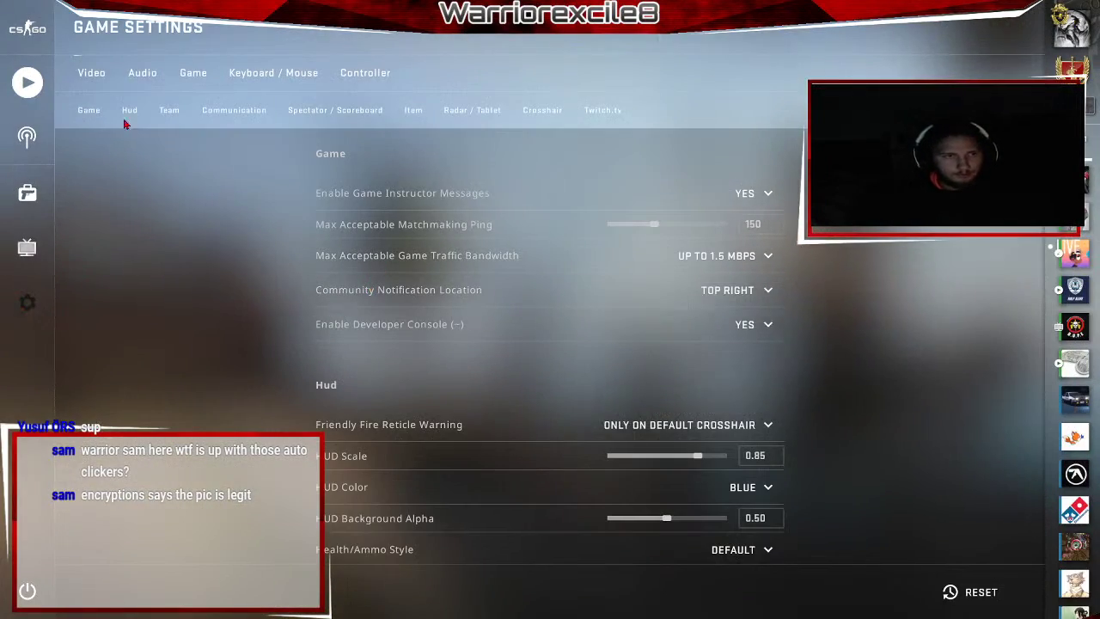
left_click(143, 72)
left_click(611, 189)
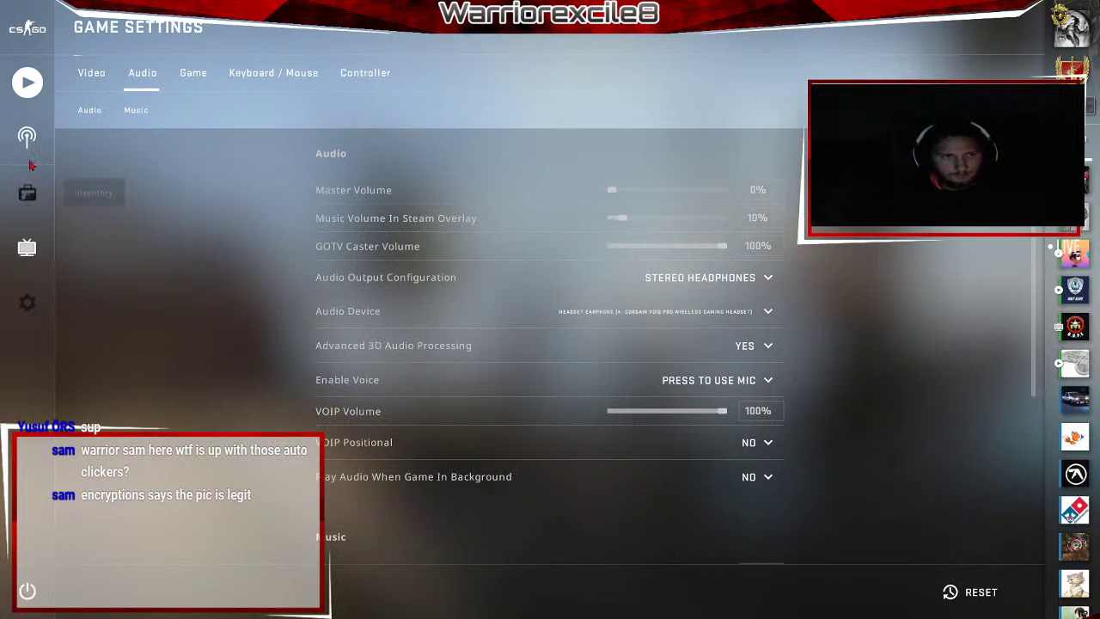
left_click(240, 76)
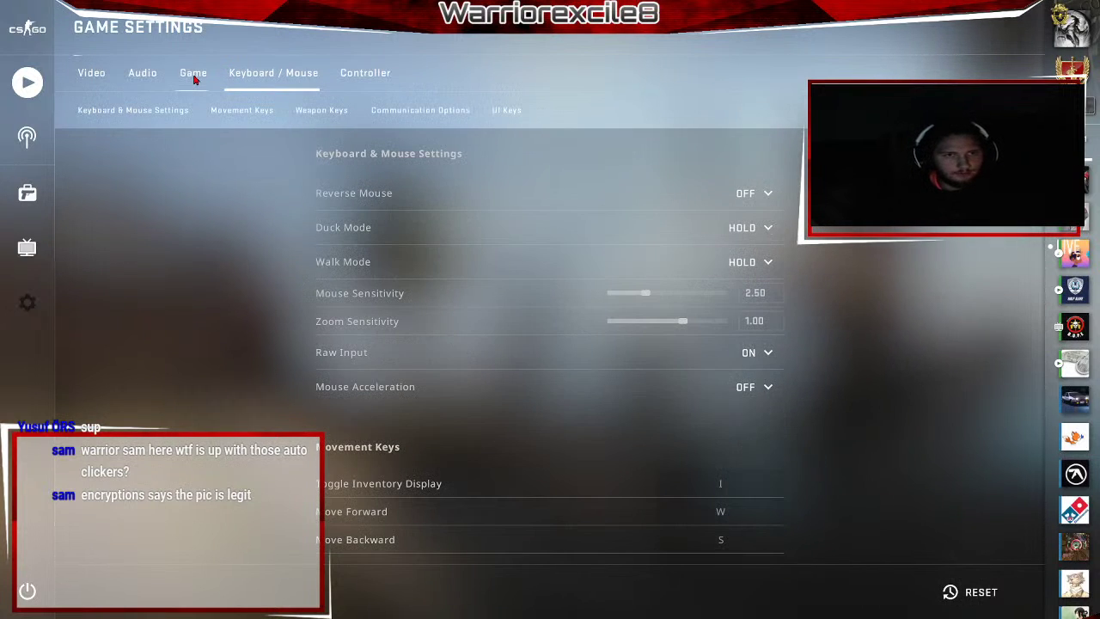
left_click(194, 76)
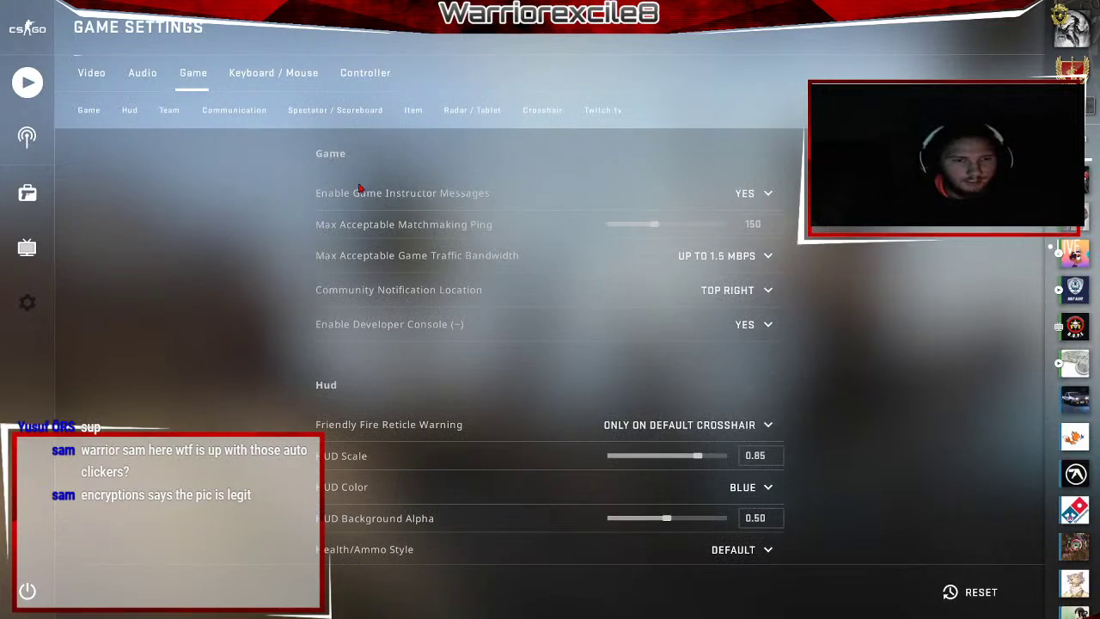
scroll(858, 326, "down", 5)
scroll(857, 323, "down", 8)
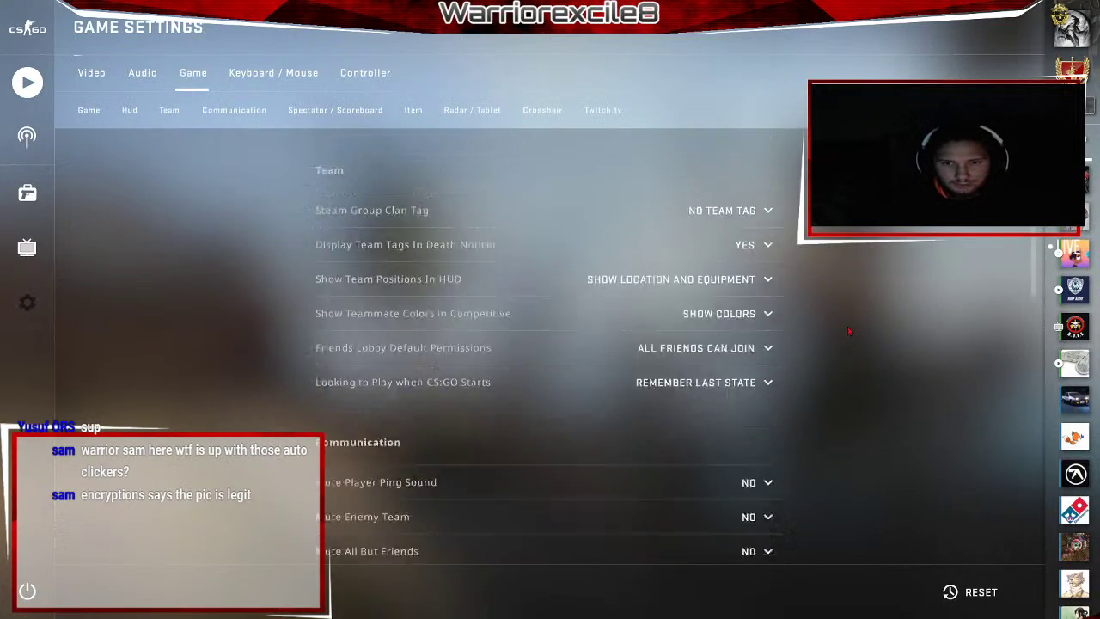
scroll(856, 321, "down", 8)
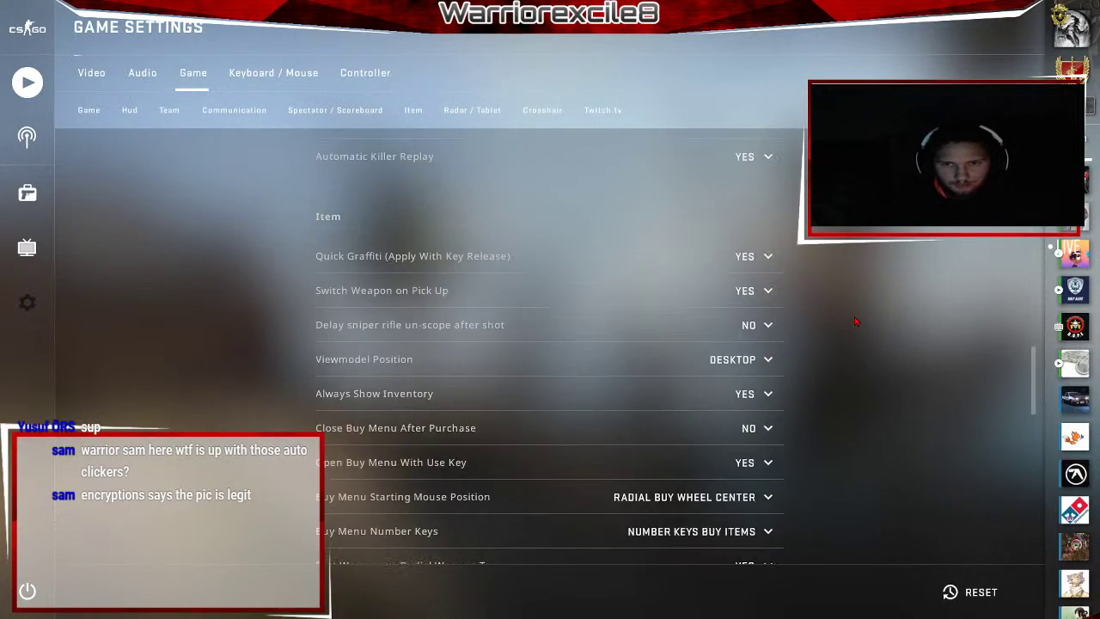
scroll(856, 317, "down", 6)
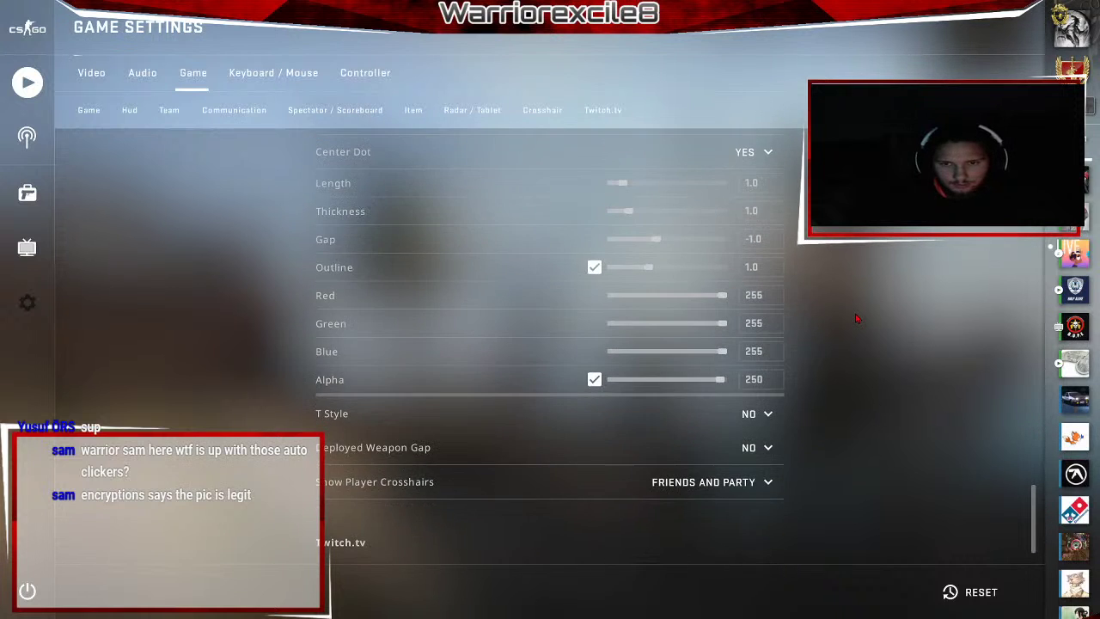
left_click(88, 110)
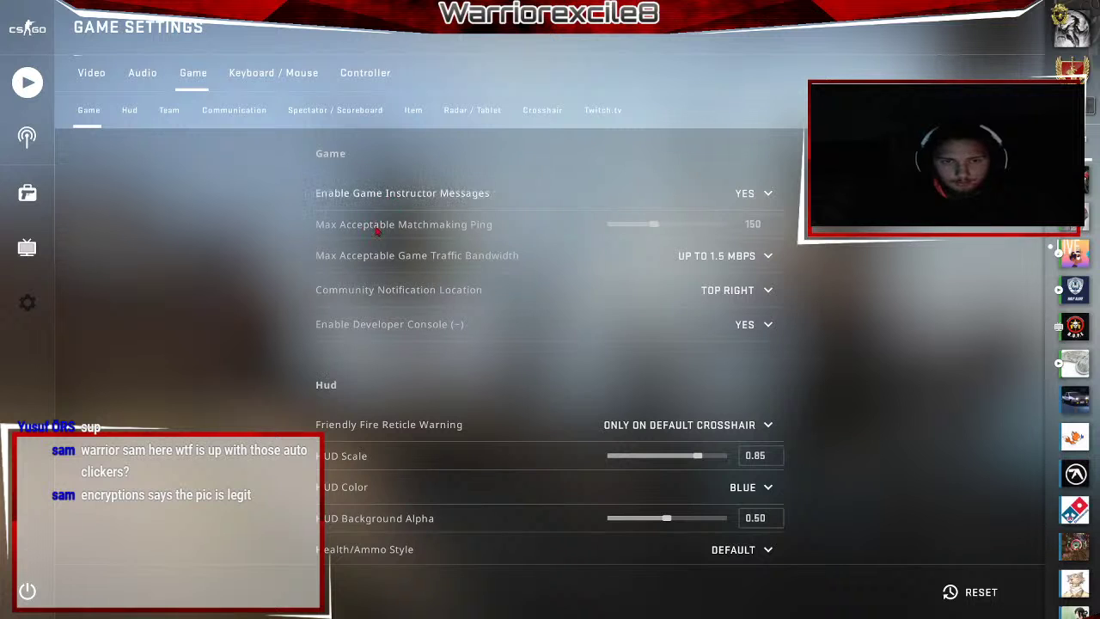
Keep Enable Developer Console on YES, return to the main menu, and open the console.
left_click(753, 324)
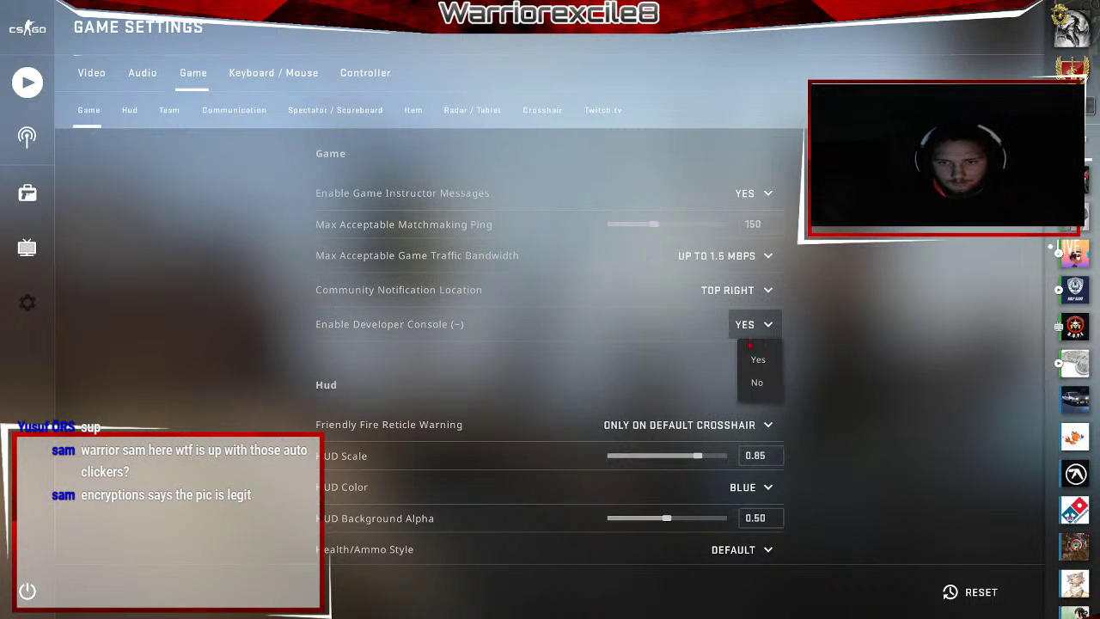
left_click(763, 361)
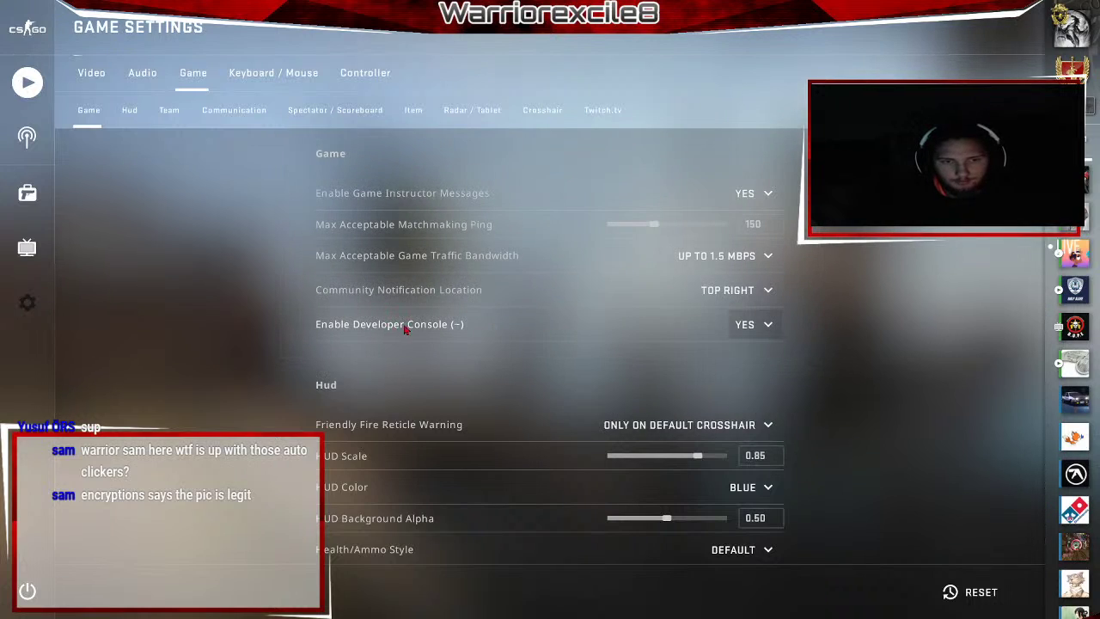
left_click(27, 29)
key("grave")
Run 'map TestingTutorial' in the console to load the map.
type("wa")
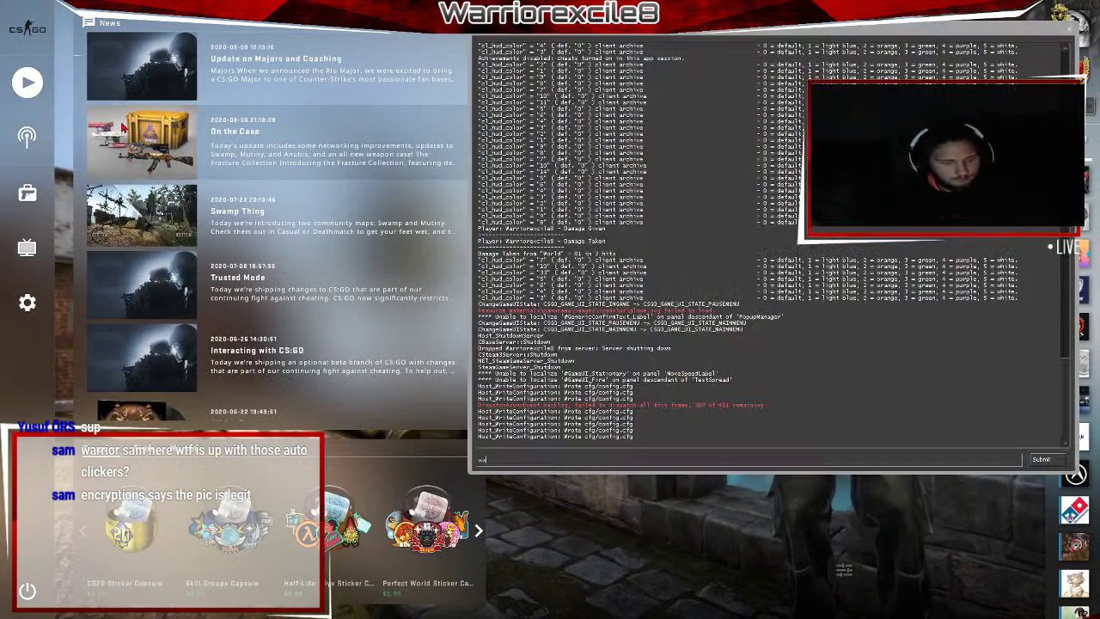
key("BackSpace")
key("BackSpace")
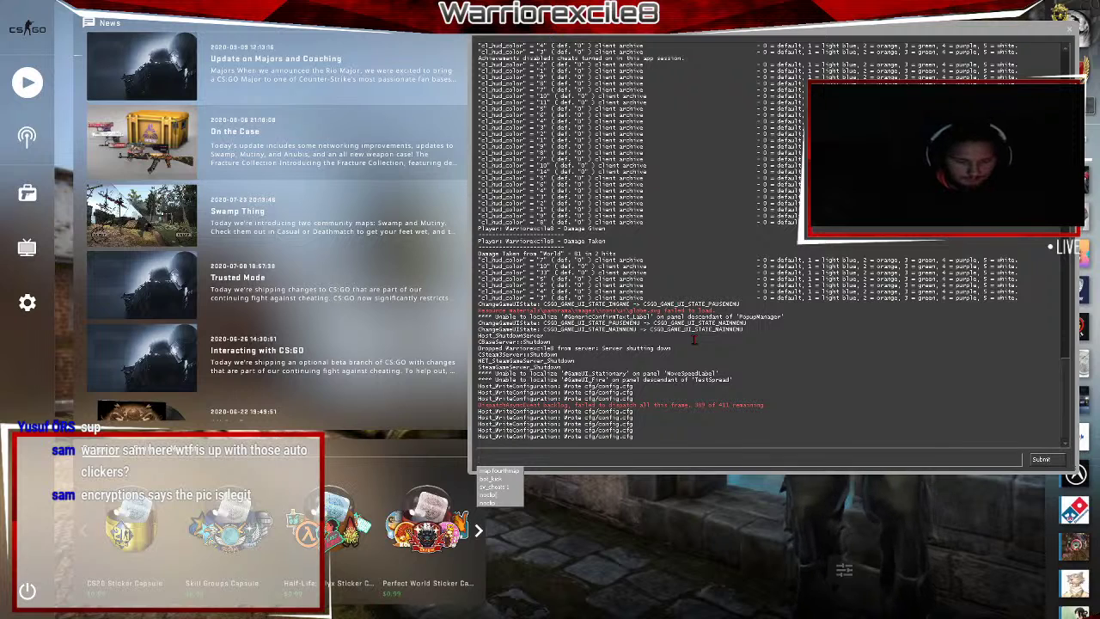
type("map ")
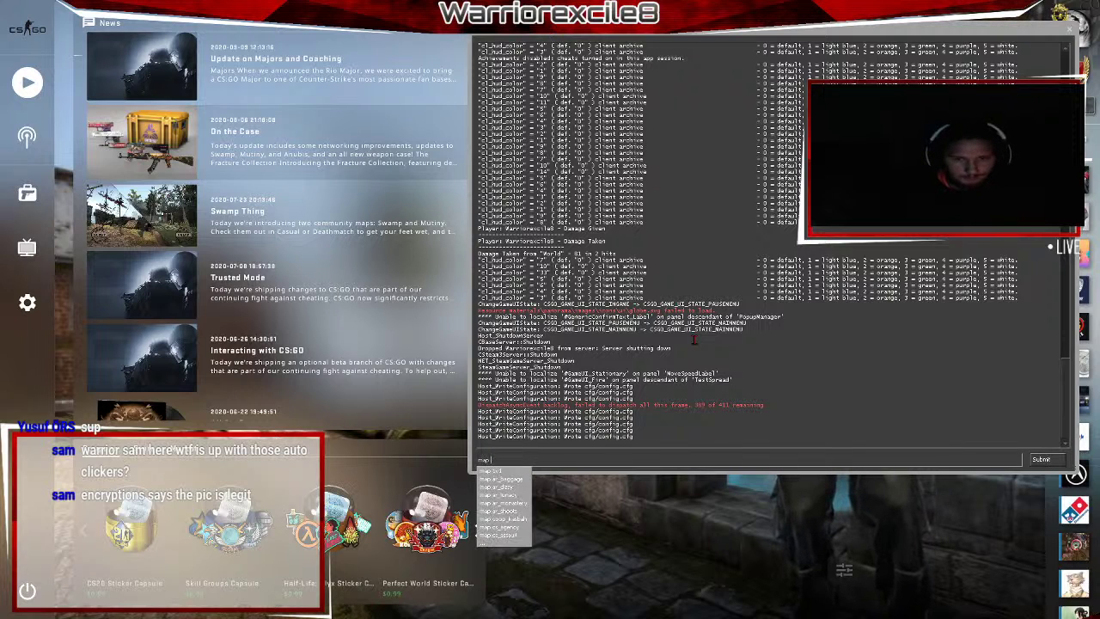
type("TestingTutori")
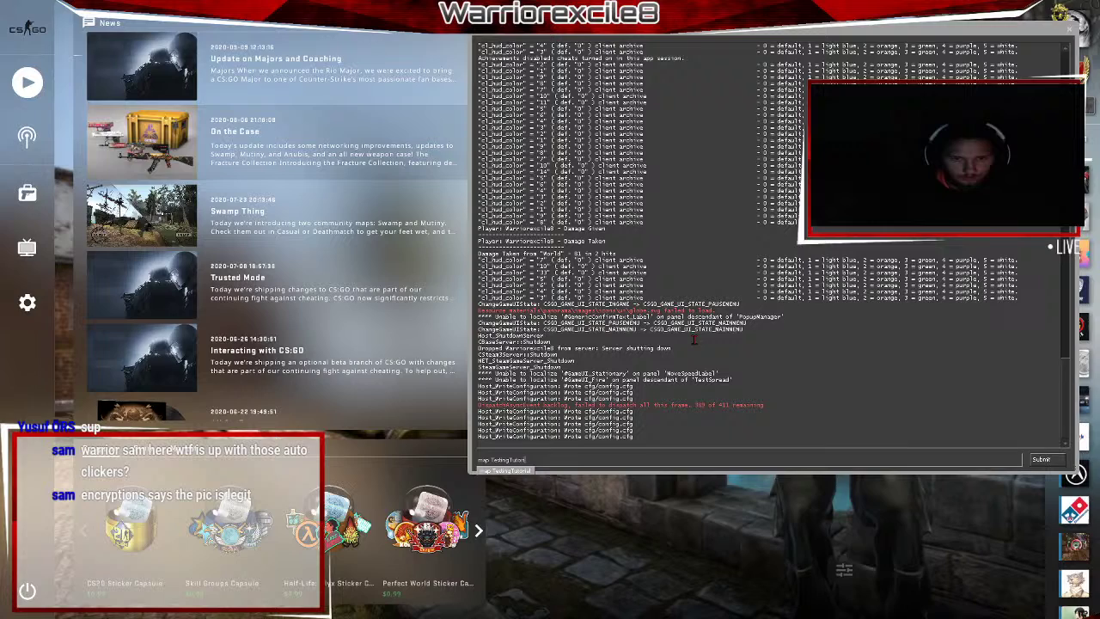
key("Return")
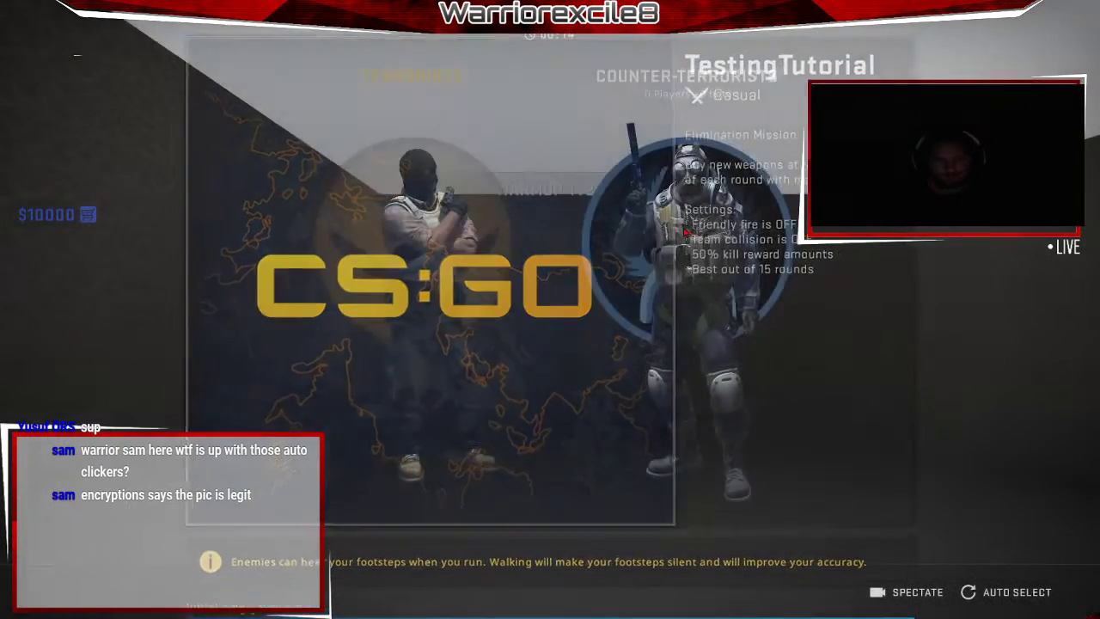
Join the Counter-Terrorists and attack the bot with the knife and USP-S.
left_click(556, 314)
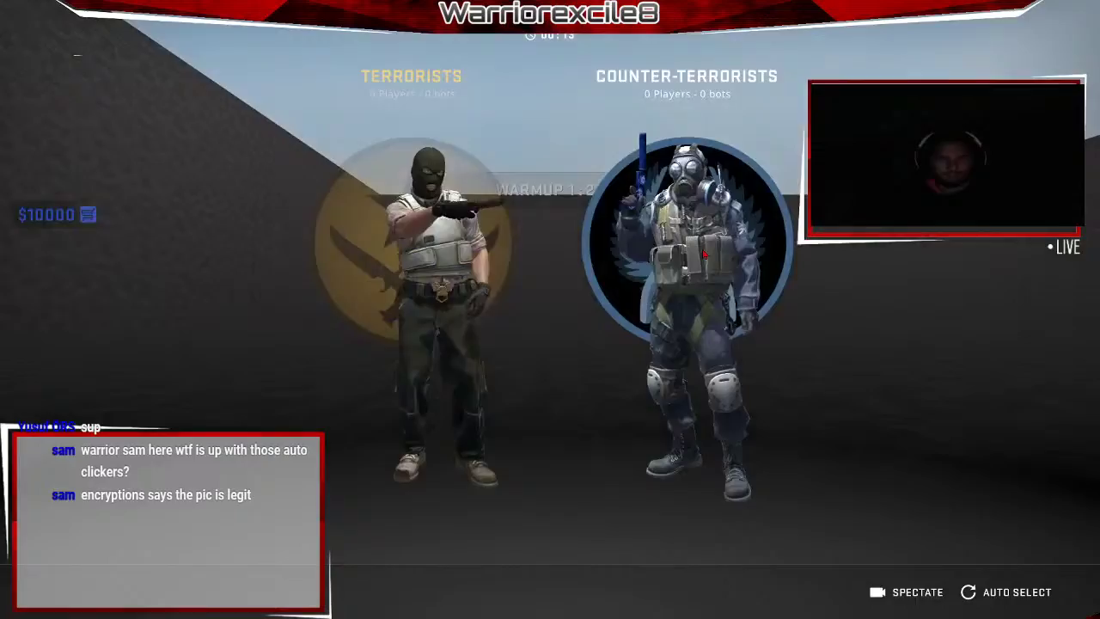
left_click(705, 254)
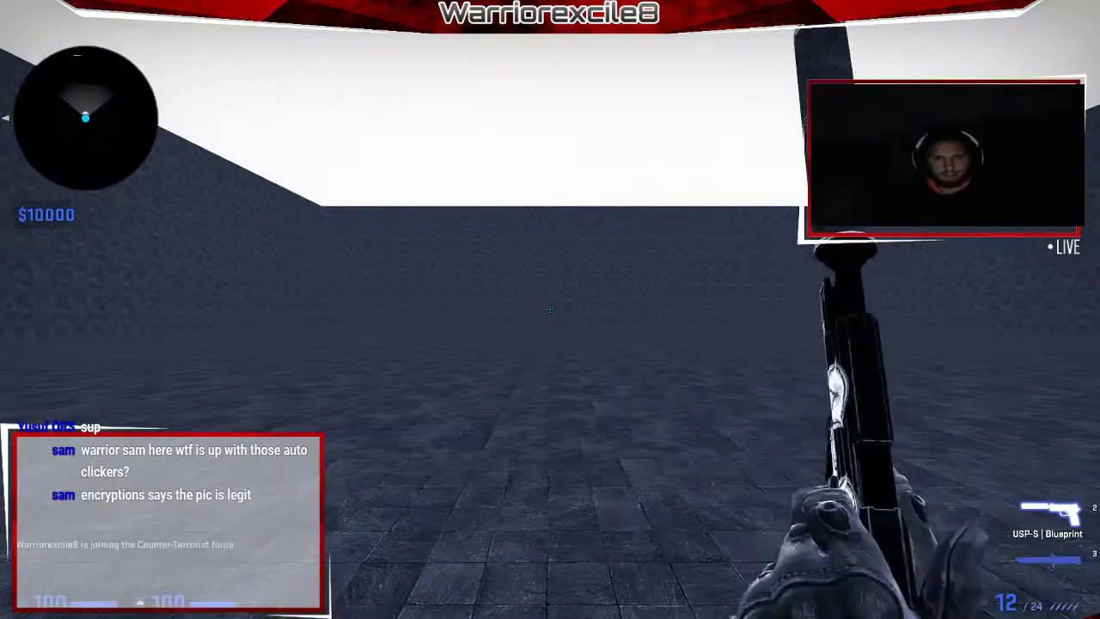
key("3")
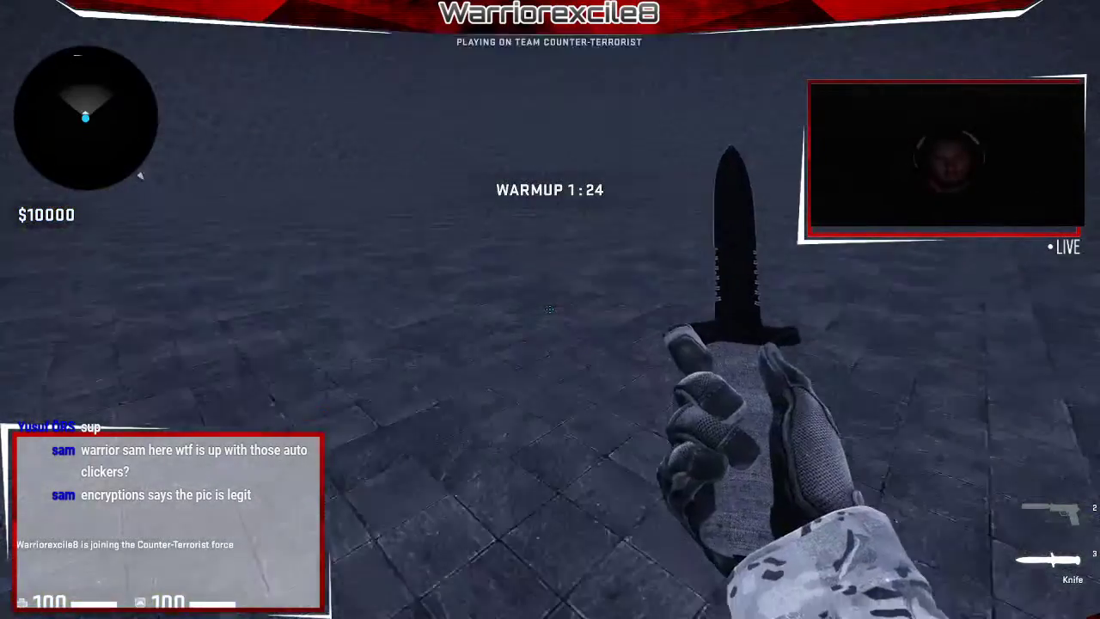
left_click(550, 309)
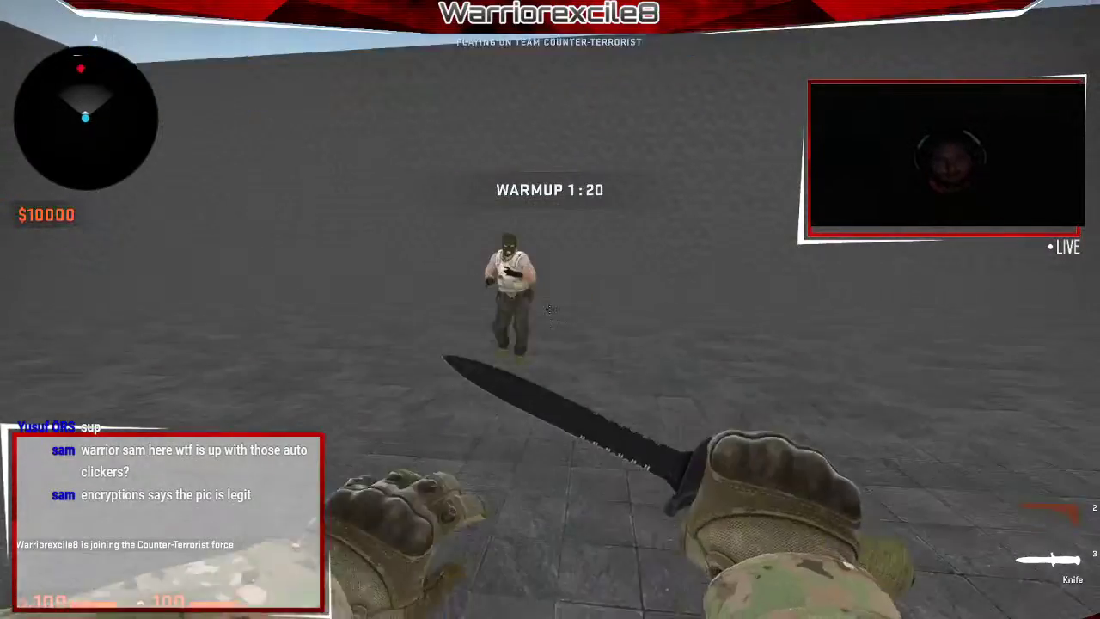
key("2")
left_click(550, 309)
left_click(550, 310)
left_click(550, 310)
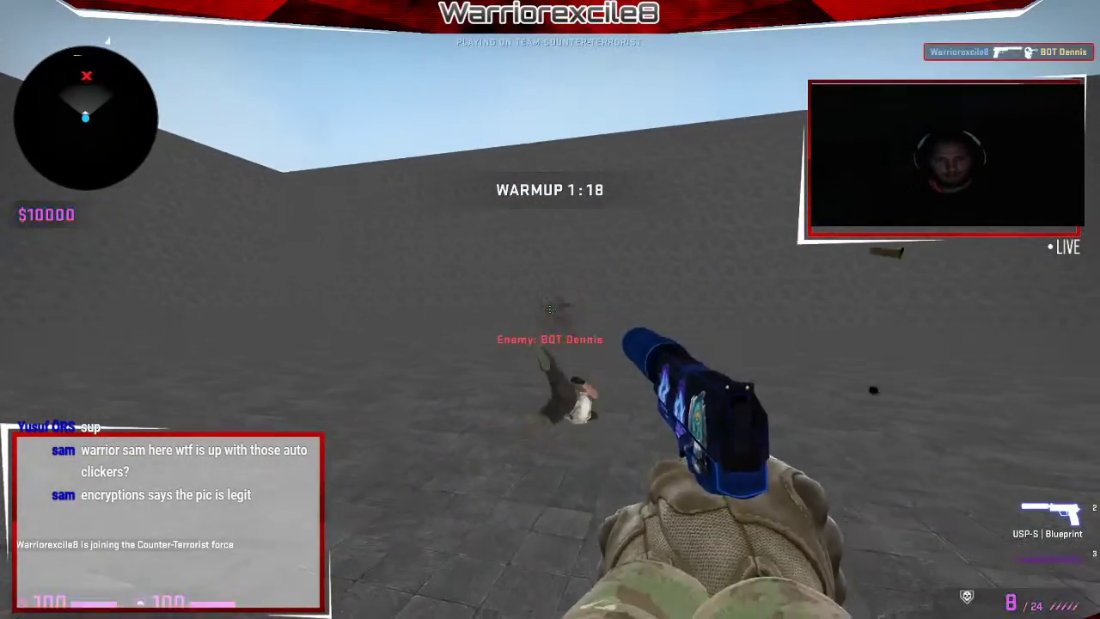
key("r")
Keep fighting the bot with knife swings and a burst of pistol shots.
key("3")
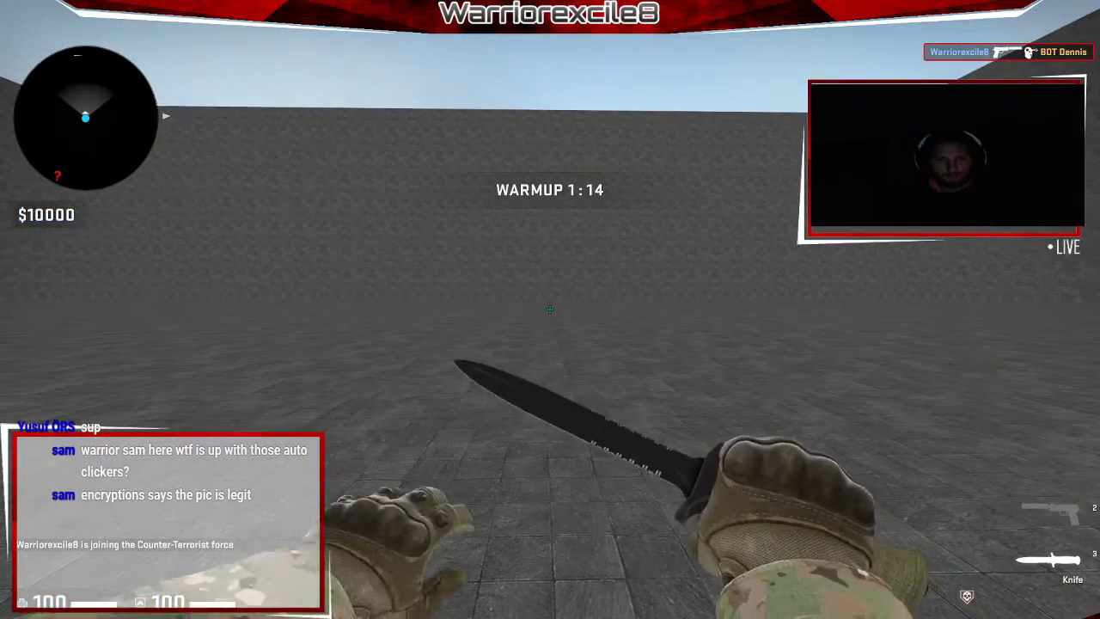
left_click(550, 310)
left_click(550, 309)
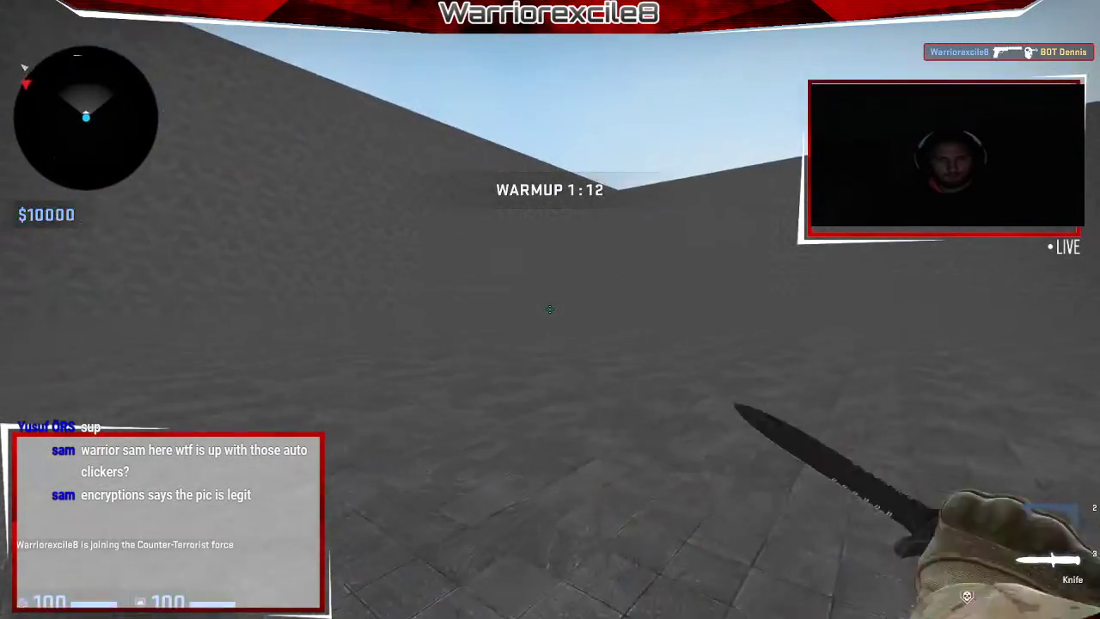
key("2")
left_click(550, 309)
left_click(550, 309)
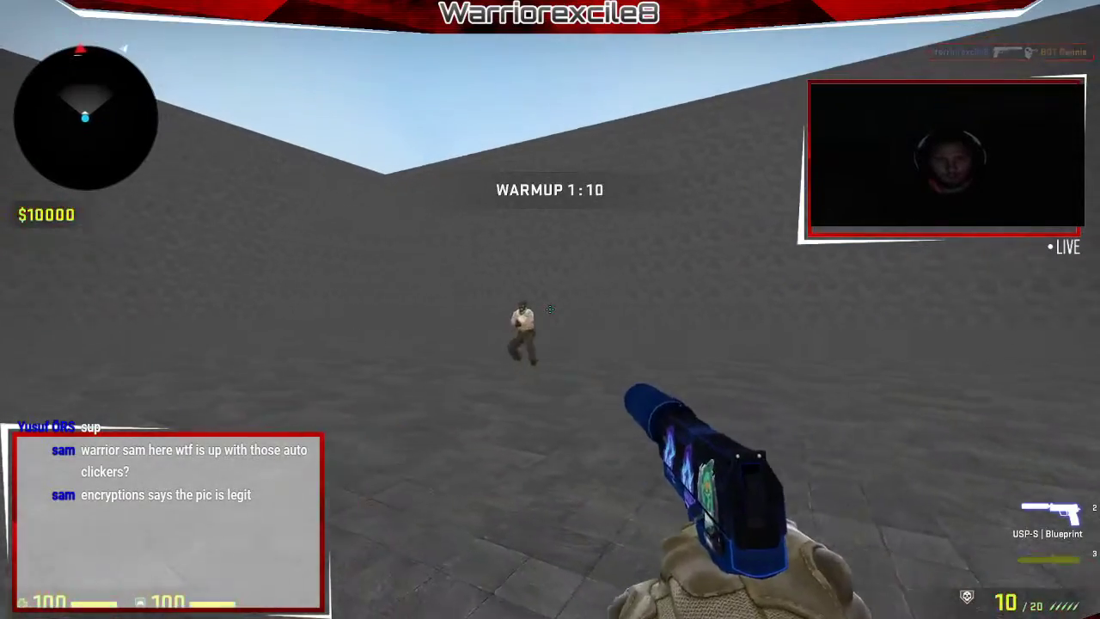
left_click(551, 310)
left_click(550, 310)
left_click(550, 310)
left_click(550, 310)
left_click(550, 310)
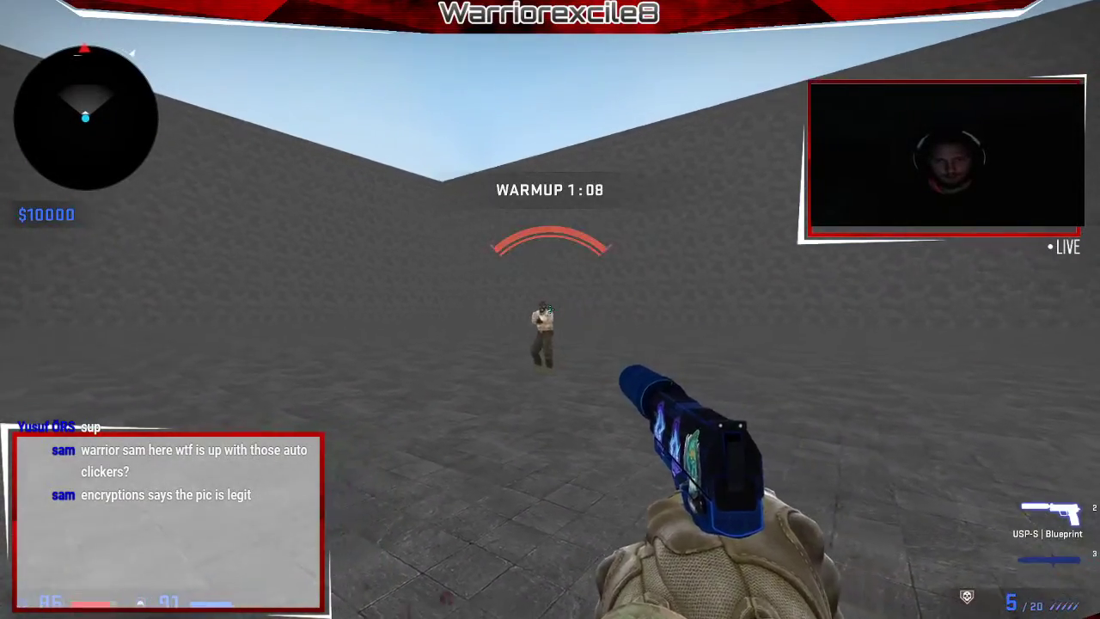
left_click(550, 309)
left_click(550, 309)
left_click(551, 309)
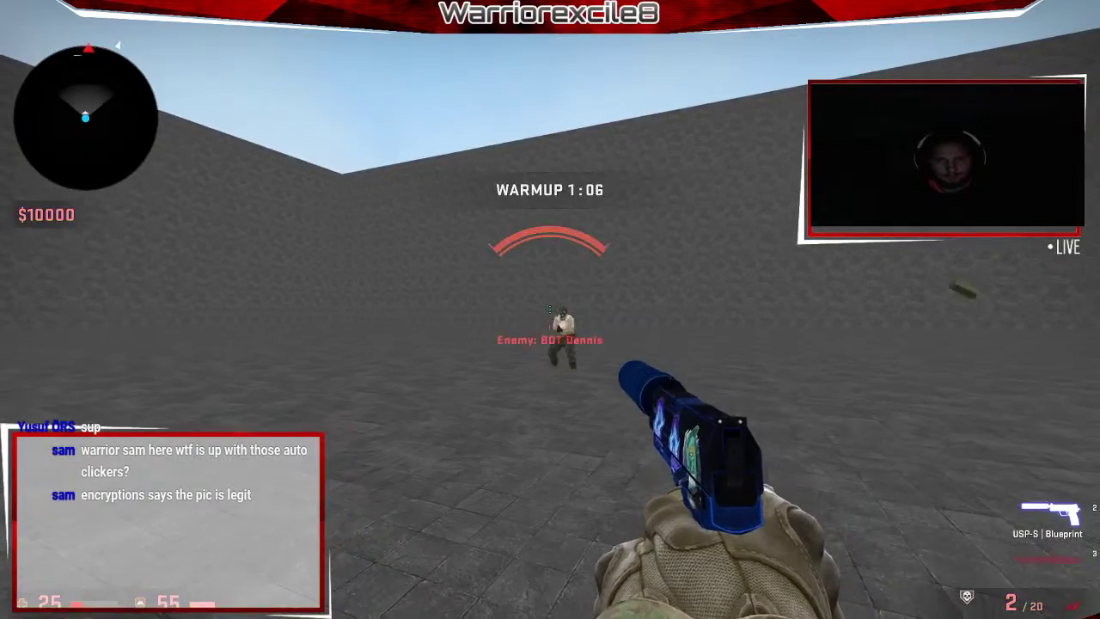
Inspect the pistol and swing the knife at the bot several more times.
key("f")
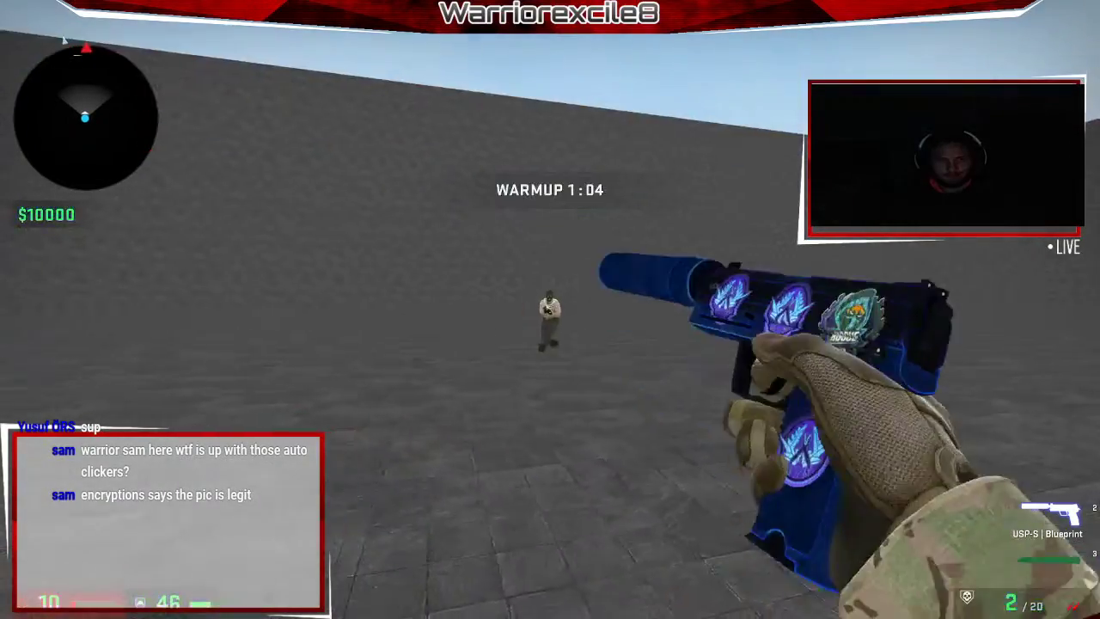
key("3")
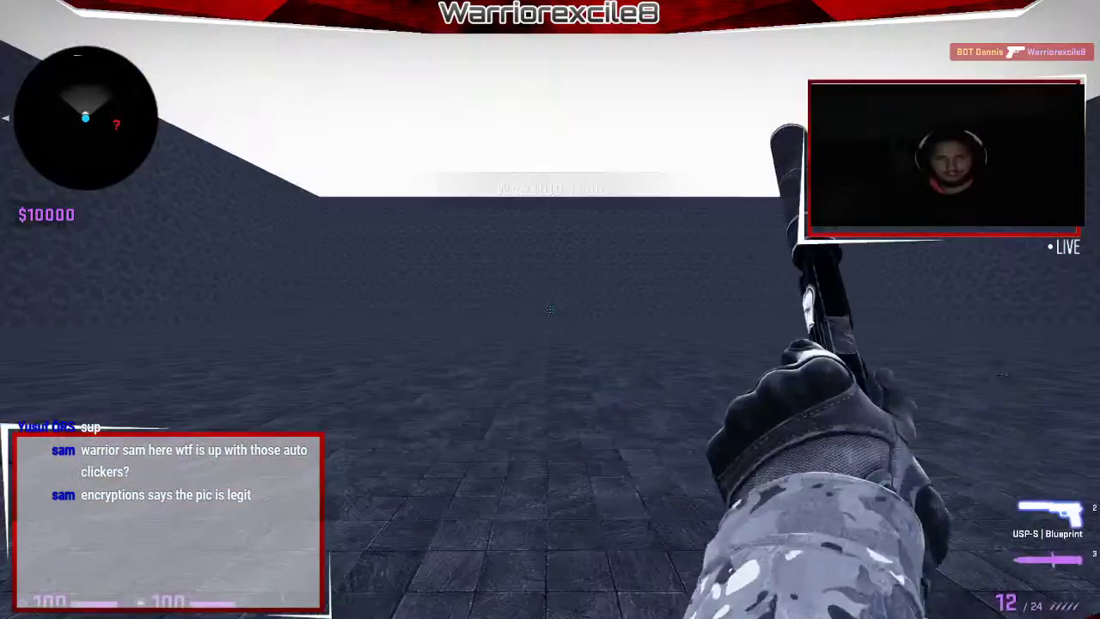
key("3")
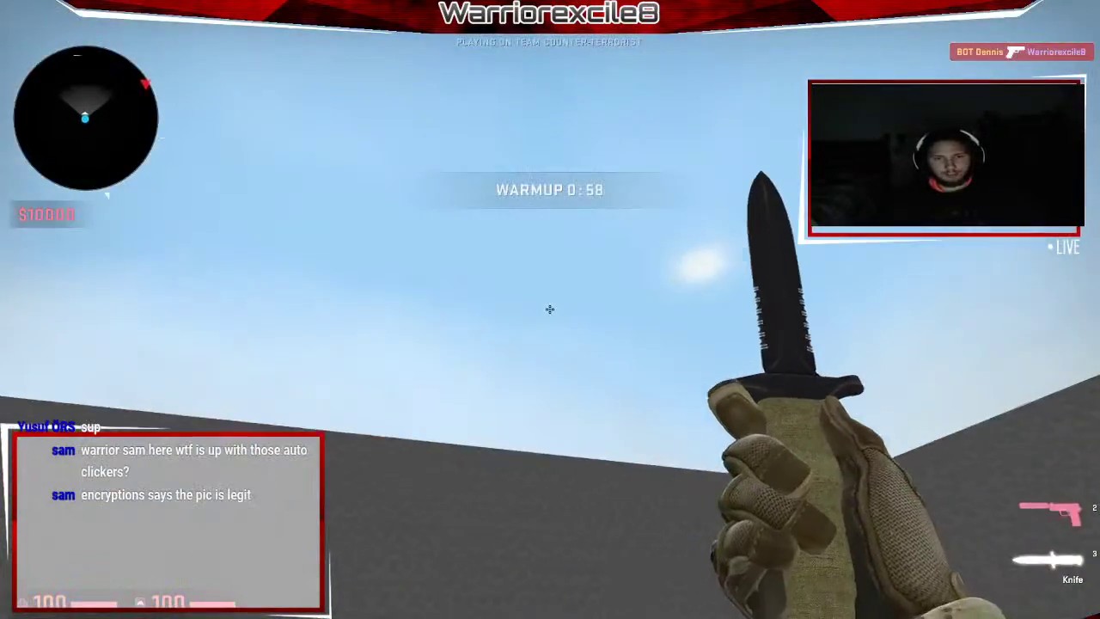
left_click(550, 309)
left_click(551, 309)
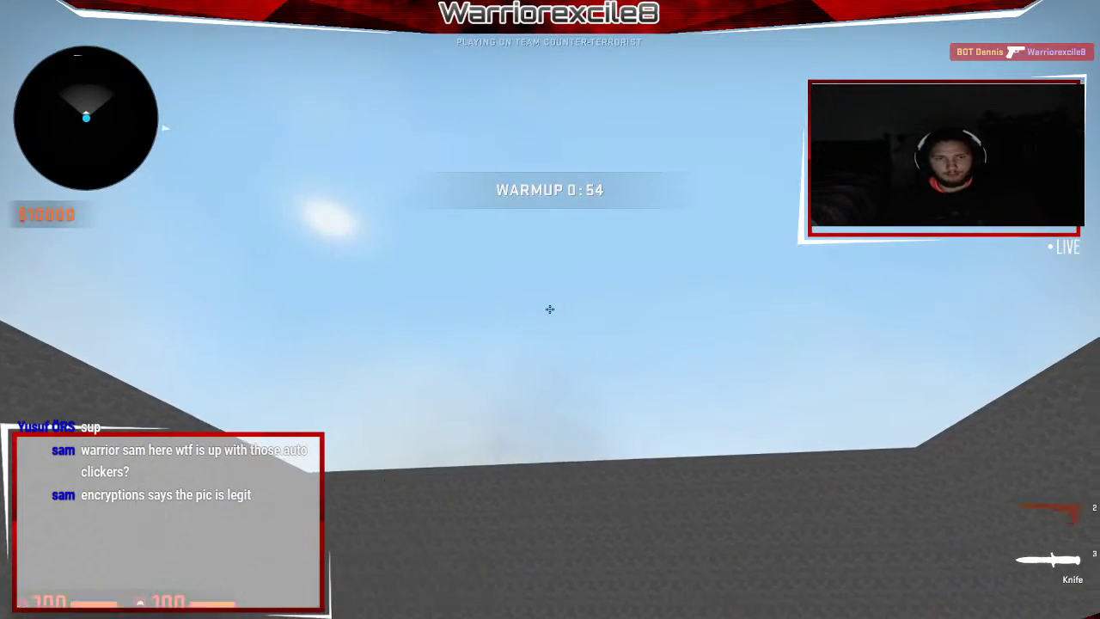
left_click(550, 309)
left_click(550, 309)
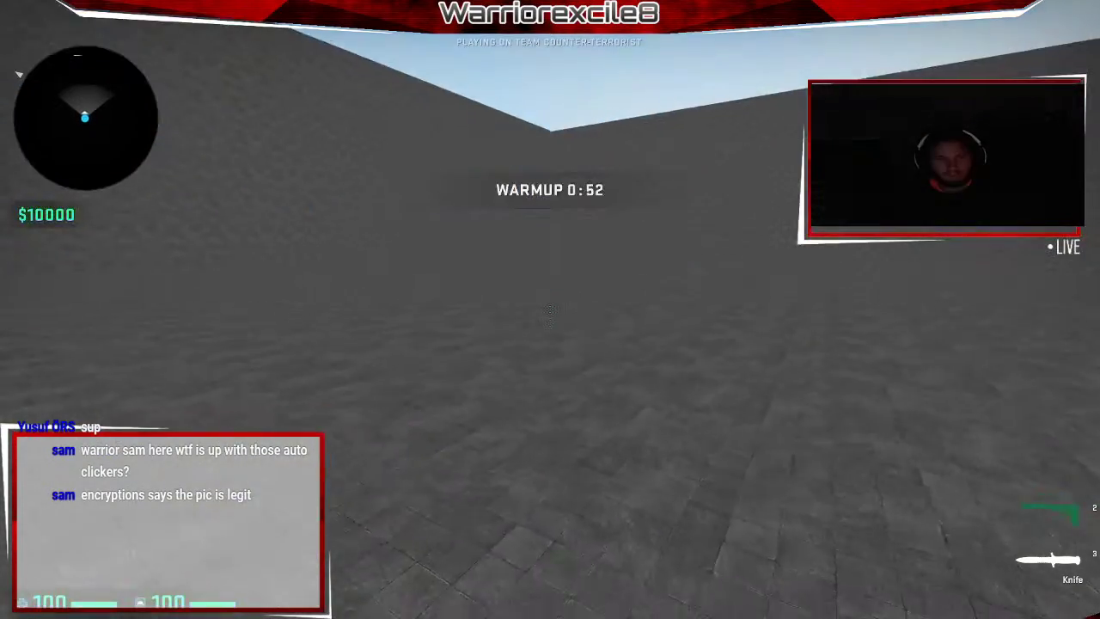
key("2")
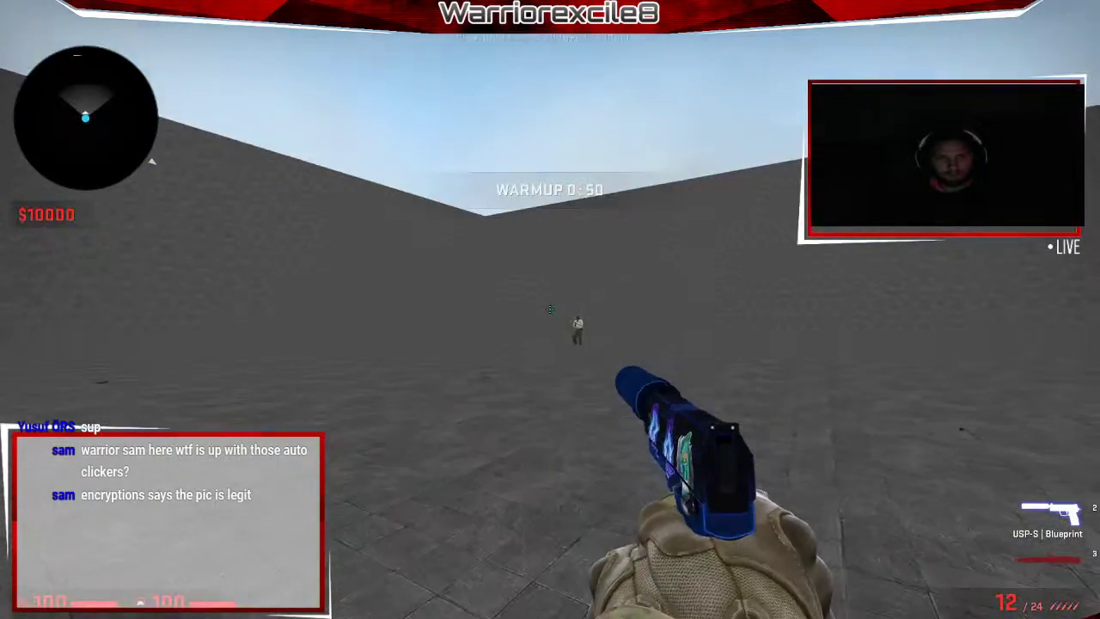
key("3")
key("2")
Pause the game and quit to the main menu.
key("Escape")
left_click(27, 591)
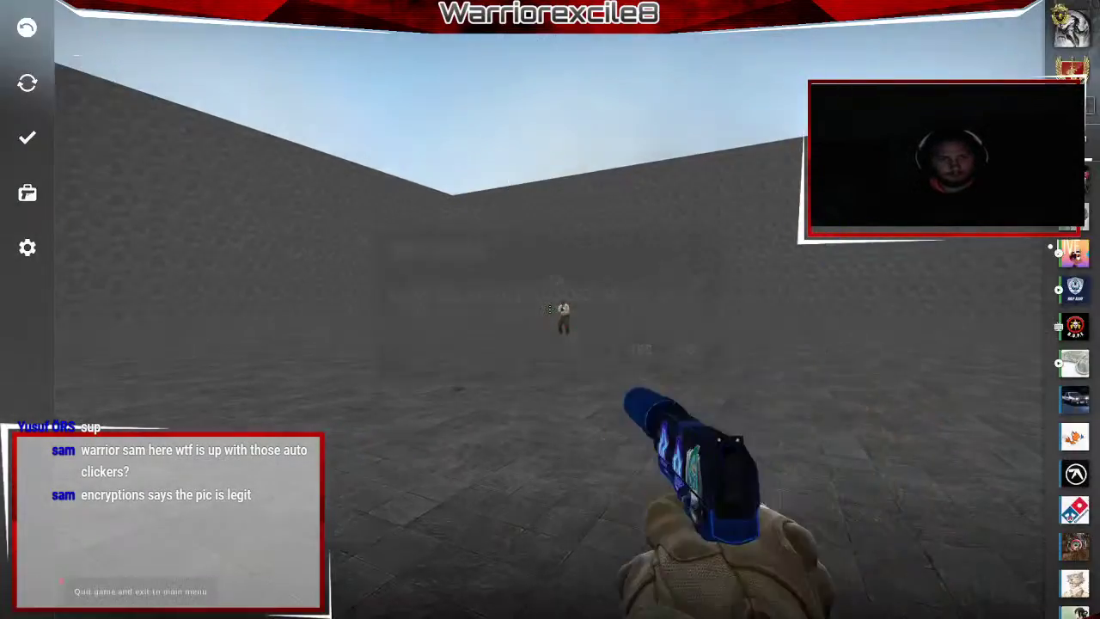
left_click(625, 347)
Cycle past the browser and CS:GO windows back to the Hammer editor.
key("alt+Tab")
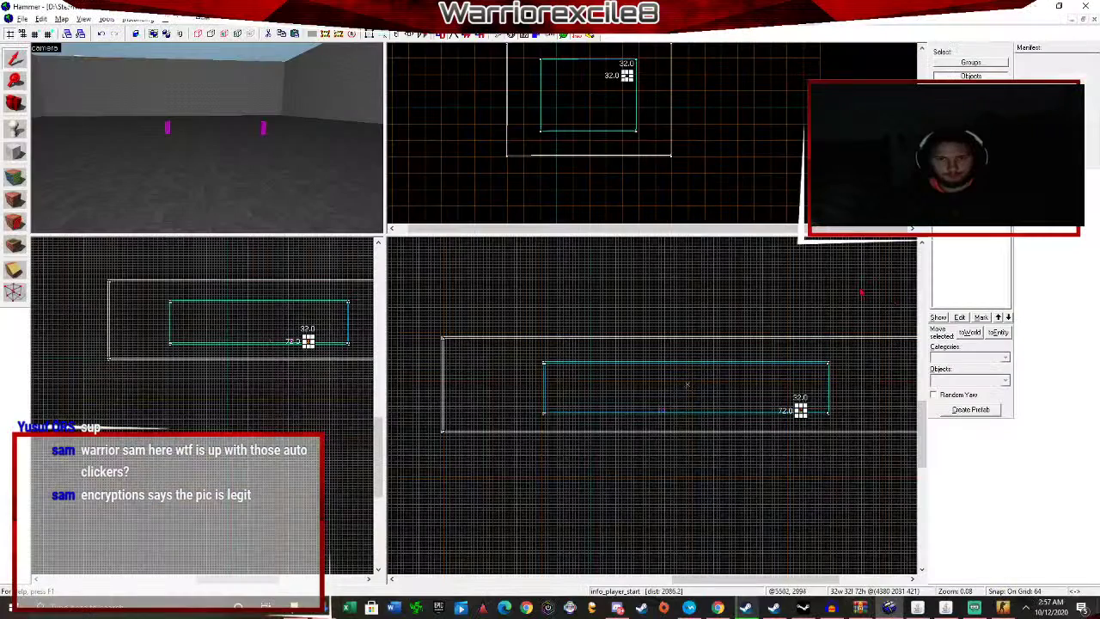
left_click(718, 608)
left_click(57, 10)
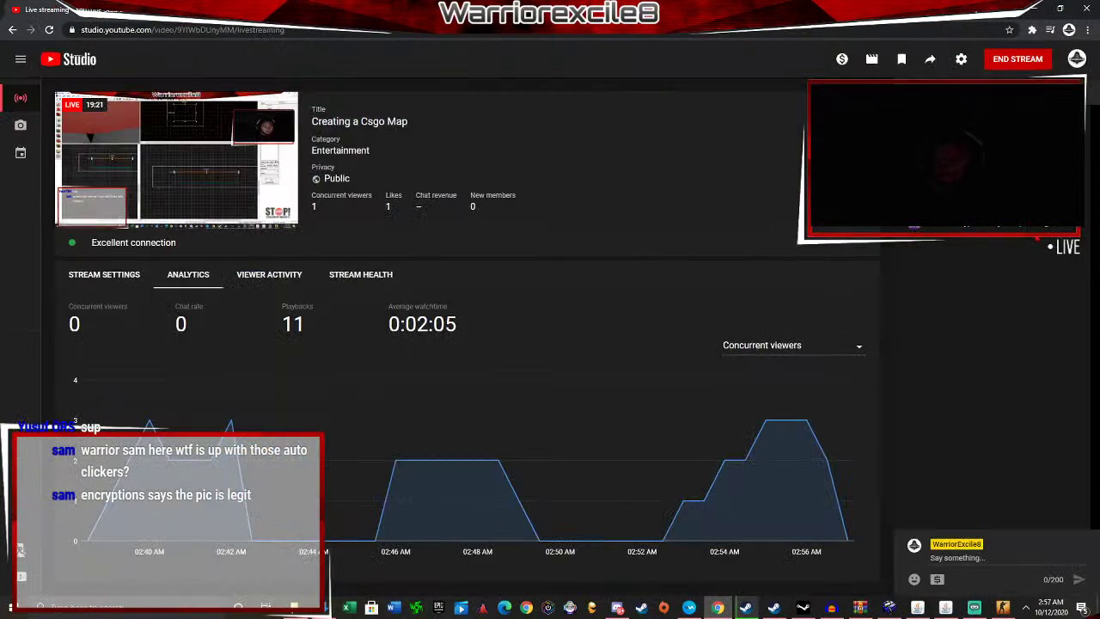
key("ctrl+Tab")
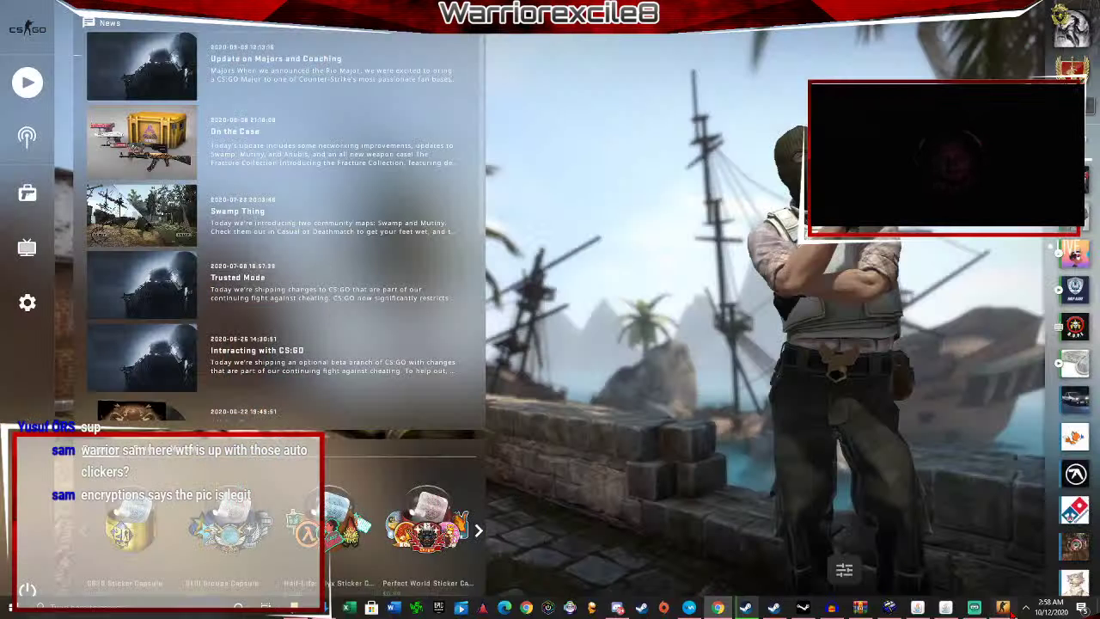
left_click(1003, 608)
key("alt+Tab")
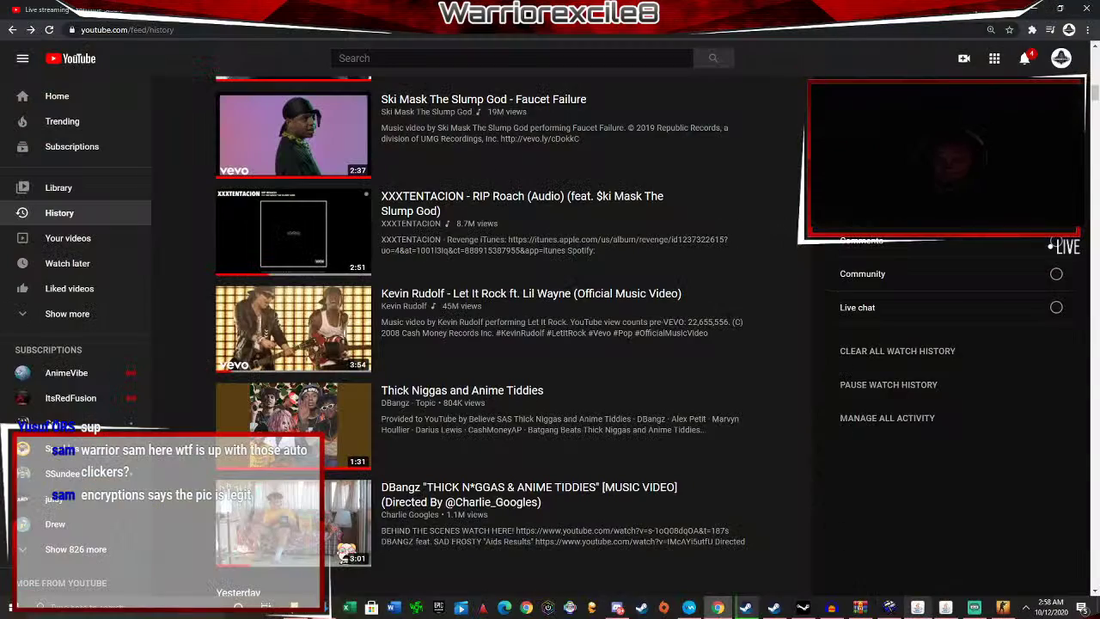
key("alt+Tab")
Place an info_player_terrorist spawn on the room floor with the Entity tool.
key("a")
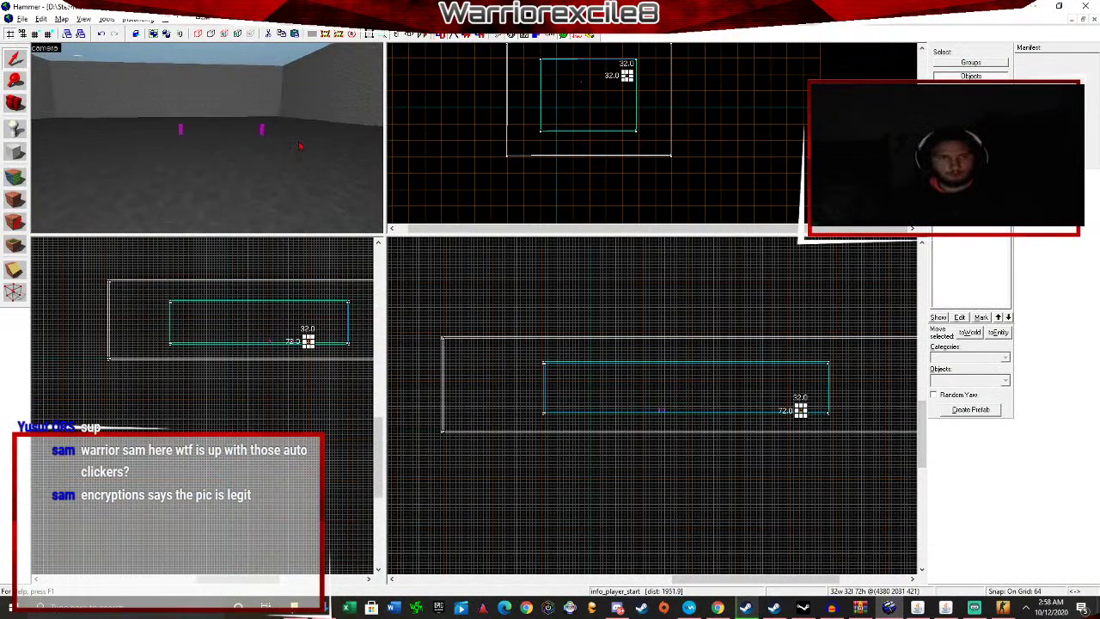
key("s")
key("s")
key("w")
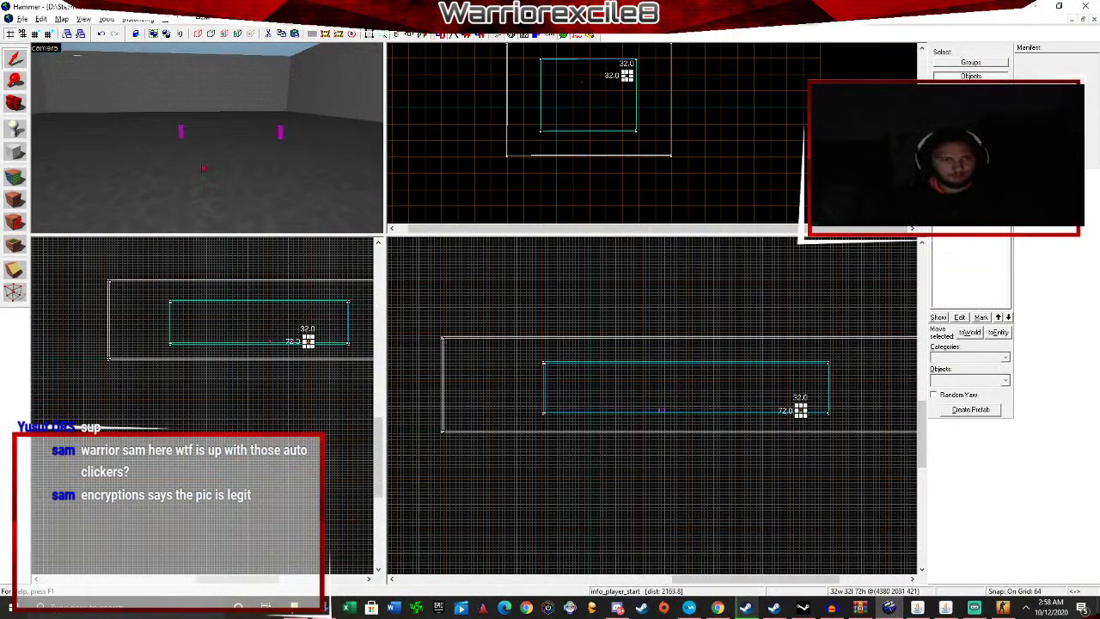
left_click(19, 132)
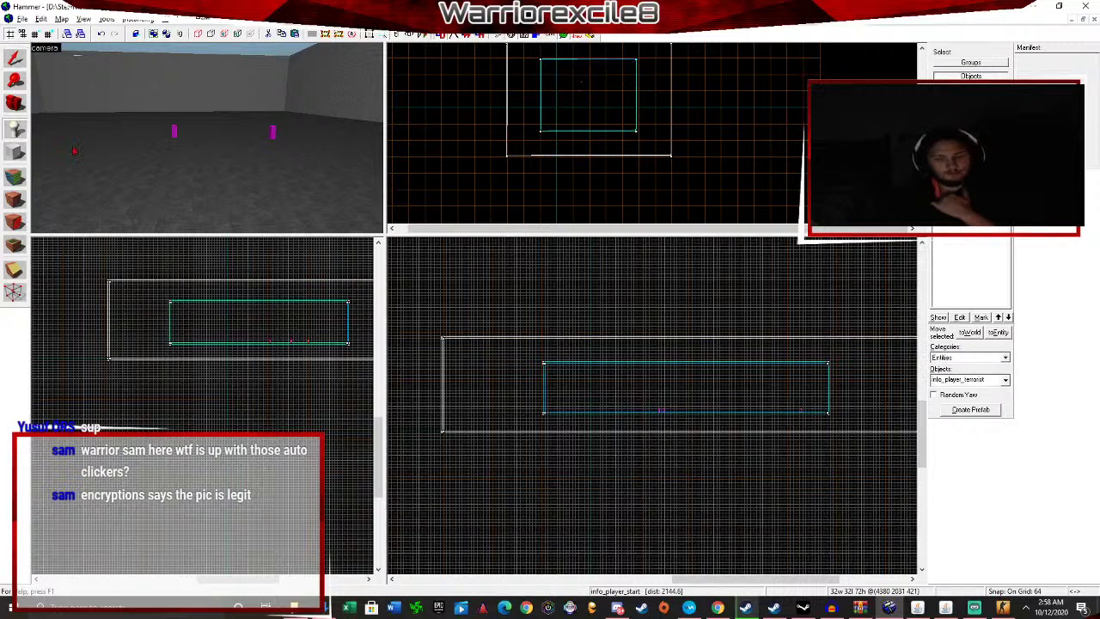
key("Down")
key("Up")
key("Down")
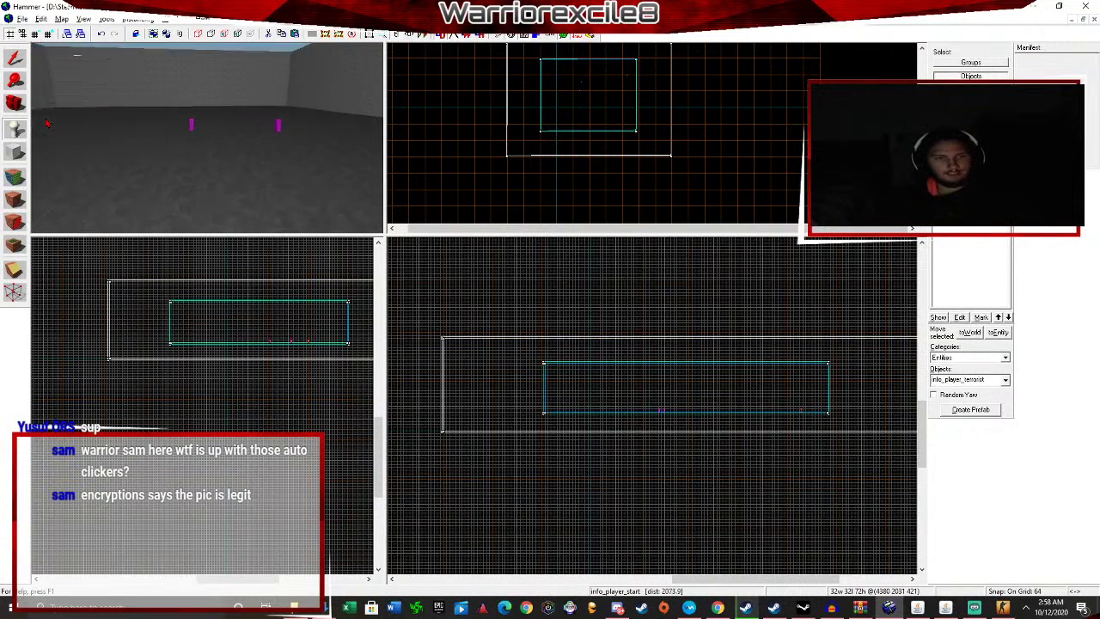
key("s")
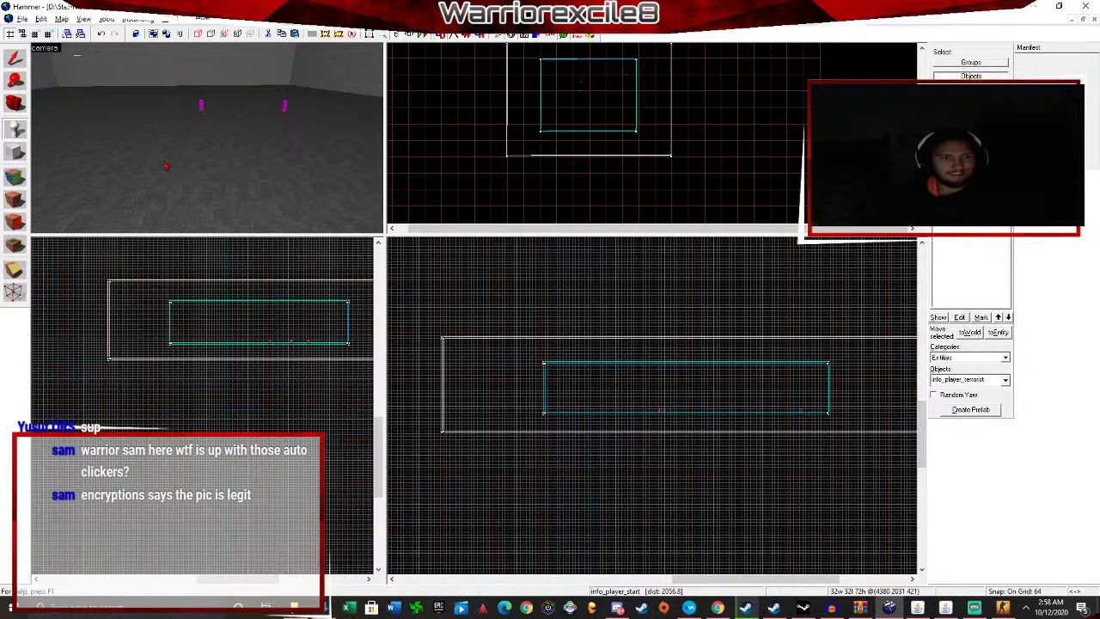
left_click(16, 60)
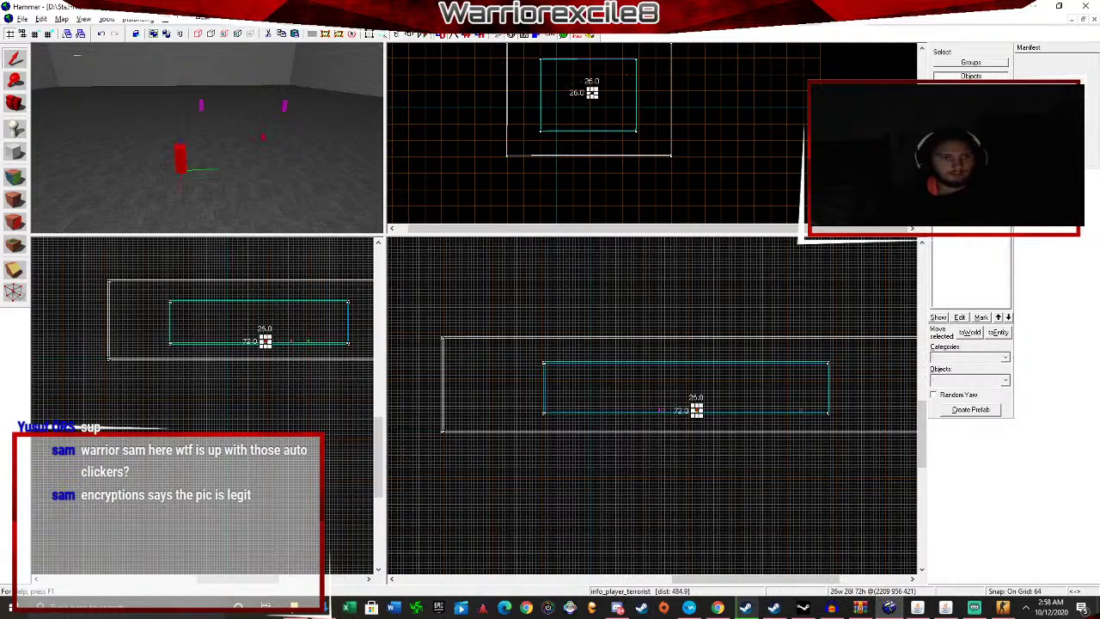
Move closer to the new spawn and open its Object Properties.
key("w")
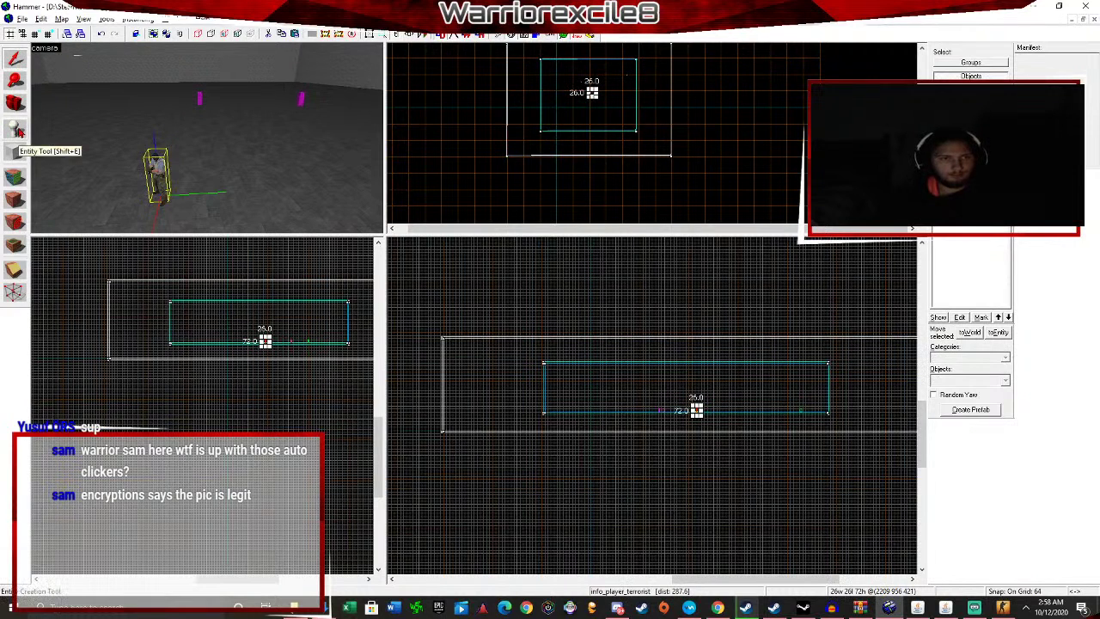
key("w")
double_click(134, 189)
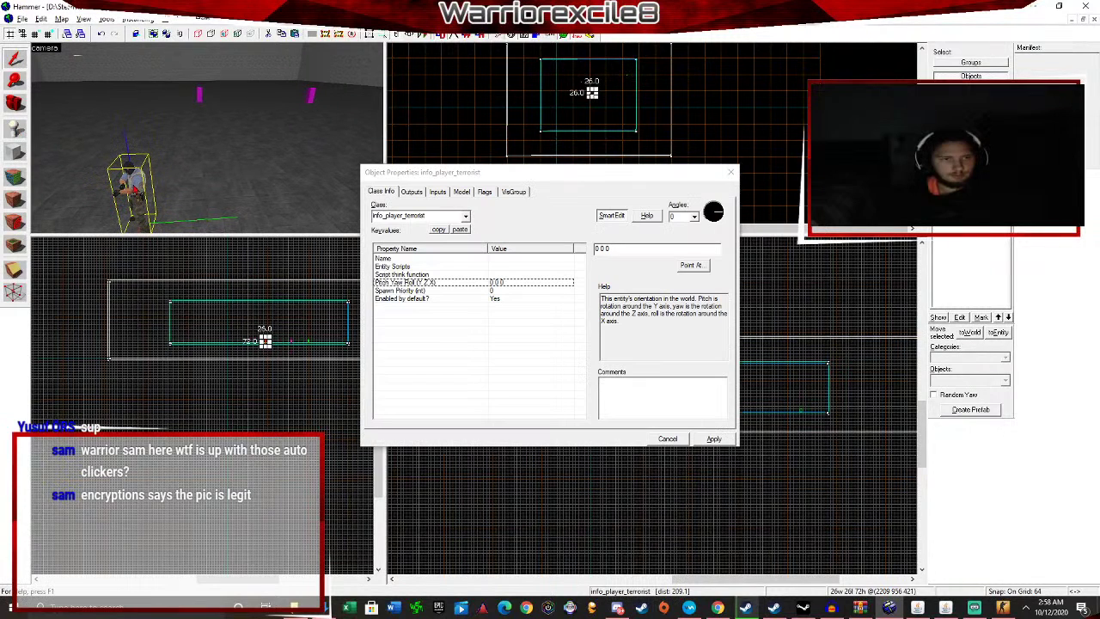
Change the terrorist spawn's class to prop_dynamic and apply it.
left_click(465, 217)
type("prop")
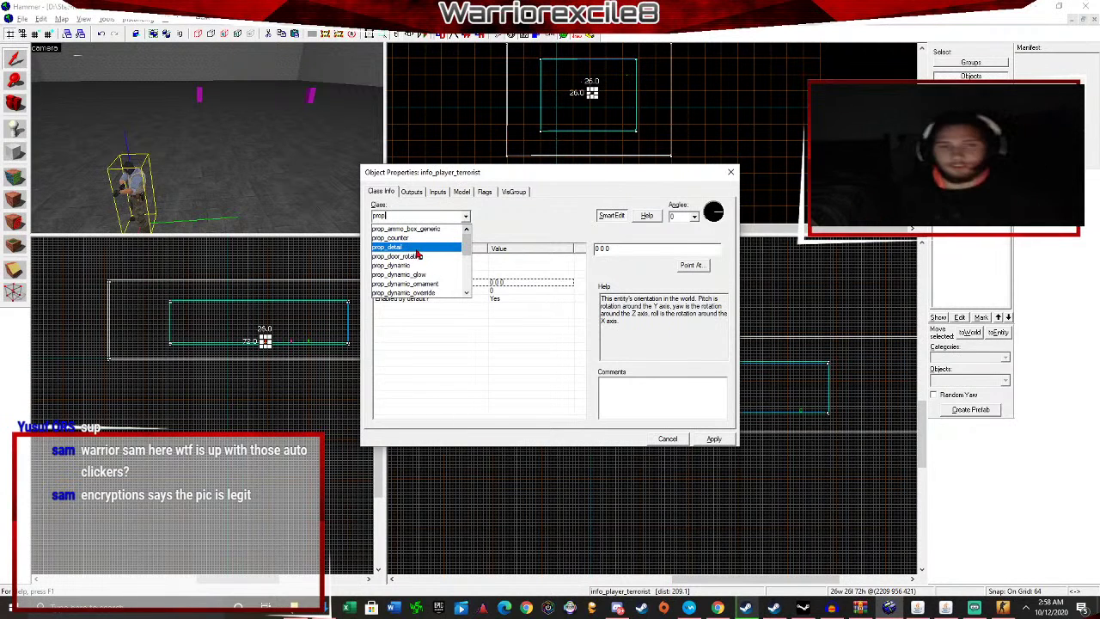
scroll(419, 255, "down", 3)
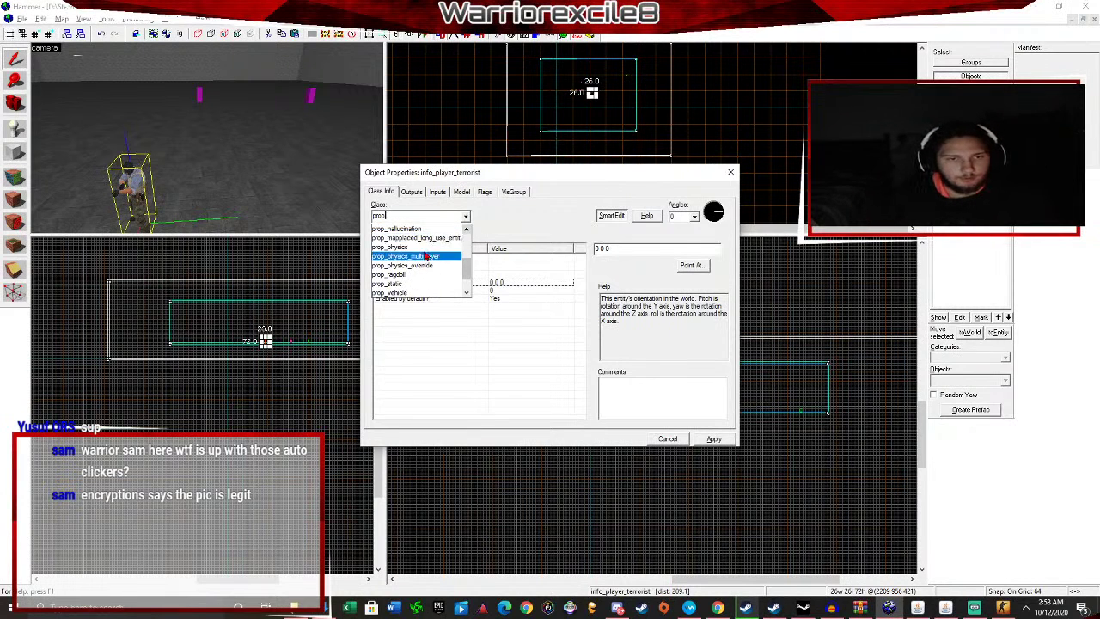
scroll(425, 262, "up", 3)
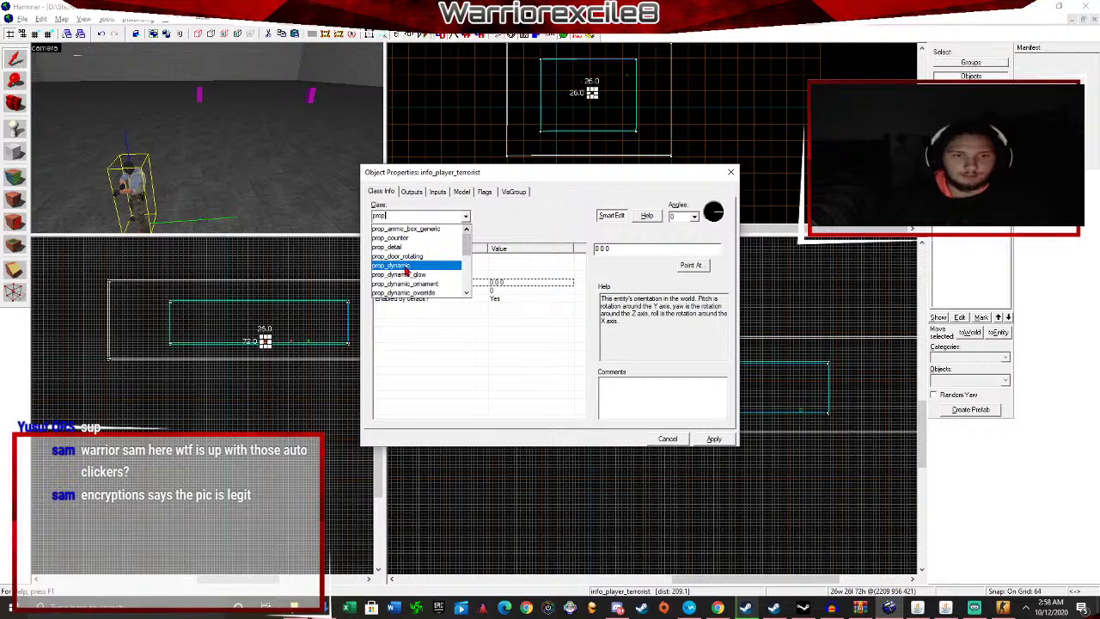
left_click(407, 267)
left_click(463, 219)
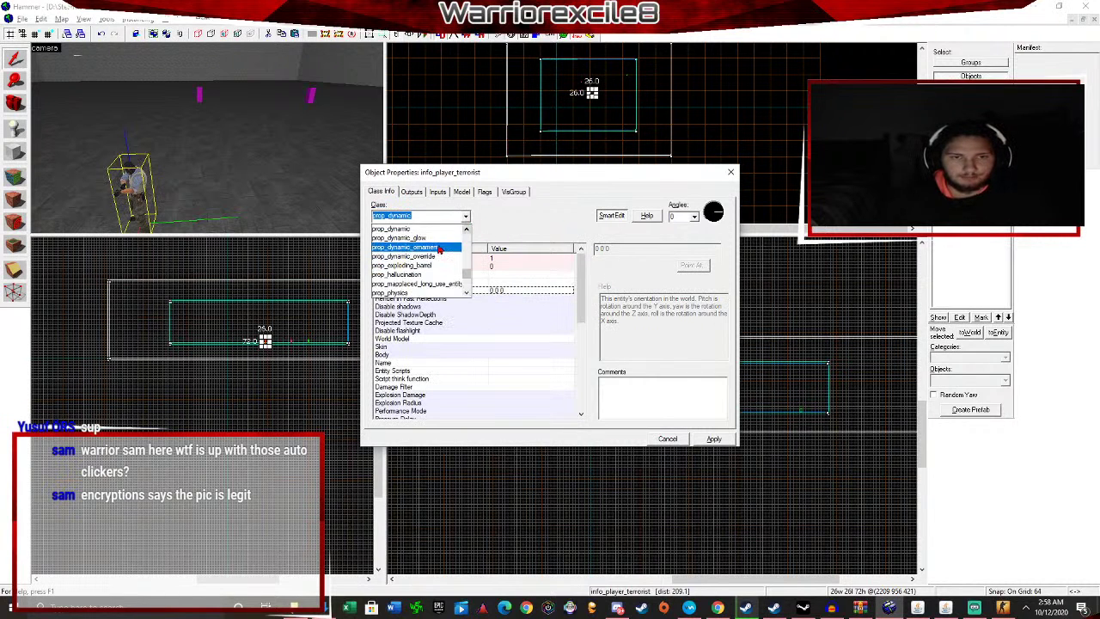
left_click(466, 221)
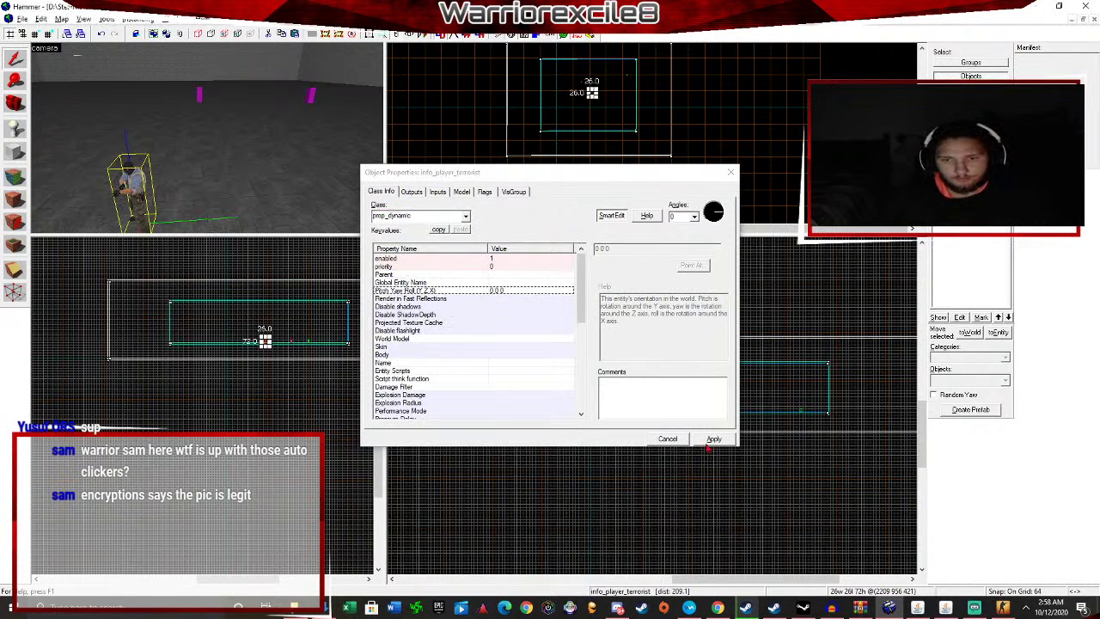
left_click(714, 439)
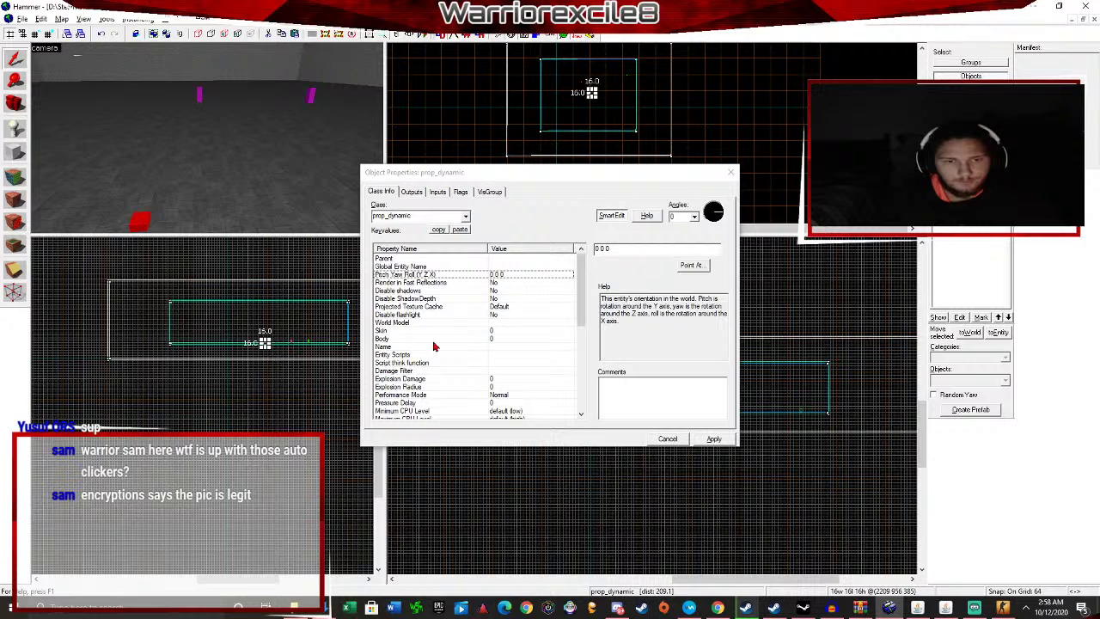
Bring up the Model Browser for the prop's World Model property.
left_click(409, 323)
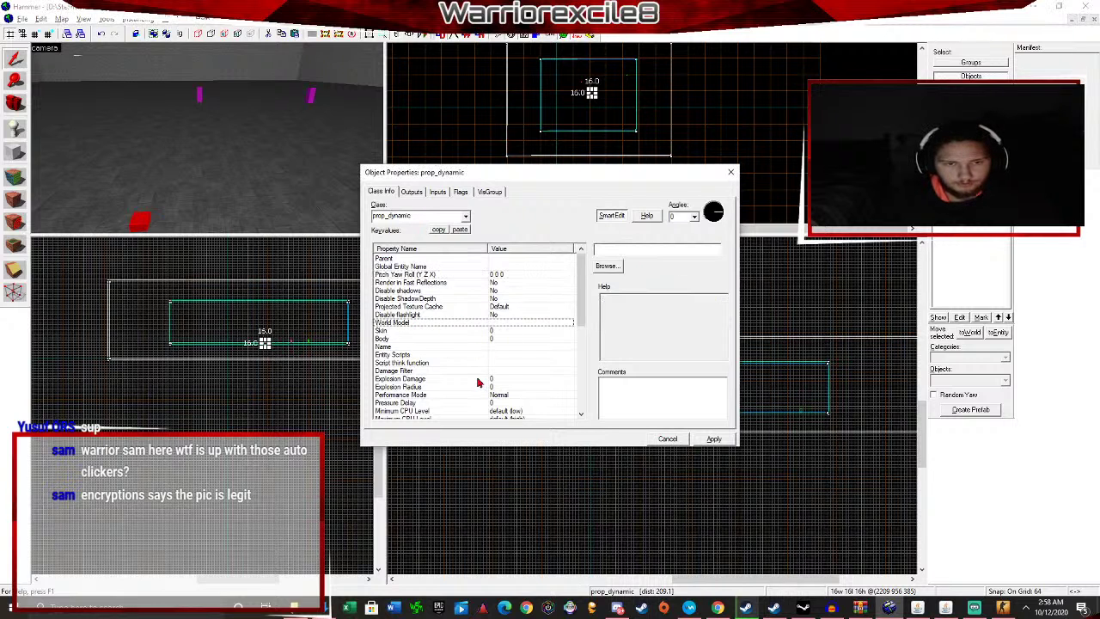
scroll(478, 382, "down", 4)
scroll(547, 341, "up", 4)
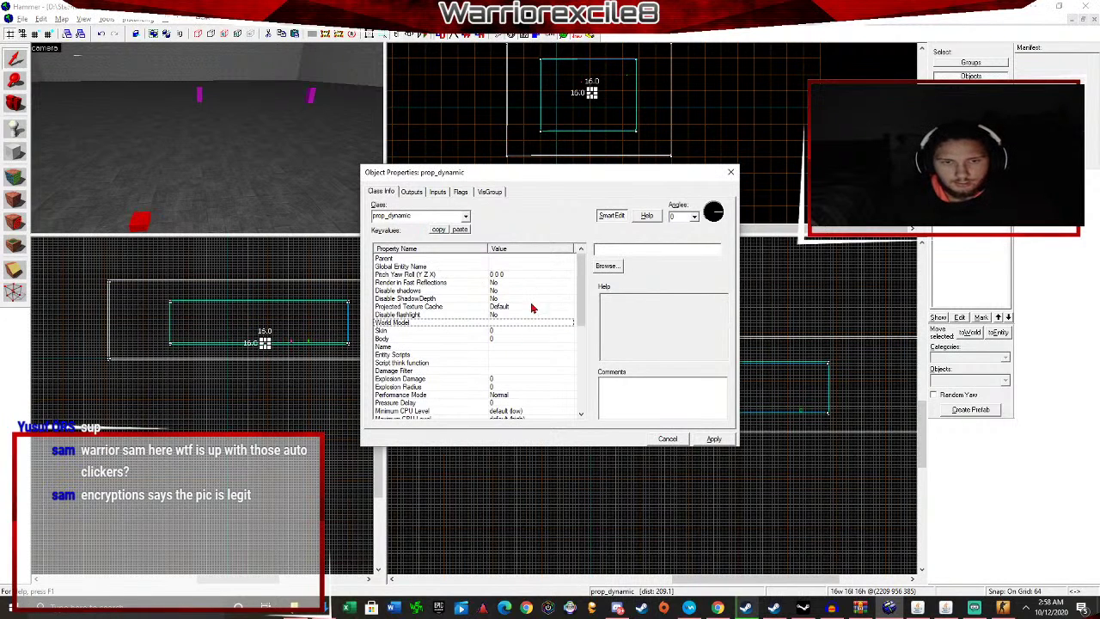
left_click(607, 266)
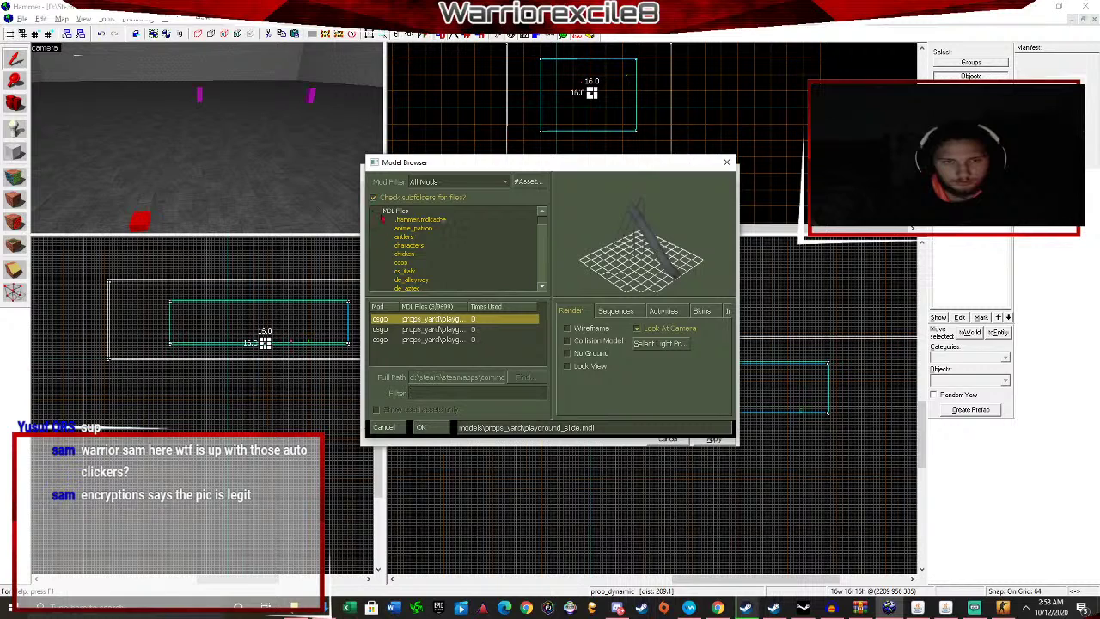
Filter the model list by 'hat' and select dust_hatchback_body.mdl.
double_click(384, 213)
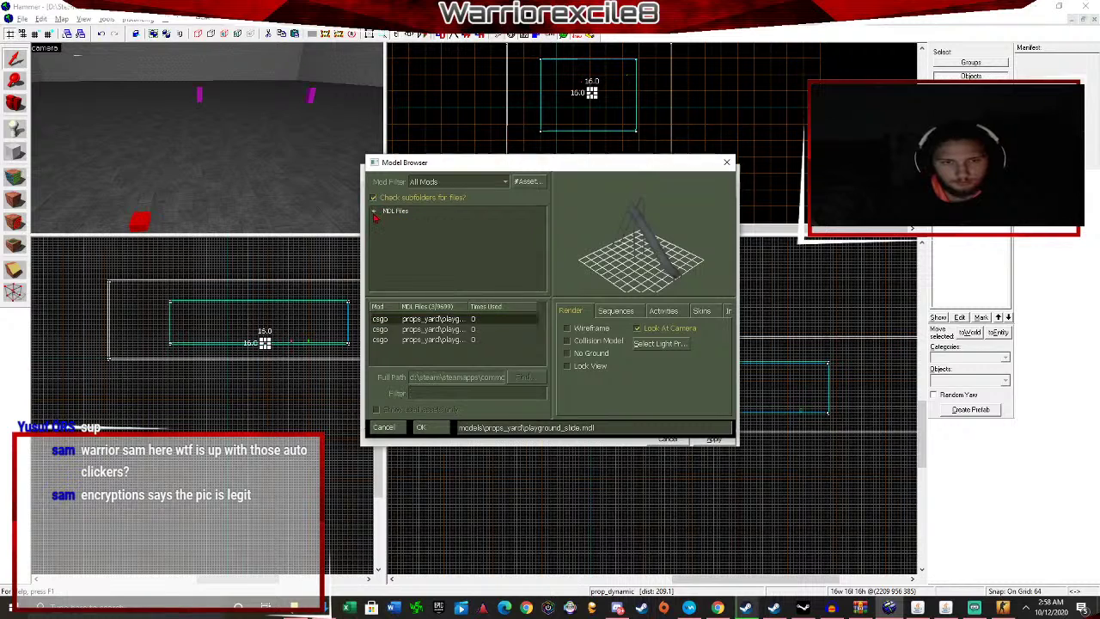
left_click(468, 393)
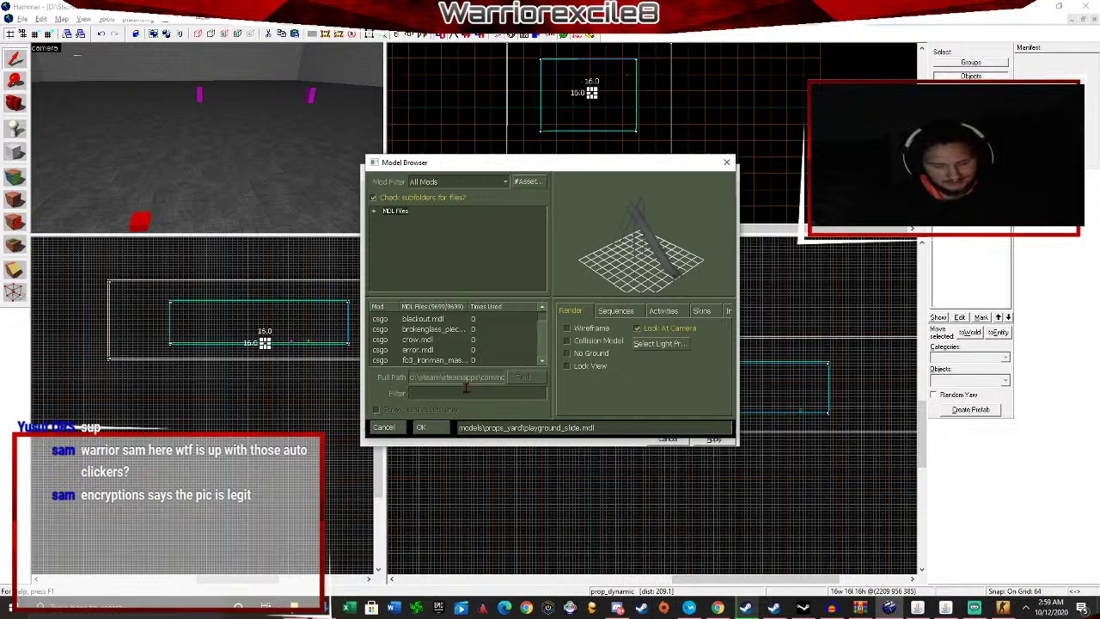
type("hat")
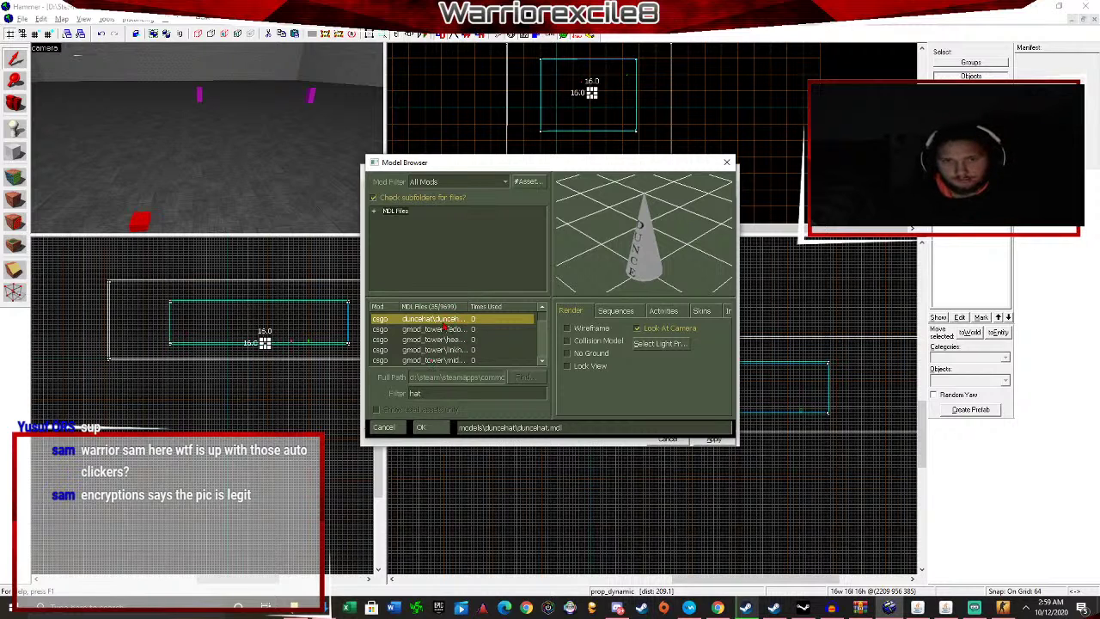
key("Down")
key("Down")
key("Down")
key("Down")
key("Down")
key("Down")
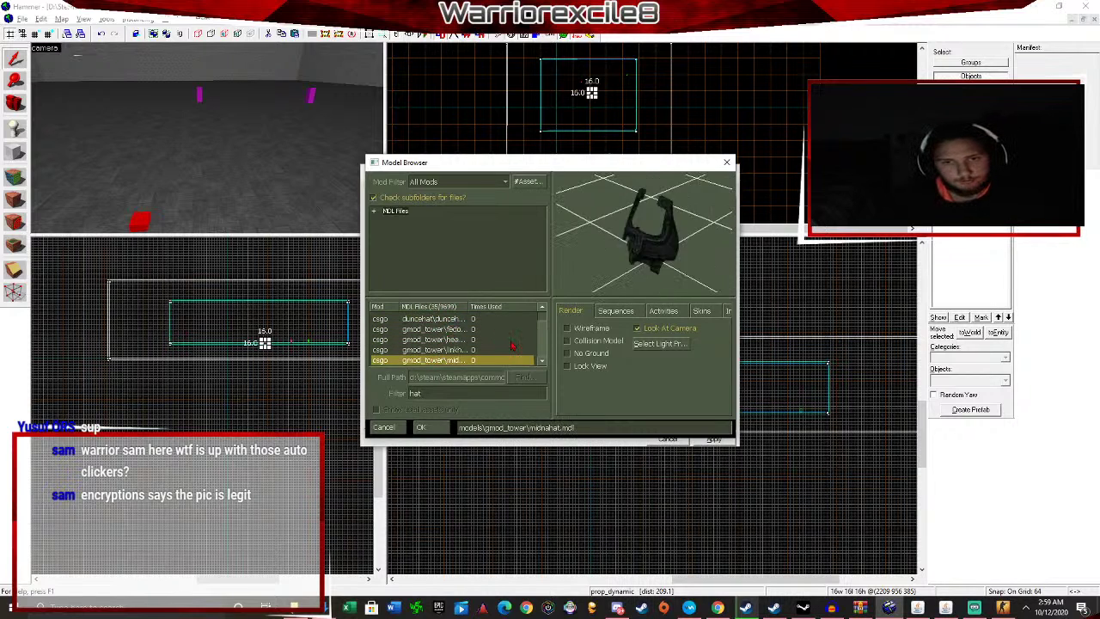
key("Down")
key("Down")
key("Down")
key("Down")
key("Down")
key("Down")
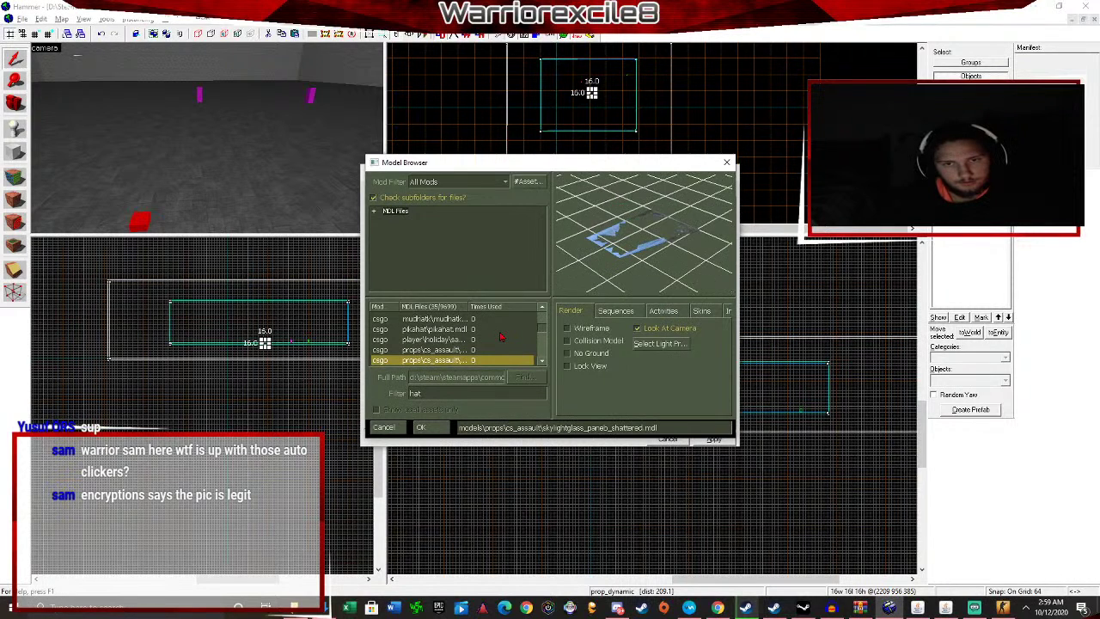
key("Down")
key("Down")
key("Down")
key("Down")
key("Up")
key("Up")
key("Up")
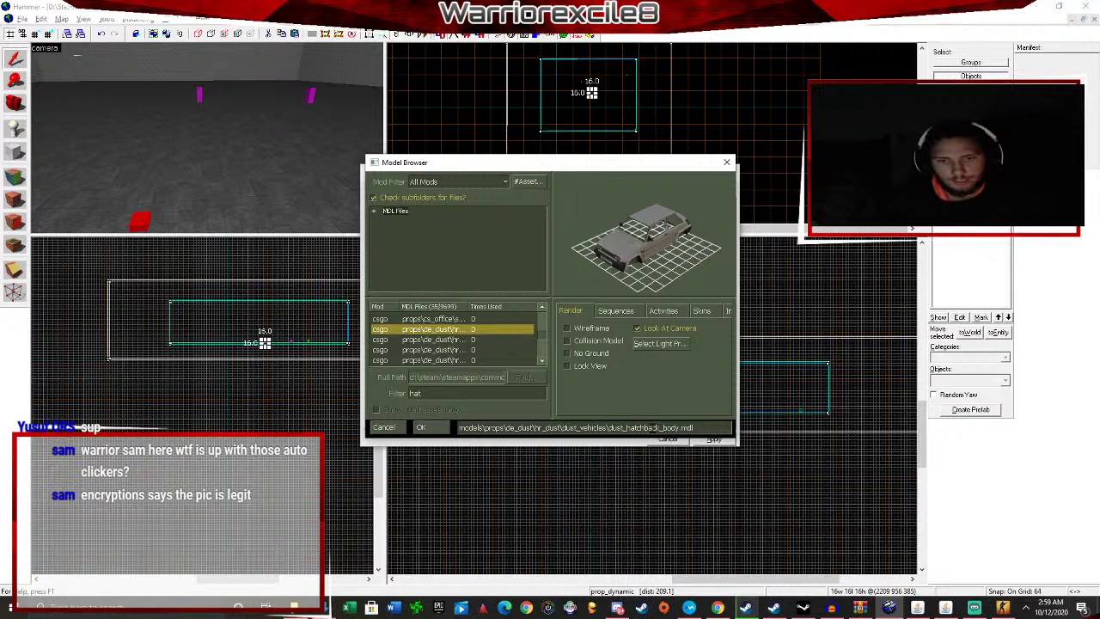
key("Down")
key("Down")
key("Down")
key("Down")
key("Up")
key("Up")
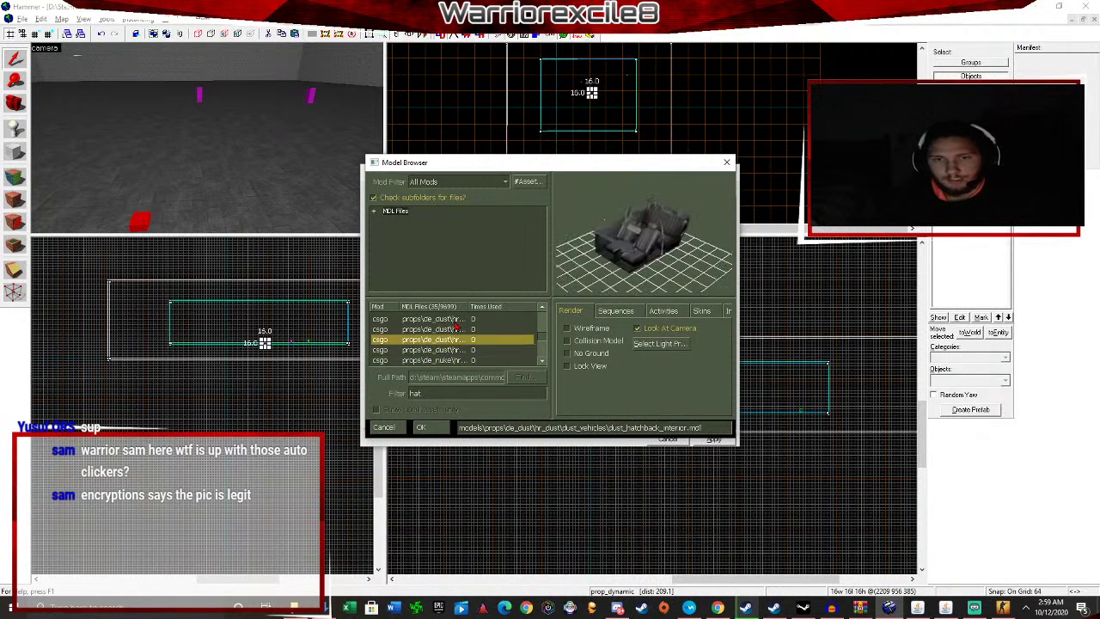
key("Up")
key("Up")
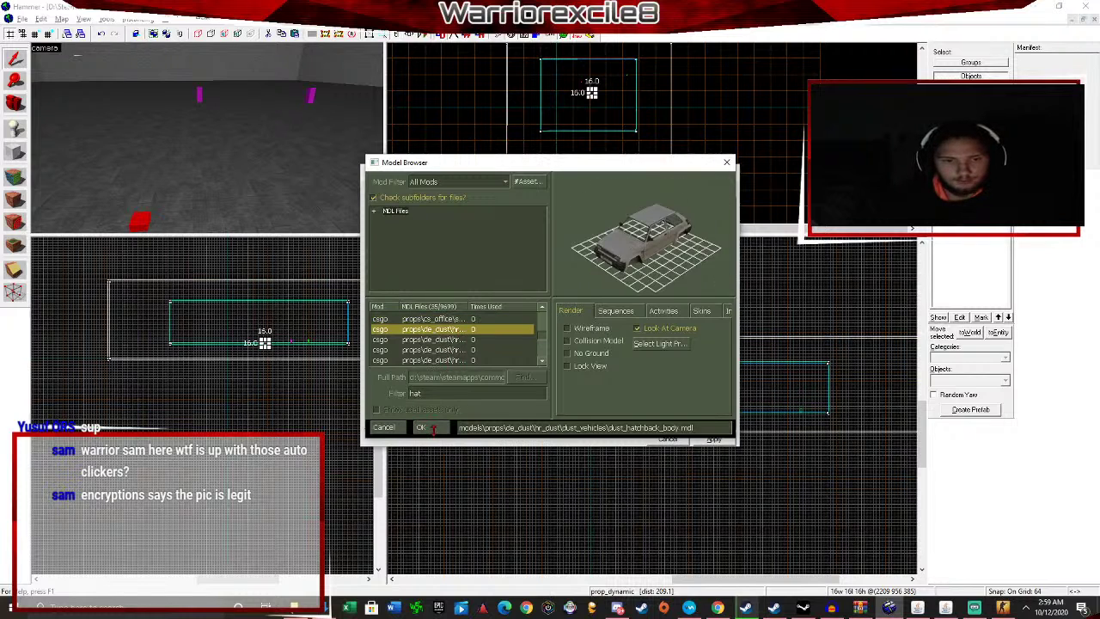
left_click(434, 428)
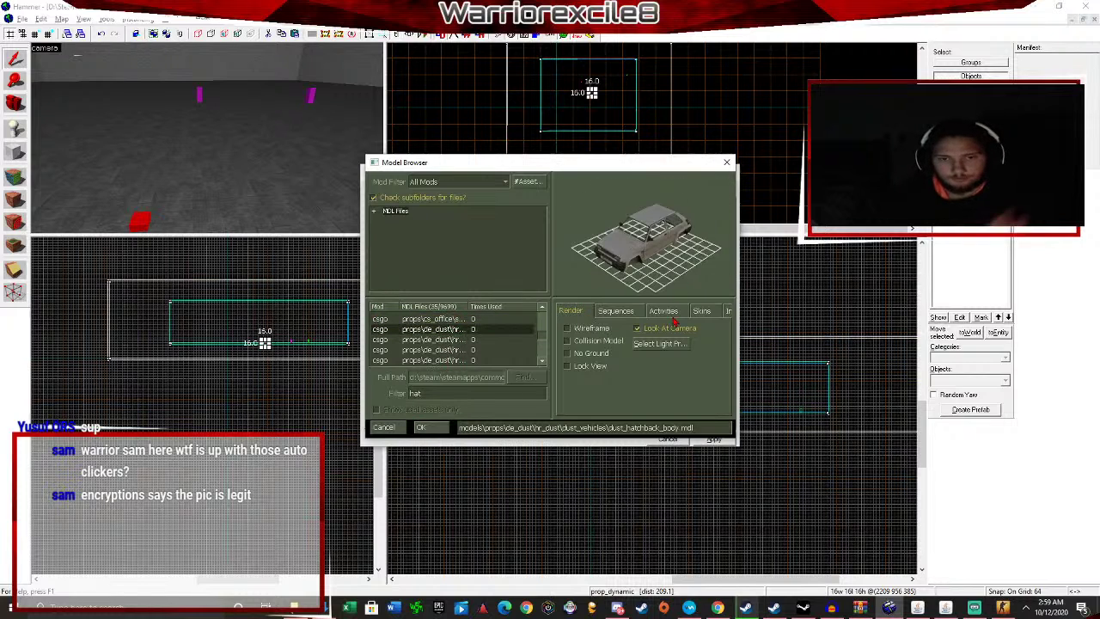
Check the hatchback's Info tab and accept it as the world model.
left_click_drag(493, 165, 711, 135)
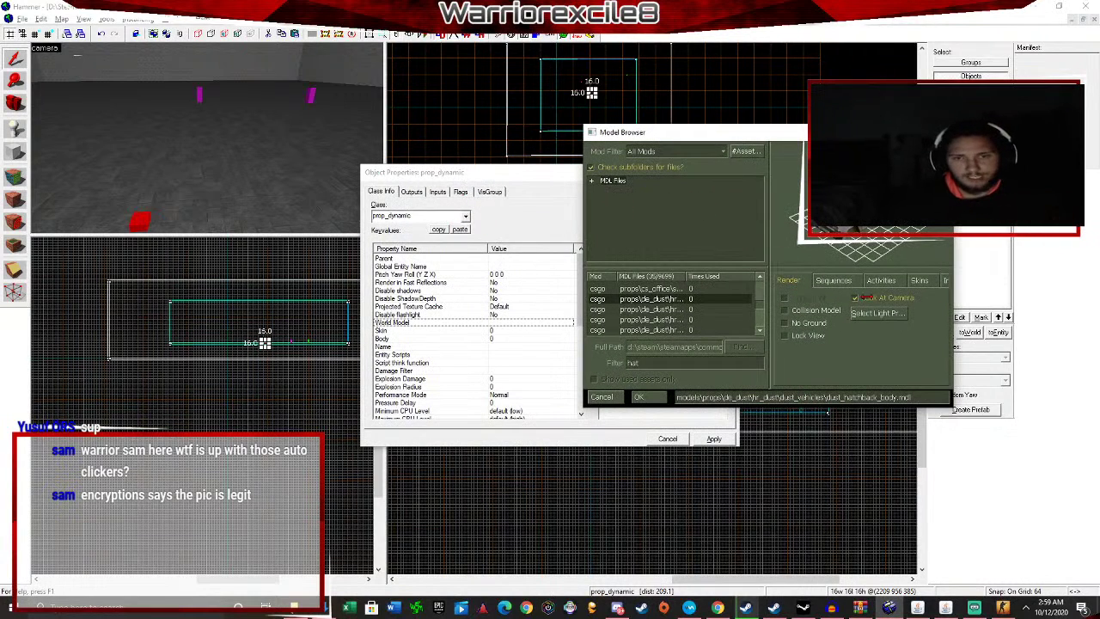
left_click_drag(711, 133, 648, 126)
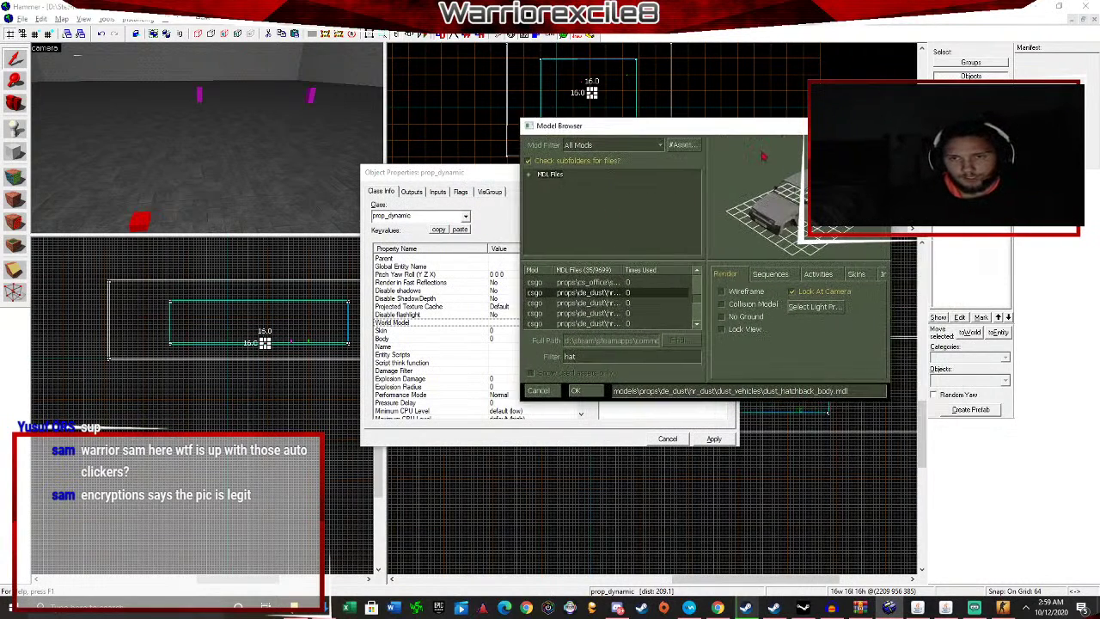
left_click(883, 275)
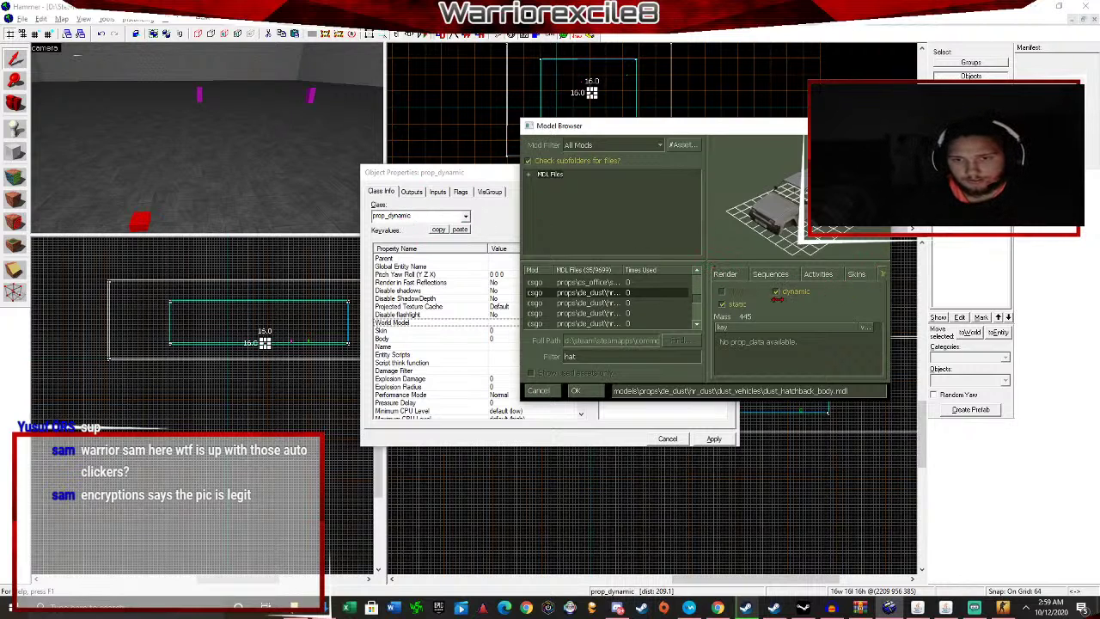
left_click(578, 391)
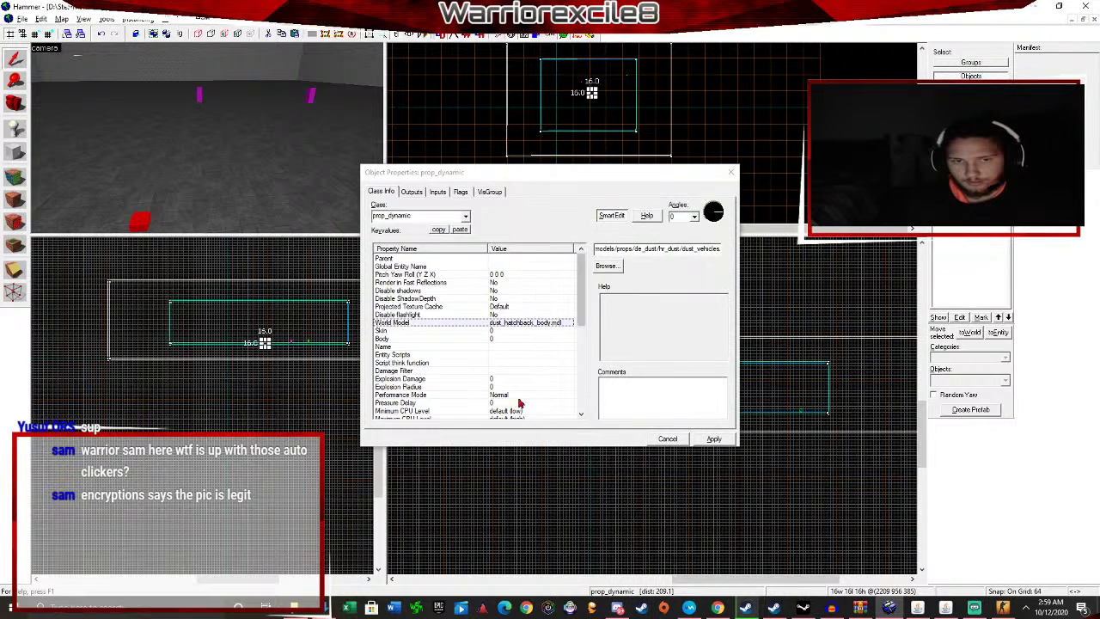
Apply the car model to the prop and close Object Properties.
scroll(531, 335, "down", 5)
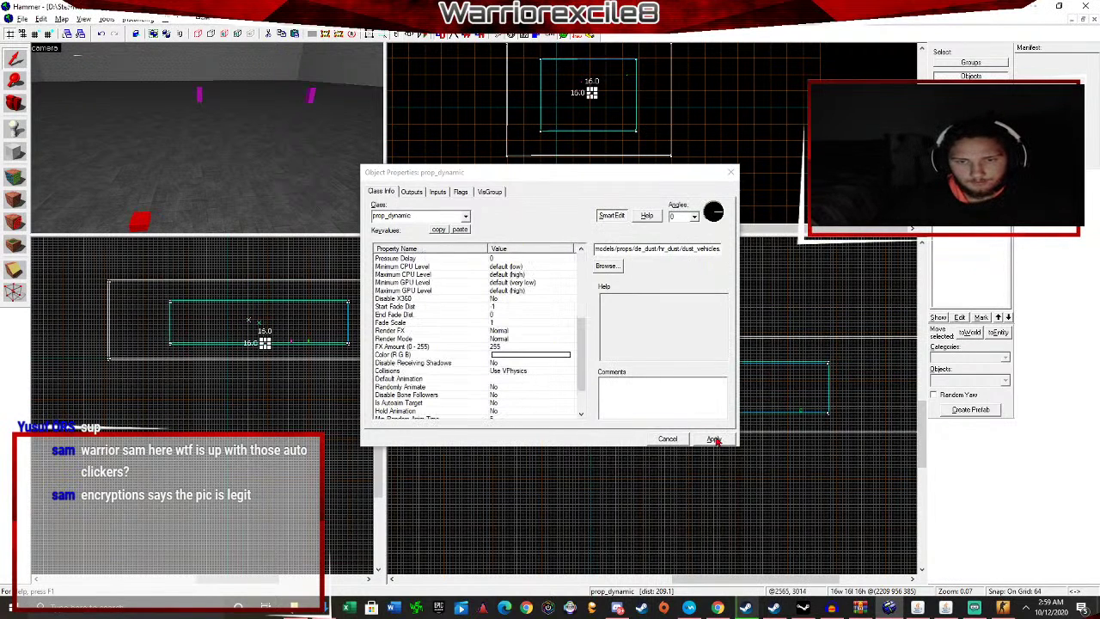
left_click(714, 438)
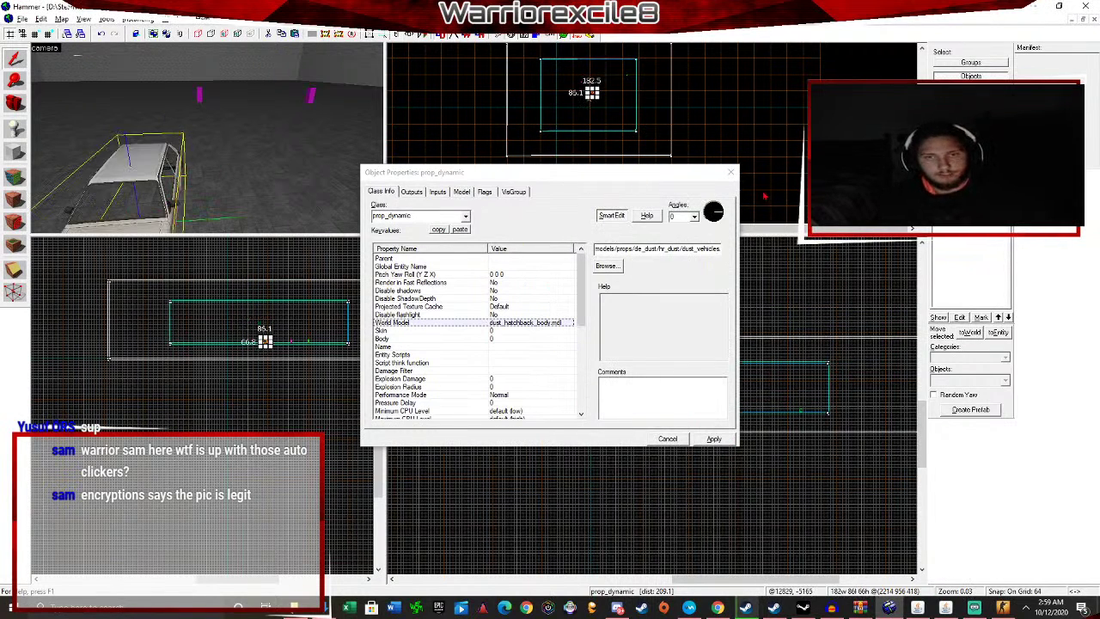
left_click(731, 172)
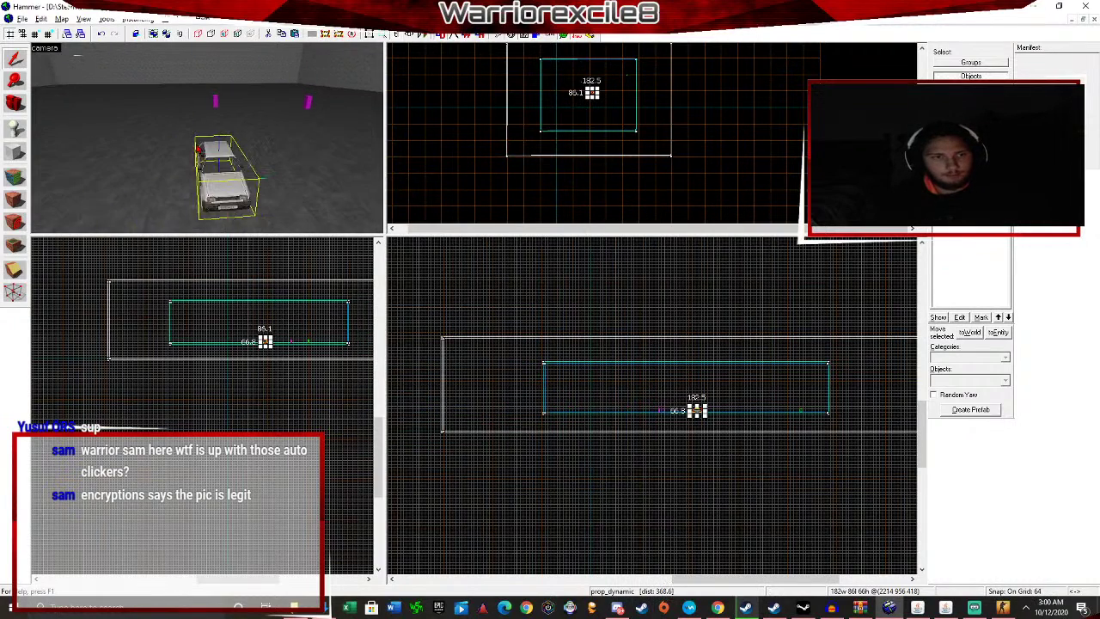
scroll(588, 107, "down", 5)
scroll(609, 133, "up", 5)
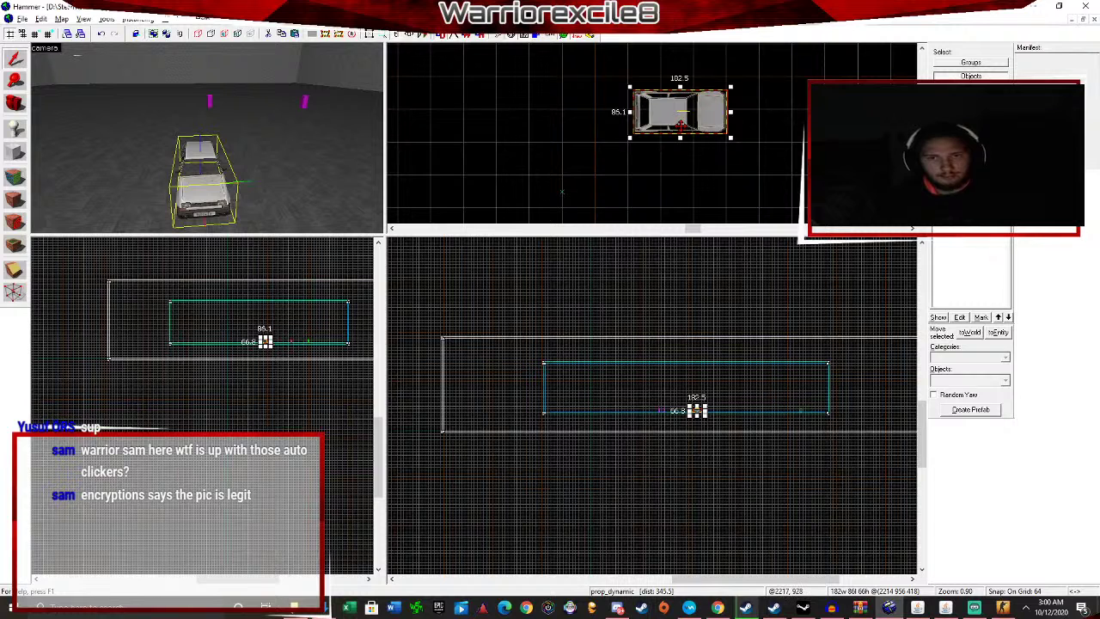
Clone the car prop and position the copy in the top and side views.
mouse_move(679, 119)
left_mouse_down()
mouse_move(499, 79)
mouse_move(802, 71)
left_mouse_up()
left_click_drag(801, 74, 748, 95)
scroll(268, 319, "down", 4)
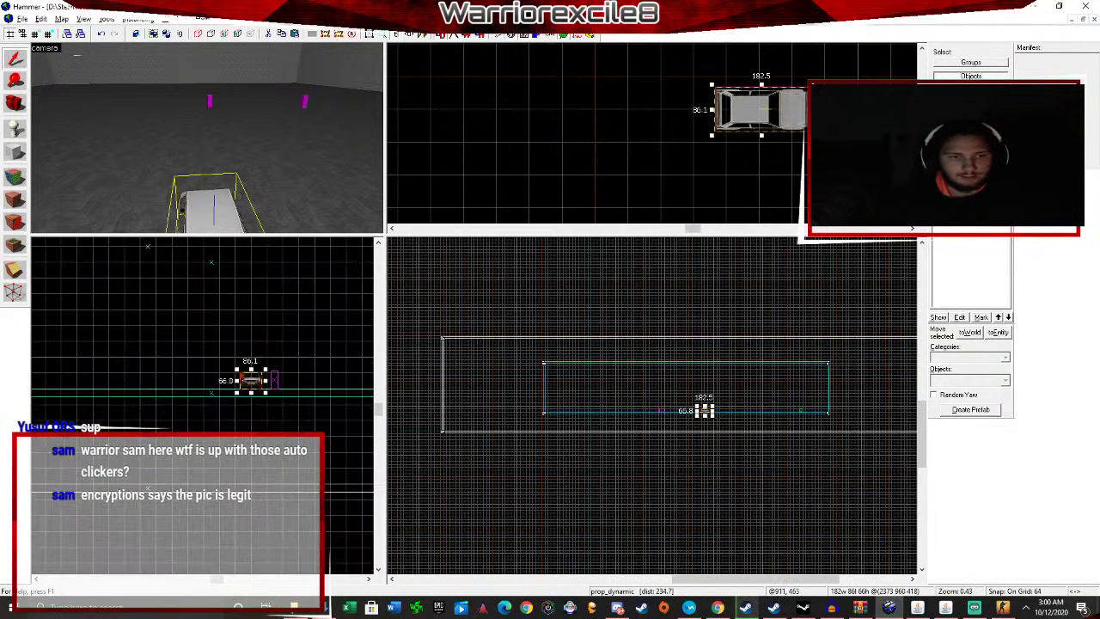
left_click_drag(251, 380, 248, 346, "shift")
scroll(710, 408, "up", 14)
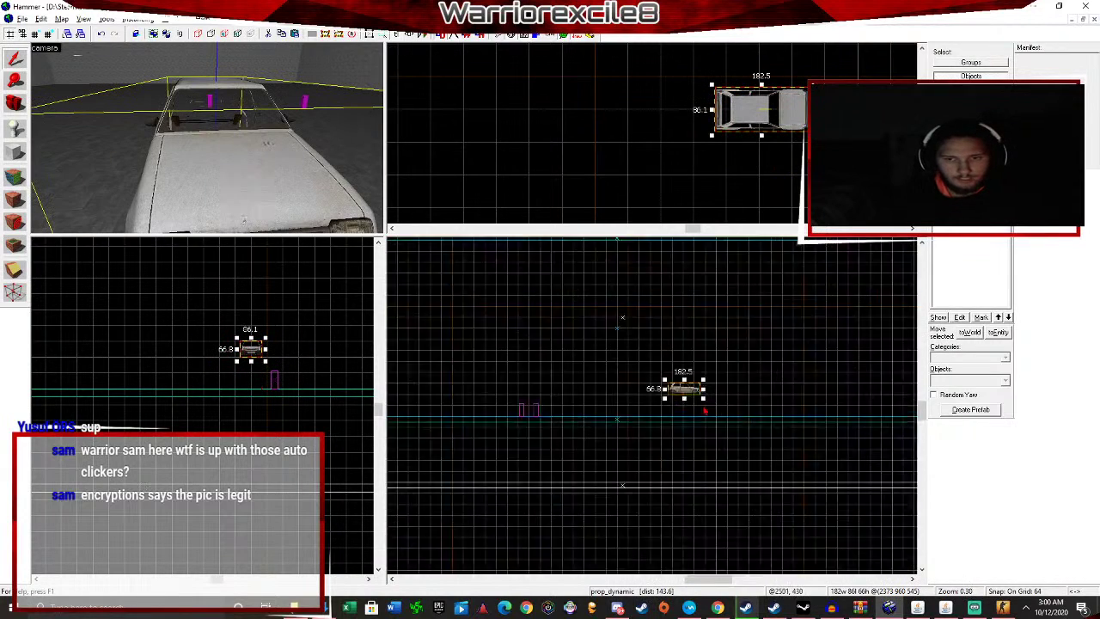
left_click_drag(677, 368, 629, 425)
scroll(628, 425, "down", 7)
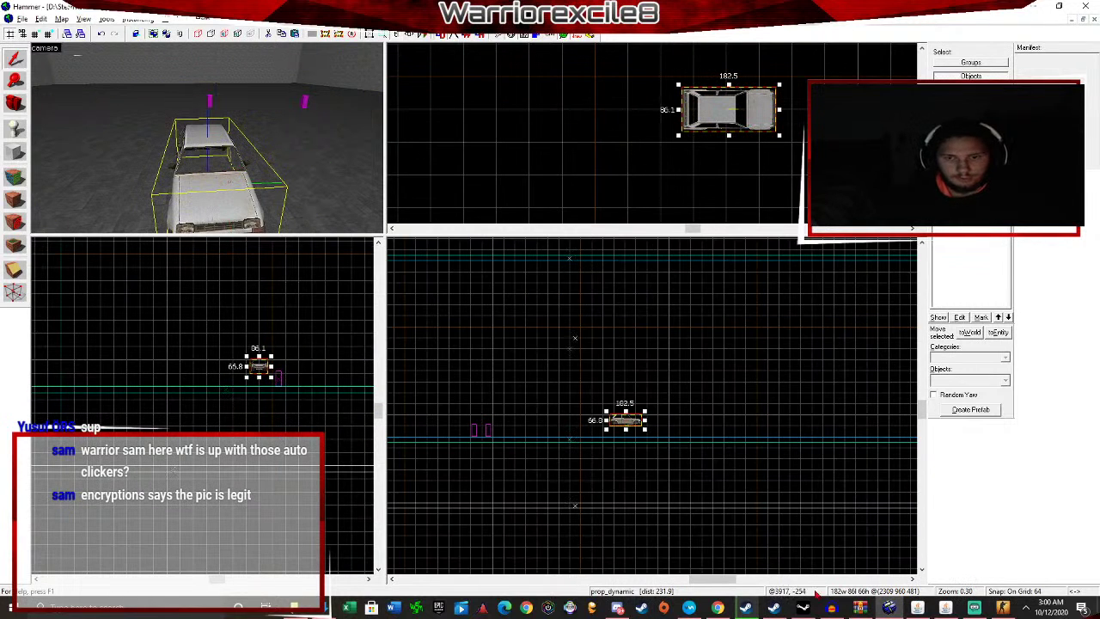
Start the Kraken music video in the browser, then return to Hammer.
left_click(718, 608)
left_click(12, 30)
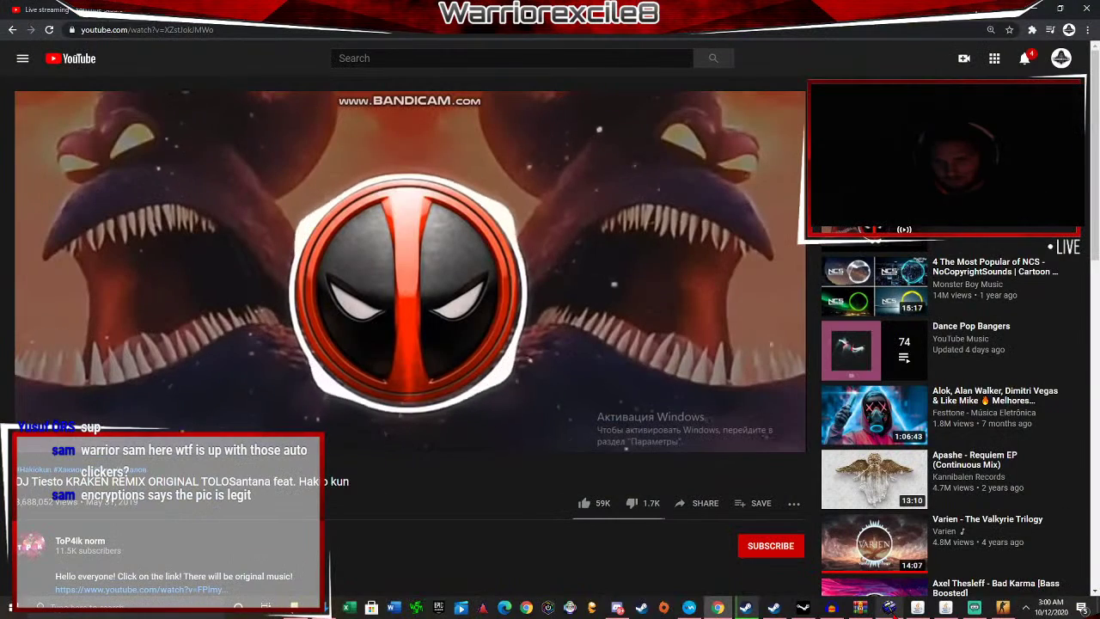
key("alt+Tab")
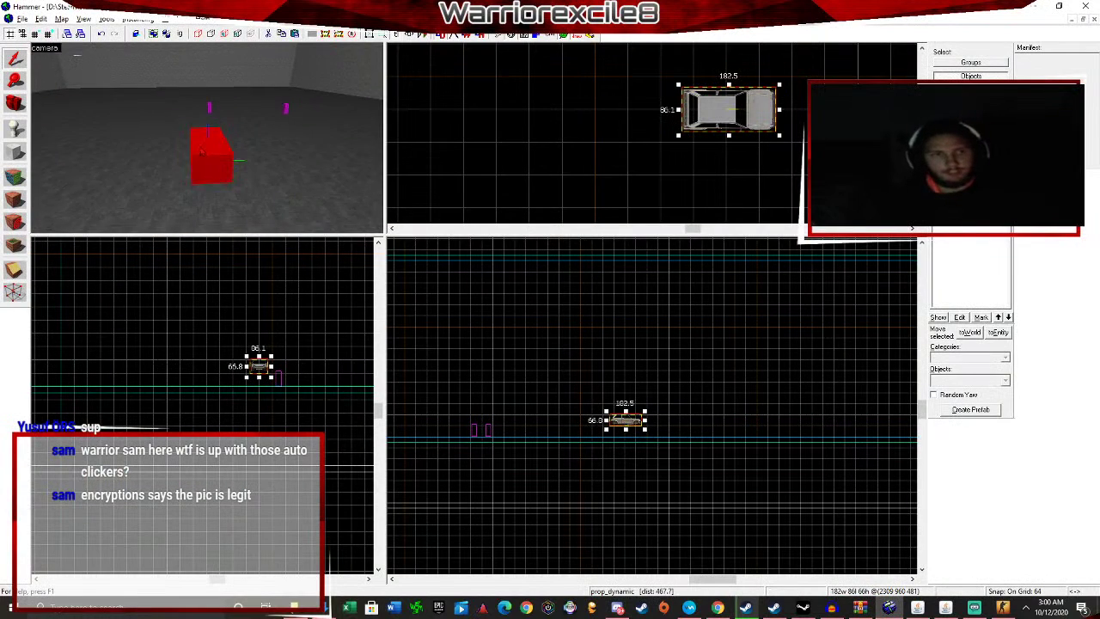
Move the car prop further up the map and deselect it.
scroll(687, 170, "down", 3)
scroll(701, 145, "down", 4)
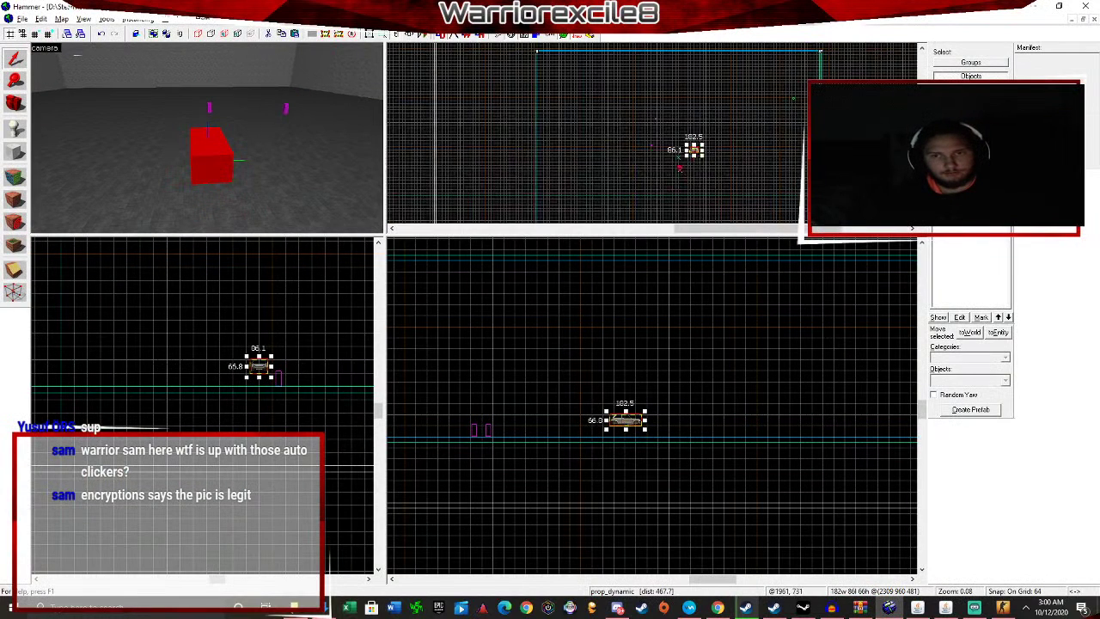
scroll(688, 159, "up", 3)
scroll(716, 134, "down", 1)
left_click_drag(717, 133, 698, 50)
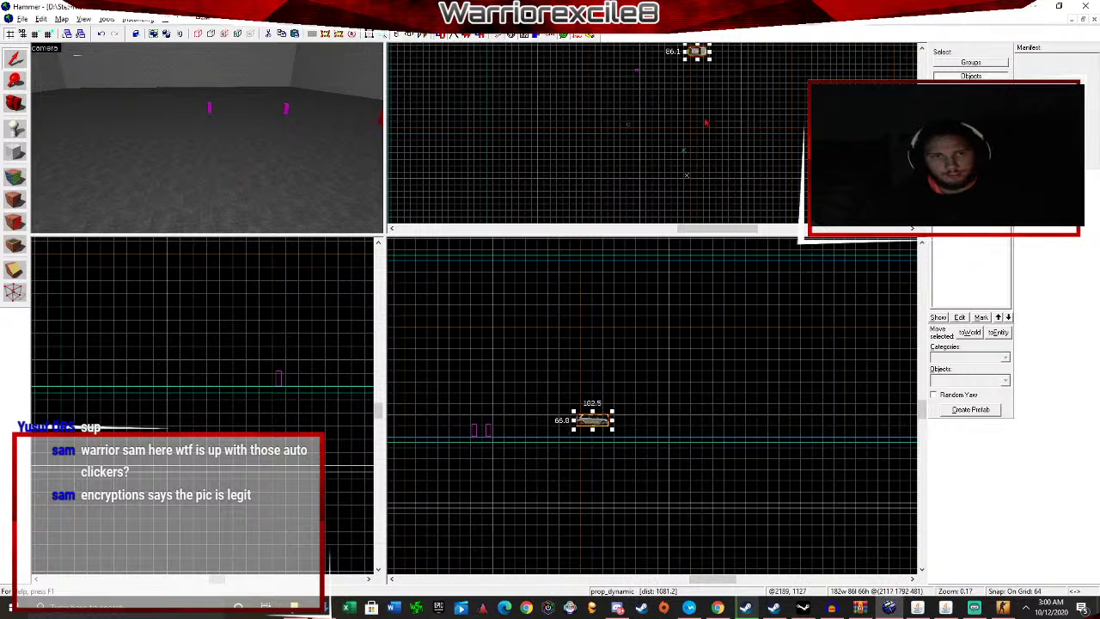
key("Escape")
left_click(14, 126)
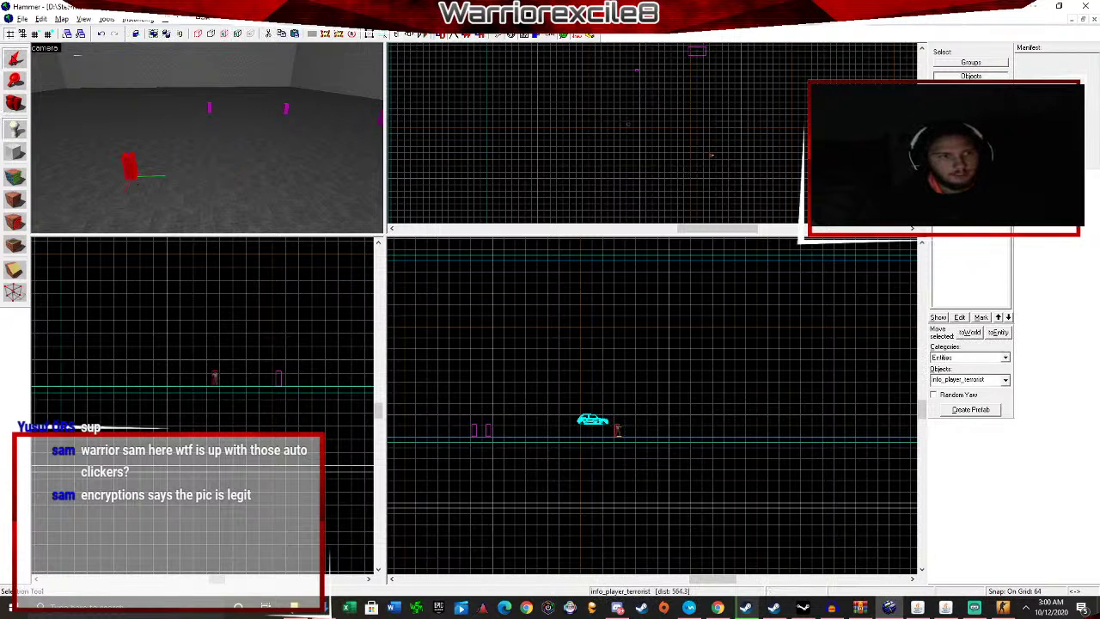
Change the car's class to prop_dynamic_glow and apply it.
left_click(13, 59)
key("d")
double_click(366, 131)
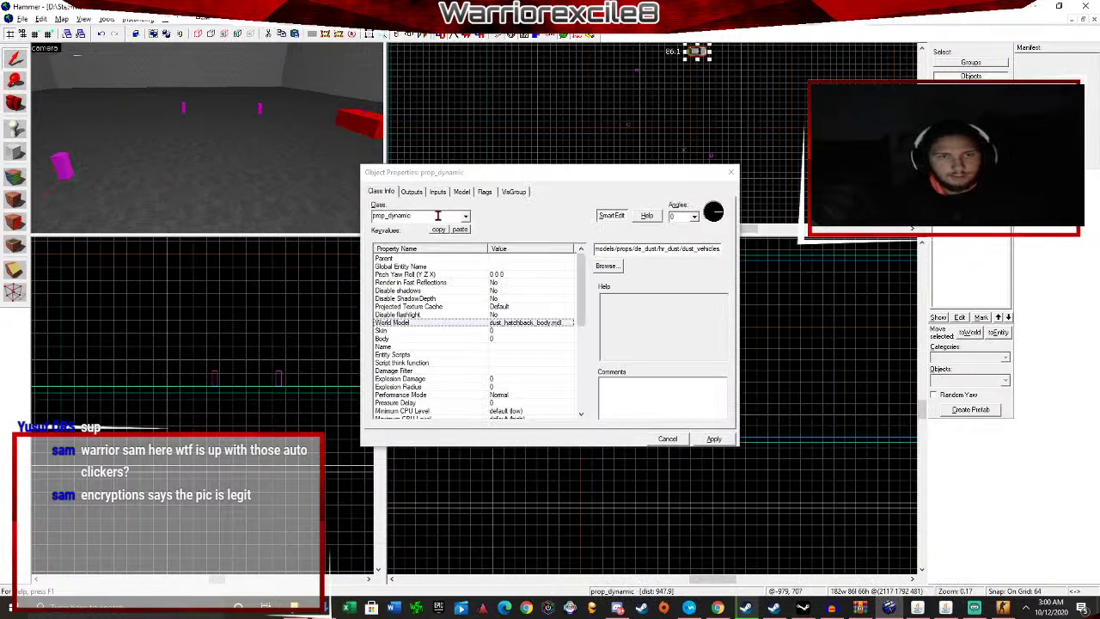
left_click(465, 217)
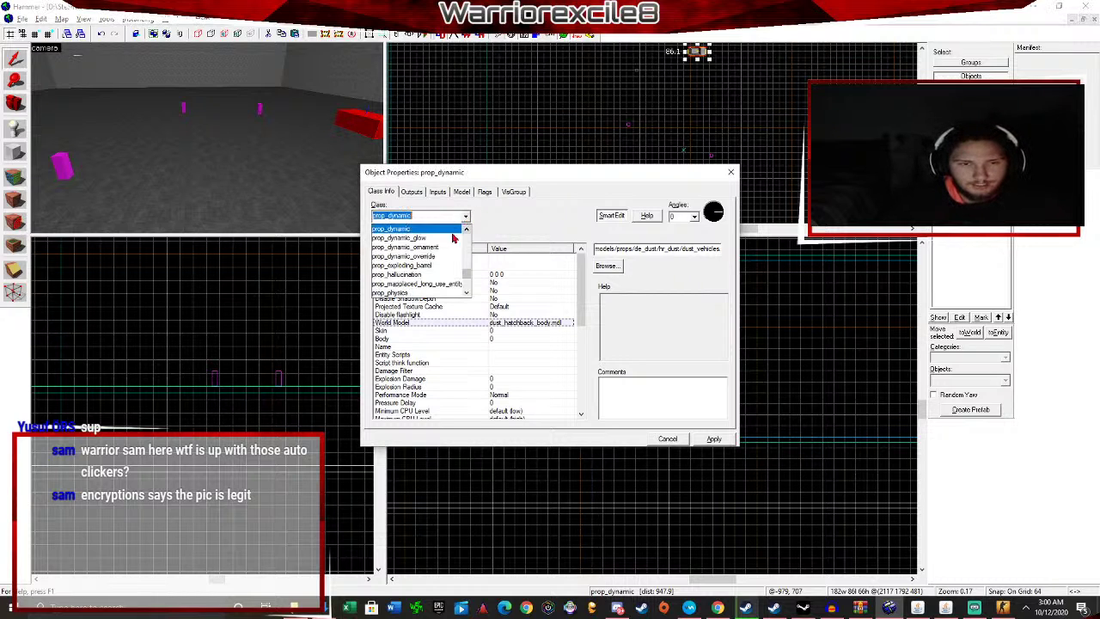
left_click(415, 239)
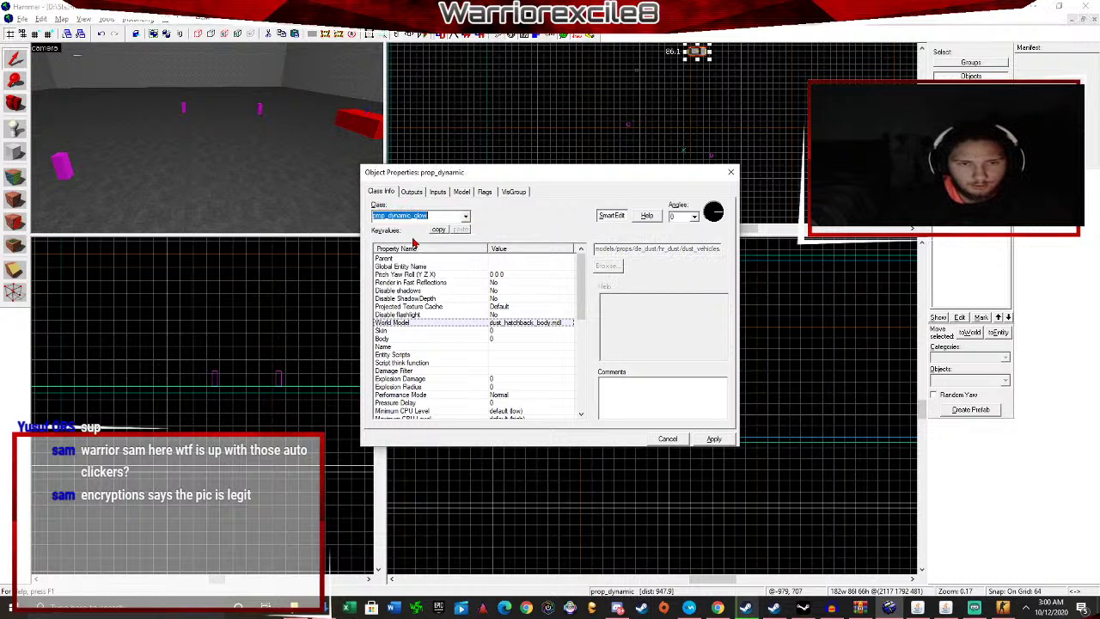
left_click(712, 439)
Set the car's Color to red (255 0 0).
scroll(514, 348, "down", 6)
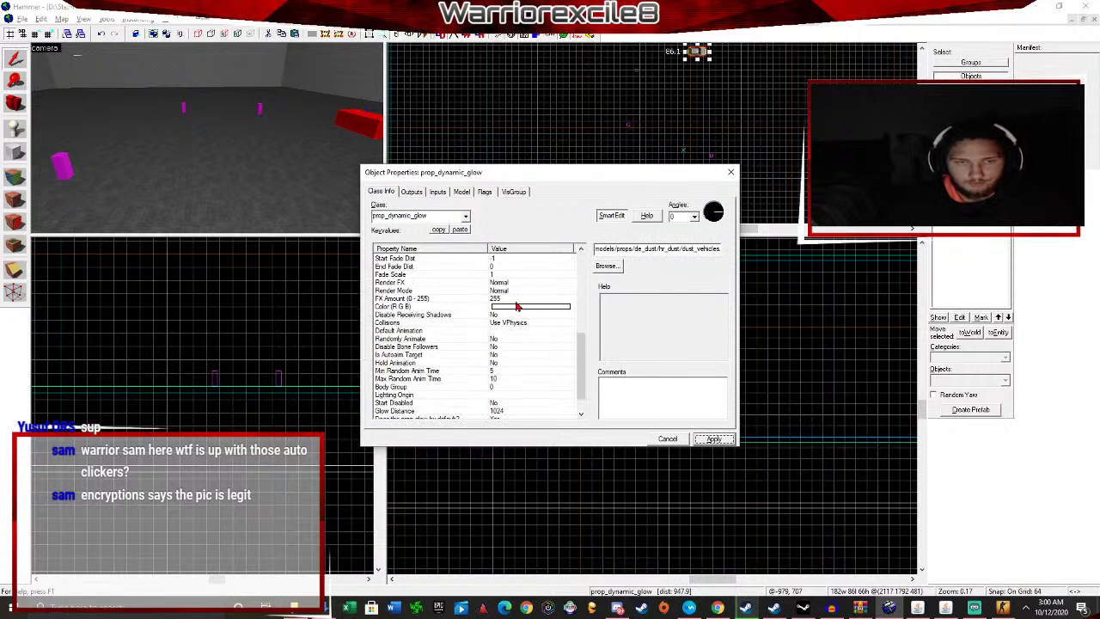
left_click(511, 308)
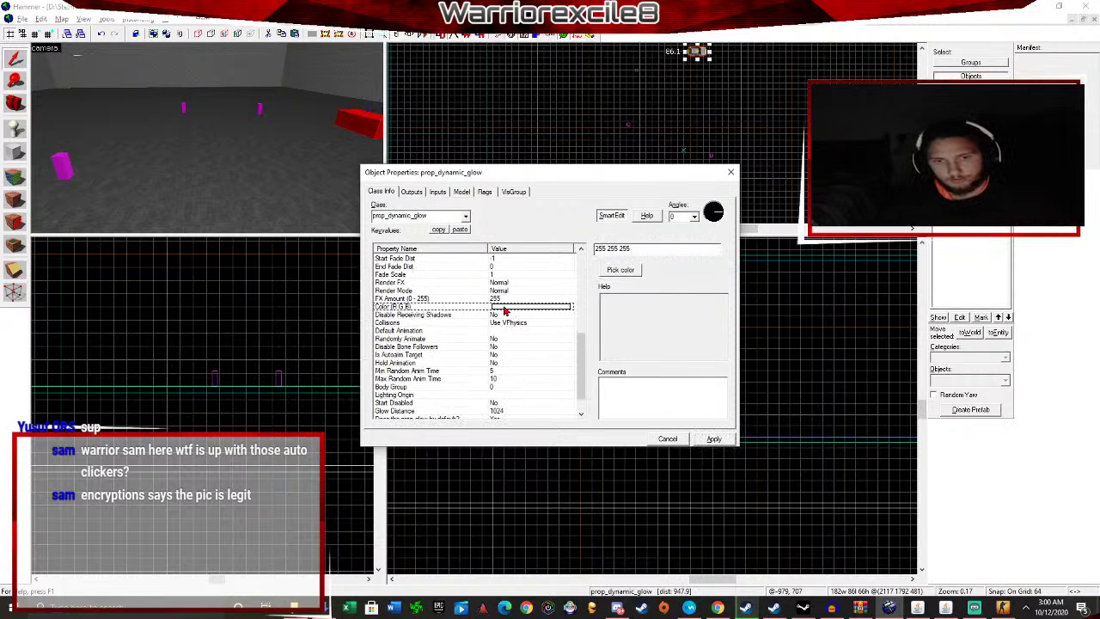
scroll(505, 311, "down", 1)
left_click(619, 269)
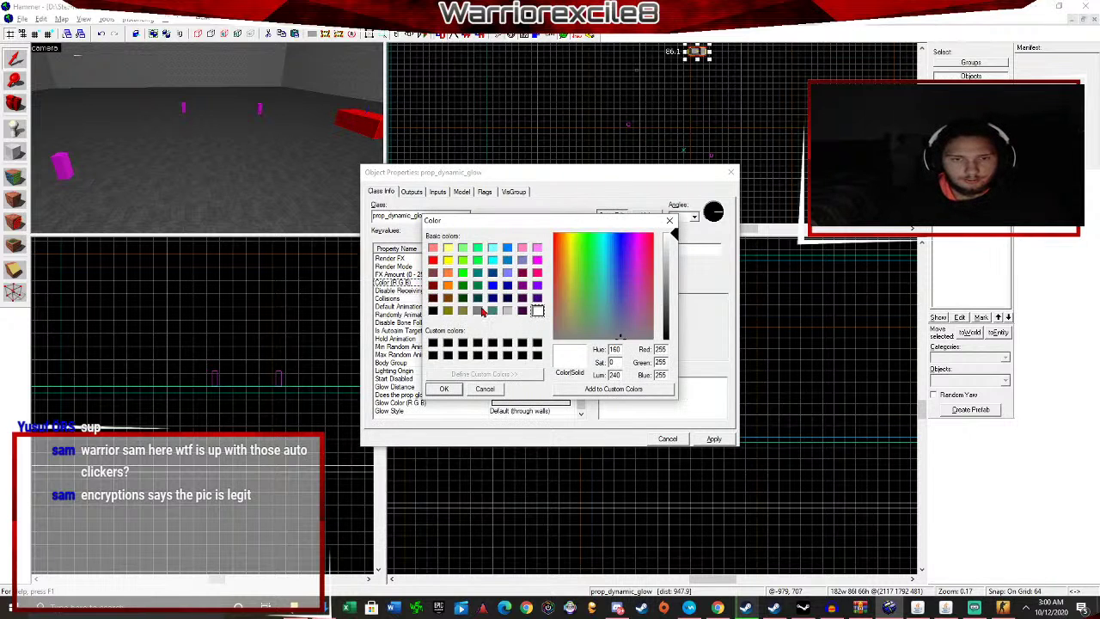
left_click(433, 261)
left_click(445, 388)
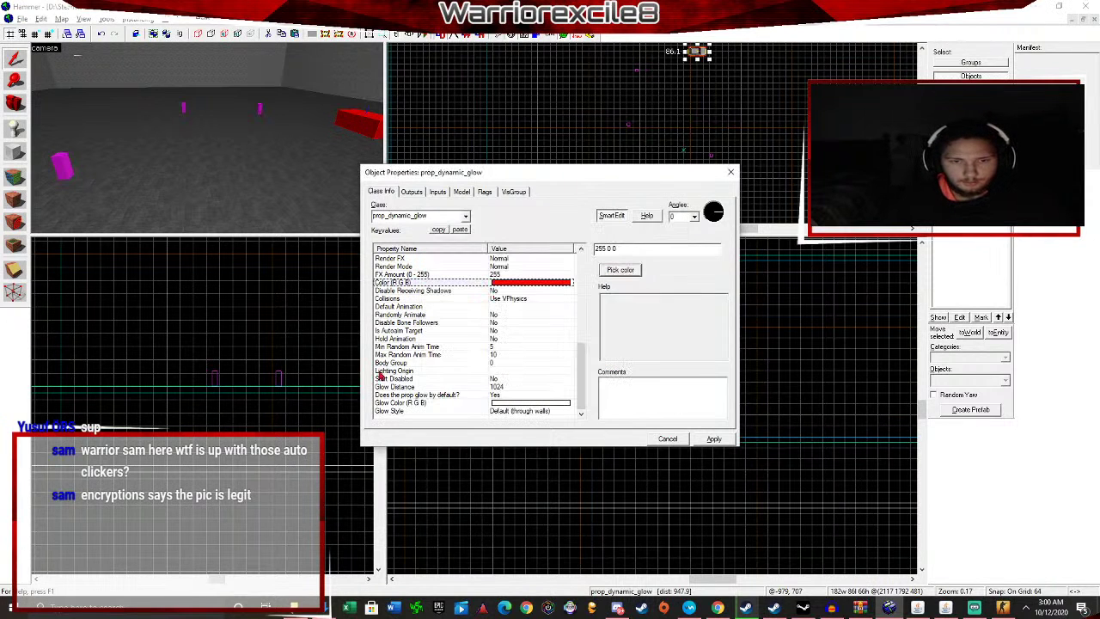
Set Glow Color to cyan (0 255 255), keep Default glow style, and apply.
left_click(475, 403)
left_click(618, 272)
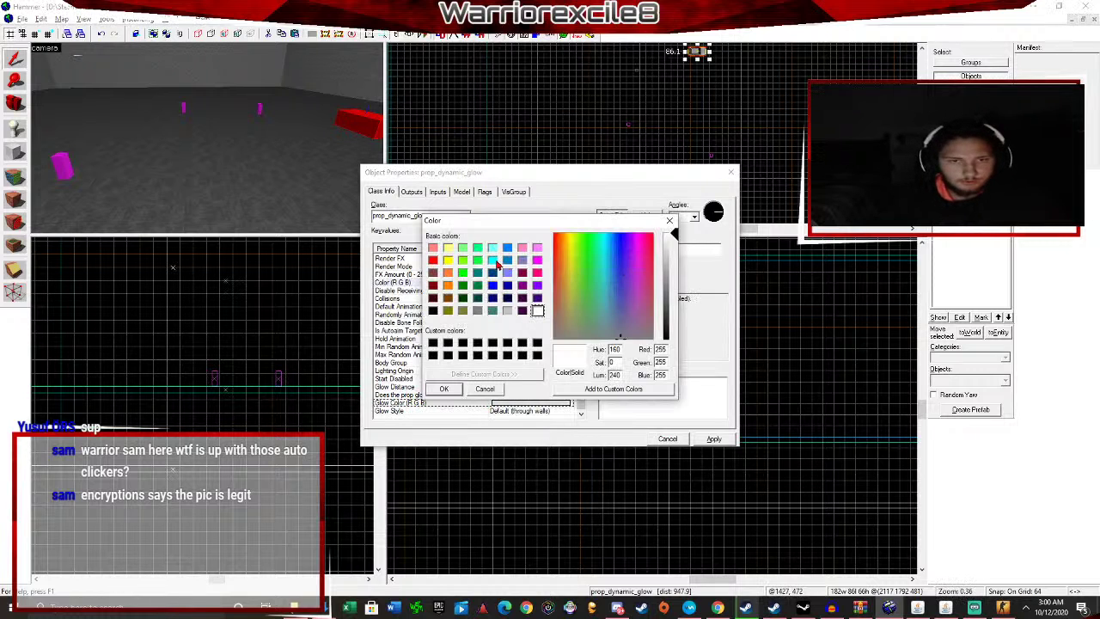
left_click(495, 263)
left_click(445, 388)
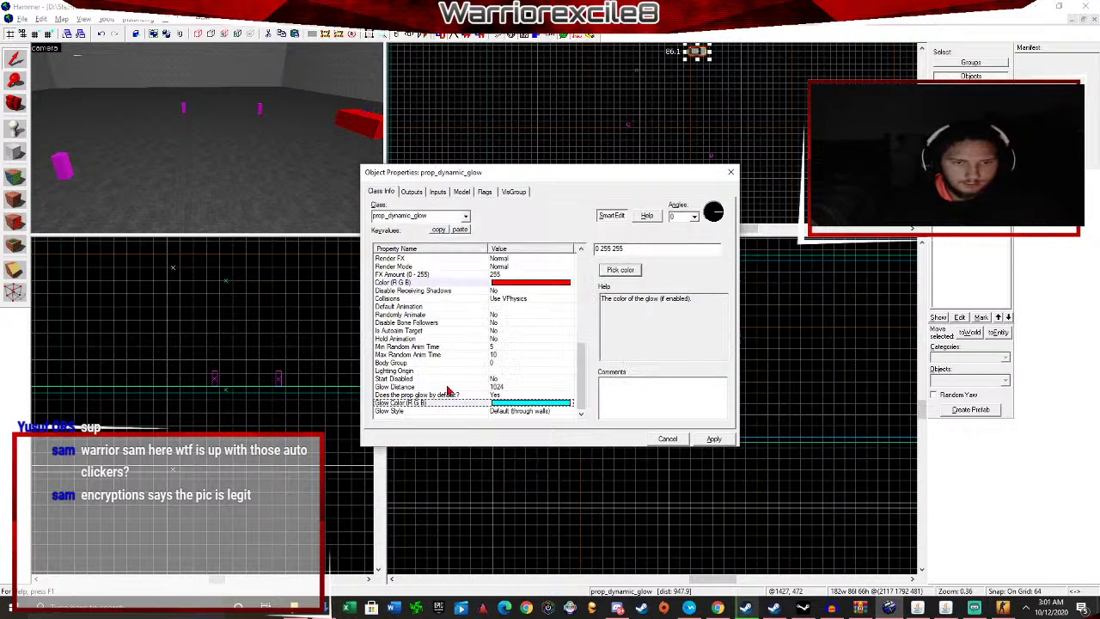
left_click(517, 413)
left_click(716, 248)
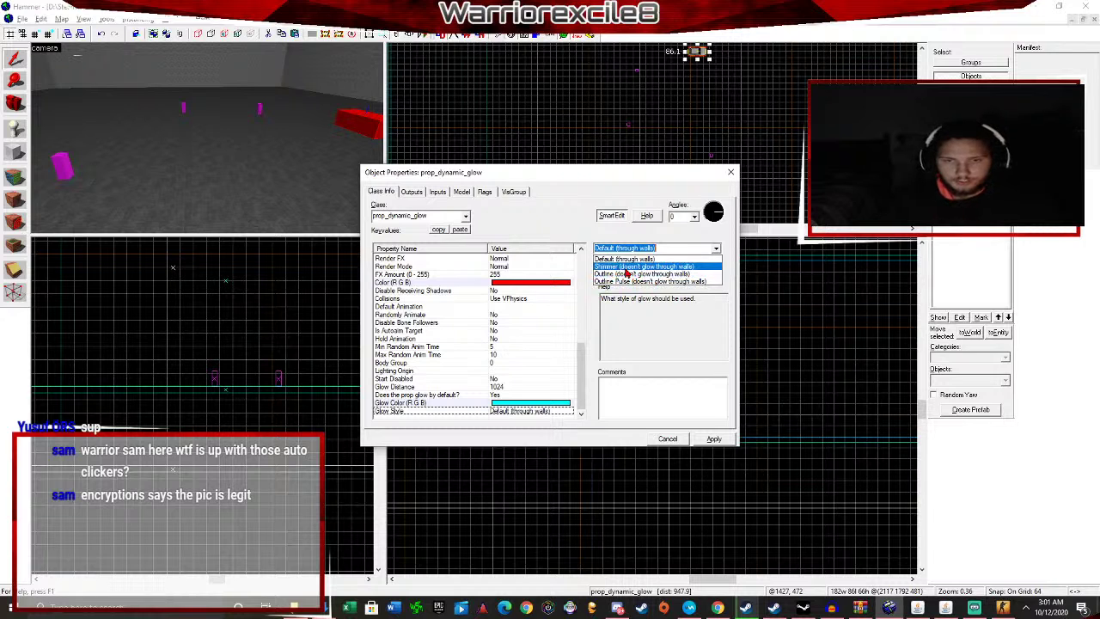
left_click(625, 259)
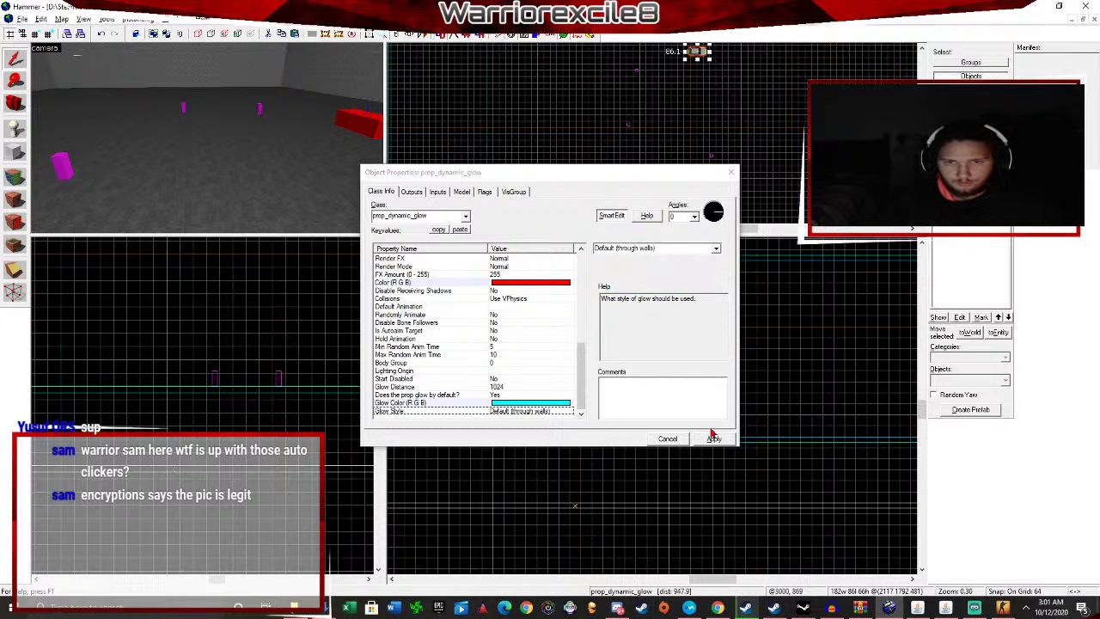
left_click(713, 440)
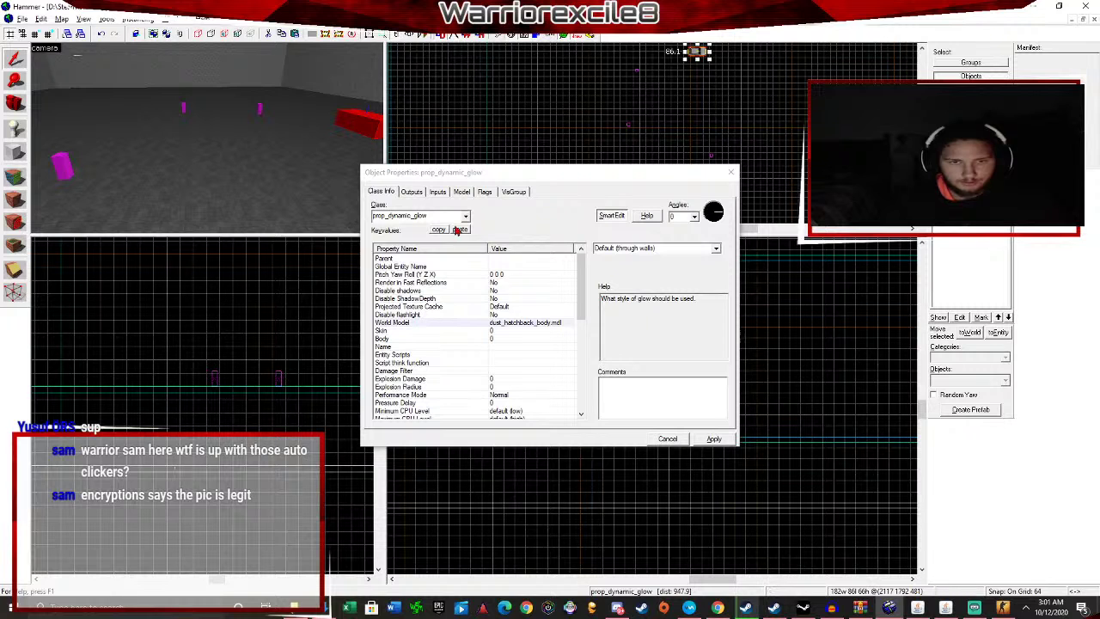
Close the car's properties and open the player spawn's properties.
left_click(731, 173)
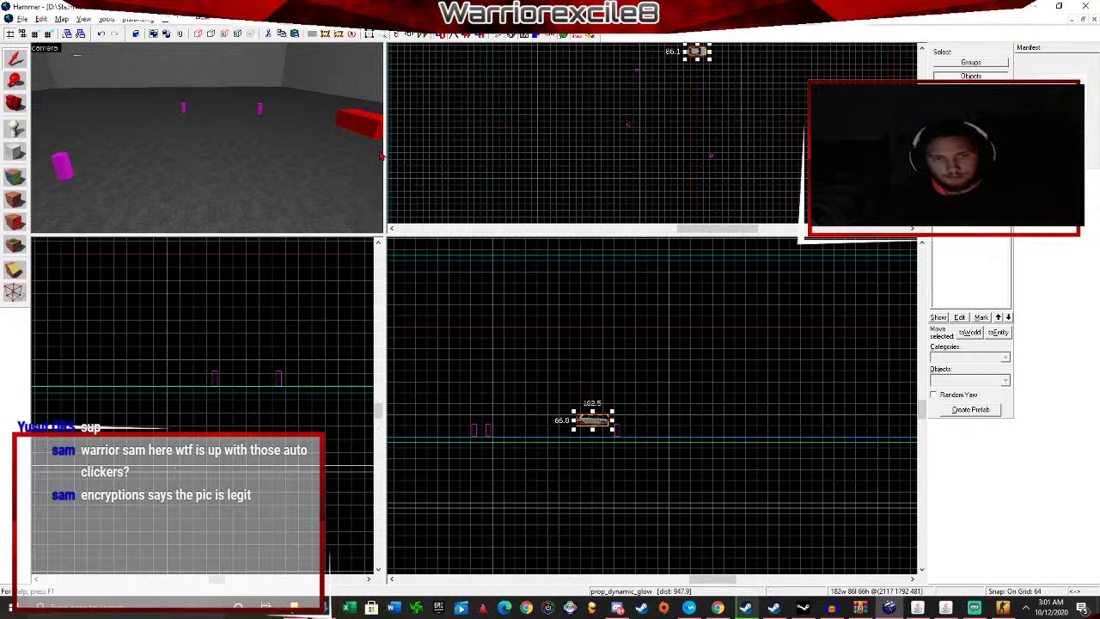
key("z")
key("w")
key("w")
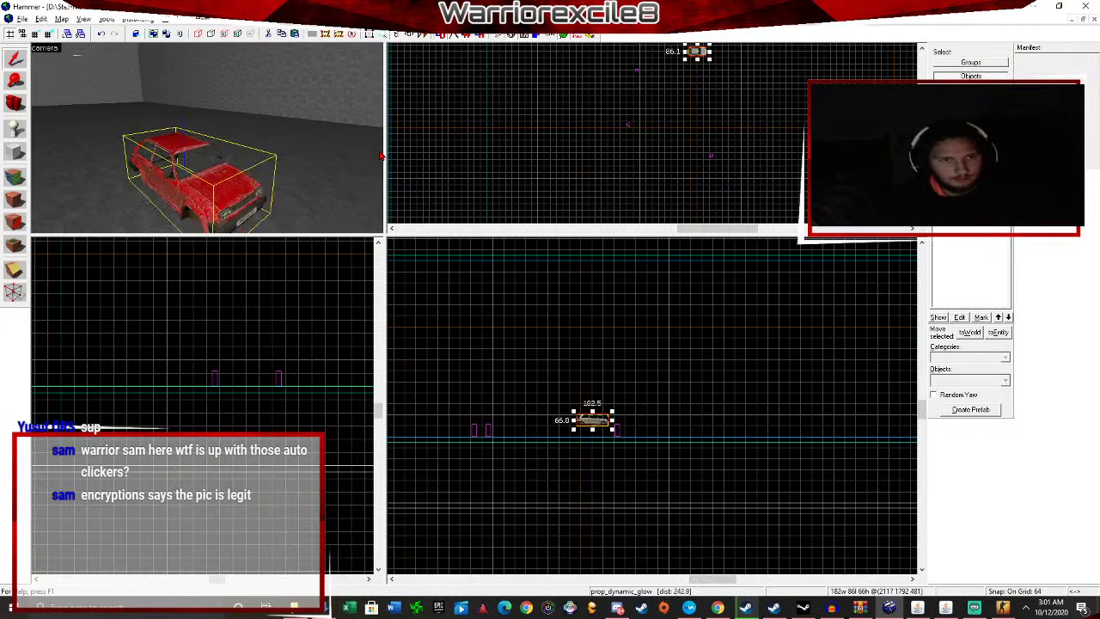
key("s")
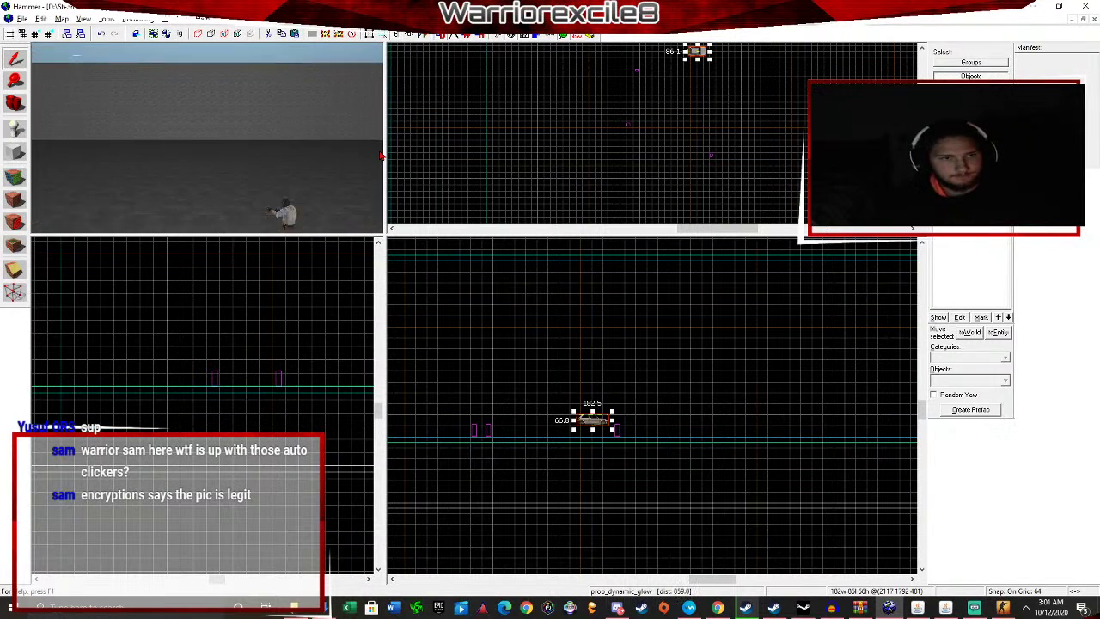
key("z")
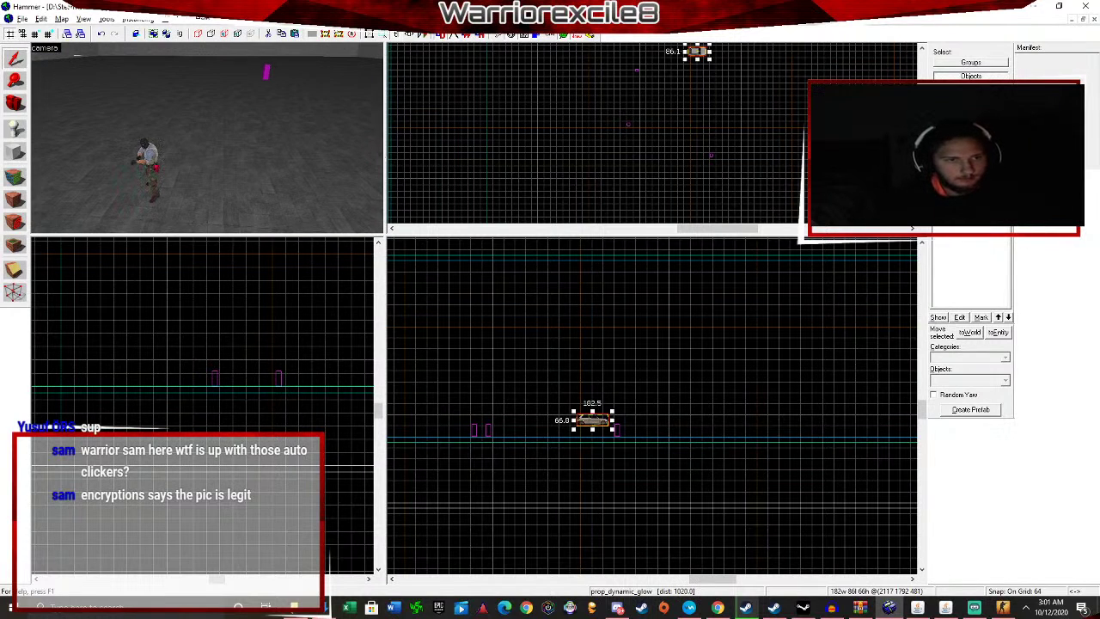
double_click(148, 167)
Make the spawn a prop_dynamic_glow and open its World Model browser.
left_click(465, 216)
type("p")
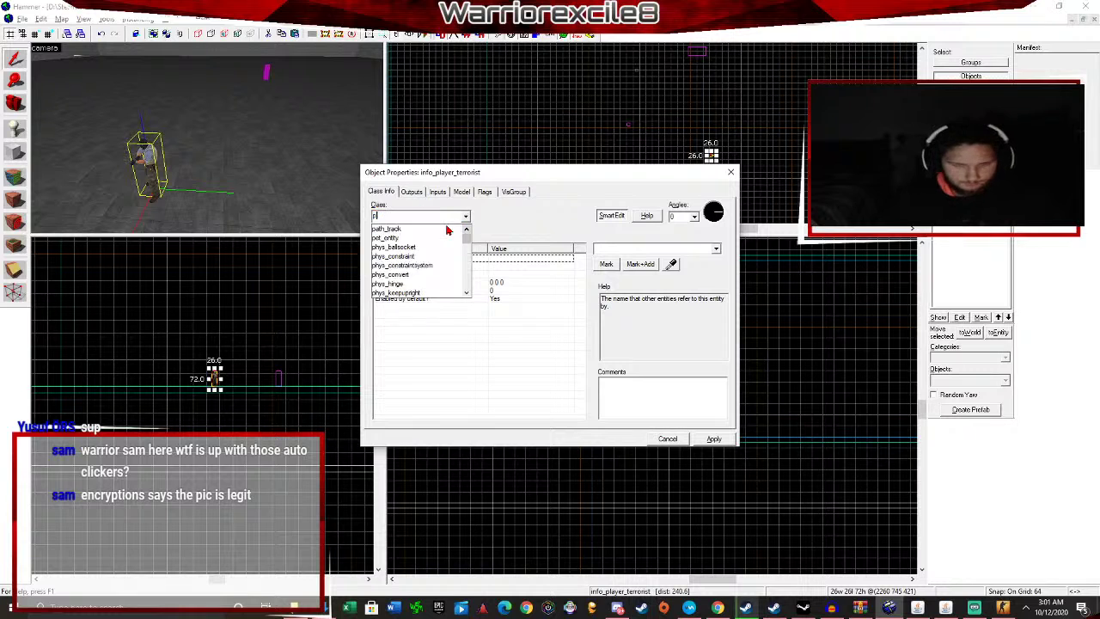
type("rop")
left_click(422, 274)
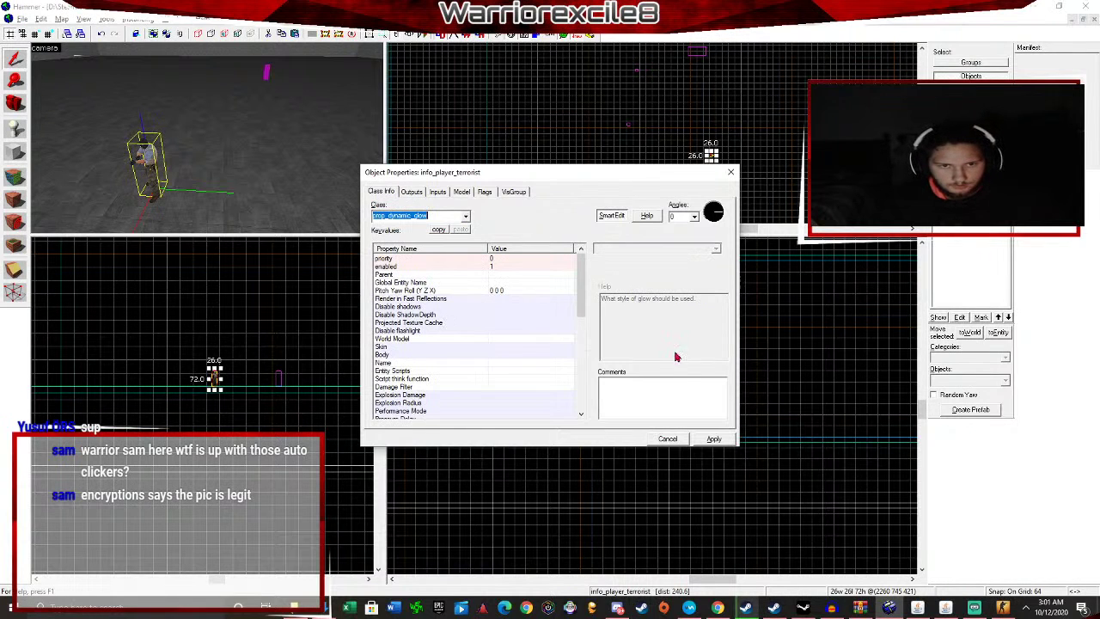
left_click(715, 439)
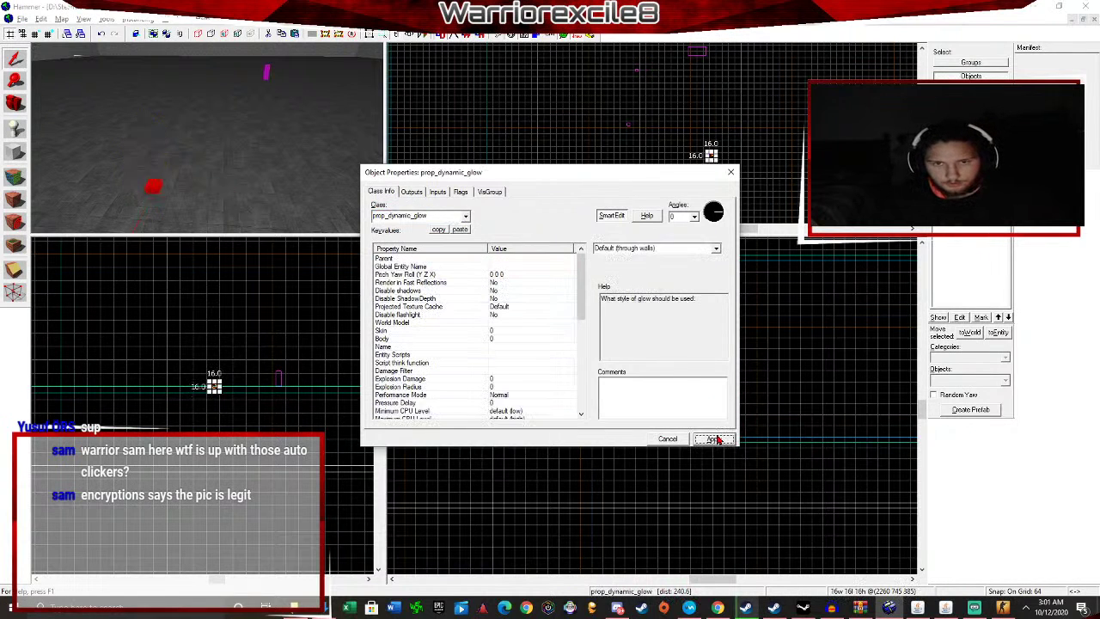
left_click(490, 324)
left_click(609, 263)
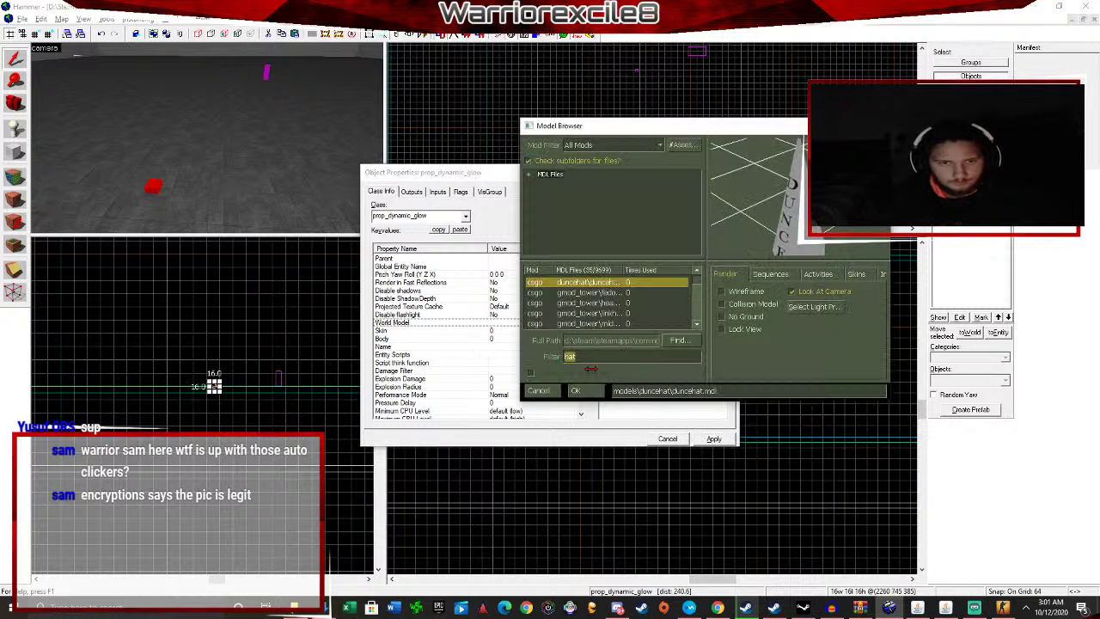
Filter models by 'tree' and choose cedar_tree_small_03.mdl as the world model.
type("tree")
left_click(606, 283)
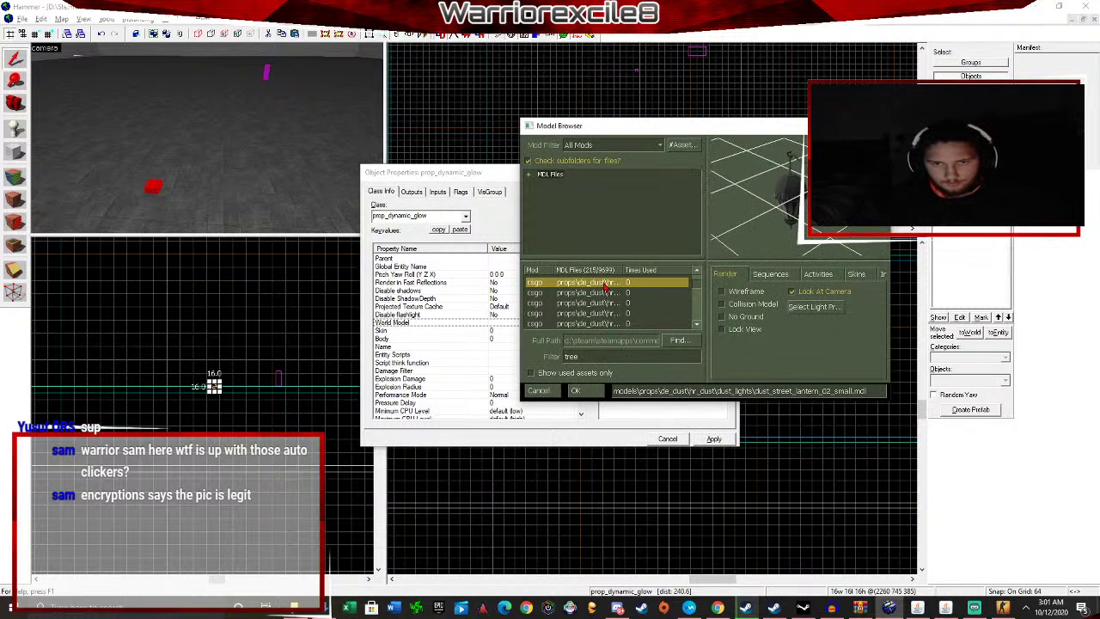
key("Down")
key("Down")
key("Down")
key("Down")
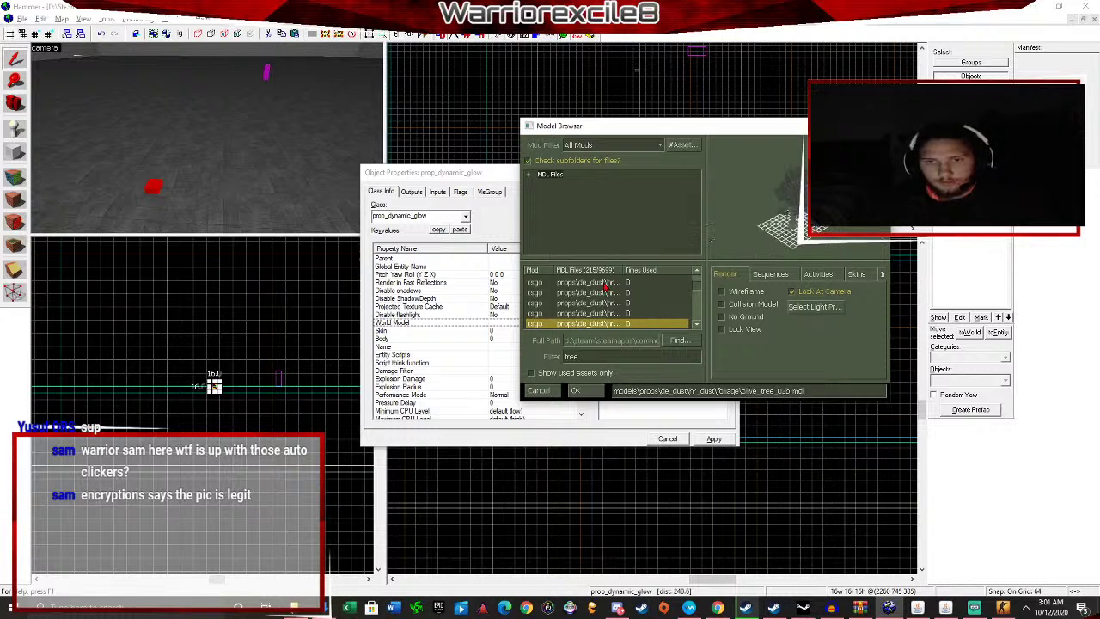
key("Down")
key("Down")
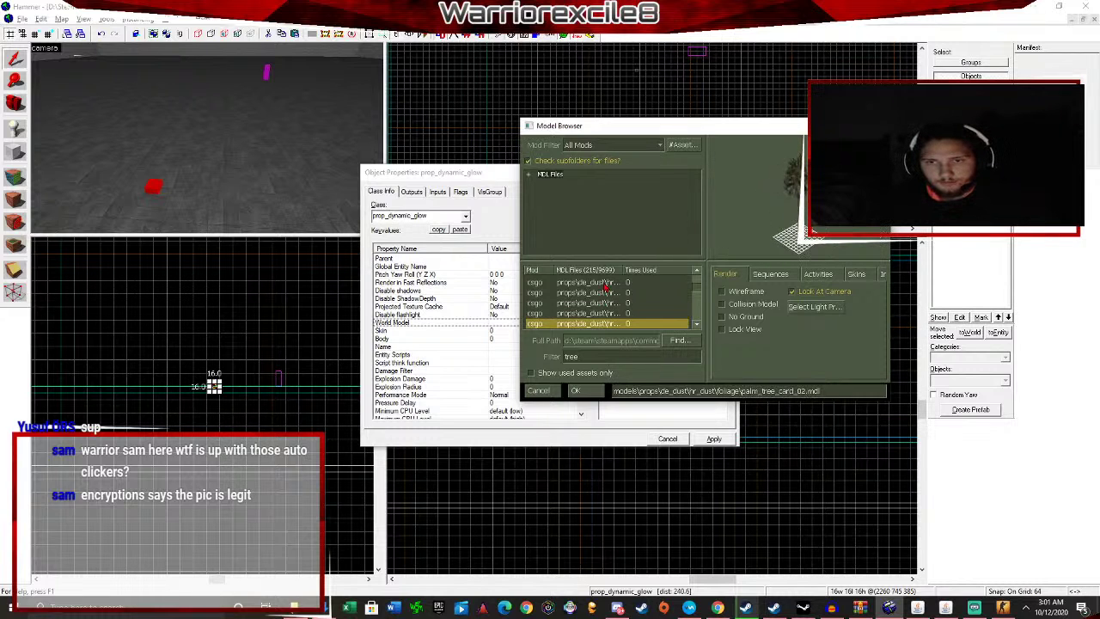
key("Down")
key("Down")
key("Down")
key("Down")
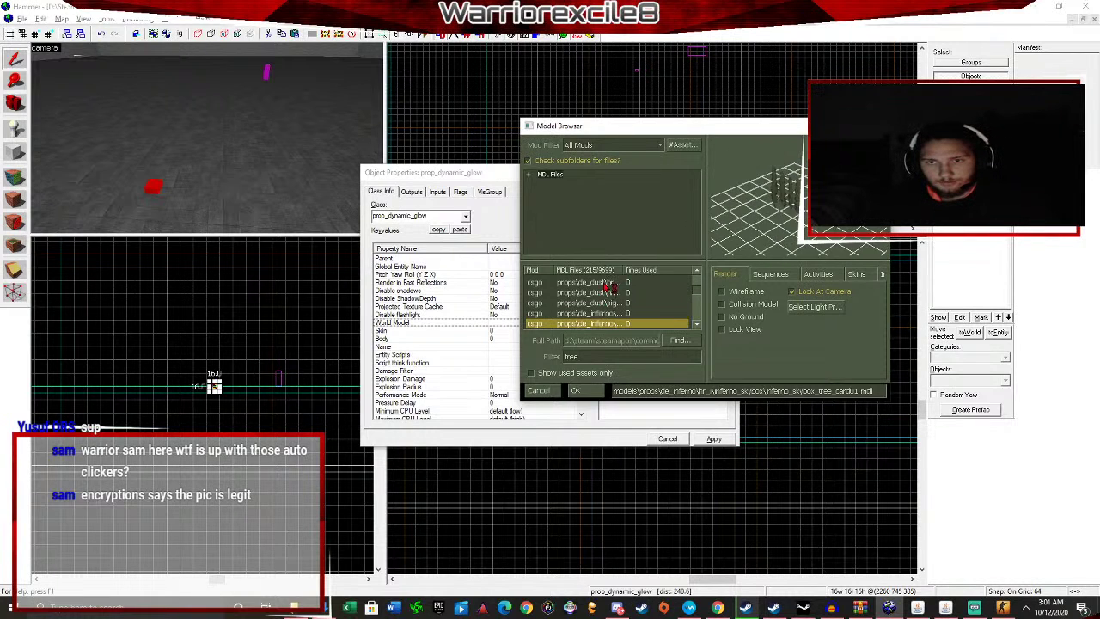
key("Down")
key("Down")
key("Down")
key("Down")
key("Down")
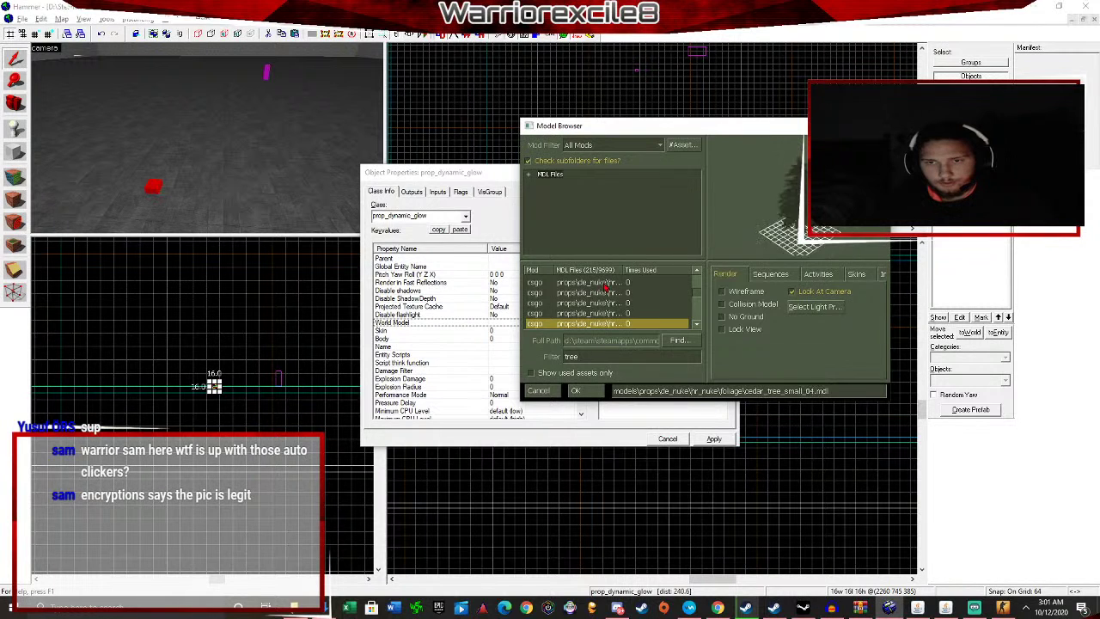
key("Up")
key("Up")
key("Up")
key("Up")
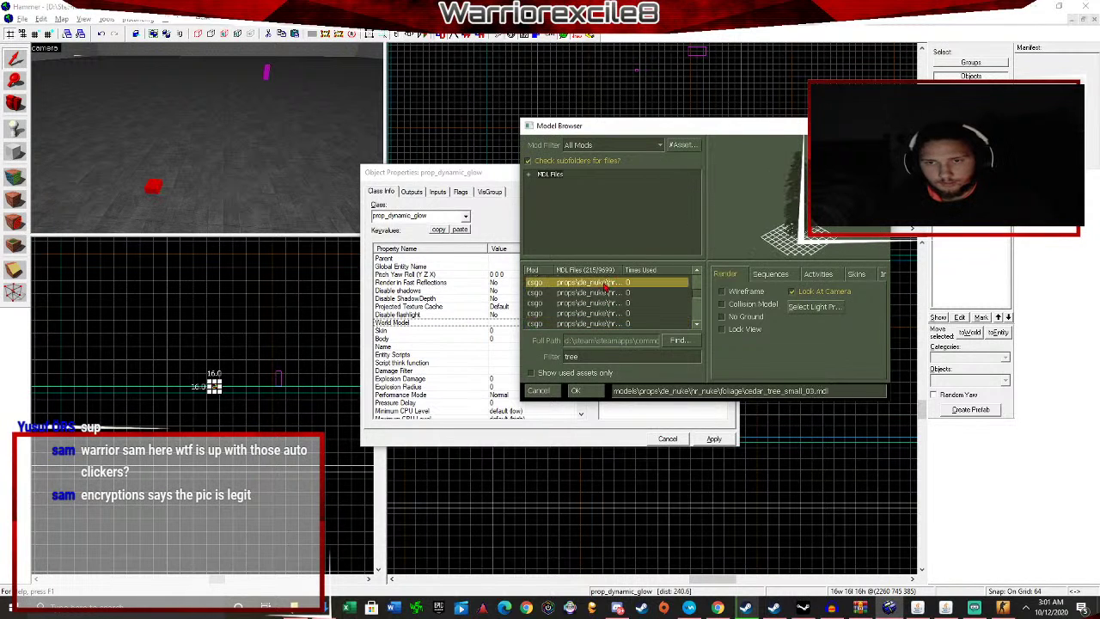
left_click(578, 392)
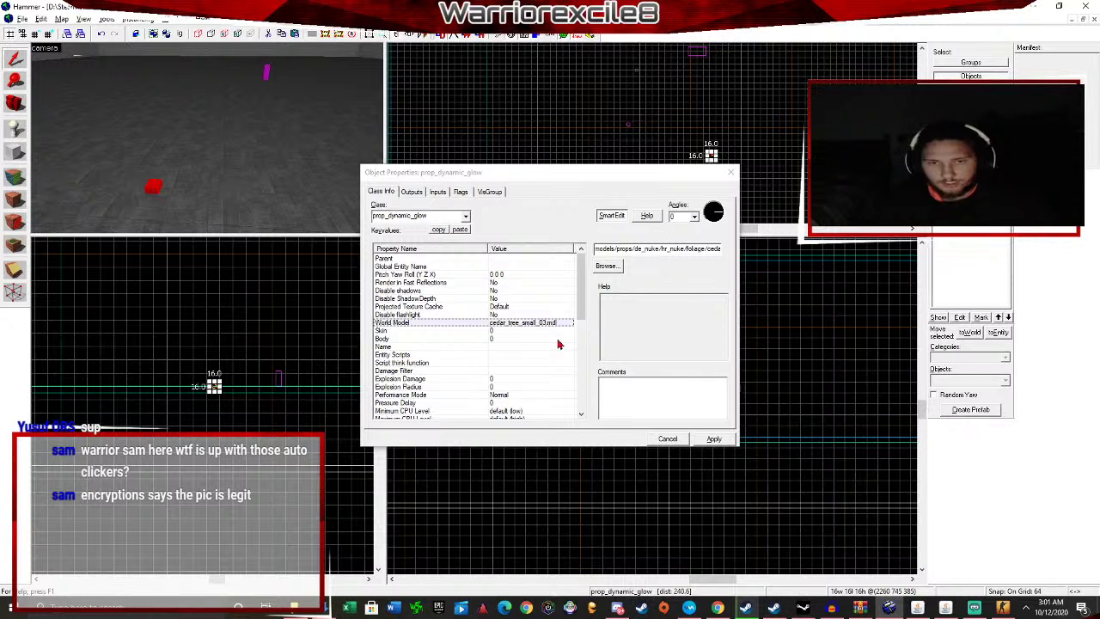
scroll(558, 345, "down", 4)
Apply the tree model and set the prop's Color to bright green.
left_click(715, 439)
scroll(555, 370, "down", 2)
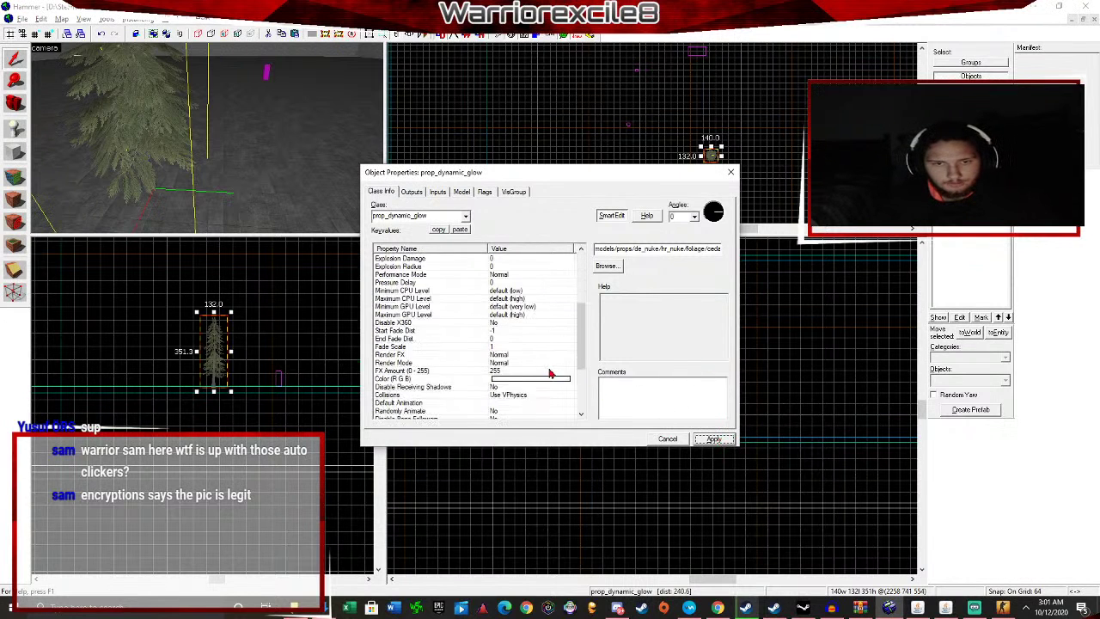
left_click(541, 354)
left_click(619, 271)
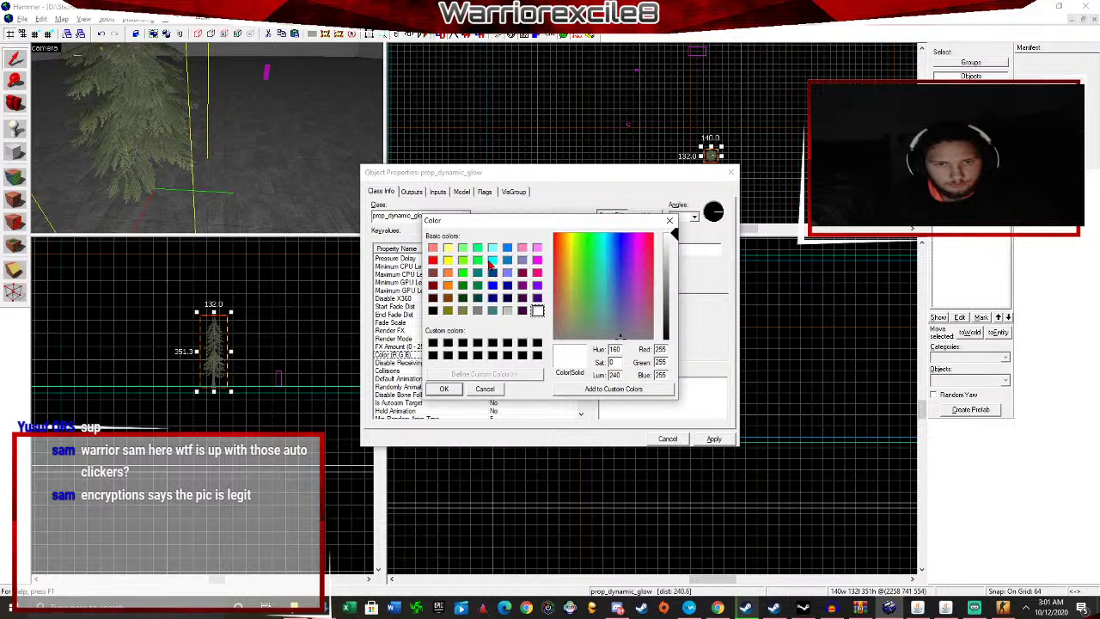
left_click(478, 261)
left_click(445, 389)
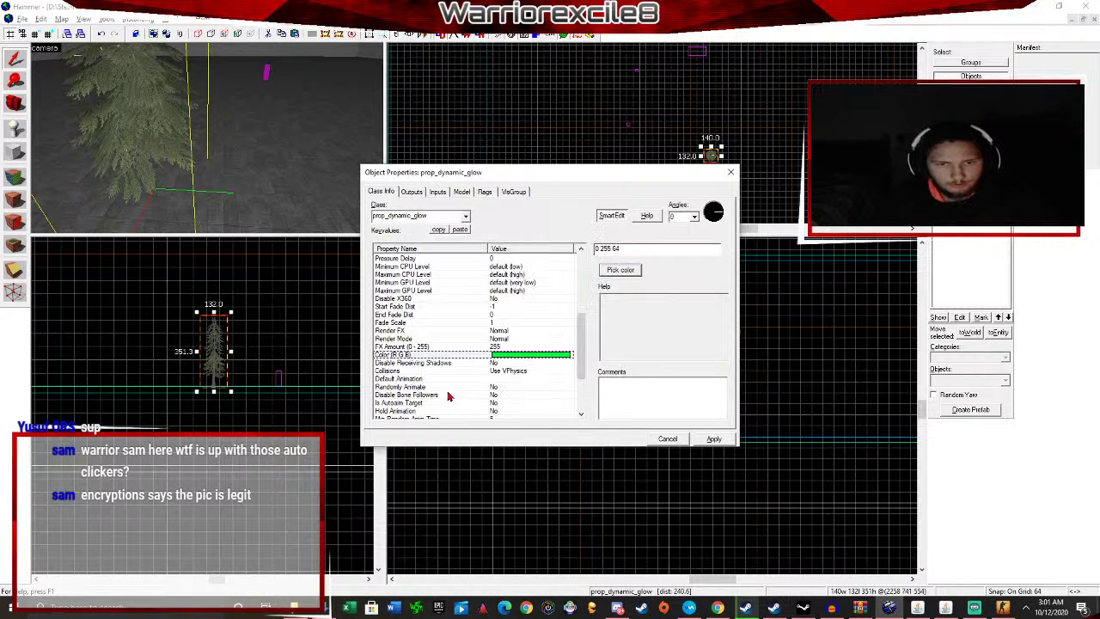
Leave the Glow Color white.
scroll(526, 387, "down", 3)
left_click(524, 404)
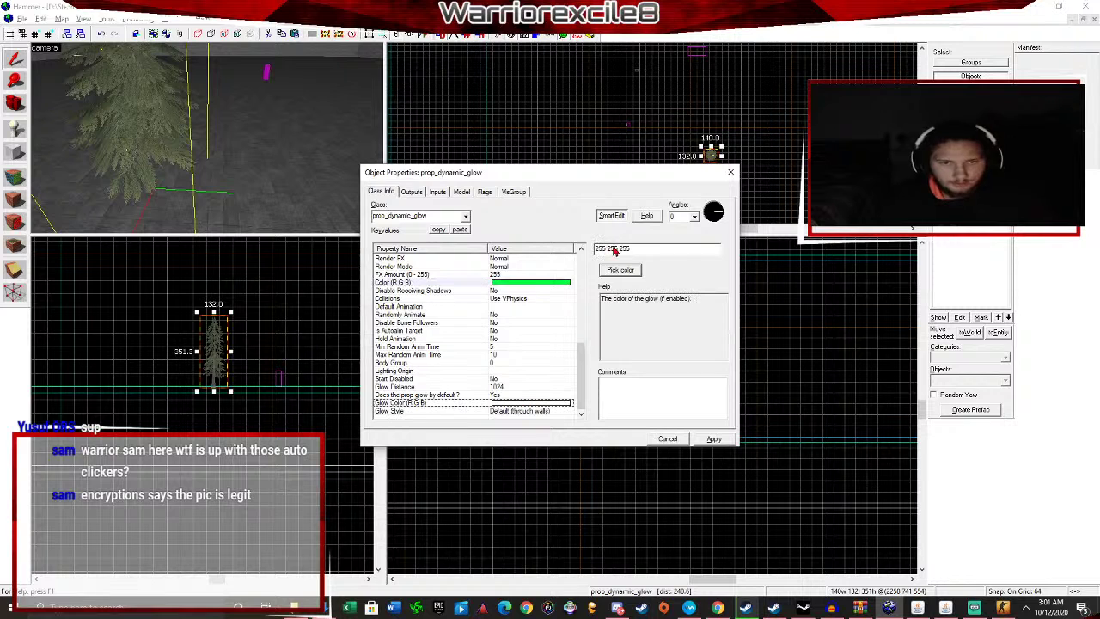
left_click(619, 270)
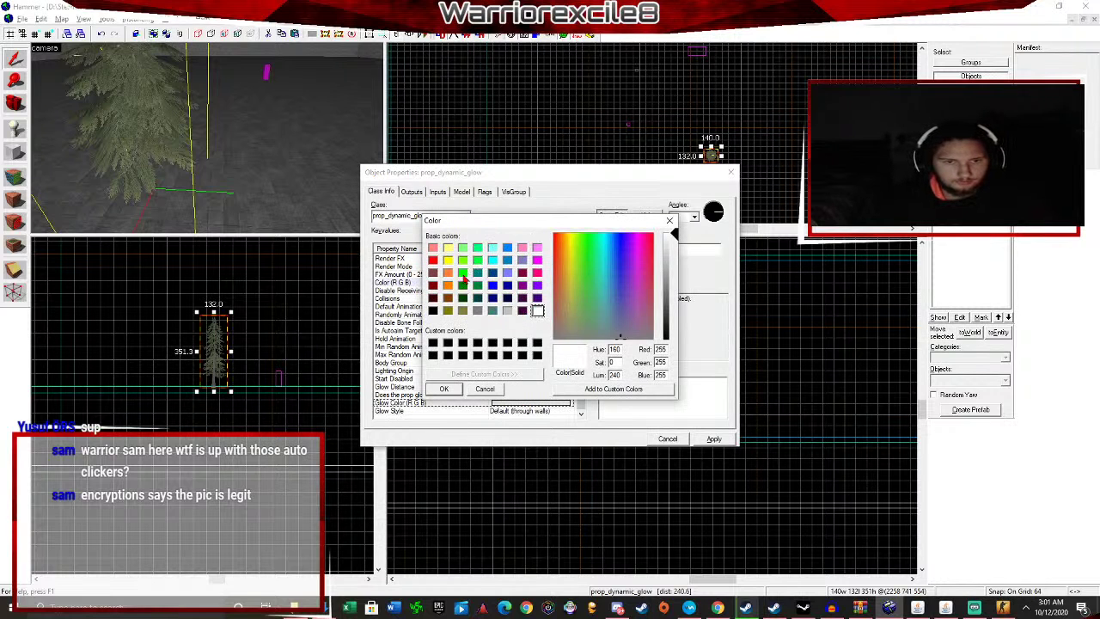
left_click(444, 388)
Review Default Animation and Hold Animation, leaving Randomly Animate at No.
scroll(509, 318, "up", 5)
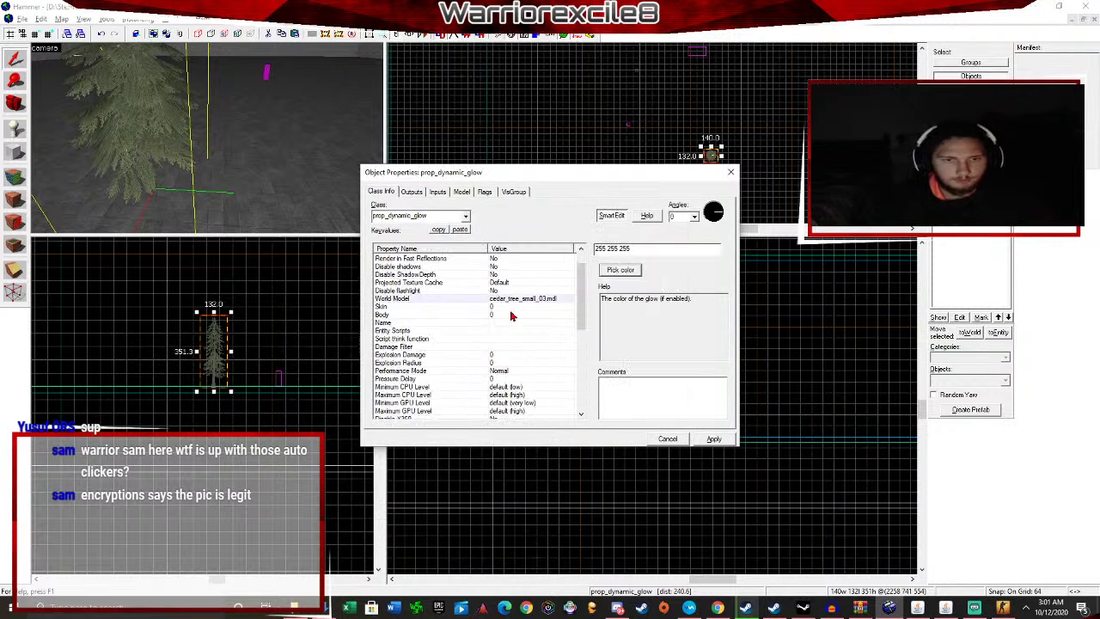
scroll(510, 316, "down", 6)
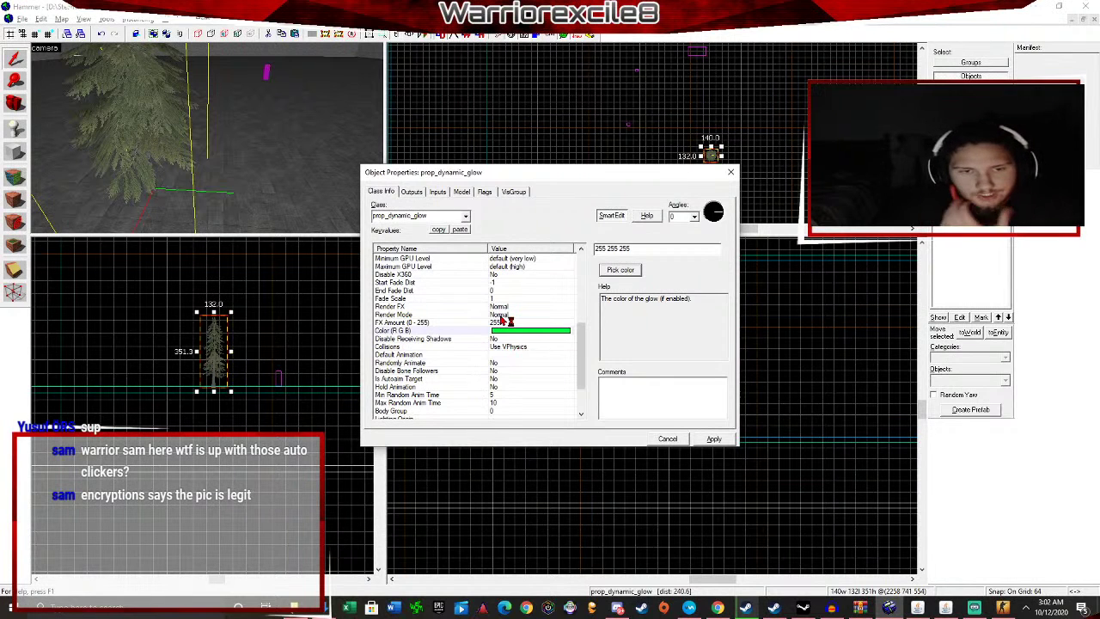
scroll(507, 323, "down", 2)
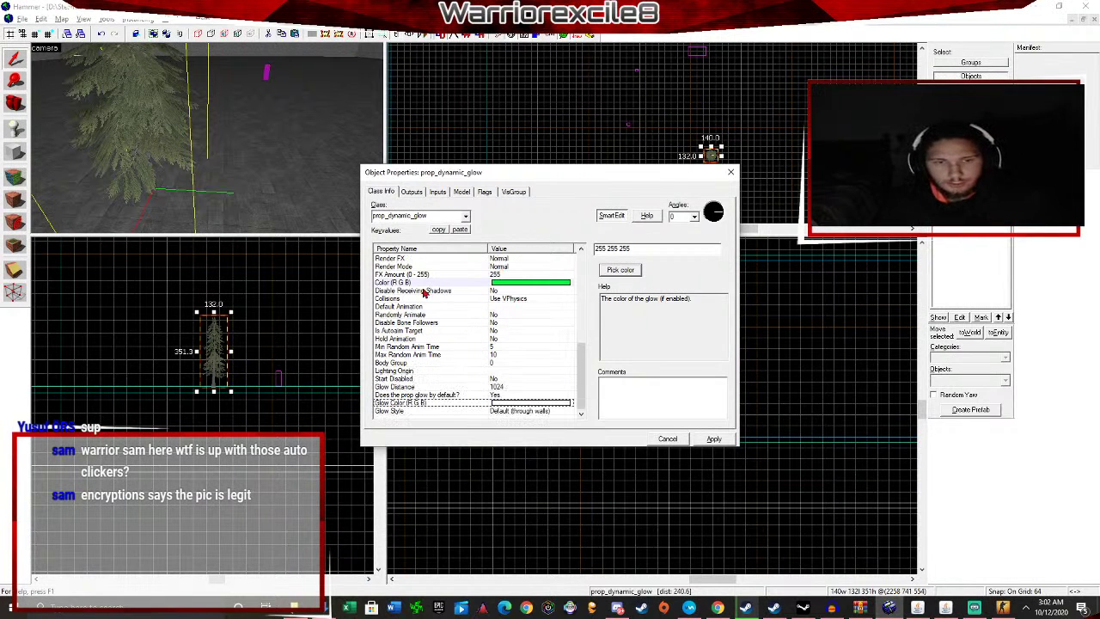
left_click(464, 309)
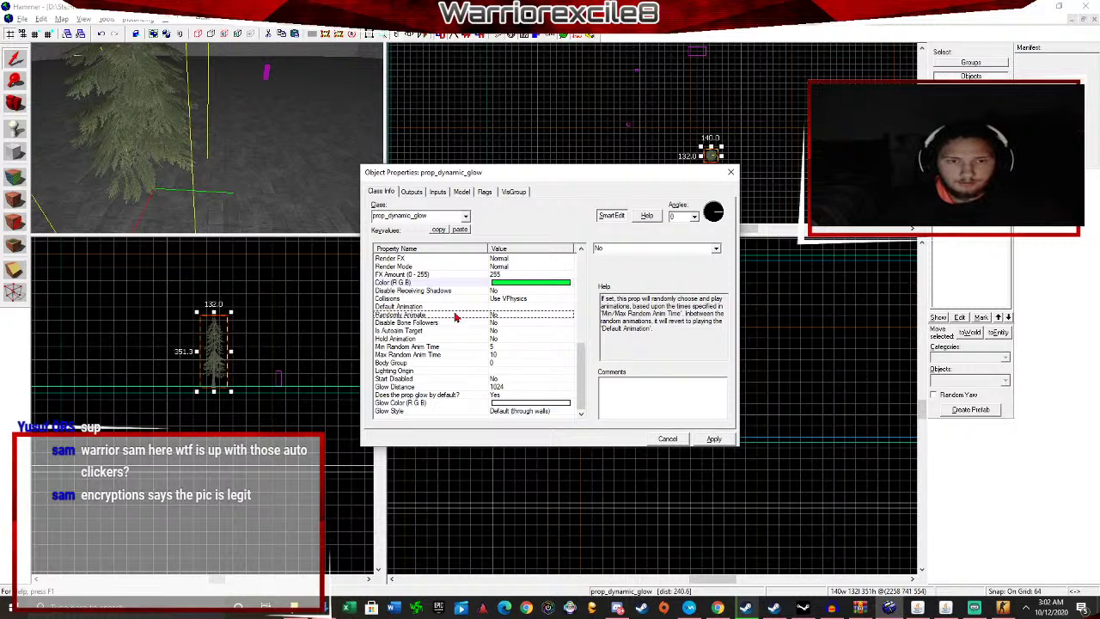
left_click(717, 248)
left_click(717, 250)
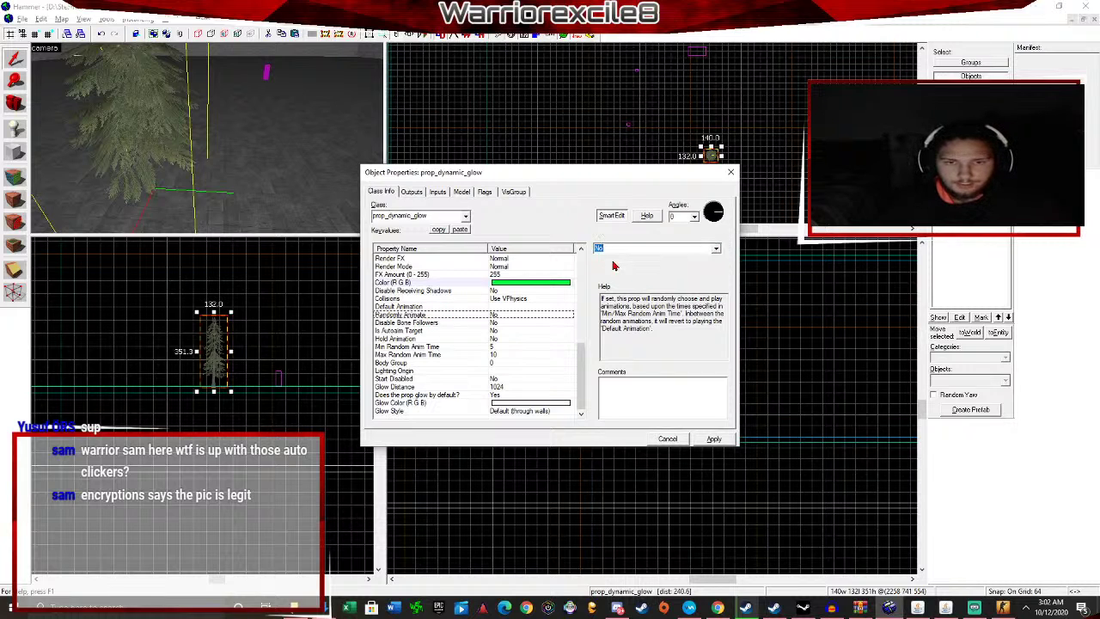
left_click(494, 340)
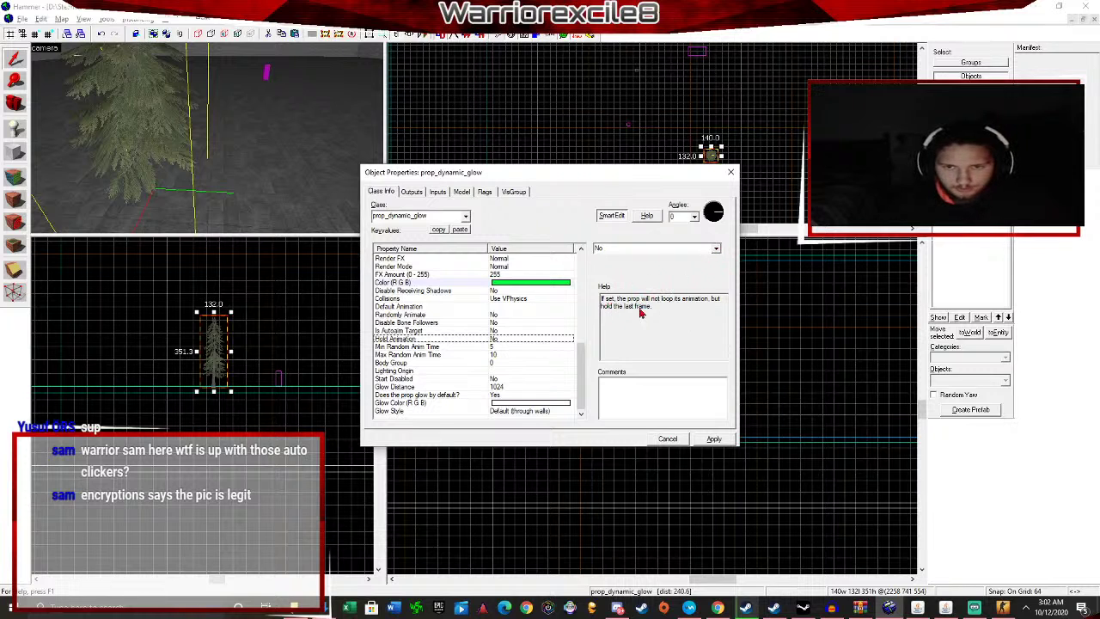
Review the Body Group and Min/Max Random Anim Time settings.
left_click(408, 364)
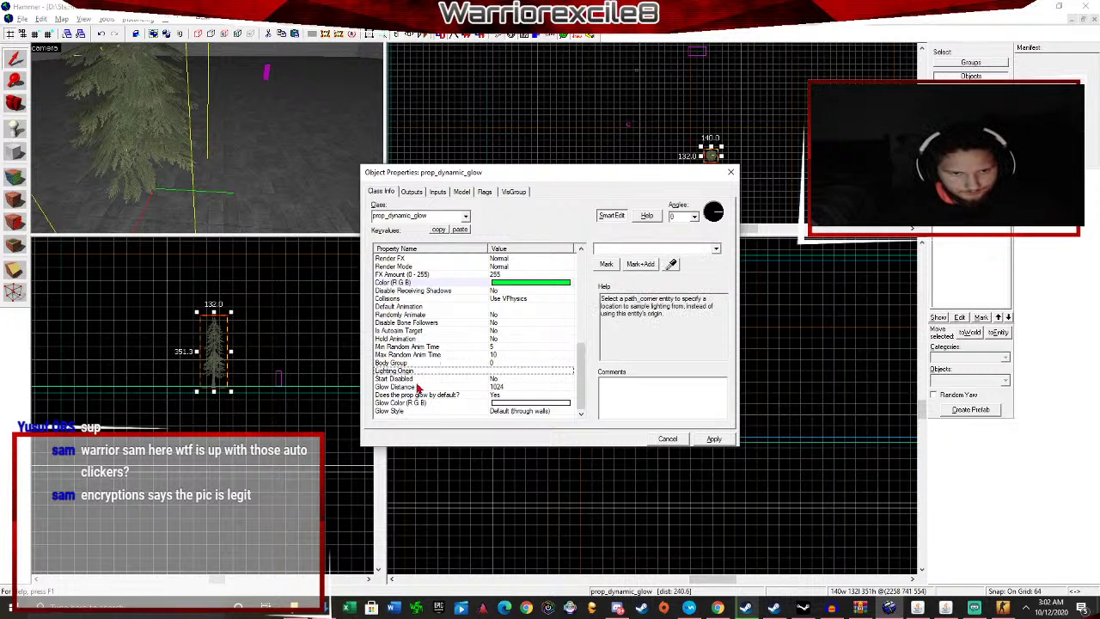
left_click(430, 355)
left_click(430, 347)
left_click(429, 355)
left_click(432, 347)
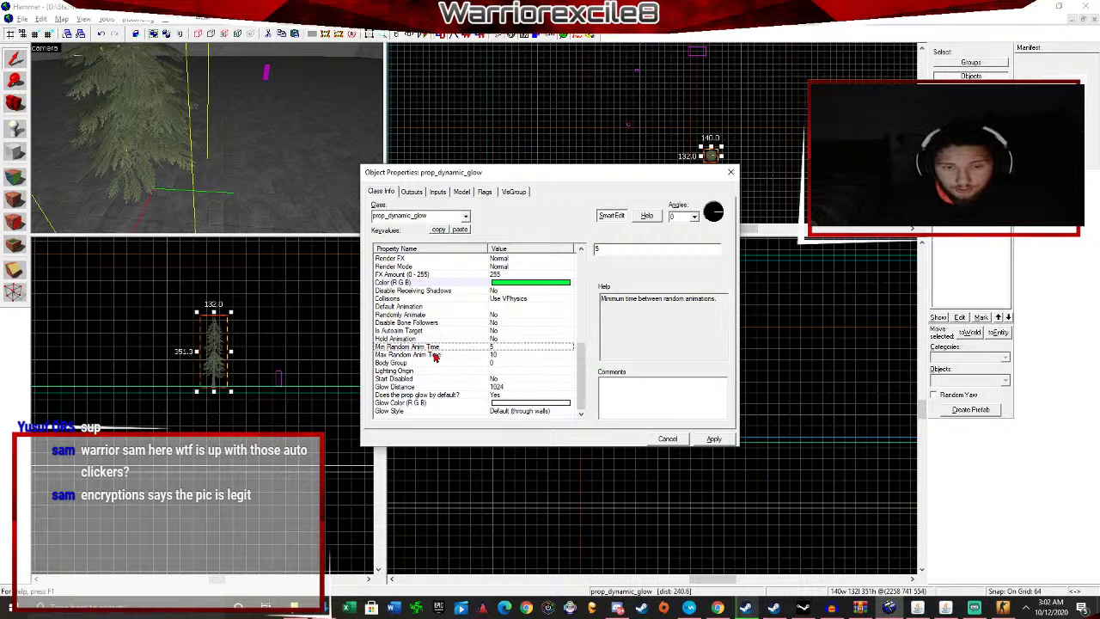
left_click(434, 355)
left_click(435, 348)
left_click(435, 355)
left_click(435, 348)
left_click(435, 355)
left_click(435, 348)
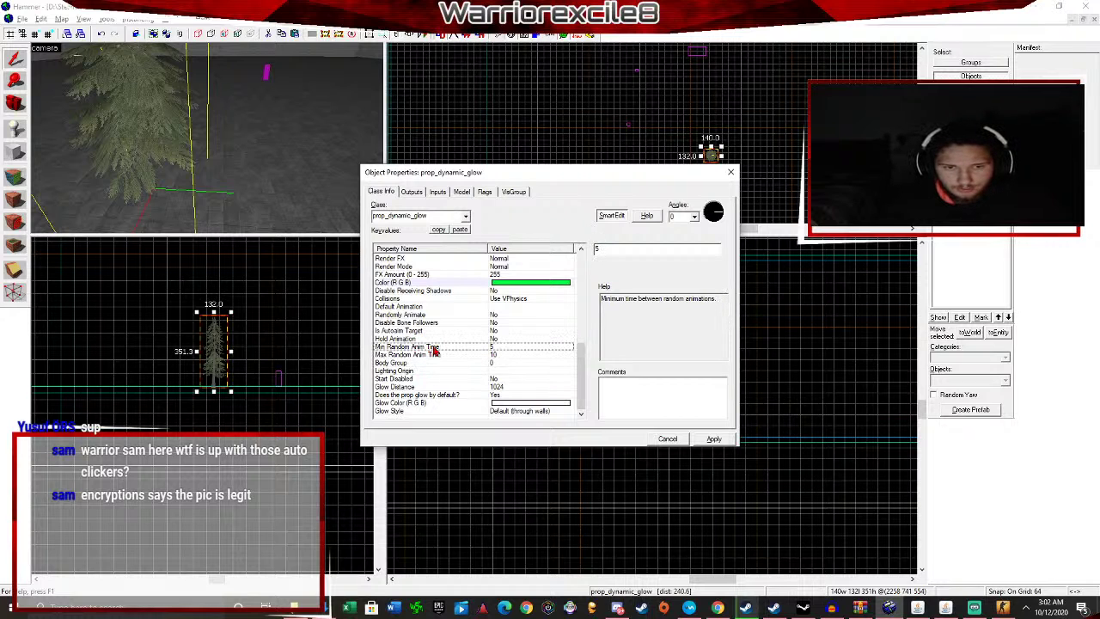
Raise Glow Distance from 1024 to 5000 and keep glow-by-default at Yes.
left_click(429, 386)
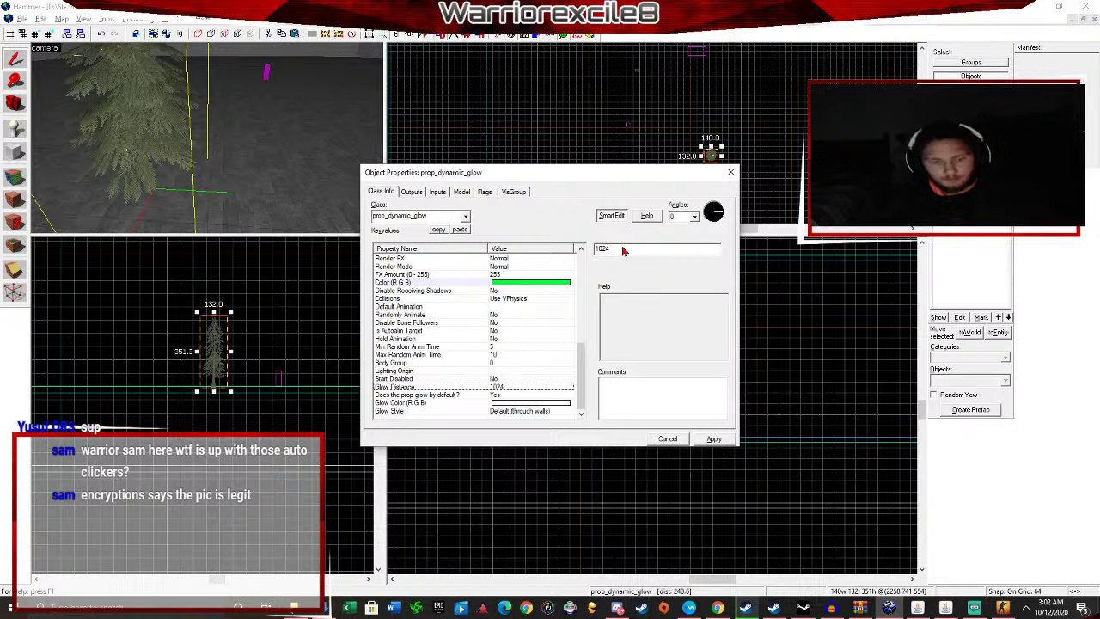
key("BackSpace")
key("BackSpace")
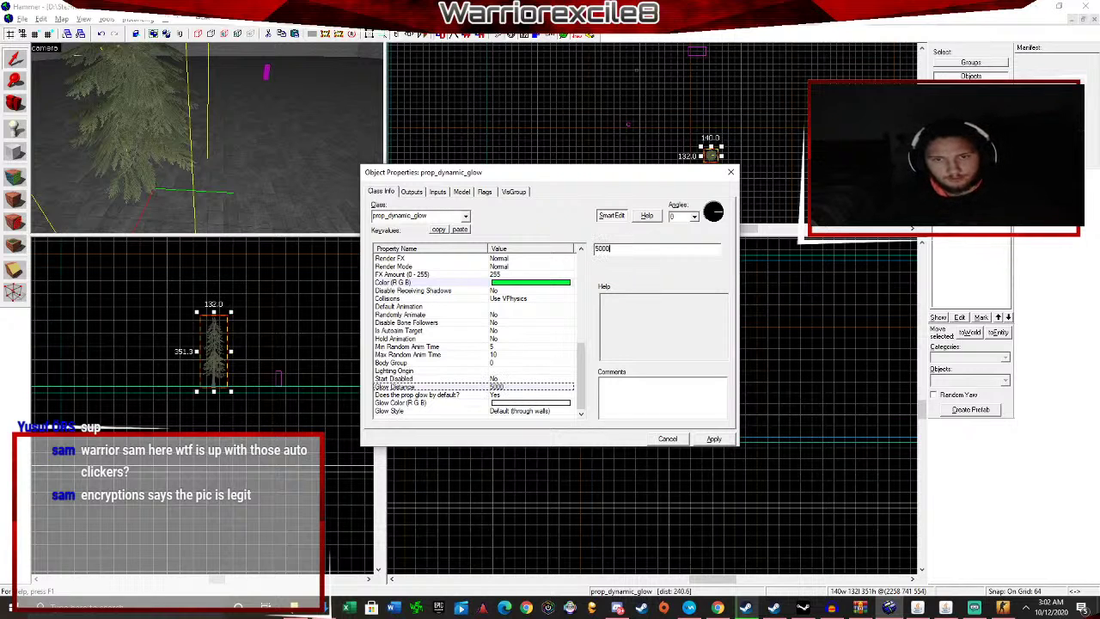
left_click(520, 379)
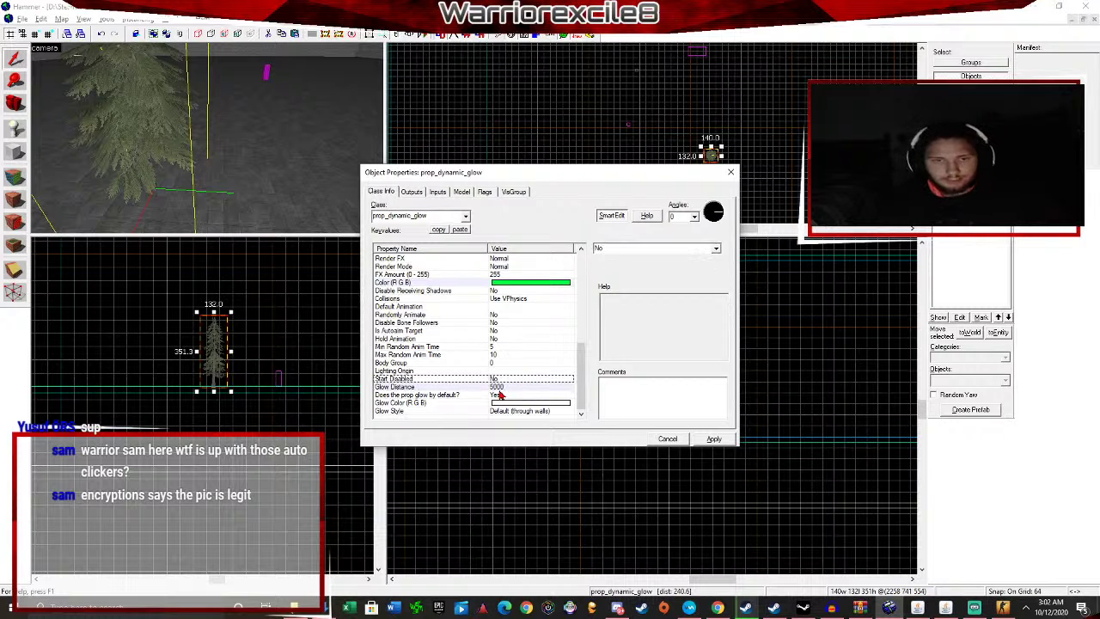
left_click(497, 396)
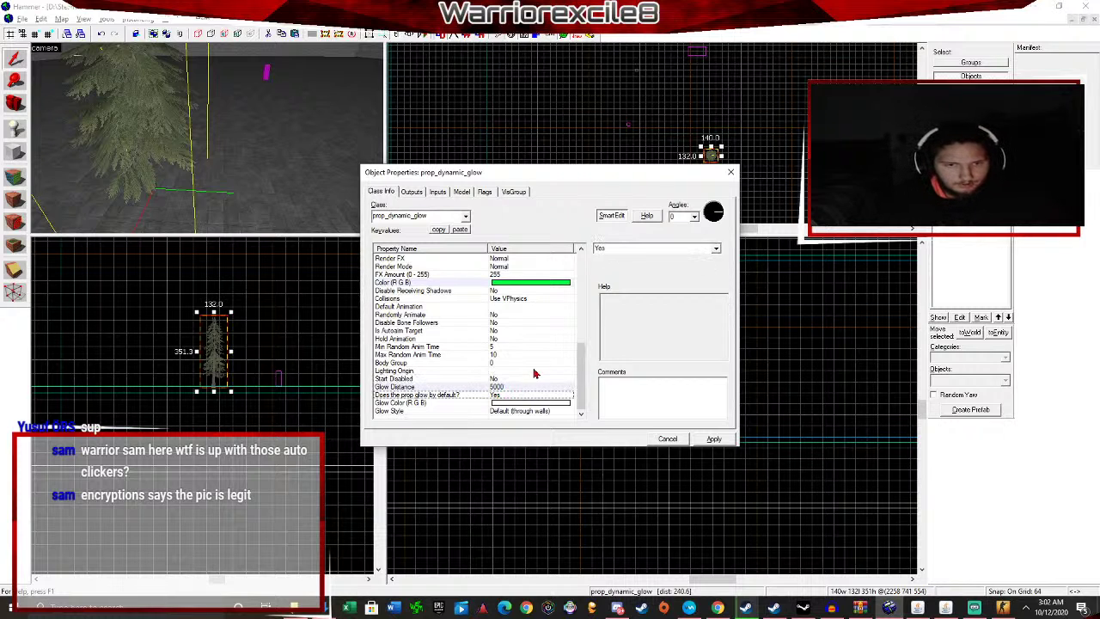
left_click(717, 251)
left_click(718, 249)
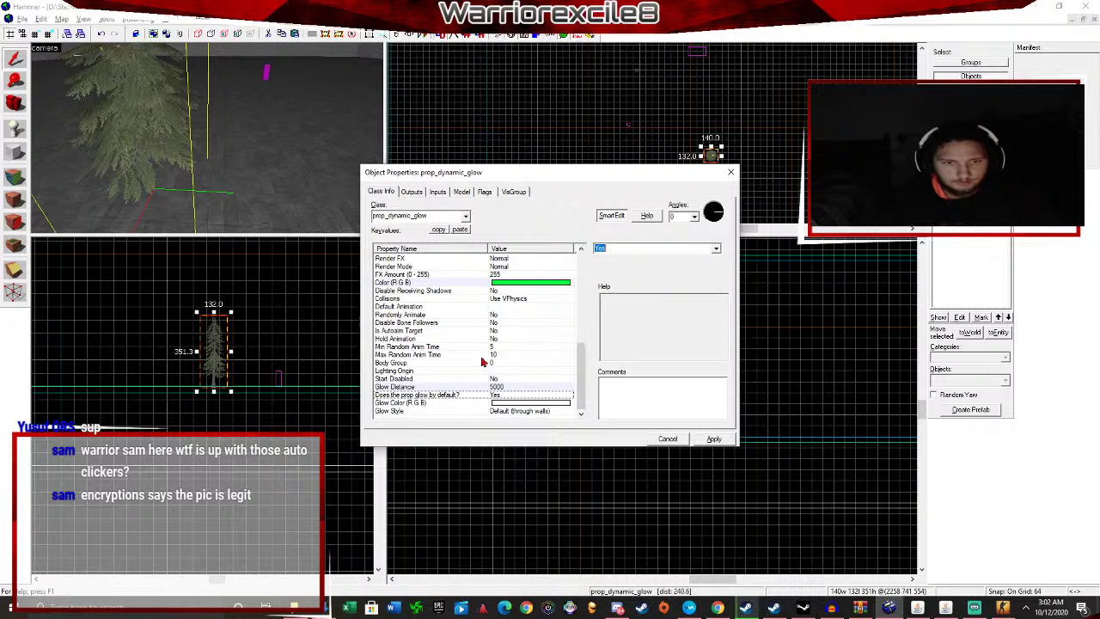
Apply the tree prop's settings and close its properties.
scroll(516, 352, "up", 10)
left_click(714, 439)
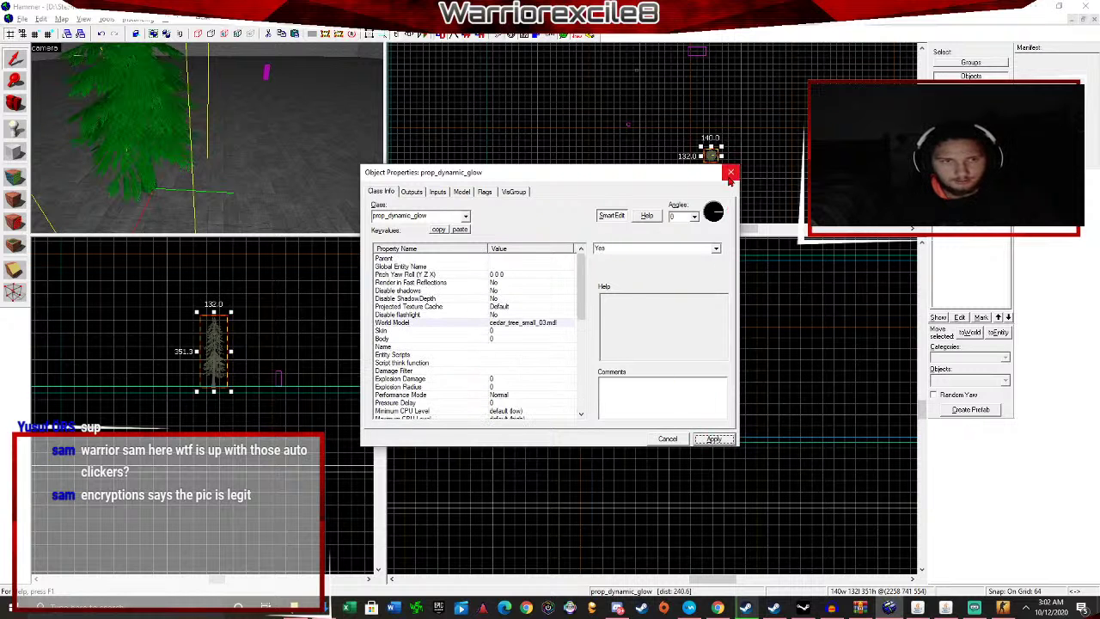
left_click(730, 172)
Select the small spawn entity beside the cedar tree and open its Object Properties.
key("s")
key("w")
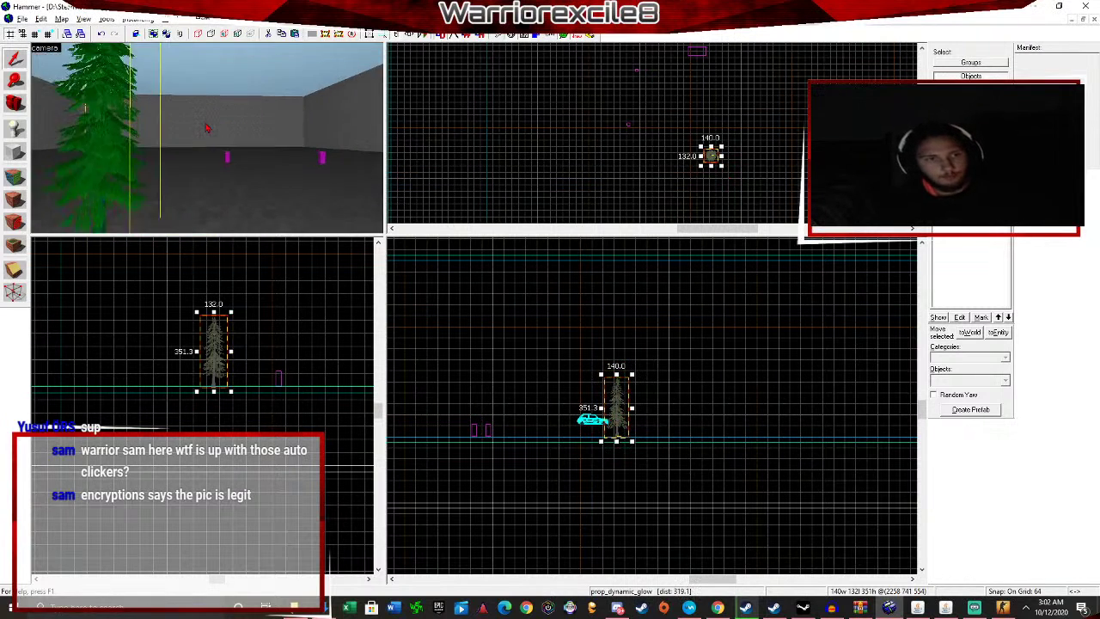
key("a")
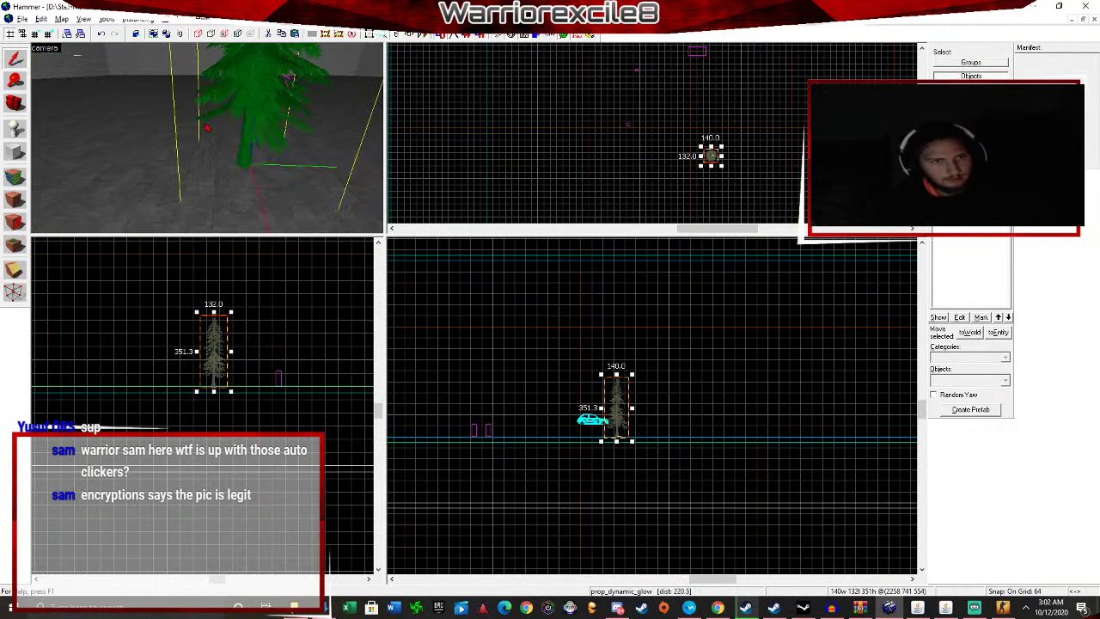
key("w")
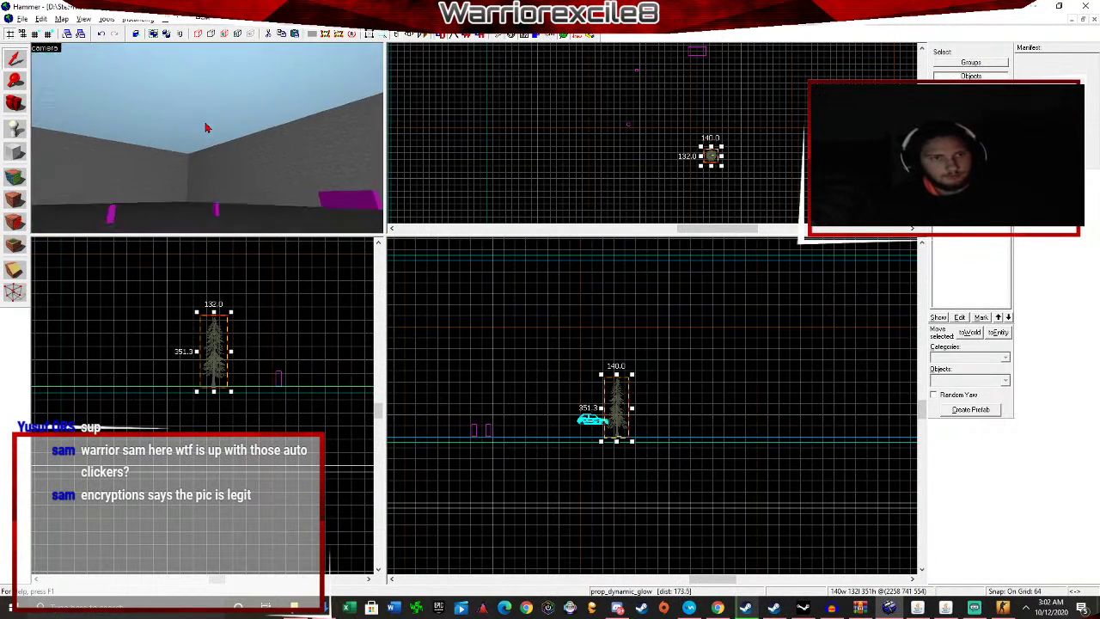
key("s")
key("d")
key("shift+e")
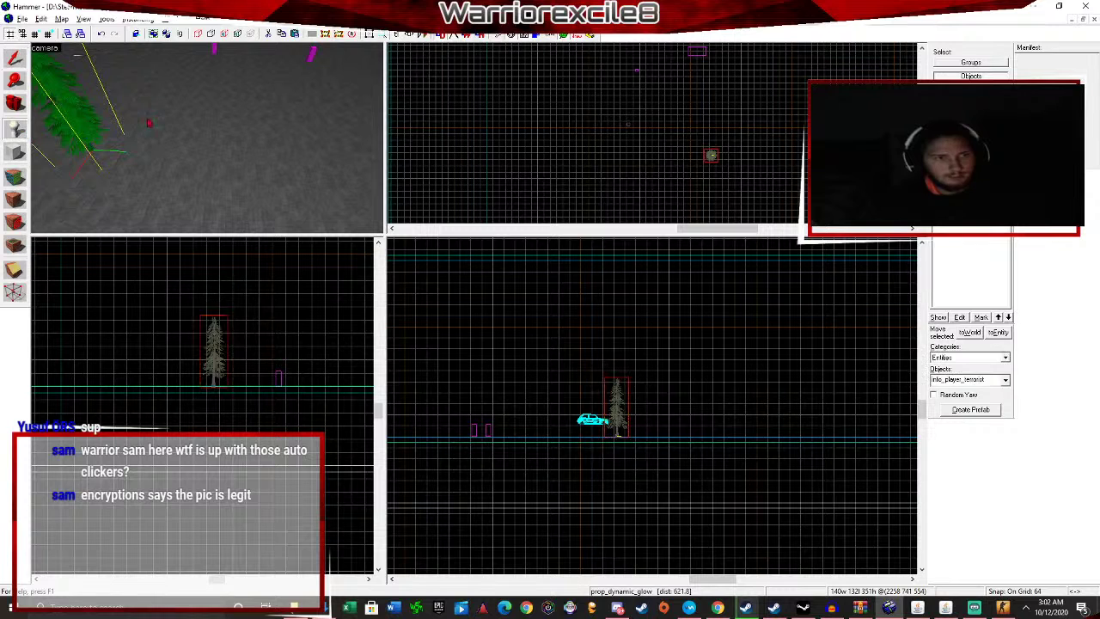
key("shift+s")
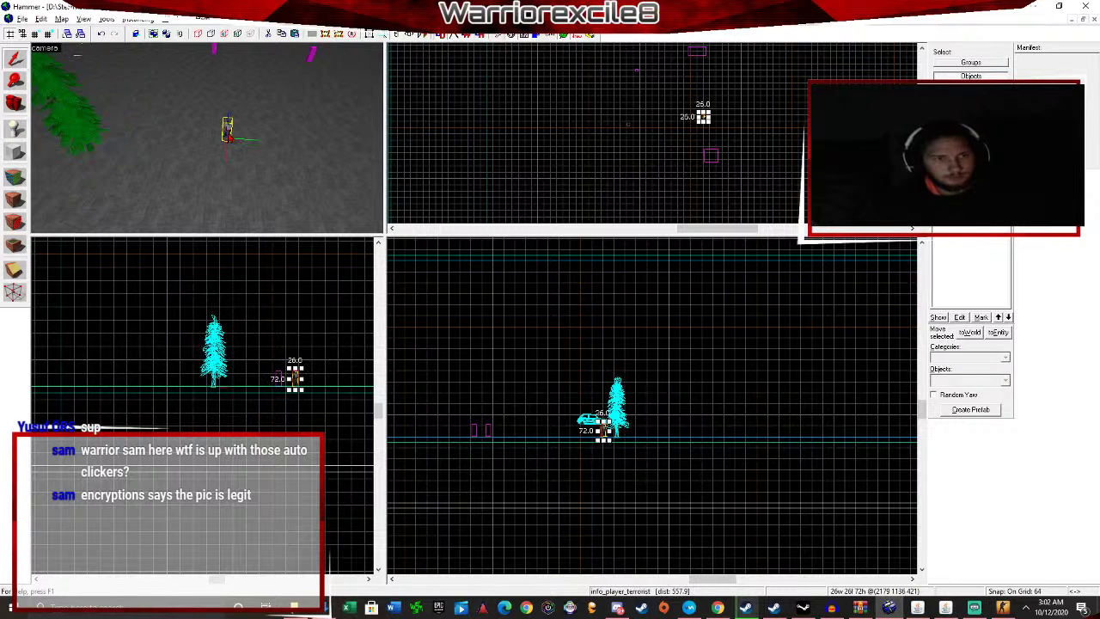
key("alt+Return")
Change the spawn's class to prop_physics and apply it.
left_click(465, 218)
type("prop")
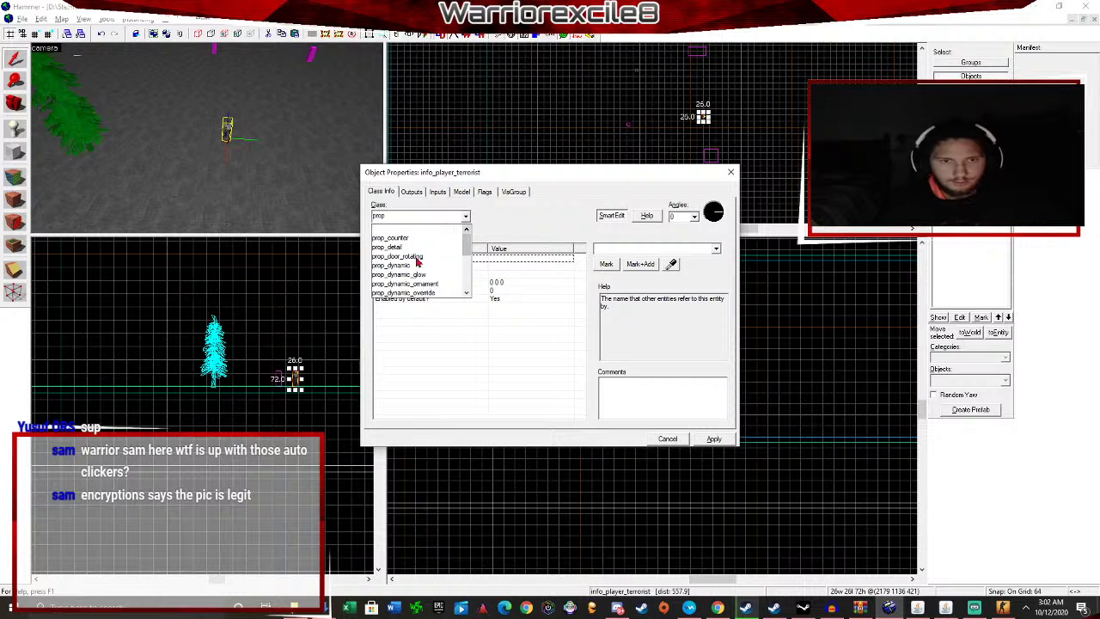
scroll(422, 267, "down", 5)
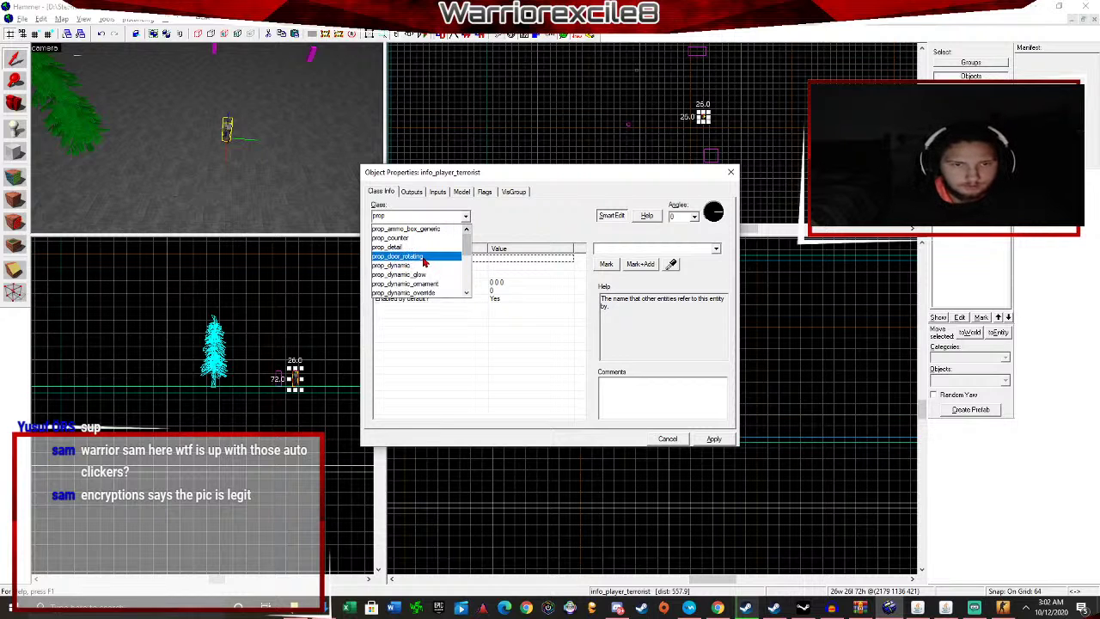
scroll(428, 266, "down", 1)
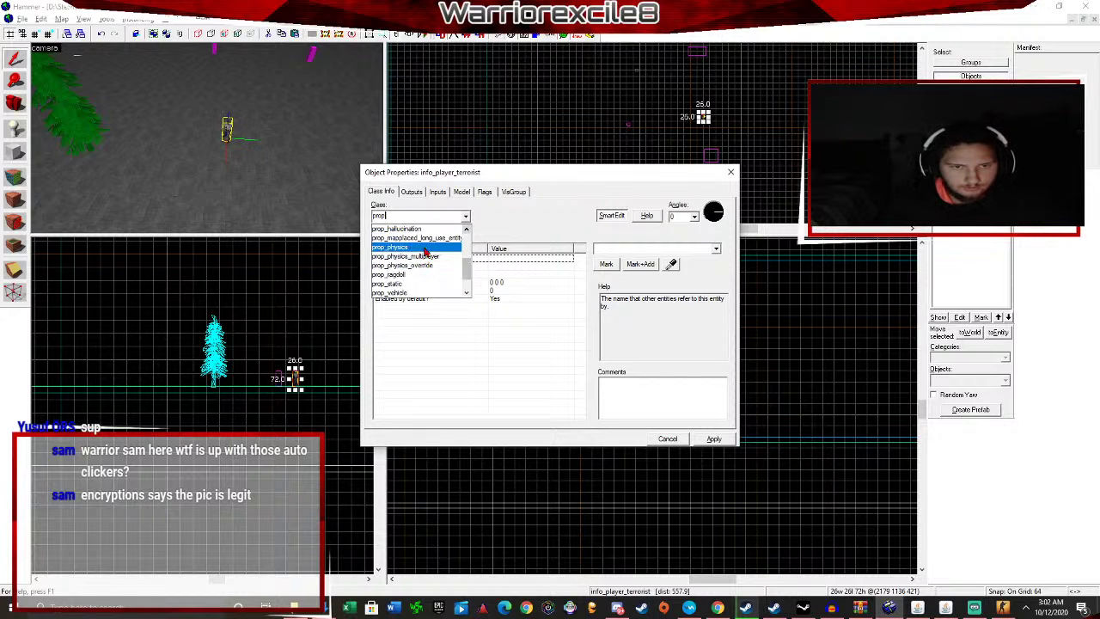
left_click(425, 249)
left_click(712, 439)
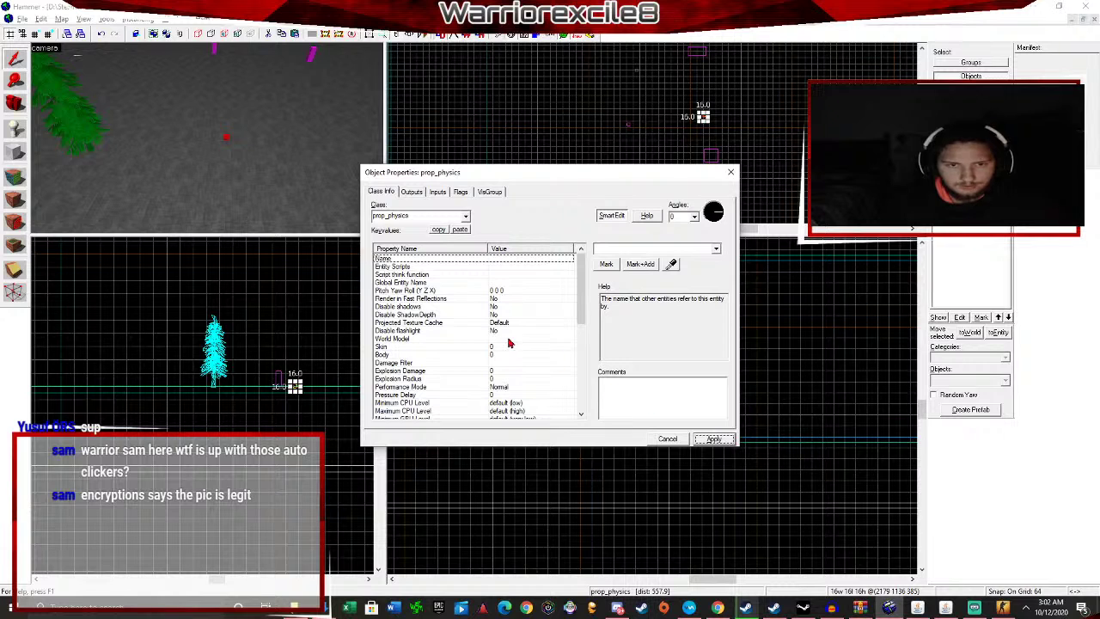
Browse the World Model choices filtered to 'chicken', previewing several chicken models.
left_click(481, 339)
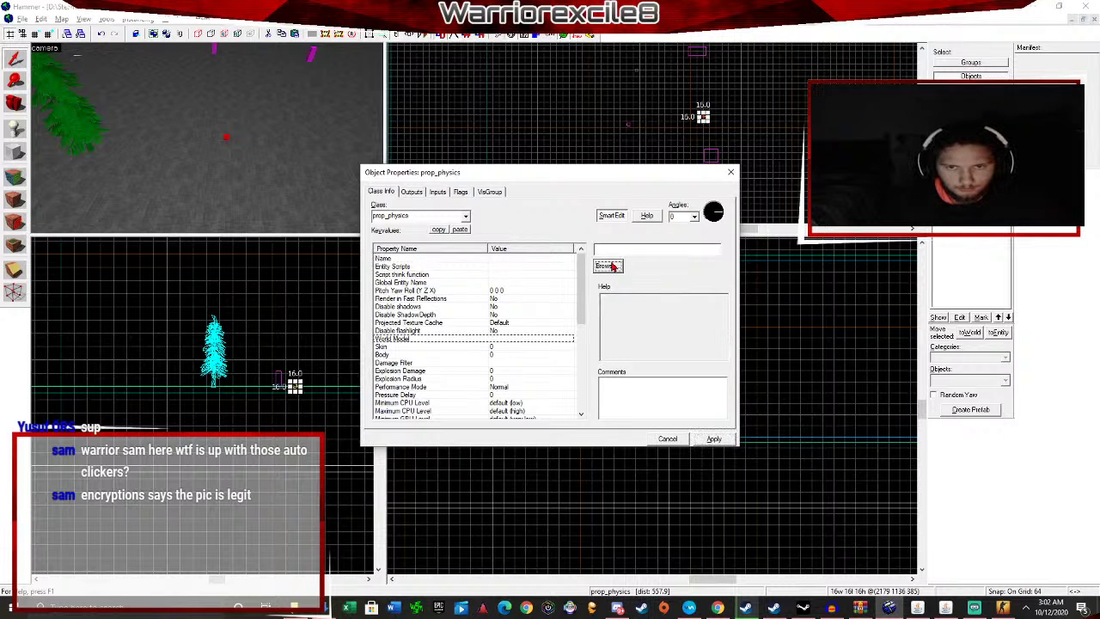
left_click(607, 264)
type("chicken")
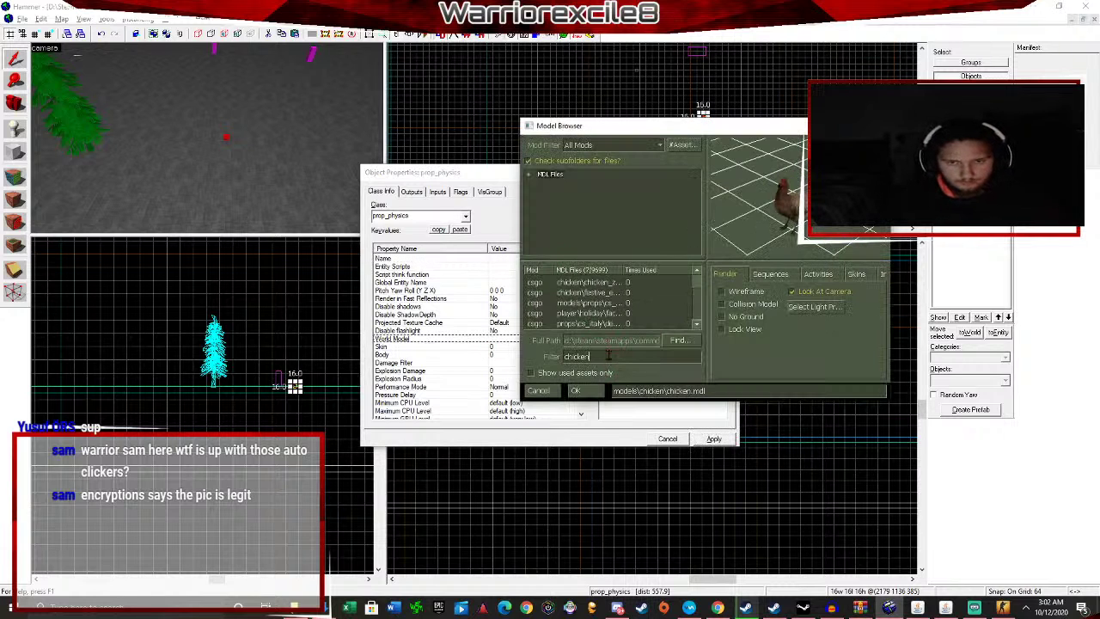
left_click(598, 286)
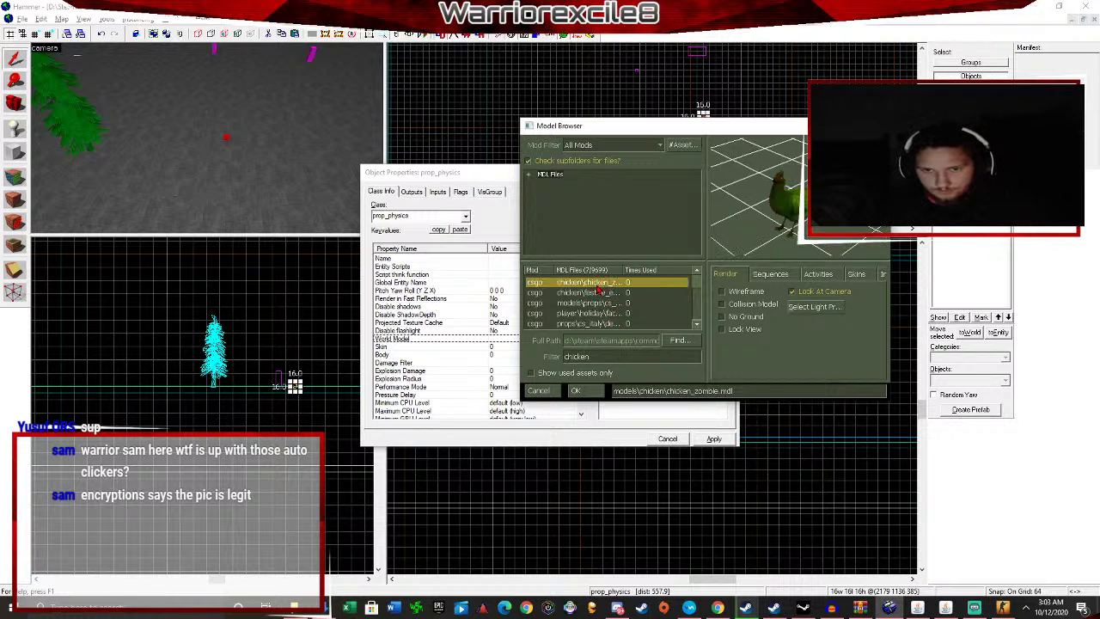
key("Down")
key("Down")
key("Down")
key("Down")
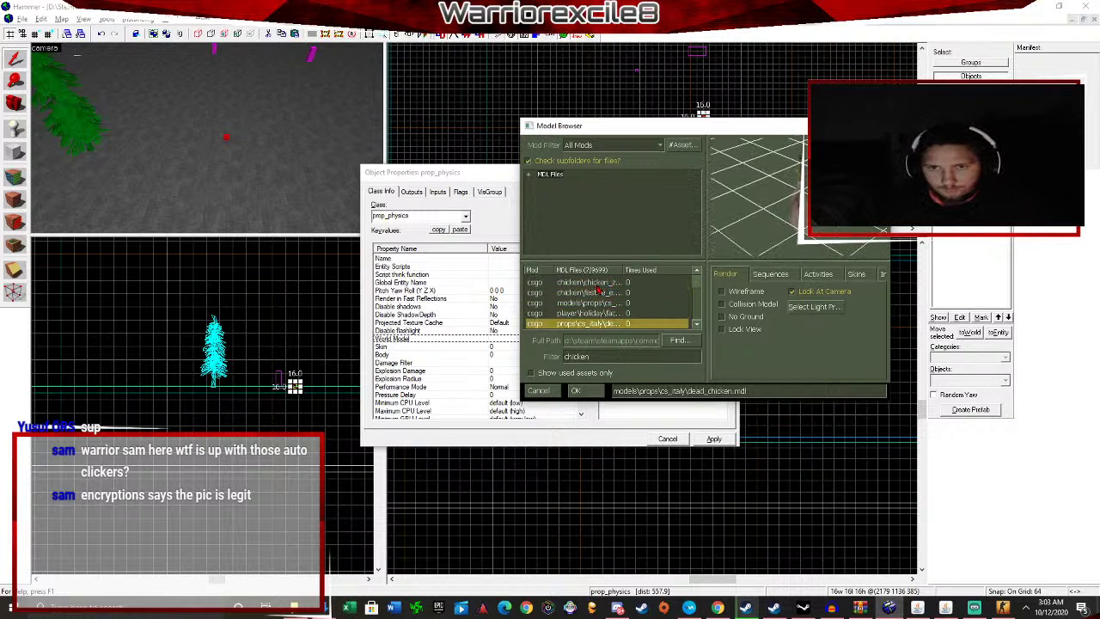
key("Up")
key("Up")
key("Up")
key("Up")
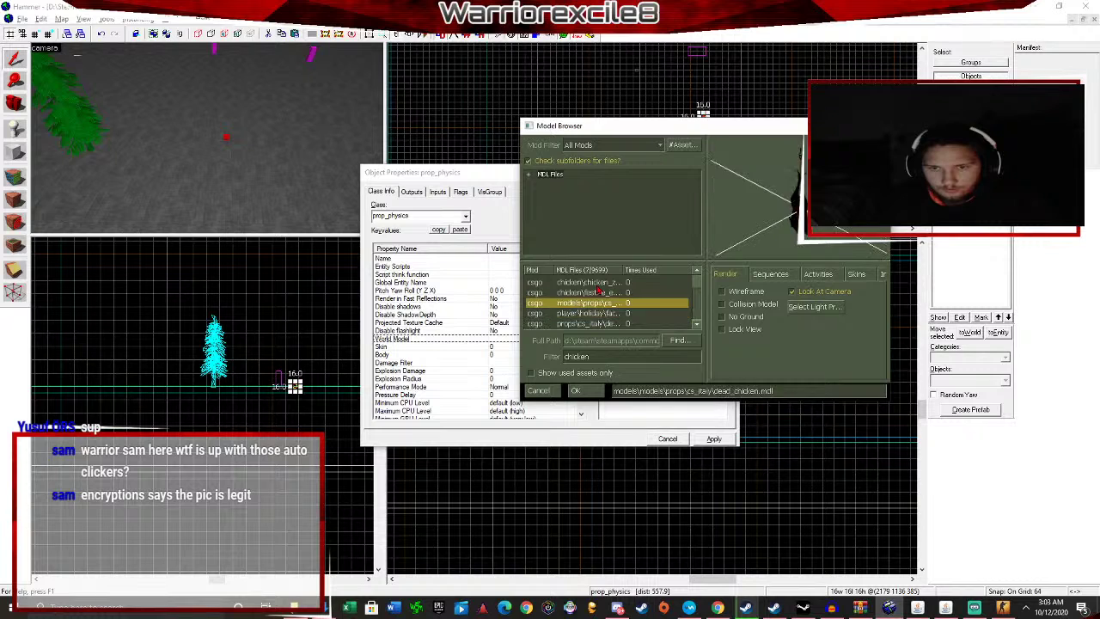
left_click(882, 274)
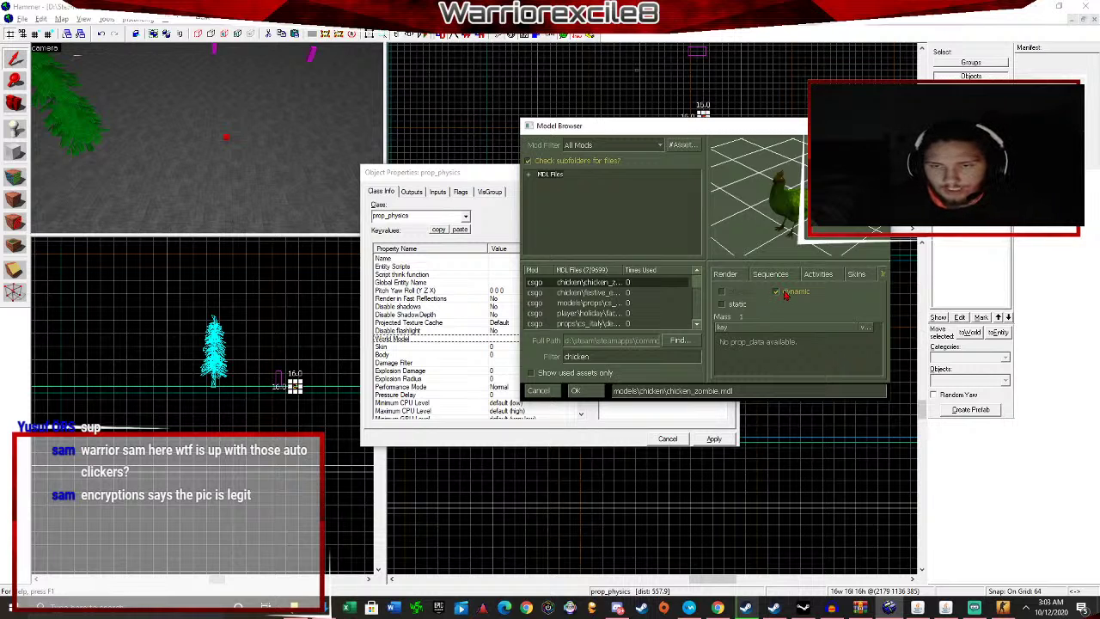
Set the world model to chicken/festive_egg.mdl, apply it and close the properties.
left_click(599, 293)
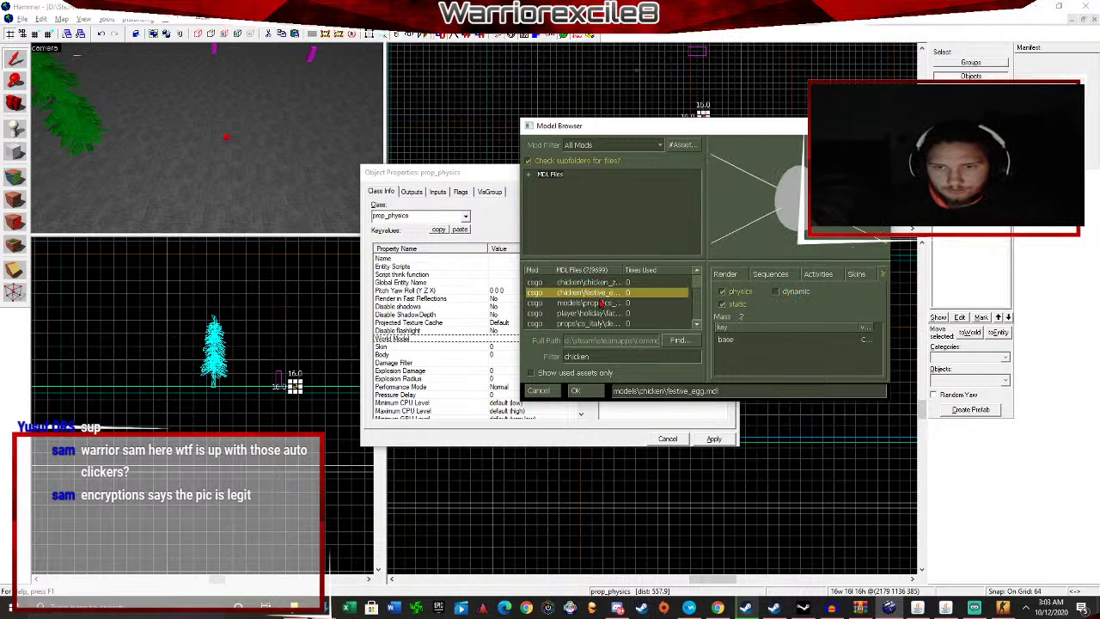
key("Down")
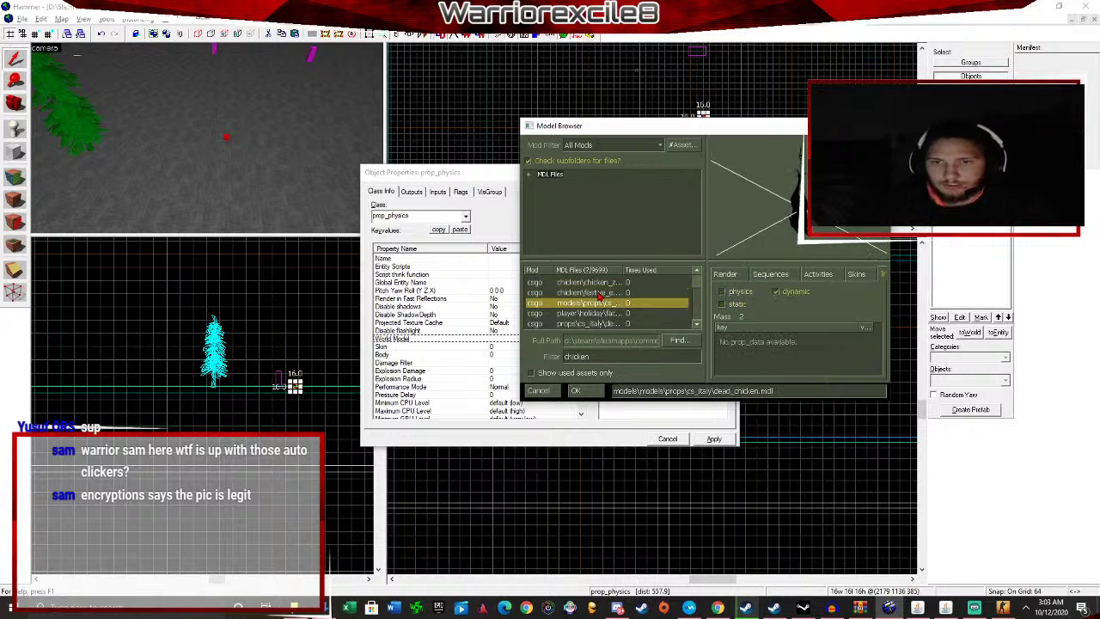
key("Down")
key("Down")
key("Up")
key("Up")
key("Up")
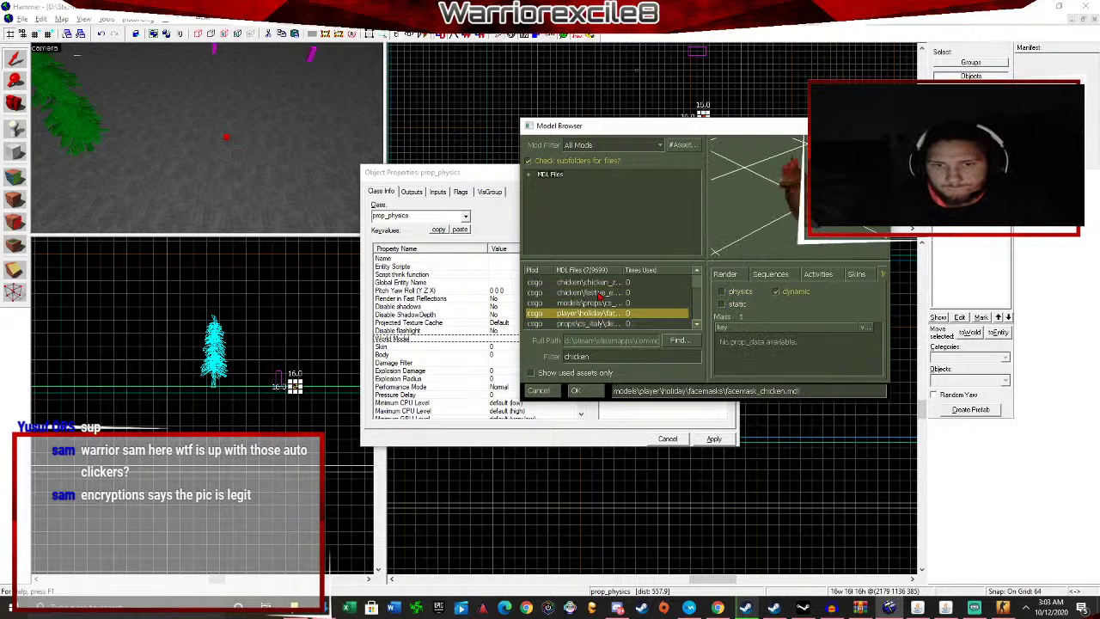
left_click(577, 392)
scroll(563, 376, "down", 6)
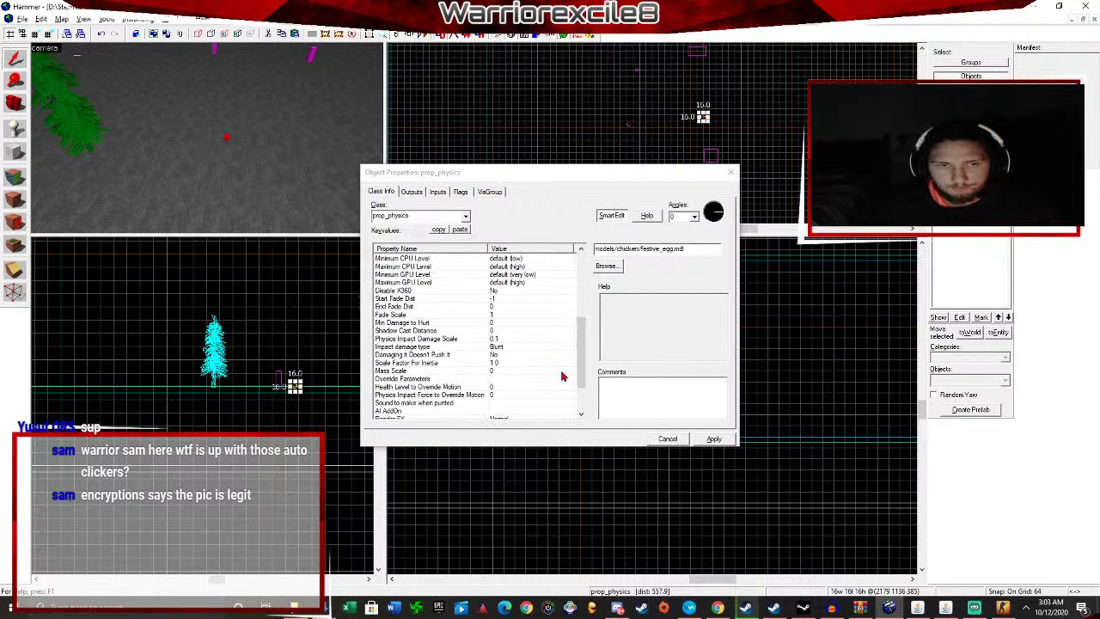
left_click(713, 439)
left_click(731, 172)
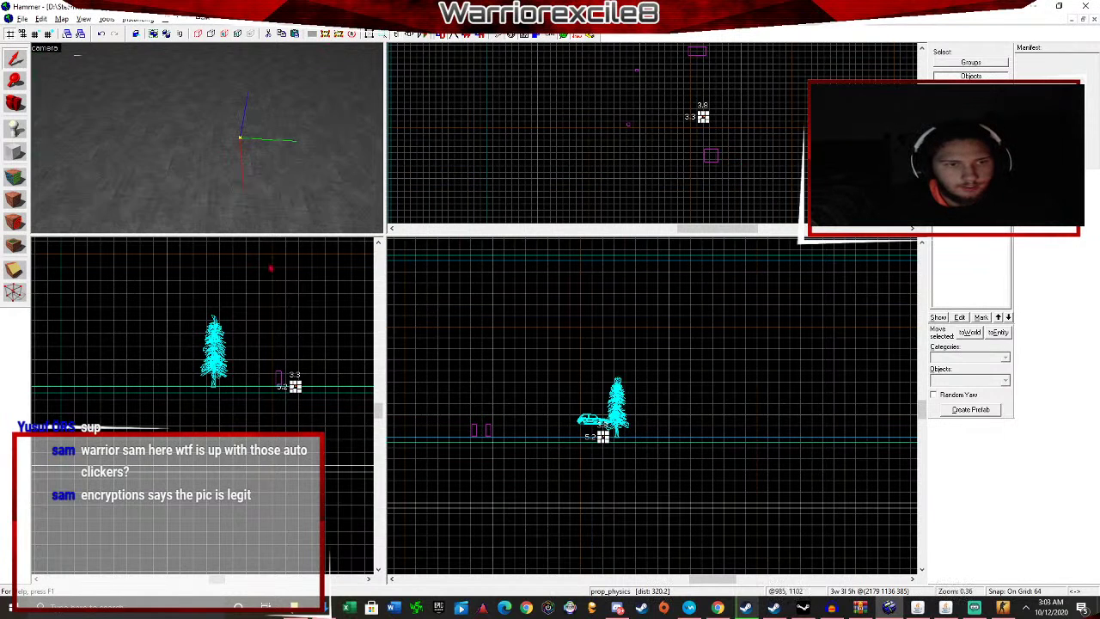
Select the new festive egg physics prop.
scroll(327, 420, "up", 10)
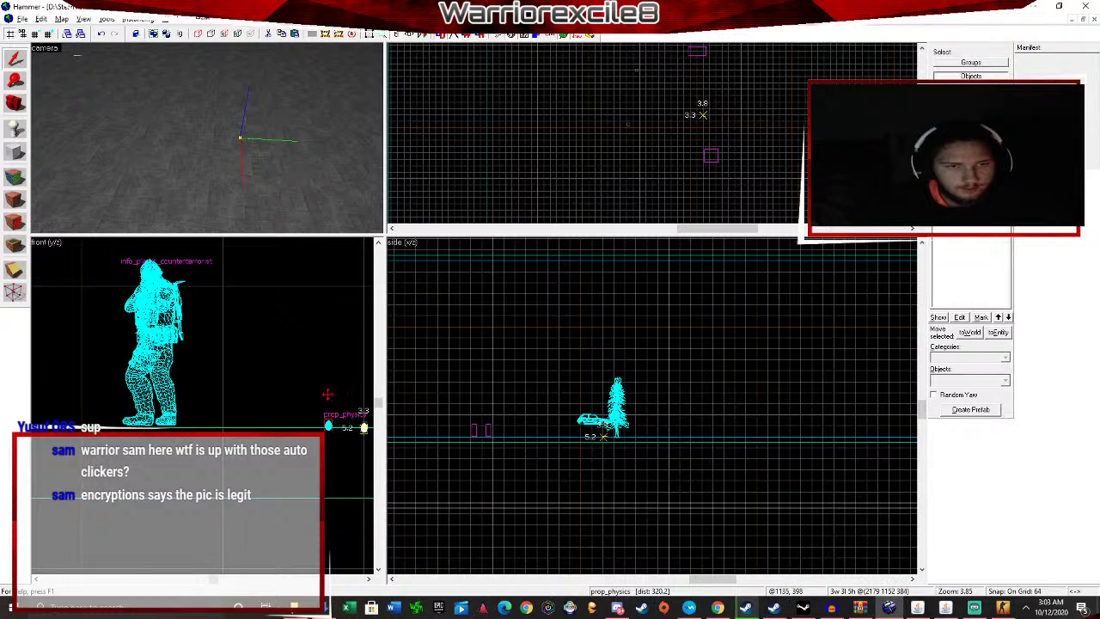
left_click(331, 384)
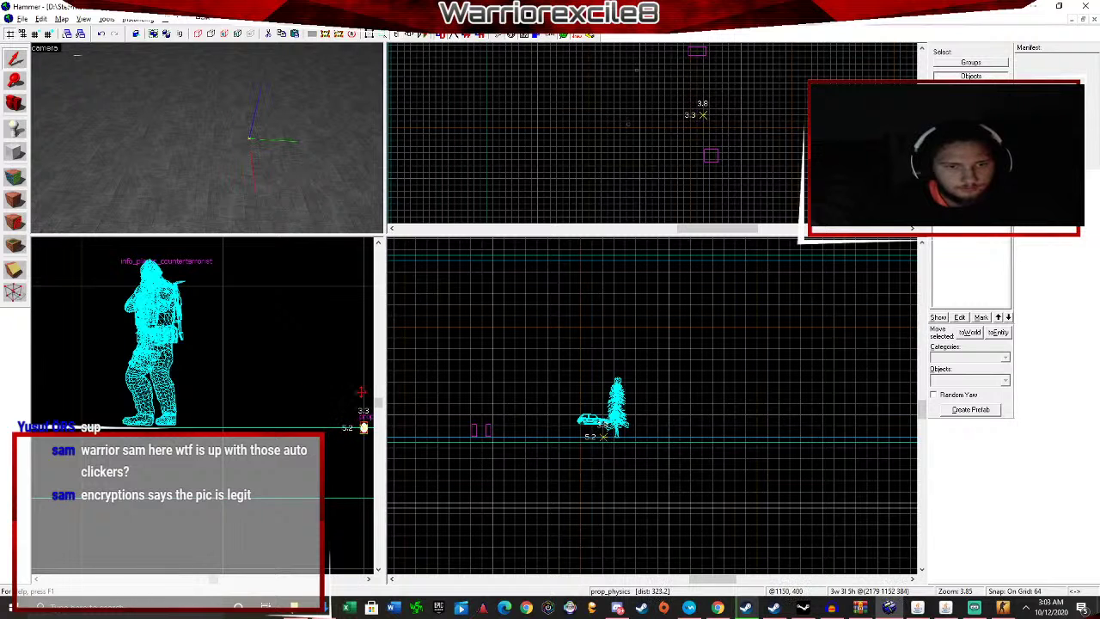
scroll(581, 424, "up", 4)
scroll(581, 424, "up", 8)
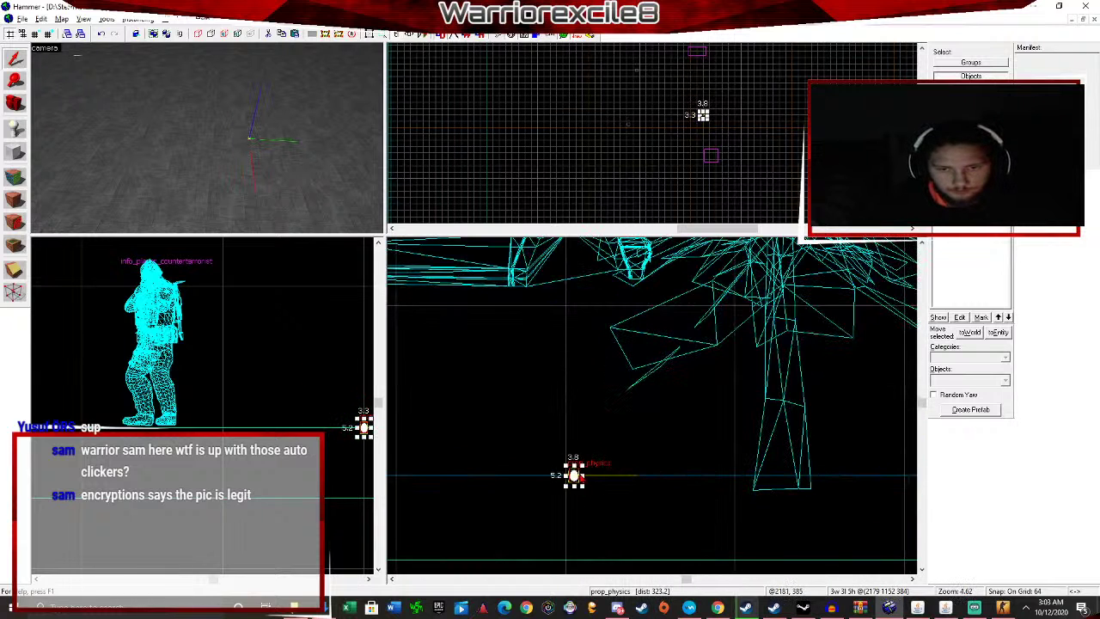
scroll(703, 116, "up", 4)
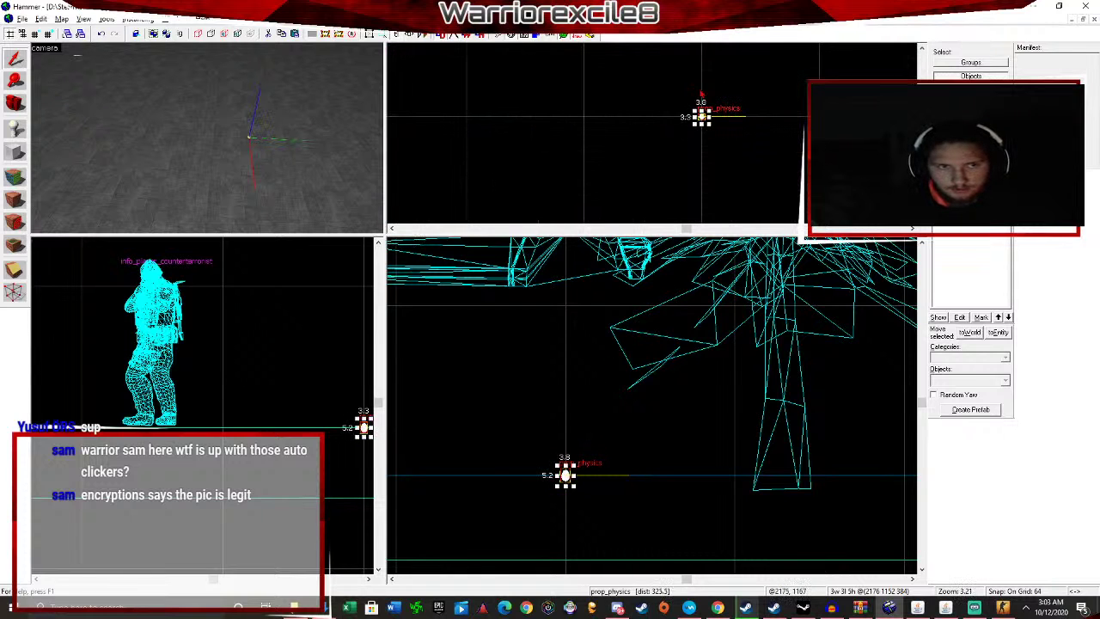
scroll(685, 349, "down", 9)
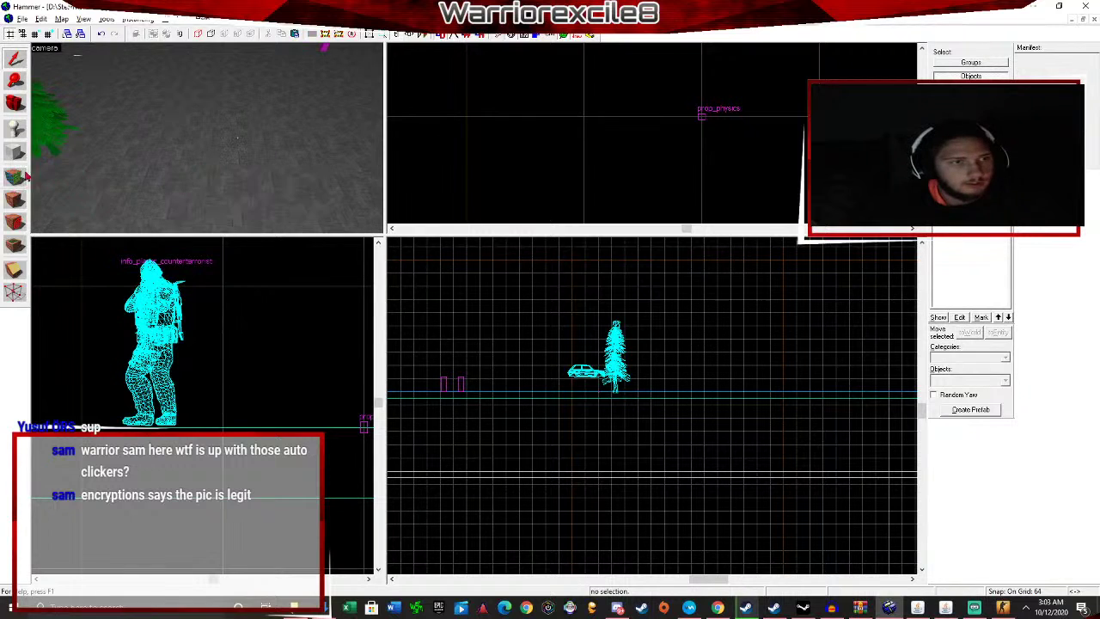
Place an info_player_terrorist spawn beside the tree and check its properties.
left_click(15, 127)
left_click(159, 181)
left_click(13, 57)
double_click(160, 179)
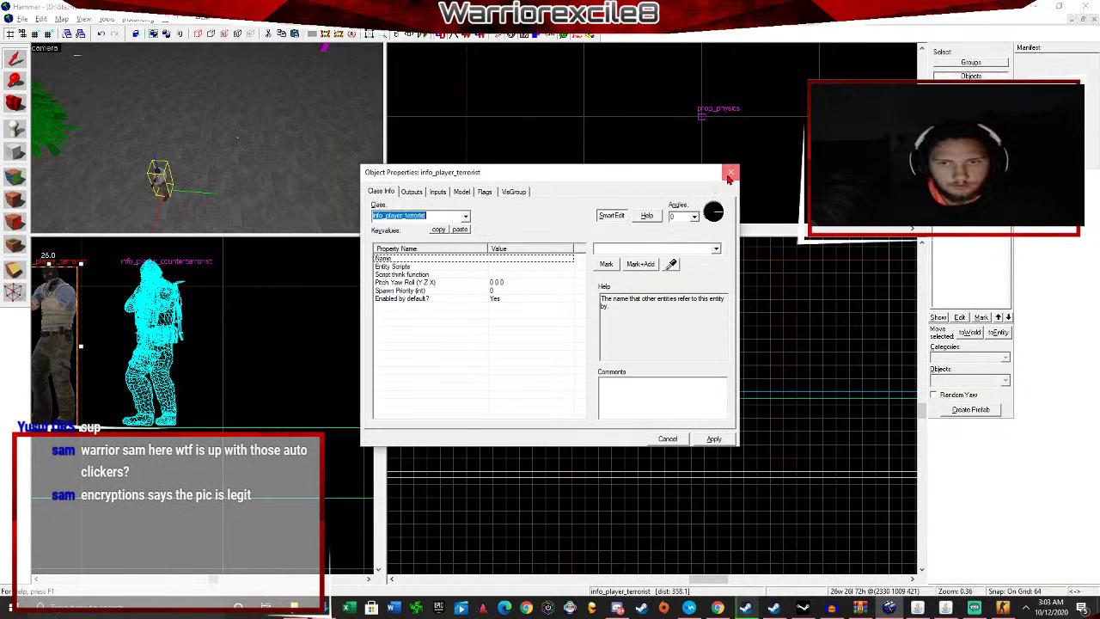
left_click(730, 172)
Apply a sky texture to the front wall.
key("z")
key("w")
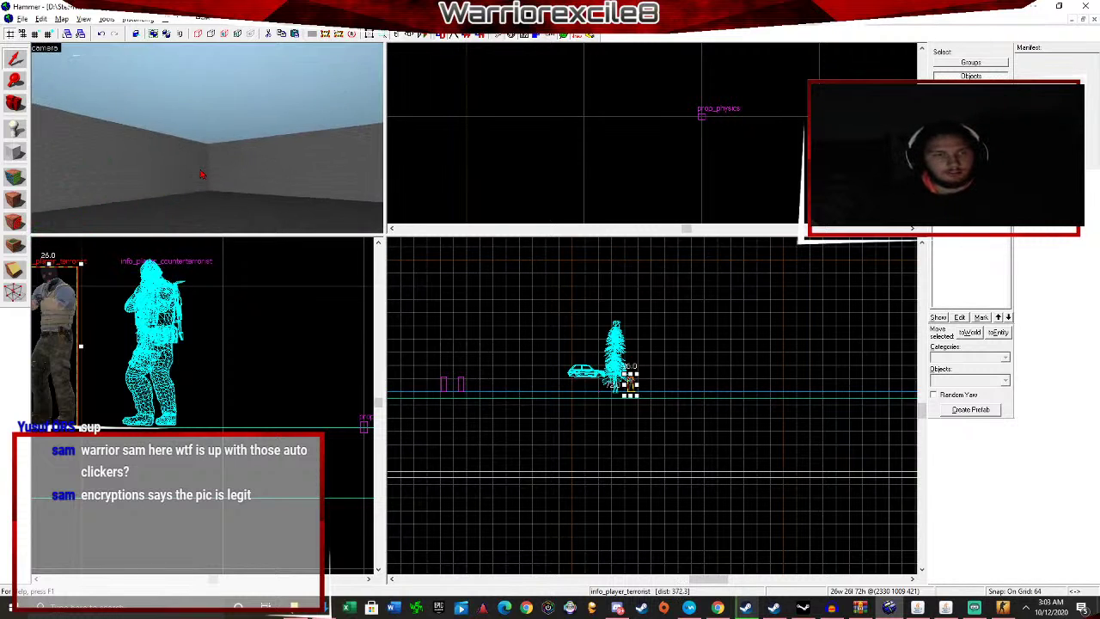
left_click(214, 167)
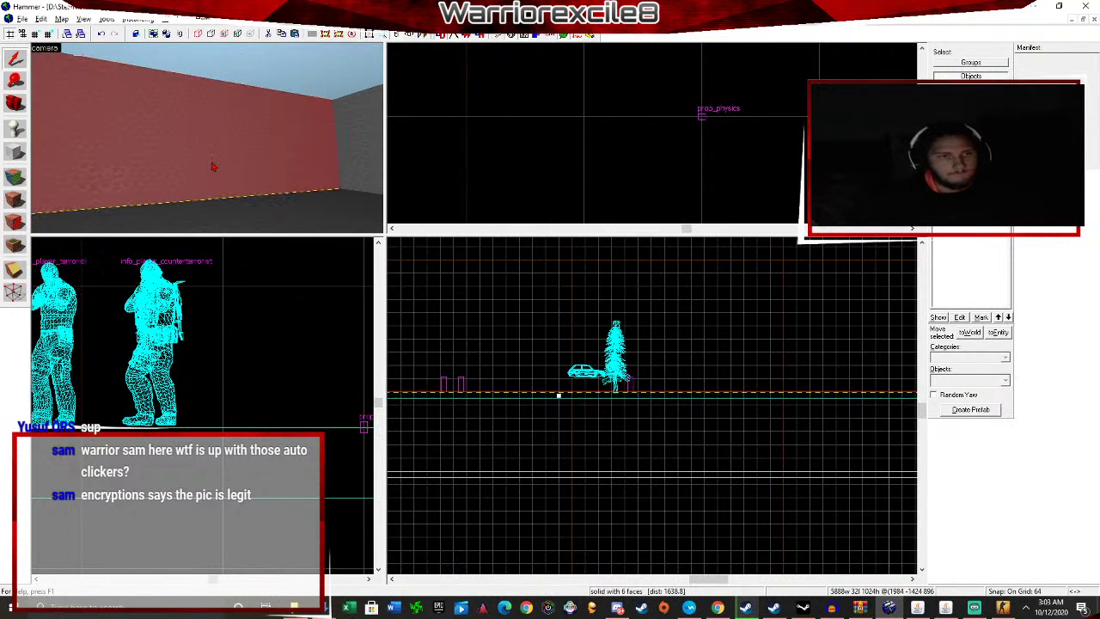
left_click(990, 172)
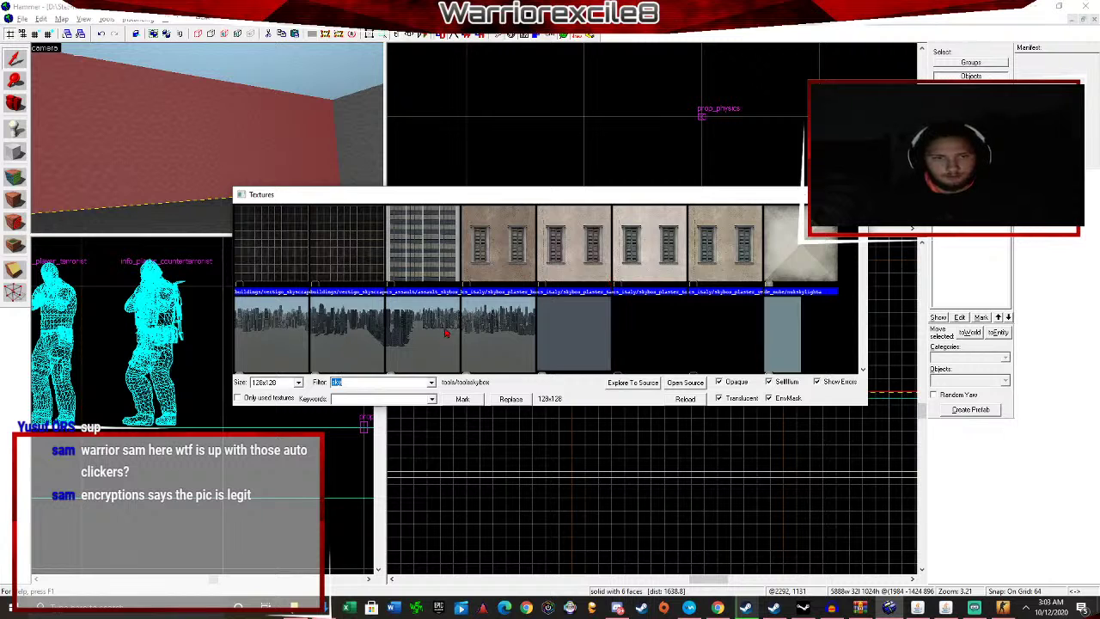
scroll(446, 333, "down", 10)
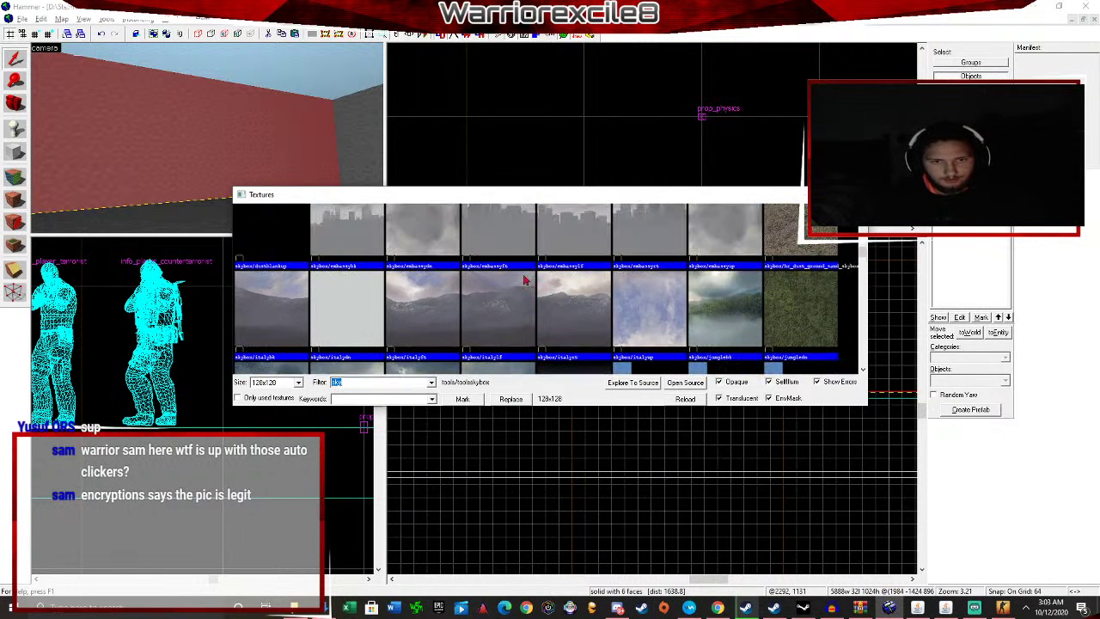
double_click(643, 307)
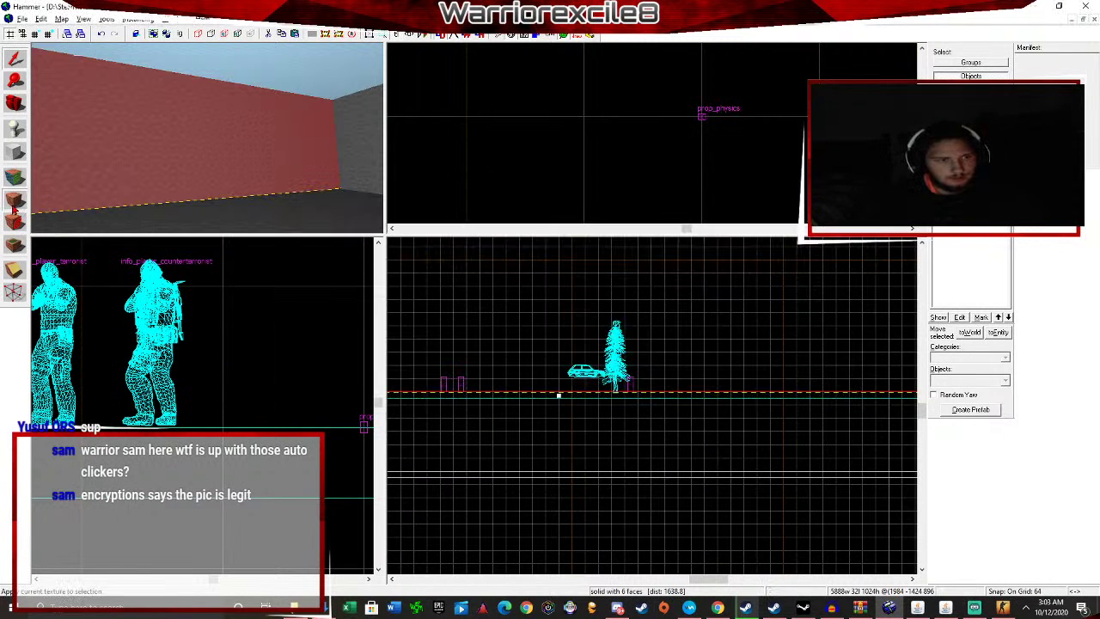
Apply the cs_tibetrt sky texture to the right-hand wall.
left_click(378, 150)
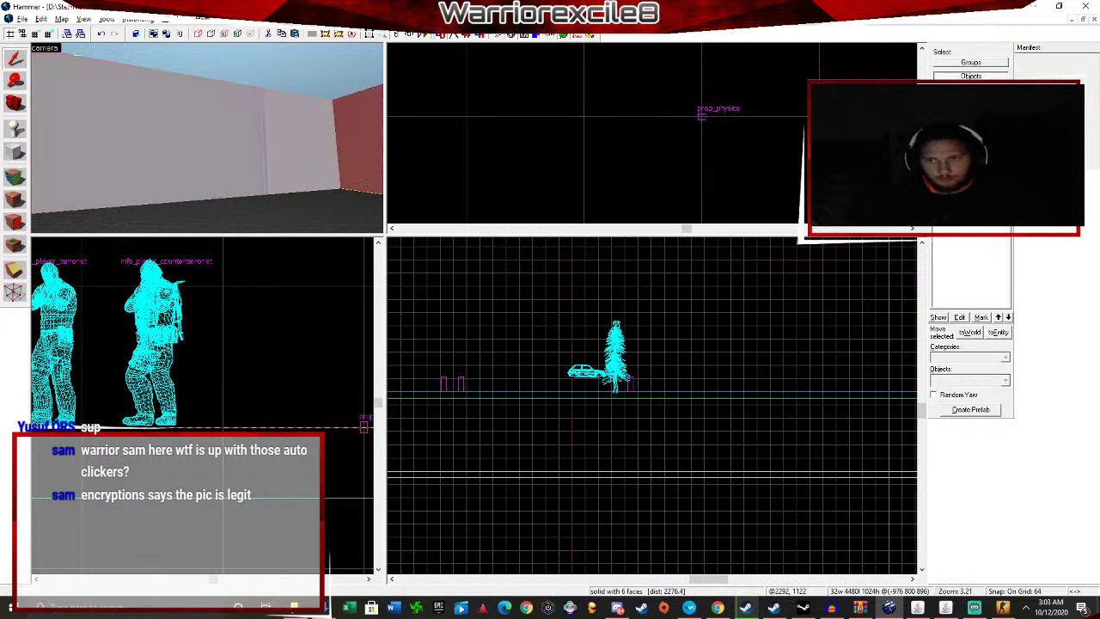
left_click(952, 203)
scroll(674, 306, "down", 8)
left_click(355, 284)
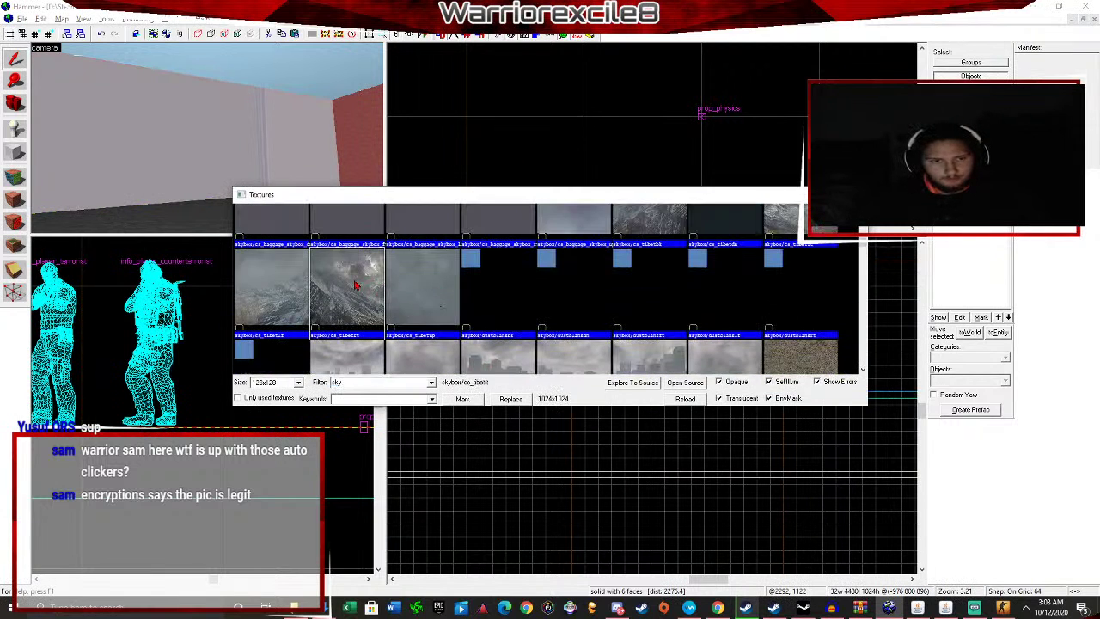
double_click(355, 284)
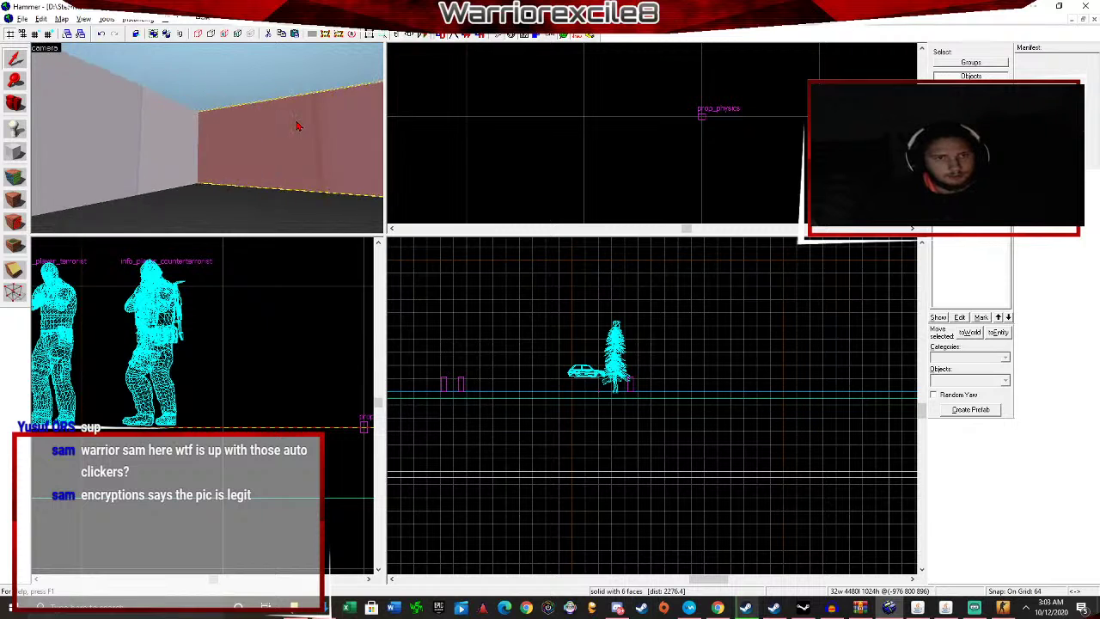
Apply a sky texture to the next wall.
key("Right")
key("Right")
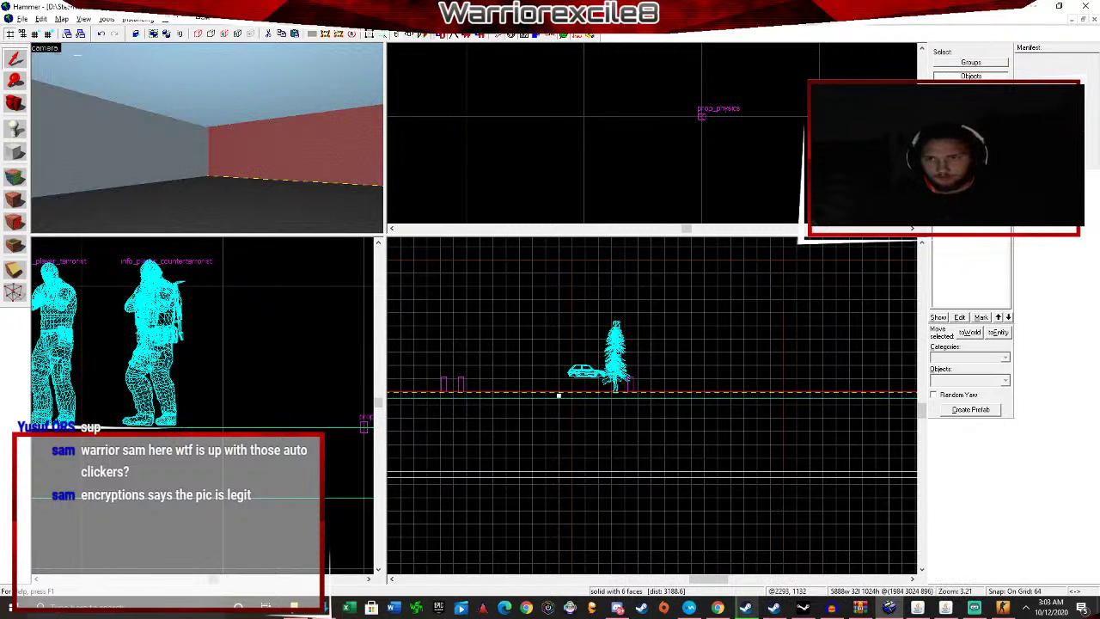
left_click(952, 209)
scroll(402, 317, "down", 1)
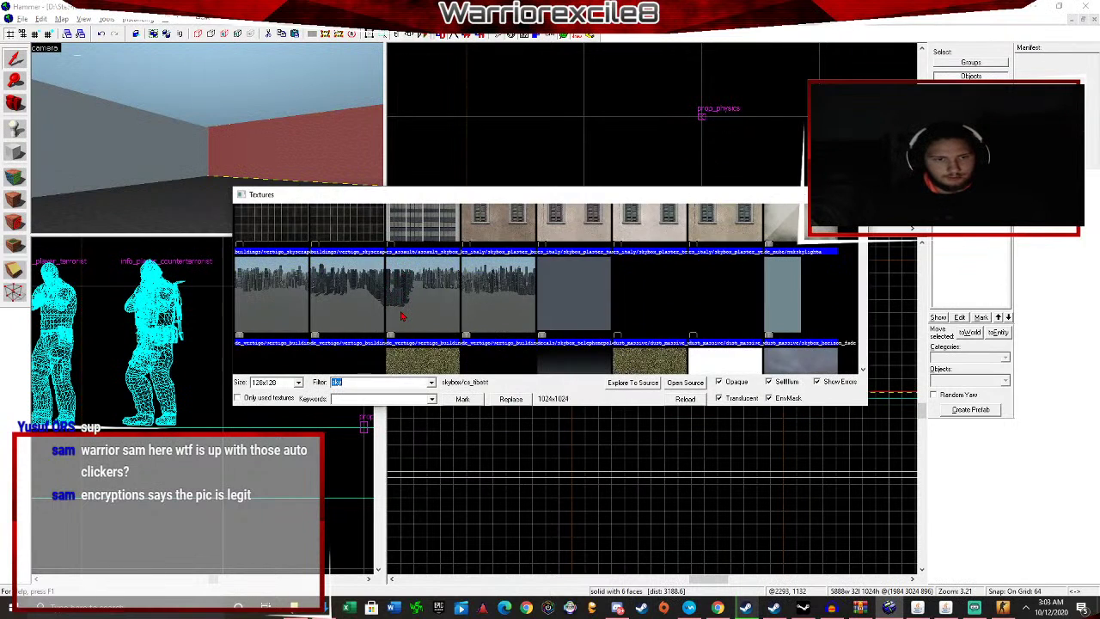
scroll(401, 317, "down", 2)
double_click(355, 287)
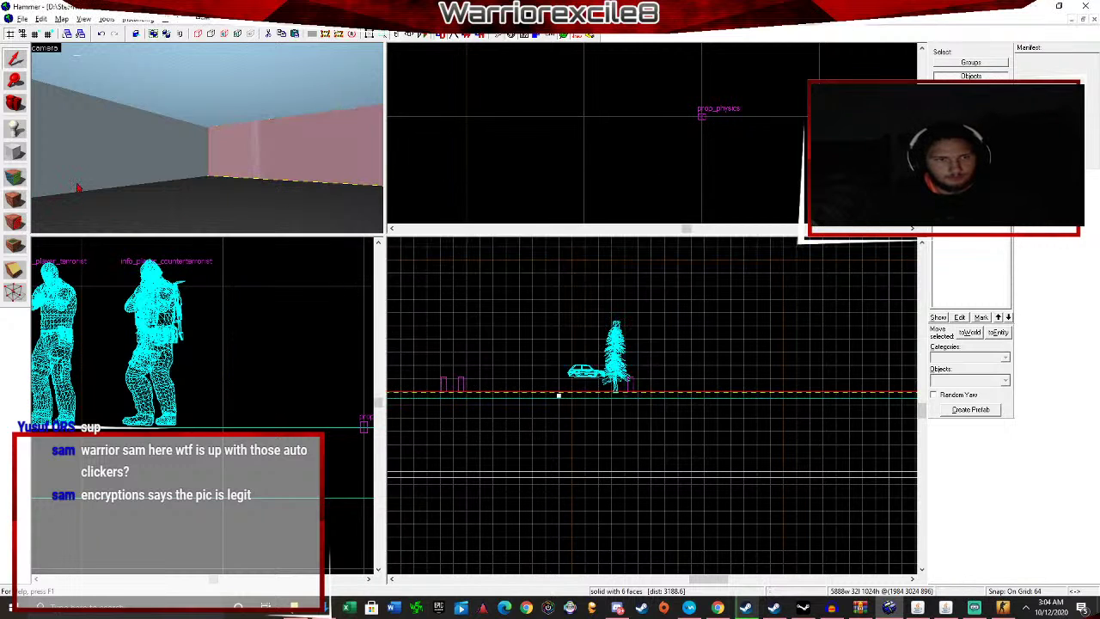
Retexture the right-hand wall with a dark sky_csgo_night texture.
key("Right")
left_click(237, 153)
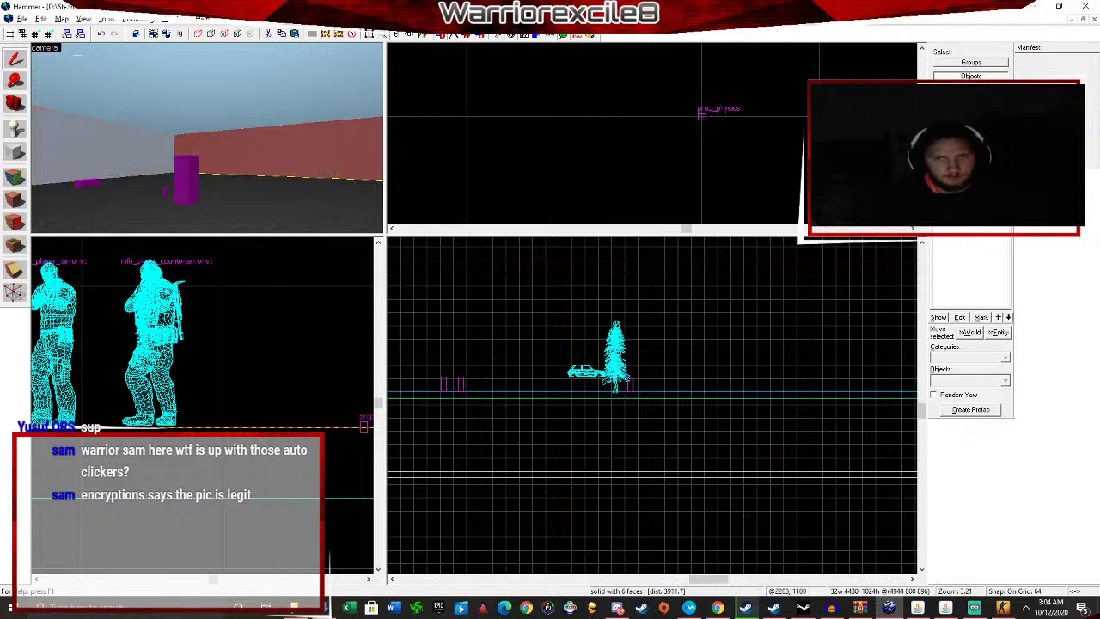
left_click(951, 209)
scroll(471, 294, "down", 10)
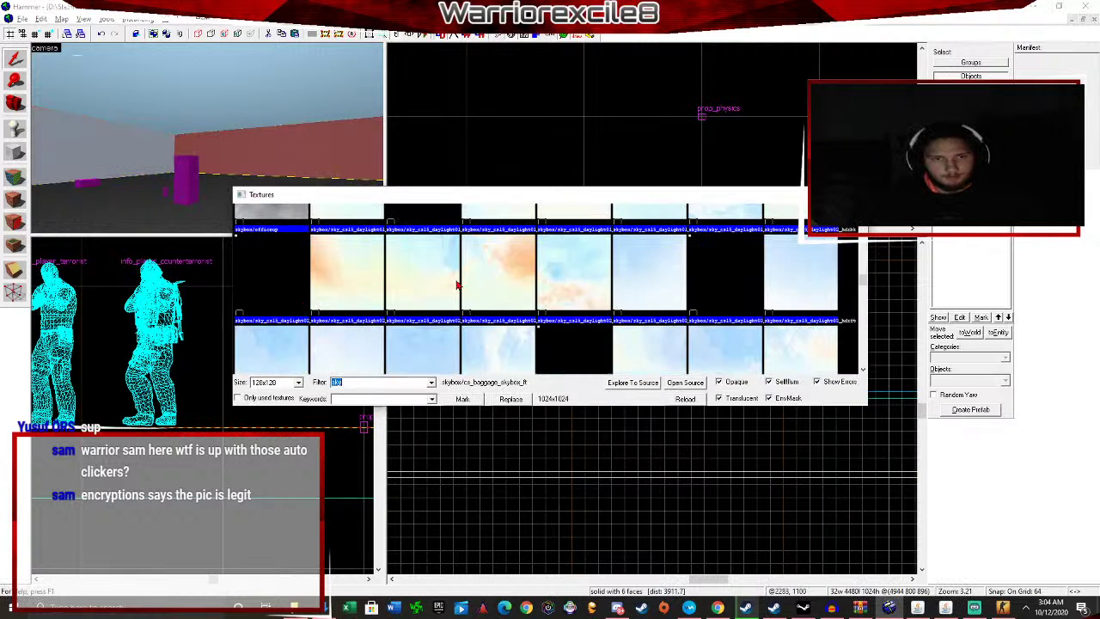
scroll(445, 284, "down", 5)
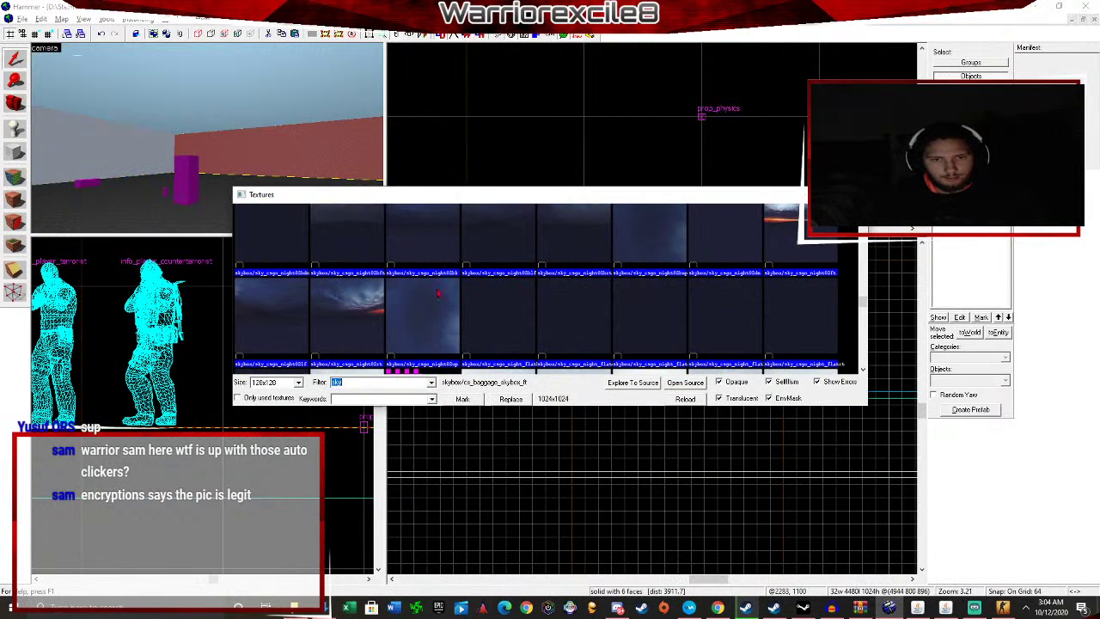
double_click(347, 314)
left_click(14, 199)
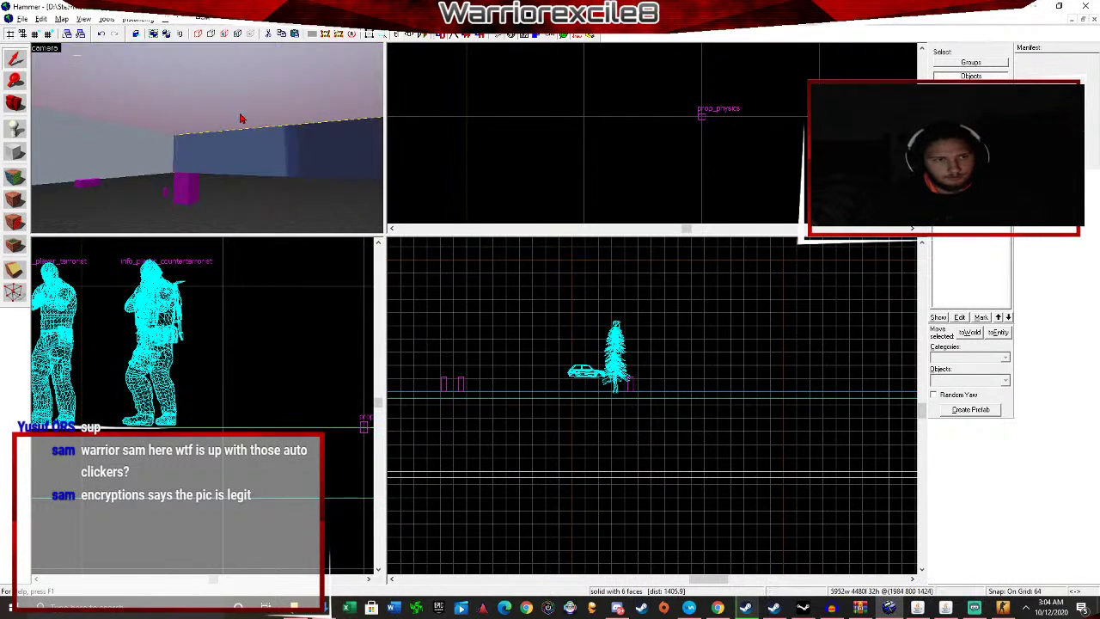
Inspect the existing terrorist spawn's properties, leaving its class unchanged.
key("w")
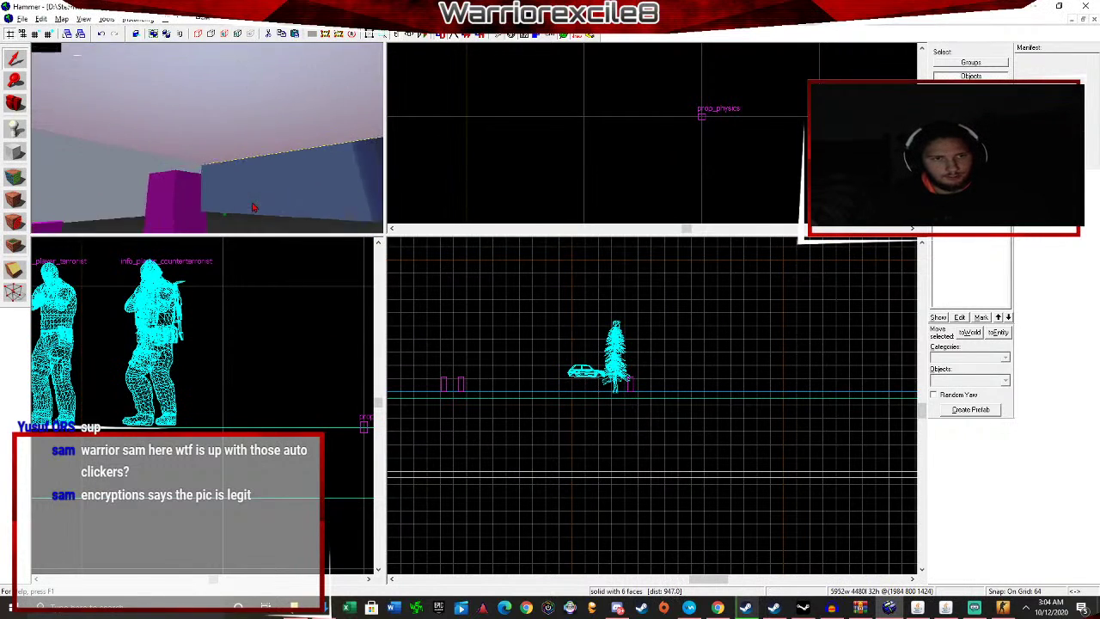
key("w")
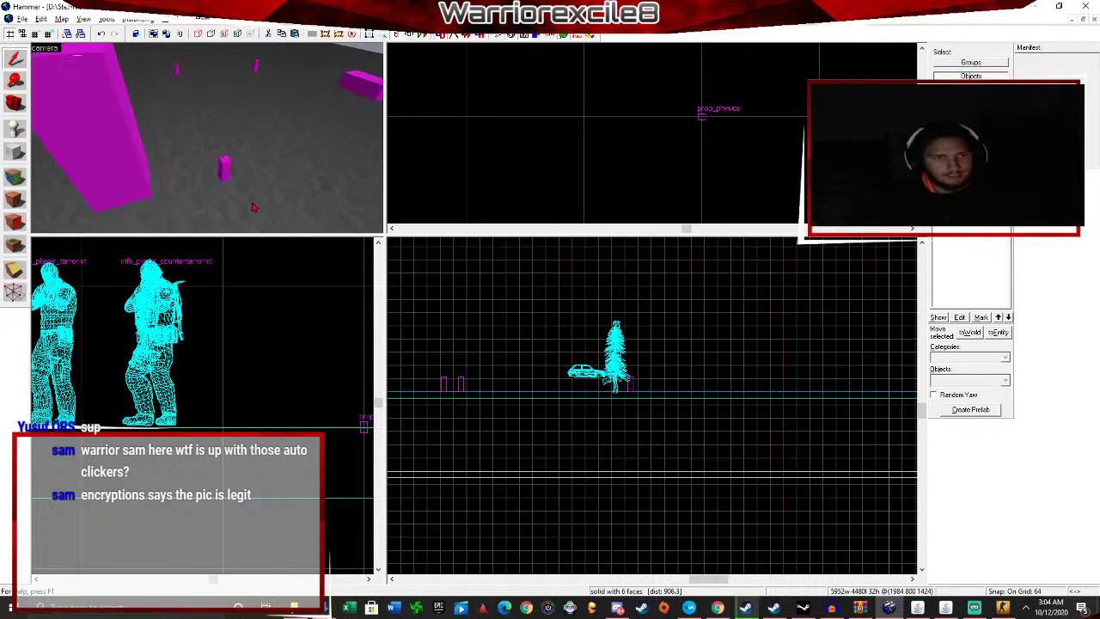
key("Up")
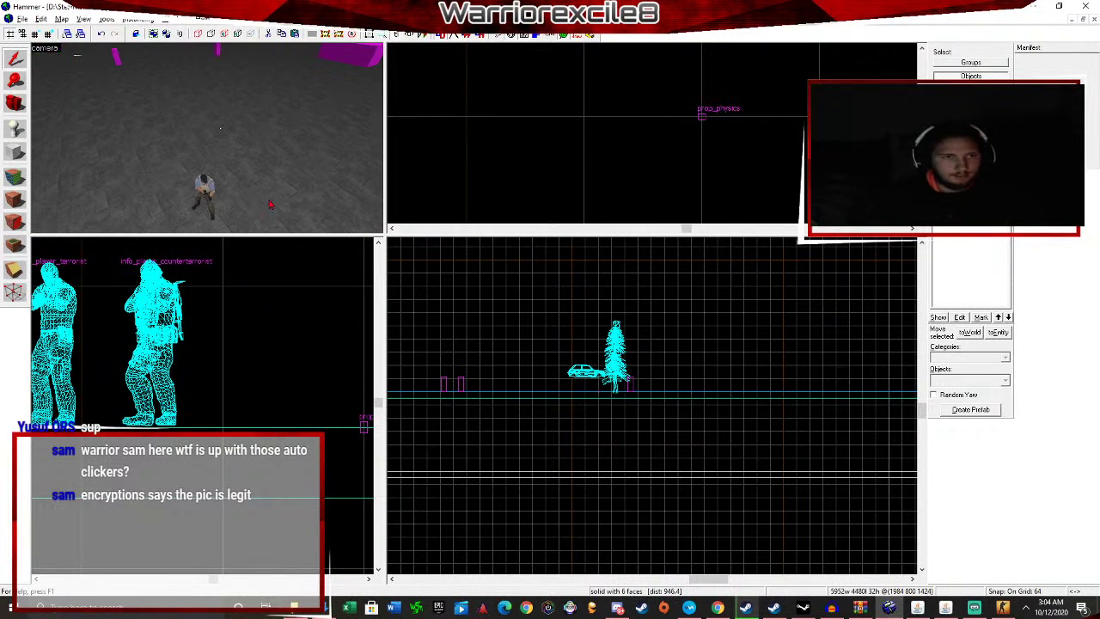
left_click(196, 188)
double_click(207, 191)
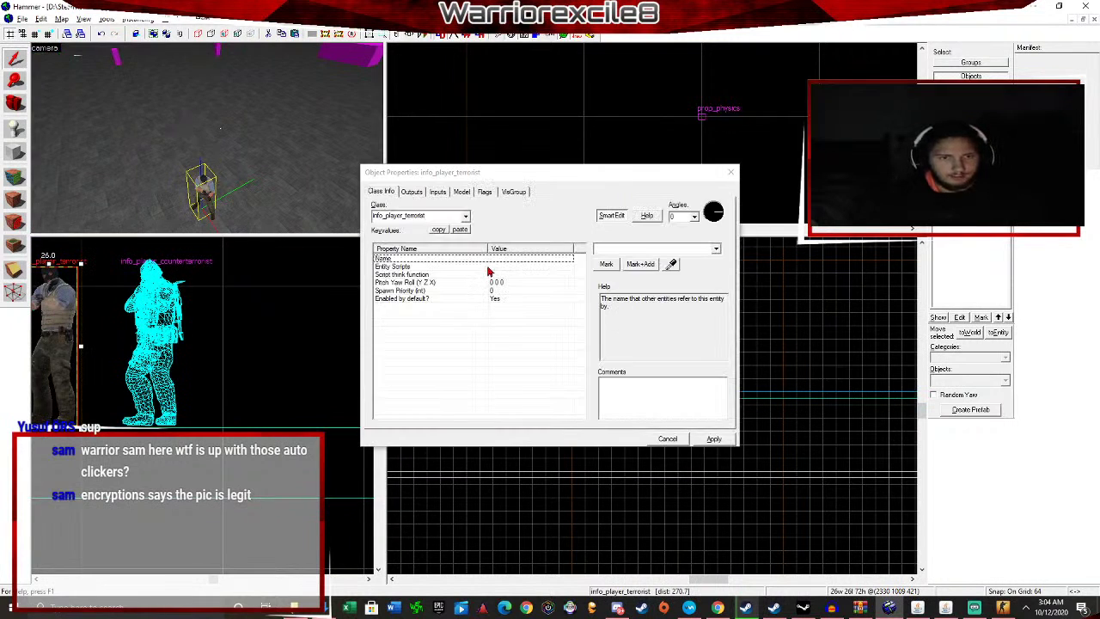
left_click(465, 216)
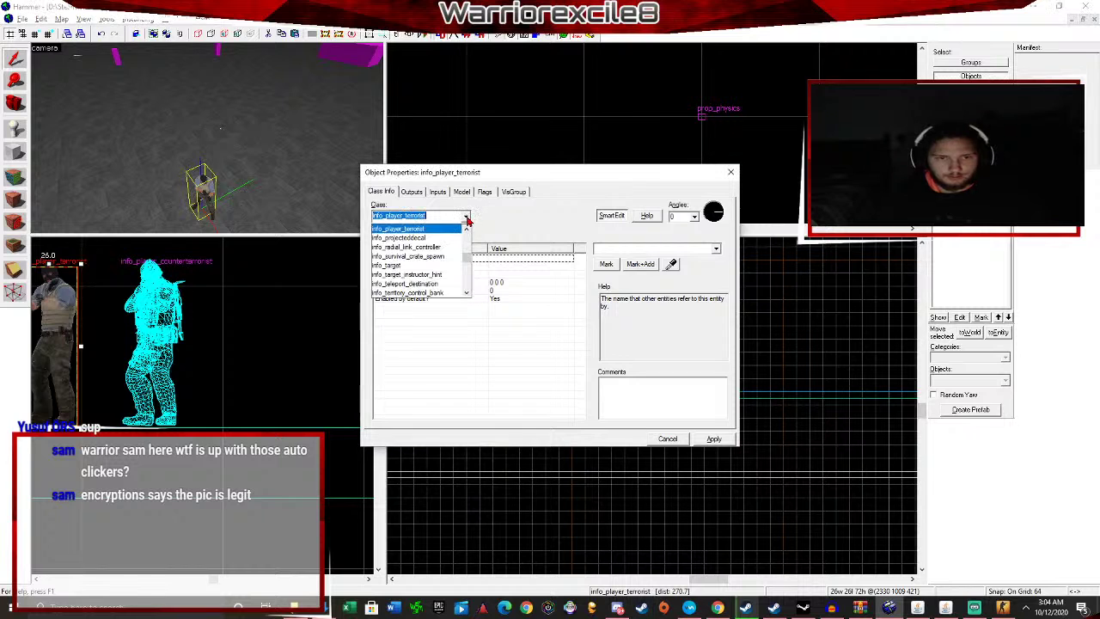
left_click(729, 172)
left_click(732, 172)
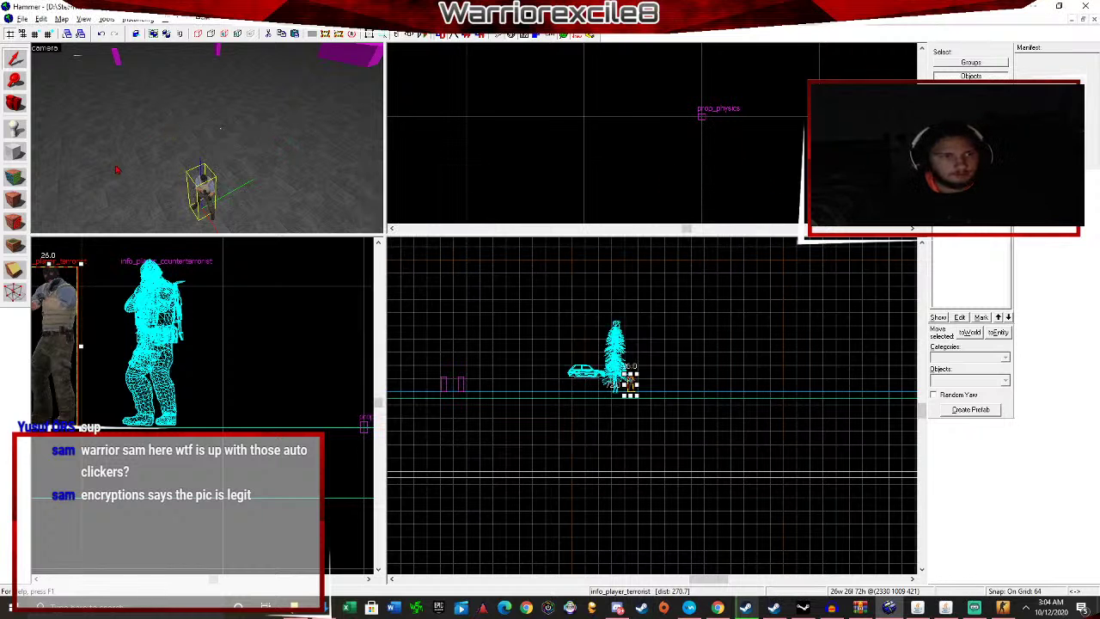
Place a new terrorist spawn in the room and open its properties.
left_click(21, 132)
left_click(367, 120)
left_click(9, 65)
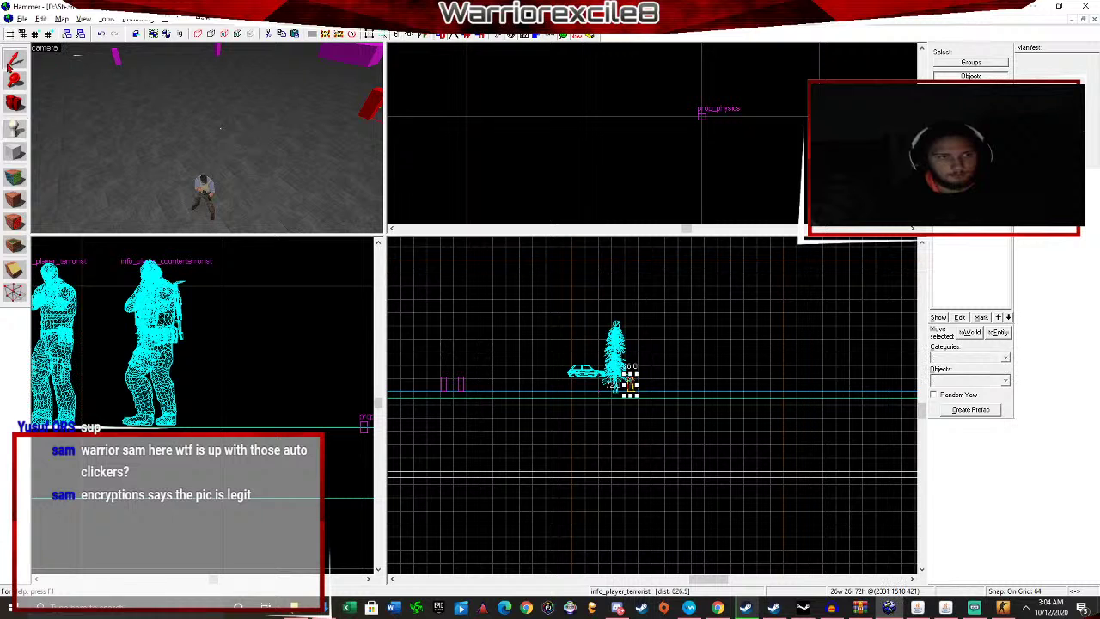
left_click(373, 114)
key("alt+Return")
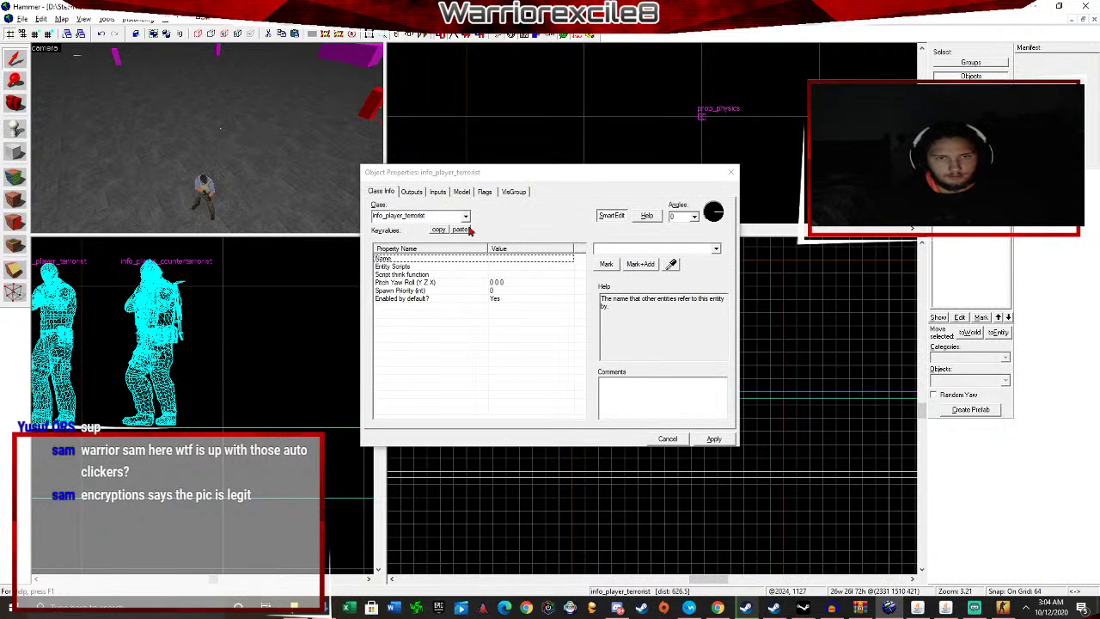
Change the new spawn's class to prop_dynamic_glow, apply it, and browse its World Model.
left_click(464, 218)
type("prop_")
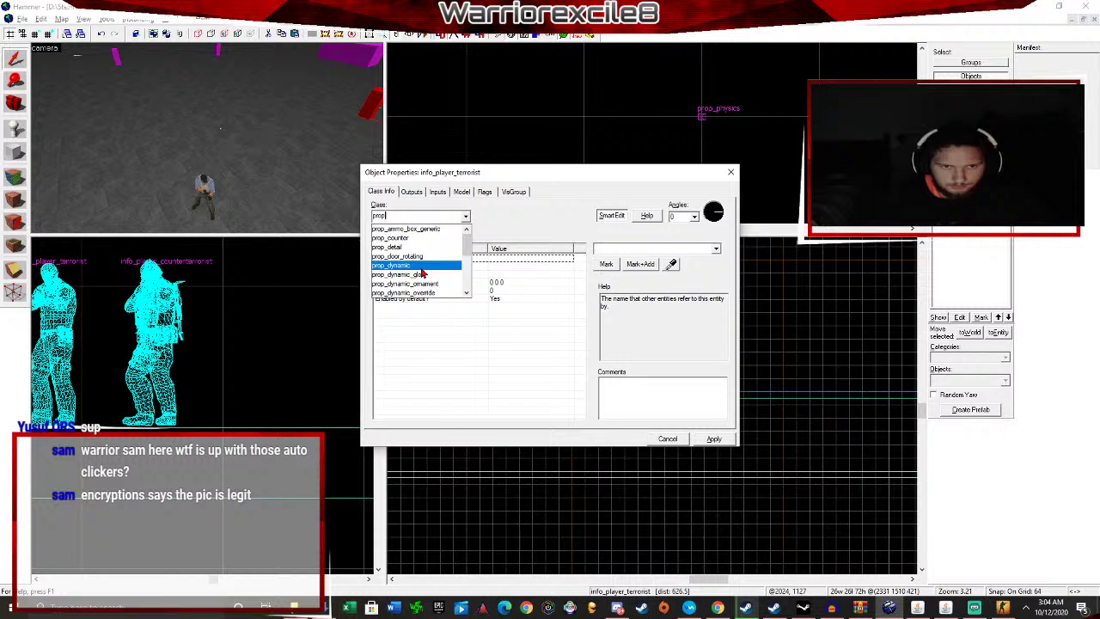
left_click(420, 275)
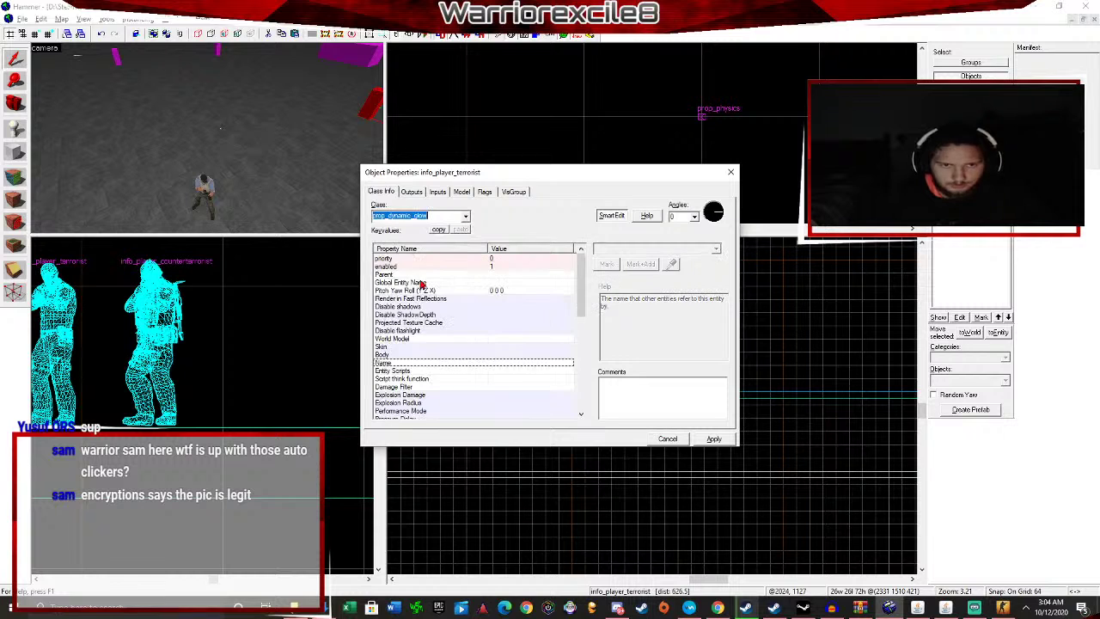
left_click(721, 439)
left_click(479, 321)
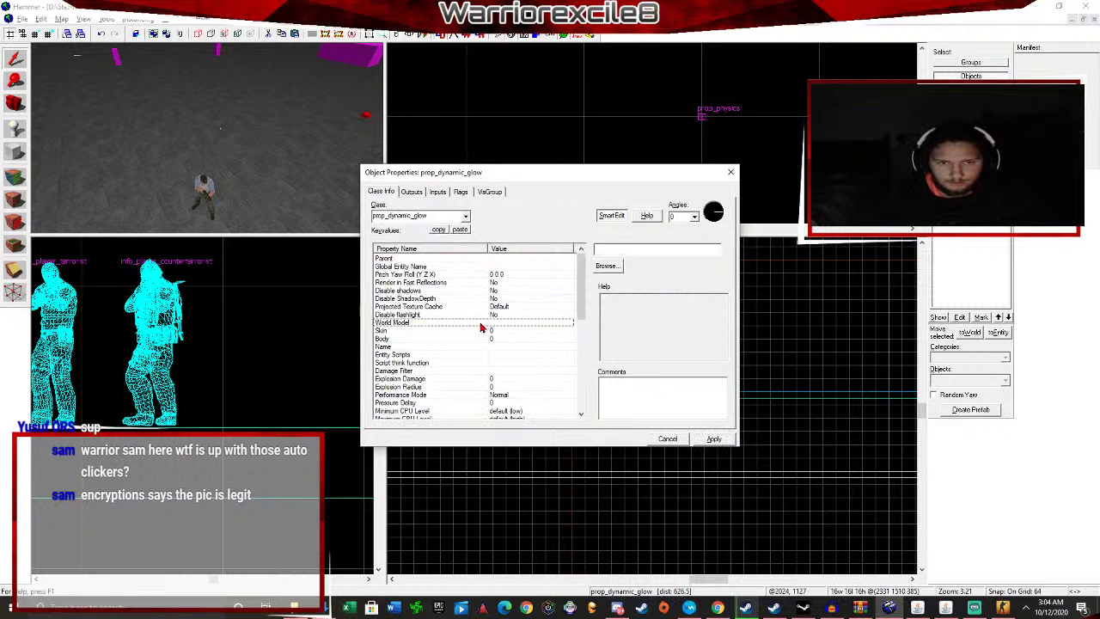
left_click(618, 263)
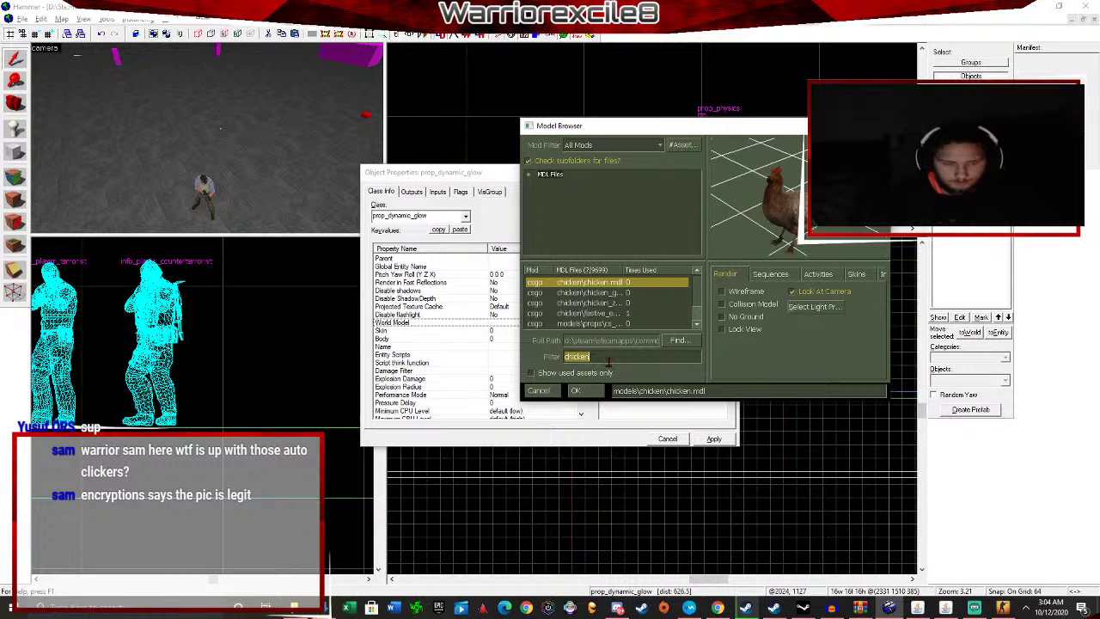
Filter the Model Browser for 'character' and preview the hostage and humans models, then clear the filter.
type("character")
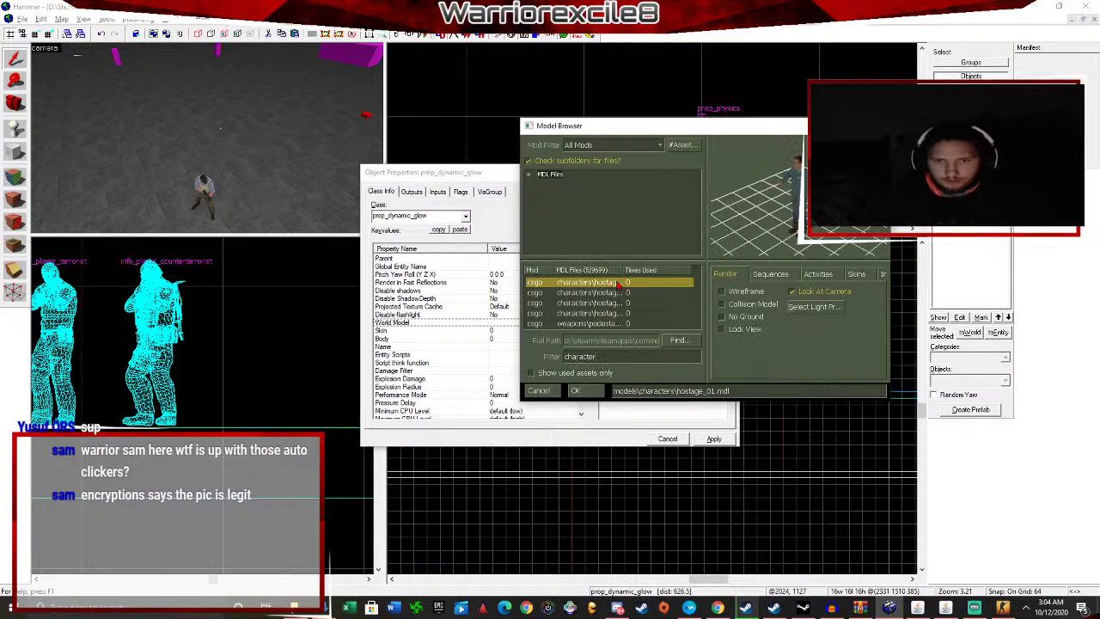
key("Down")
key("Down")
key("Down")
key("Down")
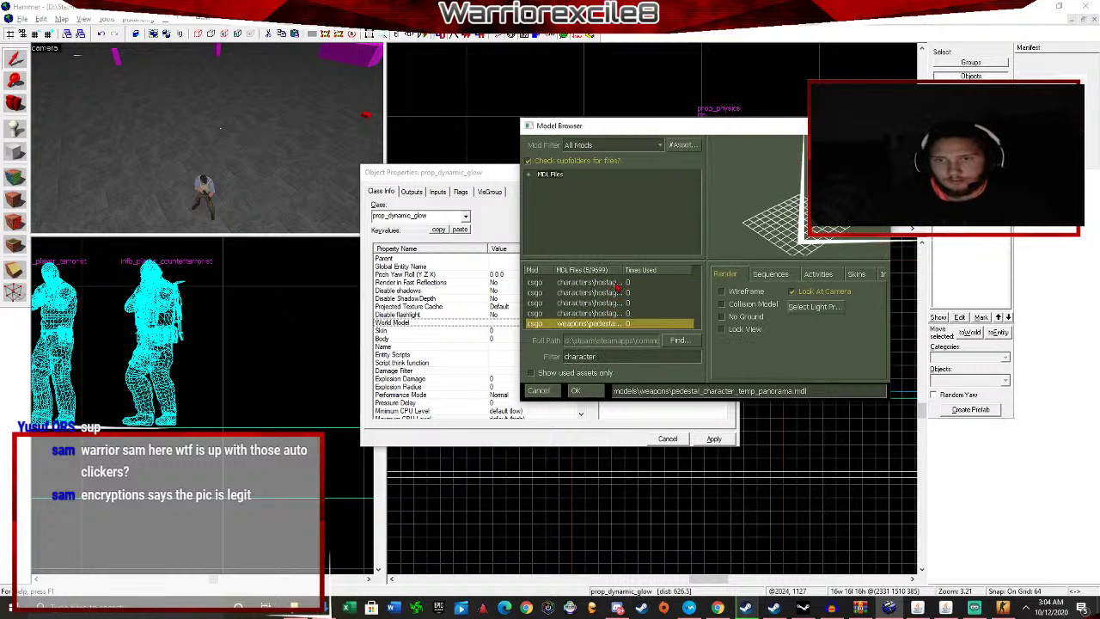
key("Up")
key("Up")
key("Up")
key("Up")
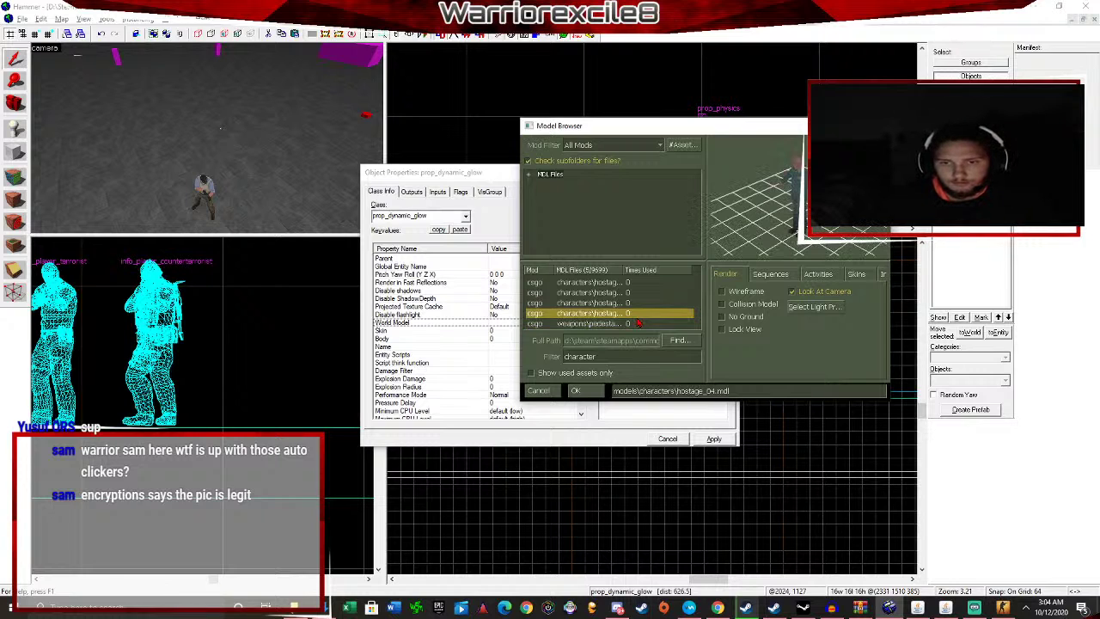
left_click(529, 174)
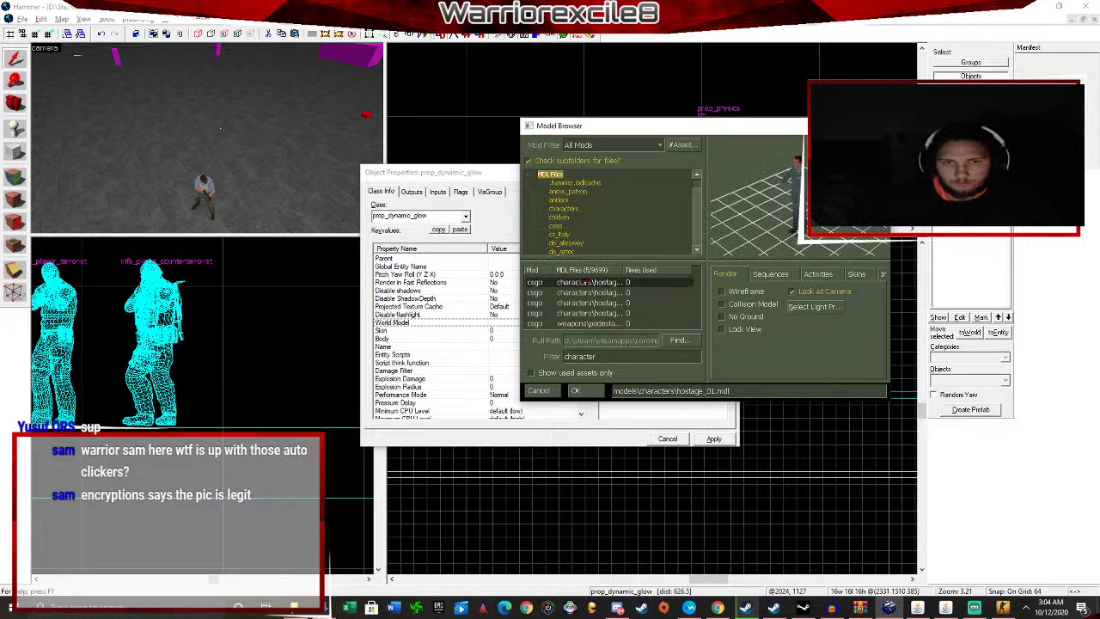
left_click(594, 293)
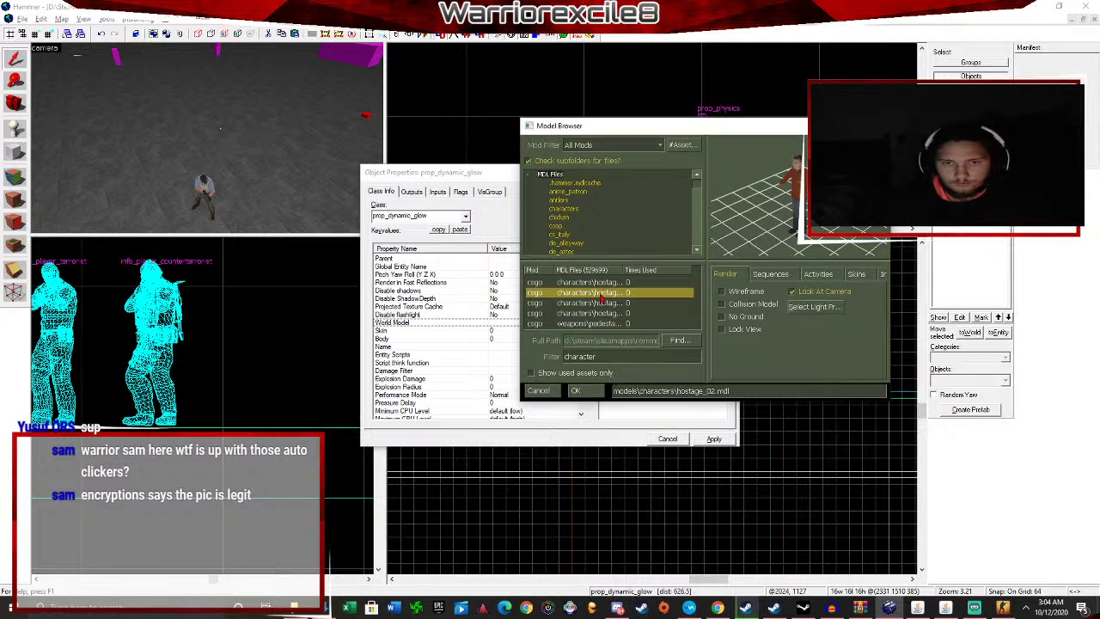
left_click(564, 212)
left_click(601, 284)
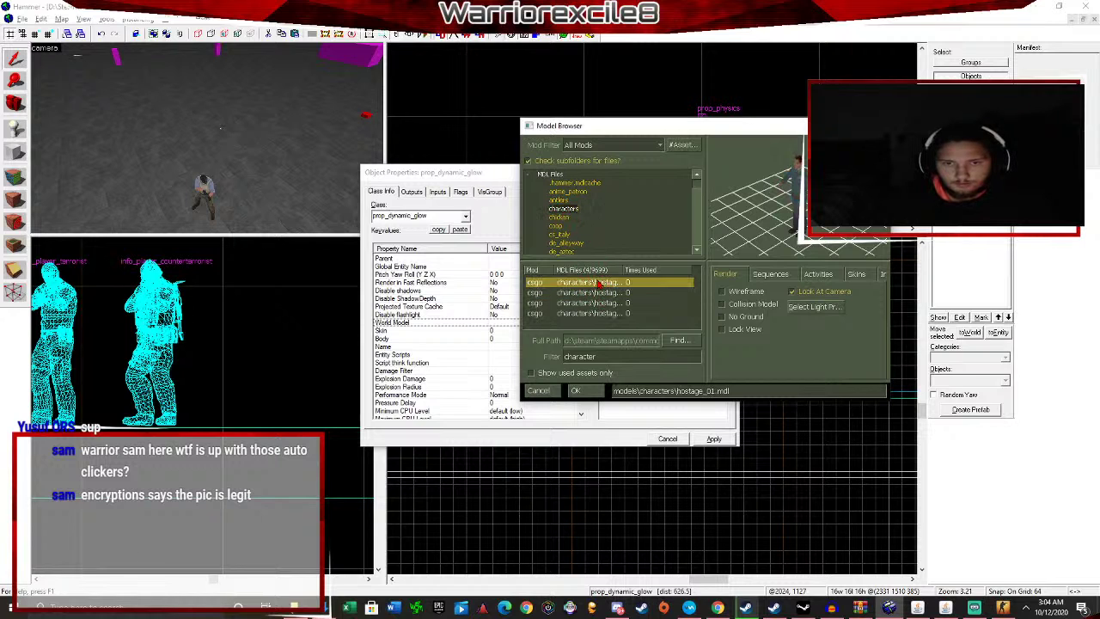
key("Down")
key("Down")
key("Down")
scroll(581, 225, "down", 2)
scroll(574, 208, "down", 3)
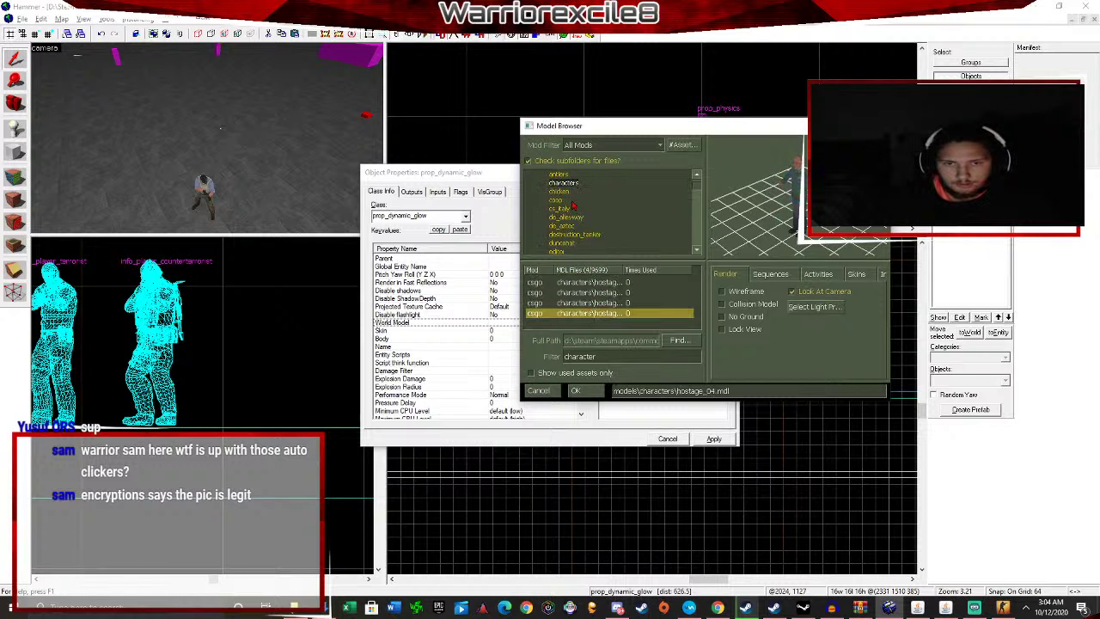
left_click(558, 226)
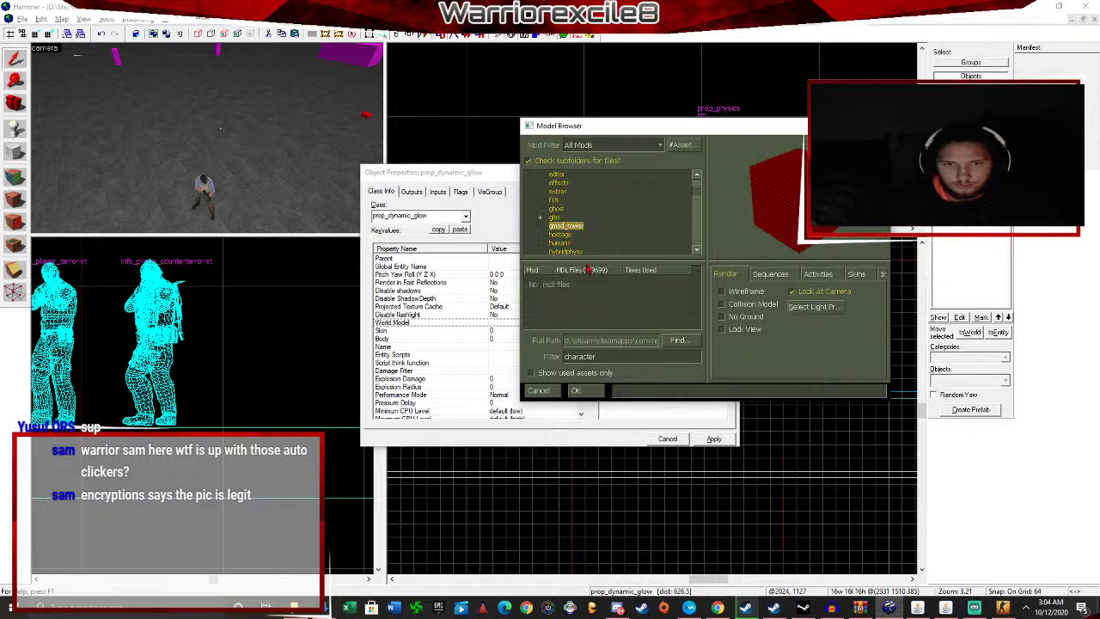
scroll(568, 238, "down", 1)
left_click(565, 221)
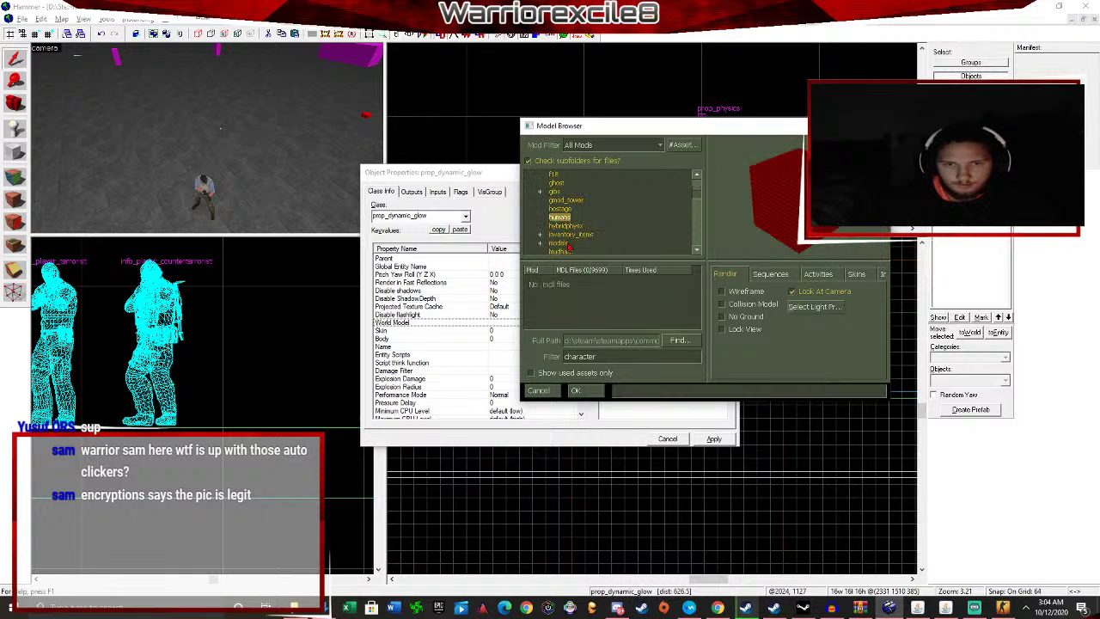
left_click(560, 244)
scroll(557, 237, "down", 1)
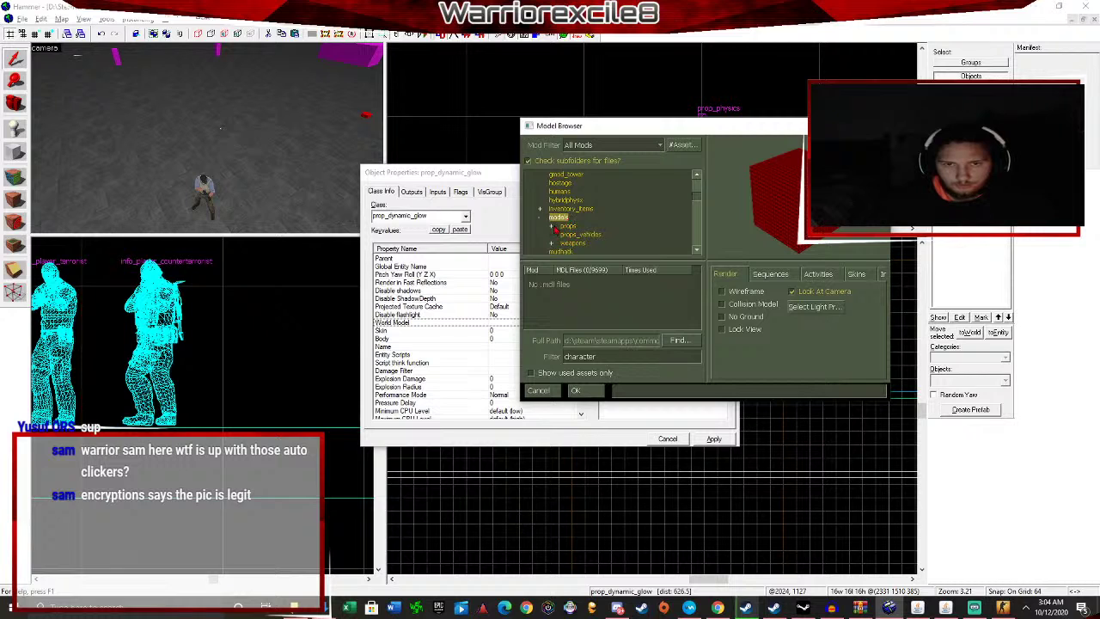
left_click(552, 227)
double_click(601, 355)
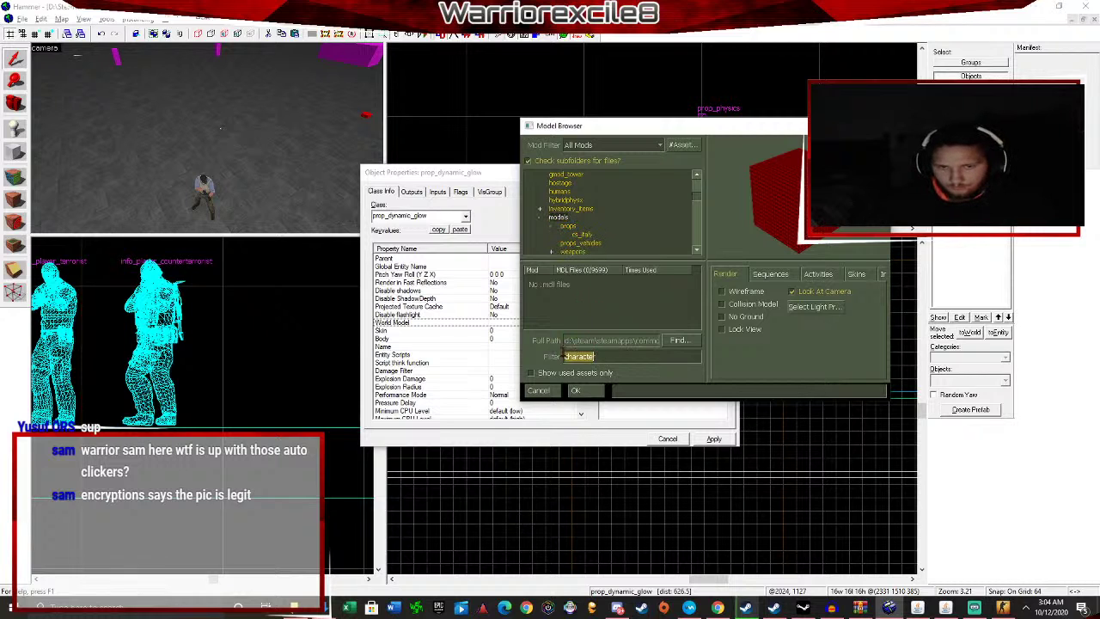
key("BackSpace")
Browse other model folders such as gmod_tower, gibs, effects and characters for a suitable model.
key("Down")
key("Down")
key("Down")
key("Down")
key("Down")
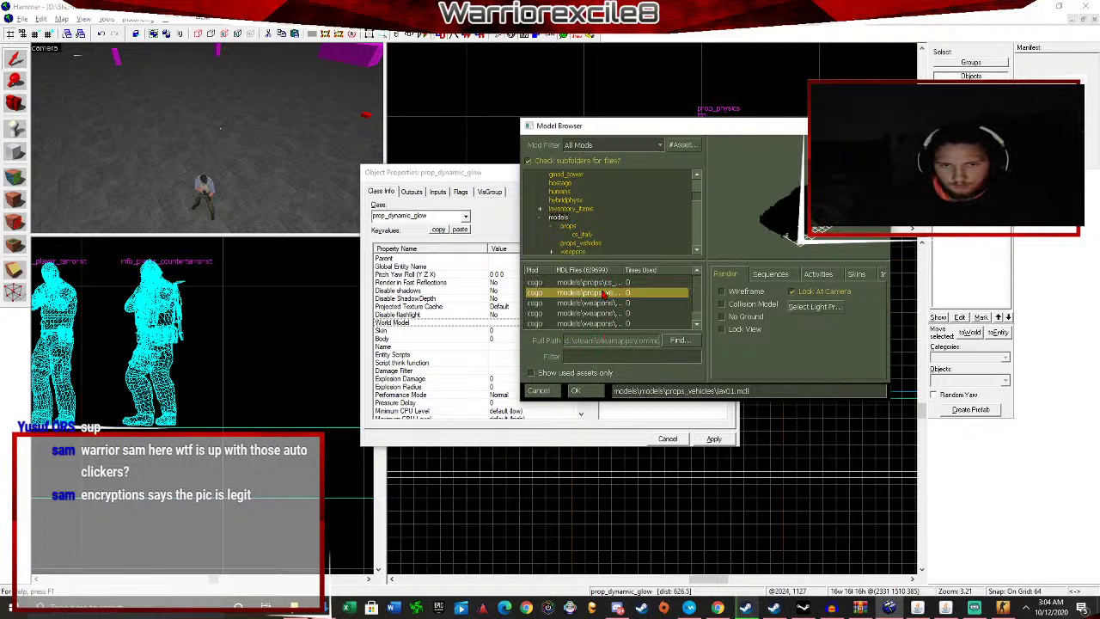
left_click(567, 201)
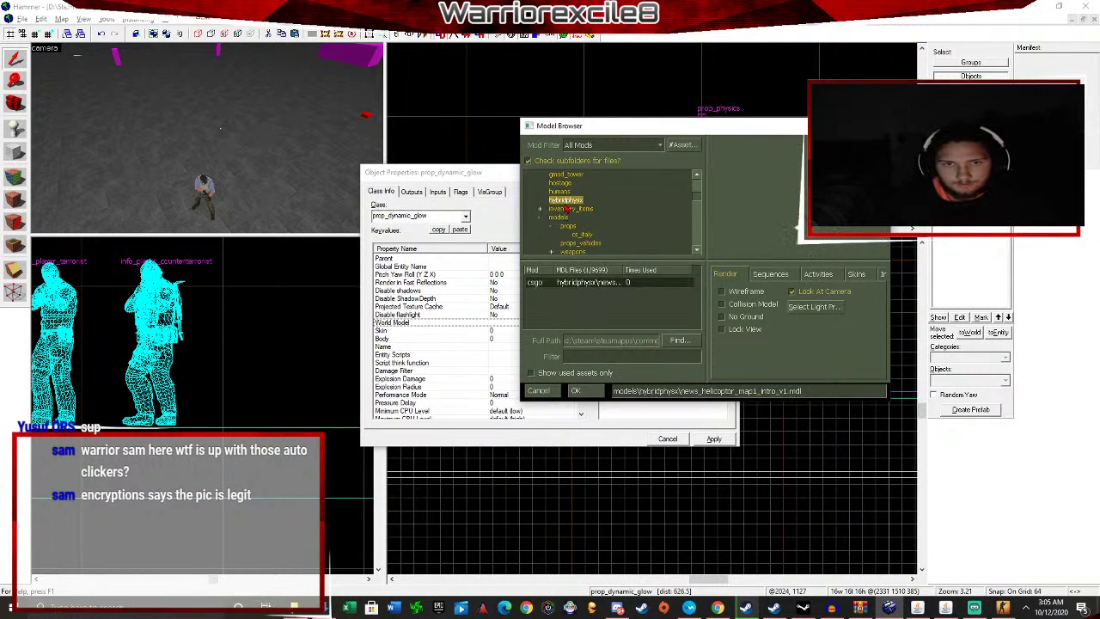
left_click(560, 192)
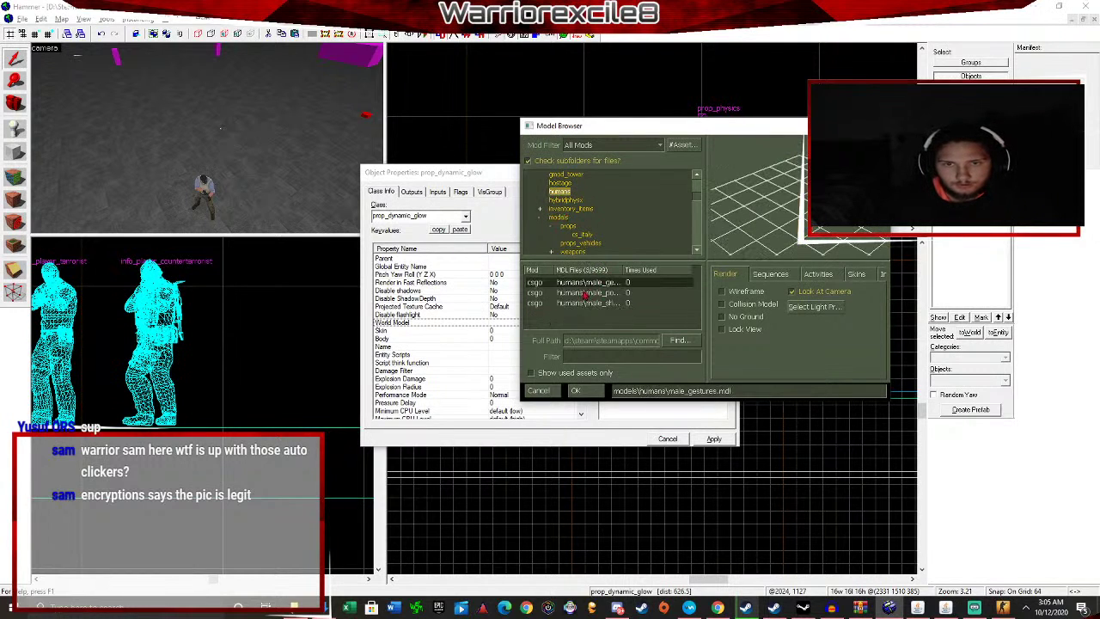
key("Up")
left_click(599, 296)
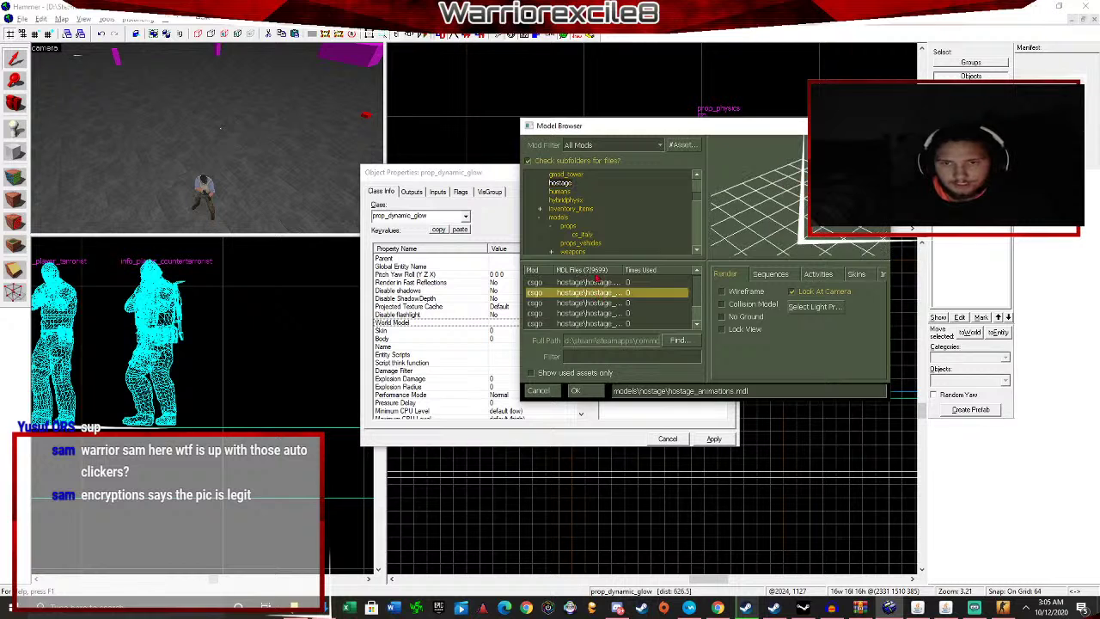
key("Down")
key("Down")
key("Down")
key("Down")
key("Down")
scroll(593, 237, "up", 3)
scroll(590, 234, "down", 1)
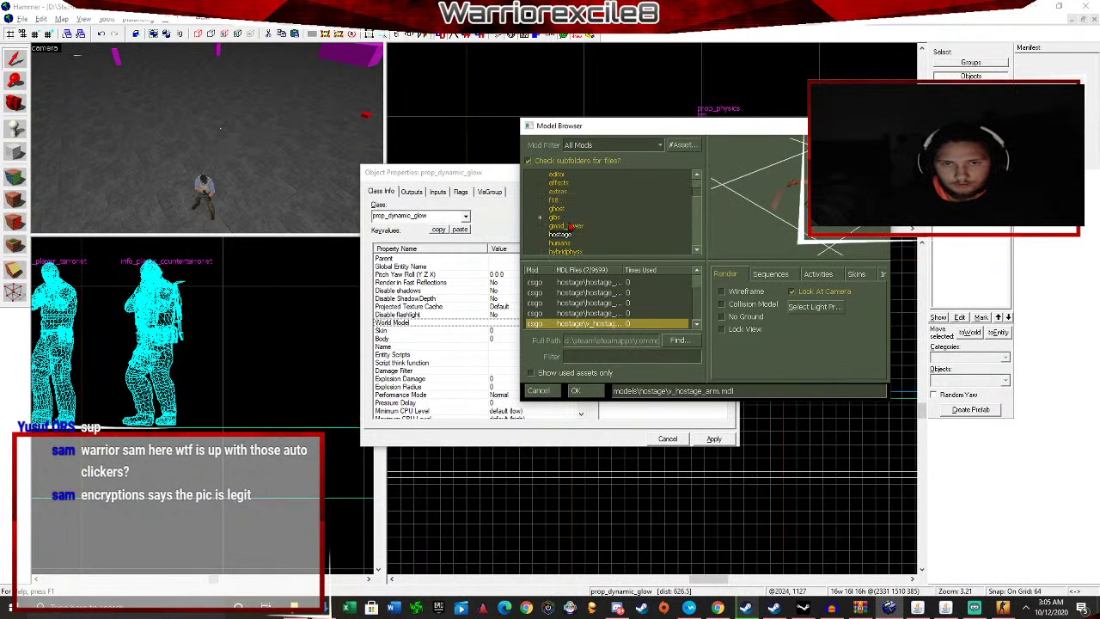
left_click(569, 225)
left_click(602, 282)
key("Down")
key("Down")
key("Down")
key("Down")
key("Down")
key("Down")
key("Down")
key("Down")
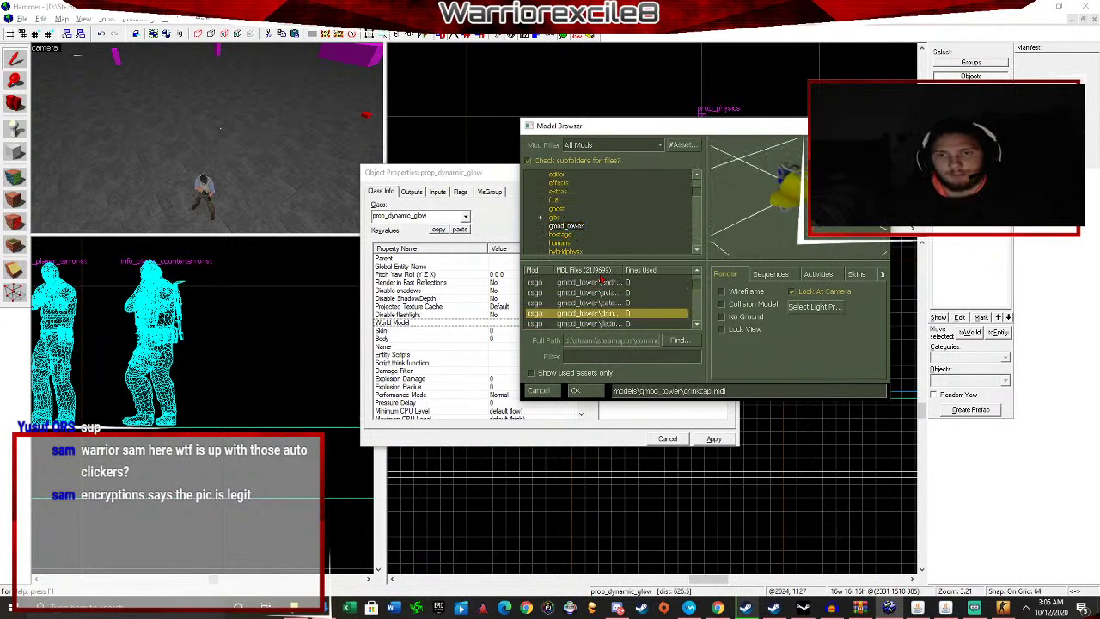
key("Down")
key("Down")
key("Down")
key("Down")
key("Down")
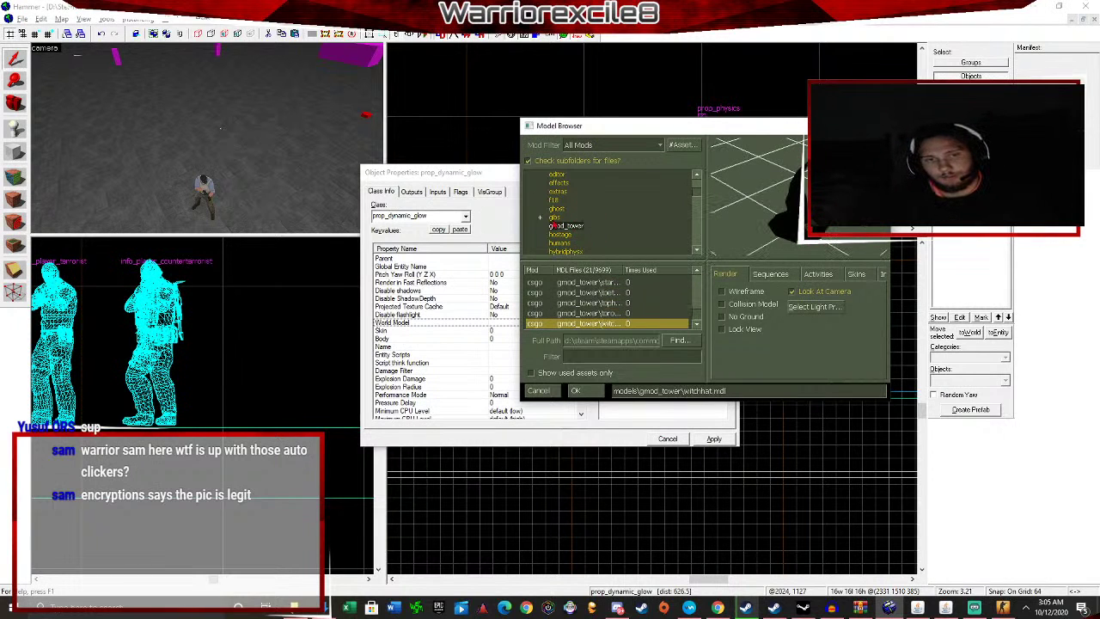
left_click(552, 218)
left_click(553, 201)
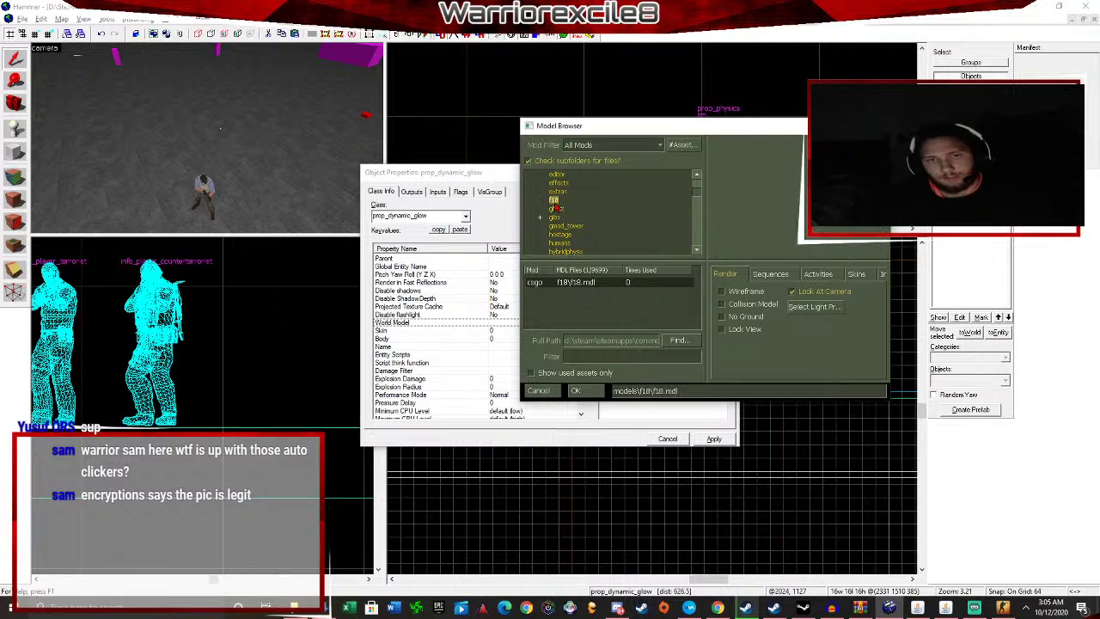
left_click(559, 183)
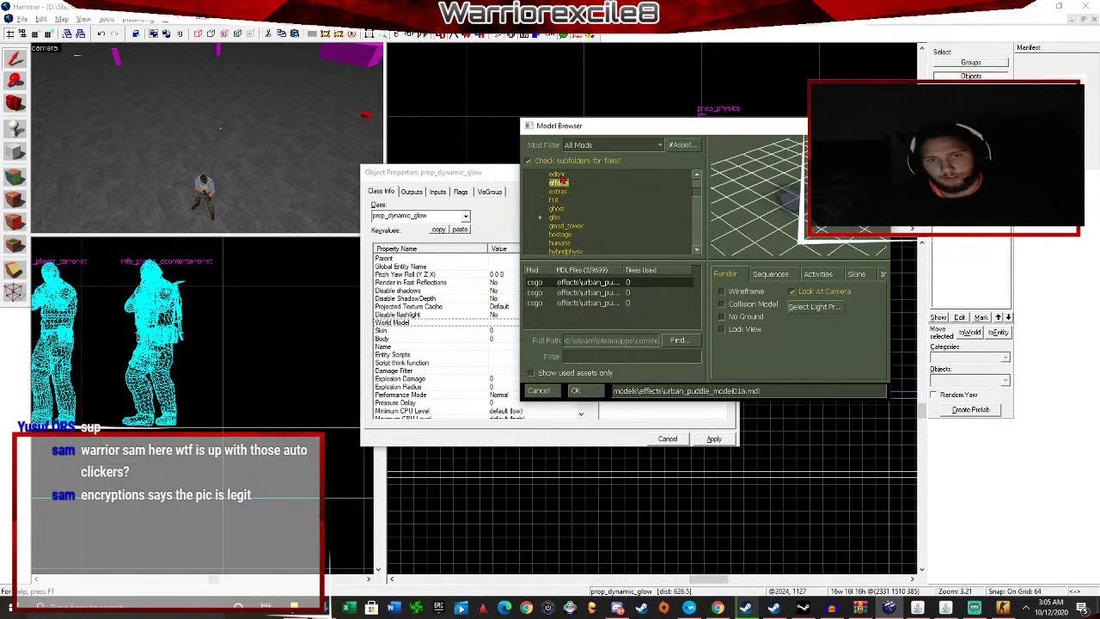
left_click(560, 175)
scroll(566, 189, "up", 1)
left_click(567, 191)
left_click(567, 182)
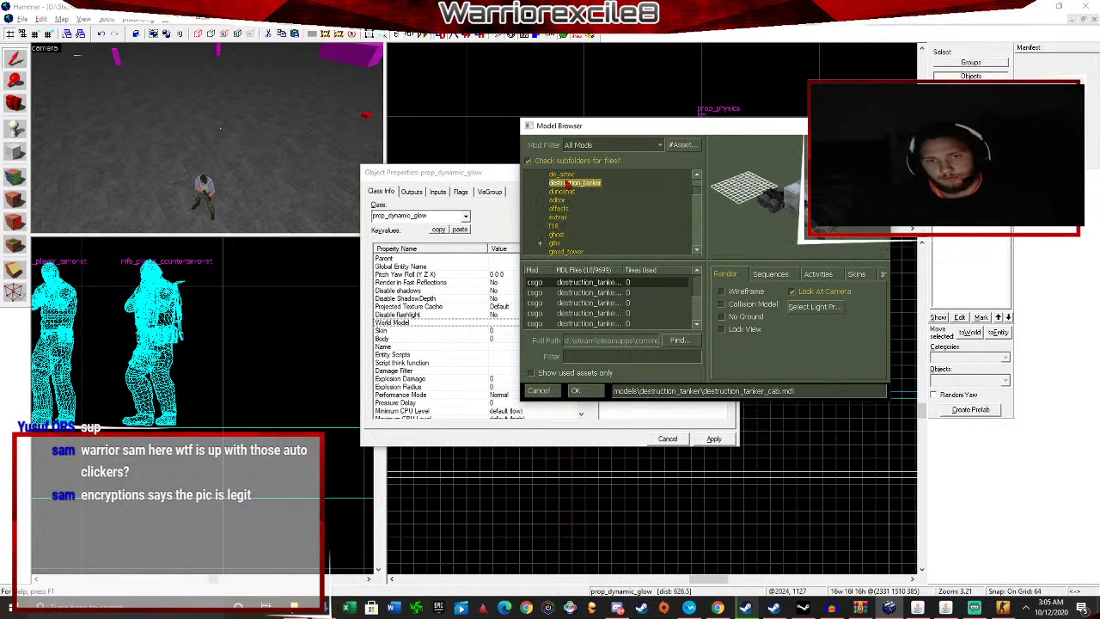
key("Up")
key("Up")
key("Up")
key("Up")
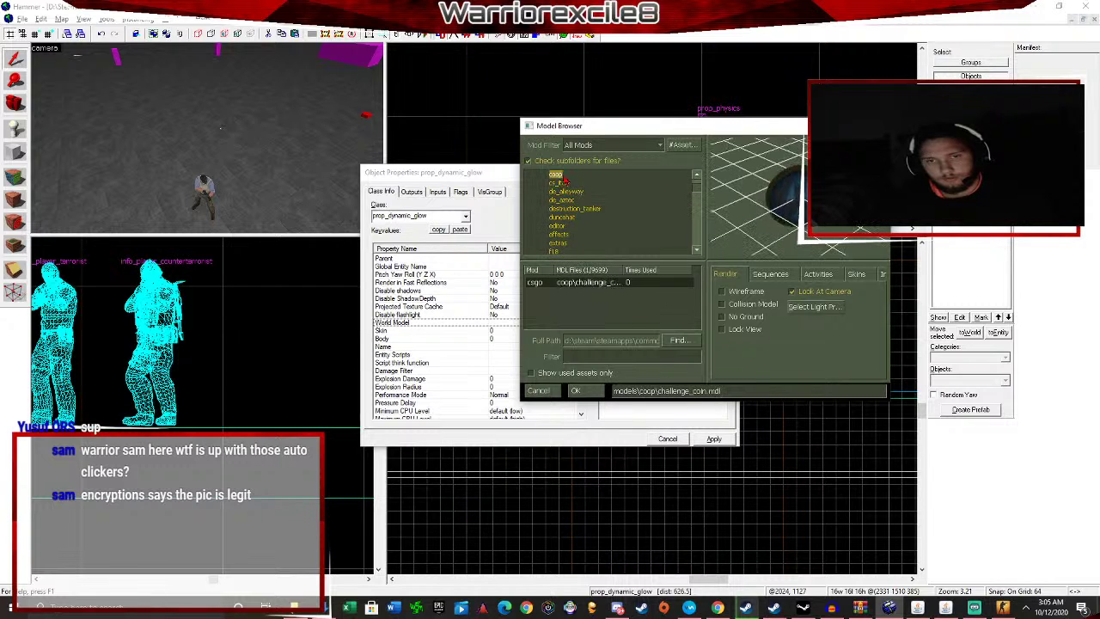
scroll(560, 185, "up", 2)
left_click(560, 209)
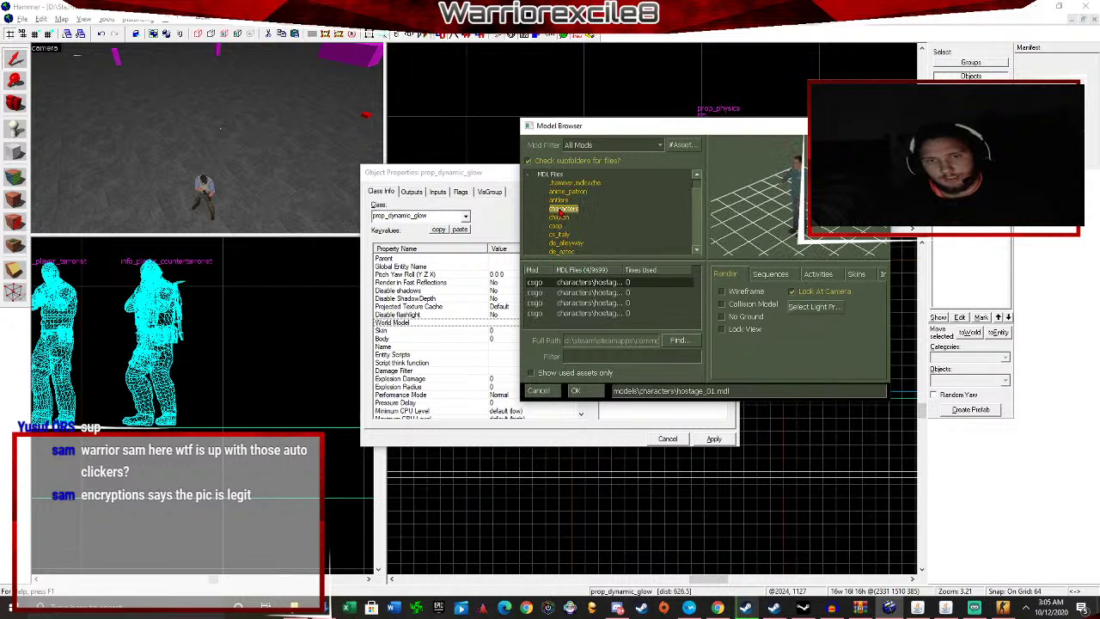
left_click(600, 294)
key("Down")
key("Down")
key("Down")
key("Down")
key("Down")
key("Down")
key("Down")
key("Down")
key("Down")
key("Down")
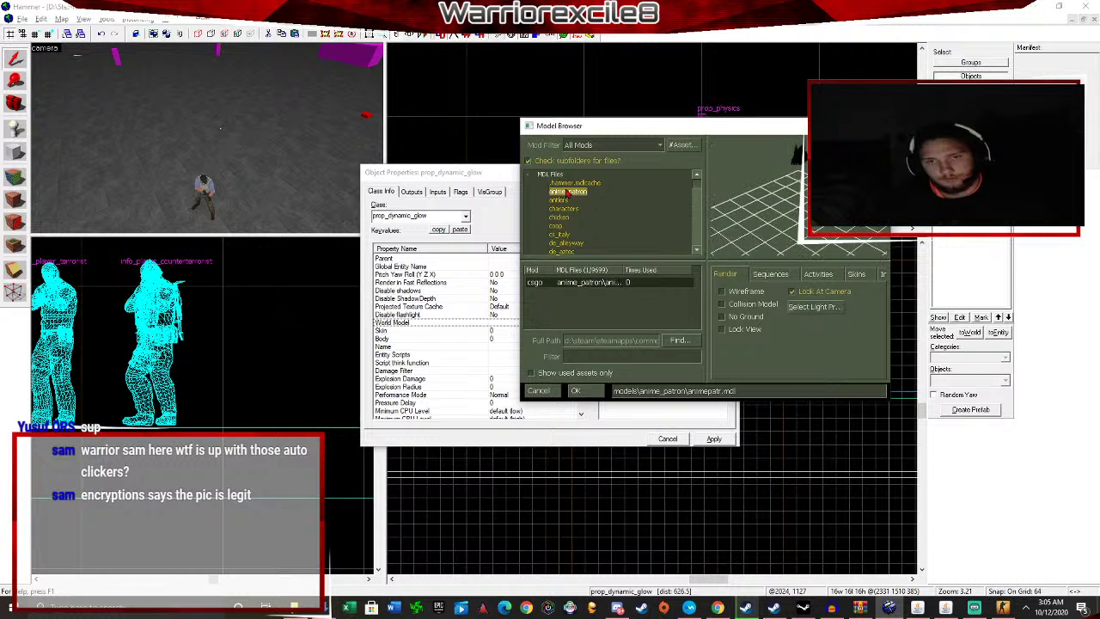
key("Down")
key("Down")
key("Down")
key("Down")
key("Down")
key("Down")
key("Down")
key("Down")
key("Down")
key("Down")
key("Down")
key("Down")
key("Down")
key("Down")
key("Down")
key("Down")
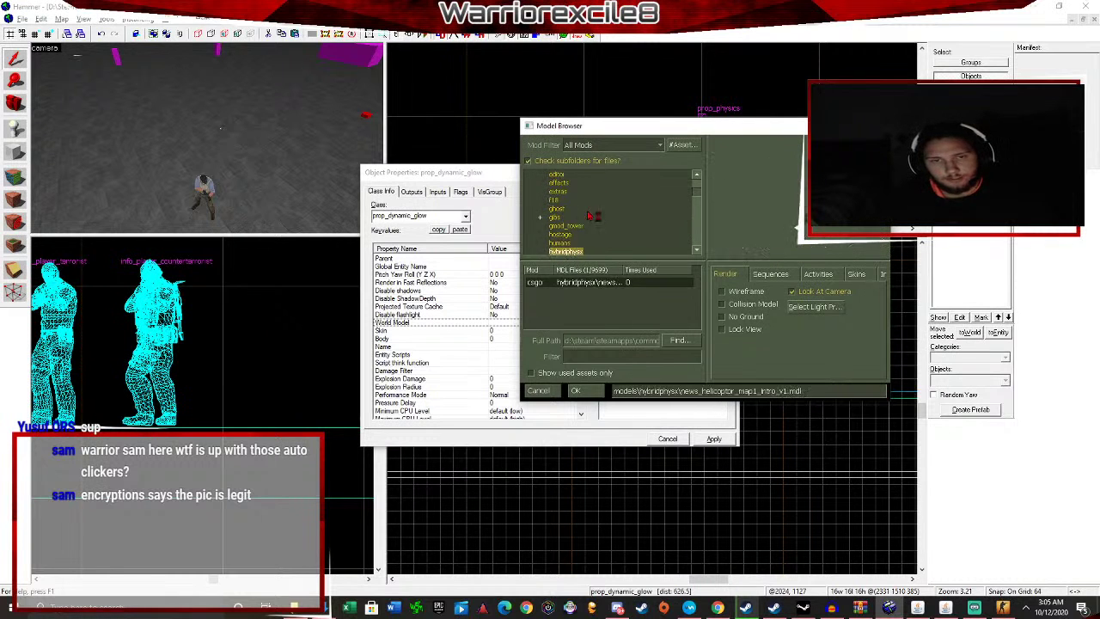
key("Down")
key("Down")
key("Down")
key("Down")
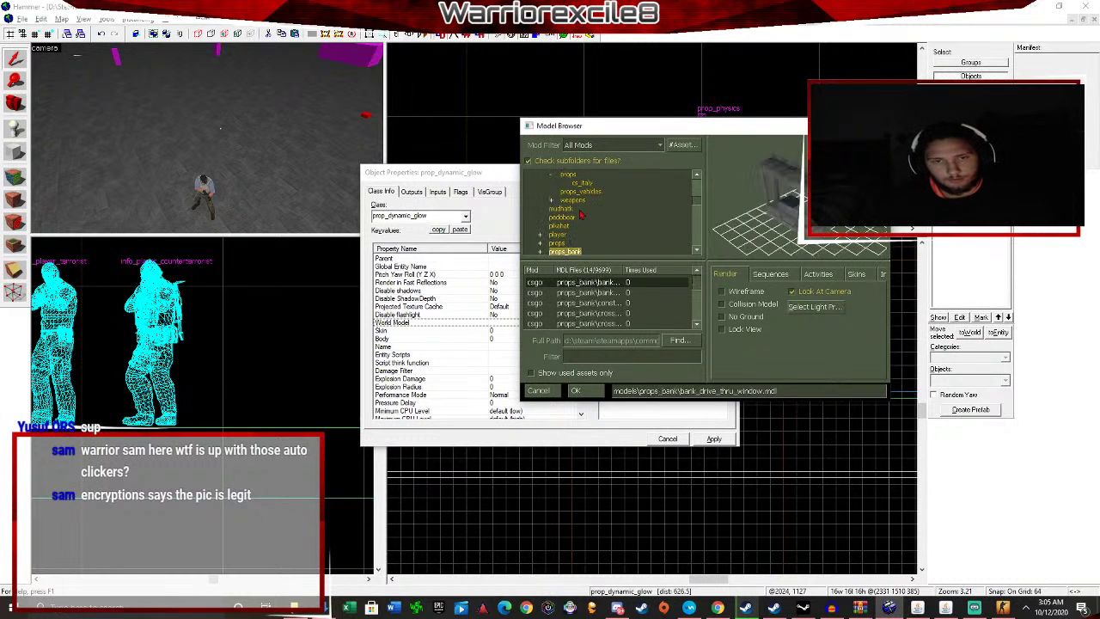
key("Up")
key("Up")
key("Up")
Choose player/custom_player/miku.mdl as the prop's world model and apply it.
left_click(540, 235)
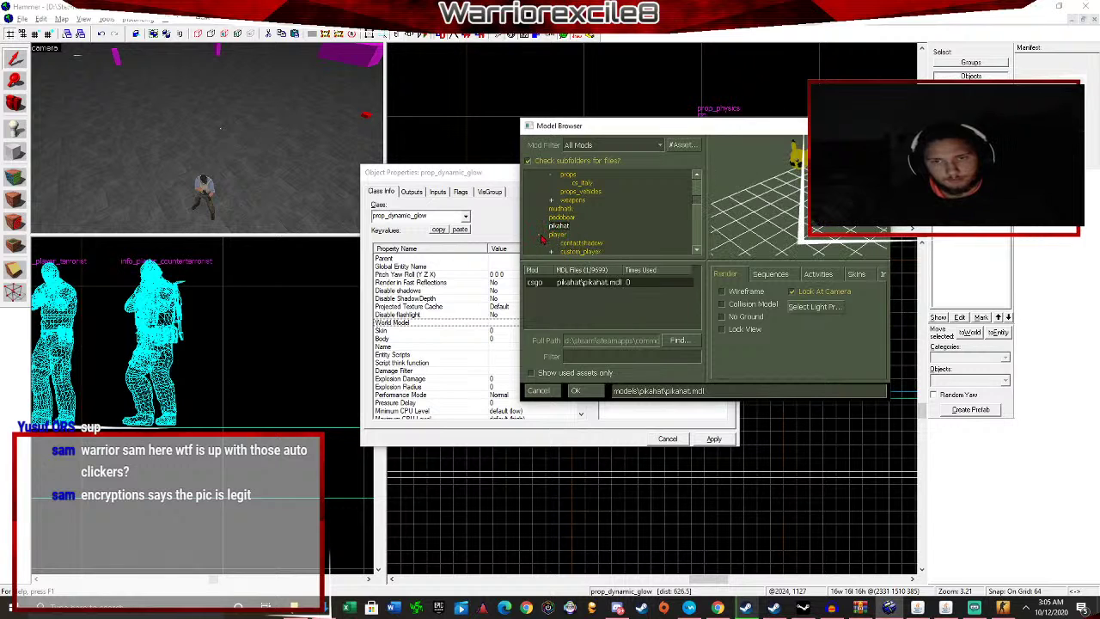
left_click(571, 242)
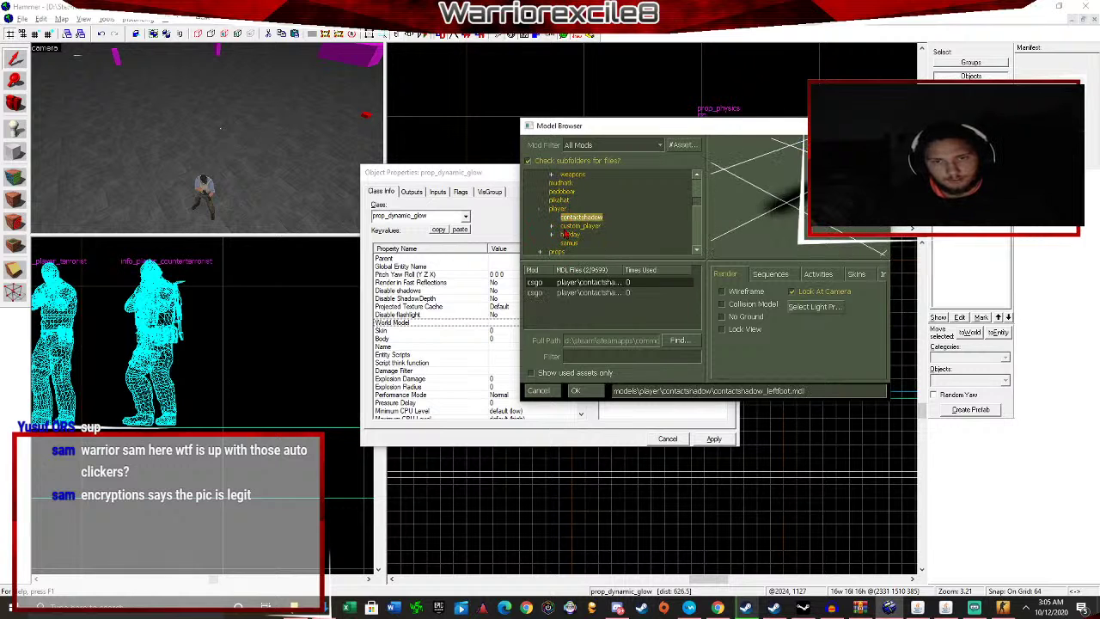
left_click(573, 226)
left_click(589, 290)
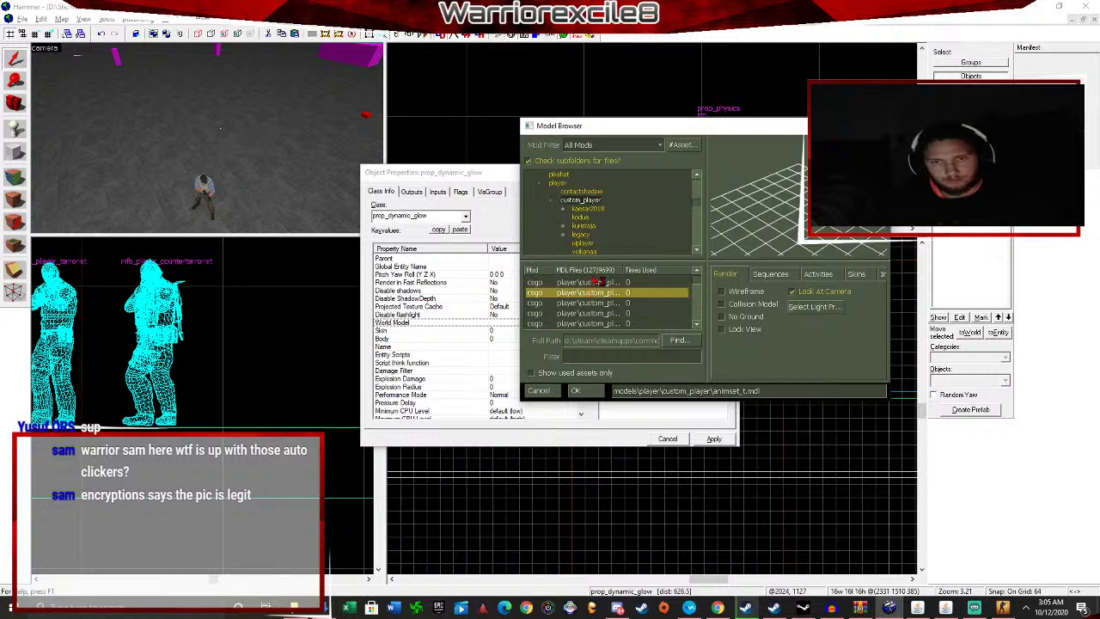
key("Down")
key("Down")
key("Down")
key("Up")
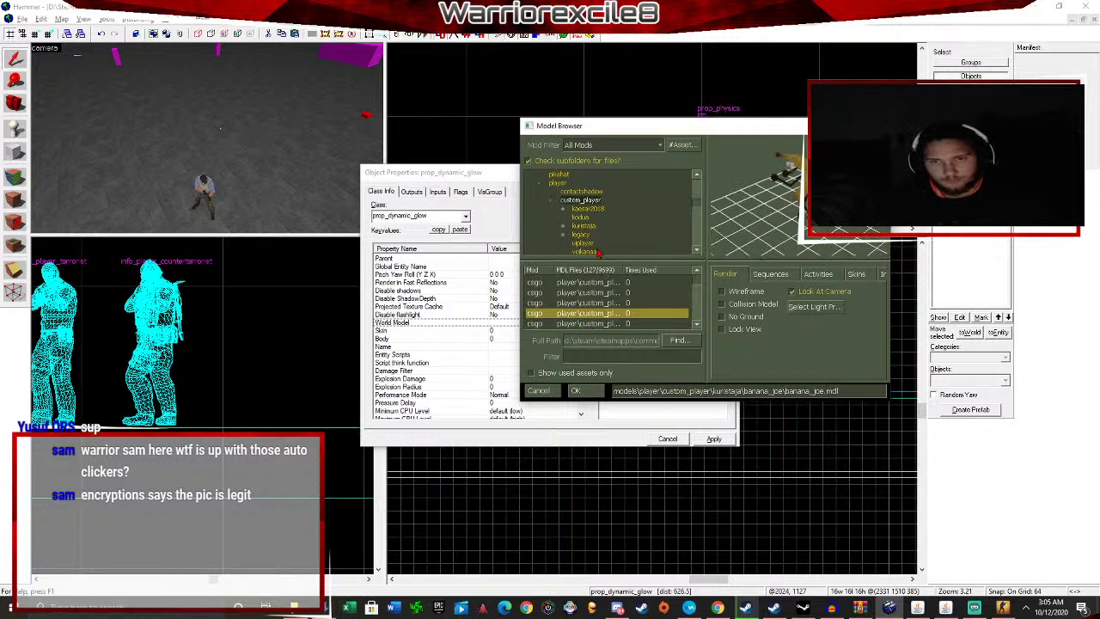
key("Down")
left_click(576, 391)
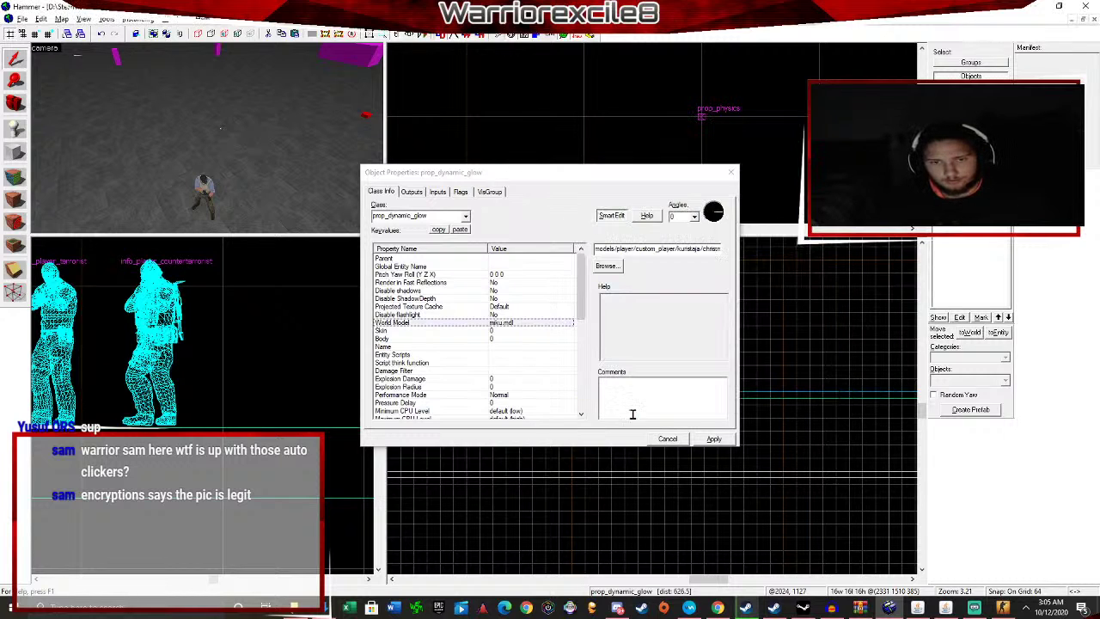
left_click(714, 439)
Set the prop's render Color to cyan.
scroll(521, 287, "down", 6)
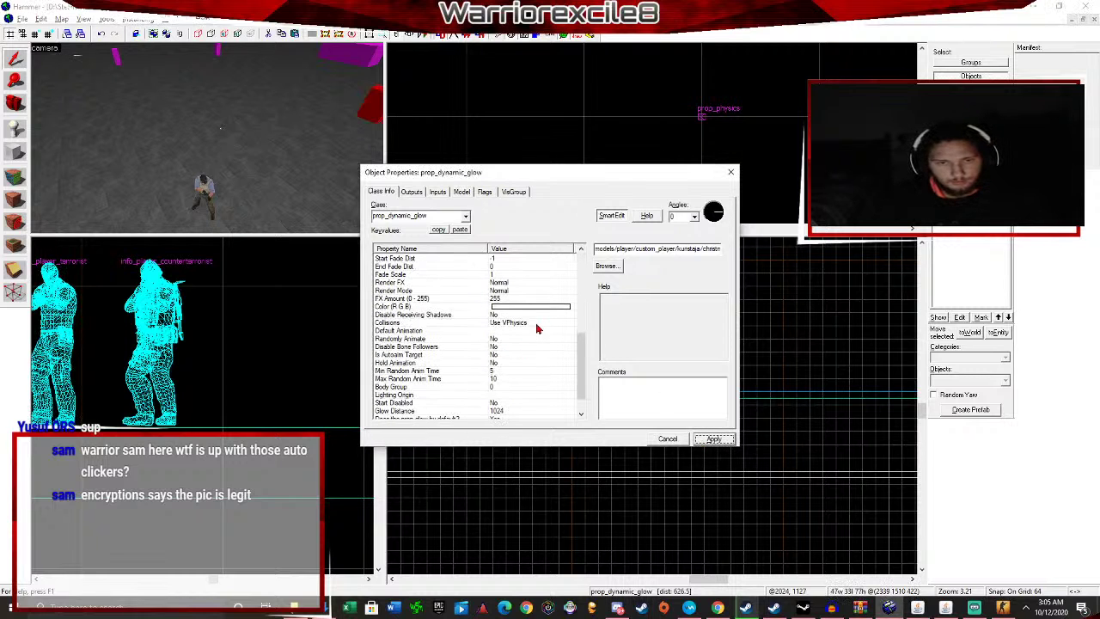
left_click(535, 309)
left_click(614, 272)
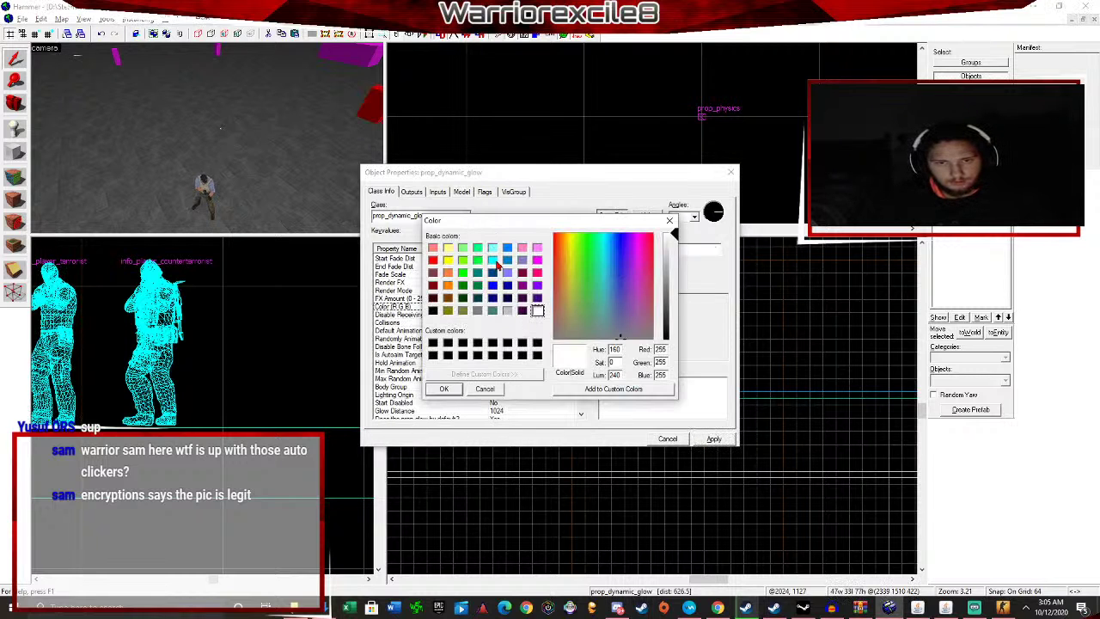
left_click(497, 264)
left_click(448, 389)
Set the Glow Color to red, apply the changes and close the properties.
scroll(521, 344, "down", 1)
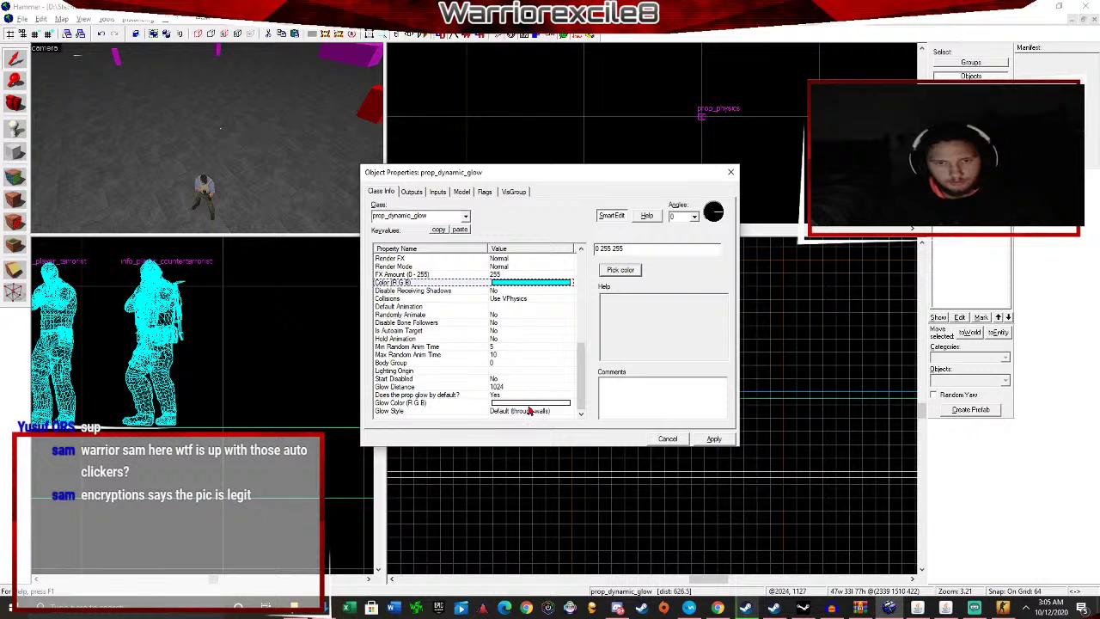
left_click(531, 404)
left_click(626, 271)
left_click(433, 260)
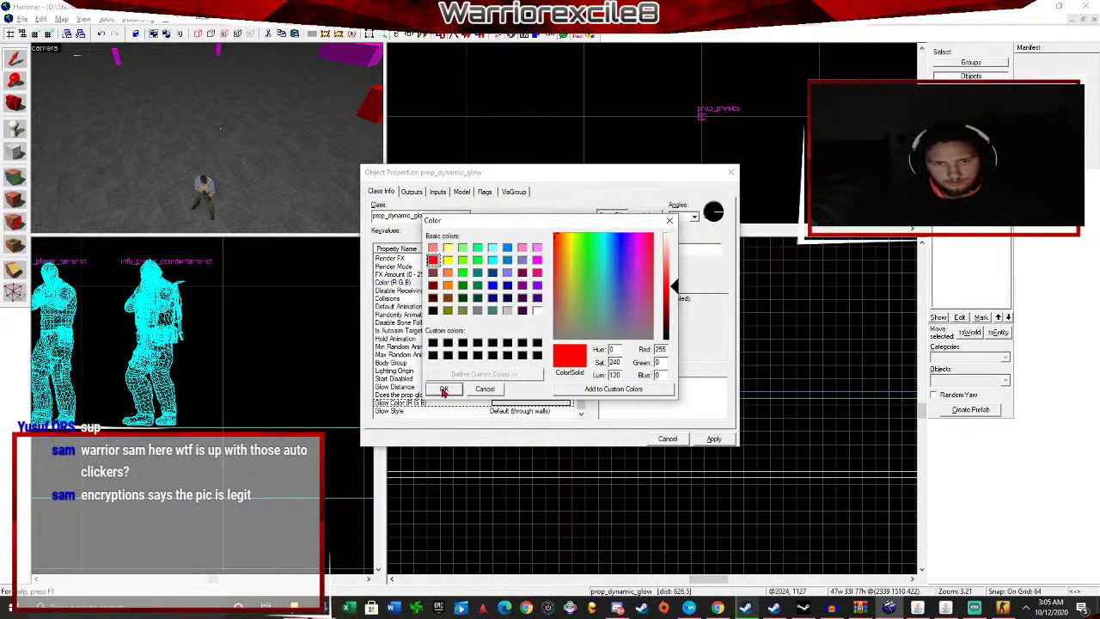
left_click(444, 389)
left_click(714, 439)
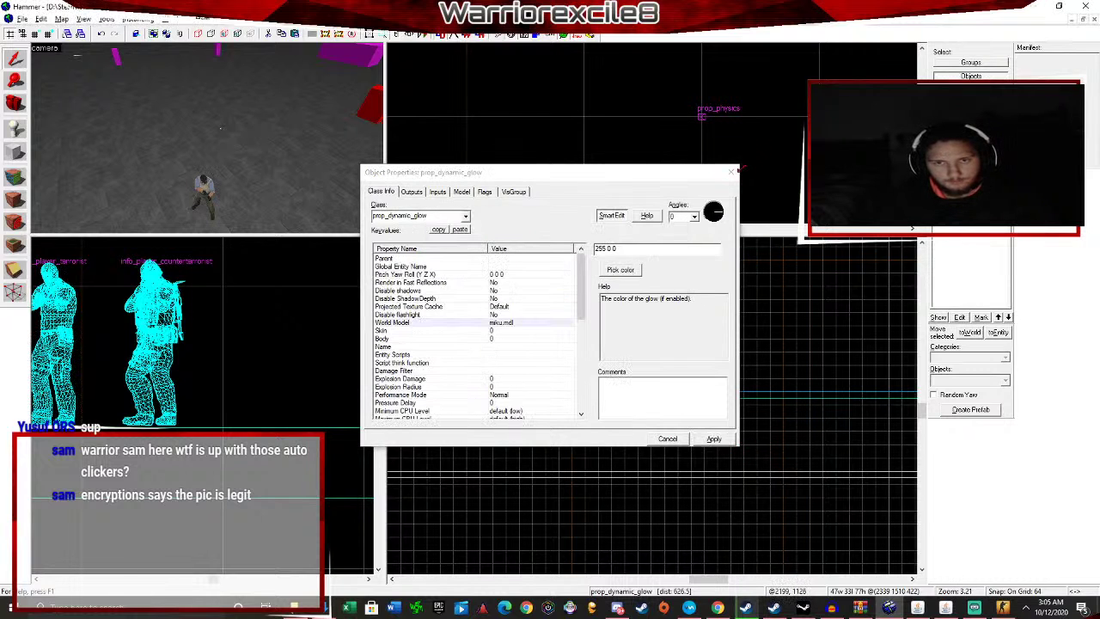
left_click(731, 172)
scroll(469, 192, "up", 2)
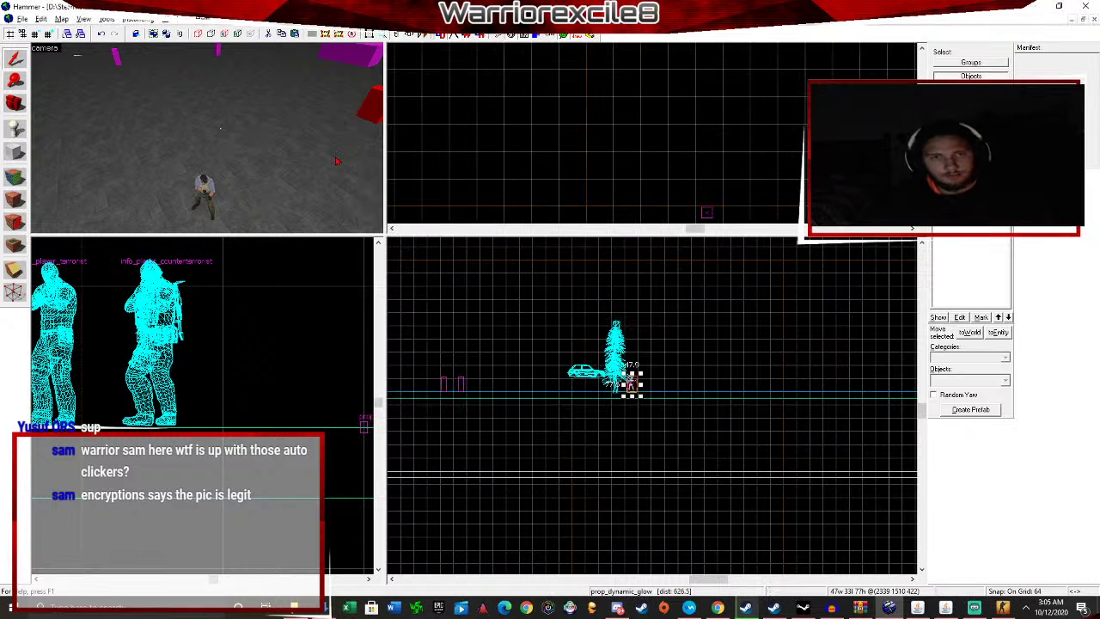
Move the 3D view to the terrorist spawn and open its properties.
key("w")
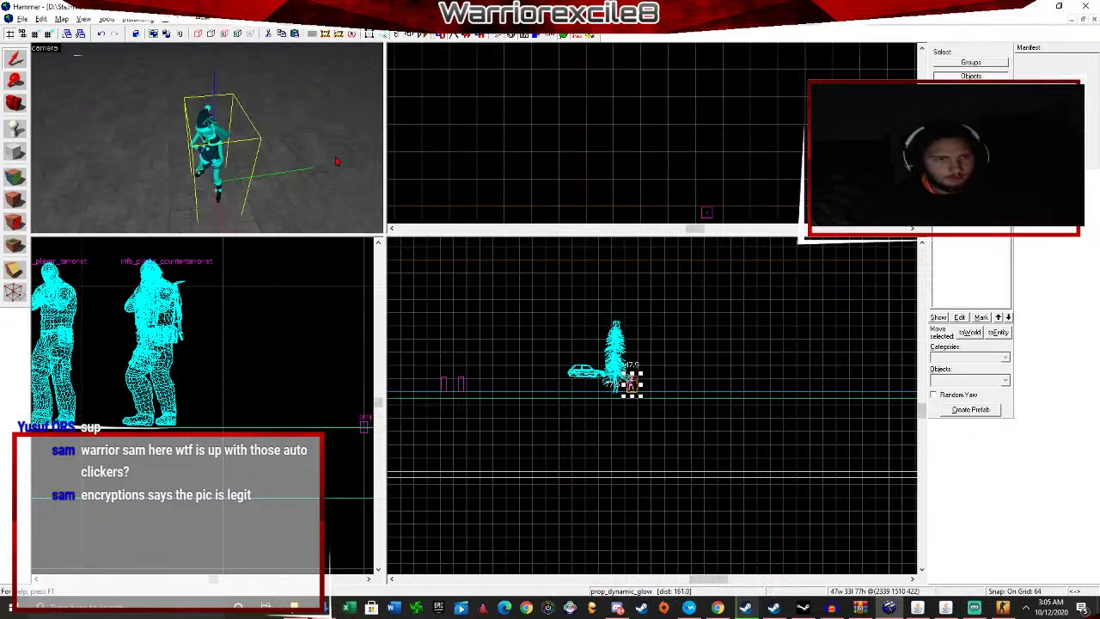
key("s")
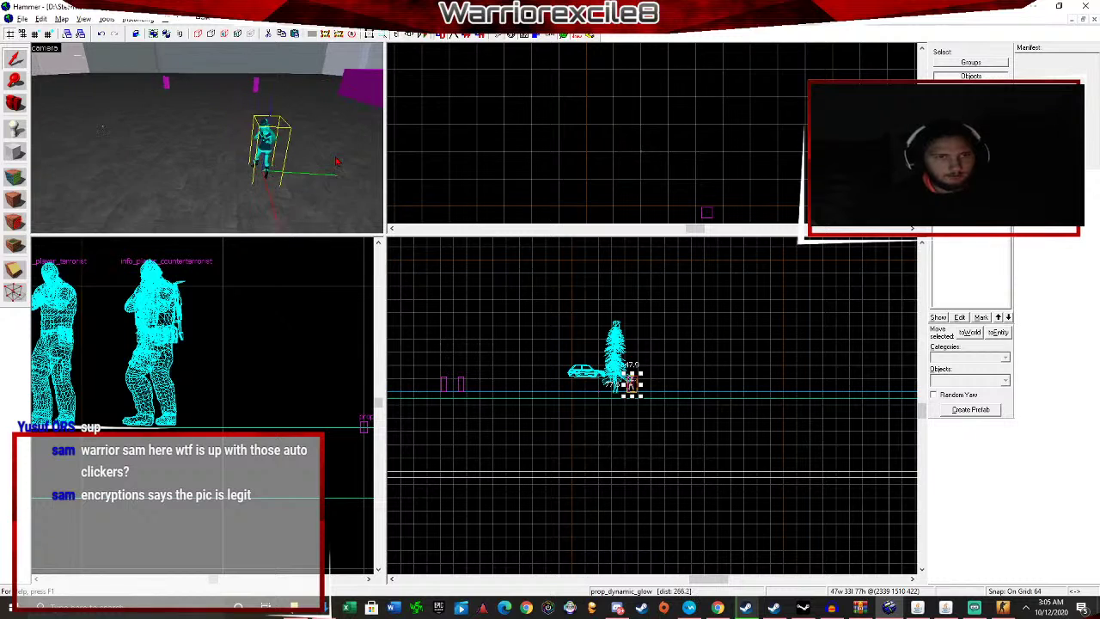
key("Left")
left_click(153, 165)
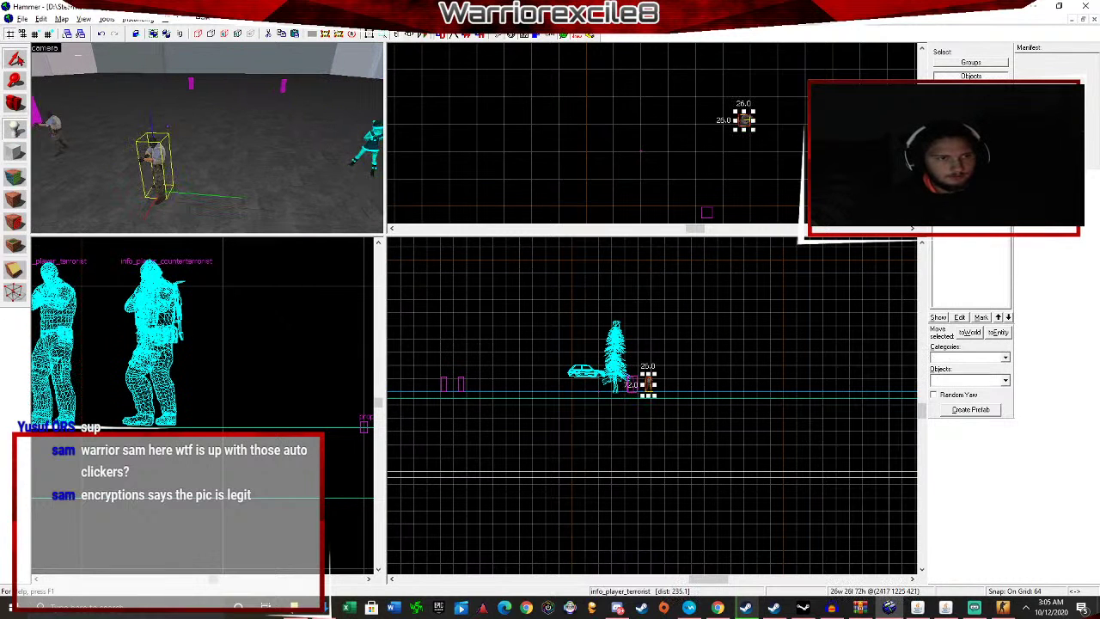
double_click(153, 169)
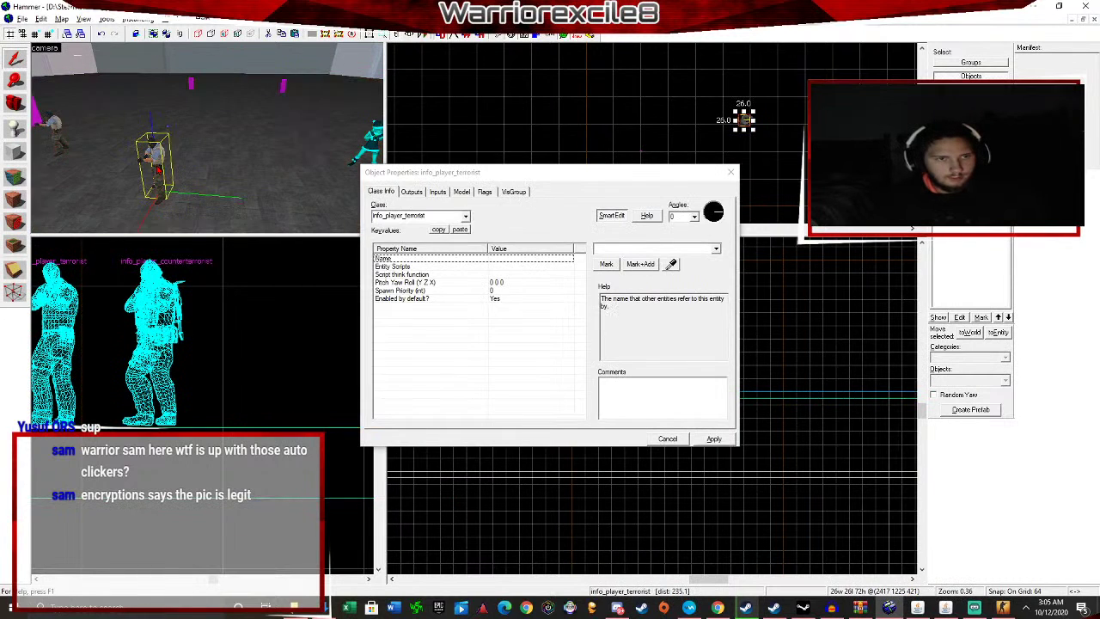
Change the spawn's class to prop_dynamic_glow, apply, and browse for its World Model.
left_click(468, 219)
type("prop")
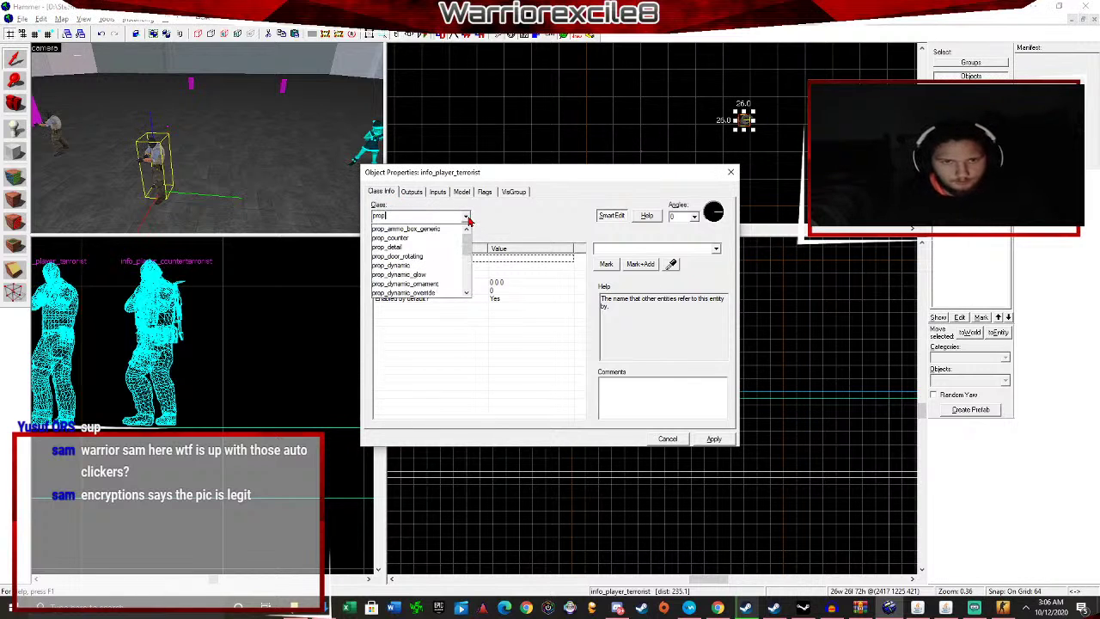
left_click(423, 275)
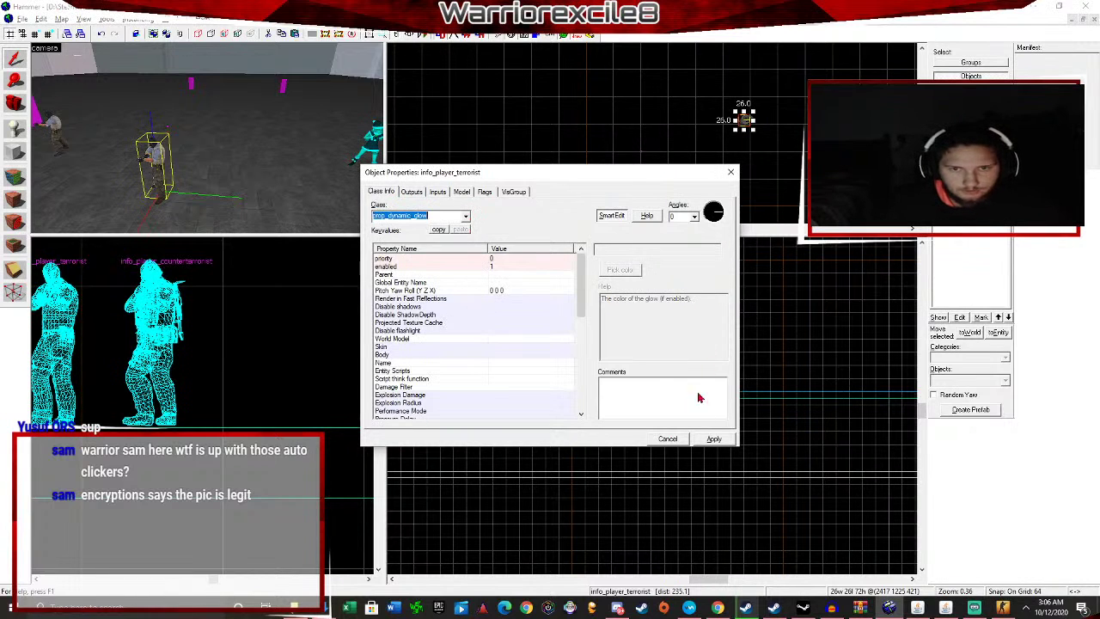
left_click(722, 442)
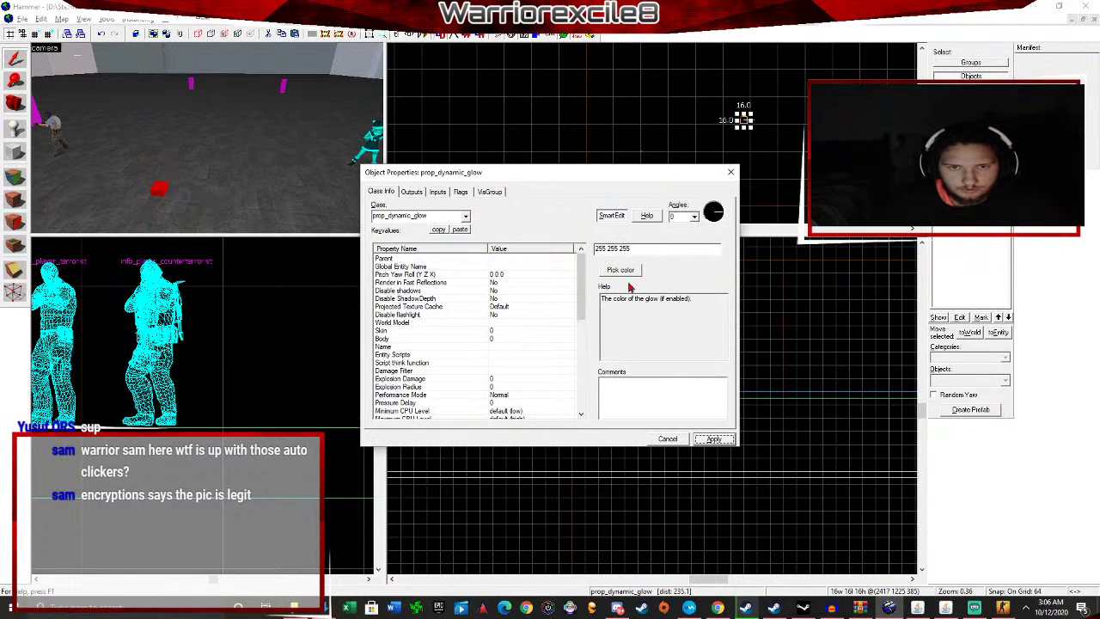
left_click(498, 323)
left_click(608, 267)
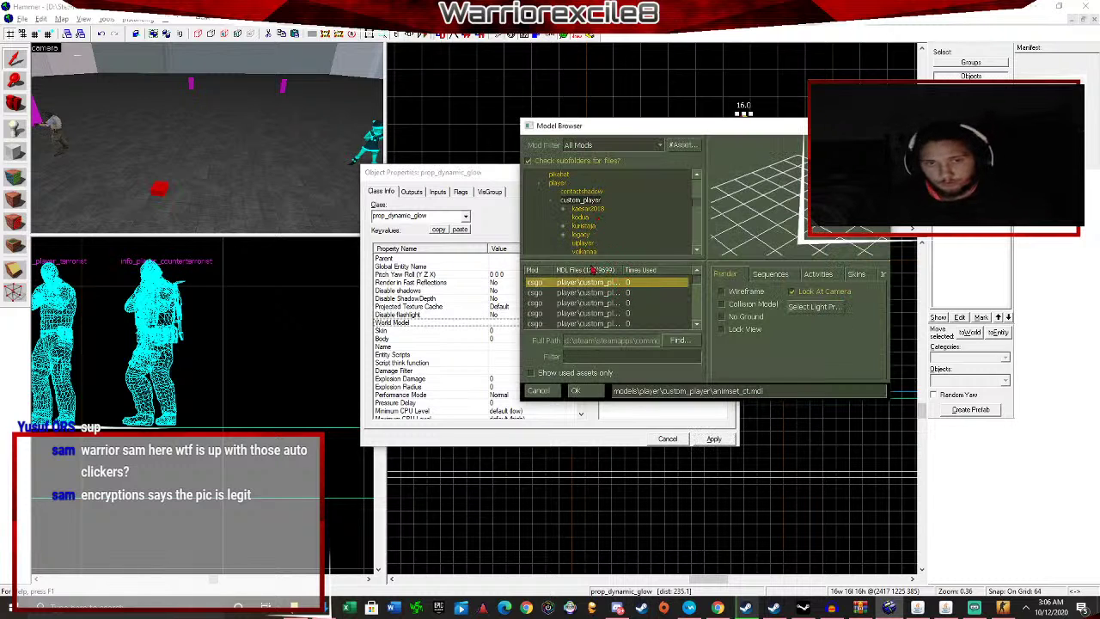
Preview the custom player models and set banana_joe.mdl as the world model.
key("Down")
key("Down")
key("Down")
key("Down")
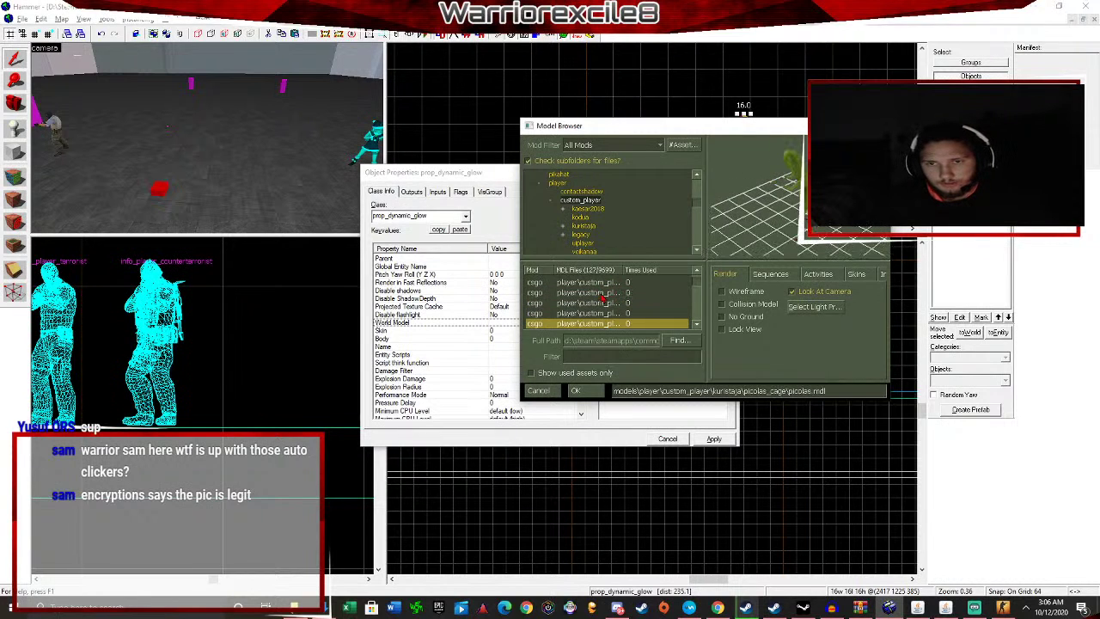
key("Down")
key("Down")
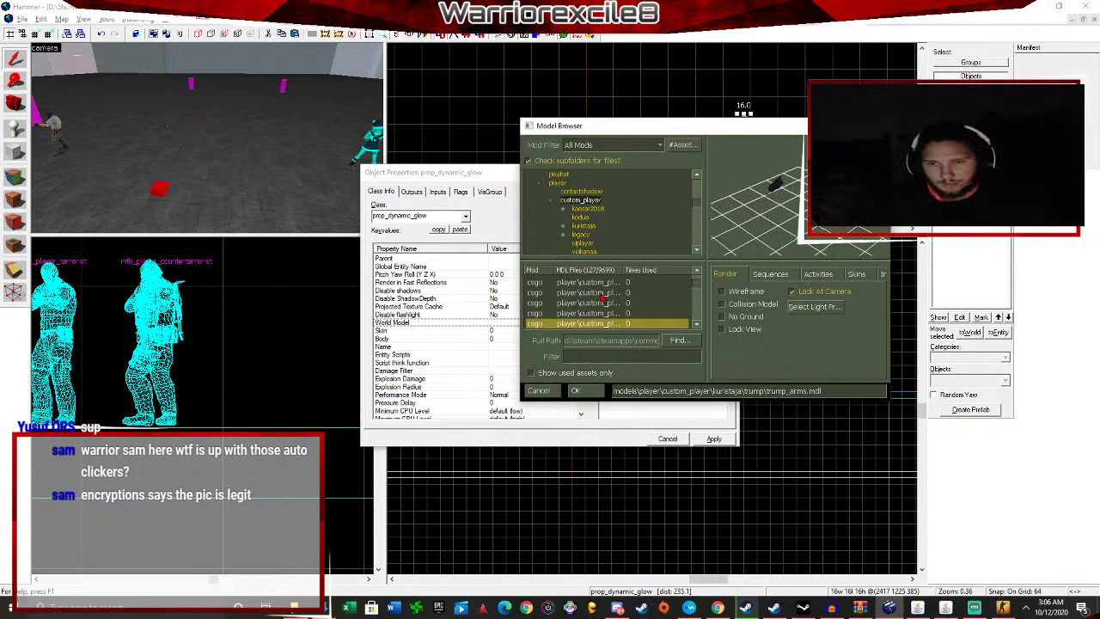
key("Down")
key("Up")
key("Up")
key("Up")
key("Up")
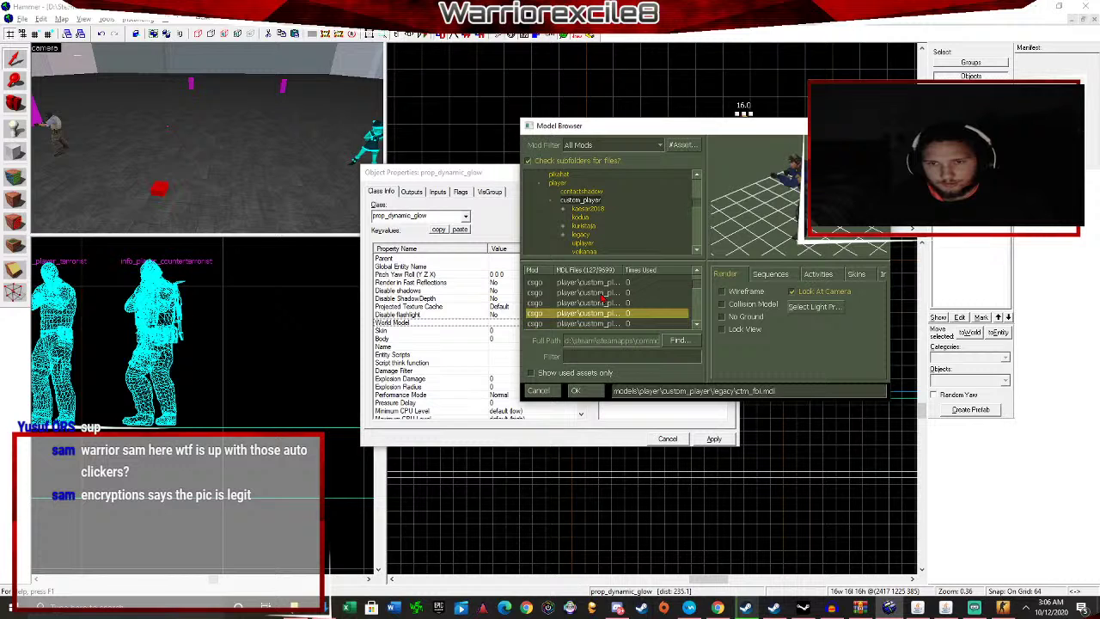
key("Up")
key("Up")
key("Up")
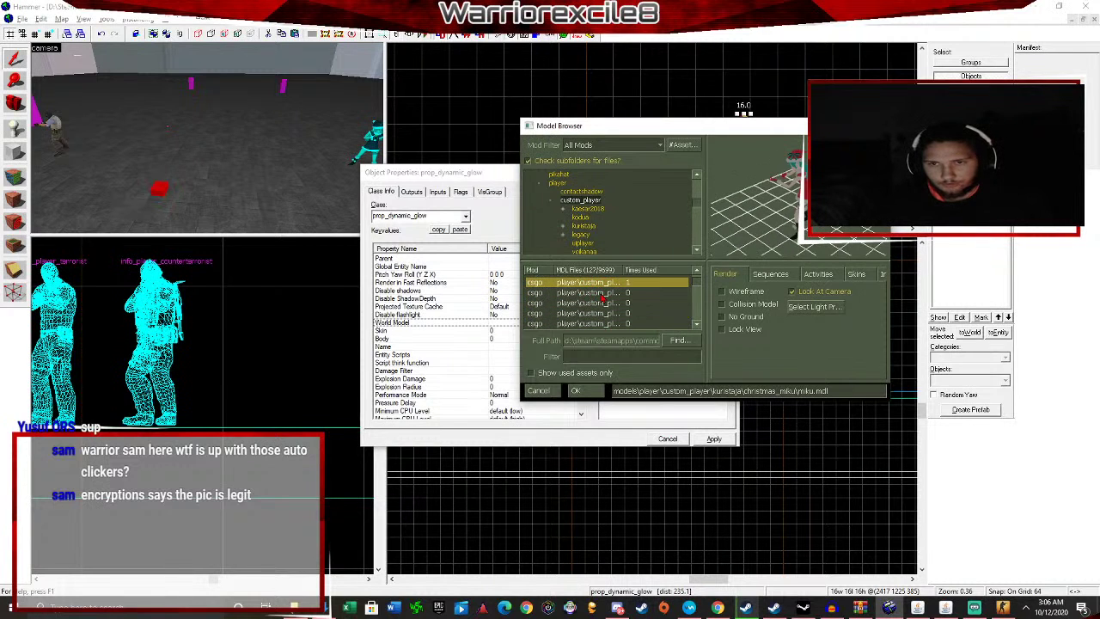
key("Up")
key("Up")
key("Up")
key("Up")
key("Up")
key("Up")
key("Up")
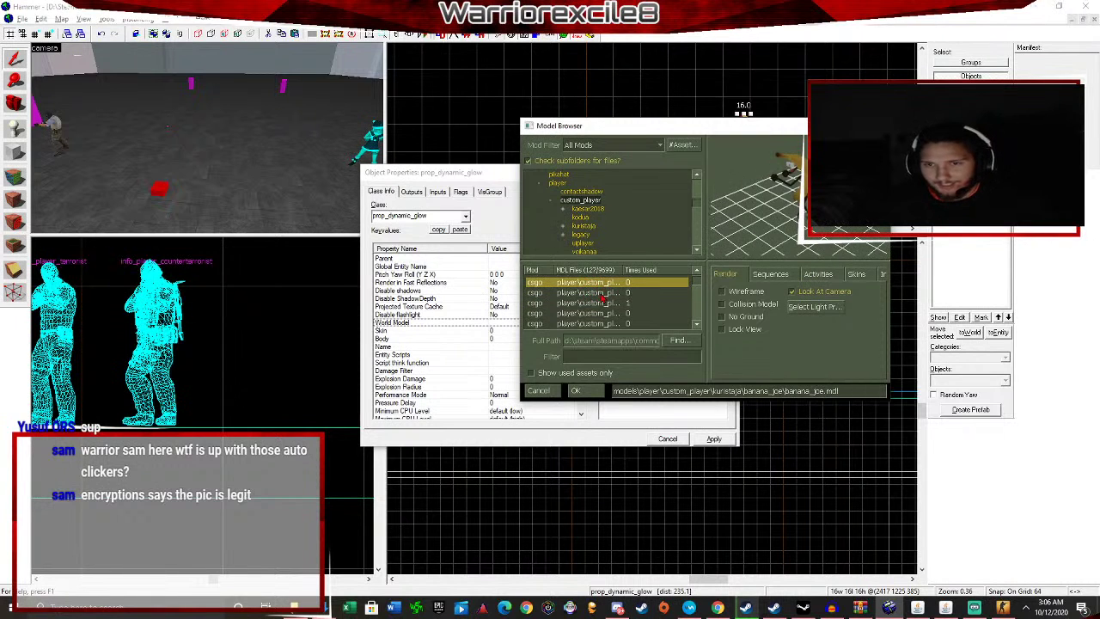
key("Down")
key("Down")
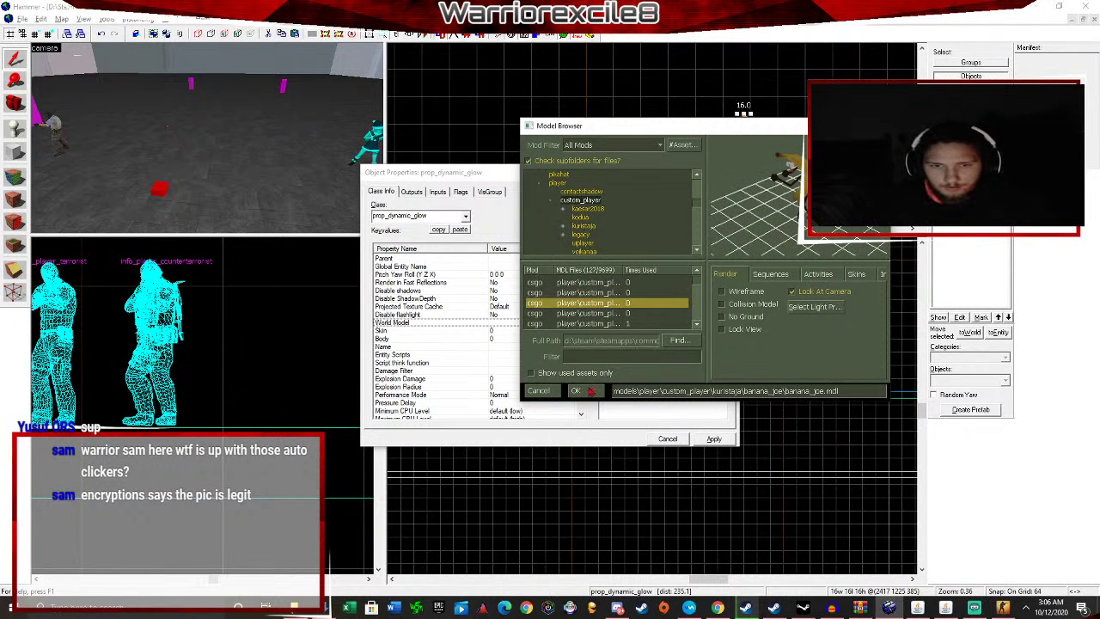
left_click(578, 391)
left_click(714, 438)
Tint the model yellow (255 255 0) and apply.
scroll(513, 343, "down", 5)
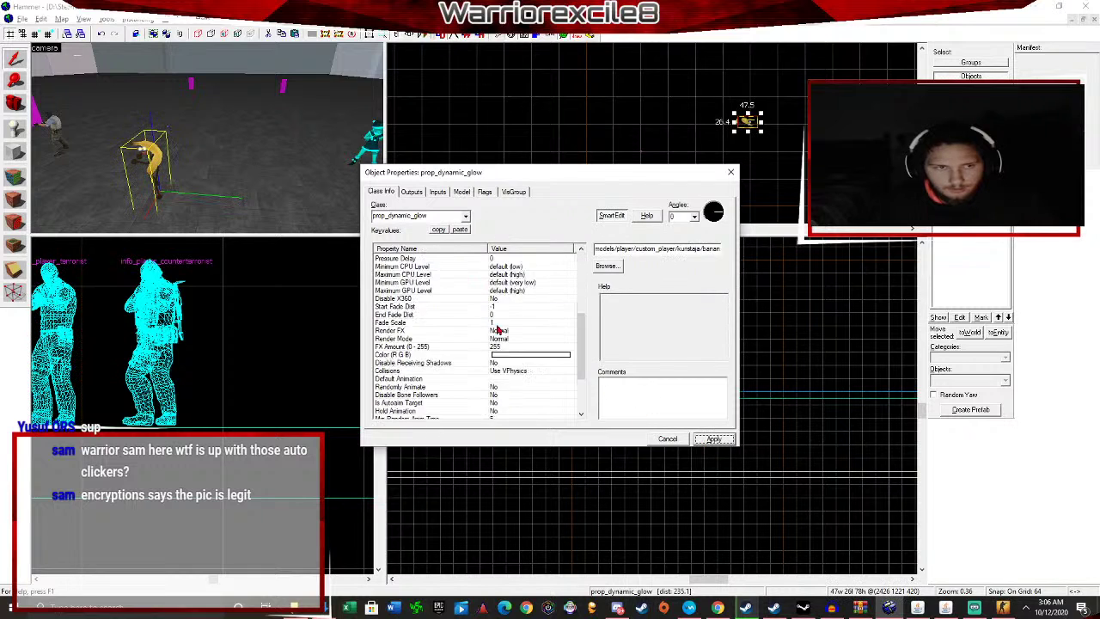
left_click(513, 332)
left_click(622, 272)
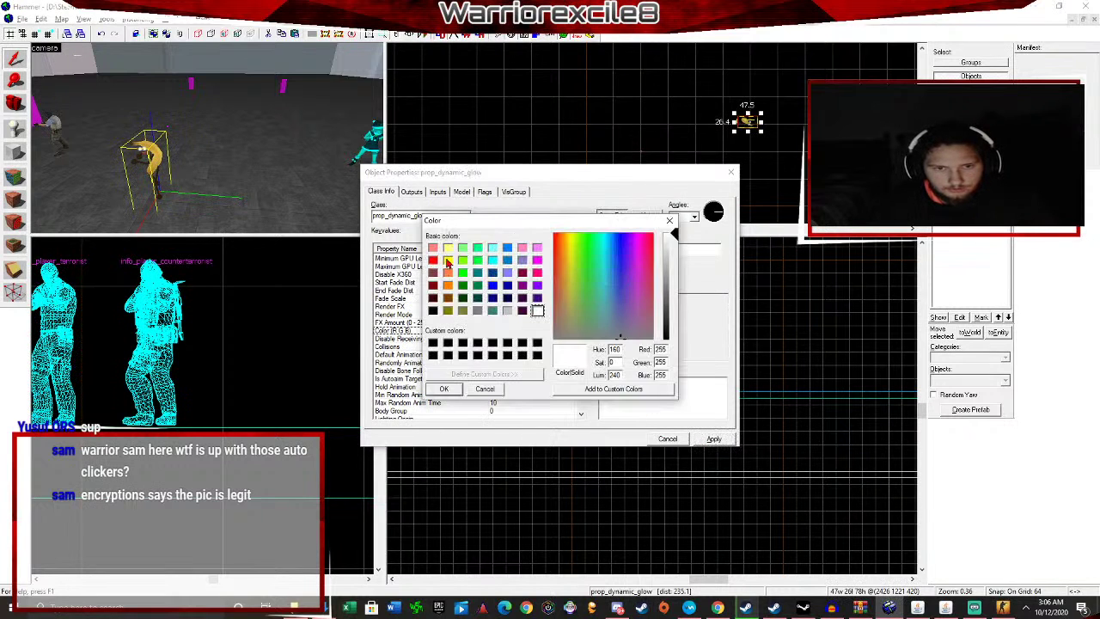
left_click(447, 261)
left_click(444, 389)
left_click(714, 438)
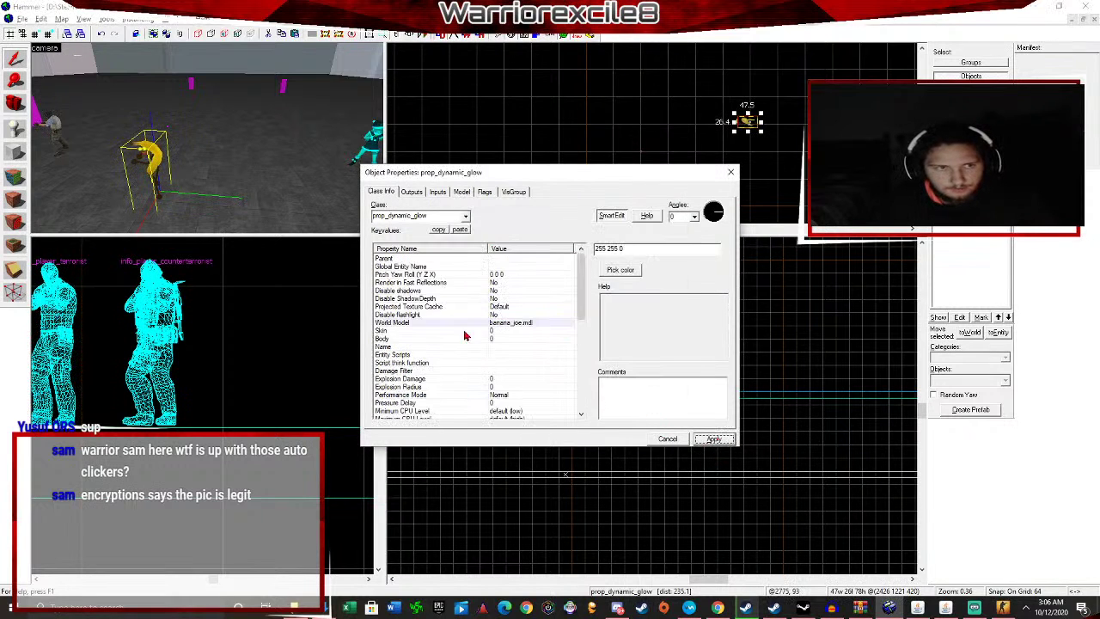
Set the Glow Color to yellow, apply, close the properties, and select the floor.
scroll(464, 335, "down", 5)
scroll(539, 366, "down", 2)
left_click(542, 402)
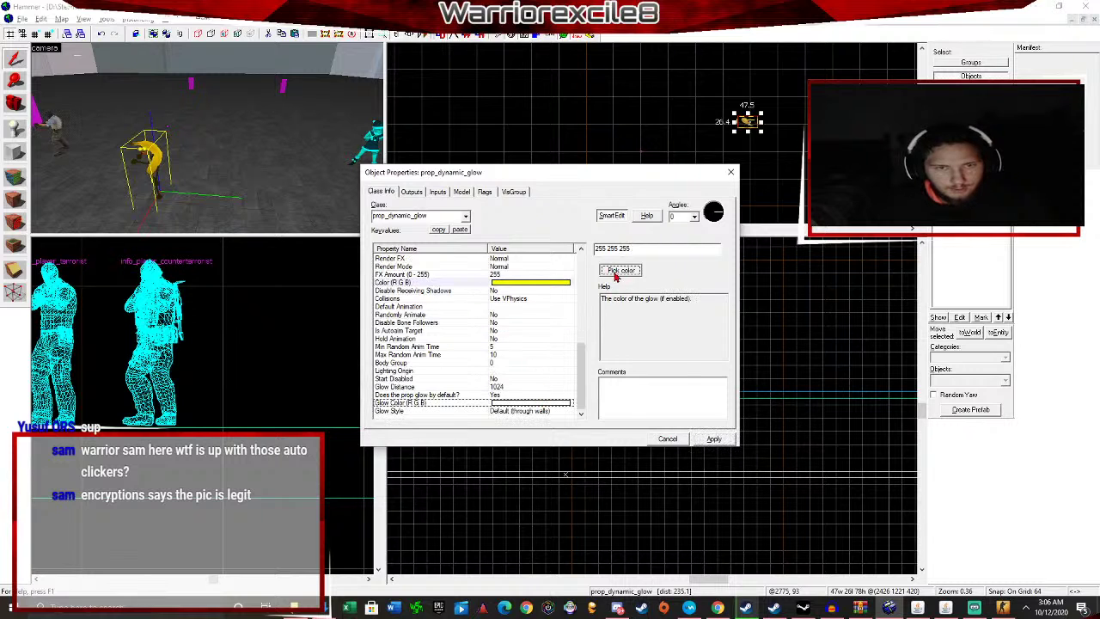
left_click(617, 272)
left_click(447, 261)
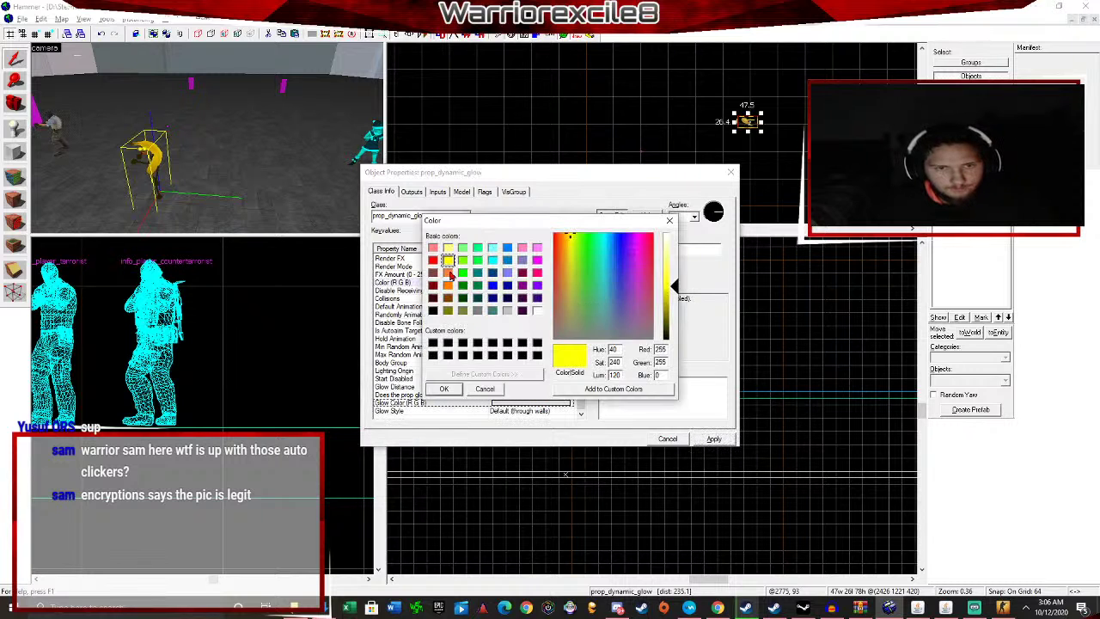
left_click(454, 389)
left_click(712, 439)
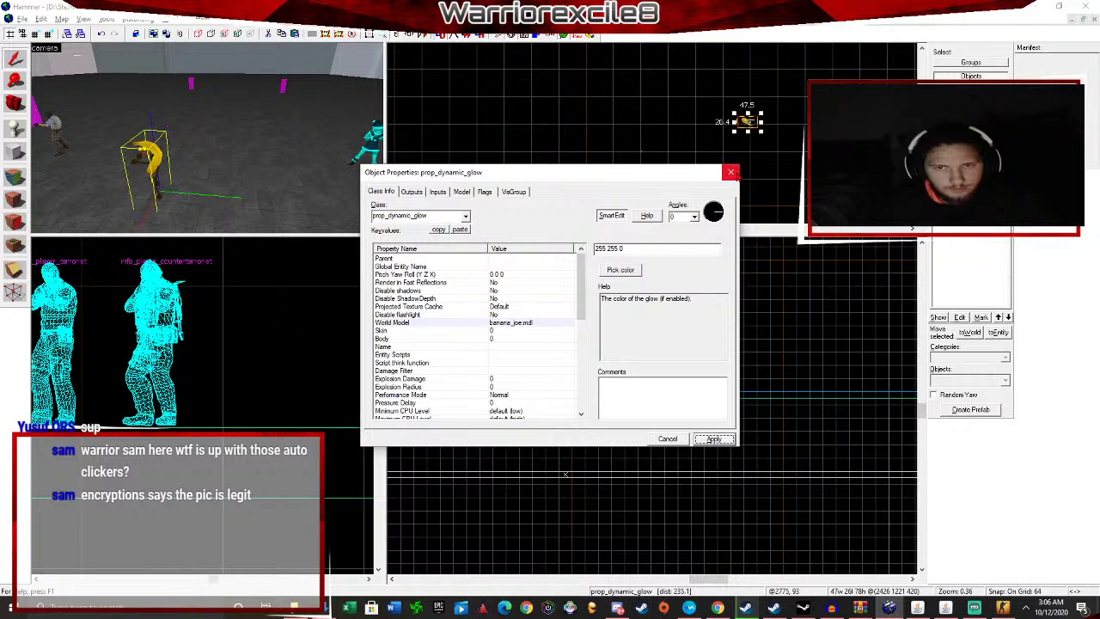
left_click(731, 172)
left_click(559, 391)
scroll(593, 215, "up", 2)
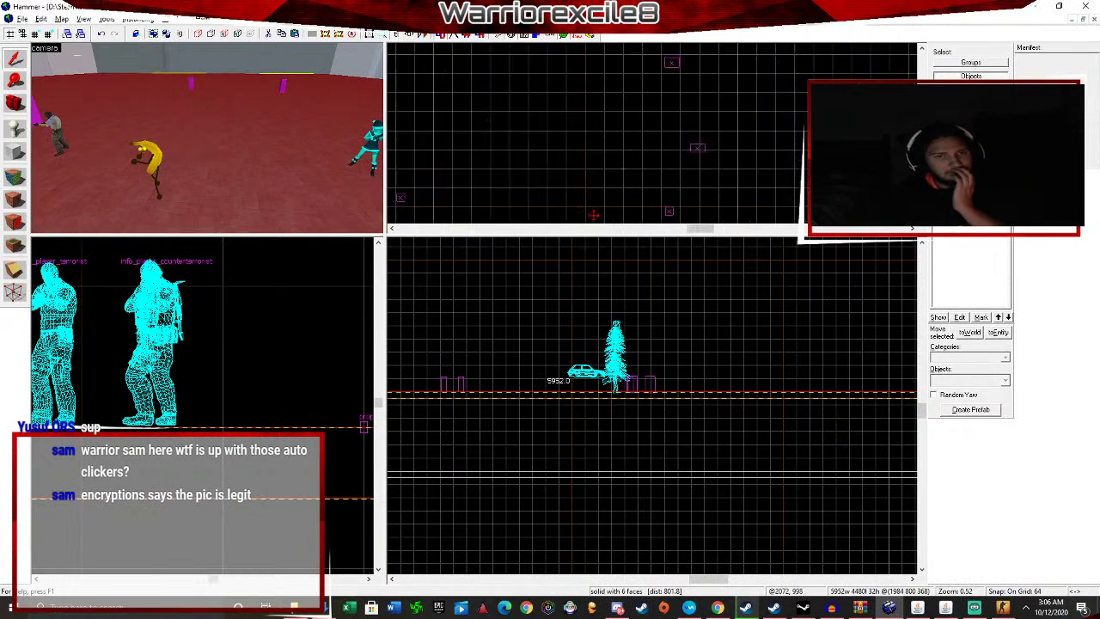
Clear the selection and fly the 3D camera around the room.
scroll(594, 215, "down", 2)
key("Escape")
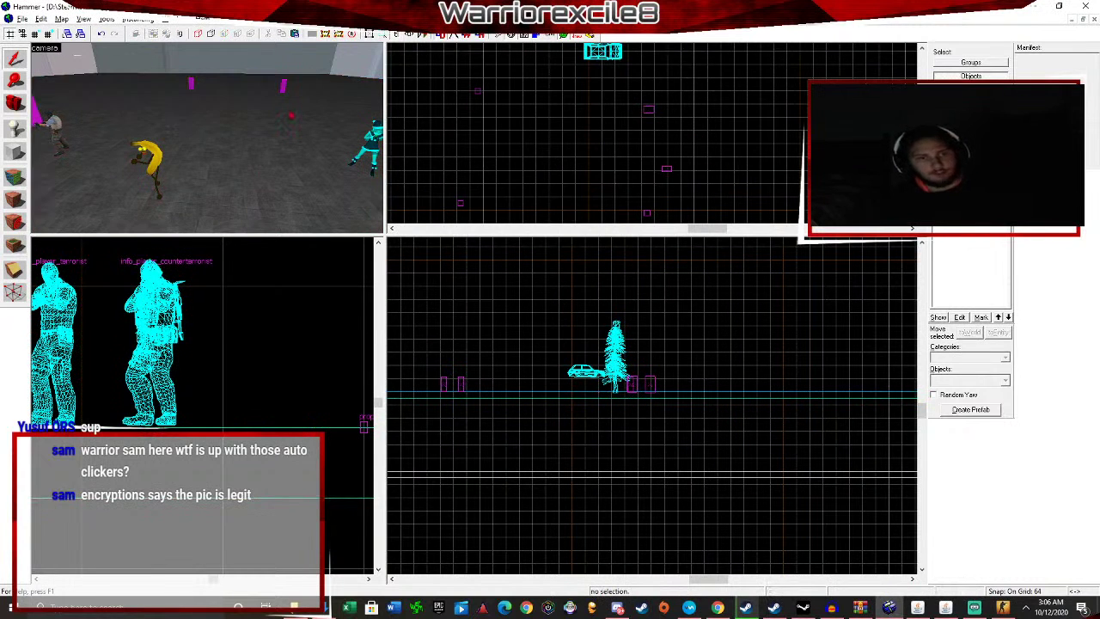
key("Left")
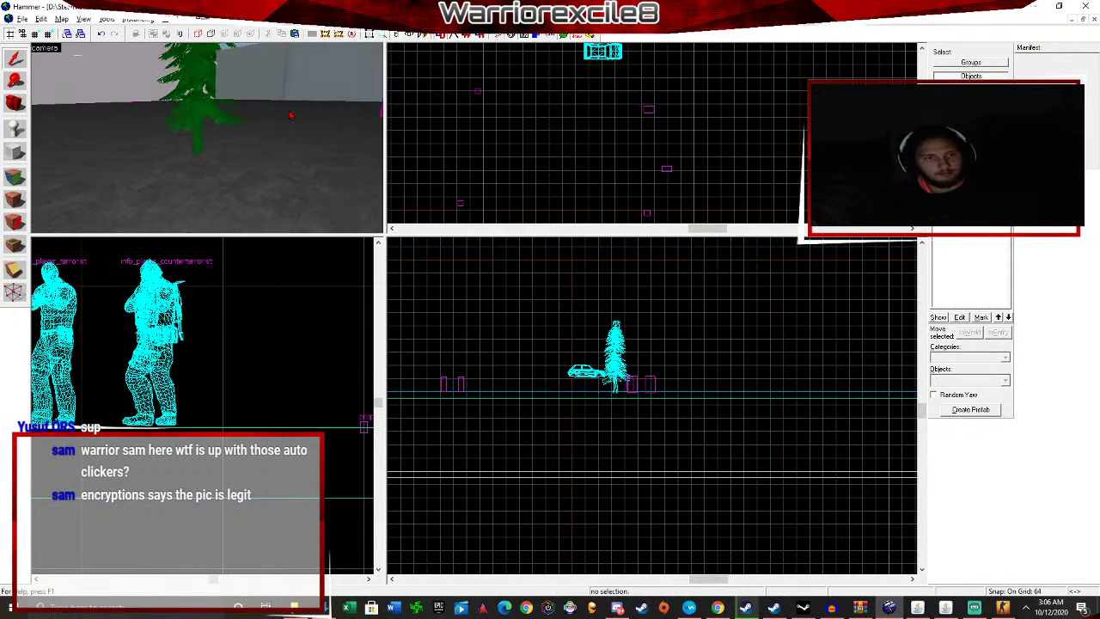
key("Left")
key("Up")
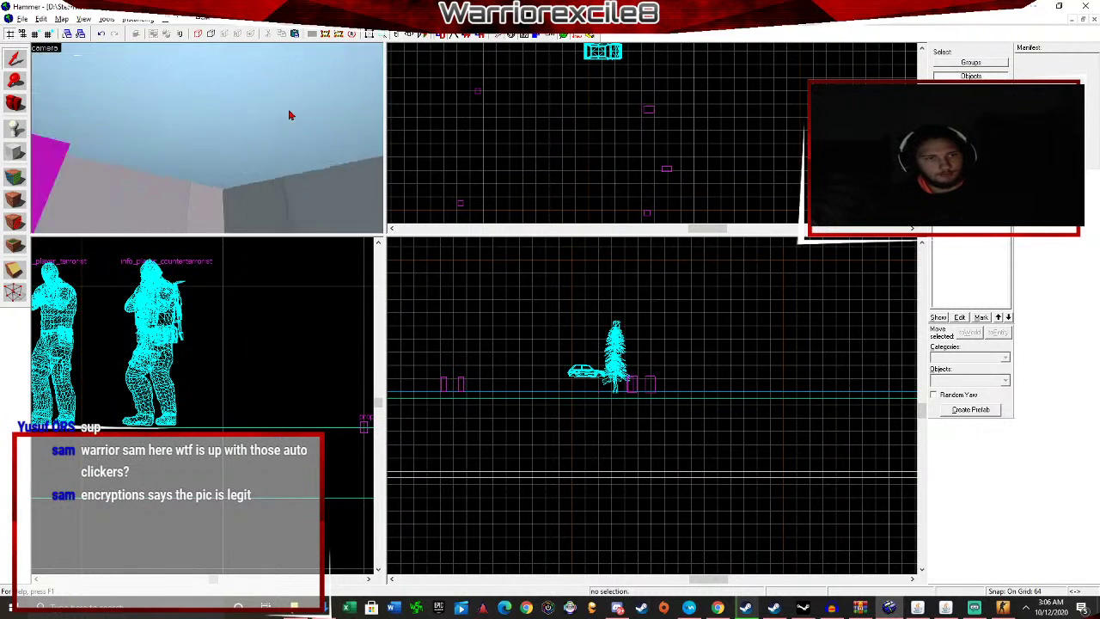
key("Down")
key("Left")
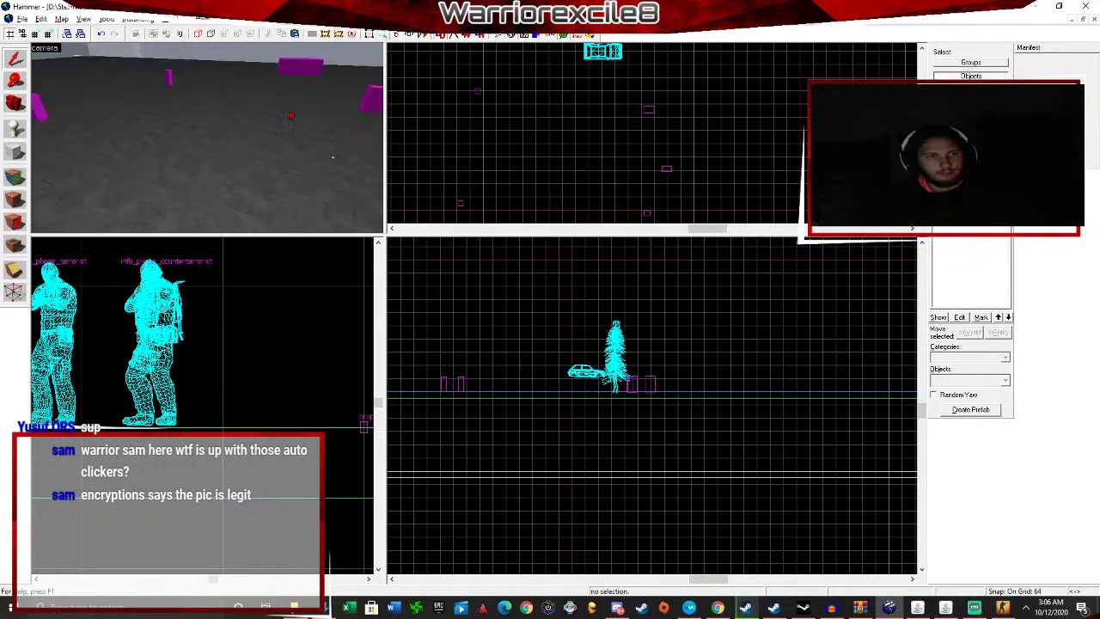
key("Up")
key("Left")
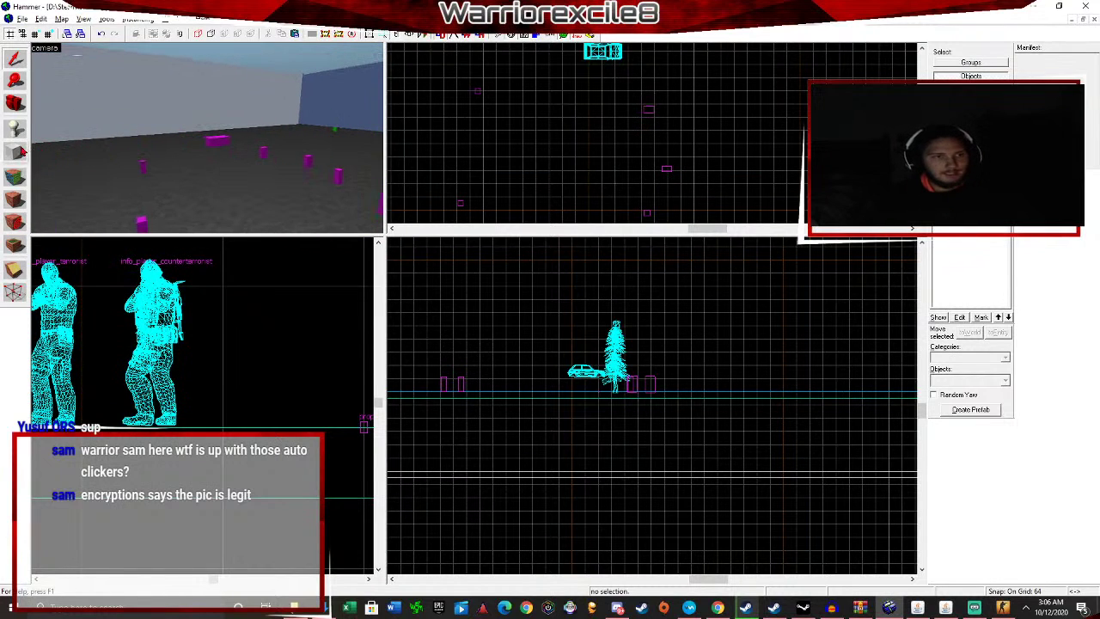
Switch to the Block tool and bring up the texture browser.
left_click(21, 152)
key("Left")
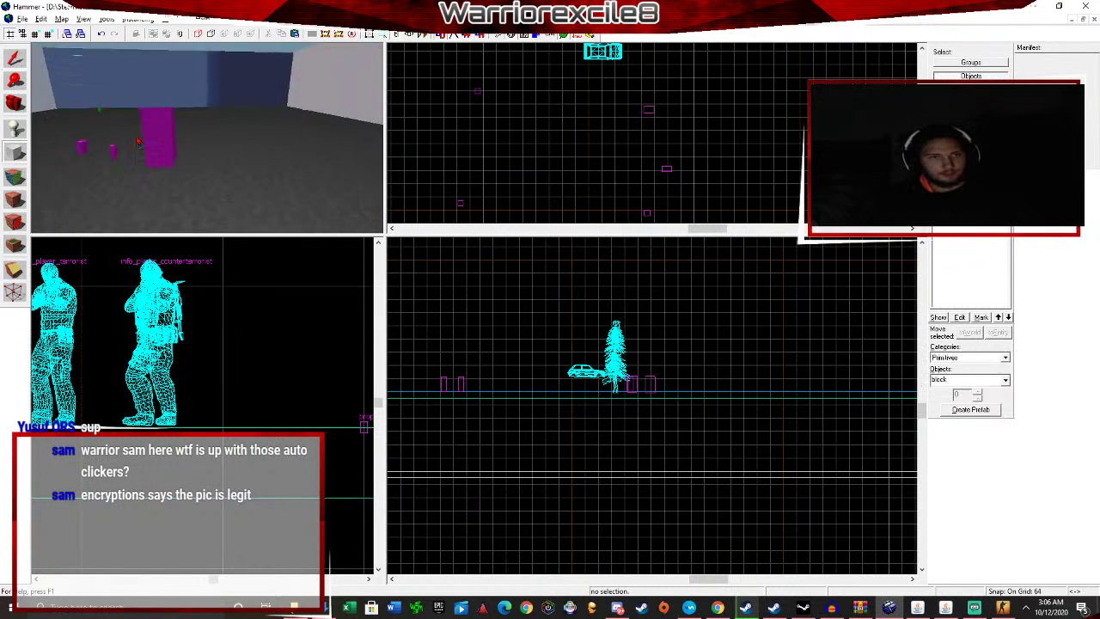
key("Left")
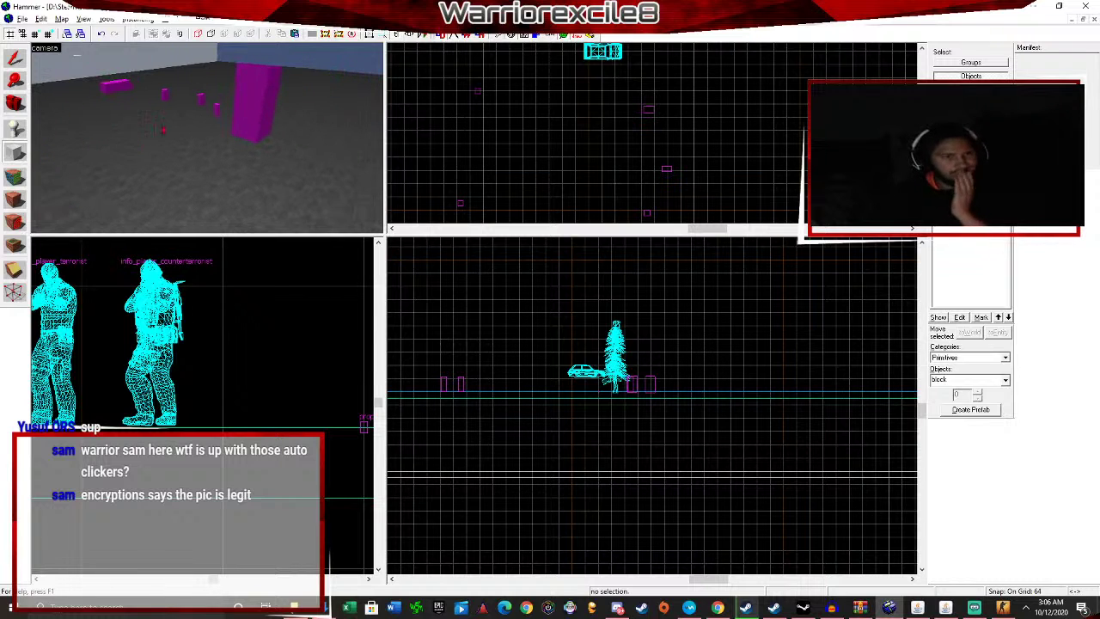
key("Down")
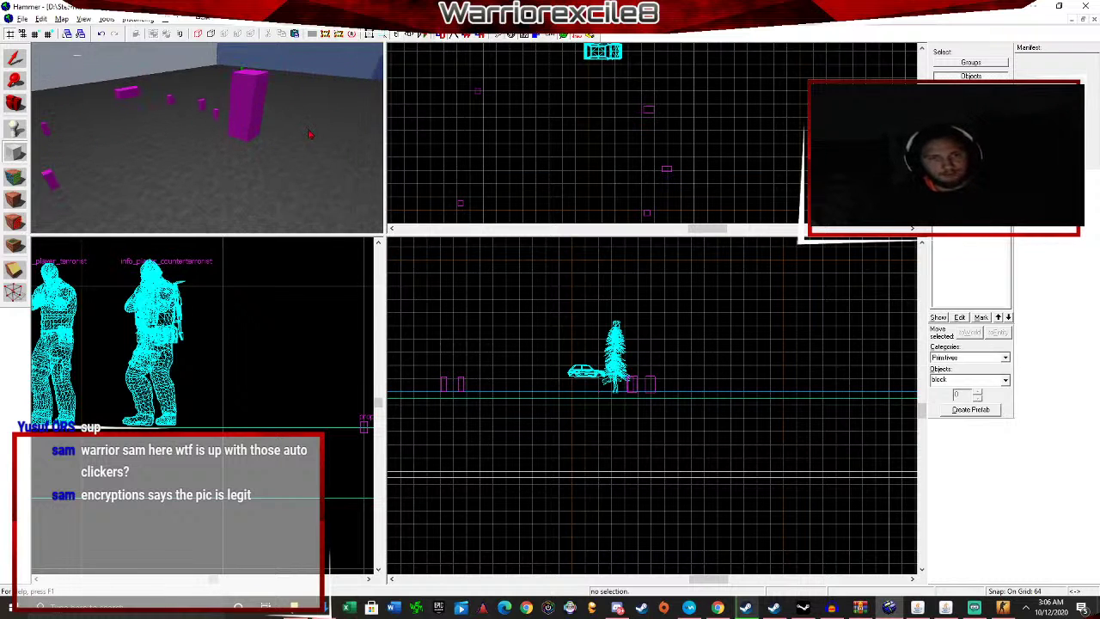
left_click(956, 197)
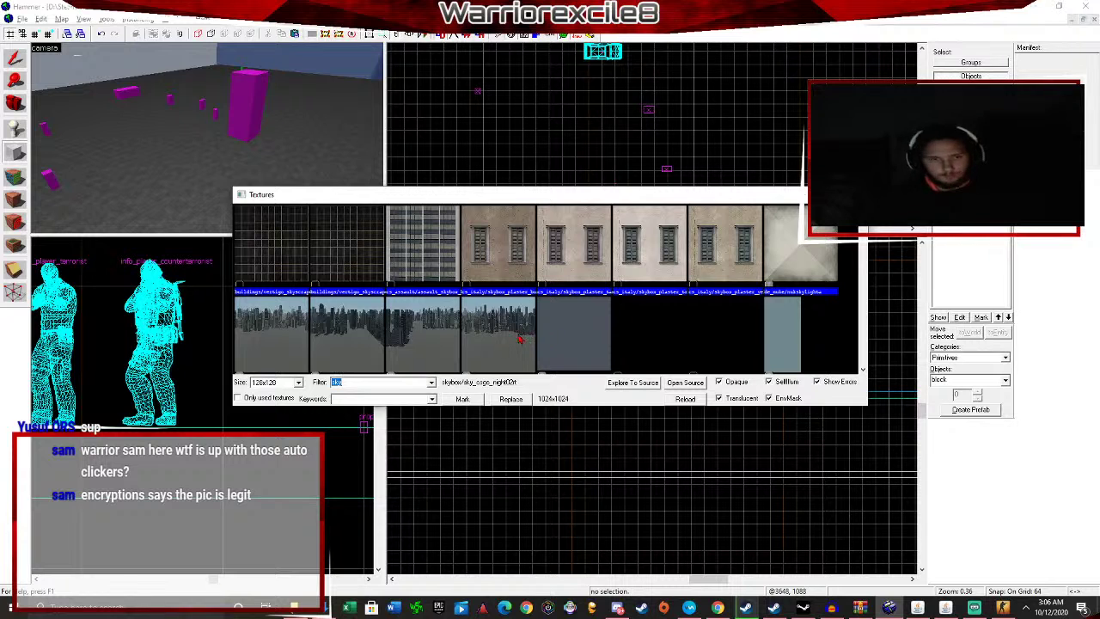
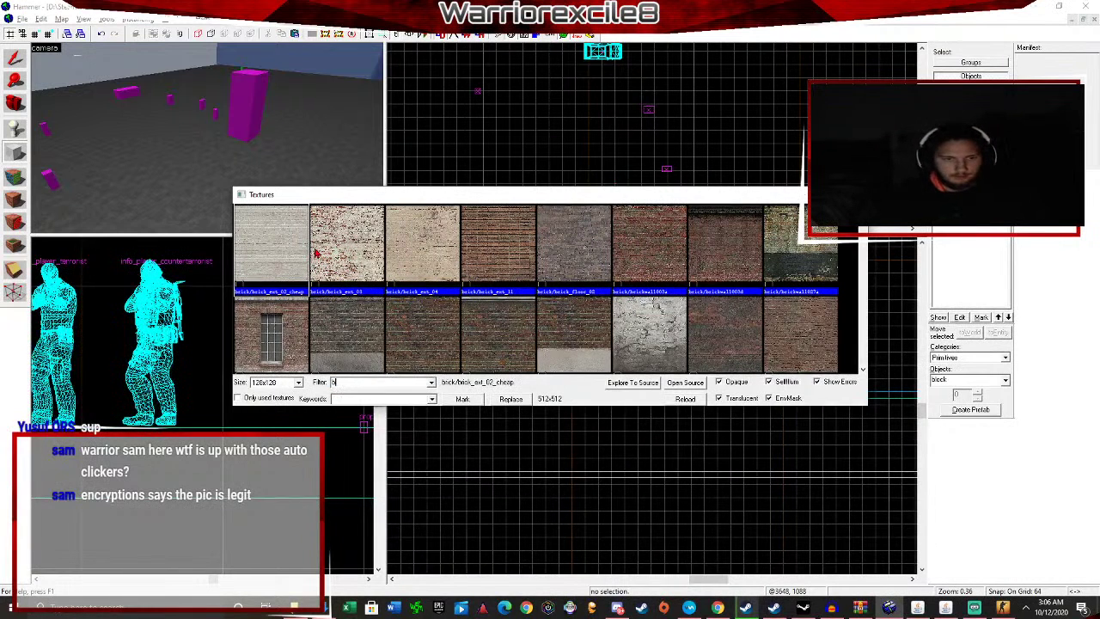
Filter the texture browser for 'sky' and make a sky texture the current texture.
key("BackSpace")
type("s")
key("BackSpace")
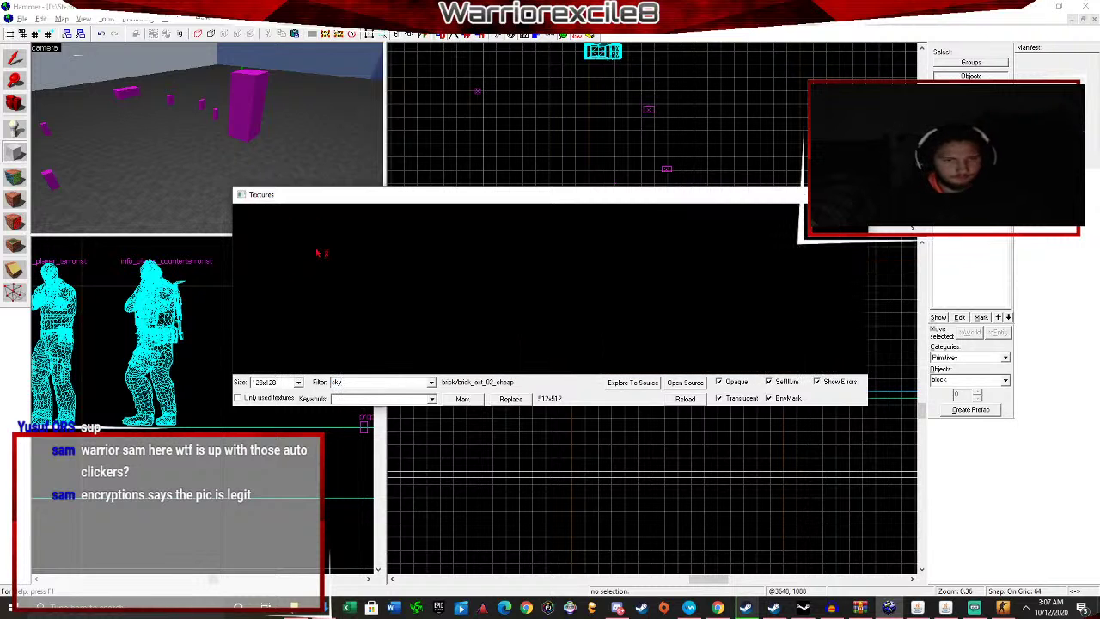
double_click(351, 263)
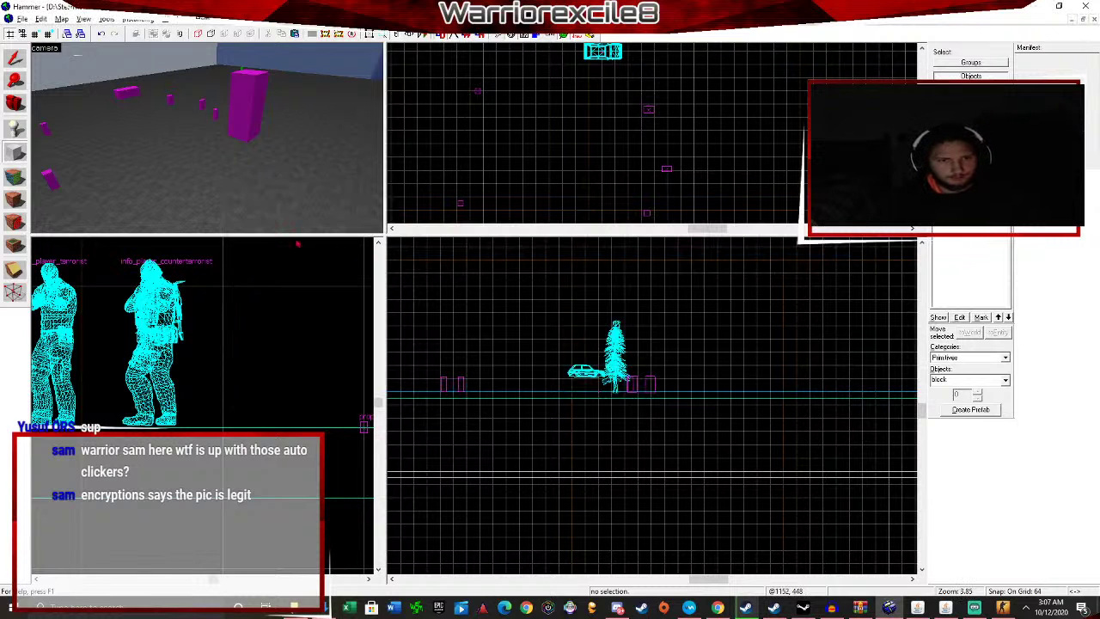
Create the first 1024 by 1408 block on the floor as a solid.
scroll(709, 197, "up", 5)
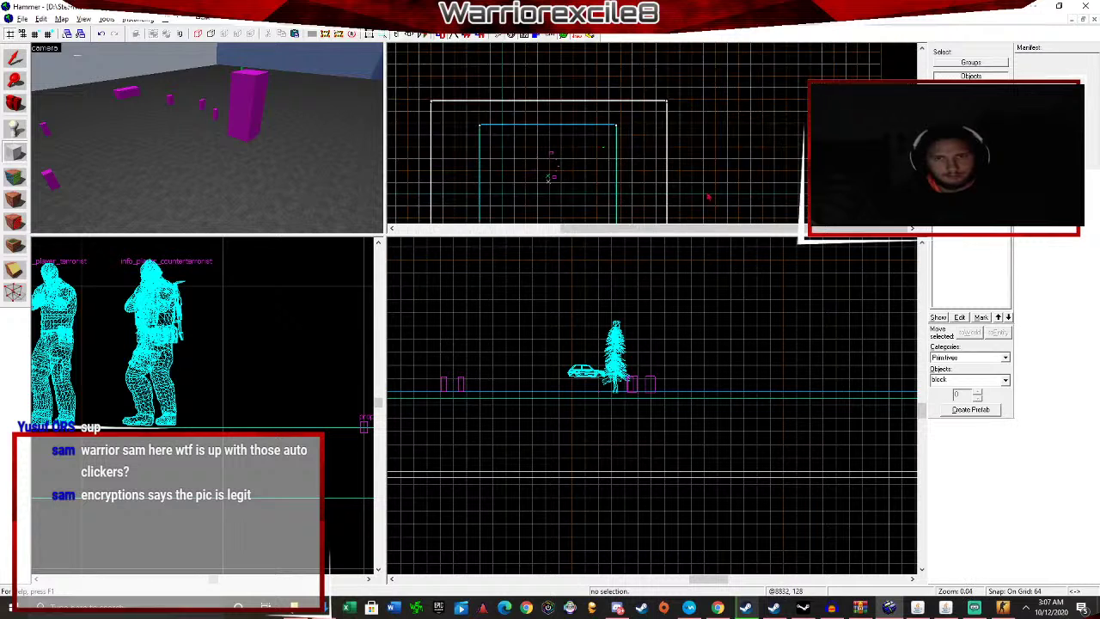
scroll(540, 122, "down", 5)
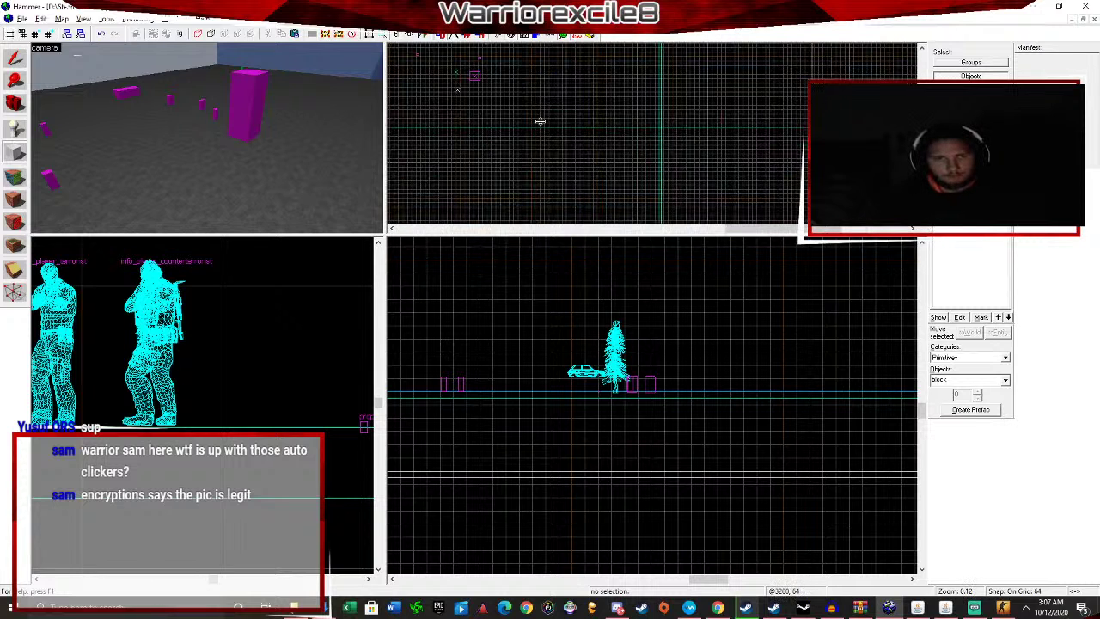
left_click_drag(569, 60, 641, 161)
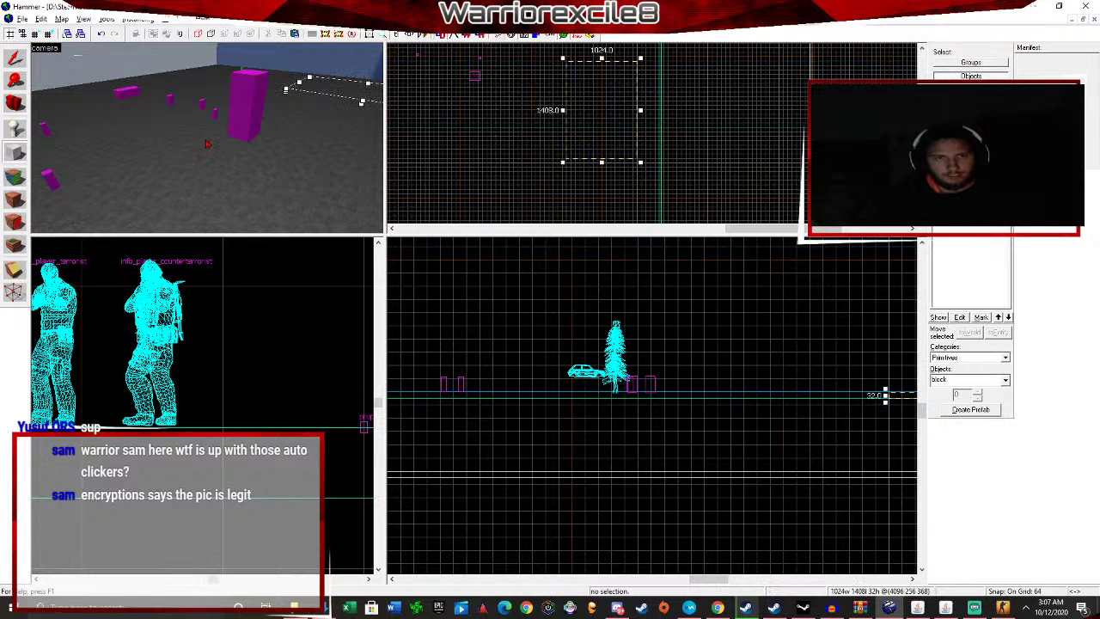
key("w")
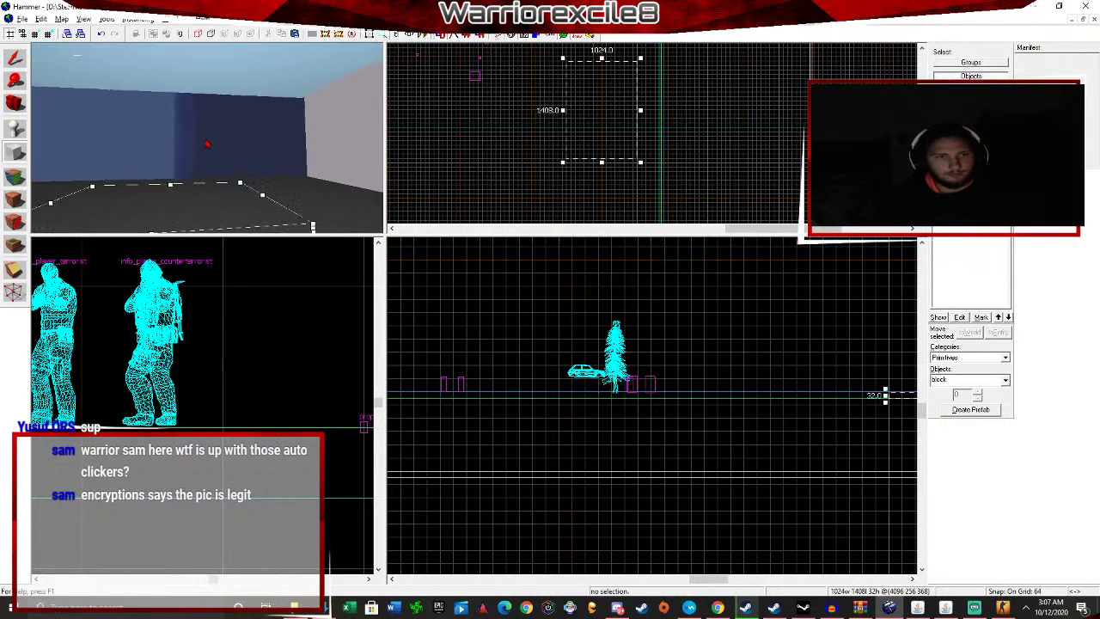
key("Down")
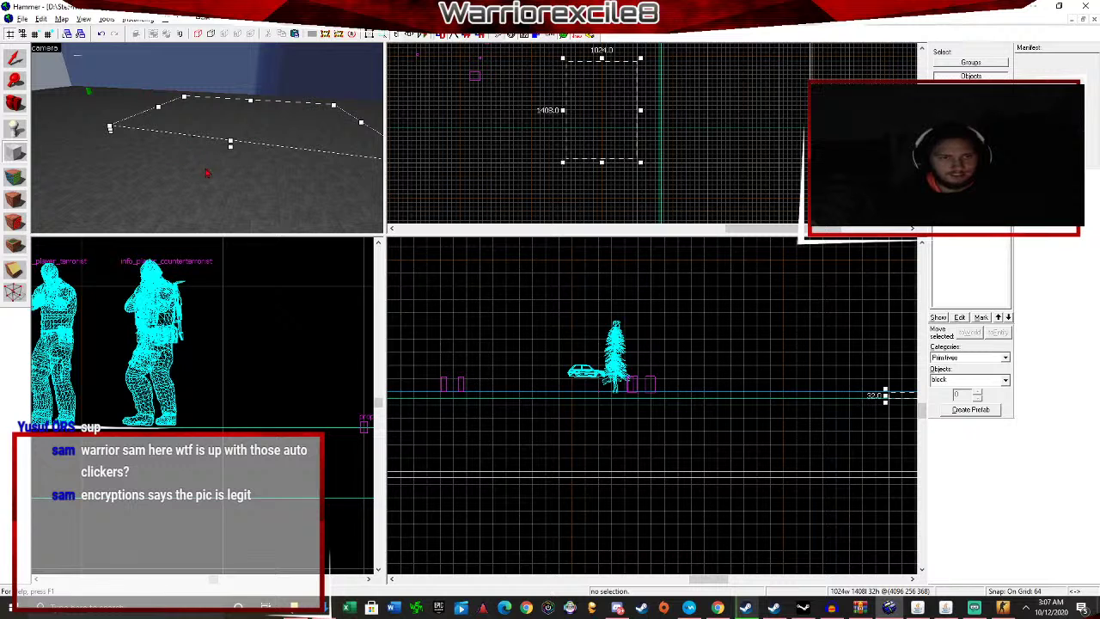
scroll(163, 383, "down", 8)
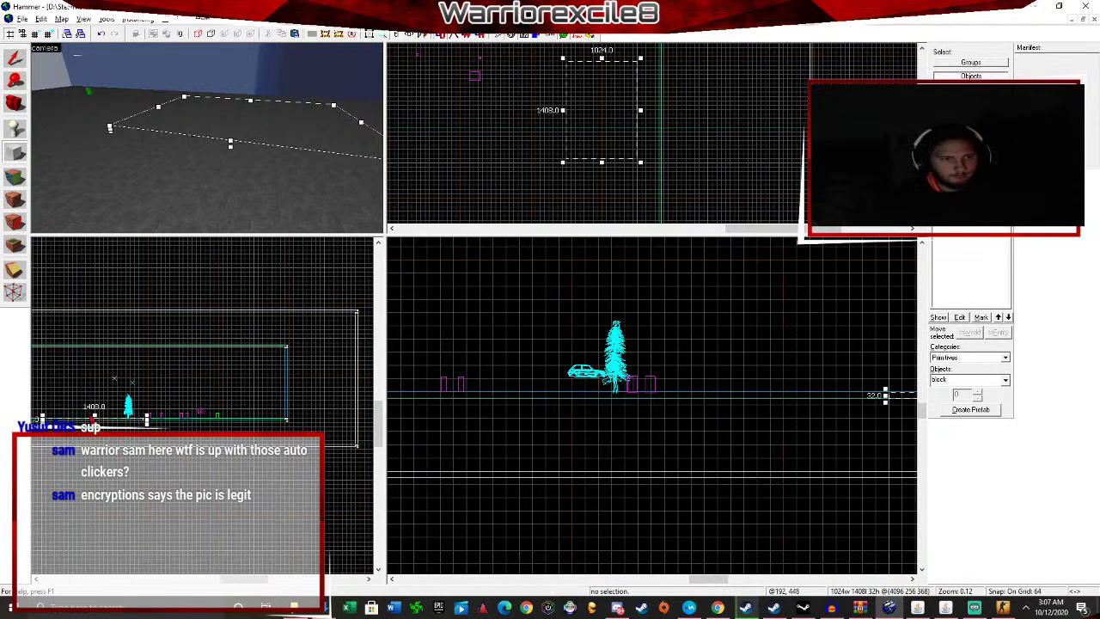
scroll(91, 420, "up", 9)
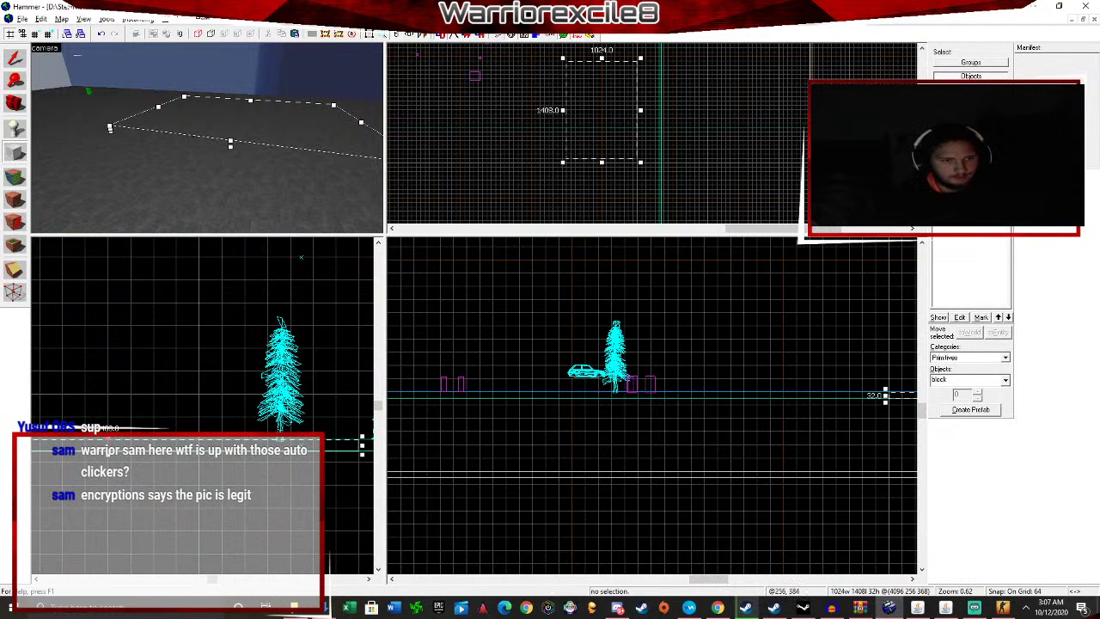
left_click_drag(108, 436, 112, 411)
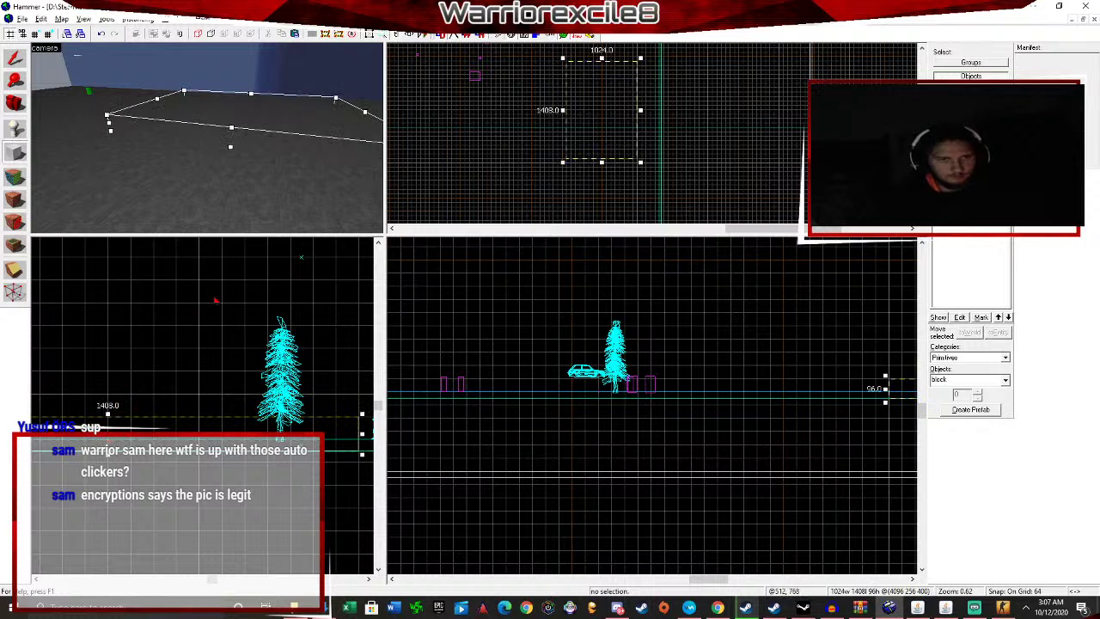
key("Return")
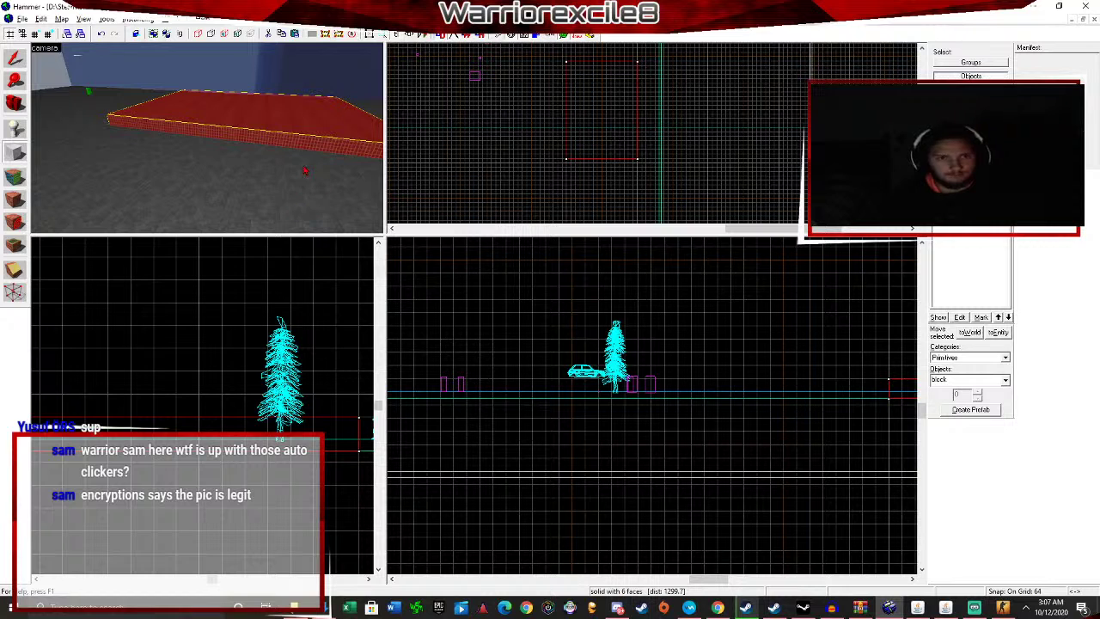
Stack two progressively smaller, taller blocks on top of the first one.
scroll(560, 123, "up", 3)
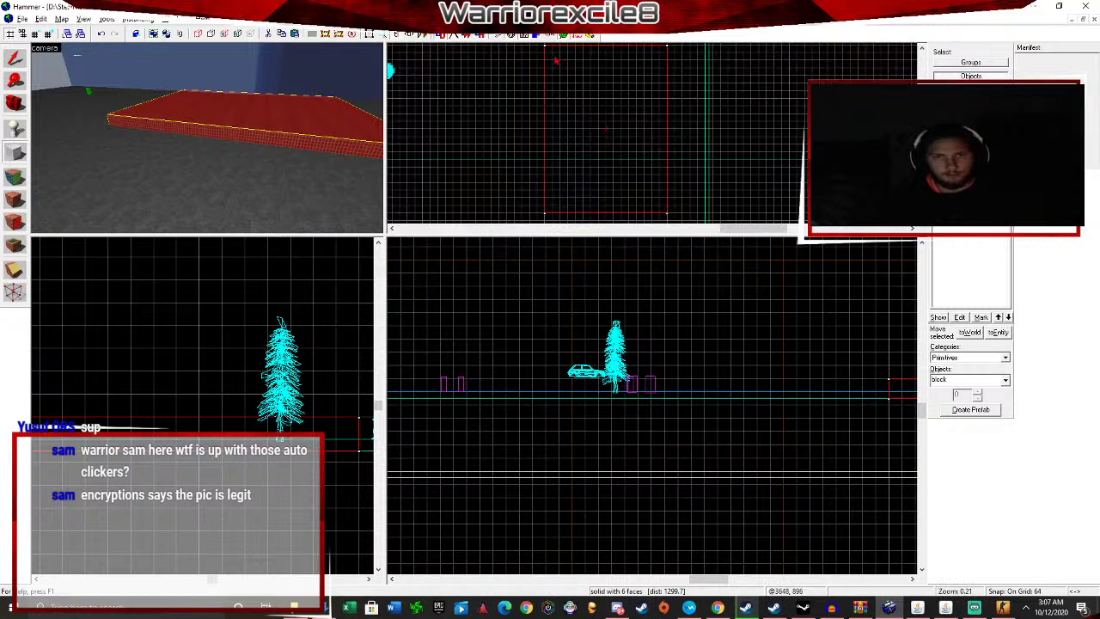
left_click_drag(557, 58, 665, 208)
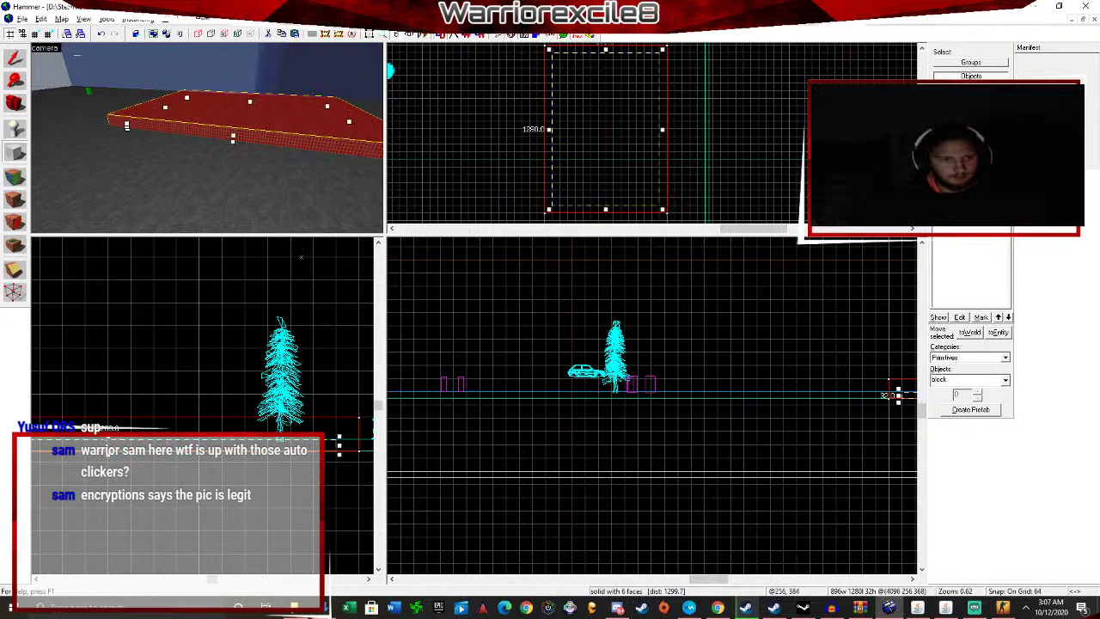
left_click_drag(113, 434, 113, 412)
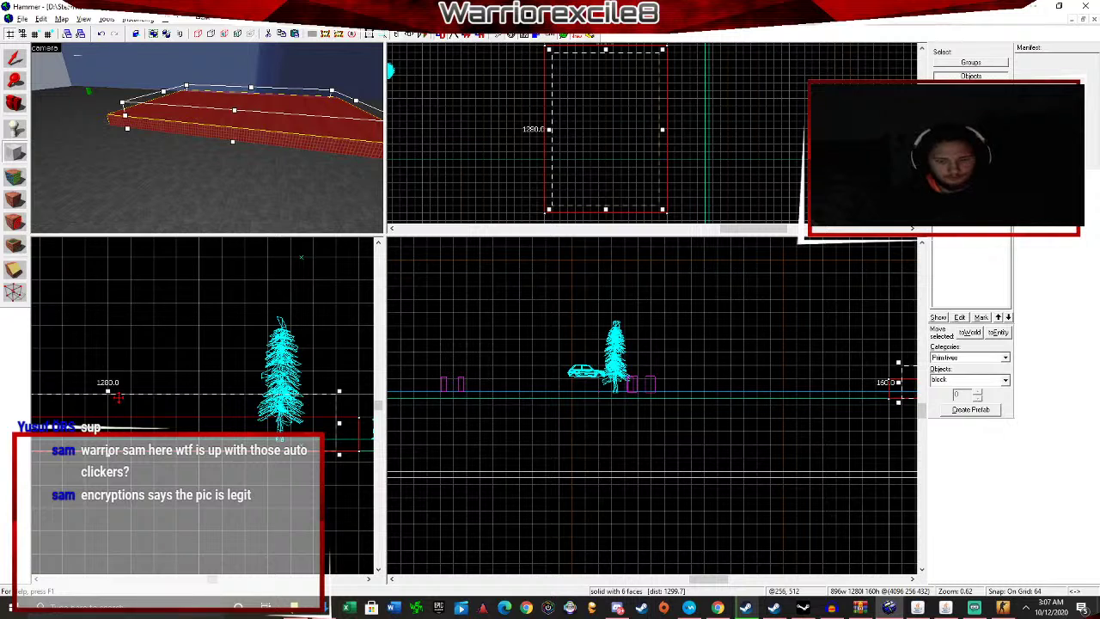
key("Return")
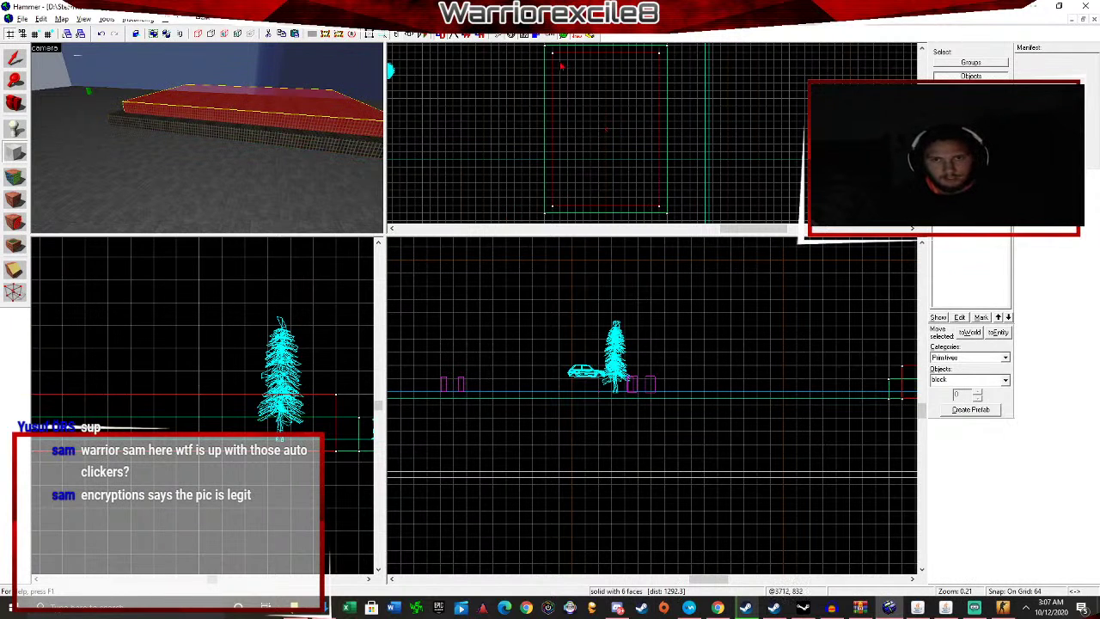
left_click_drag(564, 64, 655, 203)
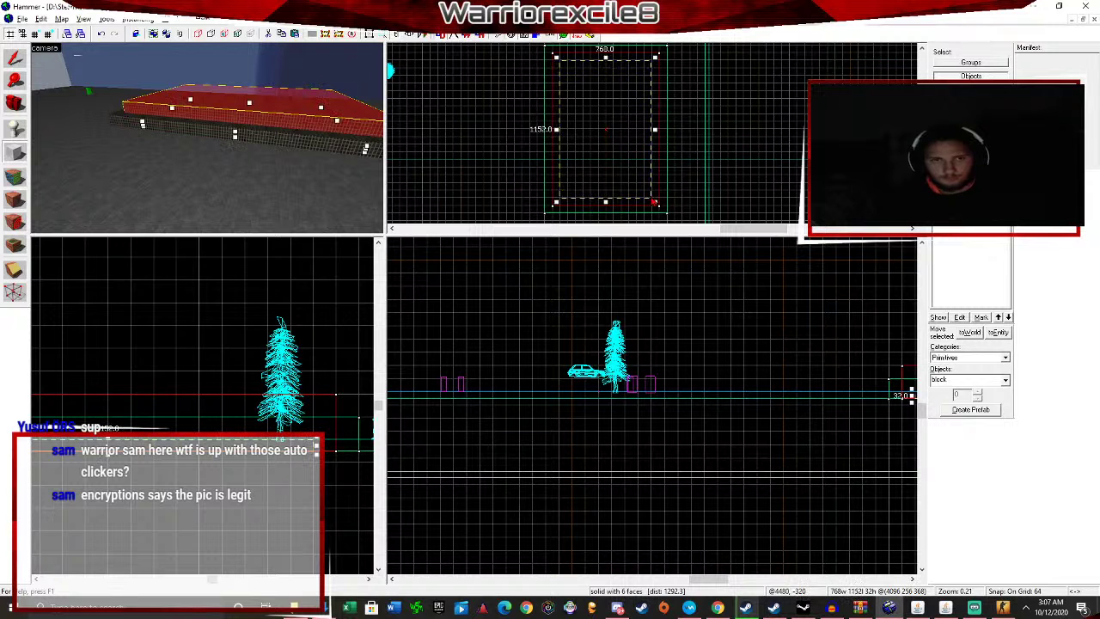
left_click_drag(125, 396, 124, 371)
key("Return")
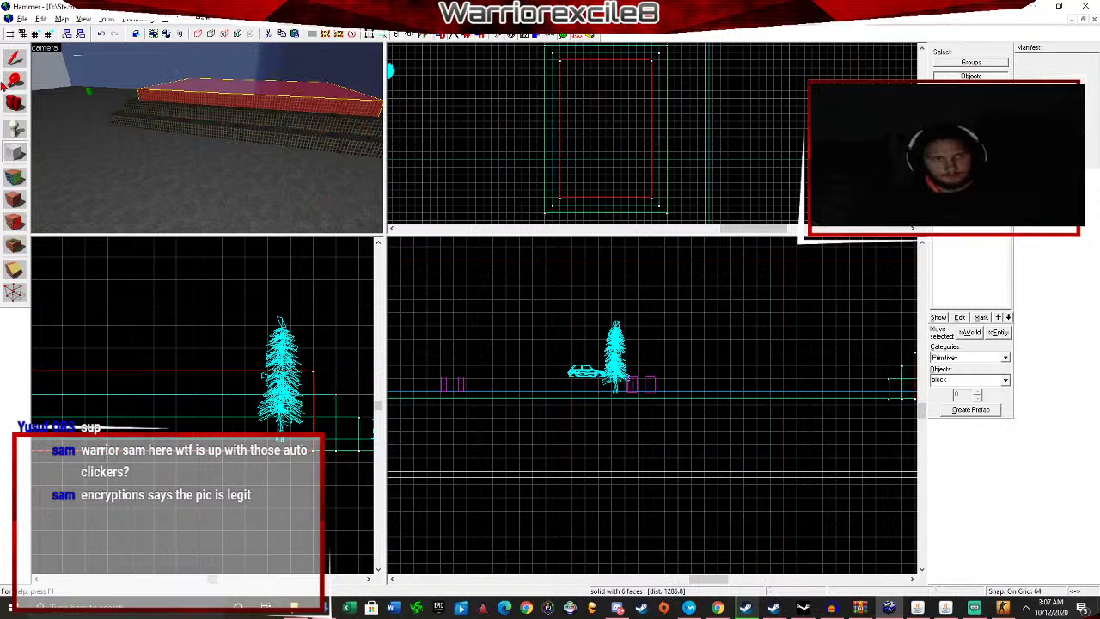
Deselect, fly the camera to look down on the steps, and select the top step.
key("shift+s")
left_click(545, 513)
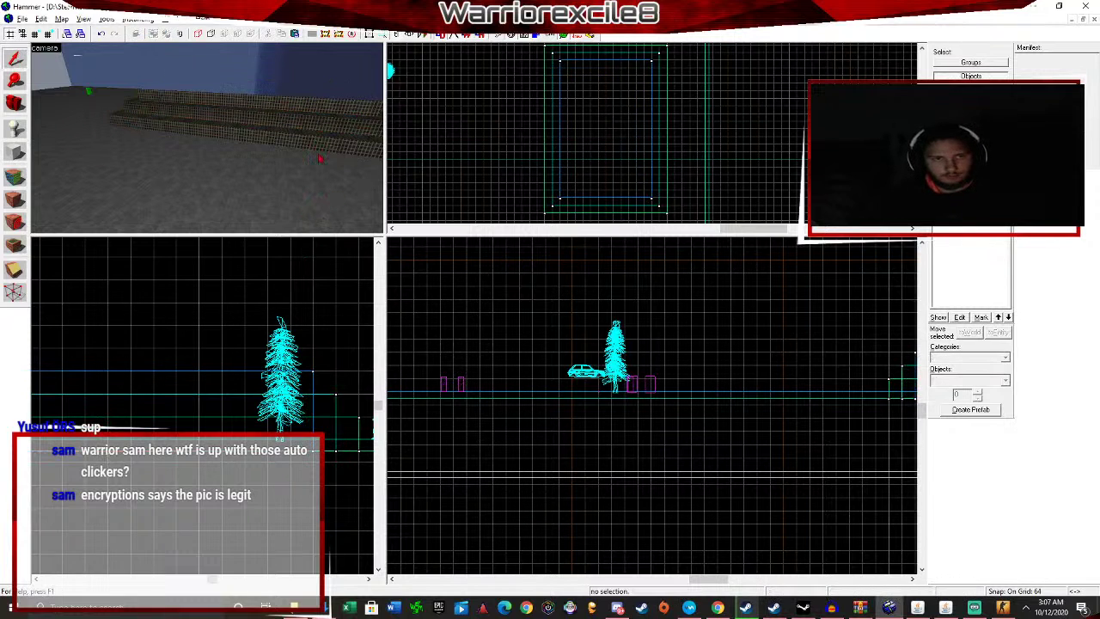
key("w")
key("w")
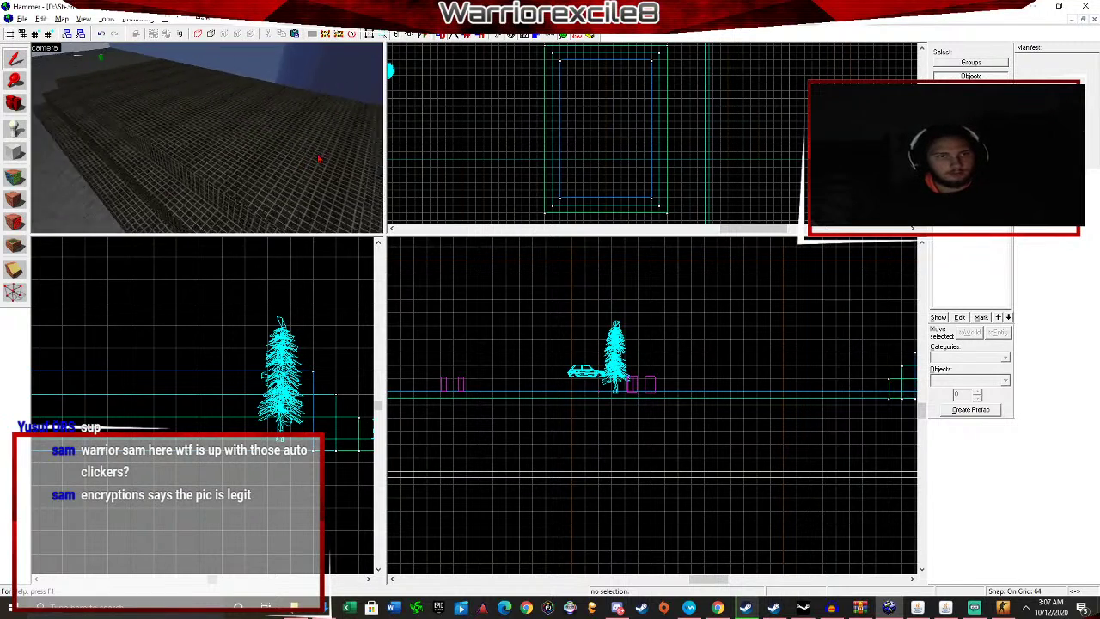
key("w")
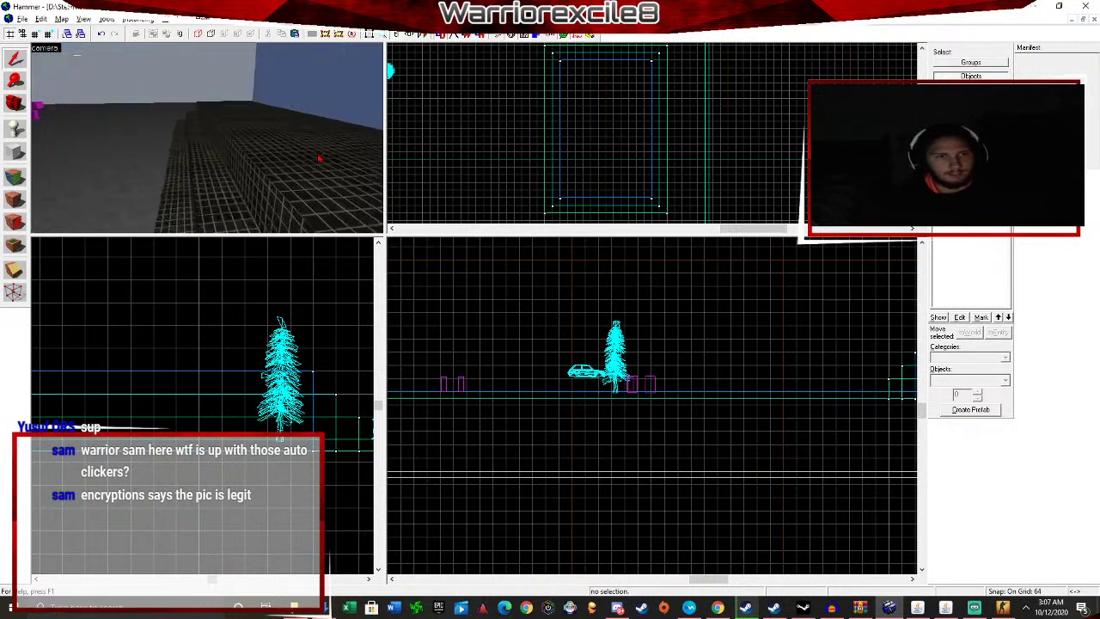
key("w")
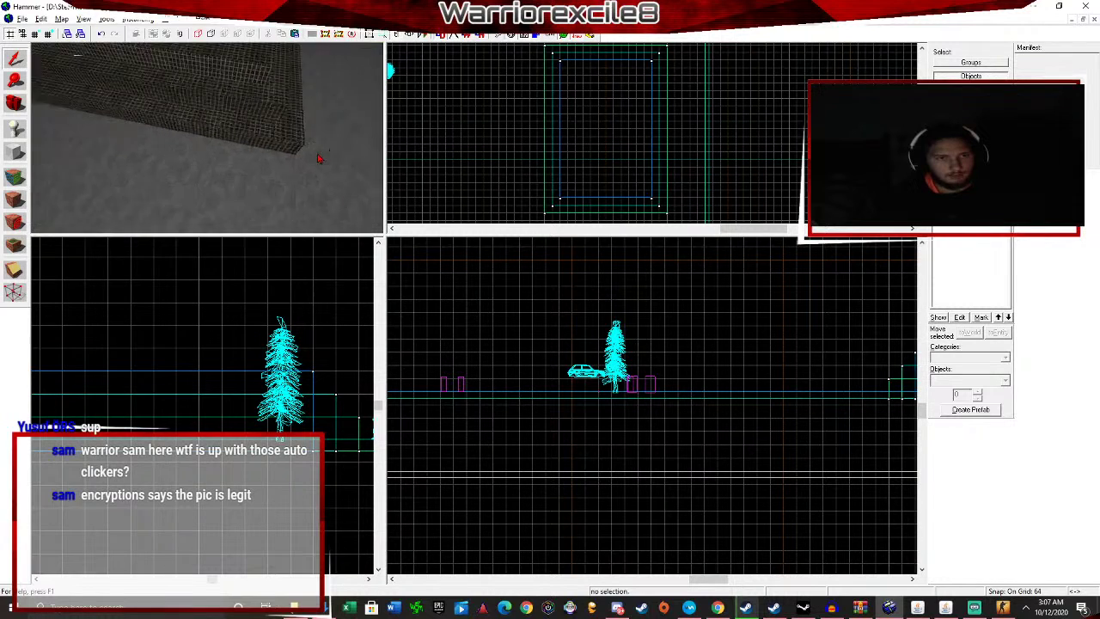
key("w")
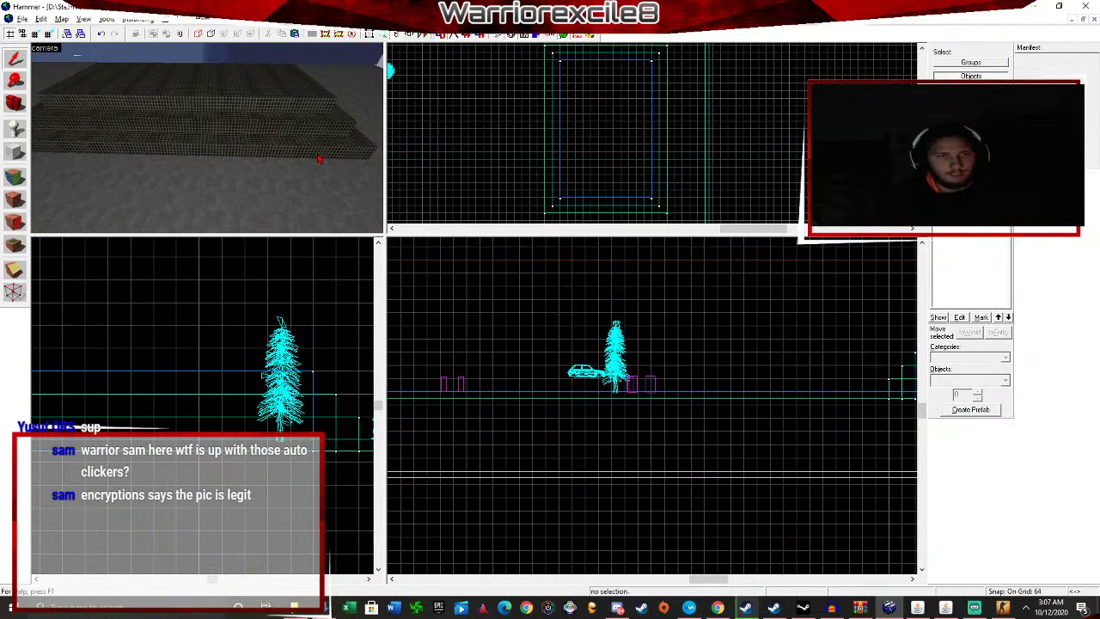
left_click(258, 104)
Apply a brick texture, found by filtering for 'brick', to the top step block.
left_click(258, 121)
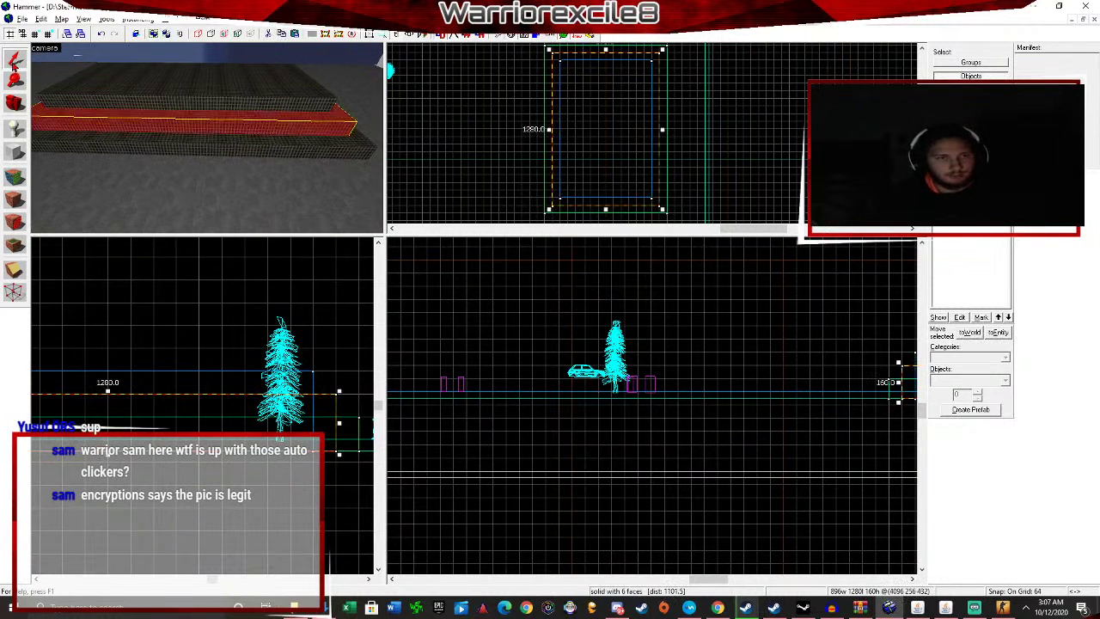
left_click(125, 92)
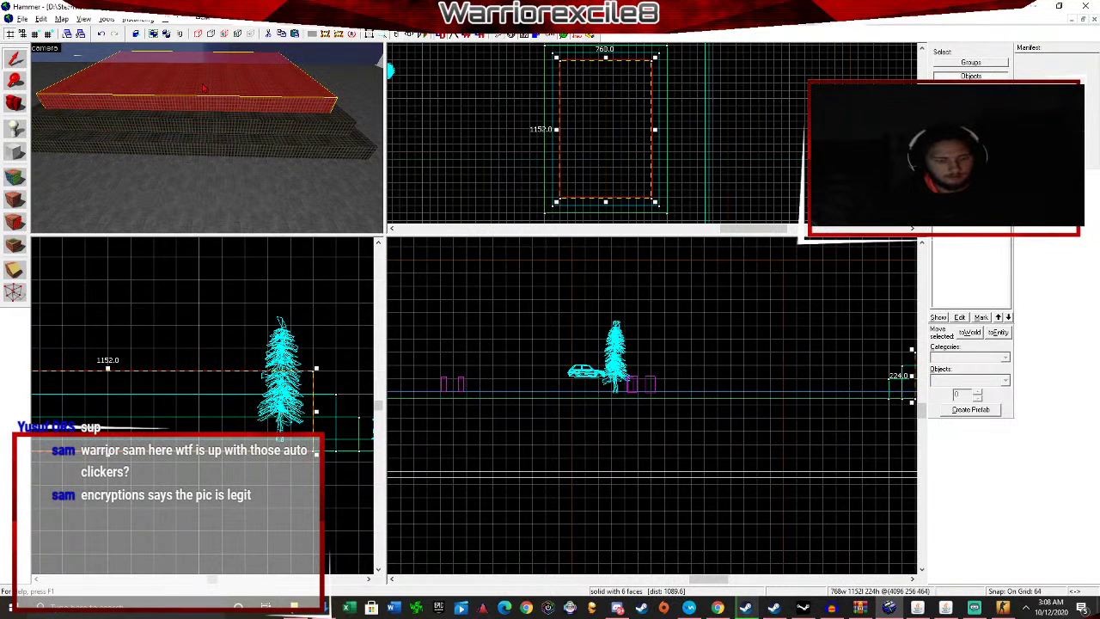
left_click(952, 203)
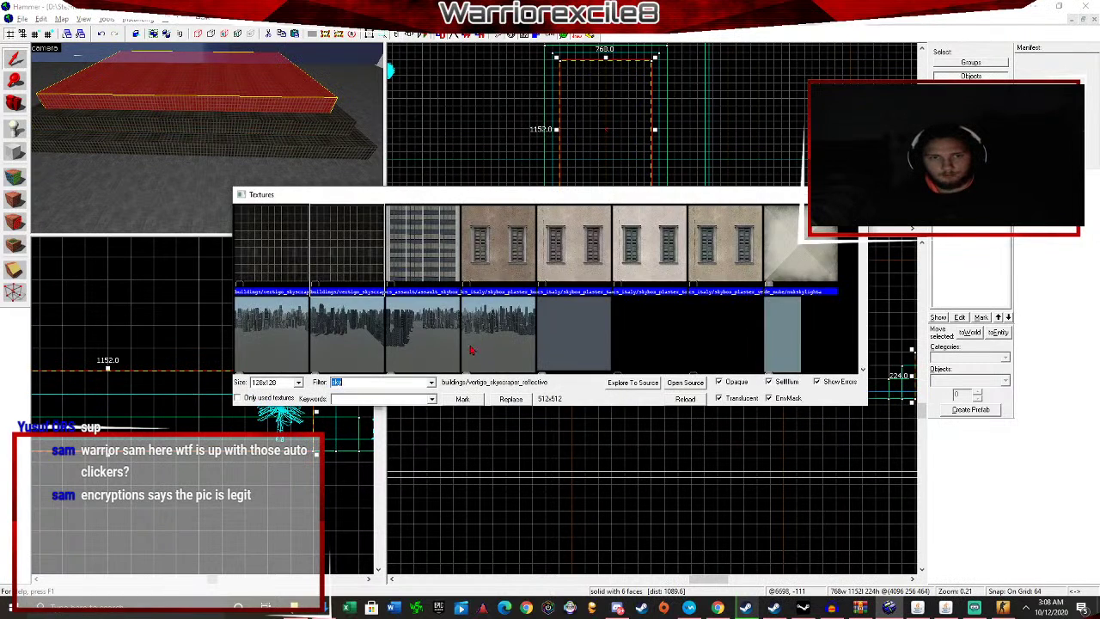
scroll(471, 349, "down", 3)
scroll(459, 319, "up", 3)
type("b")
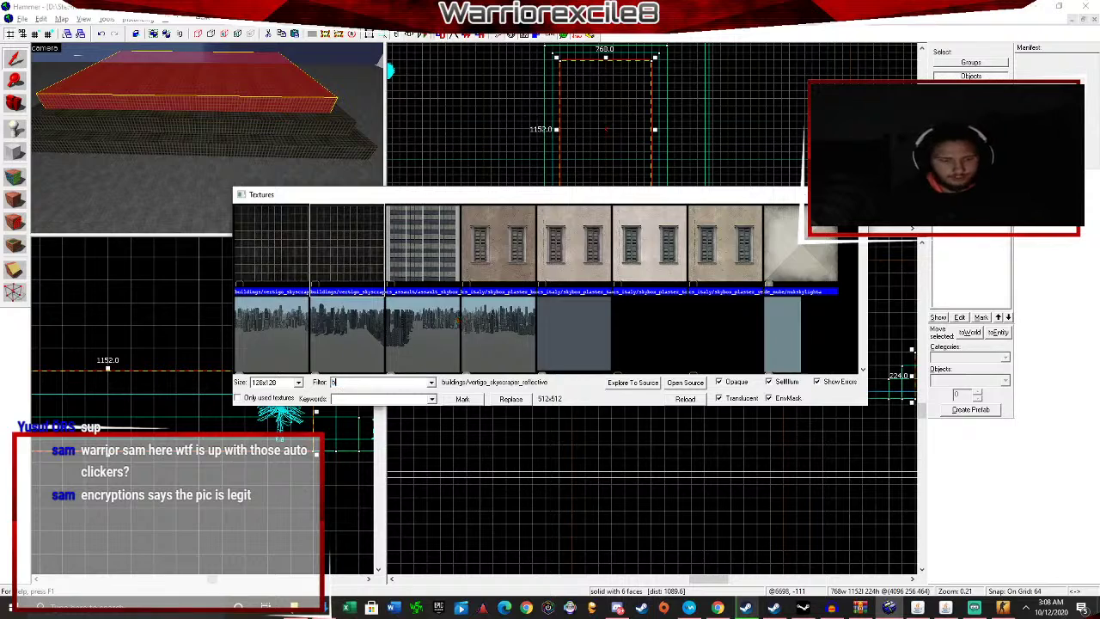
type("rick")
scroll(479, 310, "down", 6)
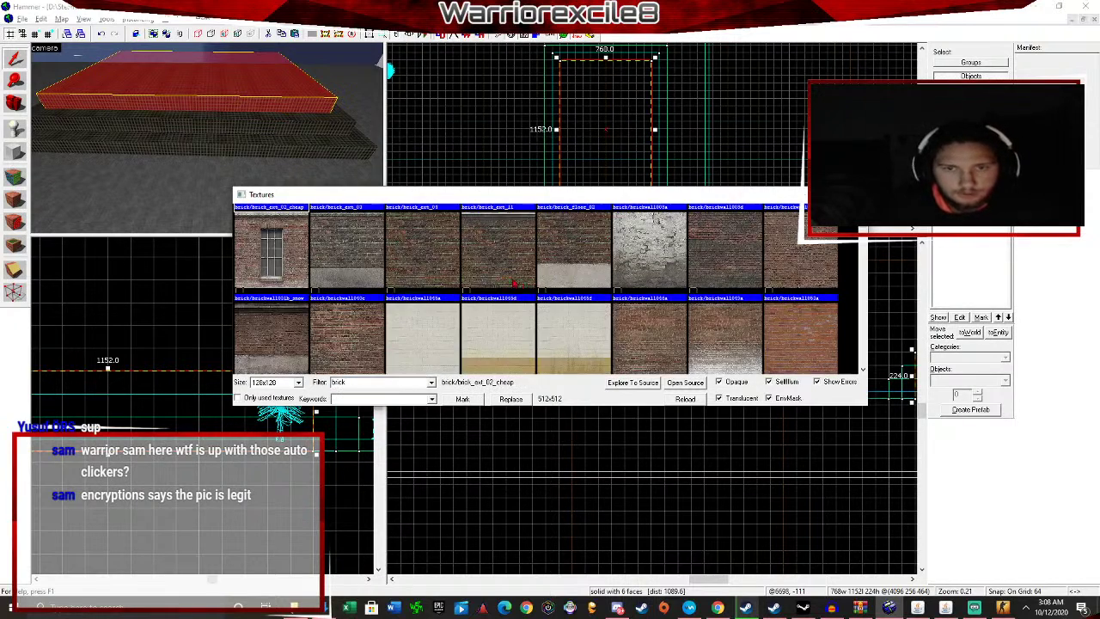
scroll(533, 297, "down", 5)
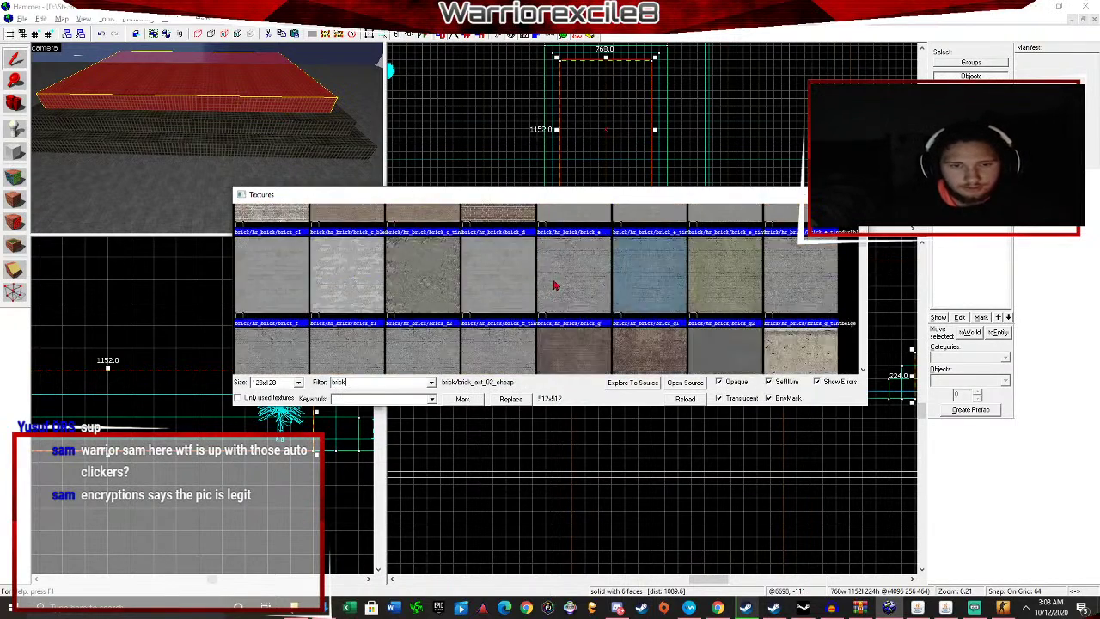
scroll(629, 273, "down", 3)
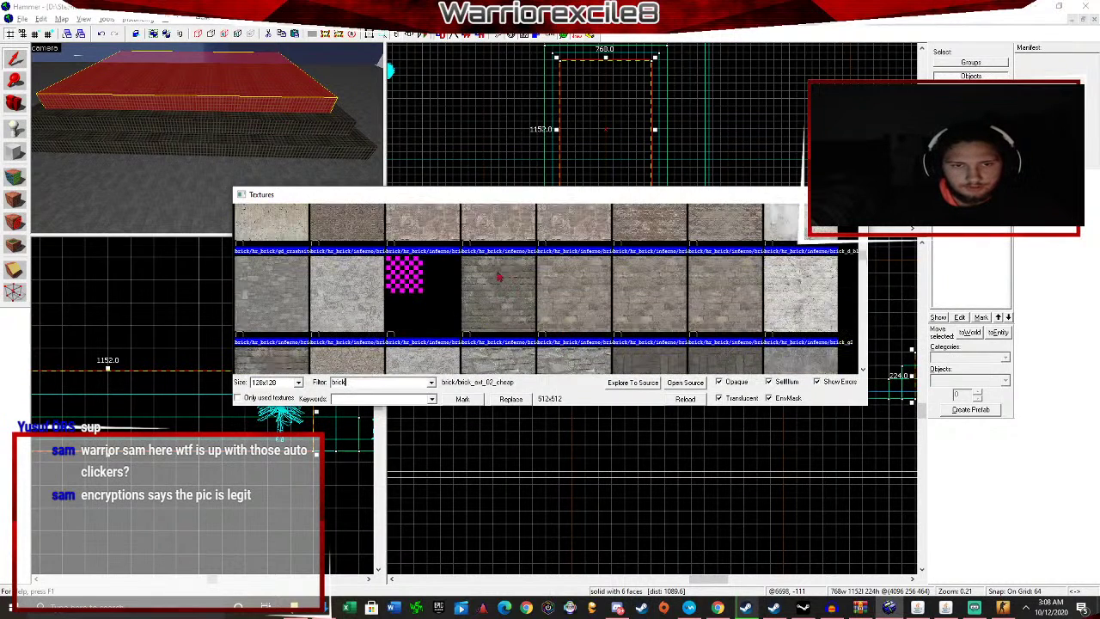
double_click(498, 291)
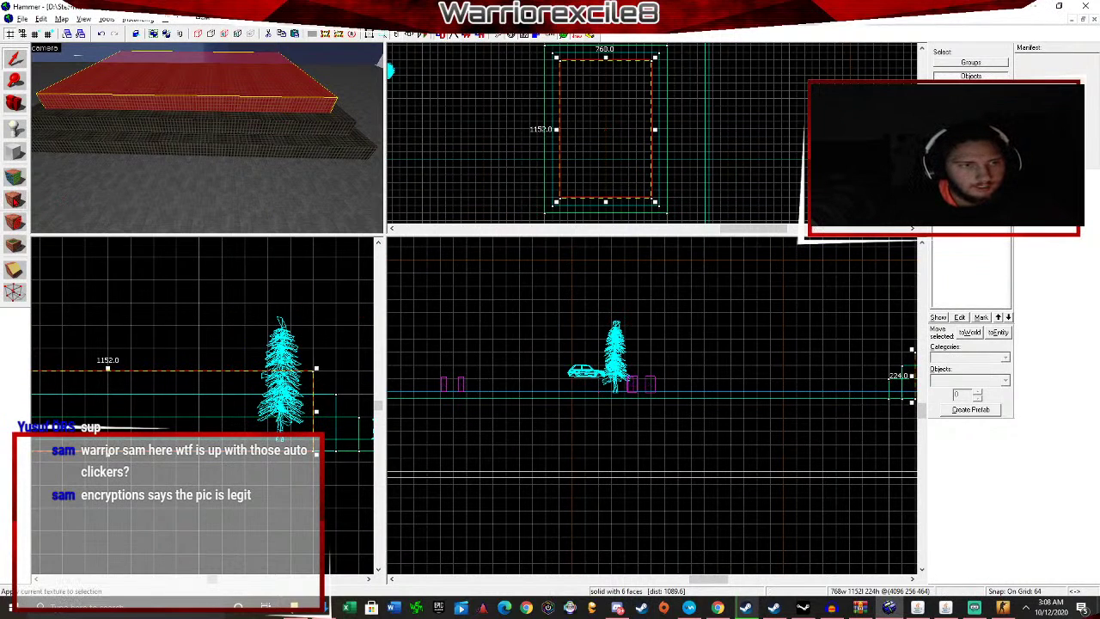
left_click(13, 200)
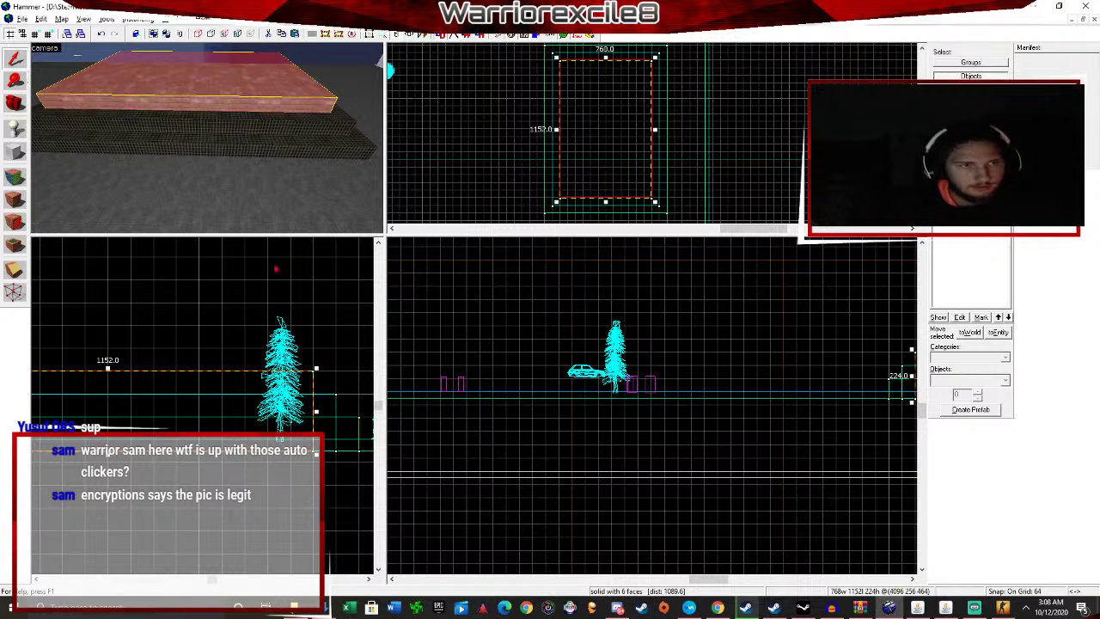
Reselect the top slab and switch to the Vertex Manipulation tool.
left_click(276, 269)
key("w")
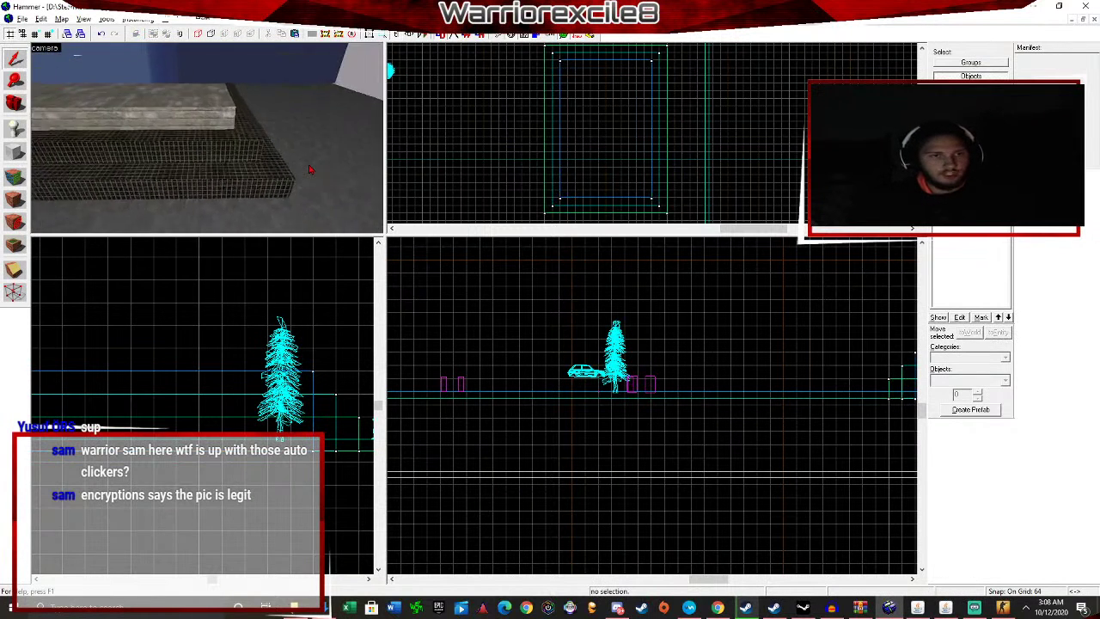
left_click(298, 126)
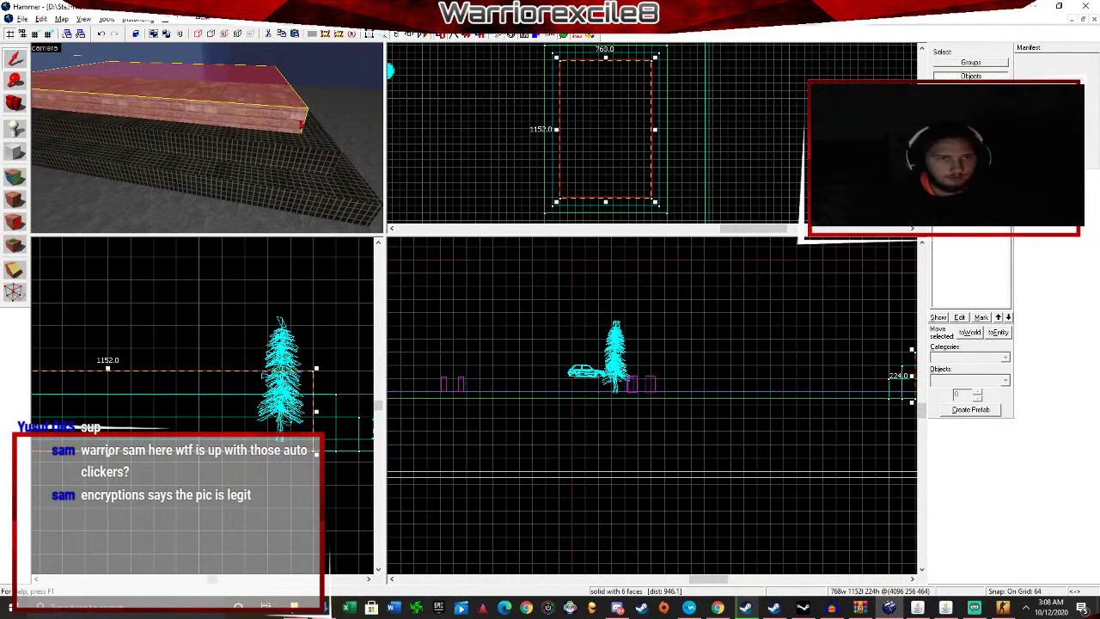
left_click(14, 292)
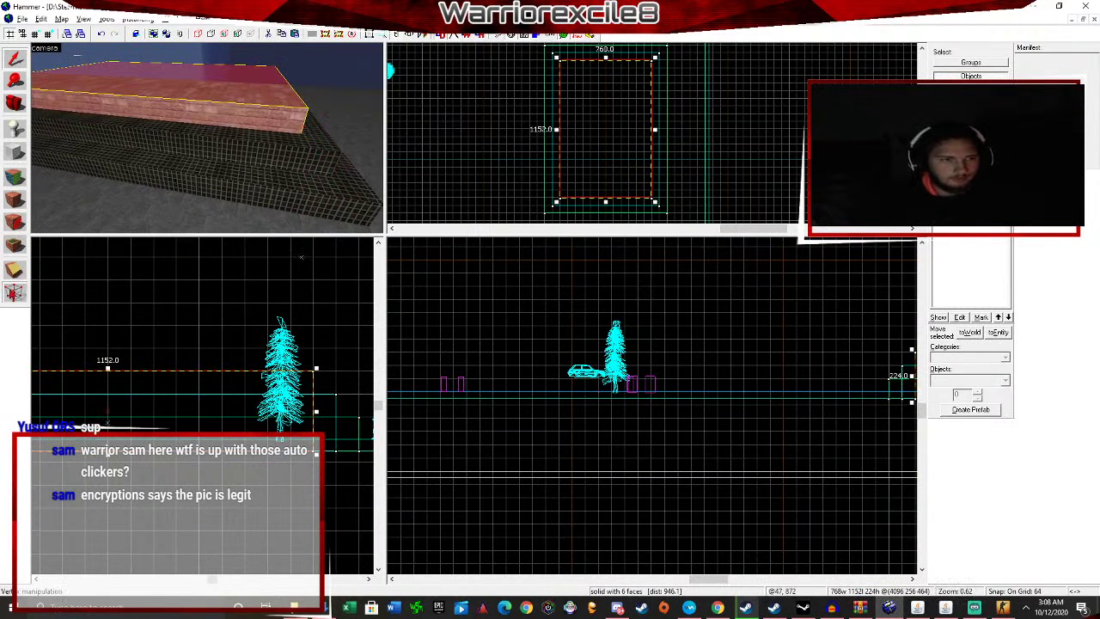
Pull the slab's near top corner vertex down and outward, then return to selection.
key("a")
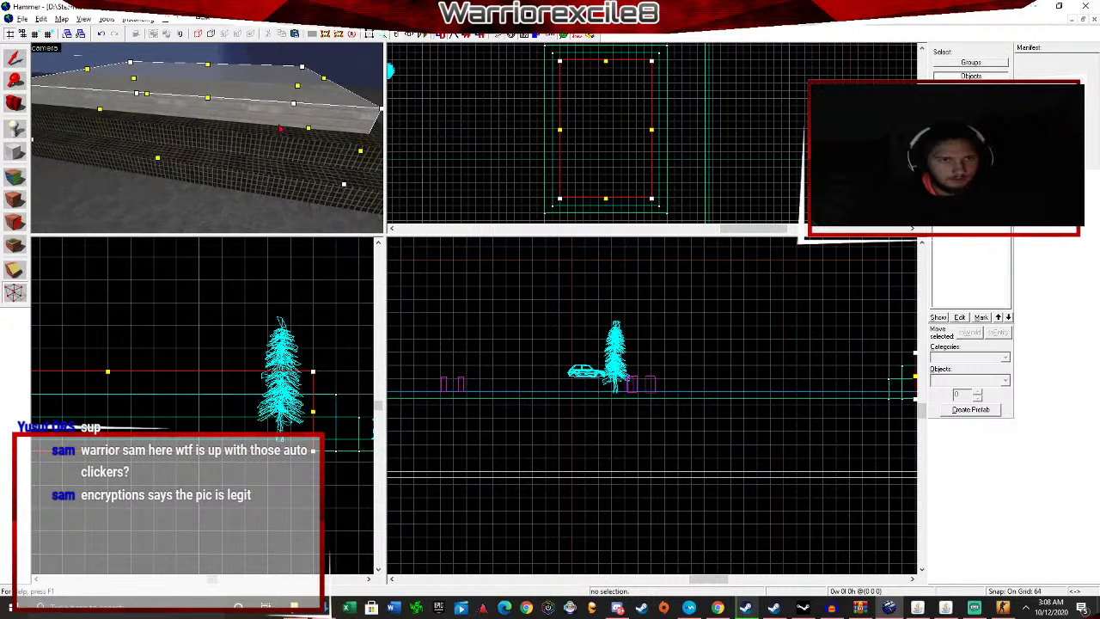
key("d")
mouse_move(299, 109)
left_mouse_down()
mouse_move(327, 163)
mouse_move(334, 153)
left_mouse_up()
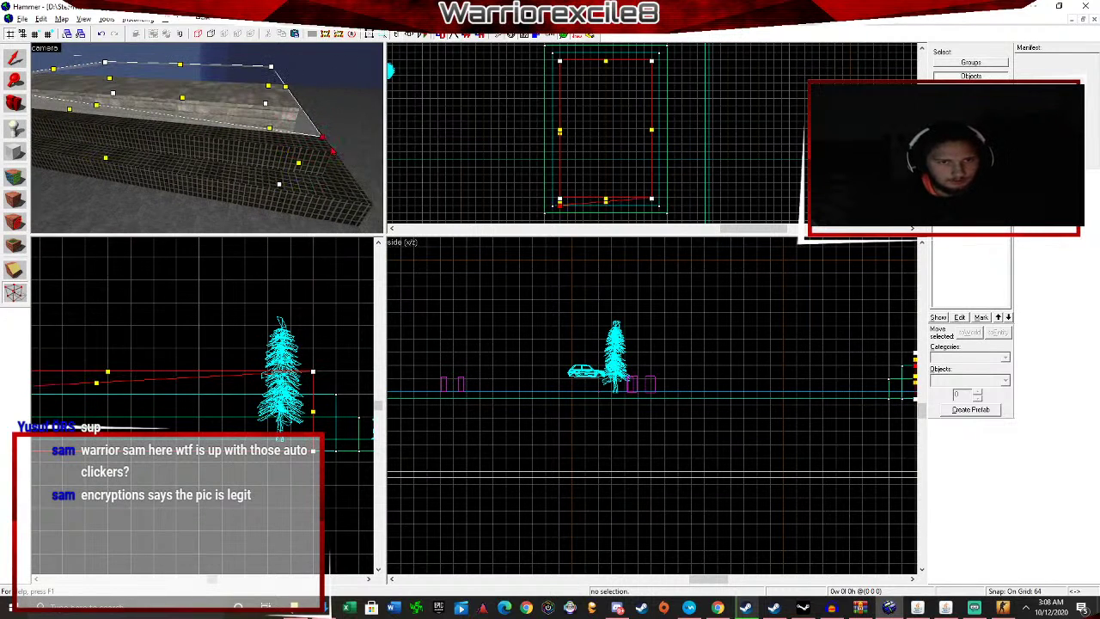
key("shift+s")
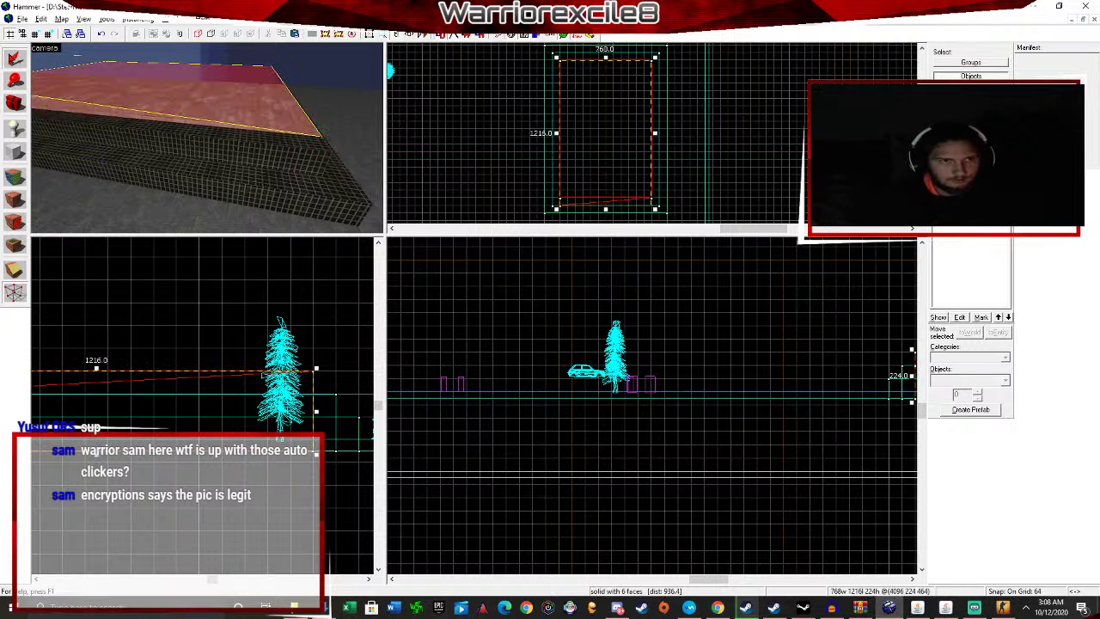
left_click(320, 153)
Fly around the block edge, reselect the top slab and enter vertex editing.
key("z")
key("w")
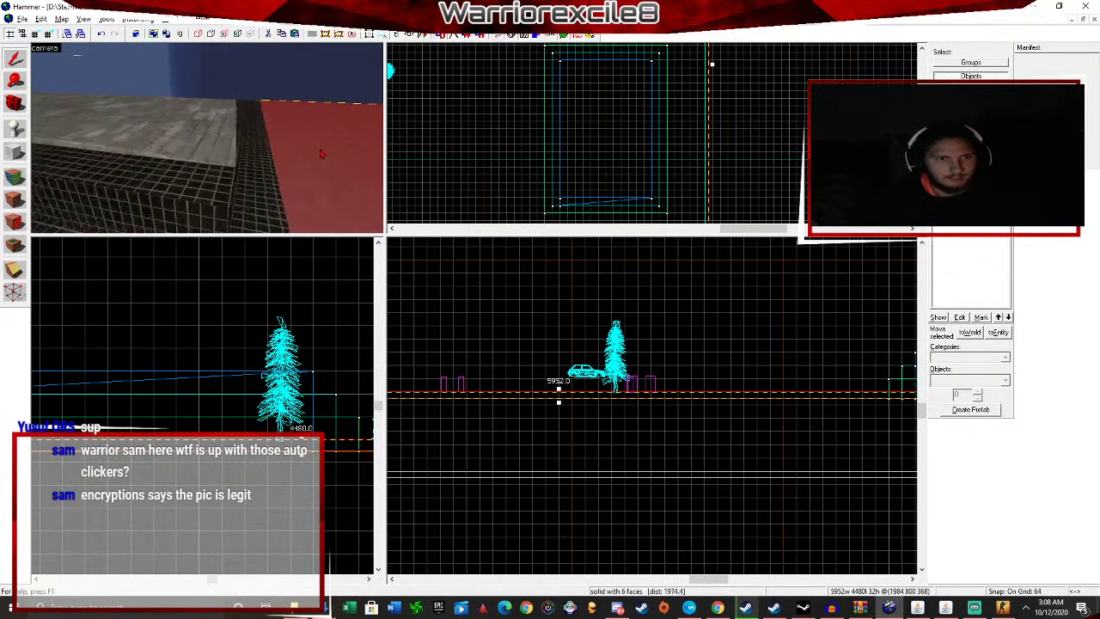
key("z")
key("z")
key("w")
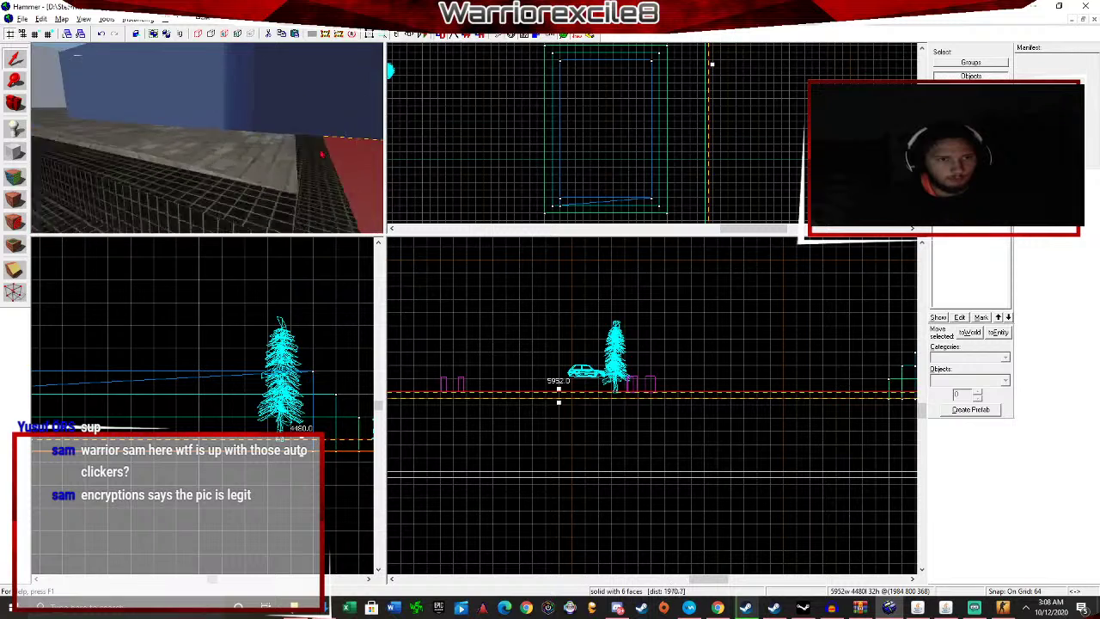
key("z")
key("z")
key("z")
key("z")
key("s")
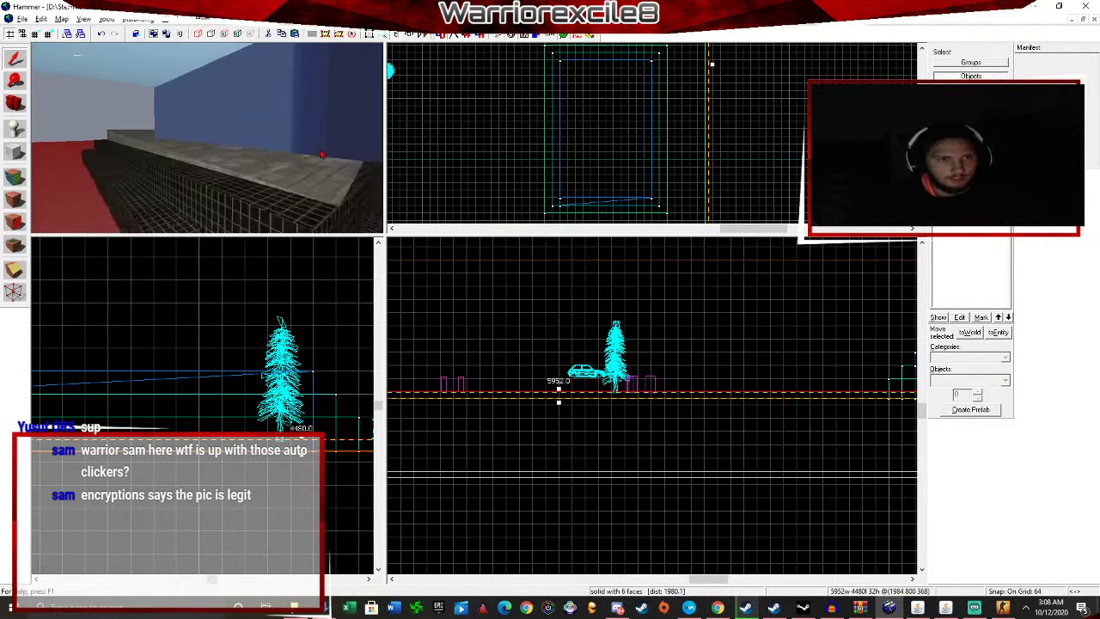
key("z")
key("z")
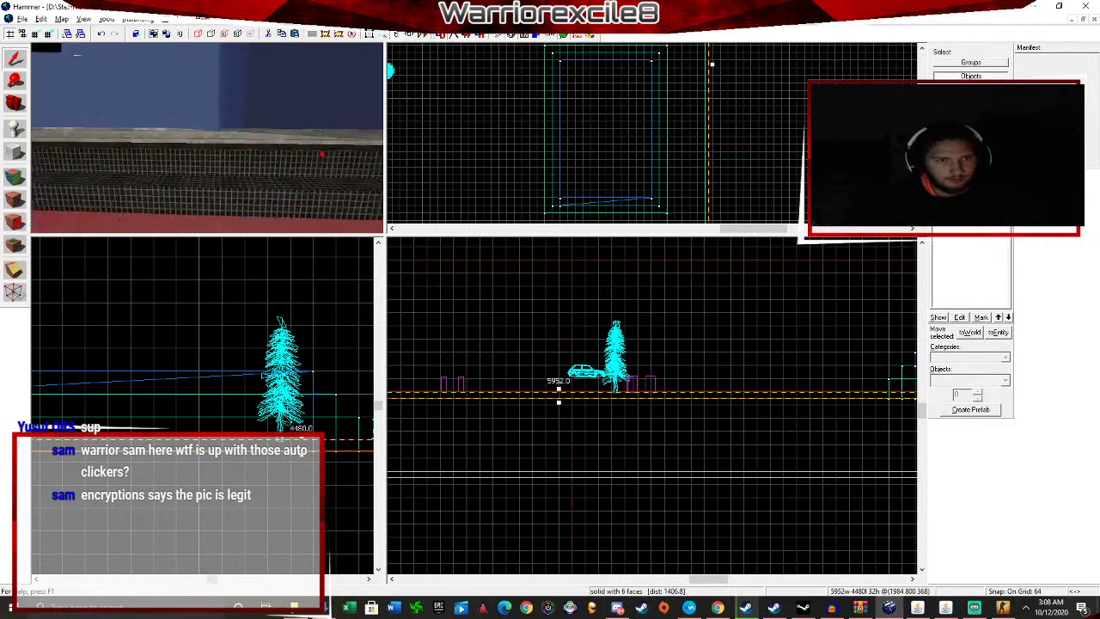
key("z")
left_click(247, 79)
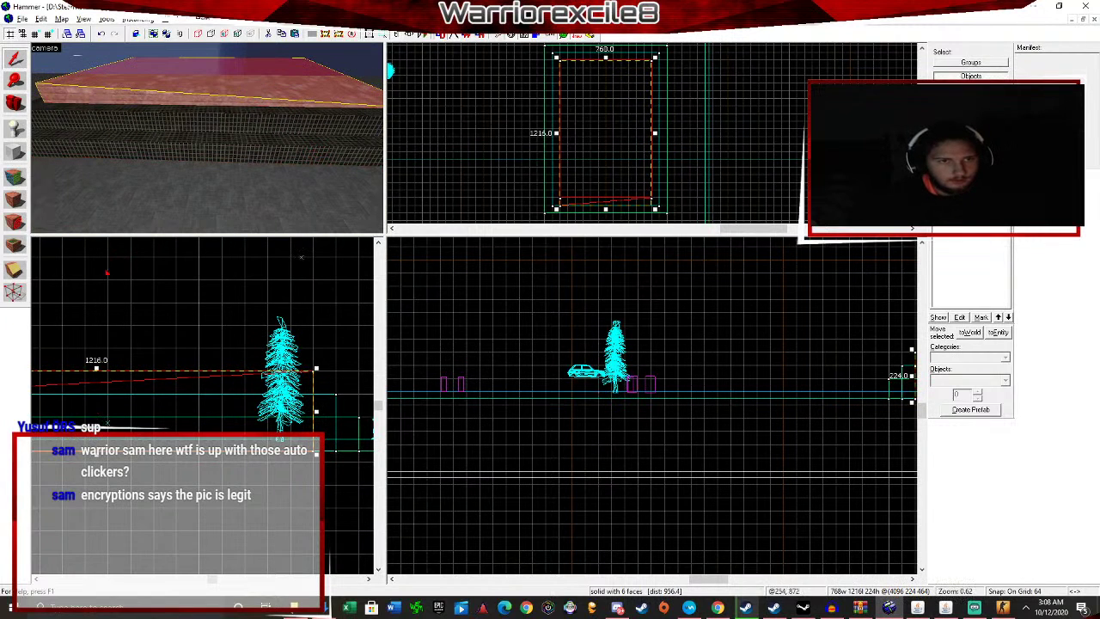
left_click(15, 292)
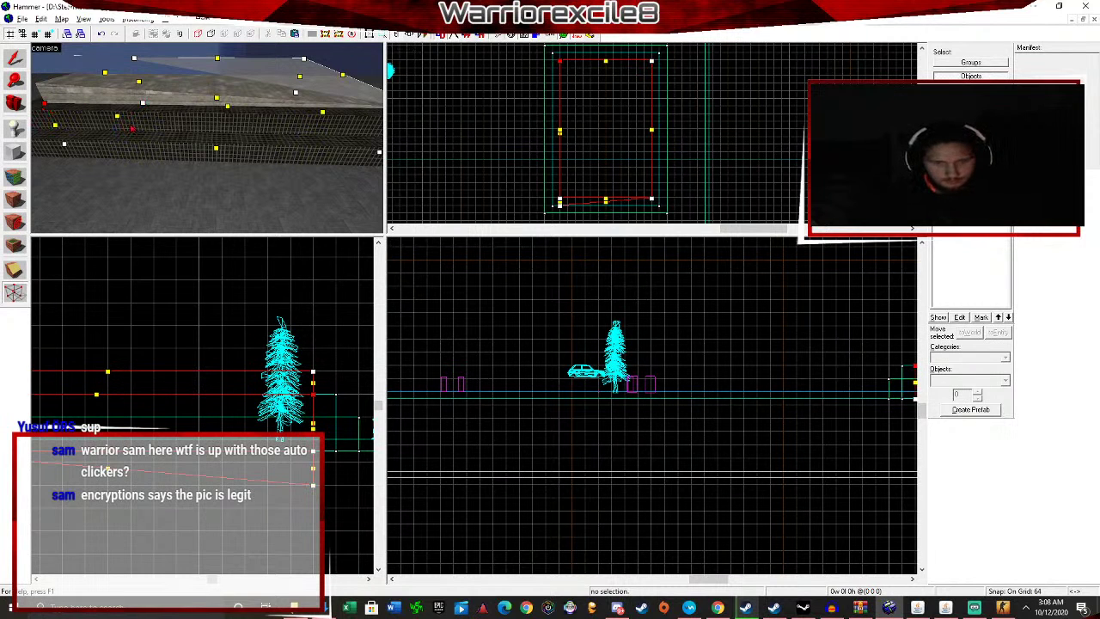
Return to whole-object selection, fly around the platform and reselect the top slab.
left_click(13, 58)
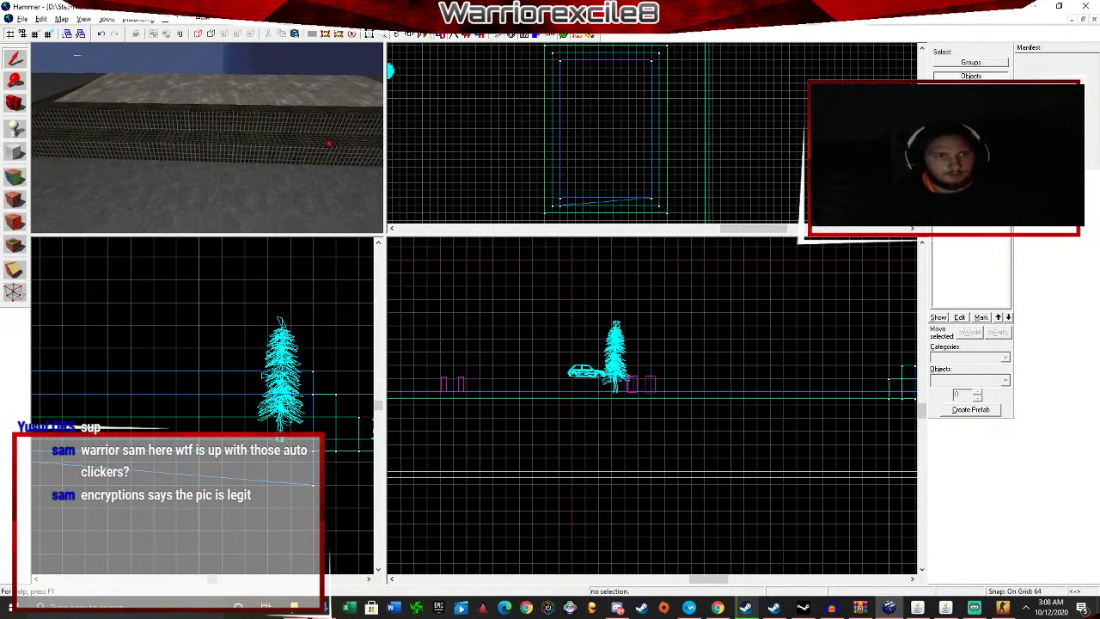
key("w")
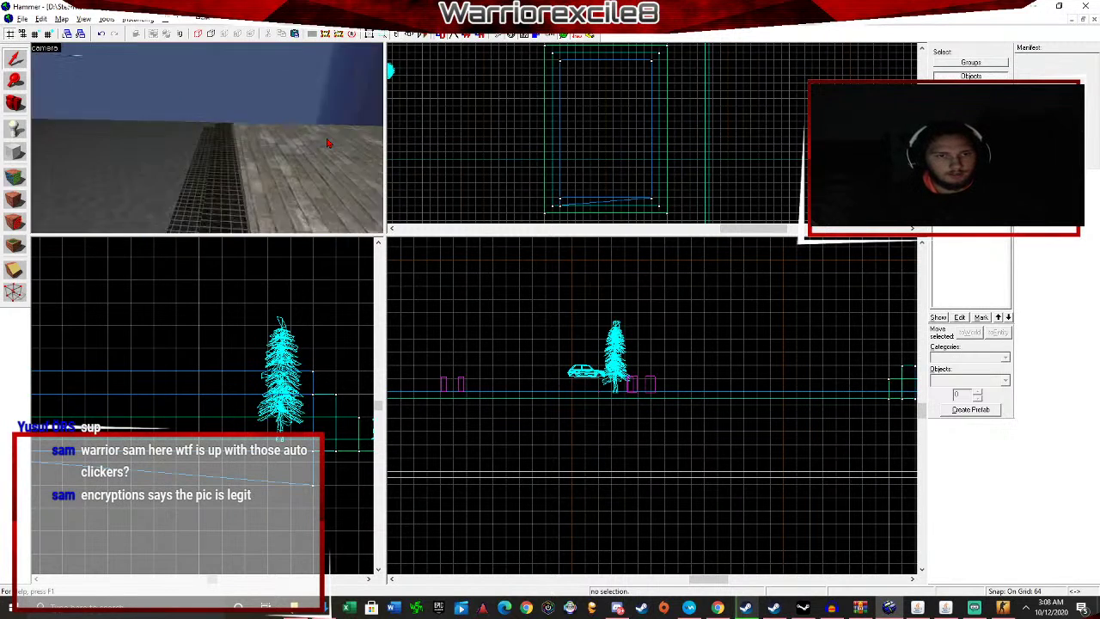
key("w")
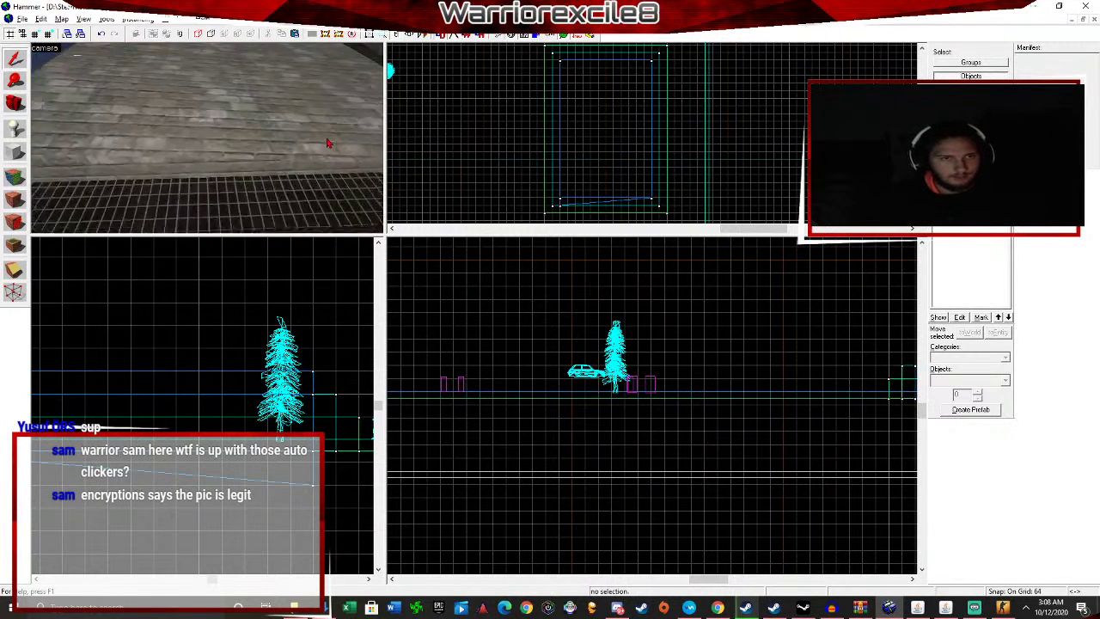
key("w")
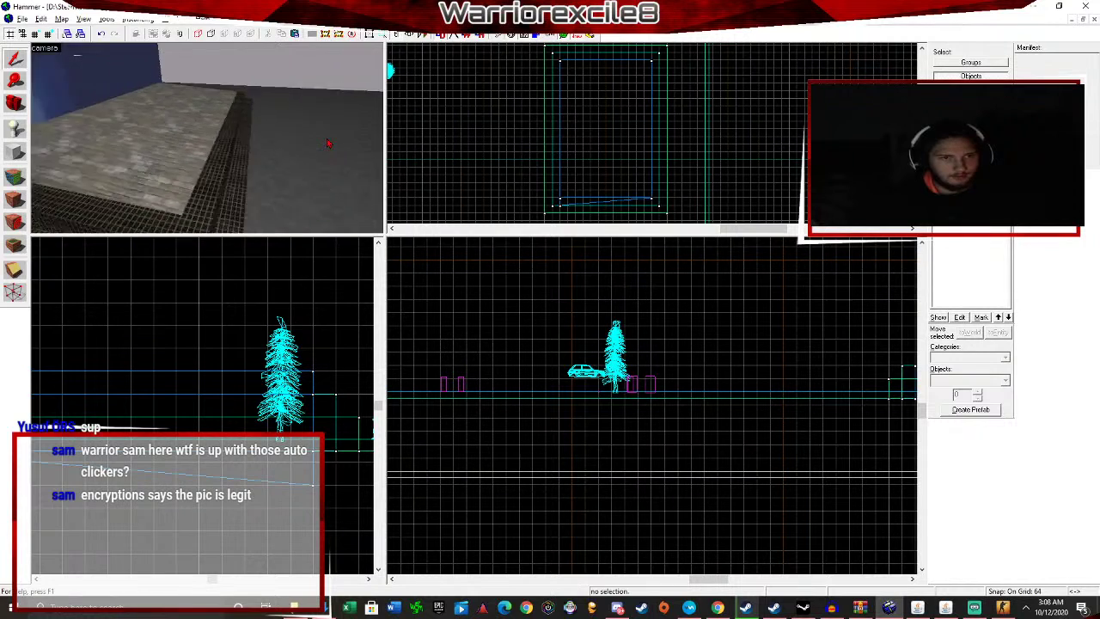
key("d")
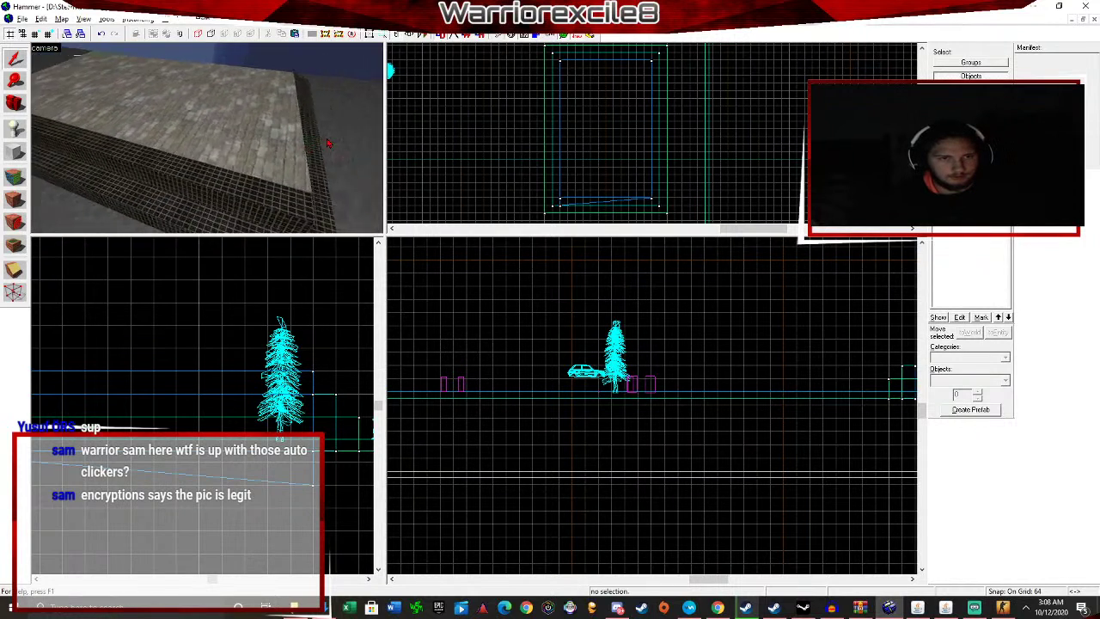
key("d")
key("z")
left_click(328, 143)
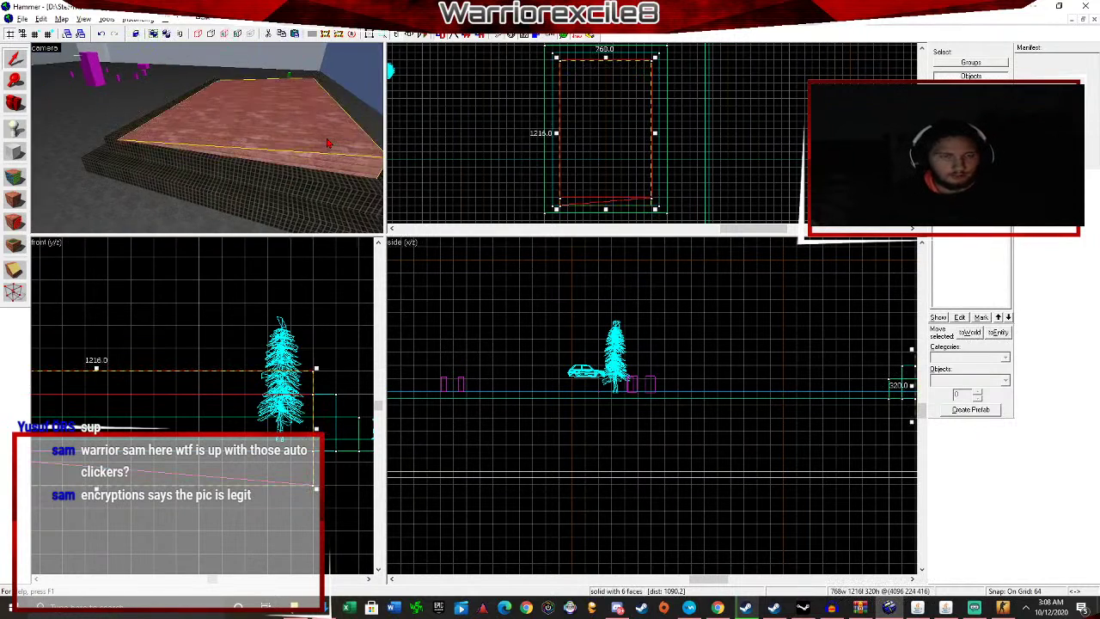
Enter vertex editing on the slab and lower the grid size three times.
left_click(15, 292)
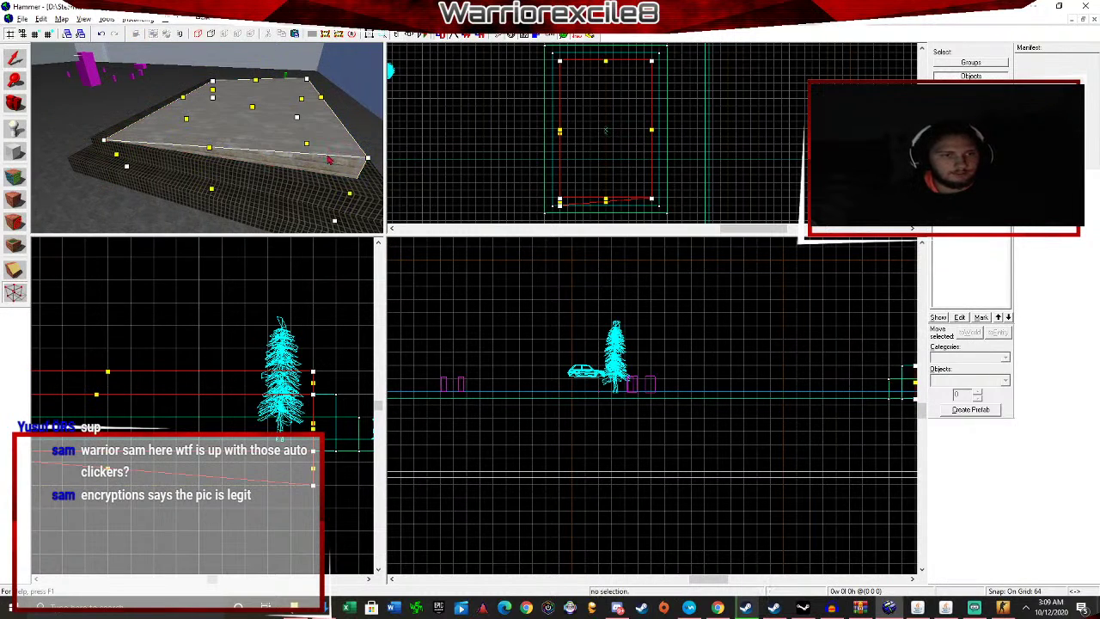
left_click(33, 32)
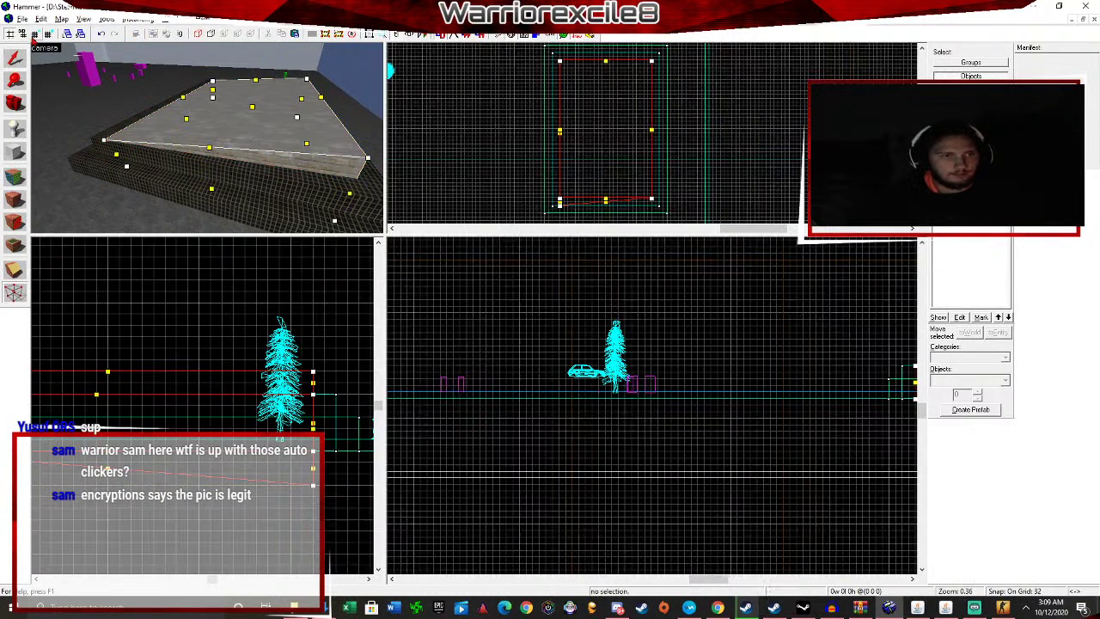
left_click(32, 31)
left_click(33, 32)
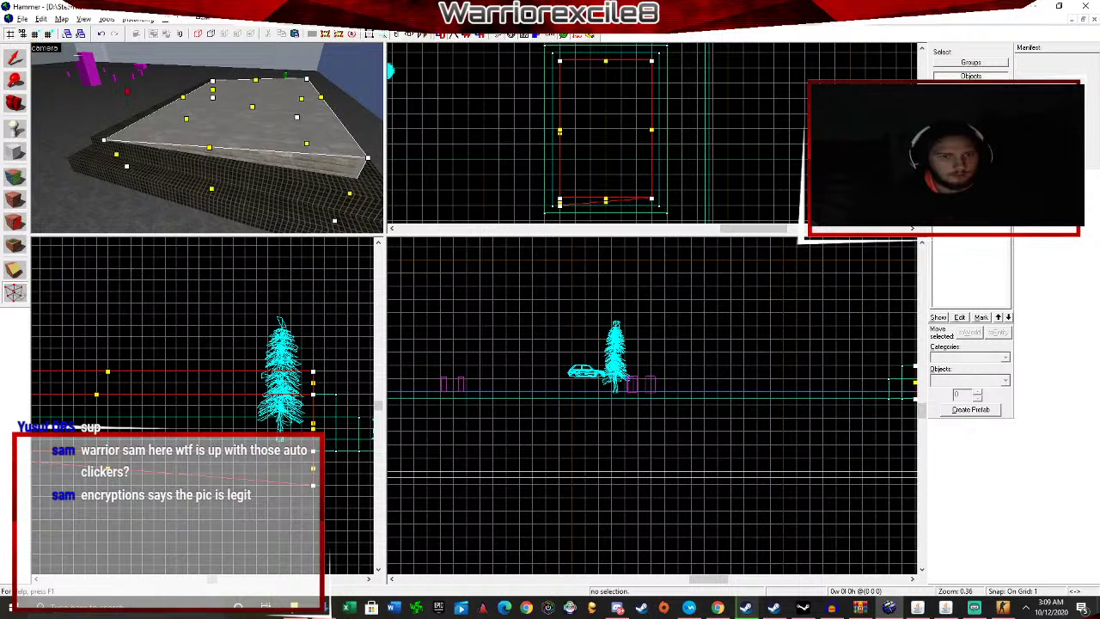
scroll(219, 331, "down", 4)
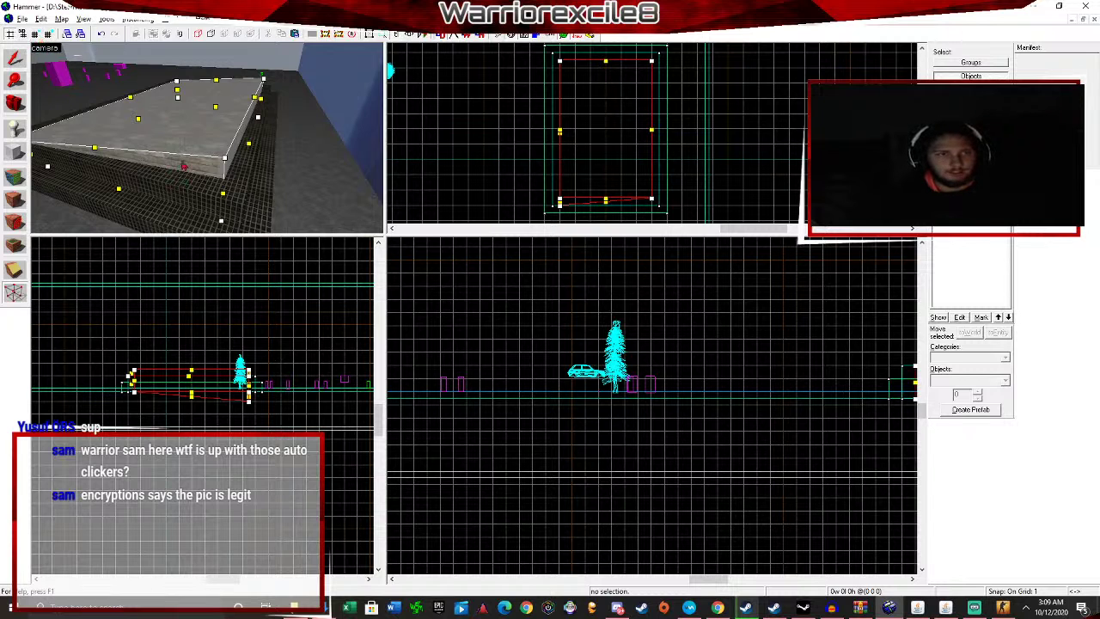
Fly the camera along the gridded steps, then go back to the Selection tool.
key("w")
key("d")
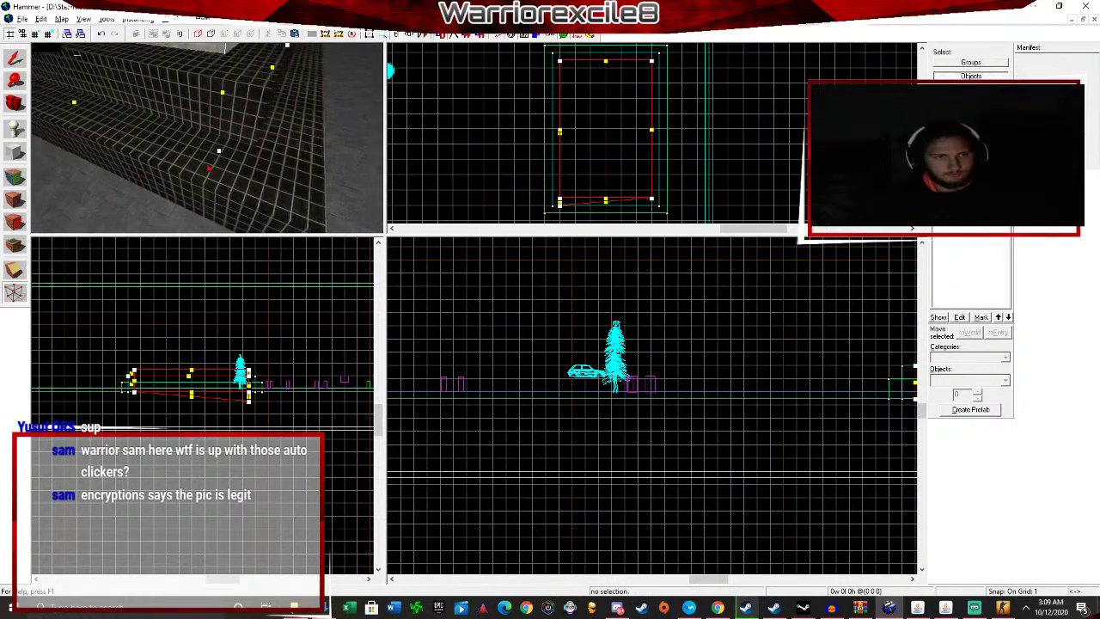
key("w")
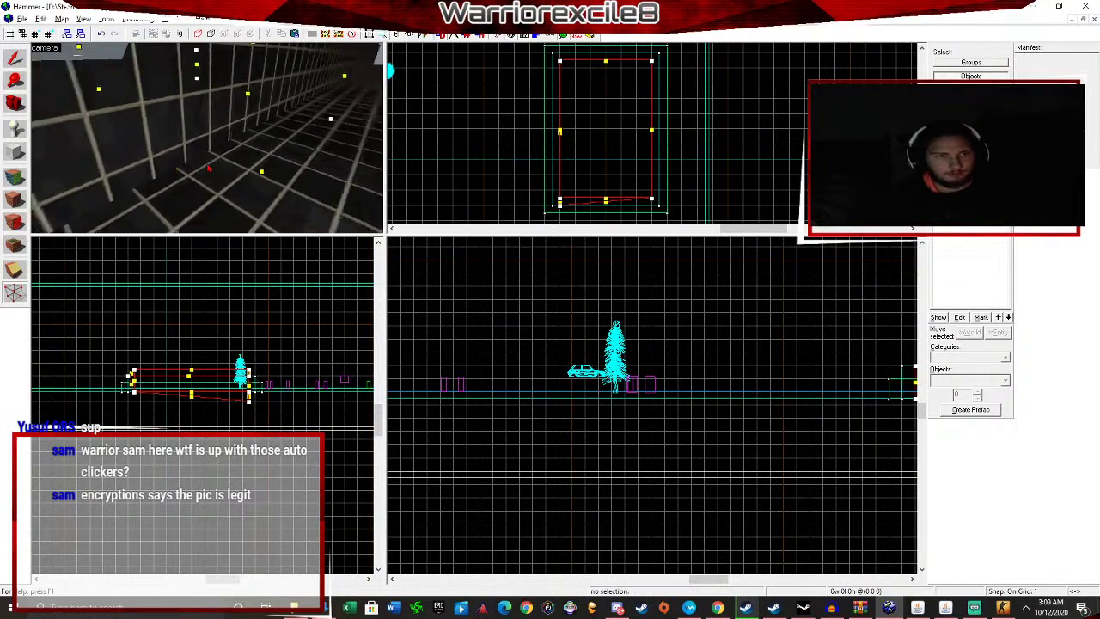
key("w")
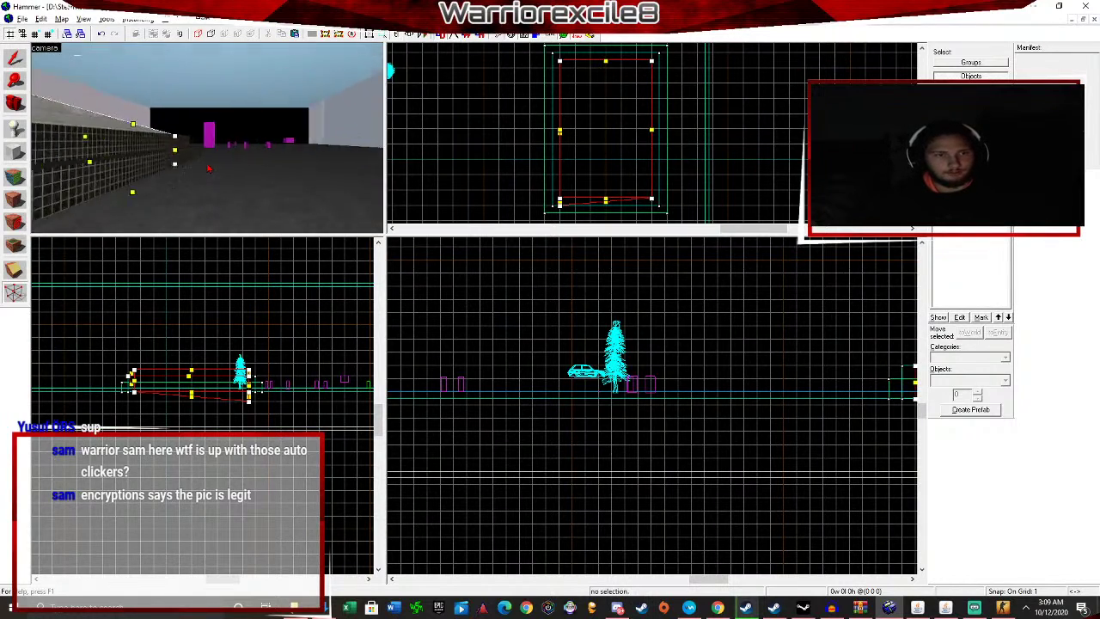
key("w")
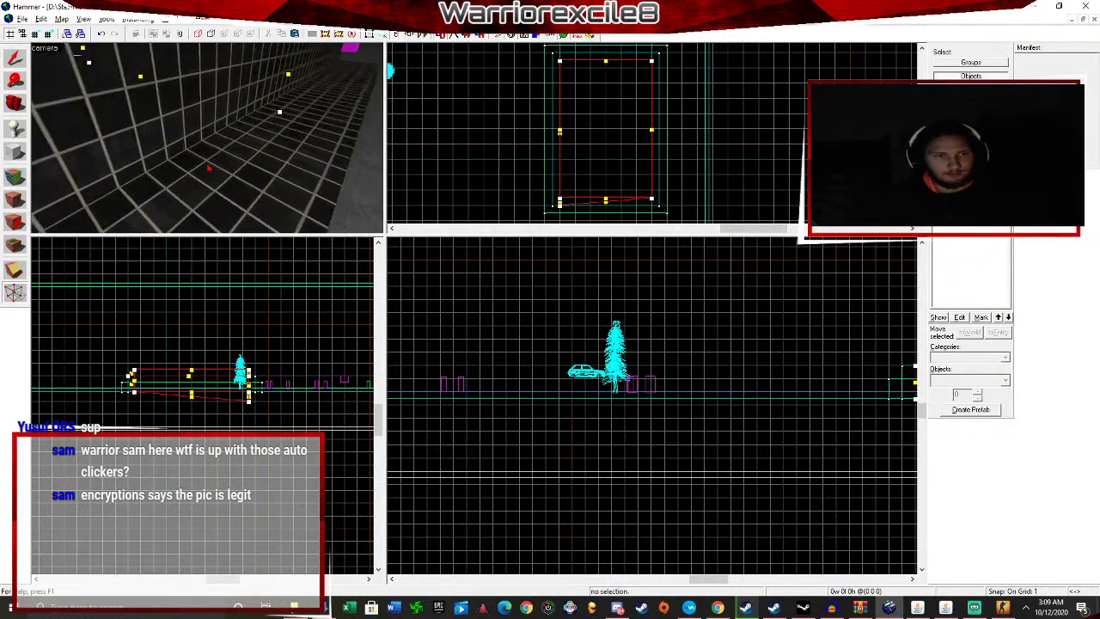
key("w")
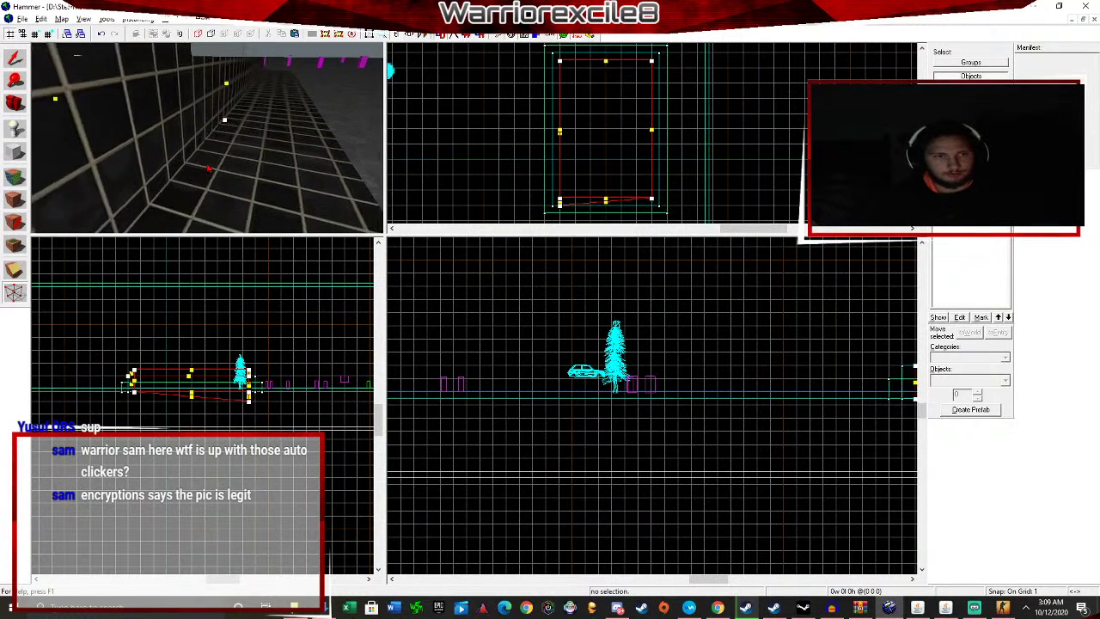
key("w")
key("shift+s")
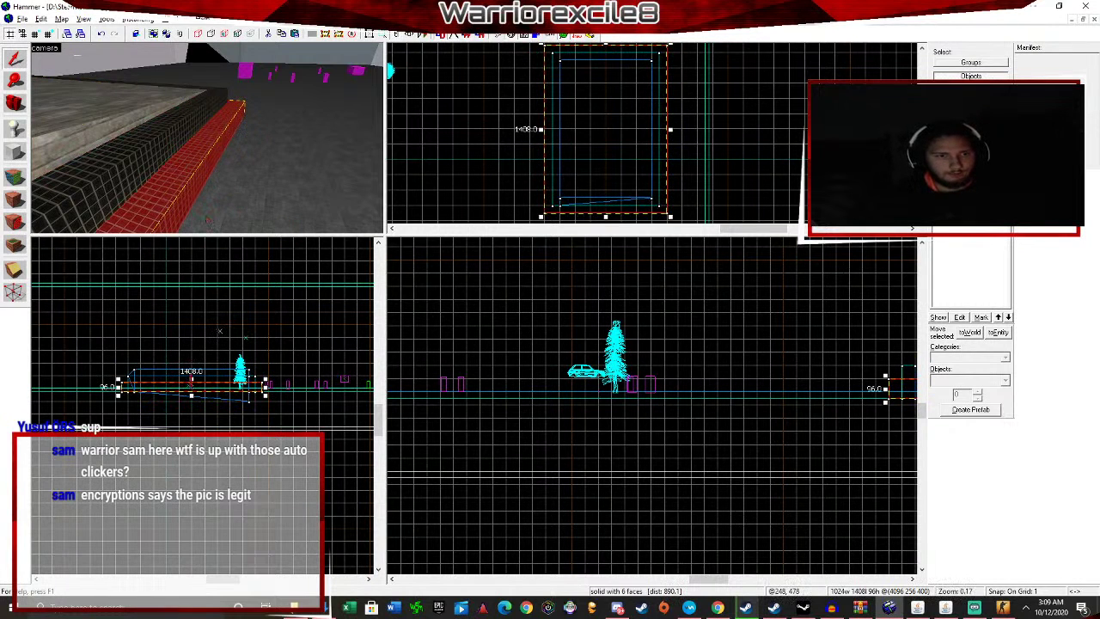
Drag the base strip's edge to shorten it from 1409 to about 1406 units, then deselect.
key("shift+v")
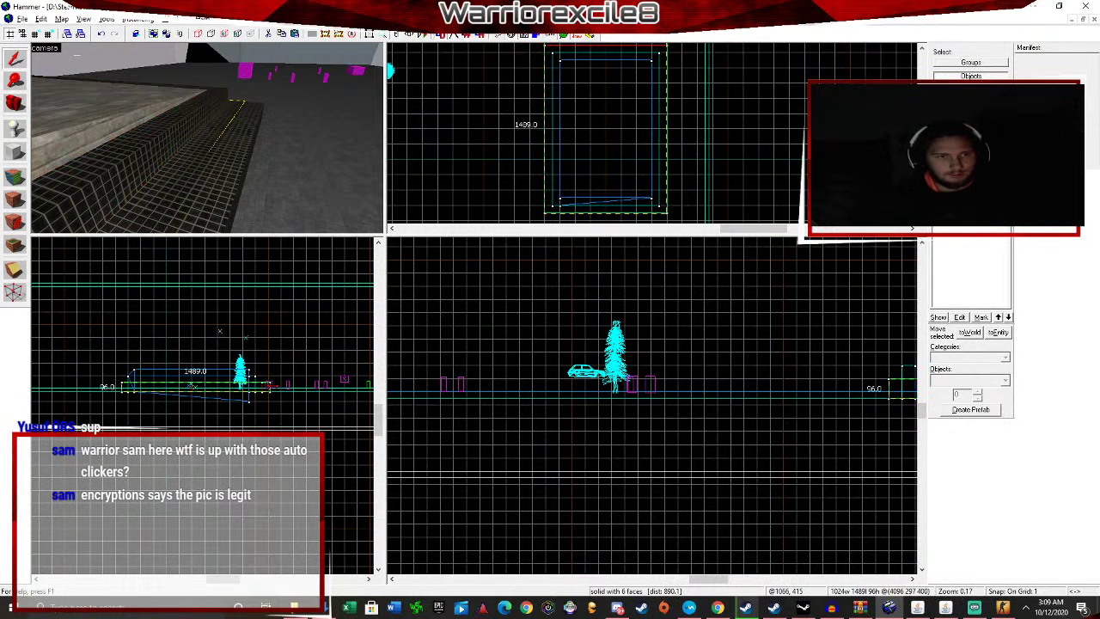
key("shift+s")
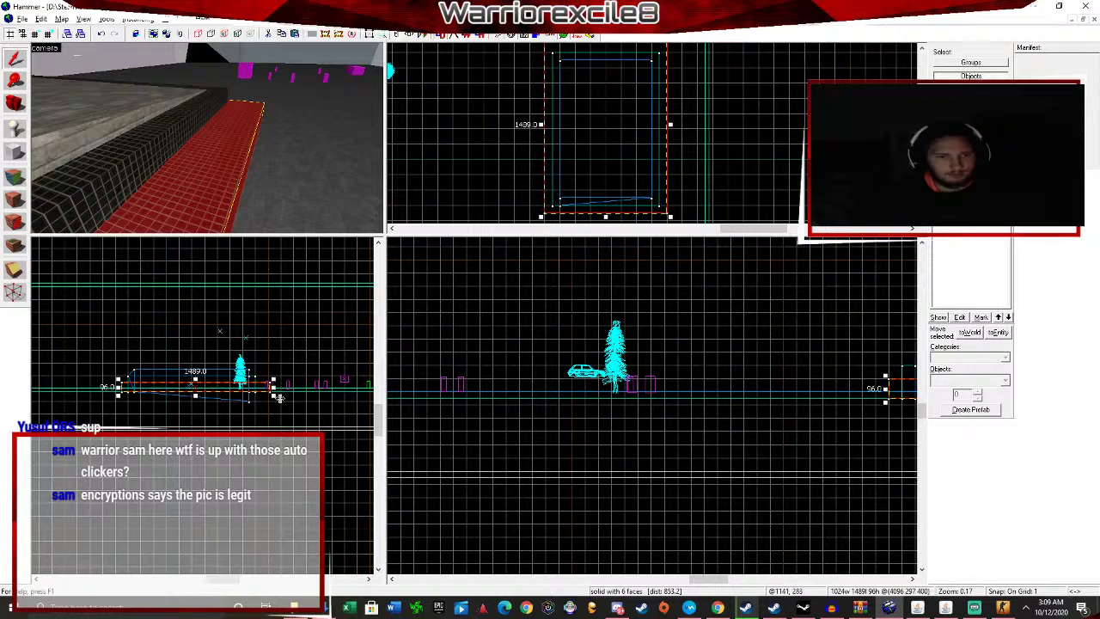
scroll(279, 397, "up", 15)
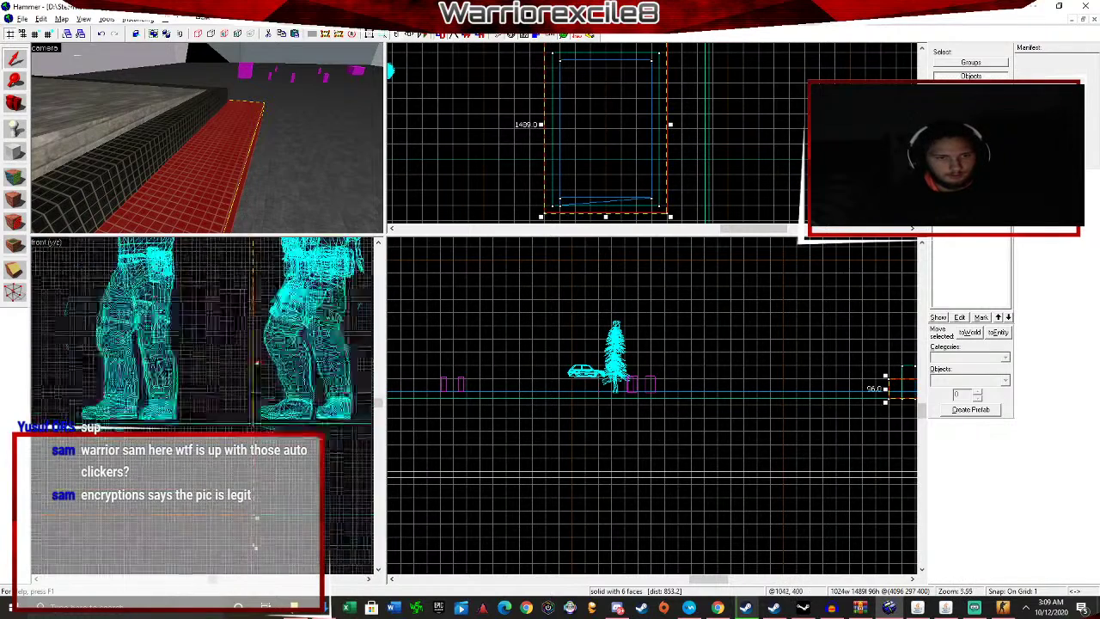
scroll(256, 363, "up", 15)
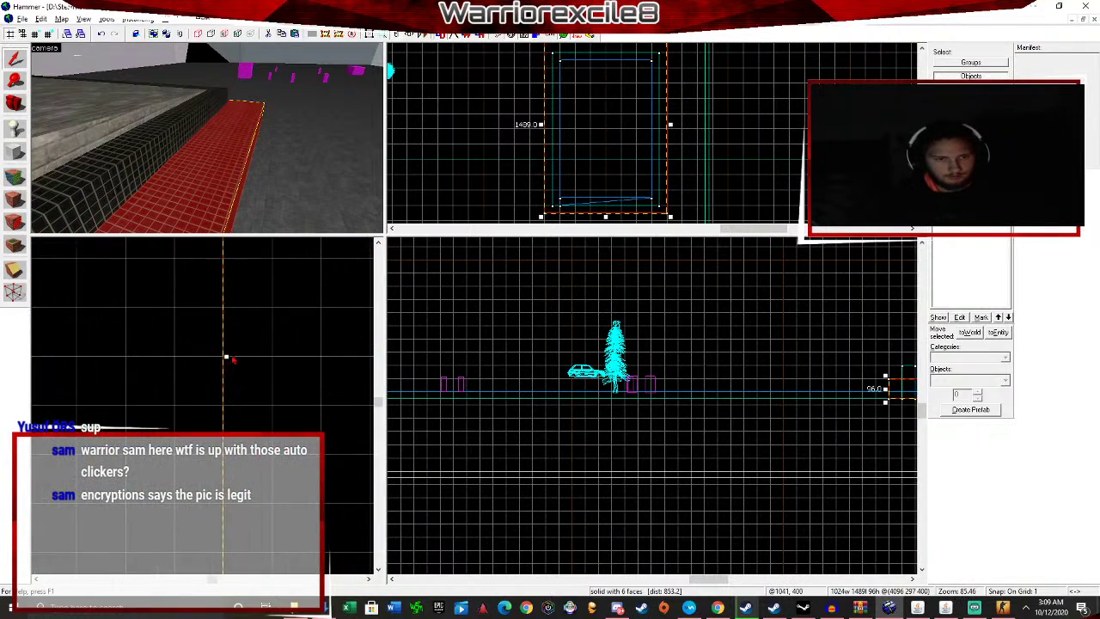
left_click_drag(227, 356, 140, 359)
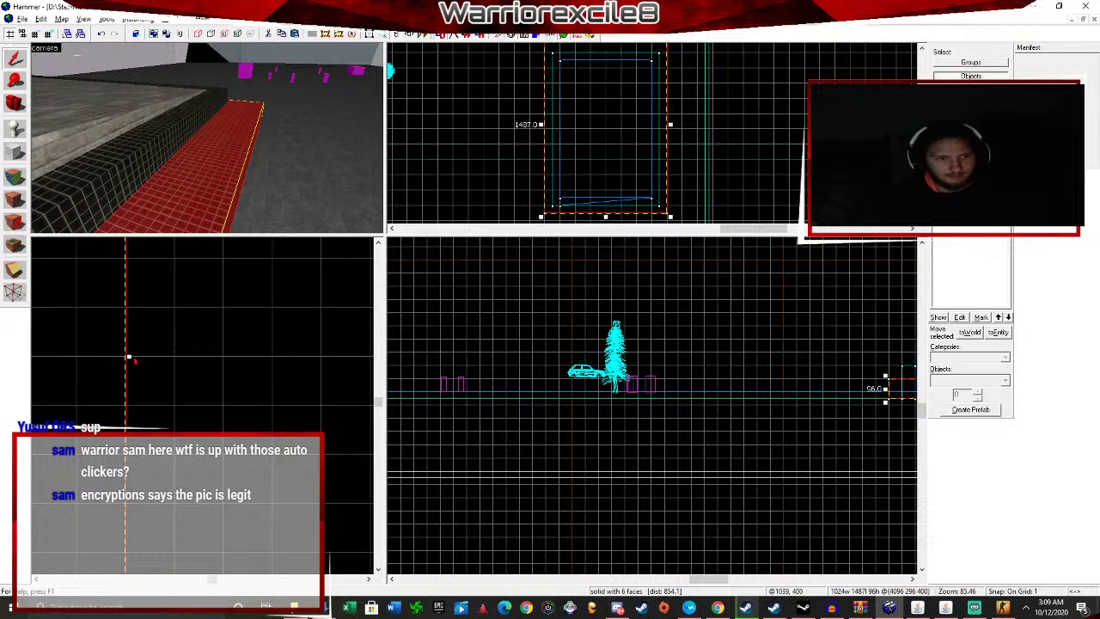
left_click_drag(128, 356, 77, 356)
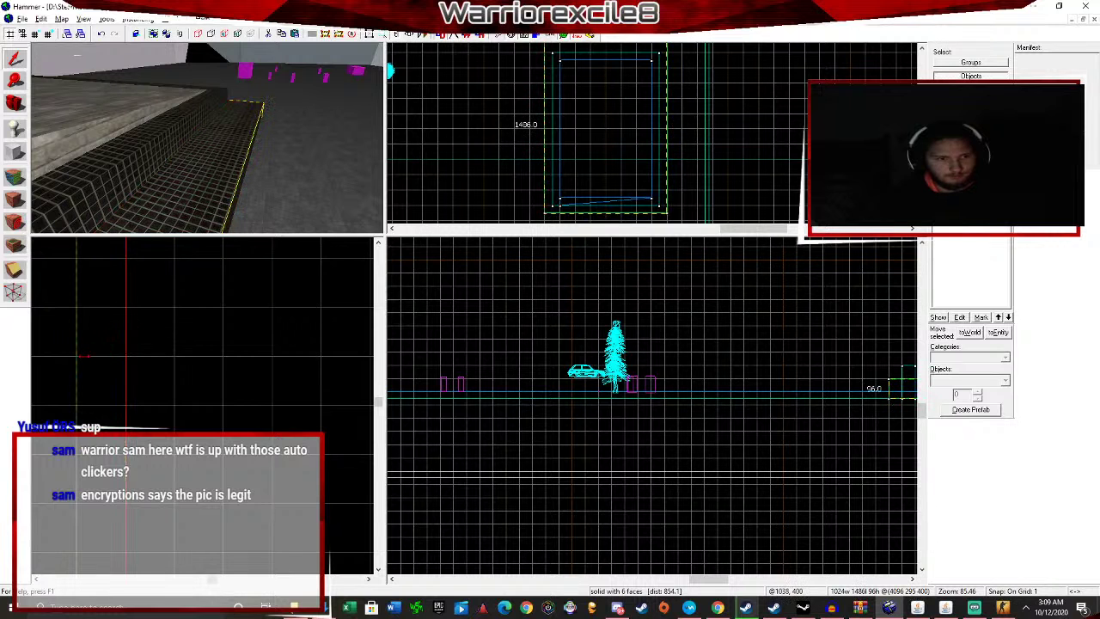
left_click(271, 378)
Save as TestingTutorial, confirm the overwrite, and start the compile from Run Map (F9).
key("z")
key("w")
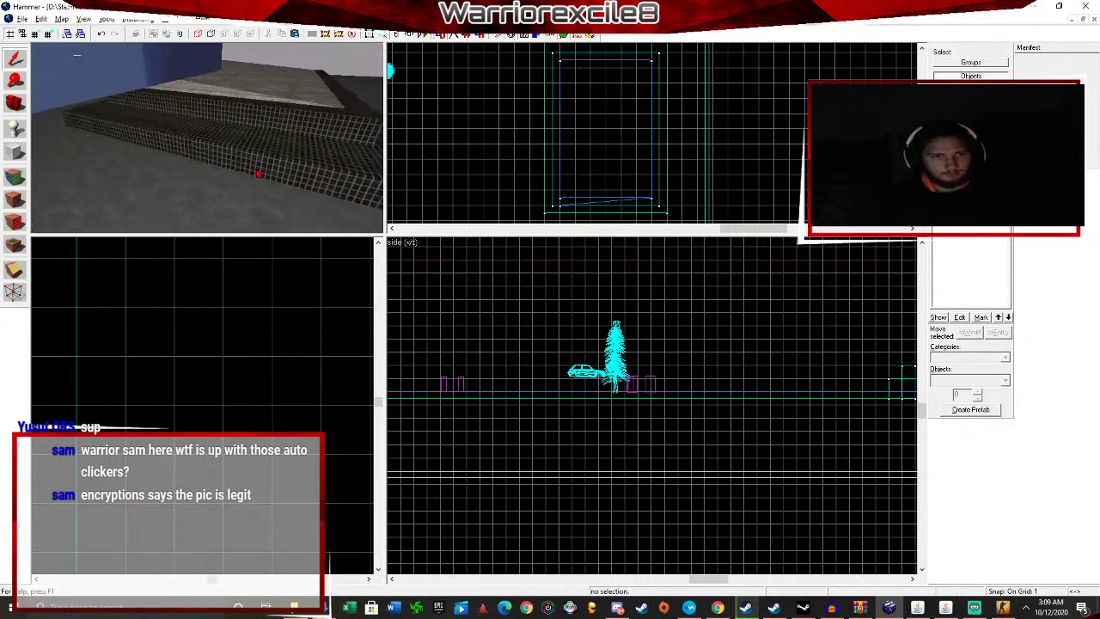
key("w")
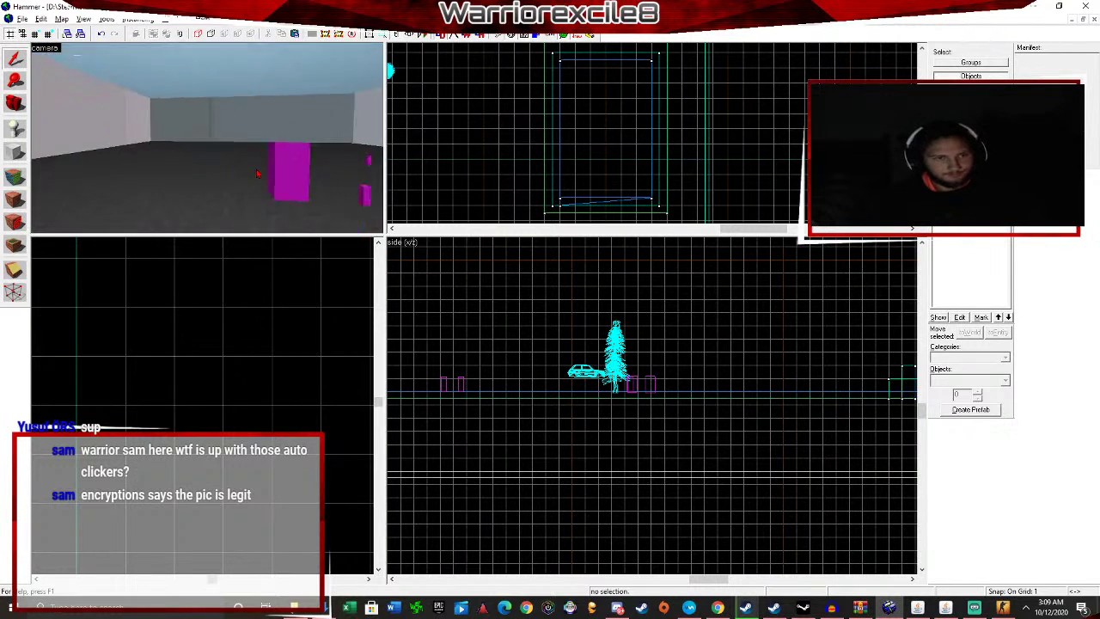
key("w")
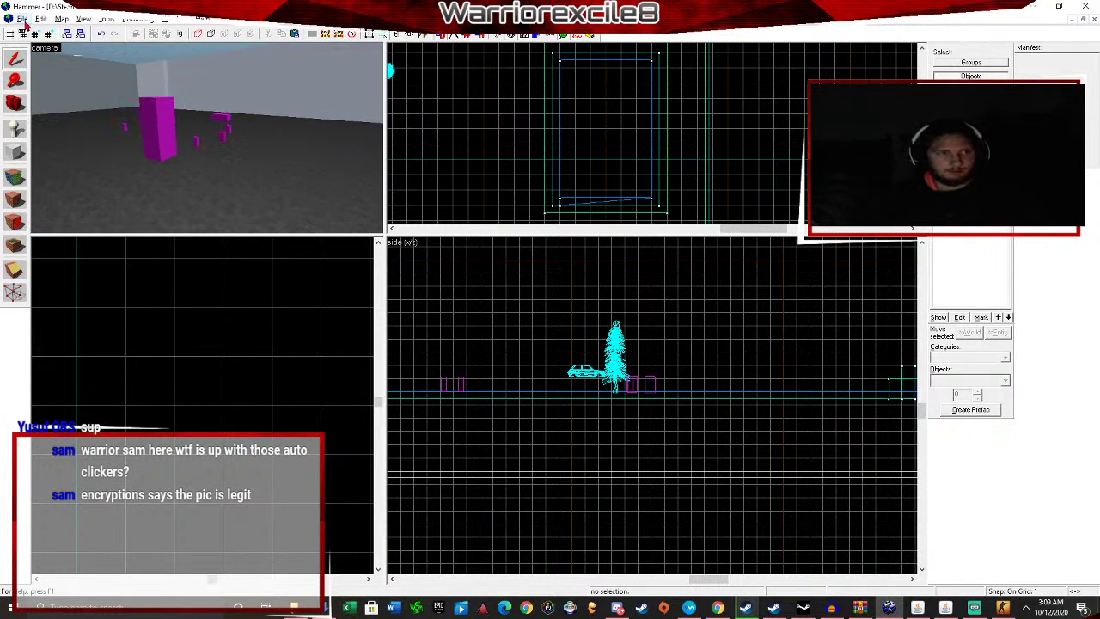
left_click(23, 19)
left_click(60, 86)
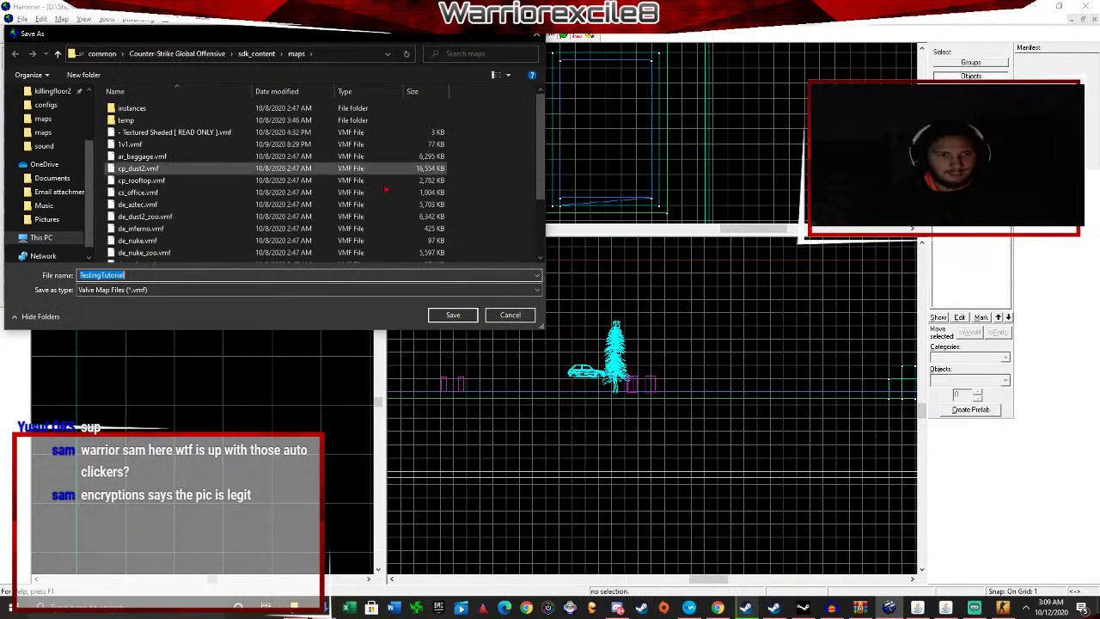
left_click(462, 315)
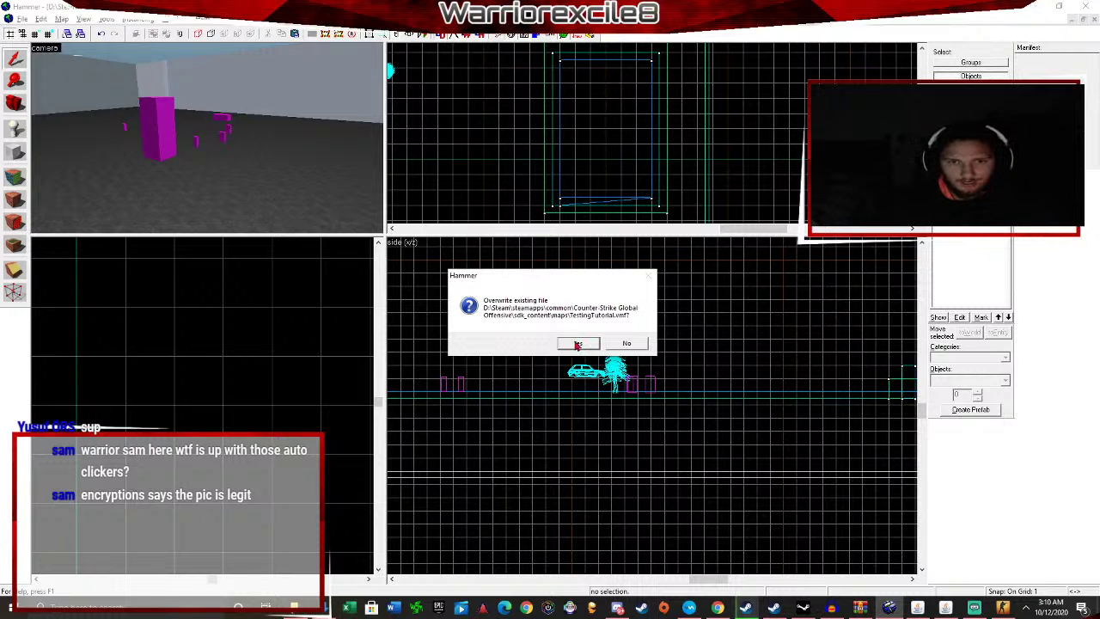
left_click(578, 344)
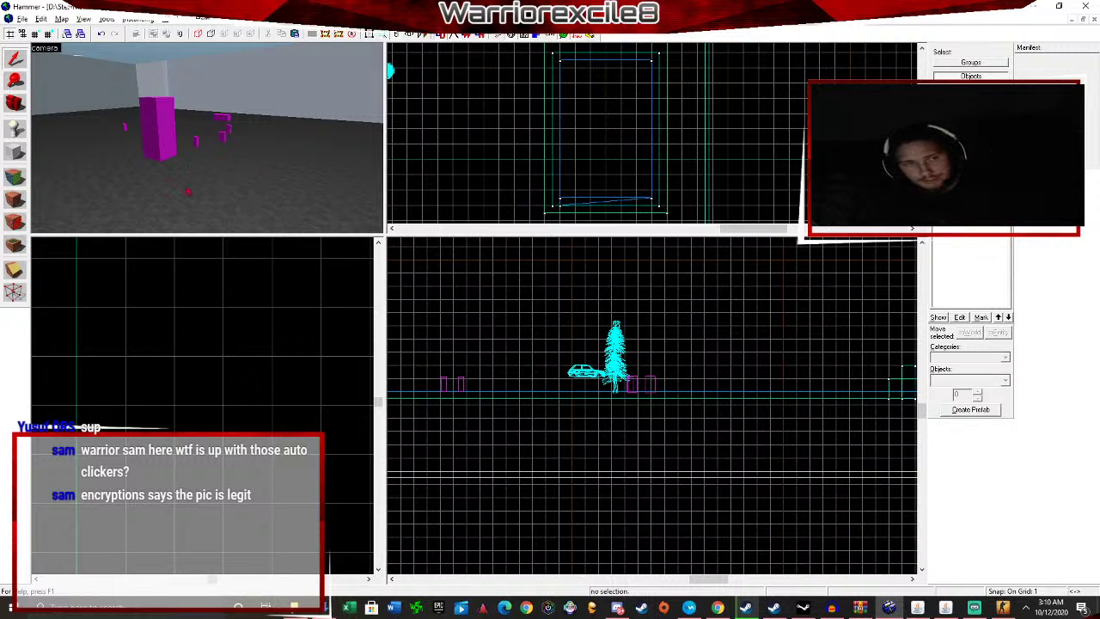
key("F9")
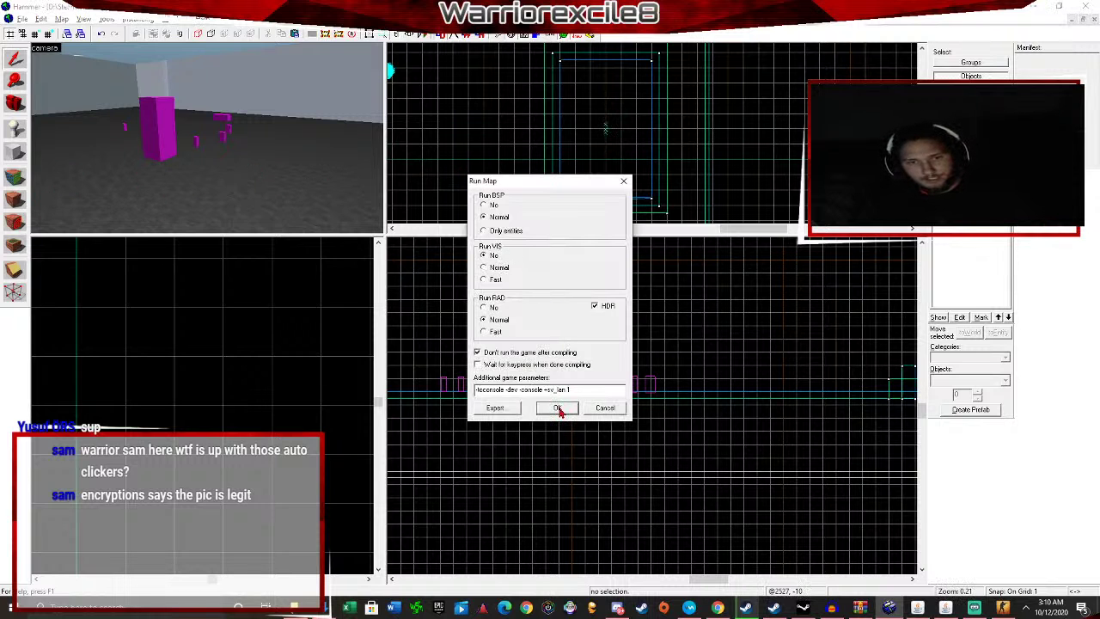
left_click(558, 408)
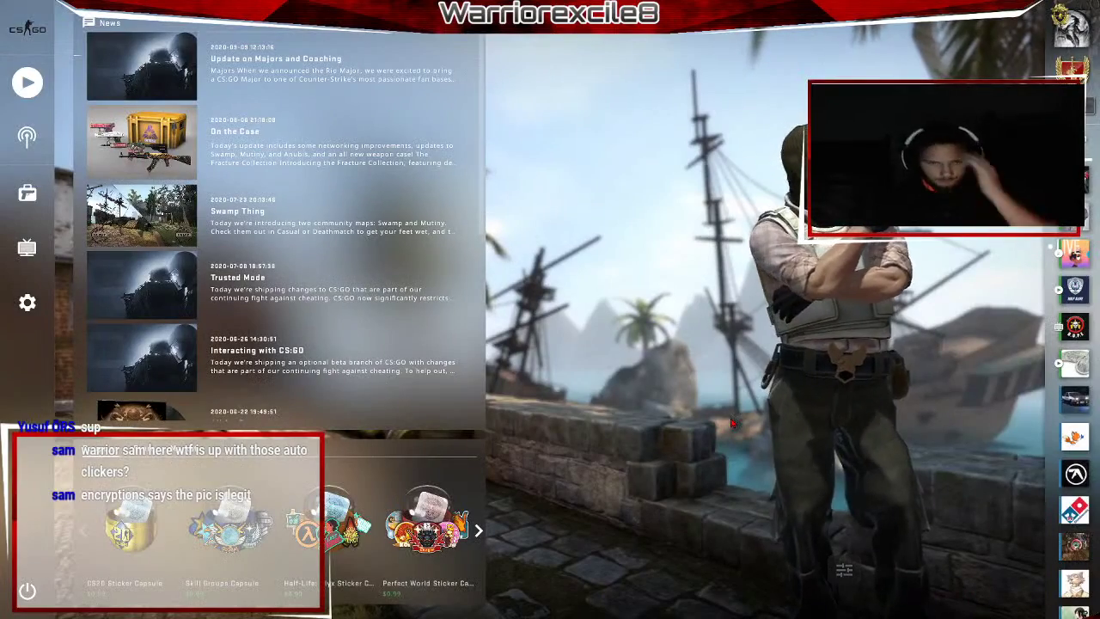
Run 'map TestingTutorial' in the CS:GO console to load the map.
key("alt+Tab")
key("alt+Tab")
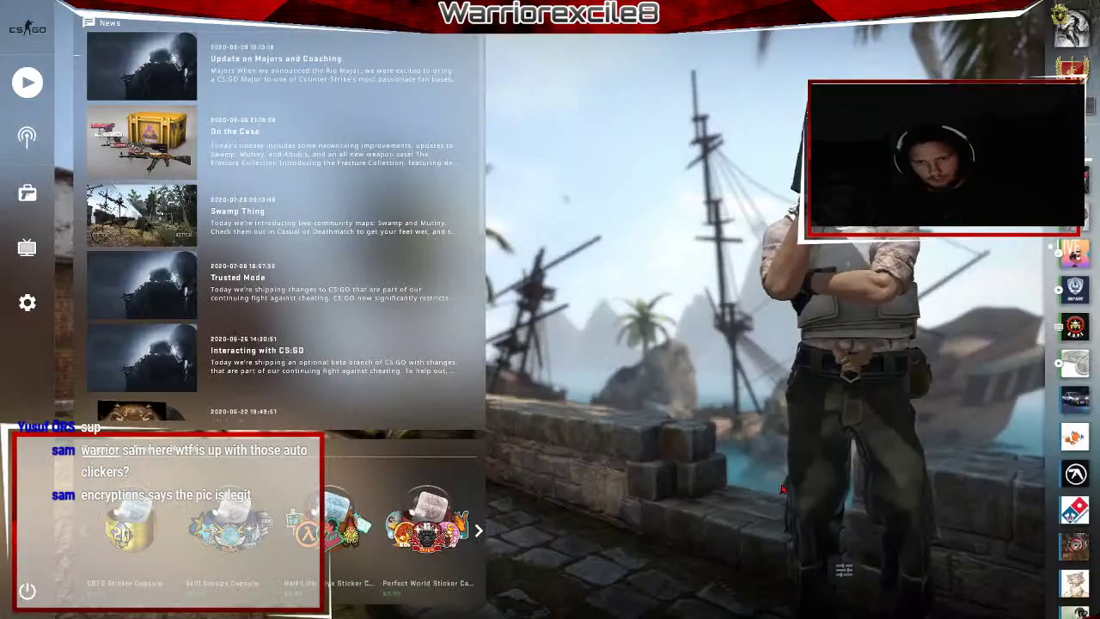
key("grave")
type("m")
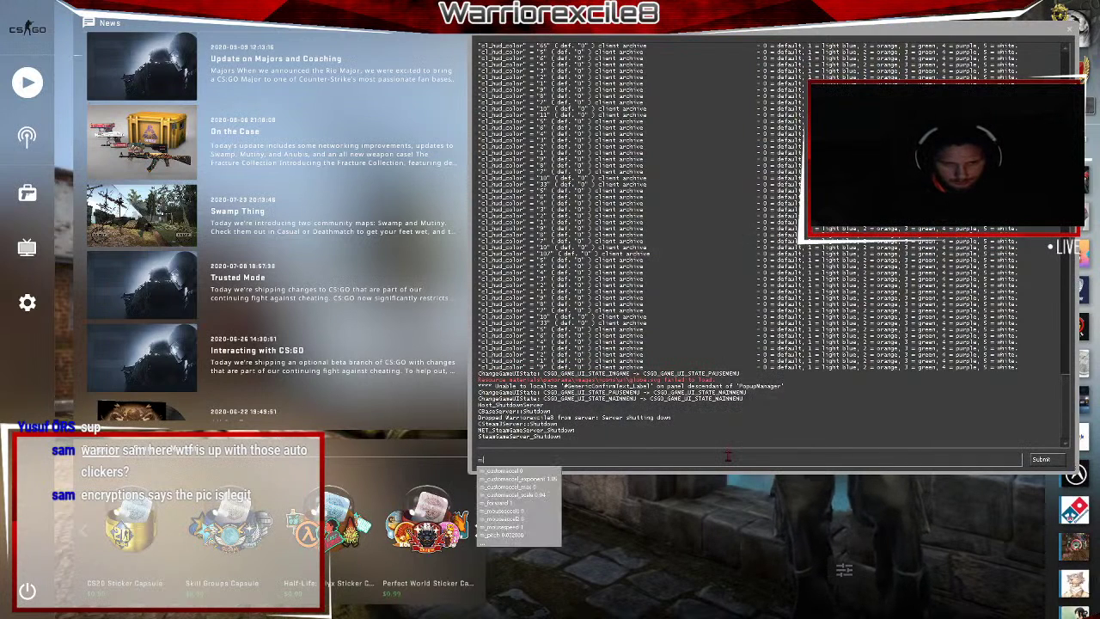
type("ap TestingTutorial")
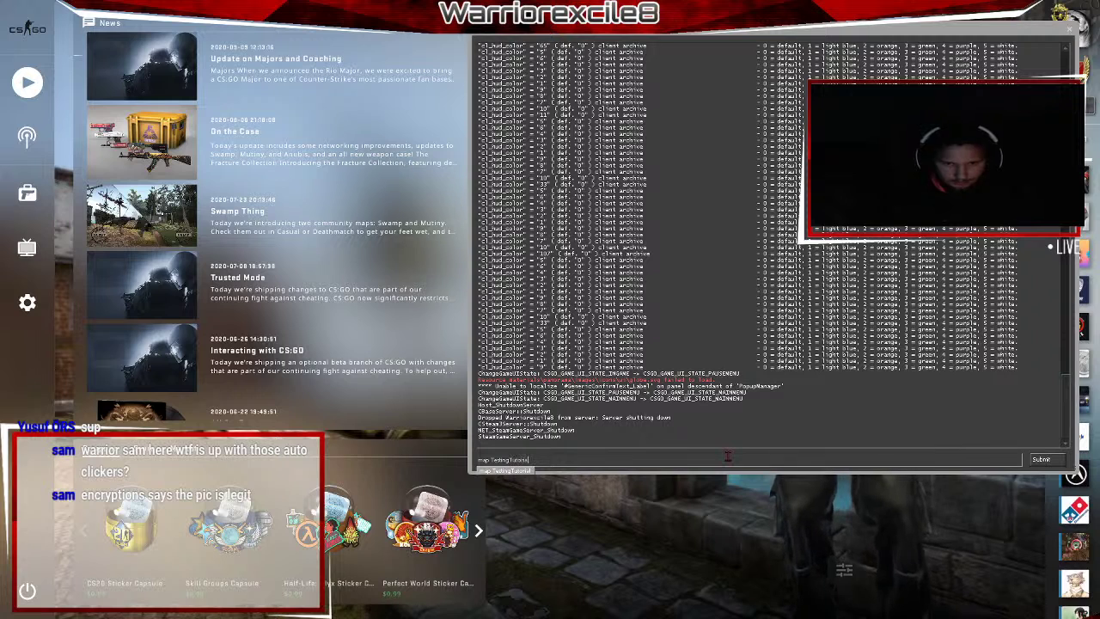
key("Tab")
key("Return")
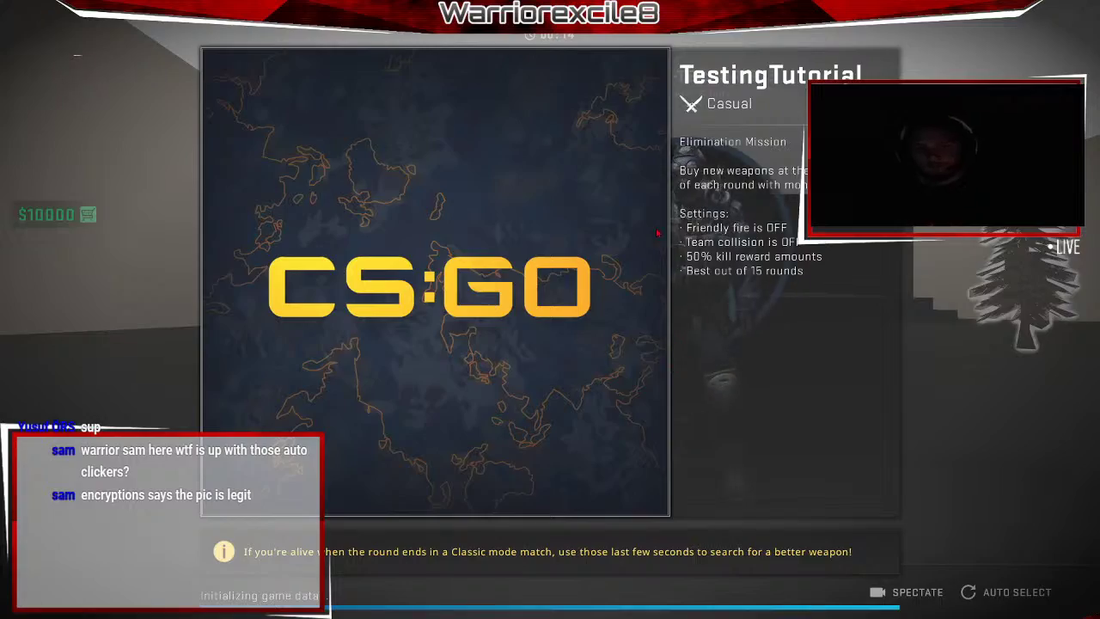
Kick all bots with the bot_kick console command.
key("grave")
type("bot_k")
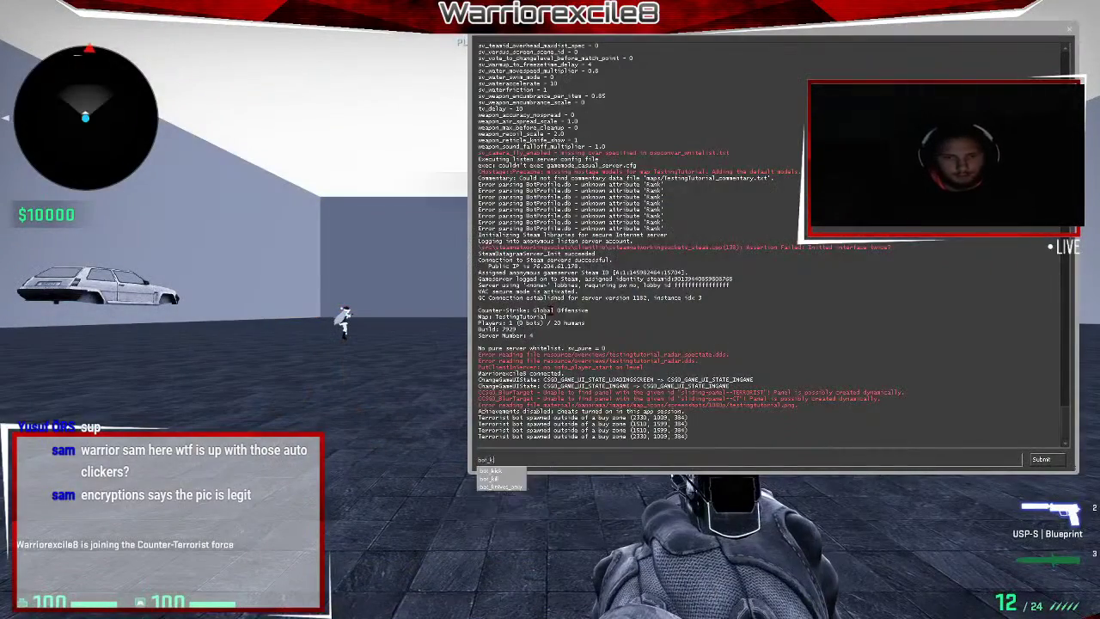
type("ick")
key("Return")
key("grave")
Walk around with the knife past the tree, red car and walls, then return to Hammer.
key("3")
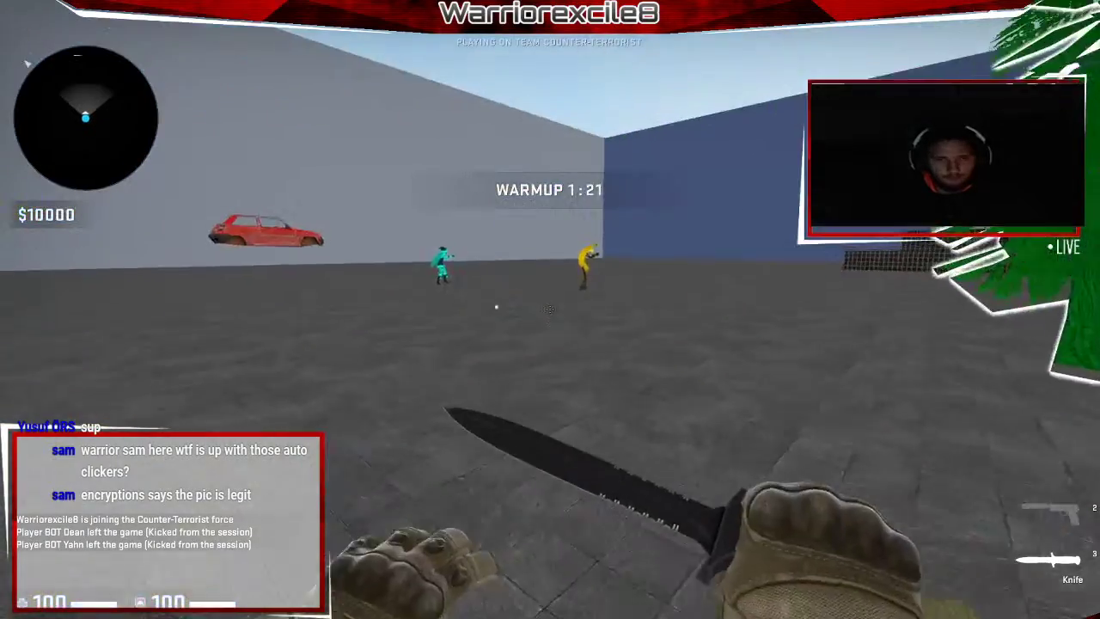
key("w")
left_click(551, 310)
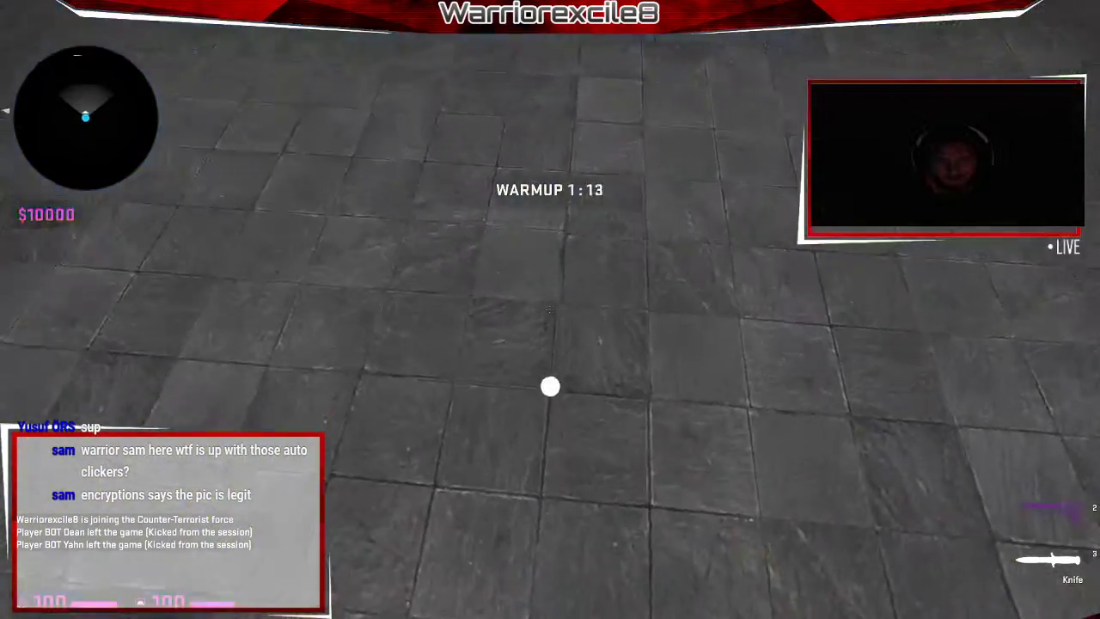
left_click(550, 309)
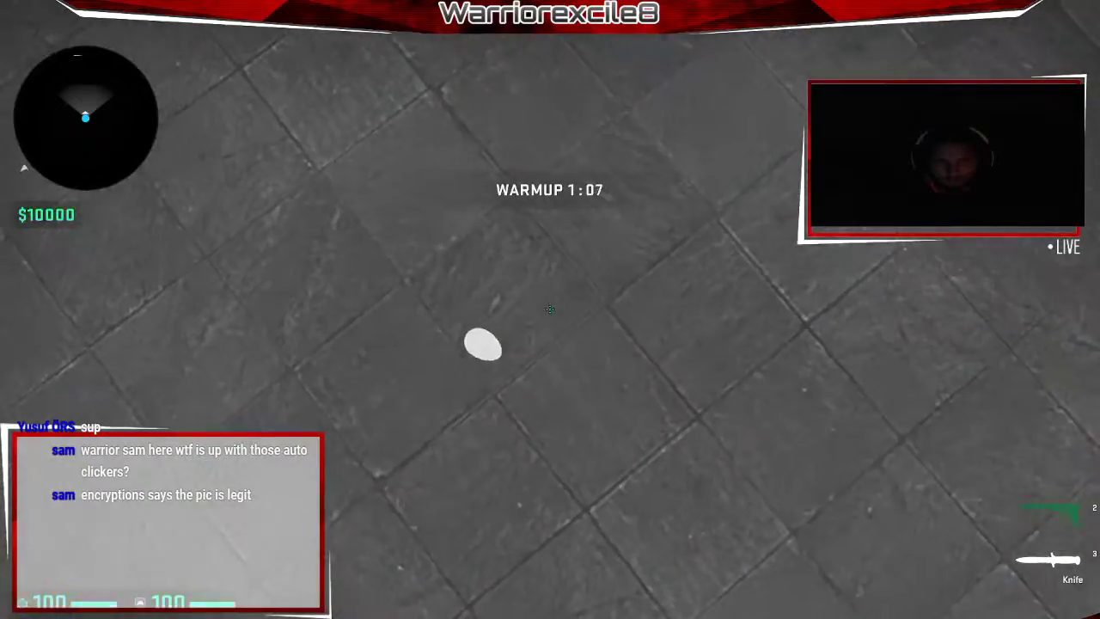
key("w")
left_click(550, 309)
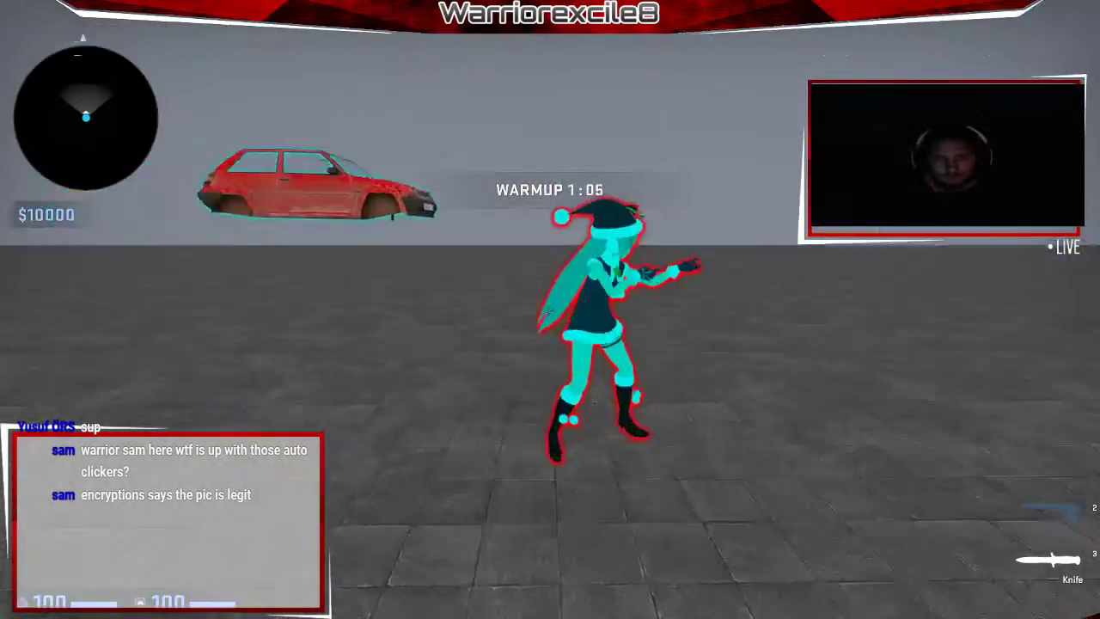
left_click(551, 309)
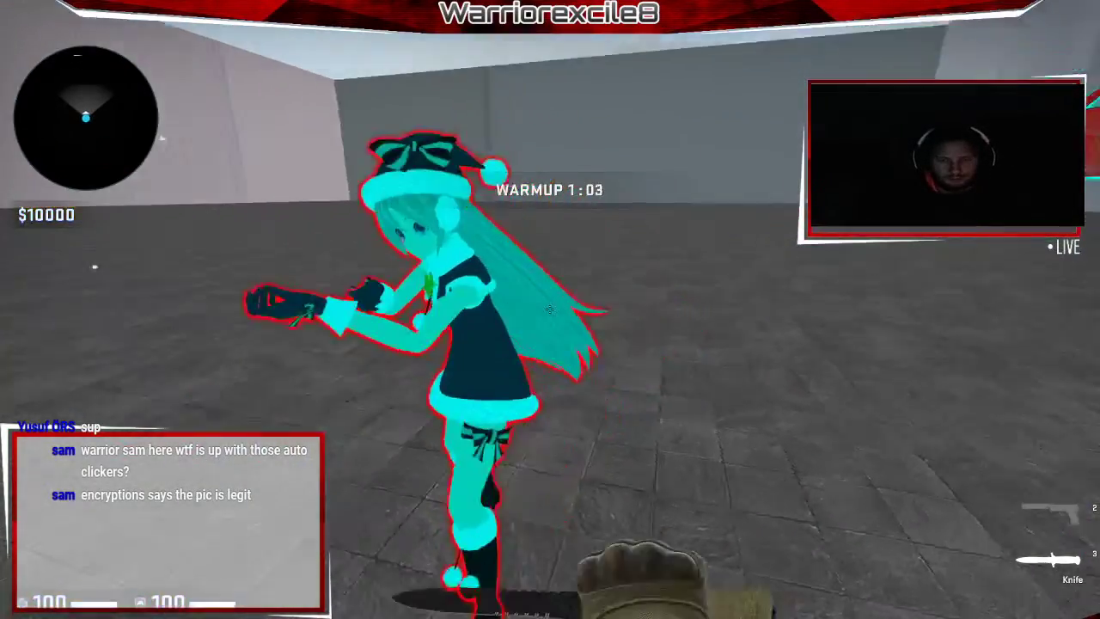
left_click(550, 309)
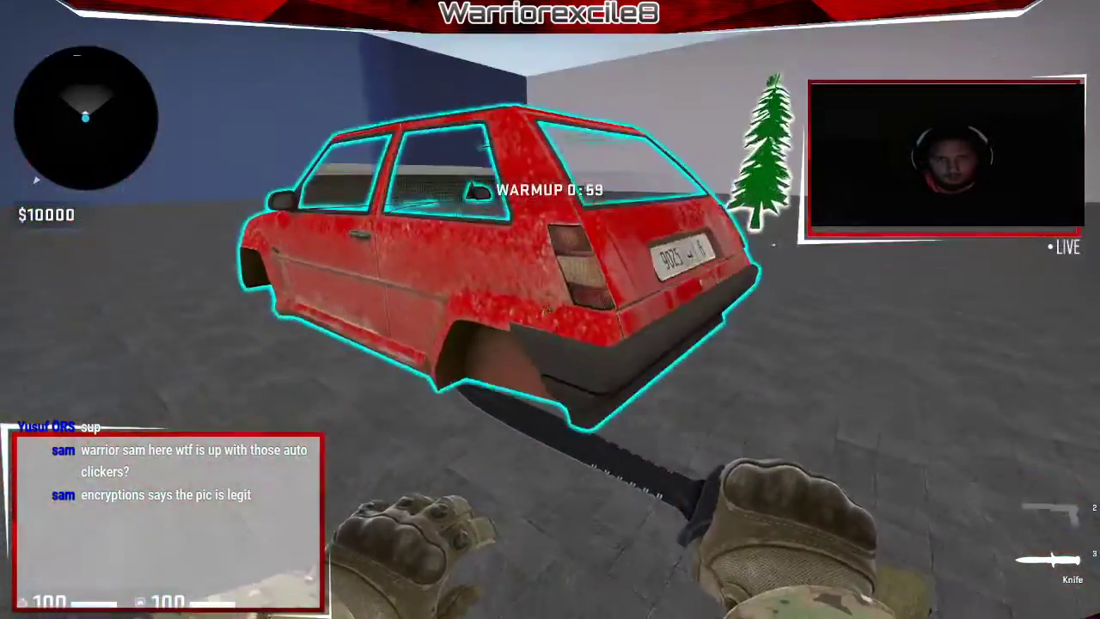
left_click(550, 310)
left_click(551, 309)
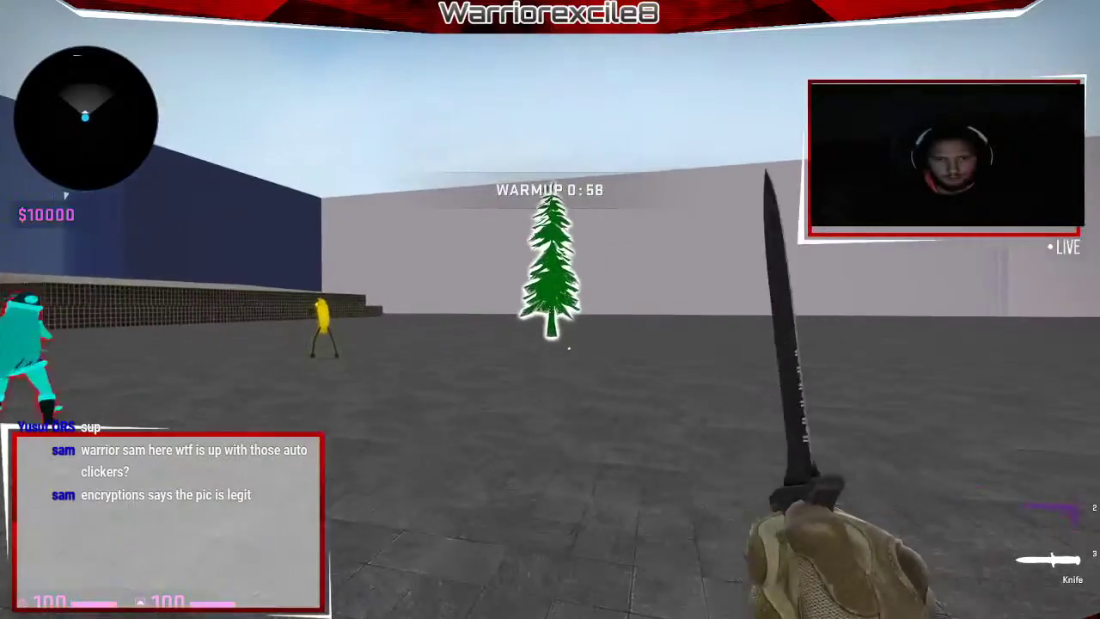
key("f")
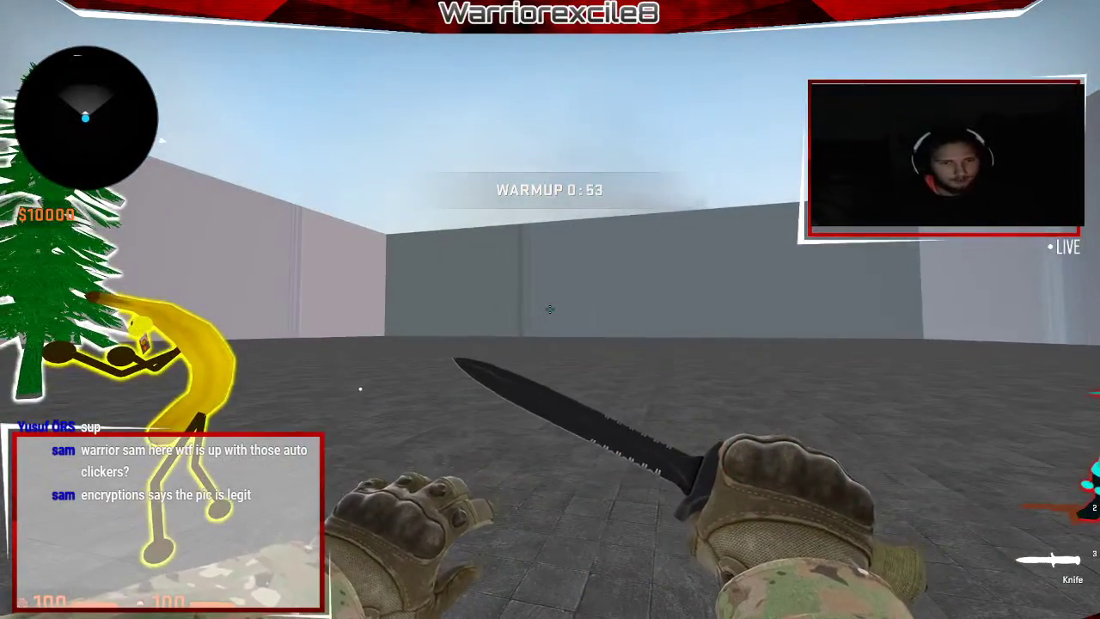
left_click(550, 309)
key("f")
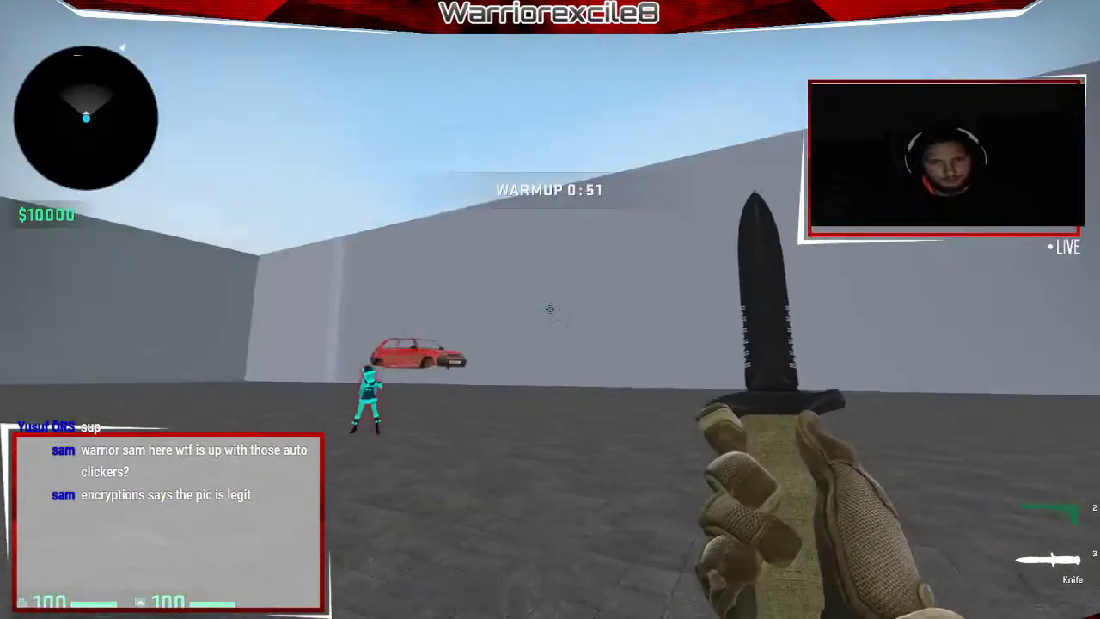
key("alt+Tab")
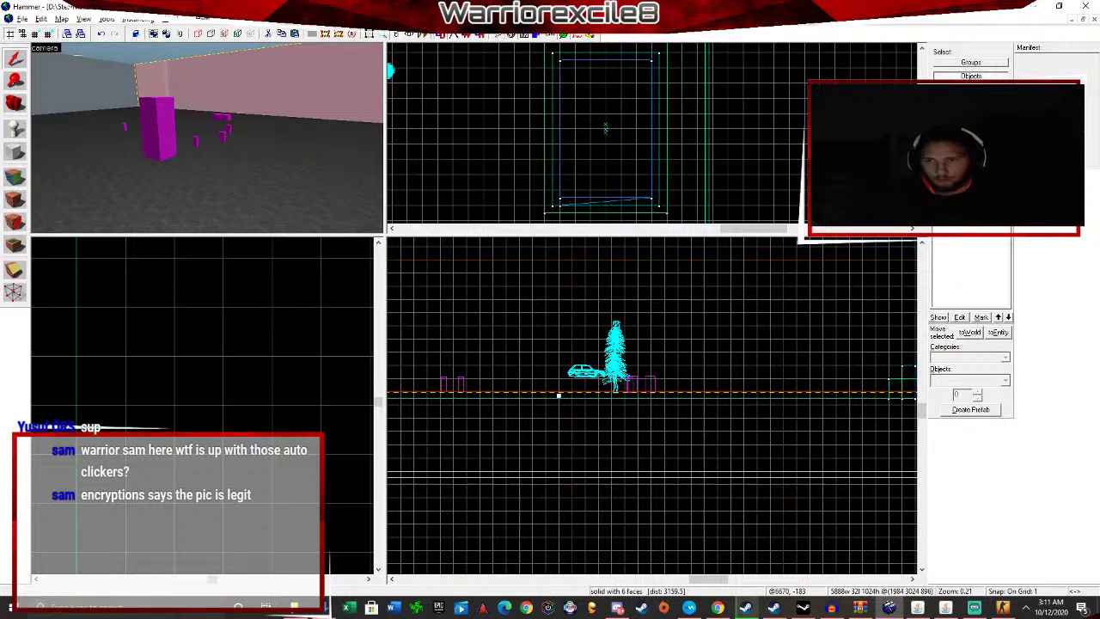
Apply the toolsskybox texture to the selected room walls, briefly switching to CS:GO and back.
left_click(990, 173)
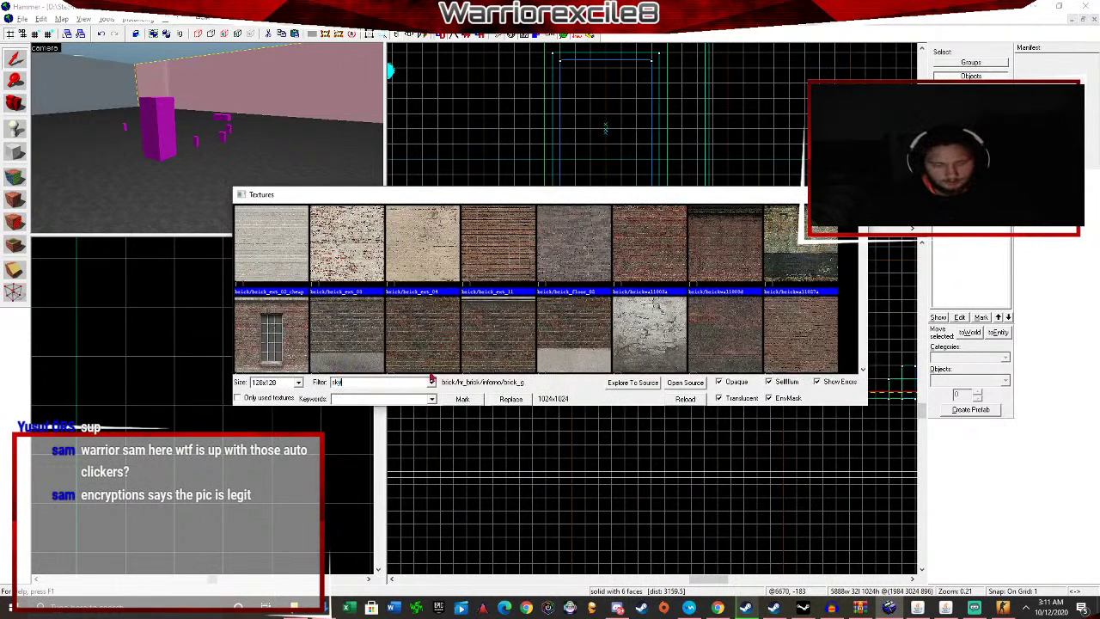
scroll(602, 285, "down", 20)
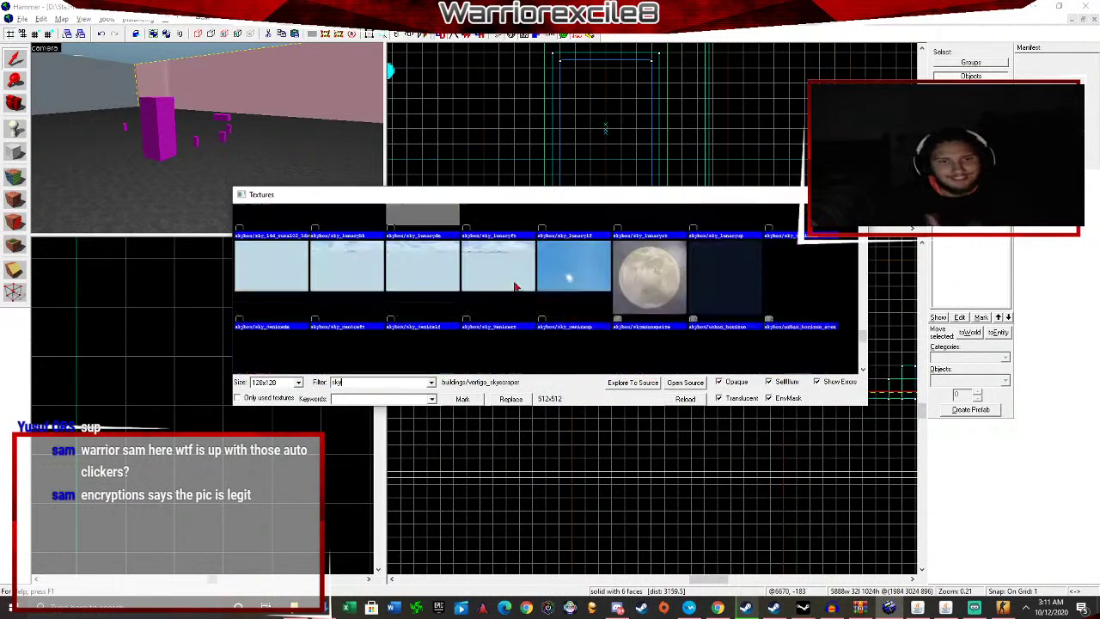
scroll(464, 288, "down", 3)
double_click(346, 319)
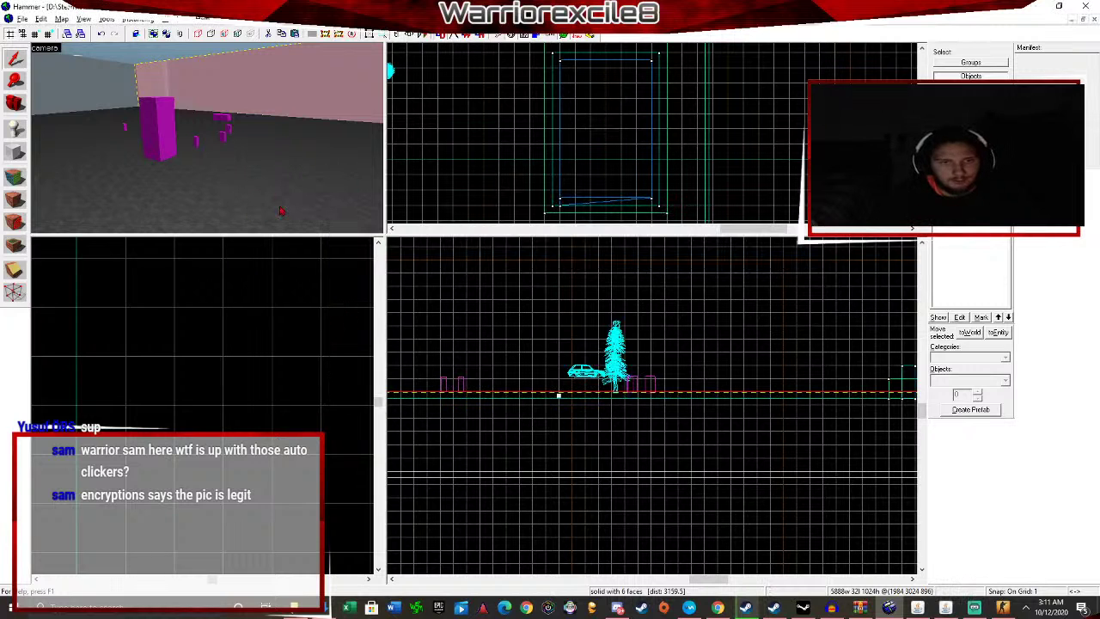
left_click(15, 200)
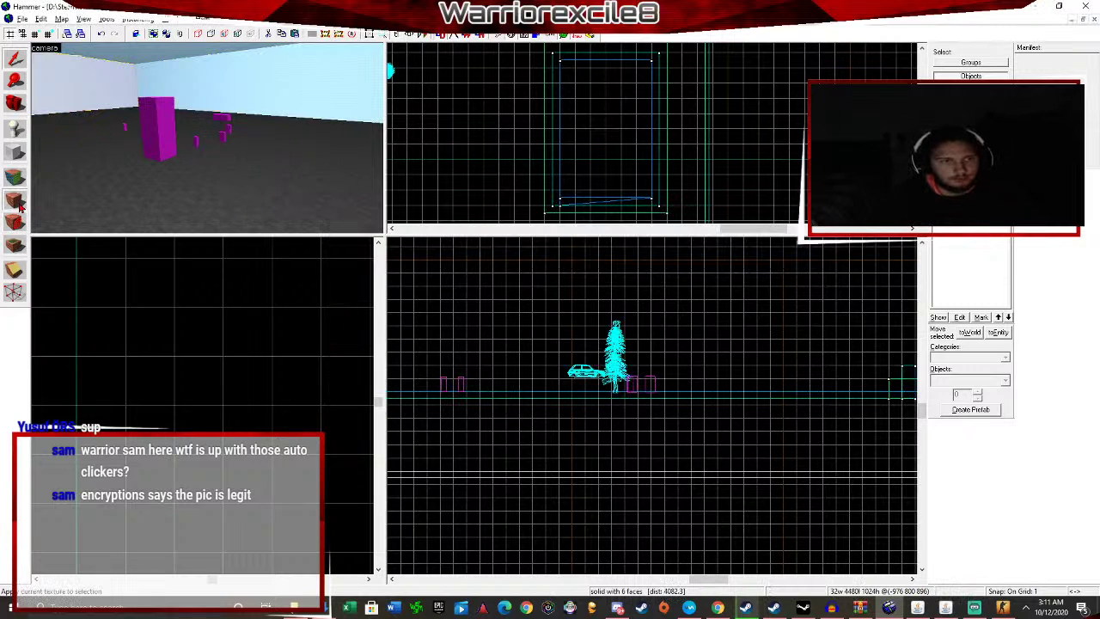
left_click(134, 133)
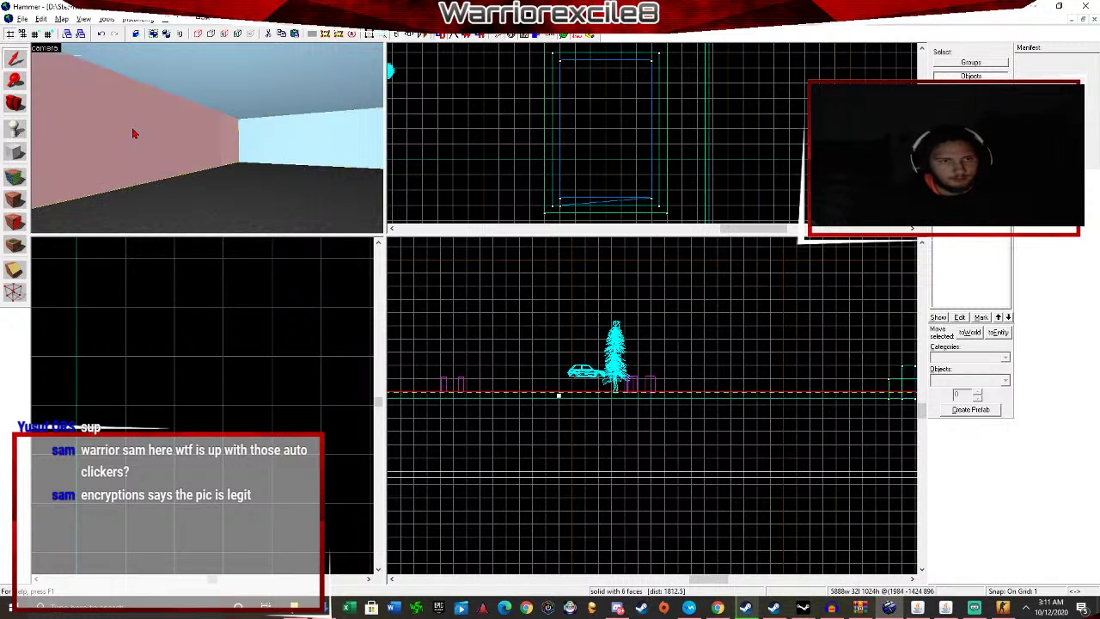
left_click(18, 207)
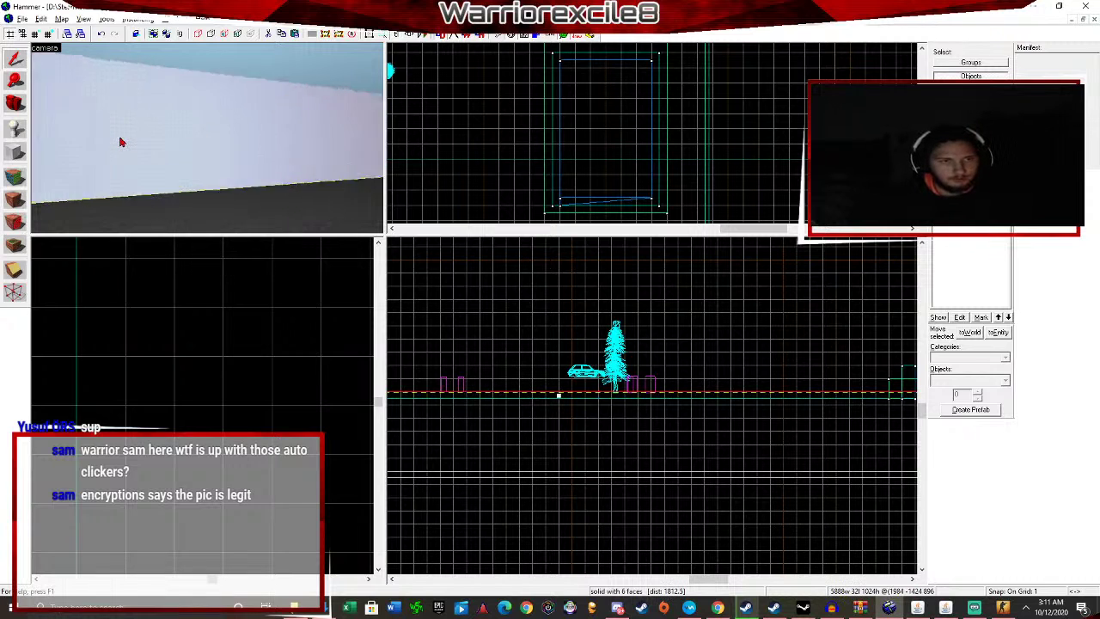
left_click(122, 142)
left_click(15, 200)
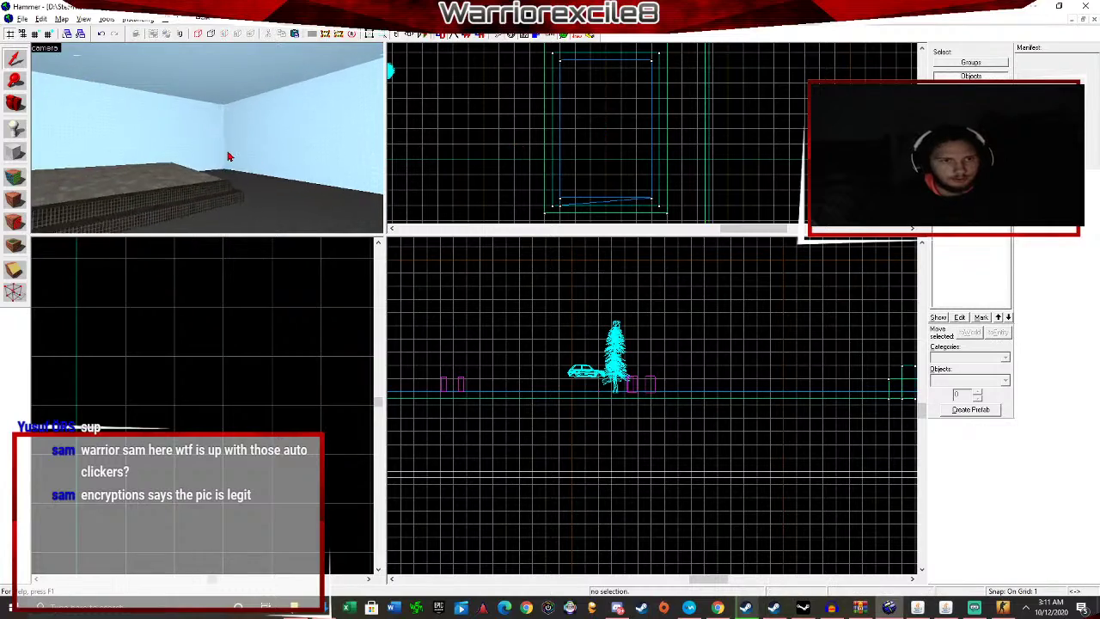
key("alt+Tab")
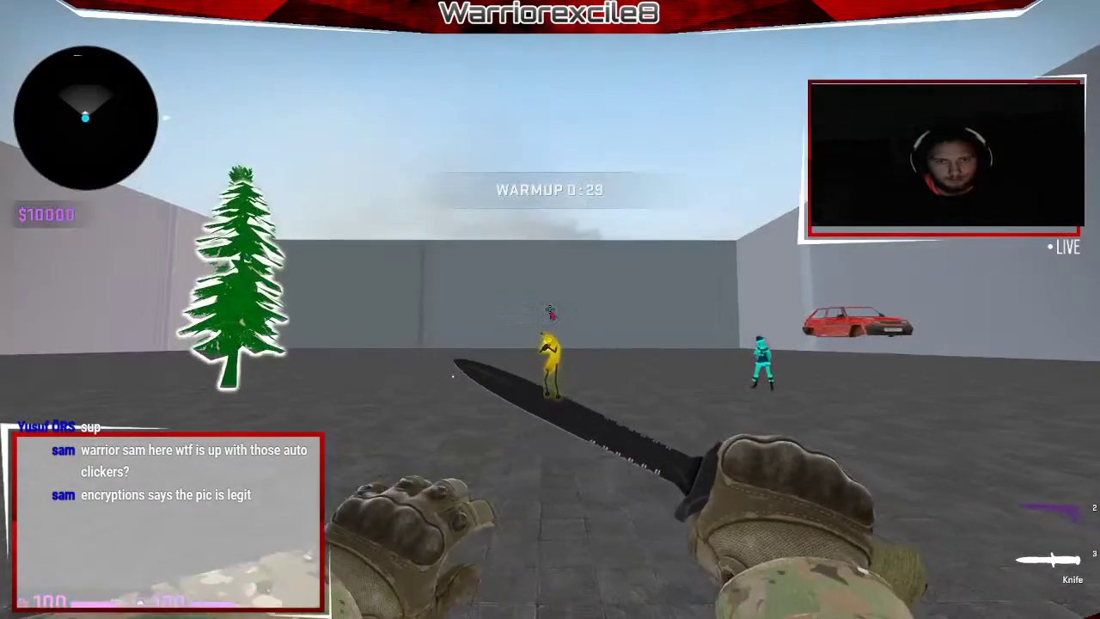
key("alt+Tab")
Drag the car prop down in the side view so it sits at floor level.
key("z")
key("w")
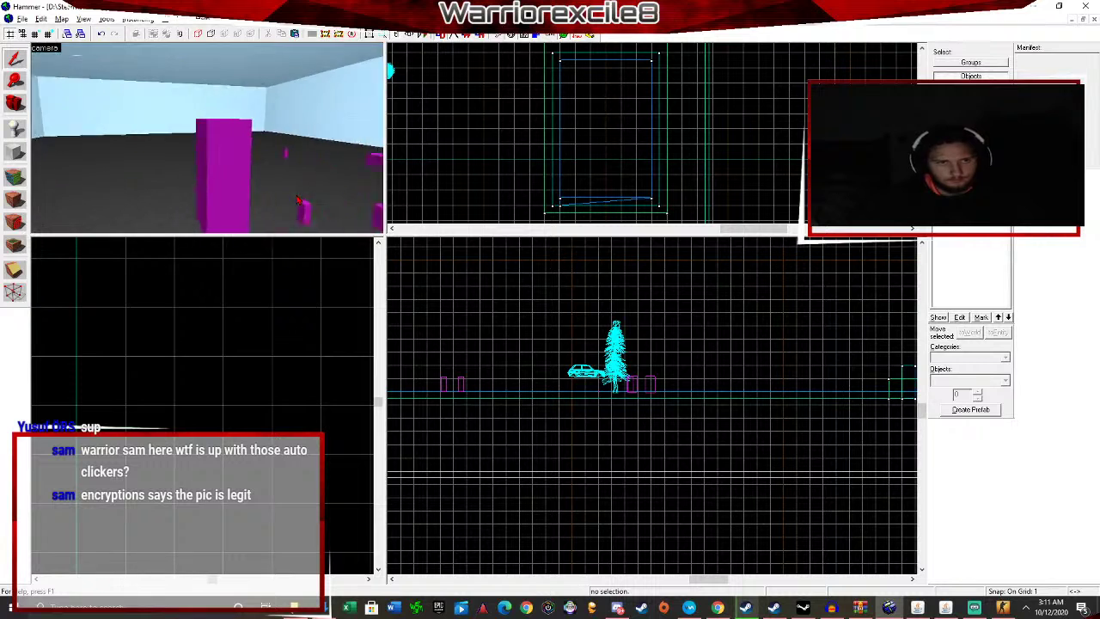
left_click(179, 161)
scroll(301, 416, "down", 20)
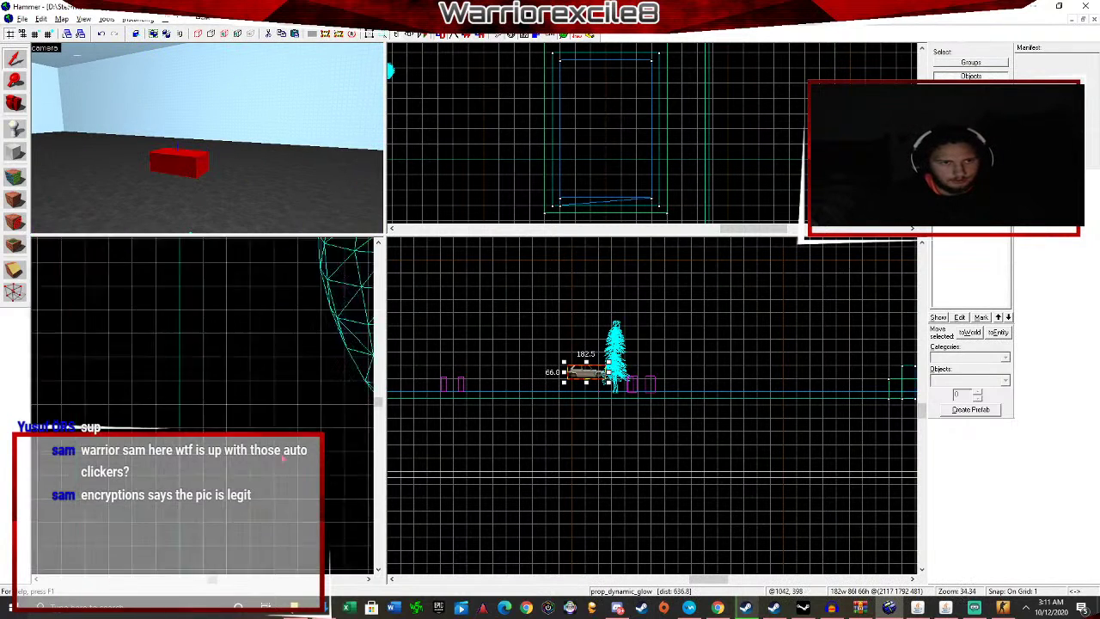
scroll(342, 490, "up", 10)
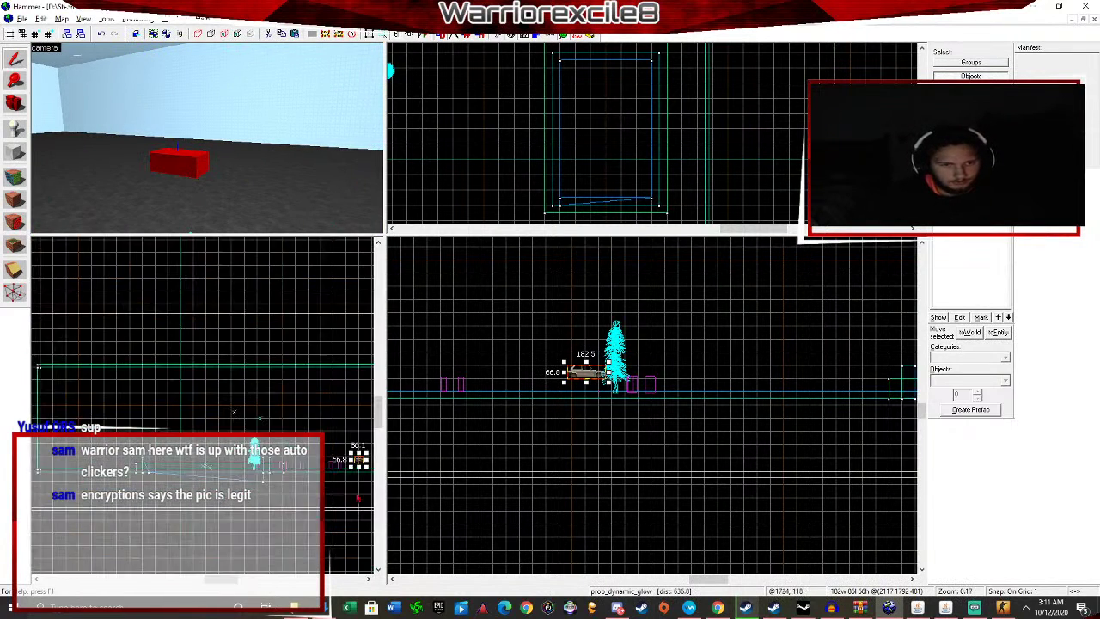
left_click(369, 579)
left_click(369, 579)
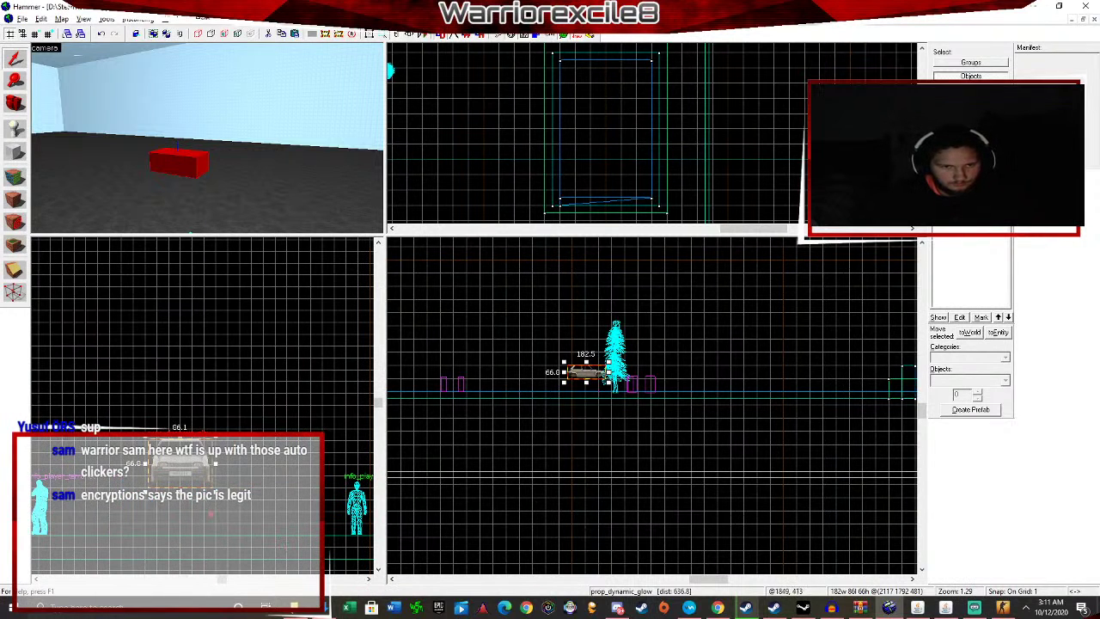
left_click_drag(178, 486, 176, 513)
left_click(207, 443)
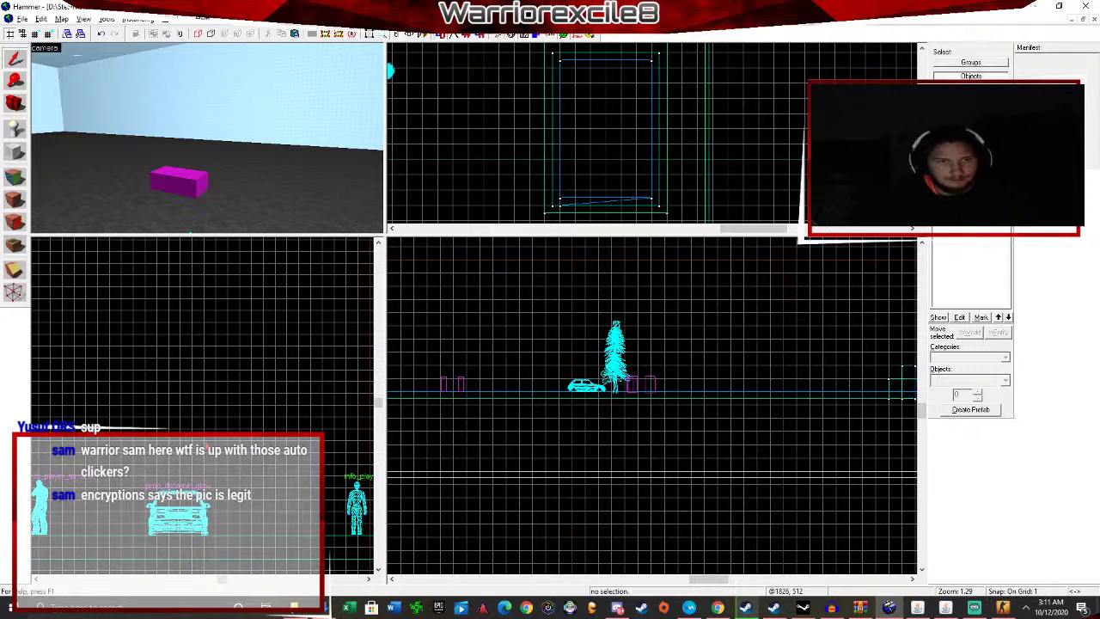
Look over the room in 3D, selecting the floor and then the ceiling solid.
key("Up")
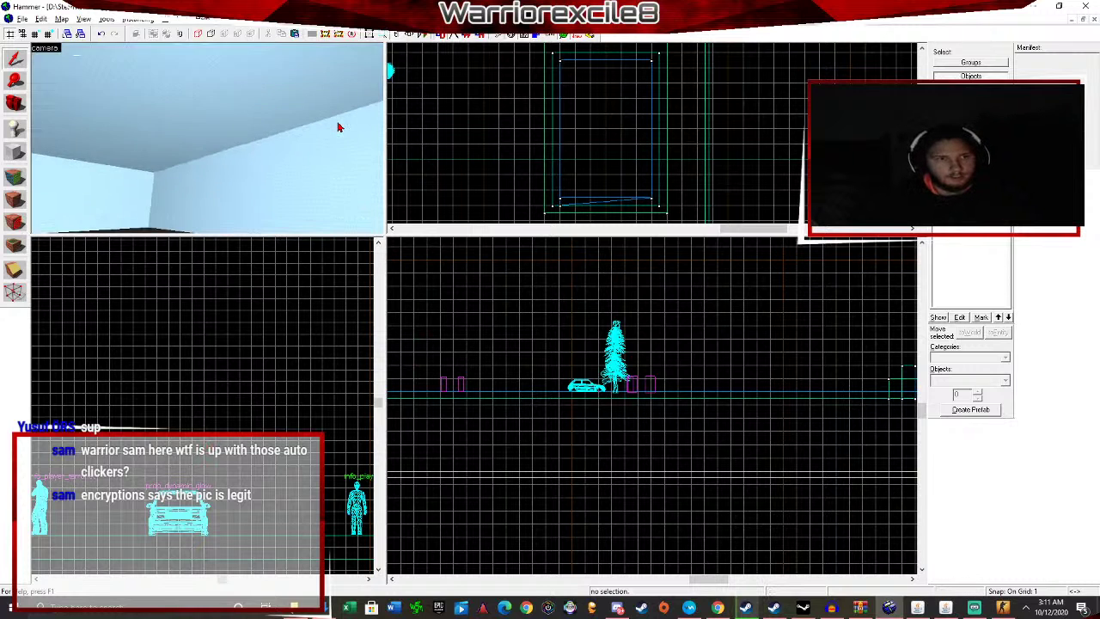
key("Down")
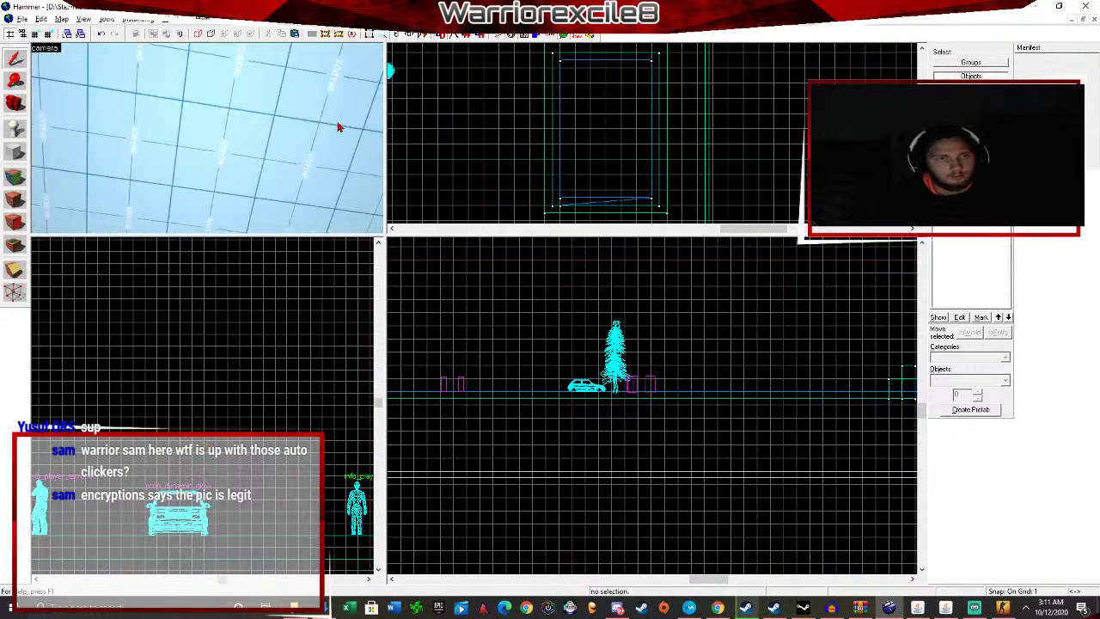
left_click(342, 120)
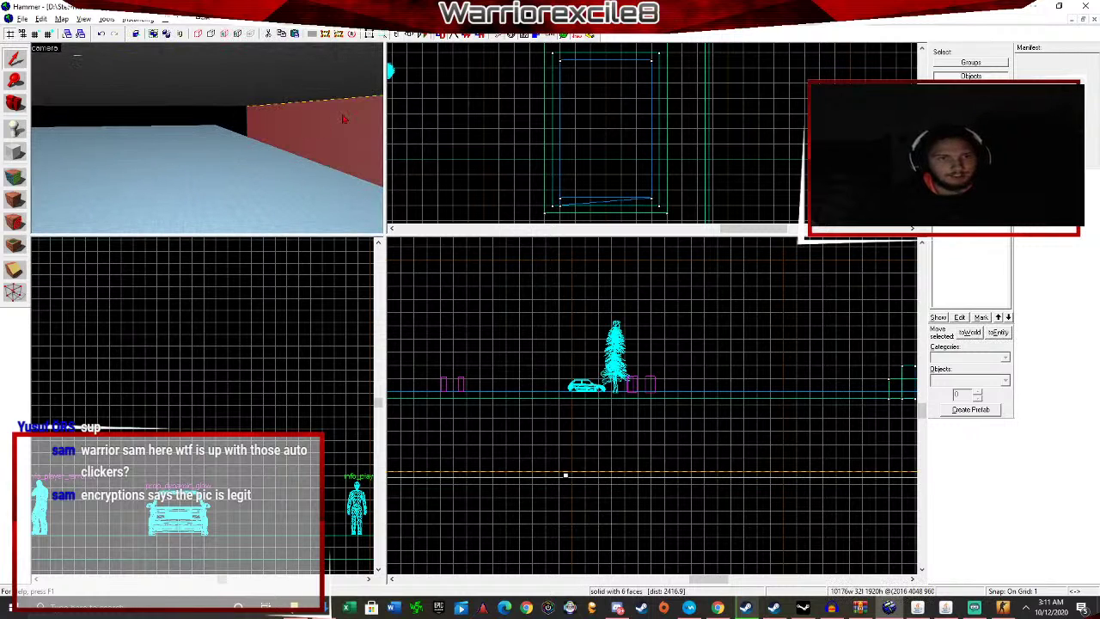
left_click(225, 150)
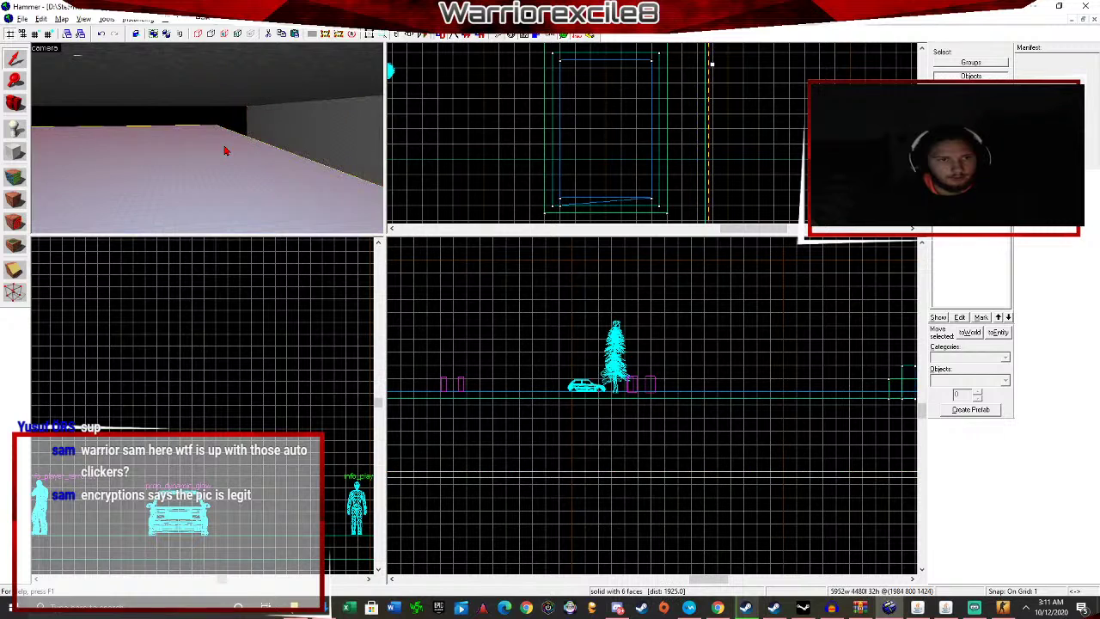
key("Down")
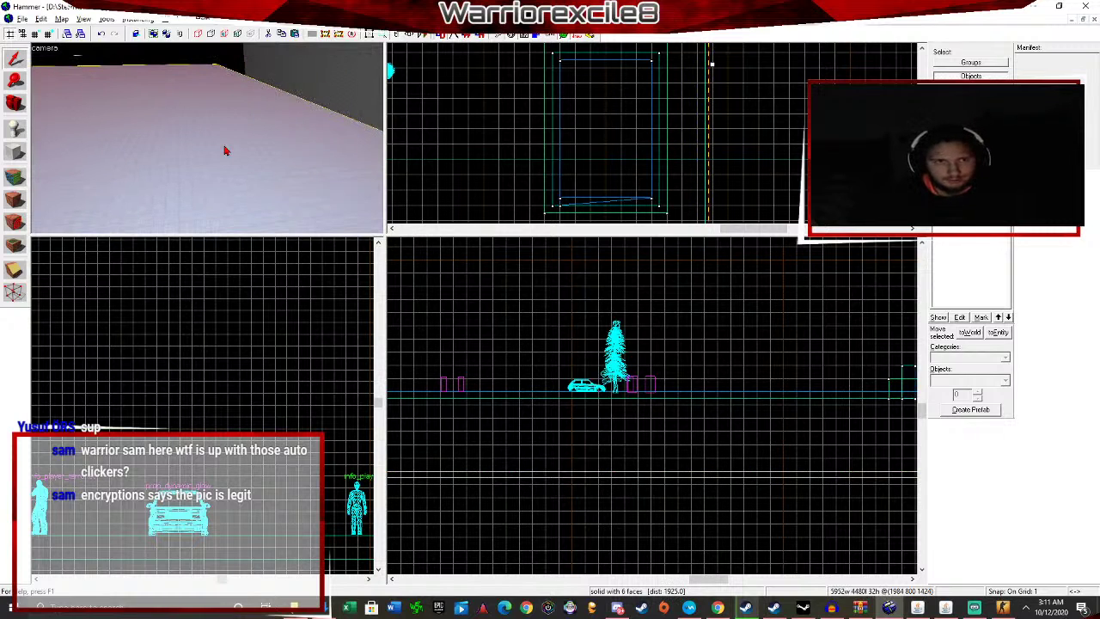
left_click(267, 35)
key("Up")
key("Up")
key("Up")
key("Up")
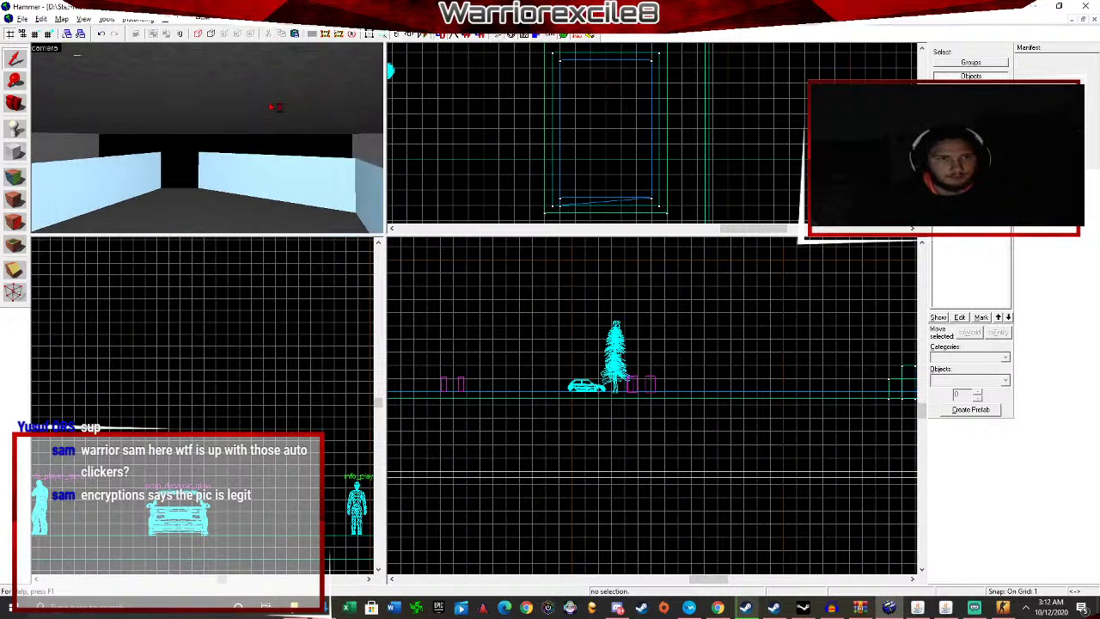
left_click(273, 107)
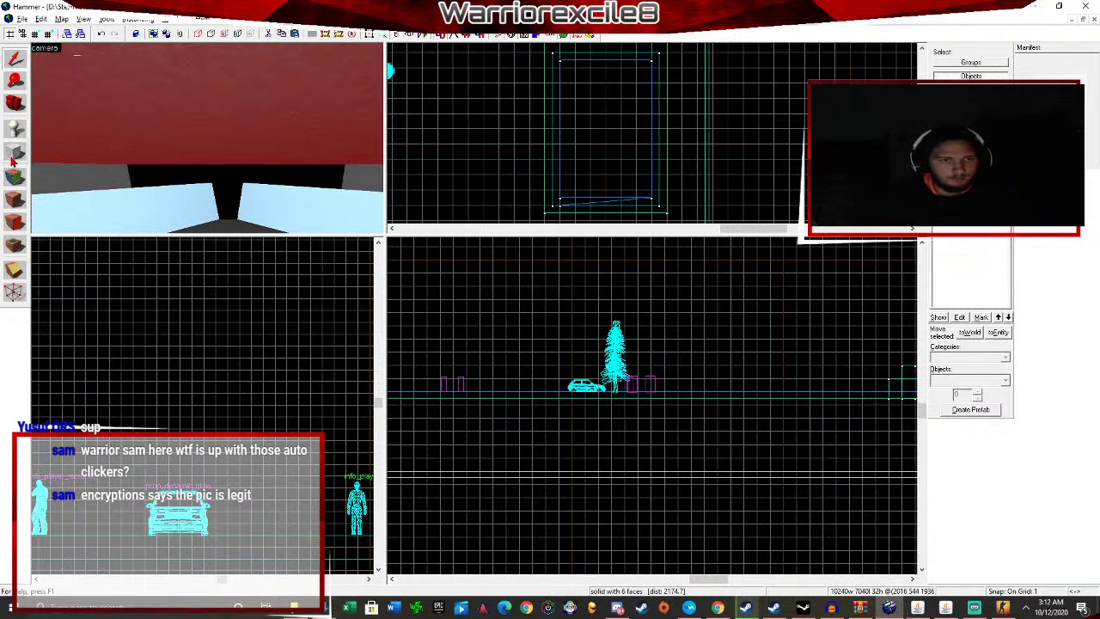
left_click(13, 159)
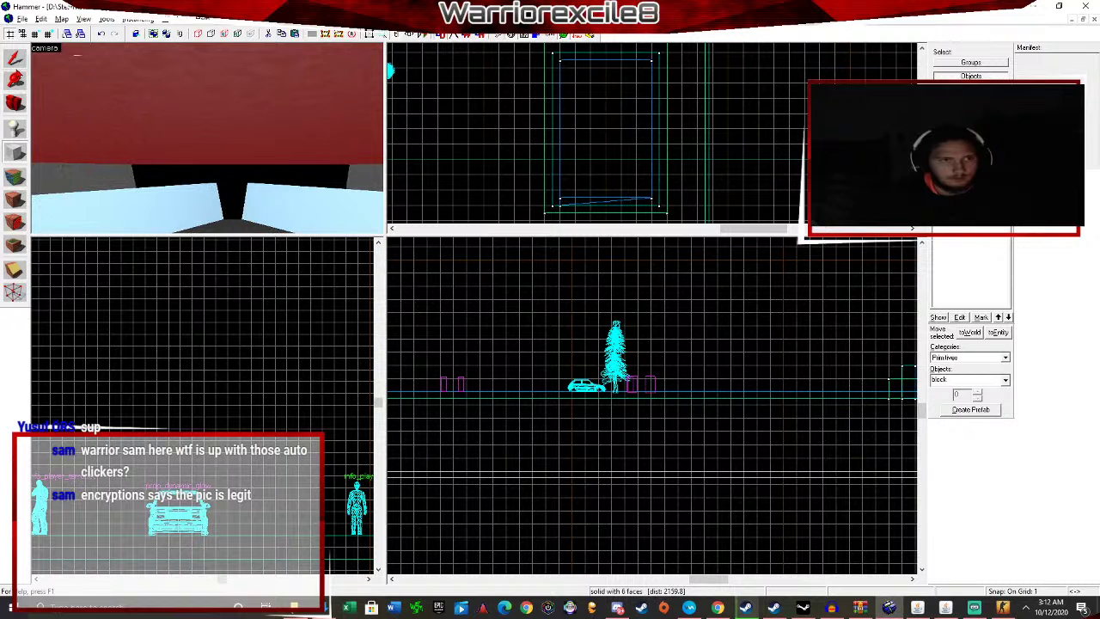
left_click(15, 58)
Apply the light texture to the room's right and left walls.
left_click(55, 194)
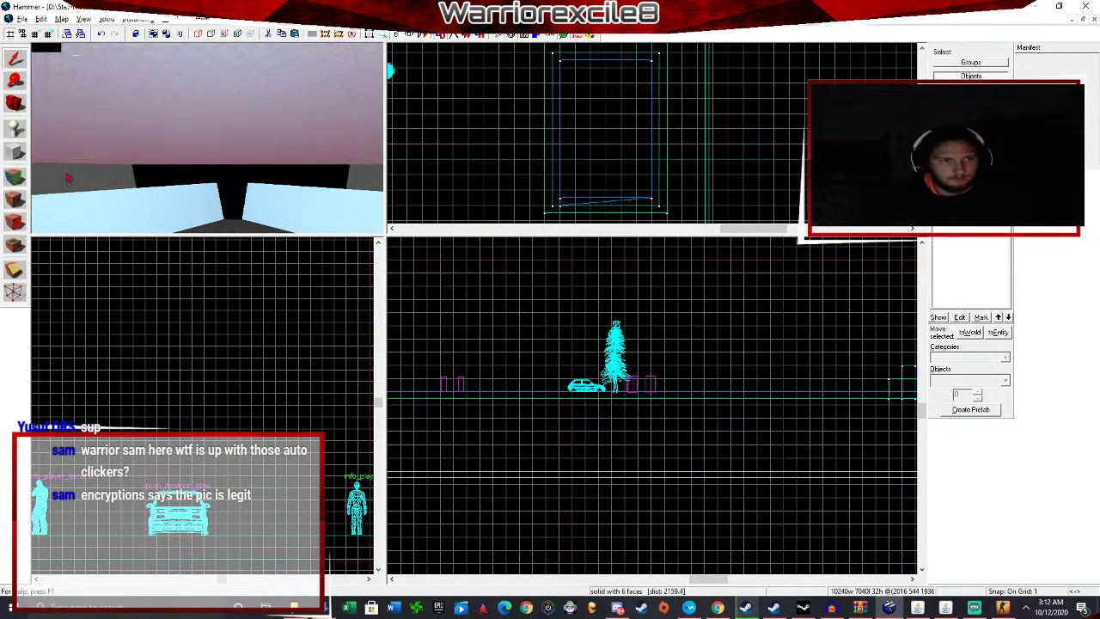
left_click(361, 185)
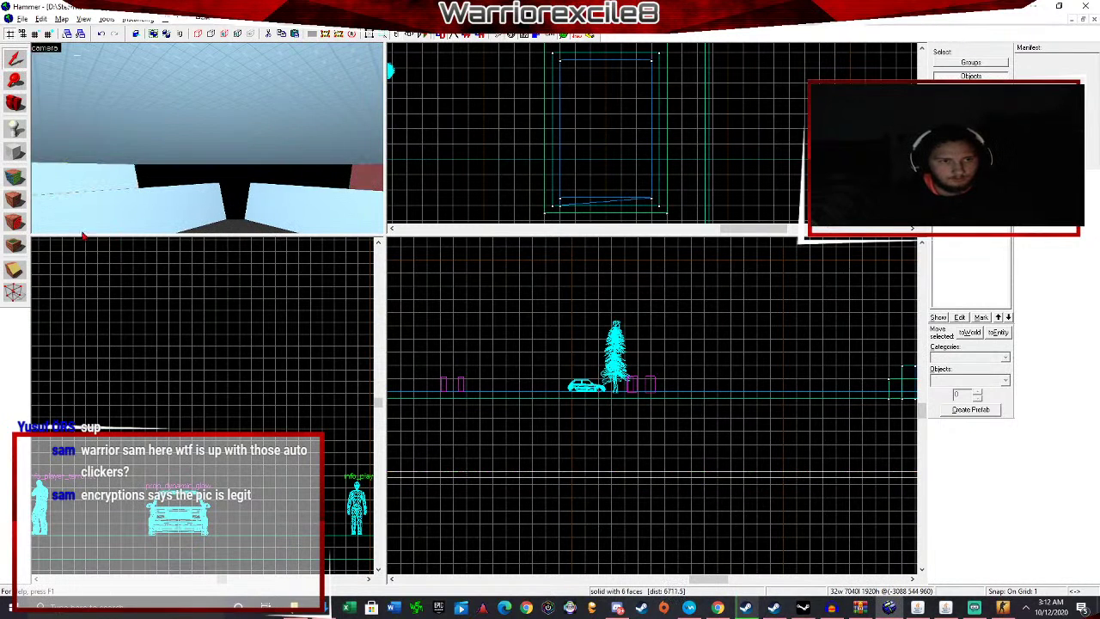
left_click(18, 205)
key("Right")
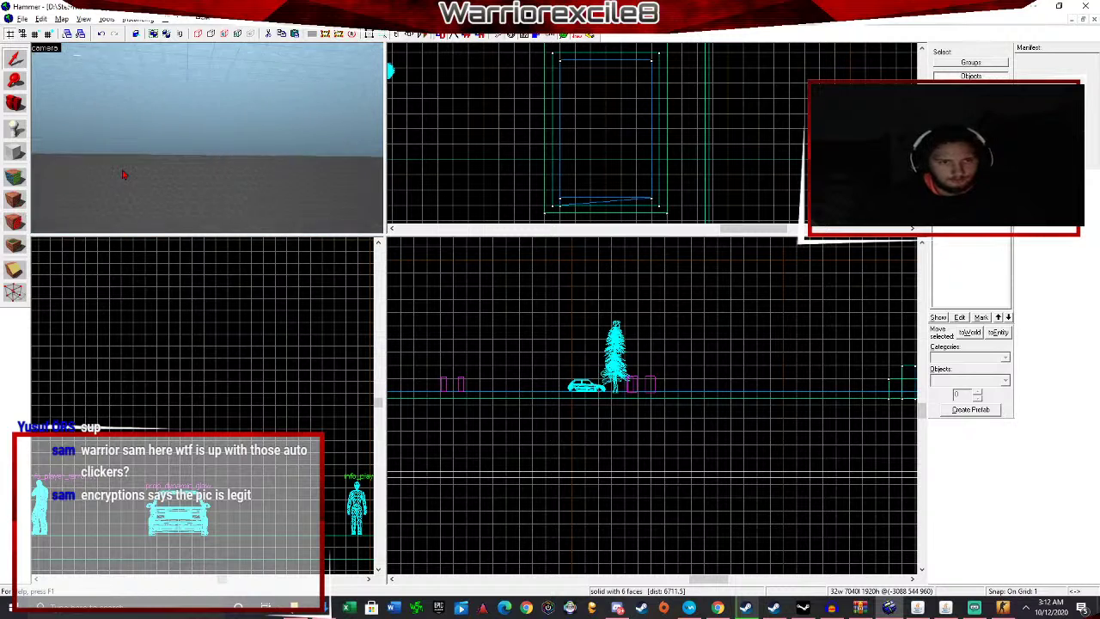
left_click(122, 173)
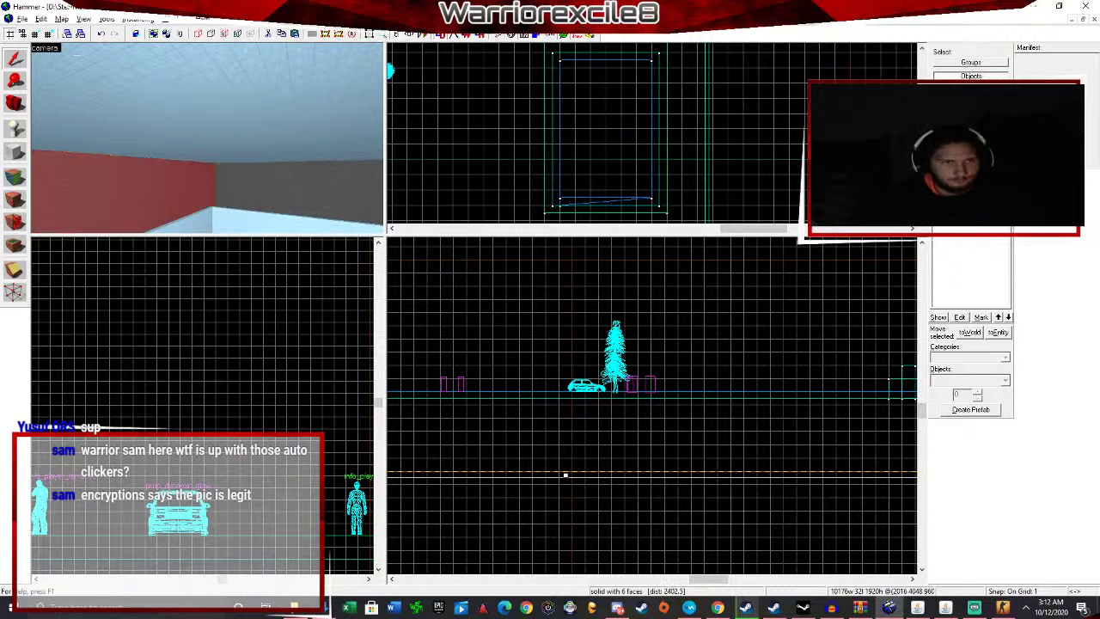
left_click(17, 204)
left_click(356, 186)
left_click(26, 200)
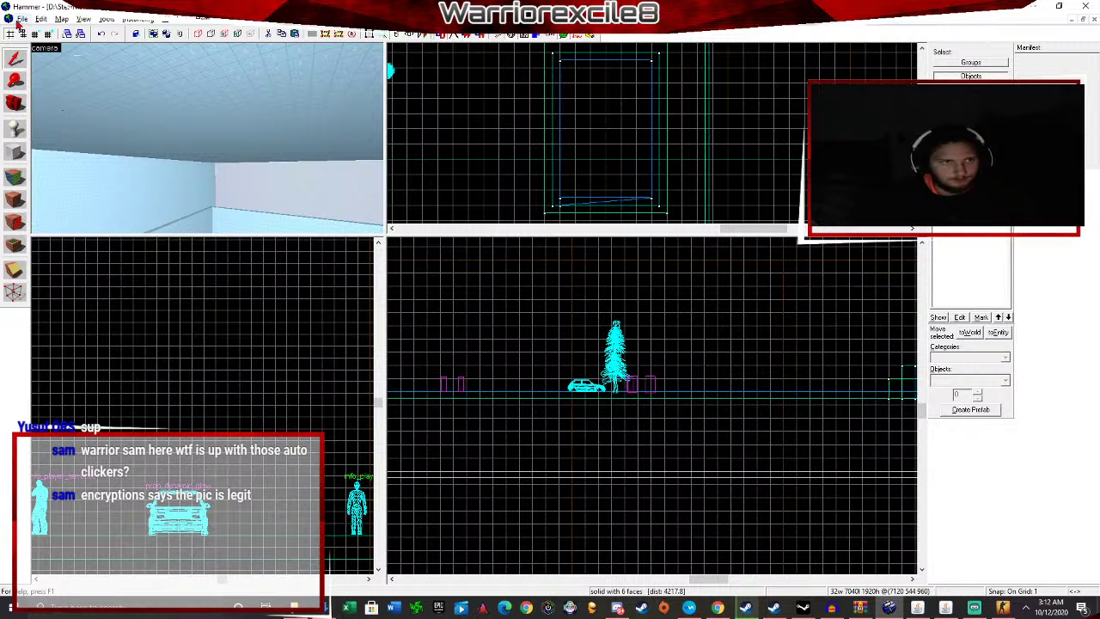
Save the map and dismiss the warning message.
left_click(21, 19)
left_click(47, 69)
left_click(503, 317)
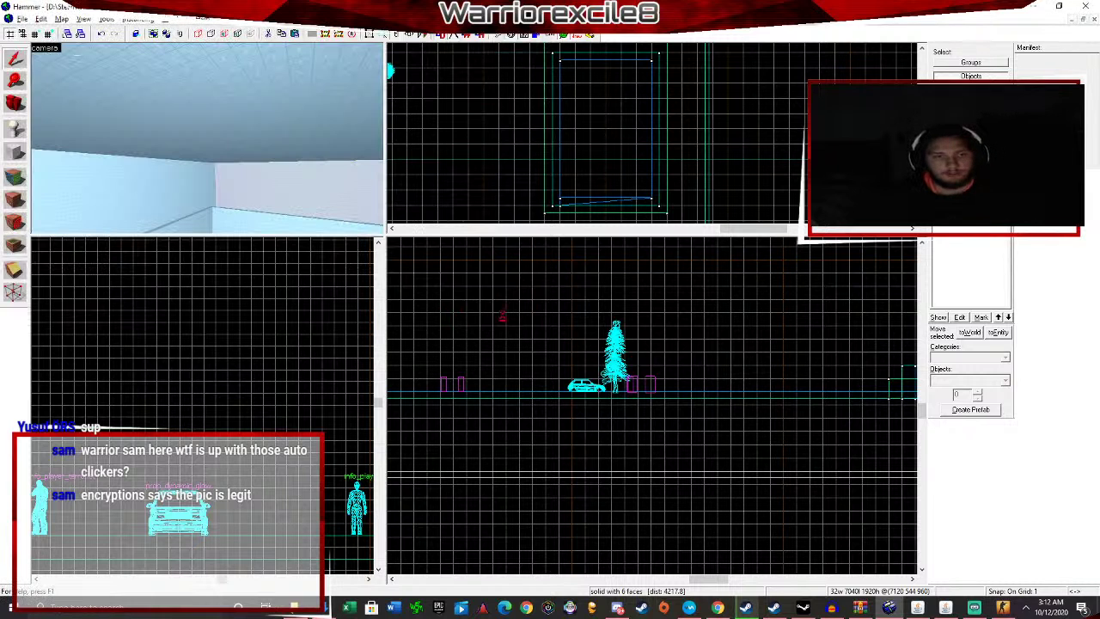
left_click(568, 344)
Recompile the map, quit the current match, and load testingtutorial from the developer console.
key("F9")
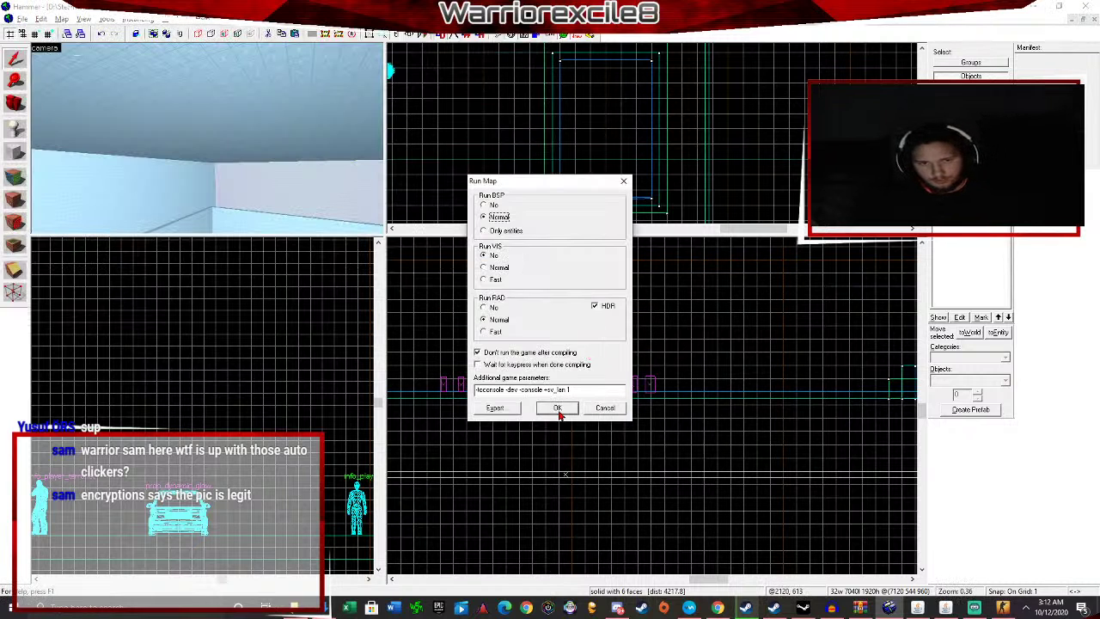
left_click(557, 408)
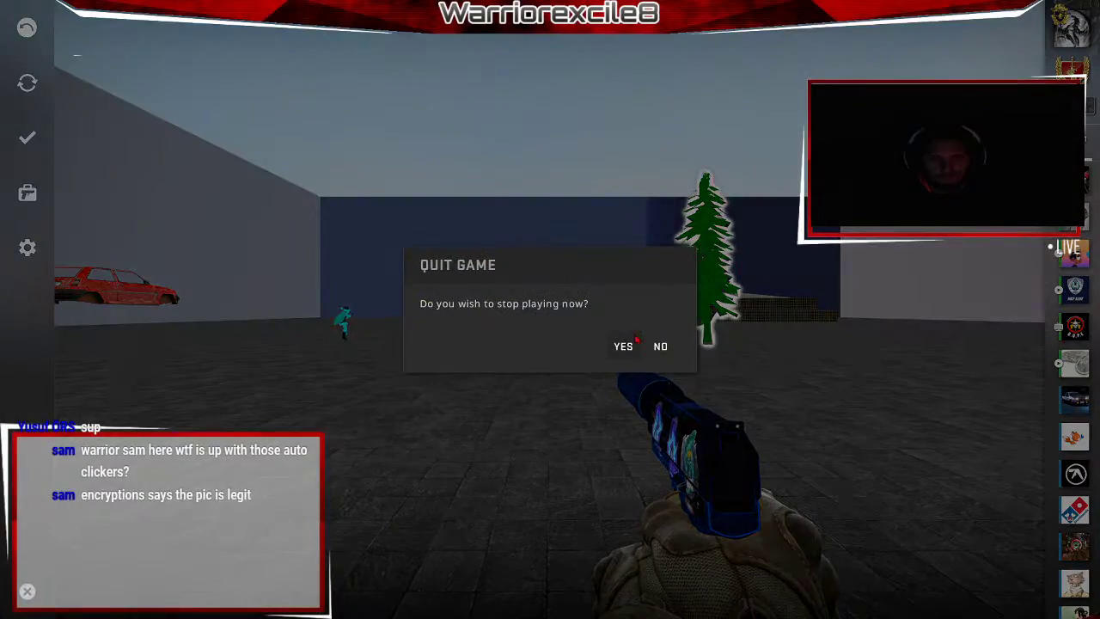
left_click(624, 346)
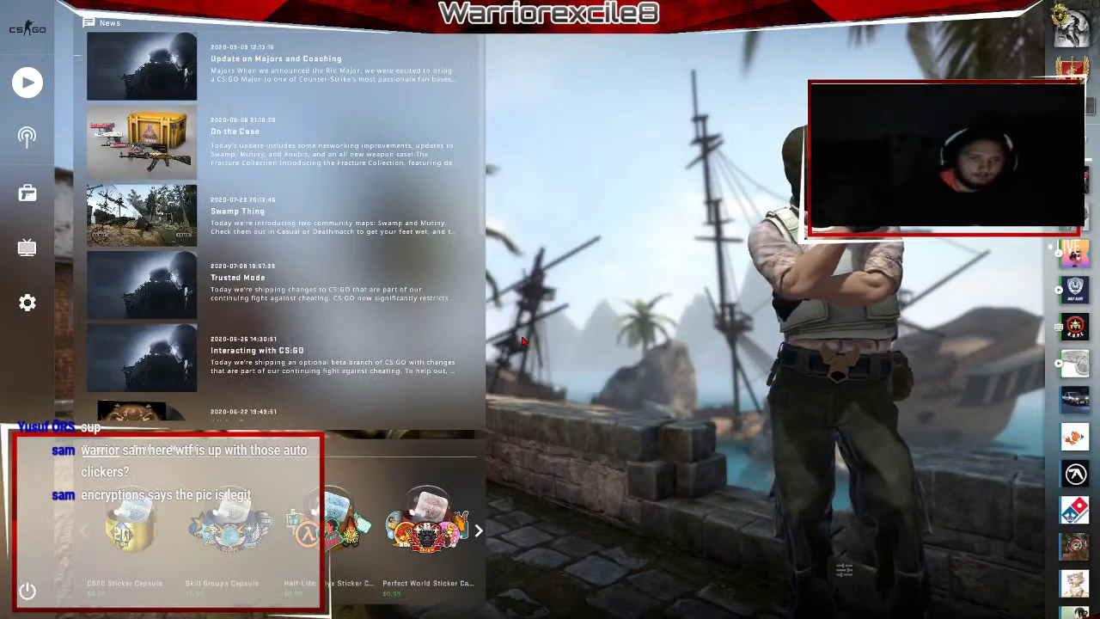
key("grave")
type("map ")
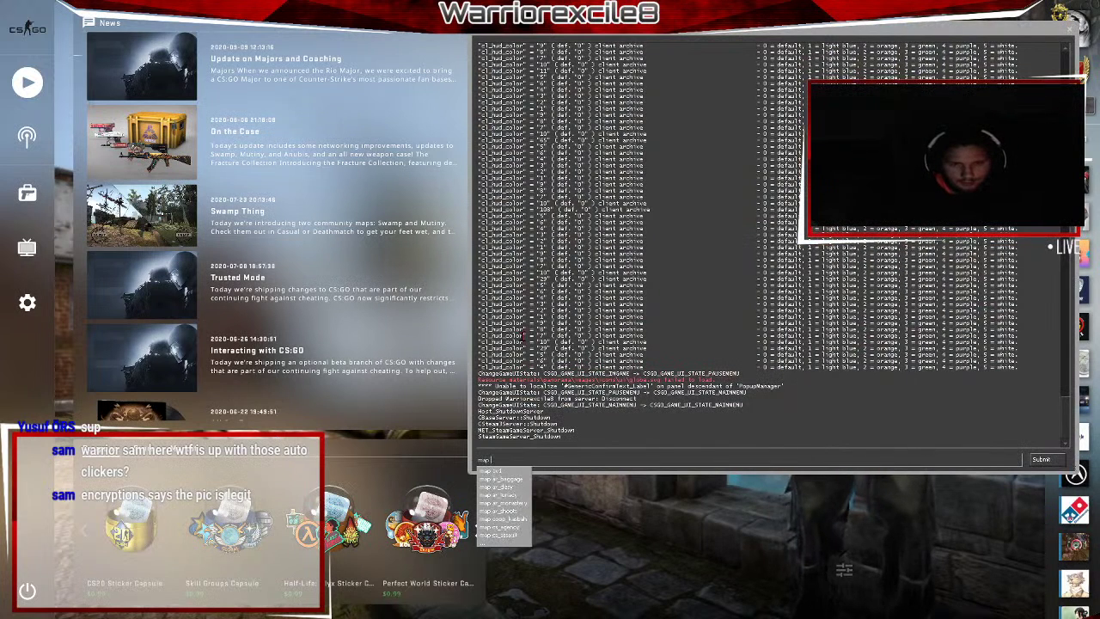
type("testingtutorial")
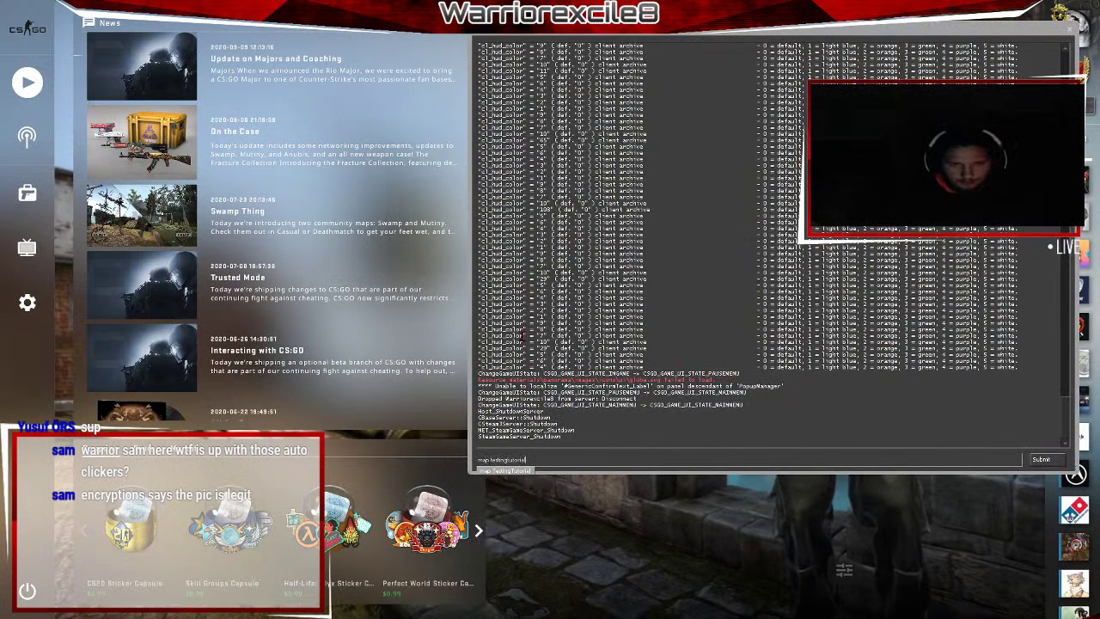
key("Return")
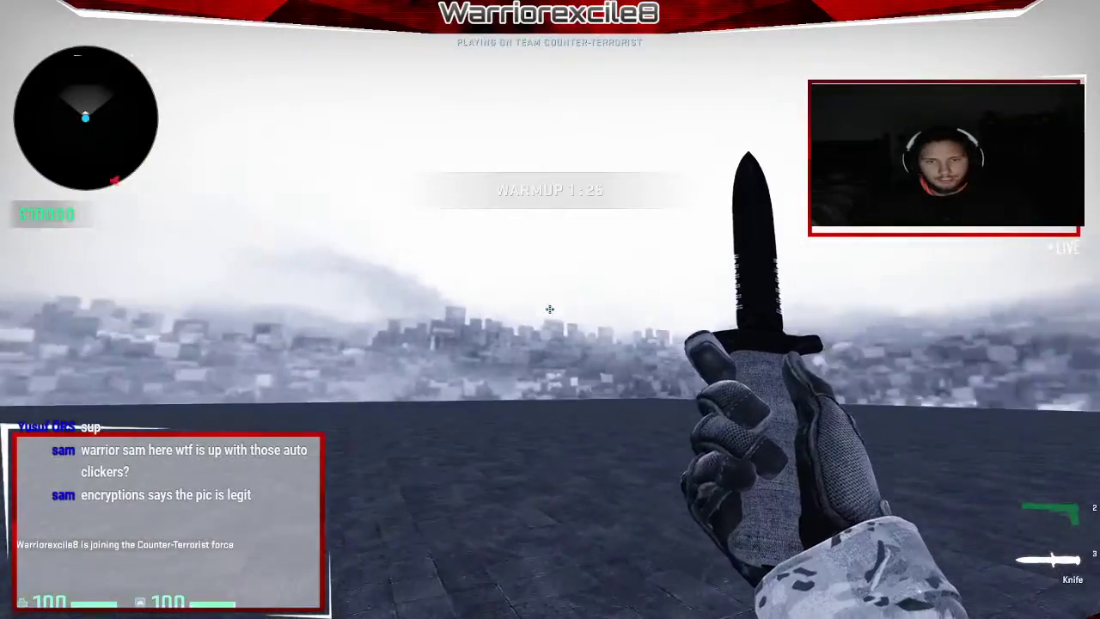
key("2")
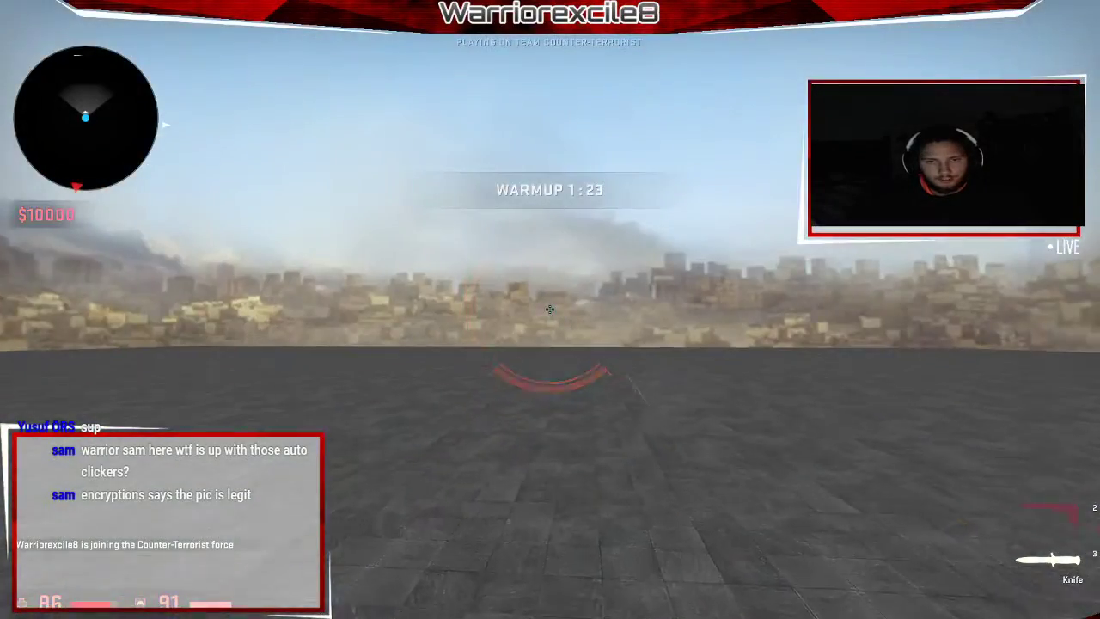
key("grave")
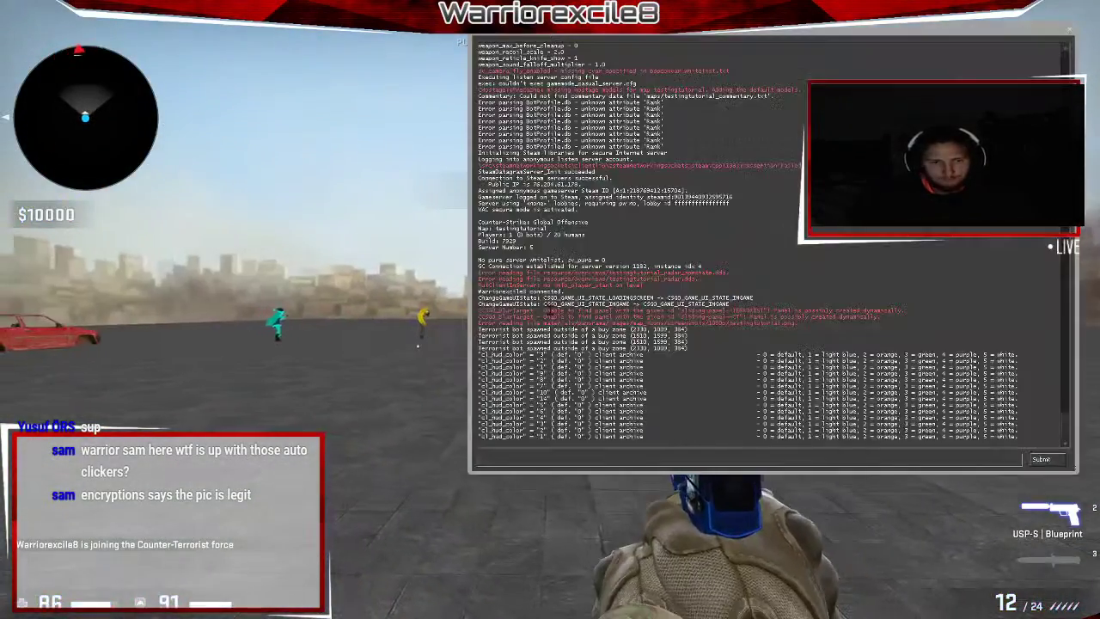
type("bot_kick")
key("Return")
key("grave")
key("3")
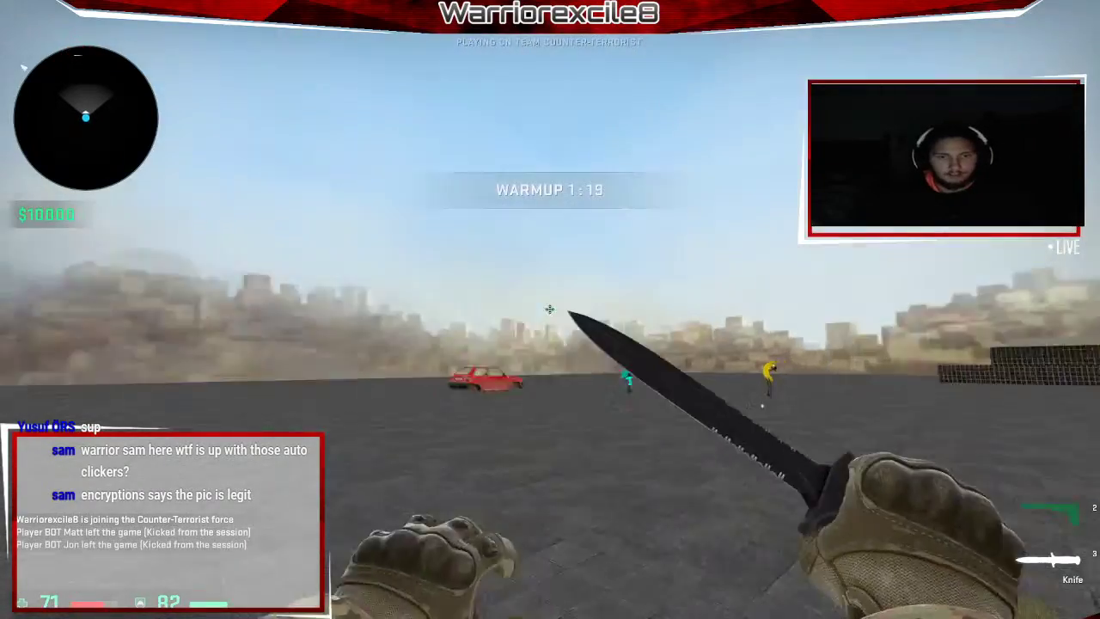
key("w")
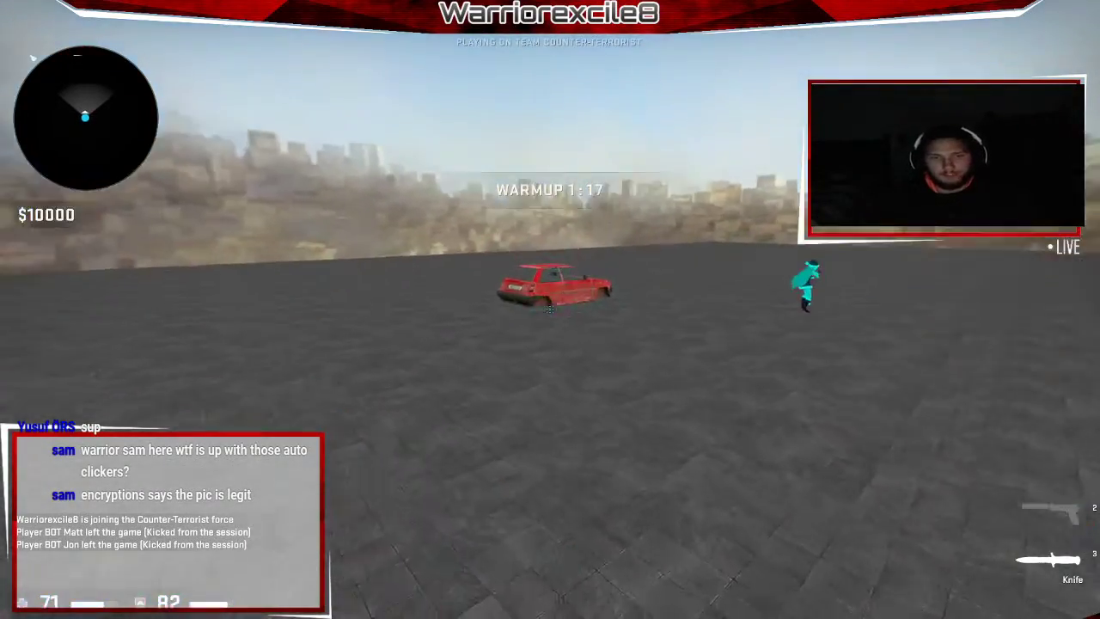
left_click(550, 309)
key("w")
left_click(550, 310)
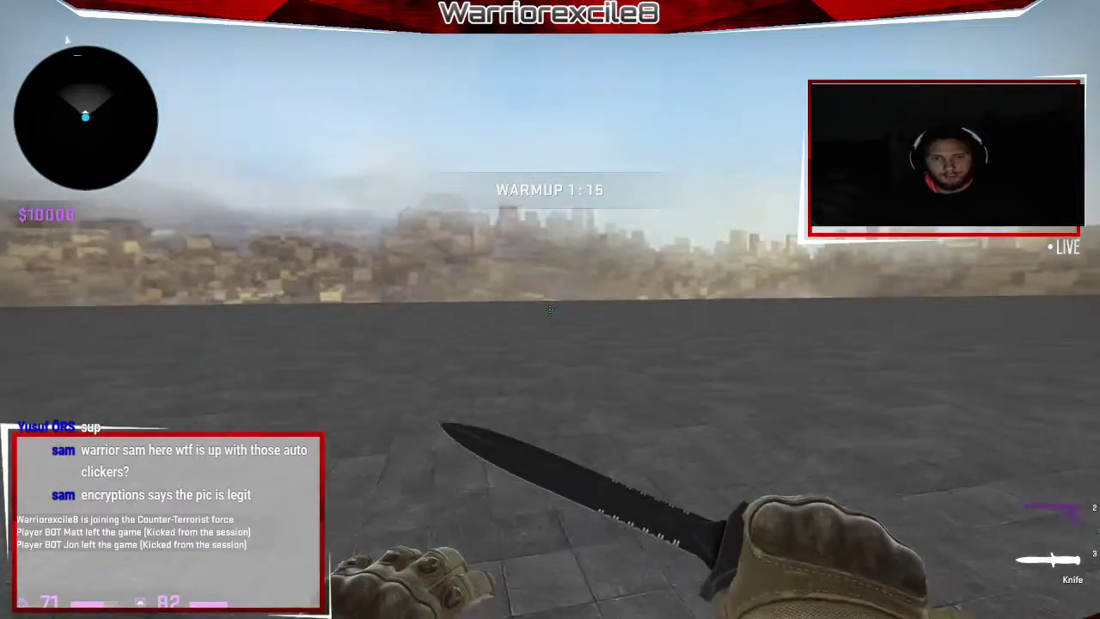
left_click(550, 310)
key("w")
left_click(551, 310)
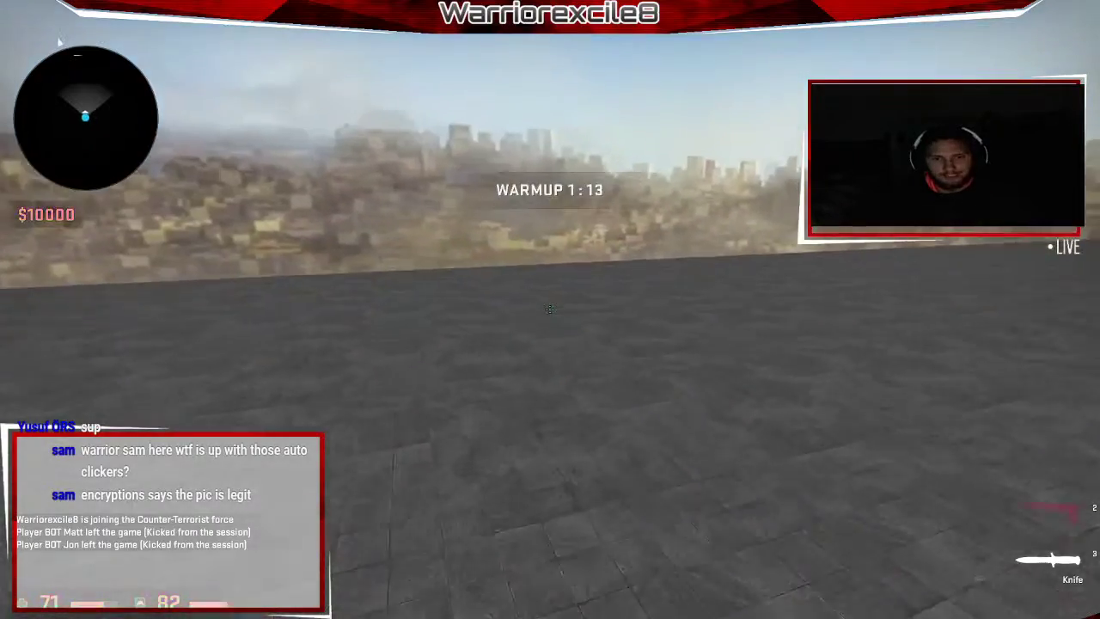
left_click(550, 309)
left_click(551, 309)
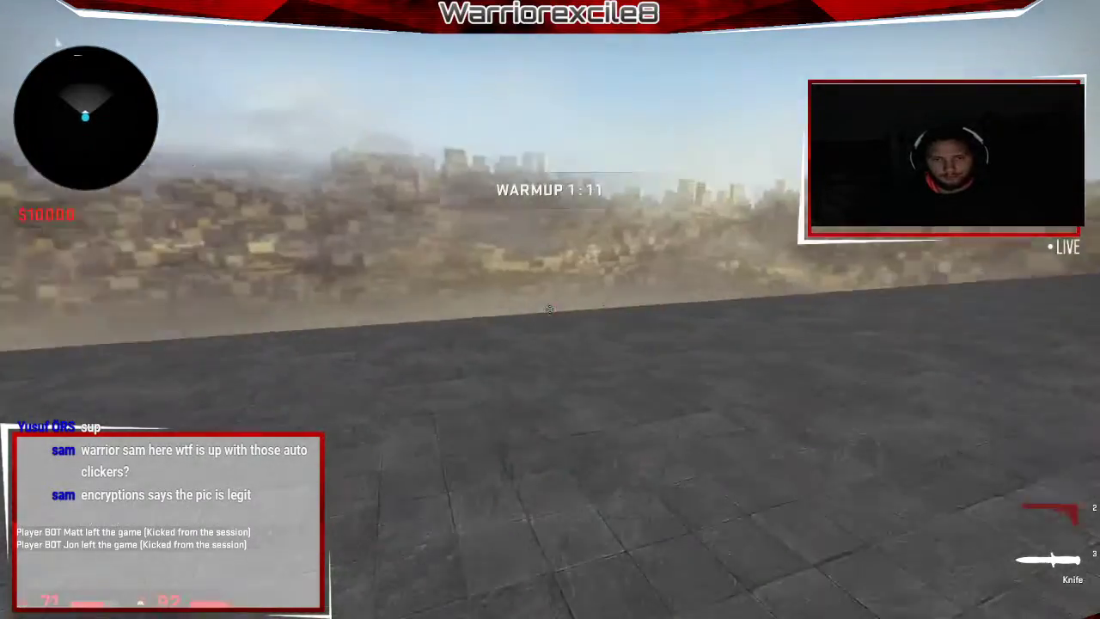
left_click(550, 310)
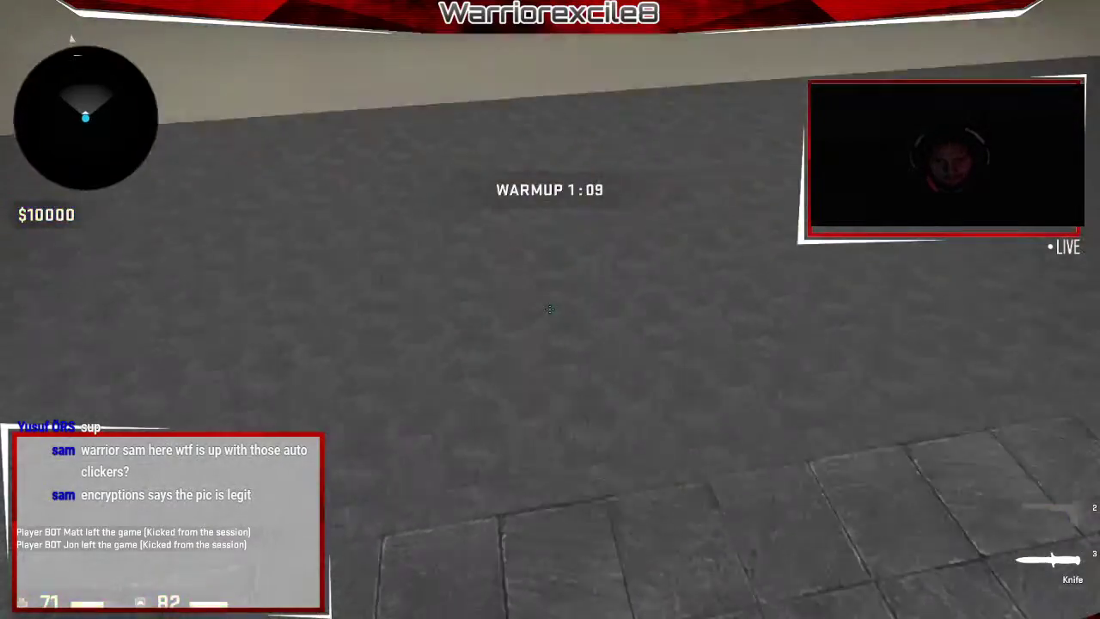
left_click(550, 309)
left_click(550, 310)
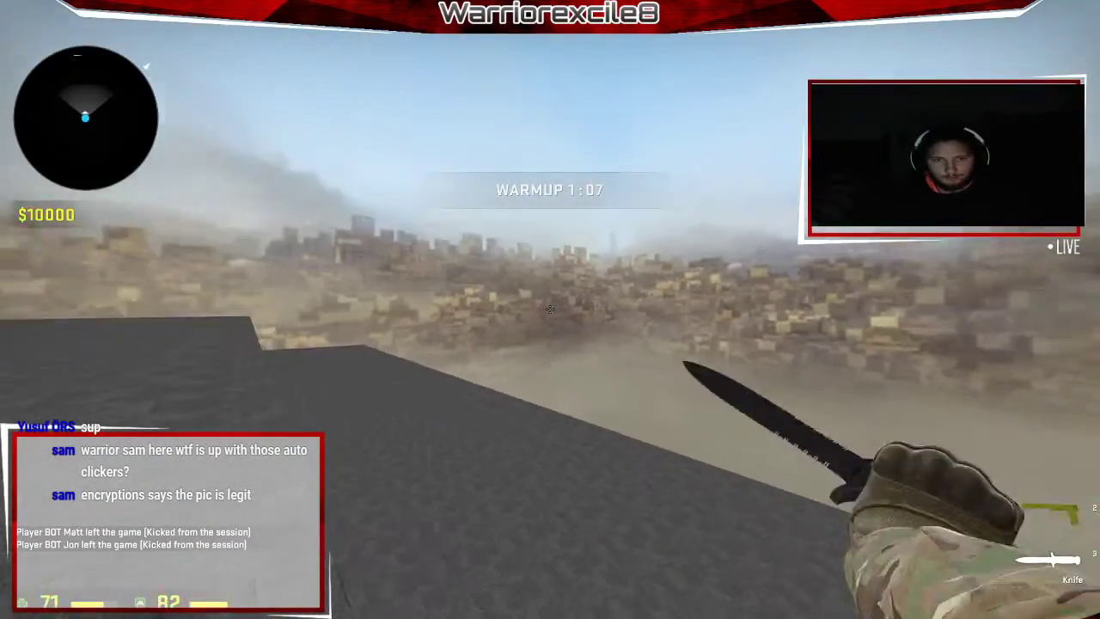
left_click(550, 310)
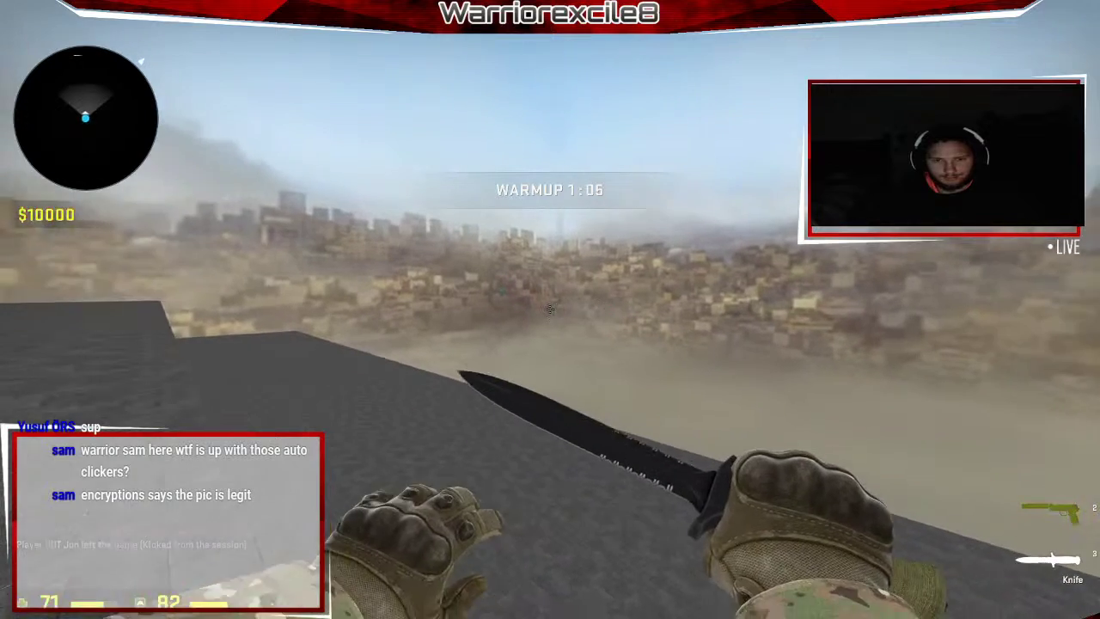
key("alt+Tab")
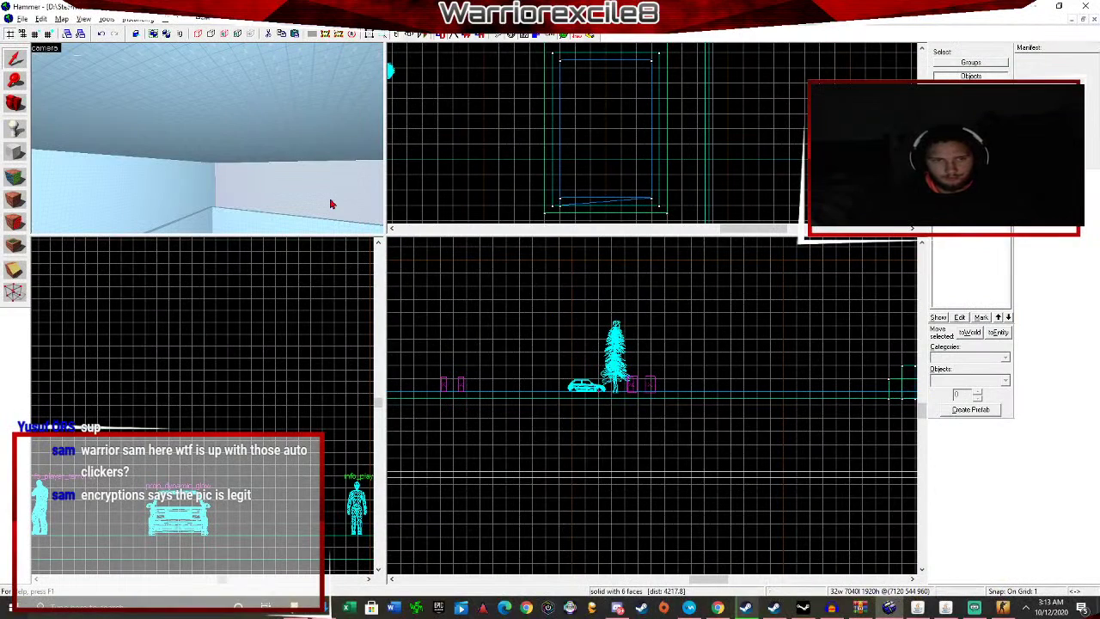
Group the selected room solid on its own, confirming the warning.
key("Down")
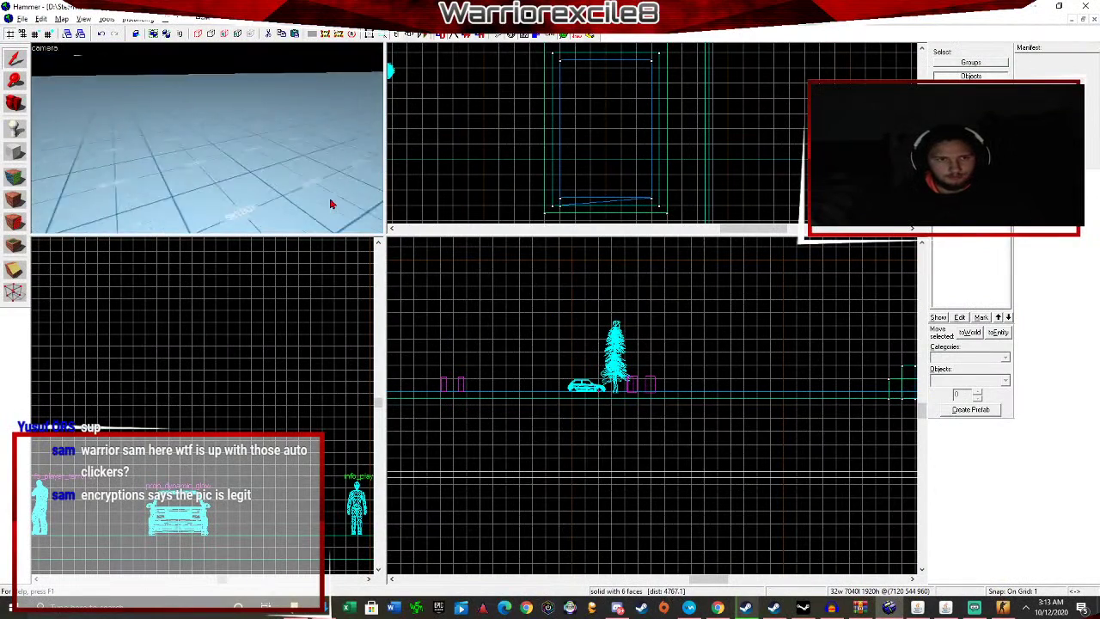
left_click_drag(331, 204, 178, 111)
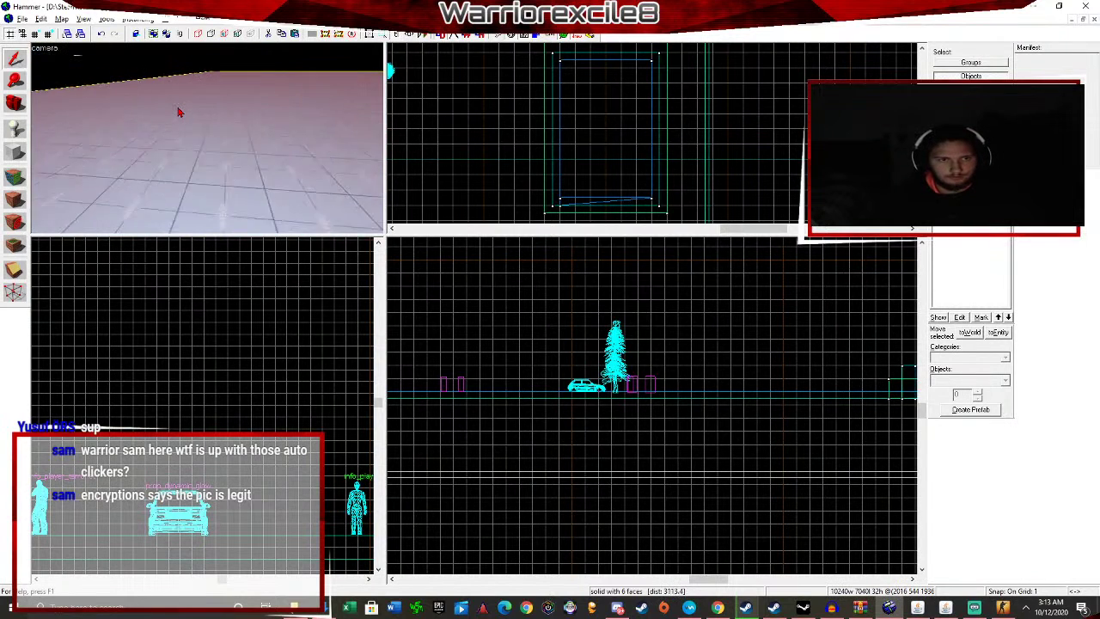
key("alt+Return")
left_click(725, 175)
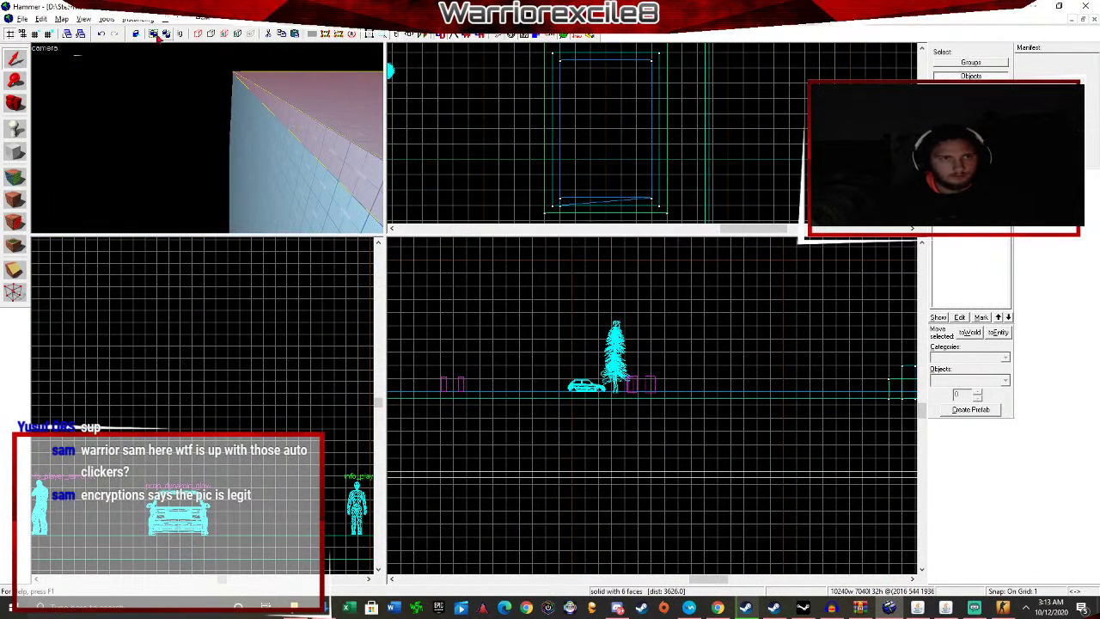
left_click(106, 19)
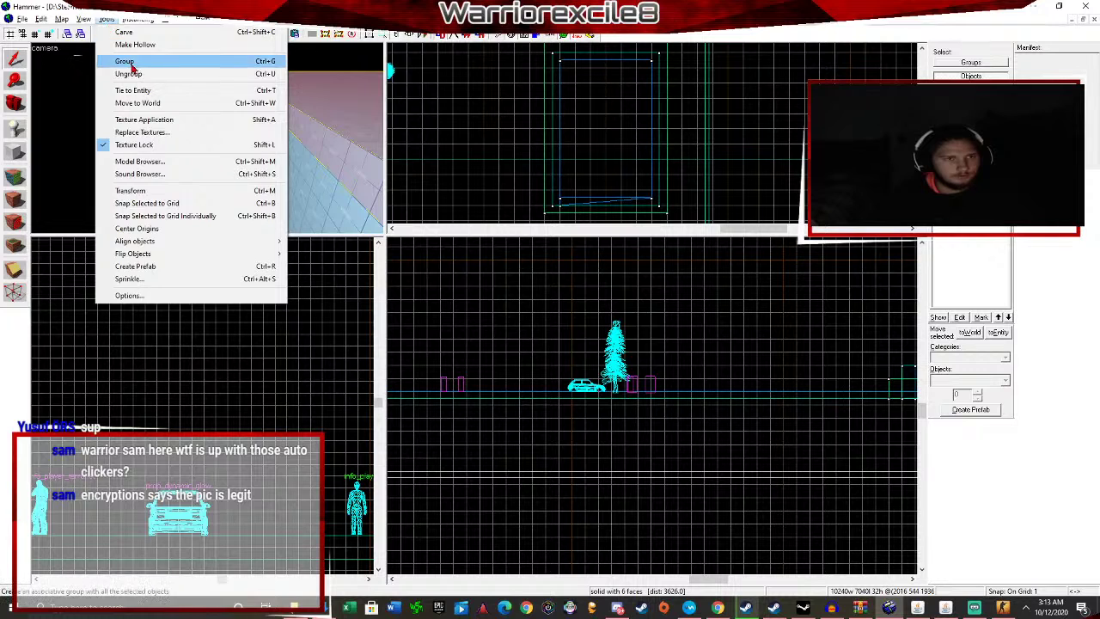
left_click(131, 63)
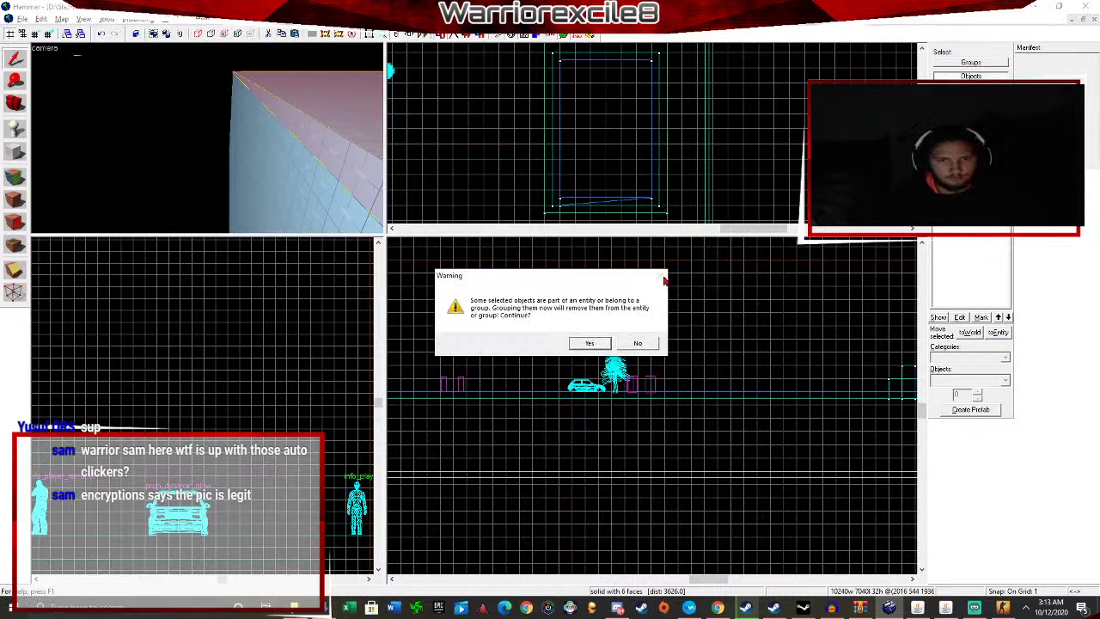
left_click(590, 343)
Add a room face, another wall, the dark floor and the light blue wall to the selection.
left_click(324, 209, "ctrl")
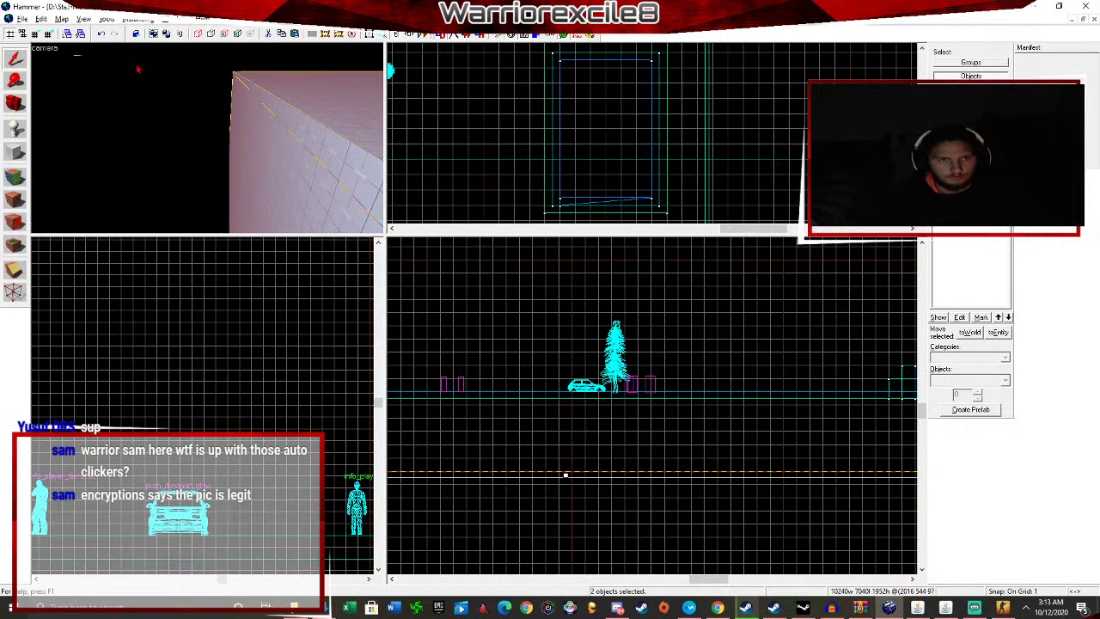
key("Right")
key("w")
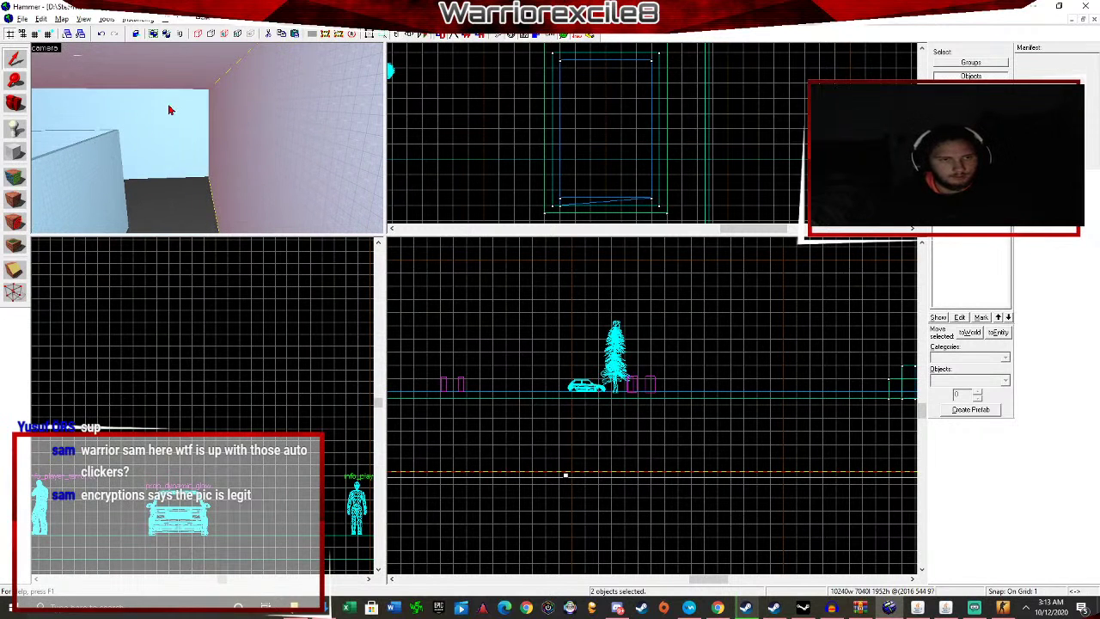
left_click(169, 108, "ctrl")
left_click(174, 216, "ctrl")
key("Right")
key("w")
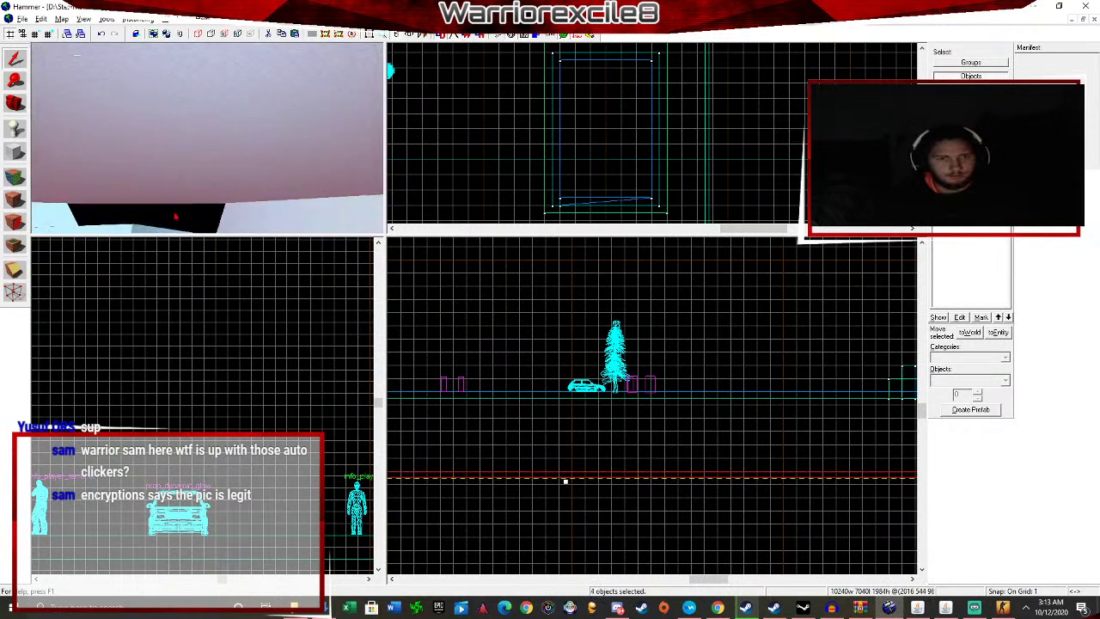
key("Down")
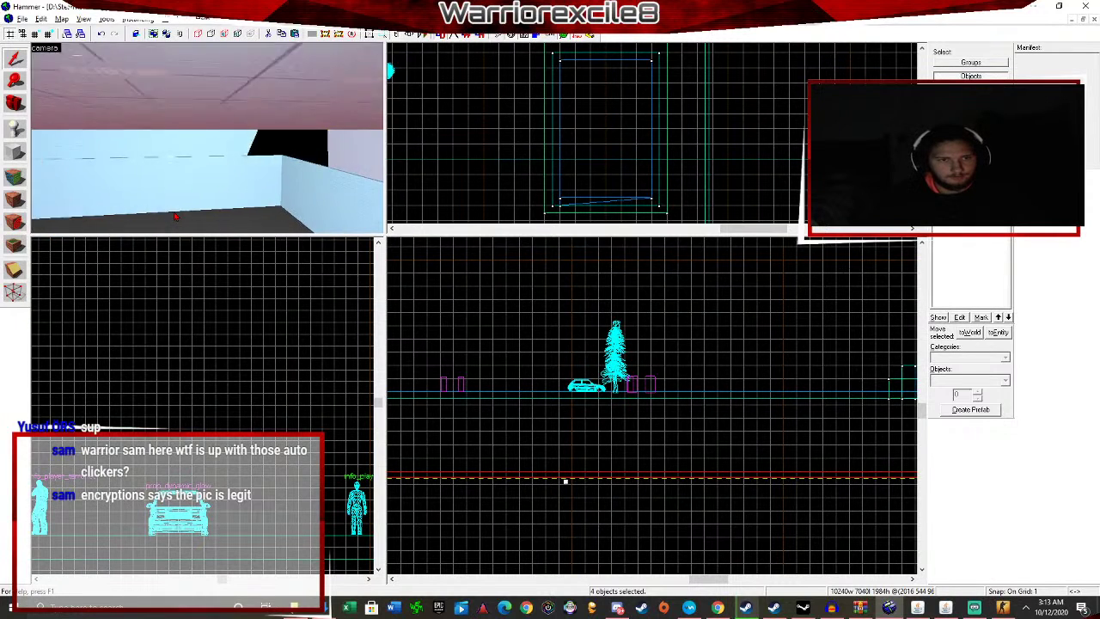
key("Up")
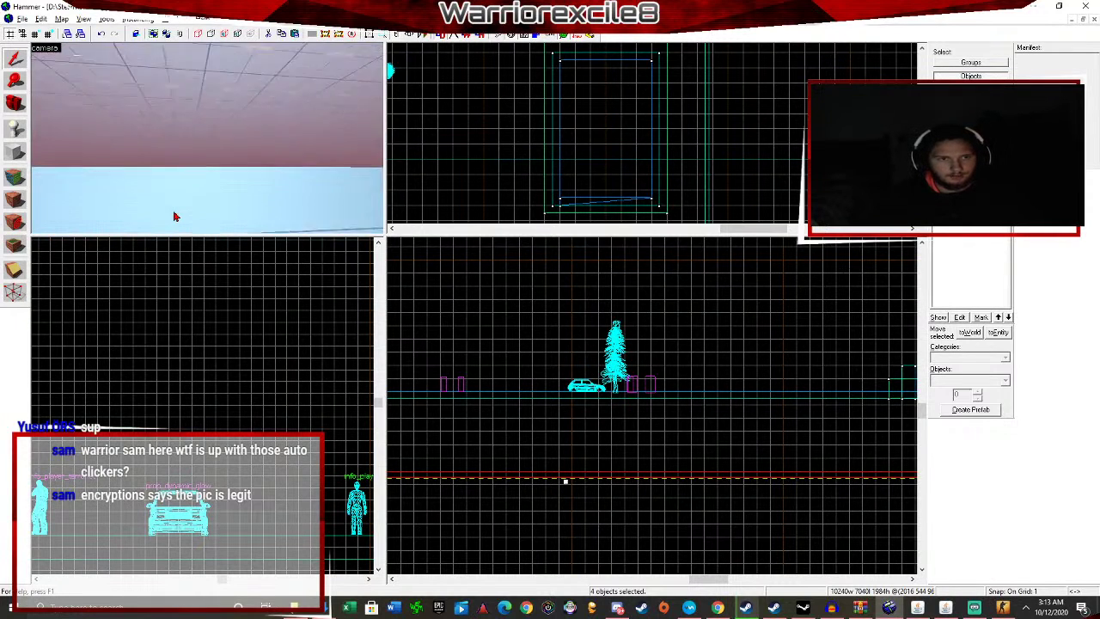
left_click(179, 203, "ctrl")
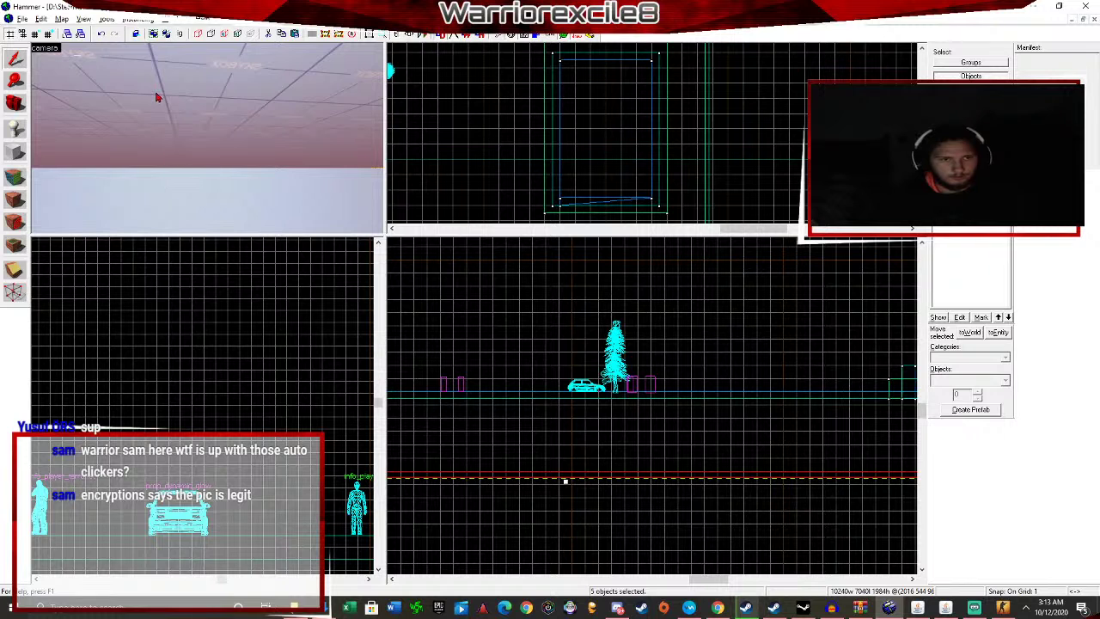
left_click(104, 19)
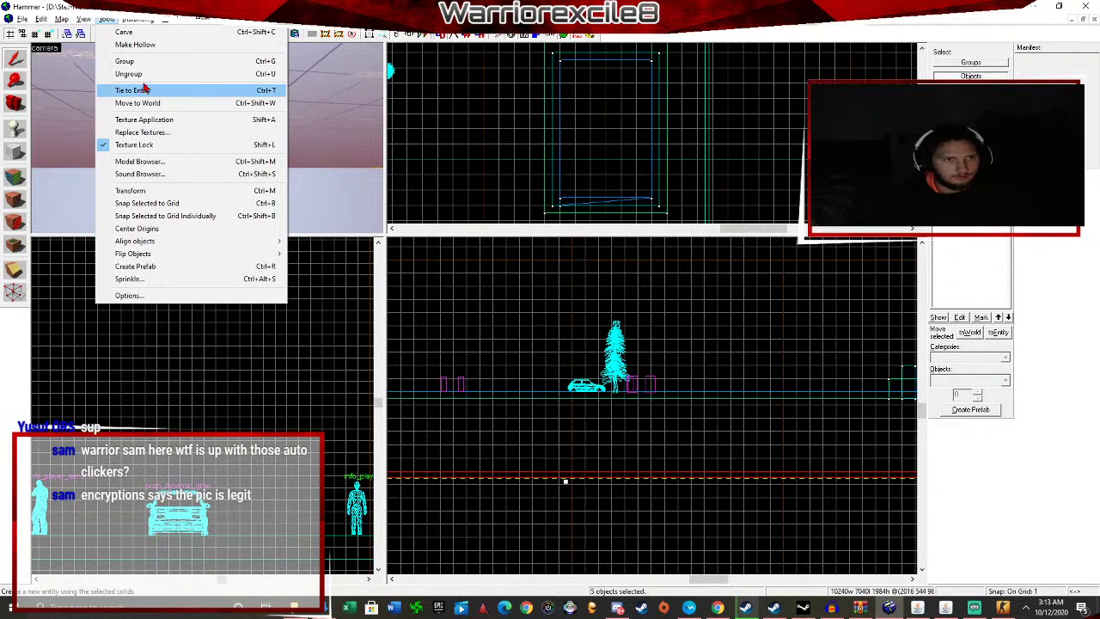
Group the five brushes and stretch the group to 20717 wide and 7829 tall.
left_click(140, 65)
left_click(589, 342)
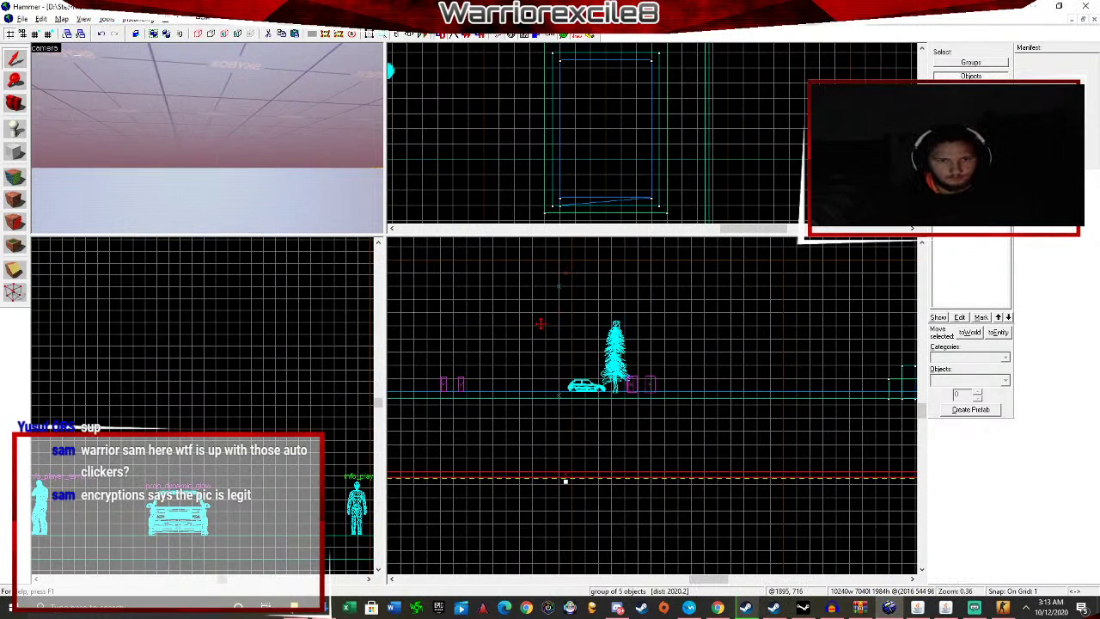
scroll(645, 361, "down", 5)
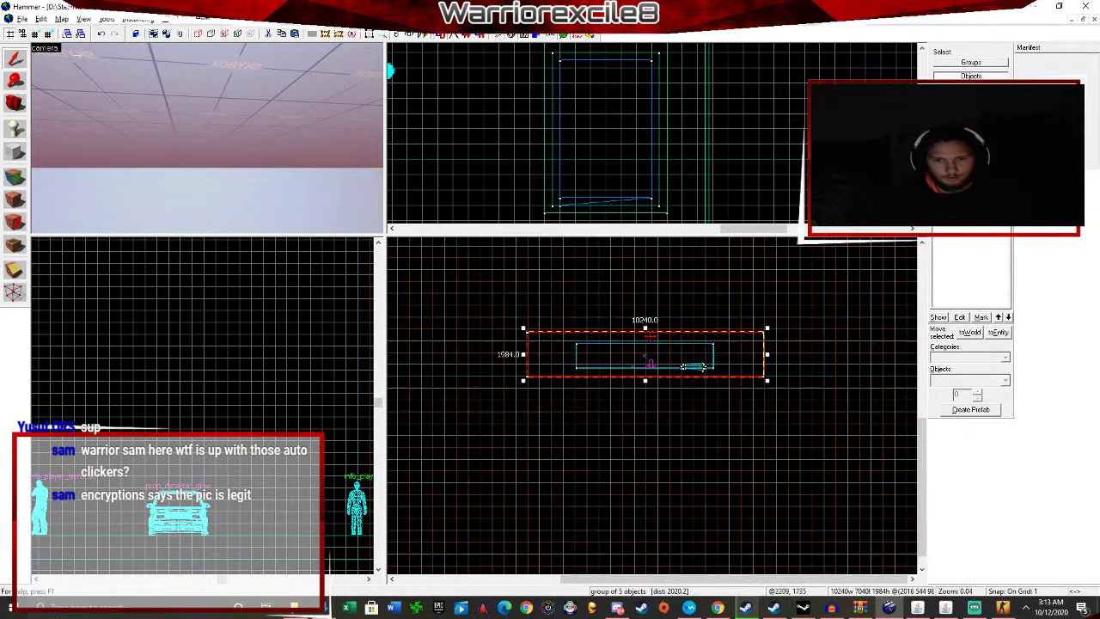
left_click_drag(647, 344, 648, 286)
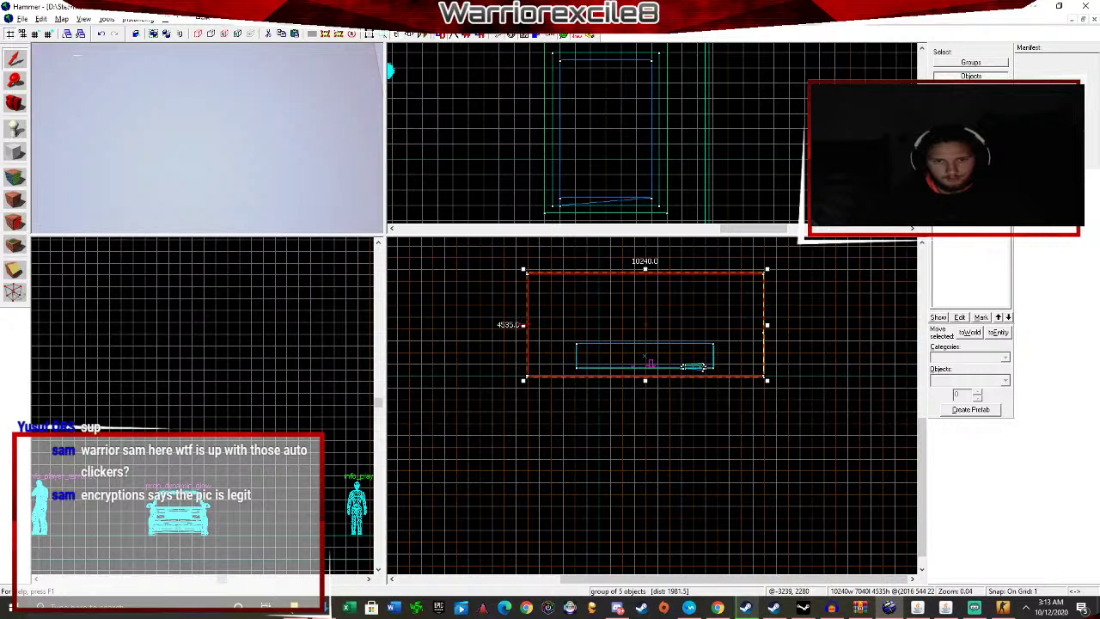
left_click_drag(524, 325, 413, 325)
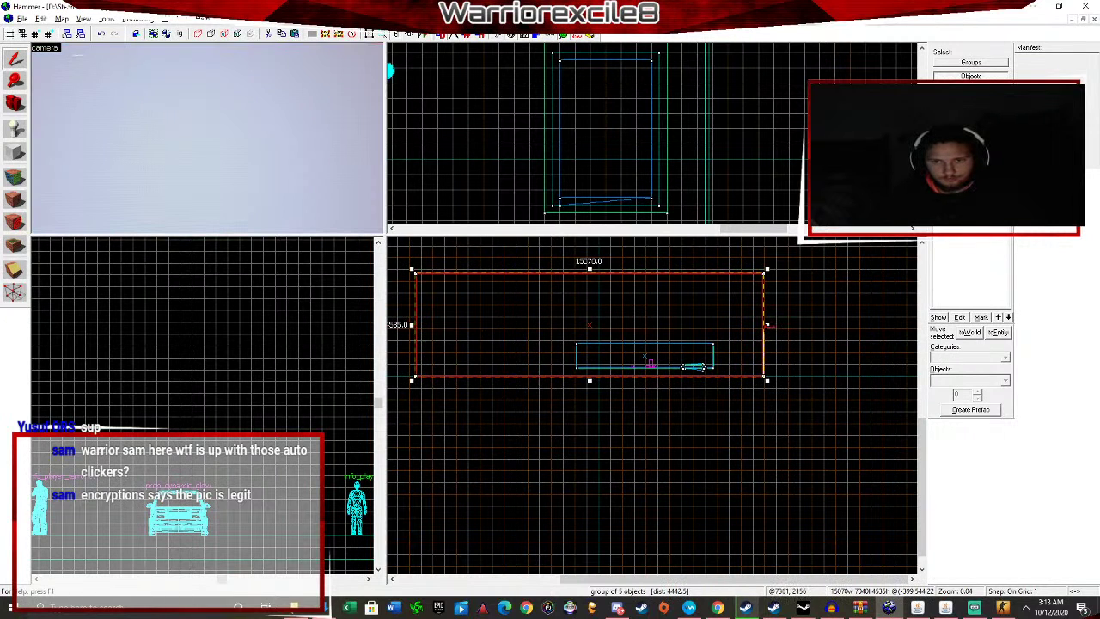
left_click_drag(768, 325, 897, 325)
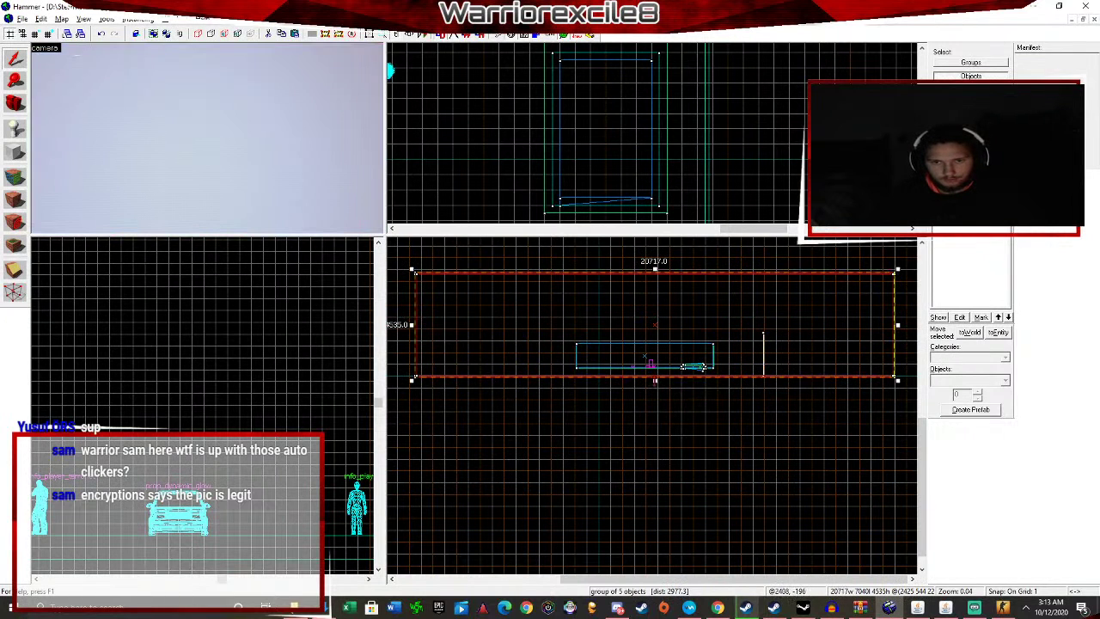
left_click_drag(655, 381, 655, 457)
Lengthen the group's depth to 15723 units in the top view, then deselect.
scroll(609, 145, "down", 10)
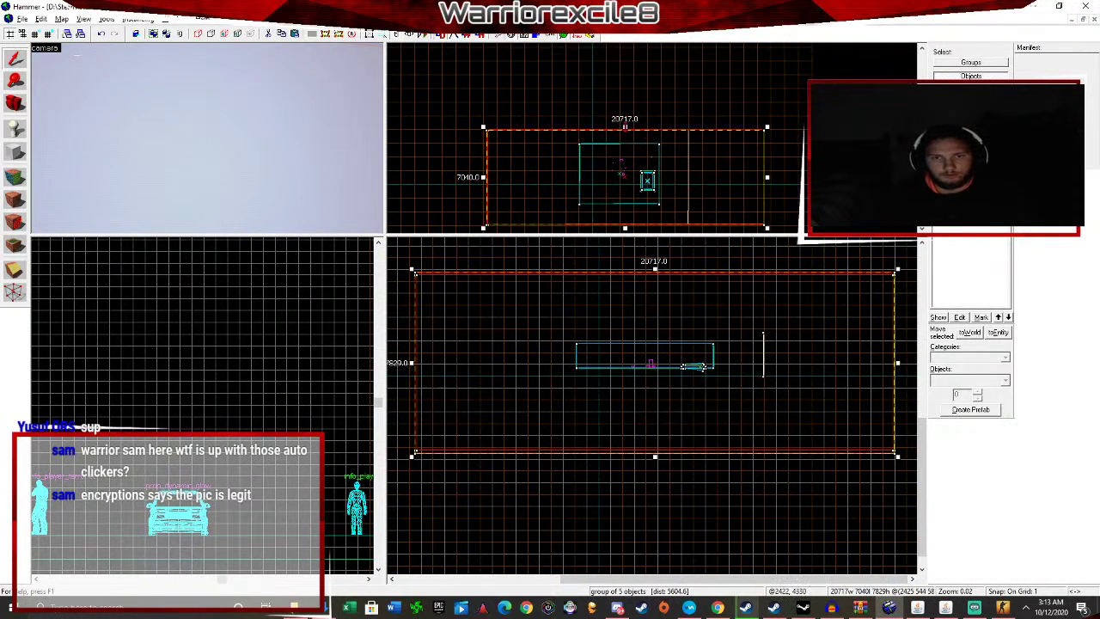
scroll(656, 149, "down", 2)
left_click_drag(638, 221, 638, 166)
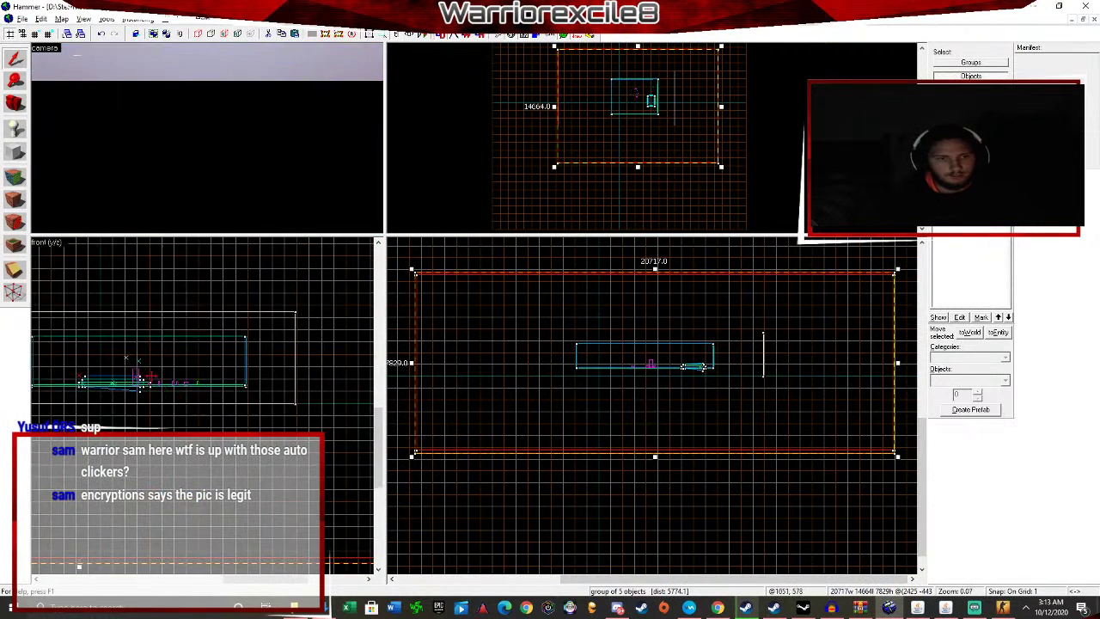
scroll(137, 376, "down", 5)
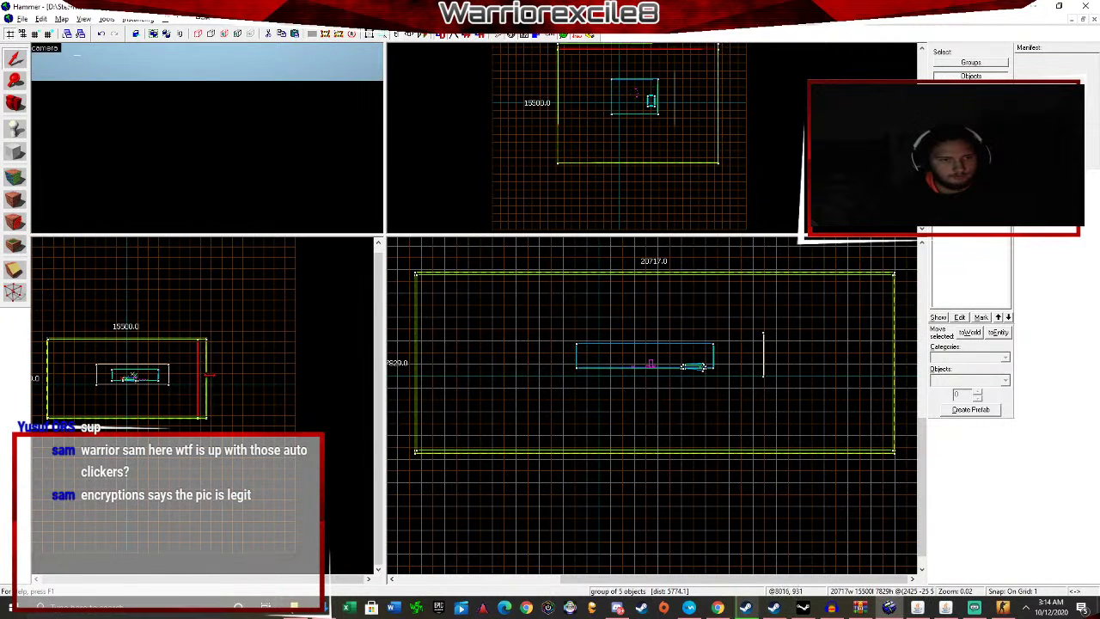
left_click_drag(201, 378, 212, 378)
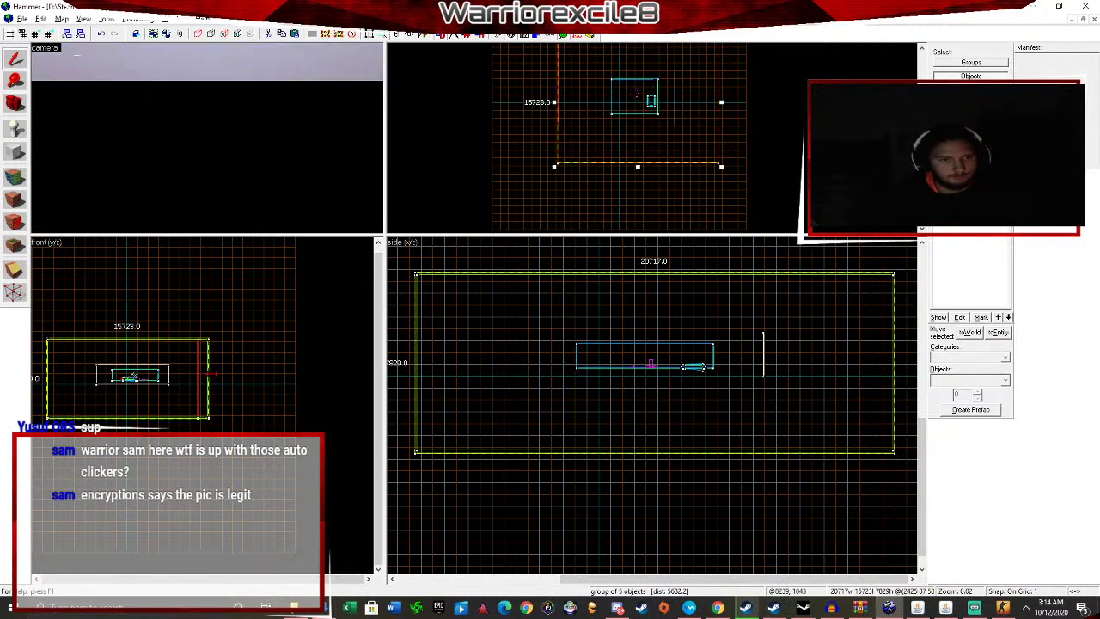
left_click(285, 216)
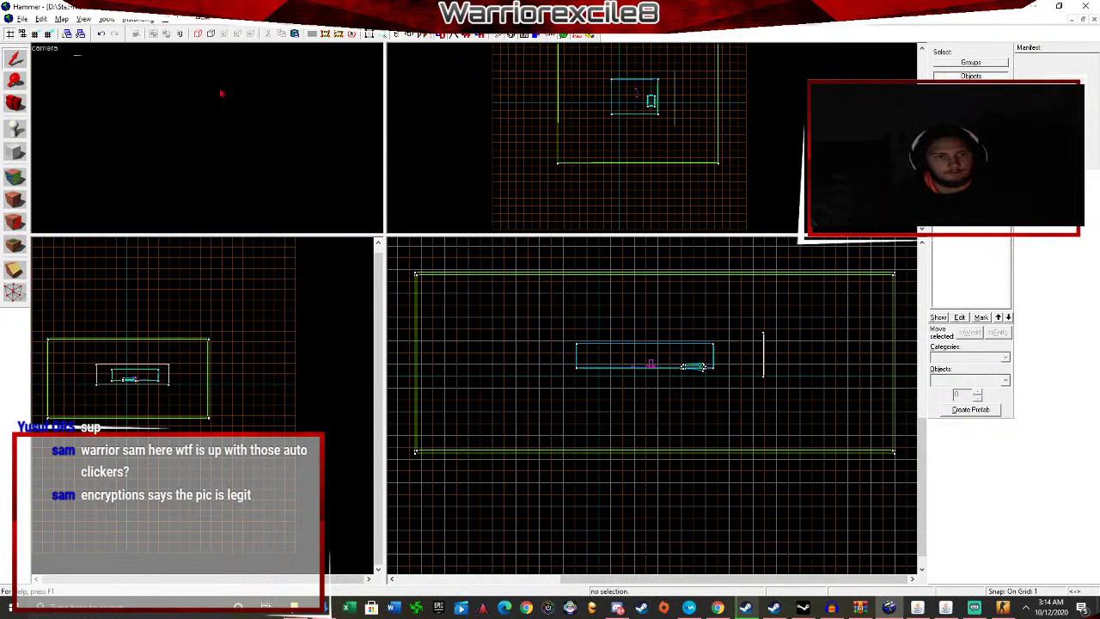
Cut away the room's back, right, left and blue far walls.
key("s")
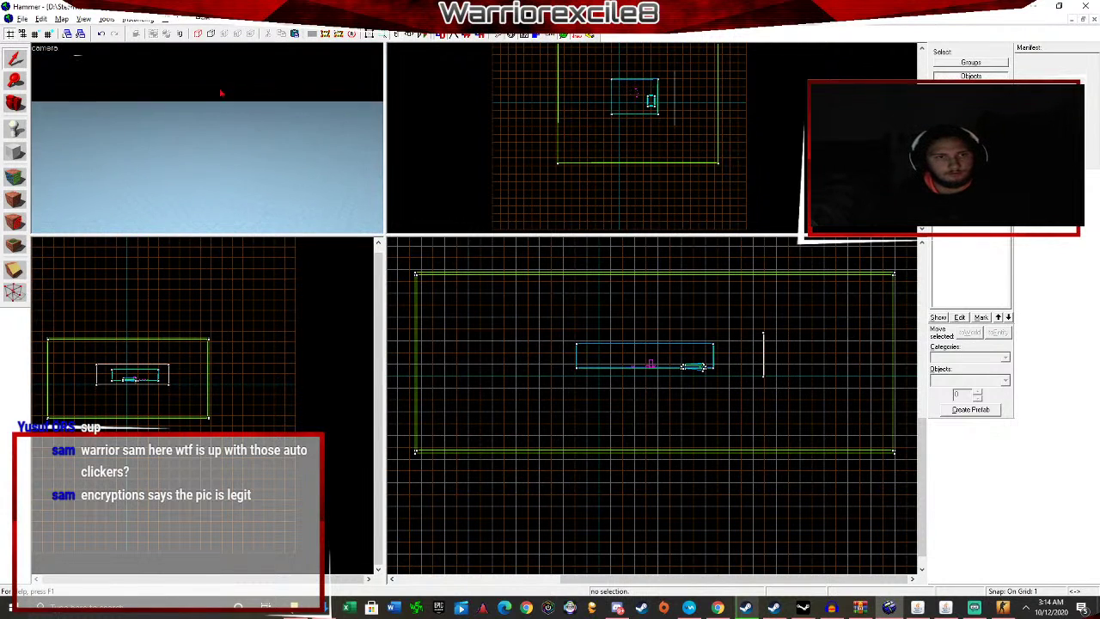
key("s")
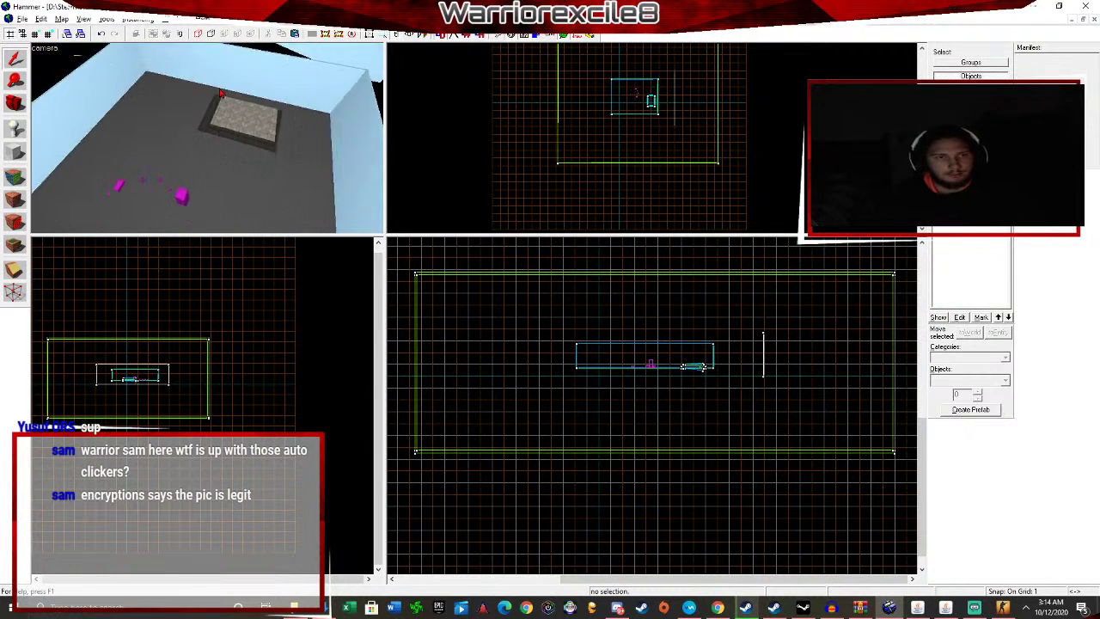
left_click(215, 91)
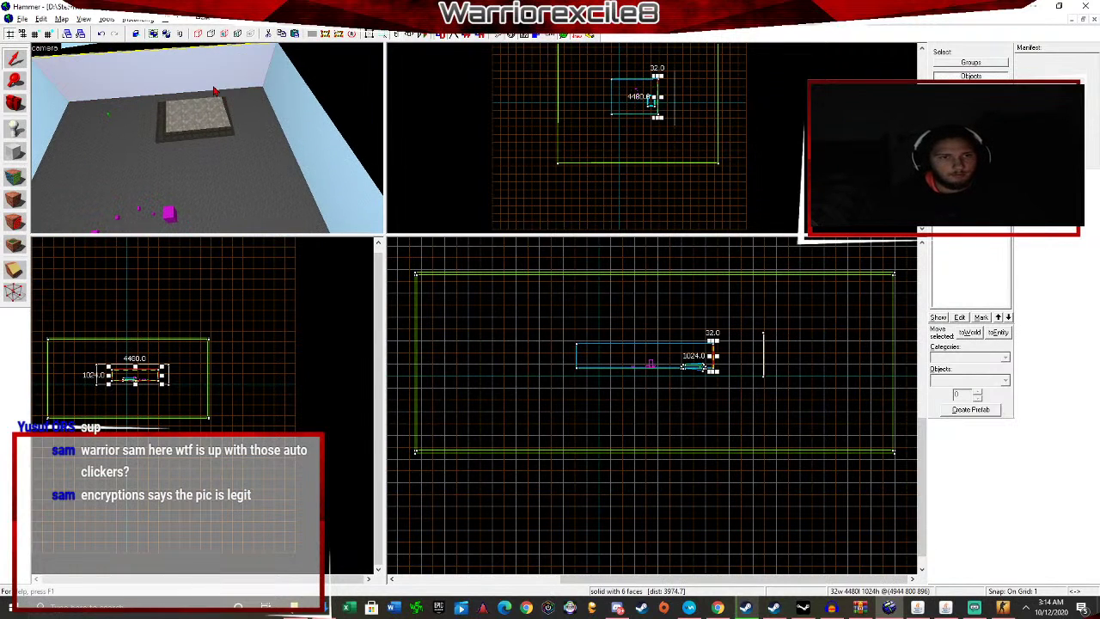
left_click(269, 36)
left_click(287, 81)
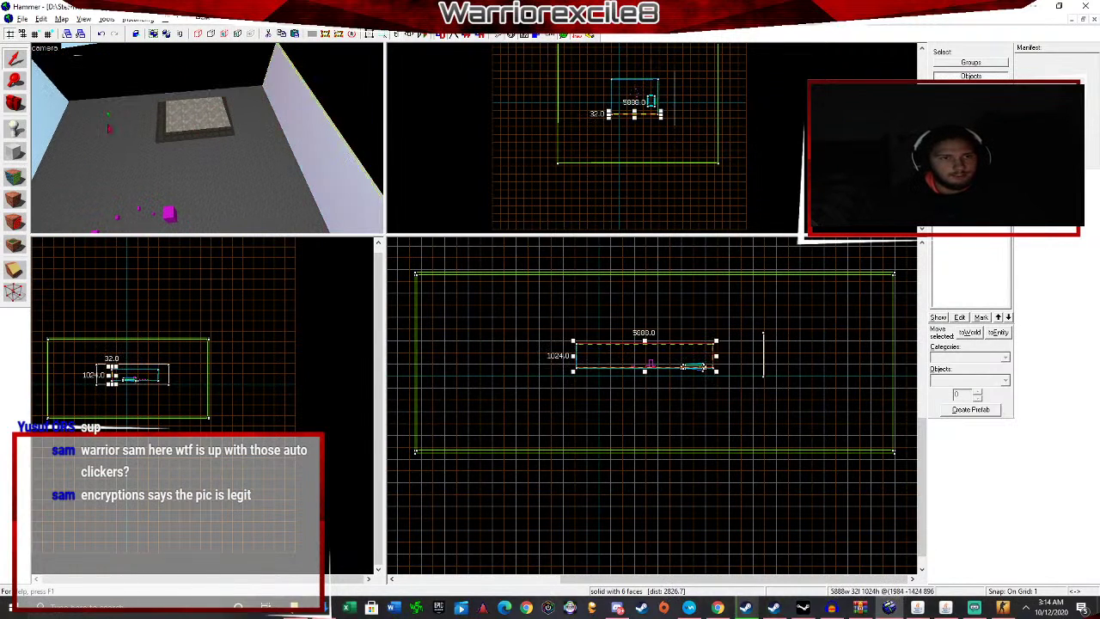
left_click(267, 36)
left_click(56, 113)
left_click(269, 35)
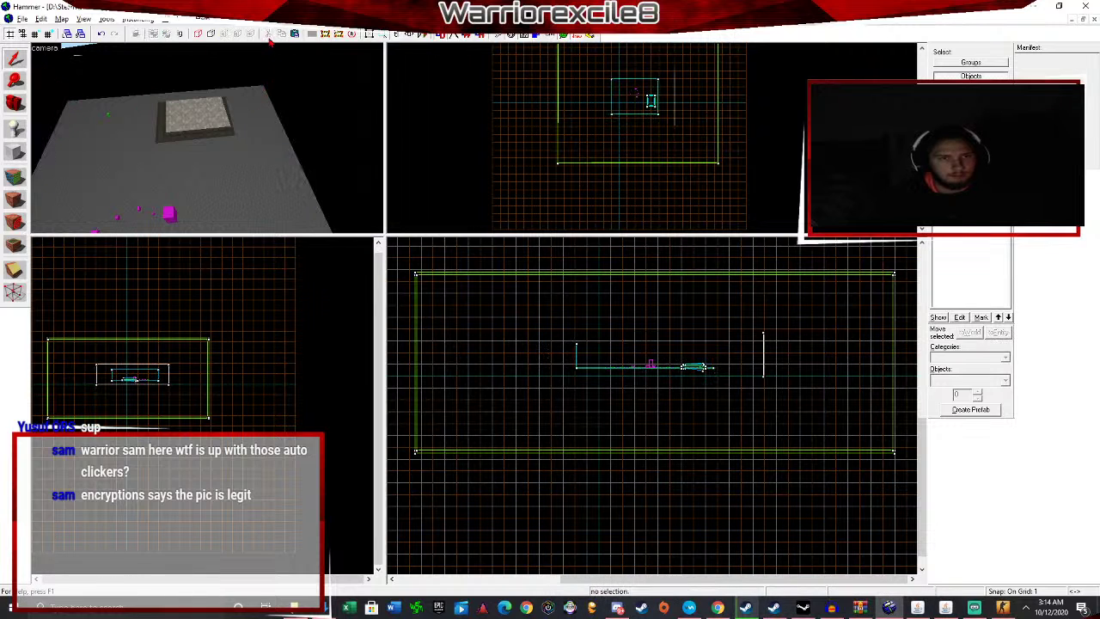
key("z")
key("z")
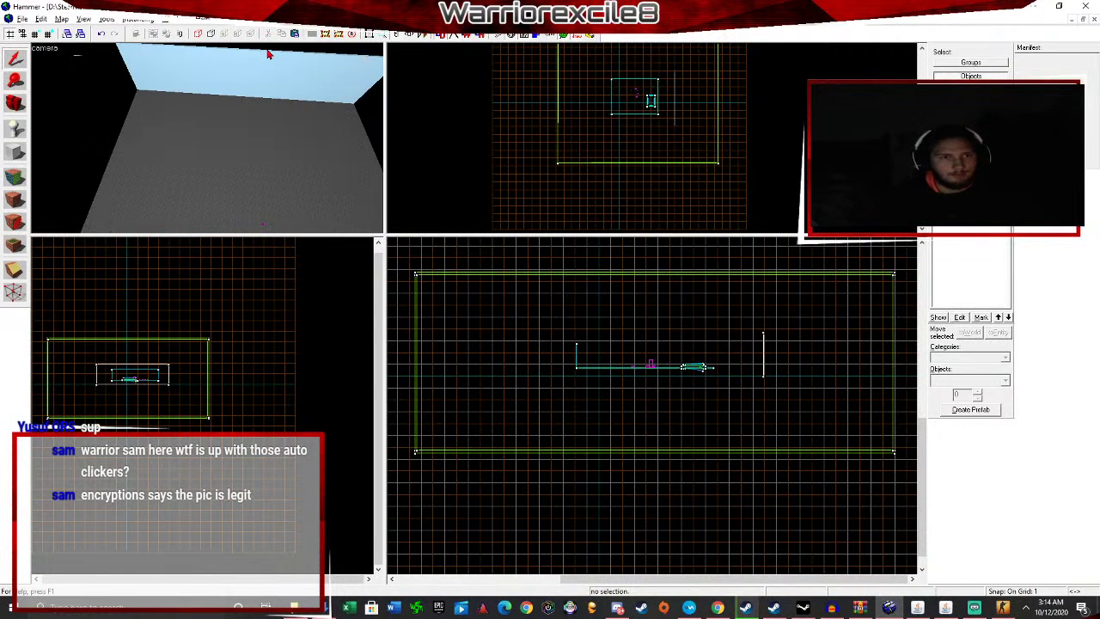
left_click(269, 65)
left_click(267, 36)
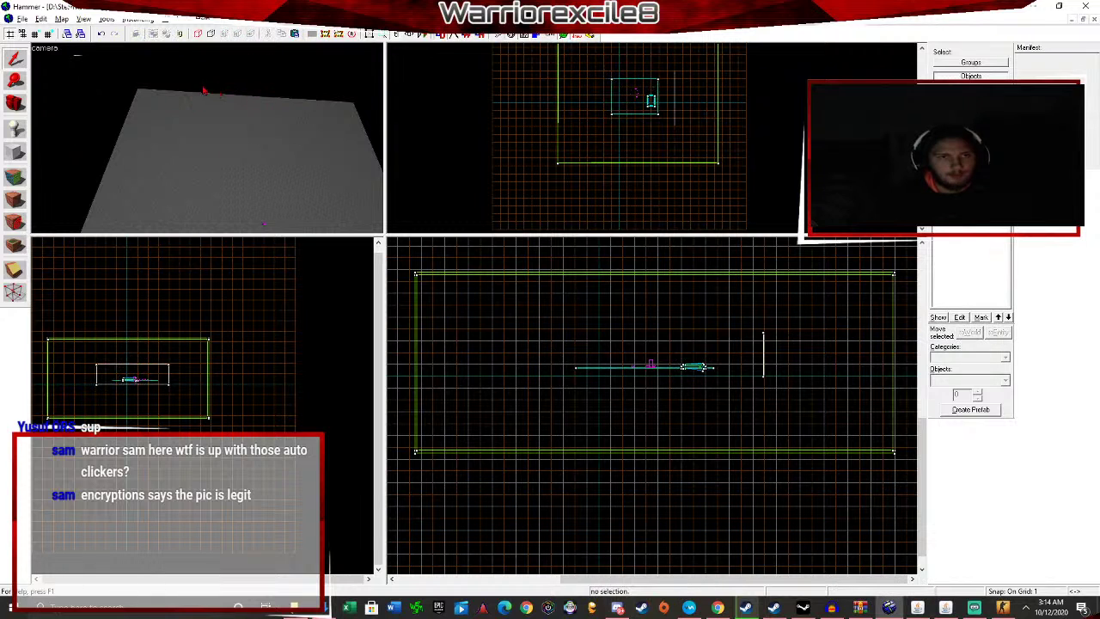
Apply the light grey-blue current texture to the floor brush under the platform.
key("Up")
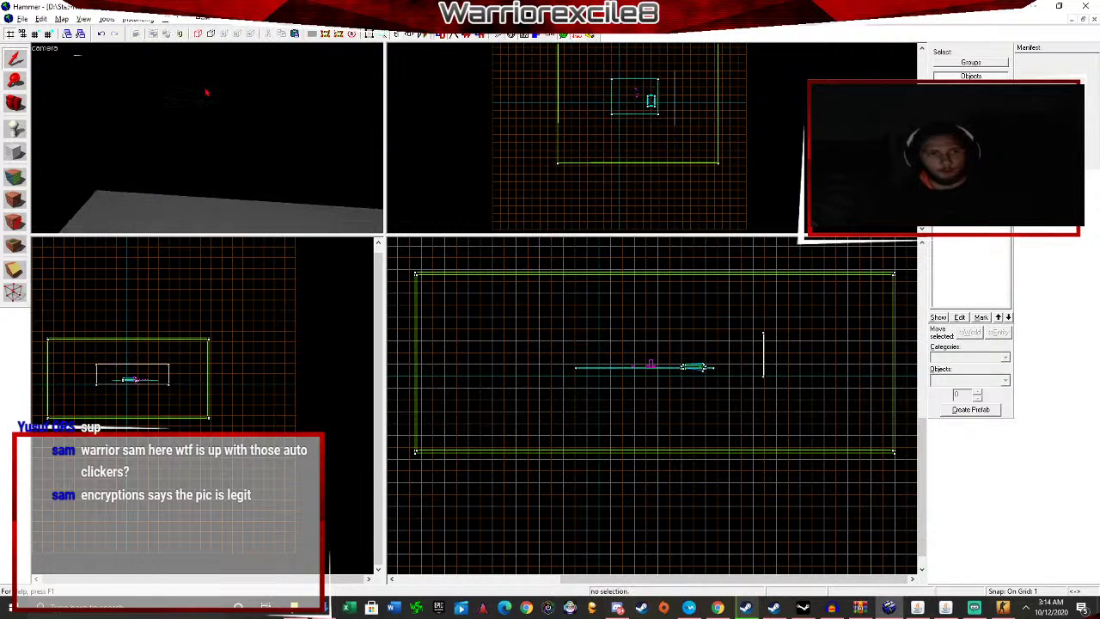
key("Down")
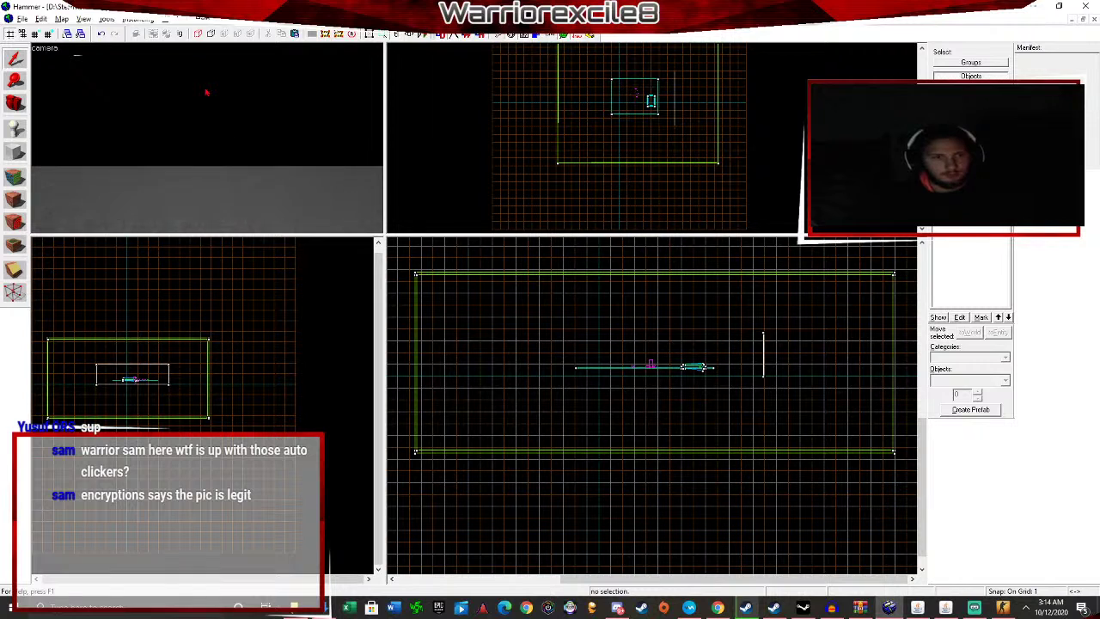
key("w")
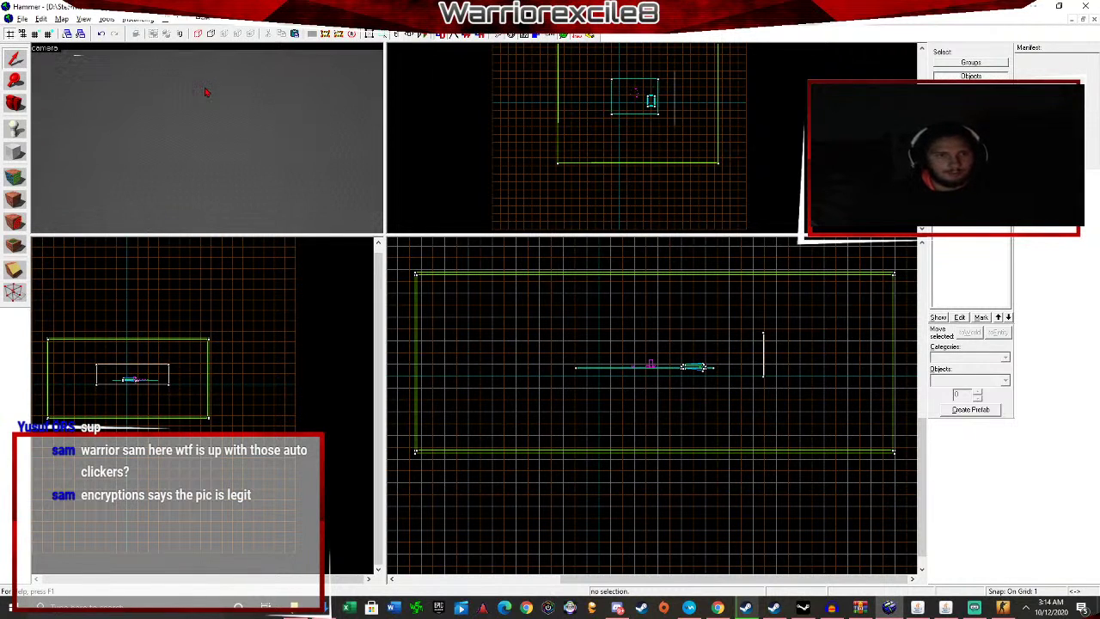
left_click(203, 92)
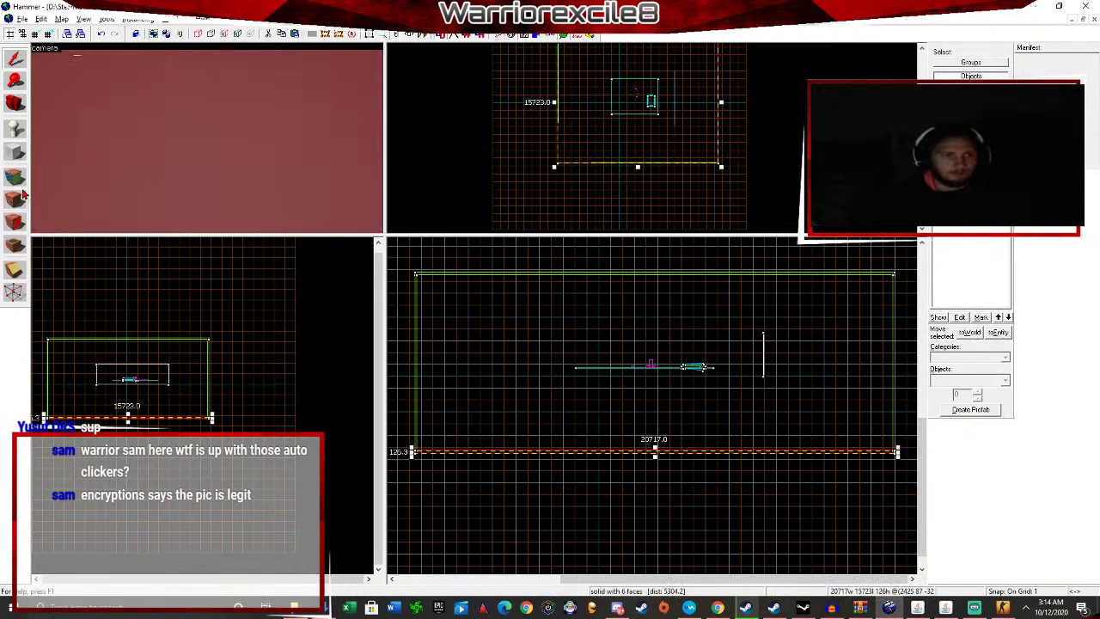
left_click(21, 196)
key("z")
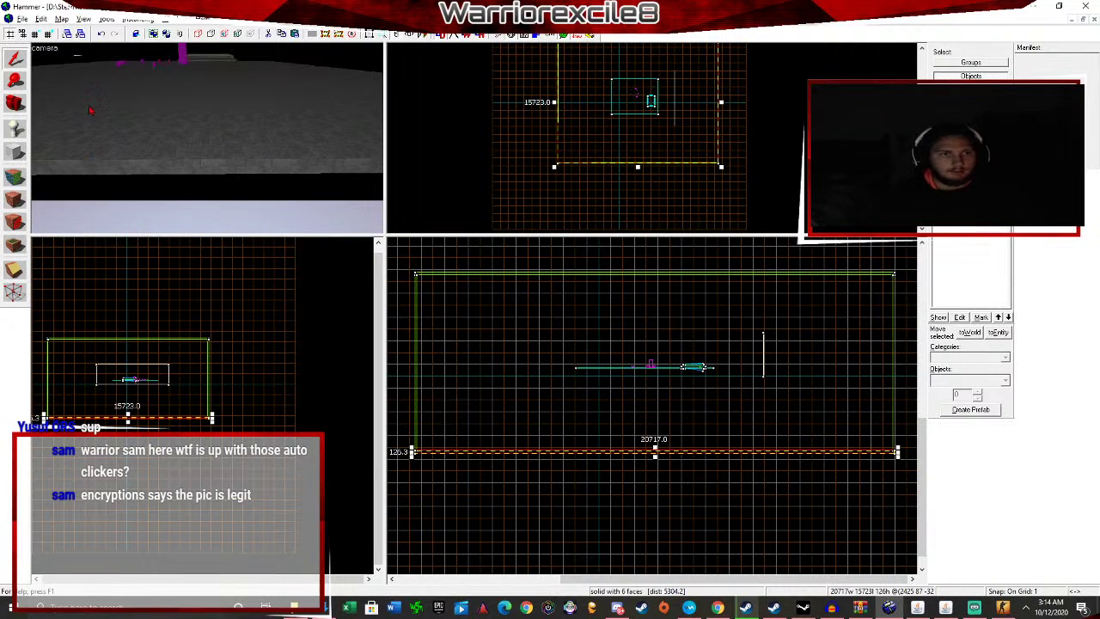
left_click(21, 19)
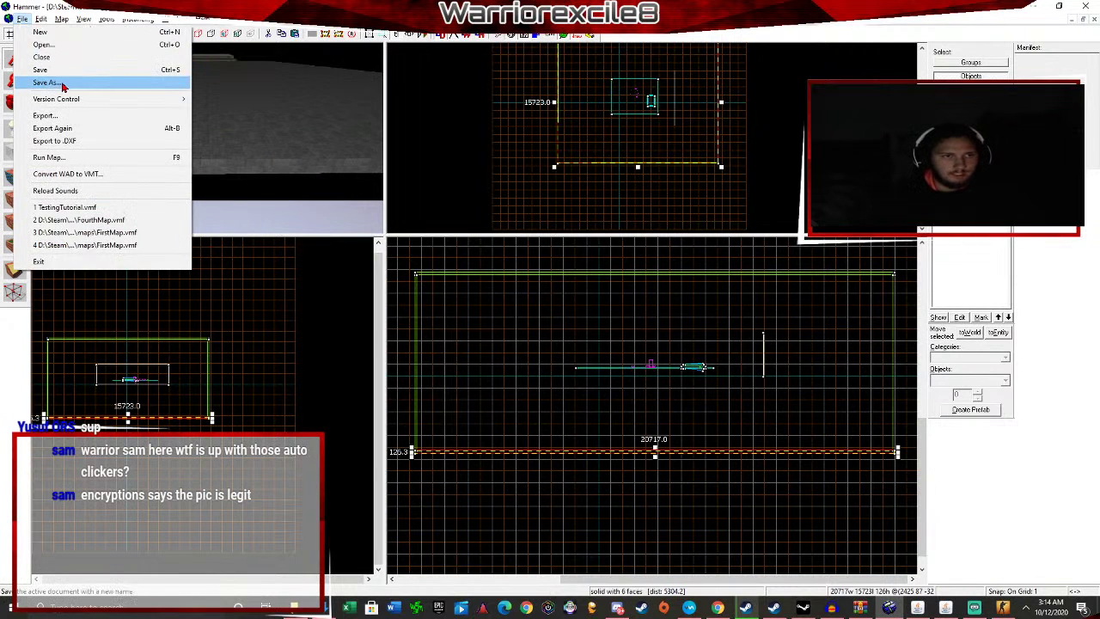
left_click(39, 83)
Save over TestingTutorial.vmf and quit the running CS:GO match to the main menu.
left_click(453, 316)
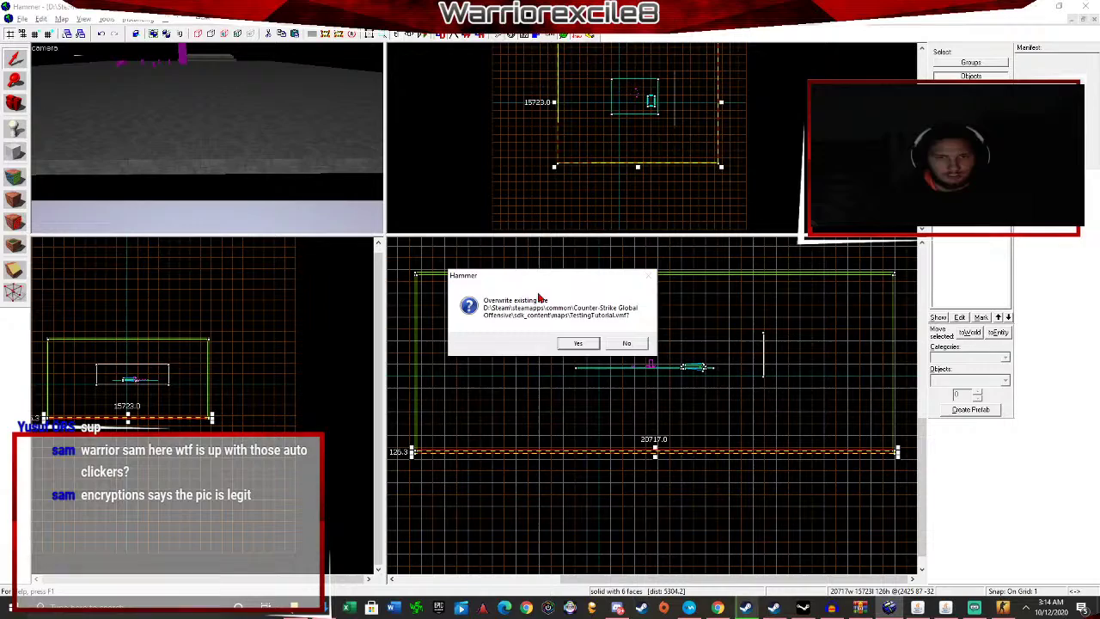
left_click(578, 343)
key("alt+Tab")
key("Escape")
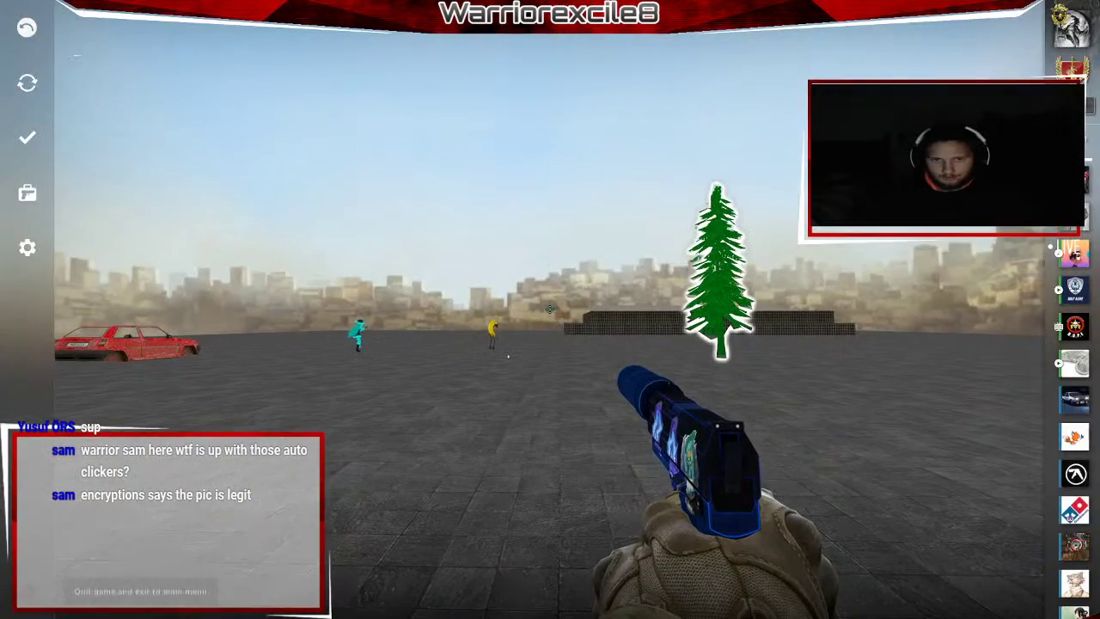
left_click(27, 590)
left_click(624, 350)
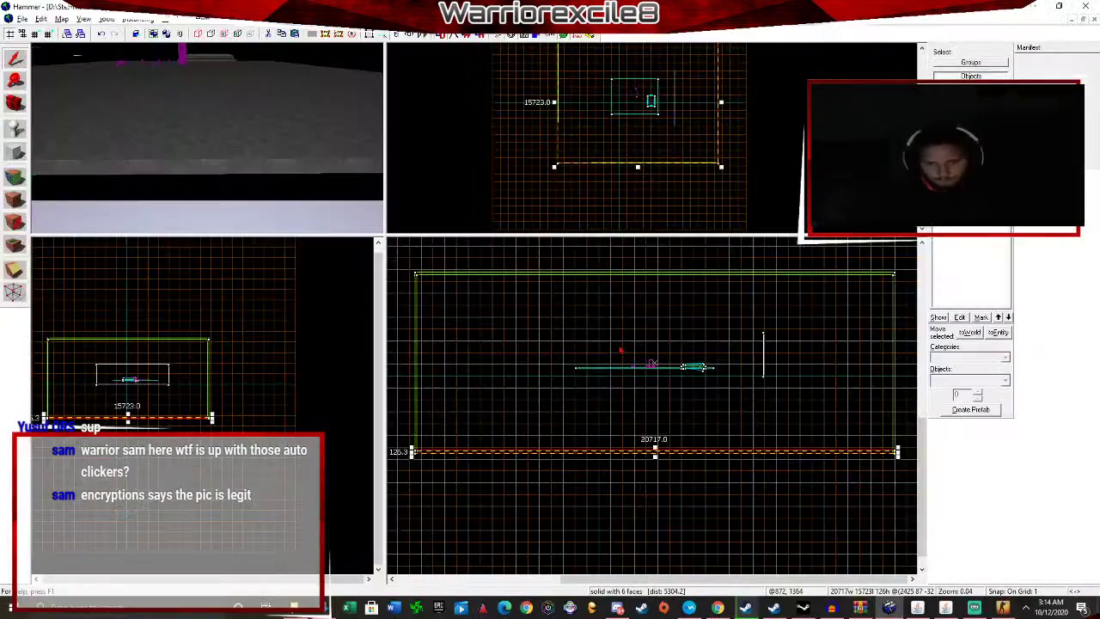
Compile and run the map from Run Map, then return to the editor.
key("F9")
left_click(575, 410)
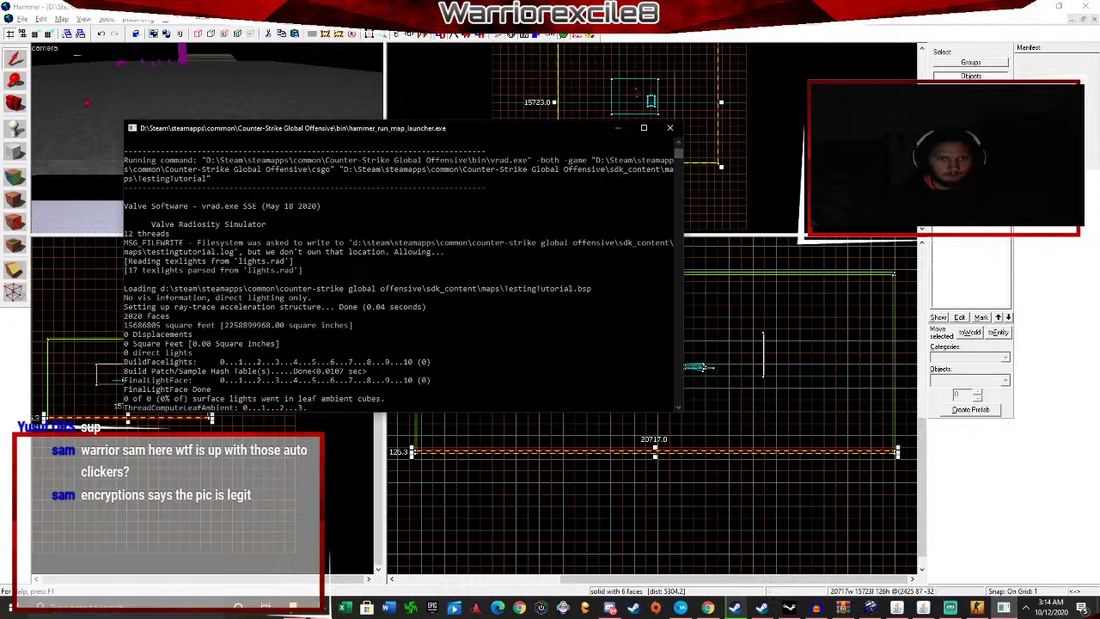
left_click(94, 135)
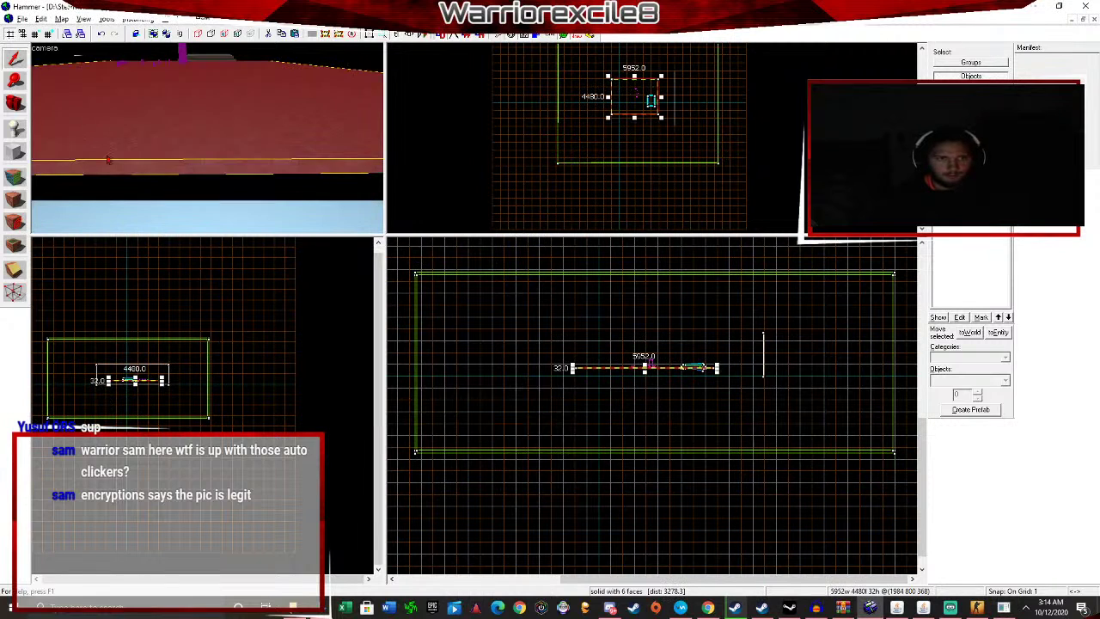
Pick tools/toolsinvisible in the Texture Browser as the current texture and switch to the Block tool.
key("Escape")
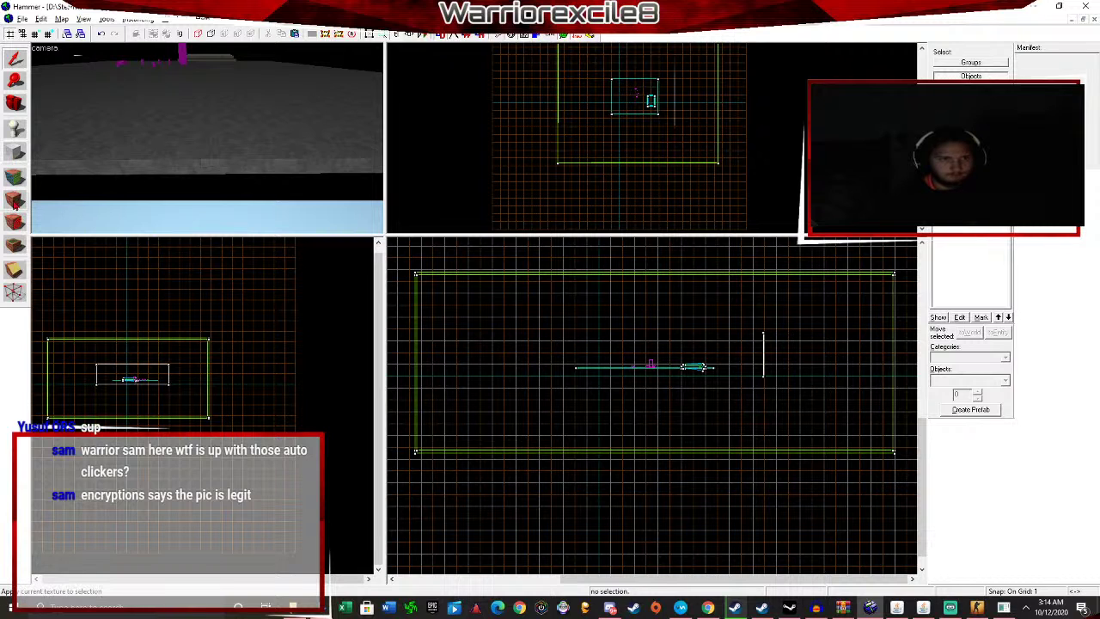
left_click(992, 195)
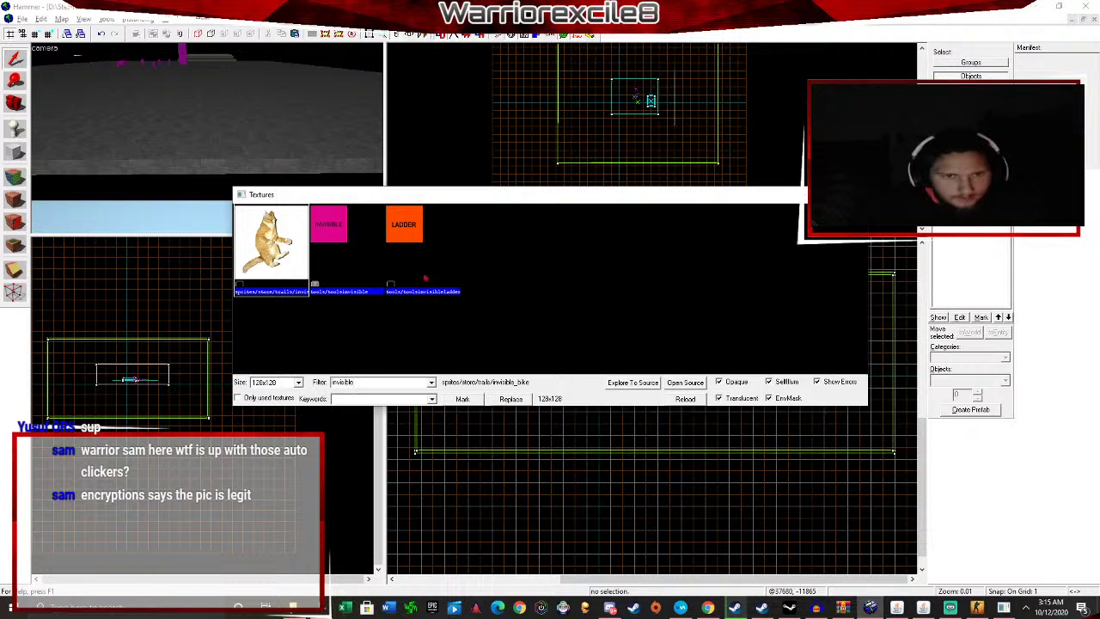
double_click(363, 266)
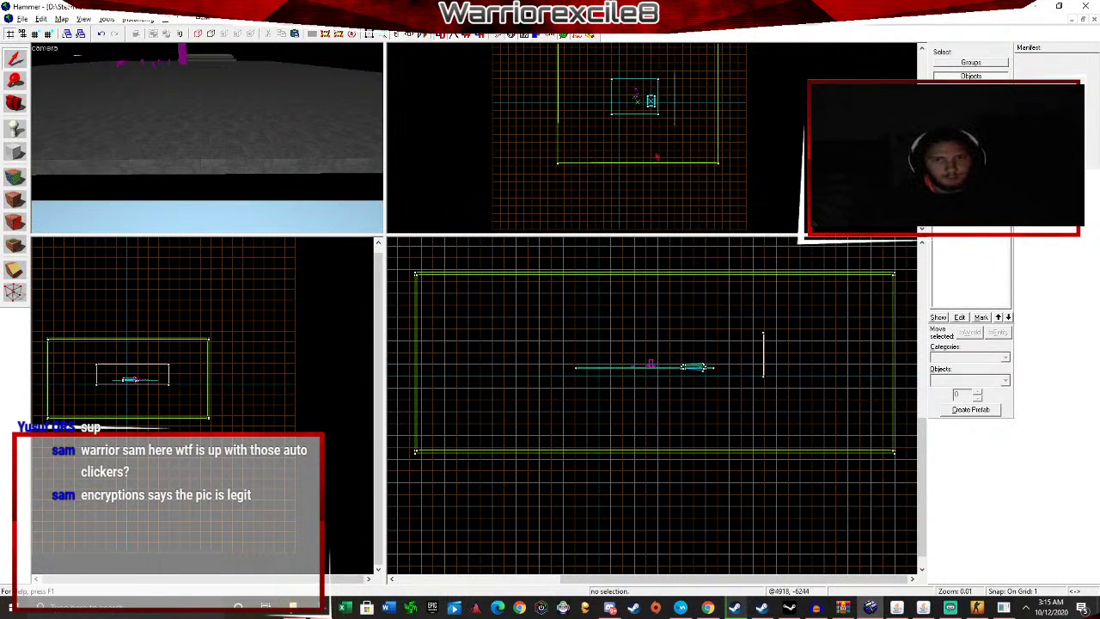
scroll(571, 156, "up", 3)
scroll(774, 112, "down", 3)
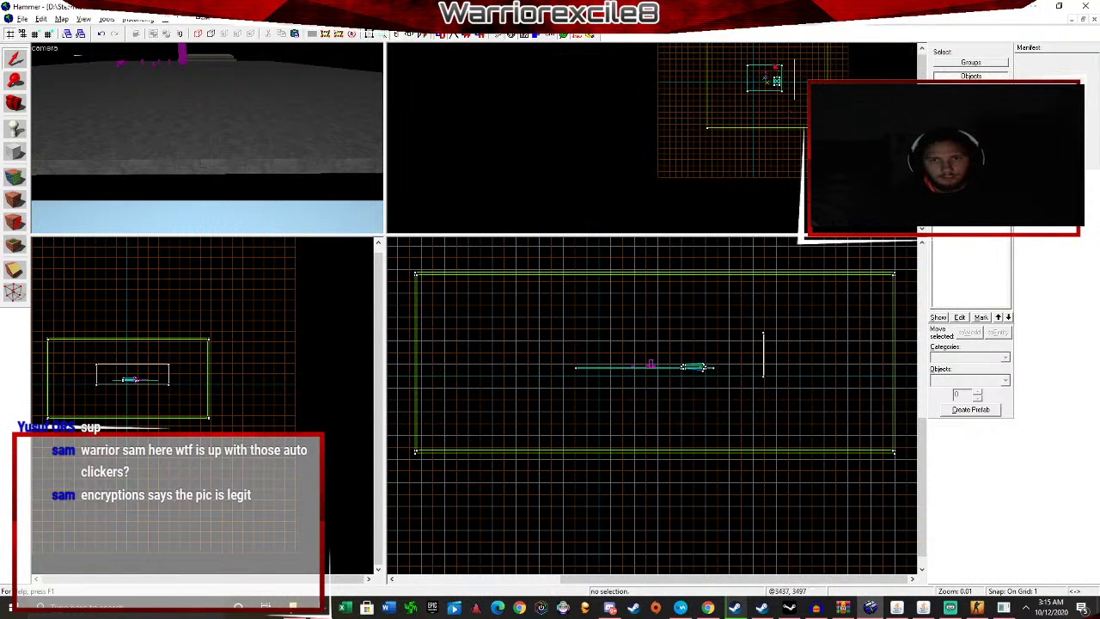
scroll(763, 76, "up", 4)
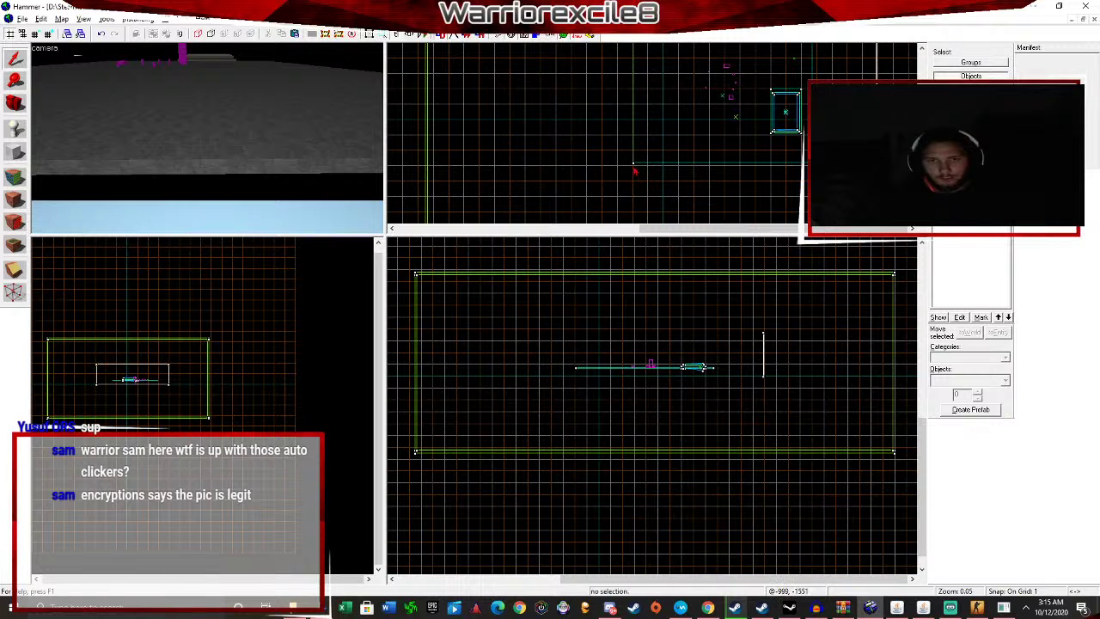
left_click(633, 166)
left_click(223, 183)
left_click(14, 152)
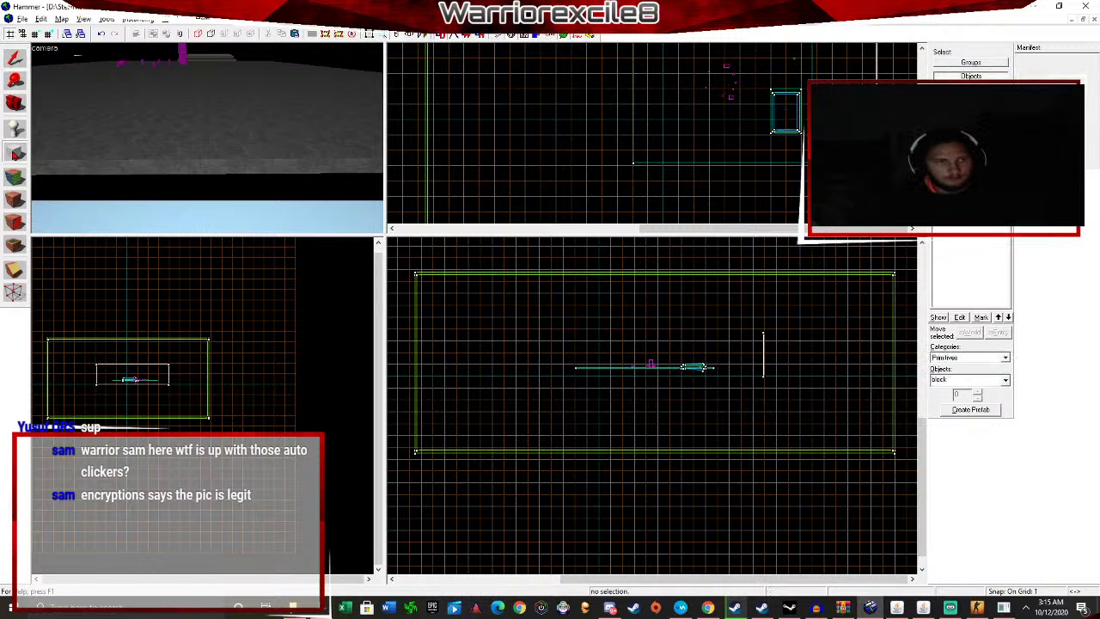
Draw a 6886 by 574 block, 428 units high, along the platform edge and create it.
left_click_drag(634, 168, 811, 180)
scroll(158, 371, "up", 3)
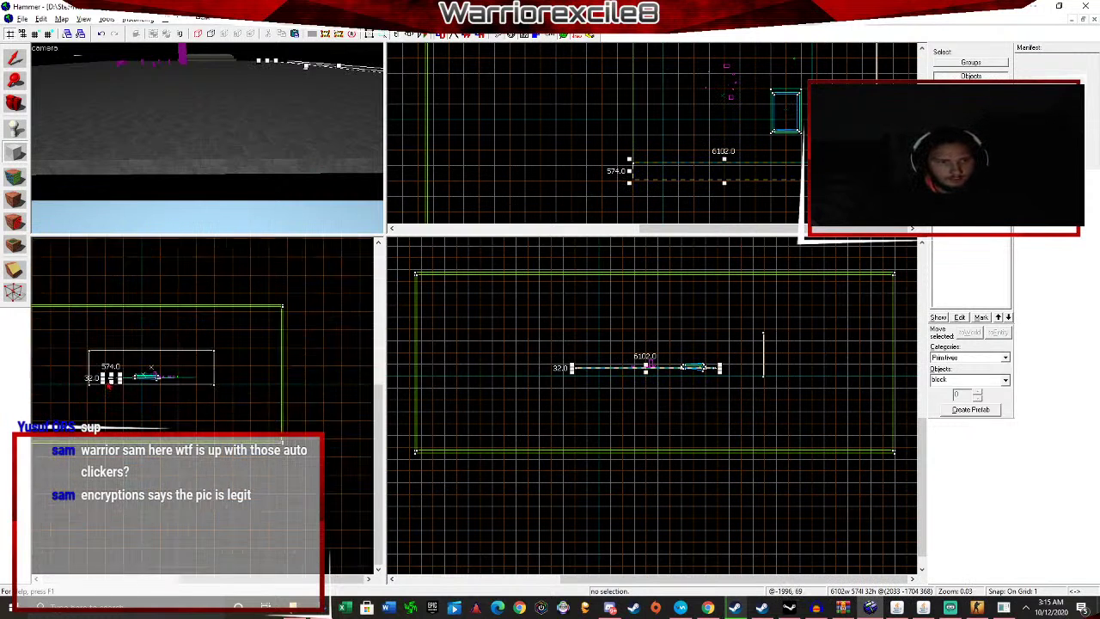
left_click_drag(647, 365, 651, 364)
key("z")
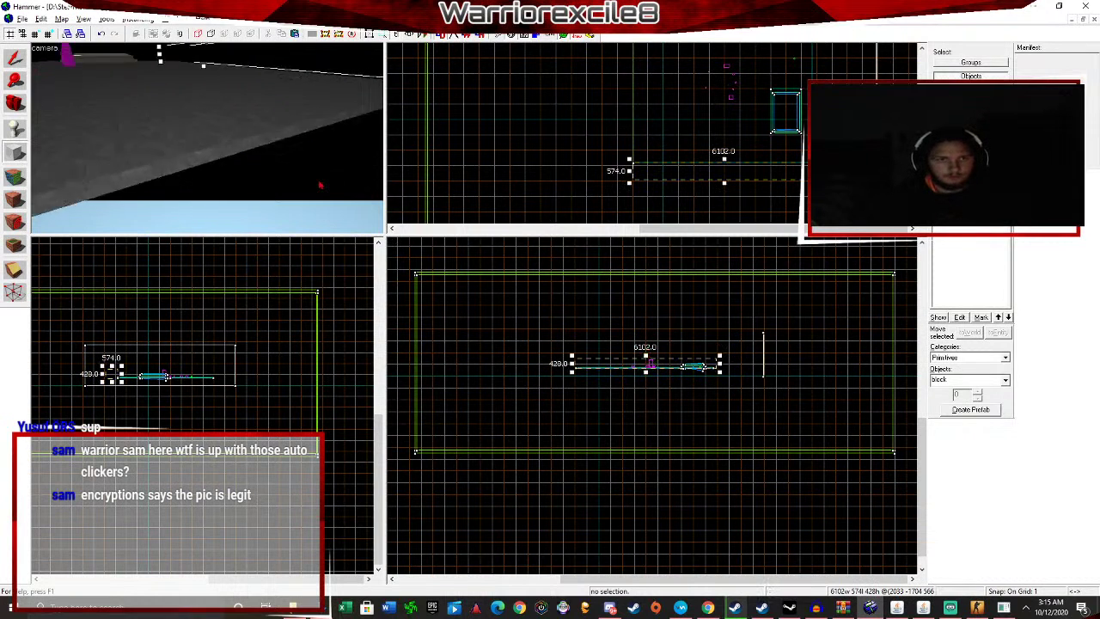
scroll(772, 166, "up", 4)
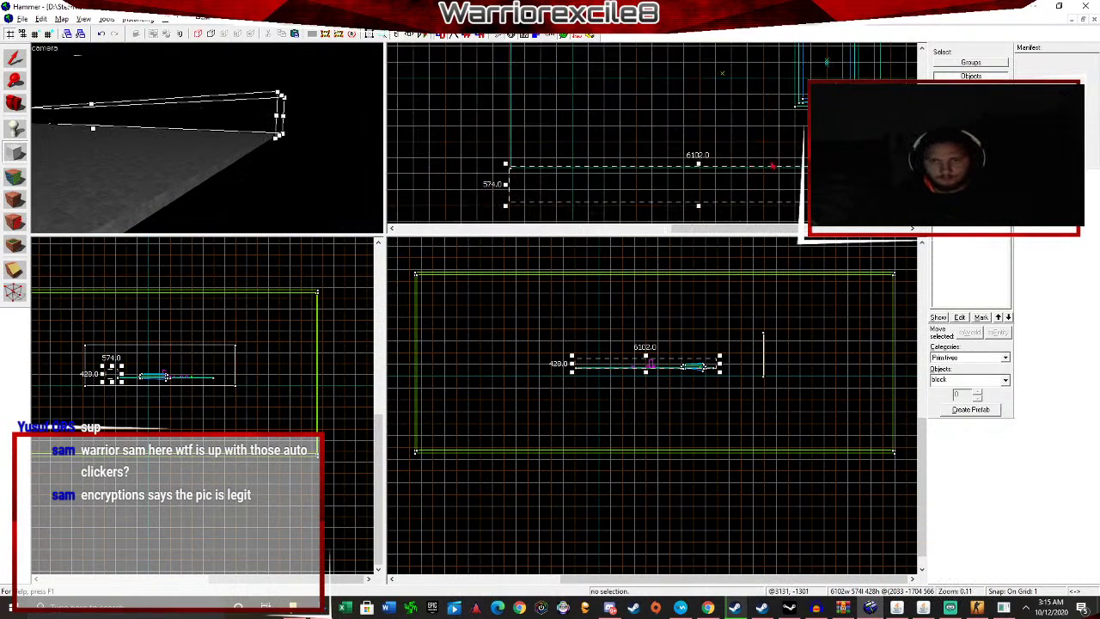
scroll(860, 189, "up", 1)
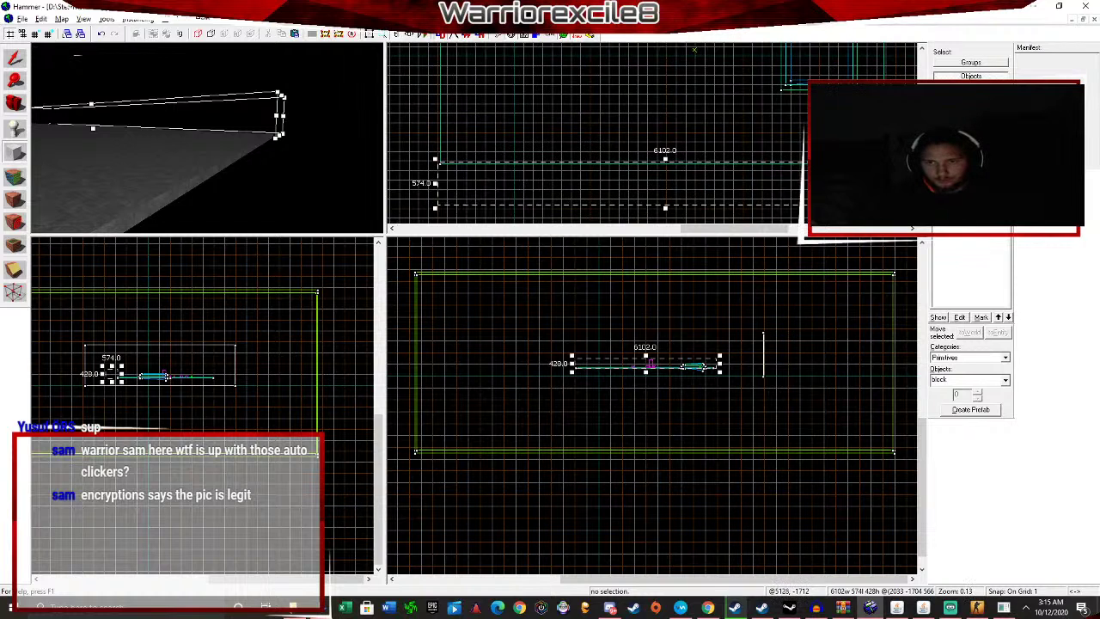
left_click_drag(914, 182, 916, 180)
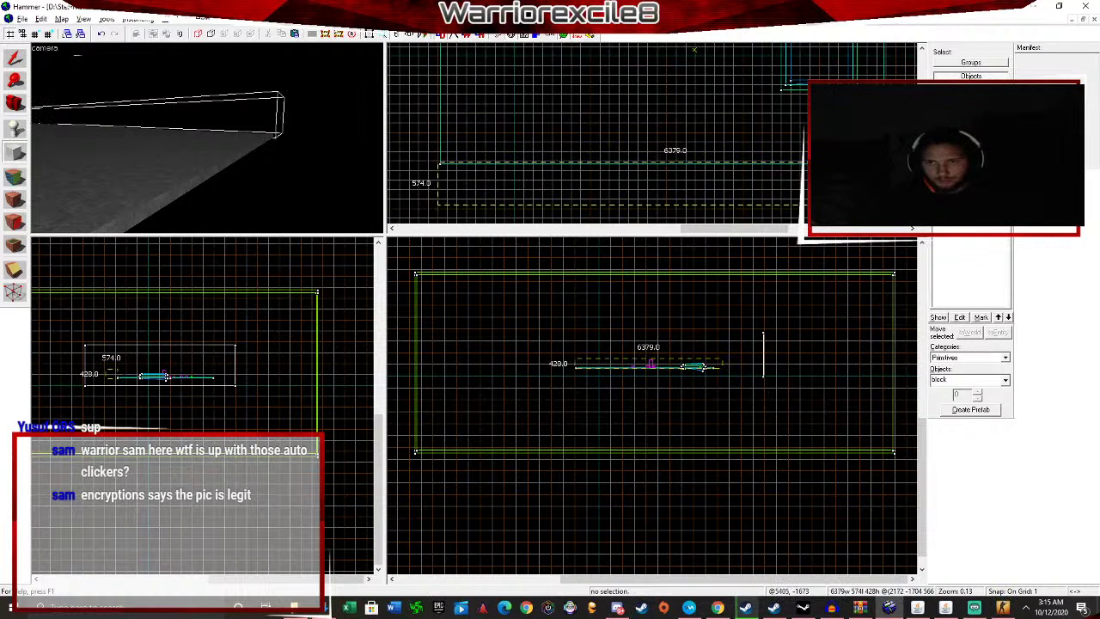
left_click_drag(436, 183, 392, 183)
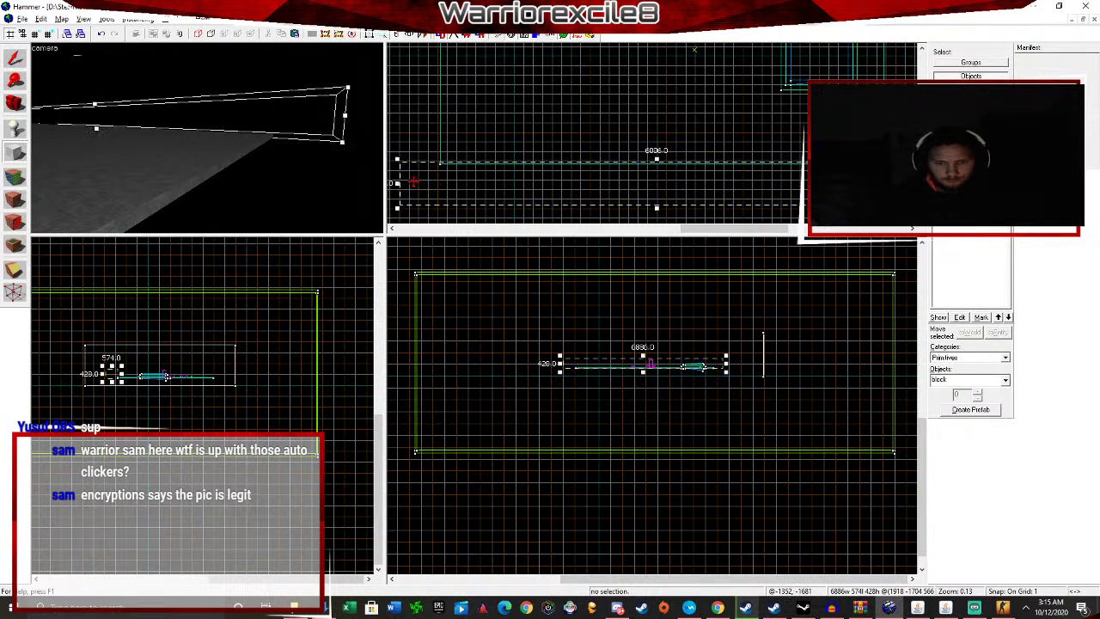
key("Return")
Deselect the new brush and move the 3D camera to view the pink wall.
key("a")
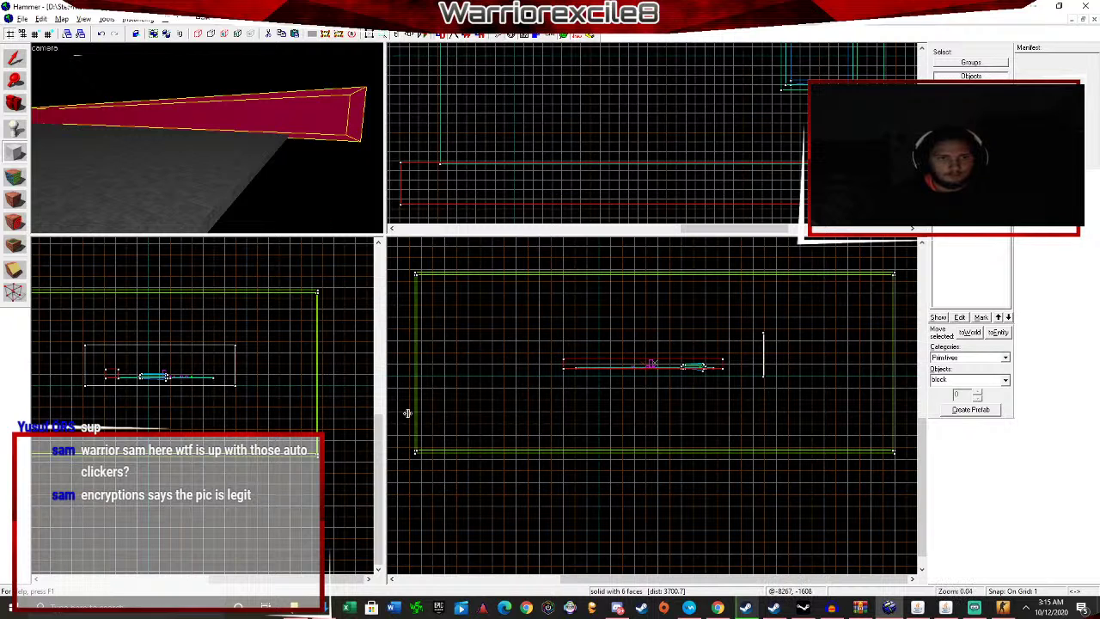
left_click(19, 58)
left_click(449, 486)
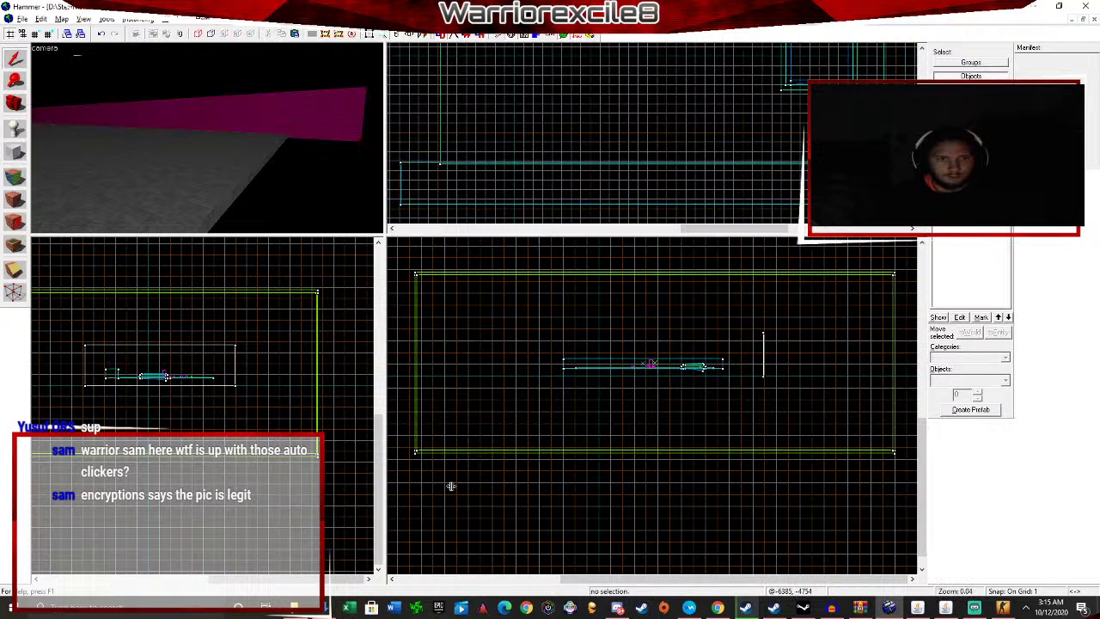
key("a")
key("d")
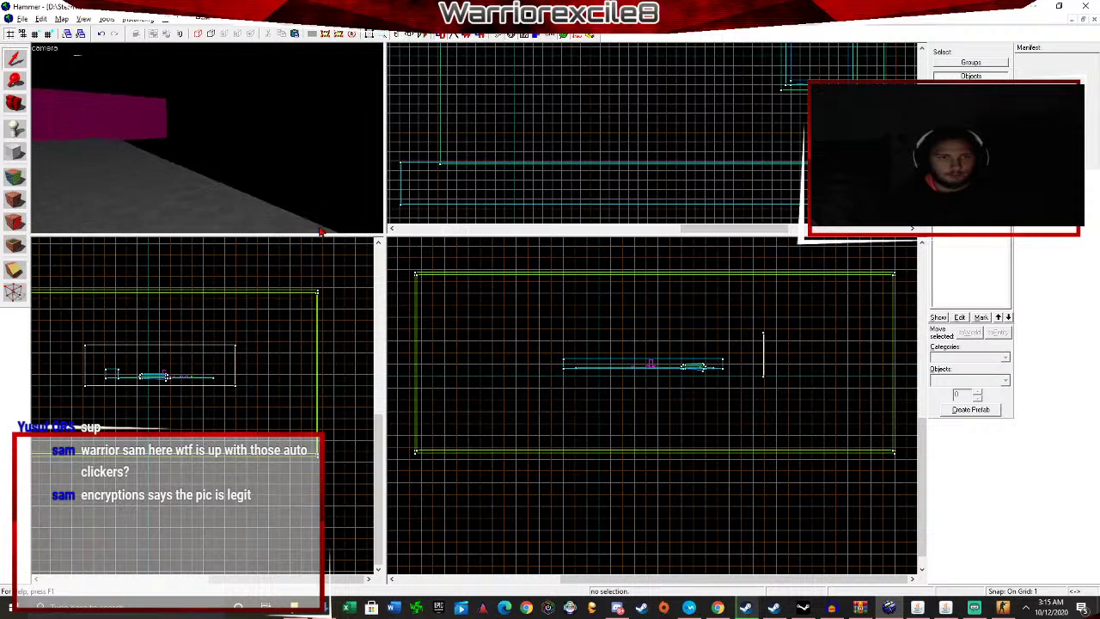
scroll(563, 197, "down", 5)
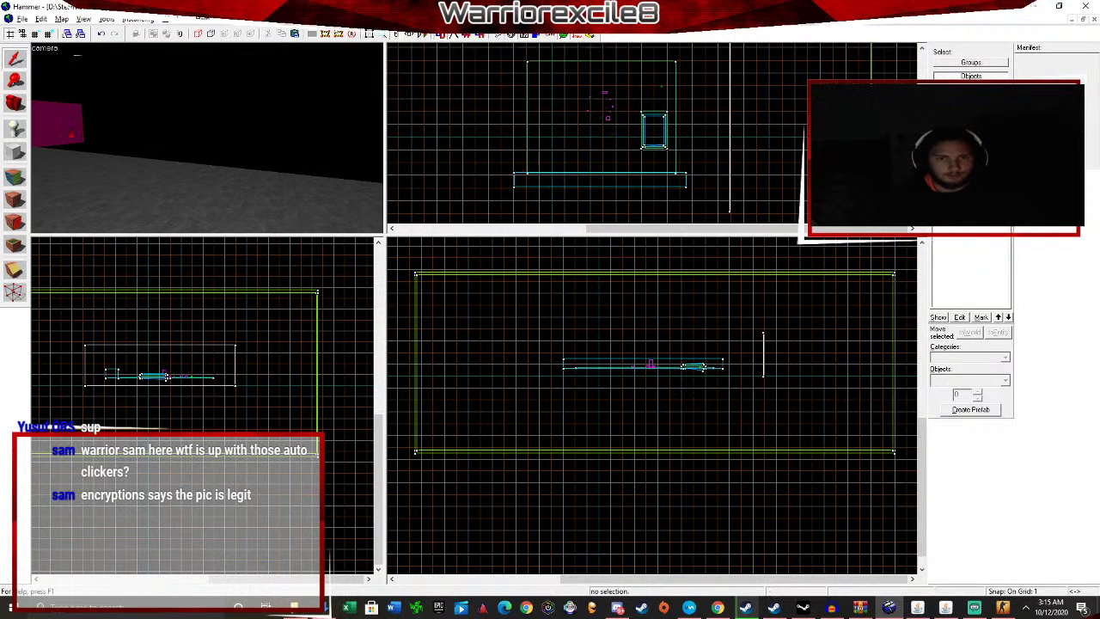
Draw new wall blocks along the left side, across the map, and along the right side.
left_click(17, 155)
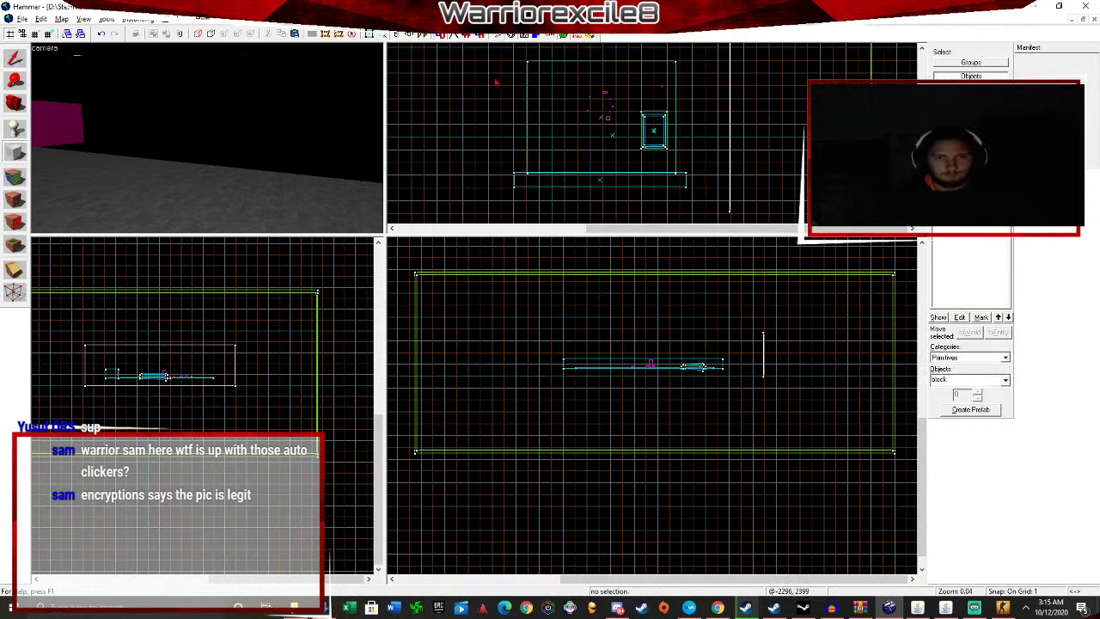
scroll(496, 82, "up", 1)
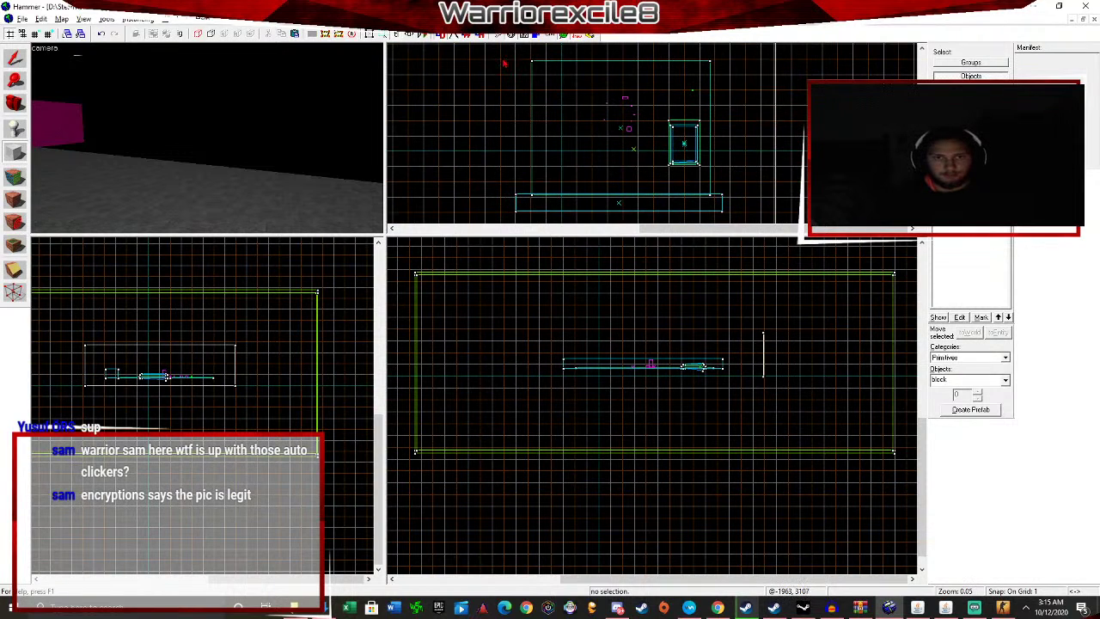
left_click_drag(504, 63, 535, 198)
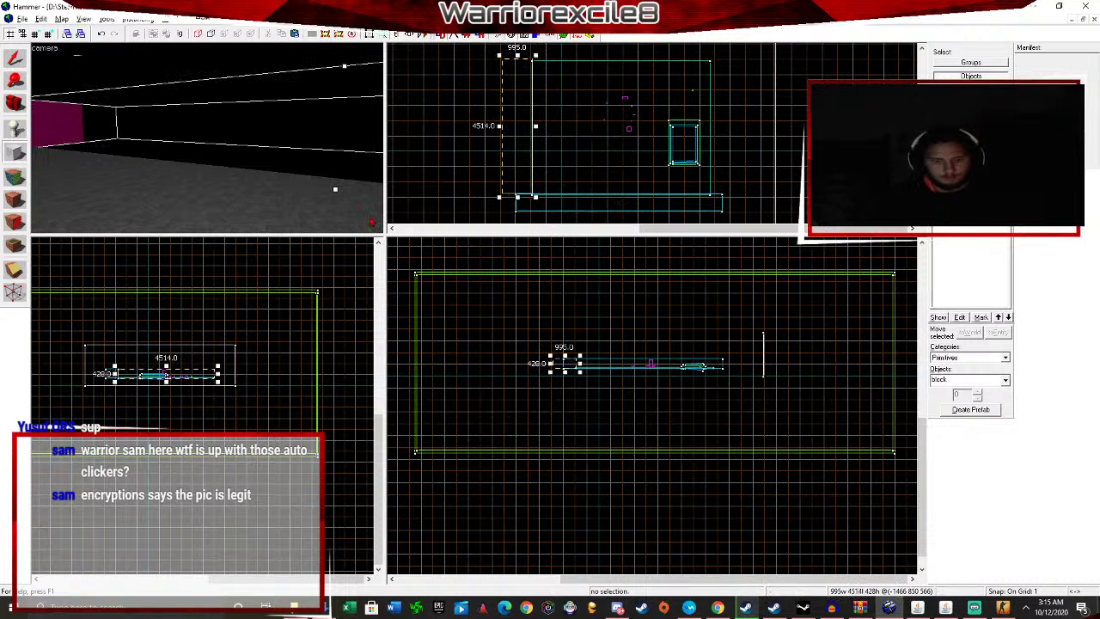
key("Return")
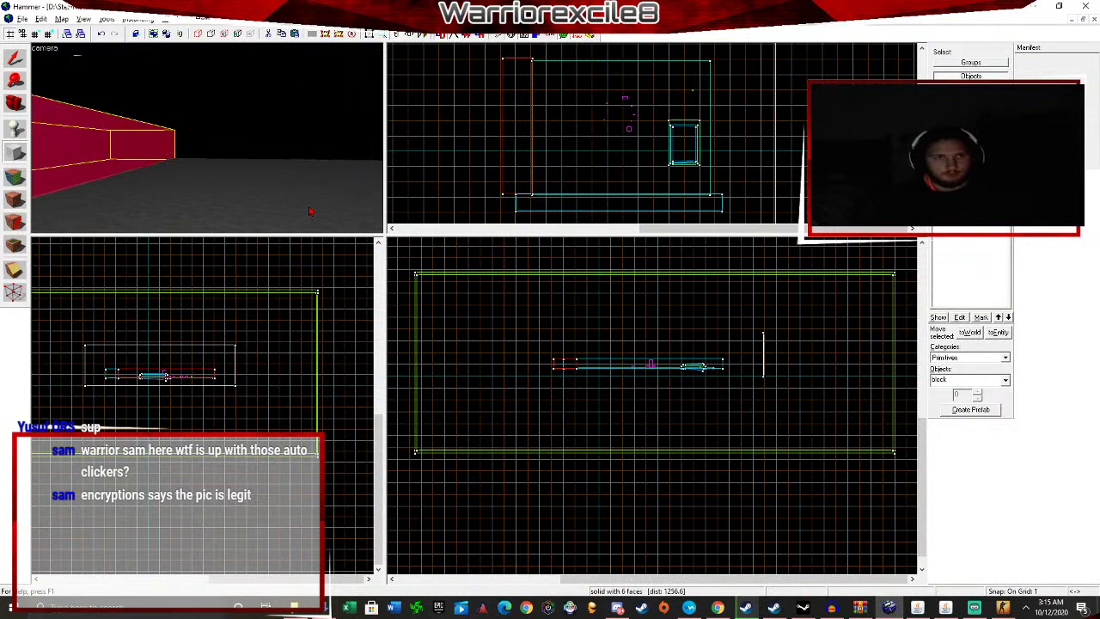
scroll(705, 75, "up", 3)
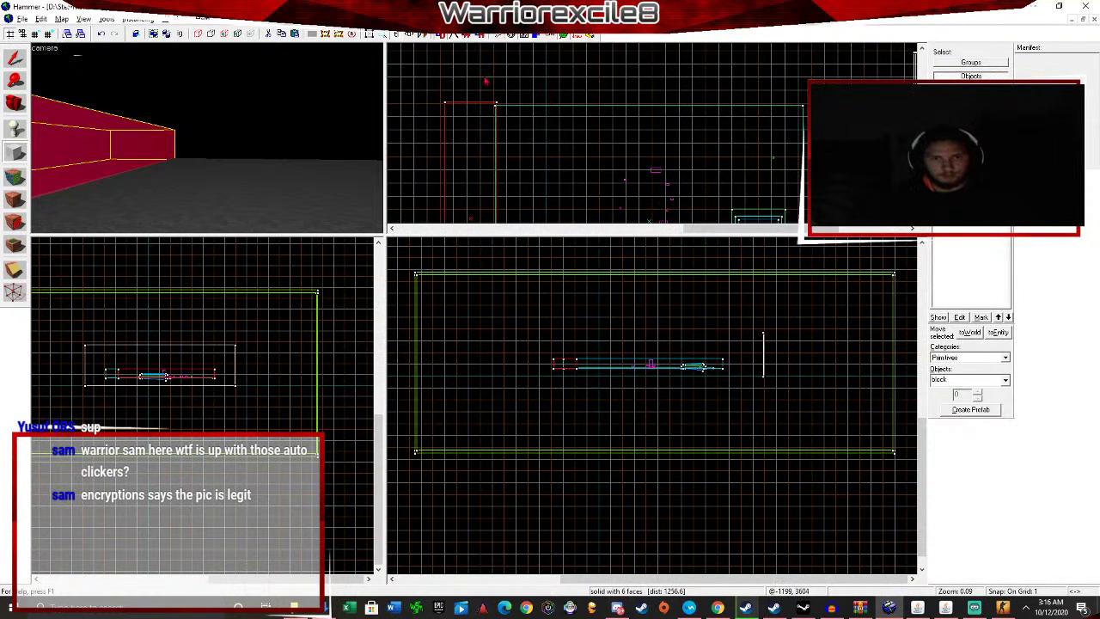
left_click_drag(483, 80, 832, 108)
key("Return")
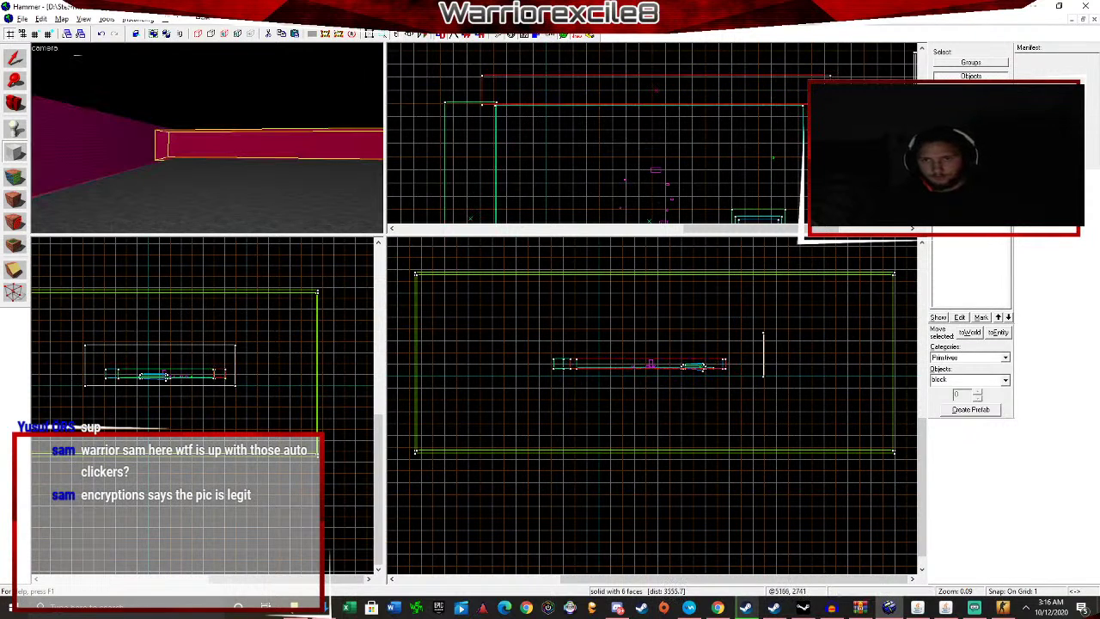
scroll(651, 137, "down", 3)
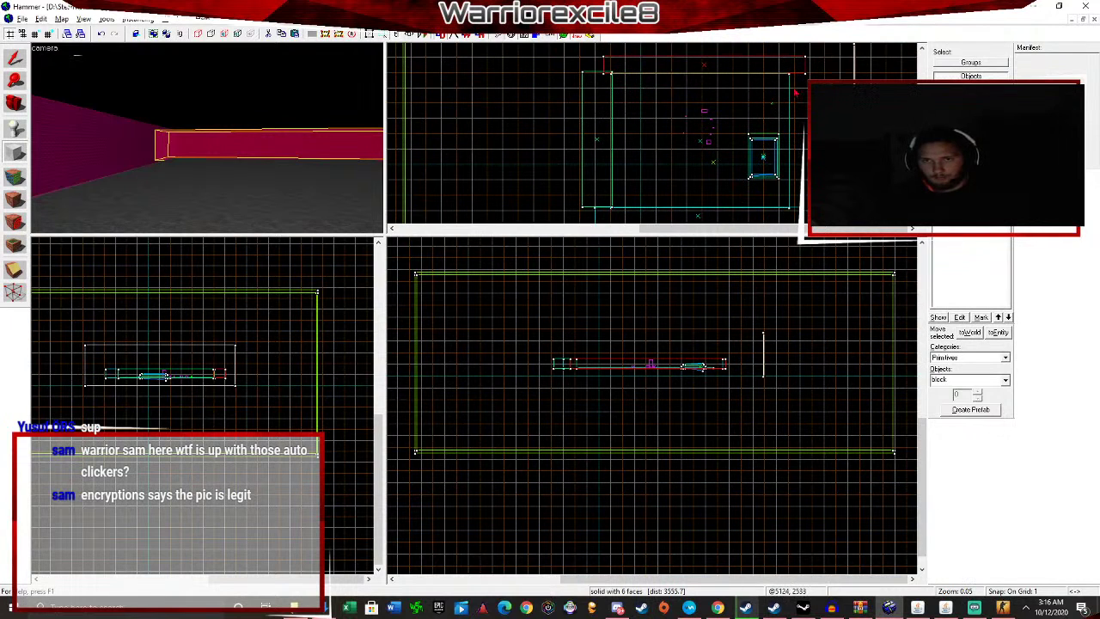
mouse_move(790, 75)
left_mouse_down()
mouse_move(808, 90)
mouse_move(815, 206)
left_mouse_up()
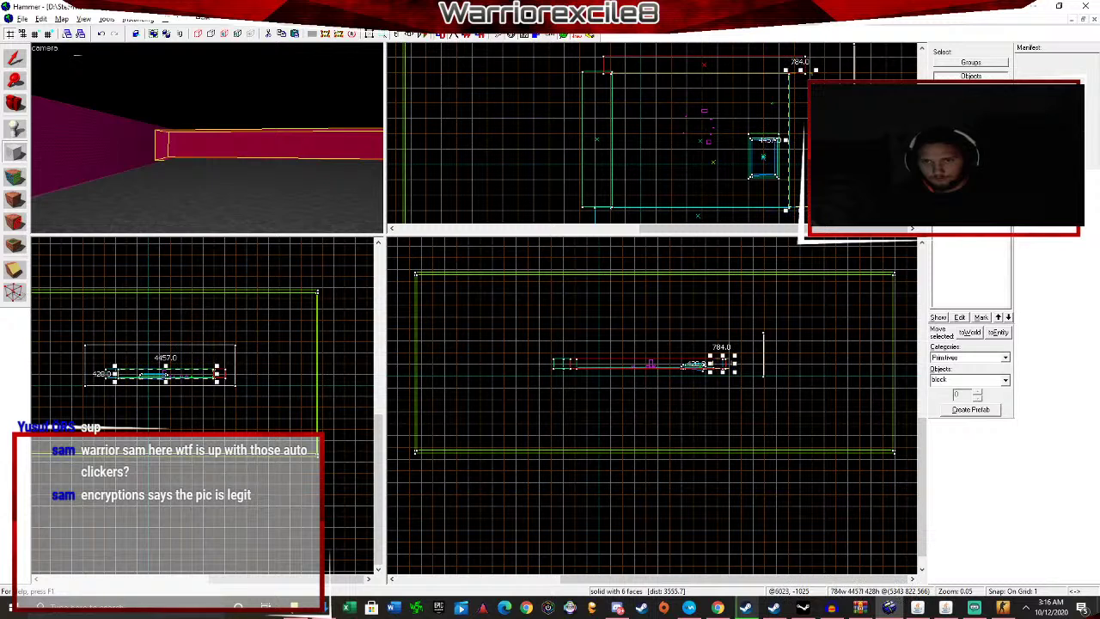
key("Escape")
Save over the existing map file and start compiling the map from Run Map.
left_click(22, 19)
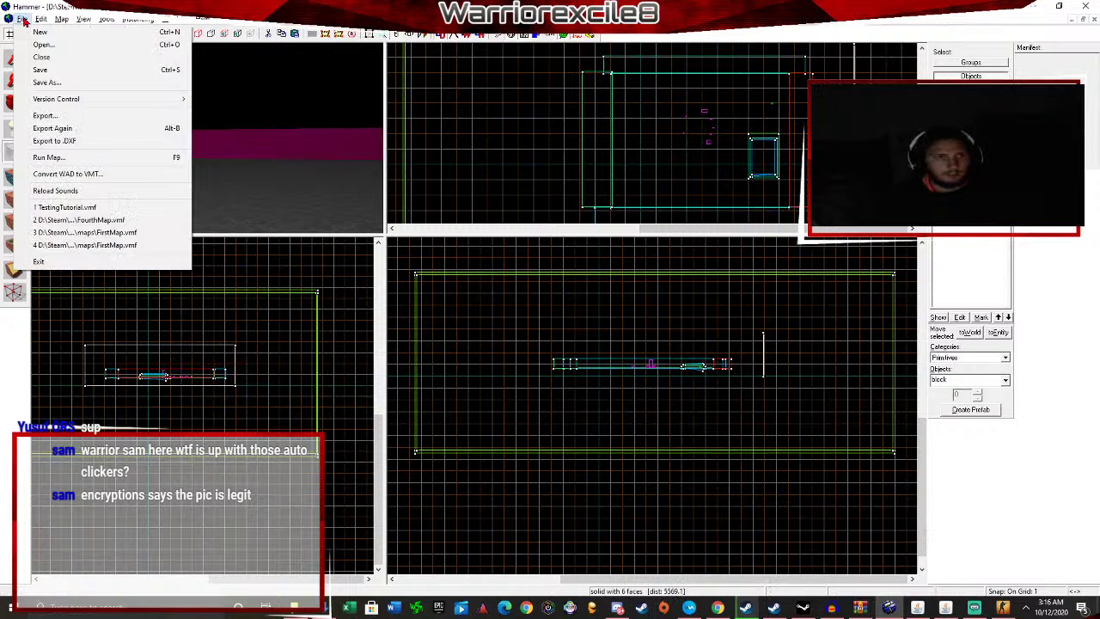
left_click(57, 86)
left_click(453, 315)
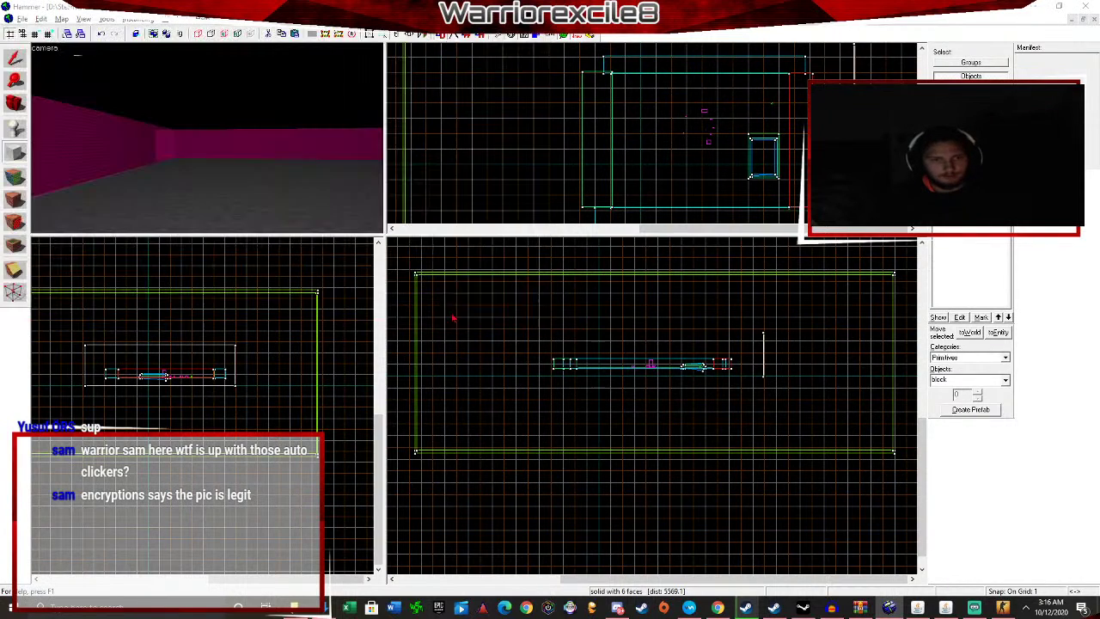
left_click(579, 343)
key("F9")
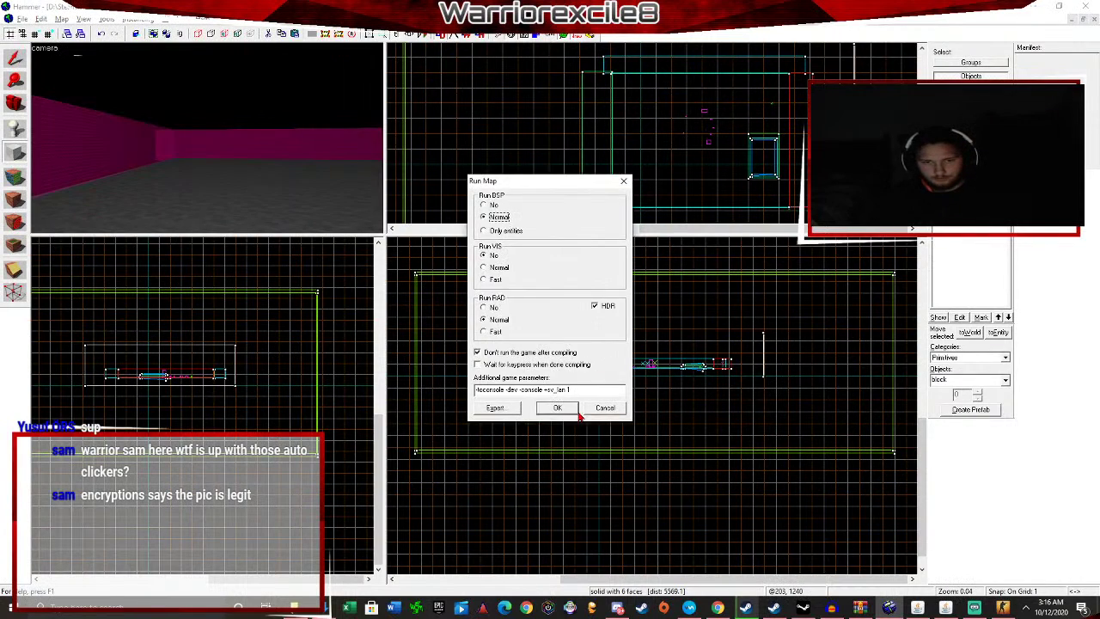
left_click(579, 413)
left_click(705, 609)
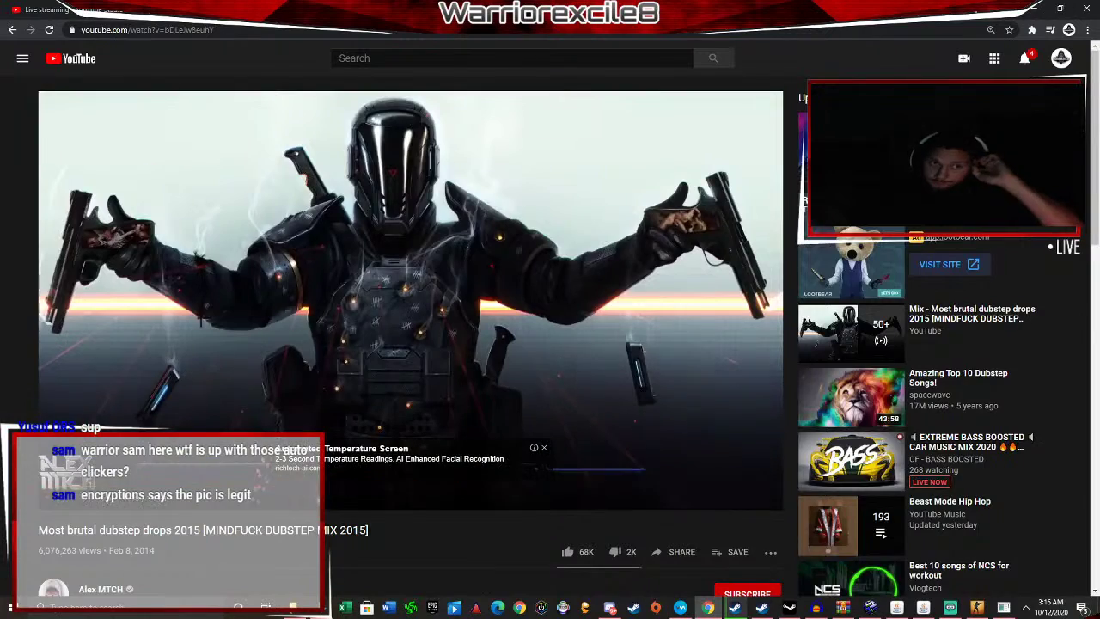
Check the live stream's viewer analytics in YouTube Studio, then bring the map compile console forward.
left_click(194, 10)
left_click(65, 9)
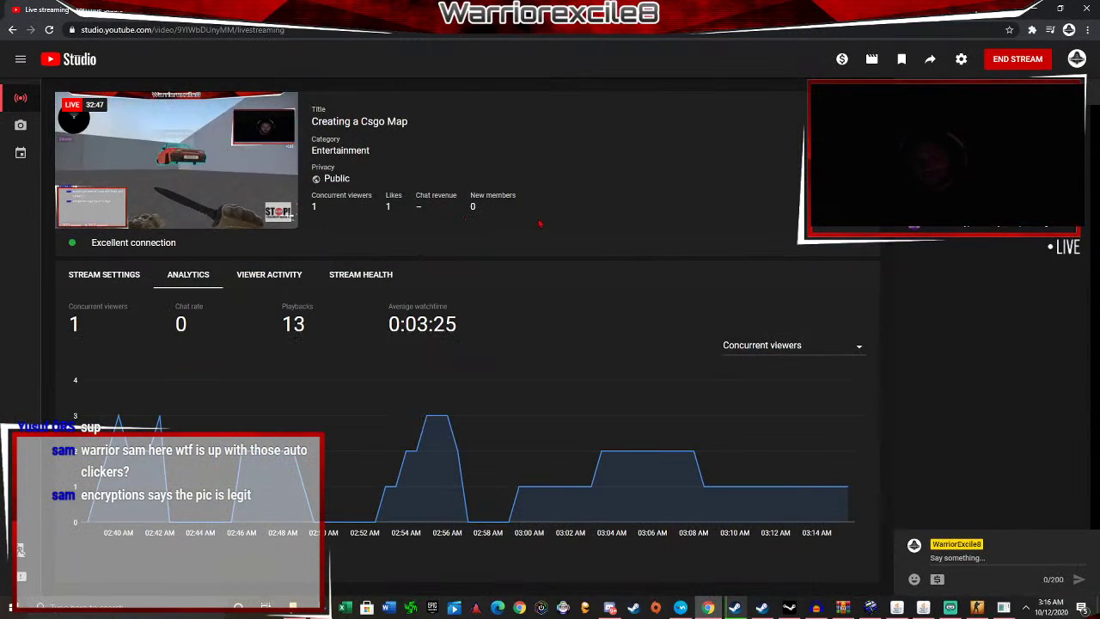
left_click(193, 9)
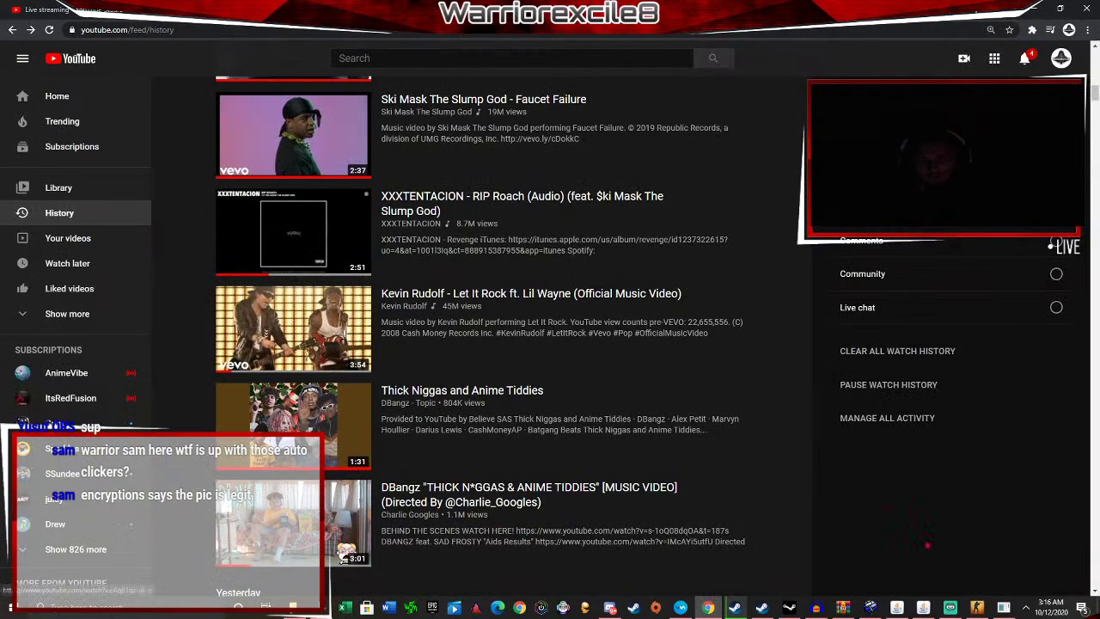
left_click(1004, 607)
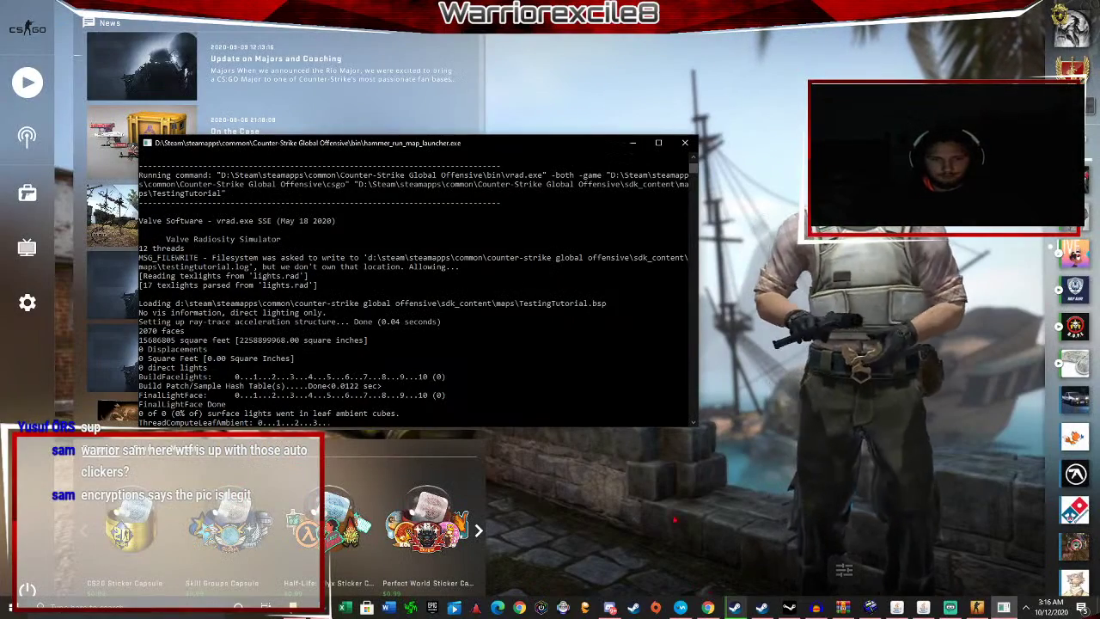
Back in Hammer, look around the room and place an info_player_terrorist entity on the floor.
left_click(870, 609)
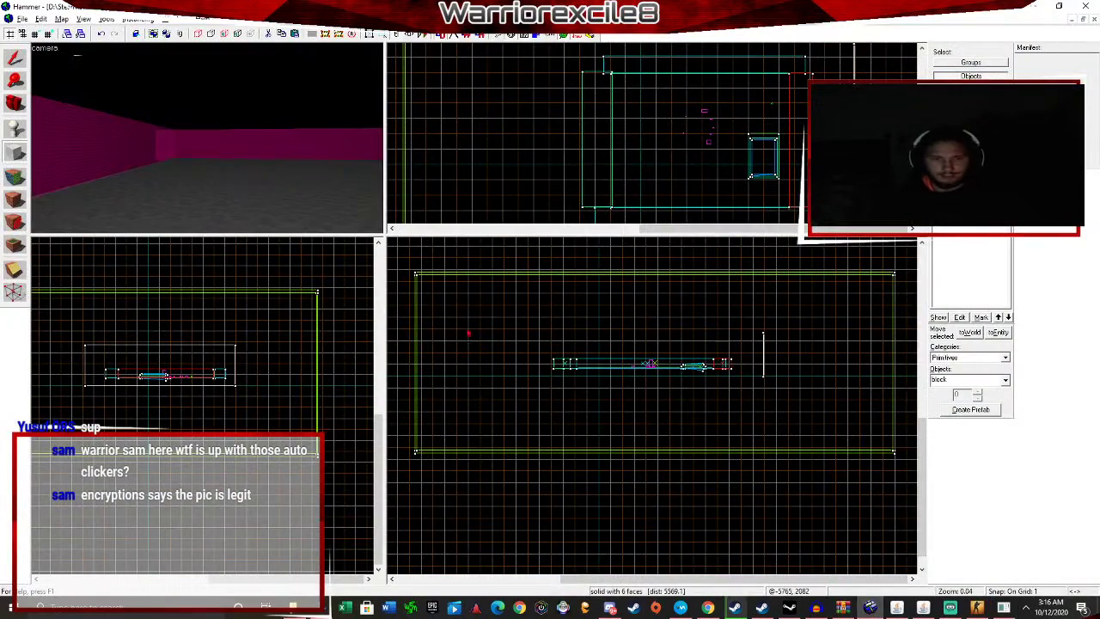
key("Left")
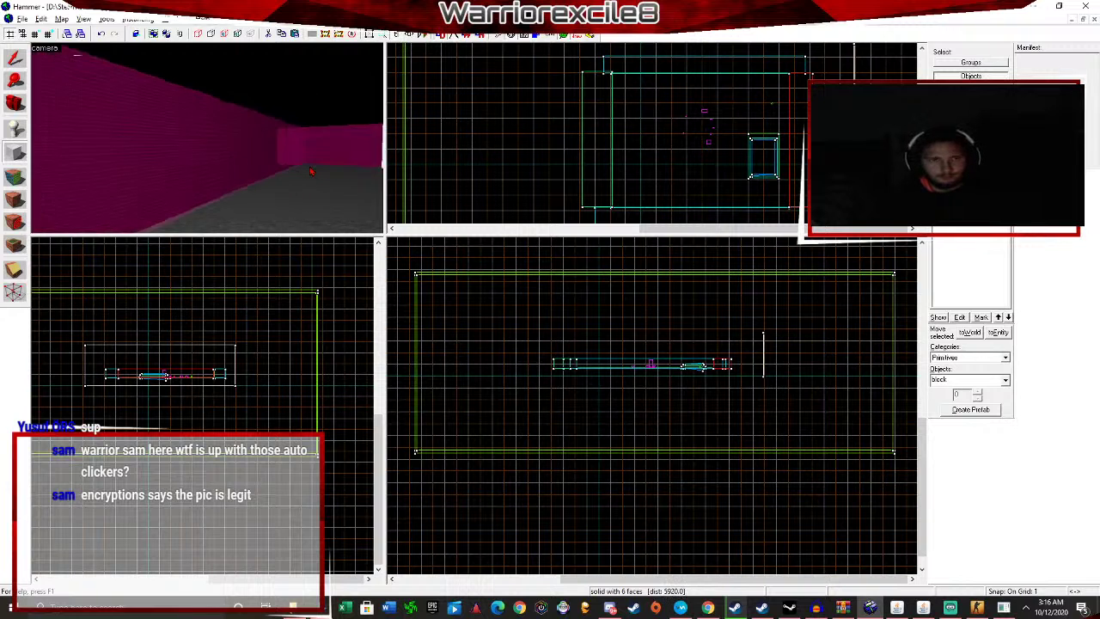
key("Left")
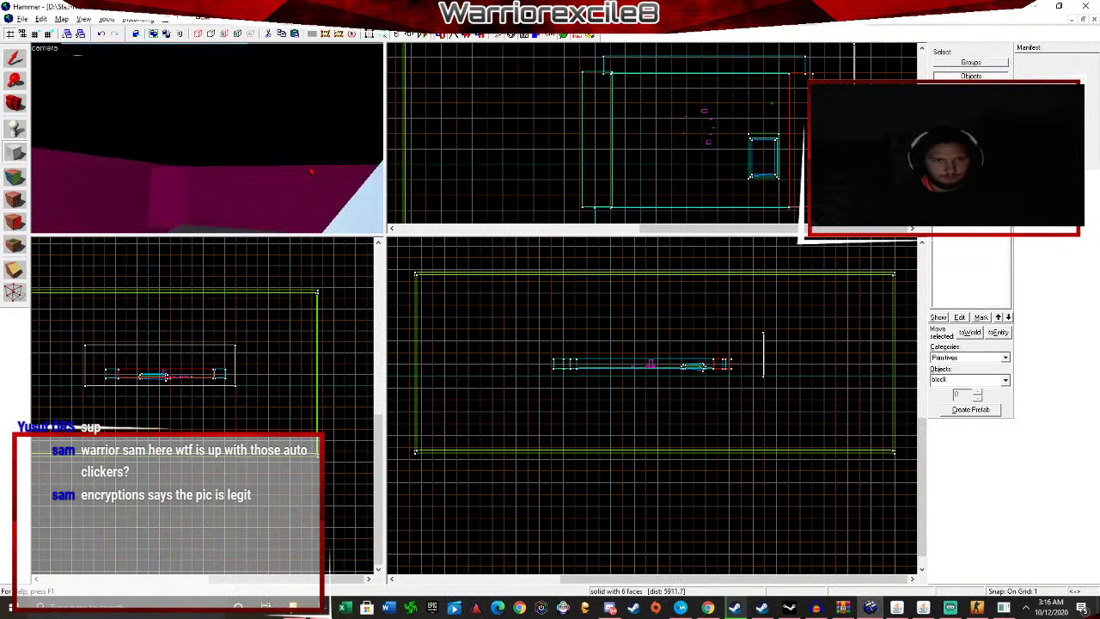
key("Left")
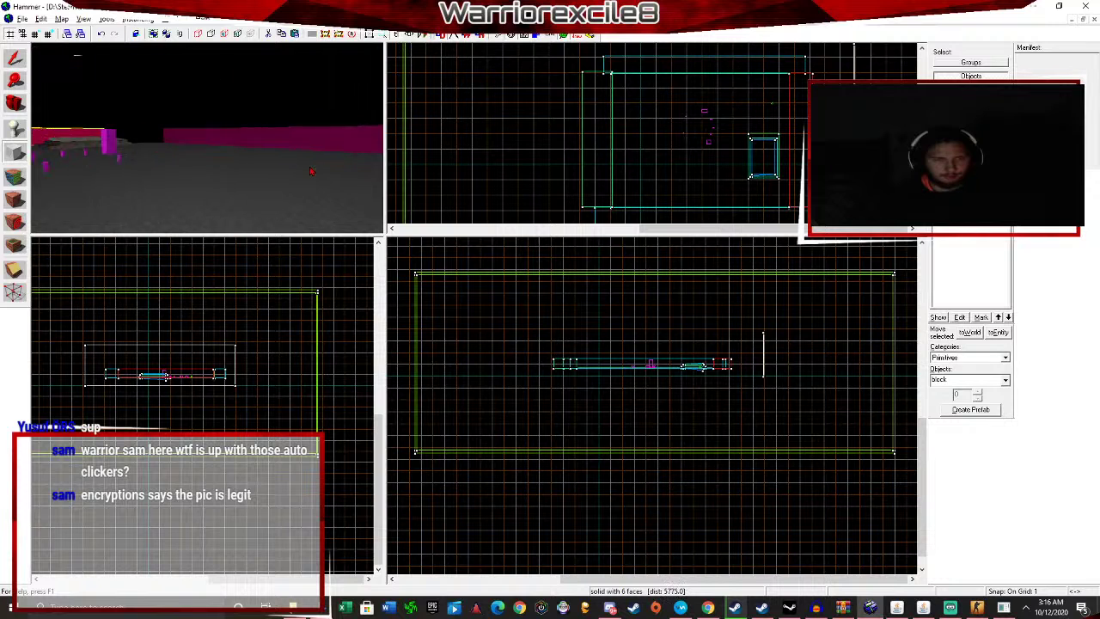
key("Left")
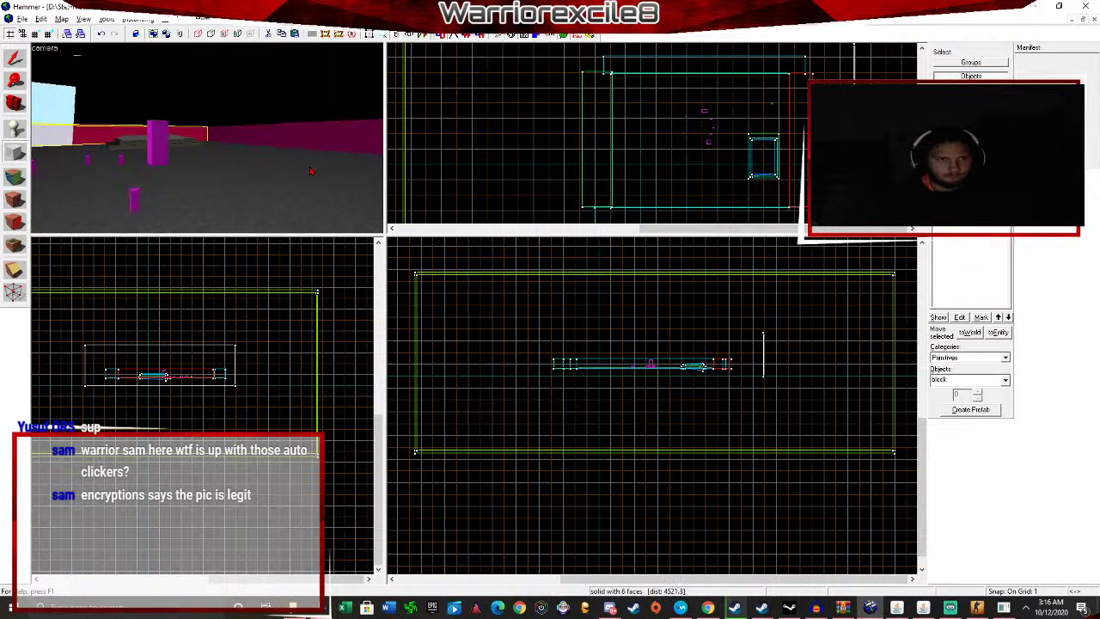
left_click(13, 129)
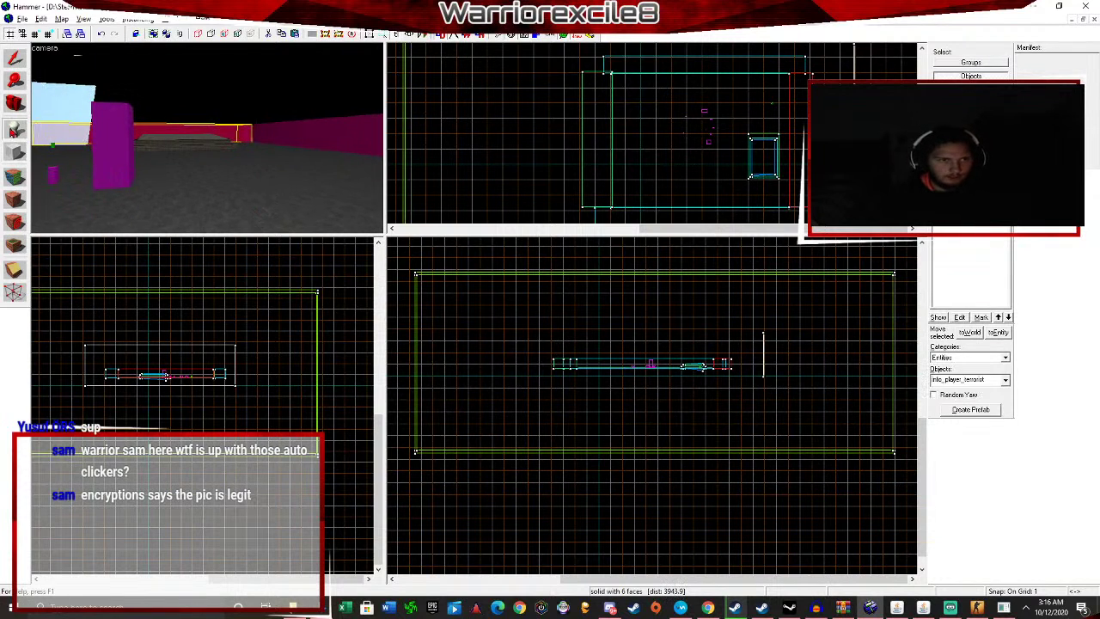
left_click(206, 209)
Change the placed entity's class to prop_dynamic_glow and apply it.
key("shift+s")
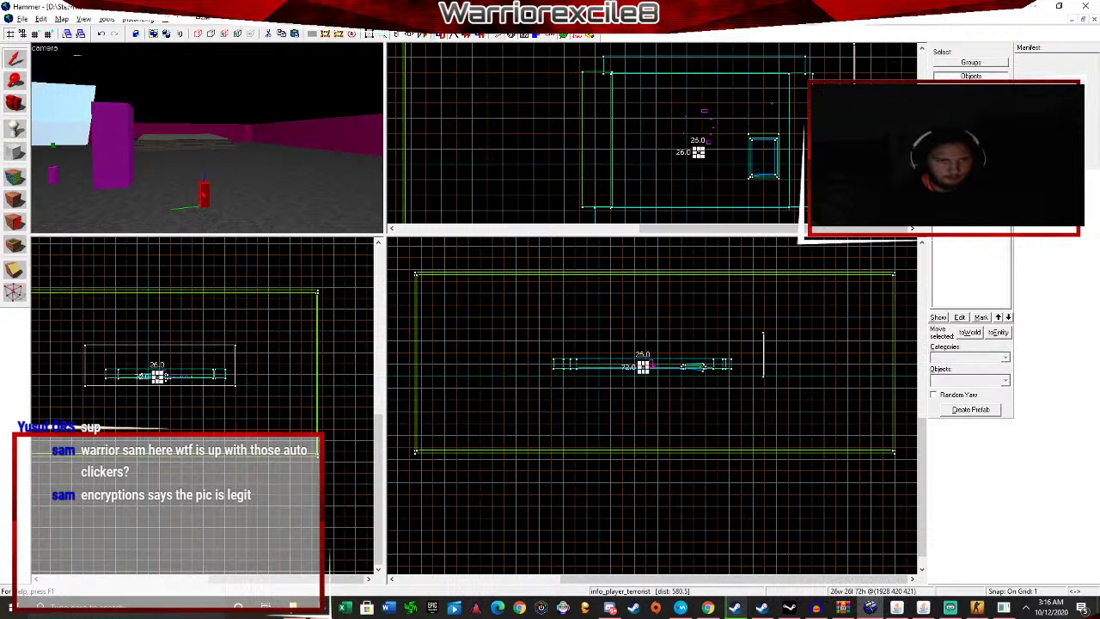
key("alt+Return")
left_click(465, 216)
type("prop")
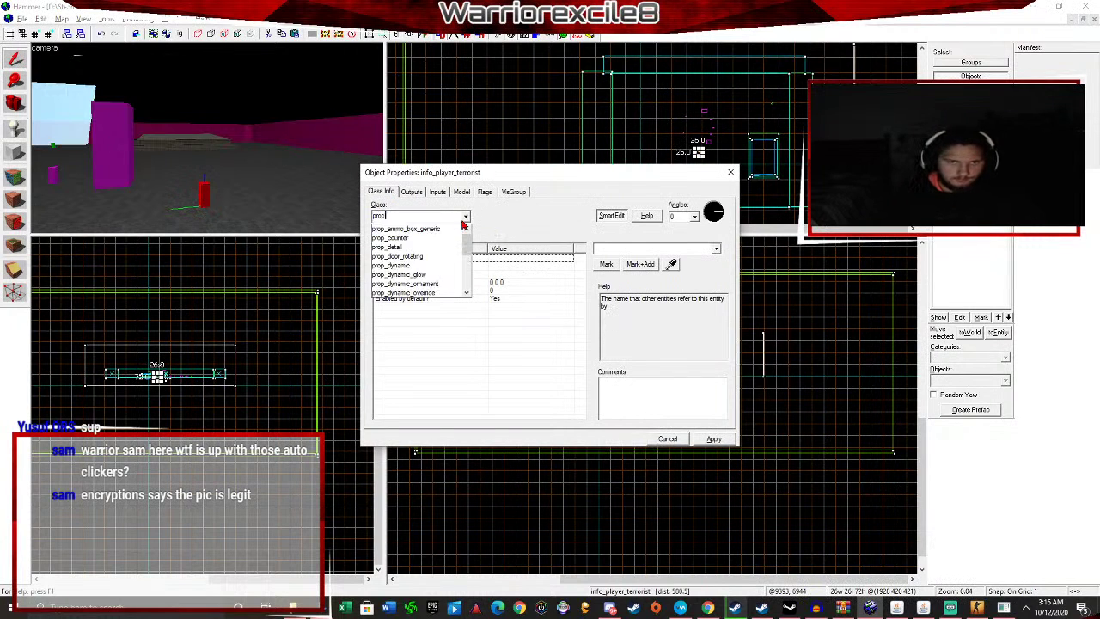
left_click(405, 274)
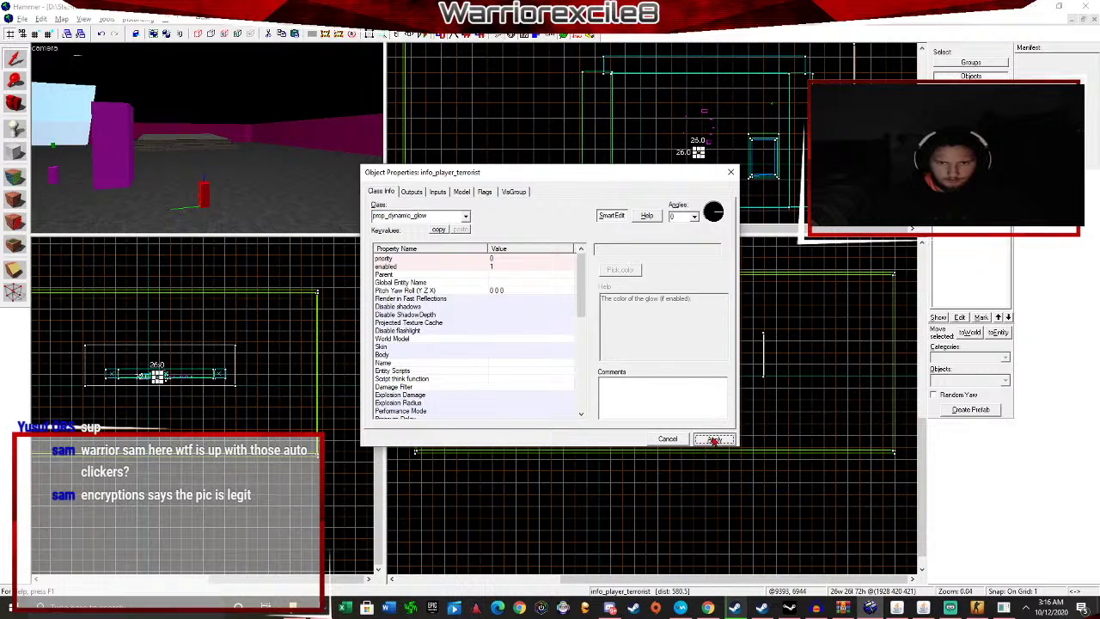
left_click(714, 439)
Set the prop's World Model to models/coop/challenge_coin.mdl.
left_click(501, 324)
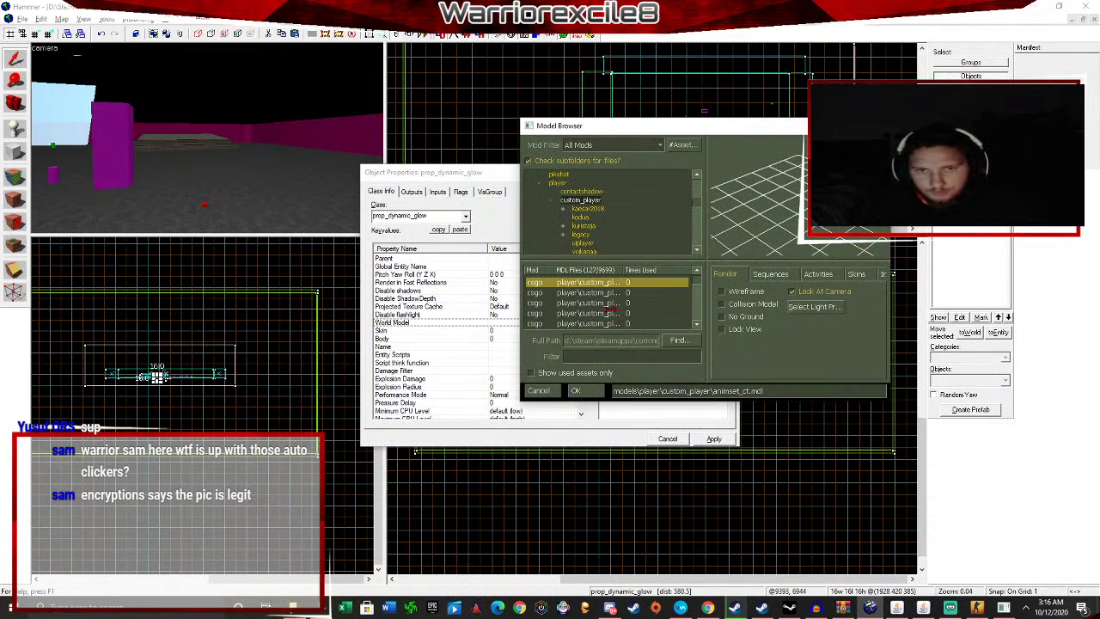
left_click(572, 192)
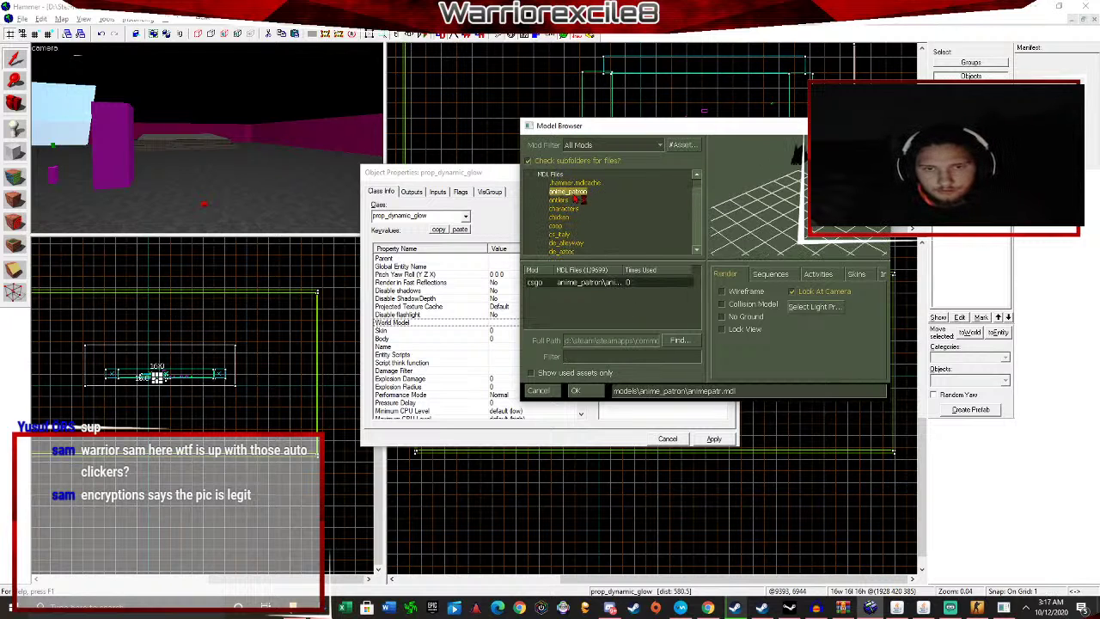
key("Down")
key("Down")
key("Down")
key("Down")
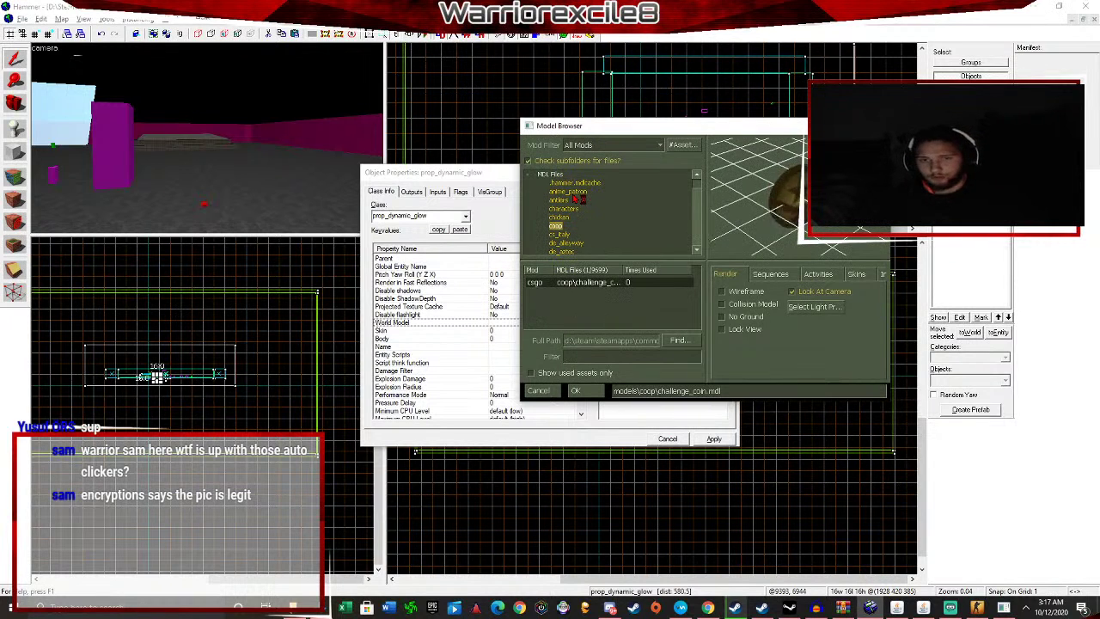
left_click(883, 274)
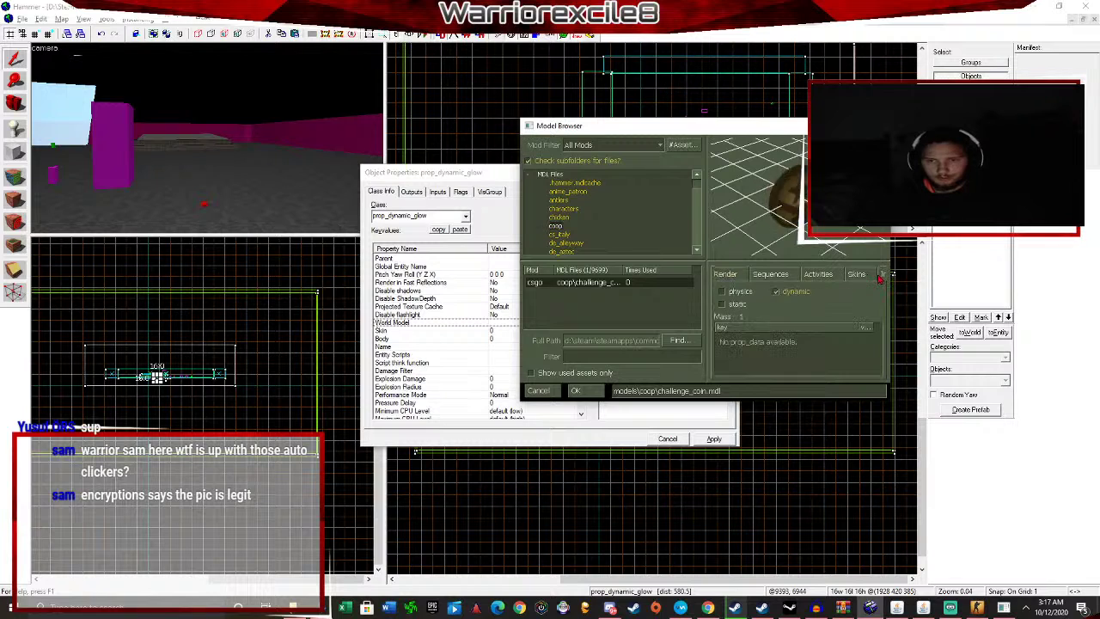
left_click(729, 274)
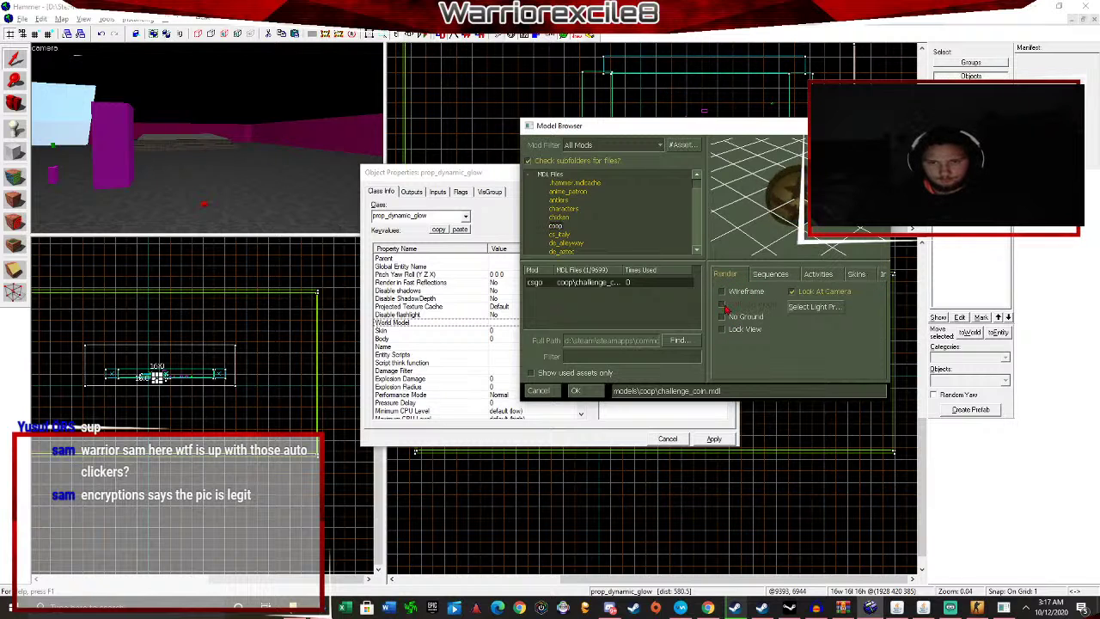
left_click(722, 304)
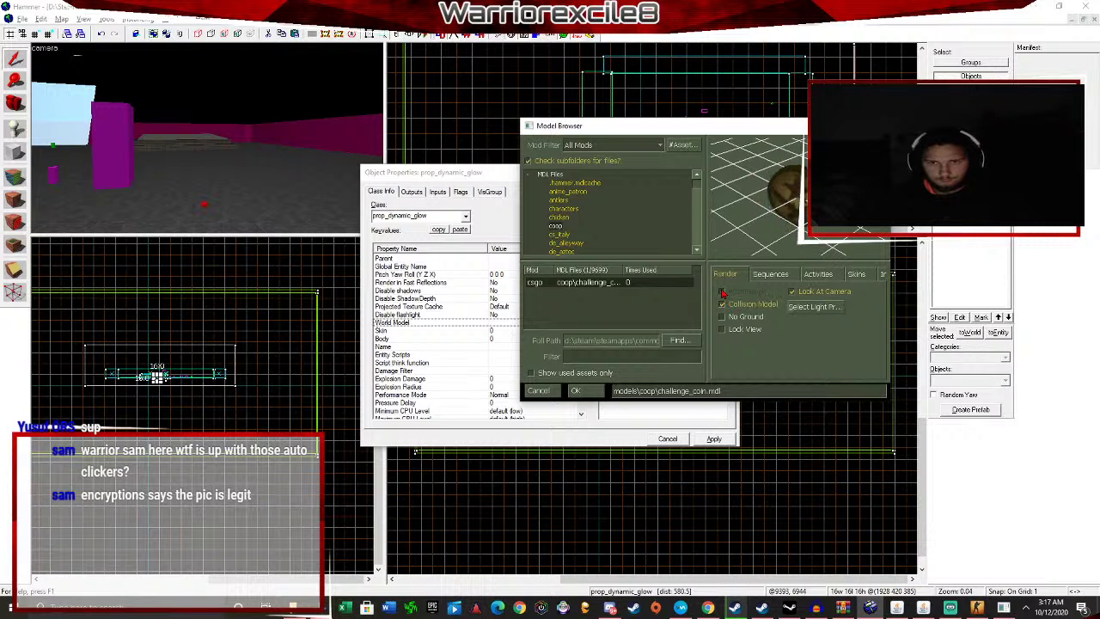
left_click(575, 390)
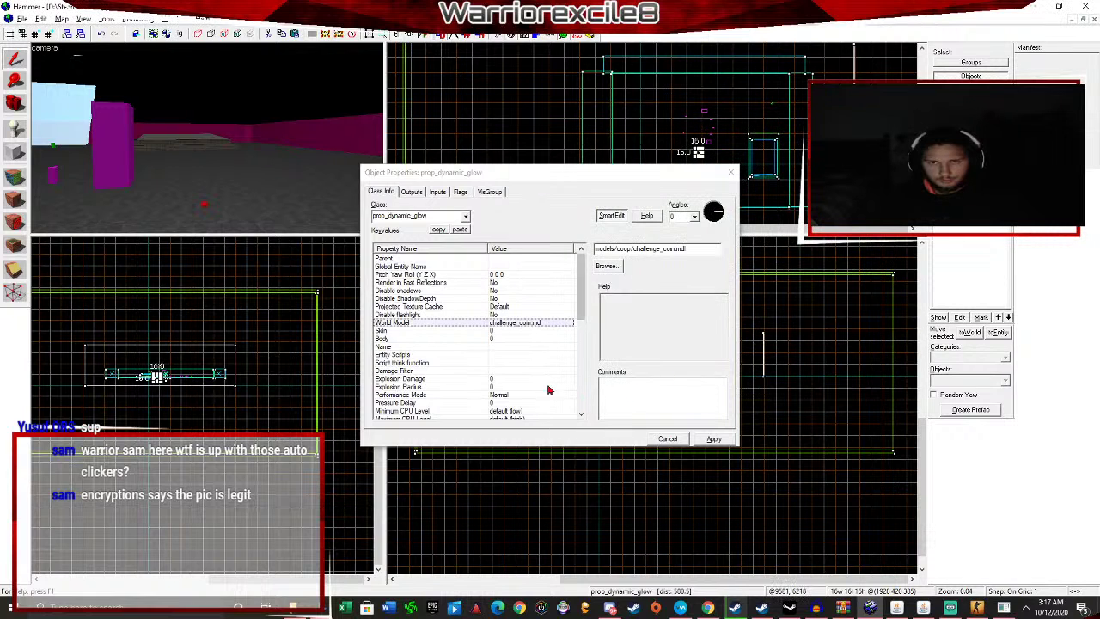
Set the coin prop's Glow Color to red (255 0 0).
scroll(548, 391, "down", 6)
left_click(509, 306)
left_click(616, 267)
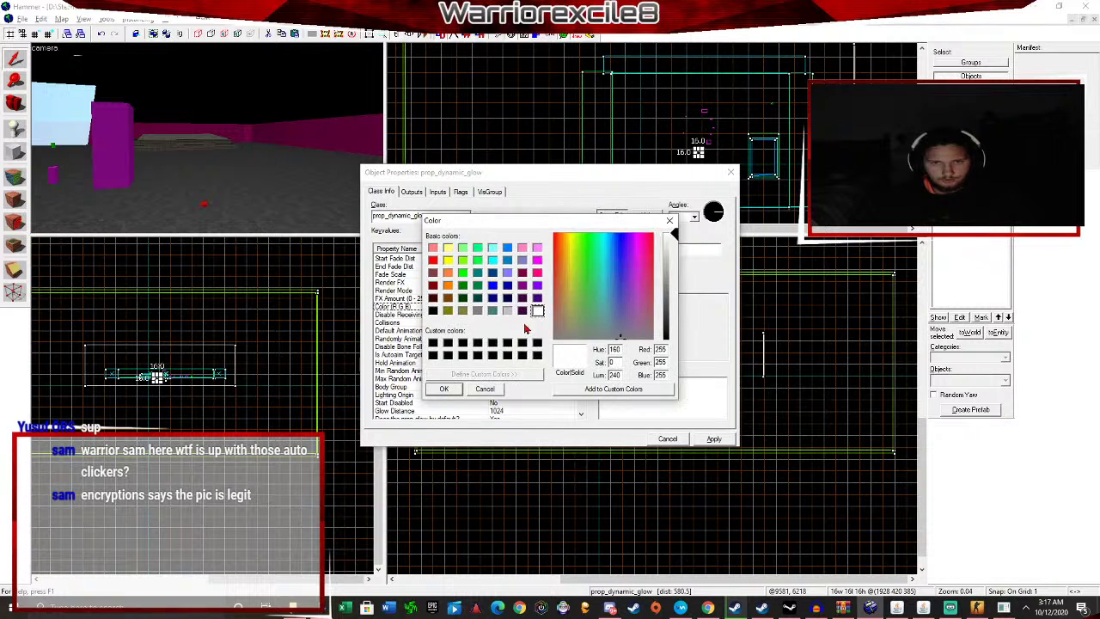
left_click(445, 390)
scroll(469, 378, "down", 1)
left_click(518, 404)
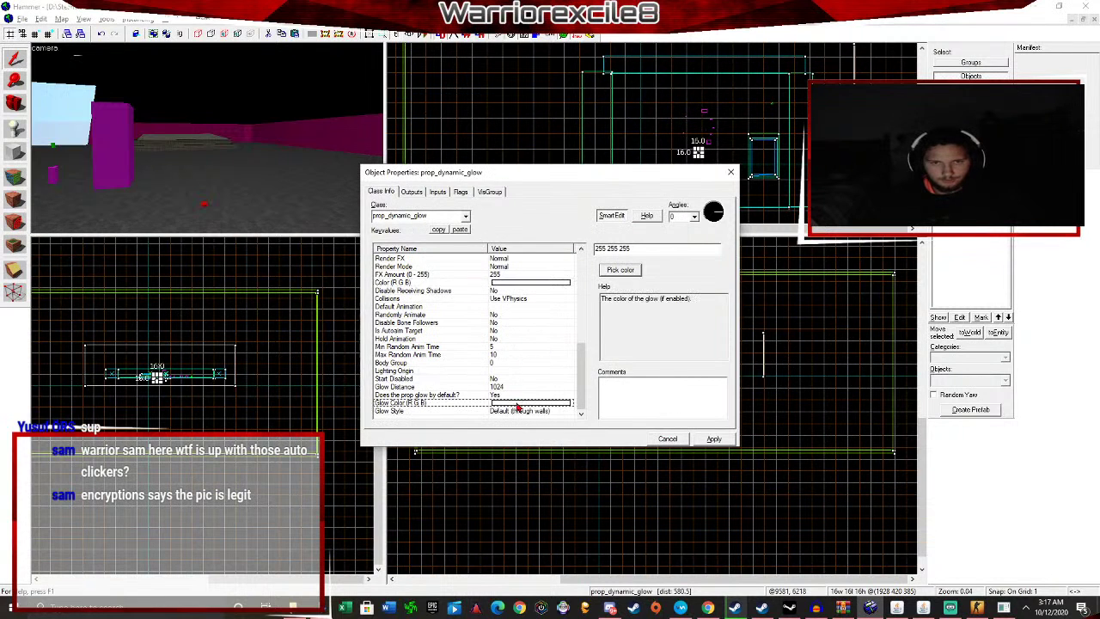
left_click(620, 271)
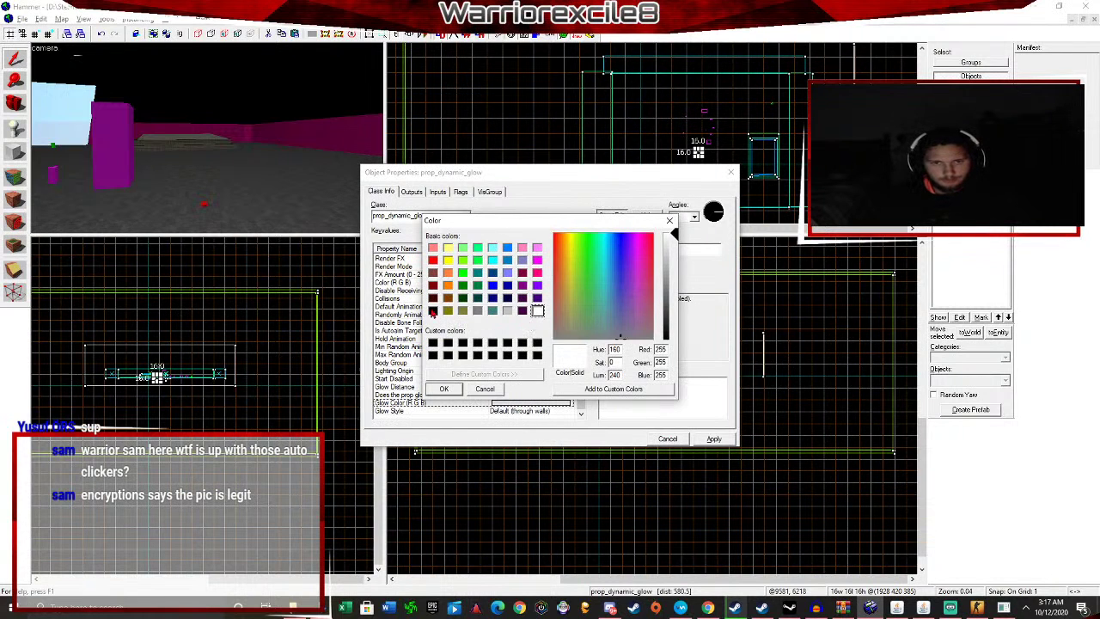
left_click(433, 259)
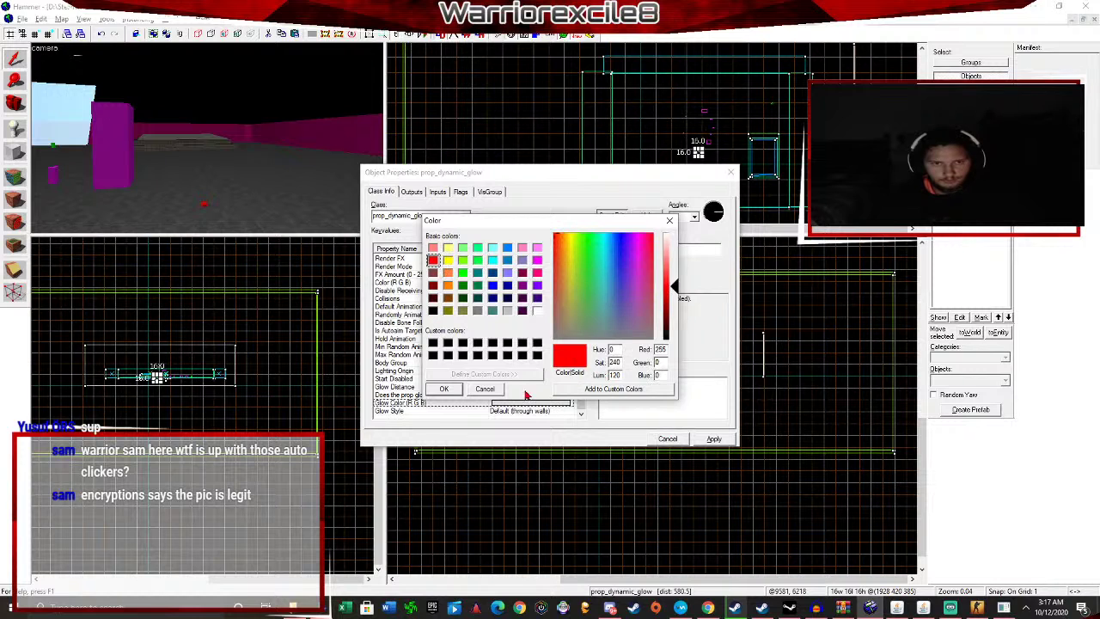
left_click(444, 389)
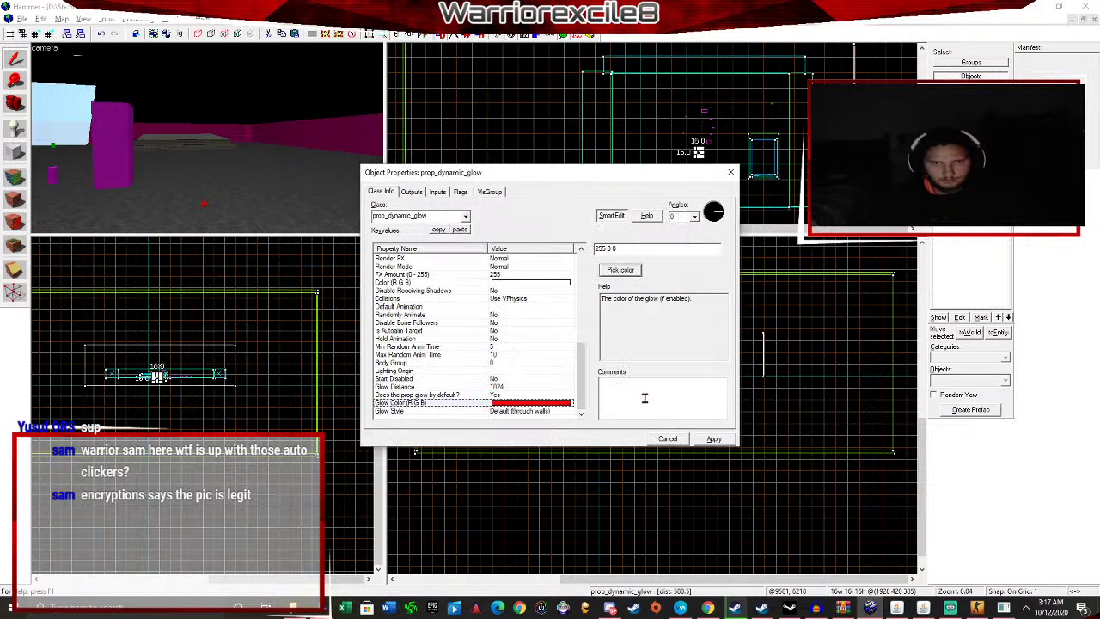
Set the Glow Style to Outline Pulse, apply, and close the properties.
left_click(544, 412)
left_click(716, 249)
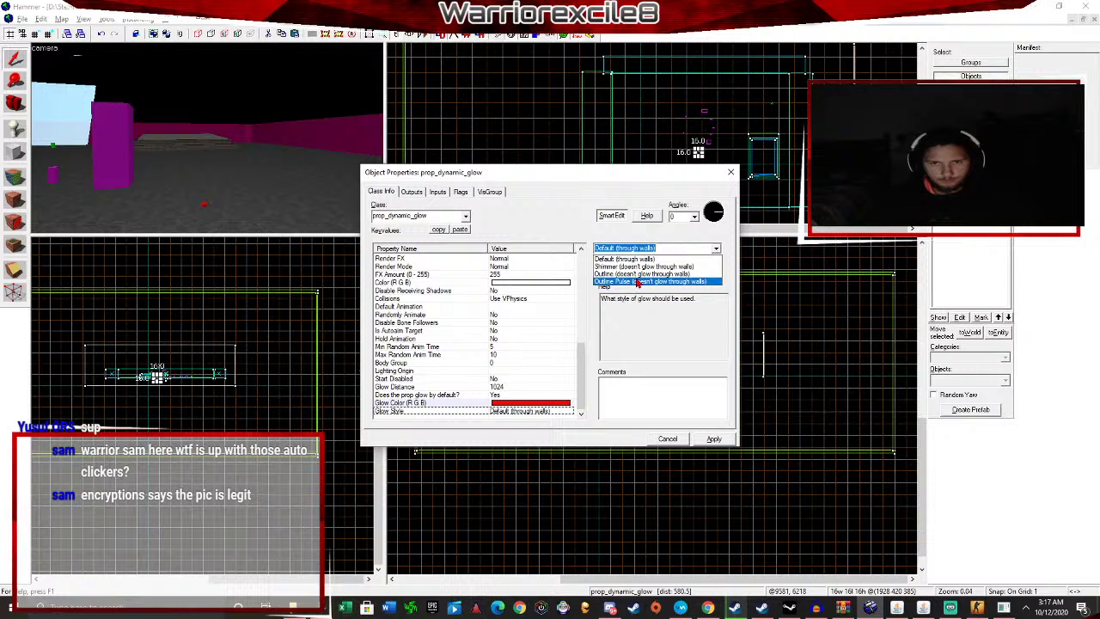
left_click(638, 282)
left_click(714, 439)
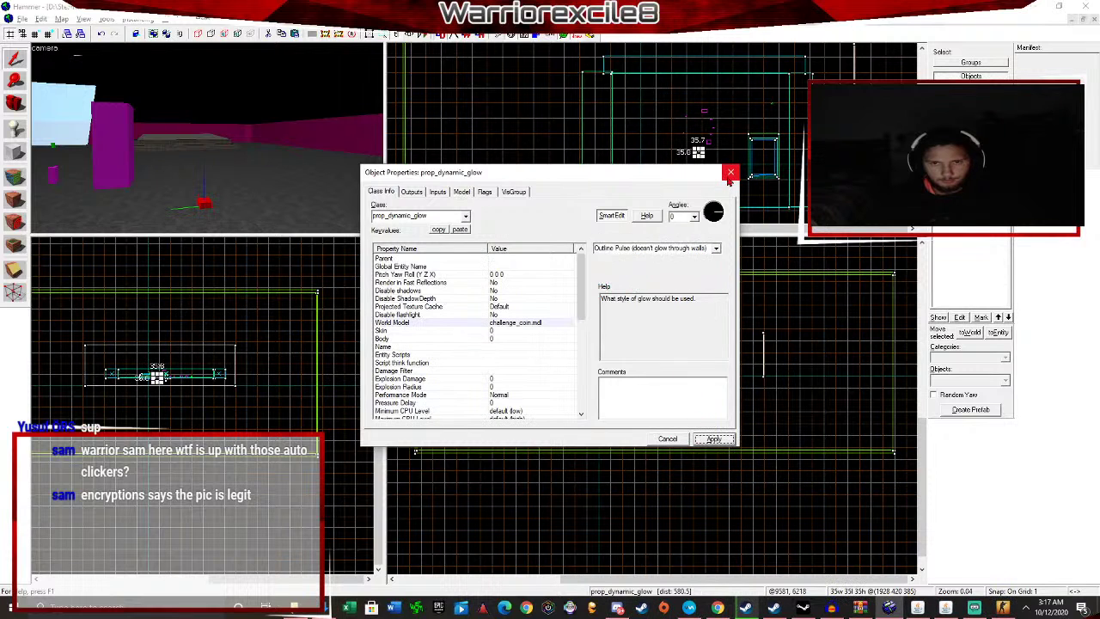
left_click(731, 173)
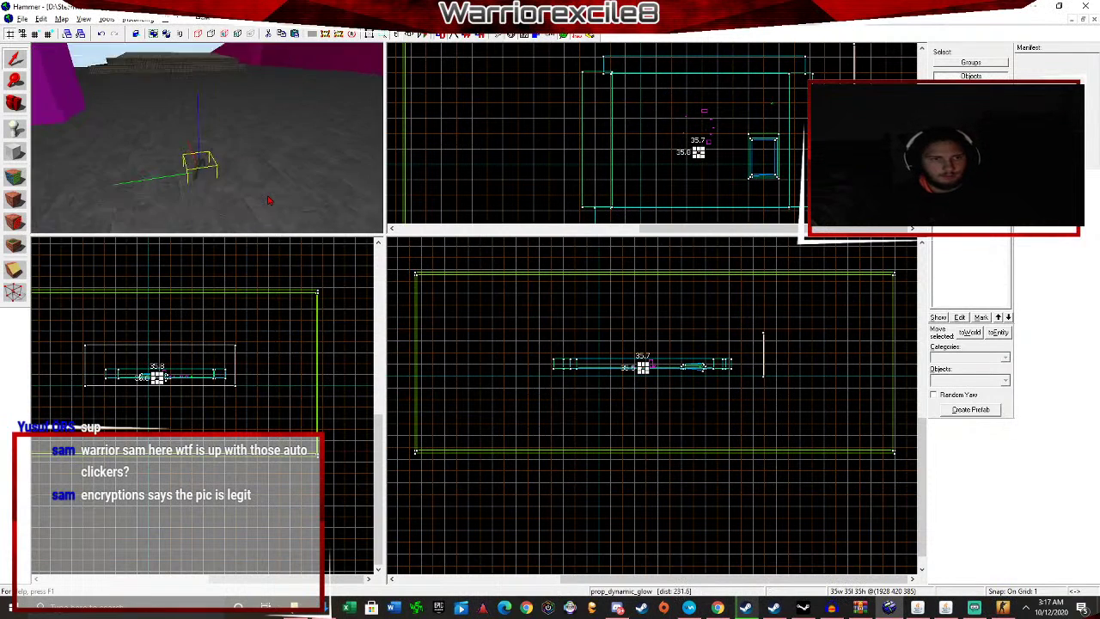
Raise the glowing coin prop higher above the floor in the front view.
key("z")
key("w")
key("z")
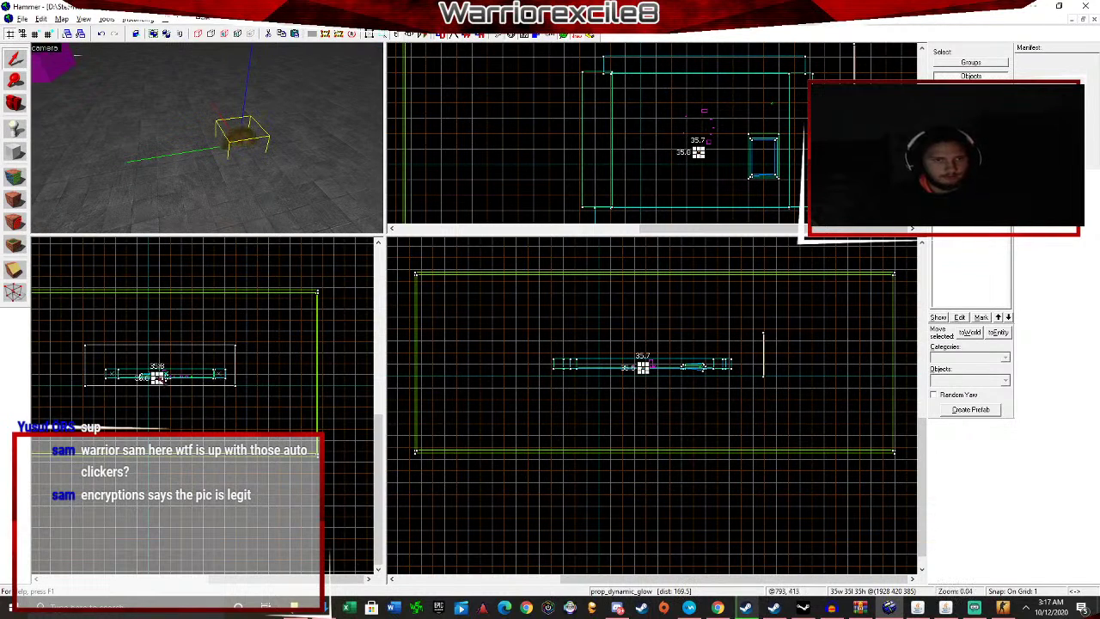
scroll(157, 375, "up", 15)
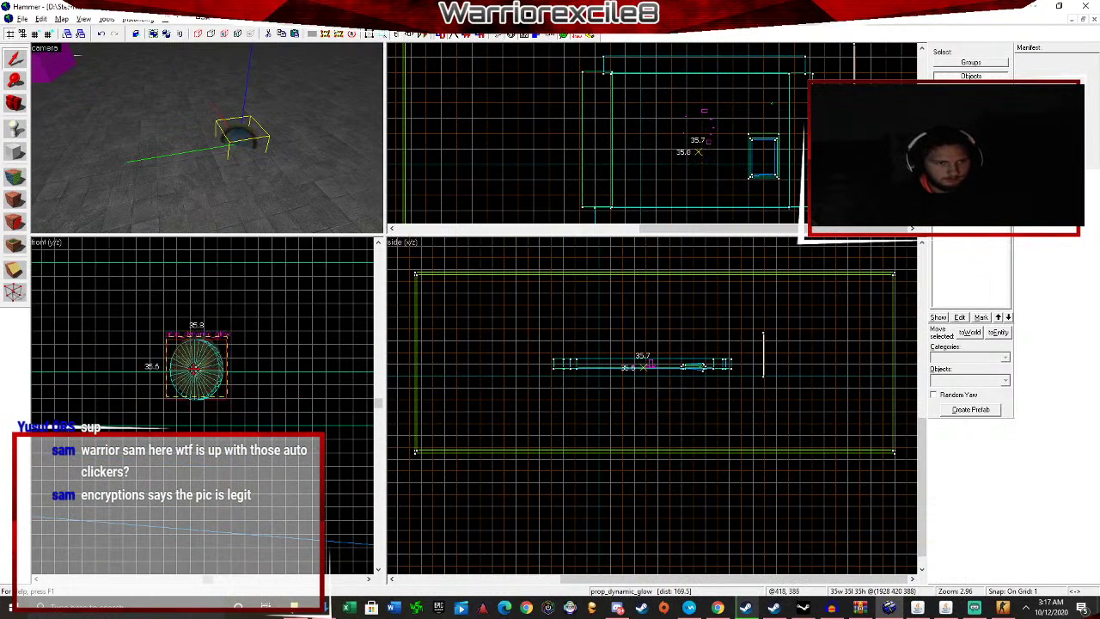
left_click_drag(196, 366, 214, 260)
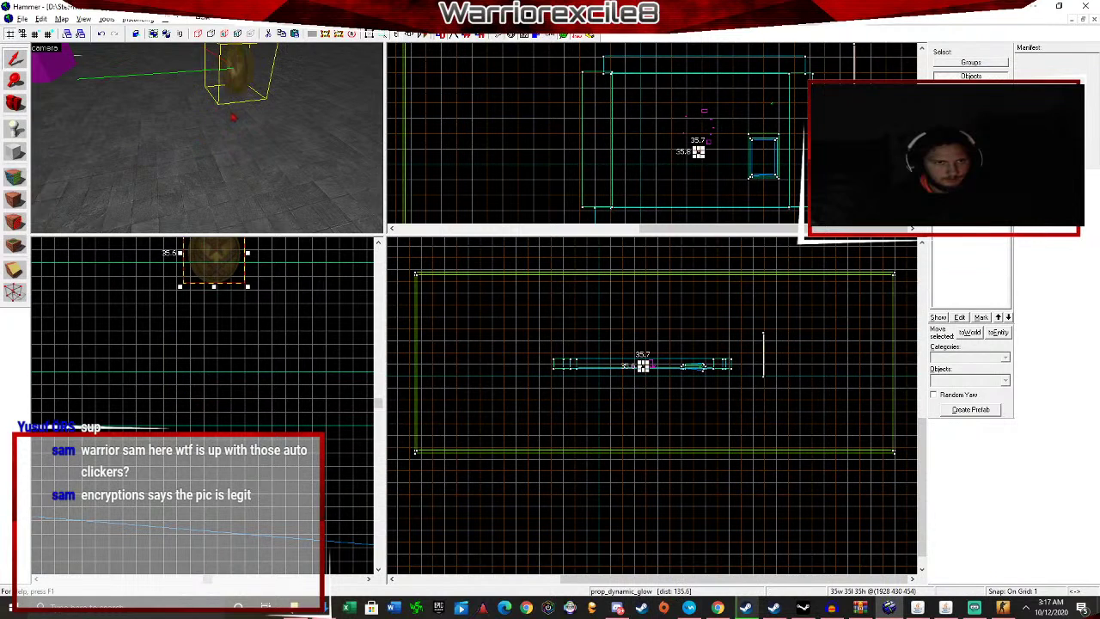
key("z")
key("s")
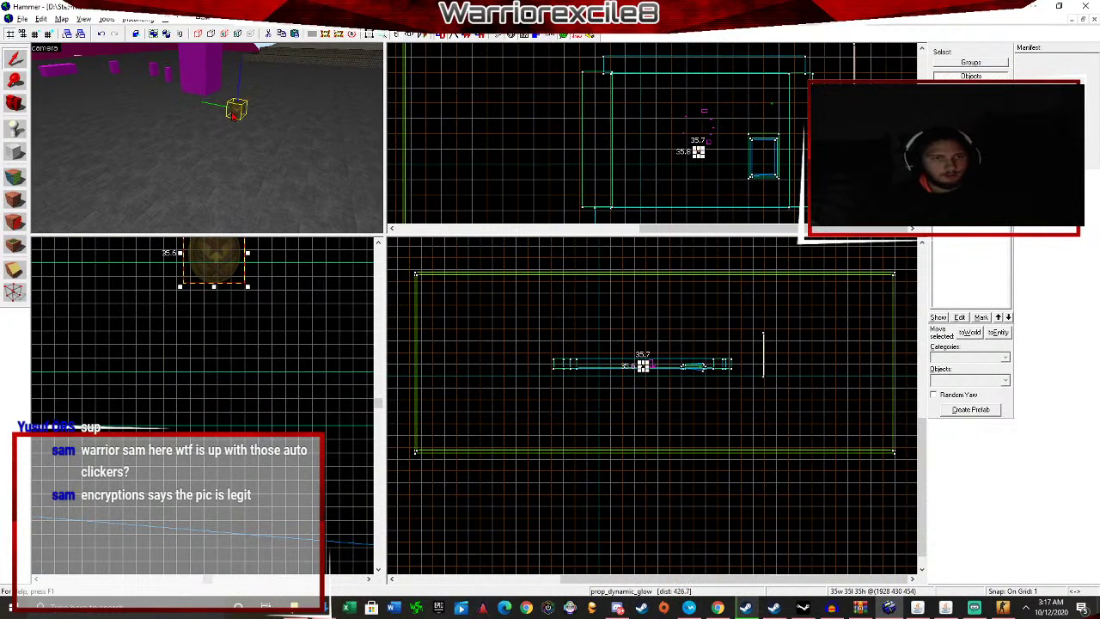
key("Escape")
Place a new info_player_terrorist spawn on the floor near the coin.
left_click(14, 127)
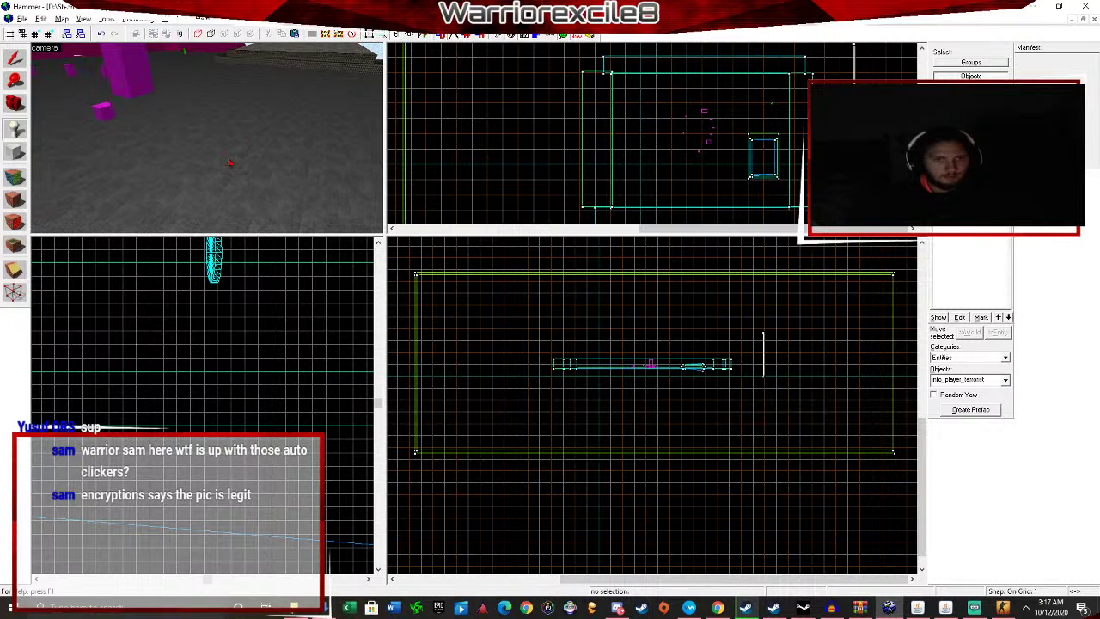
left_click(272, 170)
key("shift+s")
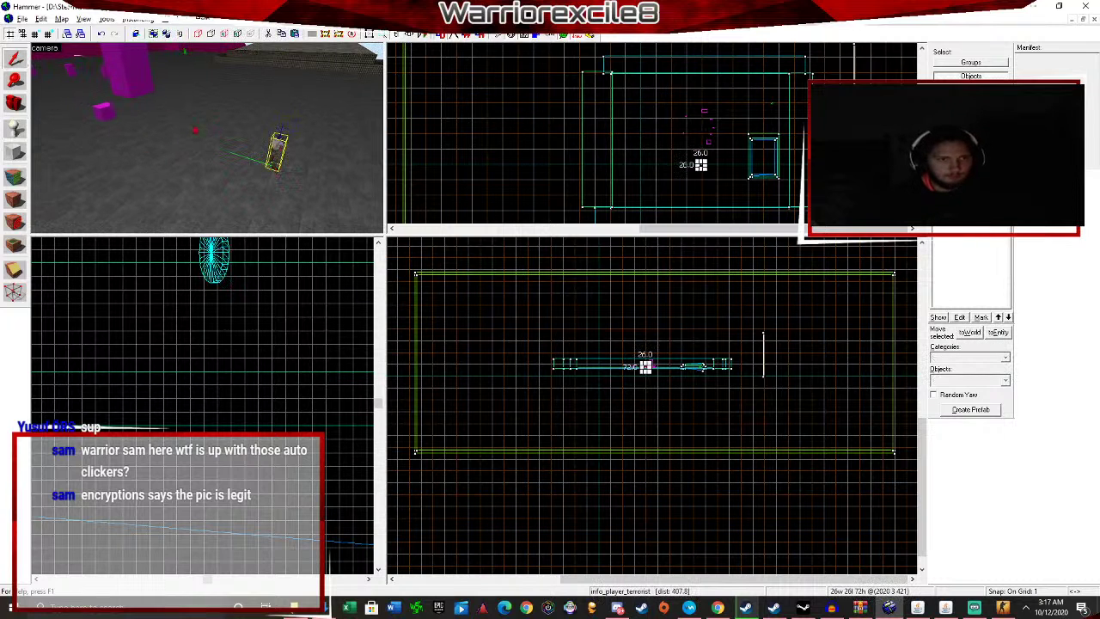
Change the new entity's class to weapon_ak47 and apply it.
key("alt+Return")
left_click(465, 216)
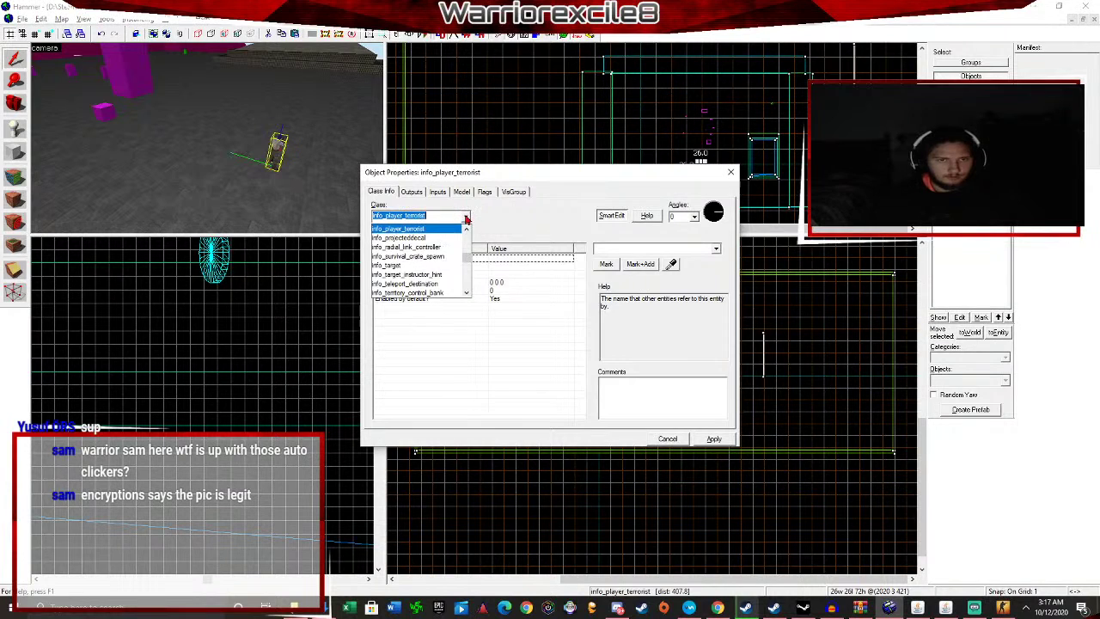
type("ak")
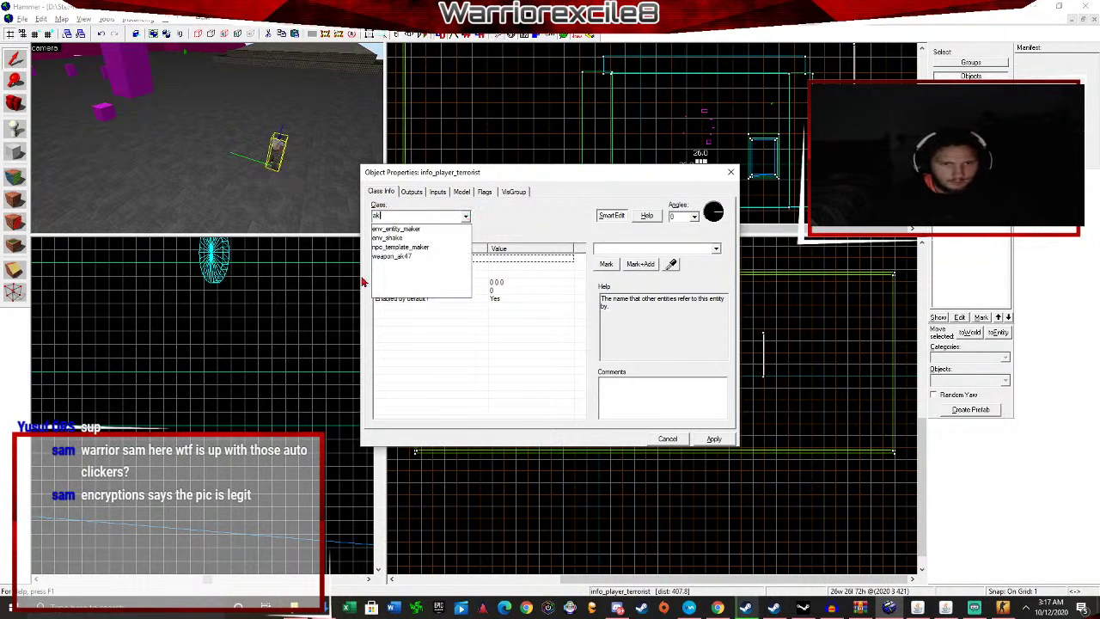
left_click(402, 255)
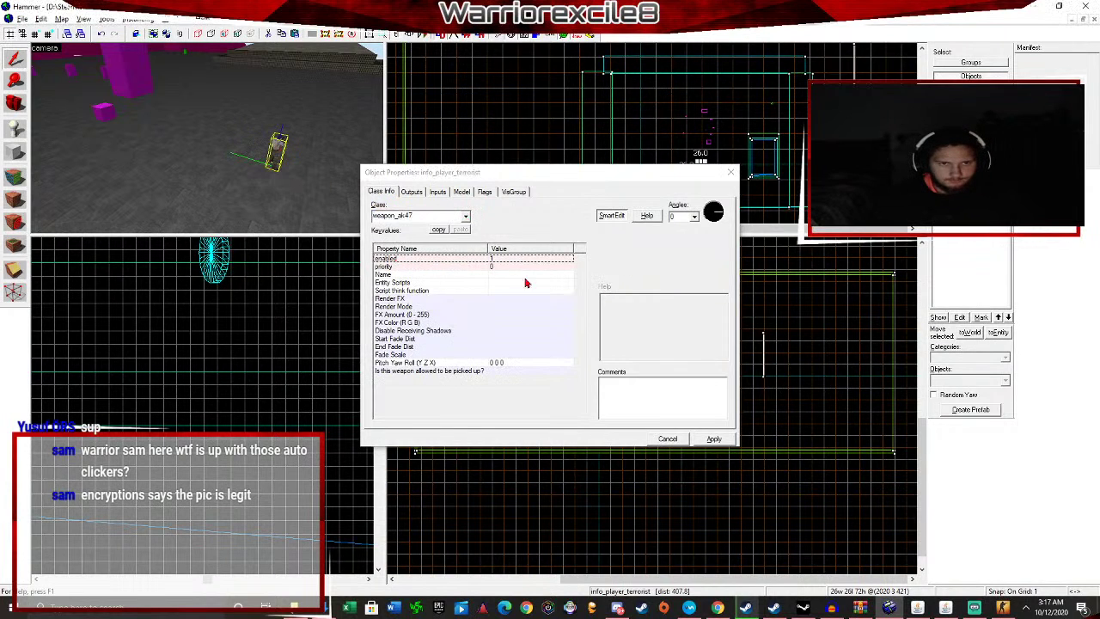
left_click(715, 439)
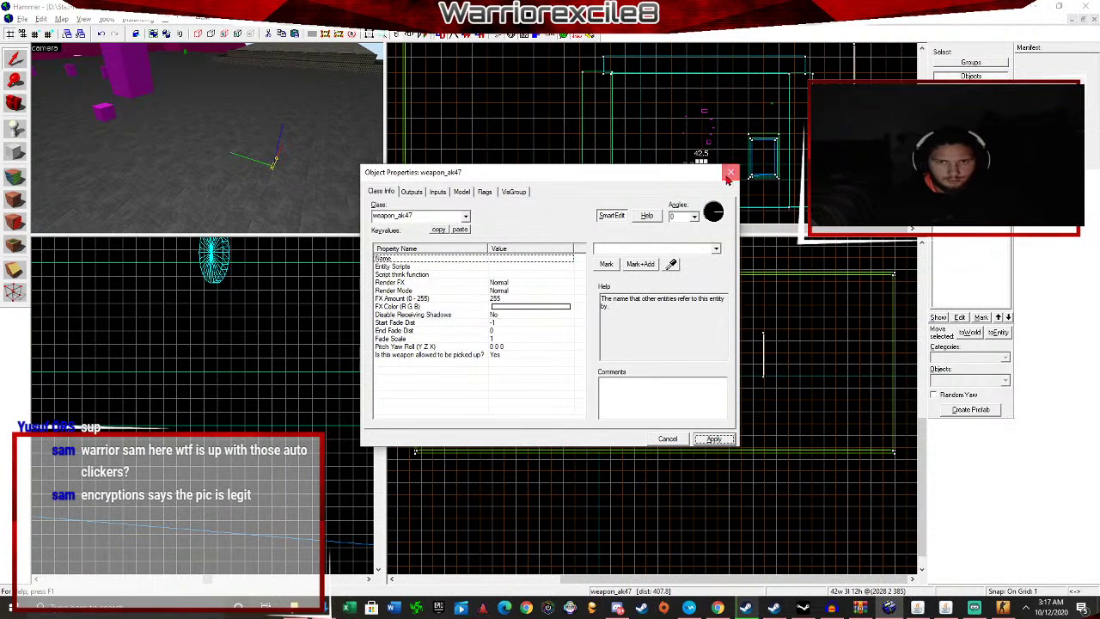
left_click(729, 176)
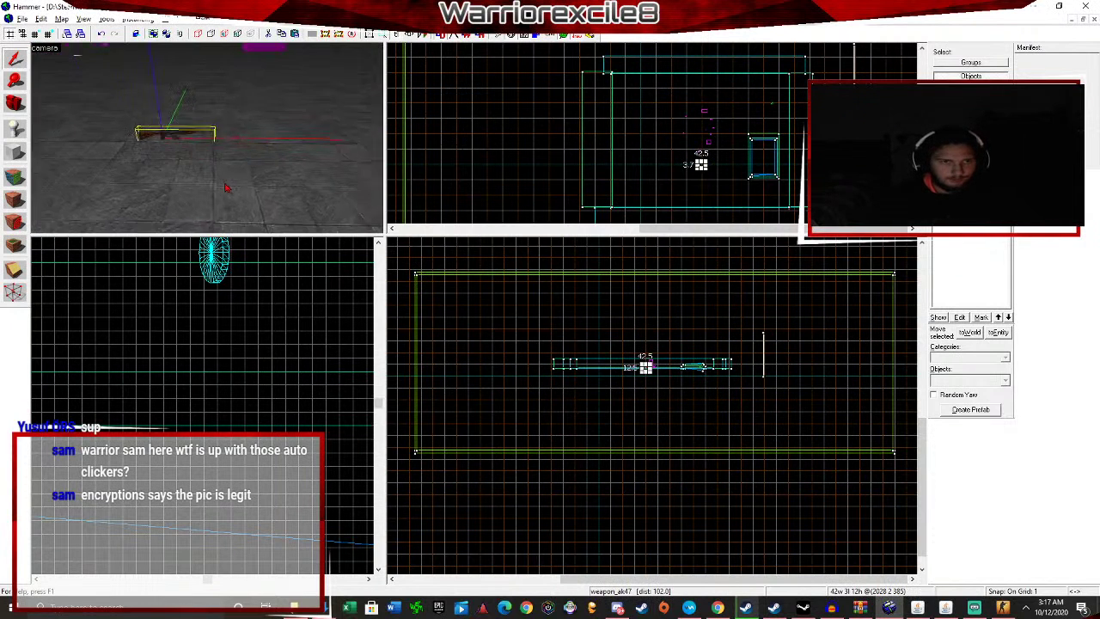
Lift the AK-47 about 7 units above the floor in the front view.
key("z")
scroll(146, 359, "up", 15)
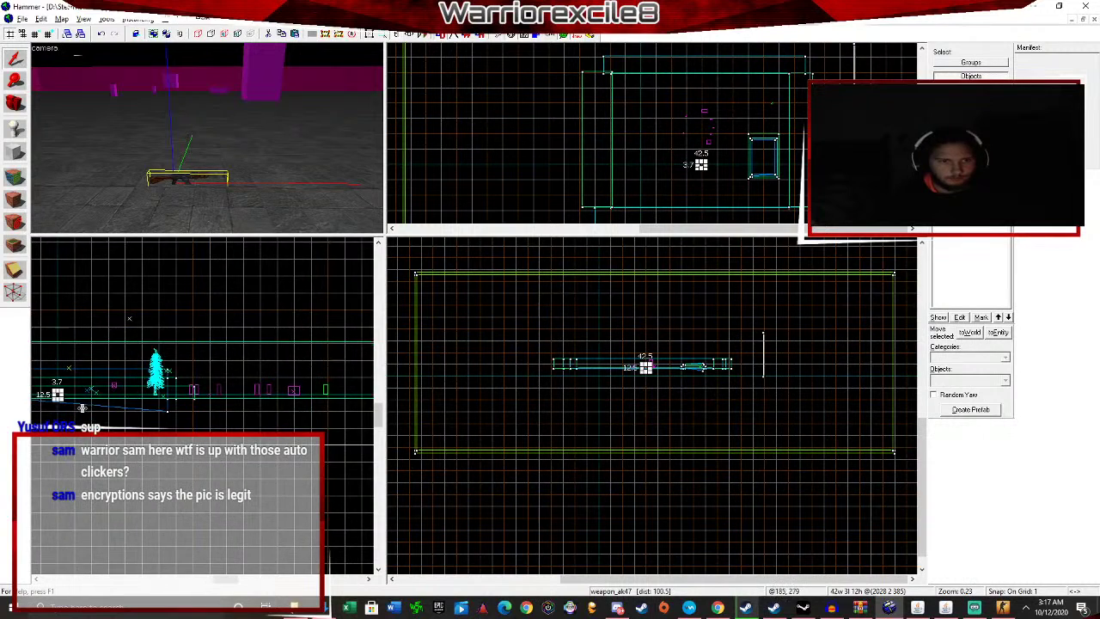
scroll(144, 420, "up", 2)
left_click_drag(132, 415, 132, 392)
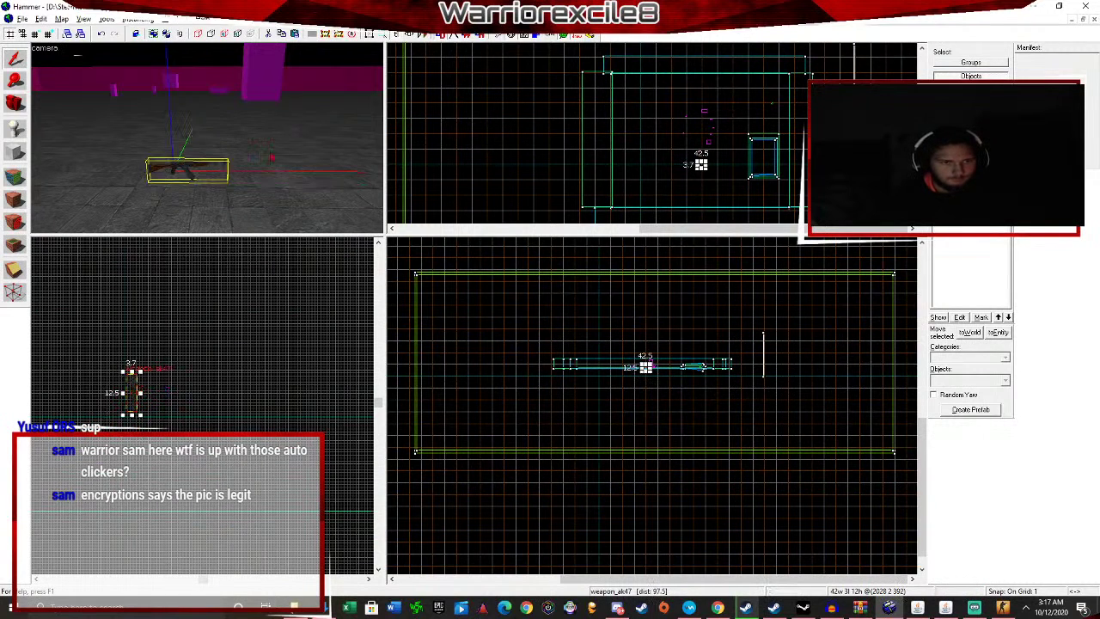
Save the map as TestingTutorial, overwriting the existing file.
left_click(22, 18)
left_click(46, 84)
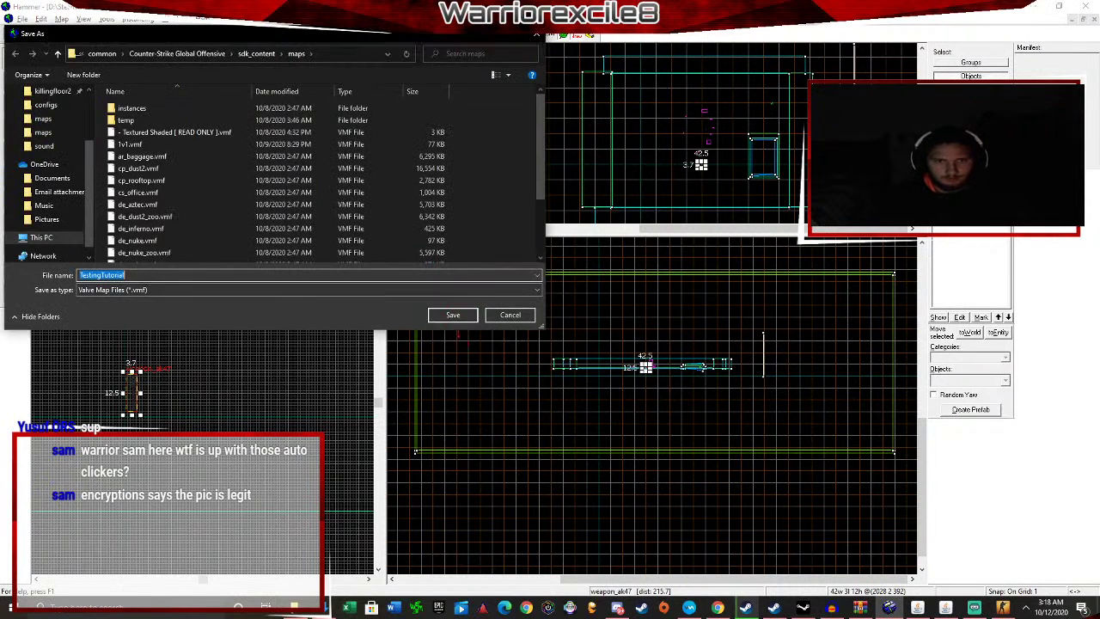
left_click(451, 315)
left_click(577, 343)
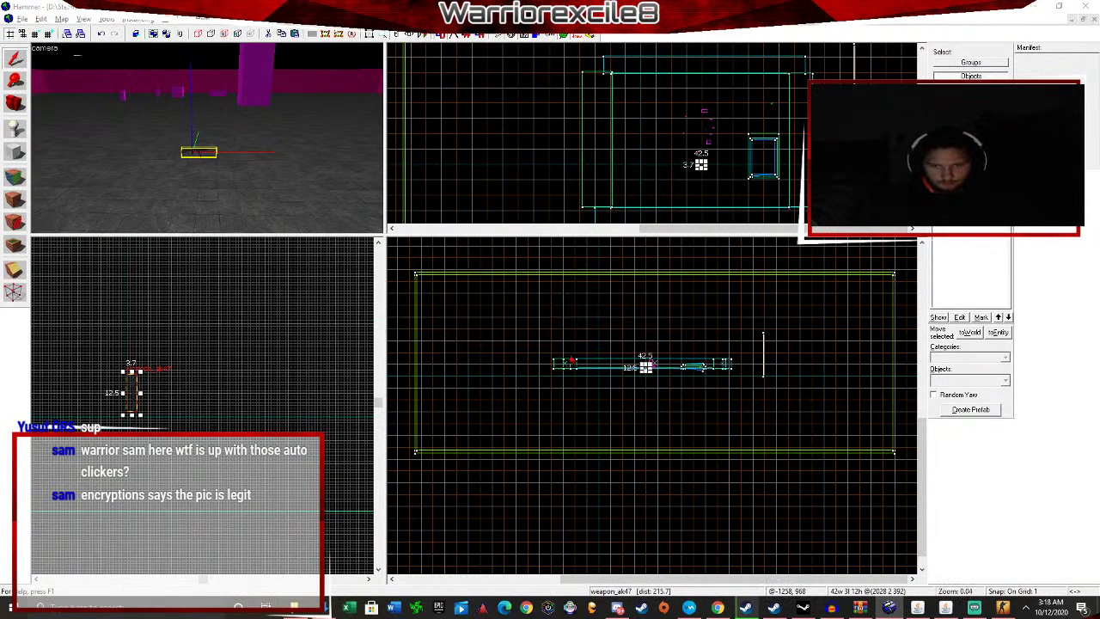
Compile and run the map, then return to the editor views.
key("F9")
left_click(573, 409)
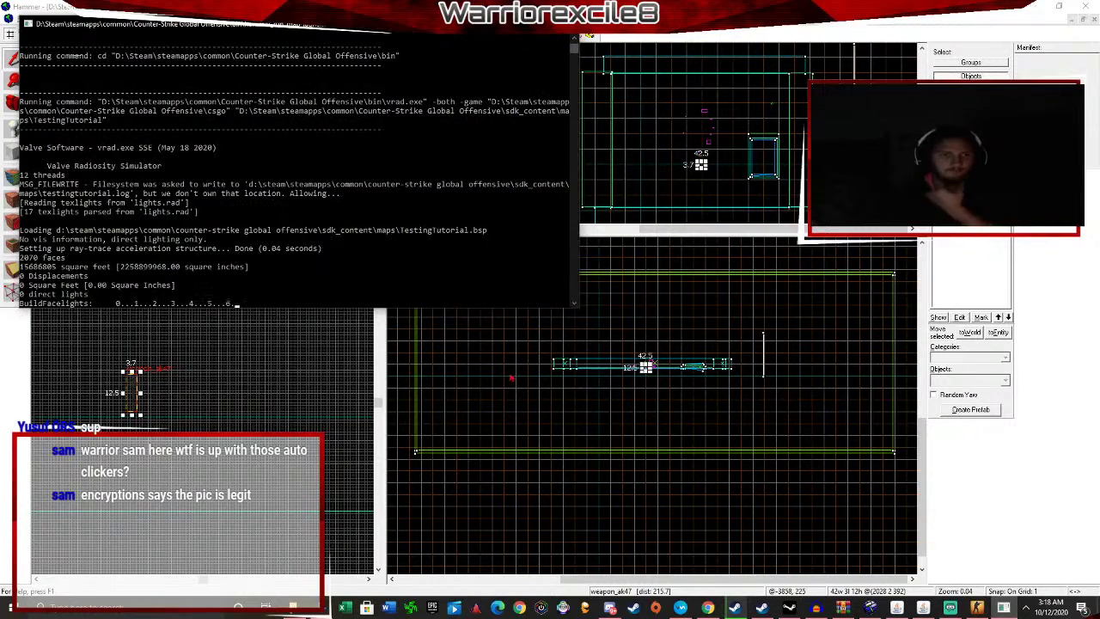
left_click(497, 484)
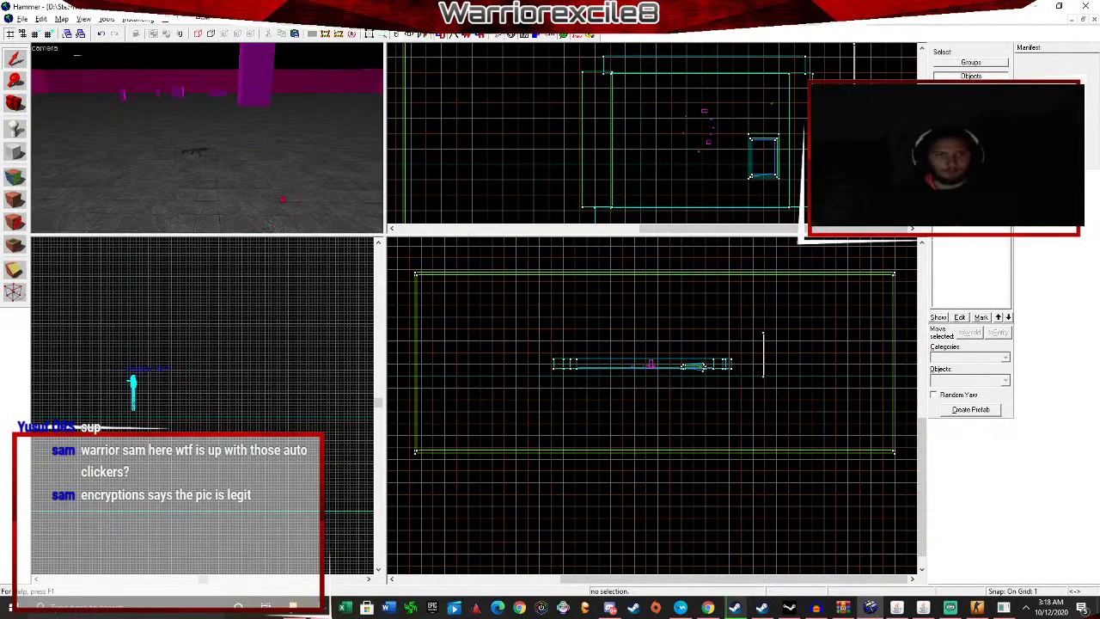
key("w")
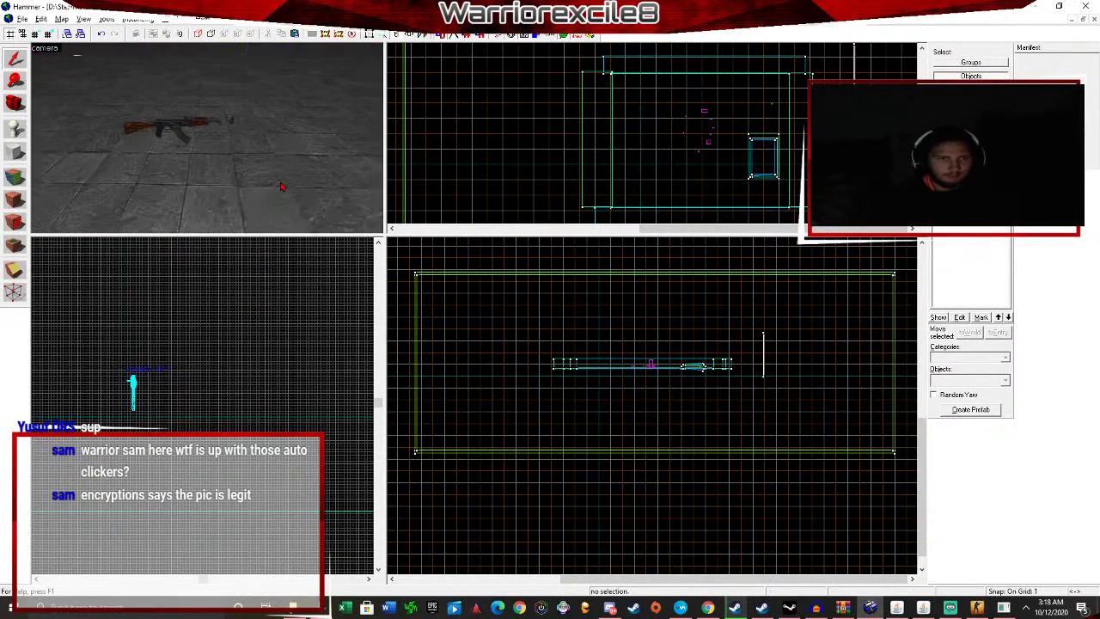
key("w")
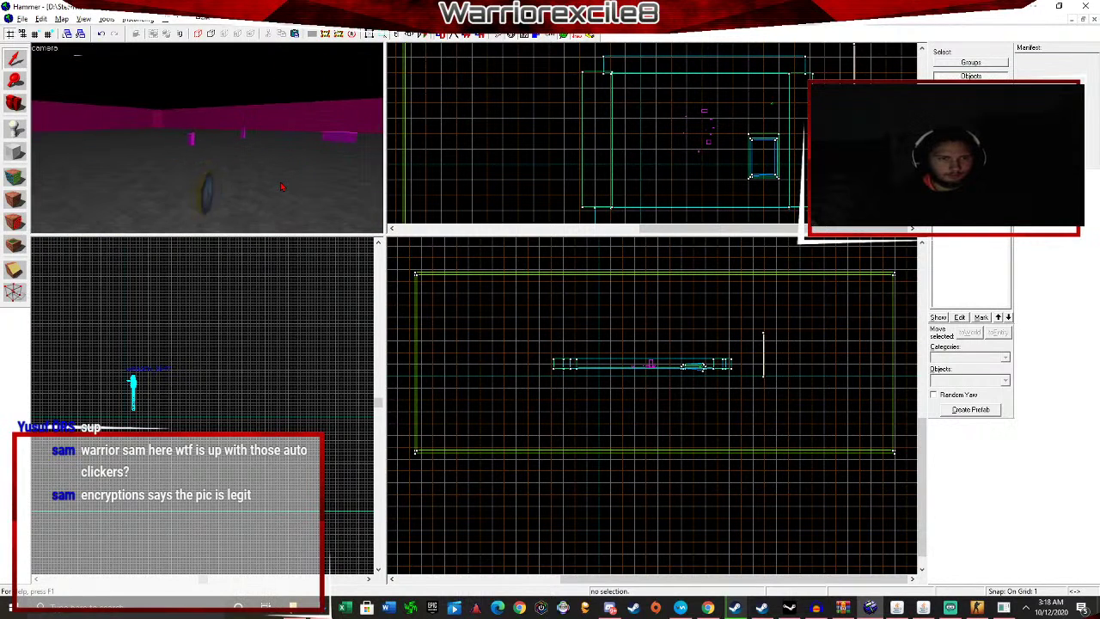
key("w")
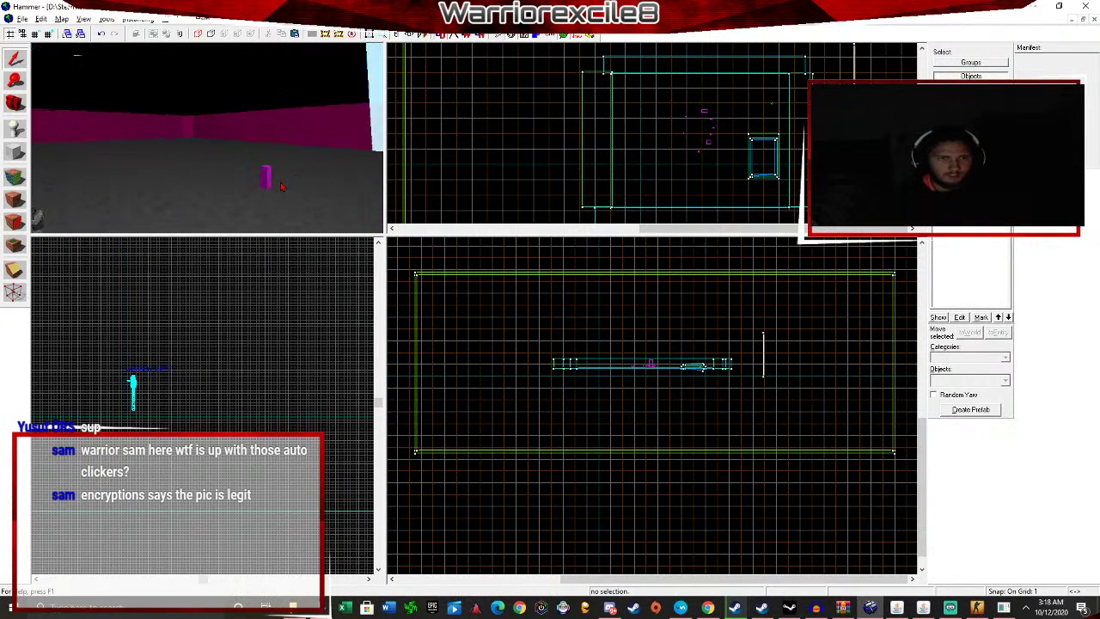
key("w")
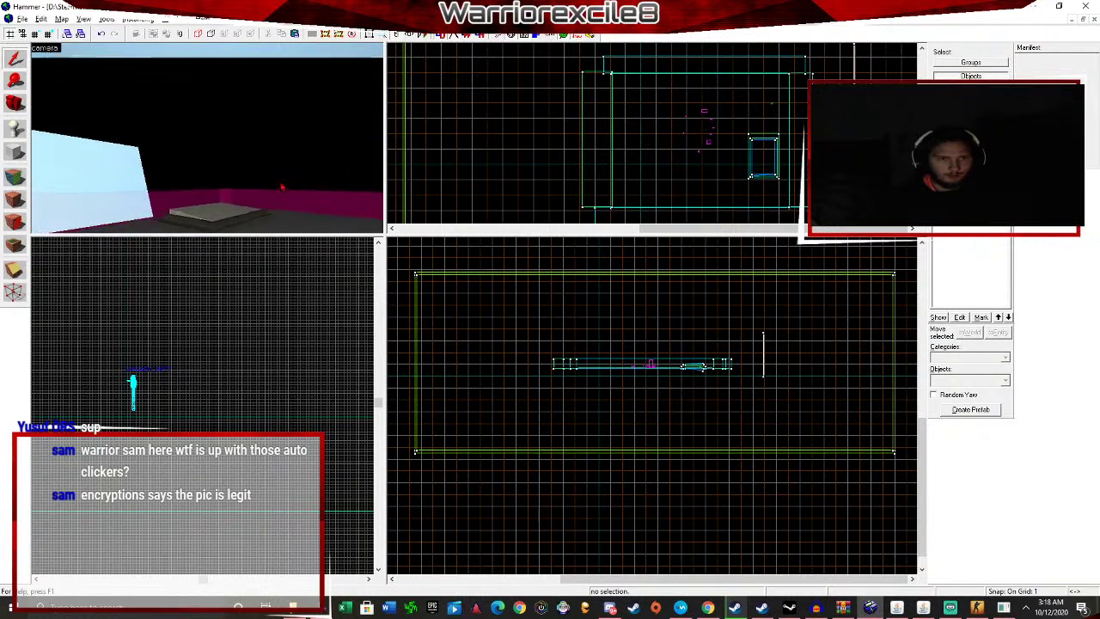
key("s")
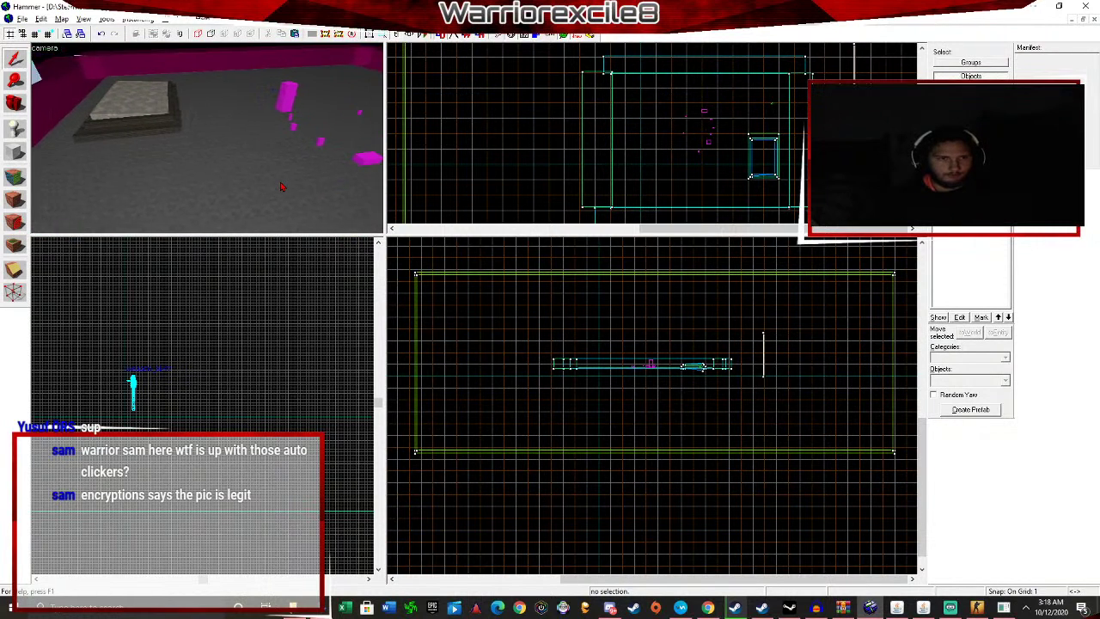
key("w")
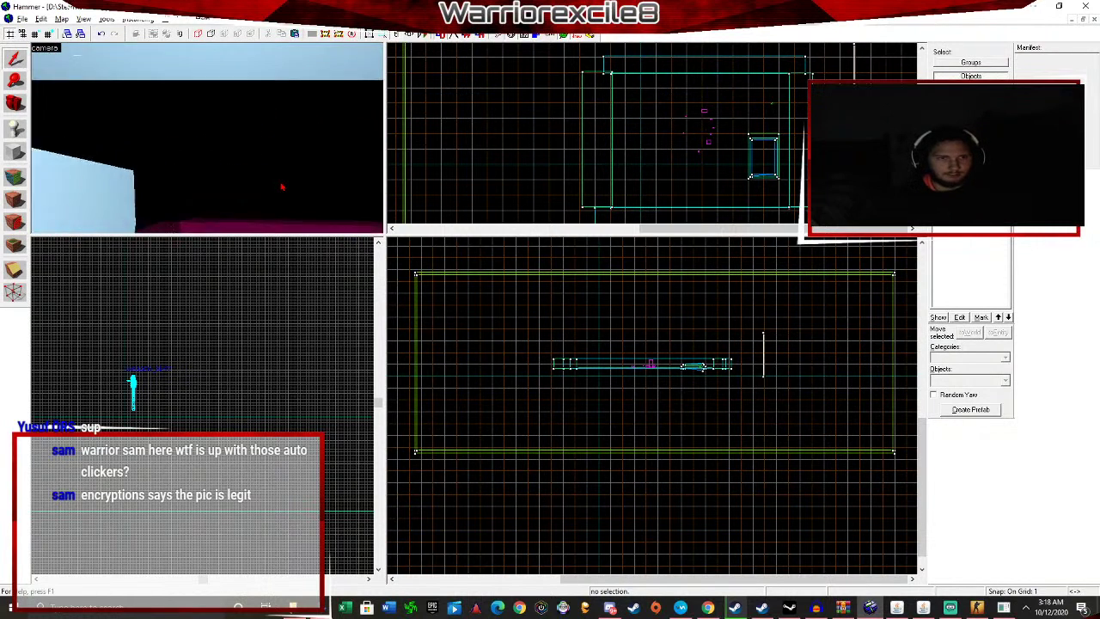
key("Down")
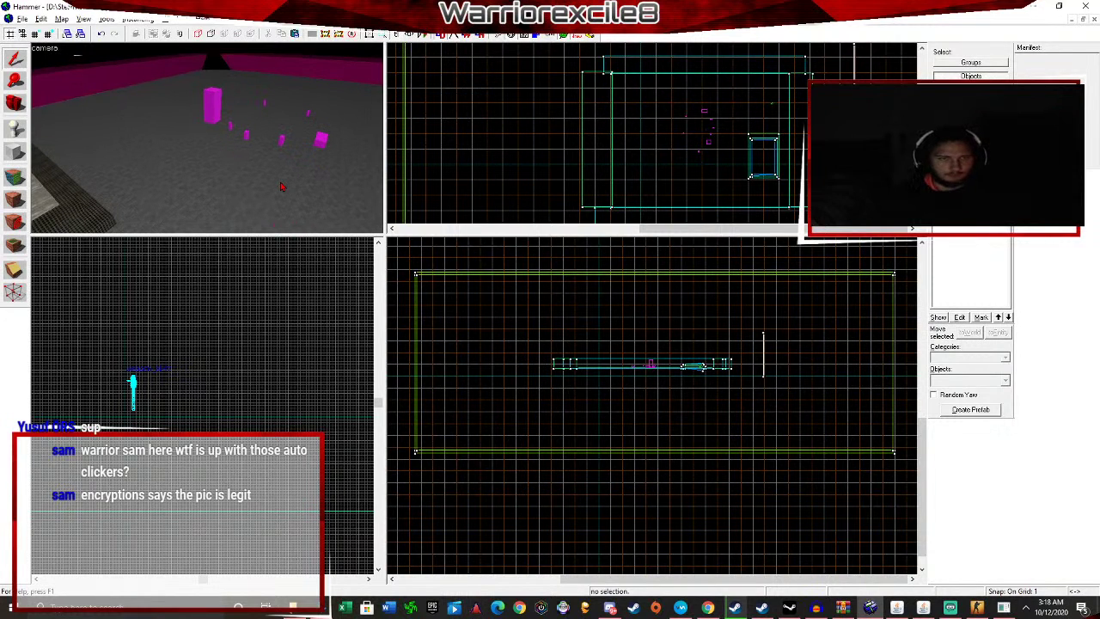
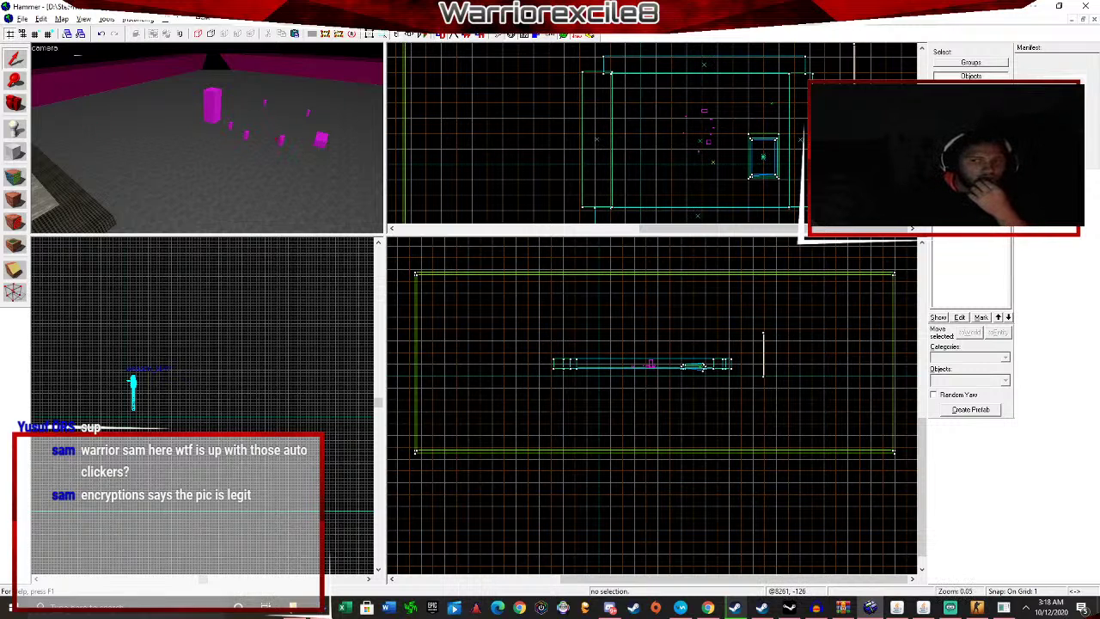
Choose the tools/toolsinvisibleladder texture from the Texture browser.
key("shift+t")
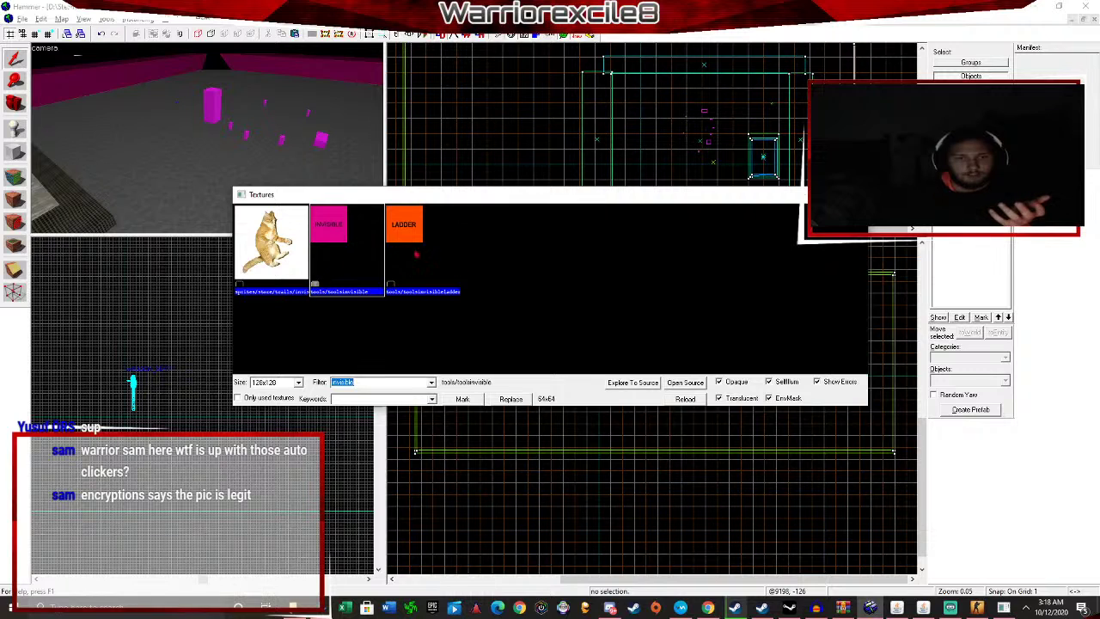
left_click(428, 271)
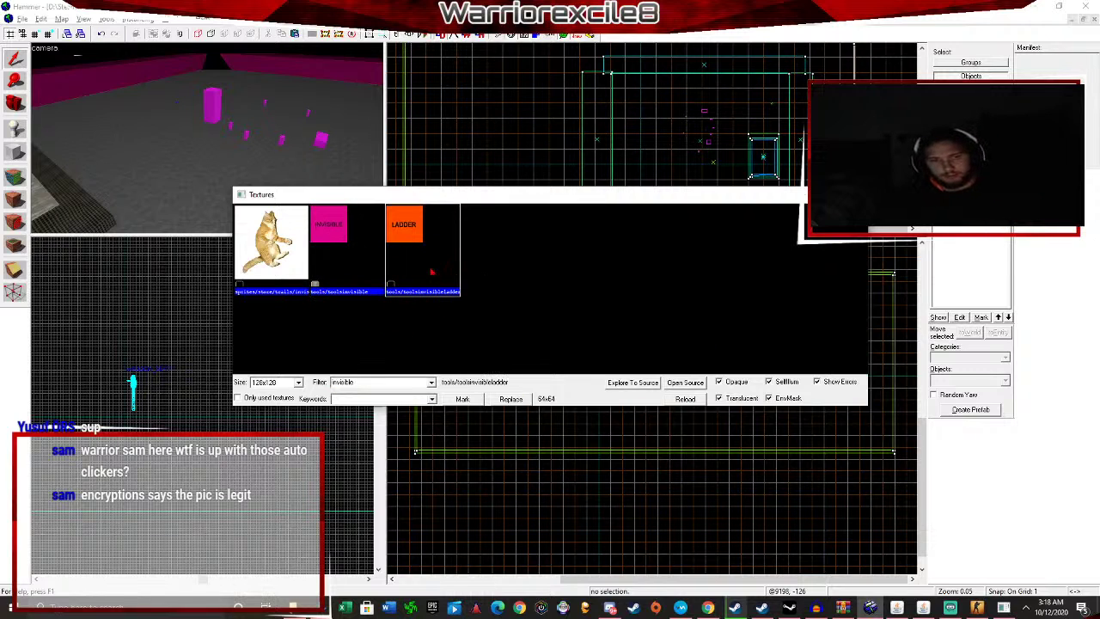
double_click(431, 272)
left_click_drag(318, 188, 67, 160)
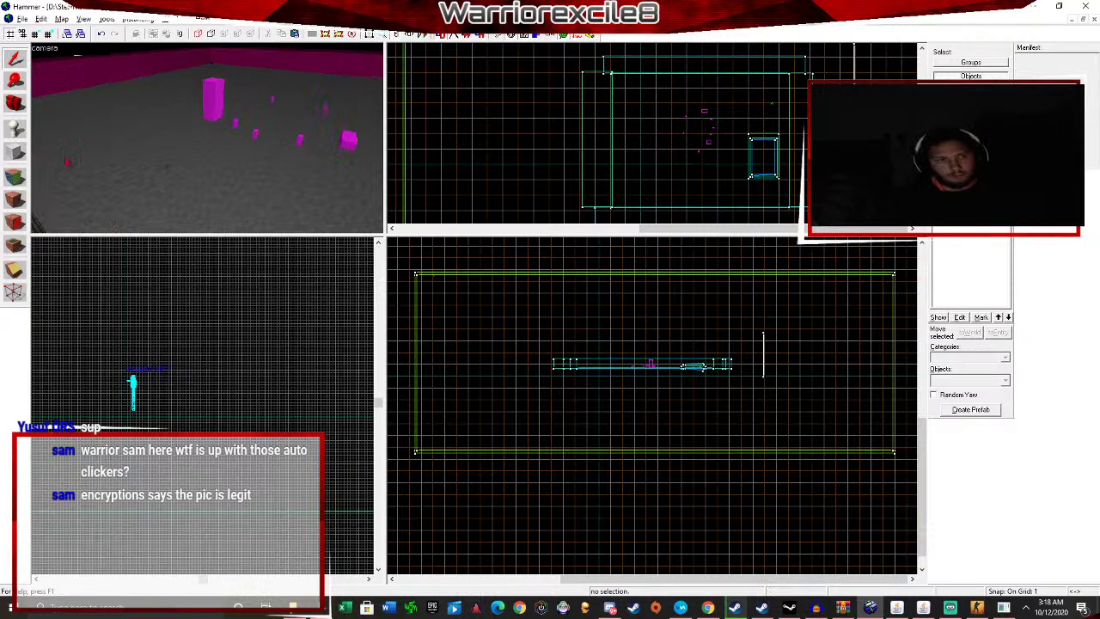
Draw a 249 × 245 ladder-textured box brush and raise it to 157 units tall.
key("shift+b")
scroll(633, 124, "up", 5)
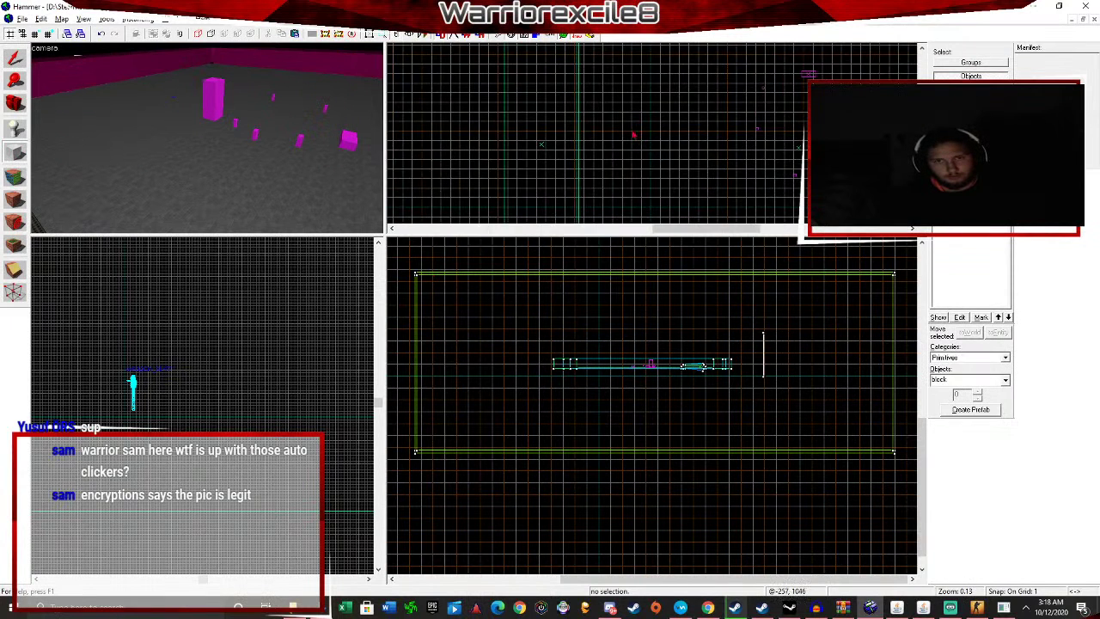
scroll(631, 124, "up", 1)
left_click_drag(648, 156, 650, 155)
key("w")
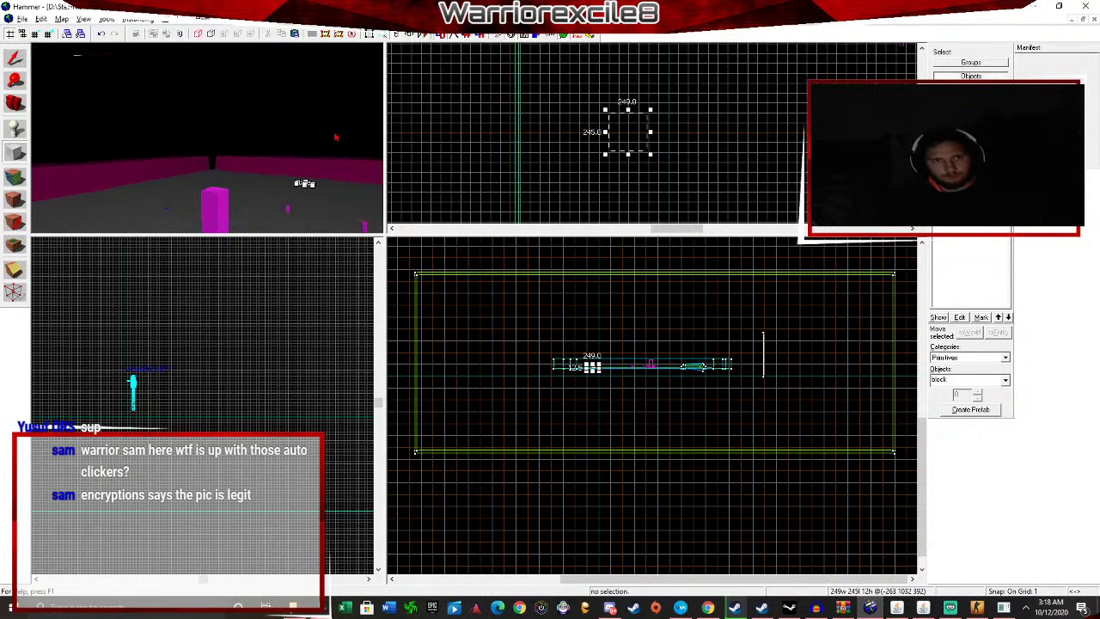
key("w")
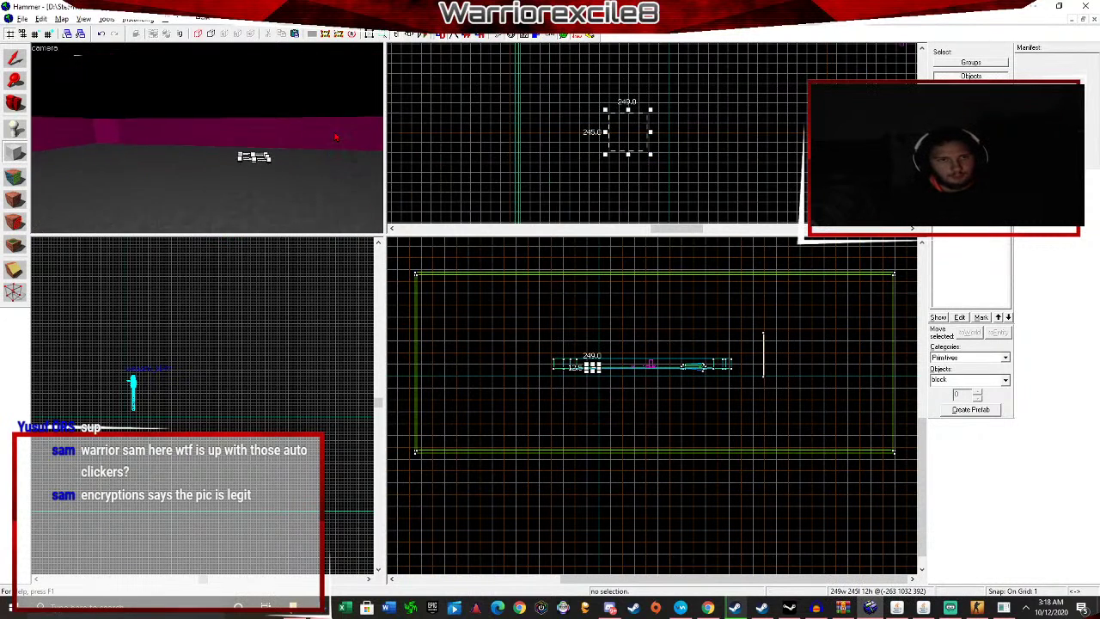
key("w")
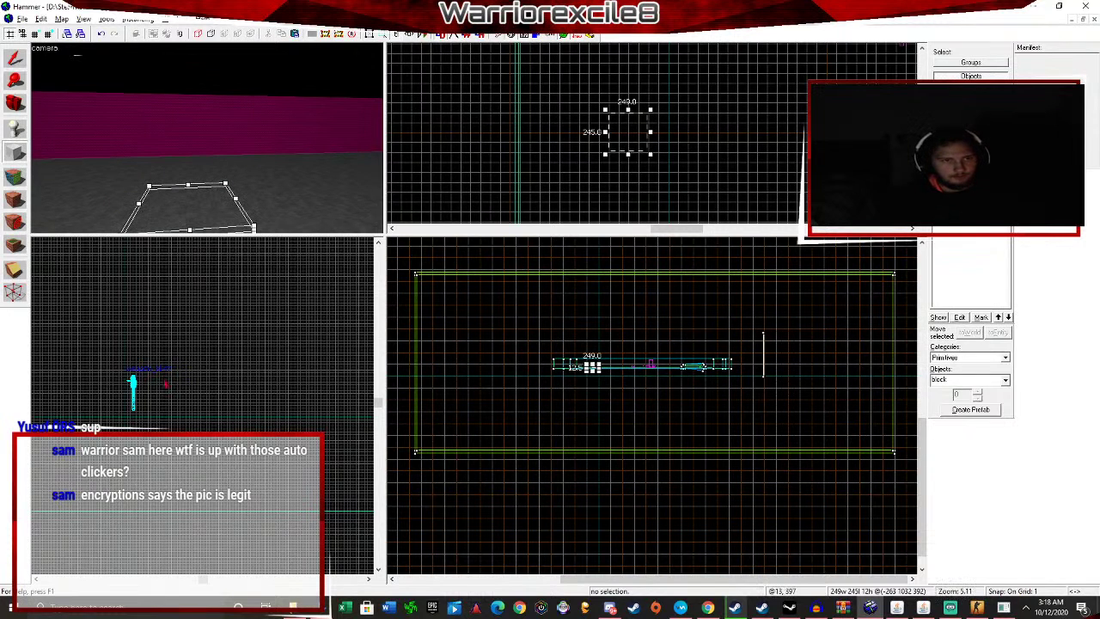
scroll(298, 424, "up", 3)
scroll(372, 403, "up", 2)
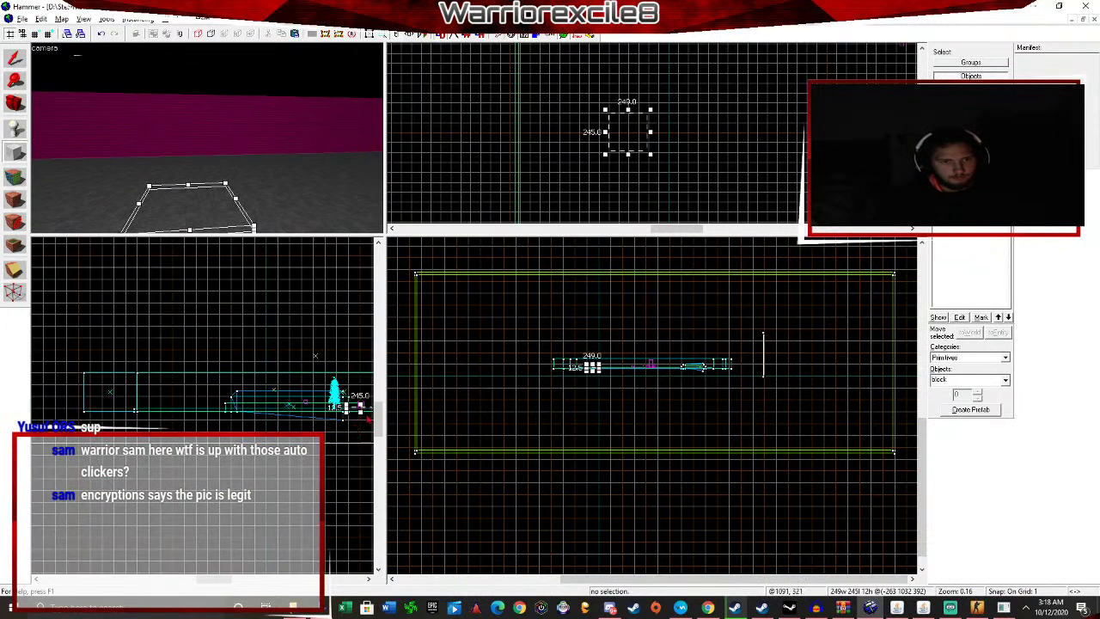
left_click_drag(367, 392, 370, 357)
key("Return")
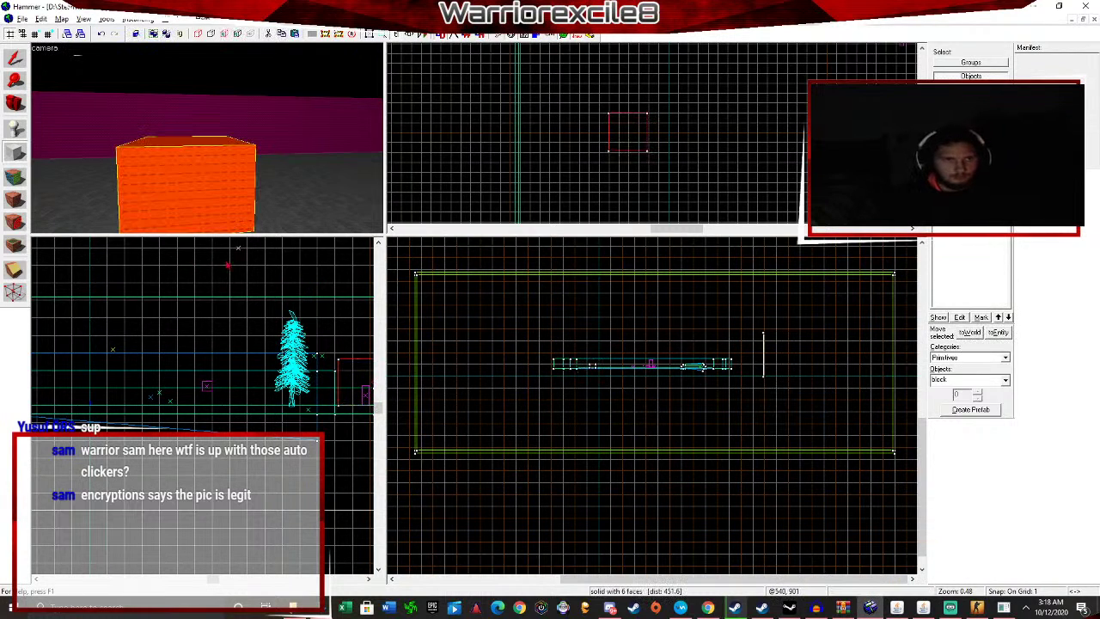
Place an entity beside the ladder box and change its class to func_useableladder.
left_click(14, 129)
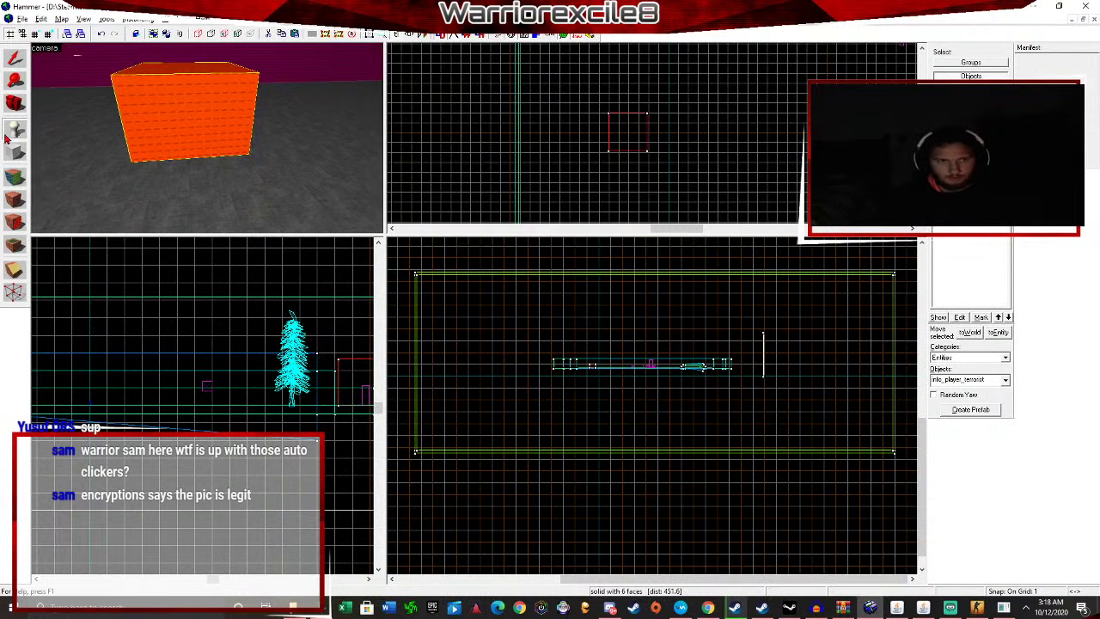
left_click(202, 205)
left_click(14, 59)
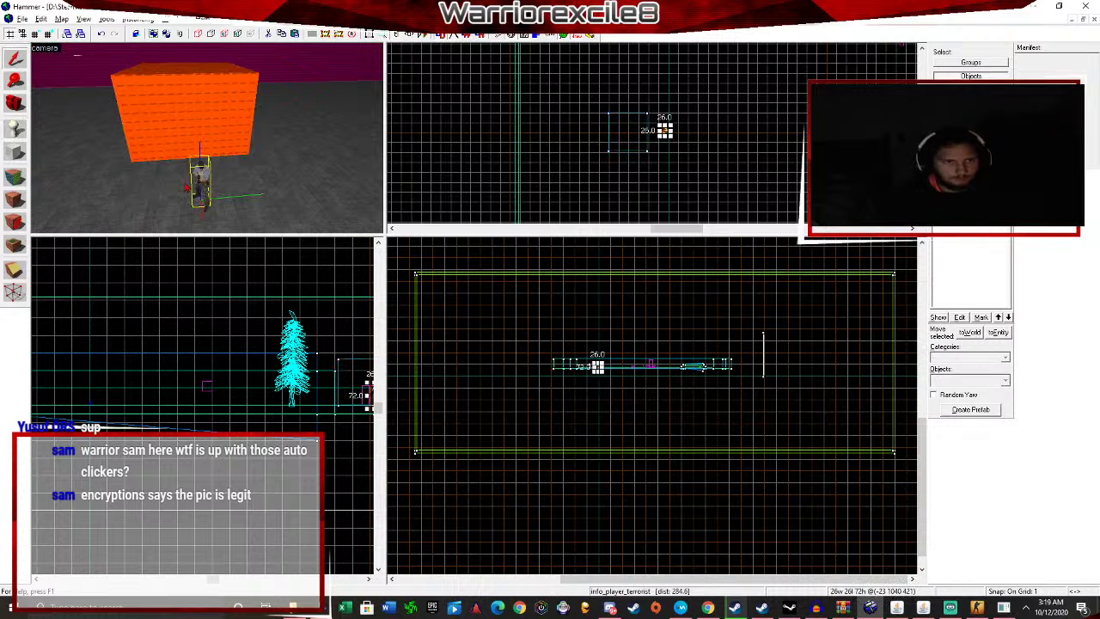
key("alt+Return")
left_click(464, 218)
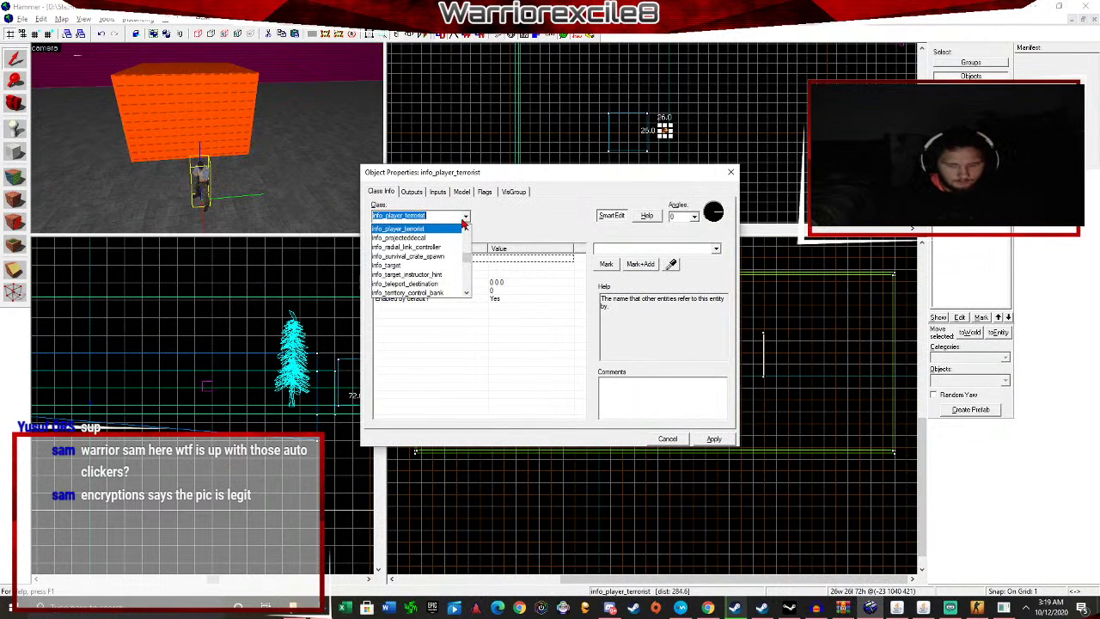
type("pro")
key("BackSpace")
key("BackSpace")
key("BackSpace")
key("BackSpace")
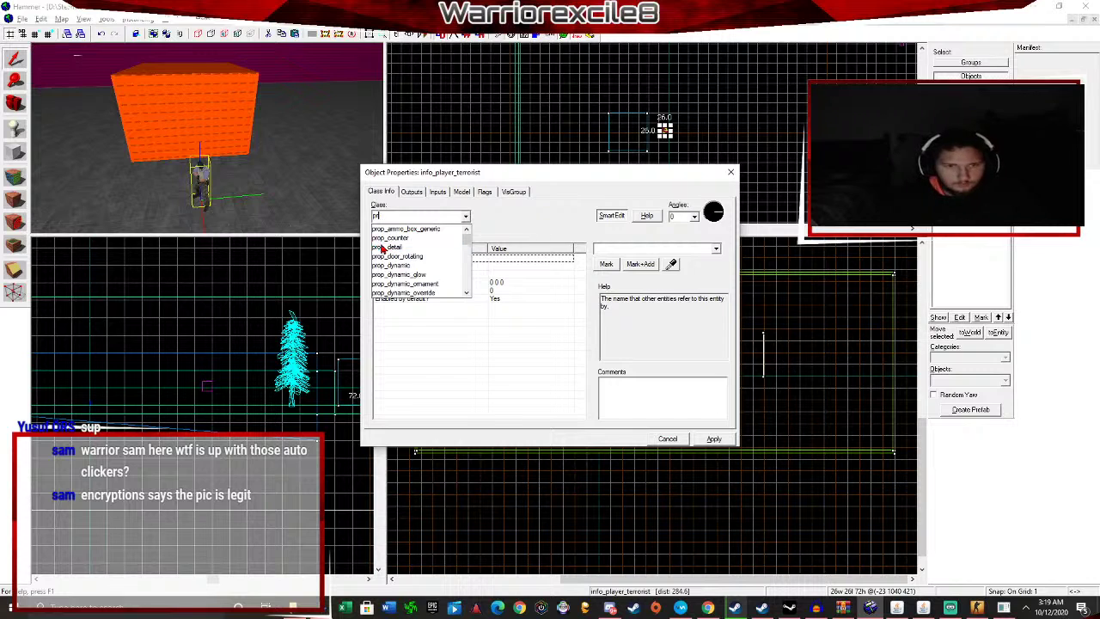
type("latt")
key("BackSpace")
key("BackSpace")
type("dd")
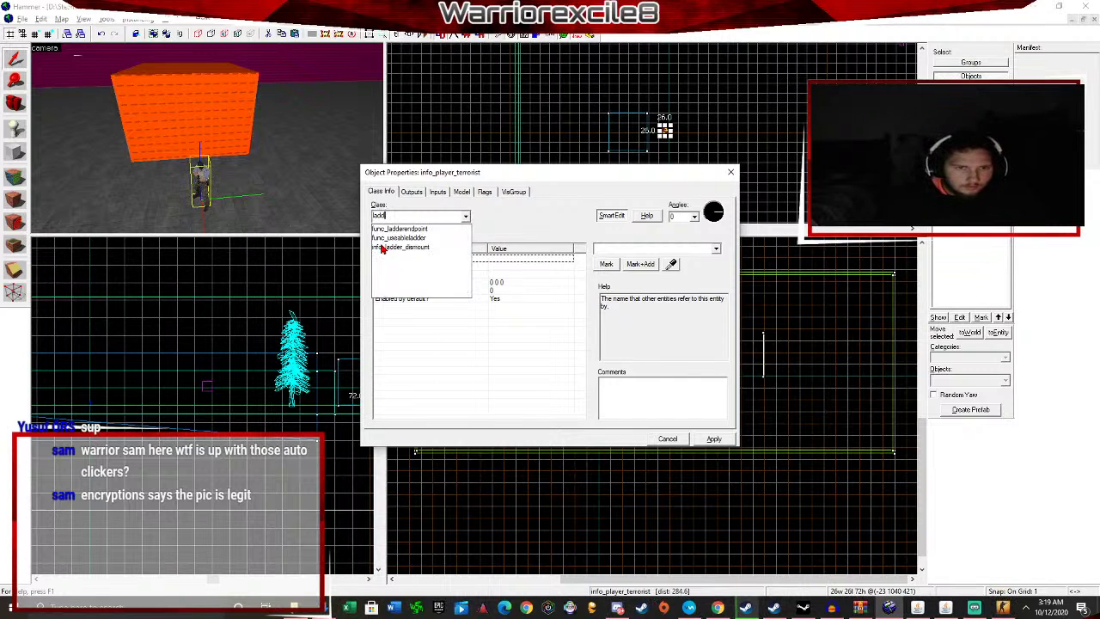
left_click(435, 239)
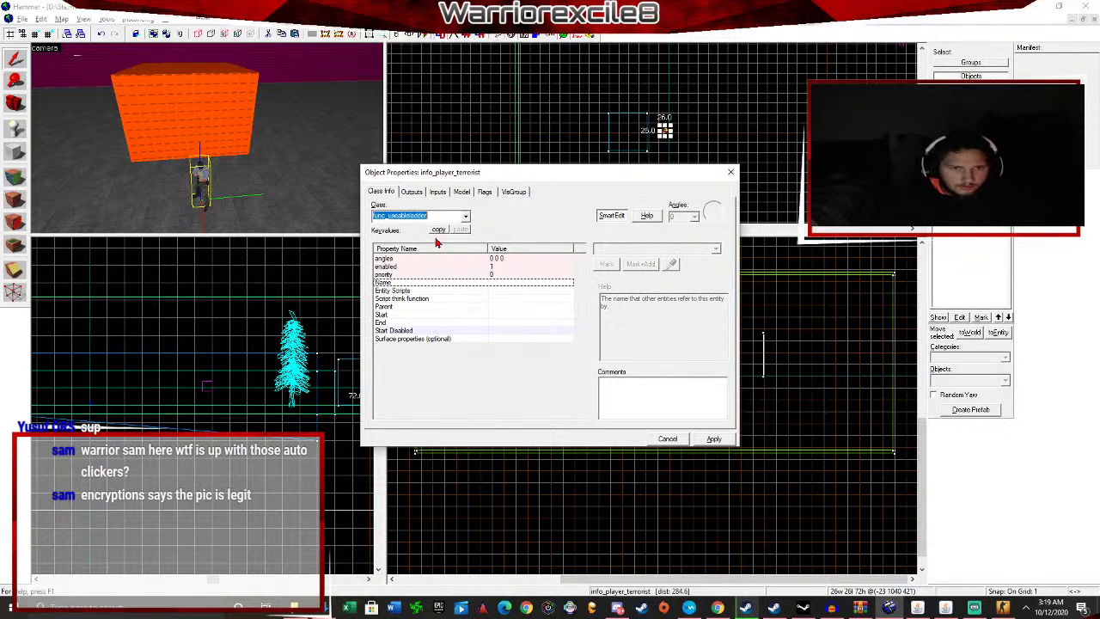
left_click(713, 439)
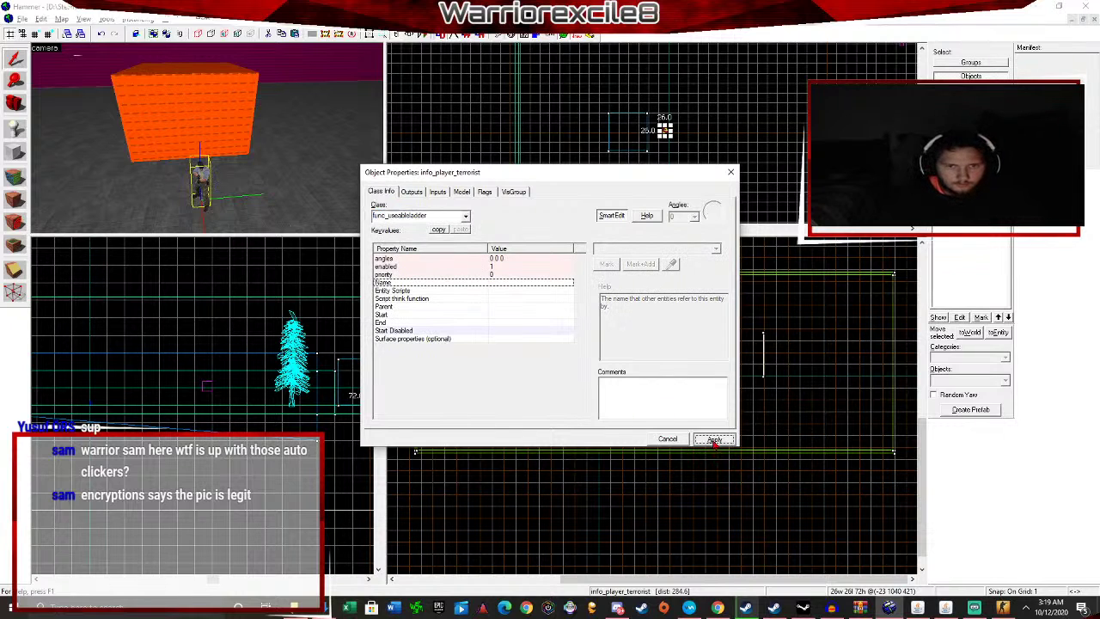
left_click(731, 173)
Reposition the 3D camera to view the yellow ladder entity against the ladder wall.
key("w")
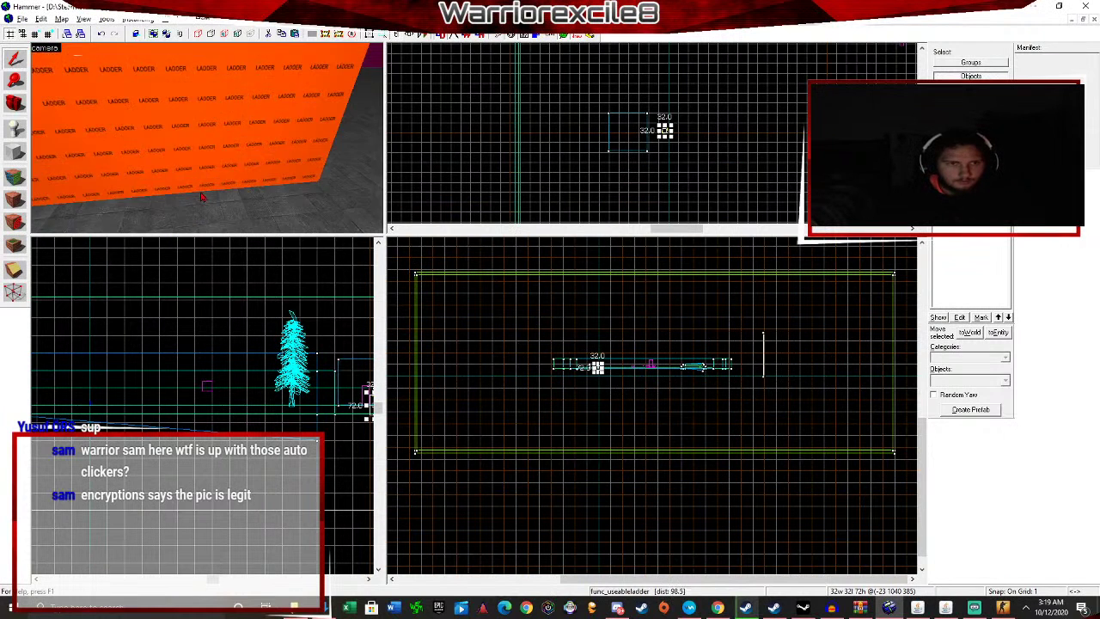
key("w")
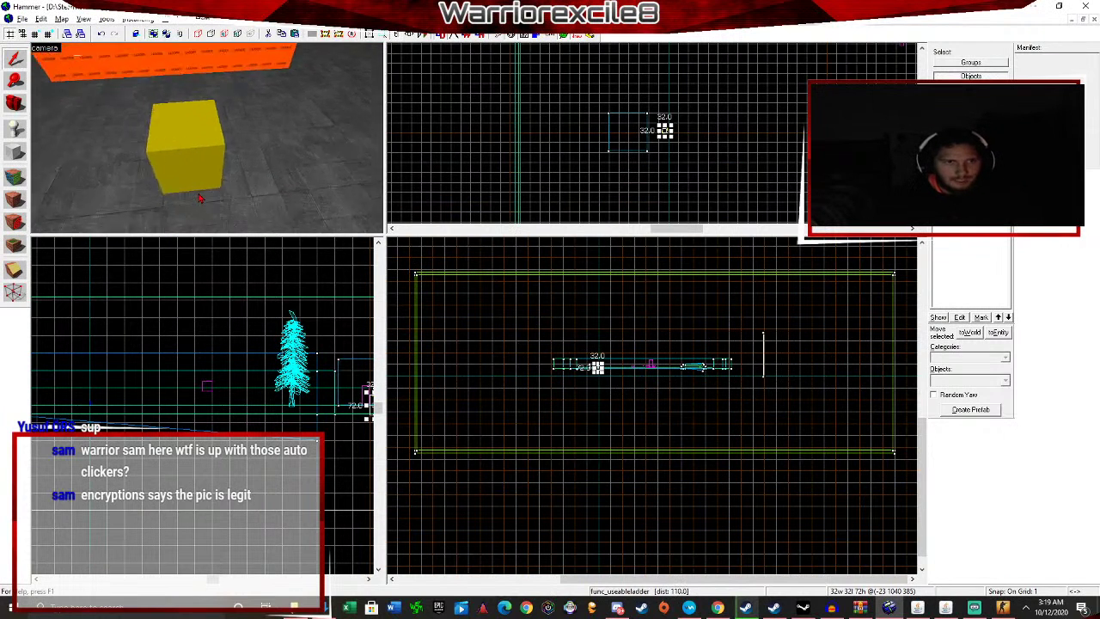
scroll(637, 136, "up", 5)
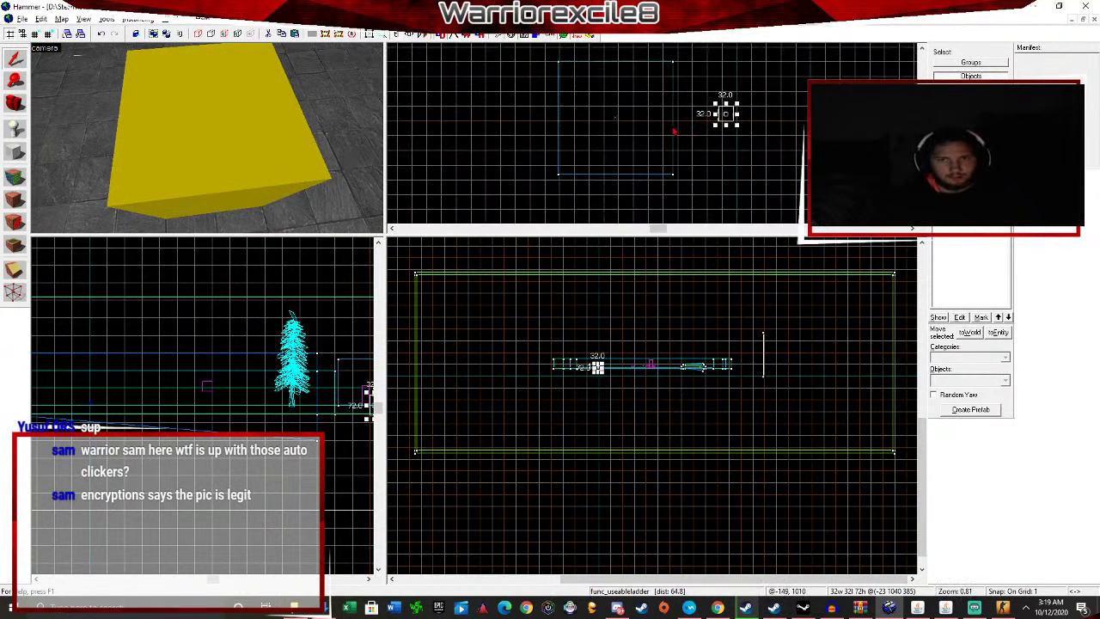
key("shift+c")
left_click_drag(726, 112, 598, 111)
key("shift+s")
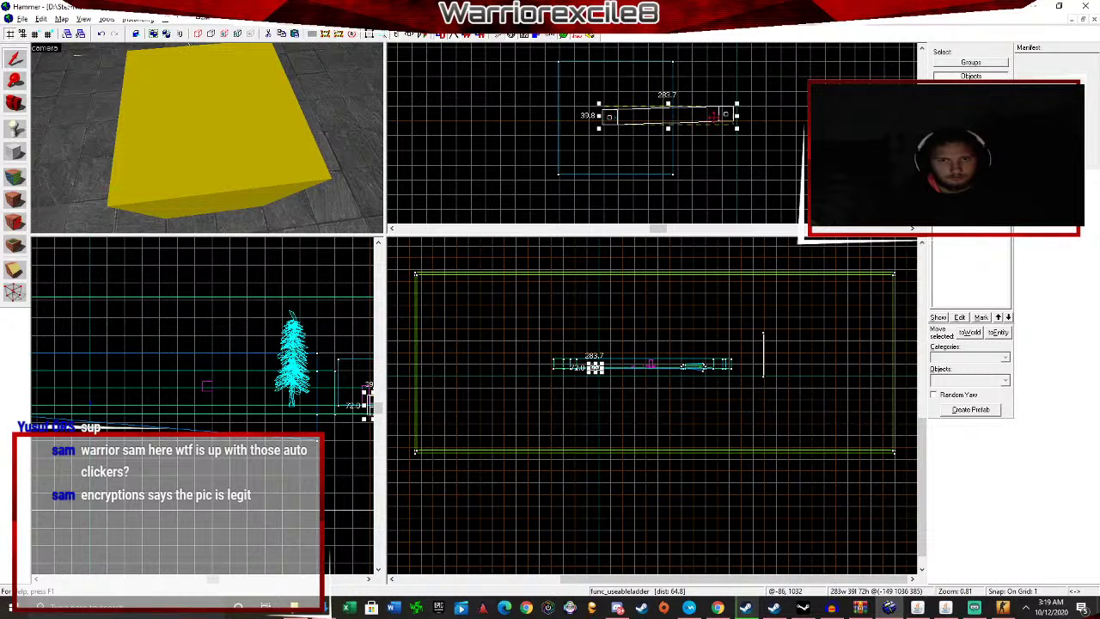
key("shift+c")
left_click_drag(728, 114, 676, 117)
key("shift+s")
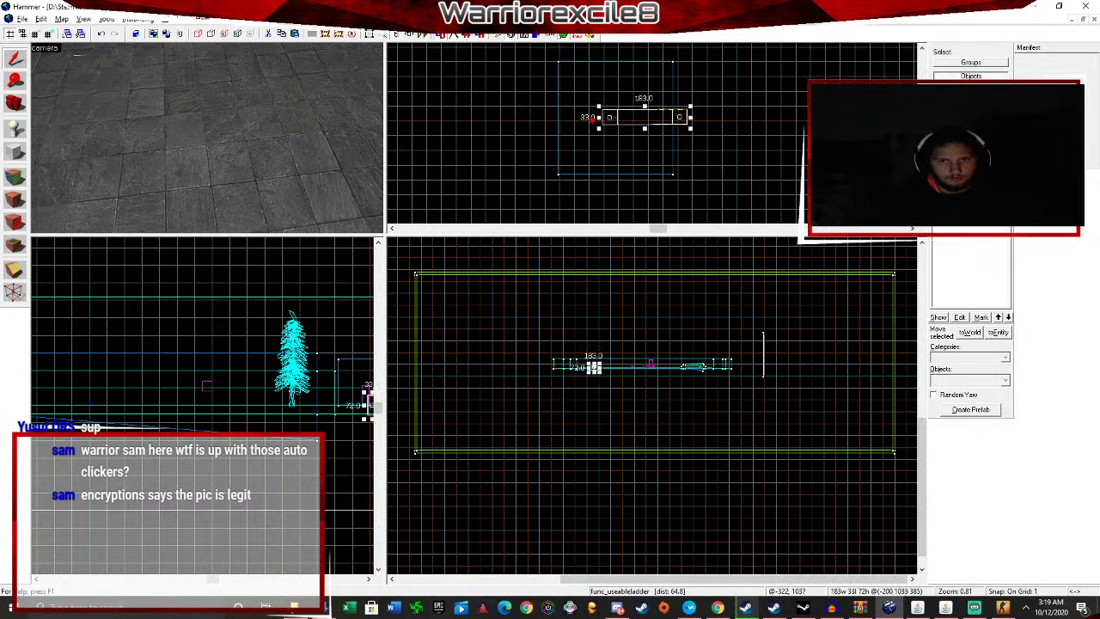
left_click_drag(609, 115, 559, 117)
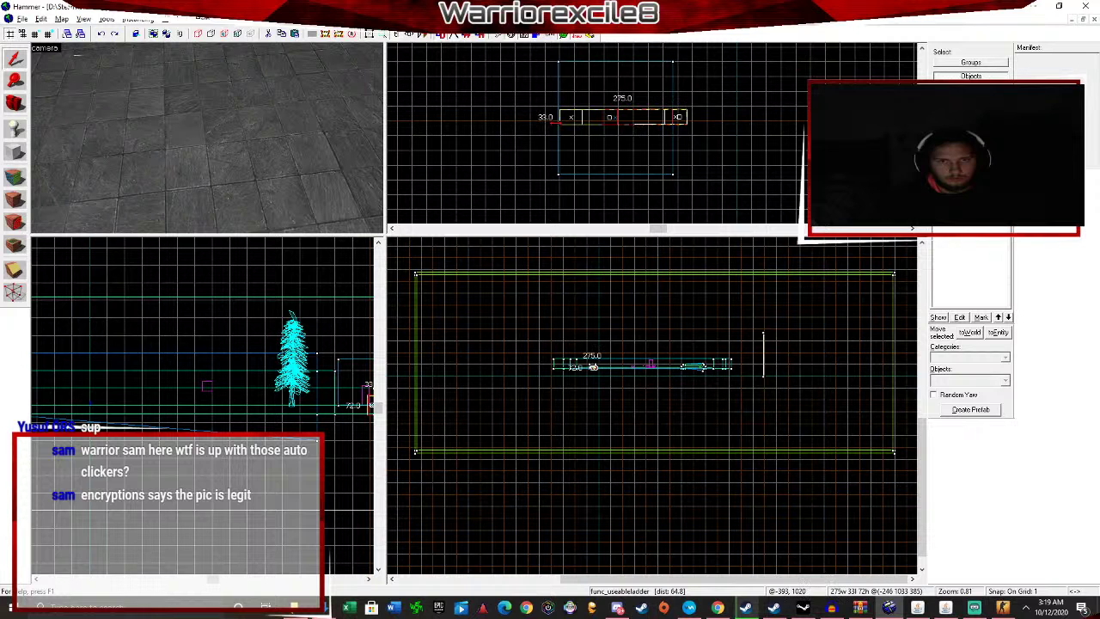
key("Escape")
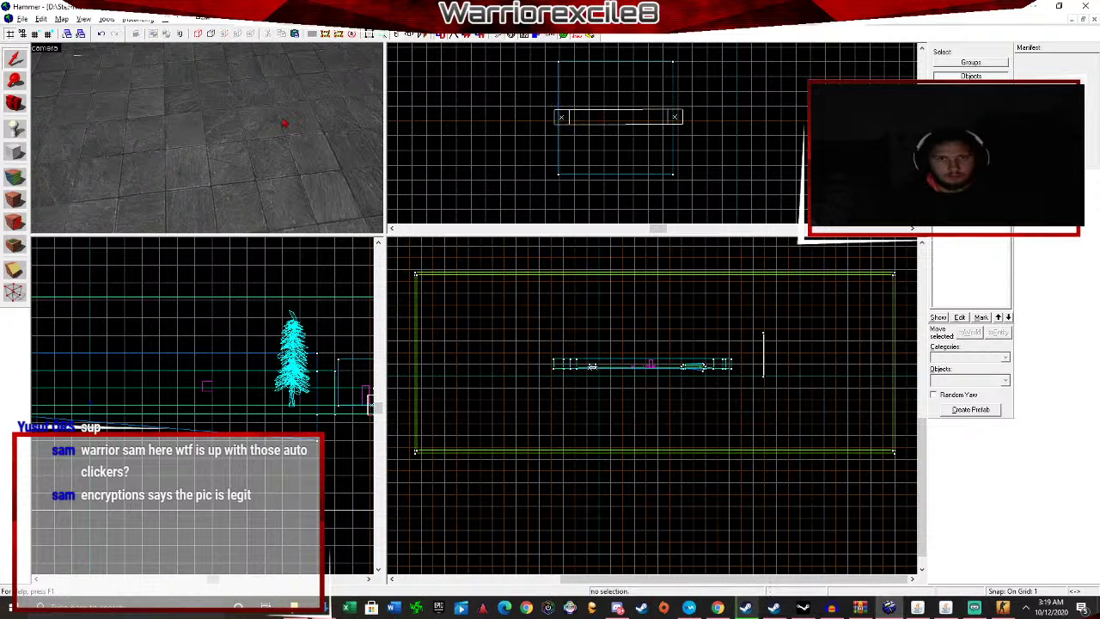
key("Up")
key("w")
key("Right")
key("Down")
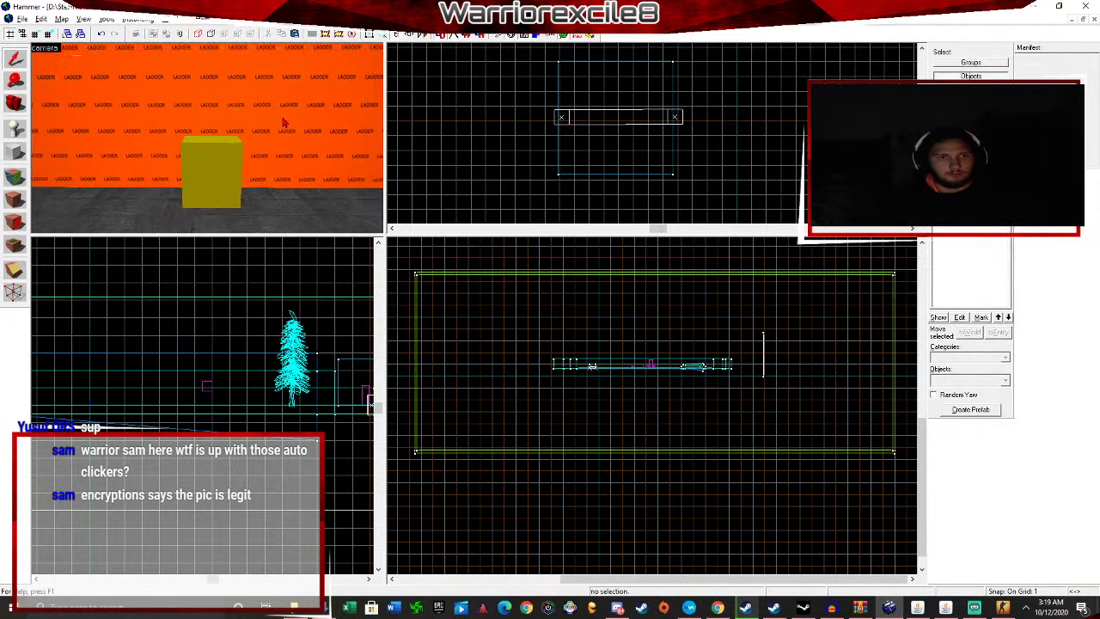
Resize the func_useableladder block to 81 units tall in front of the ladder wall.
left_click(284, 123)
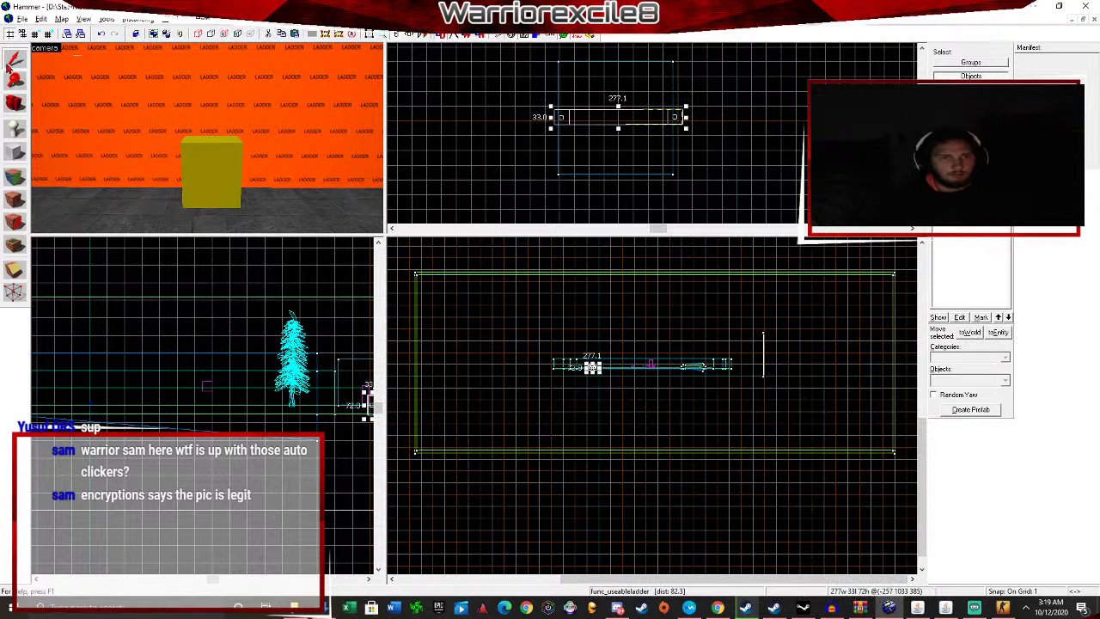
scroll(226, 311, "down", 5)
scroll(286, 347, "up", 8)
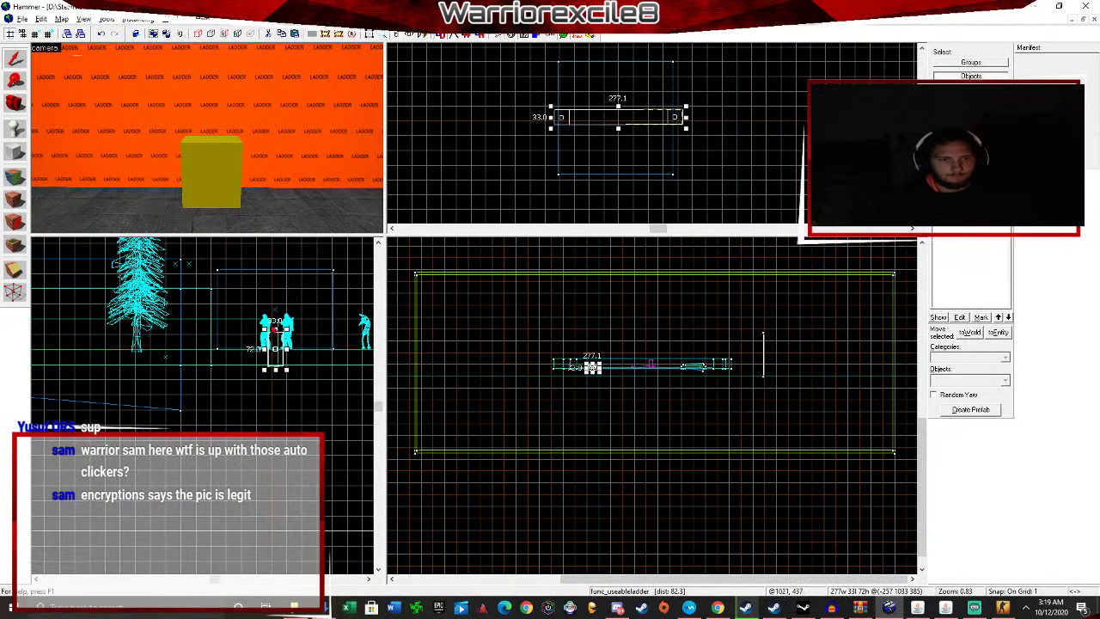
left_click_drag(275, 327, 275, 256)
key("ctrl+z")
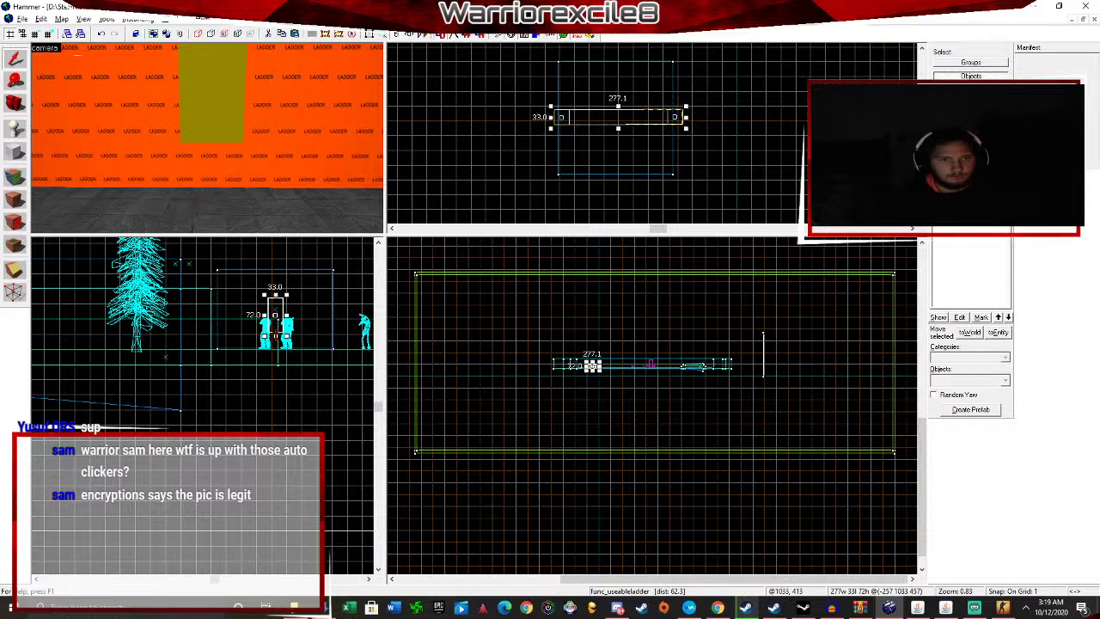
left_click_drag(276, 327, 277, 369)
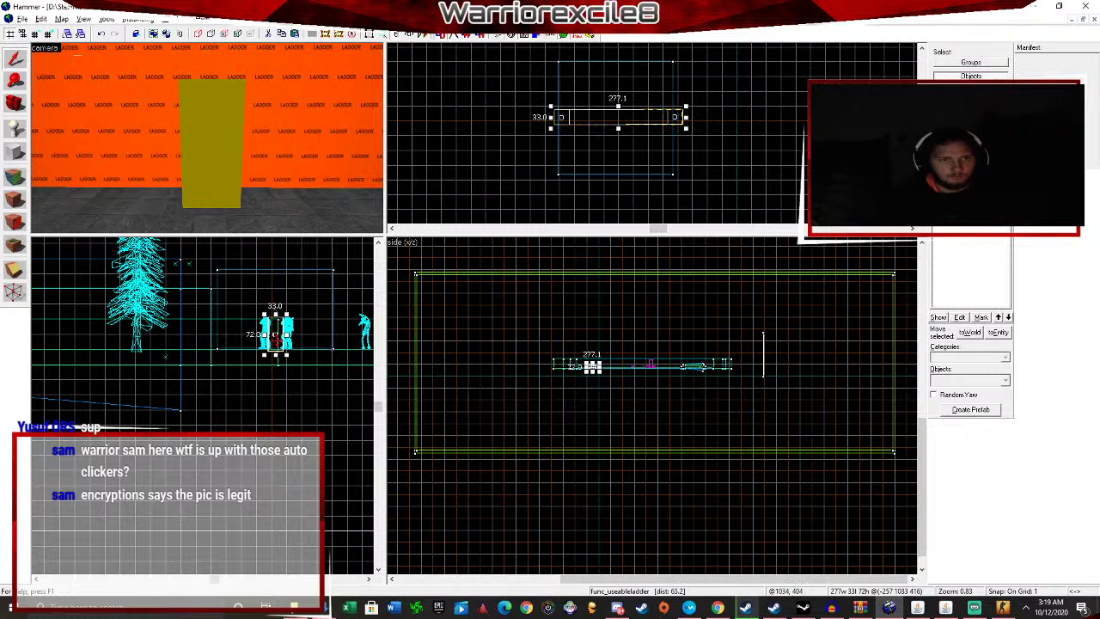
key("Escape")
left_click_drag(276, 331, 276, 330)
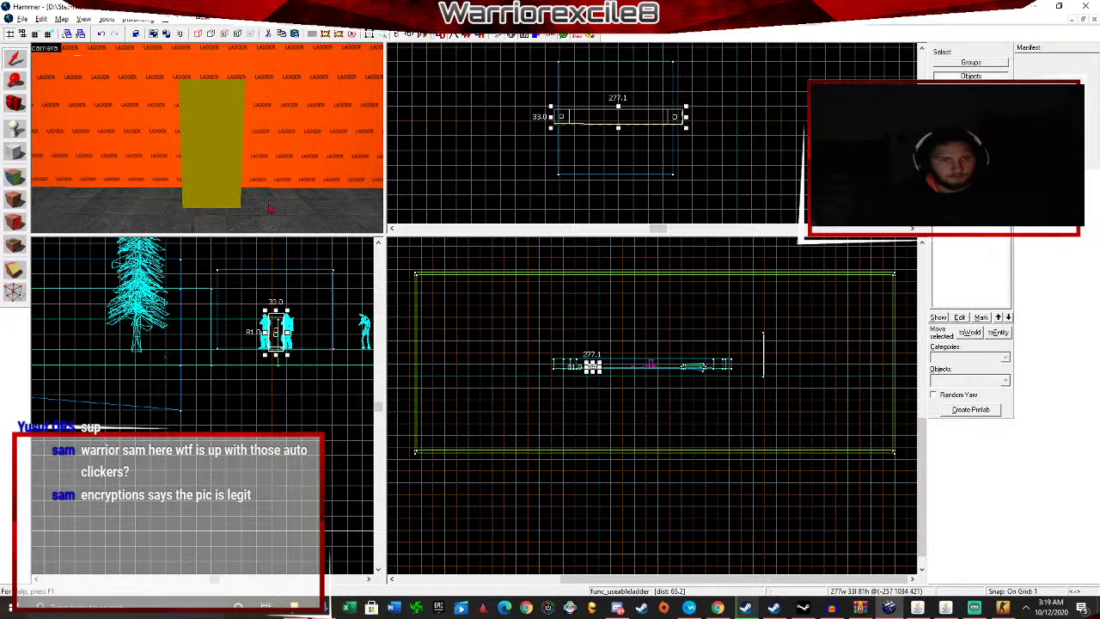
key("z")
key("s")
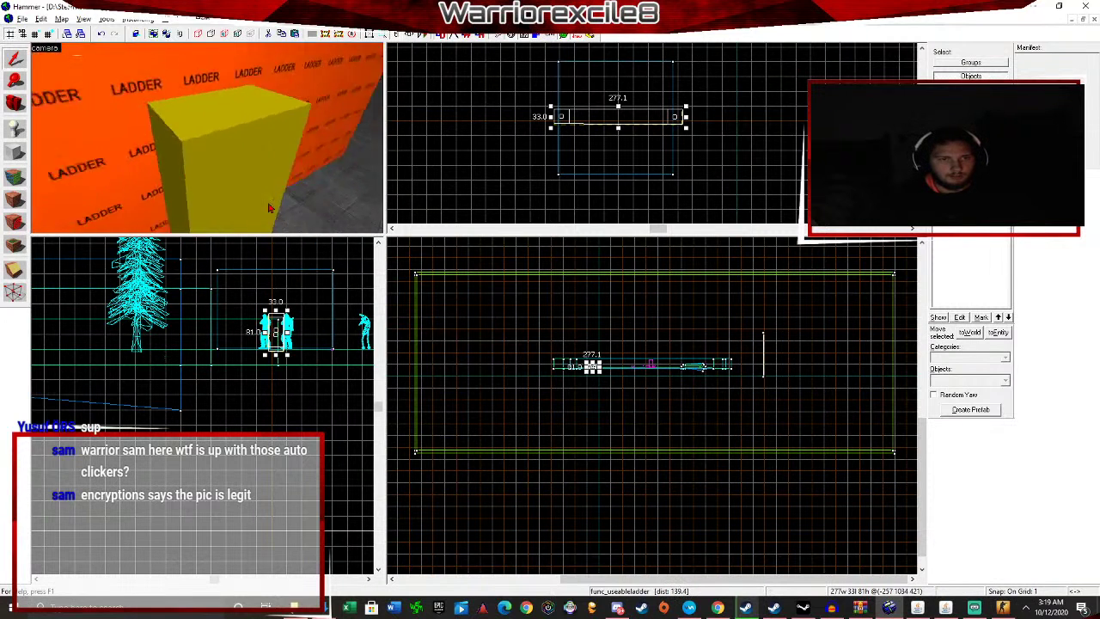
left_click(17, 128)
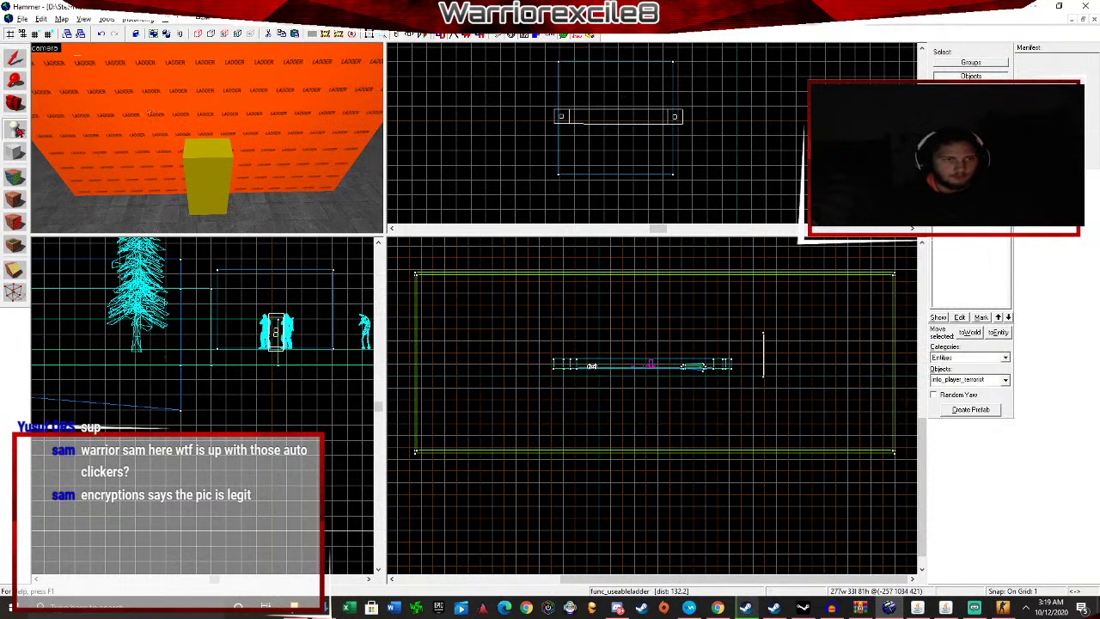
Place a new entity on the floor and change its class to prop_dynamic.
left_click(92, 212)
left_click(14, 57)
key("alt+Return")
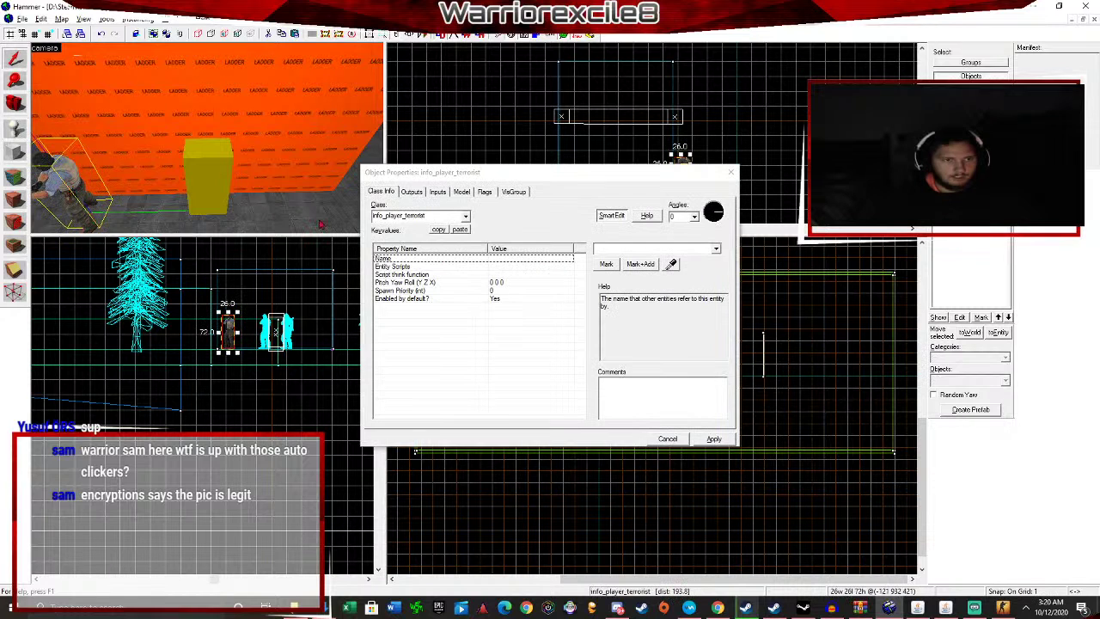
left_click(456, 216)
type("prop")
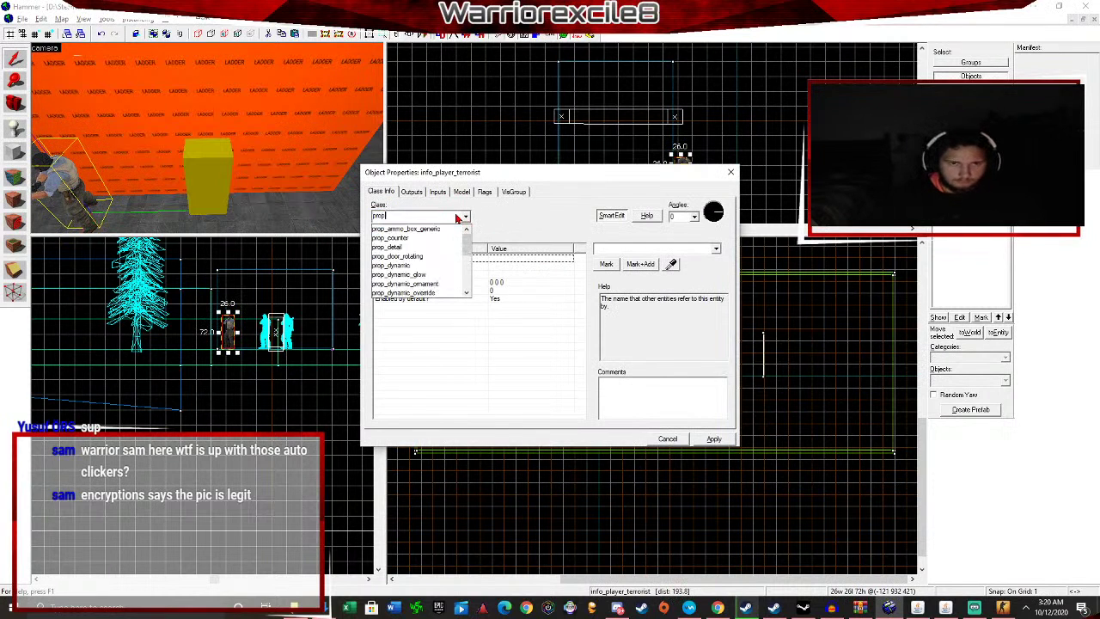
left_click(440, 266)
left_click(713, 440)
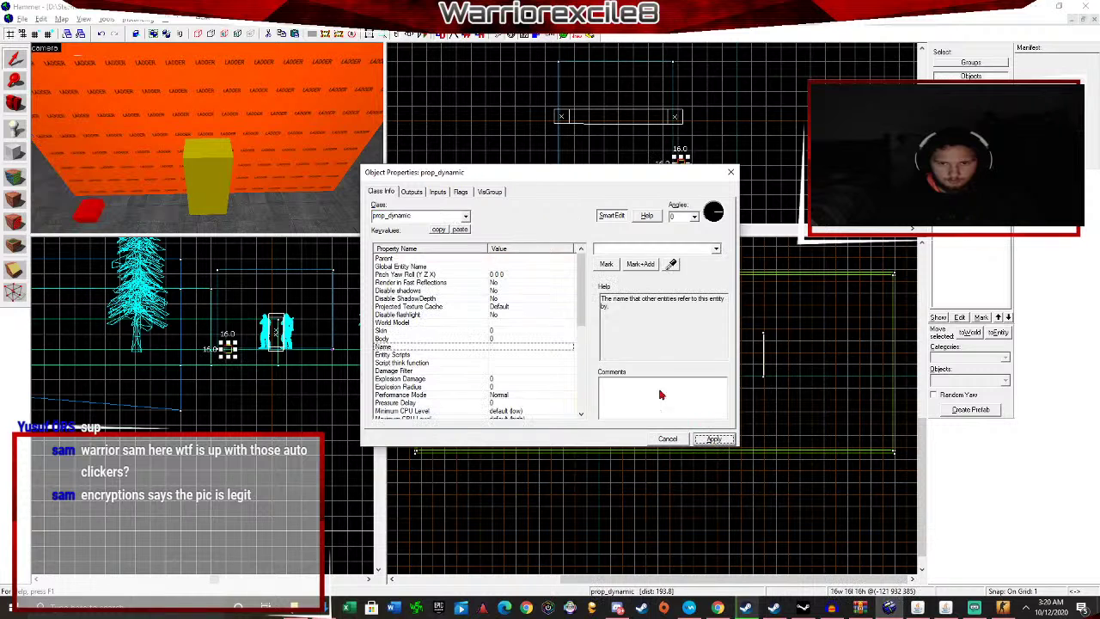
Set the prop's World Model to ladderaluminum128.mdl and apply it.
left_click(495, 324)
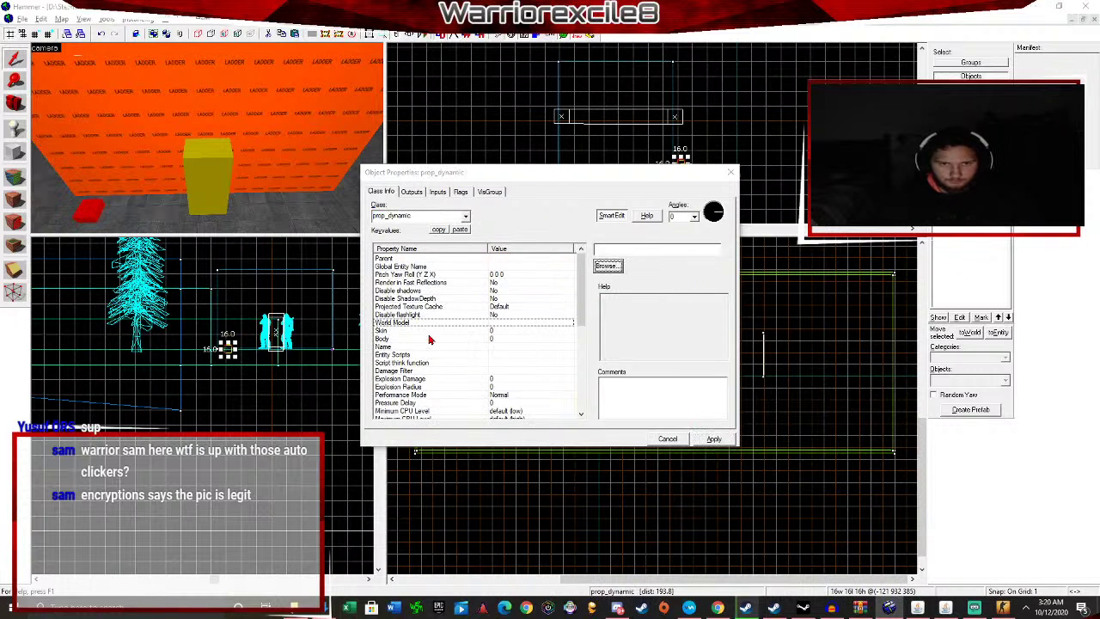
left_click(610, 263)
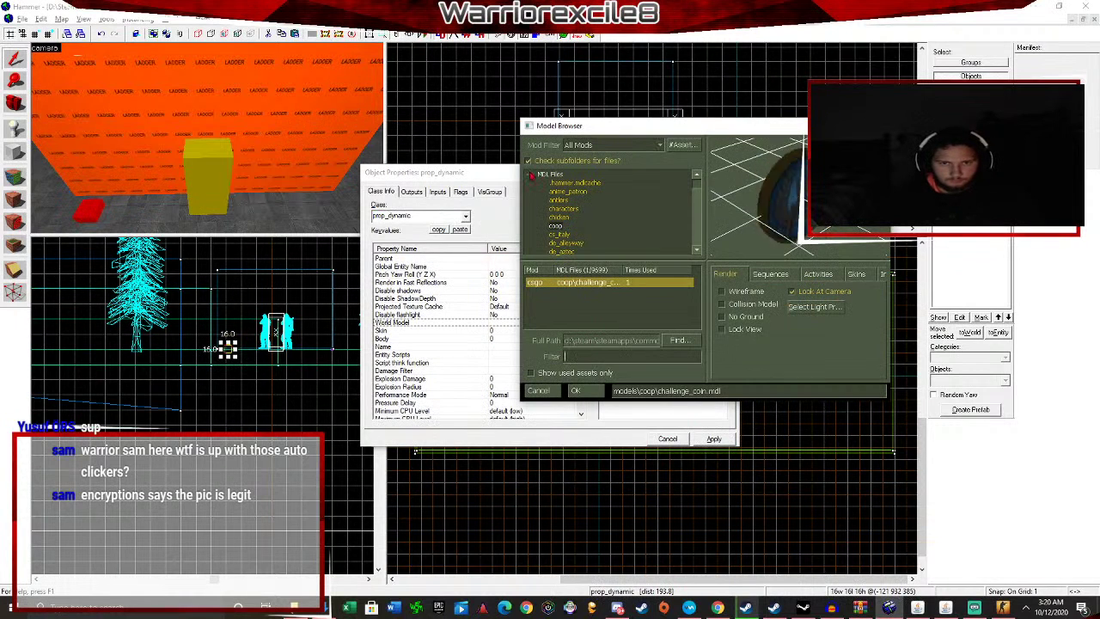
double_click(544, 175)
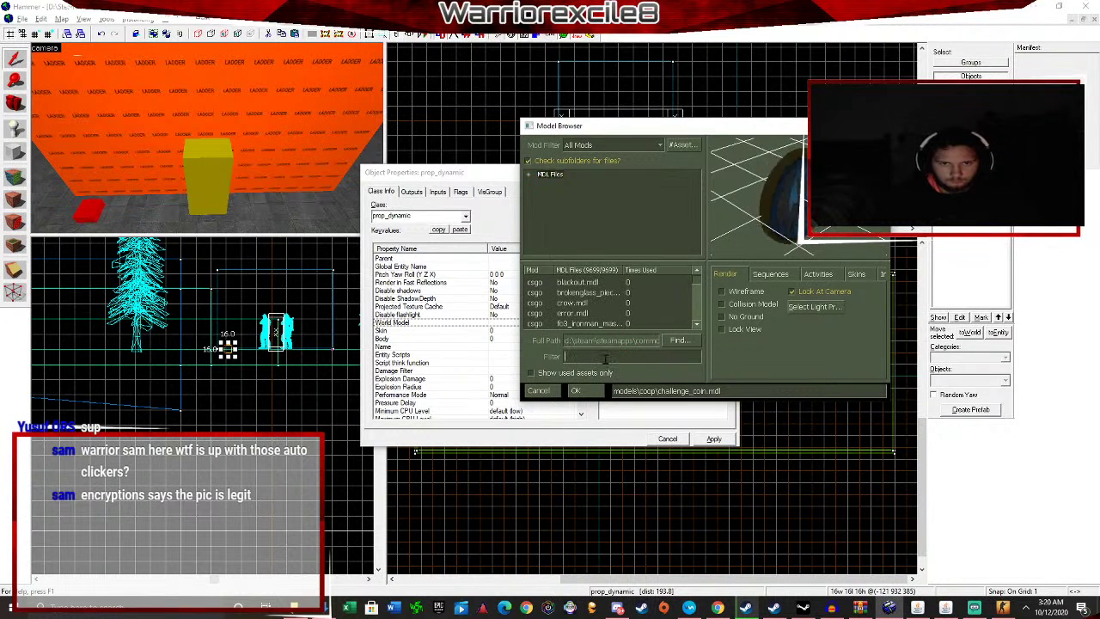
left_click(605, 356)
type("ladder")
left_click(610, 293)
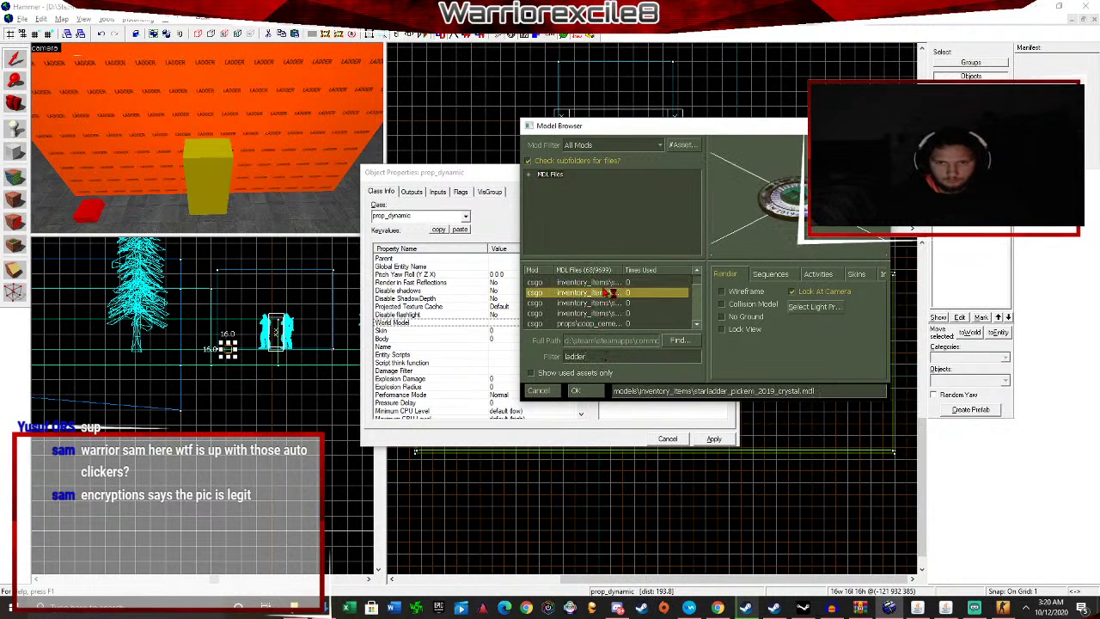
key("Up")
key("Down")
key("Down")
key("Down")
key("Down")
key("Down")
key("Down")
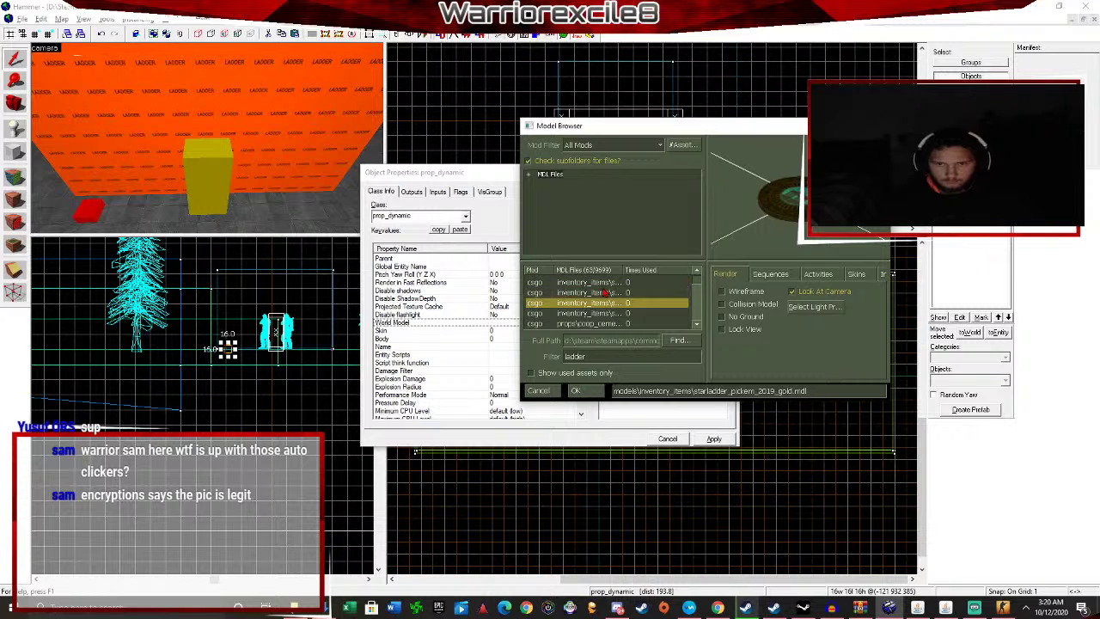
key("Down")
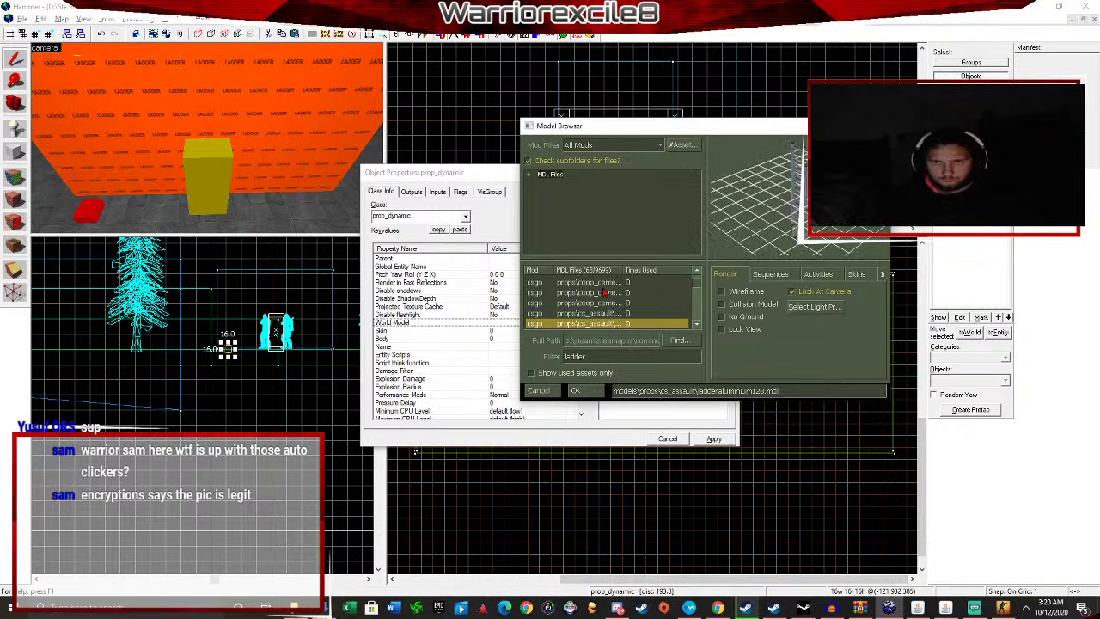
scroll(607, 297, "down", 1)
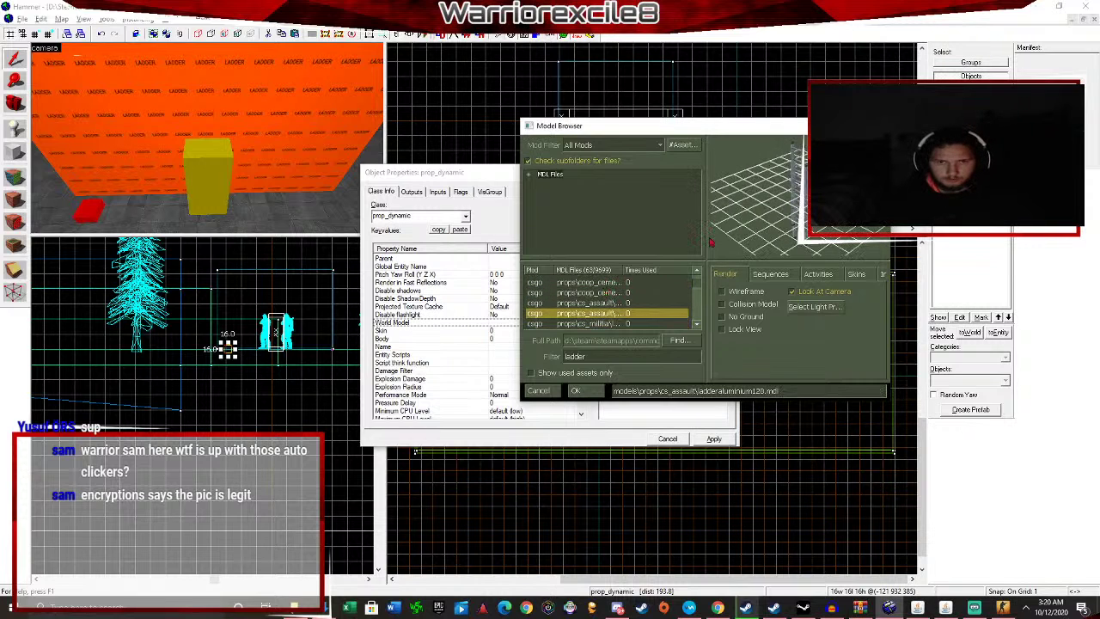
left_click(584, 392)
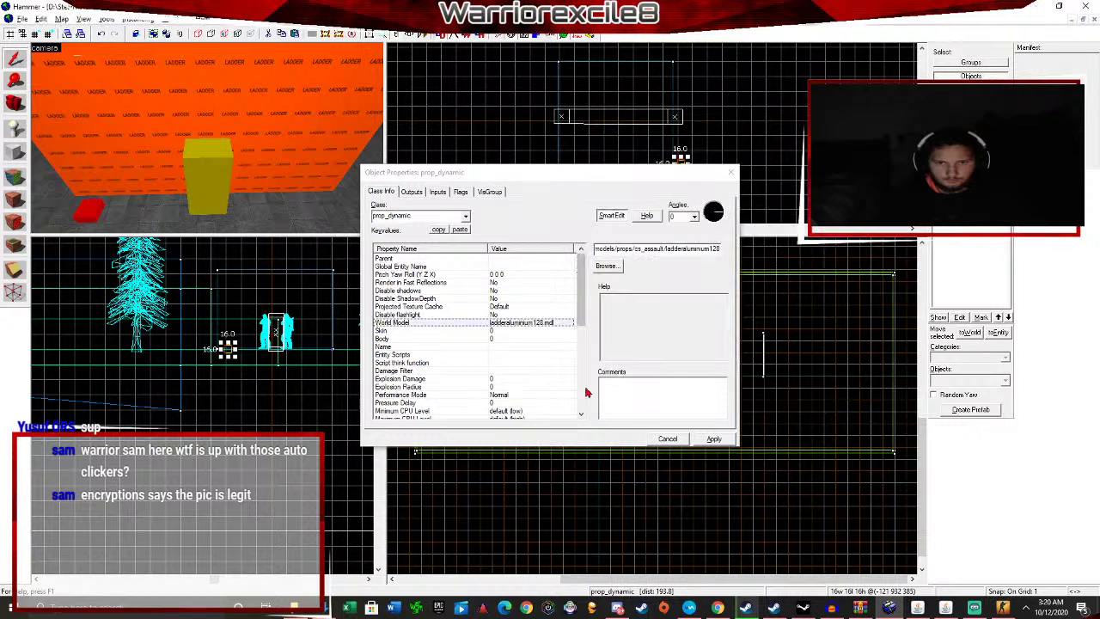
left_click(712, 439)
left_click(731, 172)
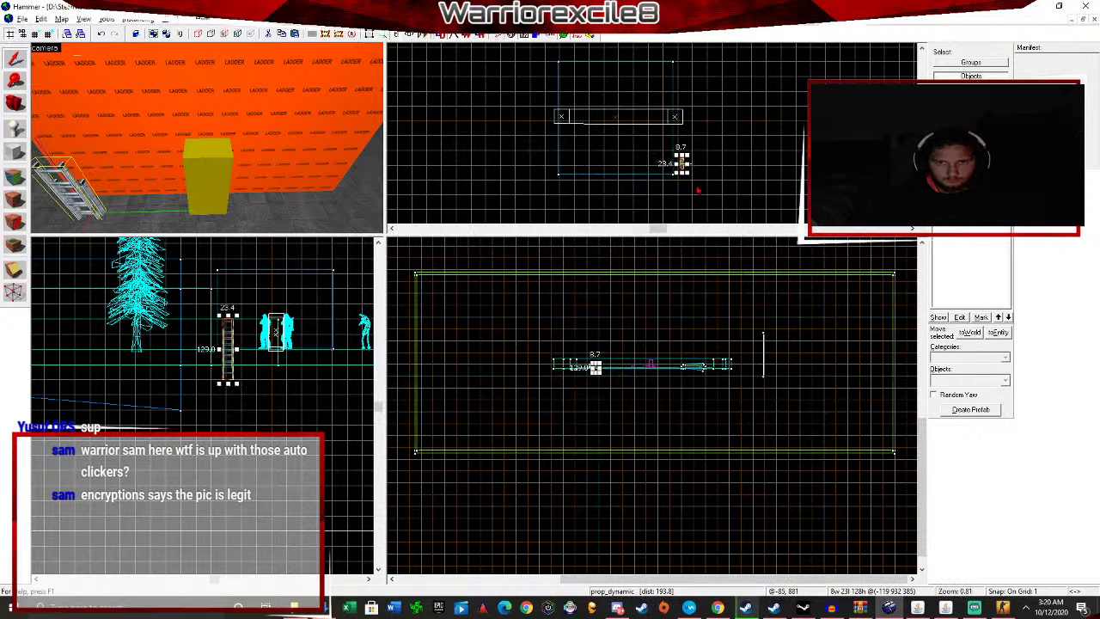
Move the ladder prop onto the yellow ladder block and align it.
left_click_drag(228, 337, 276, 315)
key("z")
key("w")
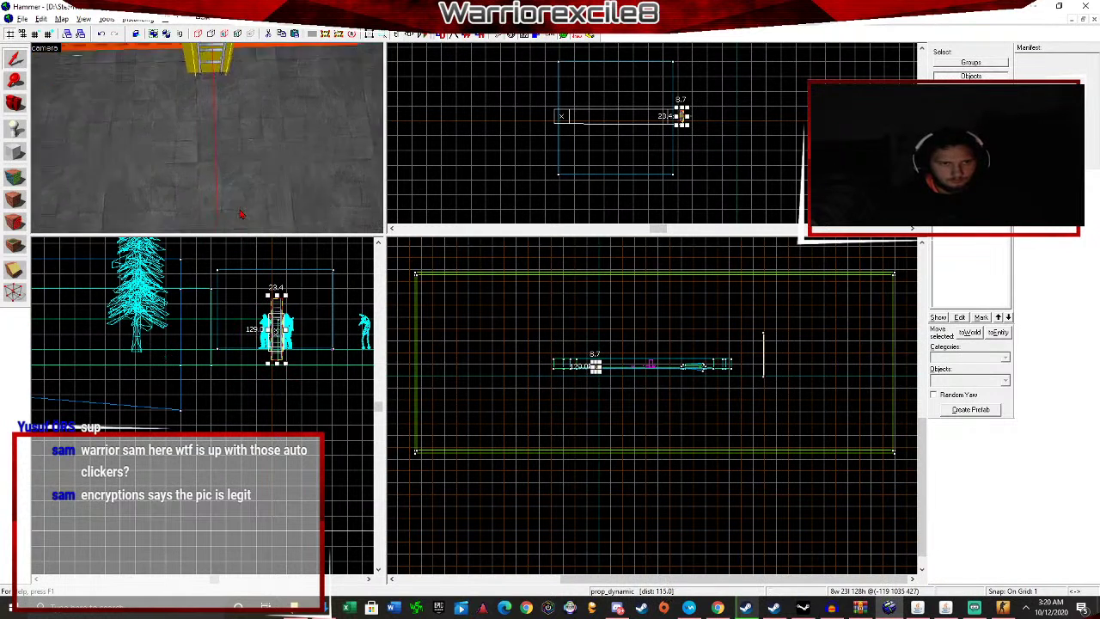
key("z")
scroll(319, 327, "up", 8)
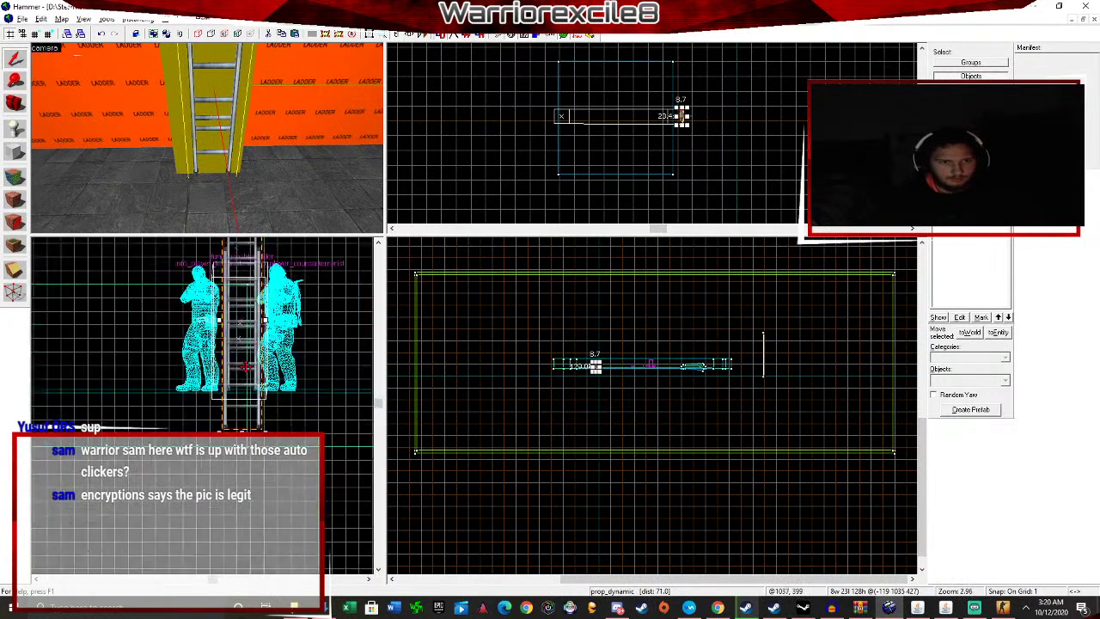
left_click_drag(242, 356, 240, 370)
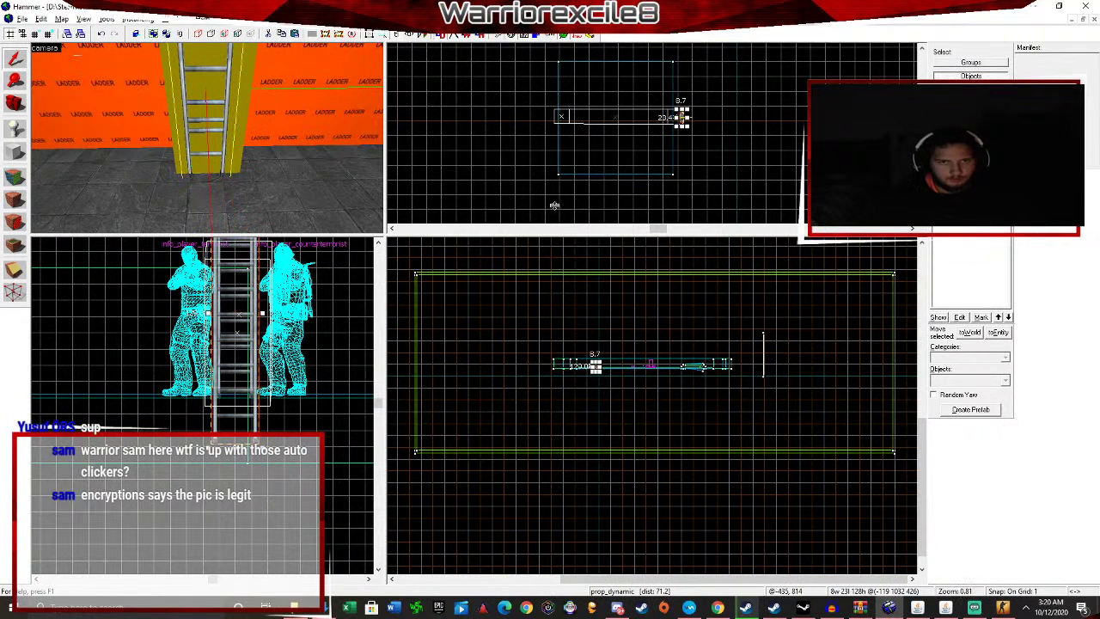
scroll(679, 127, "up", 4)
left_click_drag(679, 127, 683, 125)
left_click(780, 127)
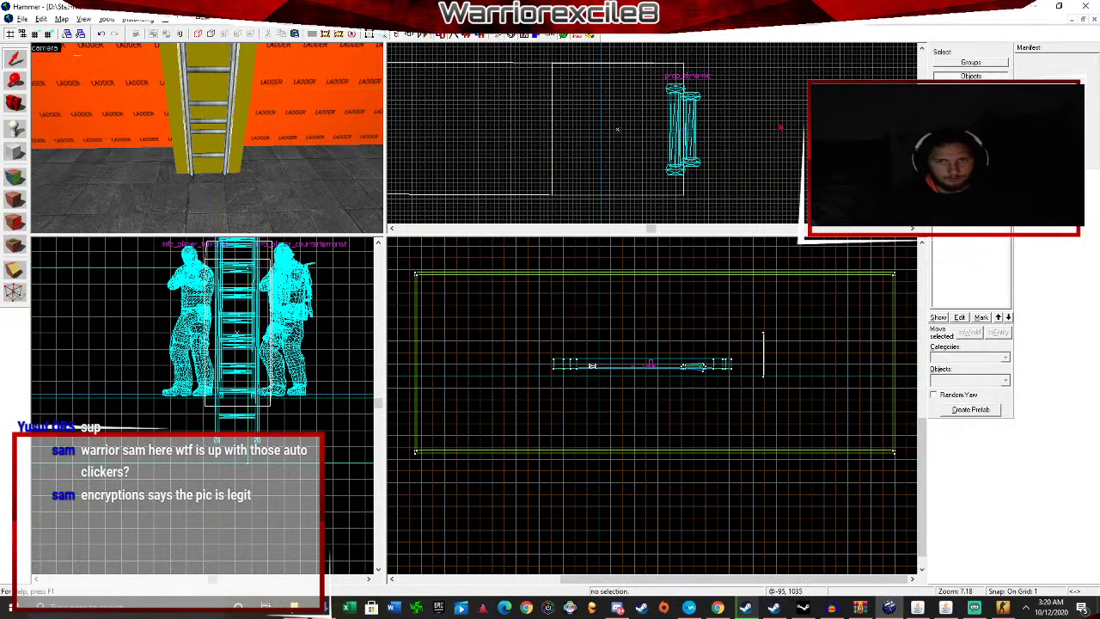
left_click(22, 18)
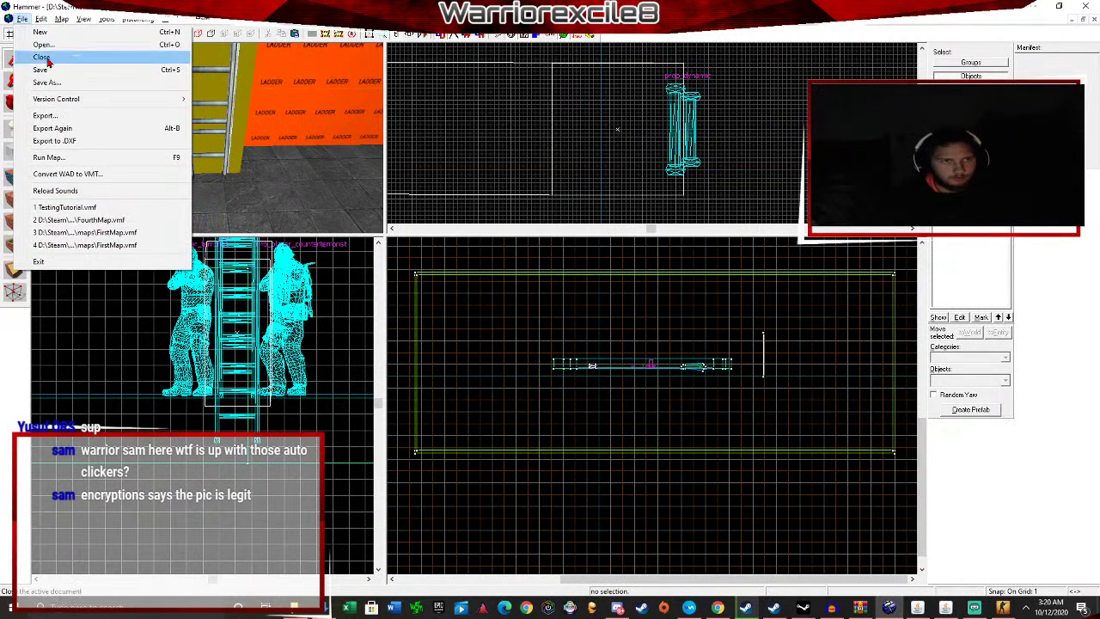
Save the map as TestingTutorial.vmf, overwriting the existing file.
left_click(50, 83)
left_click(450, 314)
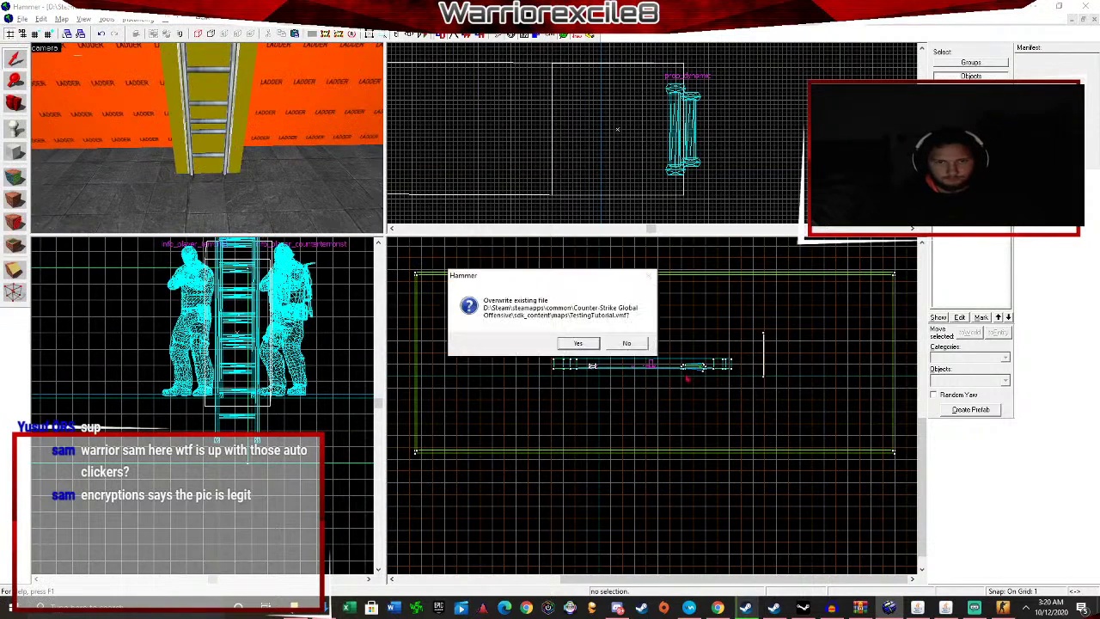
left_click(595, 347)
Compile and run the map, then switch to the running CS:GO game.
key("F9")
left_click(567, 408)
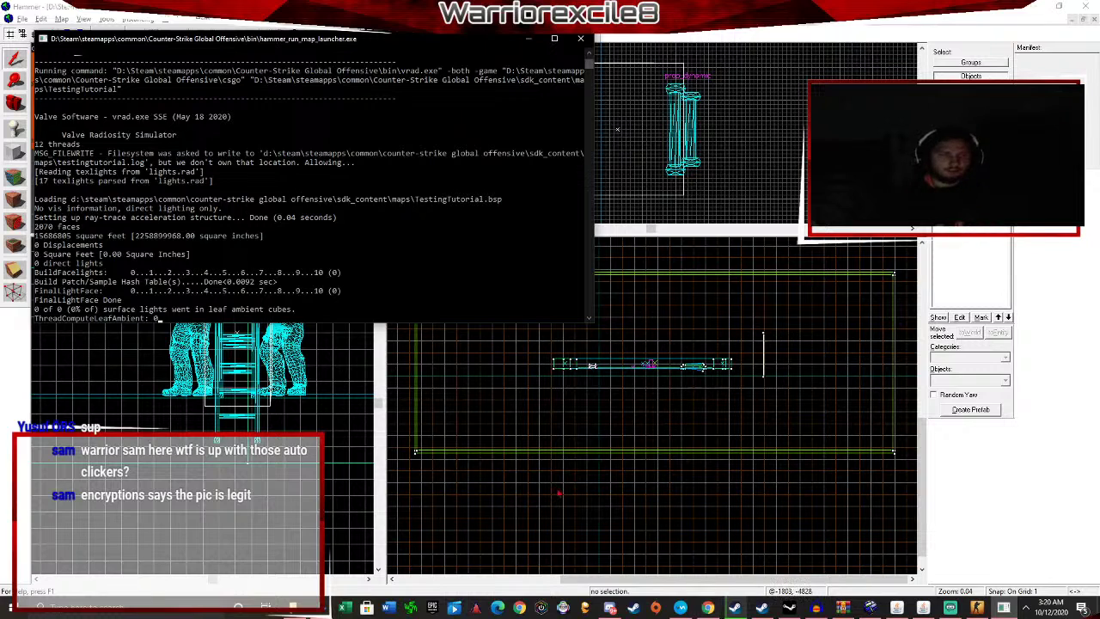
scroll(522, 405, "down", 2)
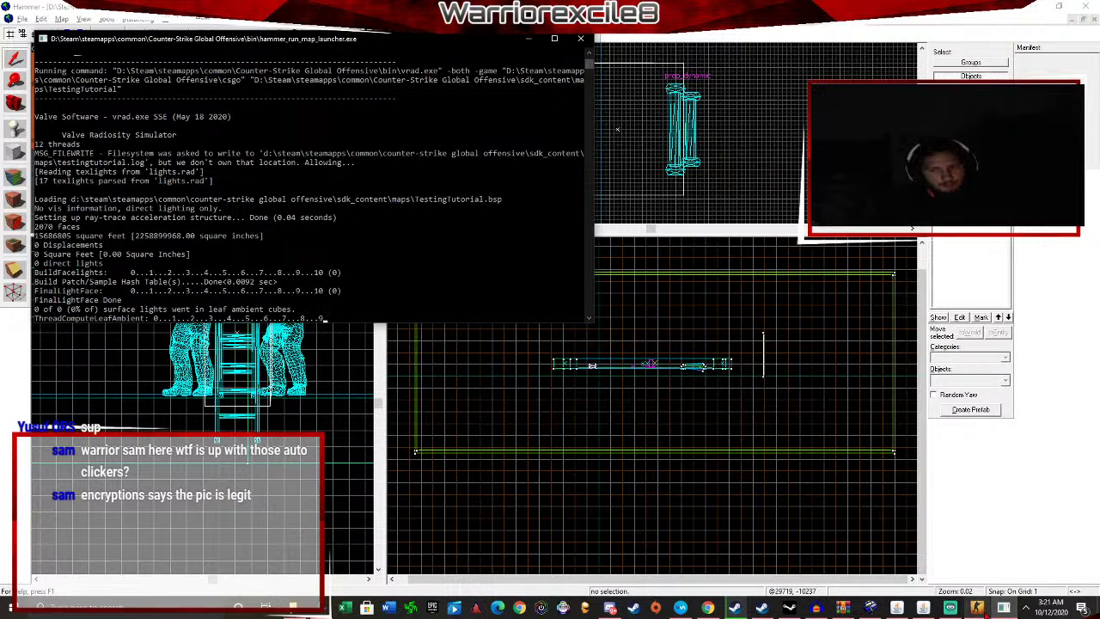
left_click(979, 609)
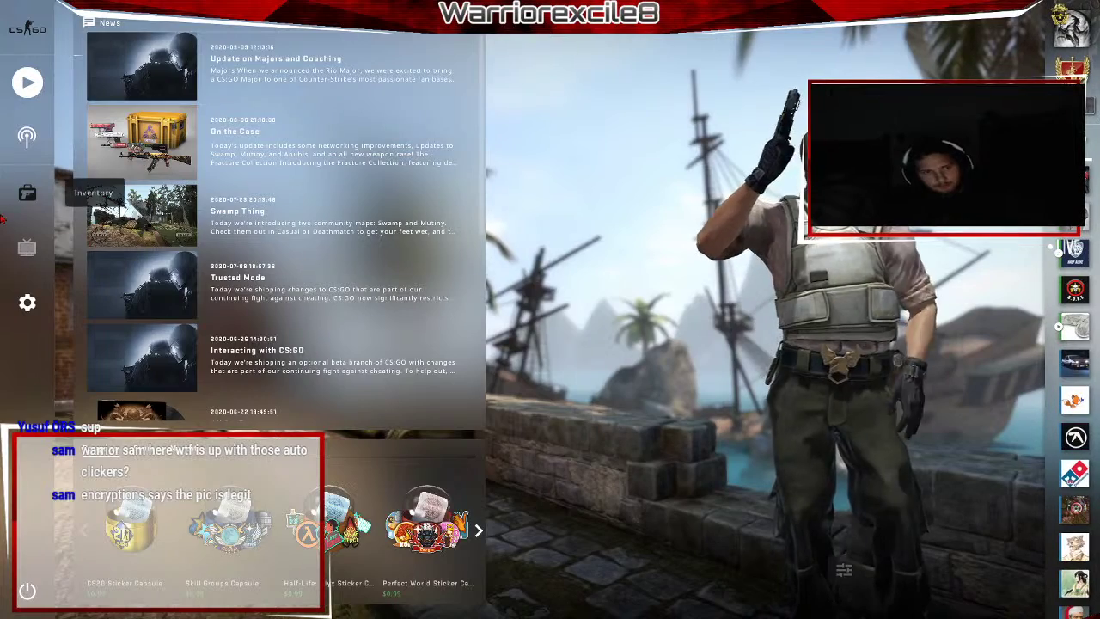
Load the map with the console command 'map testingtutorial' and join the game.
left_click(27, 193)
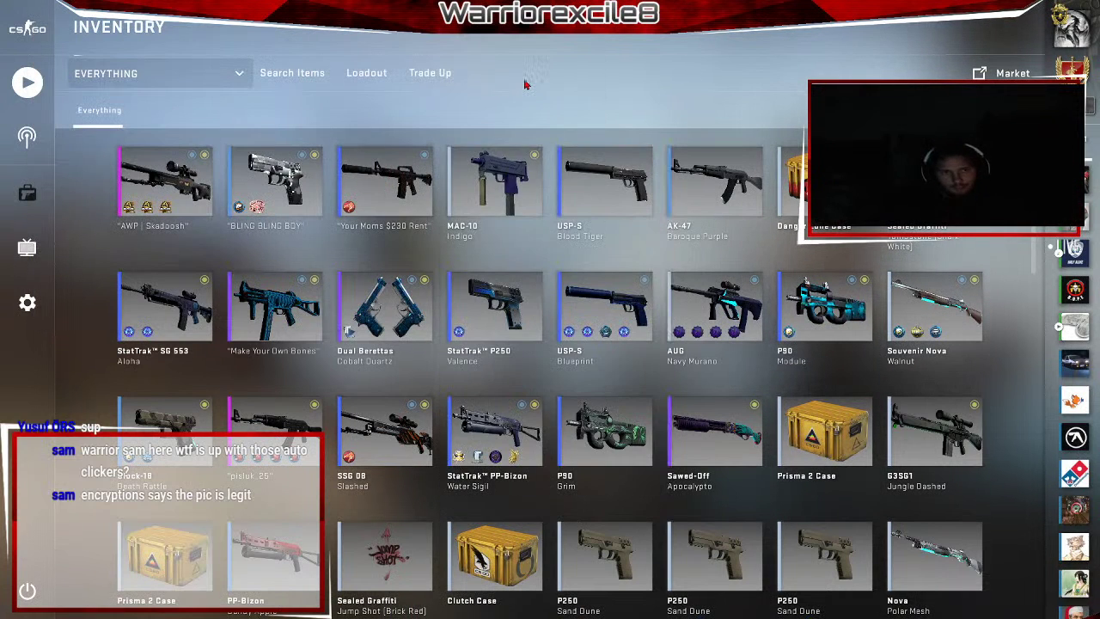
key("grave")
type("map")
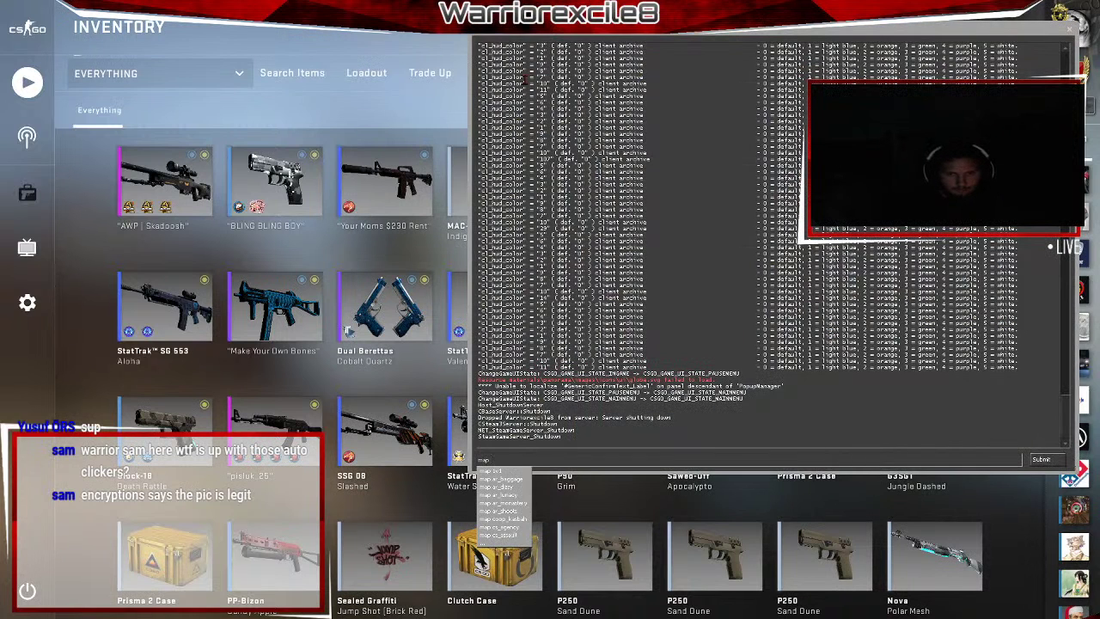
type(" testingtutorial")
key("Return")
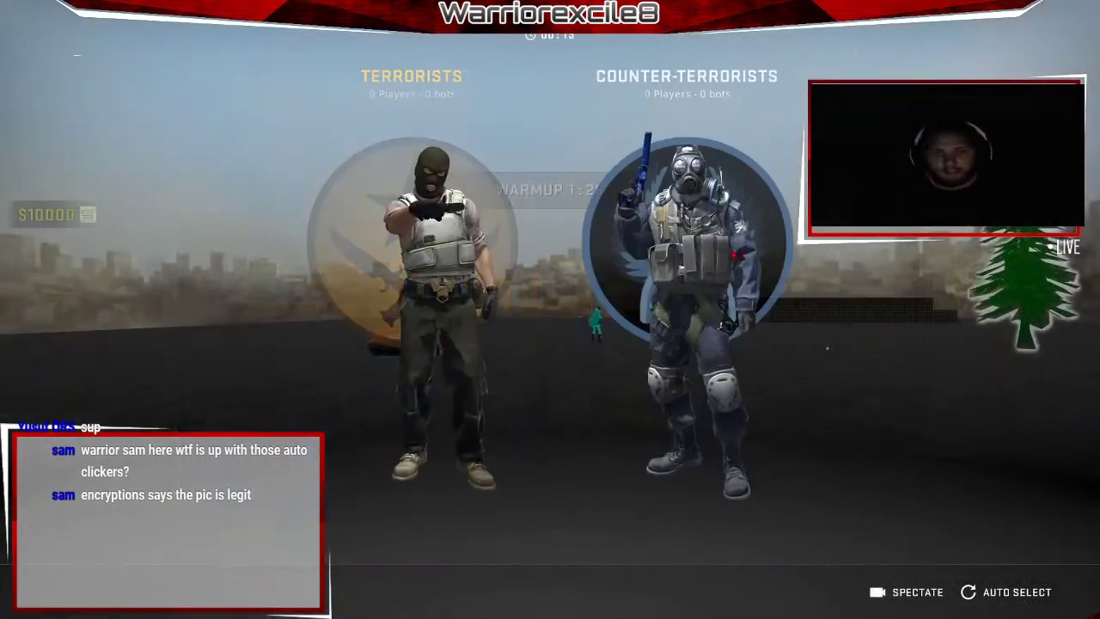
left_click(662, 318)
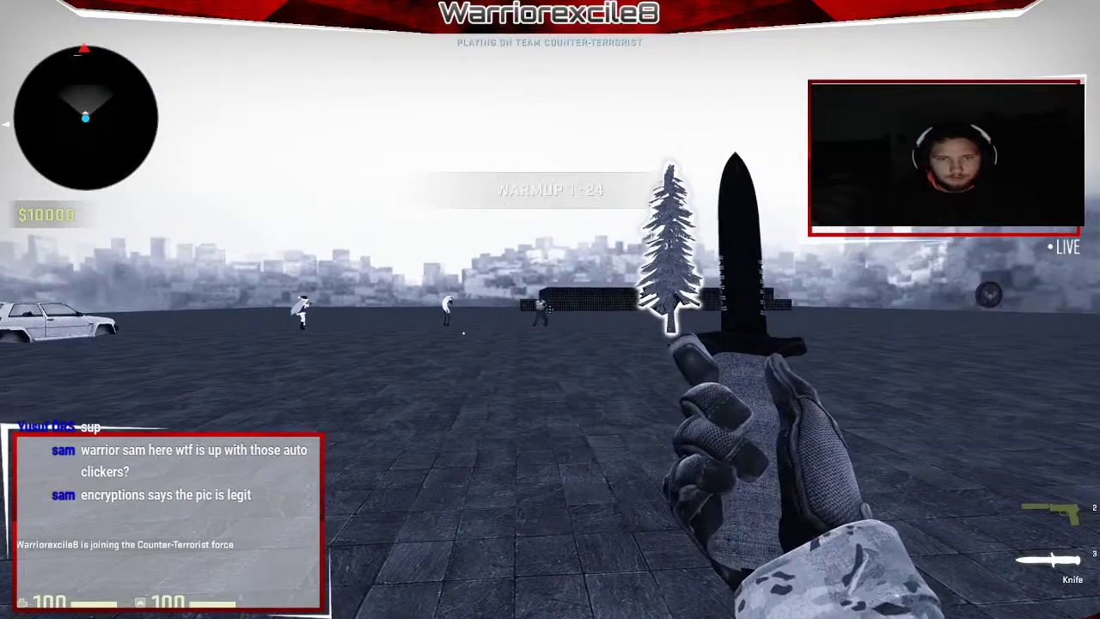
Run around the coin object and past the bots, swinging the knife.
key("grave")
key("grave")
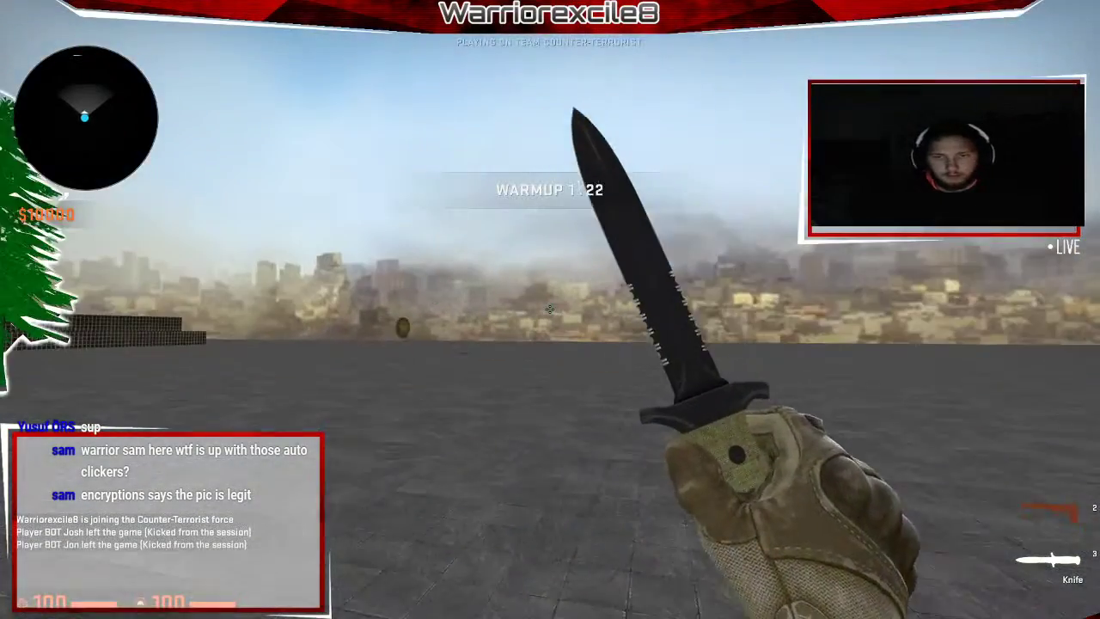
key("w")
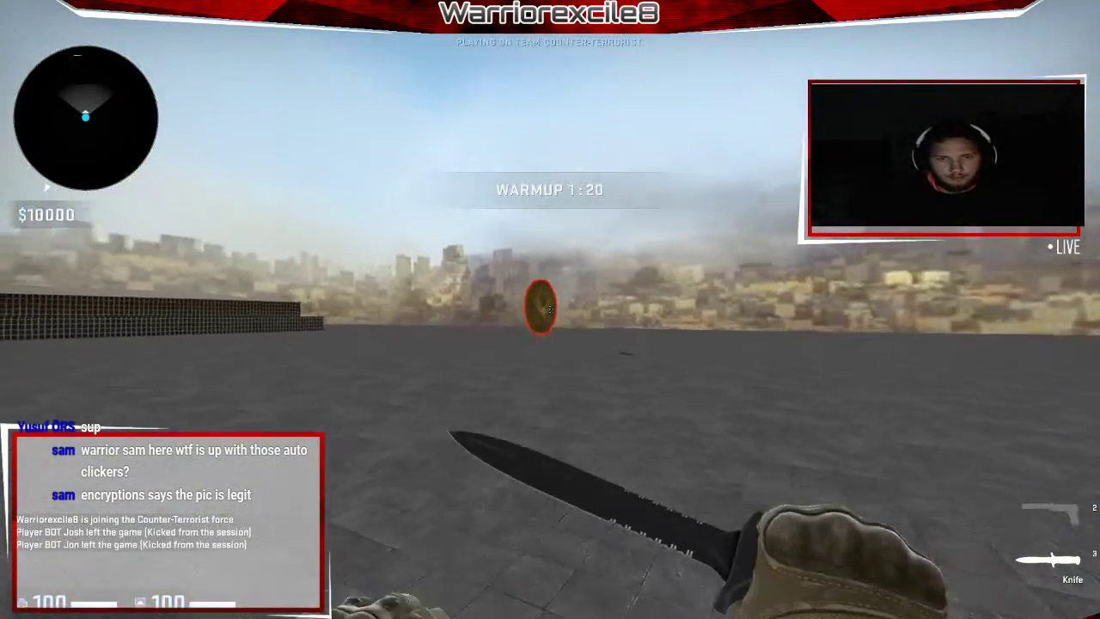
key("w")
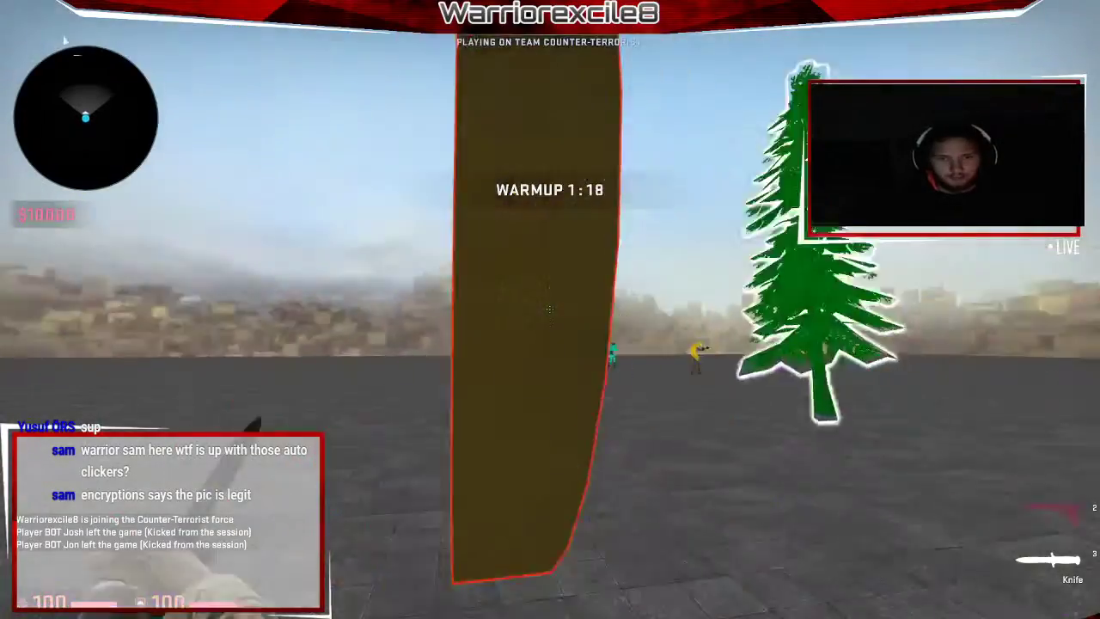
key("w")
left_click(550, 310)
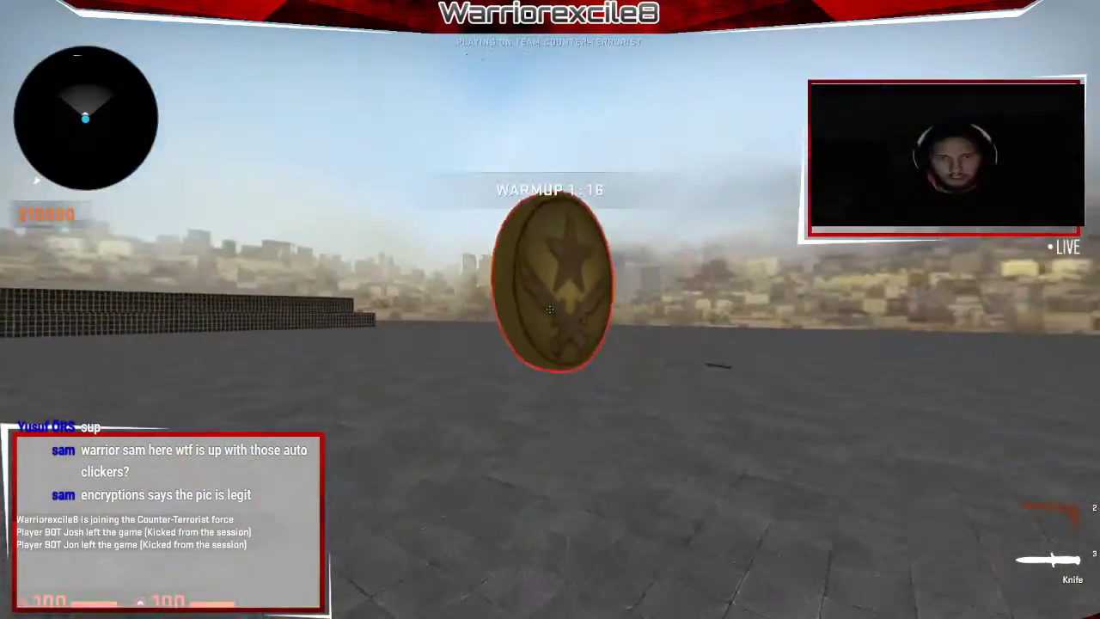
left_click(550, 310)
key("s")
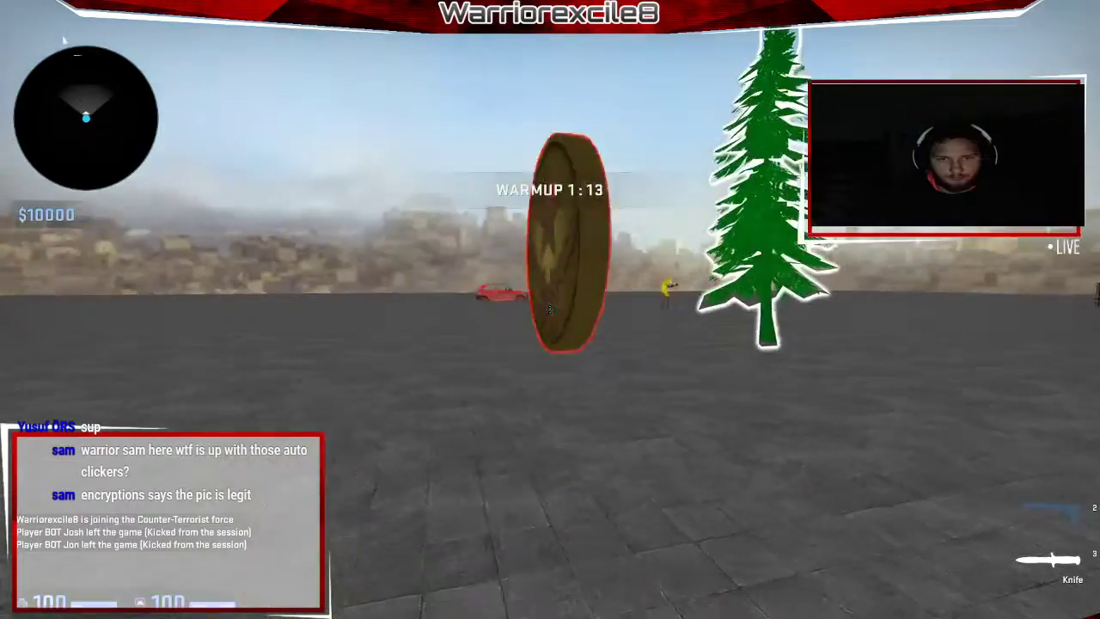
left_click(550, 310)
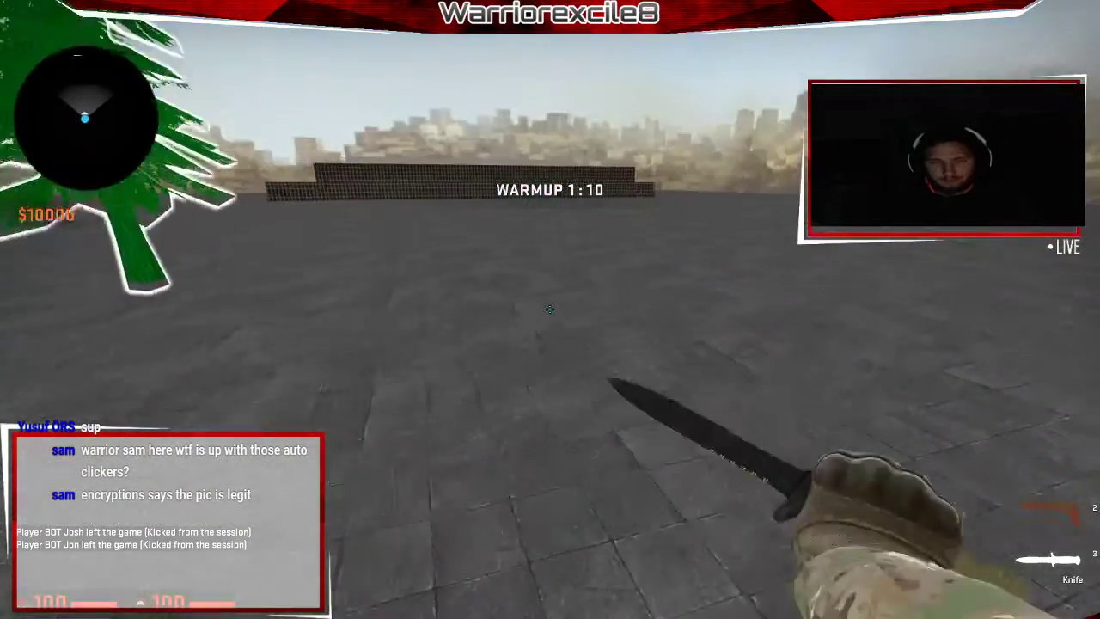
left_click(550, 309)
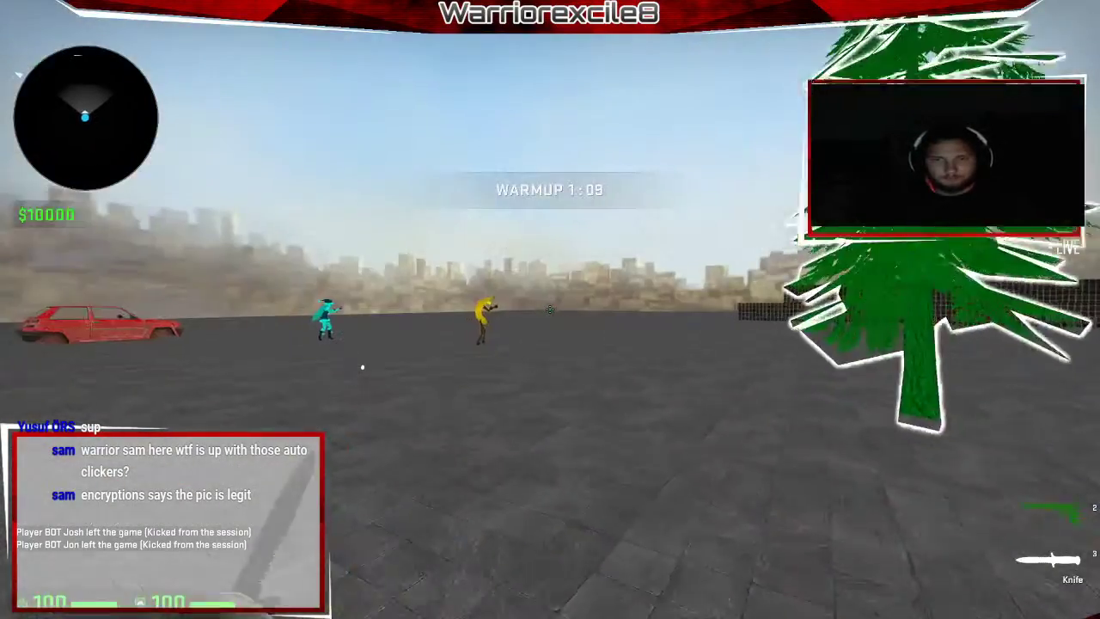
key("w")
key("s")
left_click(550, 309)
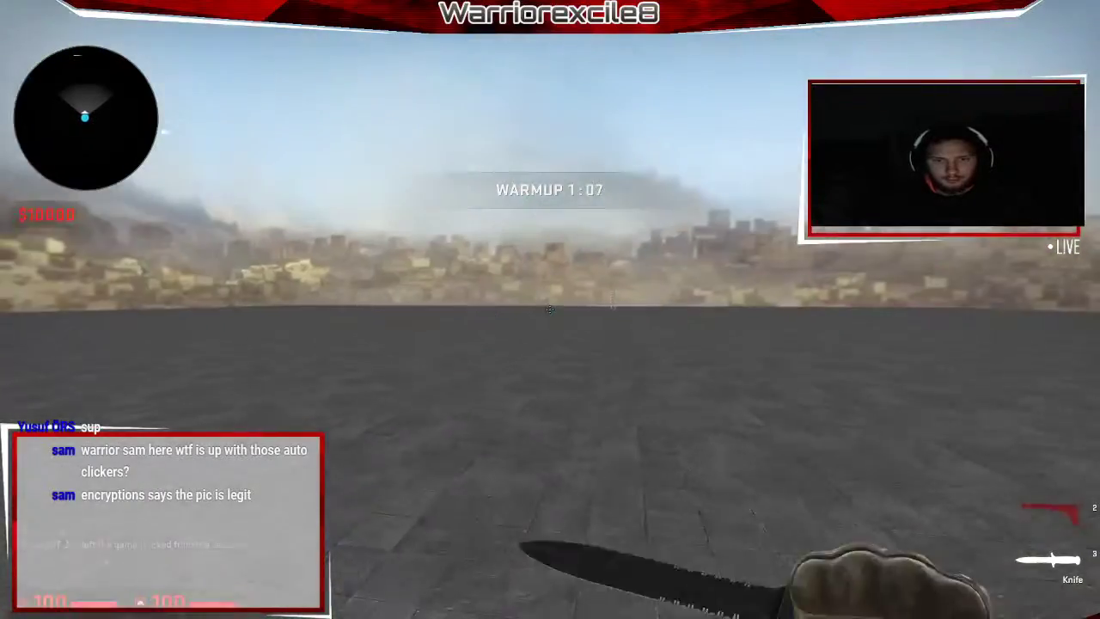
left_click(550, 310)
left_click(550, 310)
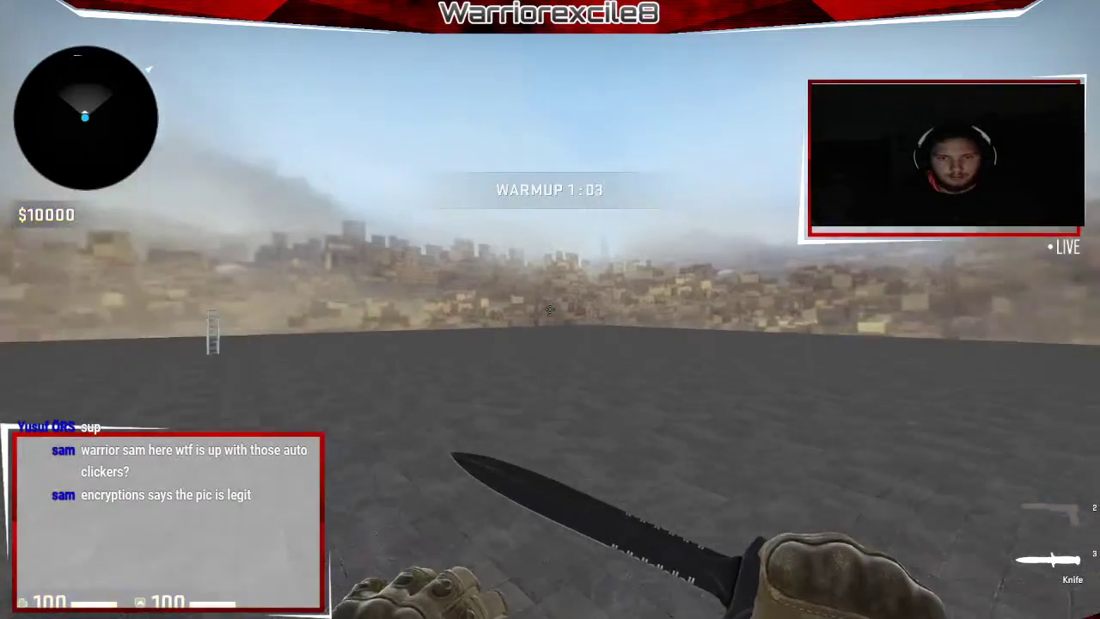
left_click(550, 310)
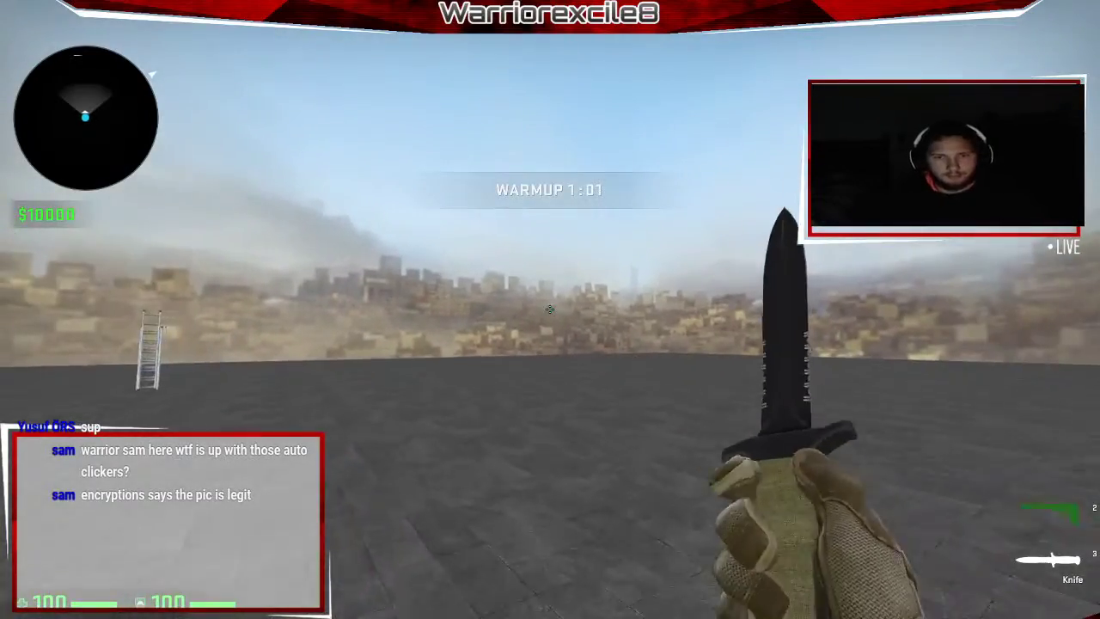
left_click(550, 309)
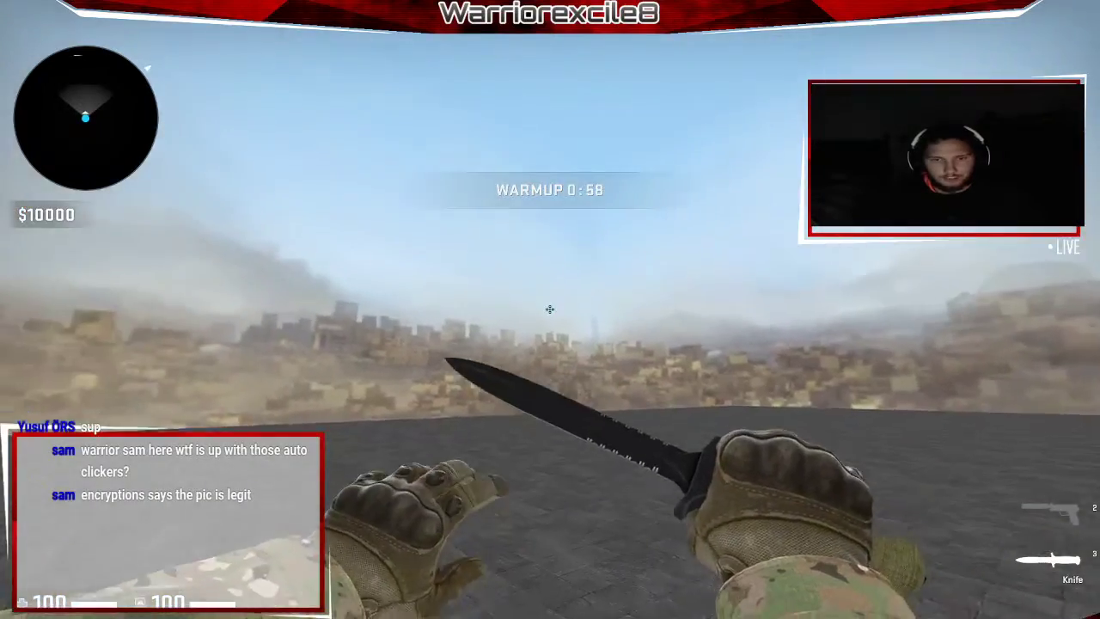
left_click(550, 309)
Climb the ladder to its top to test it, then return to Hammer.
key("w")
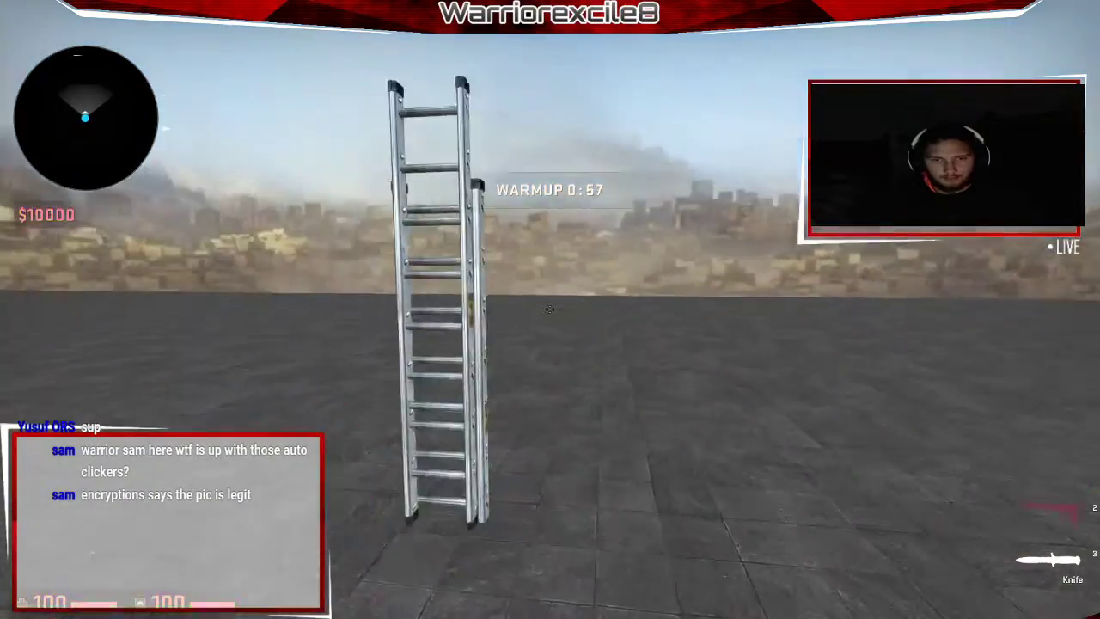
key("w")
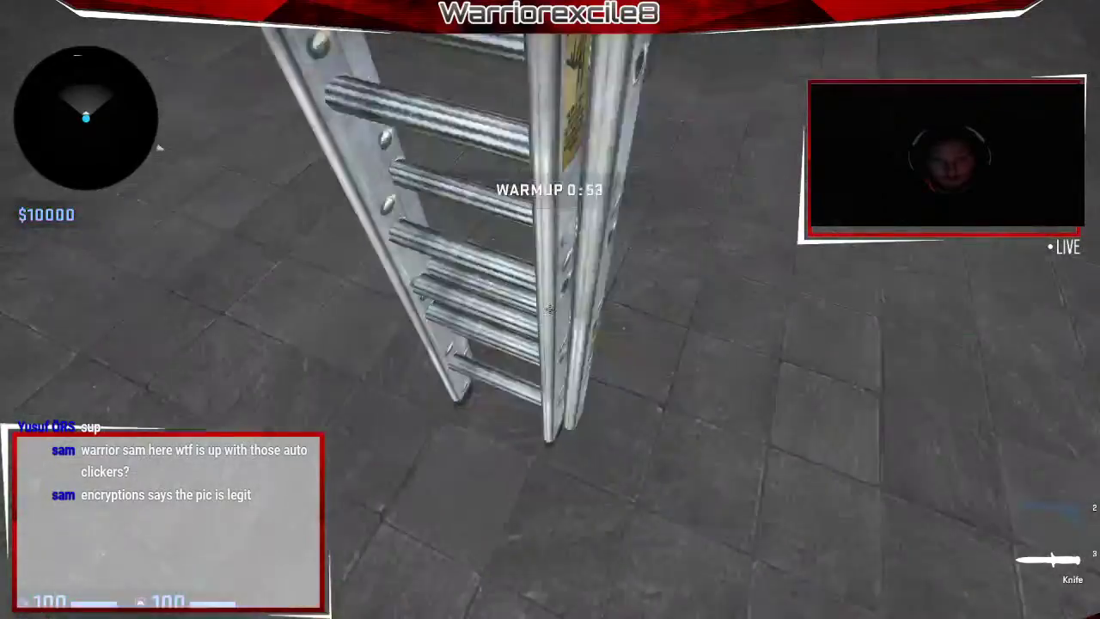
left_click(551, 309)
key("w")
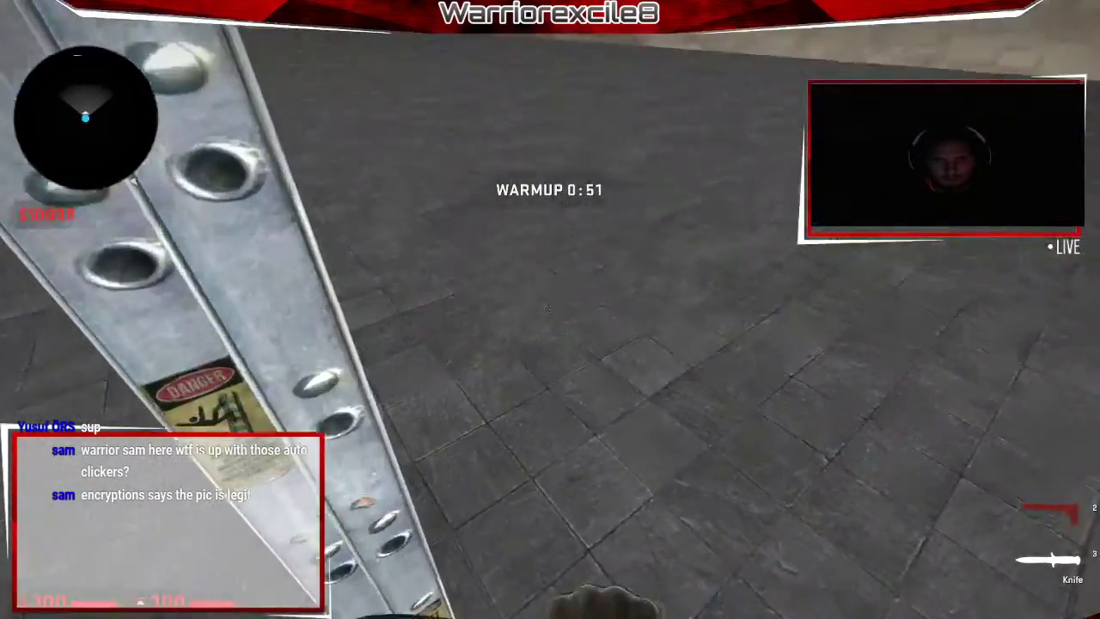
key("s")
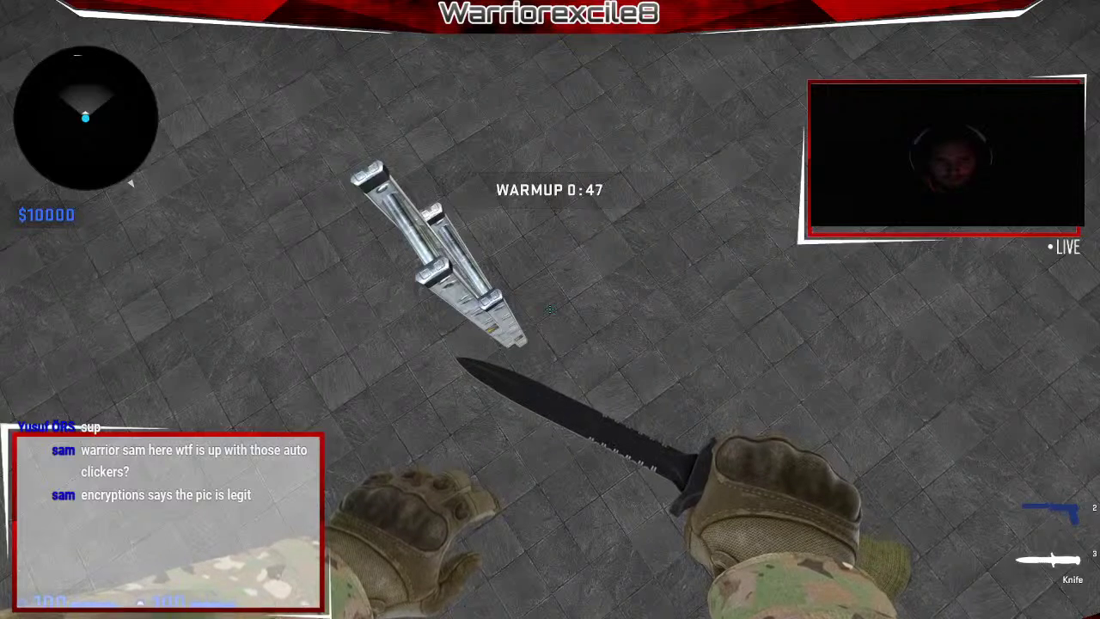
key("alt+Tab")
left_click(219, 112)
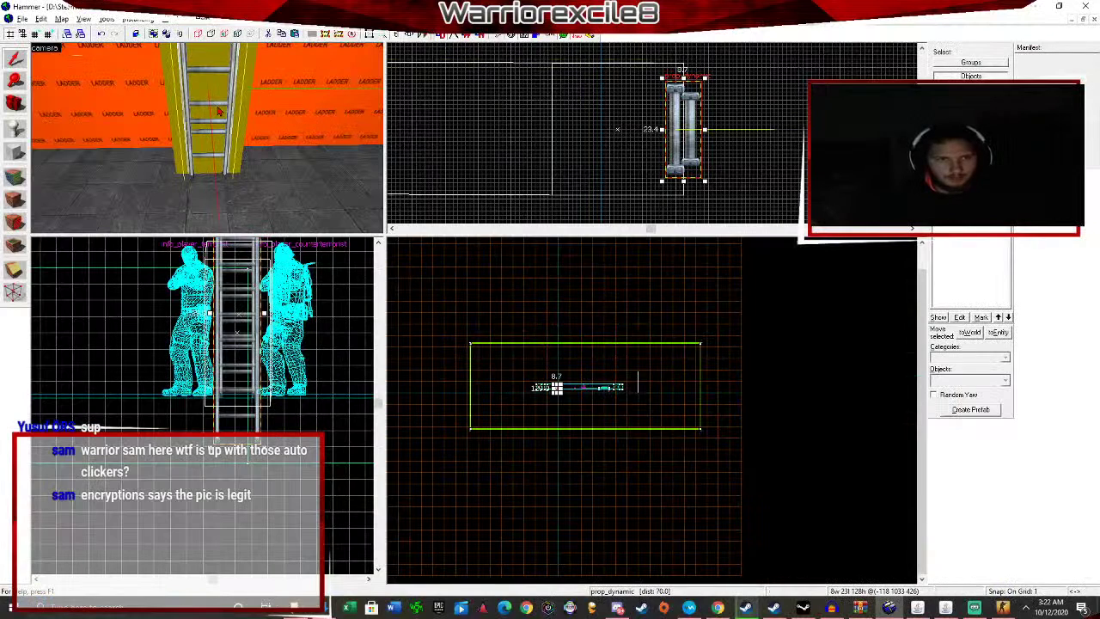
Nudge the ladder prop slightly up and left into position.
scroll(688, 131, "up", 2)
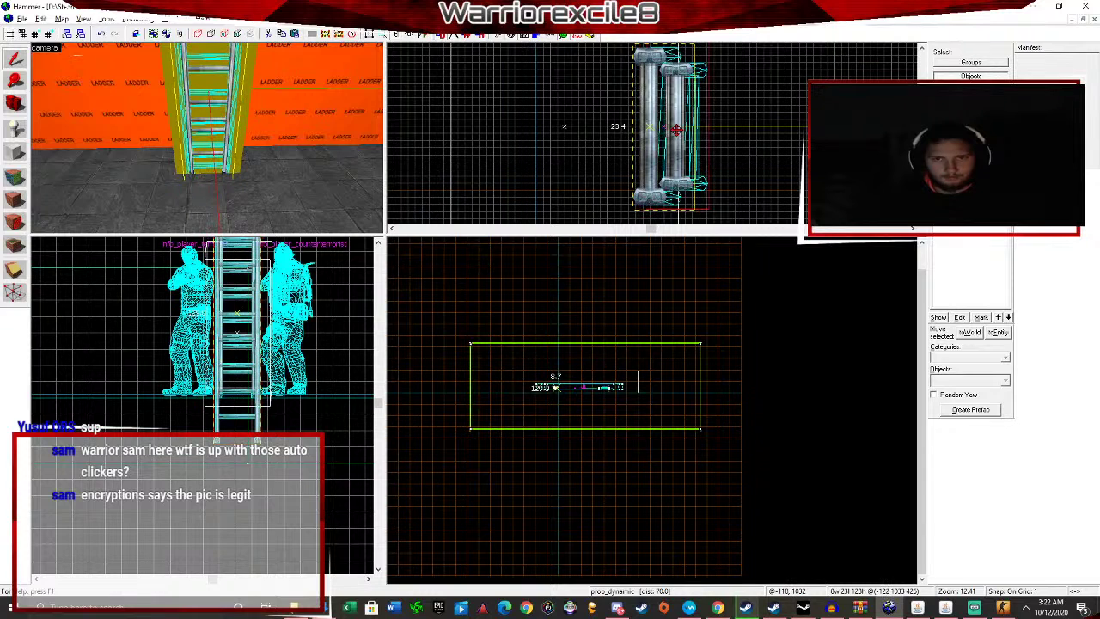
key("Left")
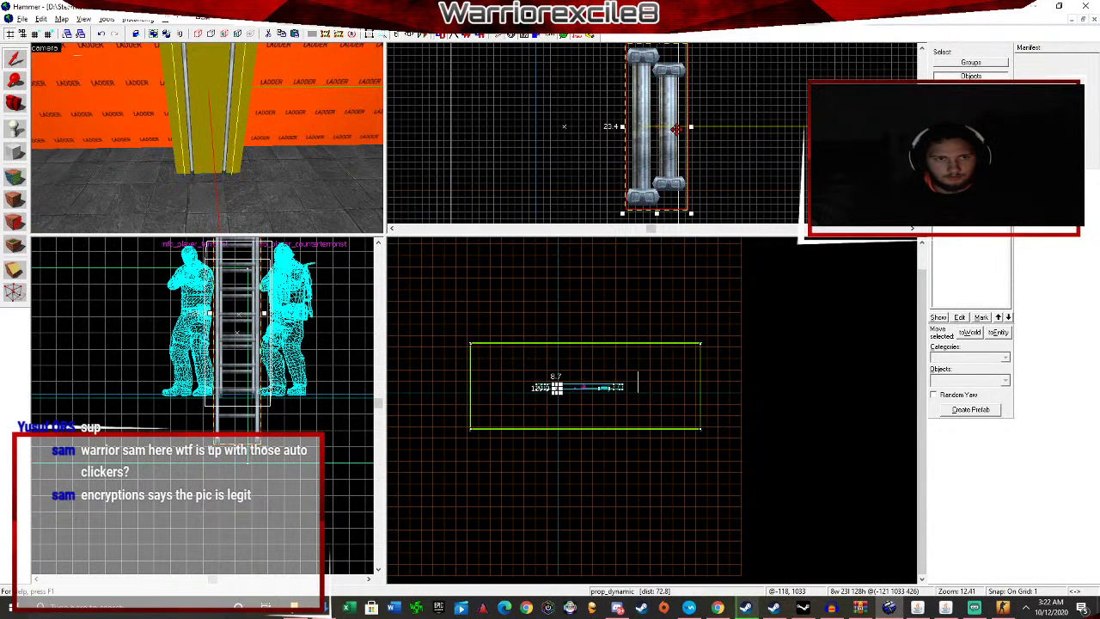
key("Right")
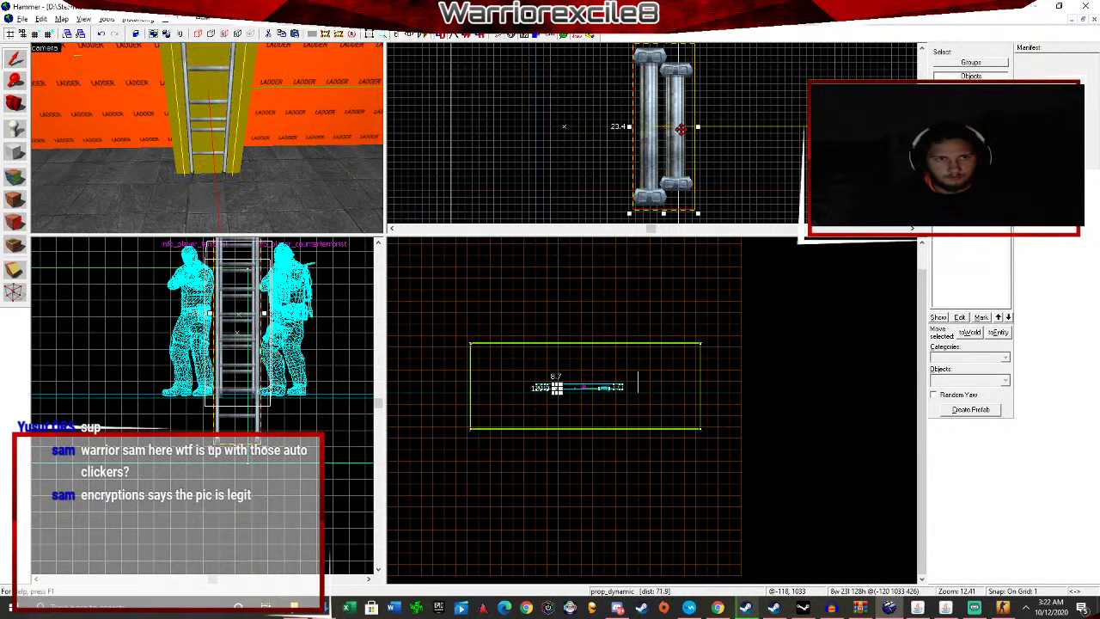
scroll(298, 187, "down", 4)
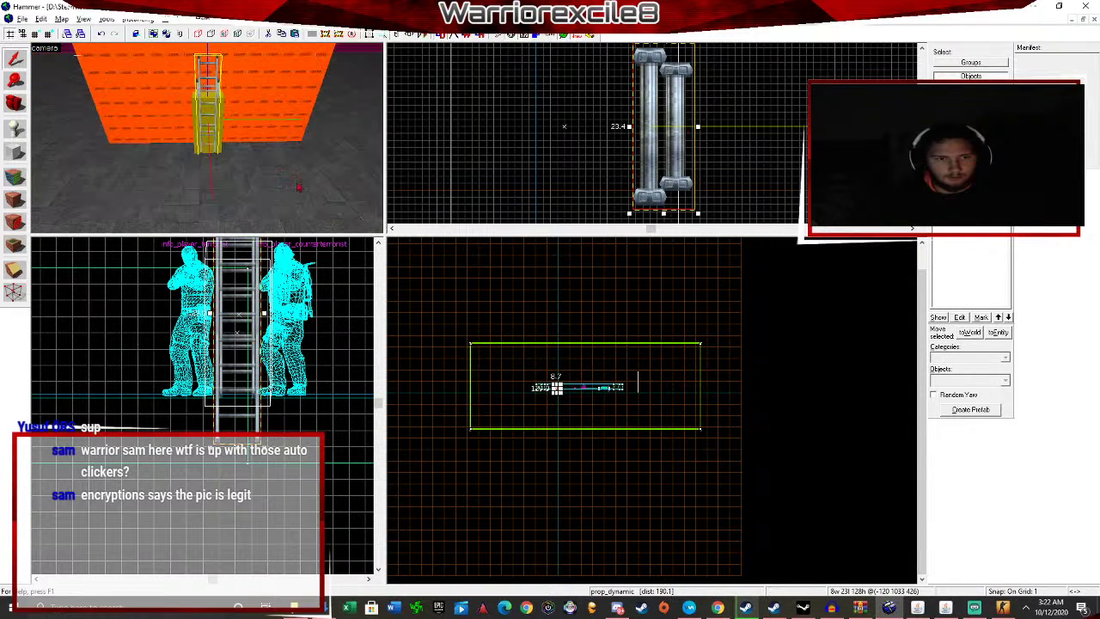
scroll(262, 353, "down", 3)
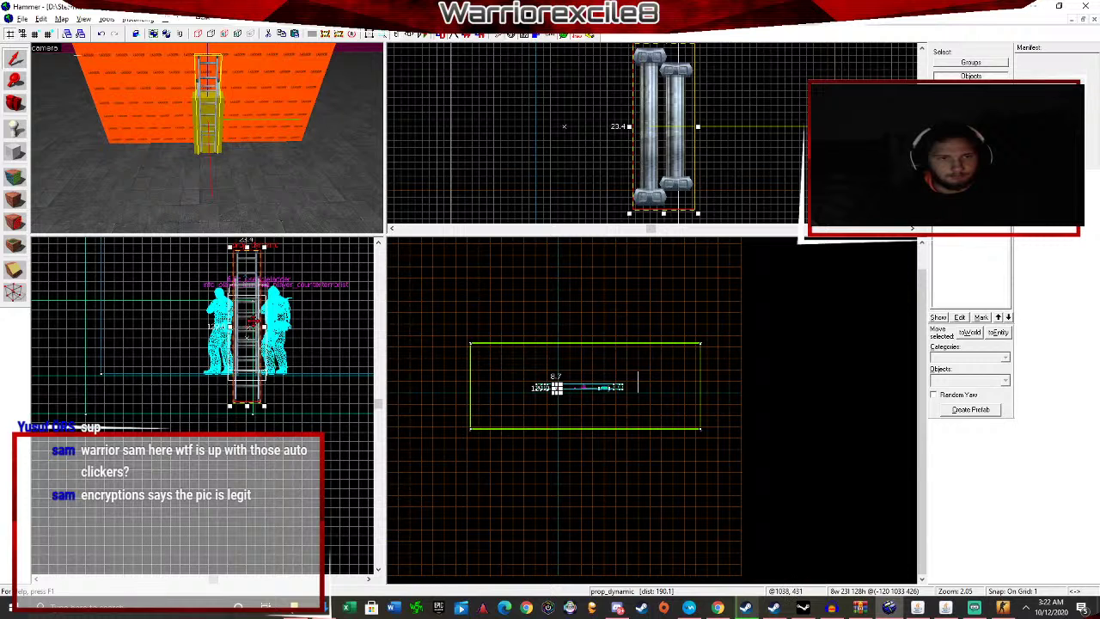
left_click_drag(254, 321, 252, 313)
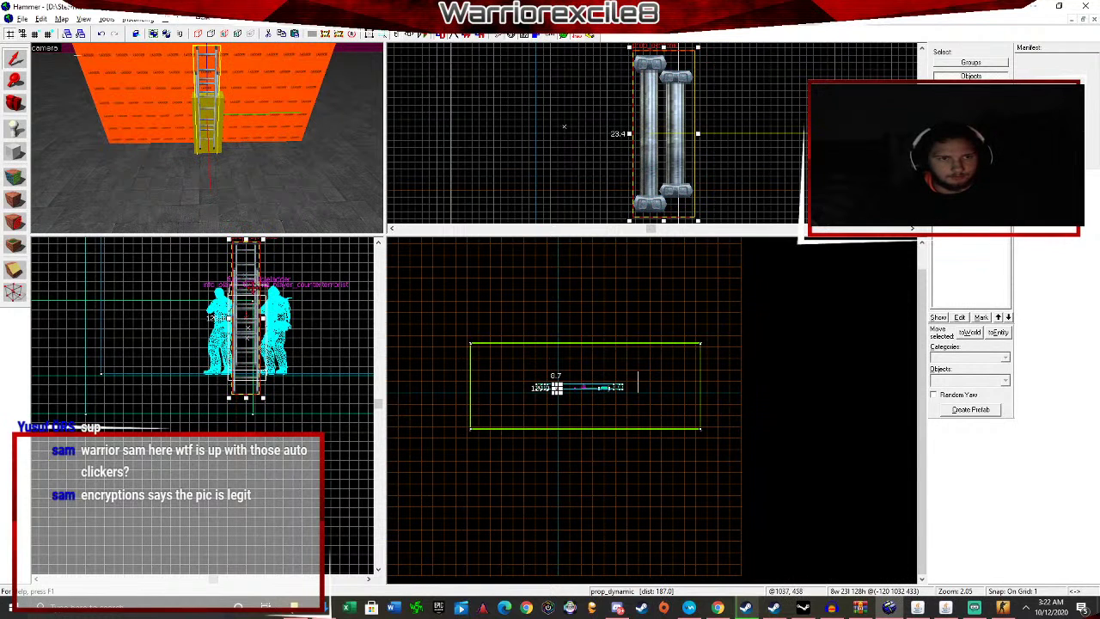
scroll(228, 142, "up", 3)
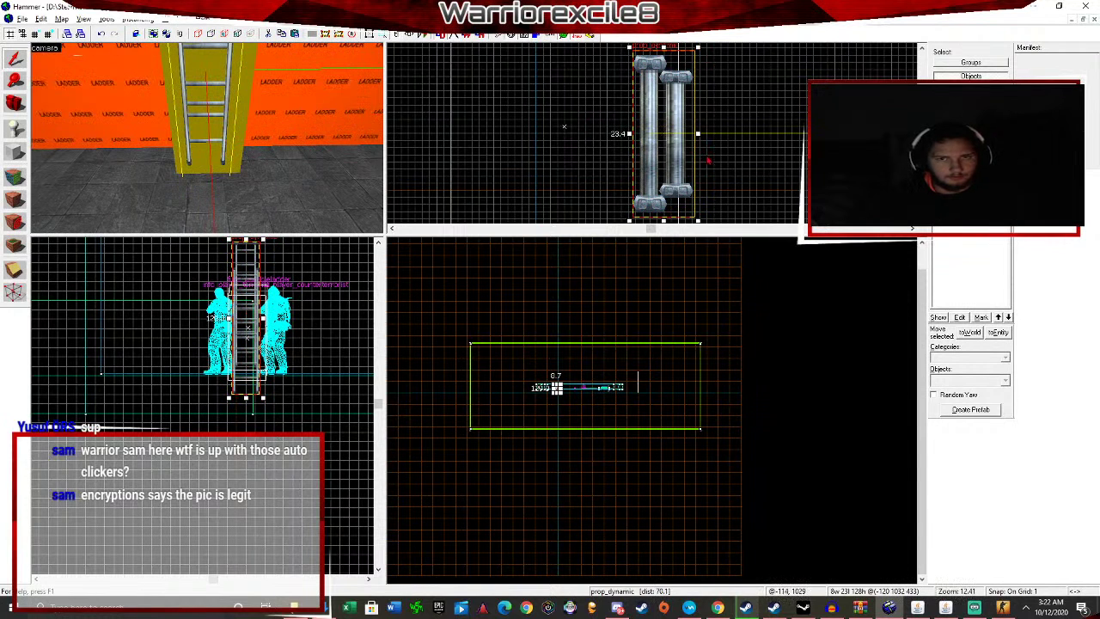
left_click_drag(685, 155, 677, 155)
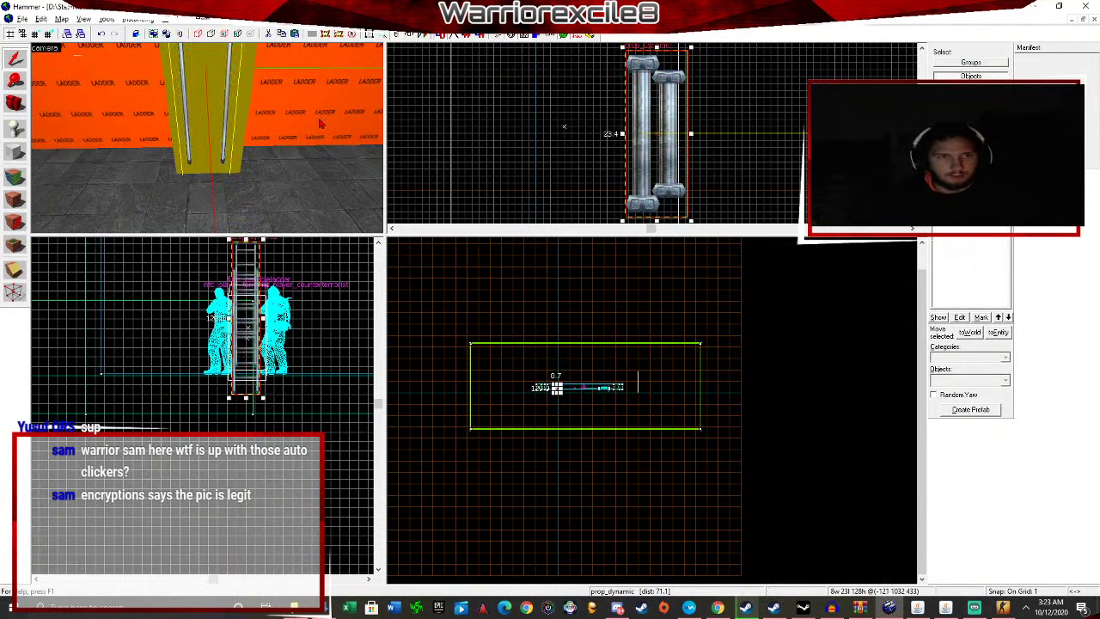
scroll(319, 123, "up", 2)
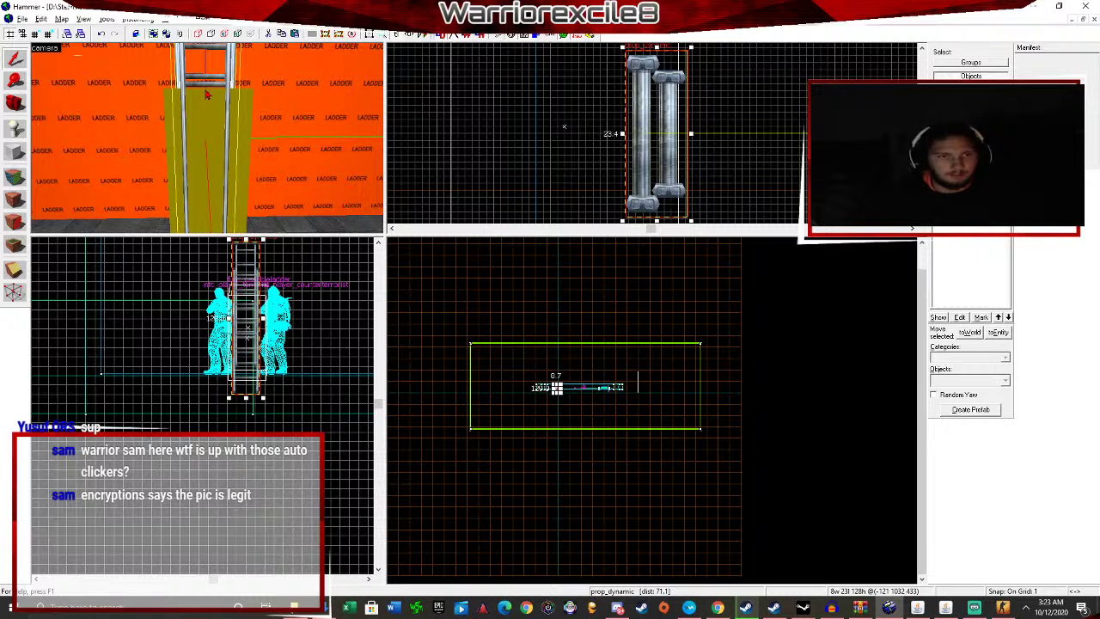
Duplicate the func_useableladder volume and align the copy along the ladder prop.
left_click(239, 110)
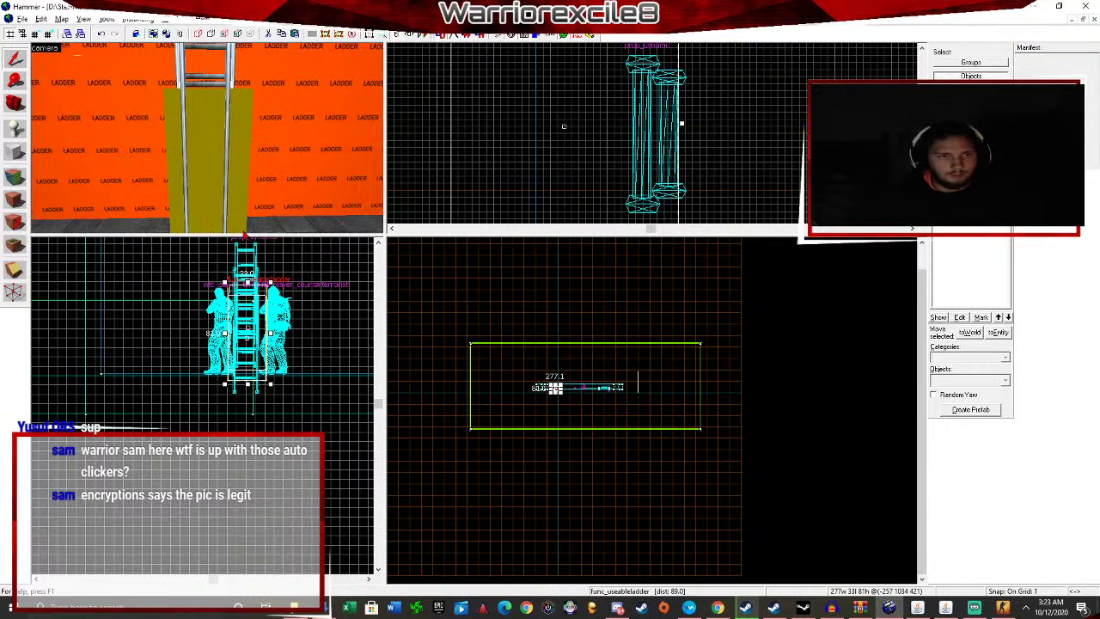
scroll(240, 222, "down", 3)
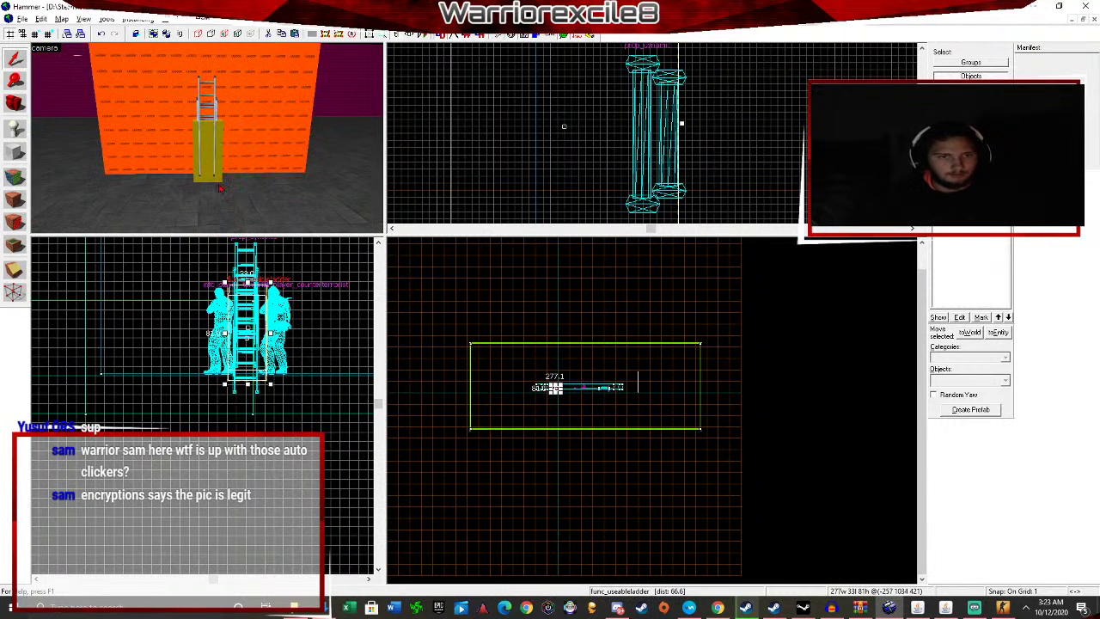
key("ctrl+v")
left_click_drag(272, 299, 257, 290)
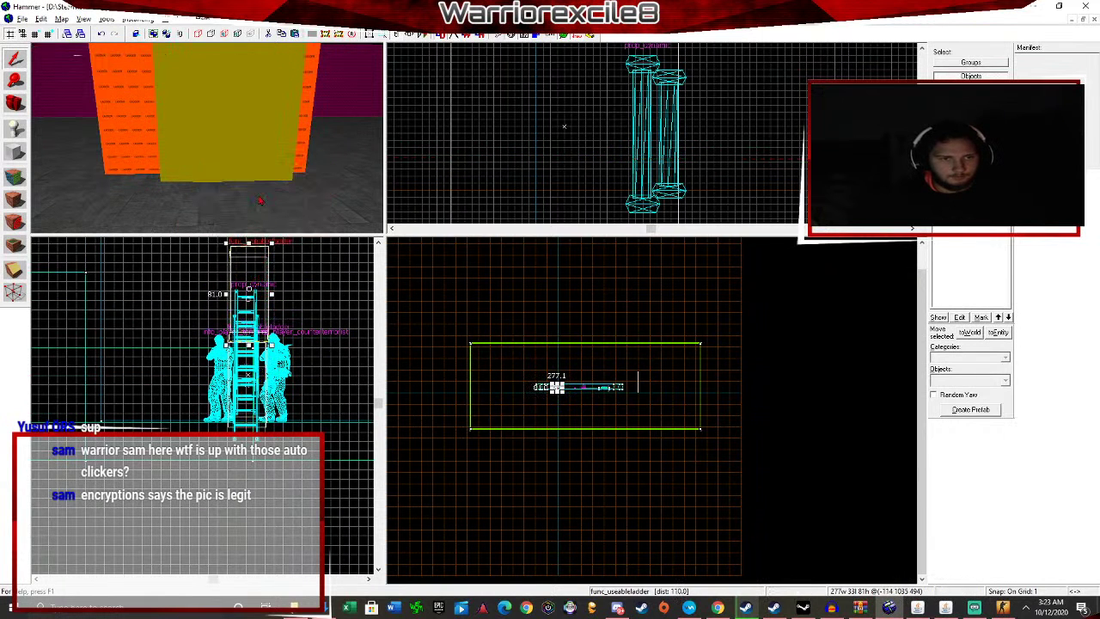
scroll(613, 166, "down", 7)
scroll(692, 181, "down", 5)
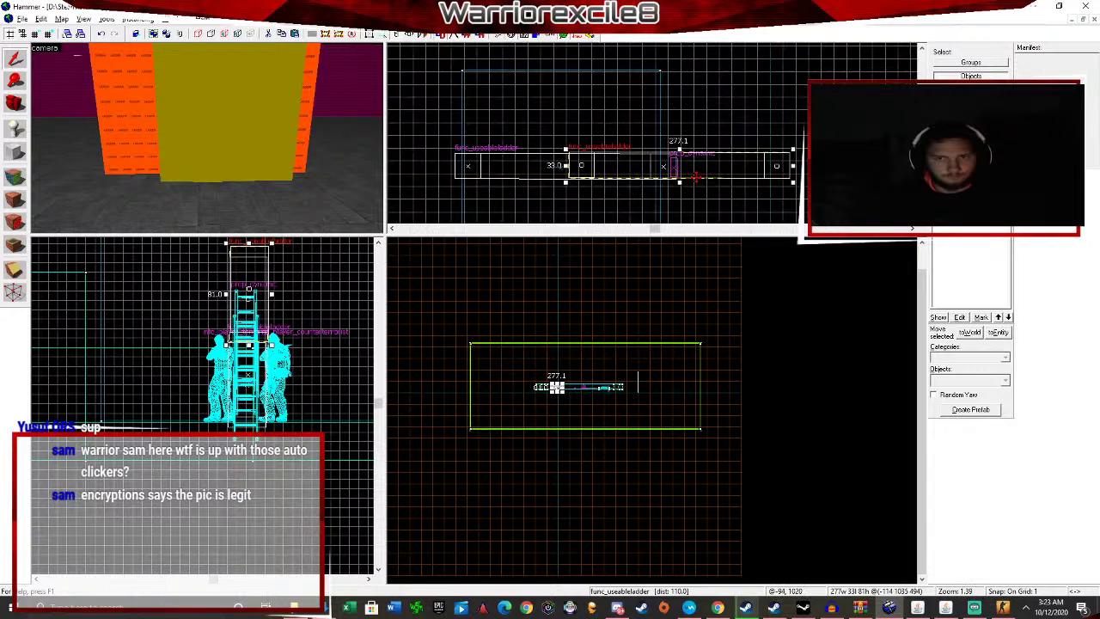
left_click_drag(573, 178, 581, 180)
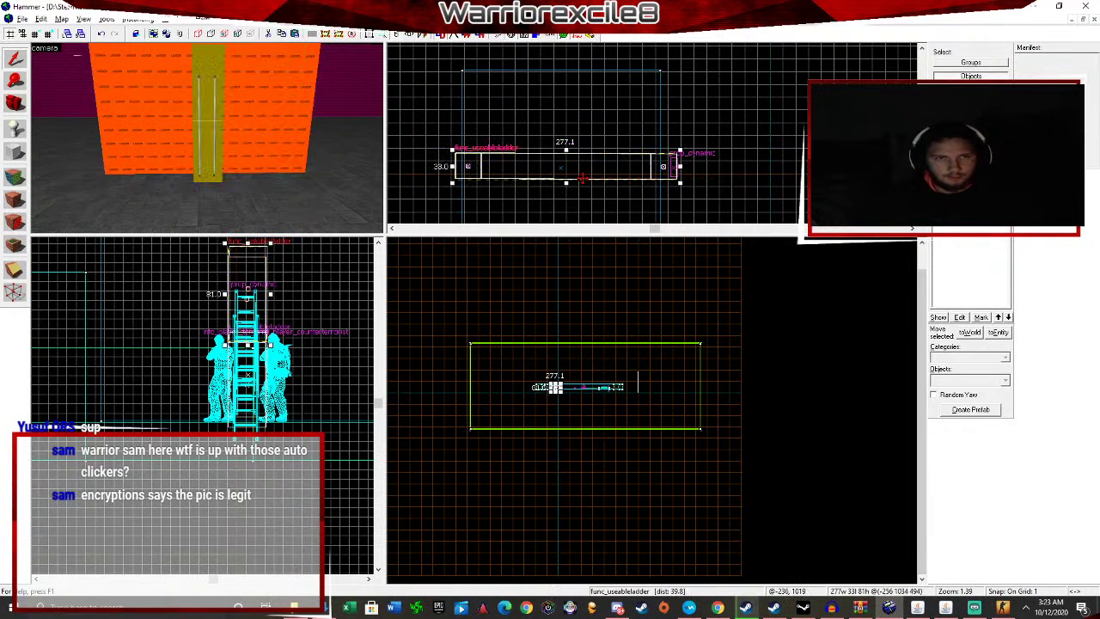
scroll(251, 309, "up", 5)
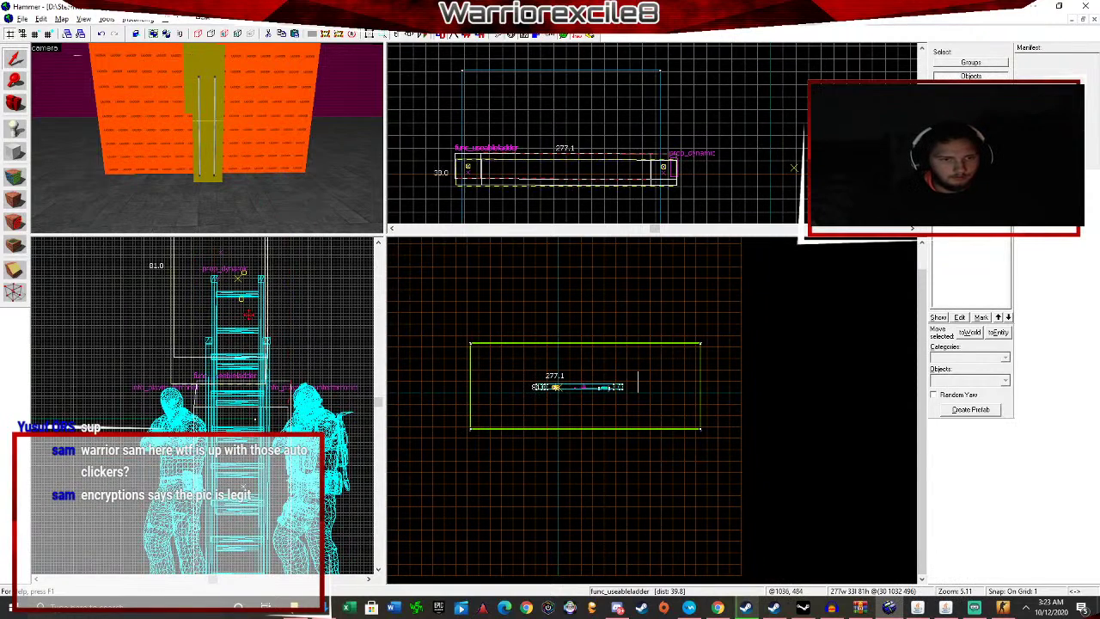
left_click_drag(271, 335, 276, 430)
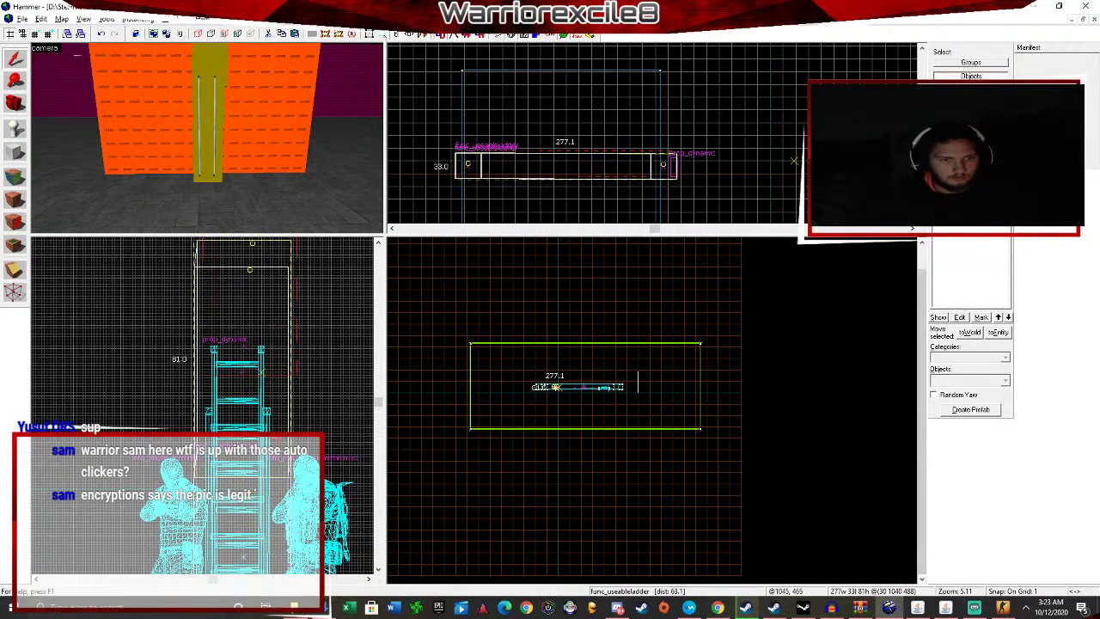
scroll(262, 151, "down", 3)
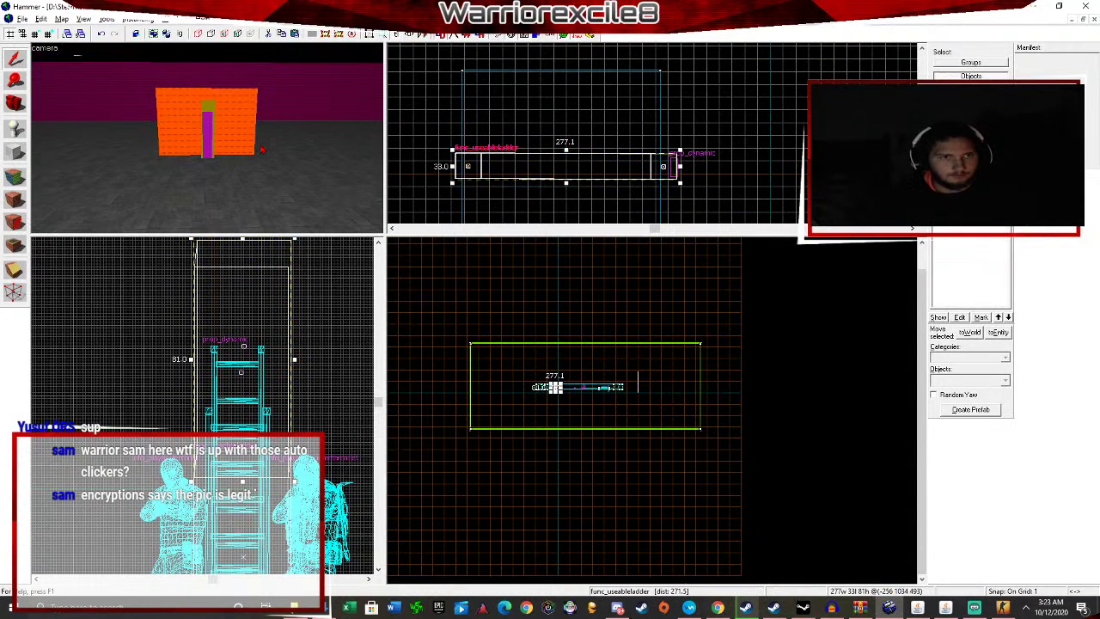
left_click(21, 19)
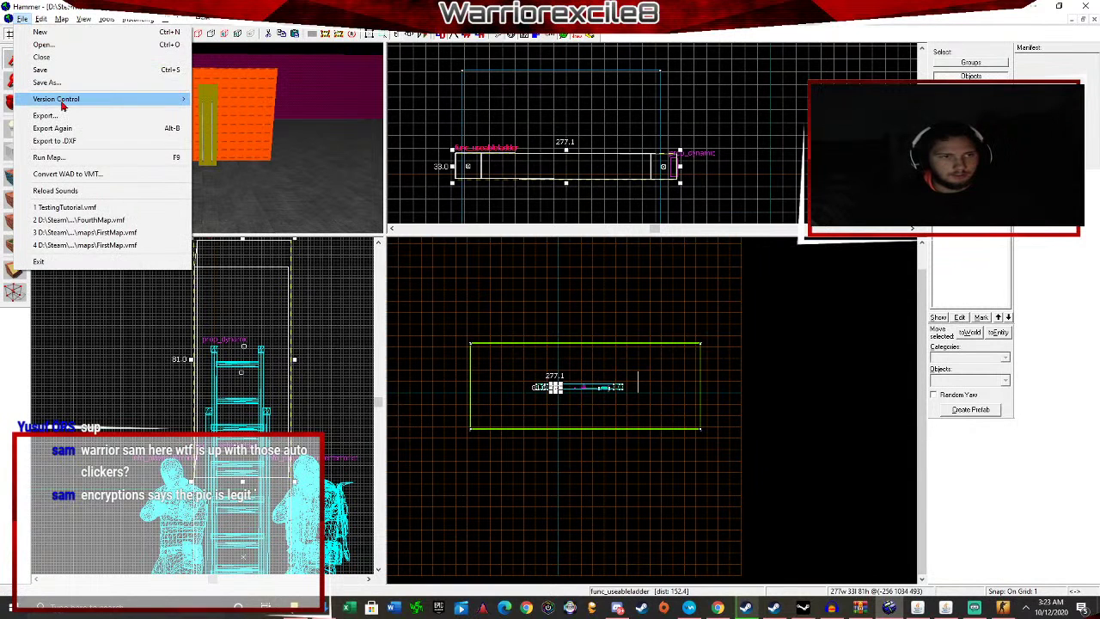
Save the map as TestingTutorial.vmf, overwriting the existing file.
left_click(34, 81)
left_click(453, 316)
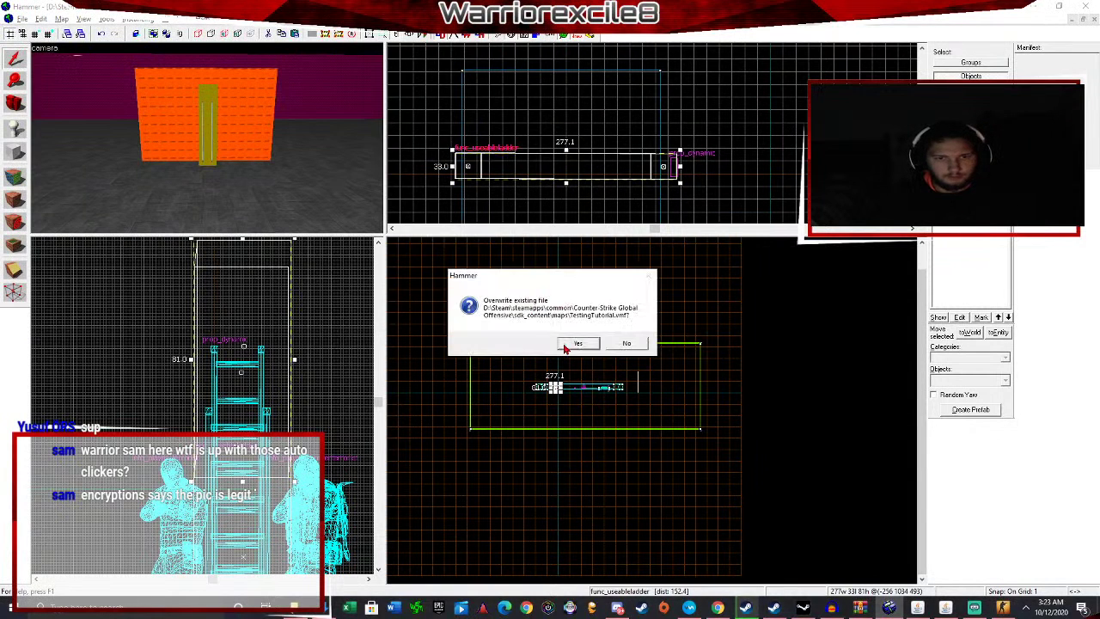
left_click(626, 341)
Quit the running CS:GO test game and launch a new compile of the map.
key("alt+Tab")
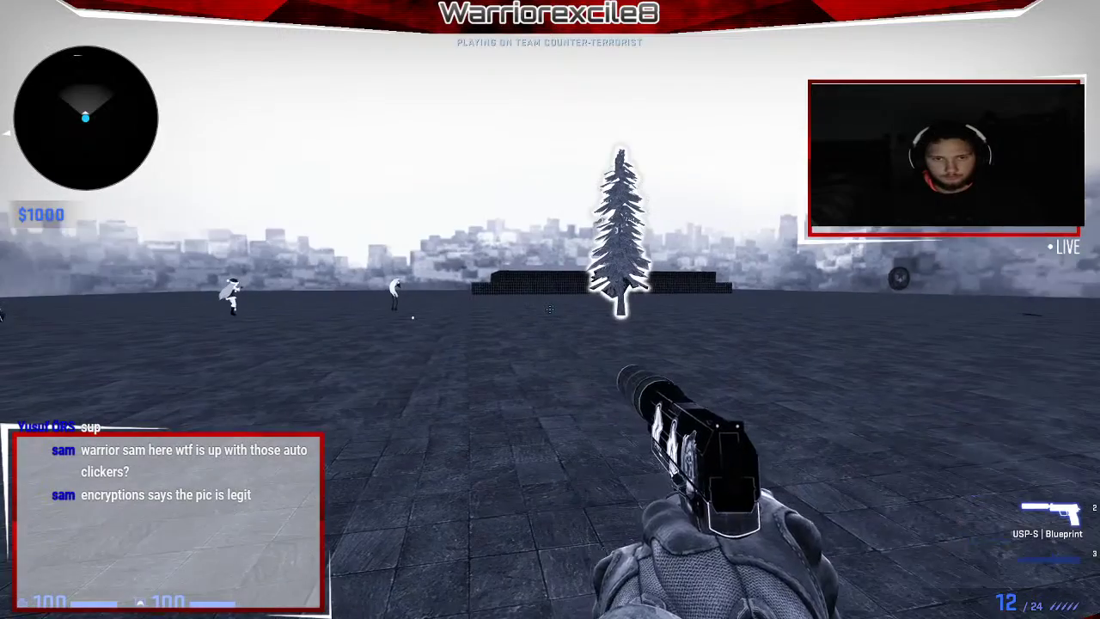
key("3")
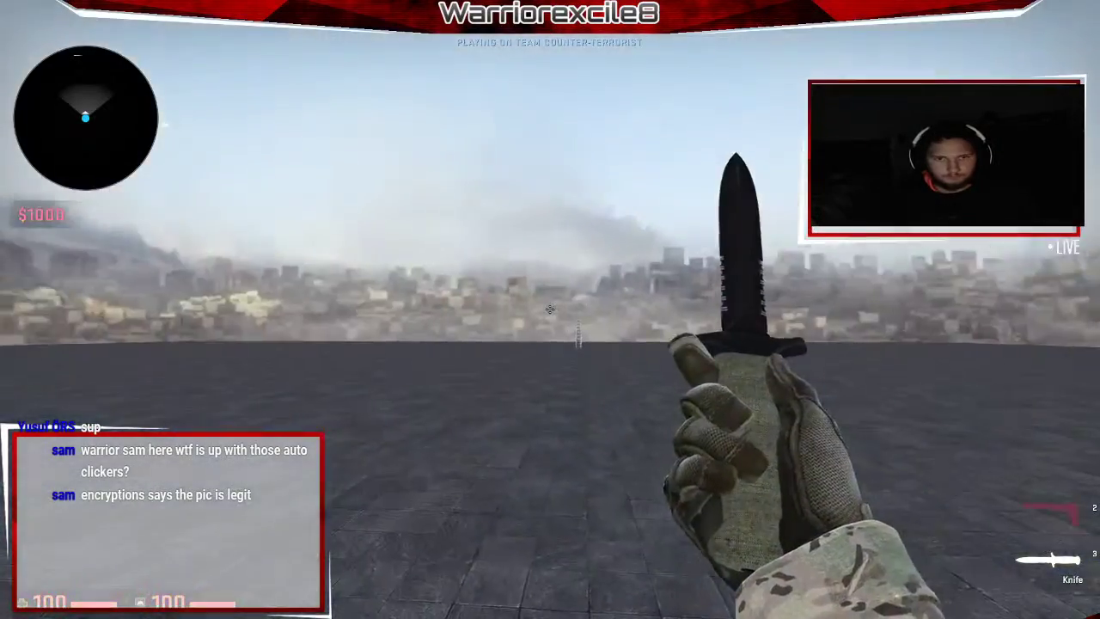
key("alt+F4")
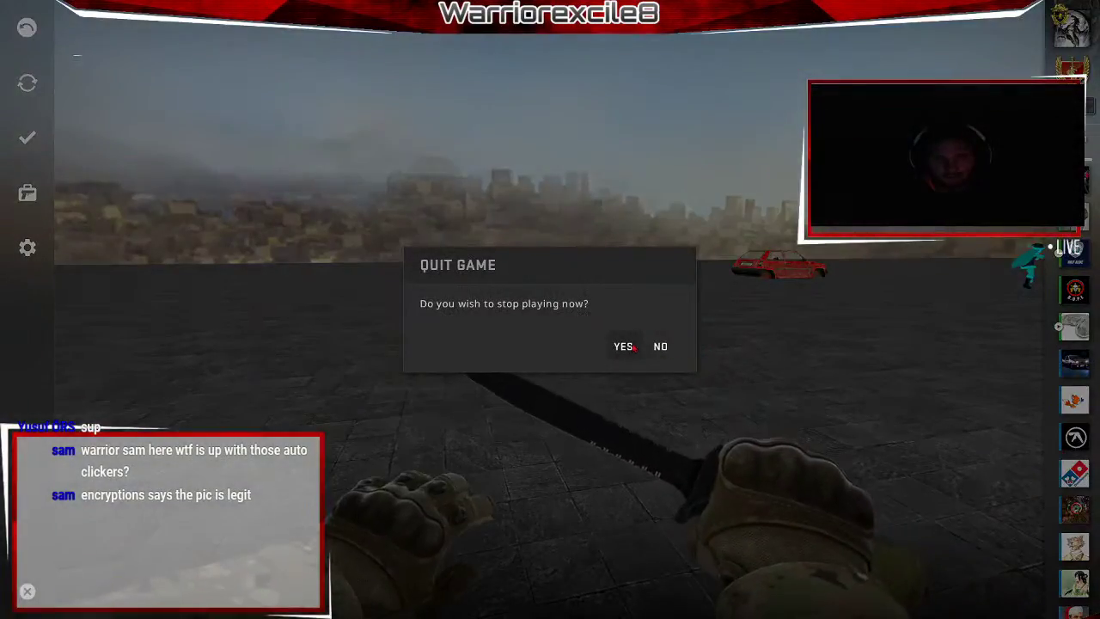
left_click(627, 347)
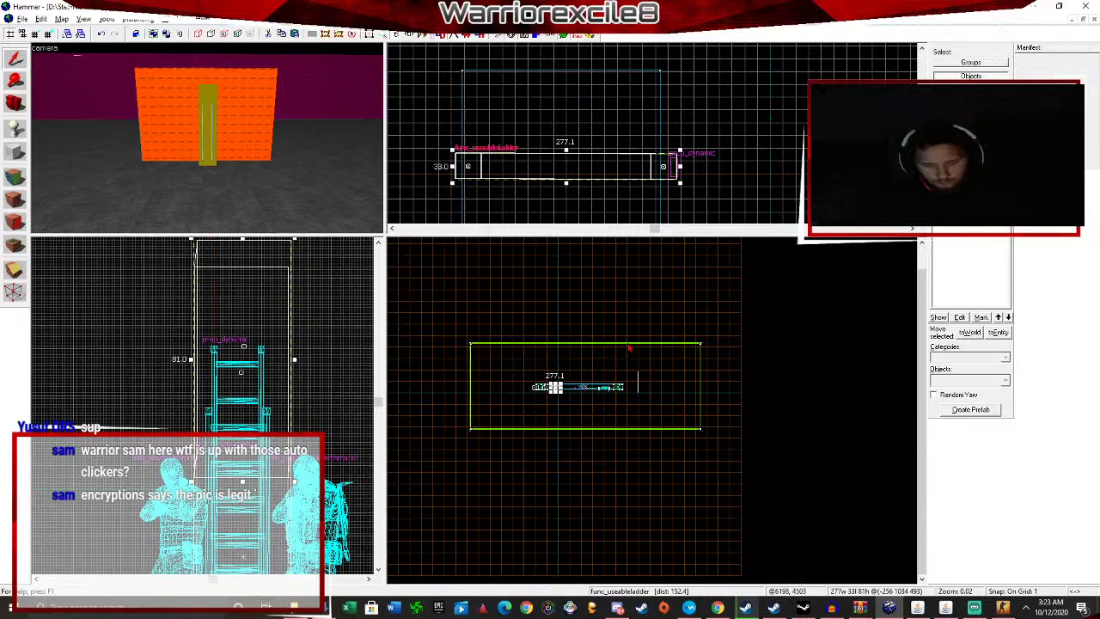
key("F9")
left_click(560, 412)
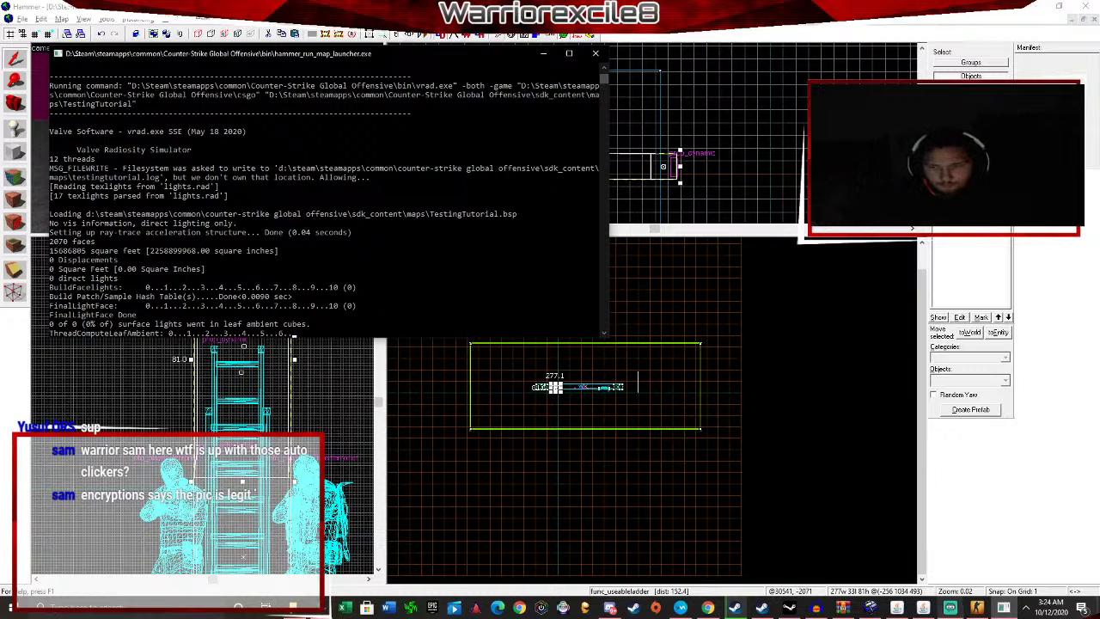
Return to Hammer's compile output and wait for the recompile to finish.
left_click(950, 608)
left_click(950, 608)
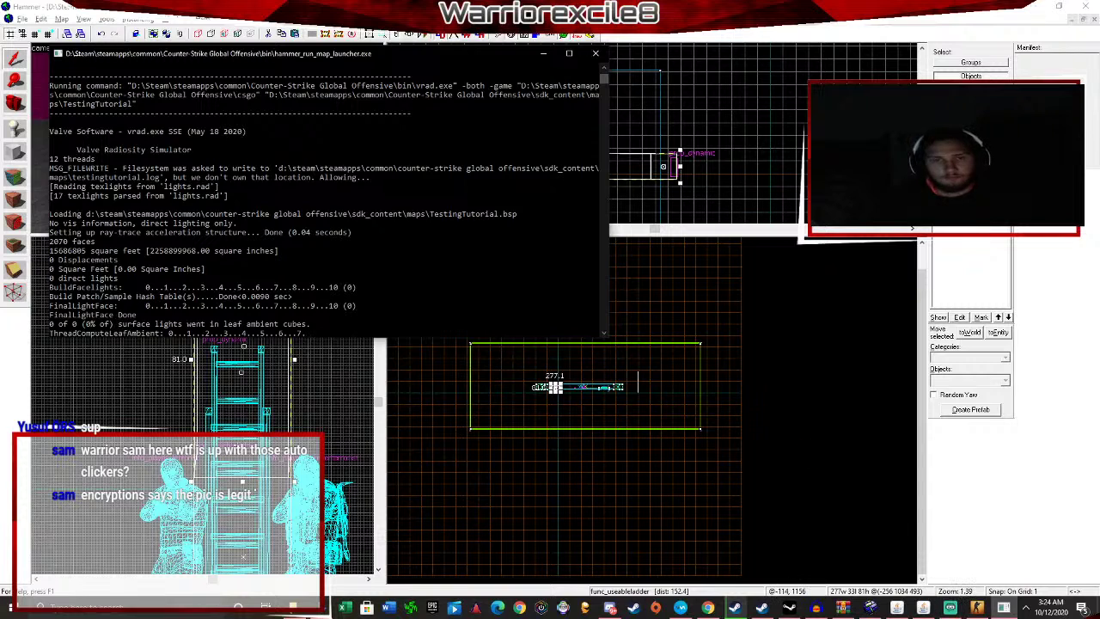
scroll(243, 153, "down", 2)
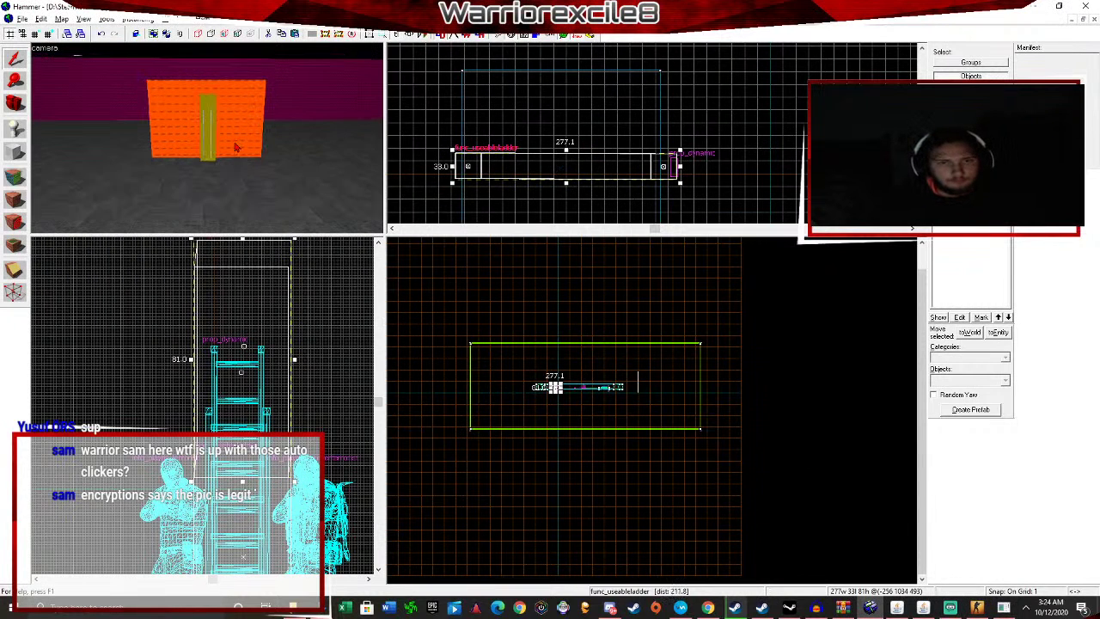
scroll(239, 142, "up", 1)
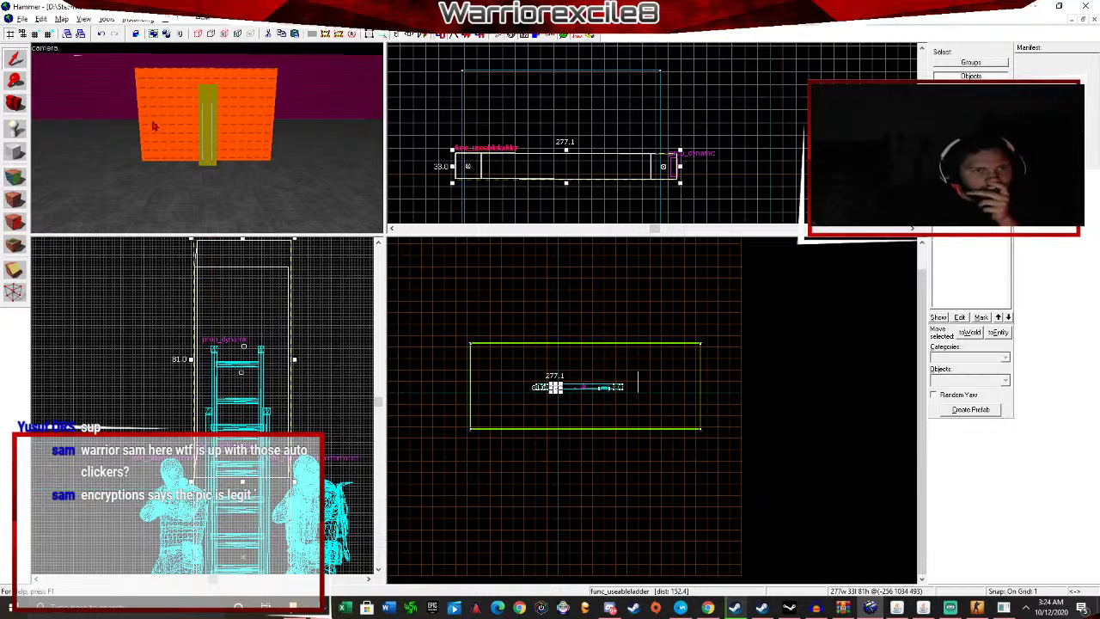
Fly to the floor slab, select its faces, and start a power 3 displacement.
key("z")
key("w")
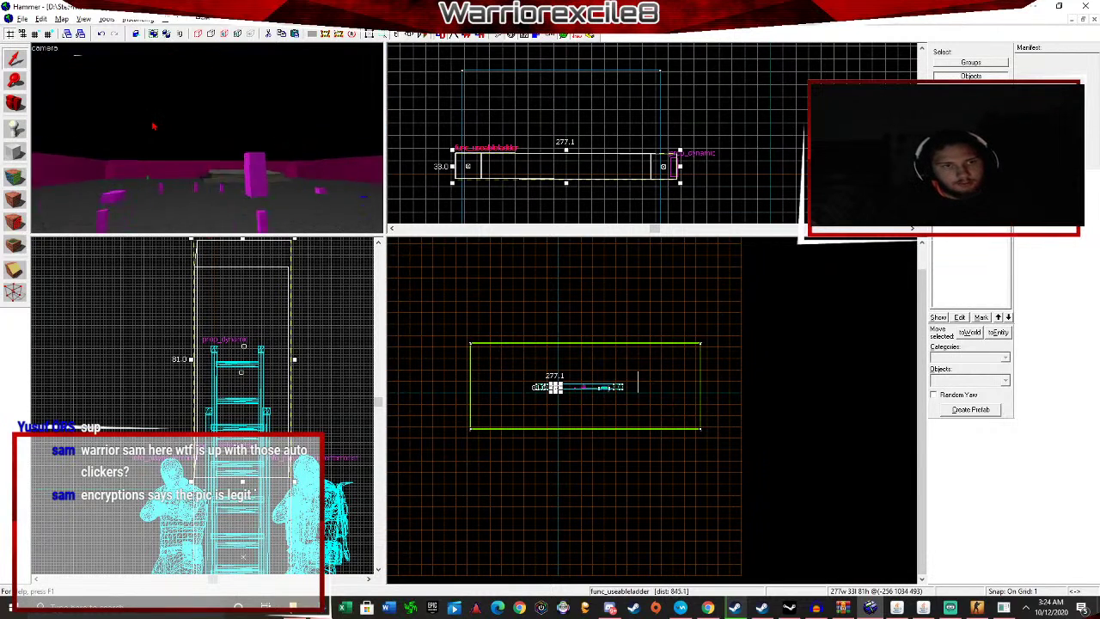
key("w")
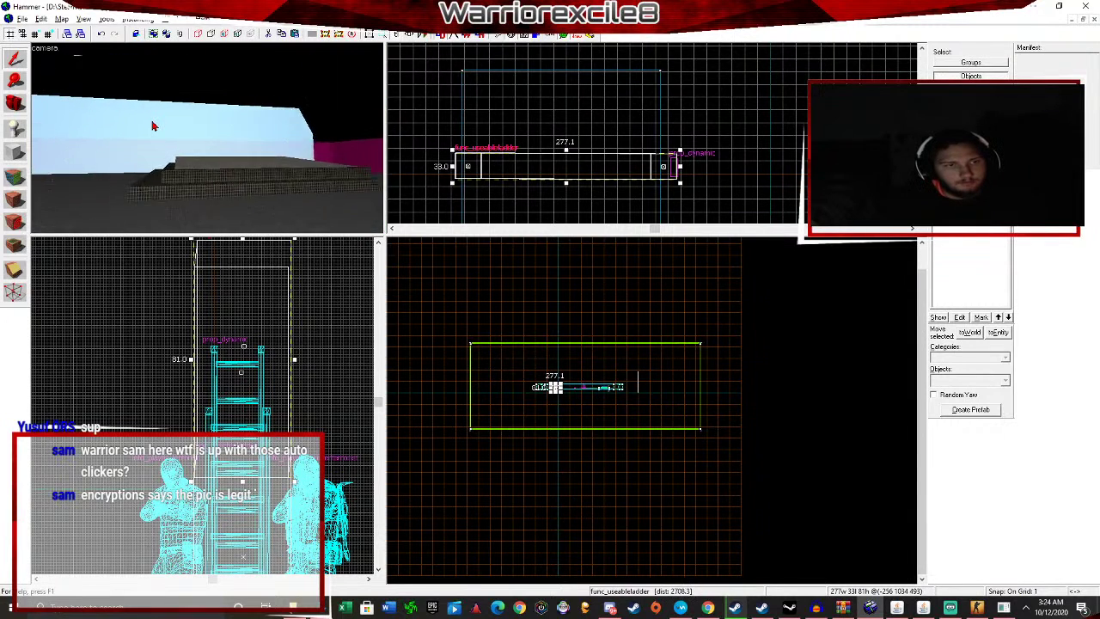
key("shift+a")
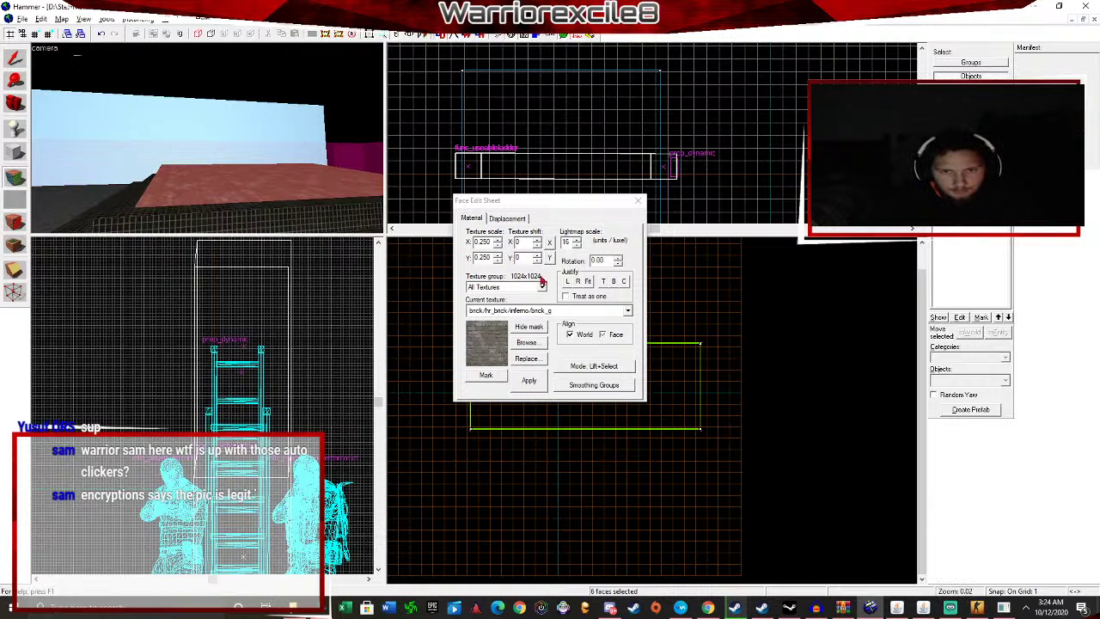
left_click(512, 218)
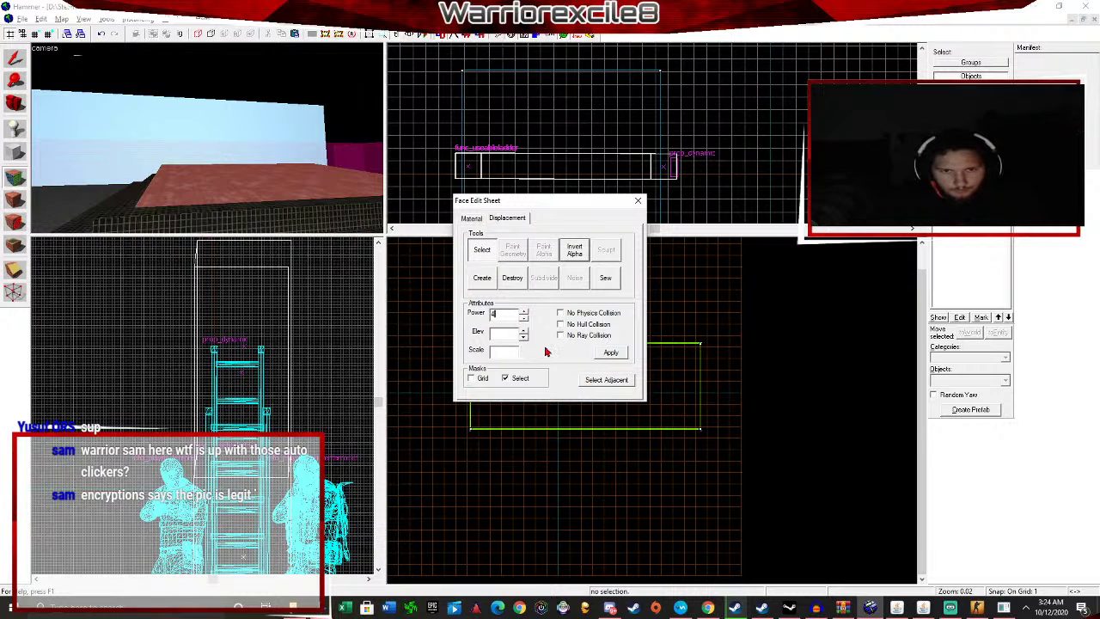
left_click(488, 280)
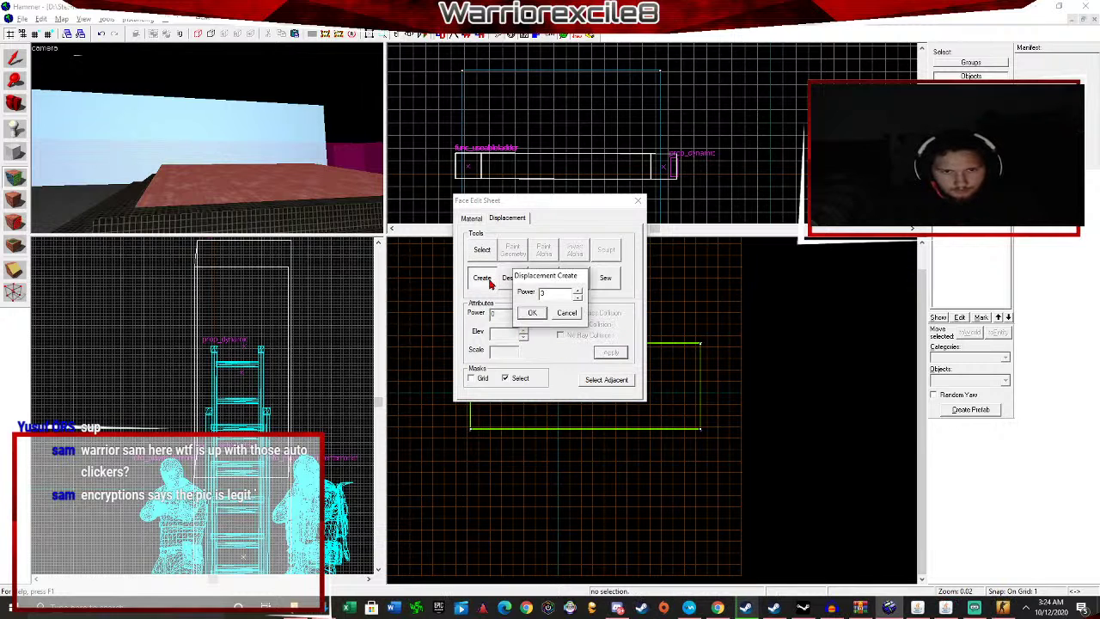
Convert the floor slab into a power 3 displacement surface.
left_click(530, 314)
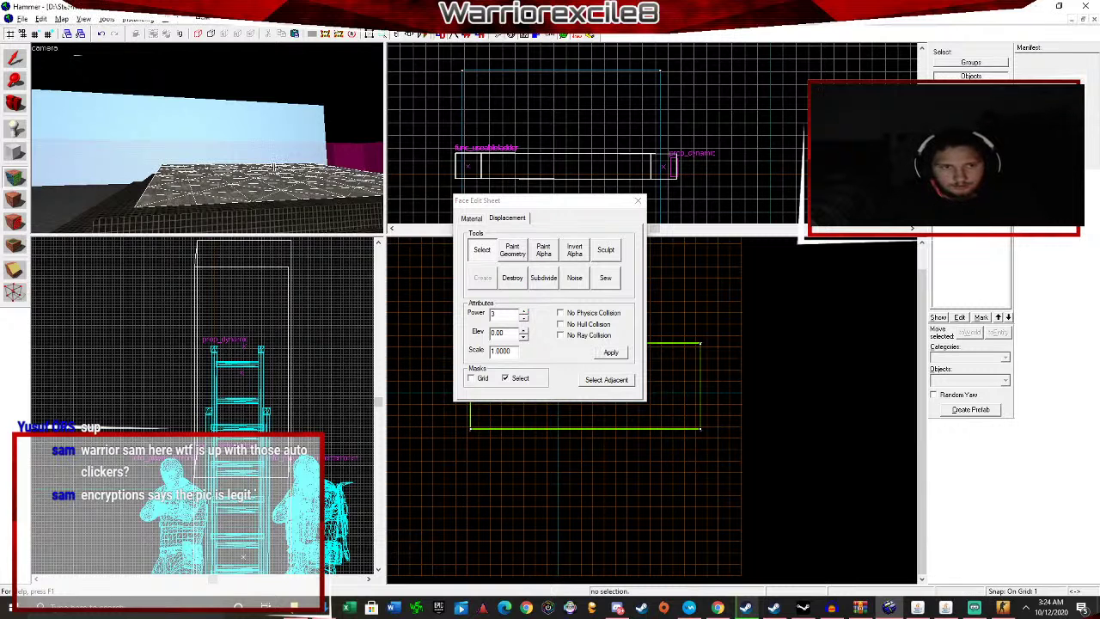
scroll(274, 167, "up", 1)
key("w")
left_click_drag(274, 167, 273, 166)
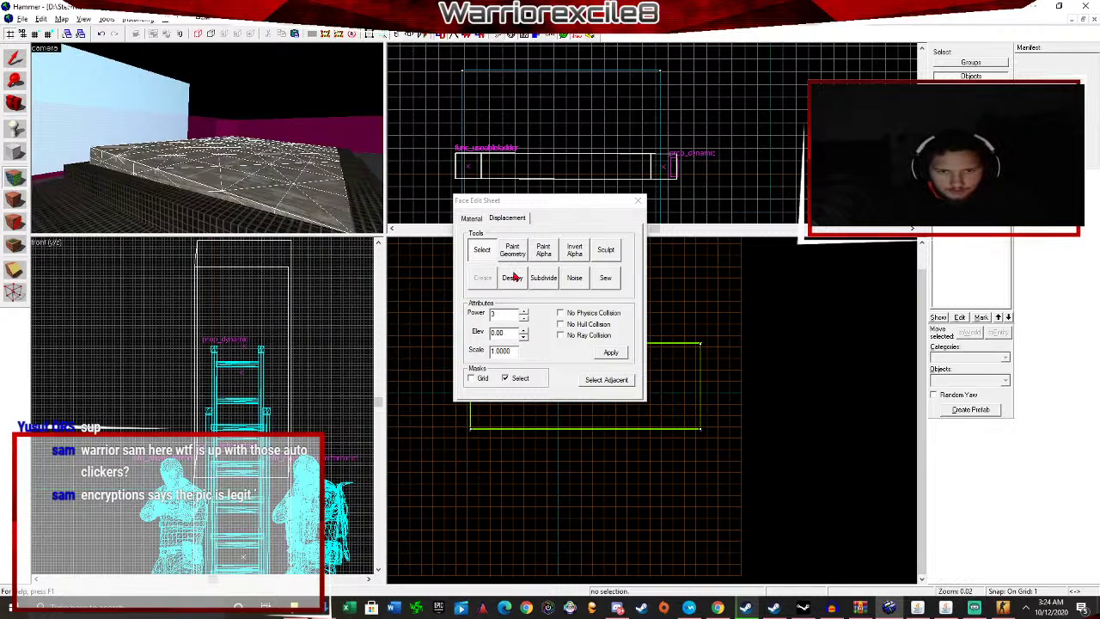
Open the Displacement Sculpt options, briefly checking Paint Alpha, and expand Offset Mode.
left_click(544, 251)
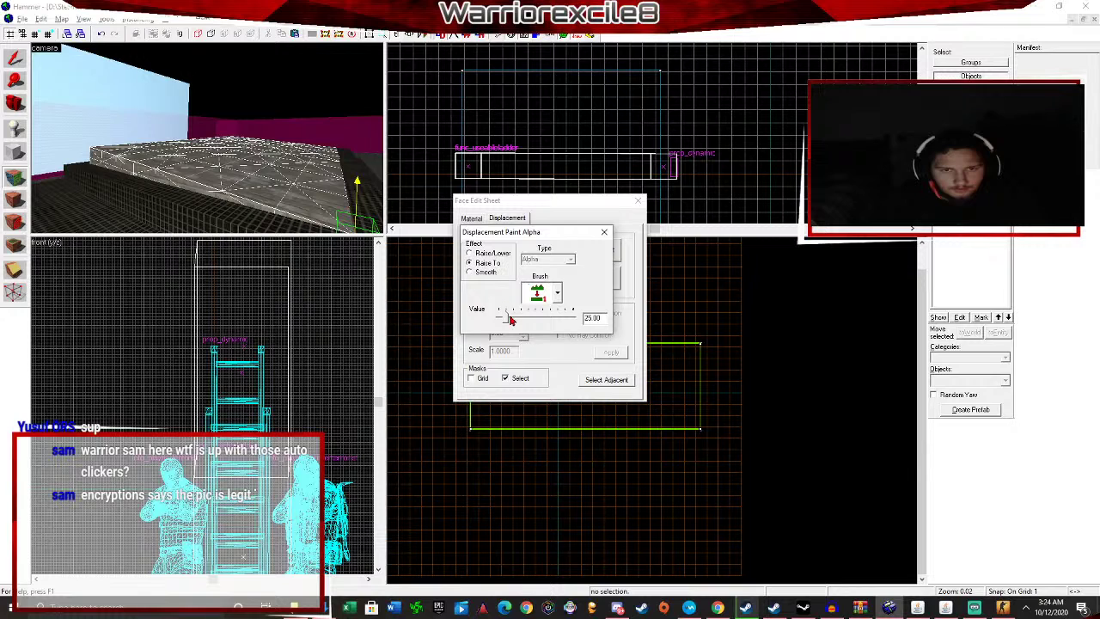
left_click(604, 232)
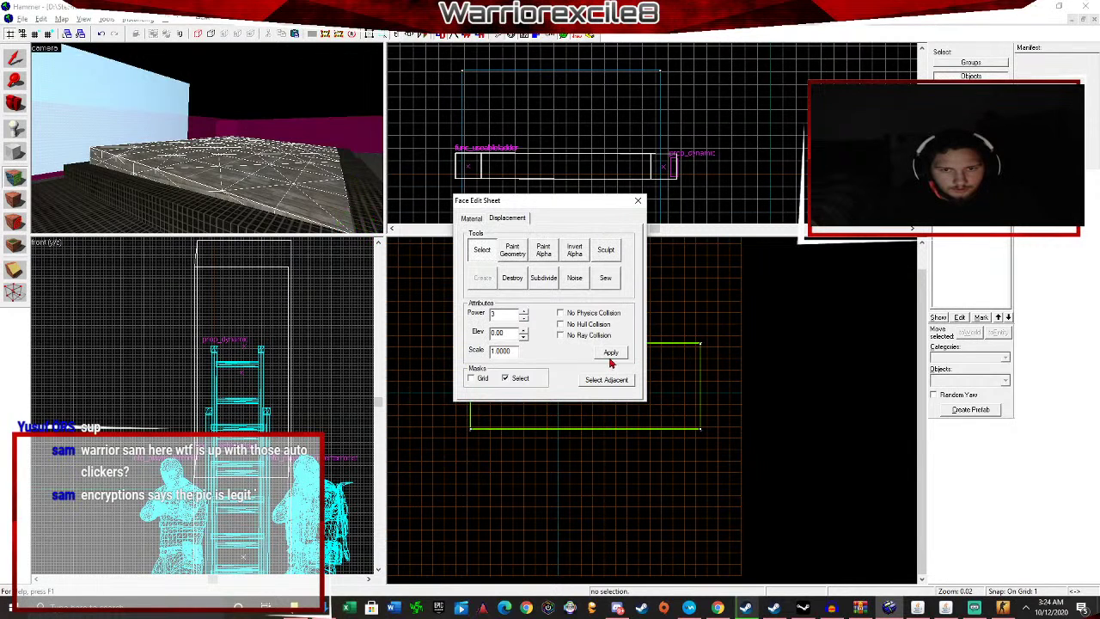
left_click(607, 250)
left_click(584, 296)
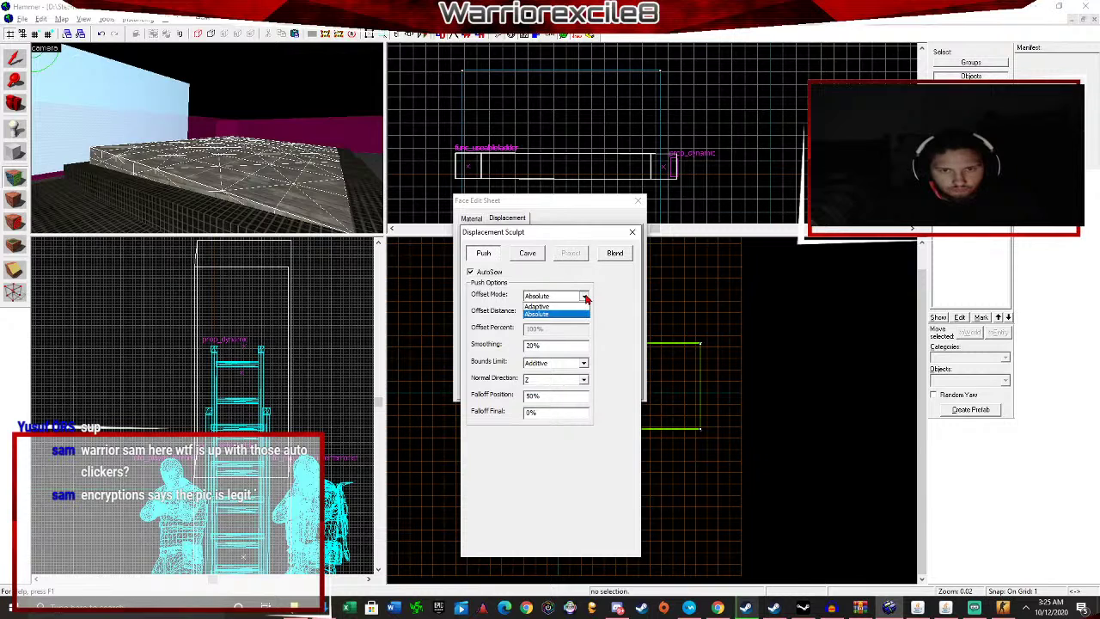
Set offset mode to Absolute and push up a sharp peak in the floor.
left_click(585, 296)
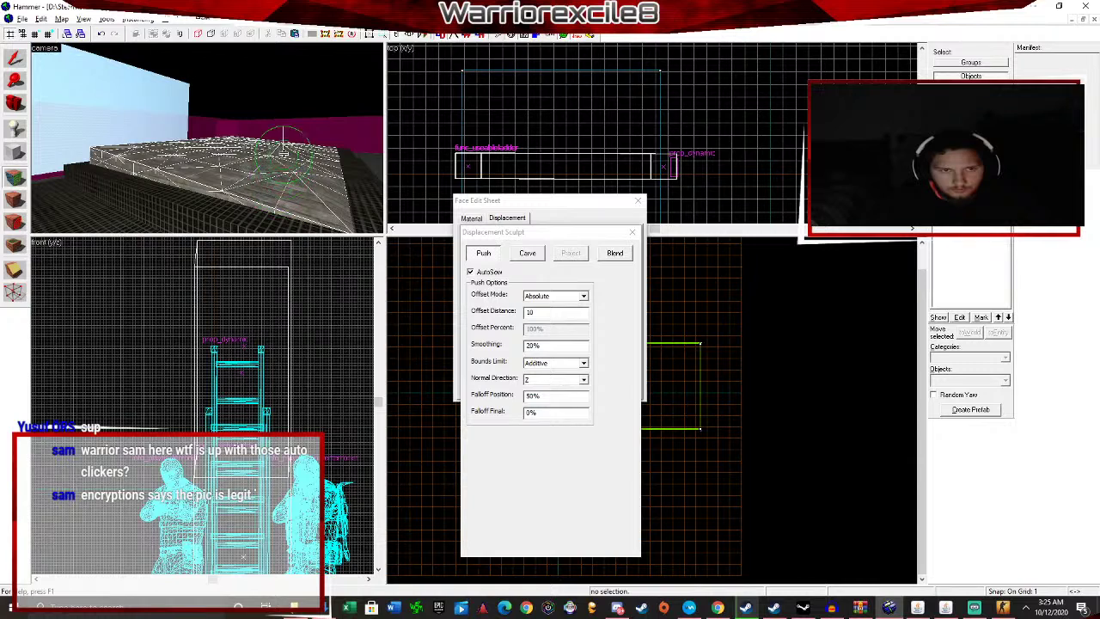
key("z")
key("w")
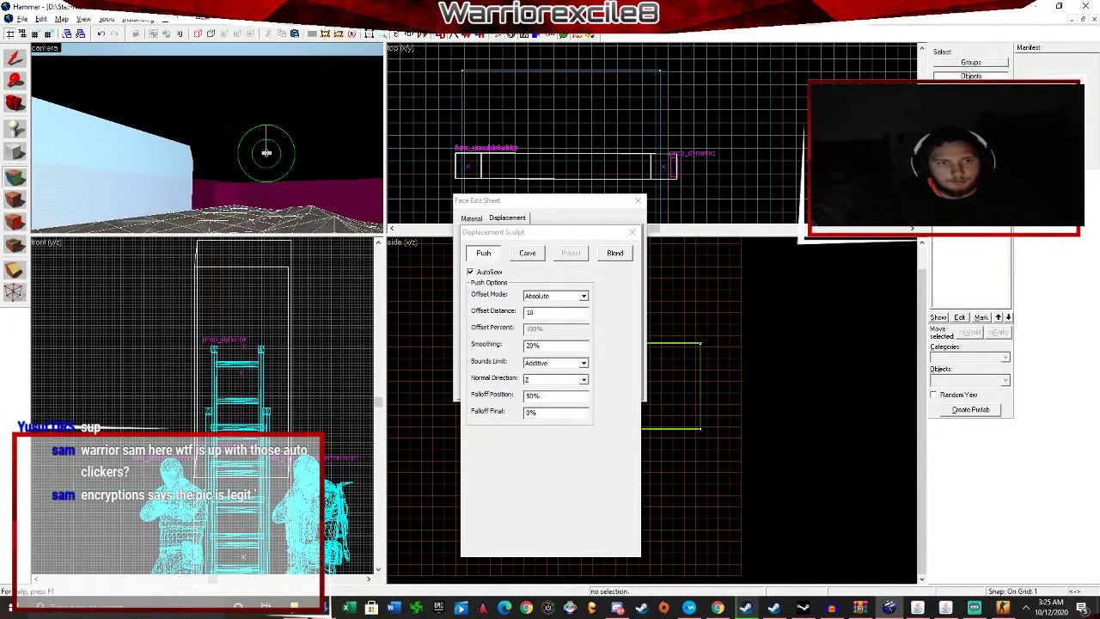
left_click_drag(265, 144, 294, 115)
left_click(306, 92)
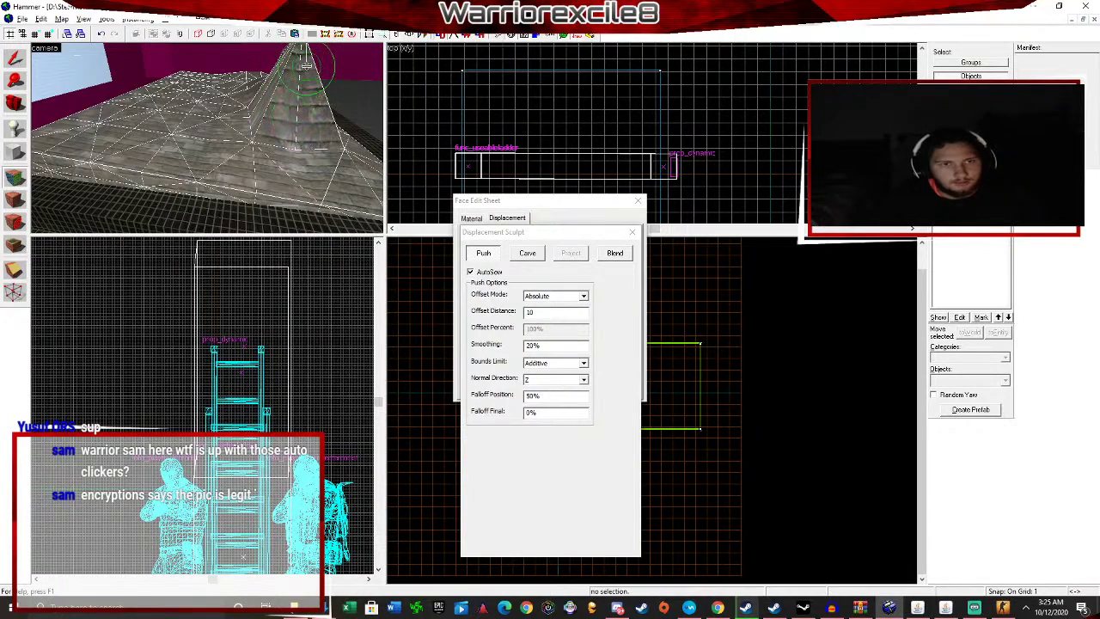
Raise a tall spike and lift the terrain's front-right edge.
key("z")
key("d")
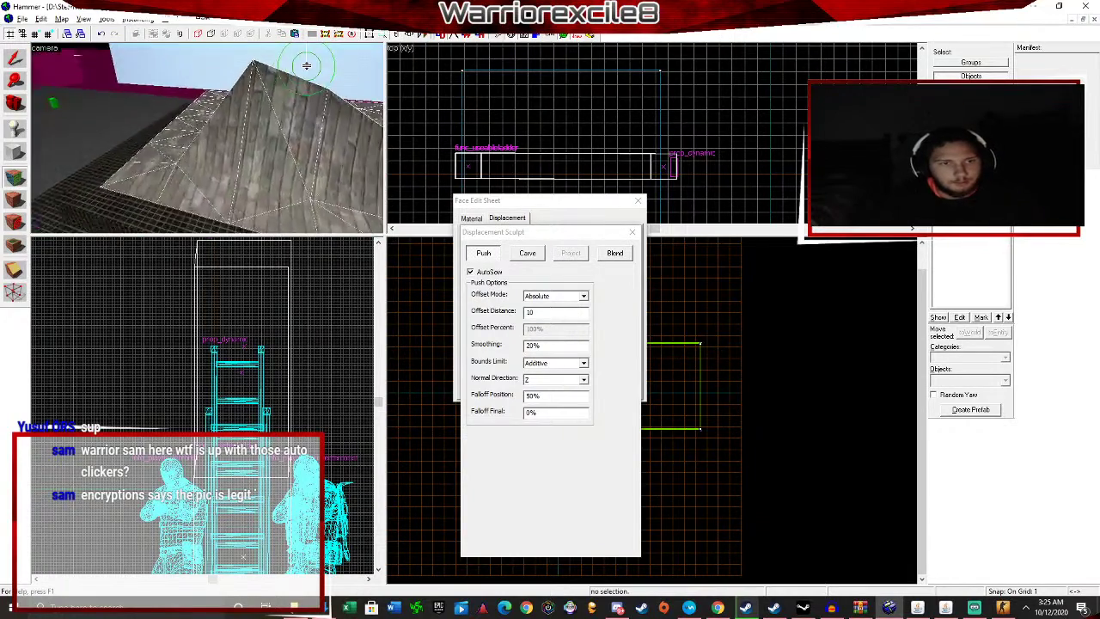
key("s")
key("s")
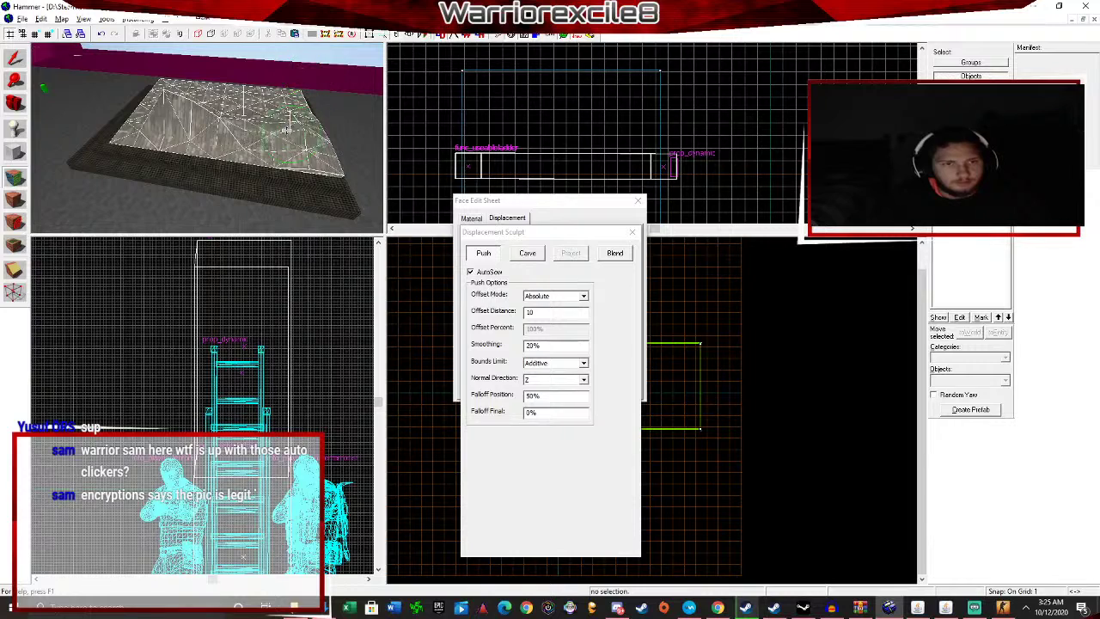
mouse_move(240, 129)
left_mouse_down()
mouse_move(191, 82)
mouse_move(172, 136)
left_mouse_up()
key("w")
key("s")
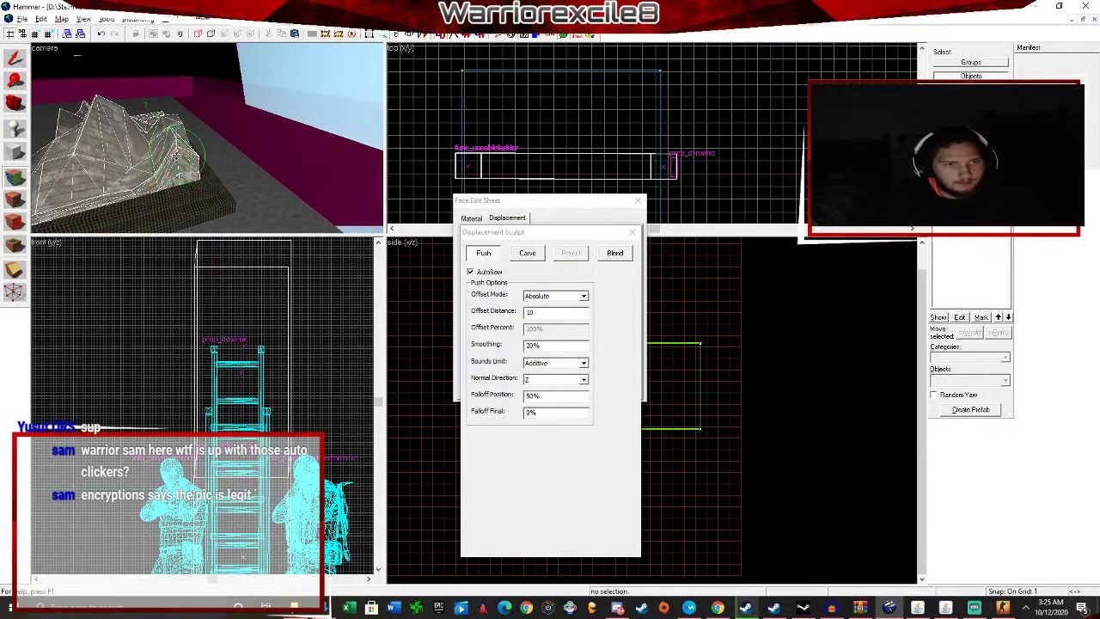
key("a")
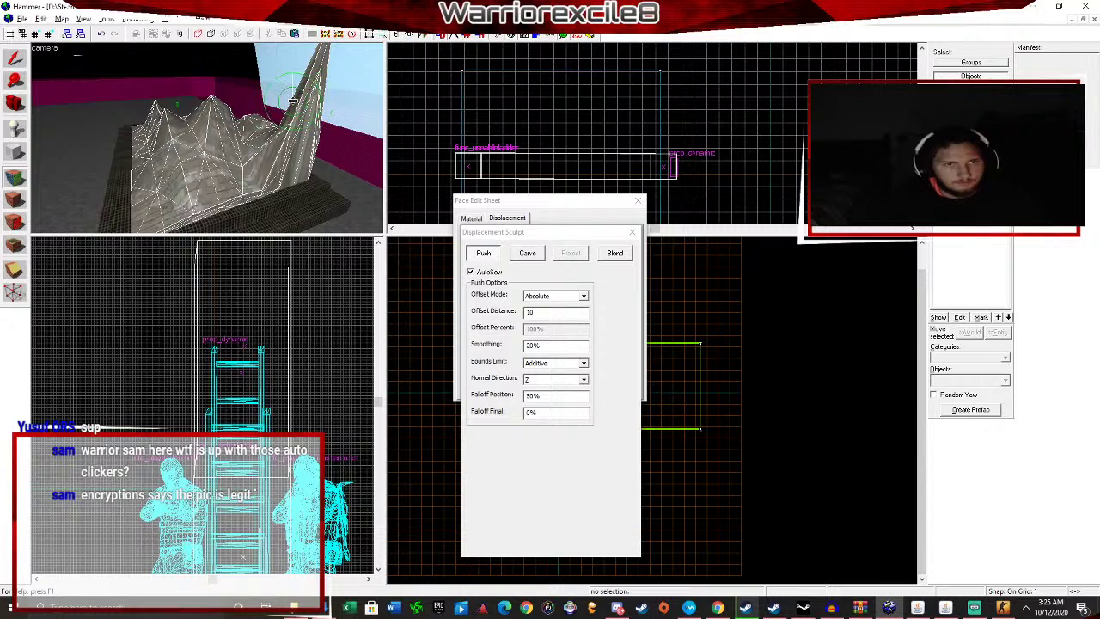
key("z")
key("z")
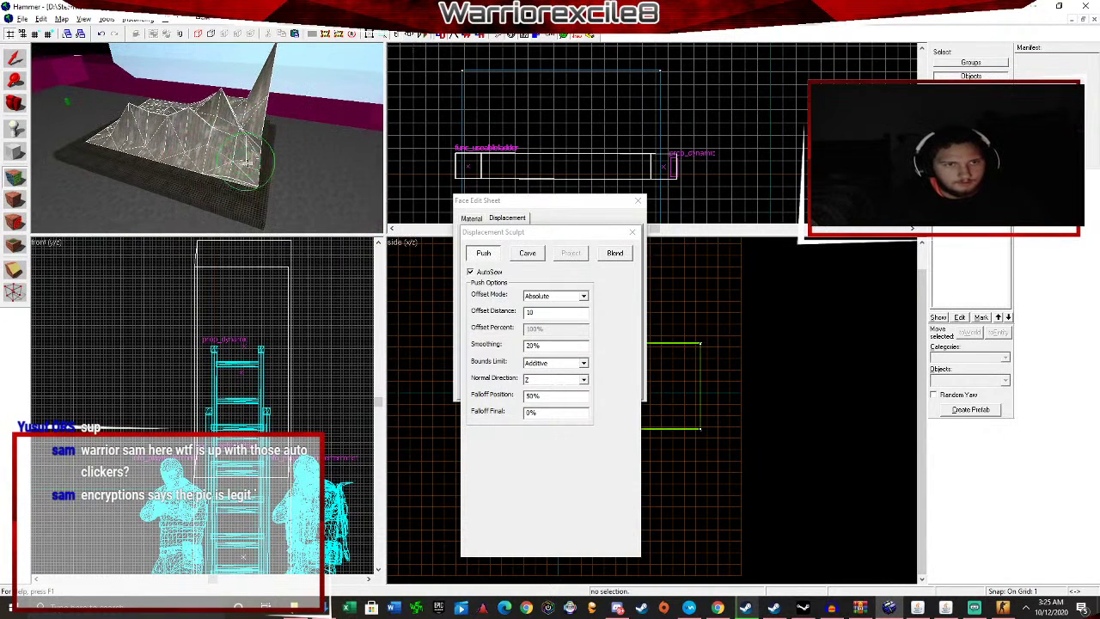
mouse_move(249, 174)
left_mouse_down()
mouse_move(232, 174)
mouse_move(246, 161)
mouse_move(239, 178)
mouse_move(255, 184)
mouse_move(120, 116)
mouse_move(158, 130)
mouse_move(126, 129)
left_mouse_up()
key("z")
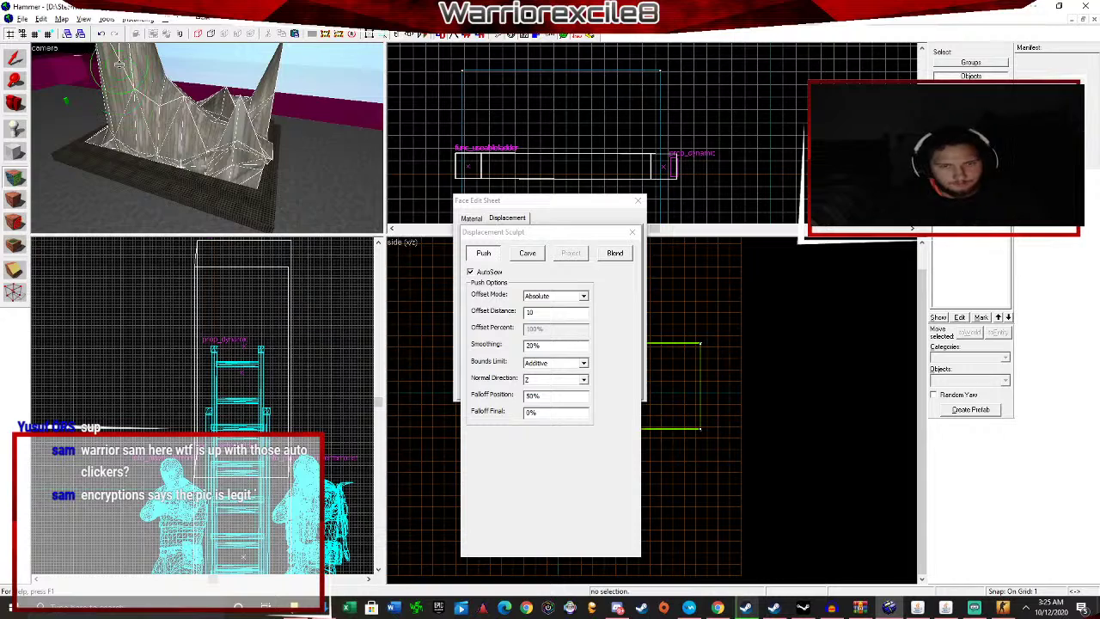
Inspect the spiky terrain and bring up the Blend sculpt options.
key("Up")
key("Down")
key("s")
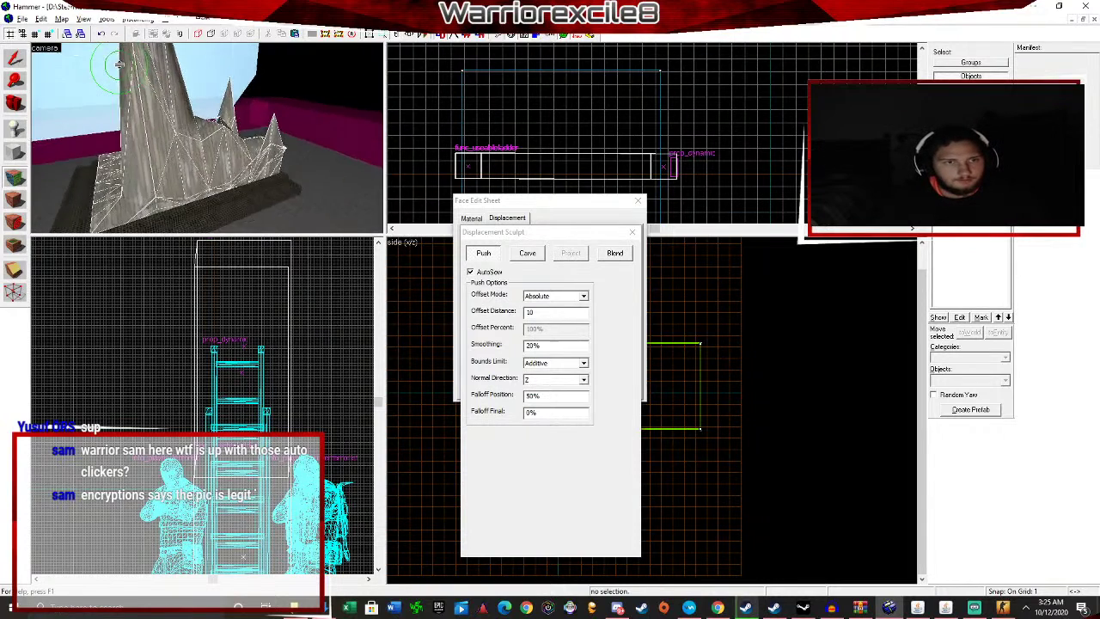
key("w")
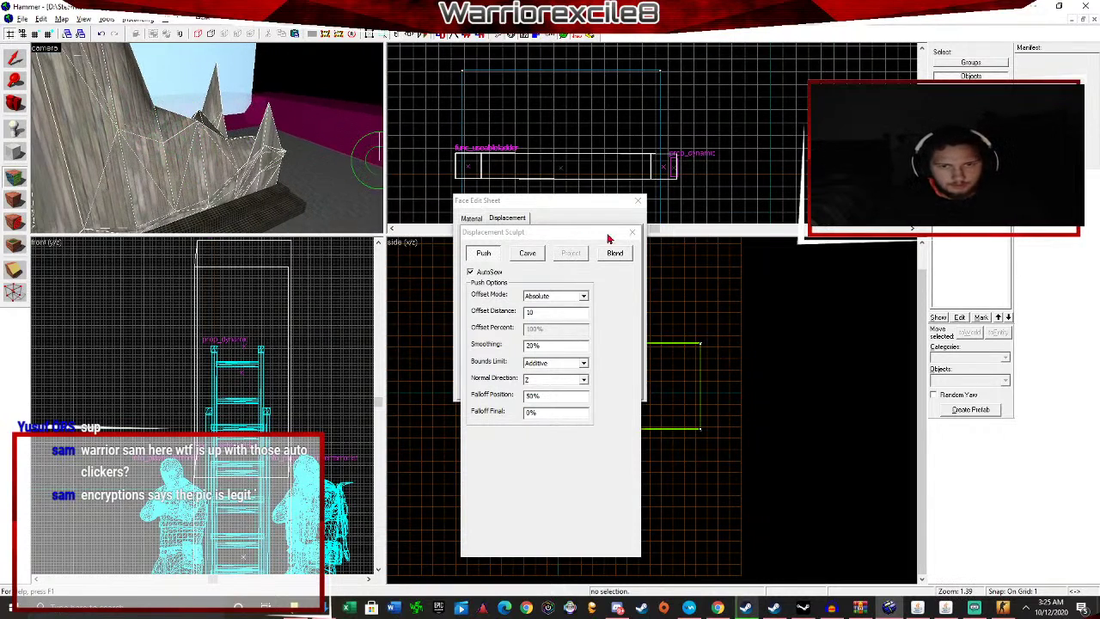
left_click(615, 253)
Try the second Blend texture slot and reshape the Carve profile curve.
left_click(524, 332)
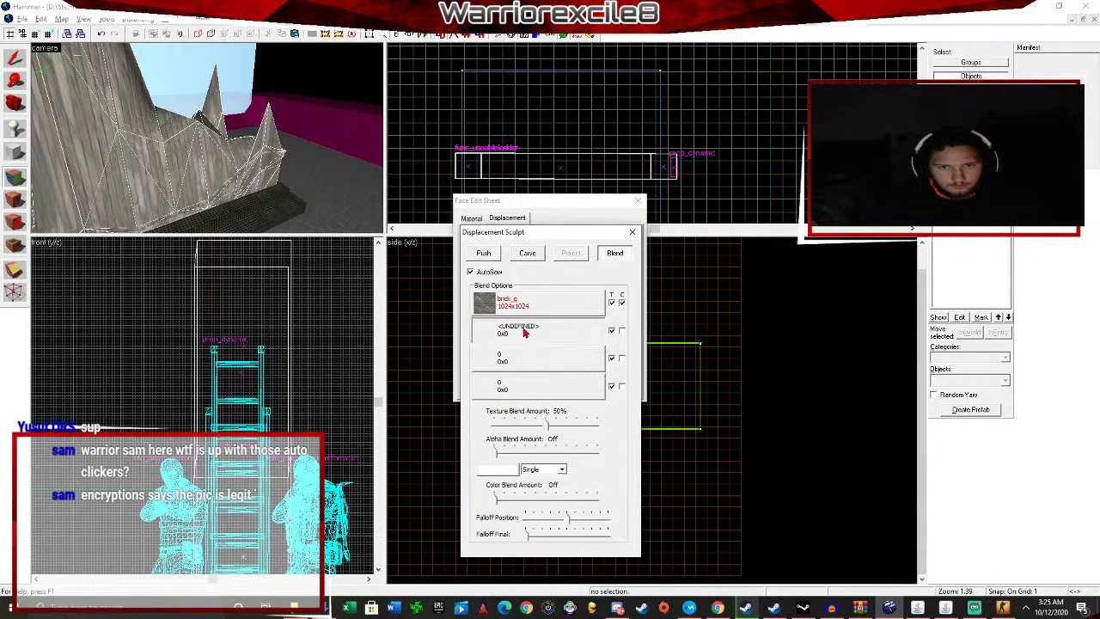
left_click(528, 255)
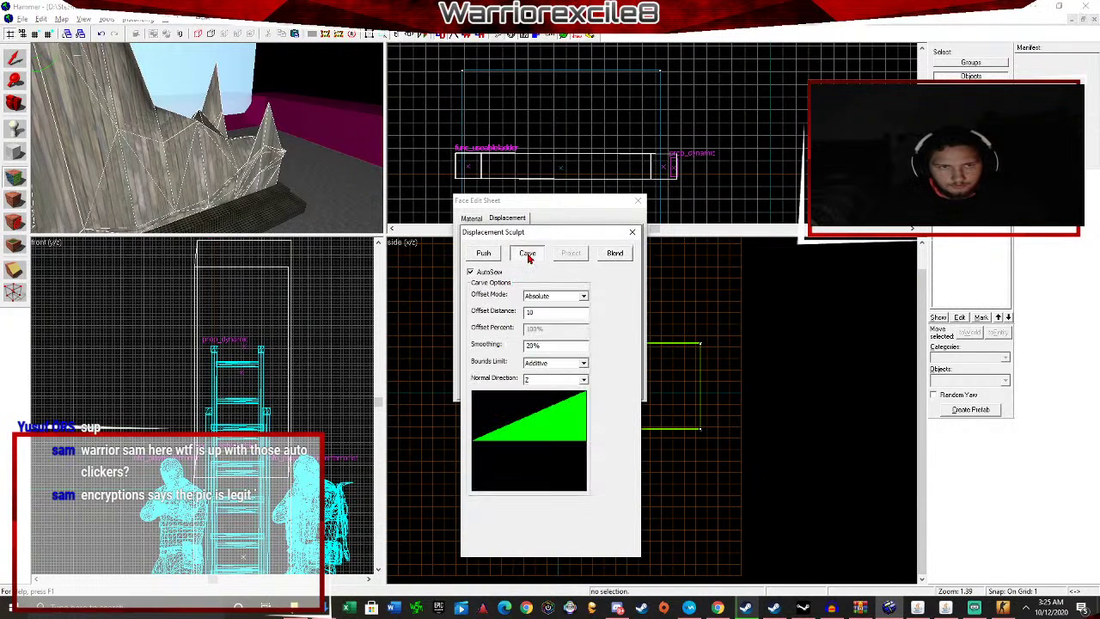
left_click(538, 430)
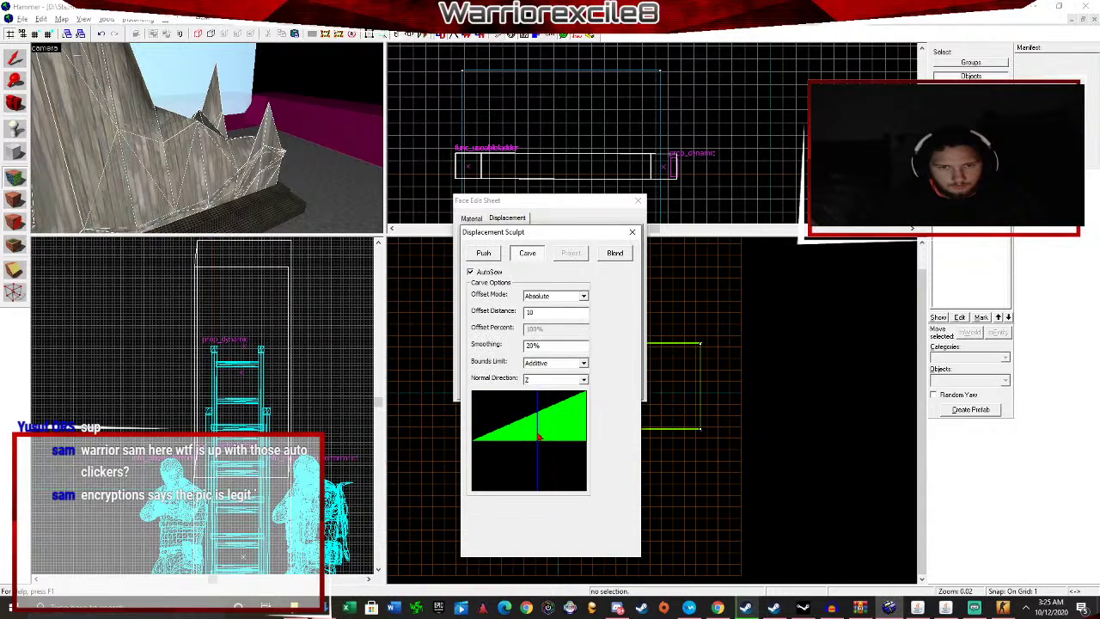
left_click_drag(563, 434, 519, 437)
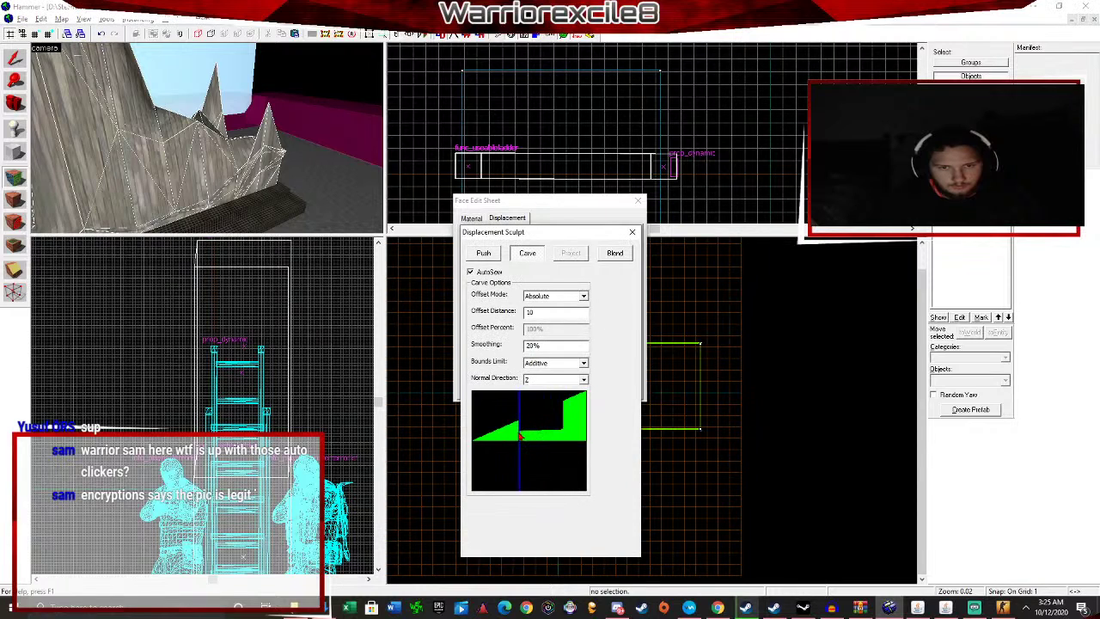
Return to the Material tab and fly around the sculpted tower and spikes.
left_click(478, 221)
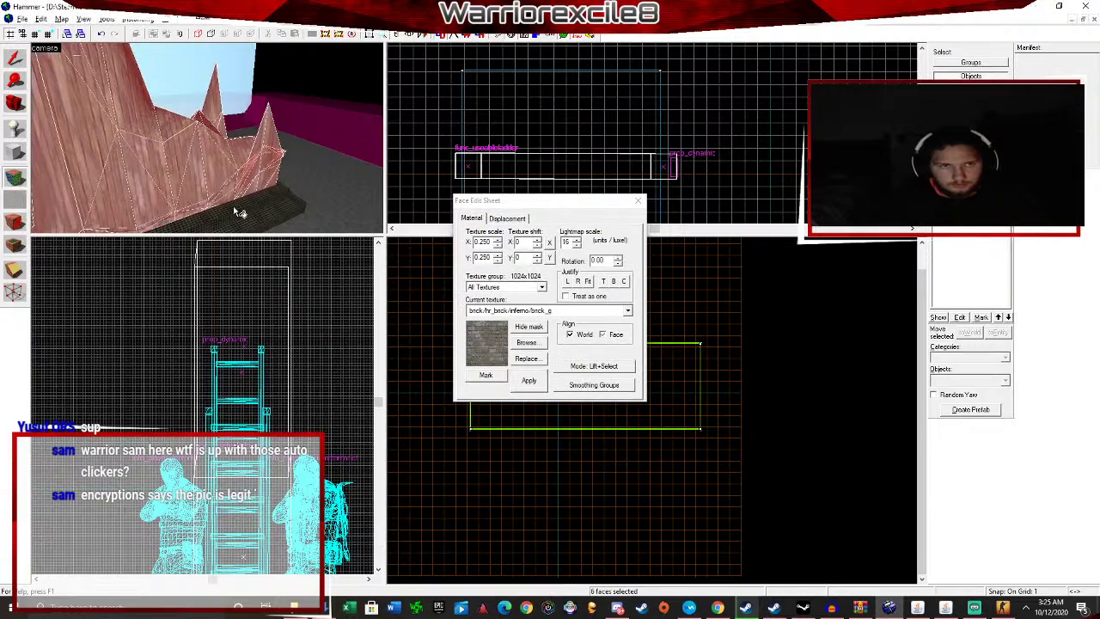
key("z")
key("w")
key("d")
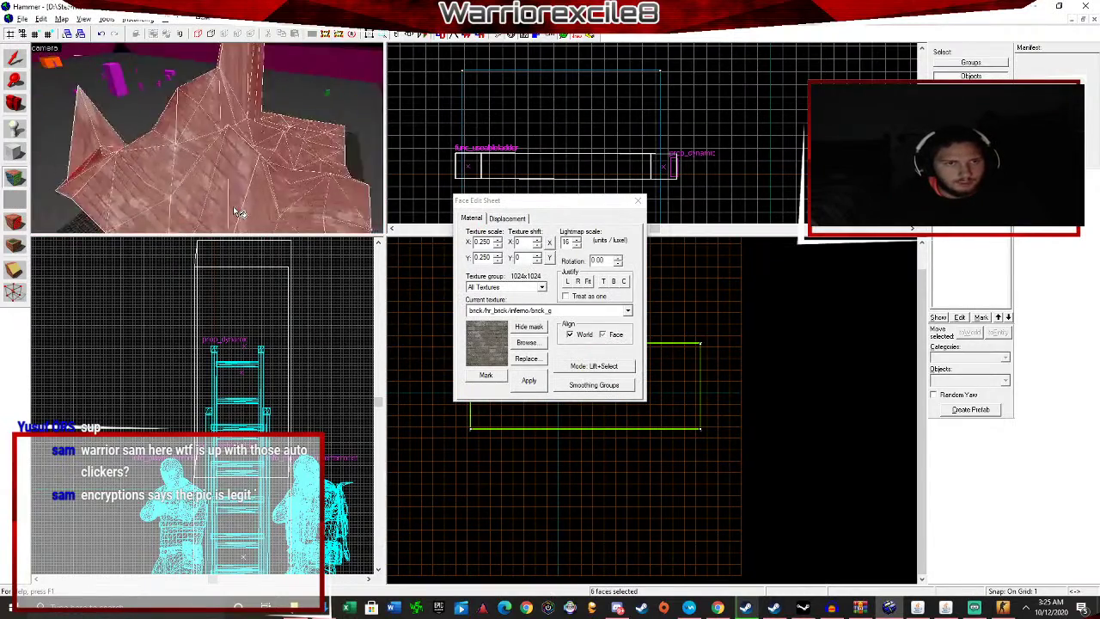
key("d")
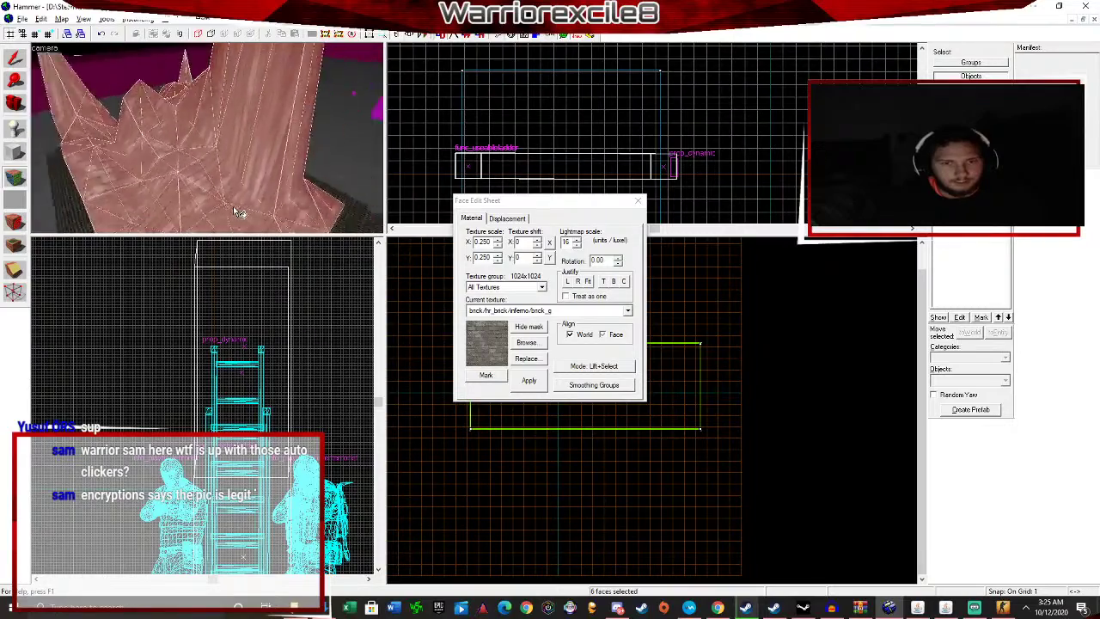
key("d")
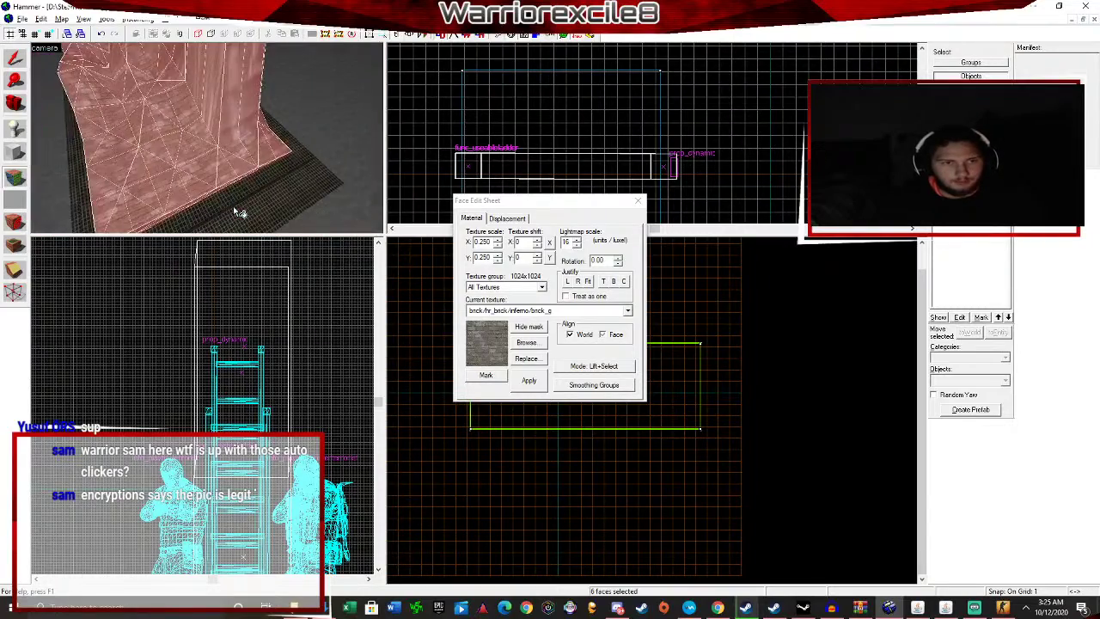
key("d")
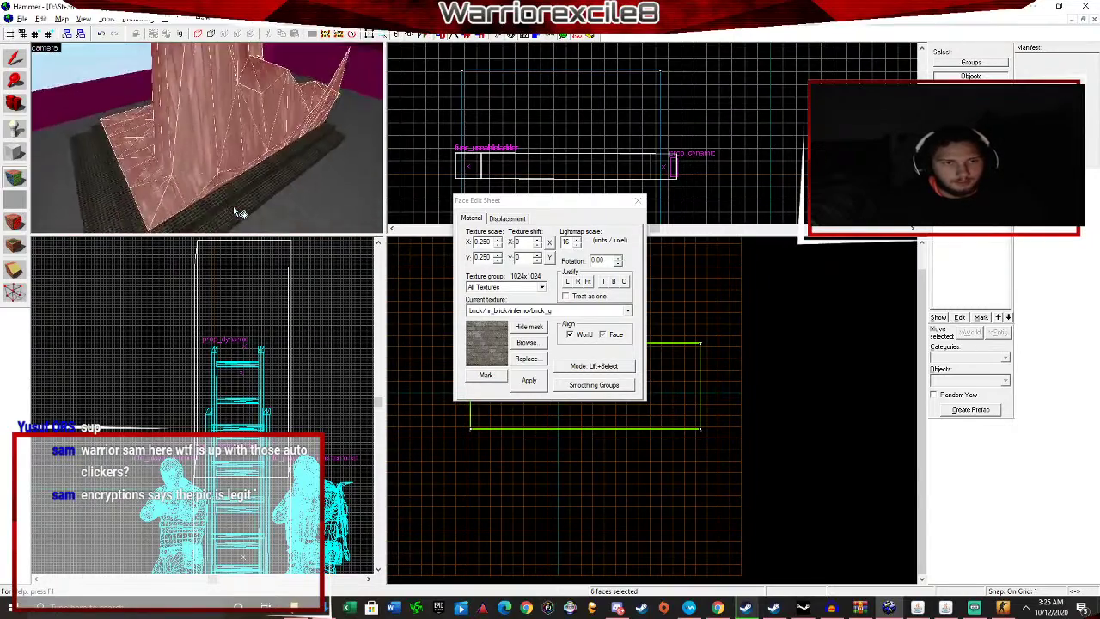
Apply and close the Face Edit Sheet, then view the tower from more angles.
left_click(530, 381)
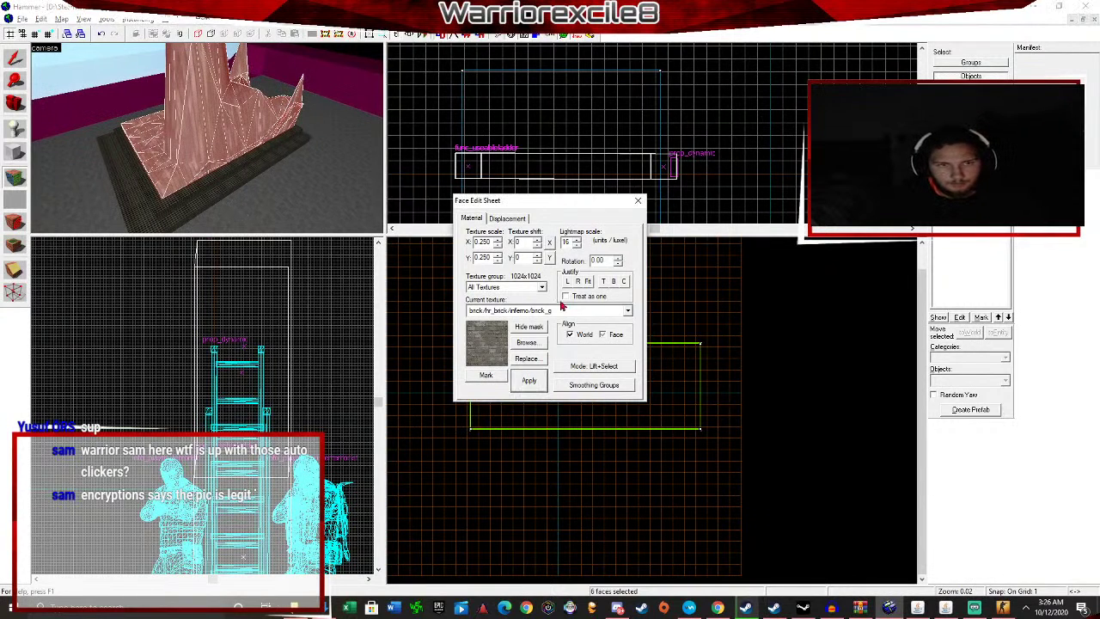
left_click(638, 200)
key("d")
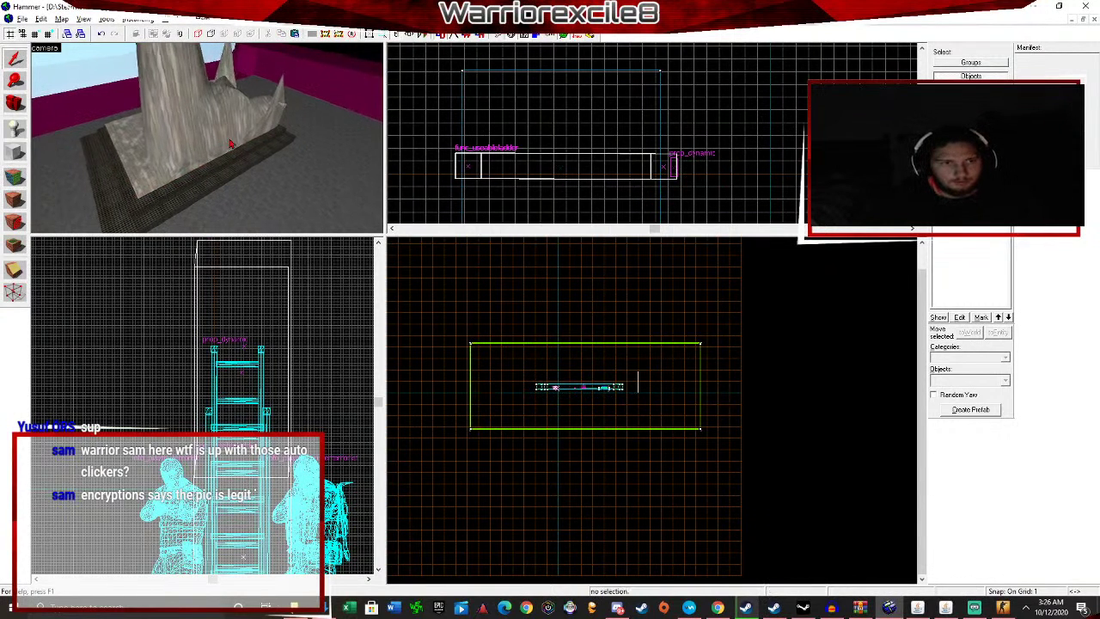
key("d")
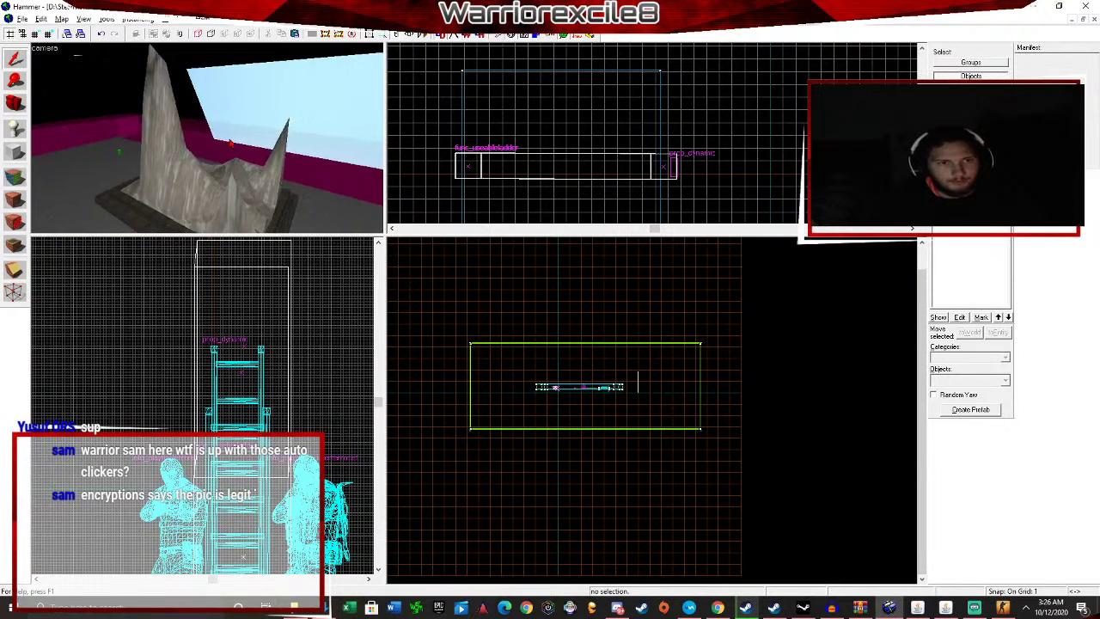
key("d")
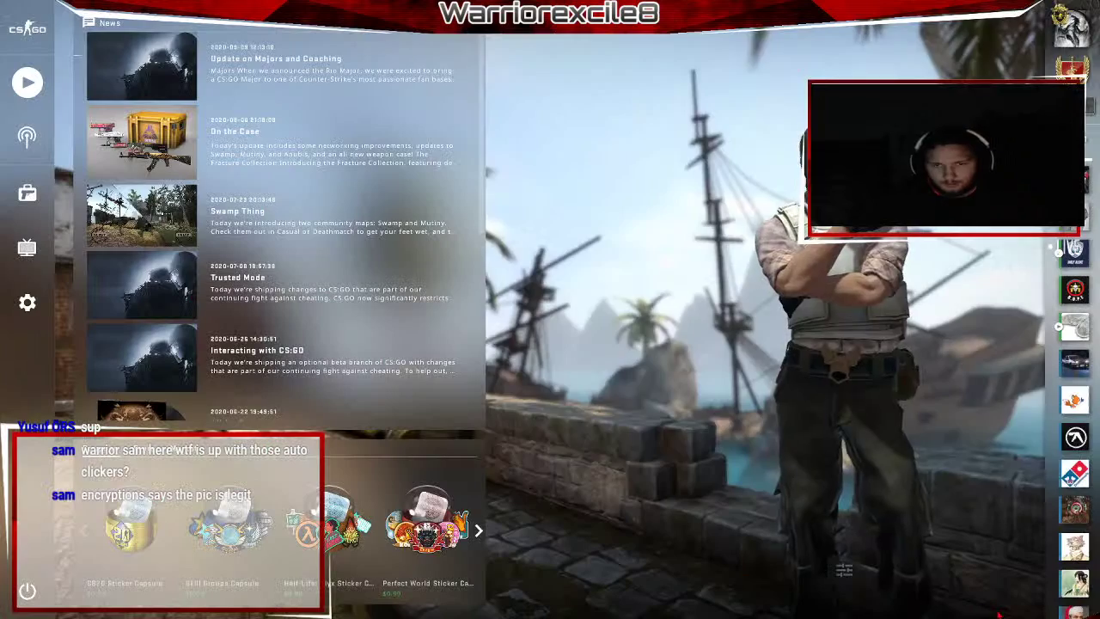
Load the map in CS:GO with the console command 'map testingtutorial'.
left_click(976, 608)
key("grave")
type("map")
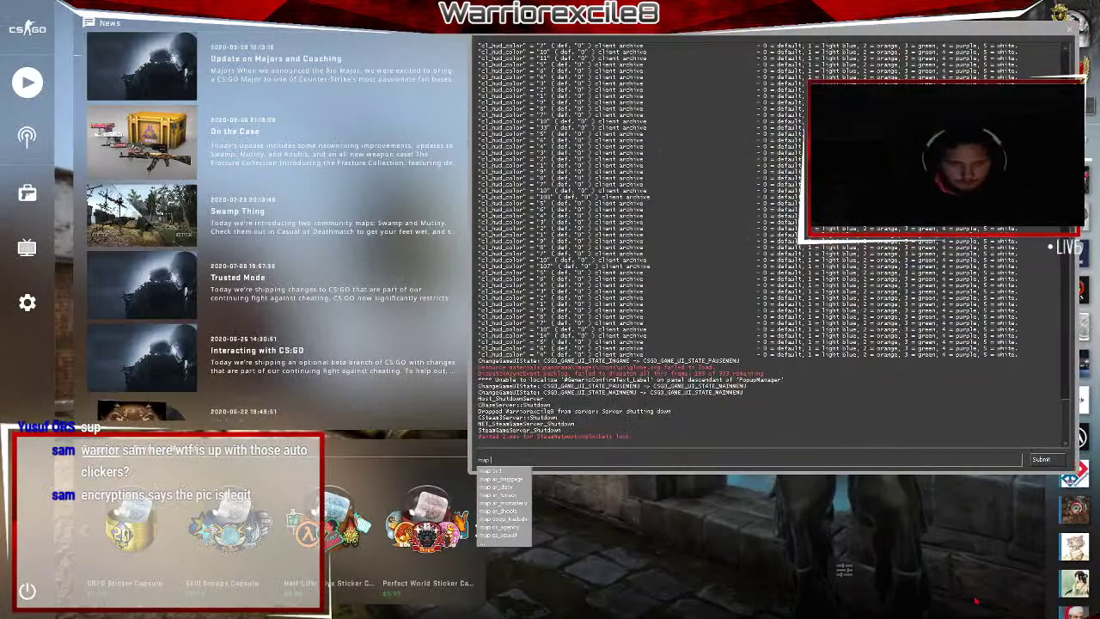
type("te")
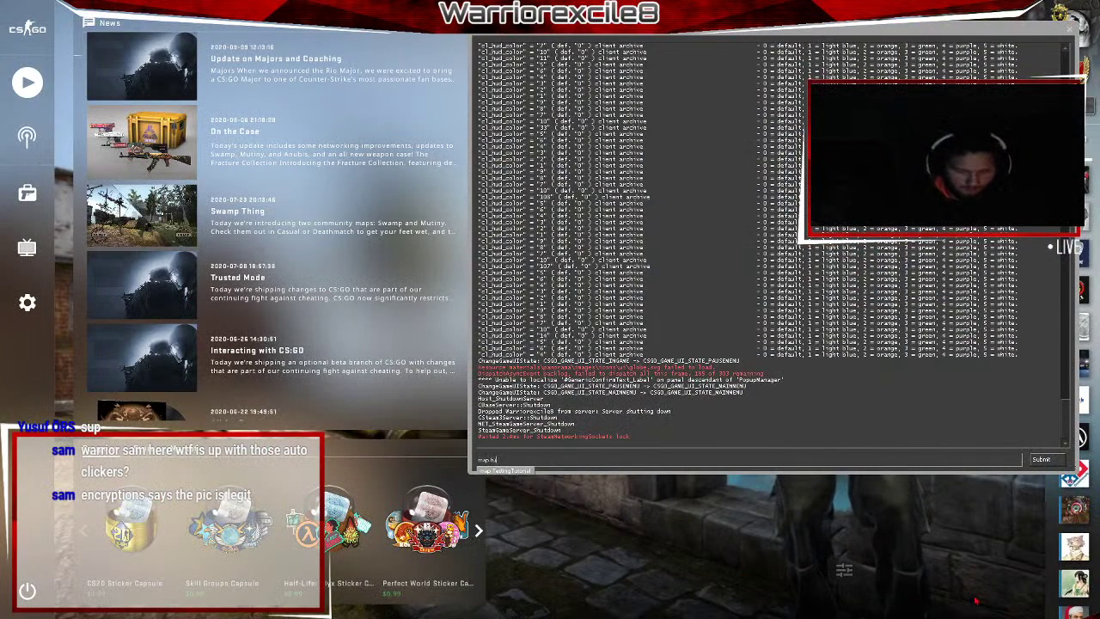
type("torial")
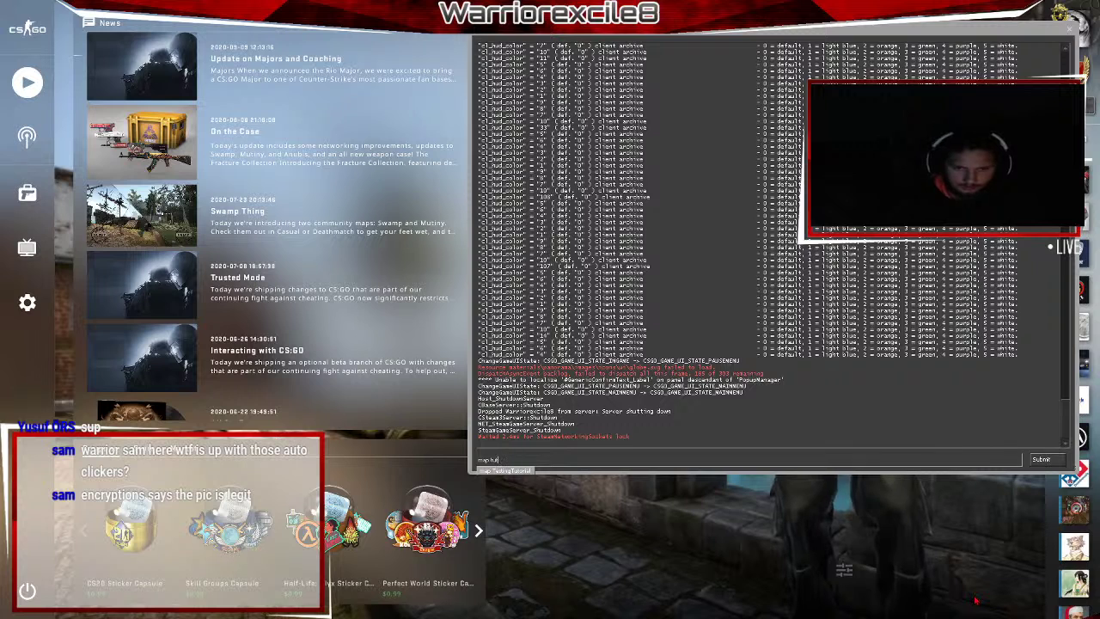
key("BackSpace")
type("estingtutori")
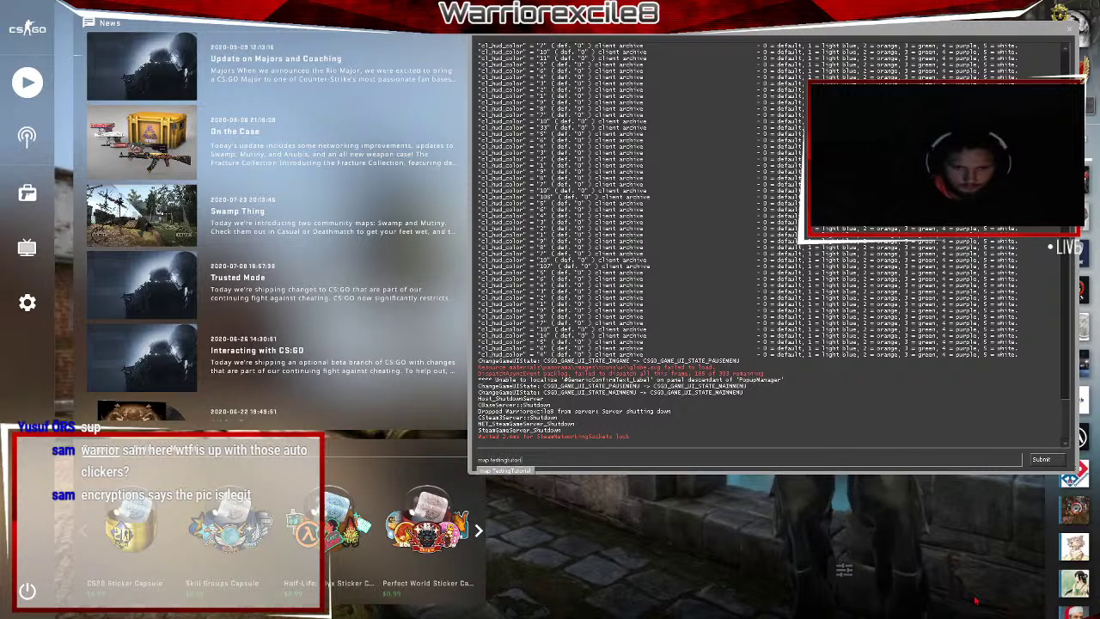
type("al")
key("Return")
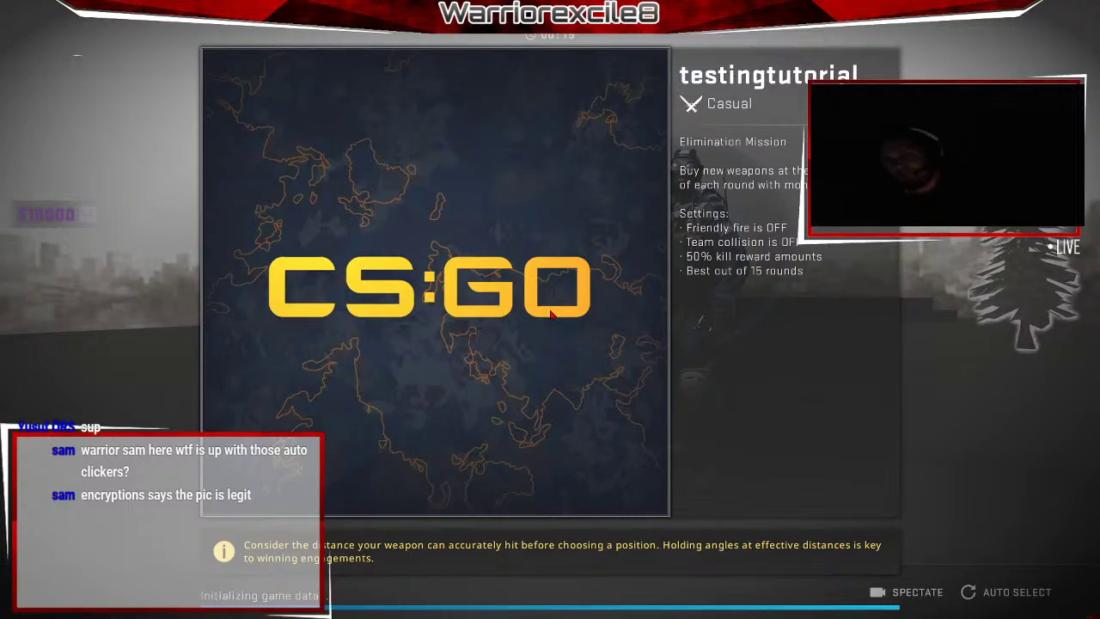
Switch to the knife and remove the bots with the bot_kick console command.
key("3")
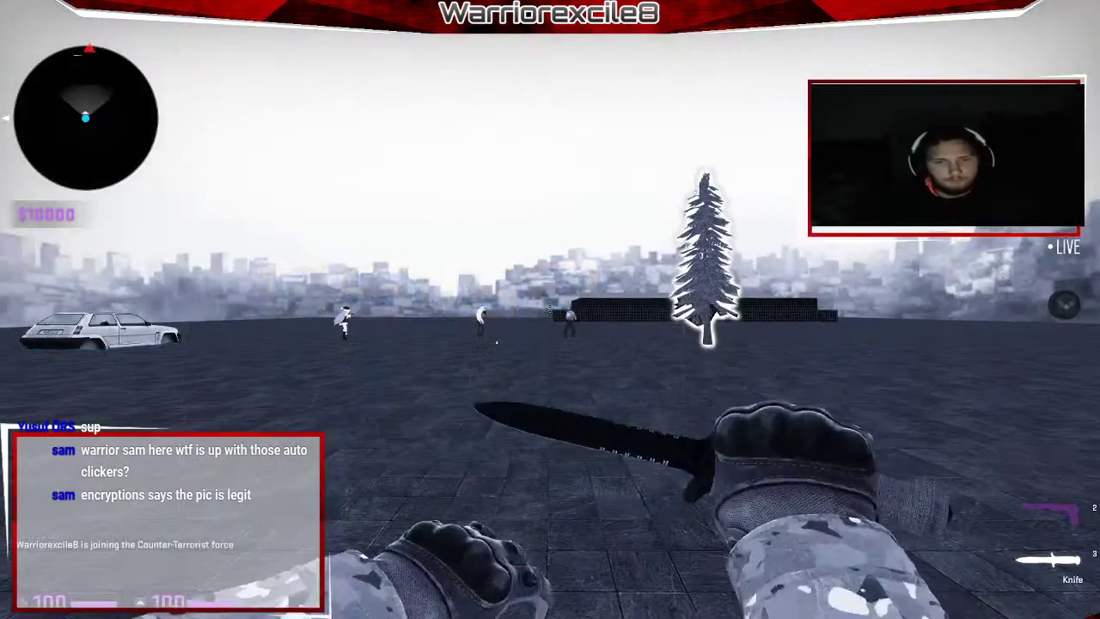
key("grave")
type("bot_kcik")
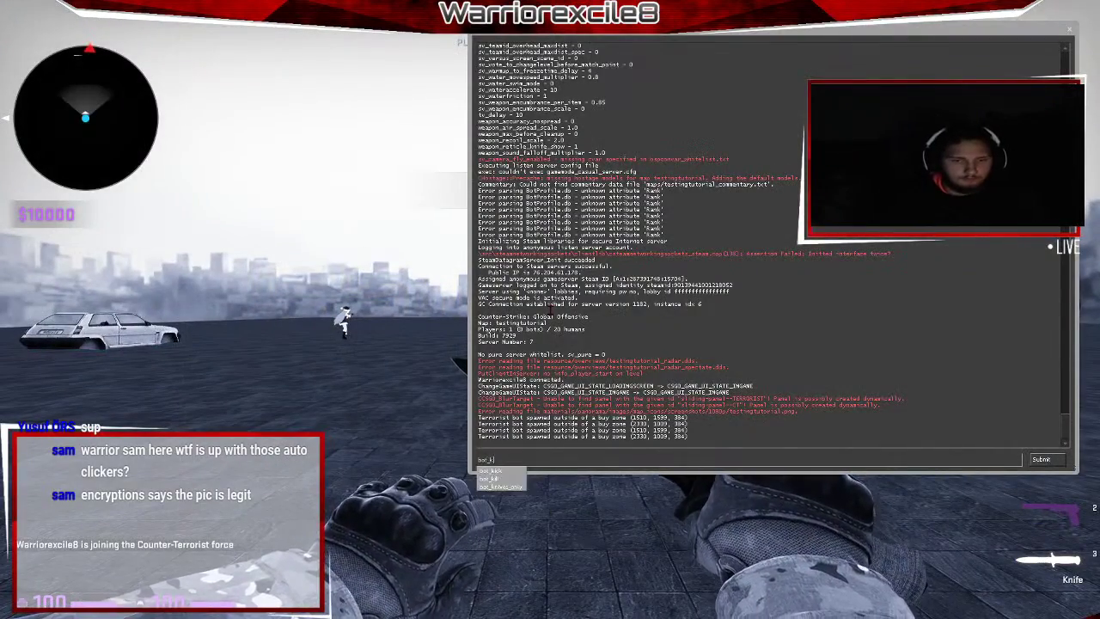
key("Return")
key("grave")
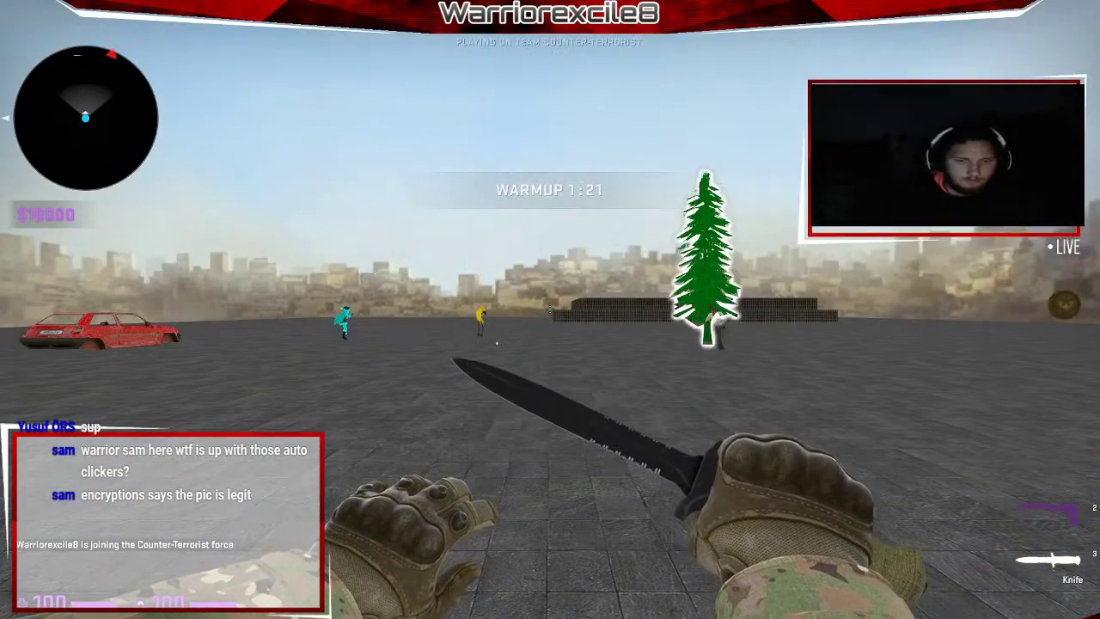
key("grave")
type("bot_kick")
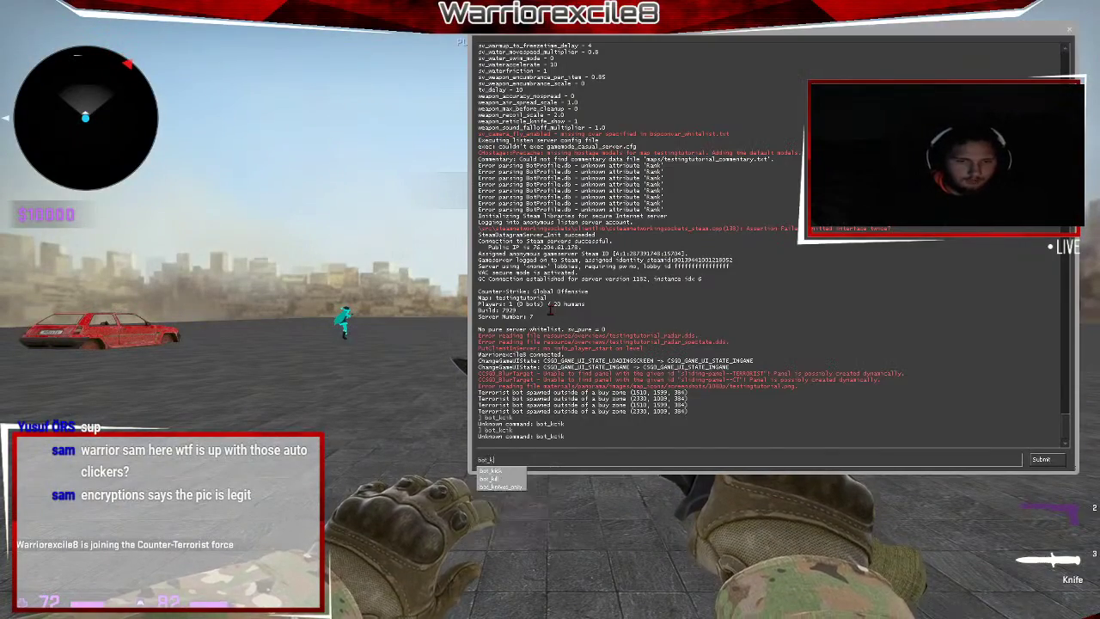
key("Return")
key("grave")
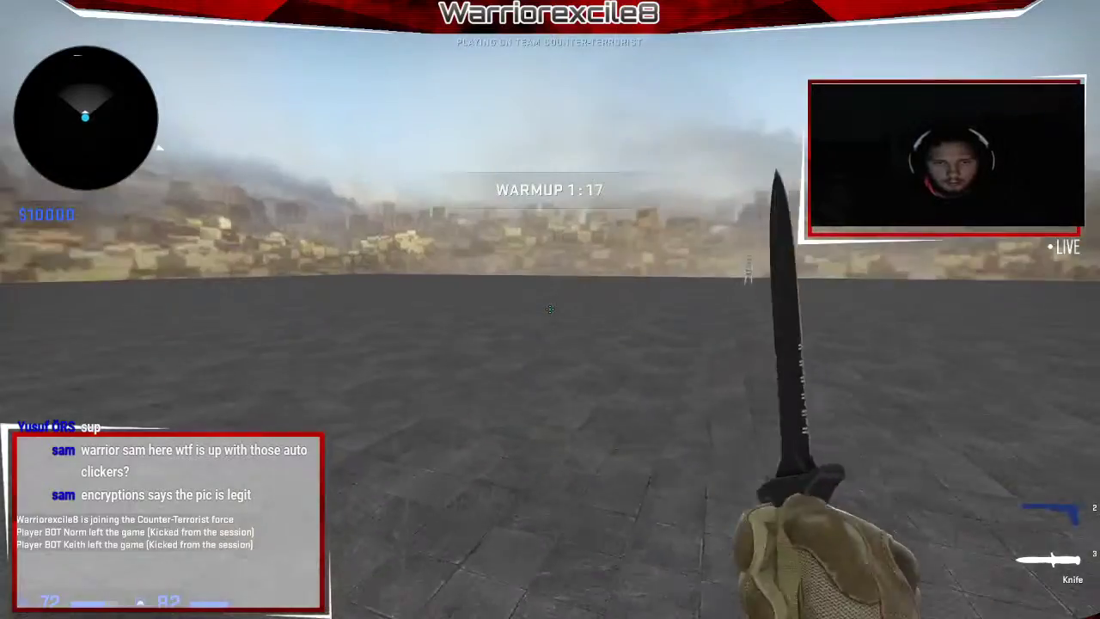
Walk up to the ladder swinging the knife and climb it.
key("w")
left_click(550, 309)
left_click(550, 310)
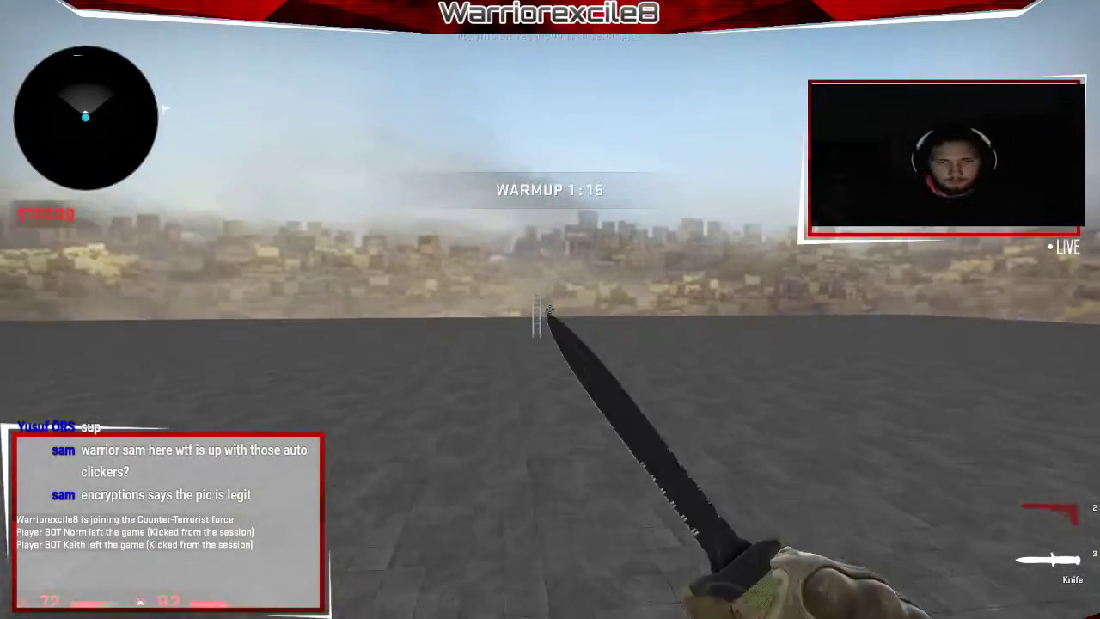
left_click(550, 310)
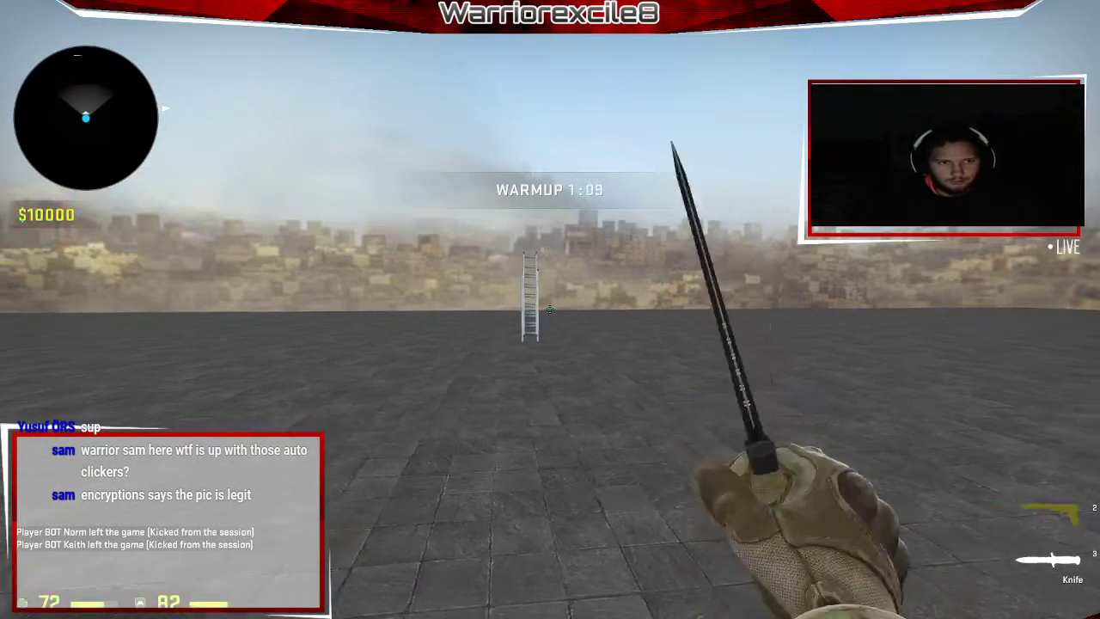
key("w")
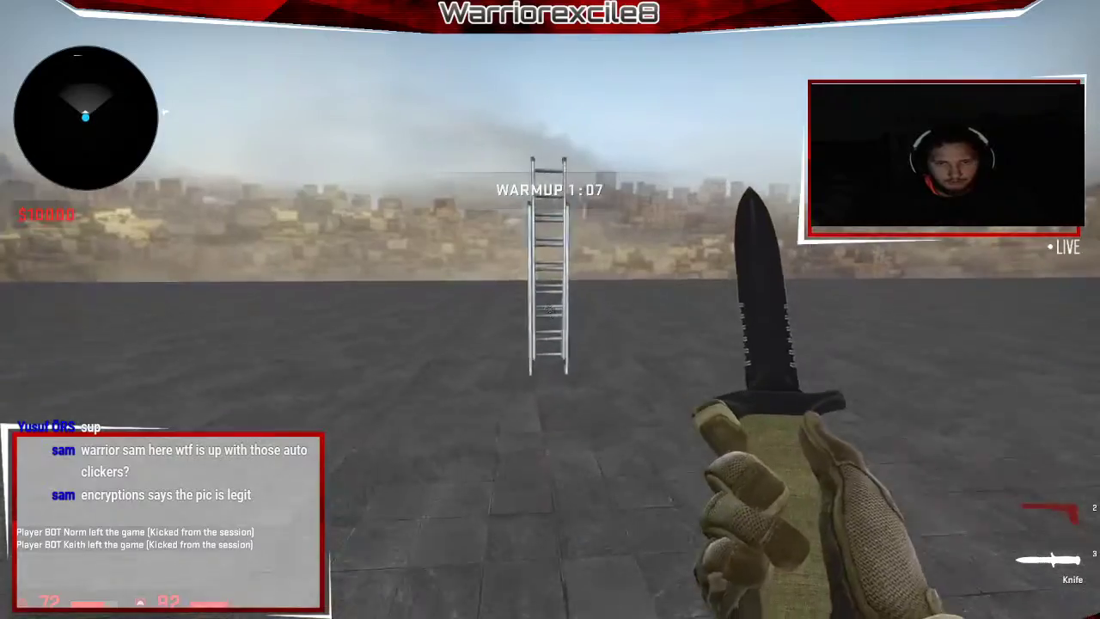
key("w")
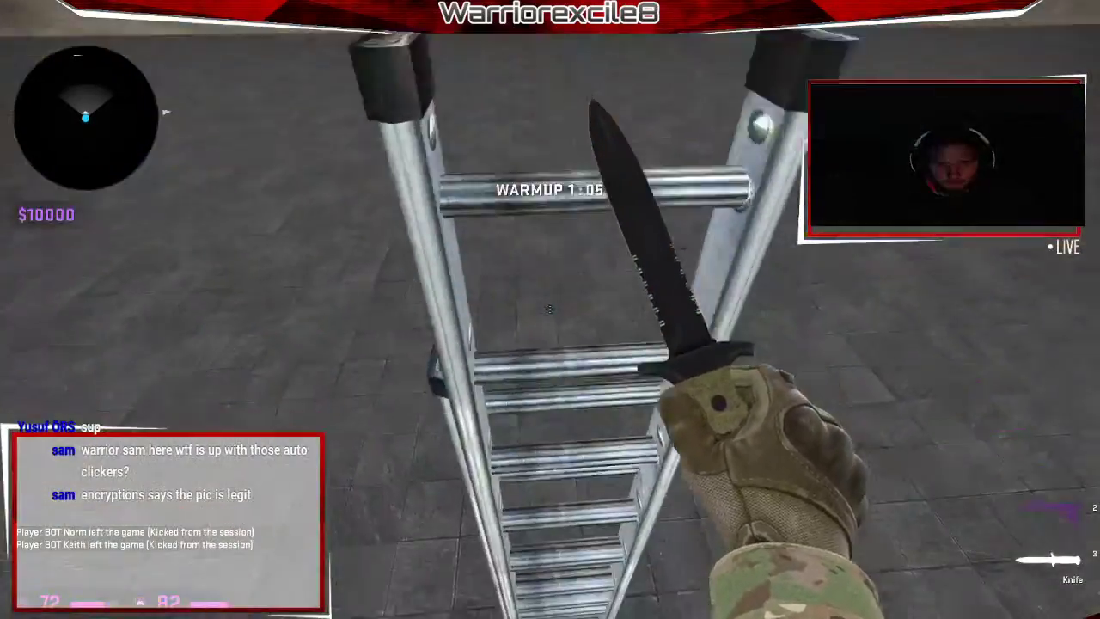
key("d")
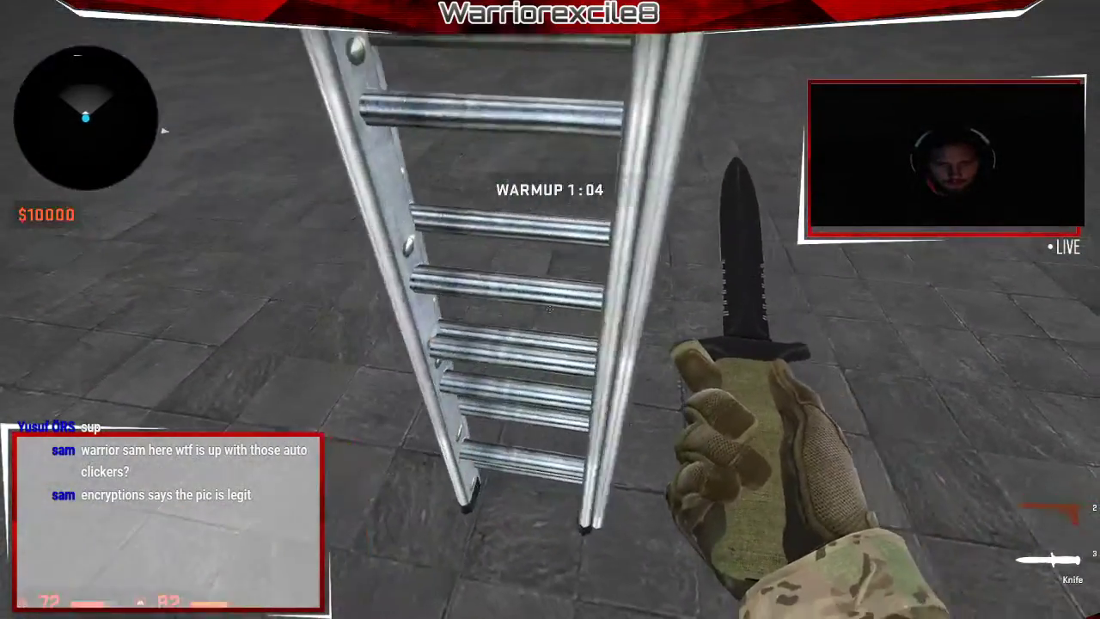
Inspect the knife on the ladder, view the ladder from several distances, and return to Hammer.
key("f")
key("s")
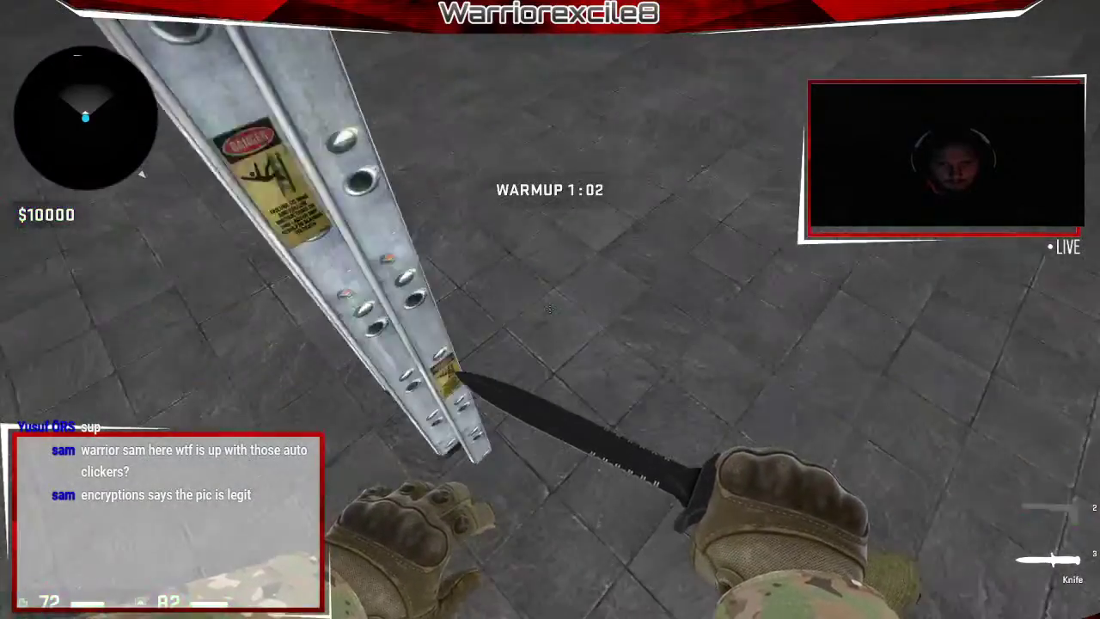
key("s")
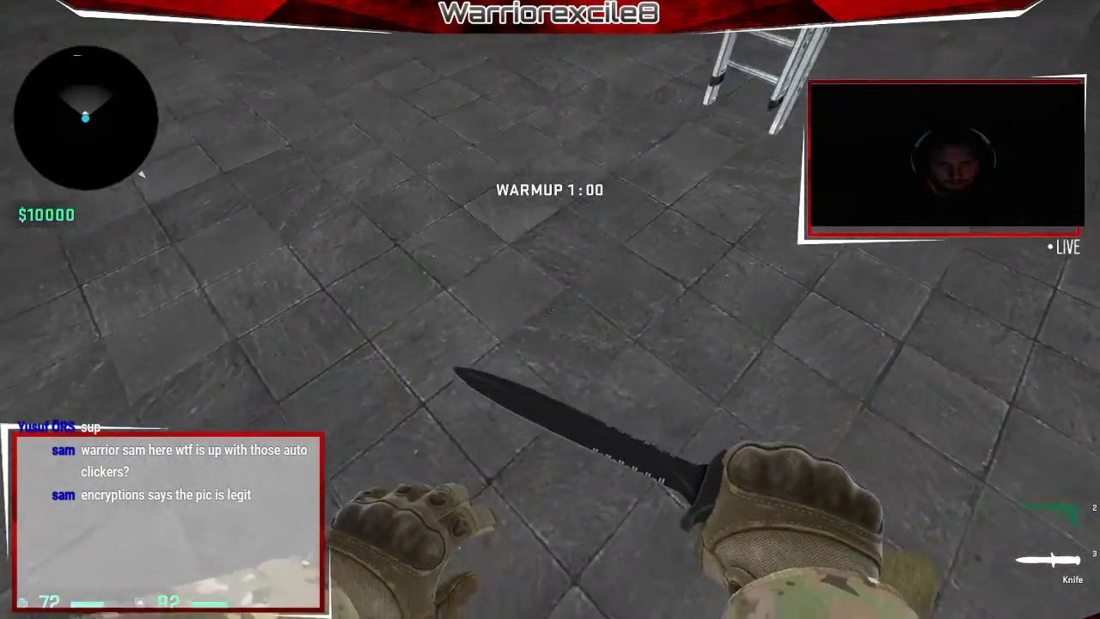
key("w")
key("s")
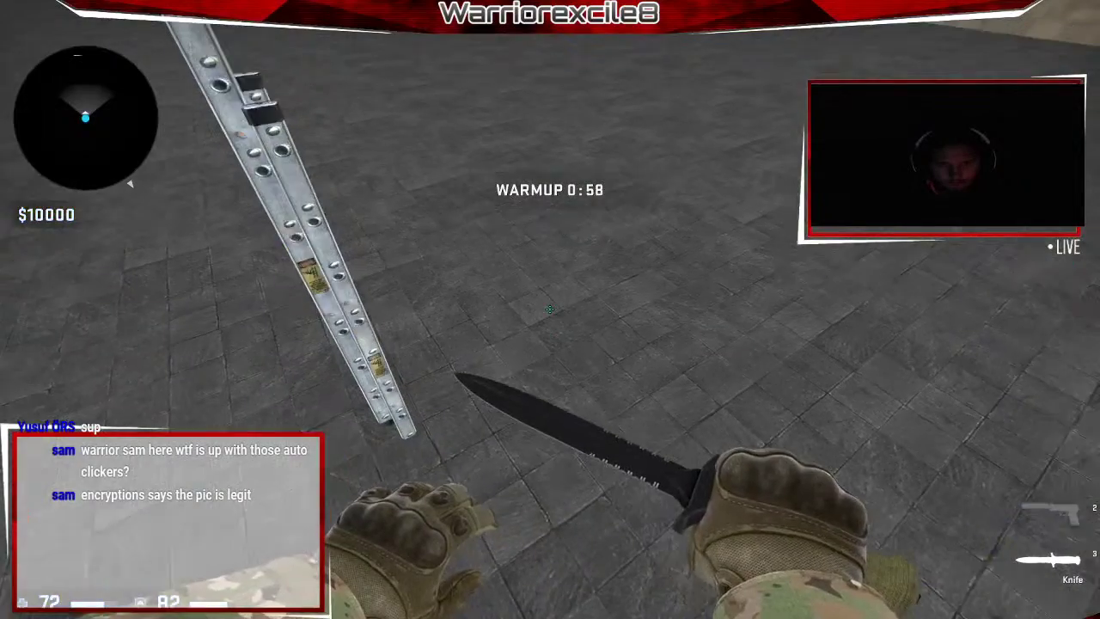
key("w")
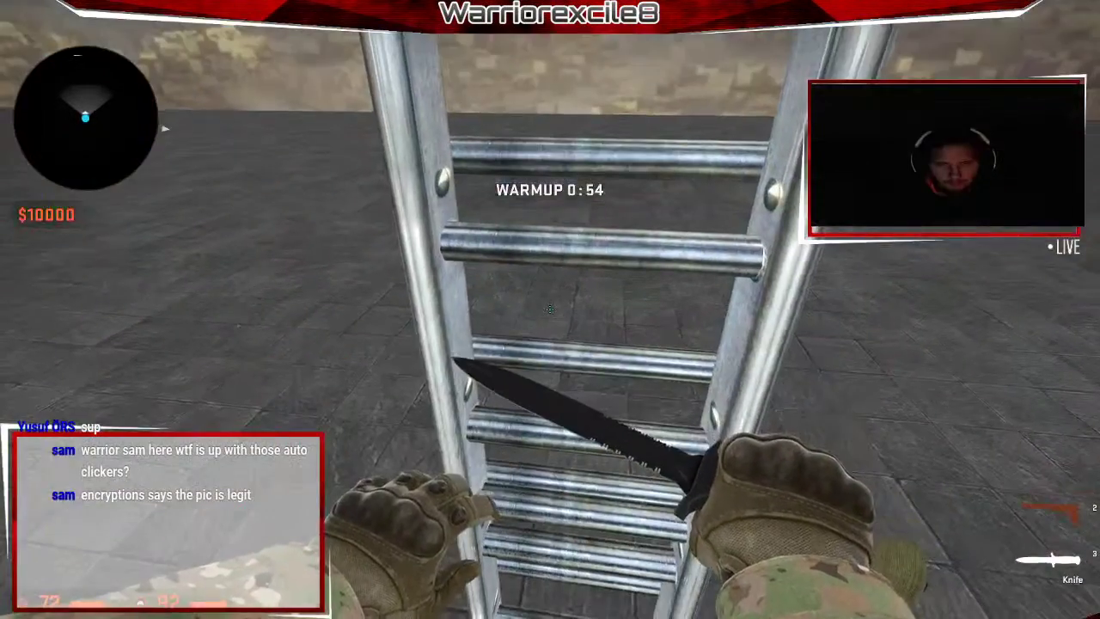
key("alt+Tab")
key("Right")
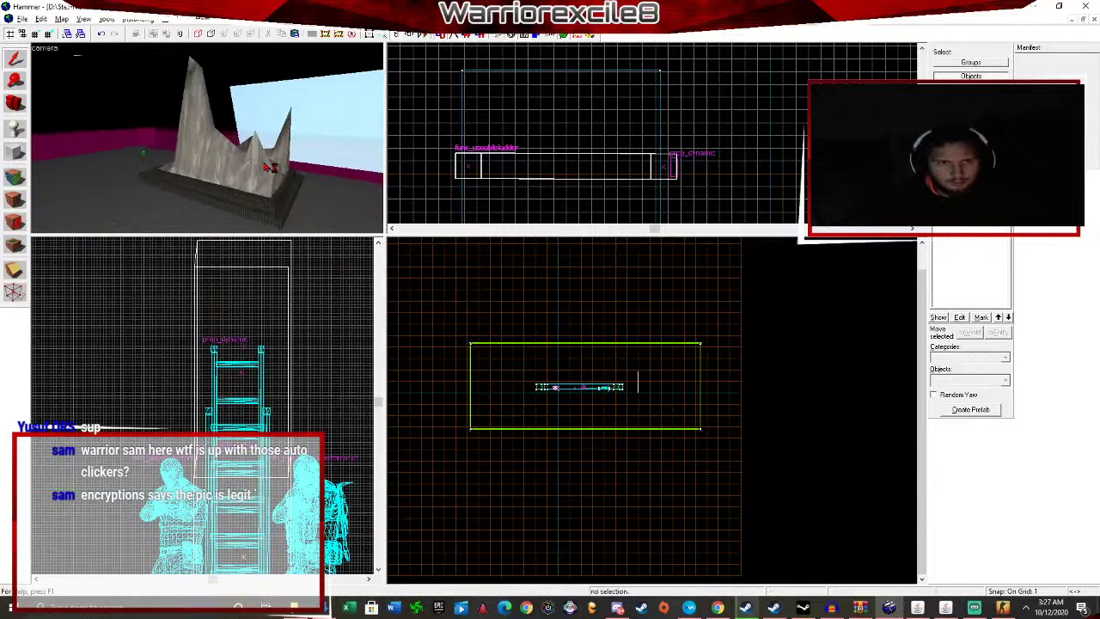
Open the ladder prop's properties and set its Collisions to Not Solid.
key("Right")
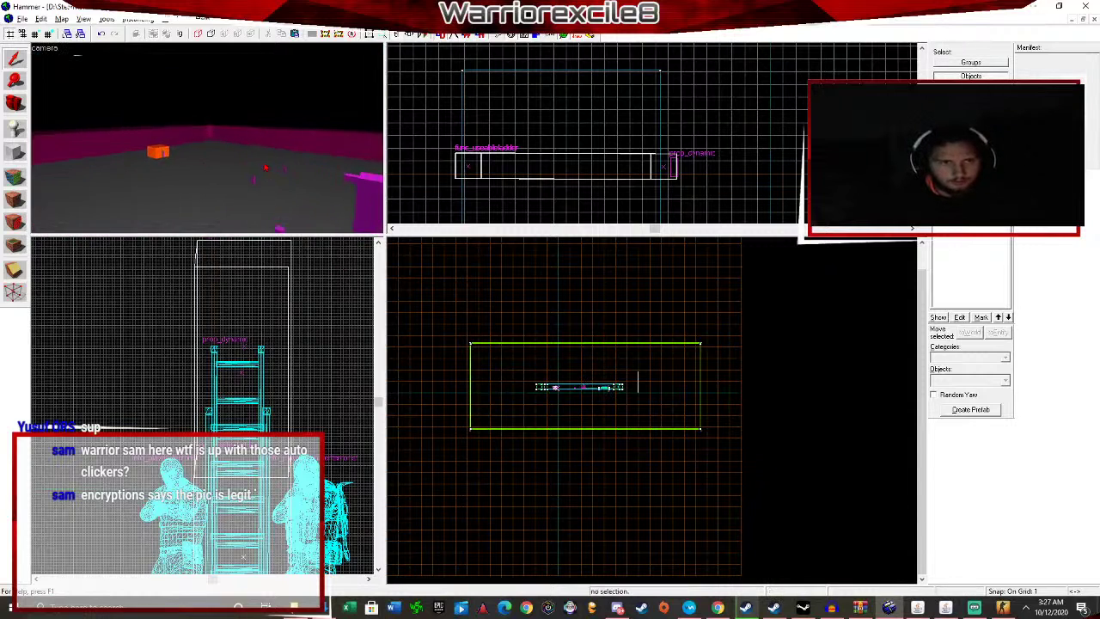
key("Up")
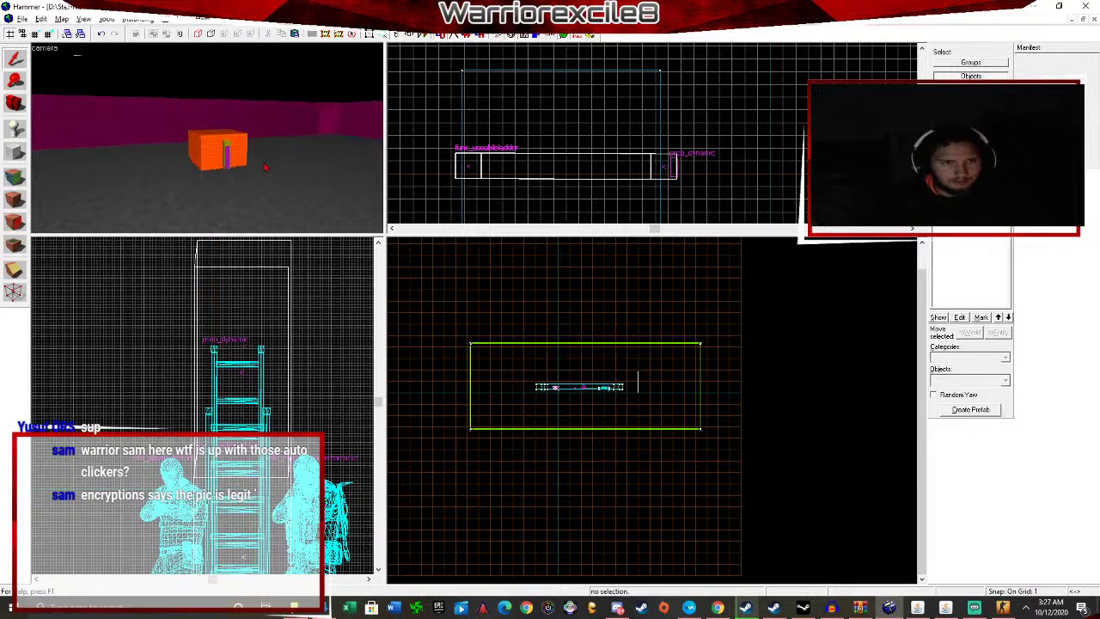
key("Up")
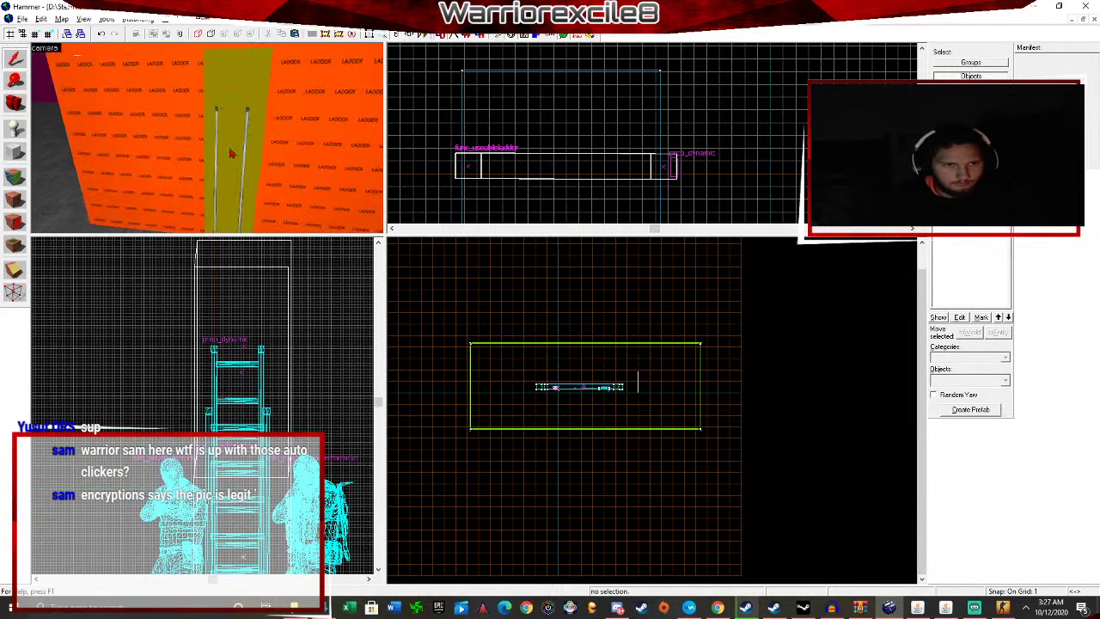
left_click(241, 155)
double_click(241, 157)
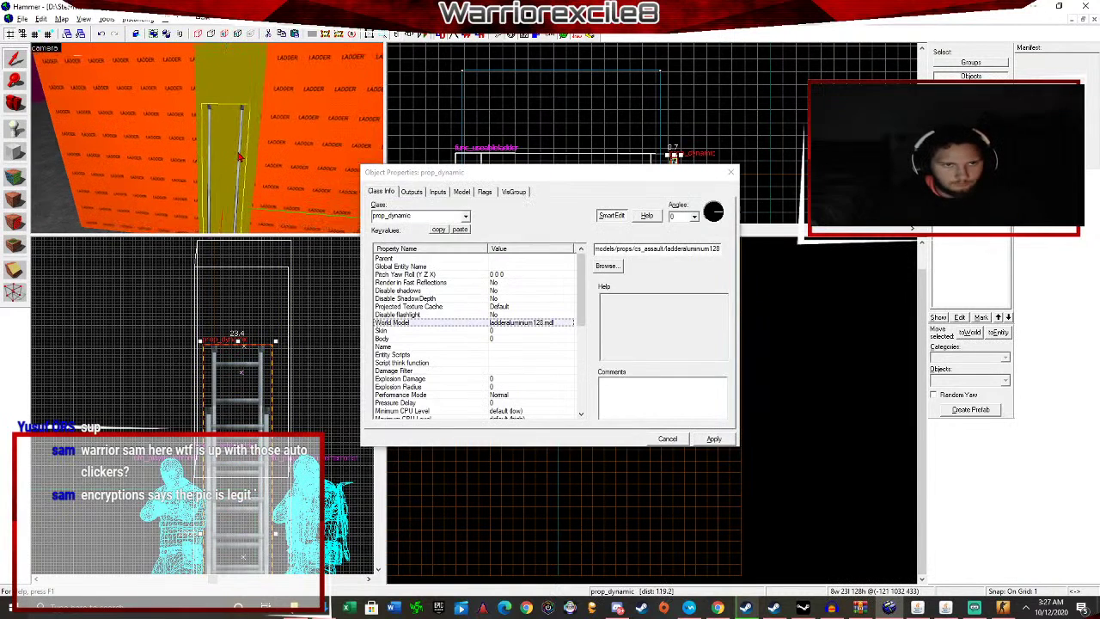
scroll(512, 343, "down", 5)
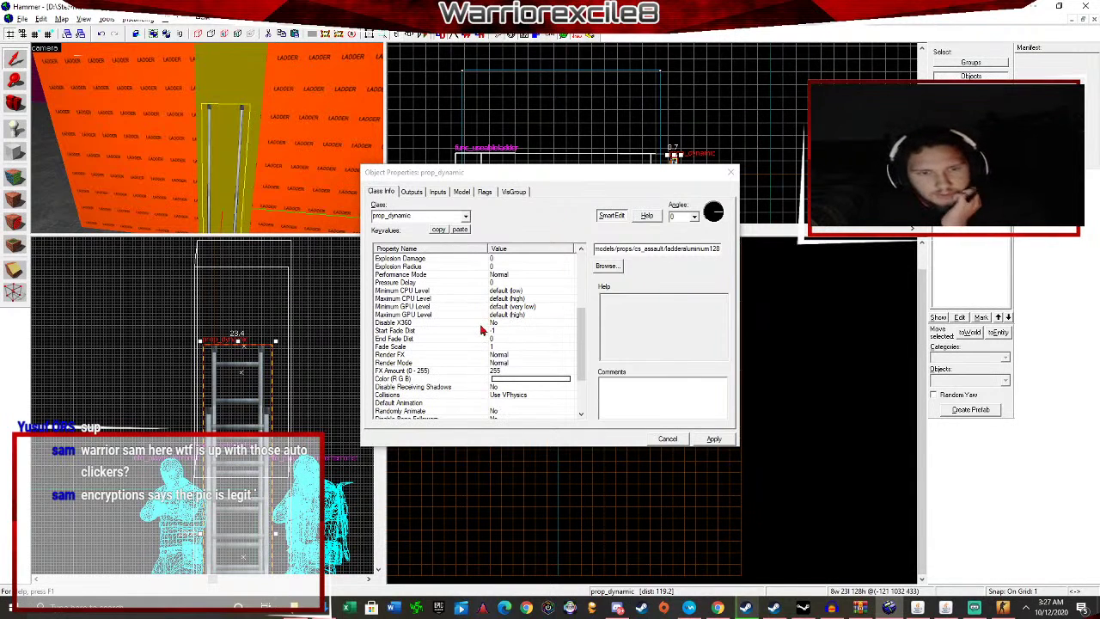
scroll(481, 349, "down", 3)
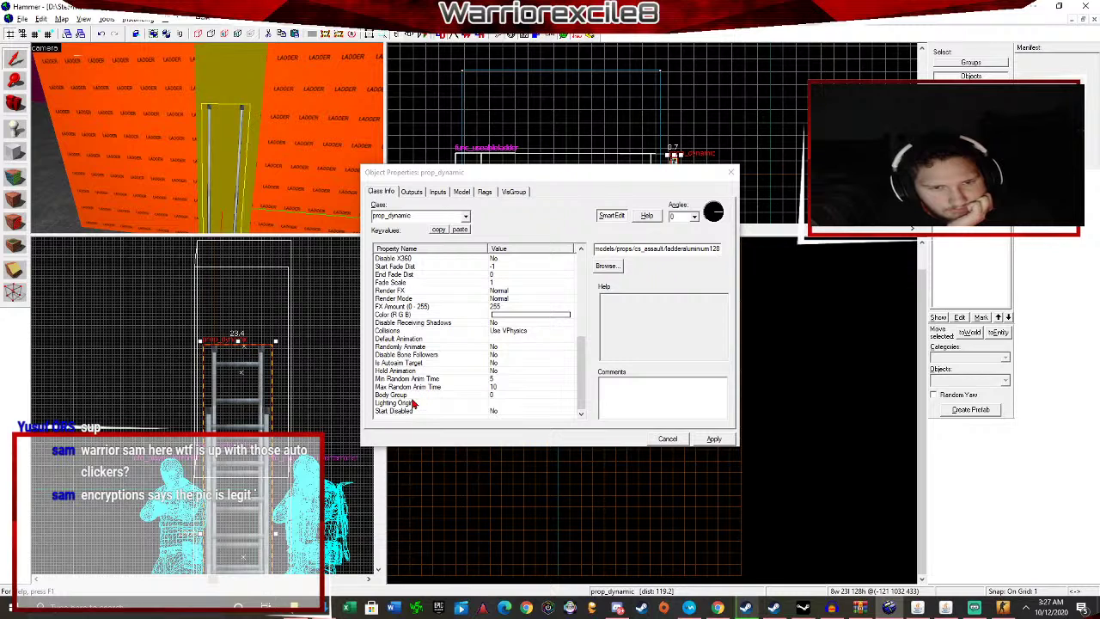
left_click(473, 331)
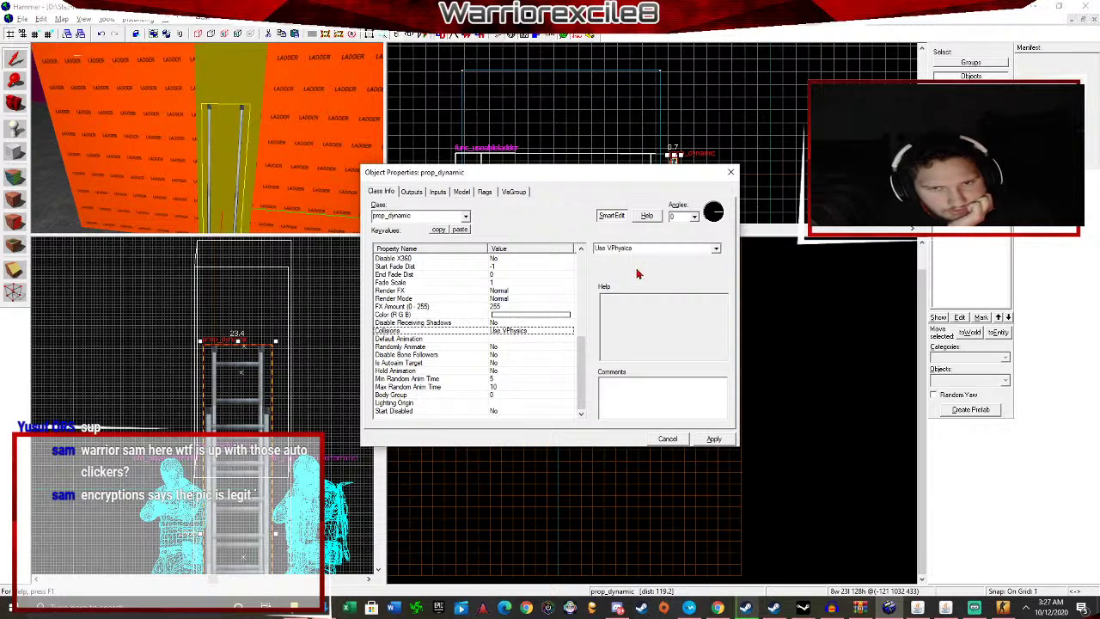
left_click(716, 250)
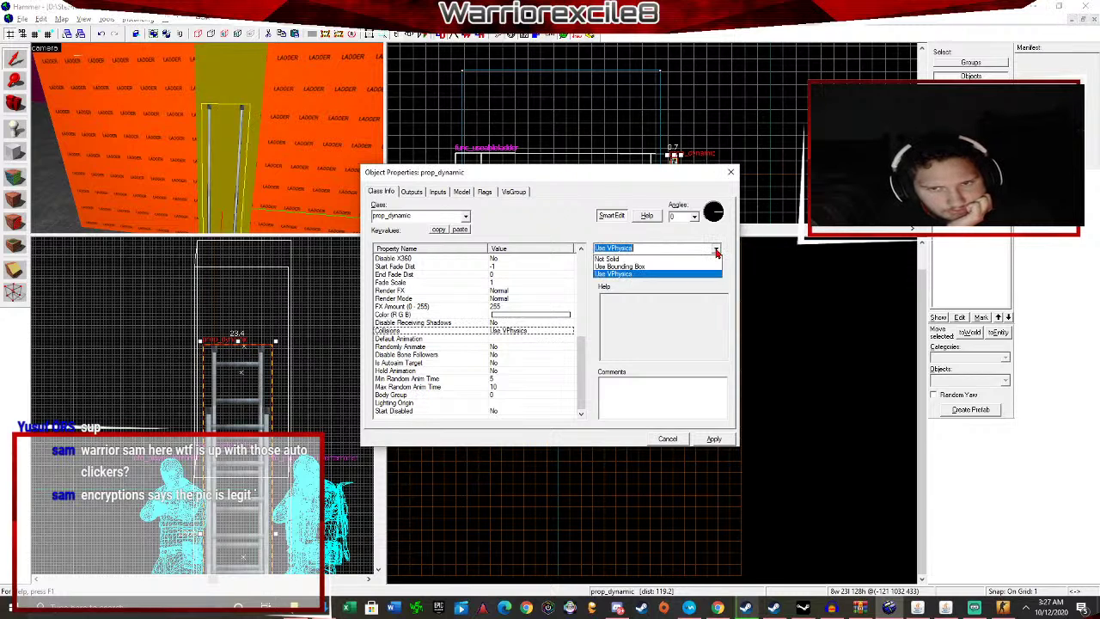
left_click(653, 259)
left_click(713, 439)
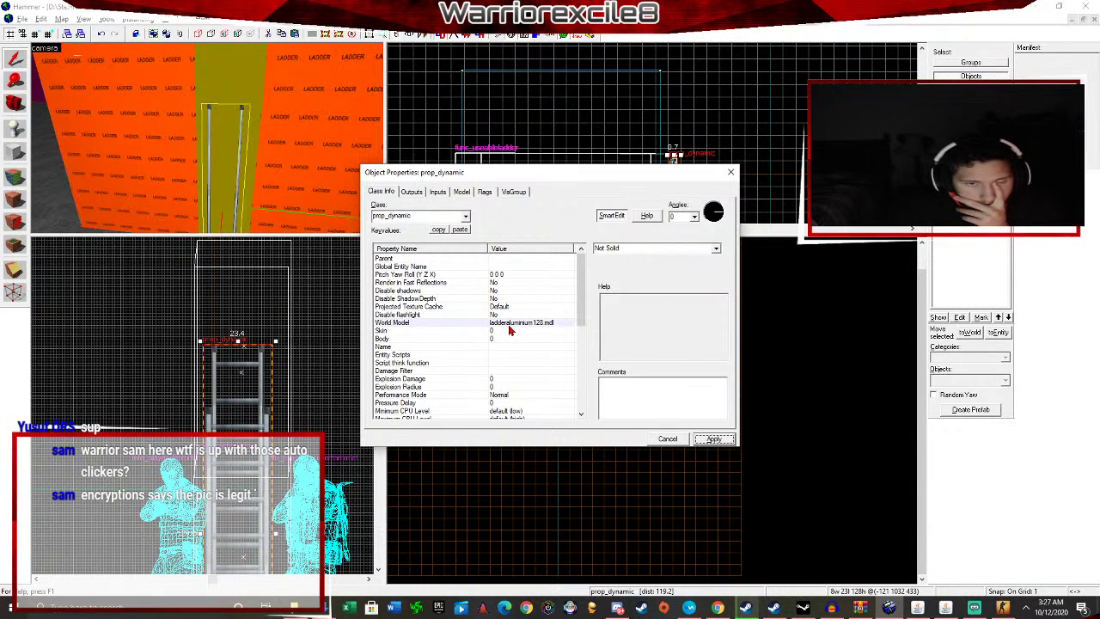
Reconfirm ladderaluminium128.mdl as the World Model, apply, and close the properties.
left_click(509, 324)
left_click(609, 266)
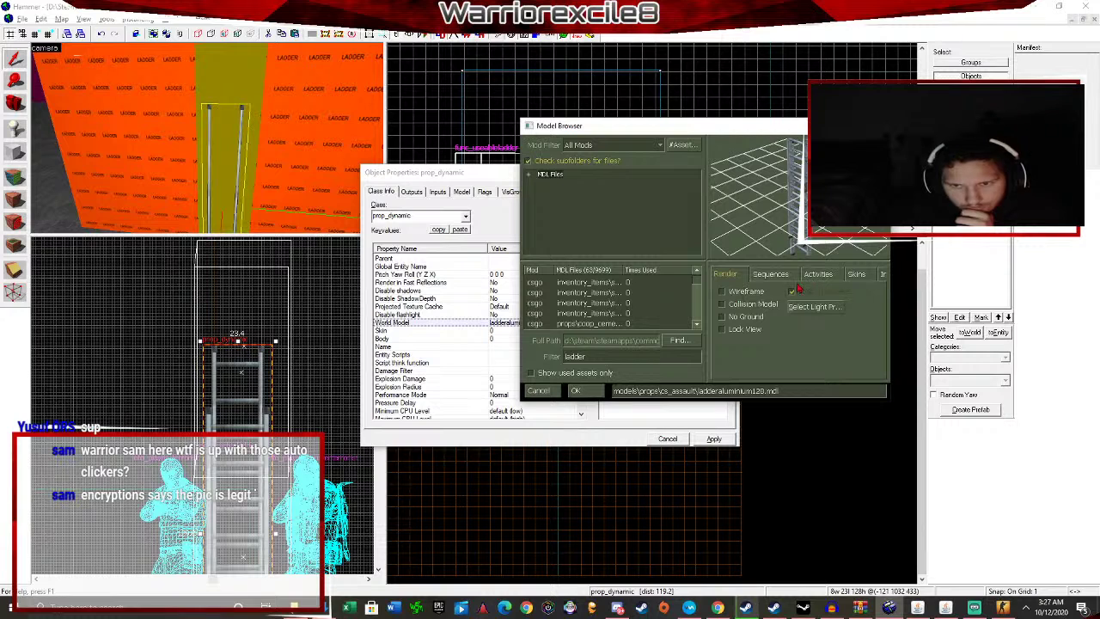
left_click(594, 391)
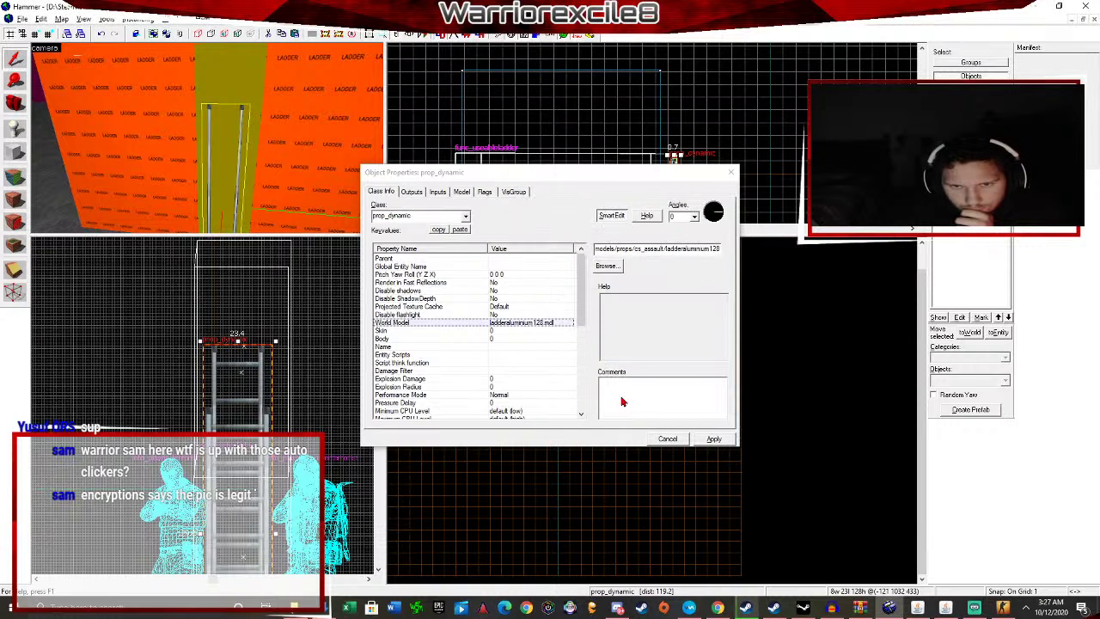
left_click(710, 439)
left_click(731, 173)
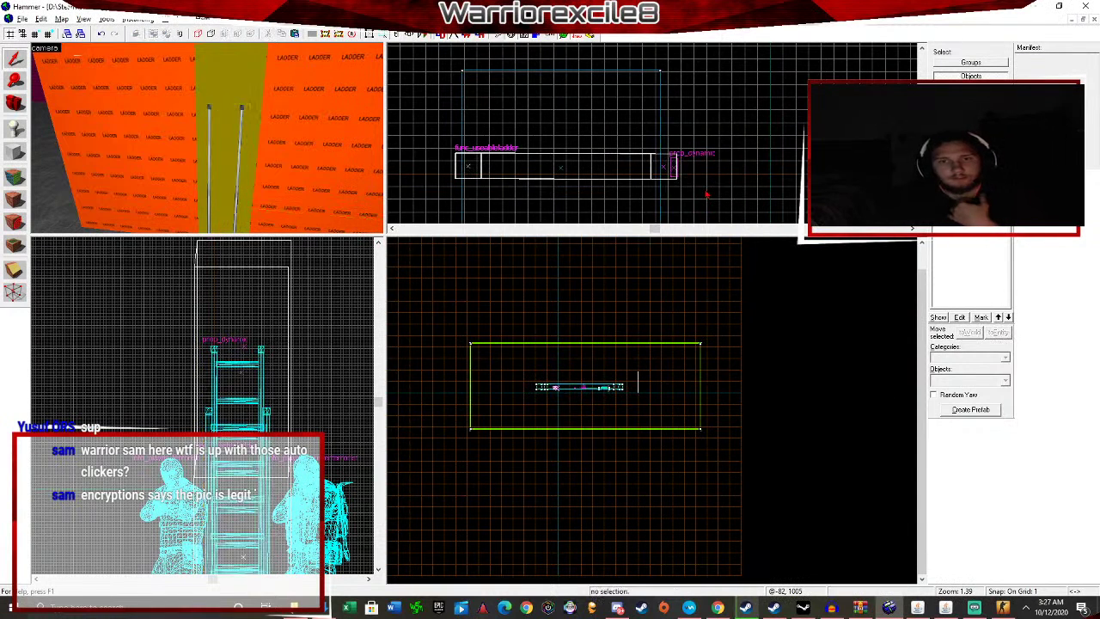
Quit the test map from the CS:GO pause menu and confirm Yes.
scroll(229, 140, "down", 6)
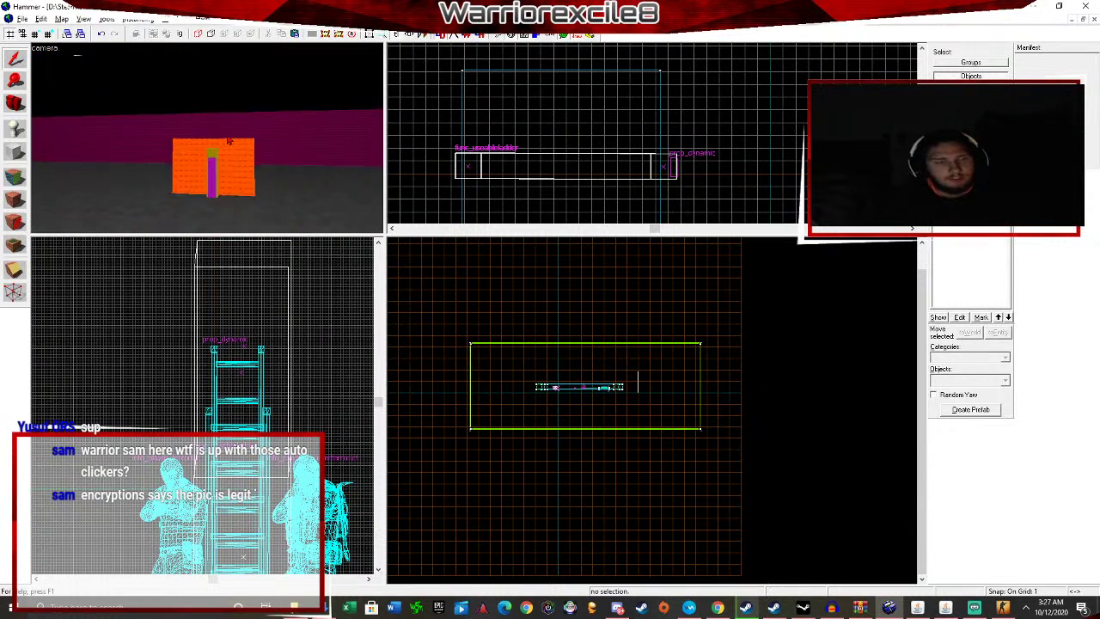
scroll(229, 139, "up", 5)
key("s")
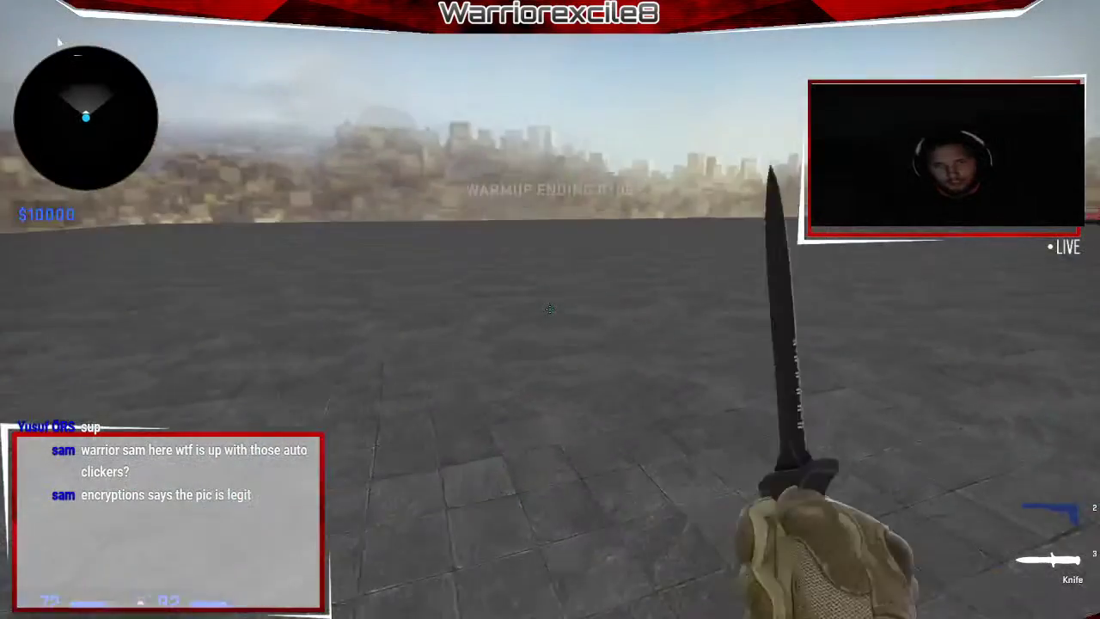
key("Escape")
left_click(27, 590)
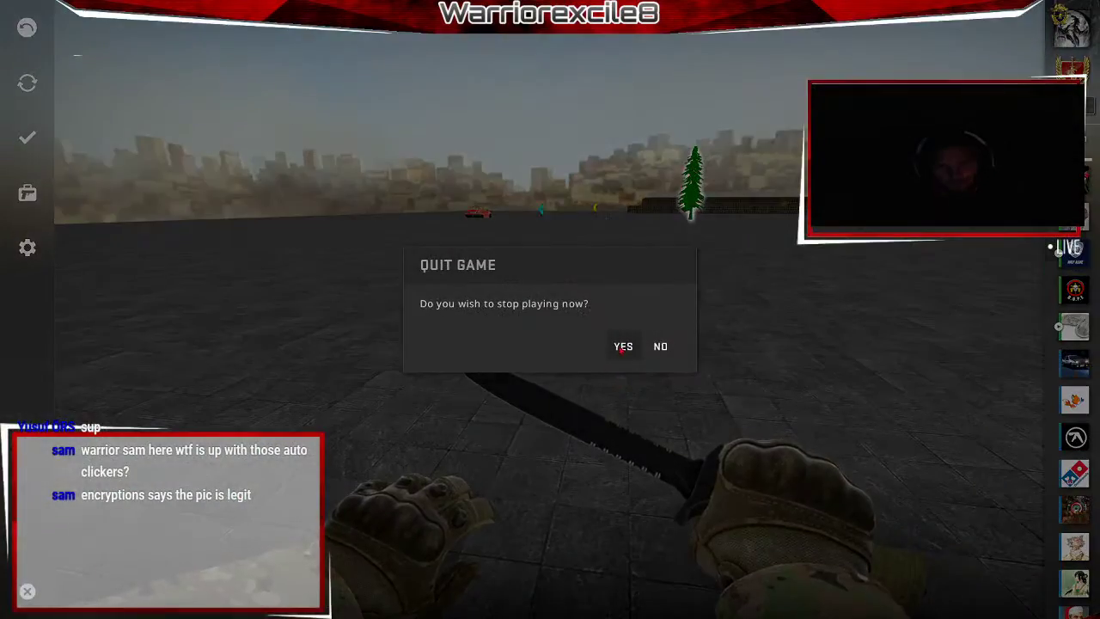
left_click(624, 346)
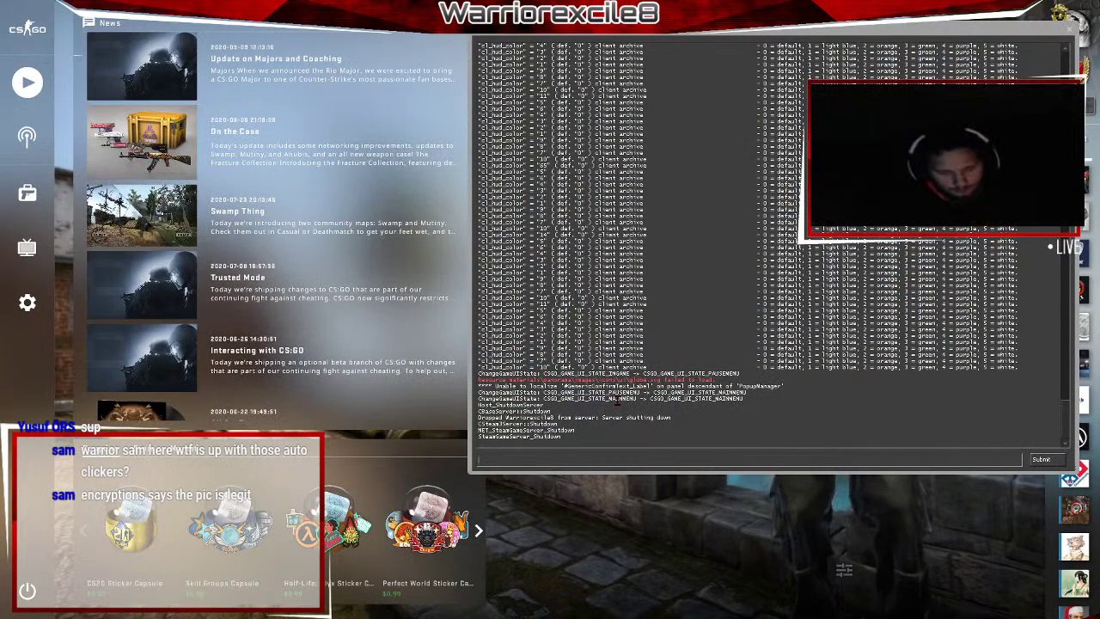
Start a new Workshop map upload with csgo/screenshots/de_dust20003.jpg as its preview image.
type("workshop_publish")
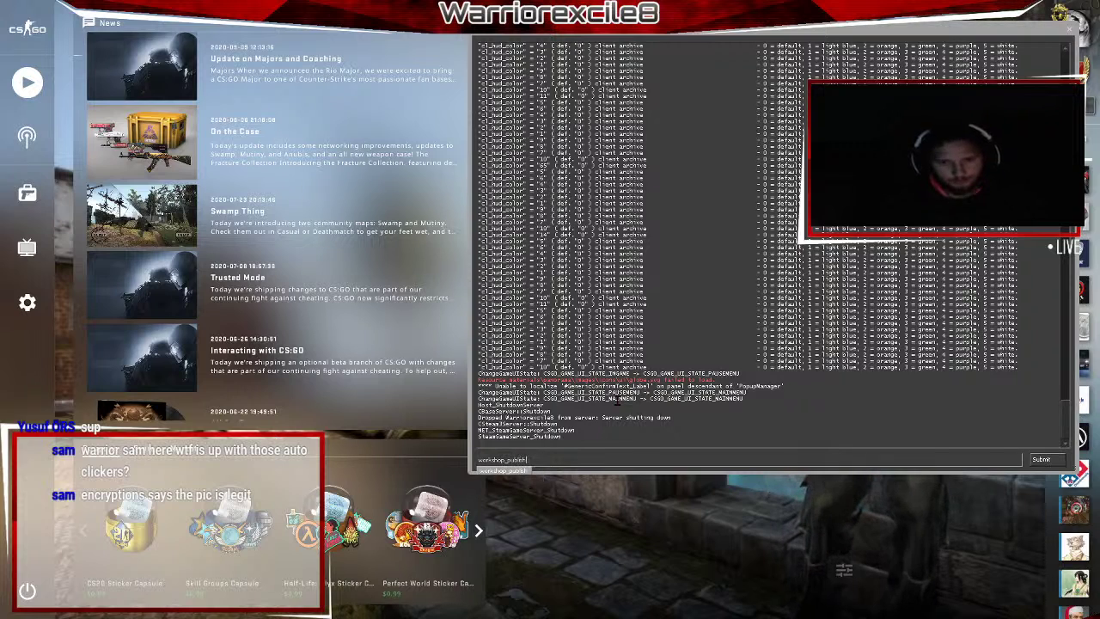
key("Return")
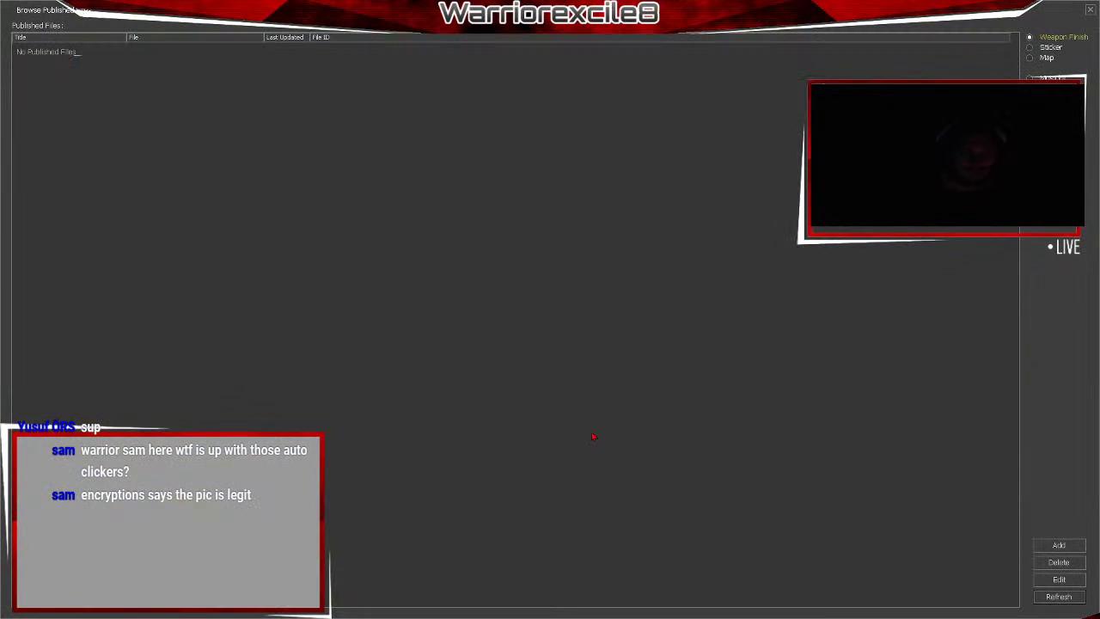
left_click(1065, 547)
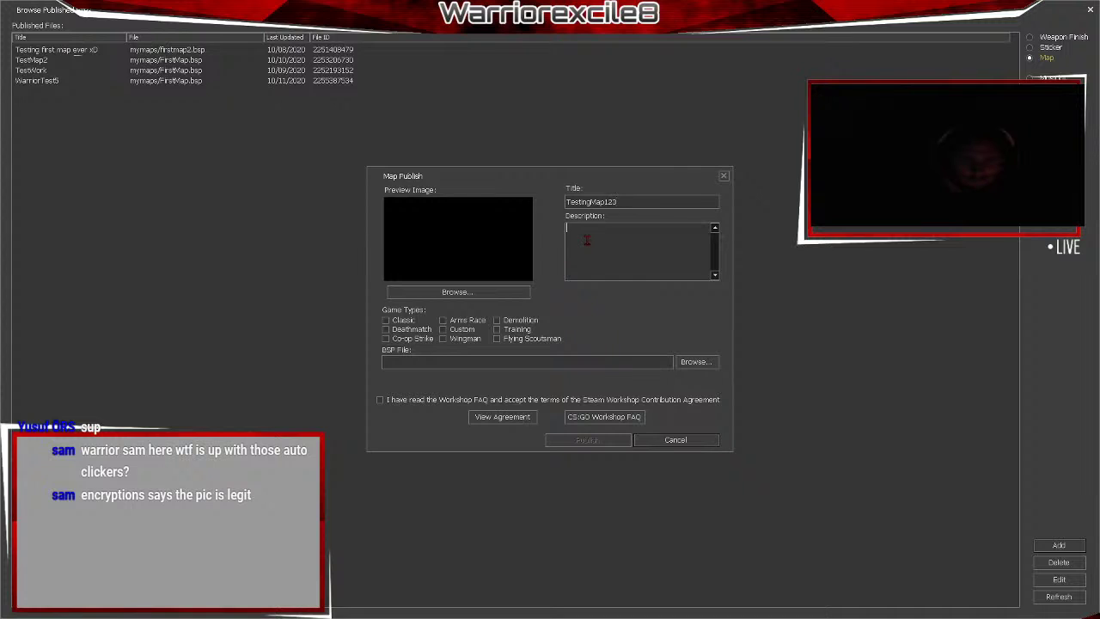
left_click(479, 293)
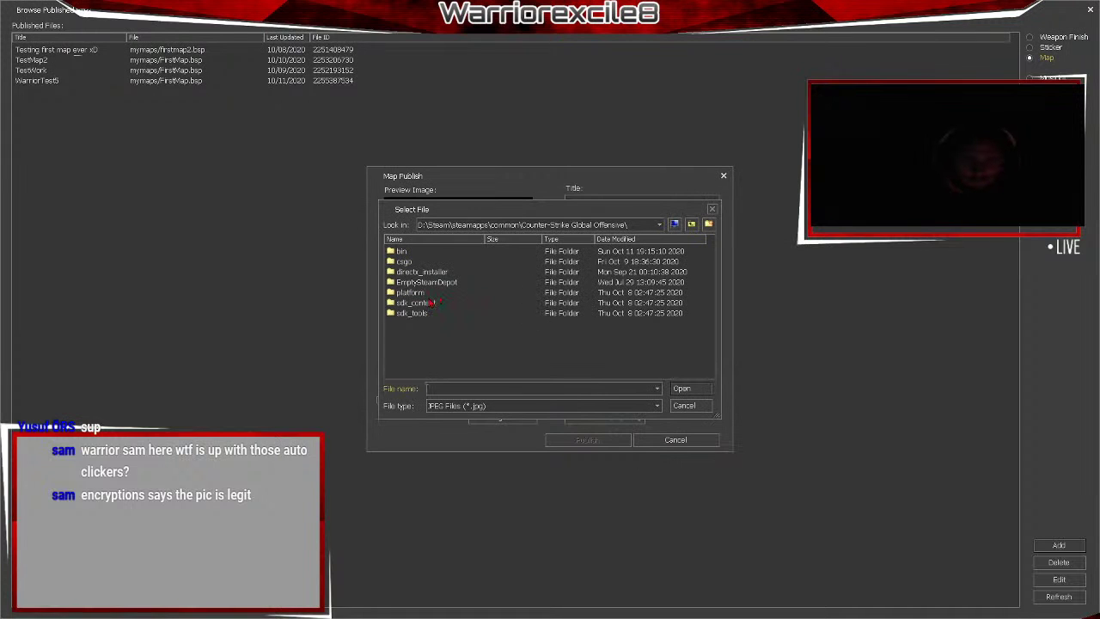
double_click(404, 261)
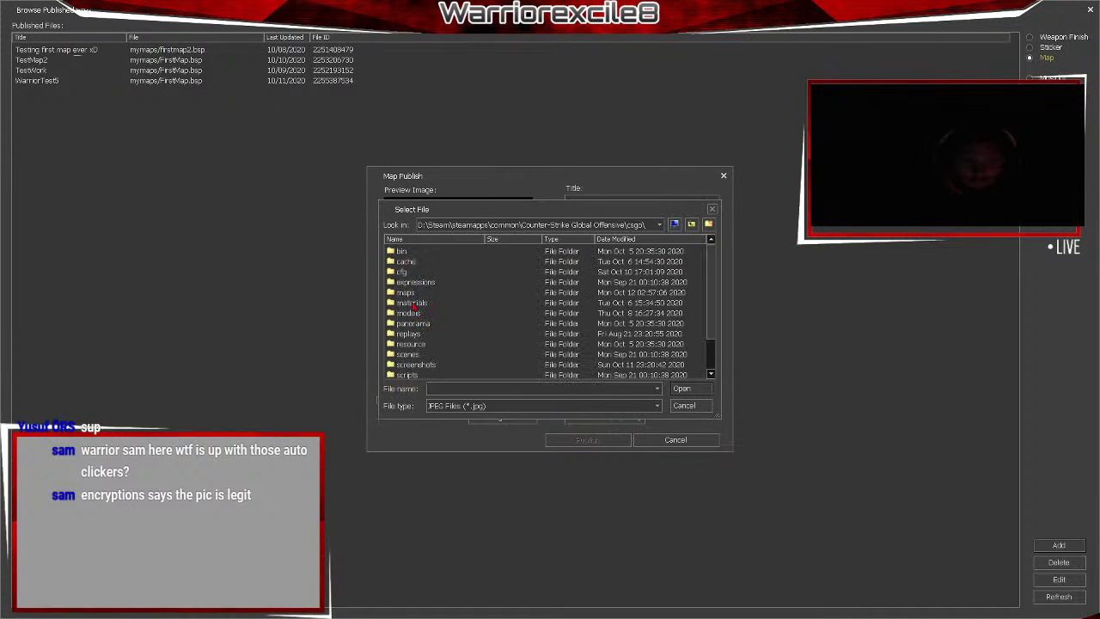
double_click(427, 365)
left_click(426, 282)
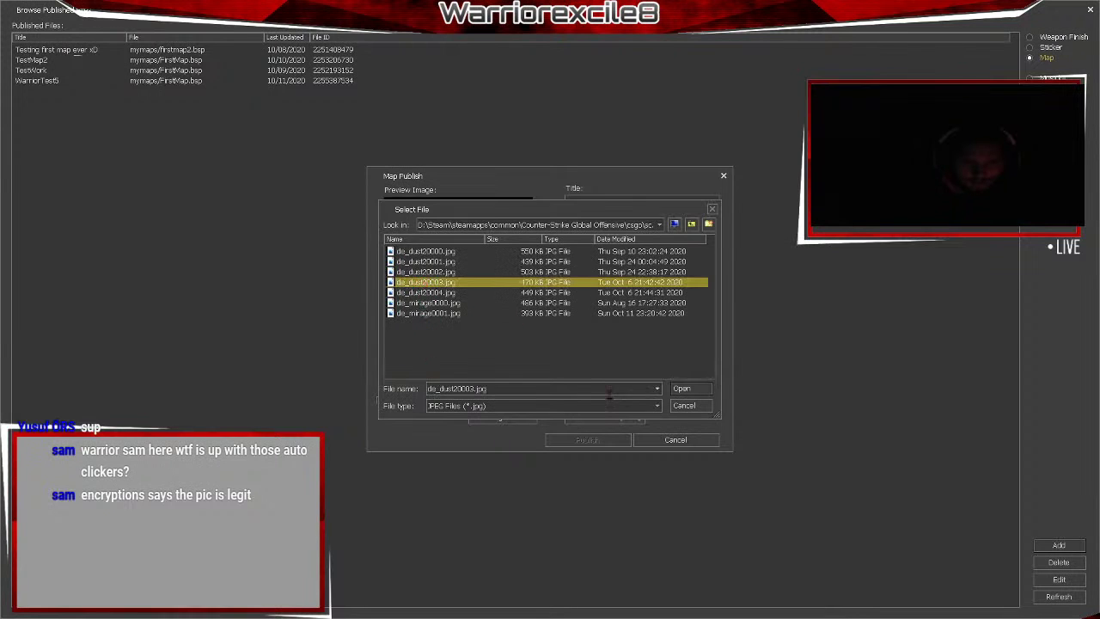
left_click(695, 390)
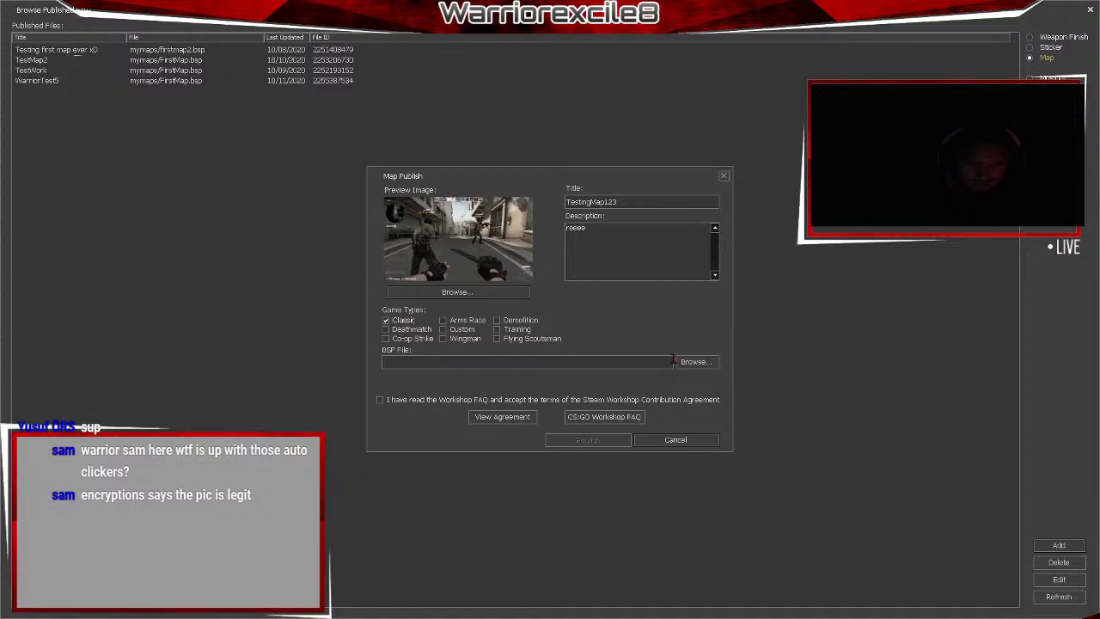
Select sdk_content/maps/testingtutorial.bsp as the map's BSP file.
left_click(691, 363)
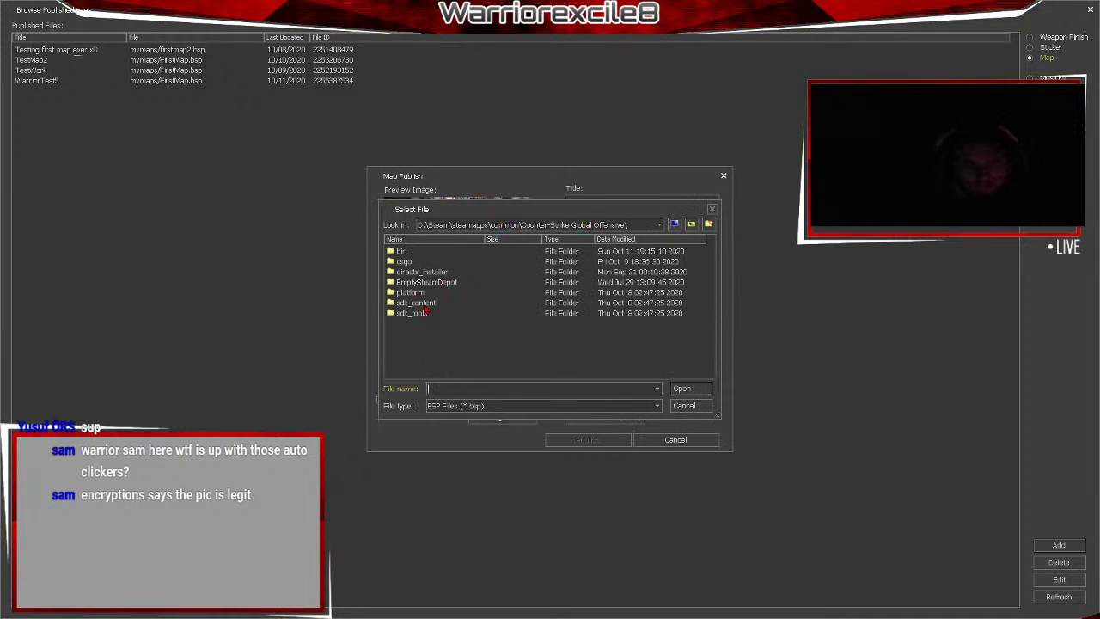
double_click(419, 303)
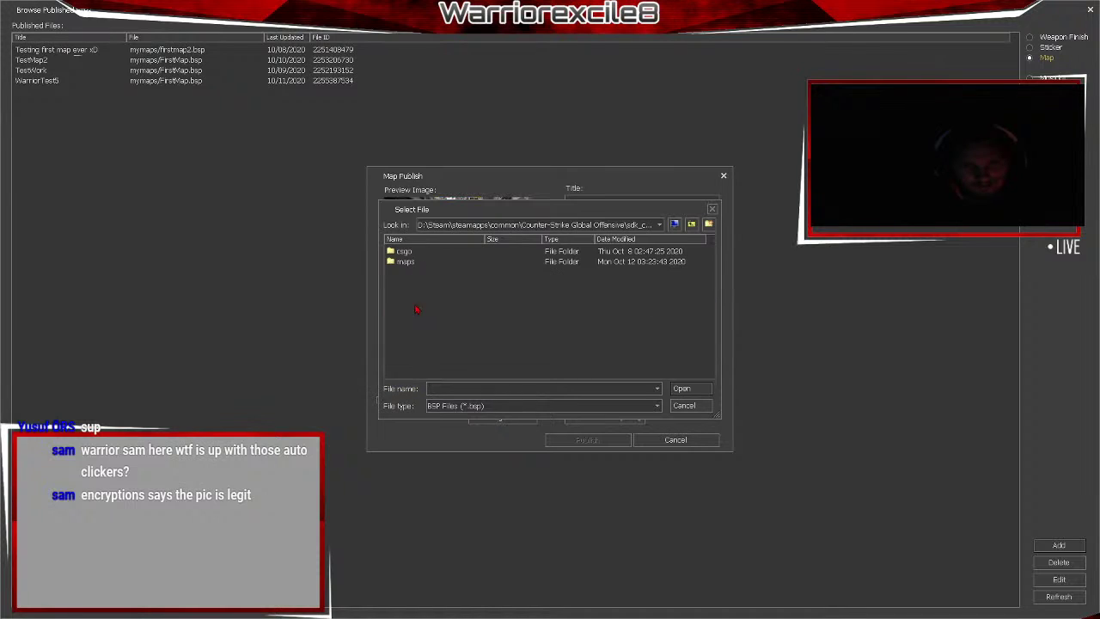
double_click(406, 261)
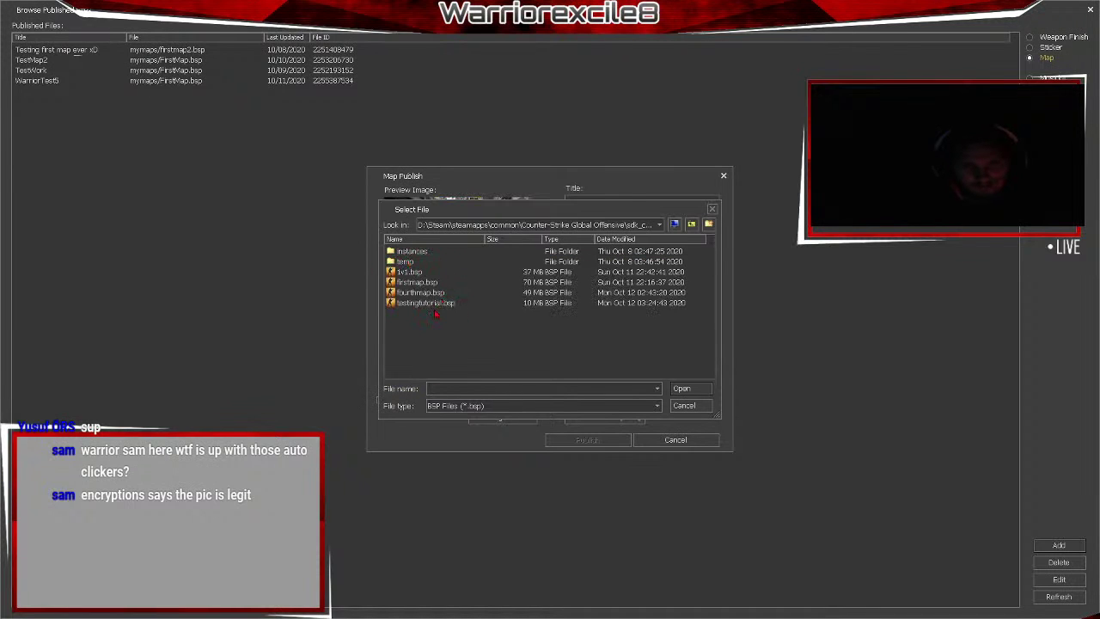
left_click(419, 304)
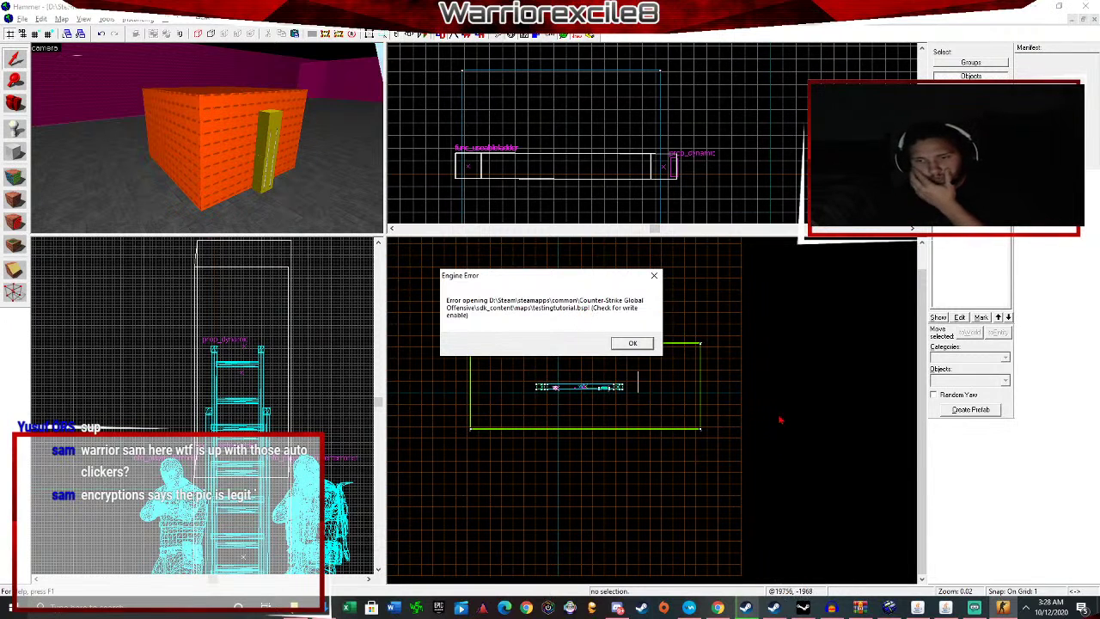
Dismiss the Engine Error about testingtutorial.bsp and bring the Steam window forward.
mouse_move(763, 610)
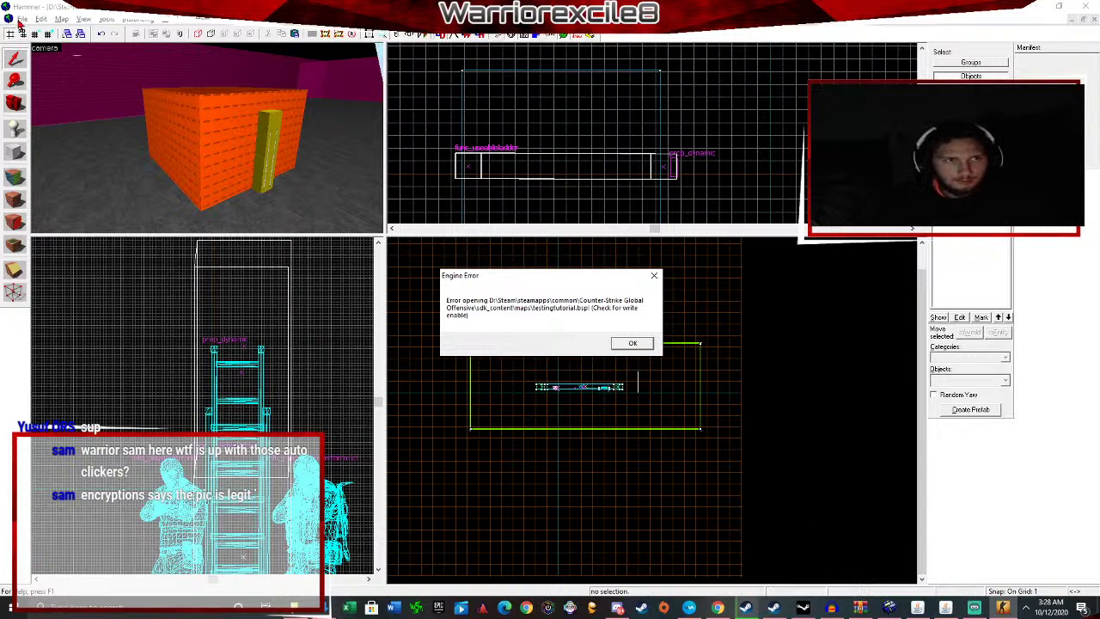
left_click(633, 343)
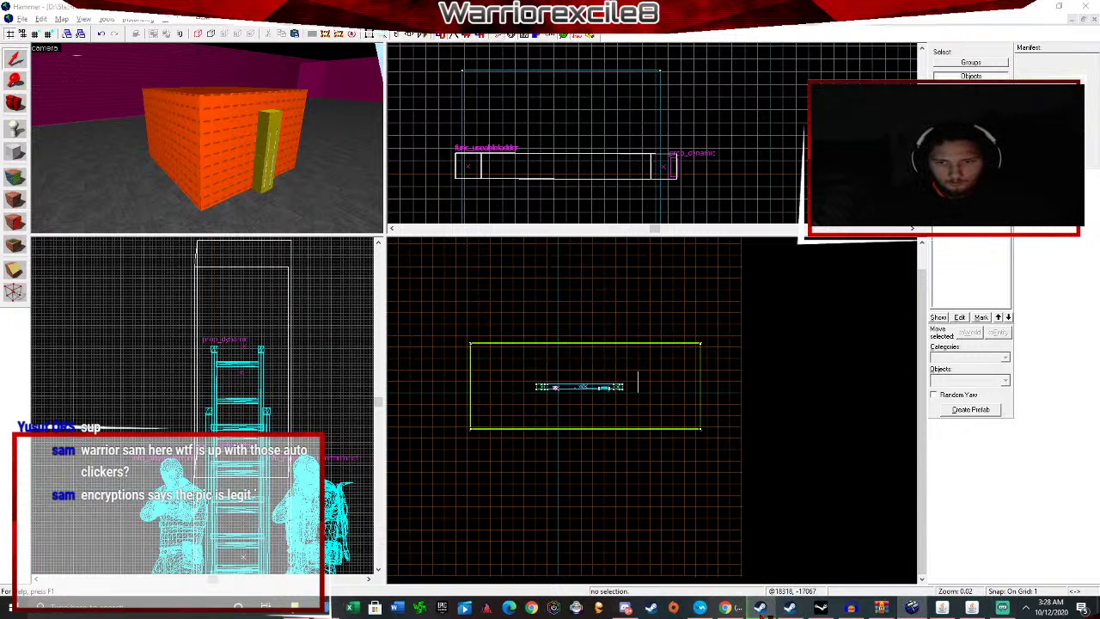
left_click(761, 609)
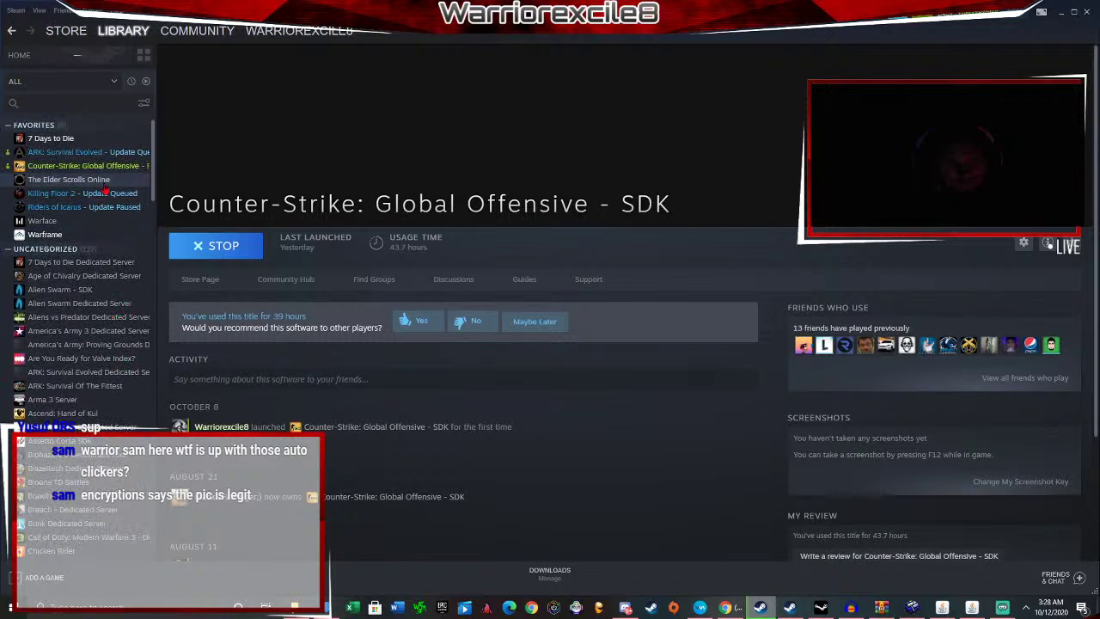
Launch Counter-Strike: Global Offensive from the Steam library, then rearrange the browser, streaming and Pakrat windows.
left_click(82, 165)
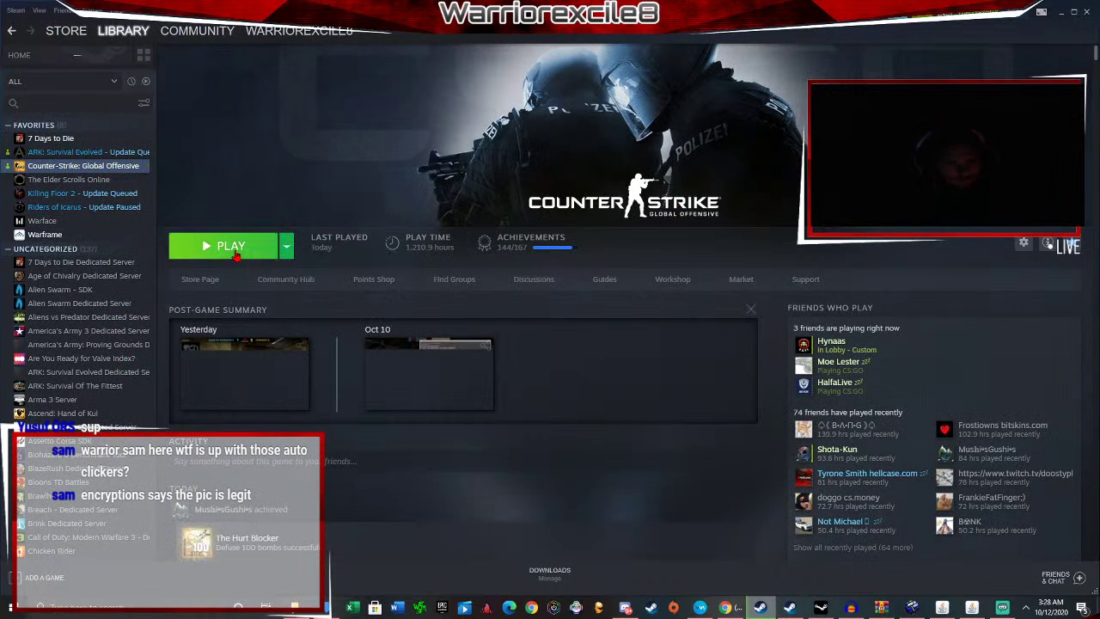
left_click(237, 254)
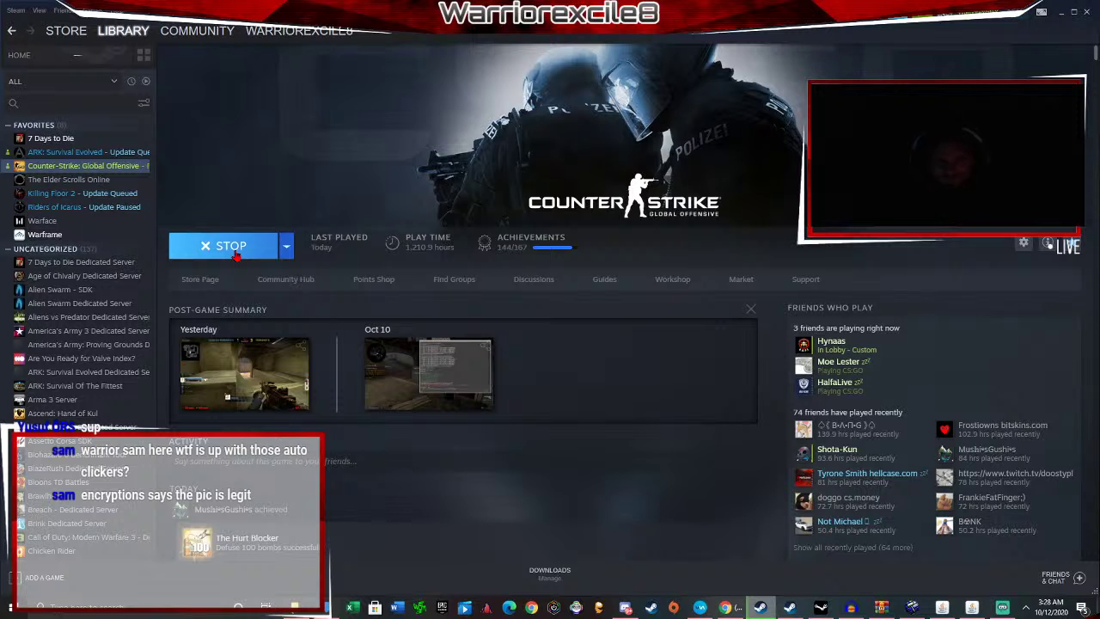
left_click(727, 608)
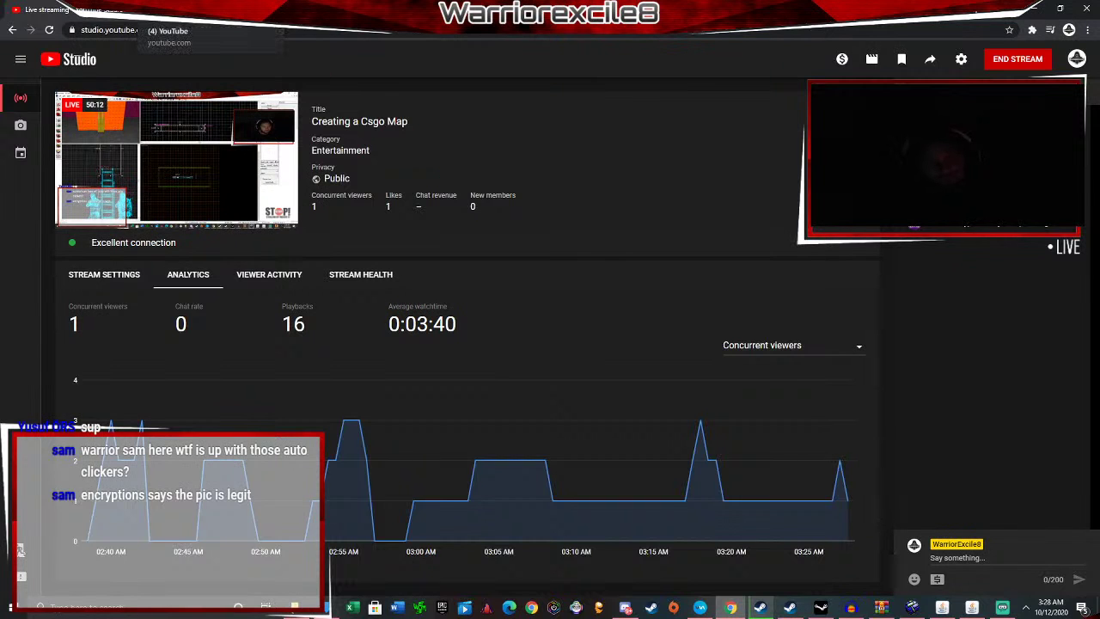
left_click(207, 10)
left_click(1003, 608)
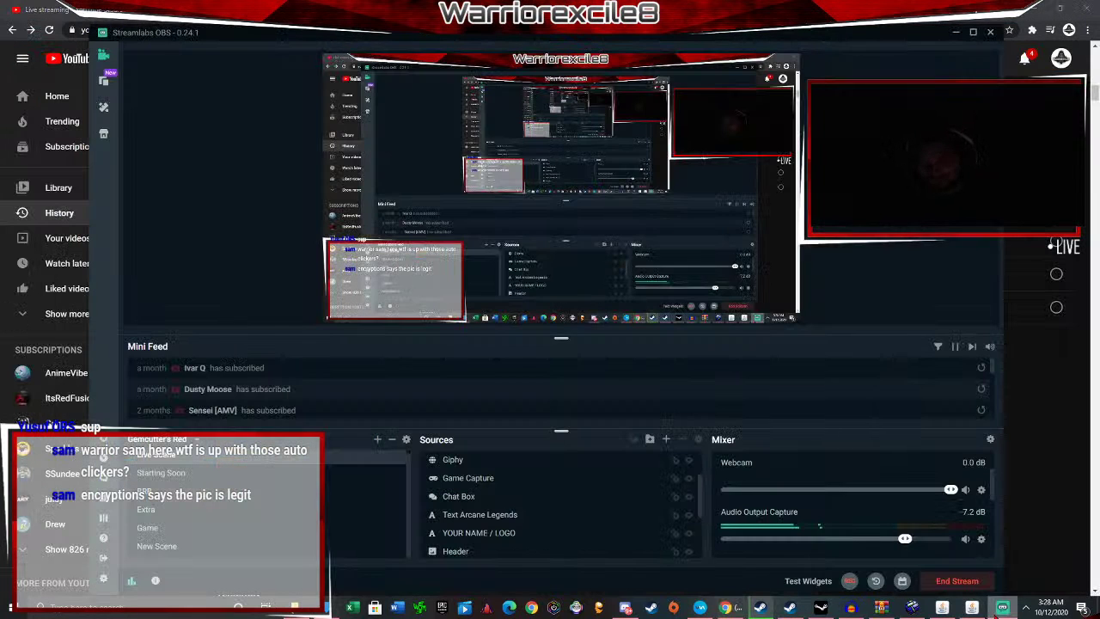
left_click(1041, 8)
mouse_move(946, 608)
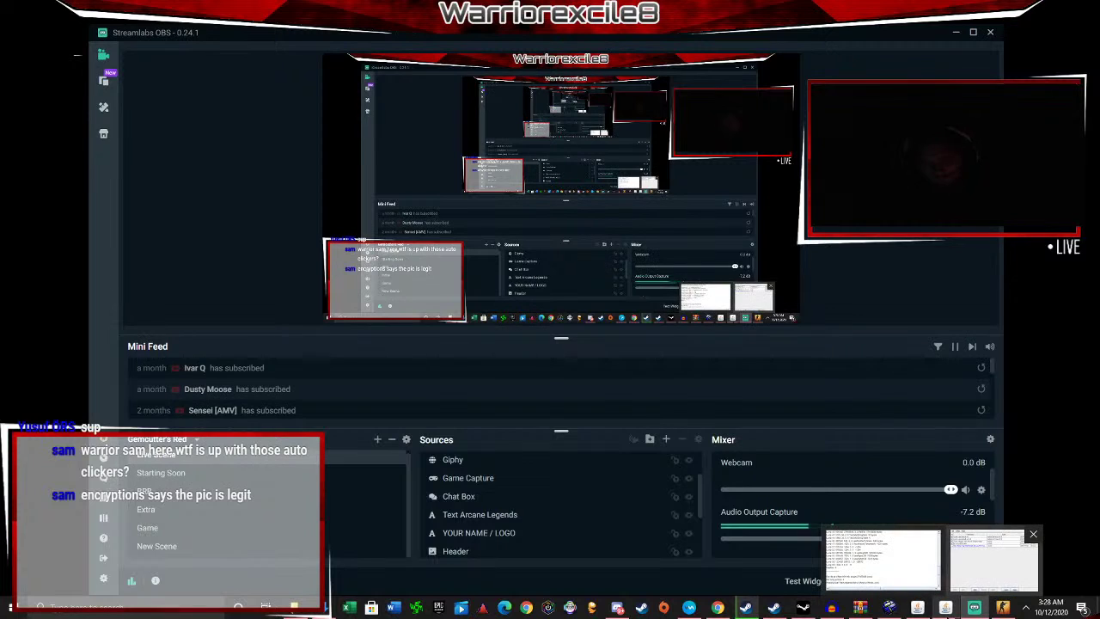
left_click(967, 533)
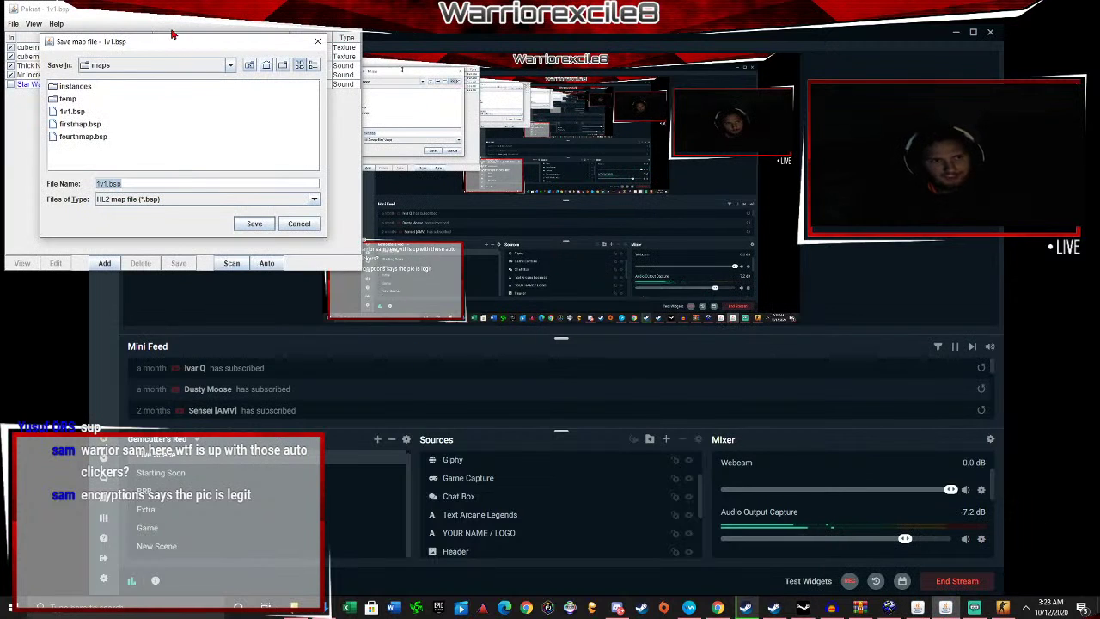
left_click_drag(104, 47, 262, 37)
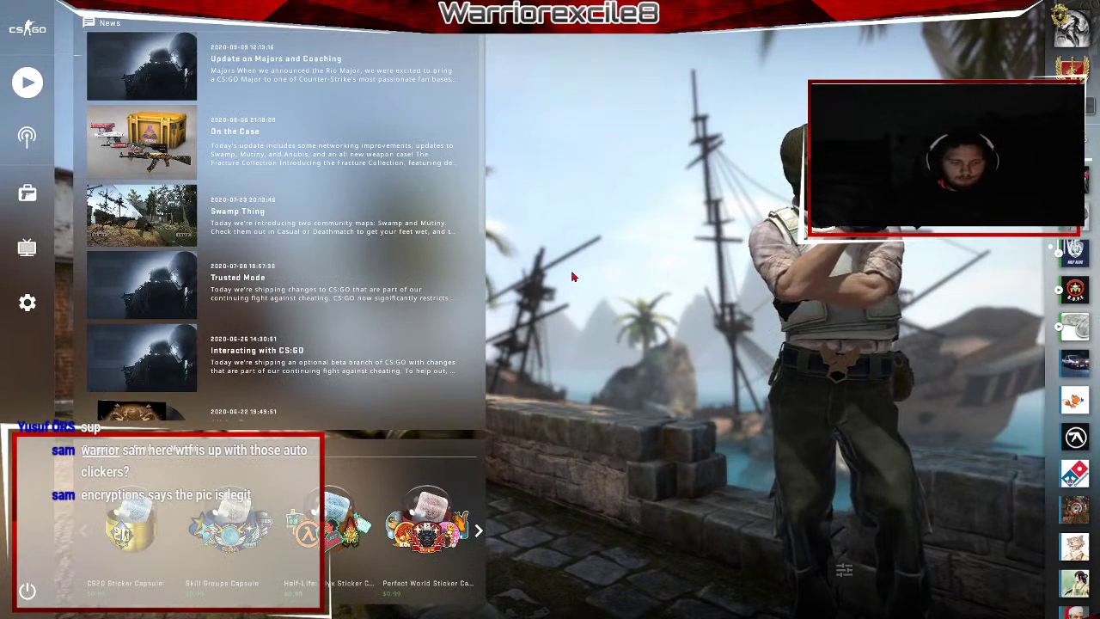
Run workshop_publish from the console and start a new map submission.
key("grave")
type("works")
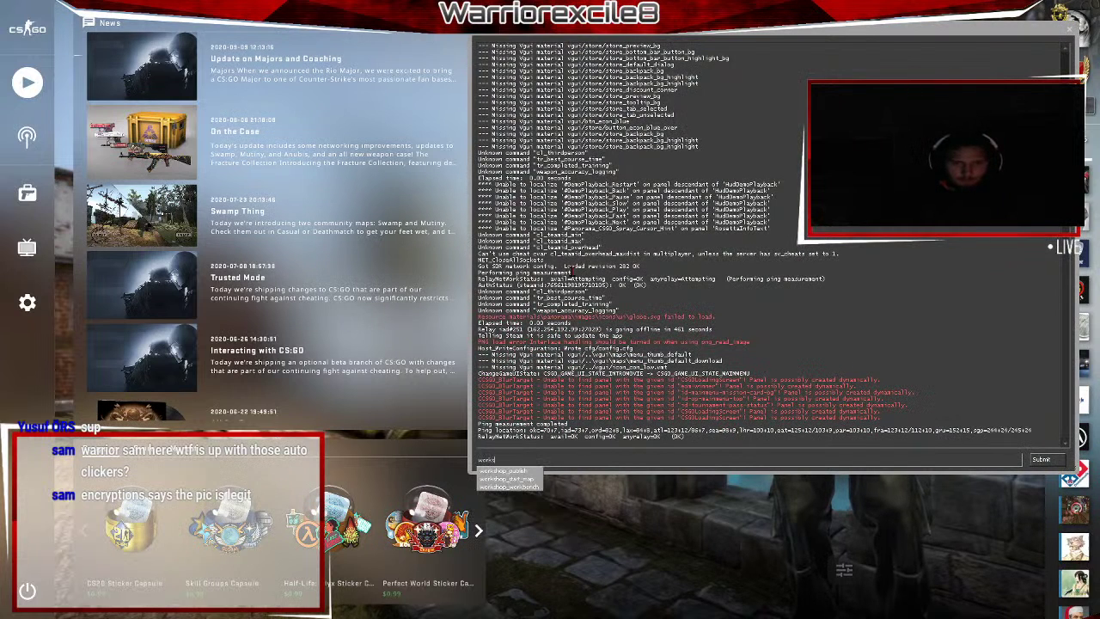
type("hop_publish")
key("Return")
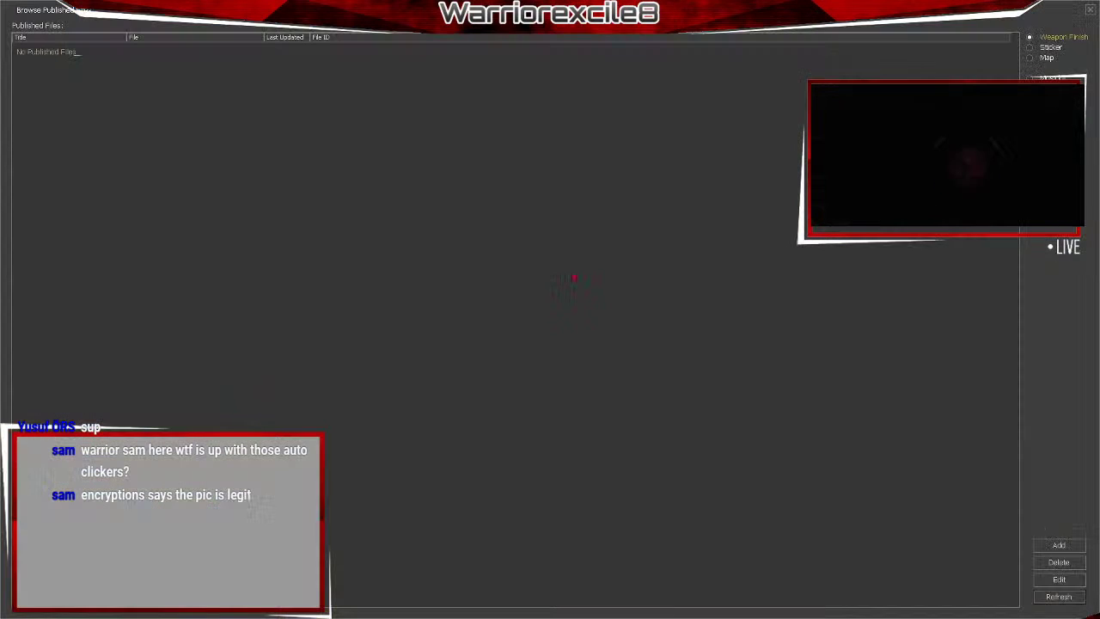
left_click(1030, 58)
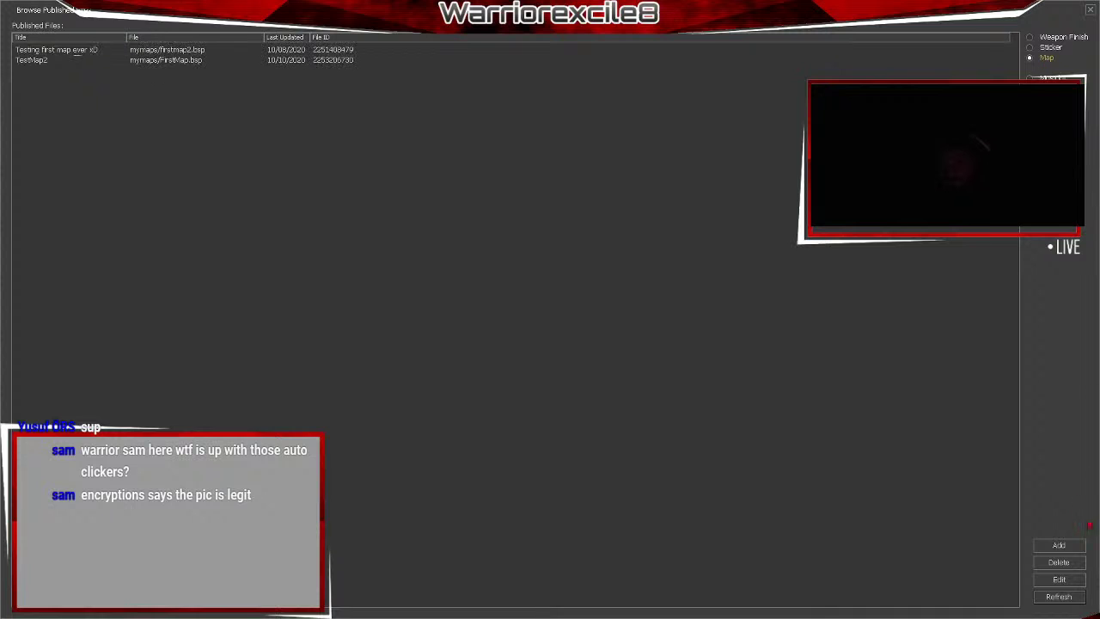
left_click(1073, 545)
Set csgo\maps\TestingTutorial.bsp as the submission's BSP file.
left_click(694, 362)
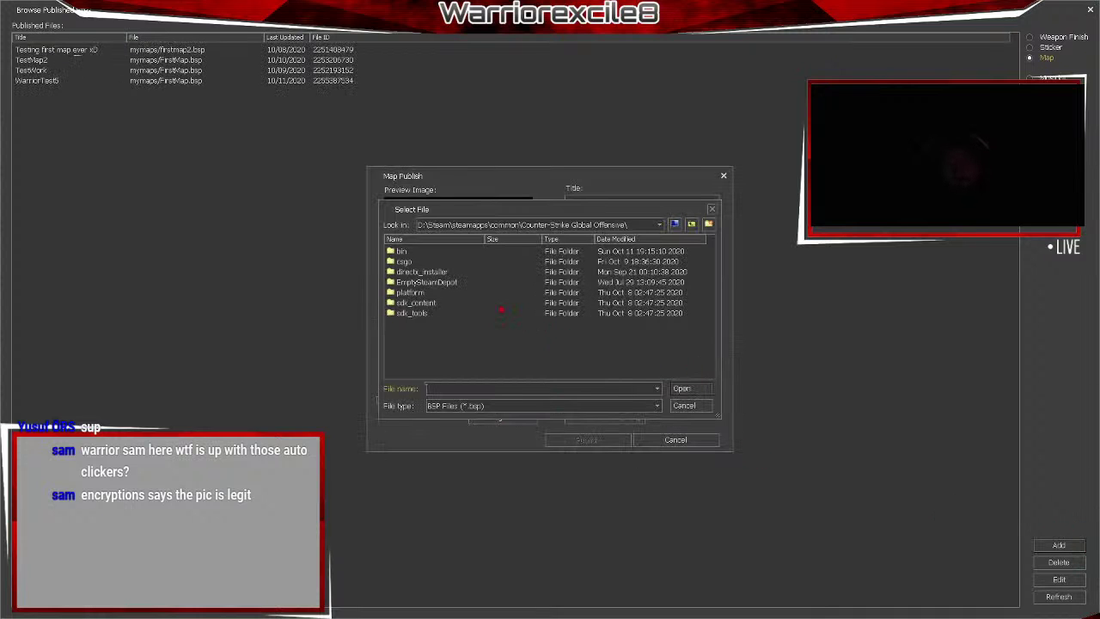
double_click(404, 262)
scroll(413, 340, "down", 1)
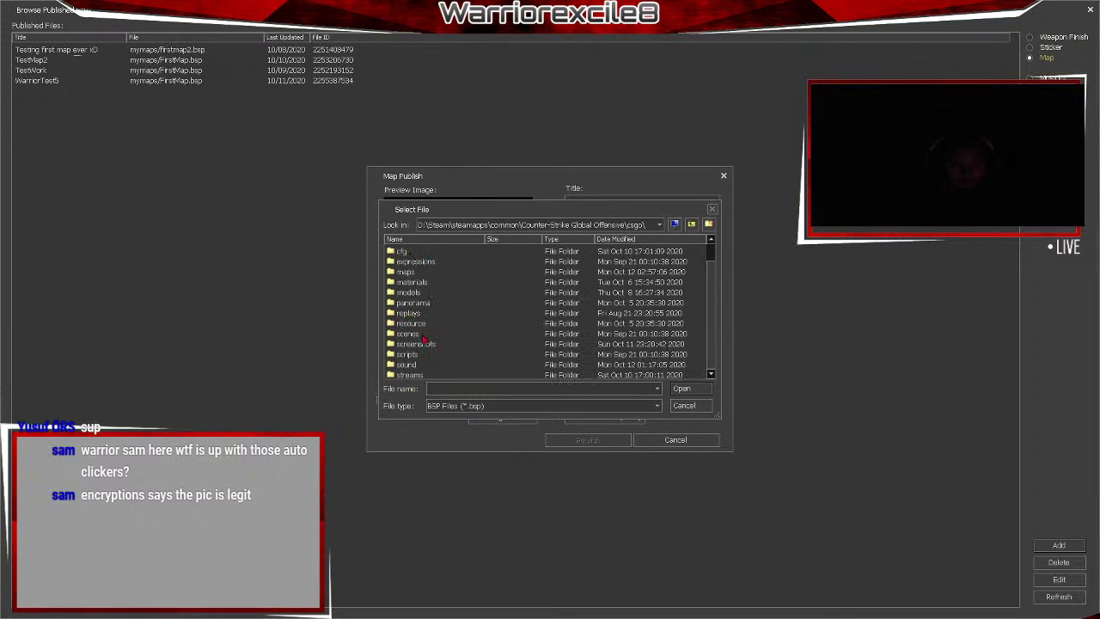
scroll(425, 344, "up", 1)
double_click(410, 293)
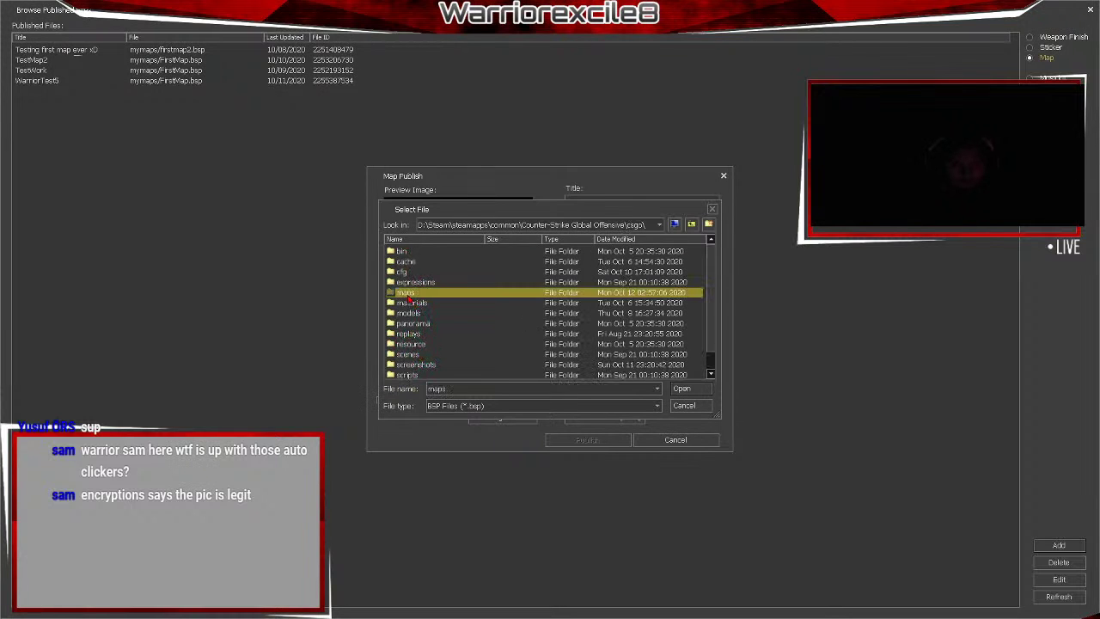
scroll(496, 320, "down", 4)
scroll(490, 322, "down", 5)
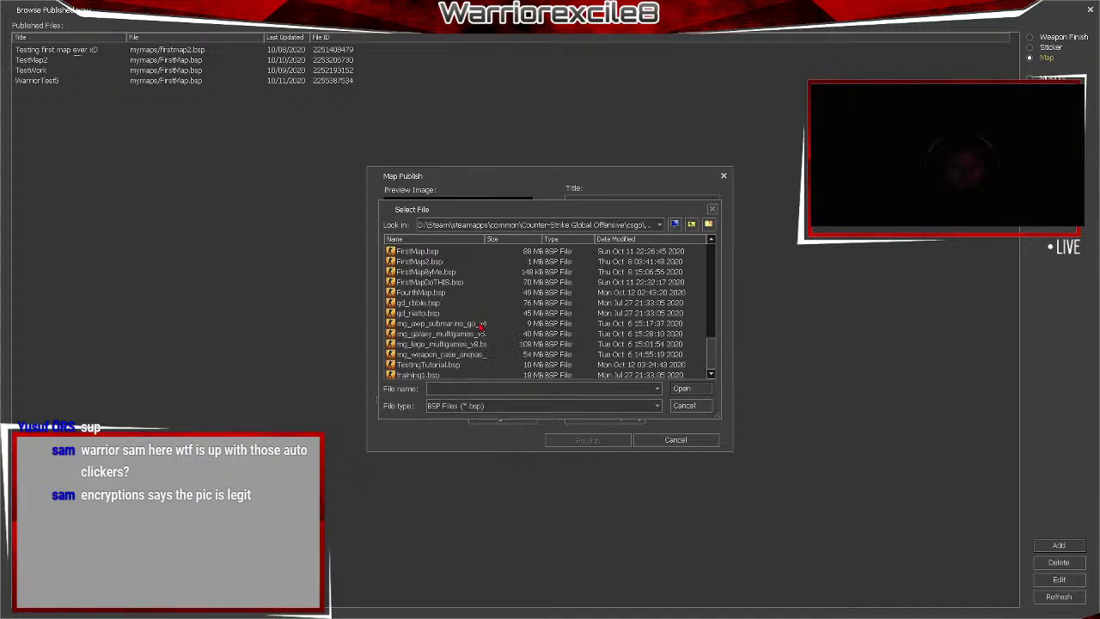
left_click(450, 367)
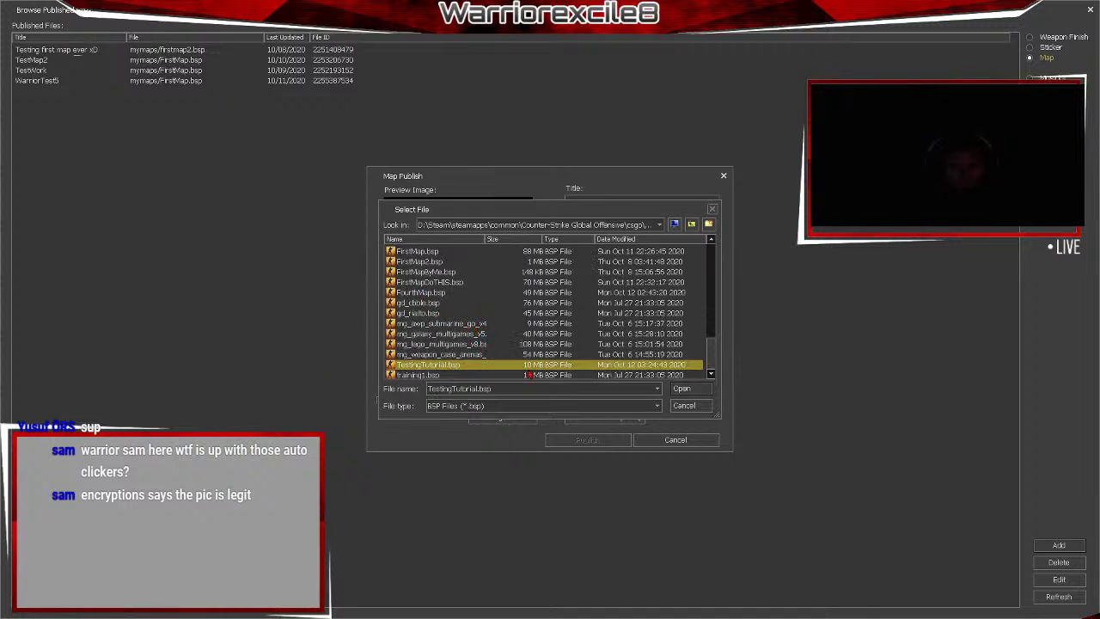
left_click(684, 389)
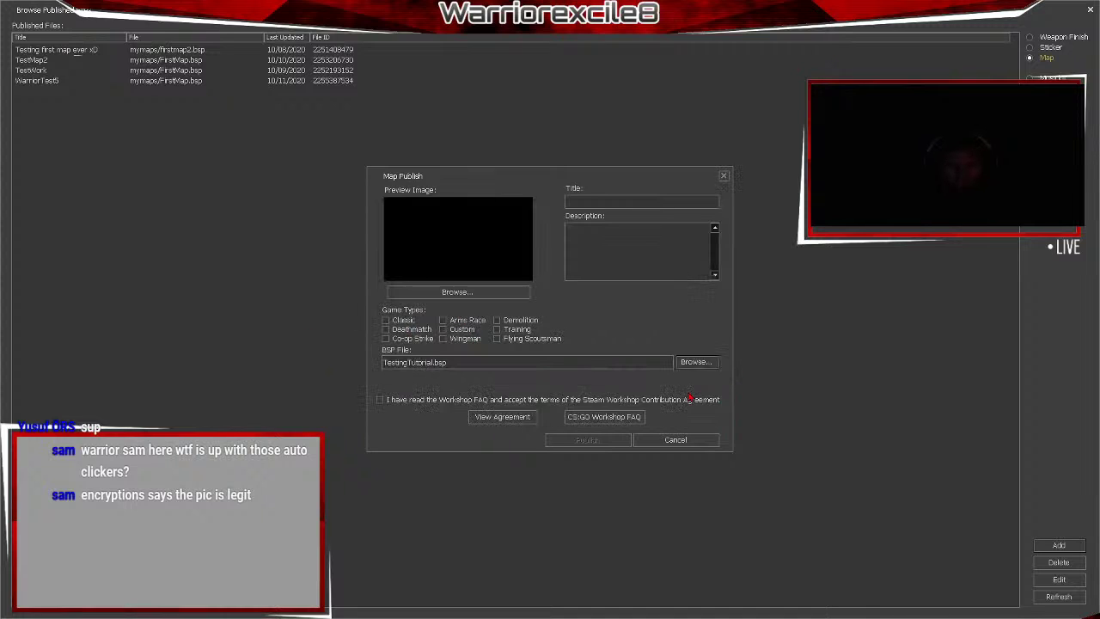
Complete the title Testing123 and tick the Classic game type.
left_click(602, 199)
type("sting :)")
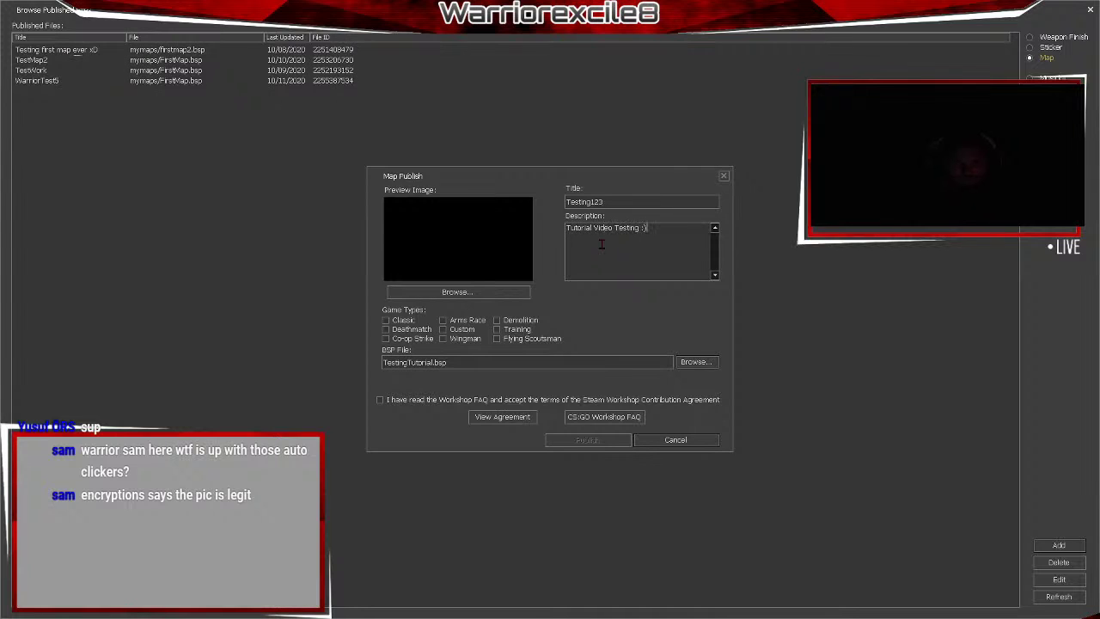
left_click(386, 320)
Set de_dust20001.jpg as the preview image, accept the agreement, and publish.
left_click(458, 293)
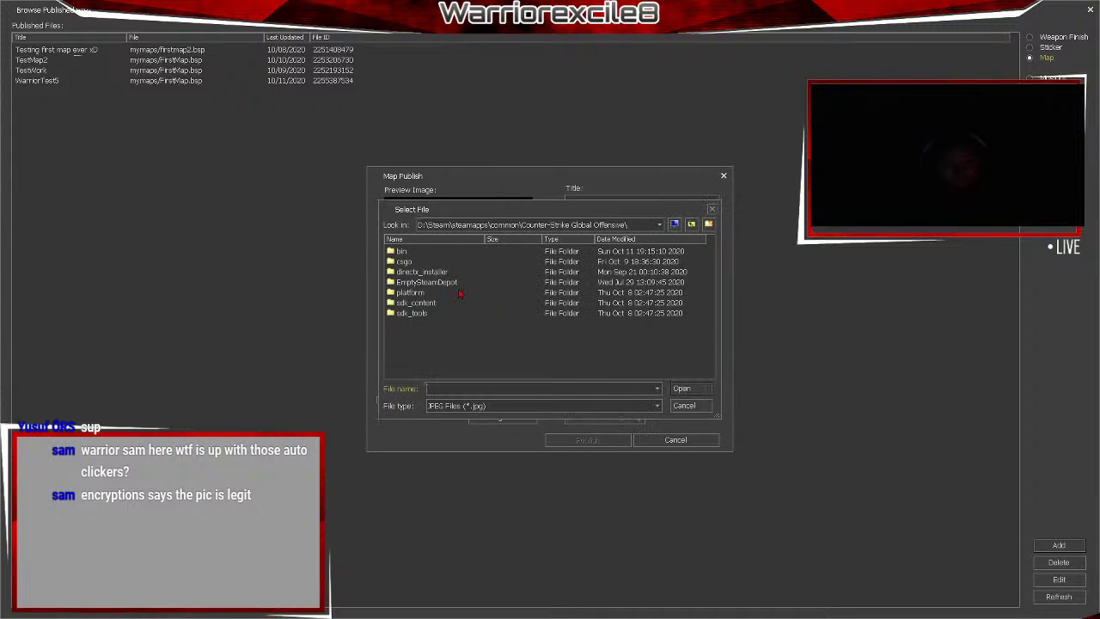
double_click(408, 263)
double_click(416, 365)
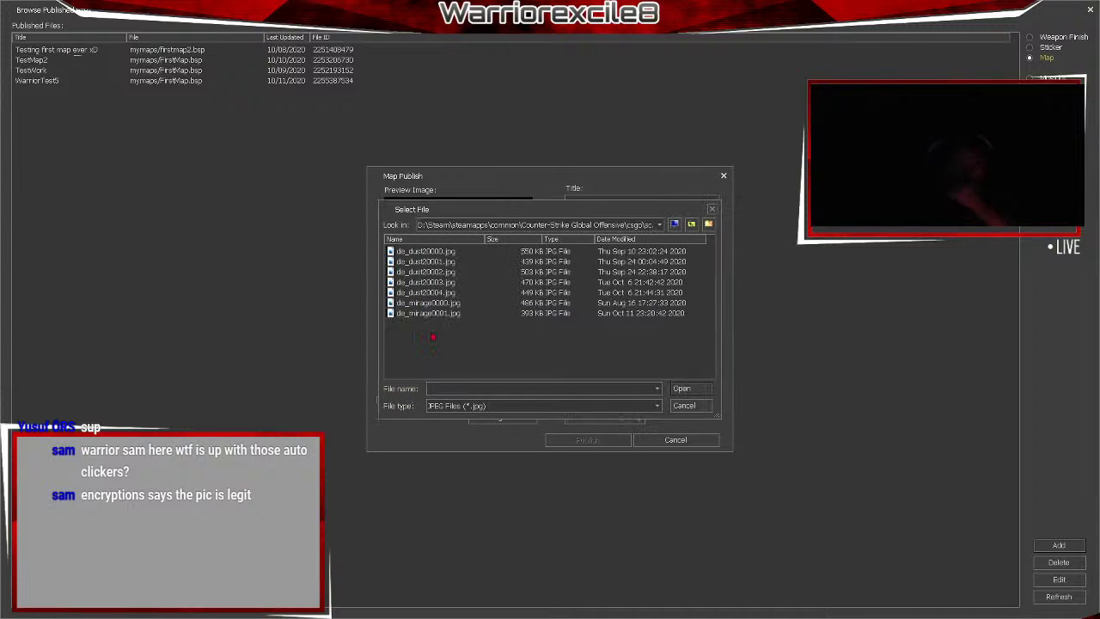
left_click(435, 262)
left_click(681, 388)
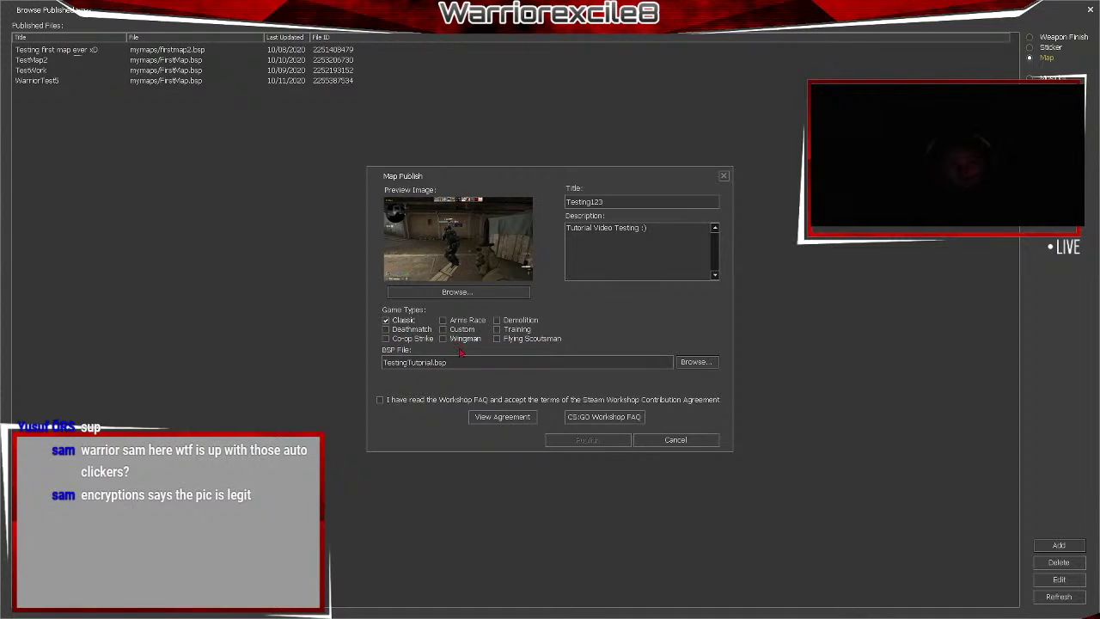
left_click(380, 400)
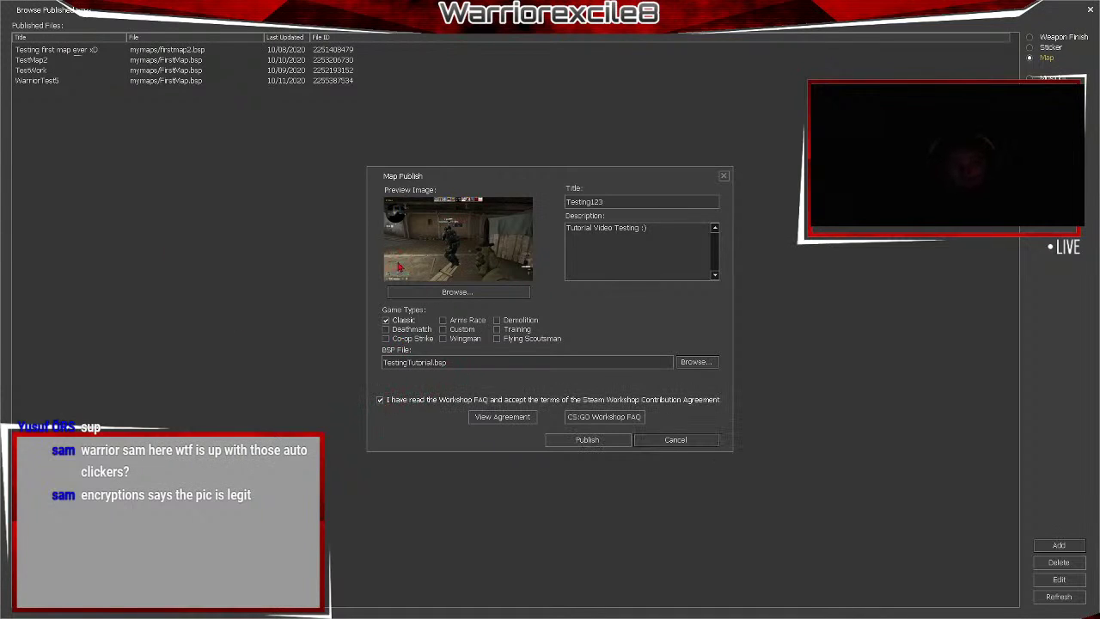
left_click(588, 440)
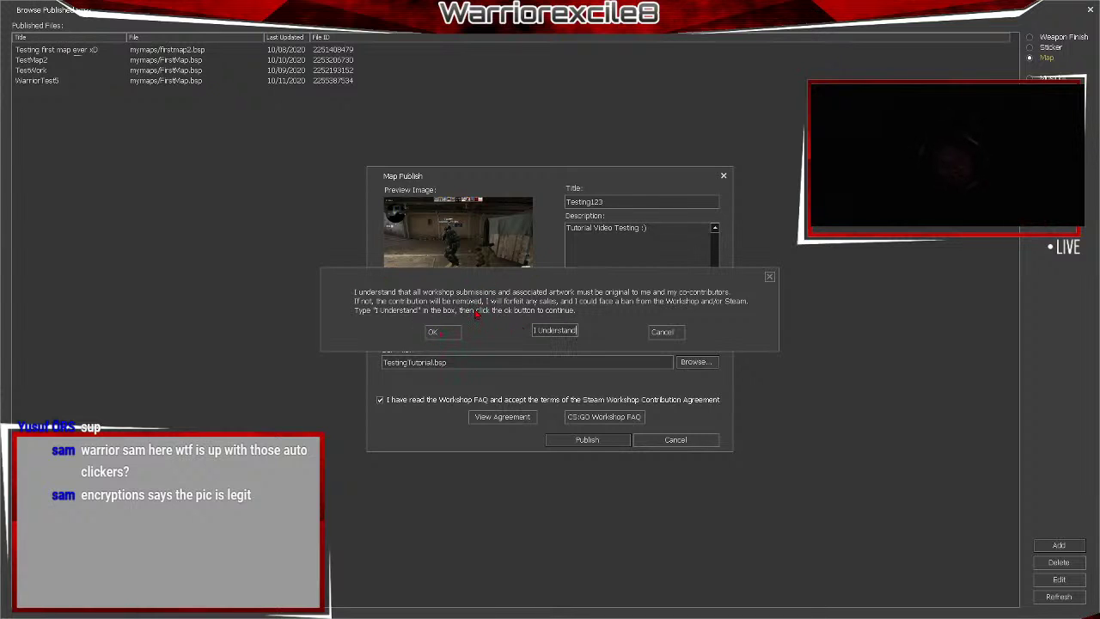
Glance at the Steam profile, then return and confirm the originality agreement to publish Testing123.
key("alt+Tab")
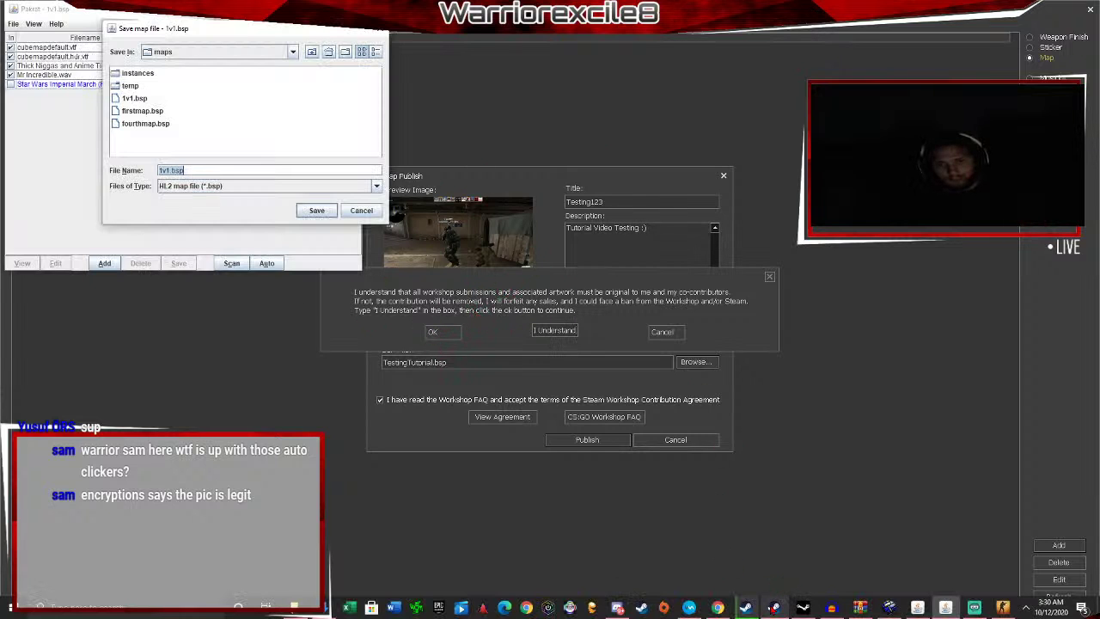
left_click(753, 610)
mouse_move(300, 31)
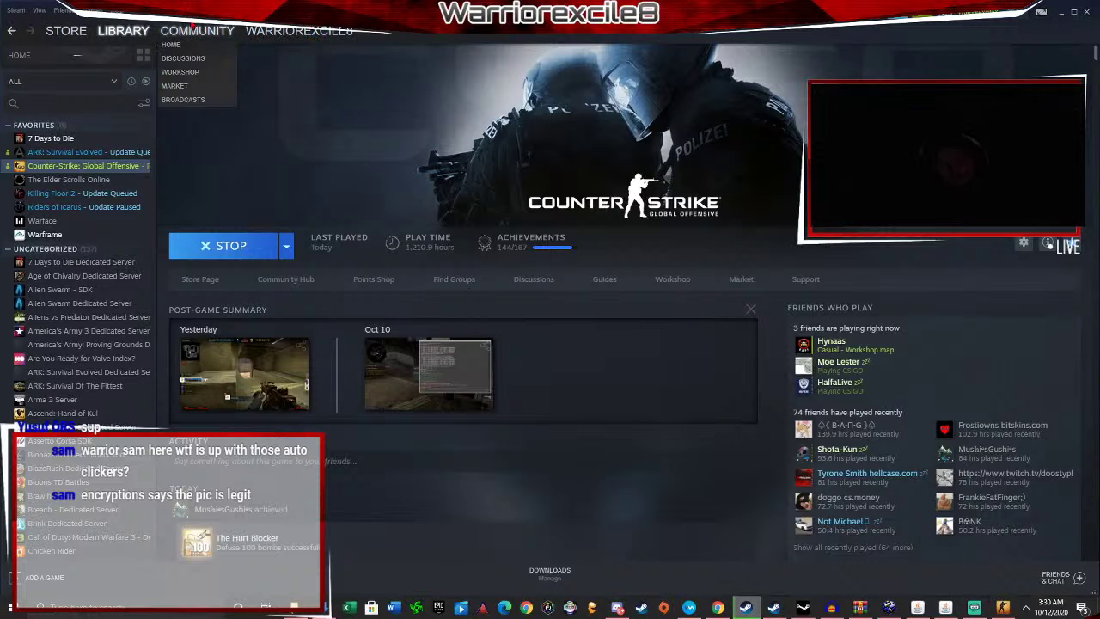
left_click(272, 61)
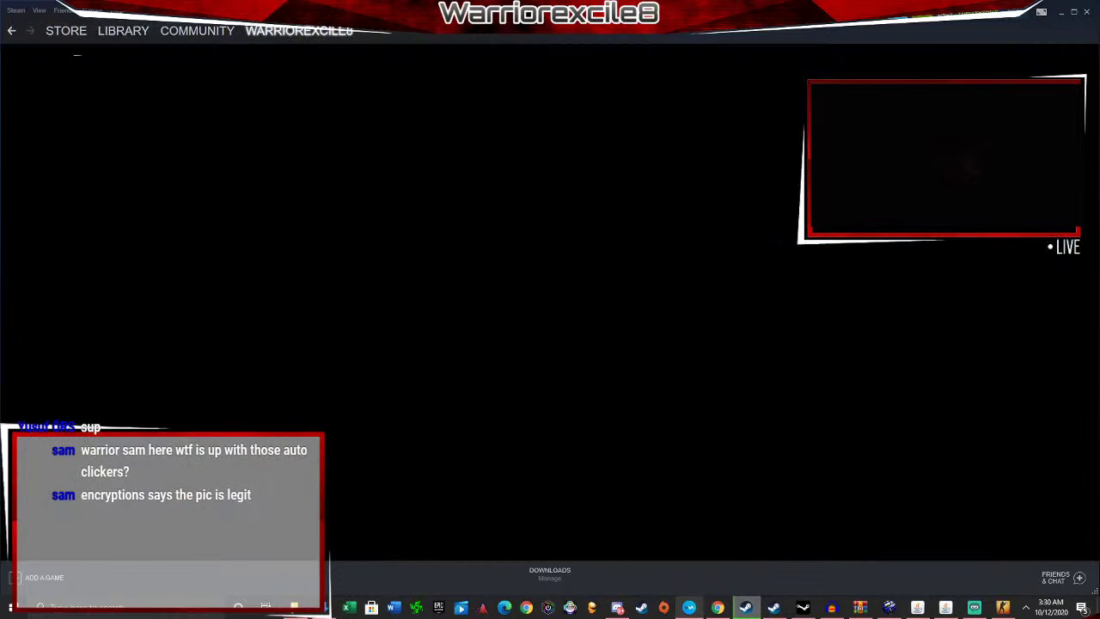
mouse_move(728, 613)
mouse_move(283, 35)
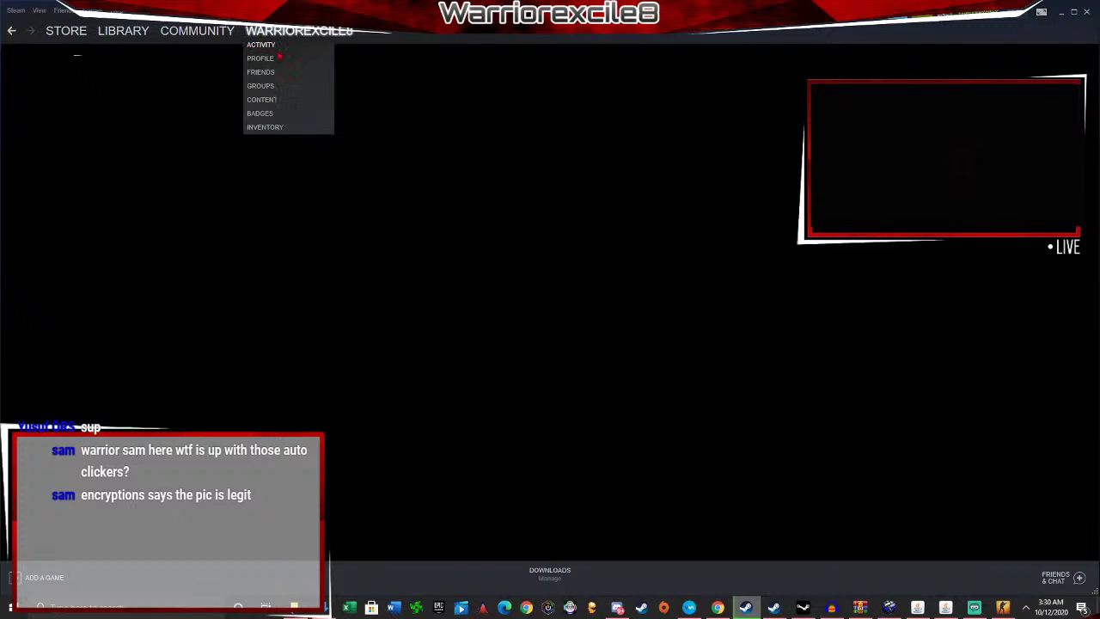
left_click(1003, 608)
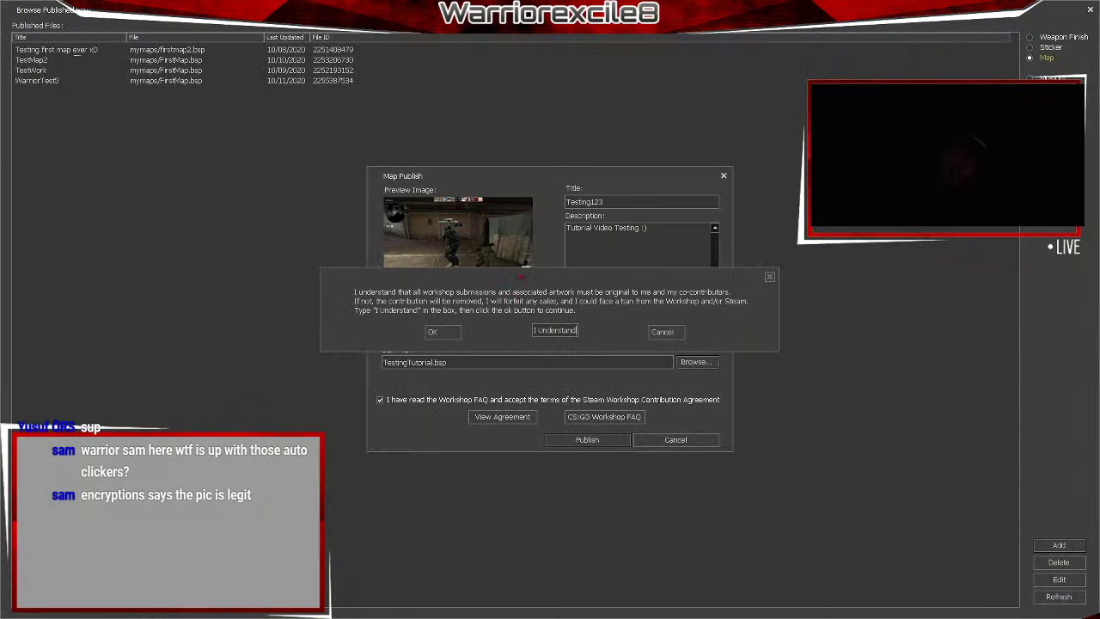
left_click(436, 333)
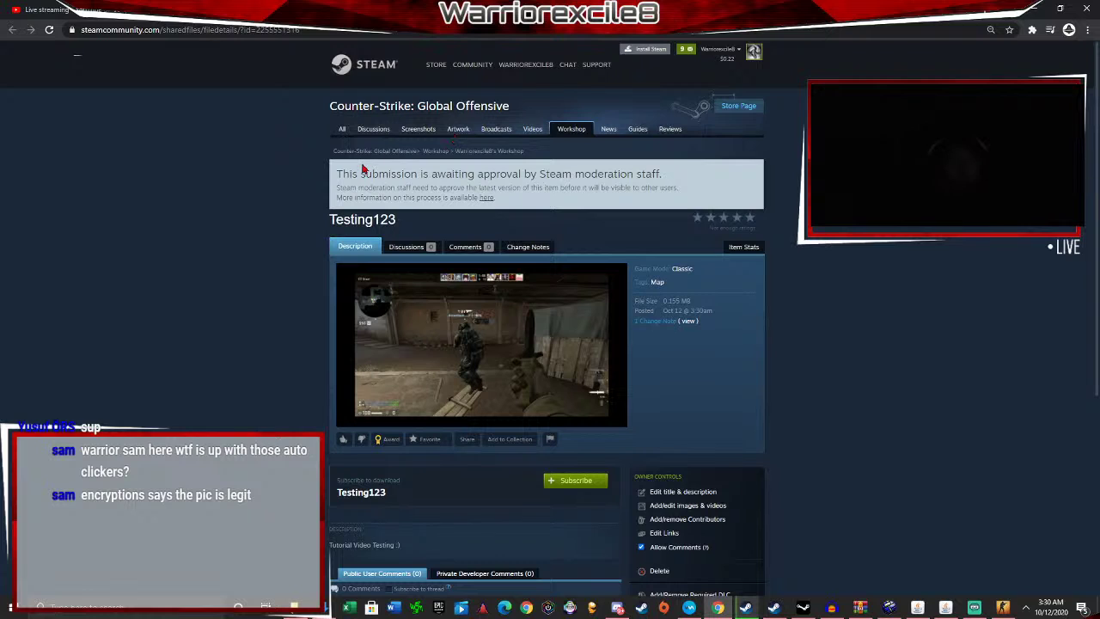
Switch between the streaming window, YouTube tabs and the Testing123 Workshop page, skipping a video ad.
left_click_drag(391, 171, 690, 178)
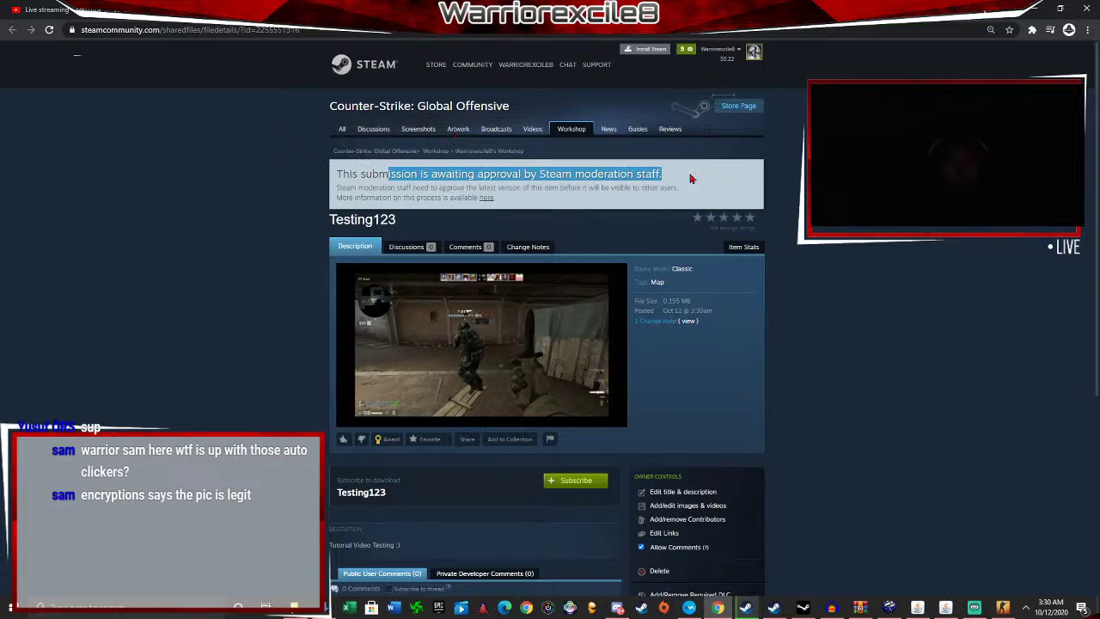
left_click(440, 171)
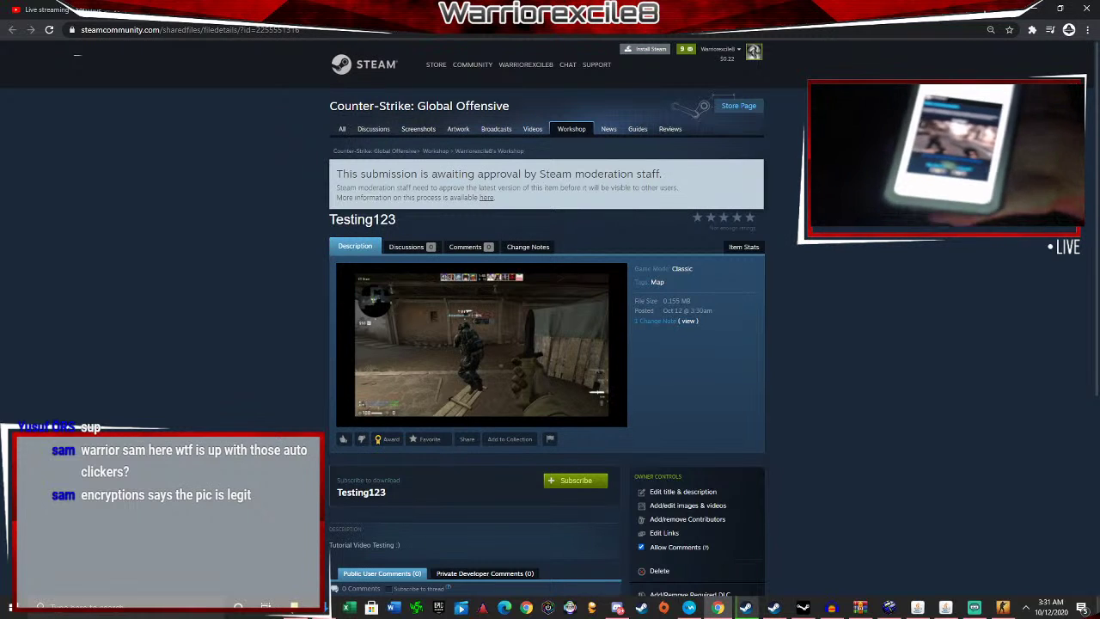
left_click(974, 608)
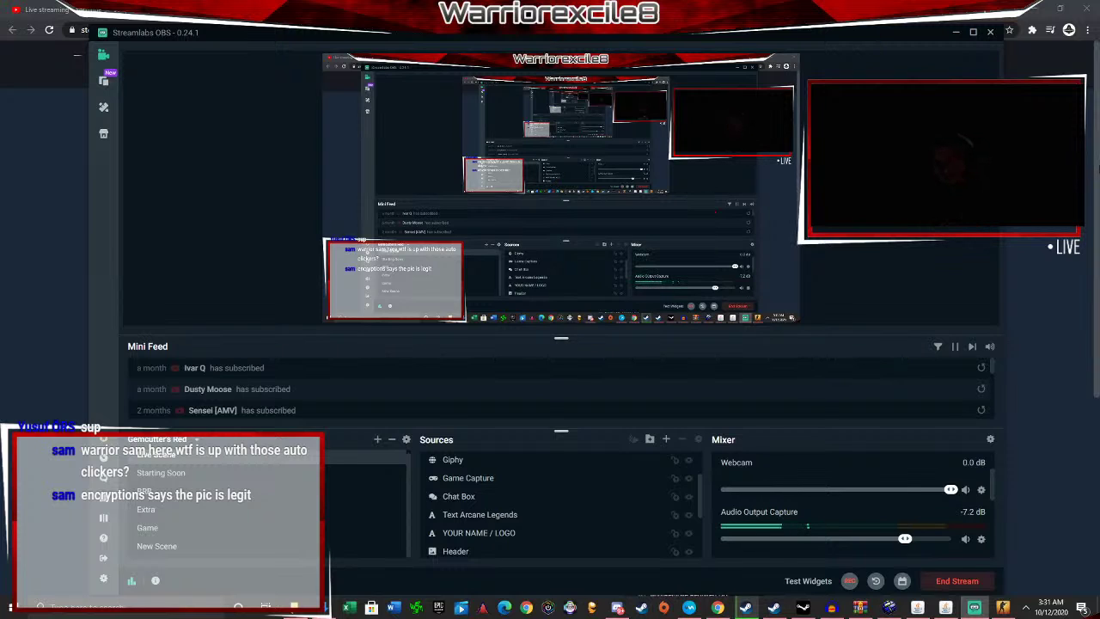
left_click(956, 32)
left_click(516, 10)
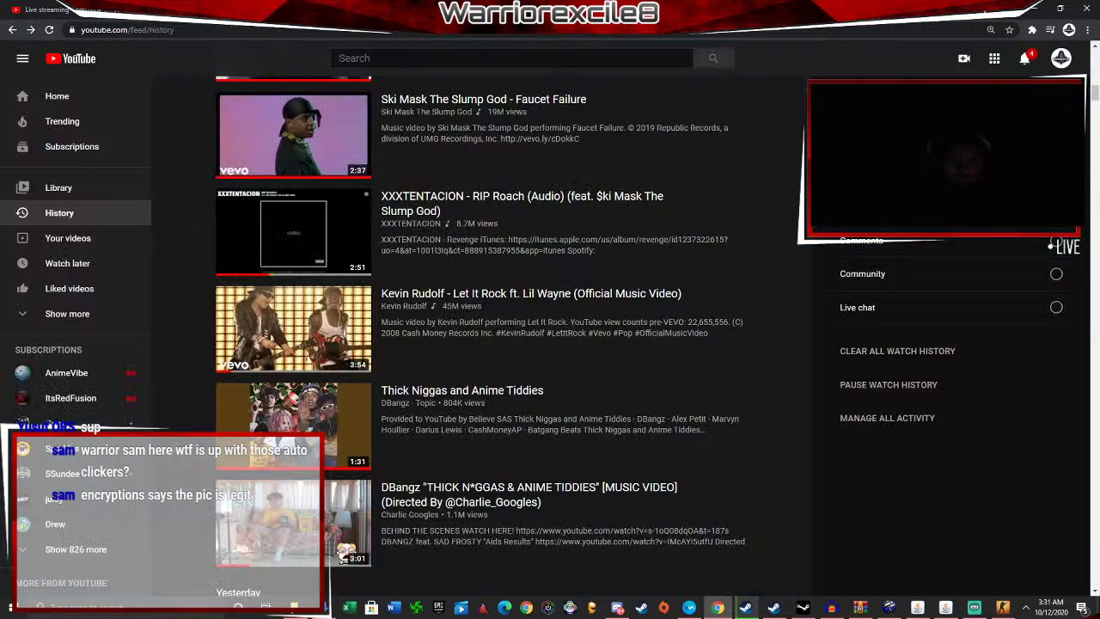
left_click(361, 10)
left_click(757, 452)
left_click(447, 10)
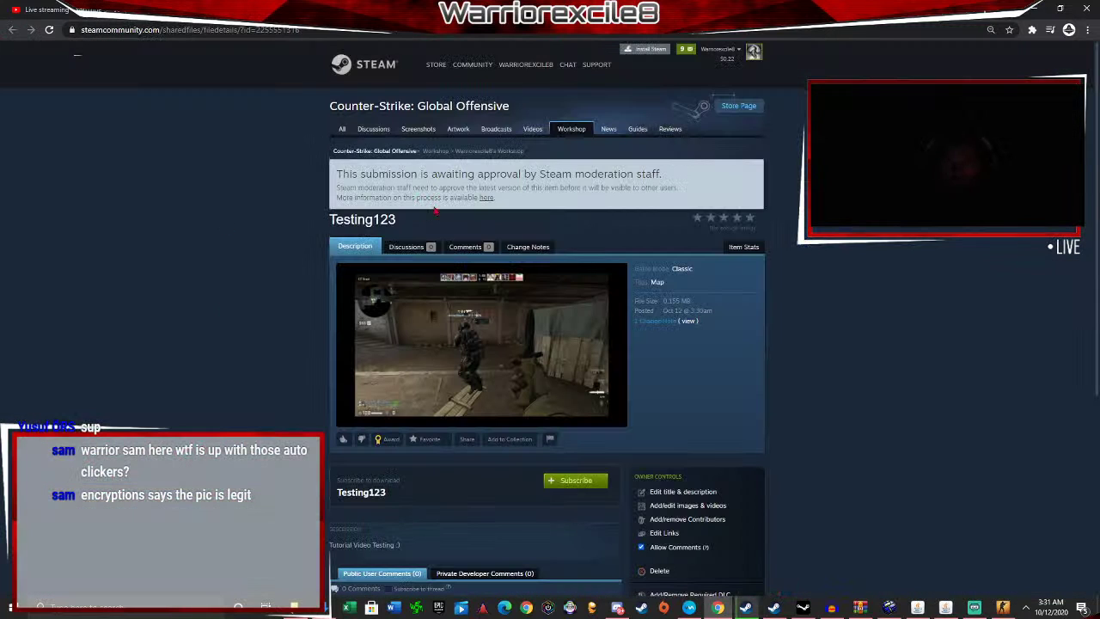
left_click(267, 10)
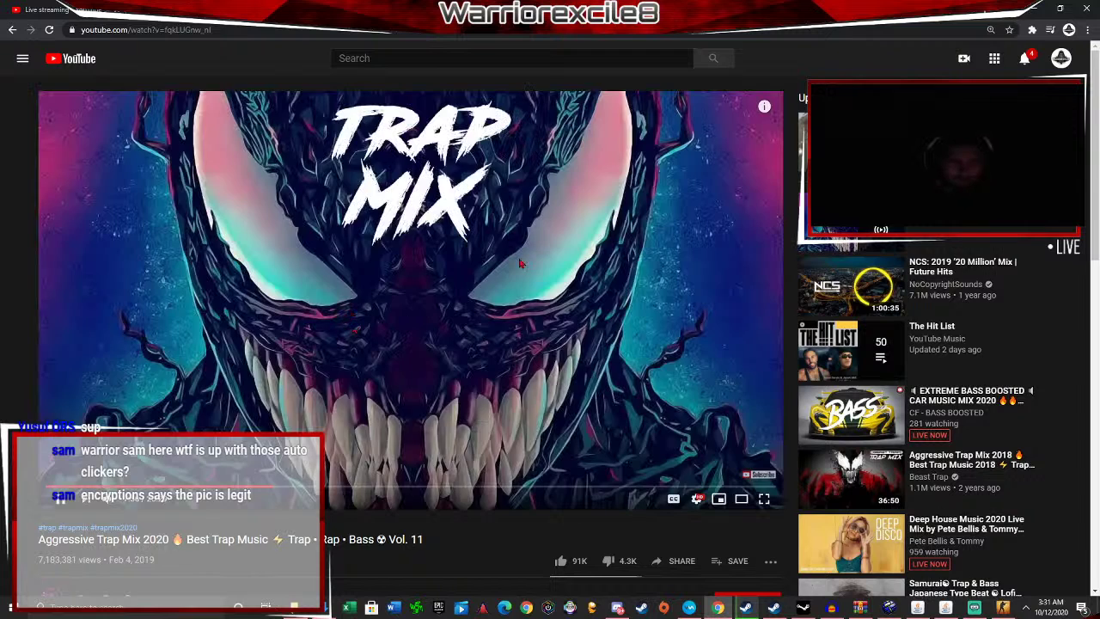
left_click(447, 11)
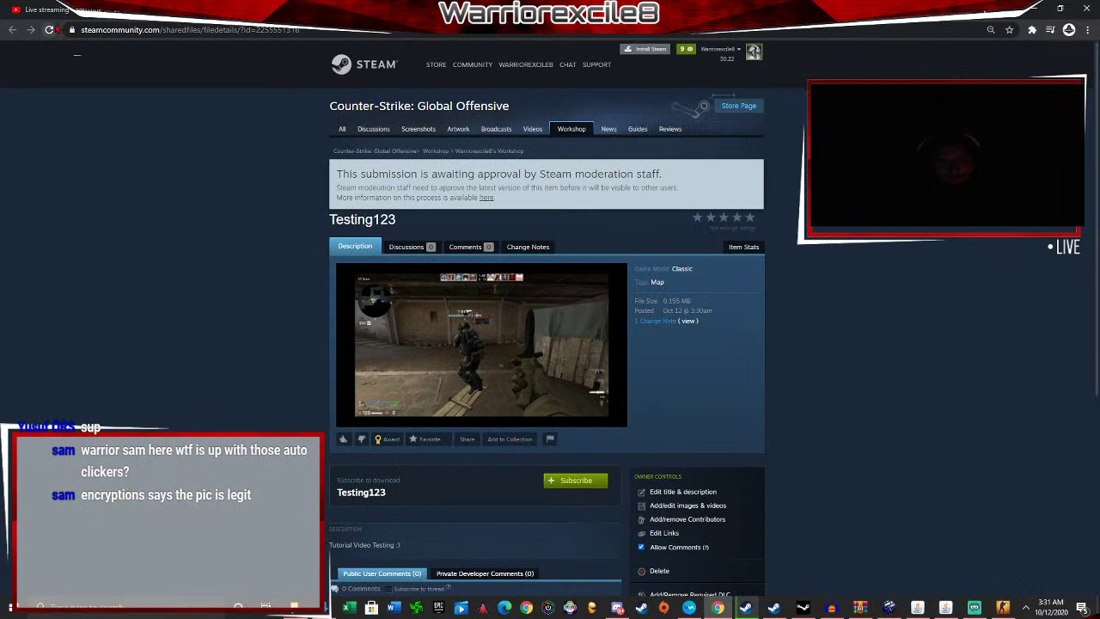
Reload the Testing123 Workshop page and subscribe to the map.
left_click(49, 29)
scroll(437, 320, "down", 1)
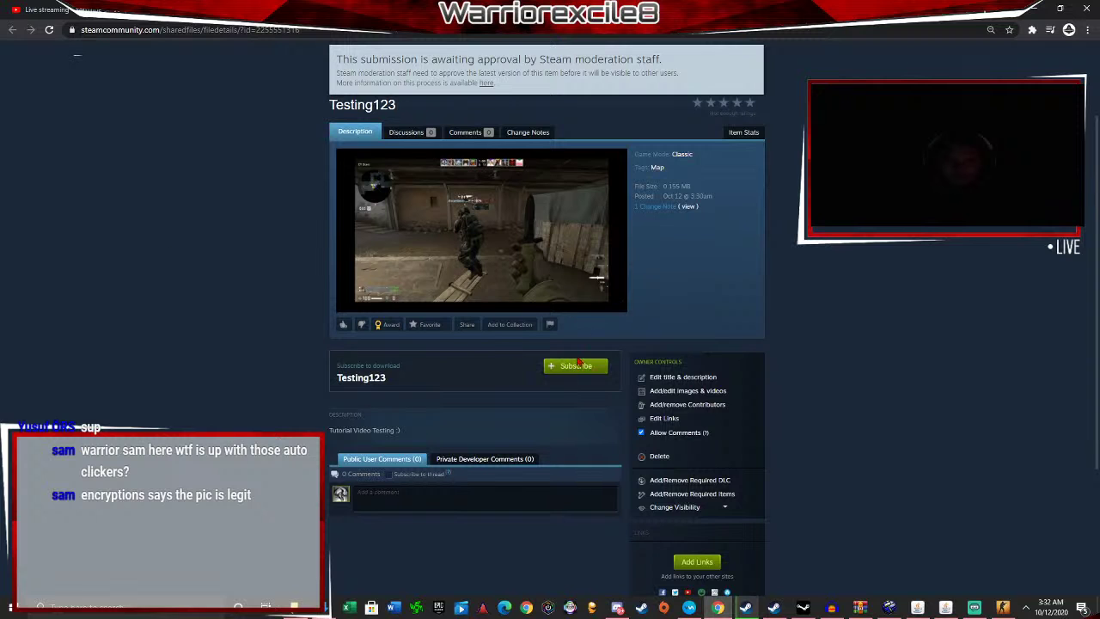
left_click(566, 368)
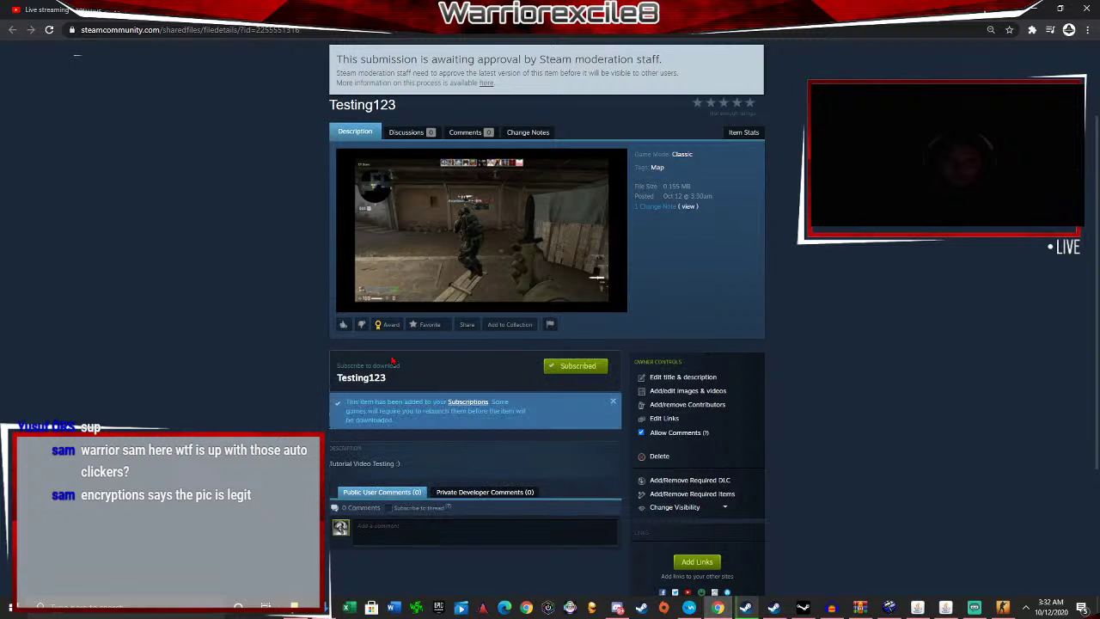
left_click(745, 607)
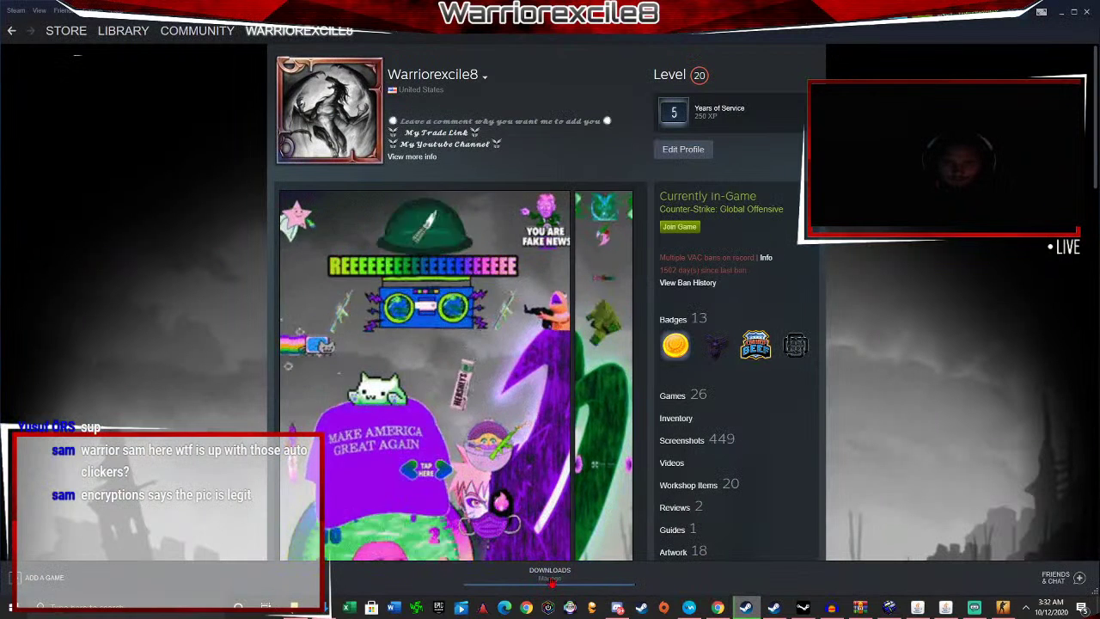
Close the published files browser and the developer console in CS:GO.
key("alt+Tab")
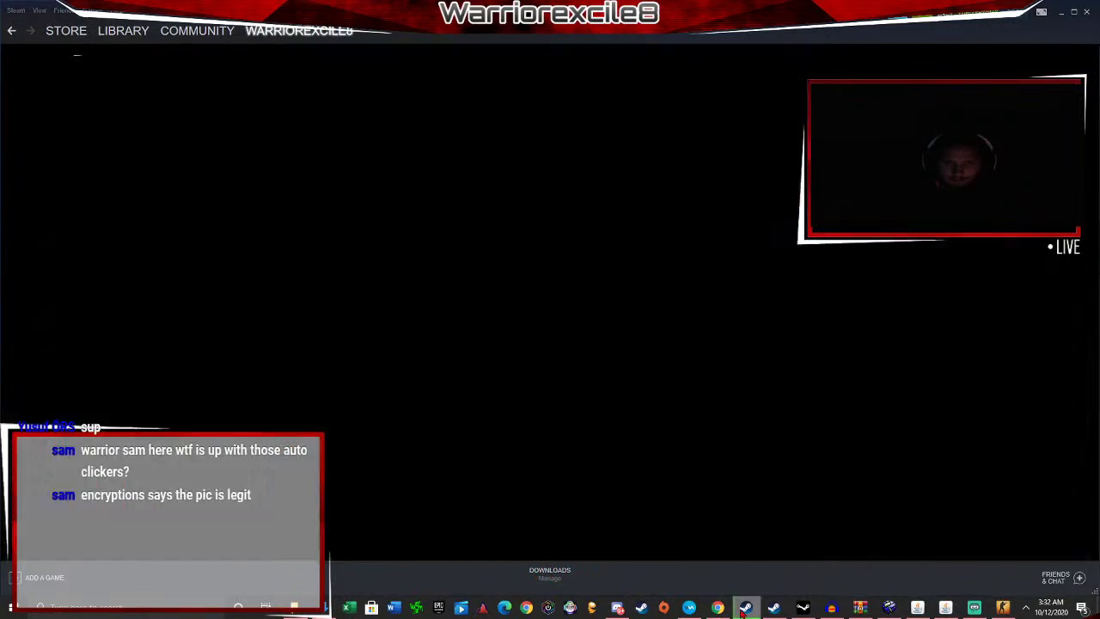
left_click(1002, 608)
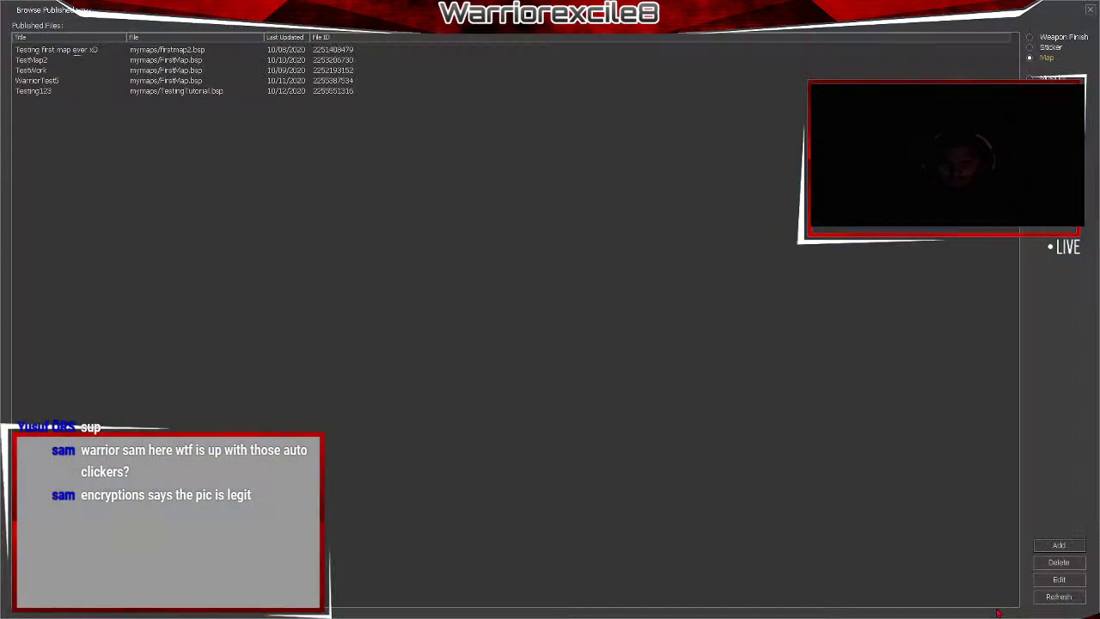
left_click(1090, 10)
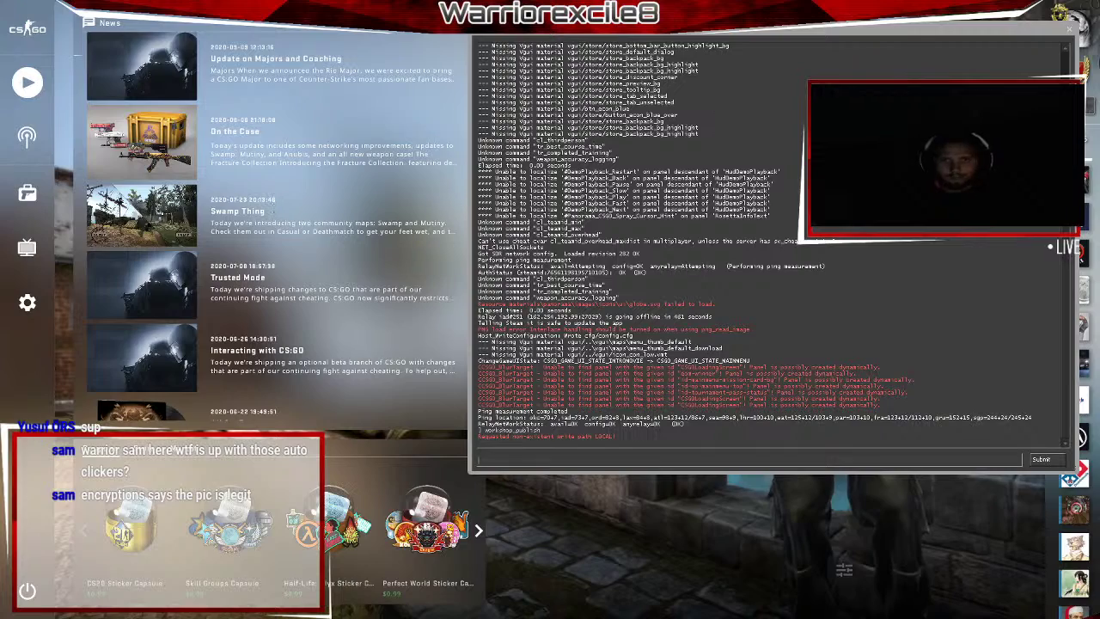
left_click(1064, 39)
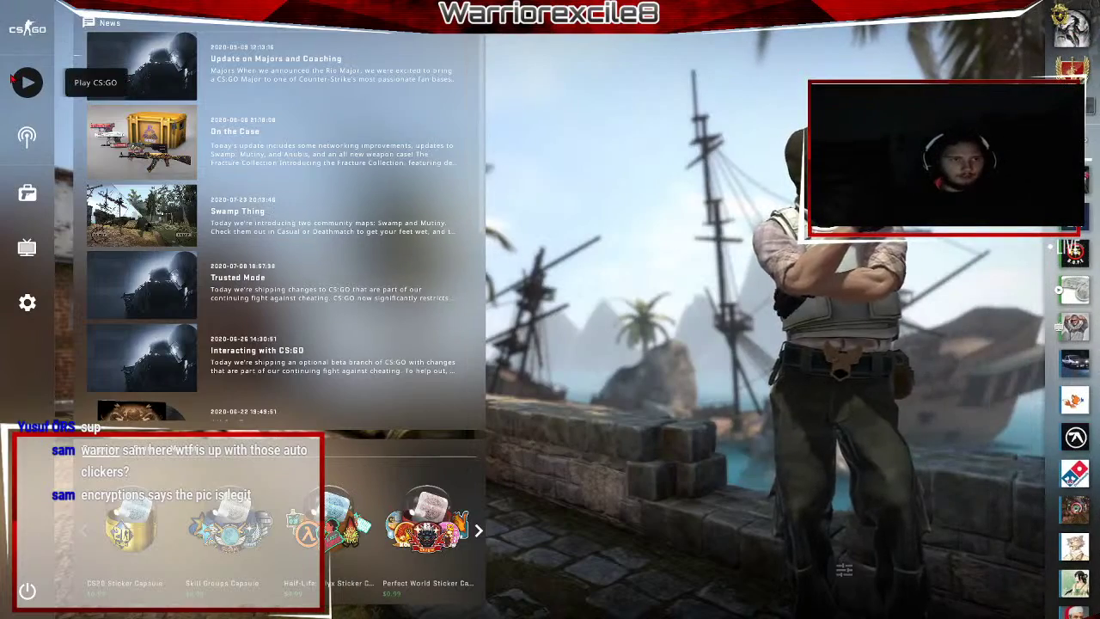
Pick Testing123 from Workshop Maps and start it in Casual mode.
left_click(27, 83)
left_click(227, 74)
left_click(129, 177)
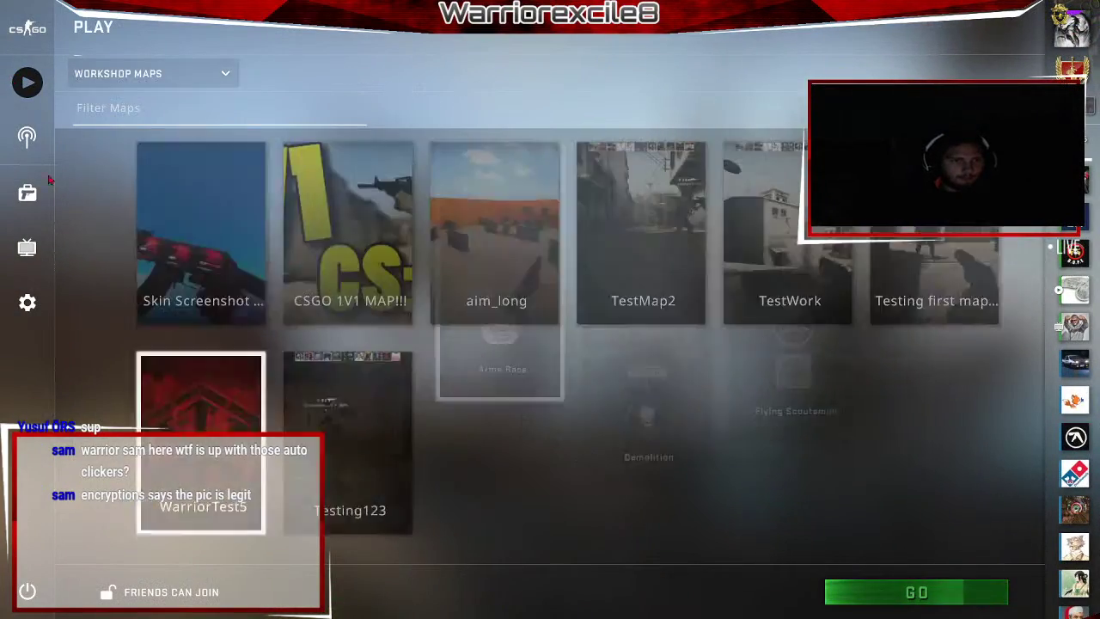
left_click(330, 447)
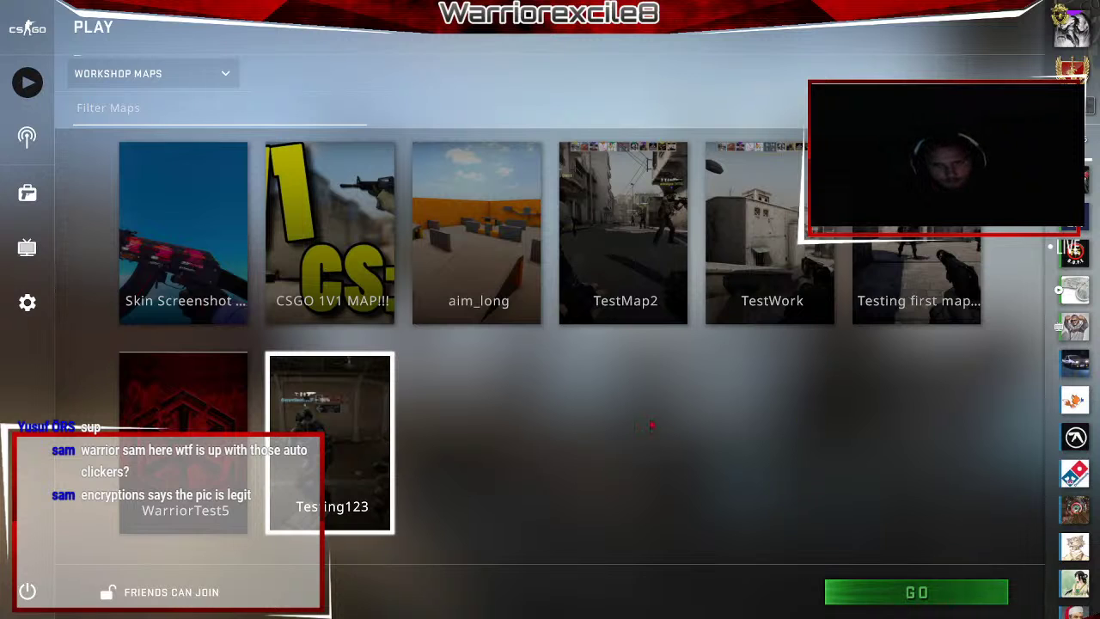
key("alt+Tab")
key("alt+Tab")
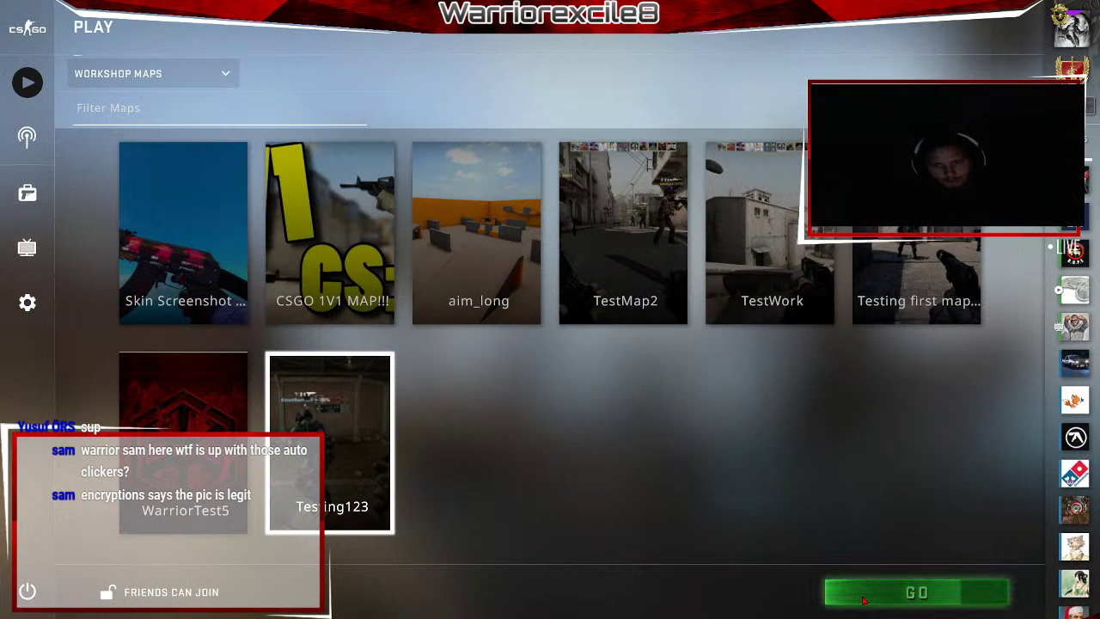
left_click(836, 591)
left_click(631, 378)
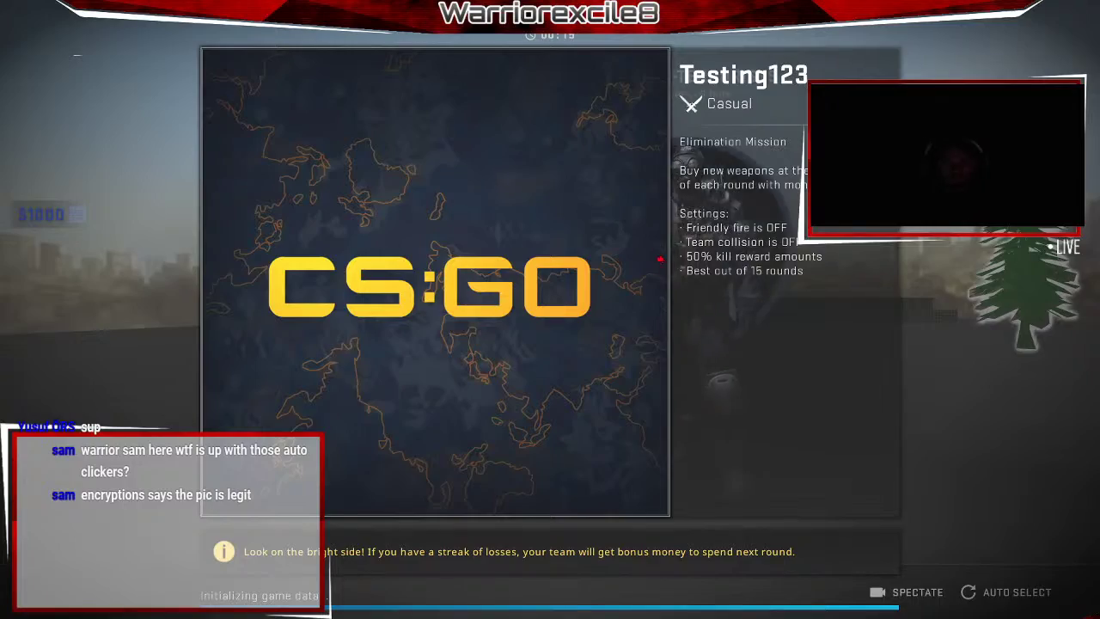
Playtest Testing123, inspecting the knife twice, then return to the main menu and choose quit.
key("f")
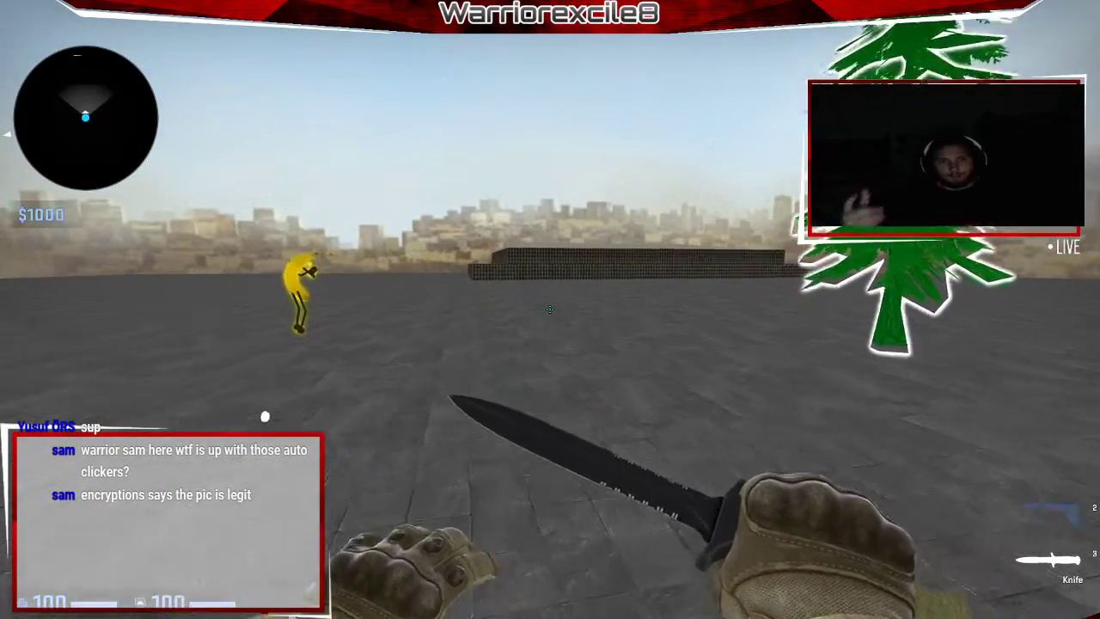
key("f")
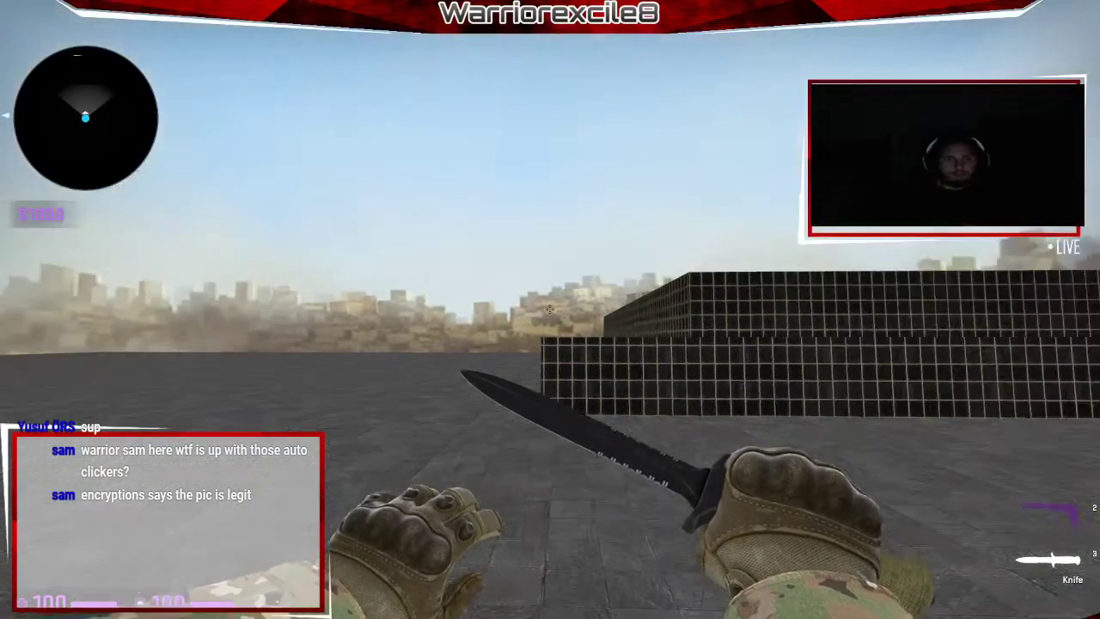
key("Escape")
left_click(27, 590)
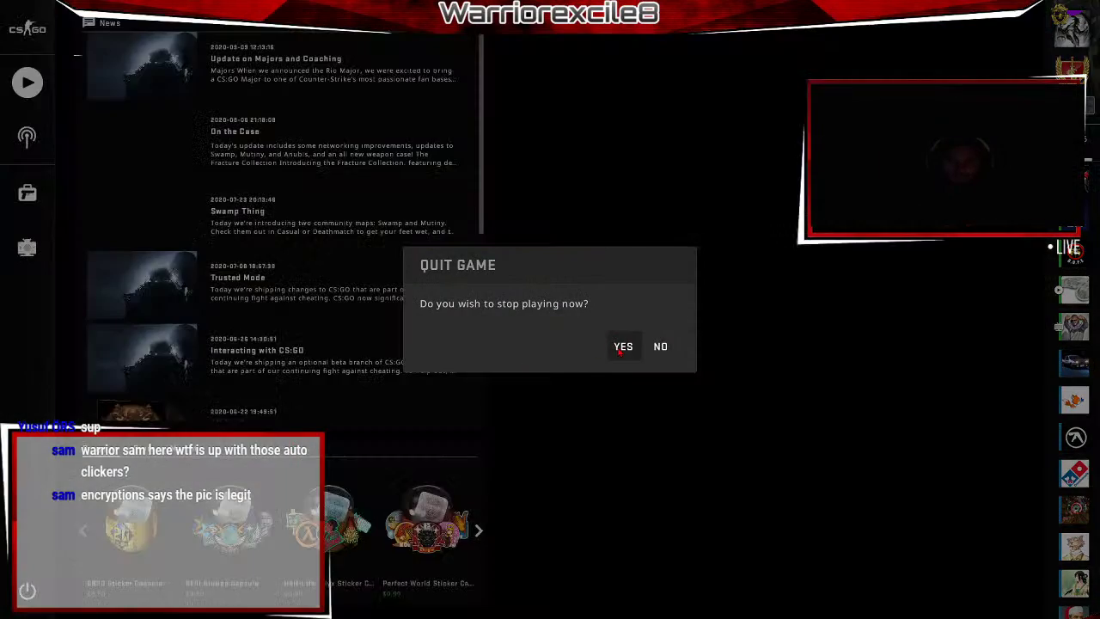
Quit CS:GO and open the Csgo_server folder on drive D: in File Explorer.
left_click(622, 346)
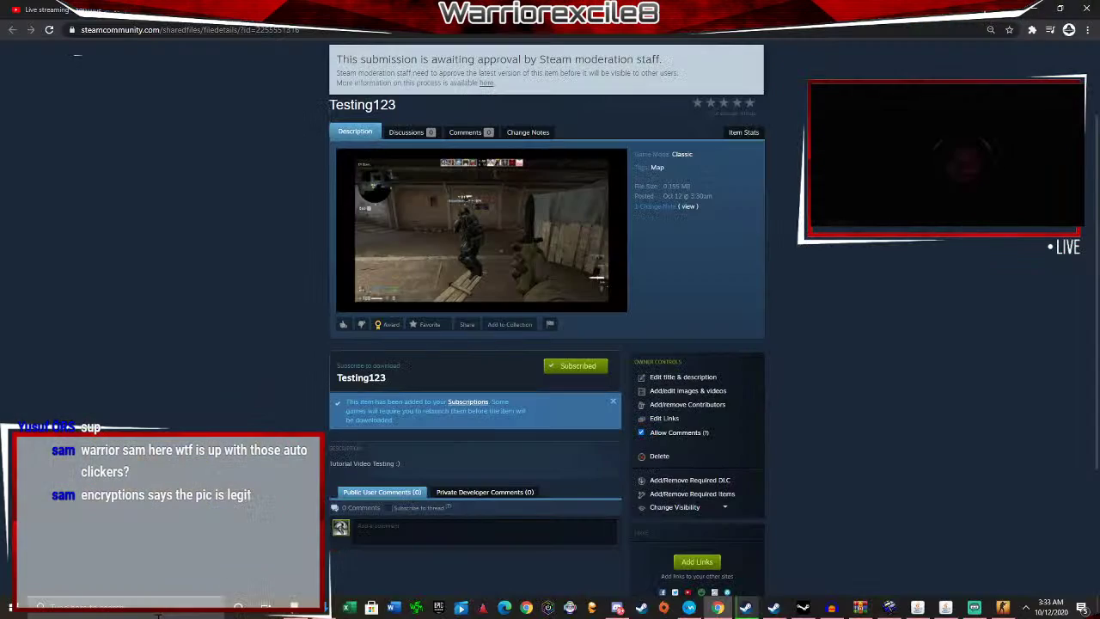
left_click(294, 607)
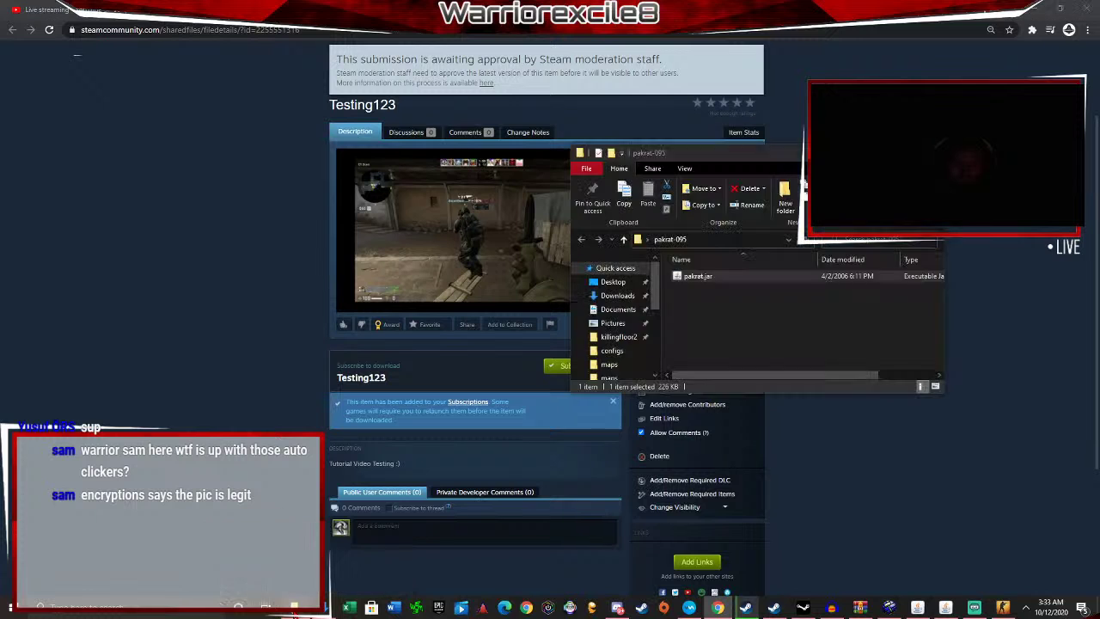
left_click(628, 285)
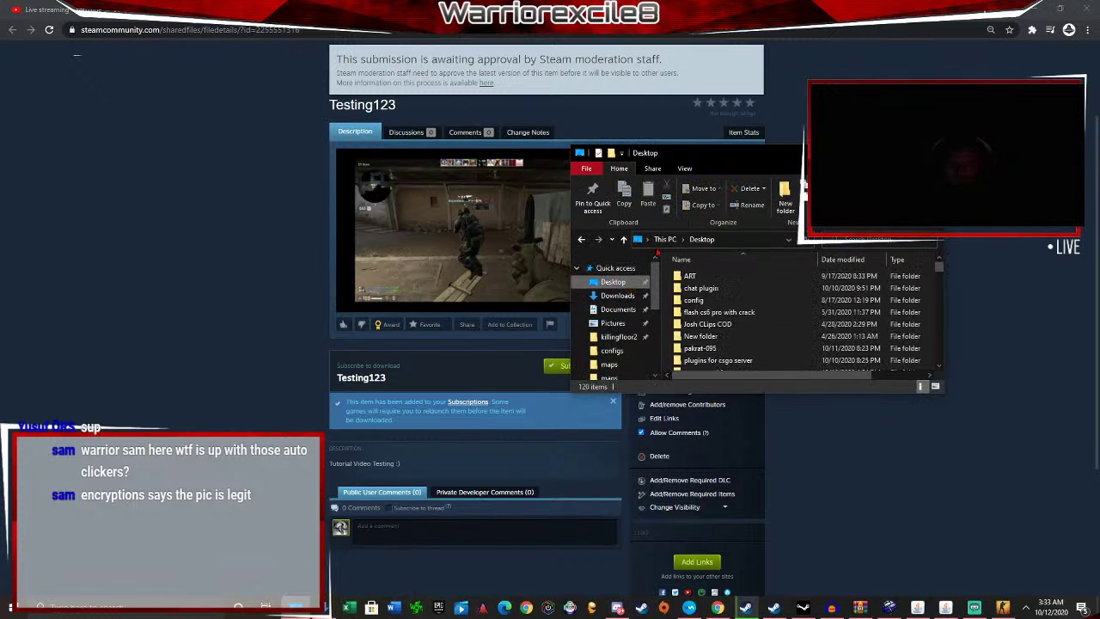
left_click(665, 240)
scroll(714, 313, "down", 3)
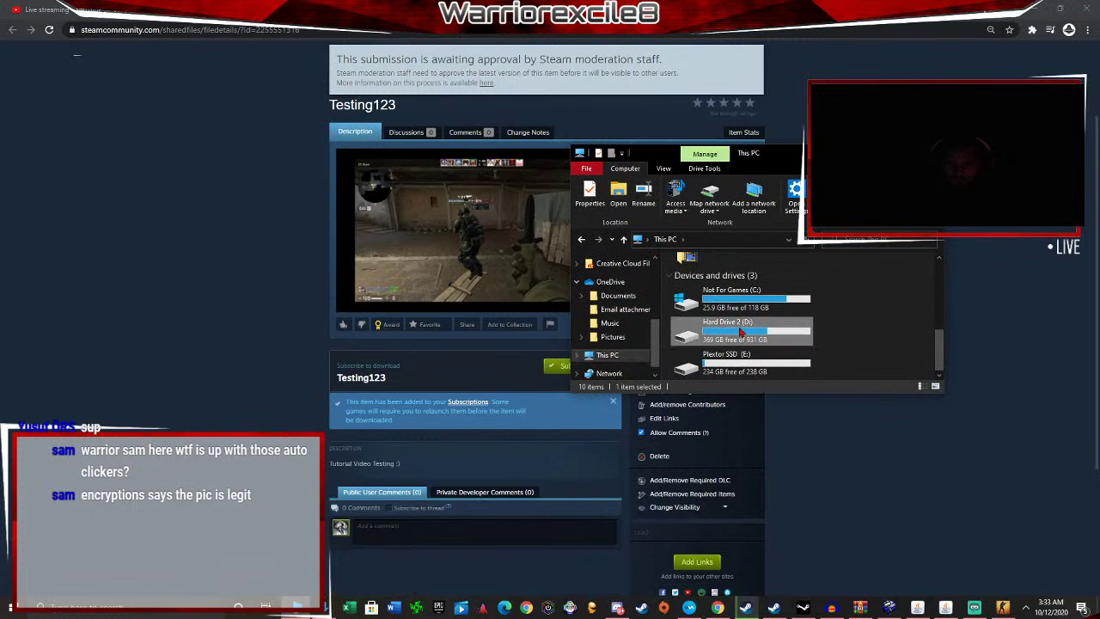
double_click(725, 319)
scroll(725, 318, "down", 2)
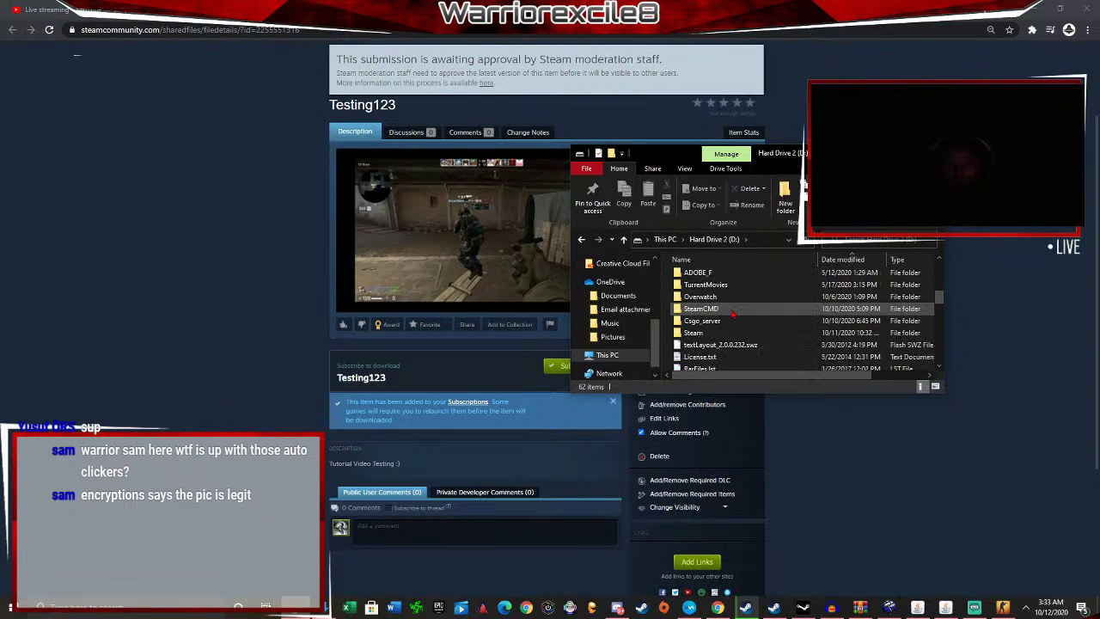
scroll(729, 287, "up", 2)
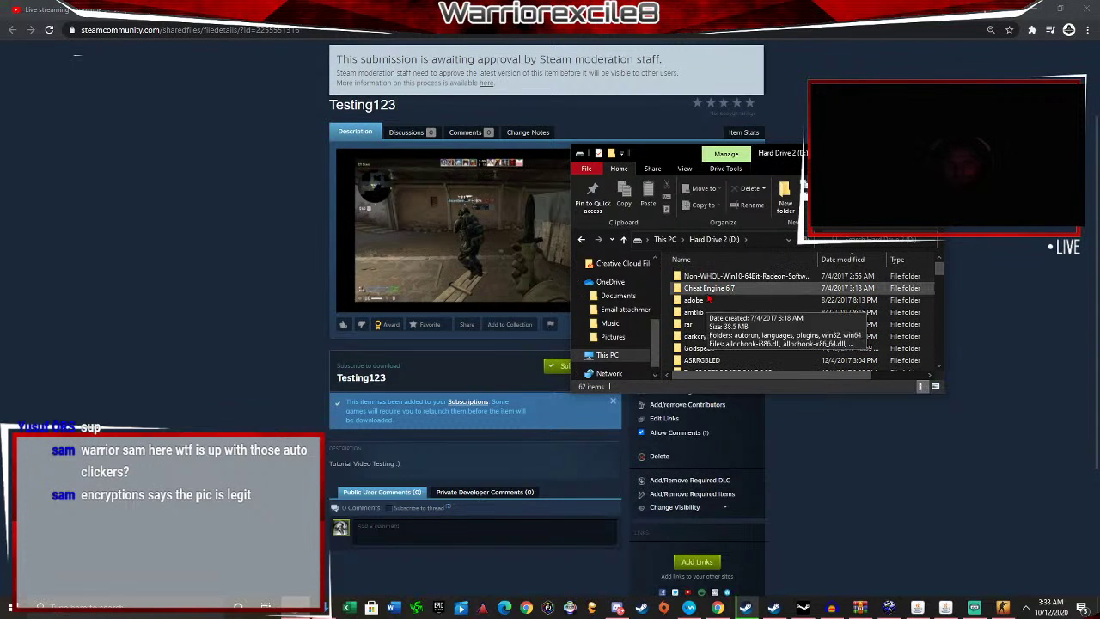
scroll(712, 298, "down", 10)
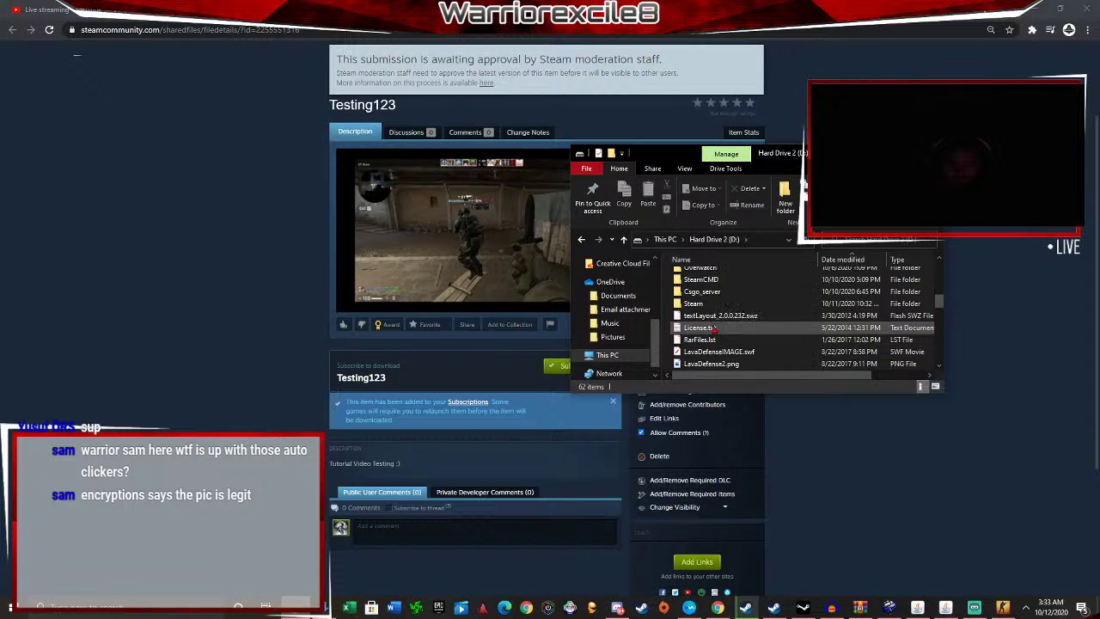
double_click(710, 292)
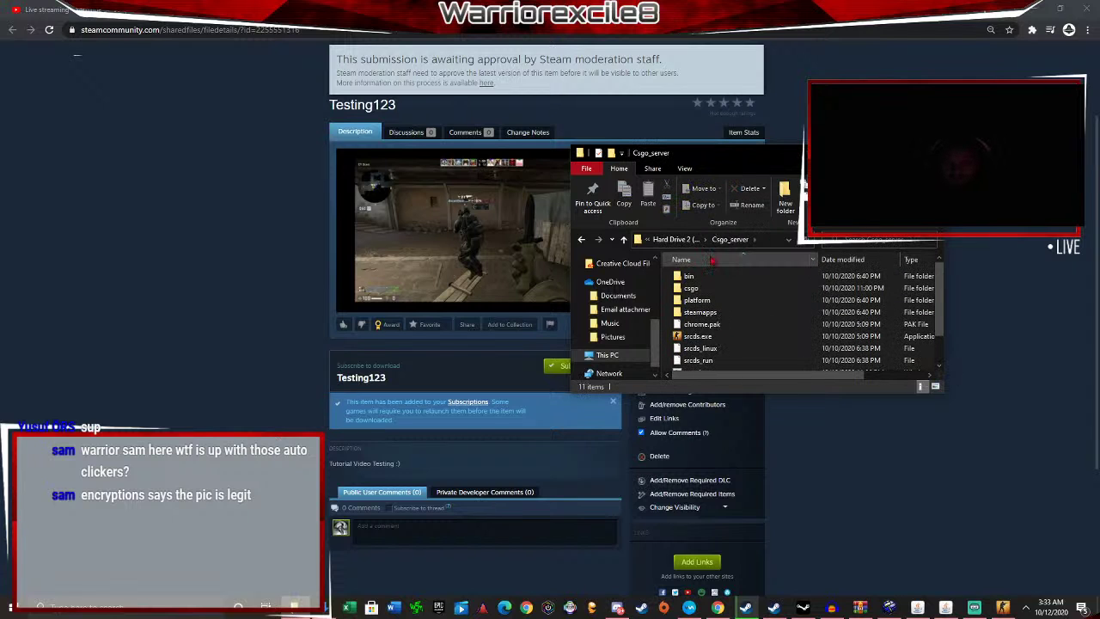
Run start.bat, move the cmd window aside, and bring up the dedicated server console.
scroll(733, 314, "down", 1)
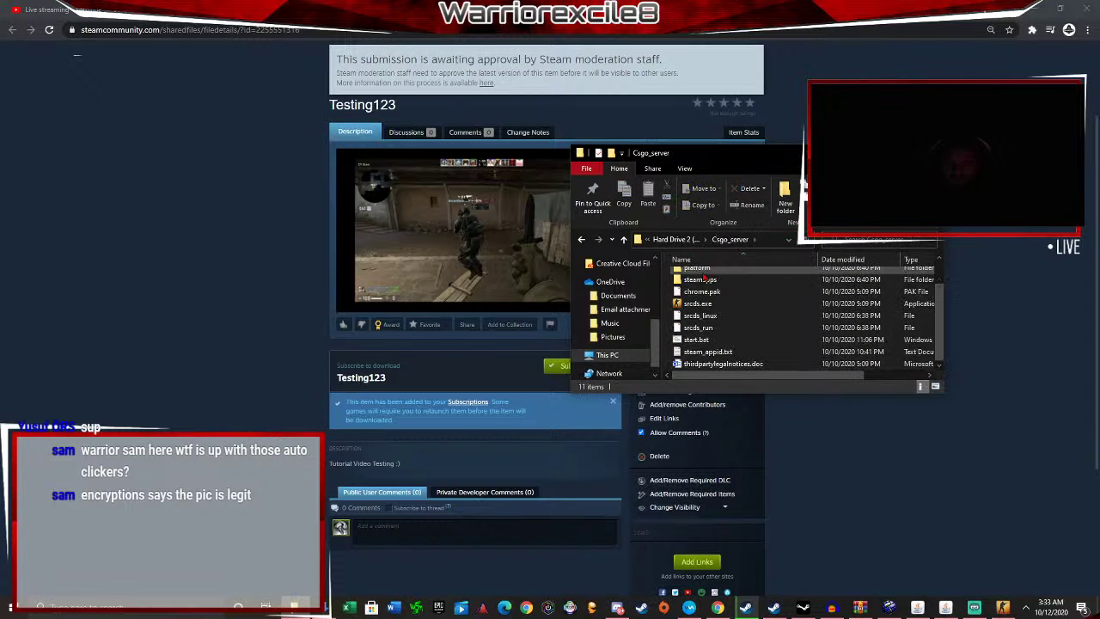
double_click(706, 340)
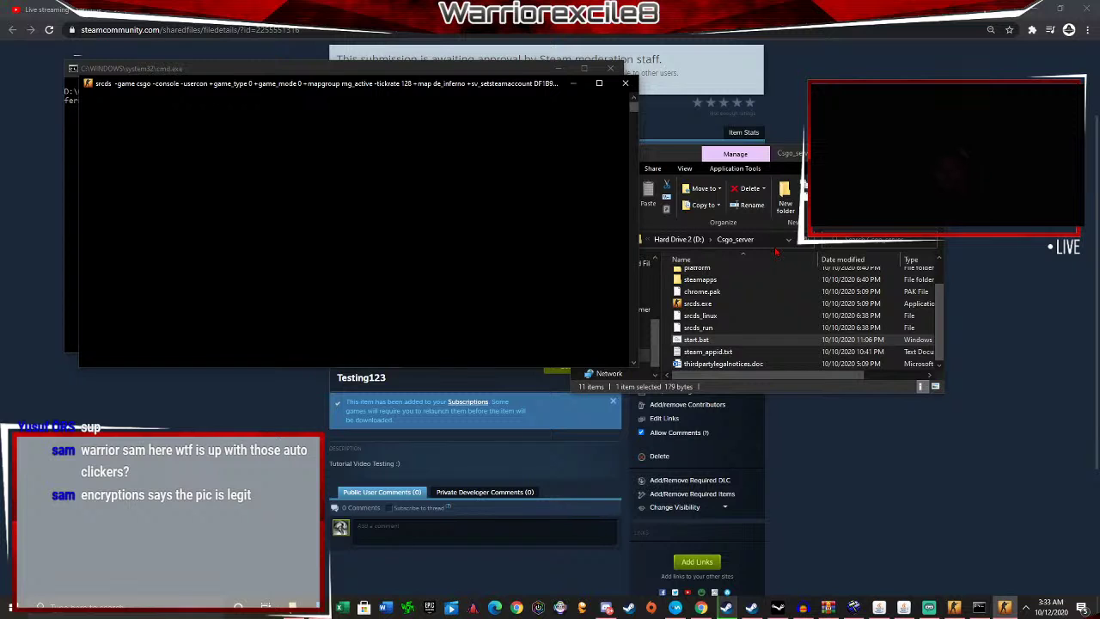
left_click_drag(124, 73, 481, 295)
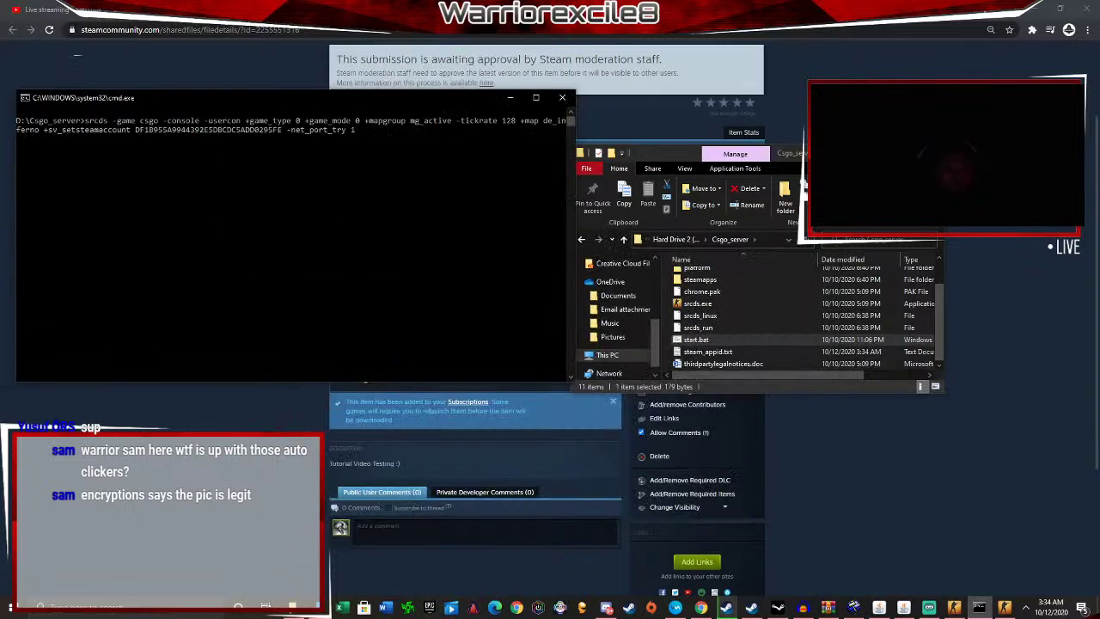
left_click(510, 98)
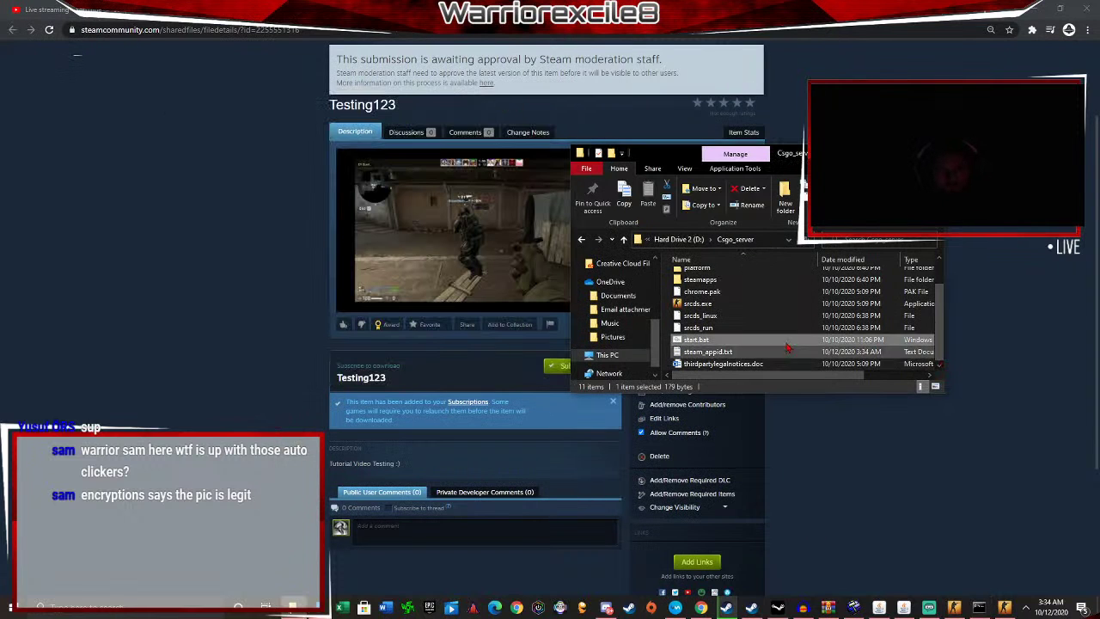
scroll(742, 325, "up", 1)
scroll(743, 325, "down", 1)
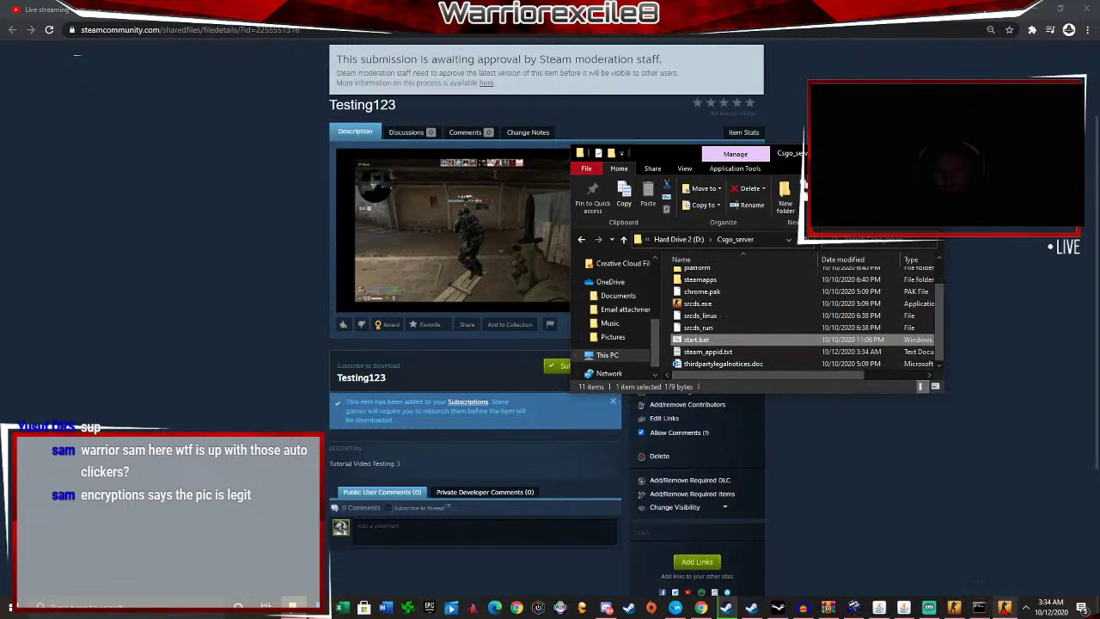
mouse_move(1007, 614)
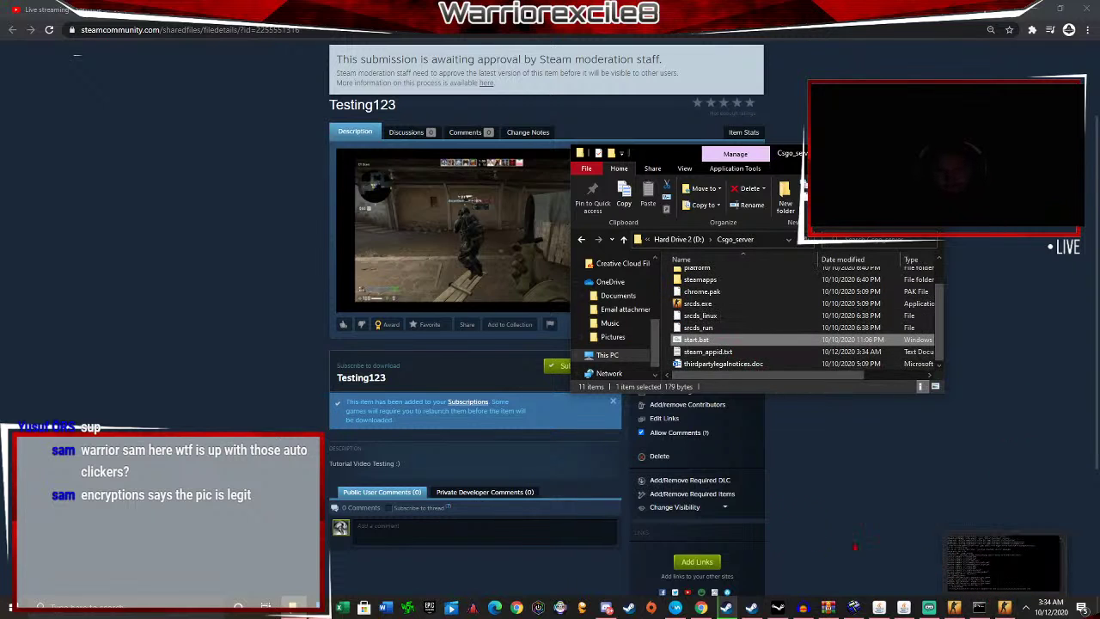
left_click(1005, 609)
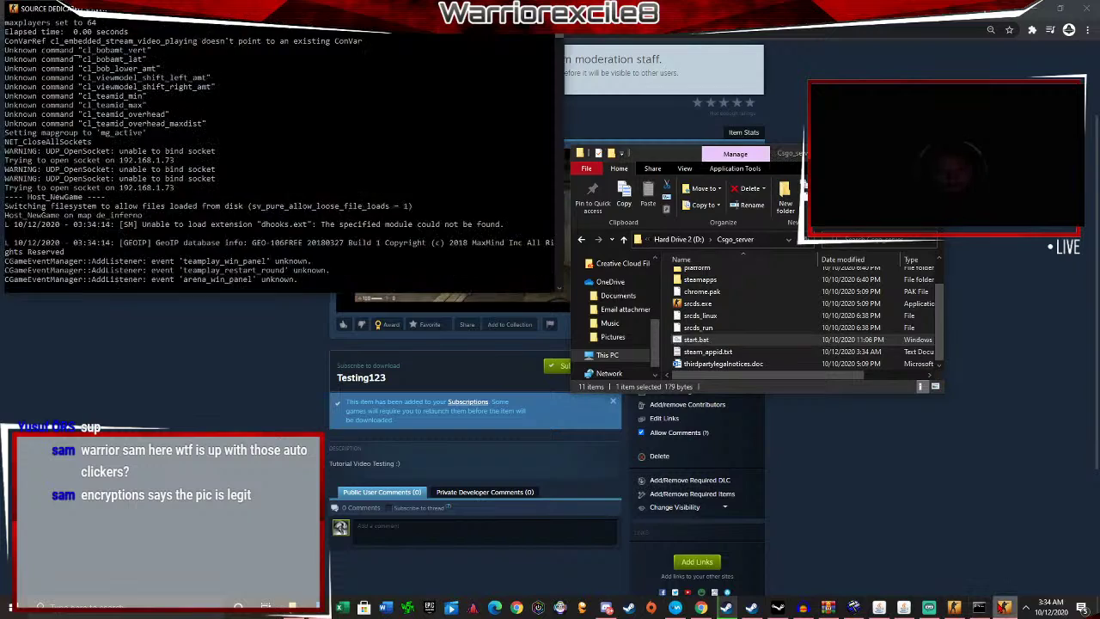
Hide the dedicated server console and bring the CS:GO main menu to the front.
left_click(1005, 609)
left_click(962, 611)
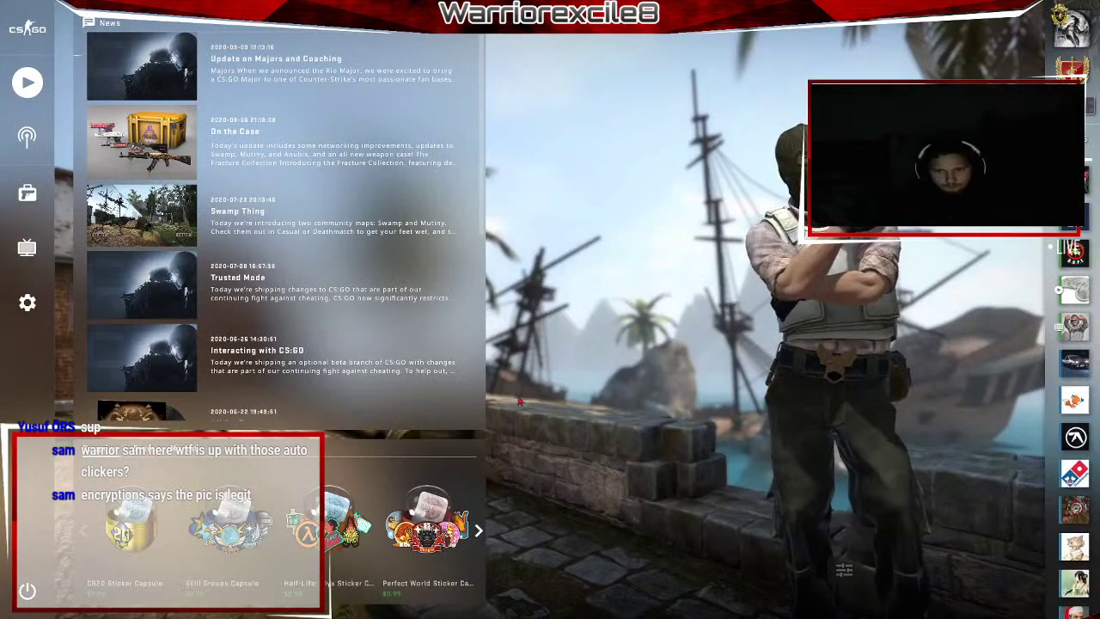
key("grave")
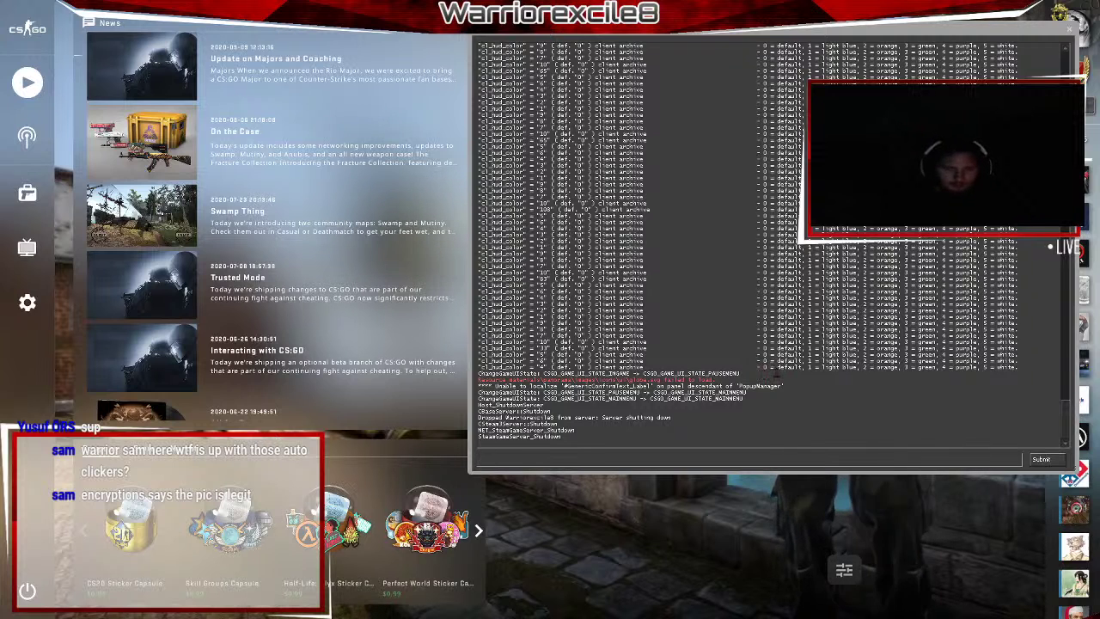
key("grave")
Open the Community Server Browser from the Play menu and dismiss its notice.
left_click(26, 82)
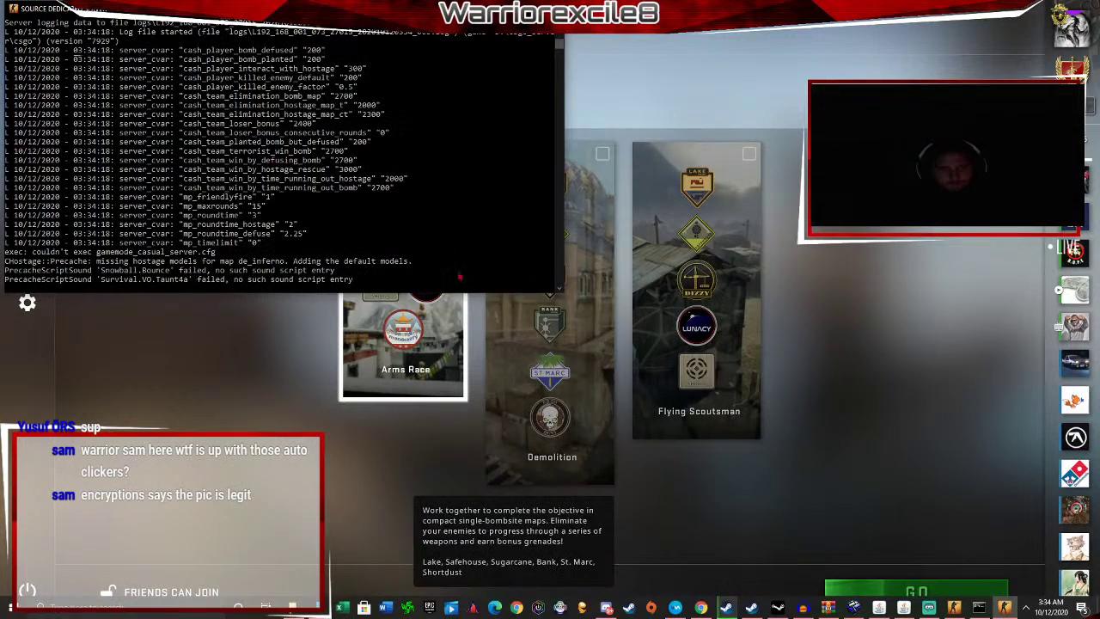
left_click(736, 96)
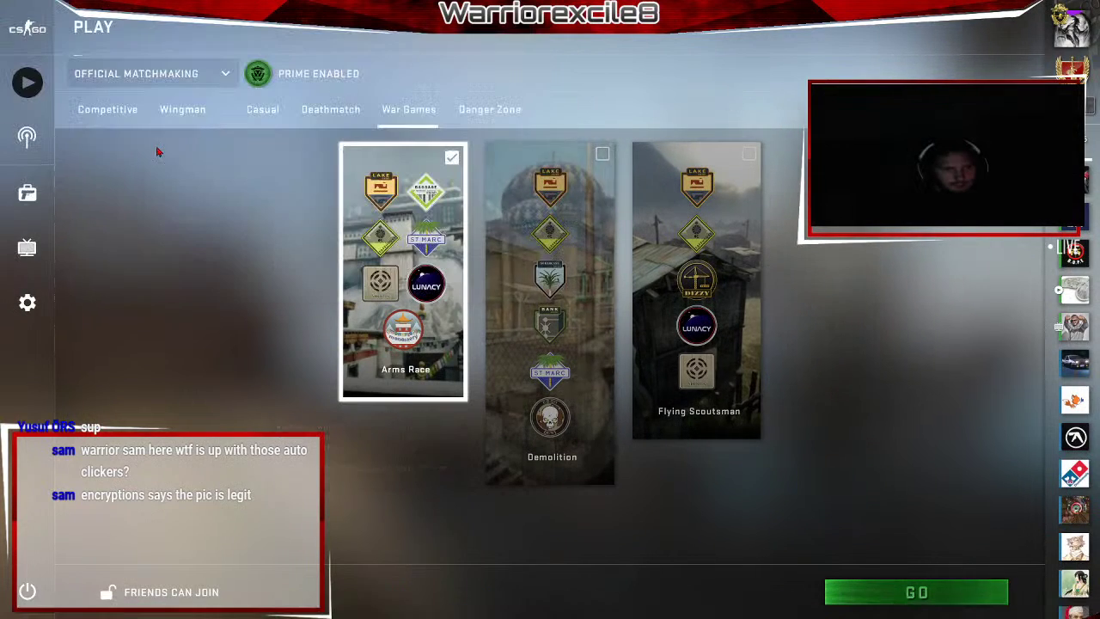
left_click(204, 72)
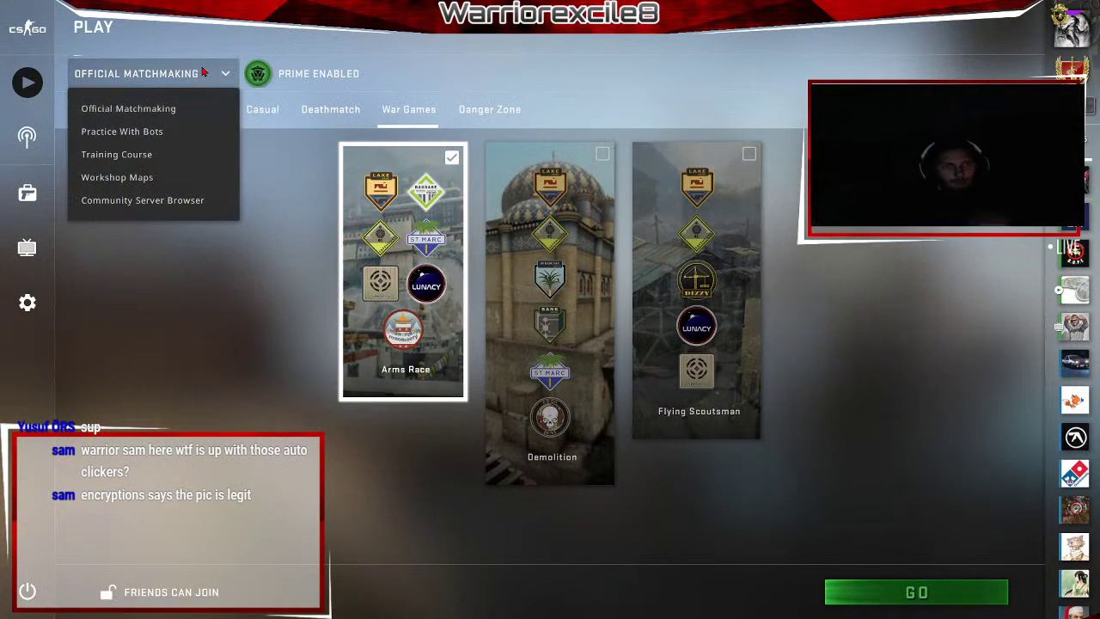
left_click(127, 207)
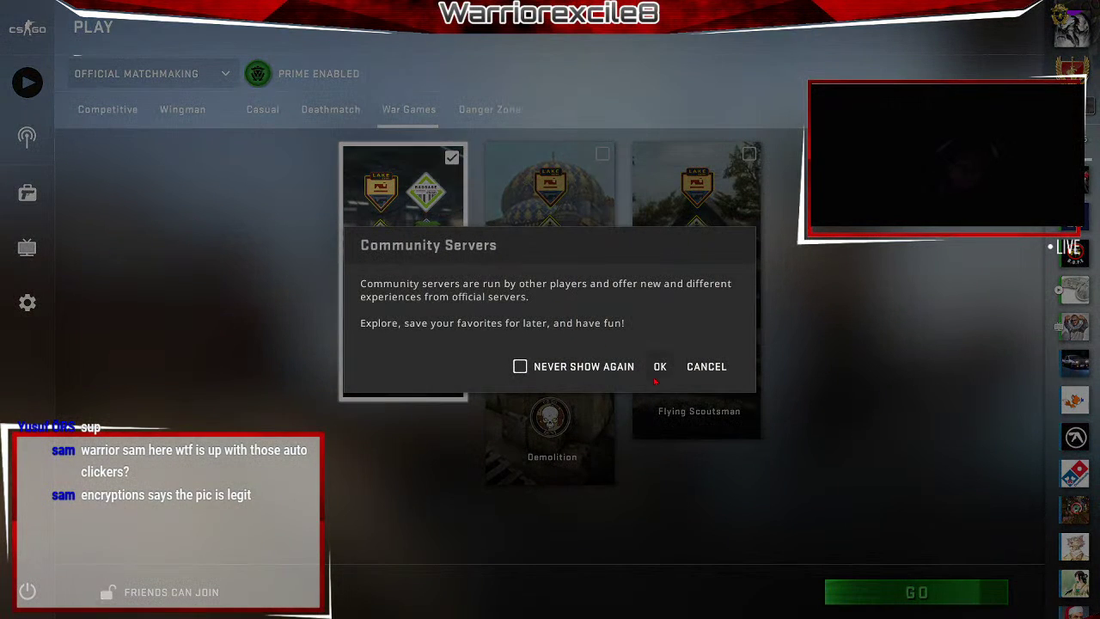
left_click(658, 368)
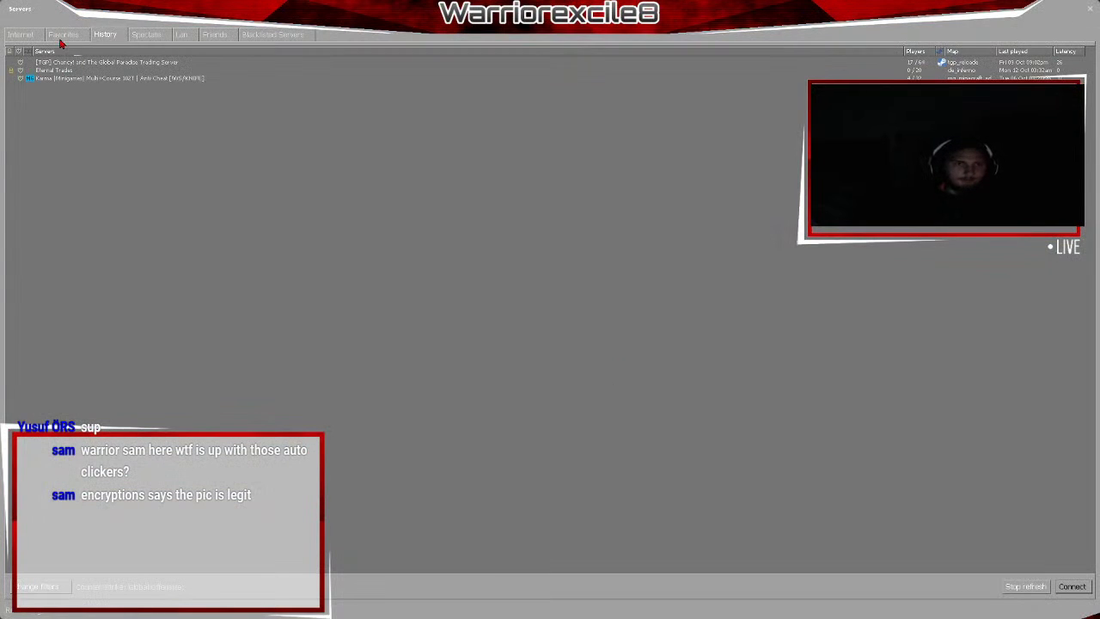
Select the Eternal Trades server in the History (recently played) list.
left_click(29, 36)
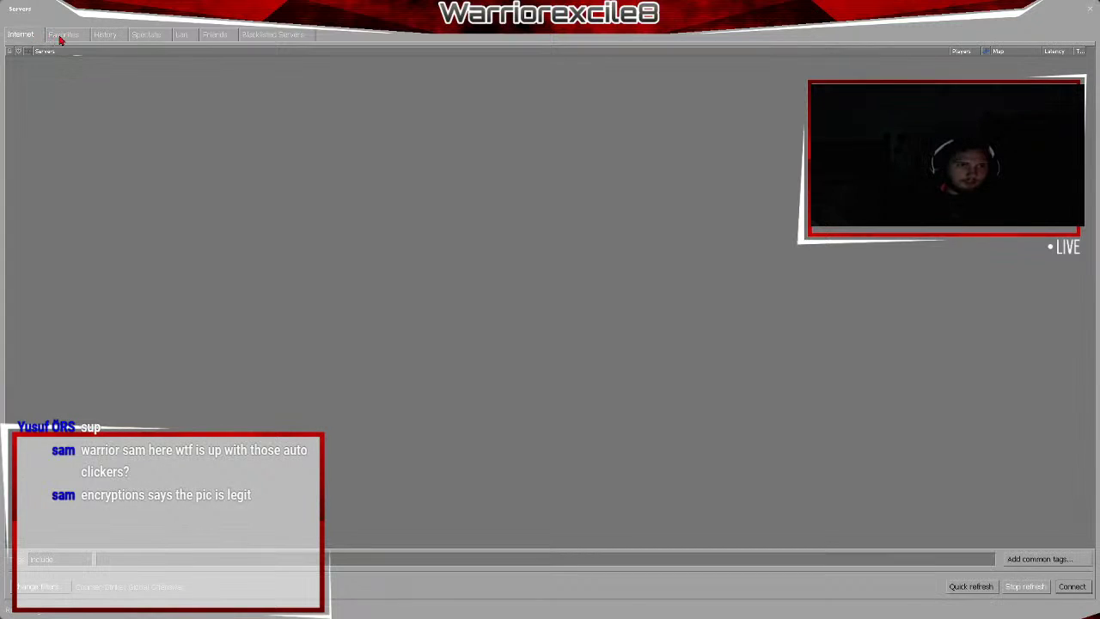
left_click(101, 36)
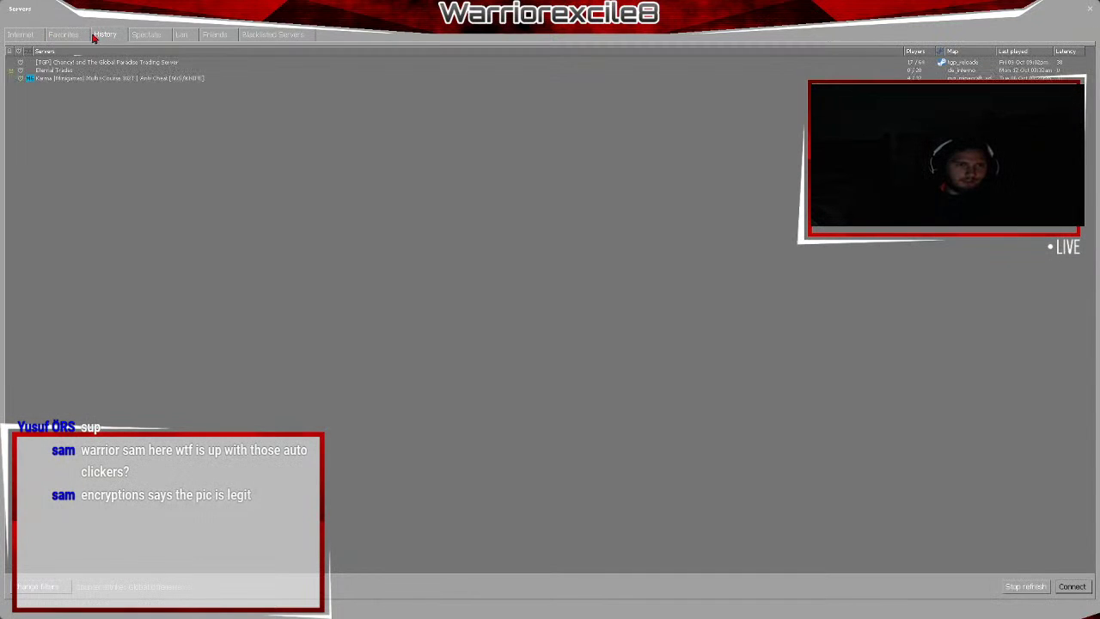
left_click(60, 72)
left_click(67, 33)
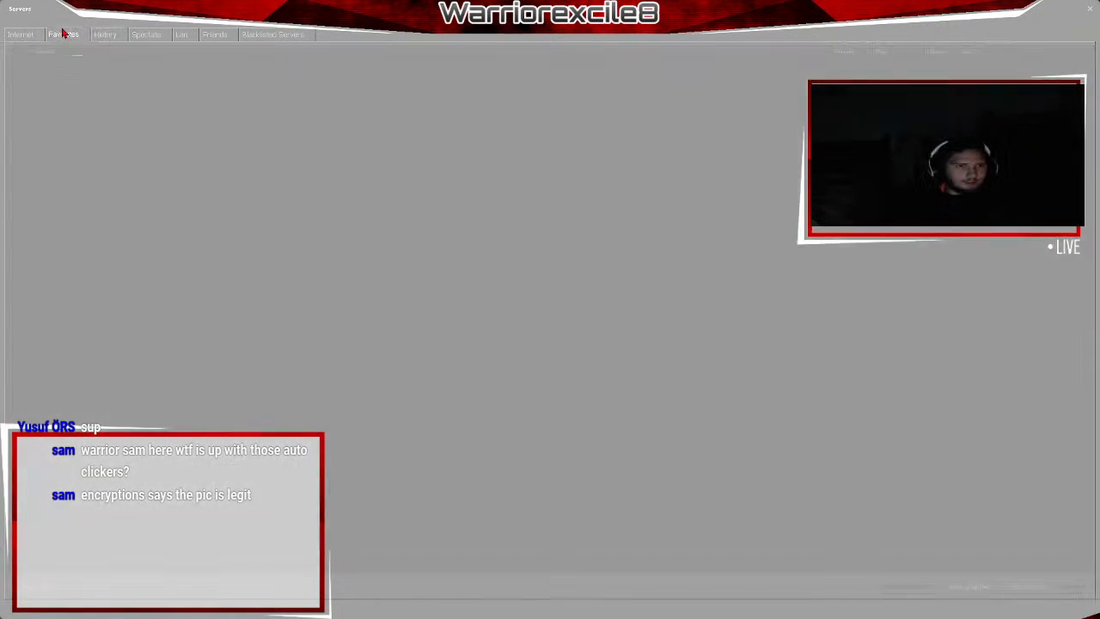
left_click(32, 37)
left_click(67, 39)
left_click(106, 39)
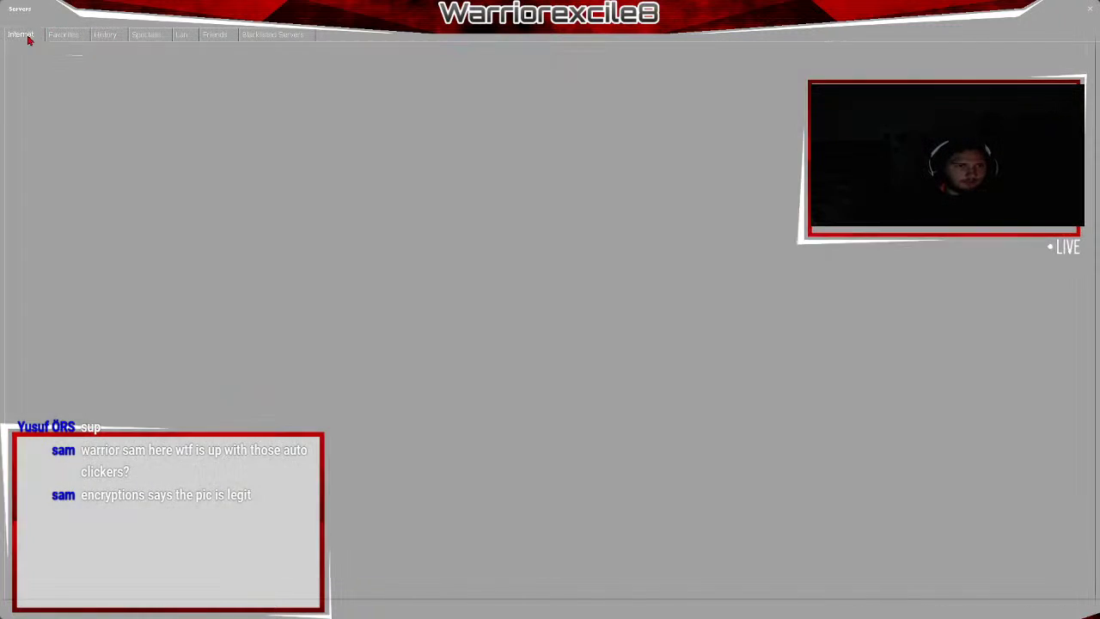
left_click(20, 36)
left_click(101, 36)
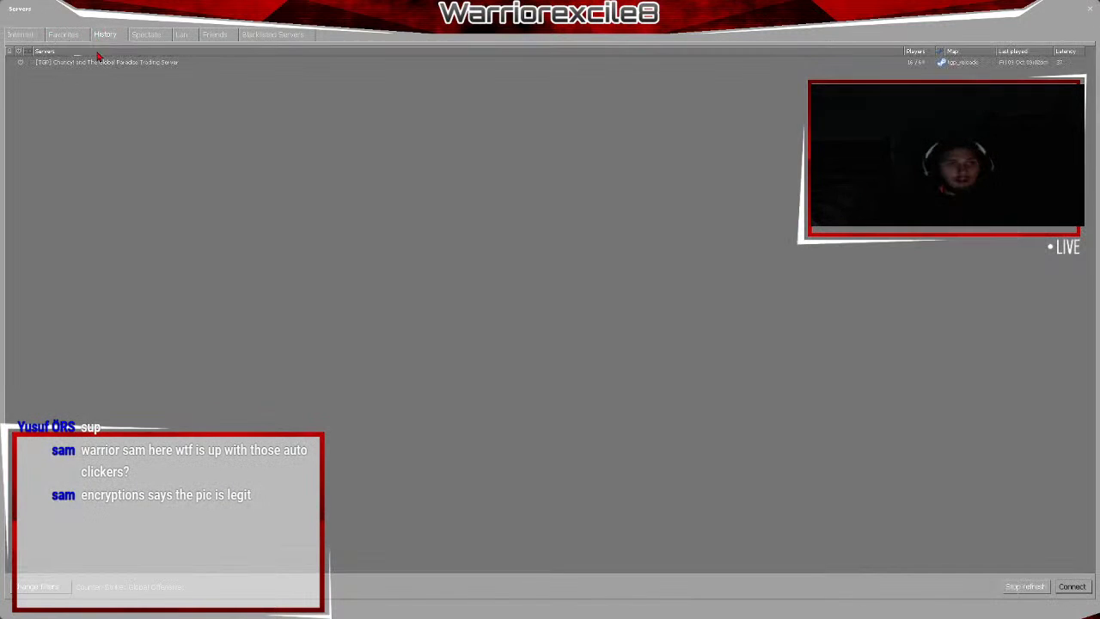
left_click(78, 71)
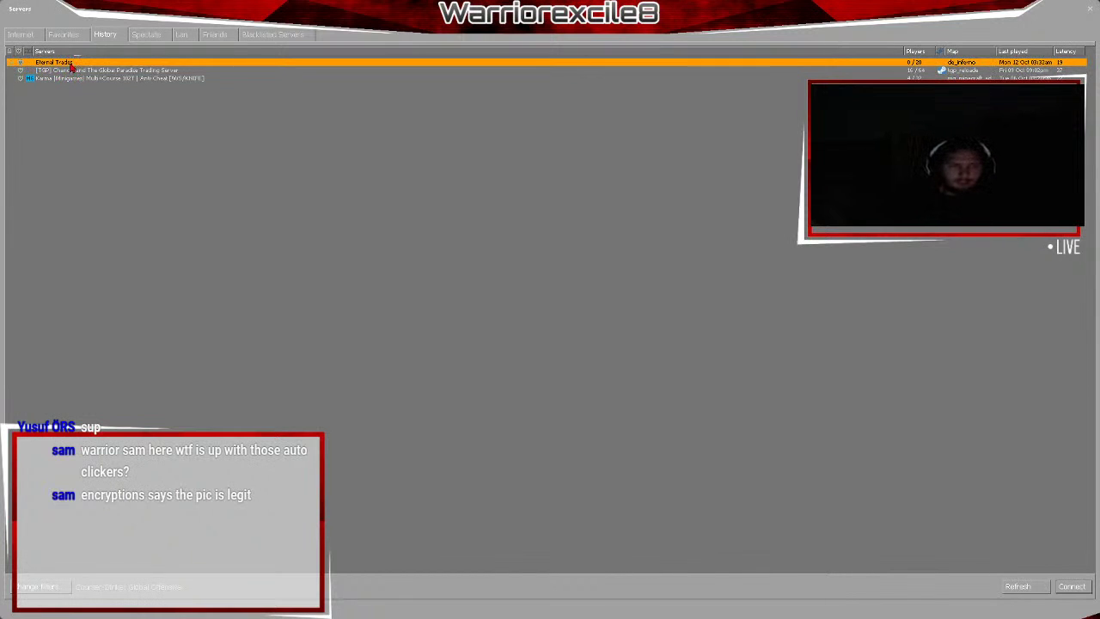
Join Eternal Trades and submit the server password to start connecting.
double_click(71, 63)
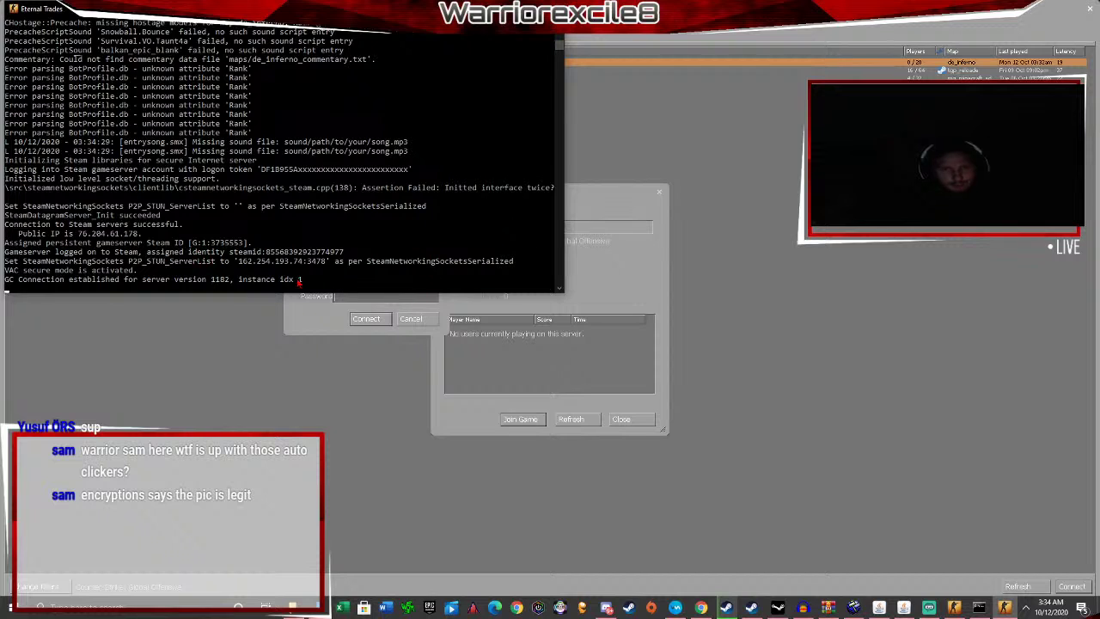
scroll(265, 255, "down", 3)
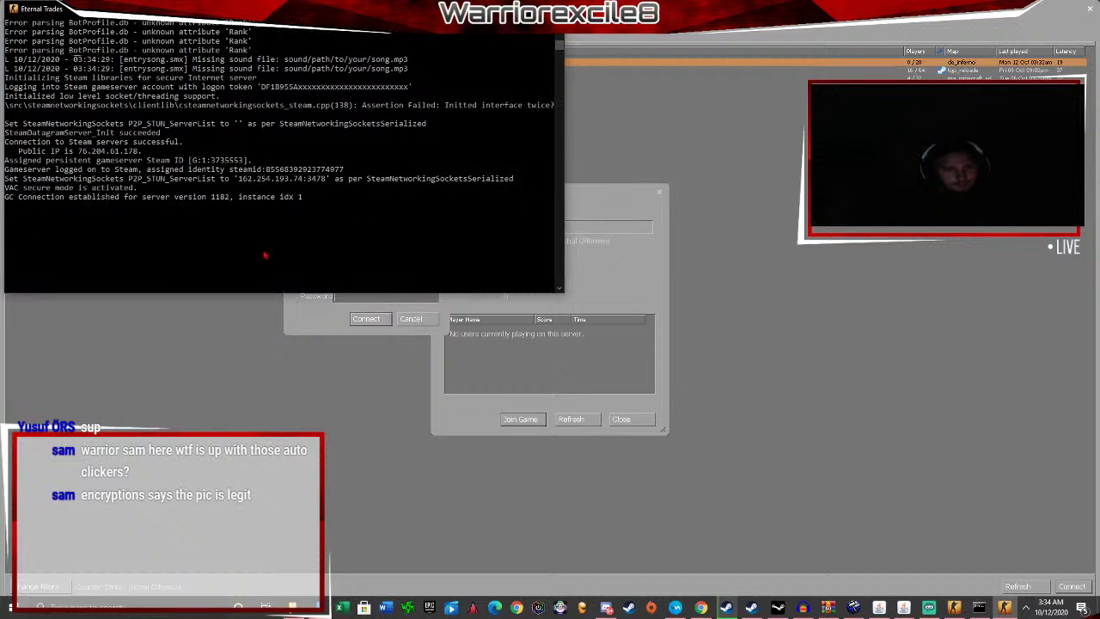
key("alt+Tab")
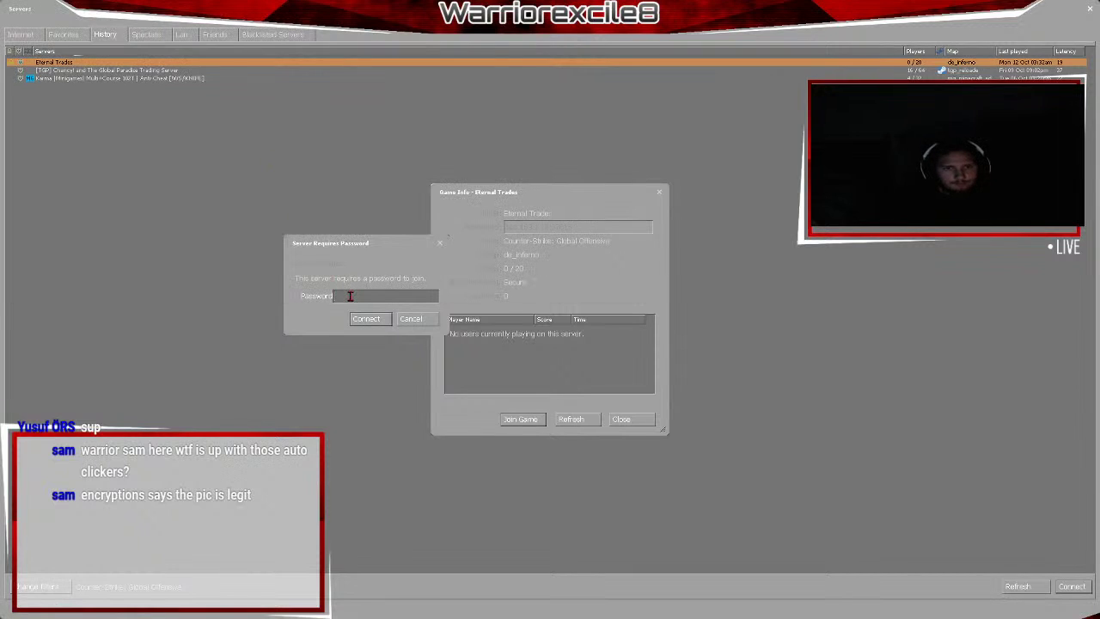
type("*")
key("Return")
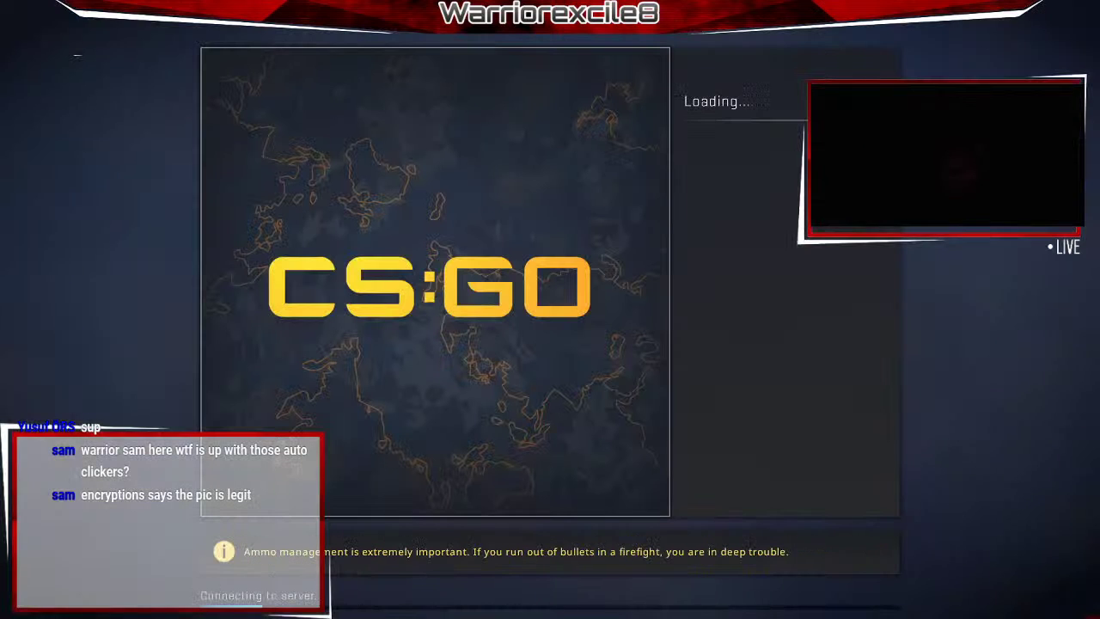
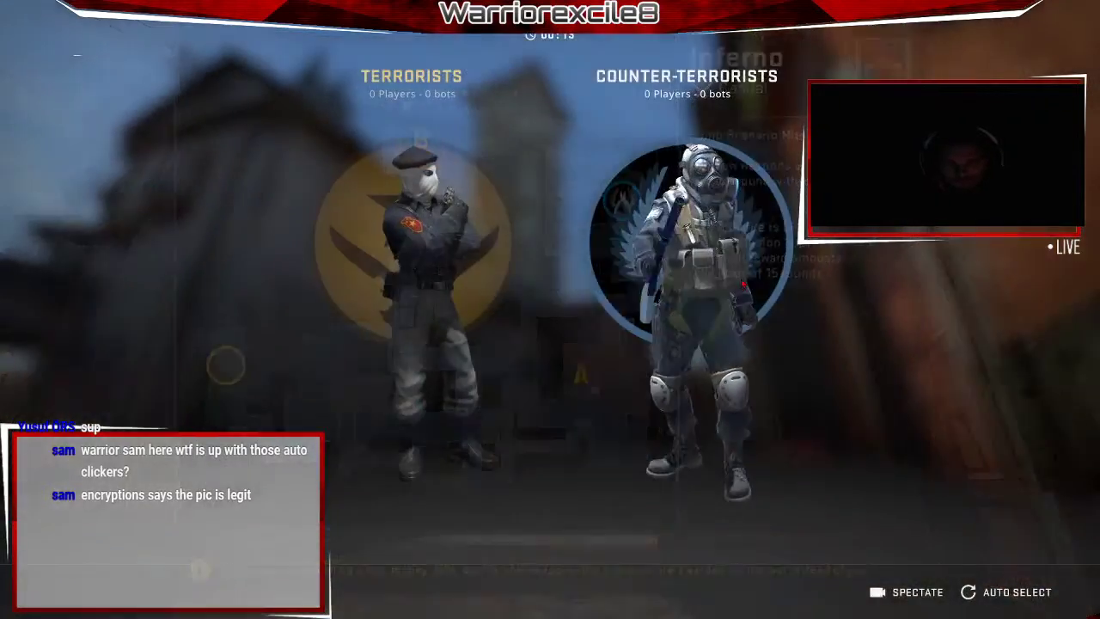
Join the Counter-Terrorists, run bot_kick in the console, then open the admin menu with sm_admin.
left_click(709, 318)
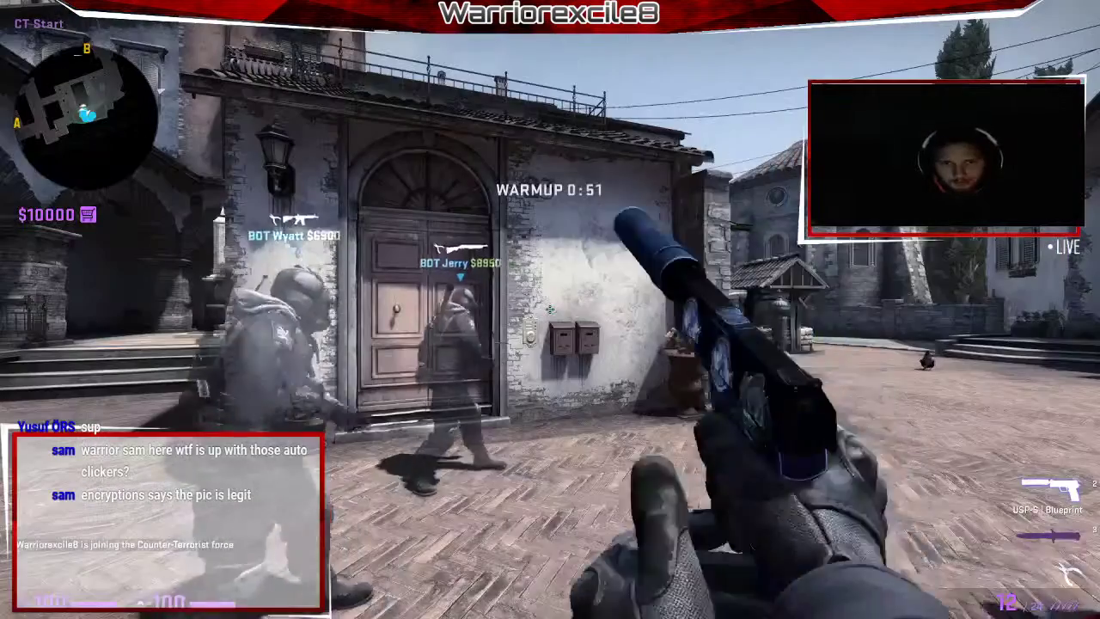
key("3")
key("grave")
type("bot_")
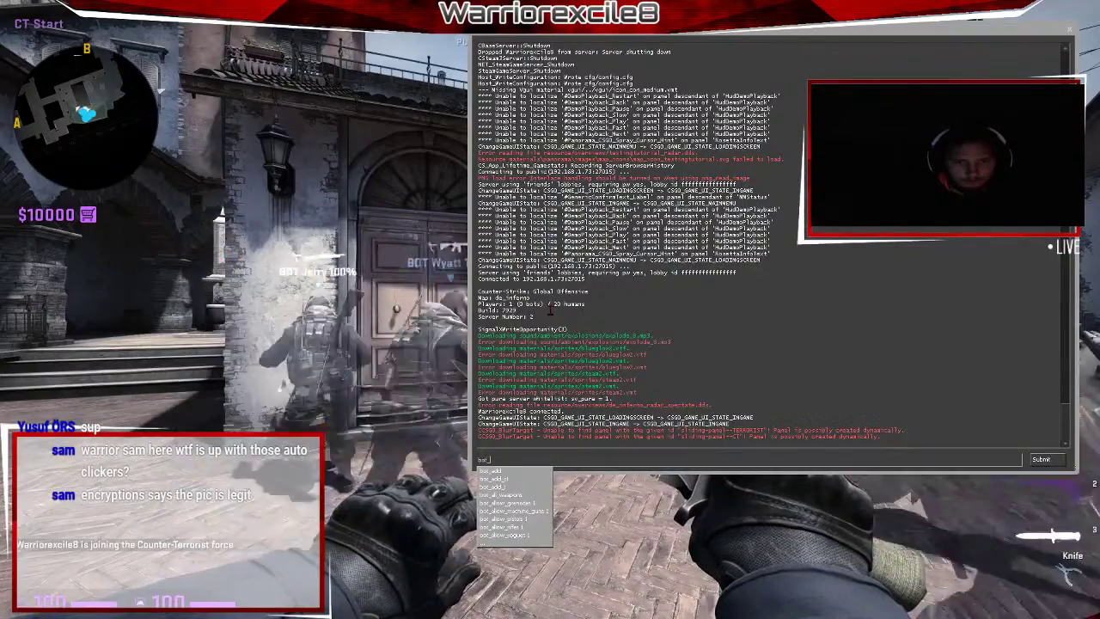
type("kick")
key("Return")
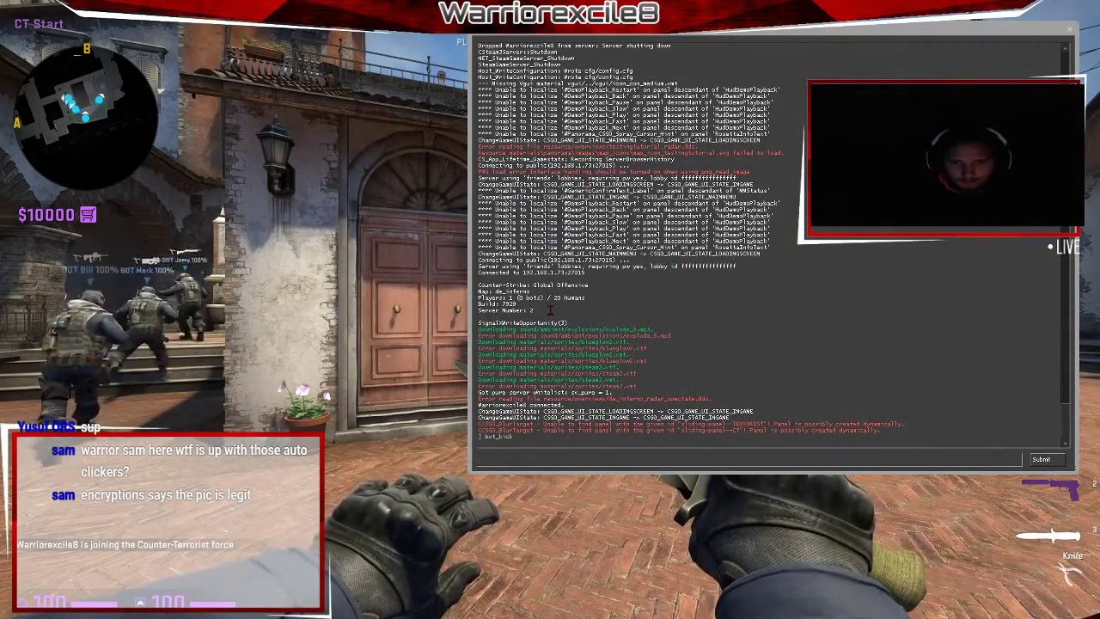
type("sm_admin")
key("Return")
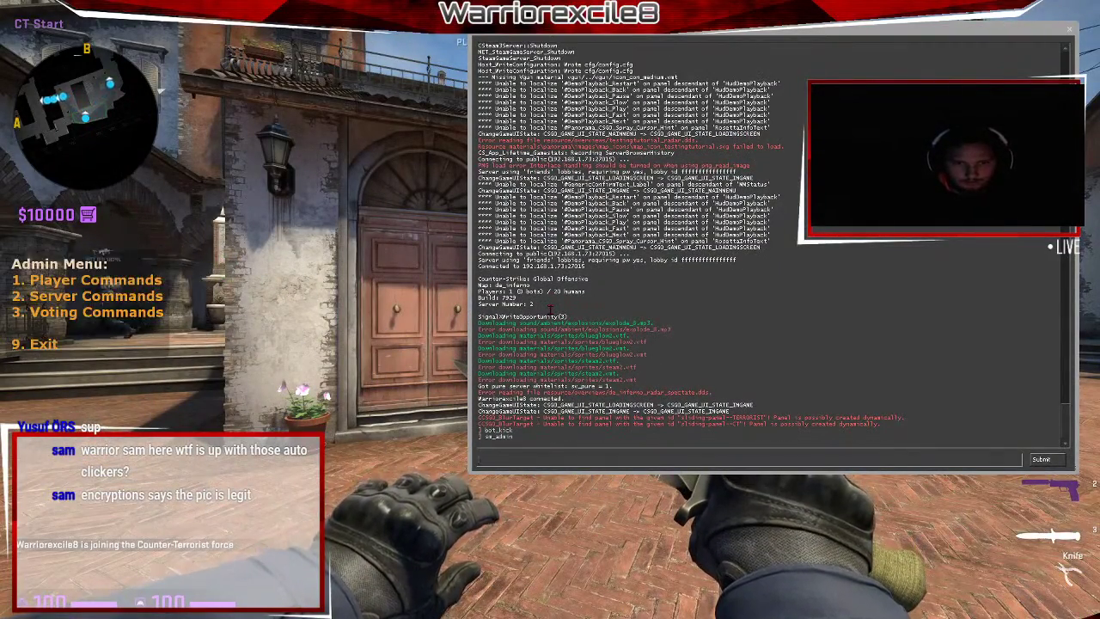
Close the console and walk through Inferno's courtyards with the knife out.
key("grave")
key("w")
key("f")
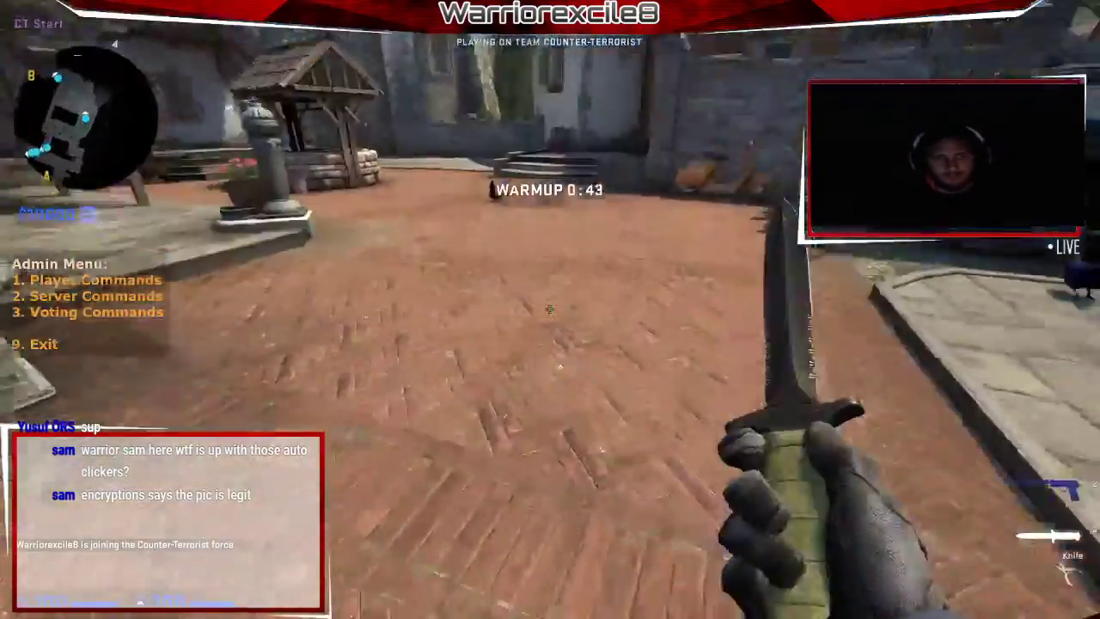
key("w")
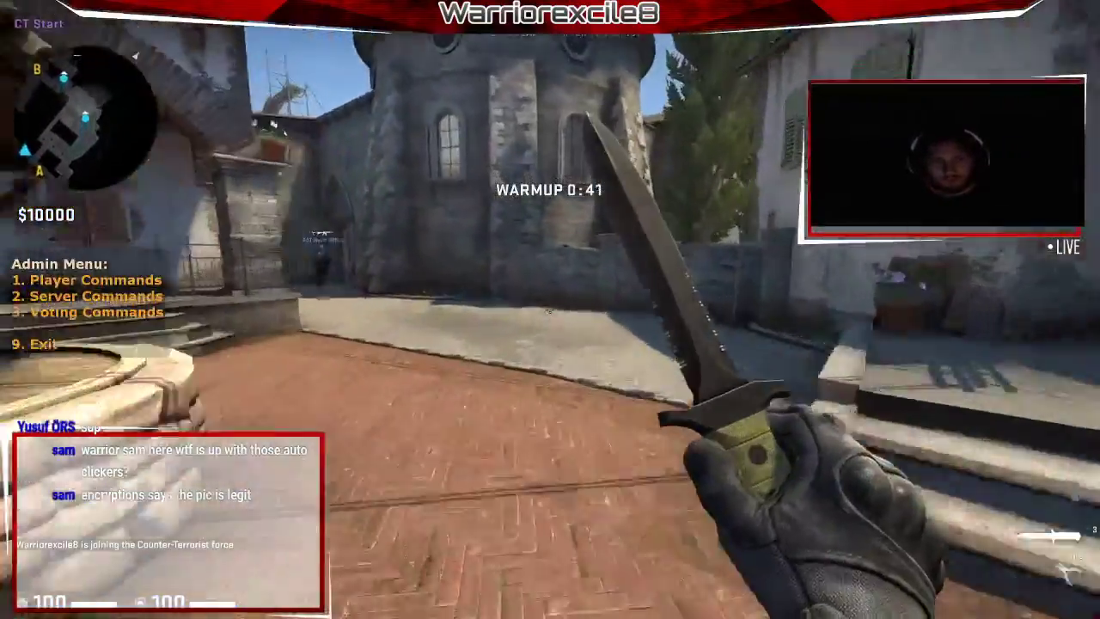
key("w")
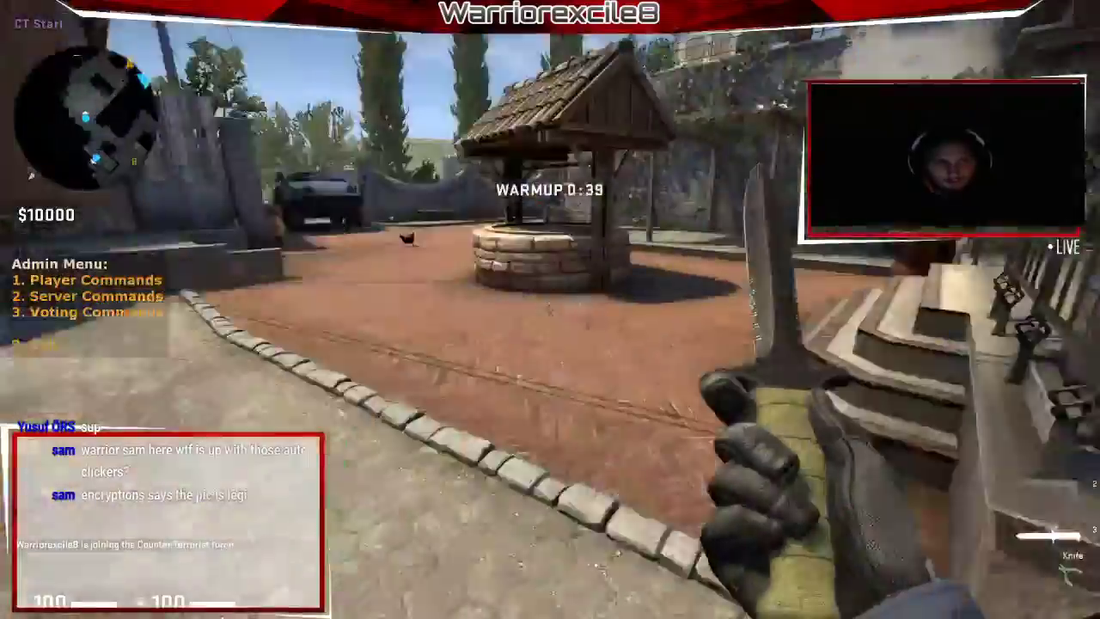
key("w")
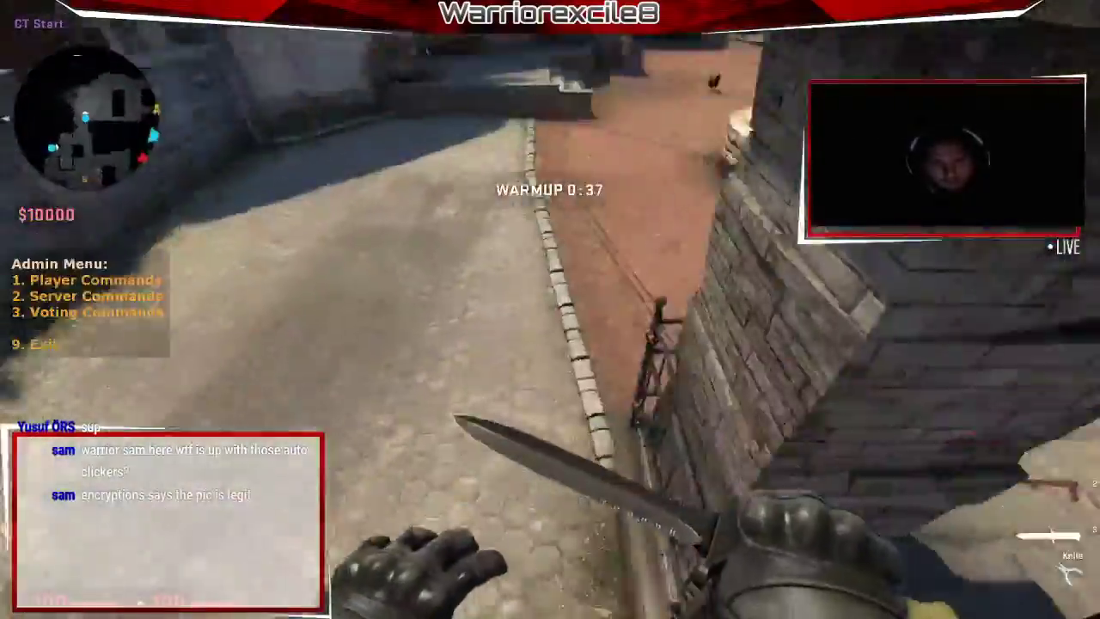
key("w")
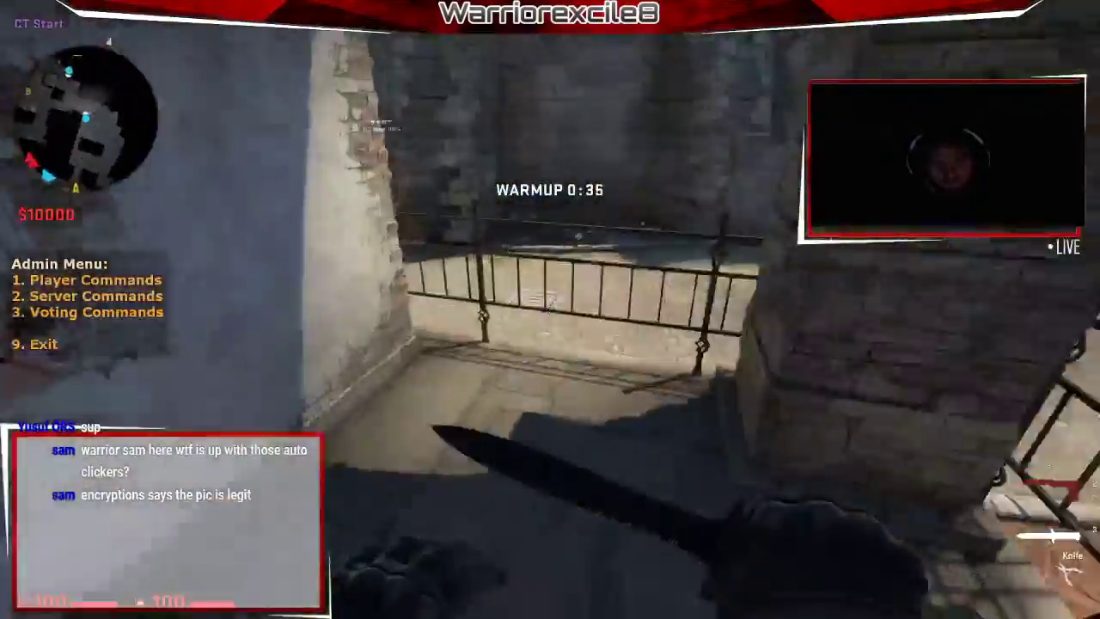
Apply the admin Drug player effect to yourself via Player Commands.
key("1")
key("w")
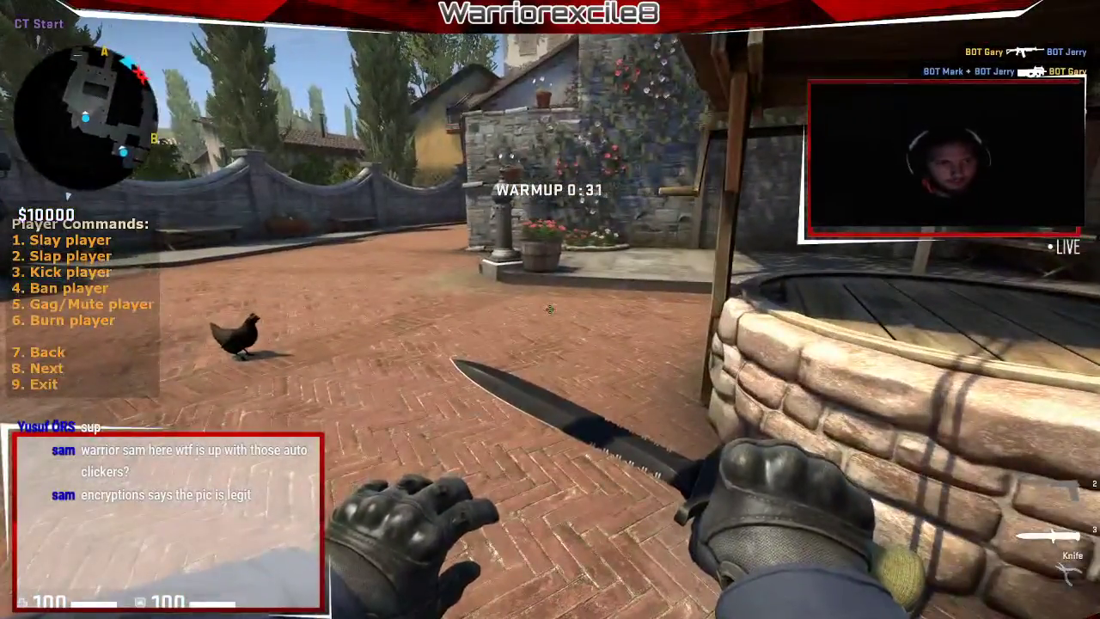
key("w")
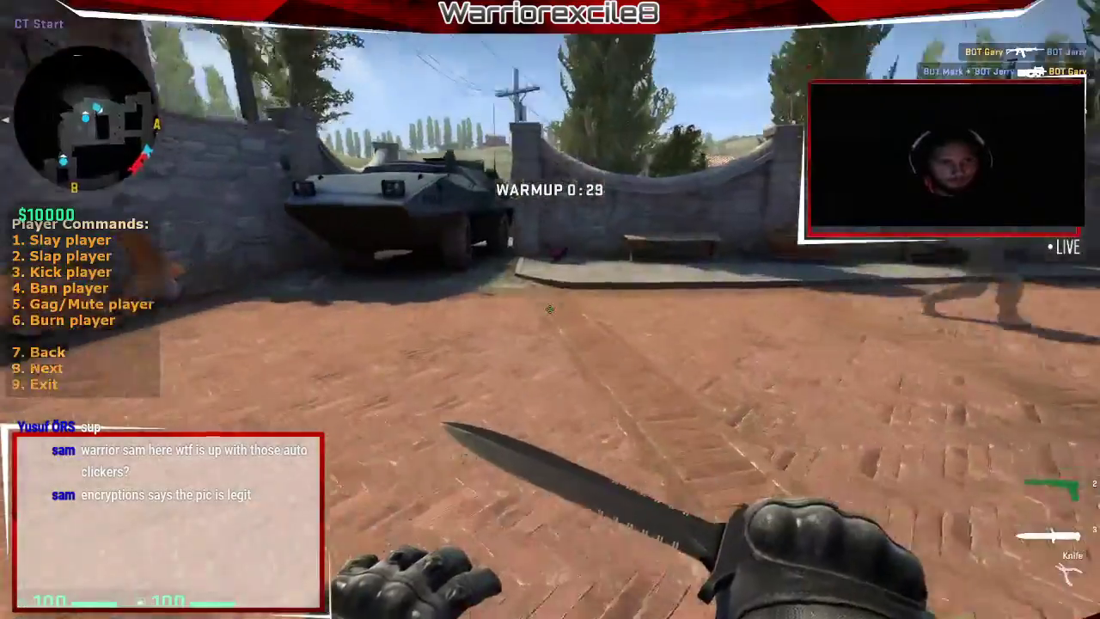
key("w")
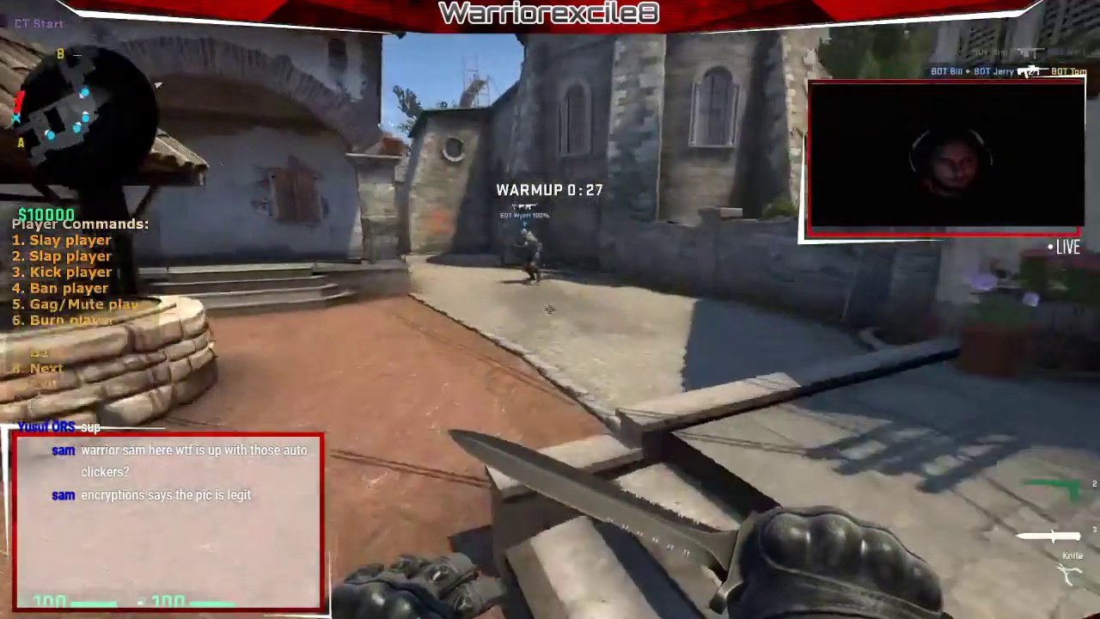
key("w")
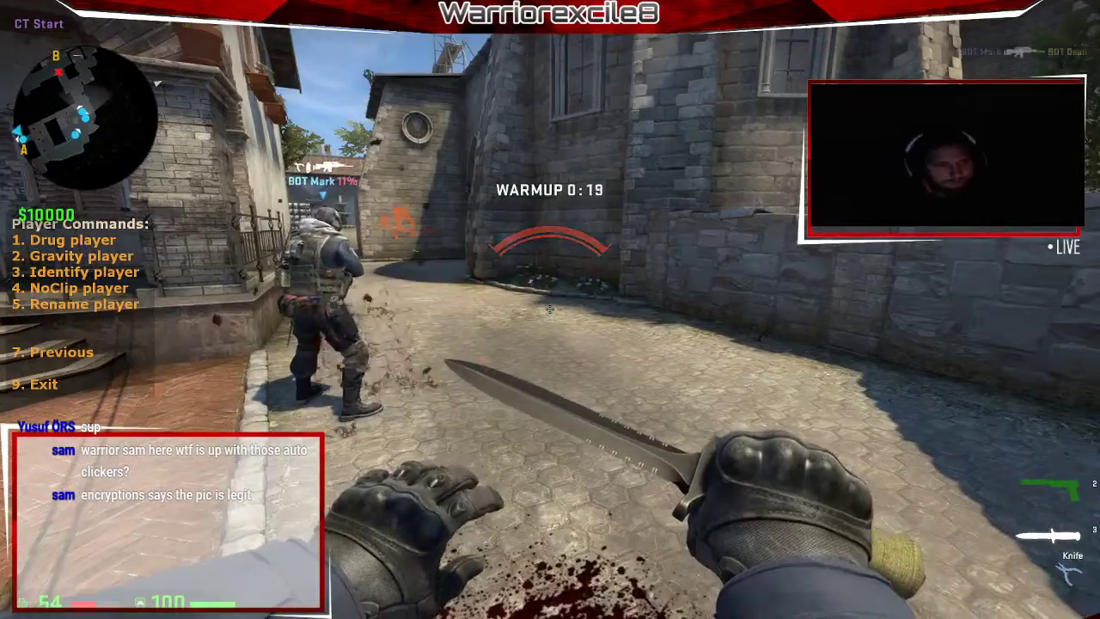
key("w")
key("w")
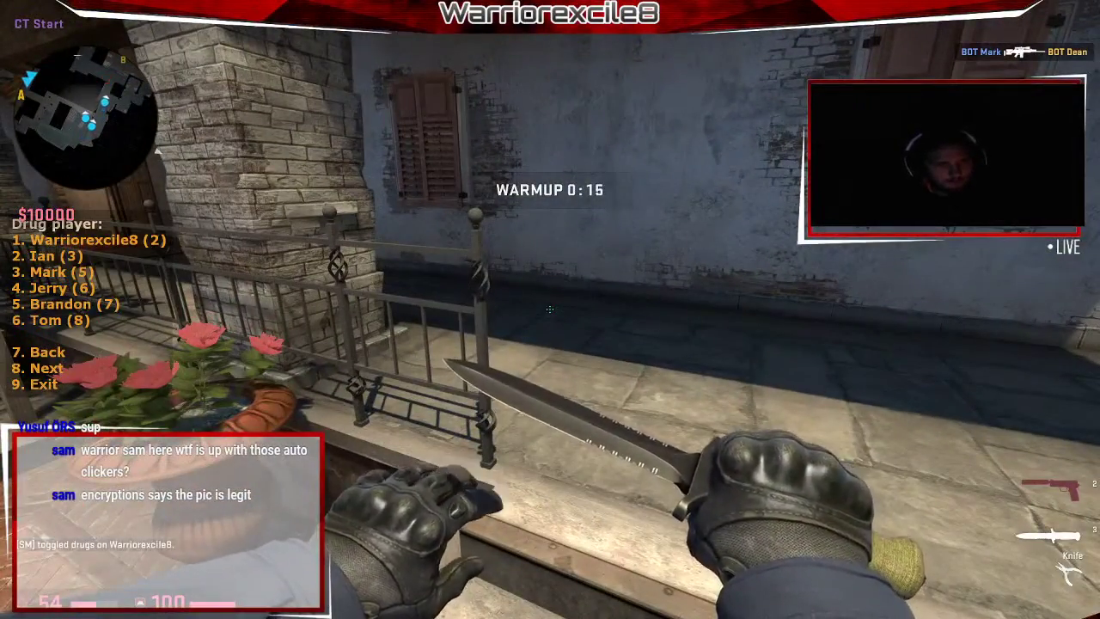
Walk around under the drug effect, then switch it off again.
key("w")
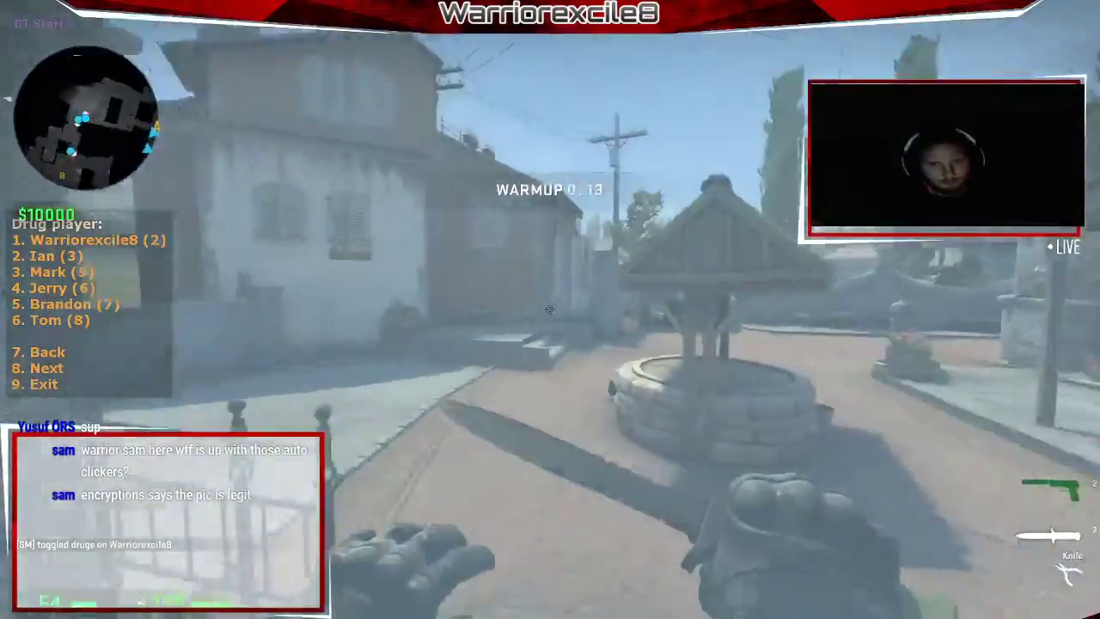
key("w")
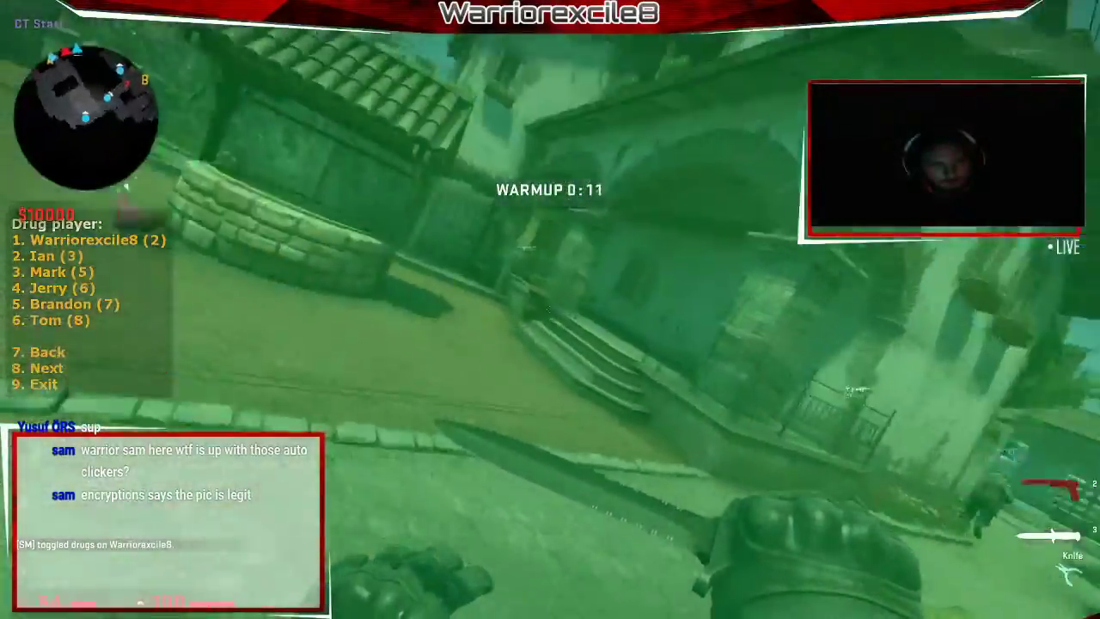
key("w")
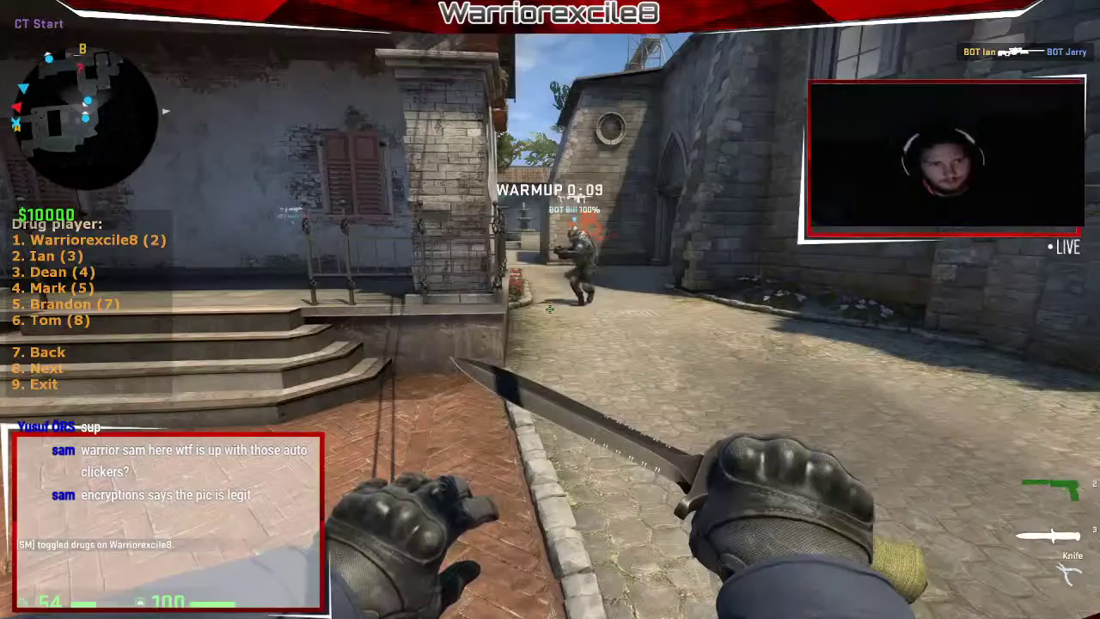
key("w")
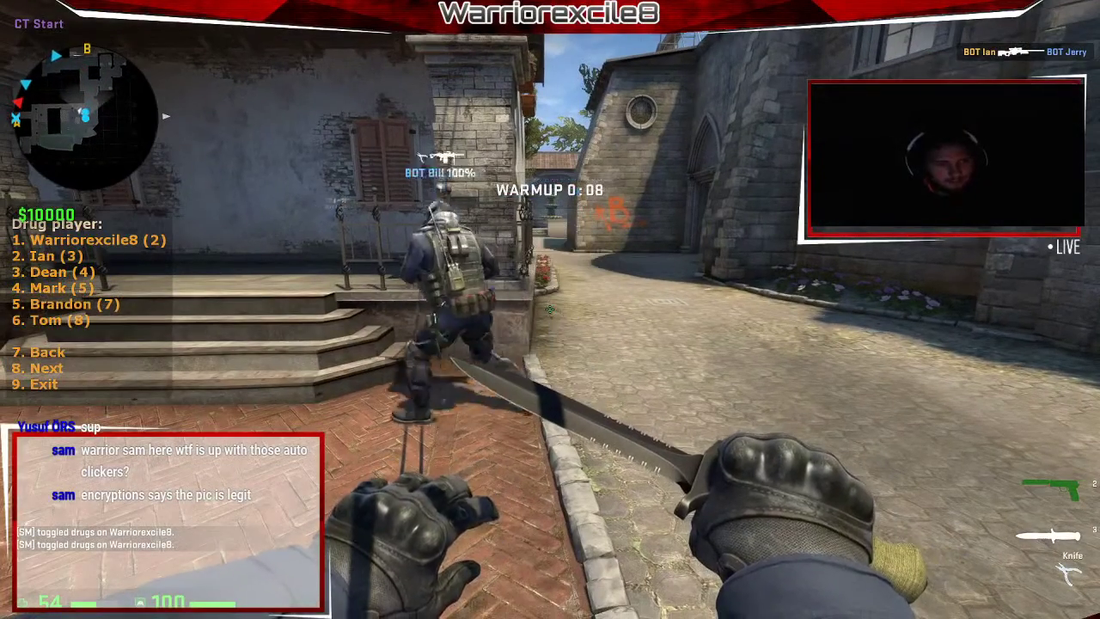
key("w")
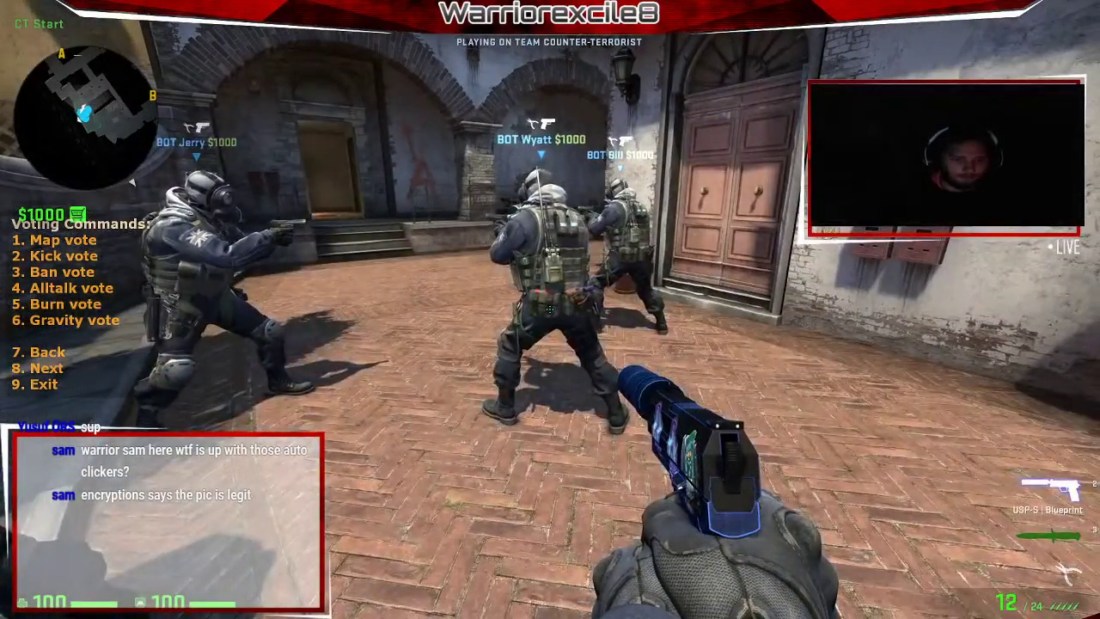
Page through the voting commands, browse both Choose Map pages, then go back to Server Commands.
key("8")
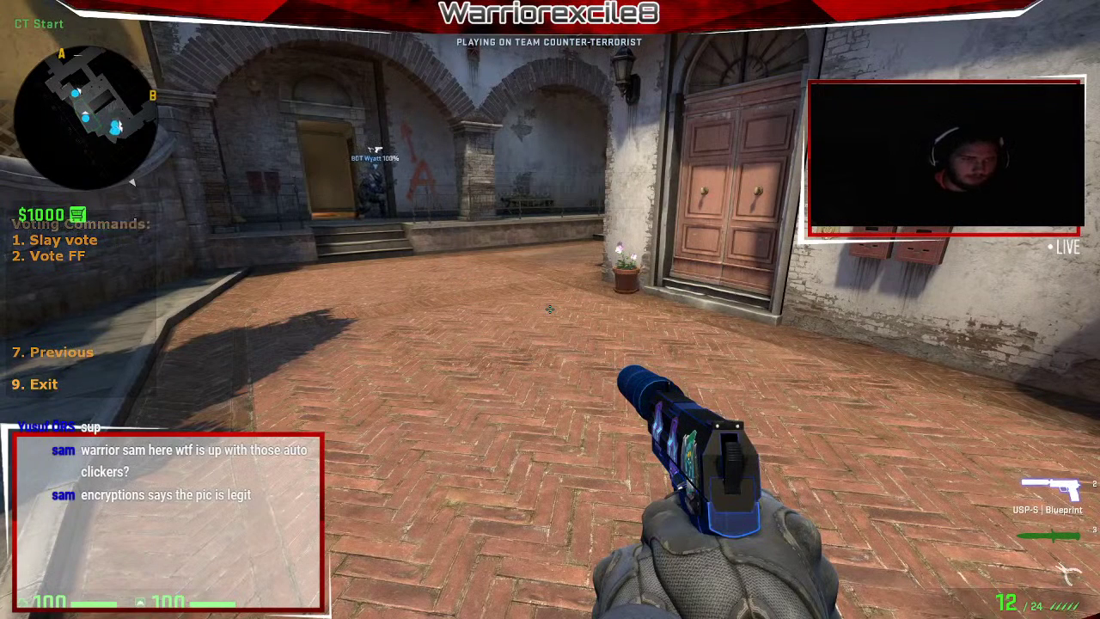
key("2")
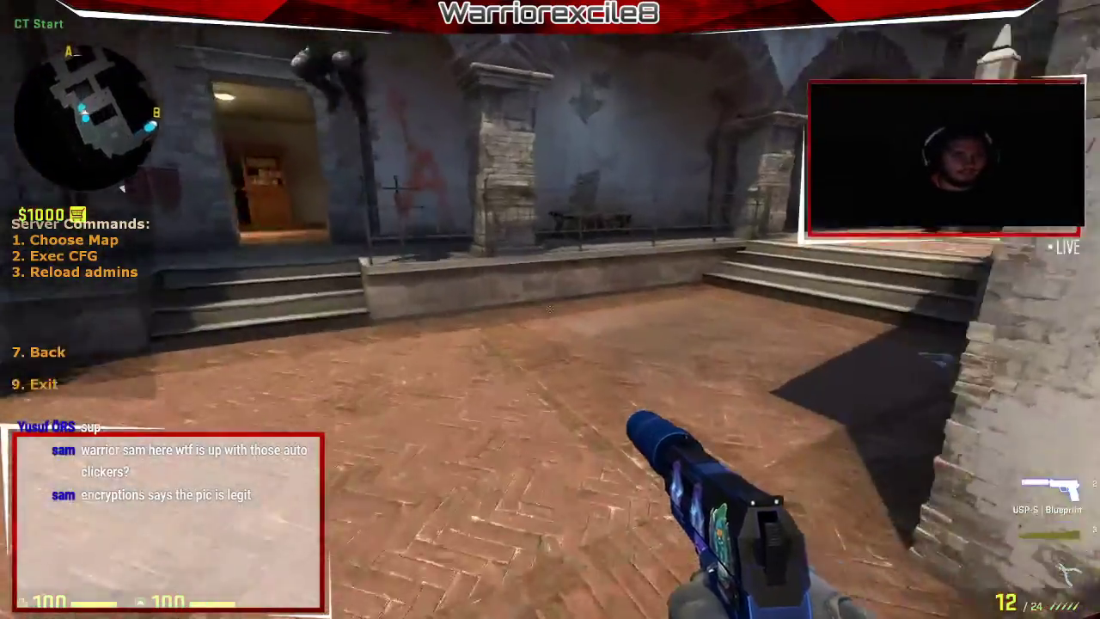
key("1")
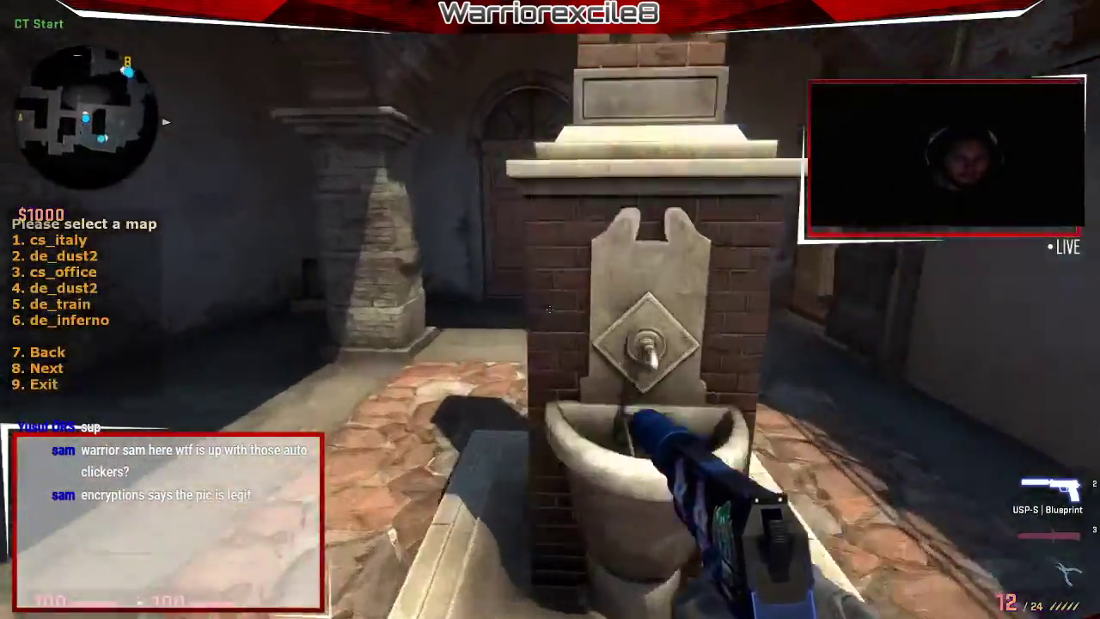
key("8")
key("7")
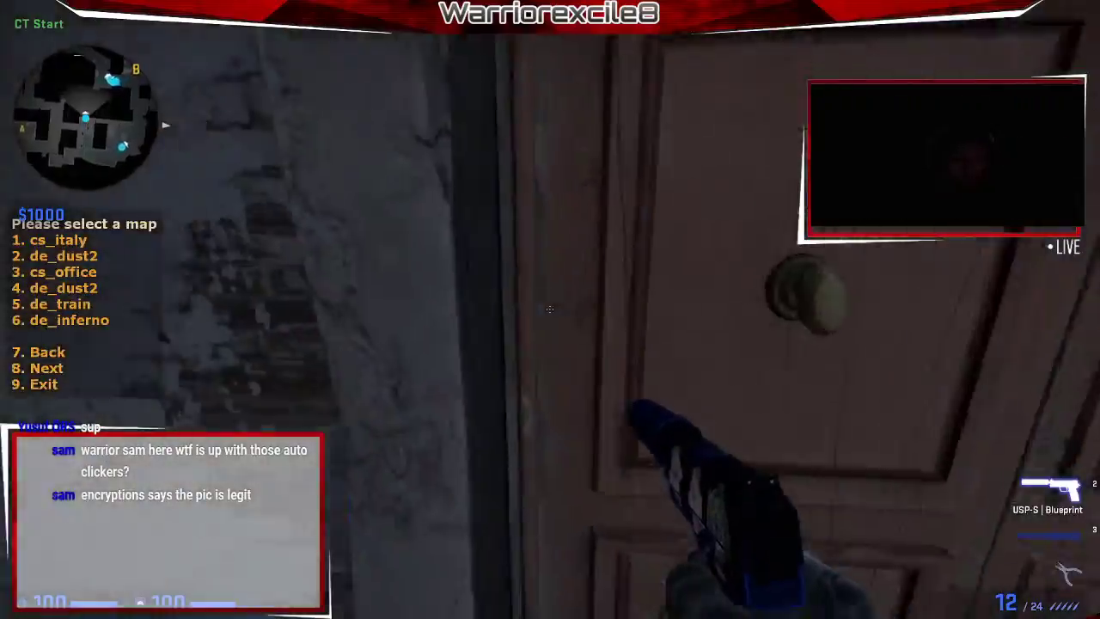
key("w")
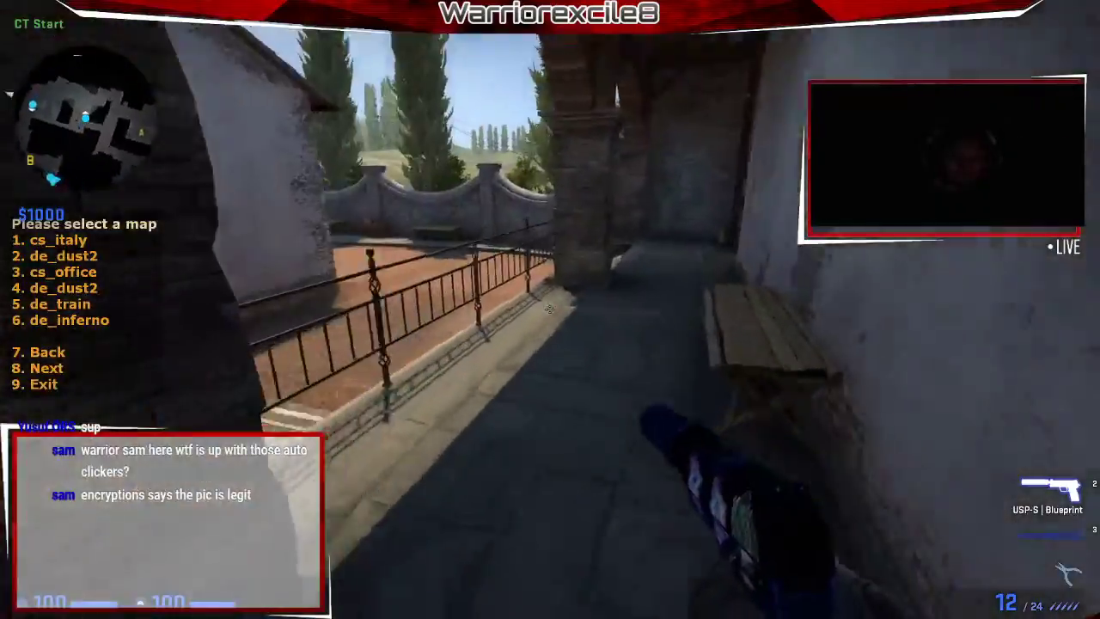
key("w")
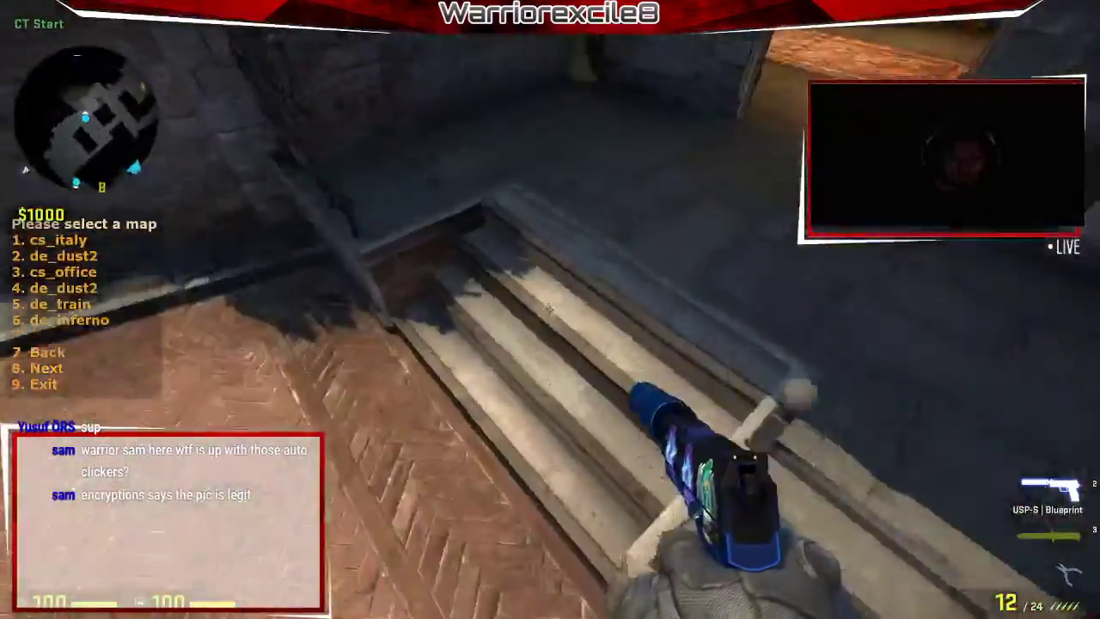
key("w")
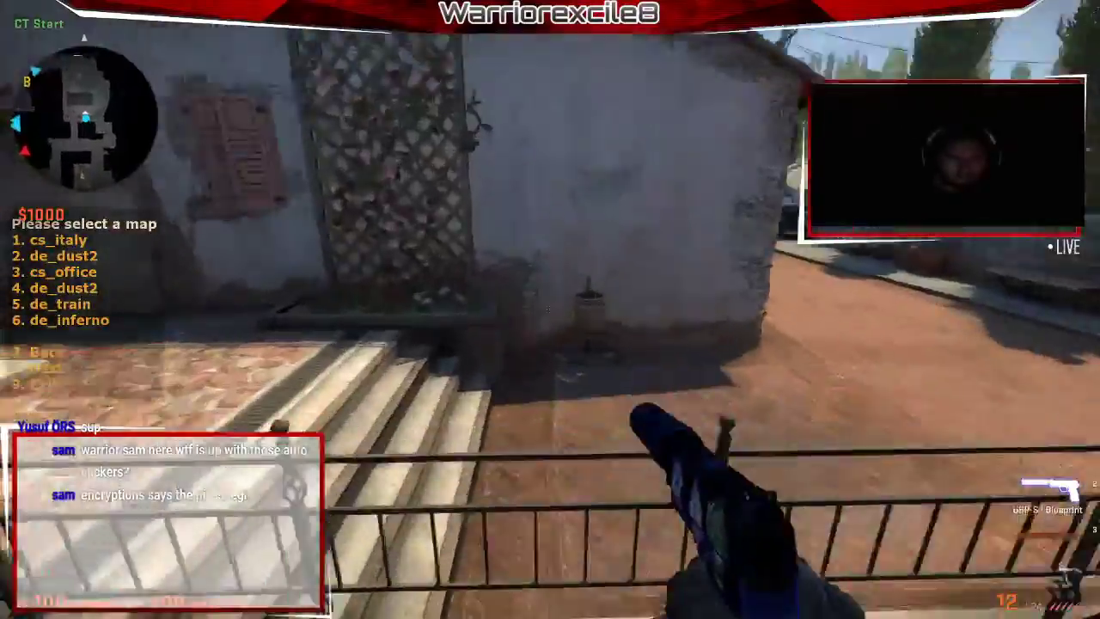
key("7")
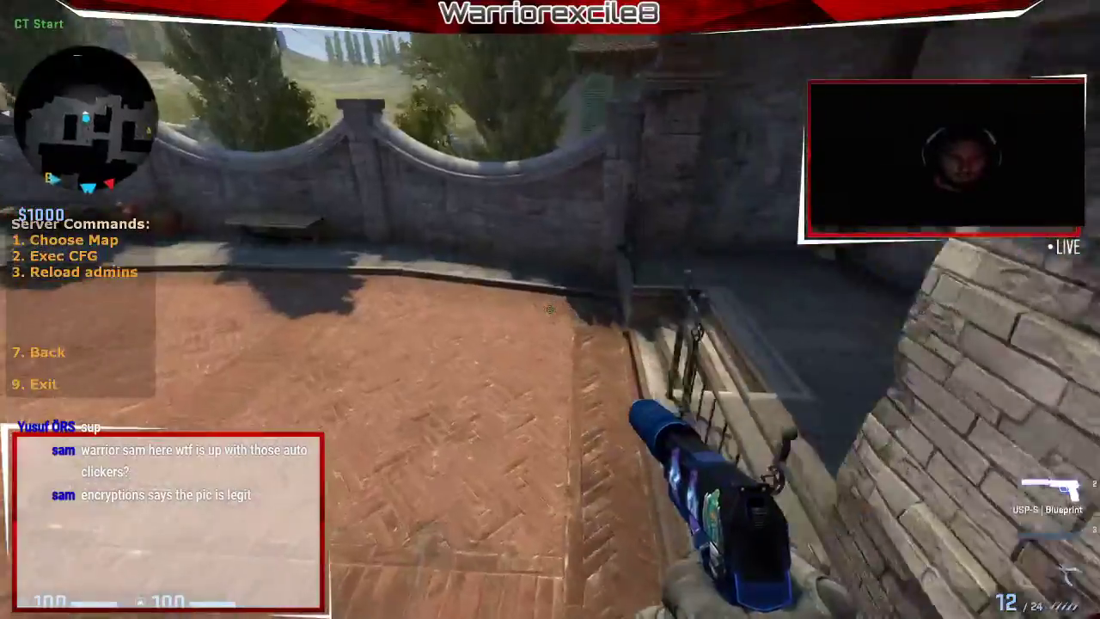
Run the Standard Server Setup config (server.cfg) from Server Commands > Choose Config.
key("w")
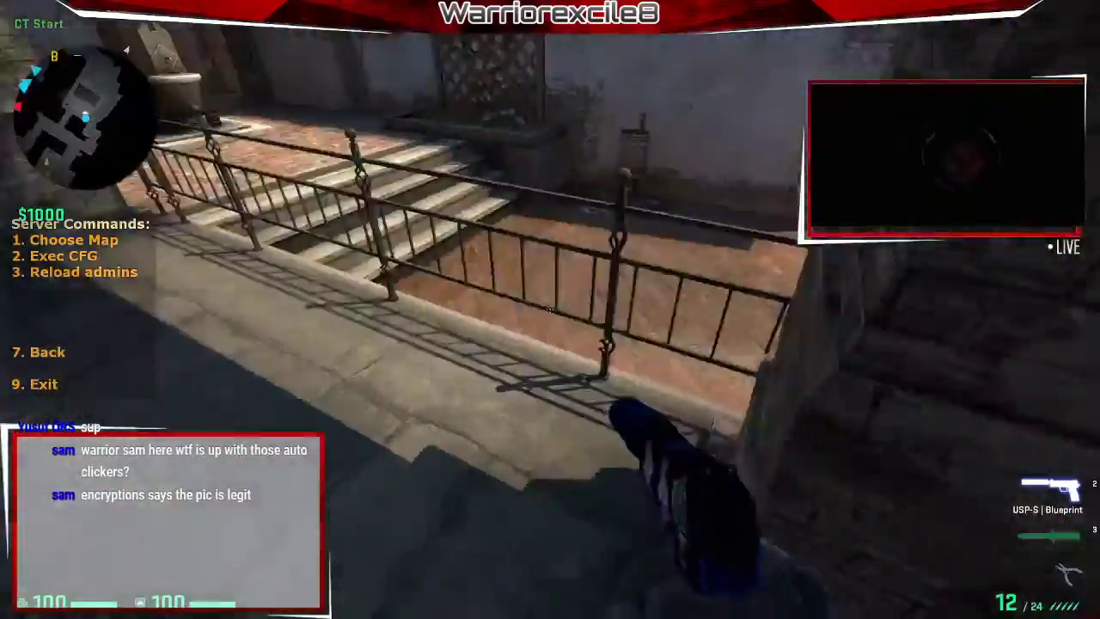
key("w")
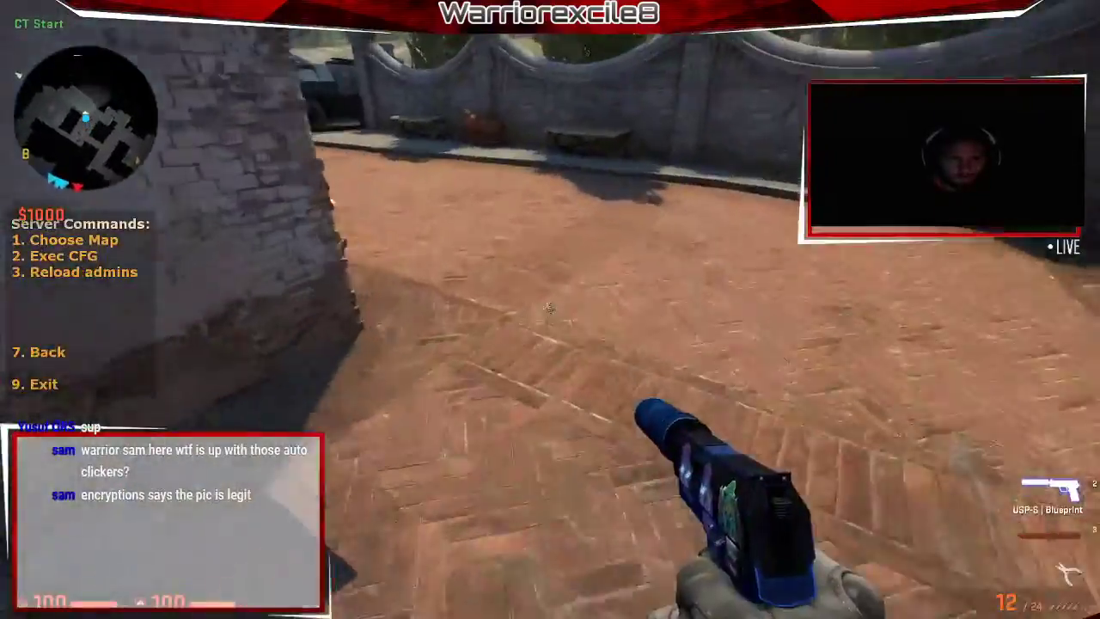
key("w")
key("w")
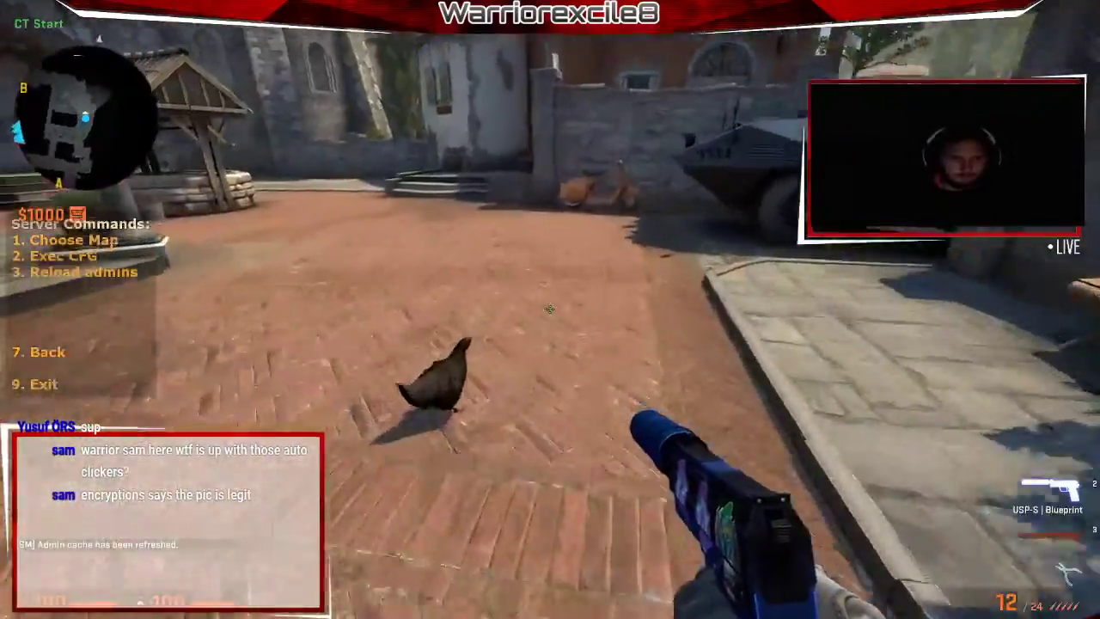
key("2")
key("w")
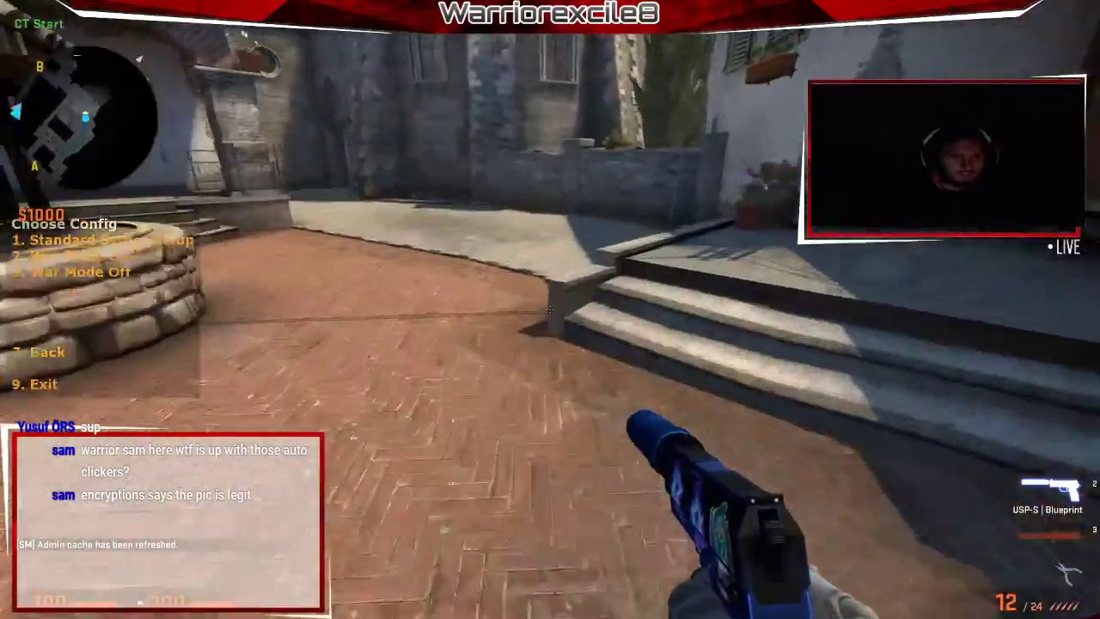
key("w")
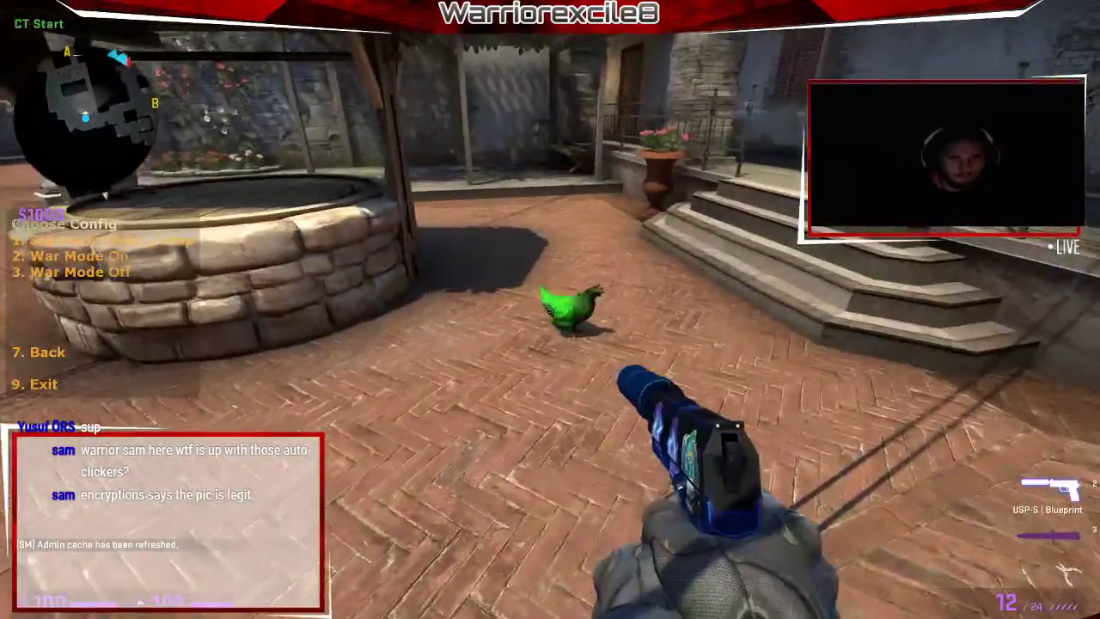
key("w")
key("f")
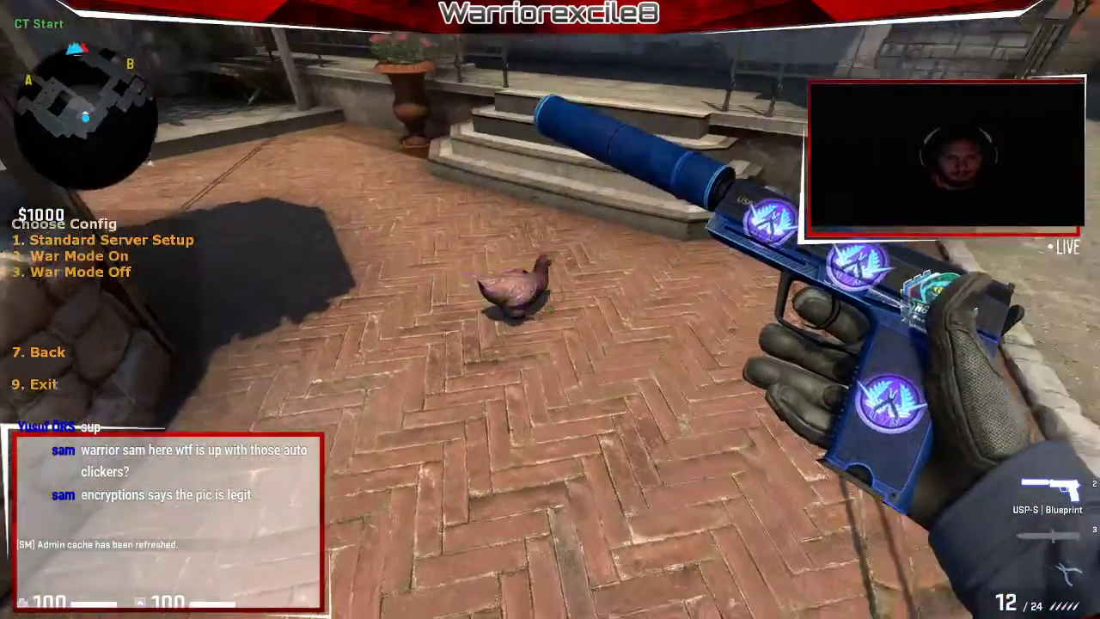
key("1")
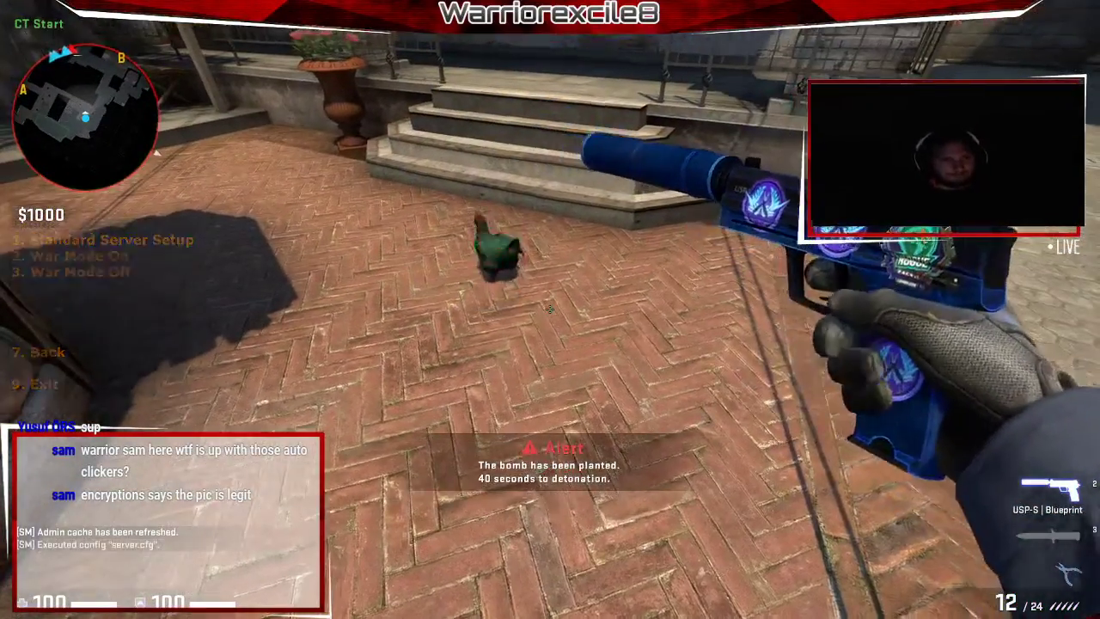
key("3")
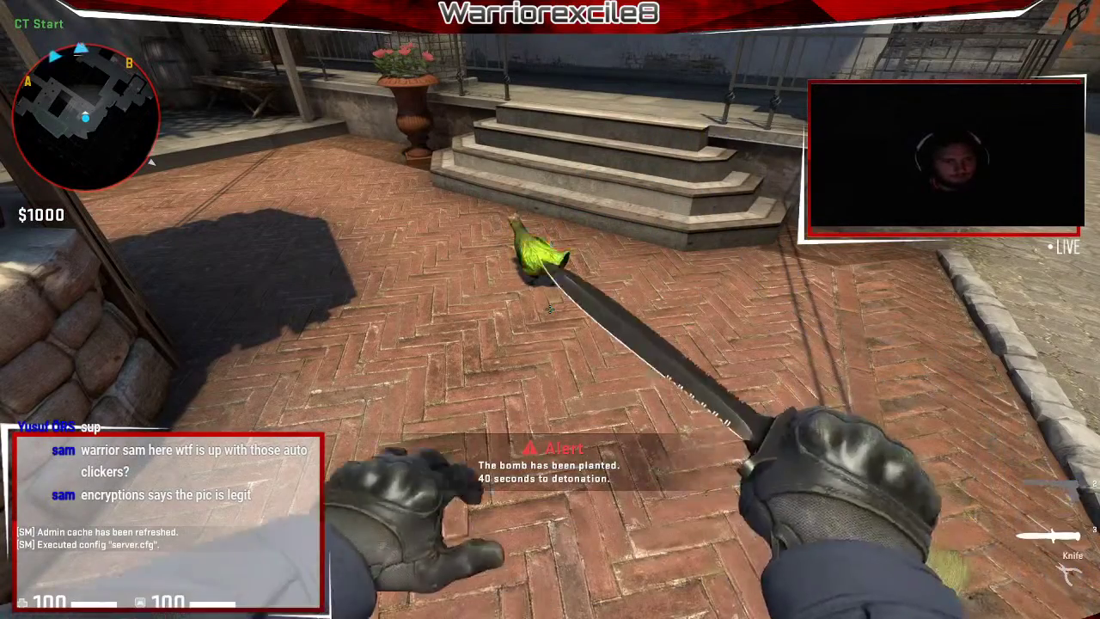
key("2")
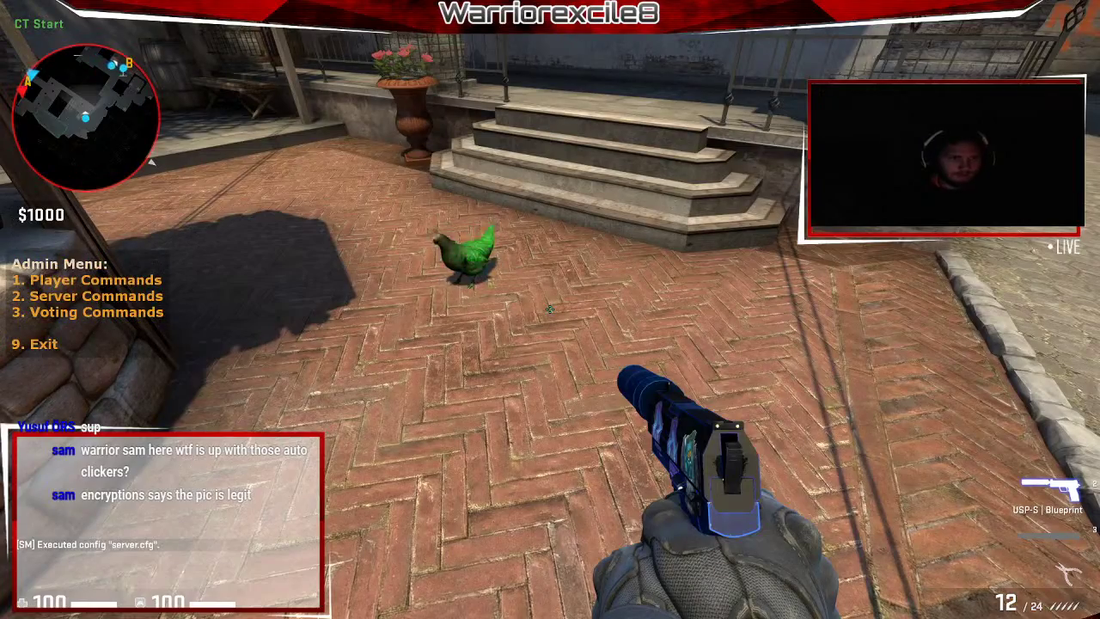
Enter sv_jetpack in the console and get an Unknown command reply.
key("3")
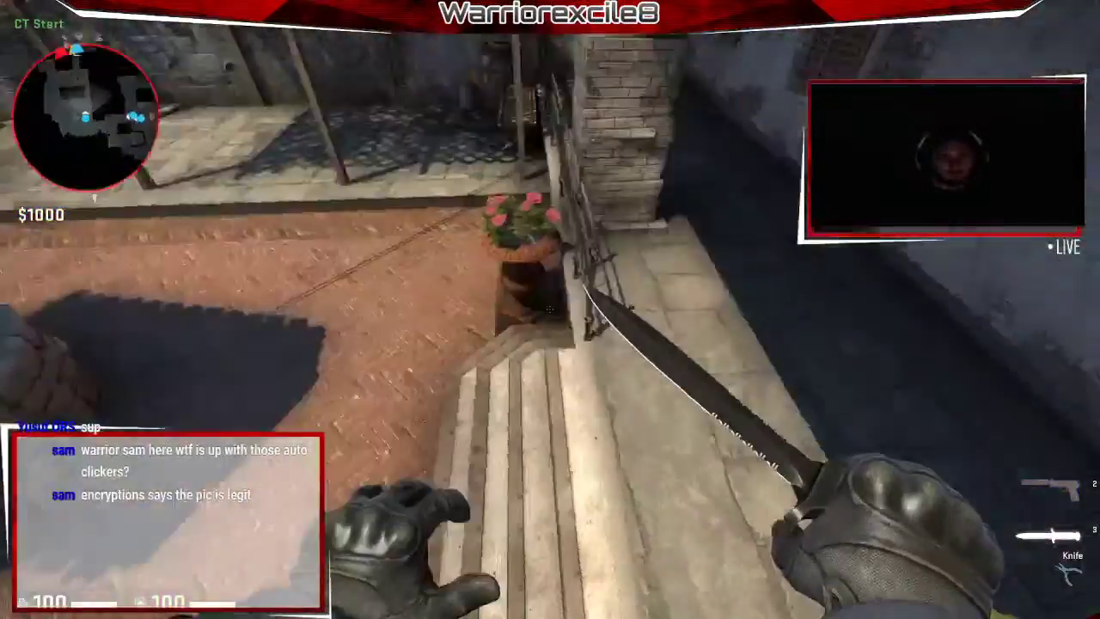
key("w")
left_click(551, 309)
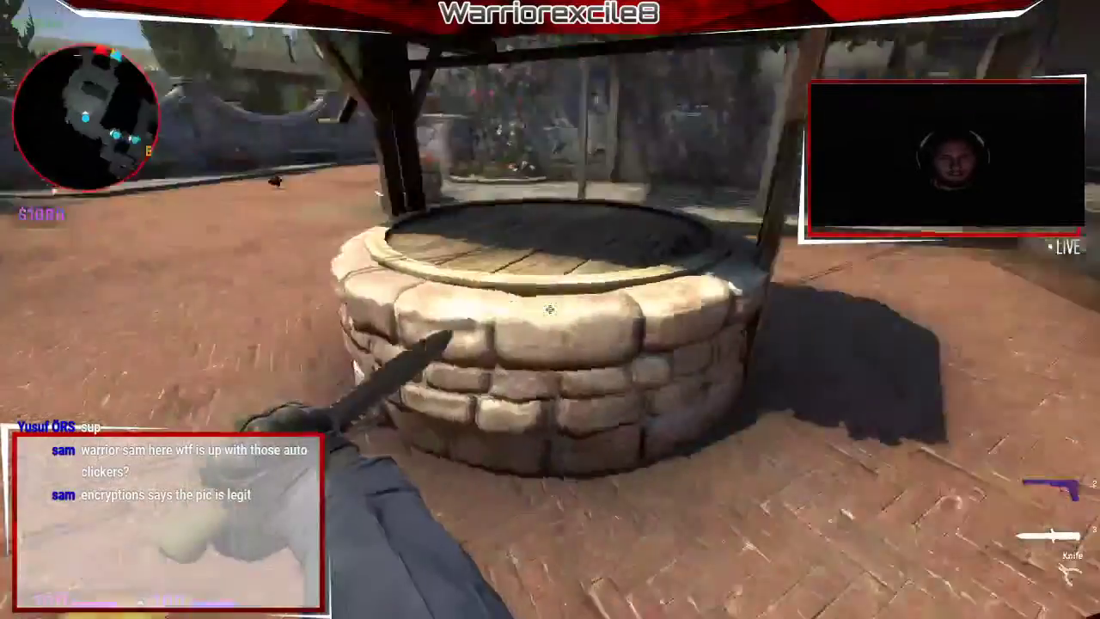
key("grave")
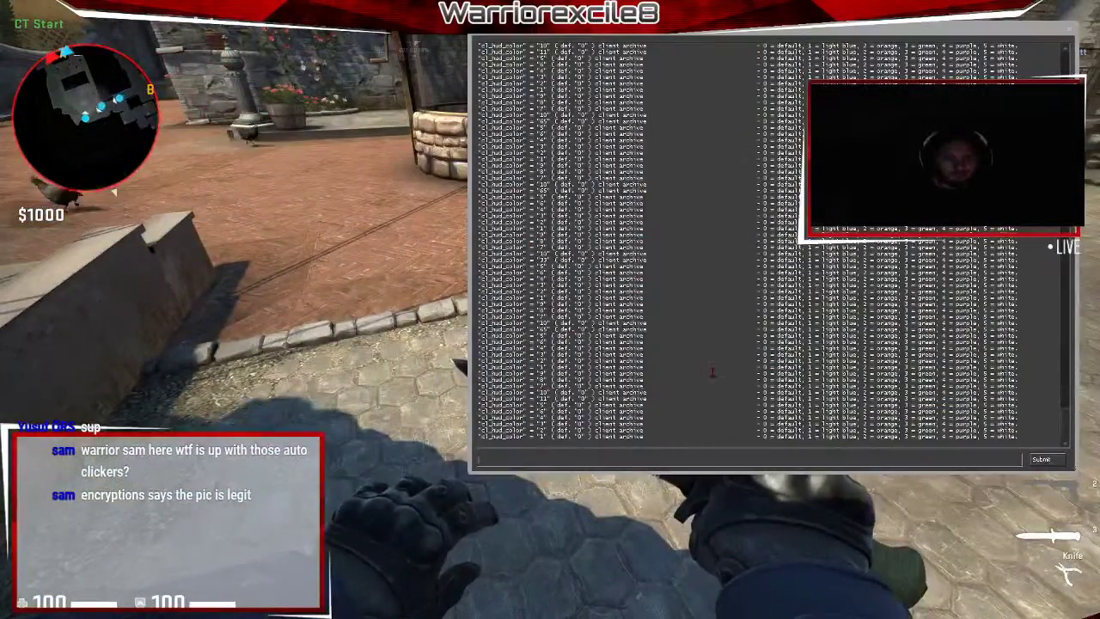
type("sv_jetpack")
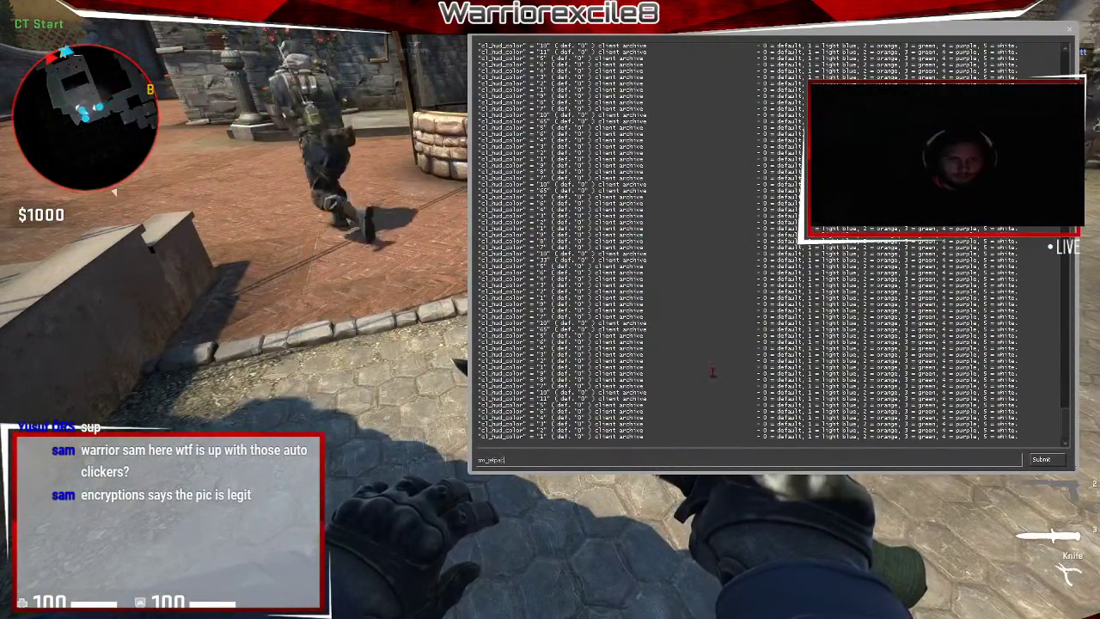
key("Return")
key("grave")
Check the scoreboard, draw the knife and briefly reopen the console.
key("w")
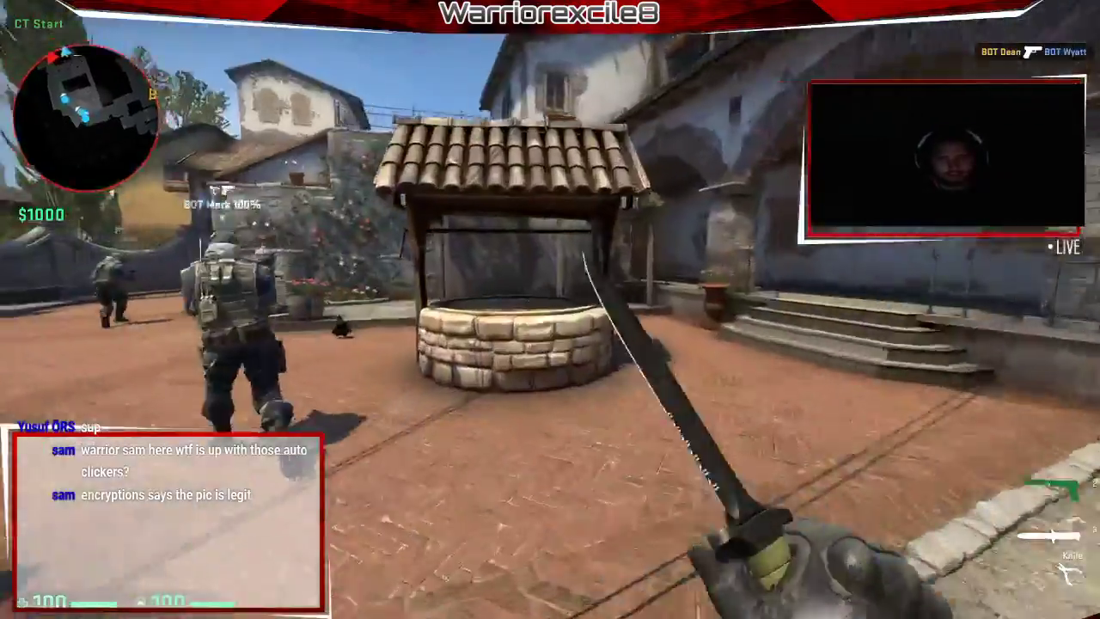
key("Tab")
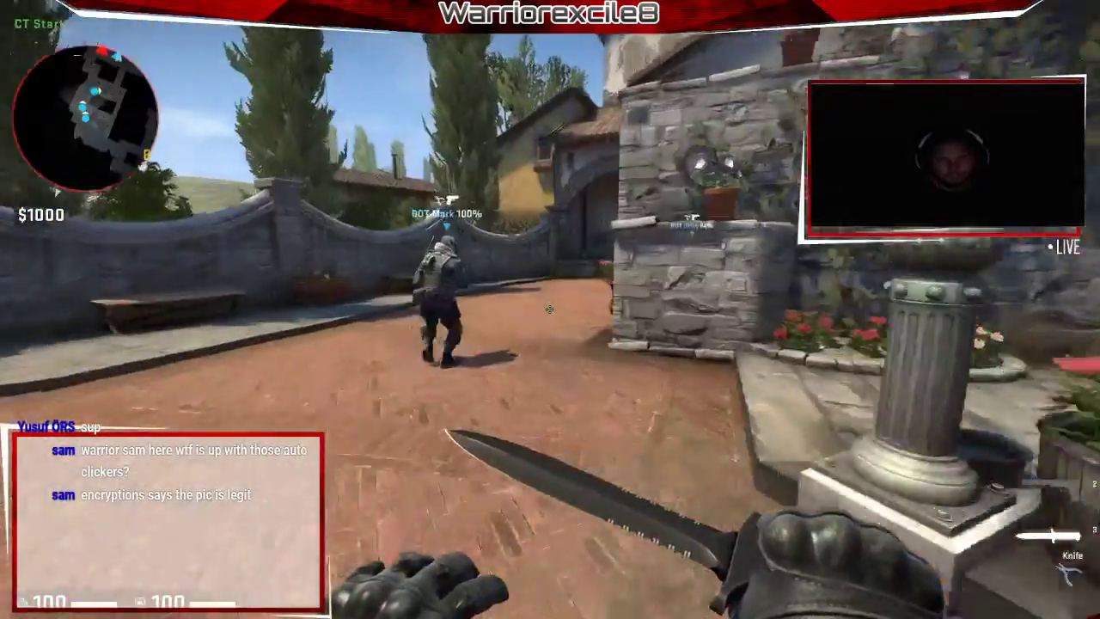
key("3")
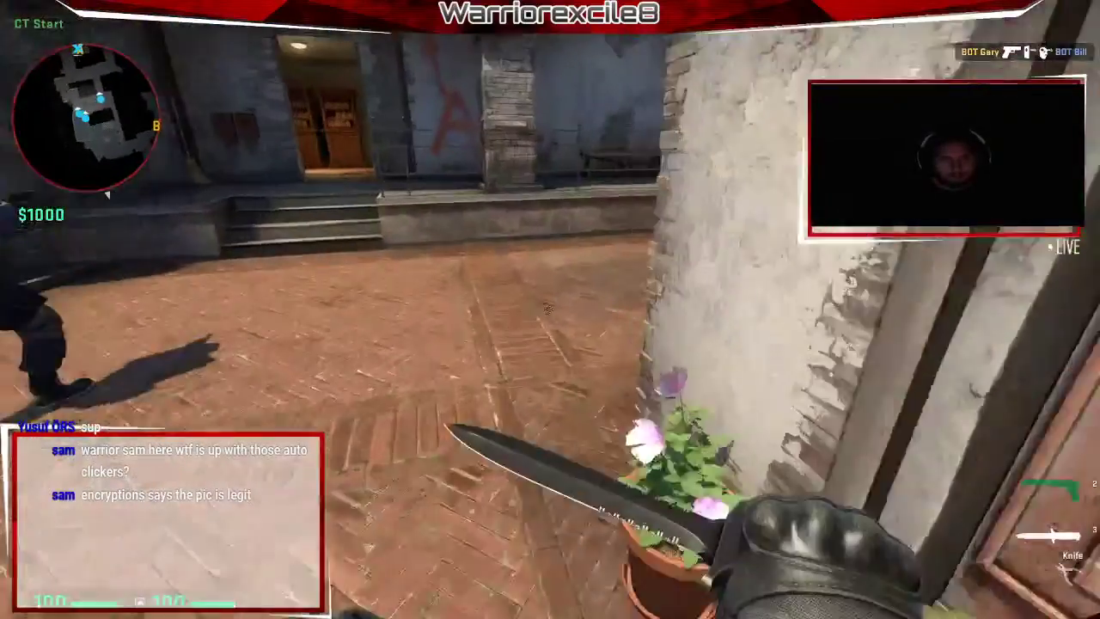
key("grave")
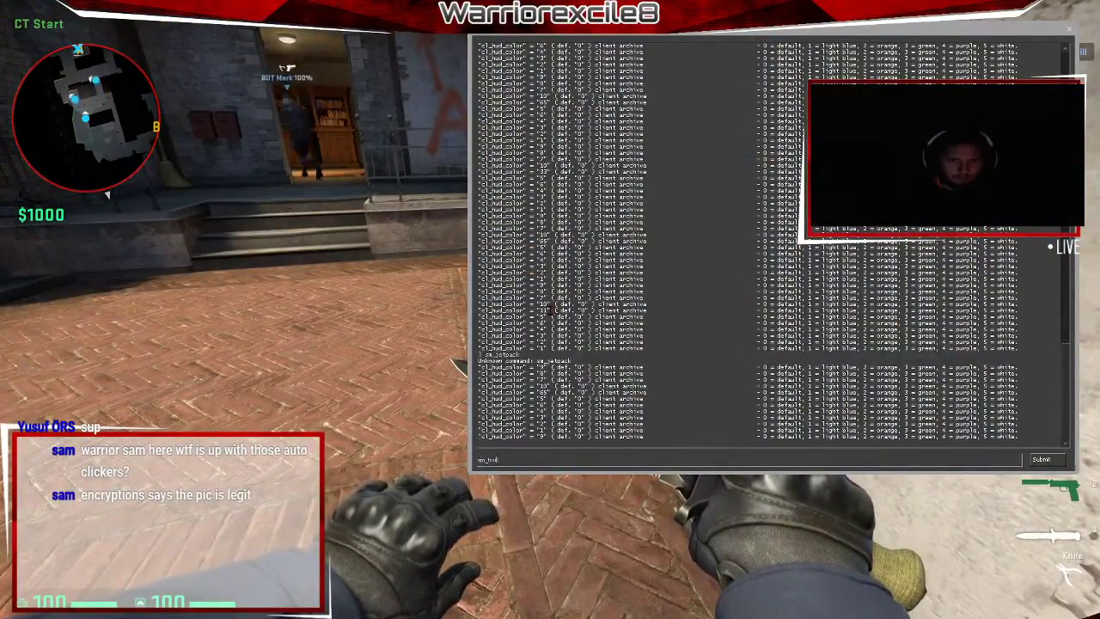
key("grave")
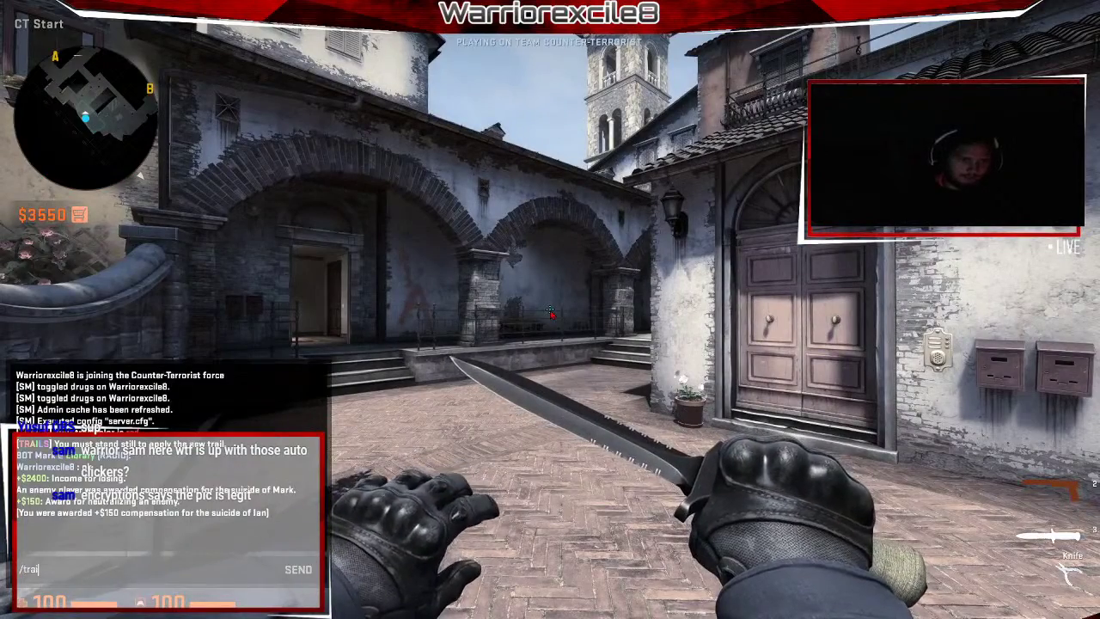
Send /trail in chat to bring up the Trail Colors Menu.
key("Return")
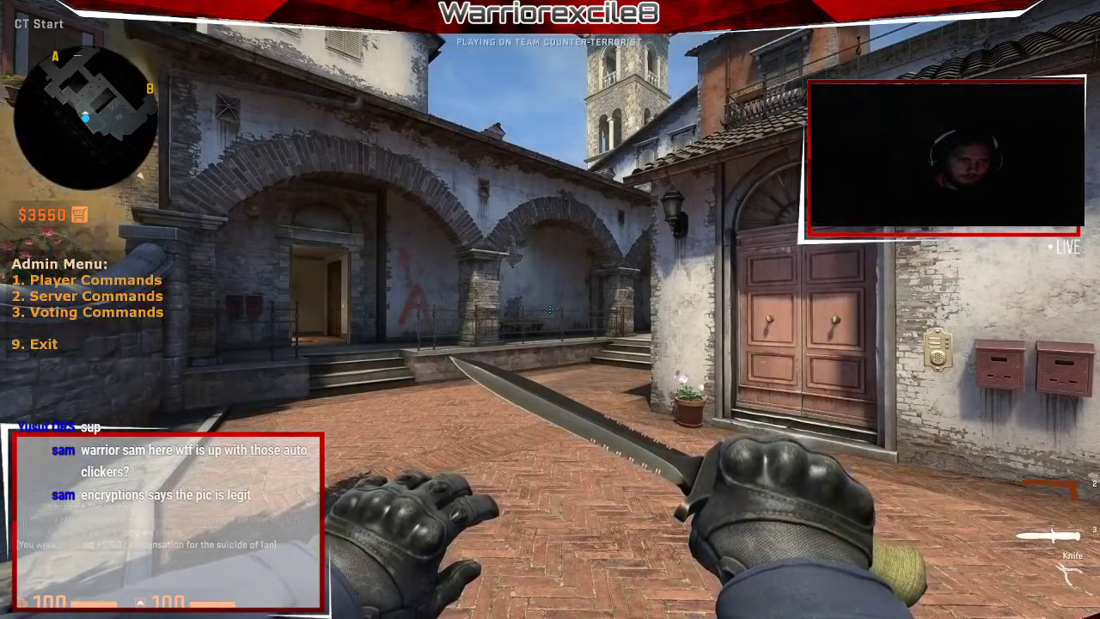
key("y")
key("Escape")
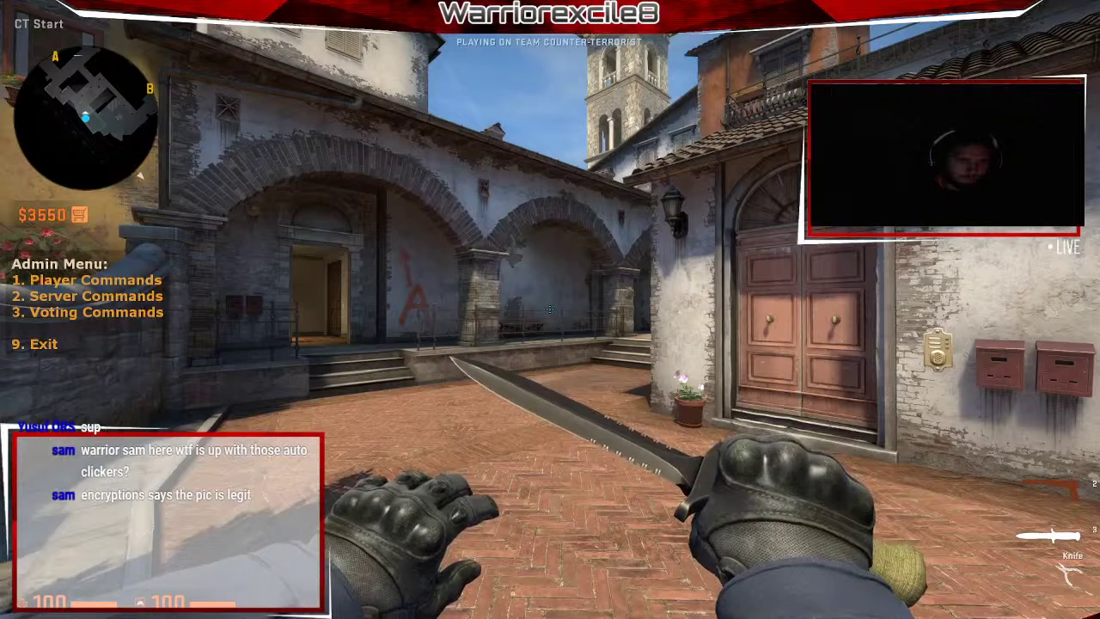
key("y")
type("/trai")
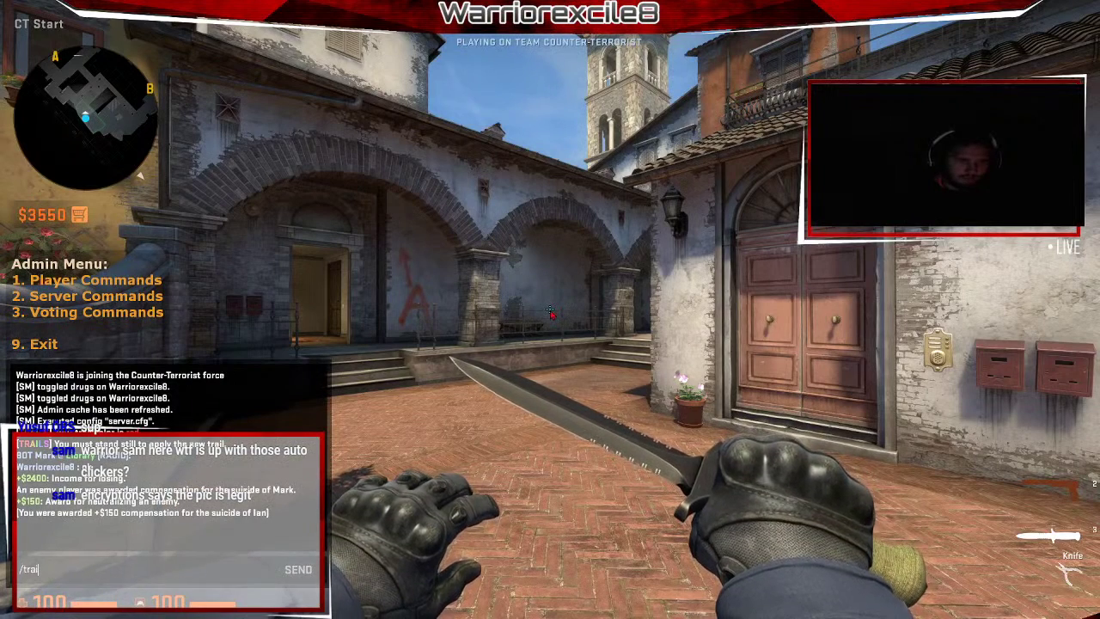
type("l")
key("Return")
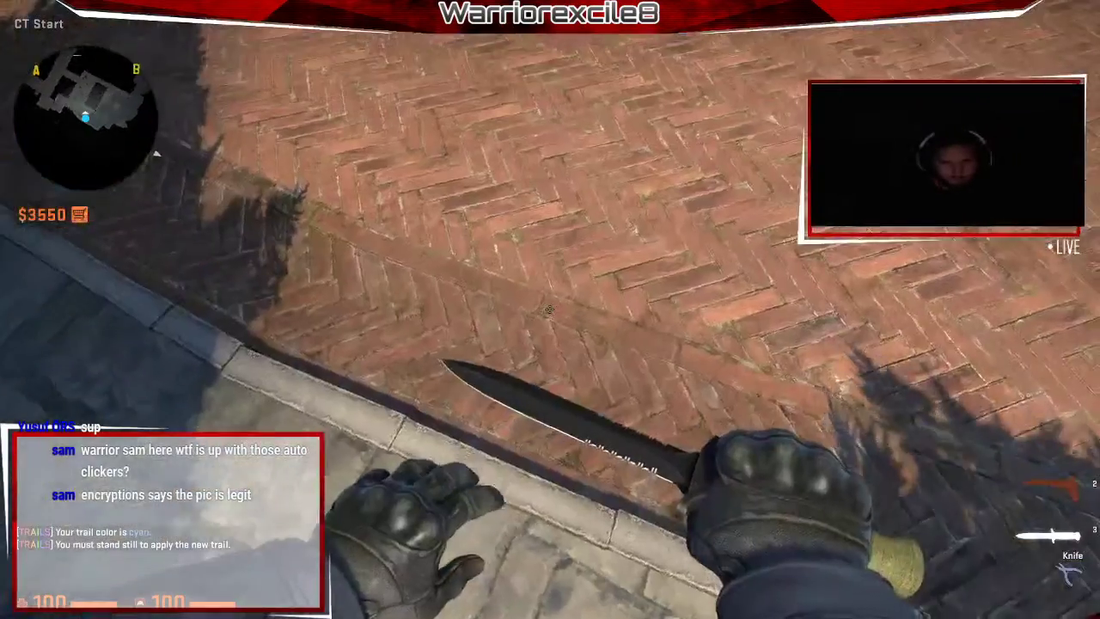
Pick the cyan trail and run around slashing the knife to try it out.
left_click(550, 309)
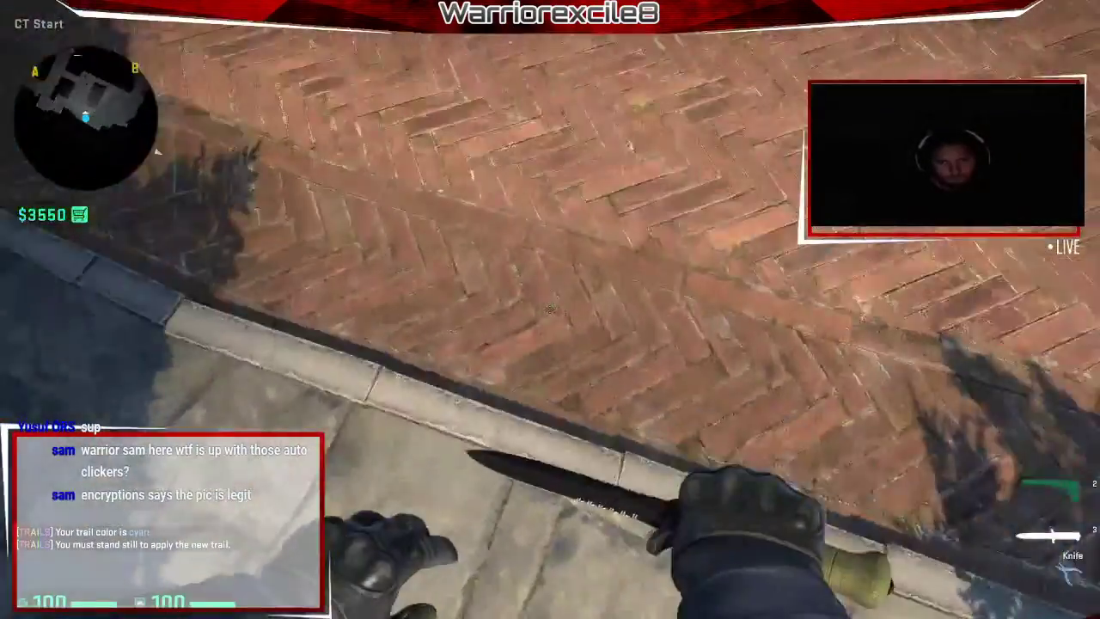
left_click(550, 310)
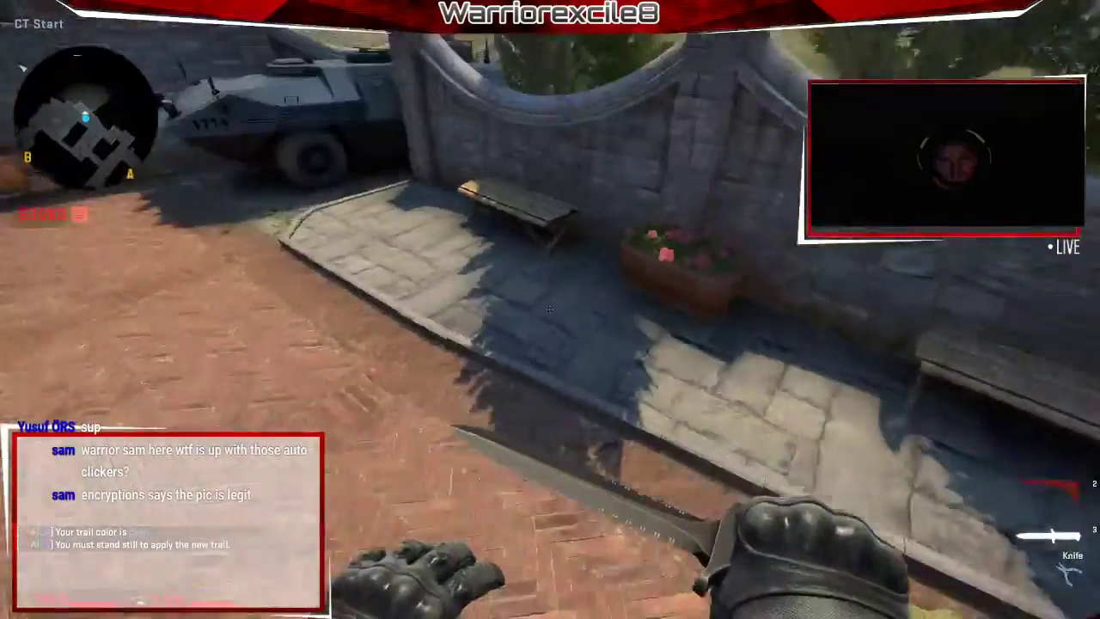
key("f")
left_click(550, 309)
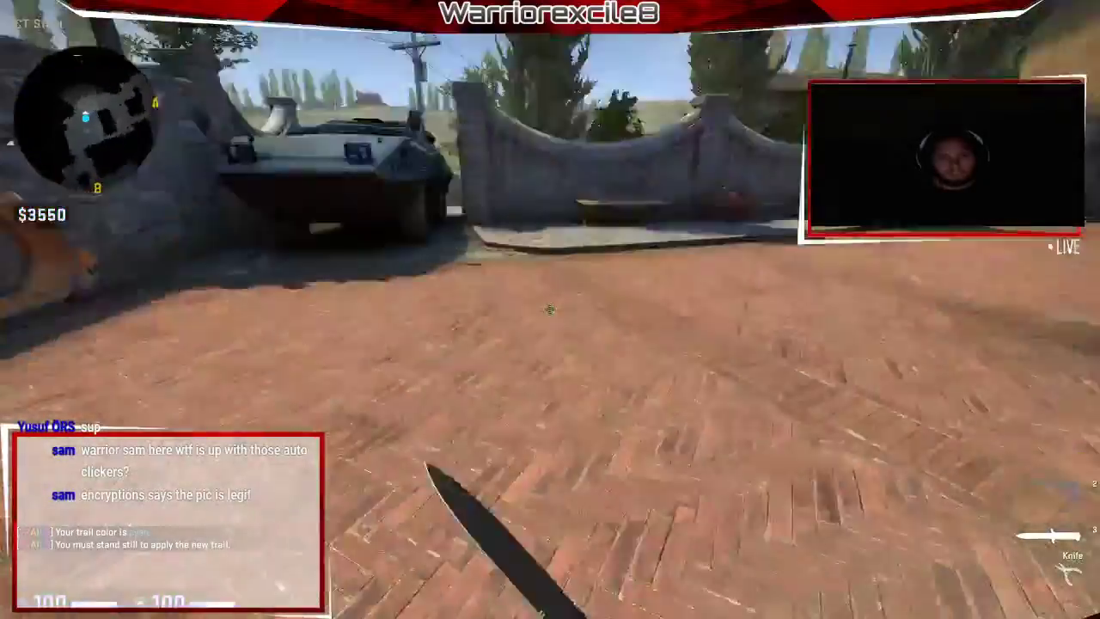
left_click(550, 310)
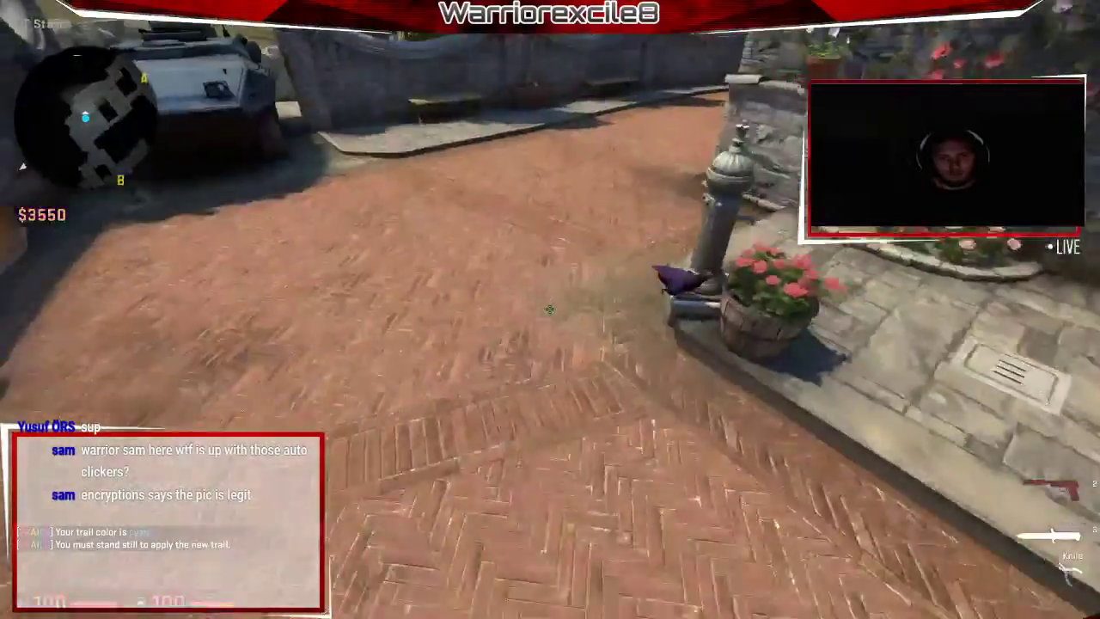
key("2")
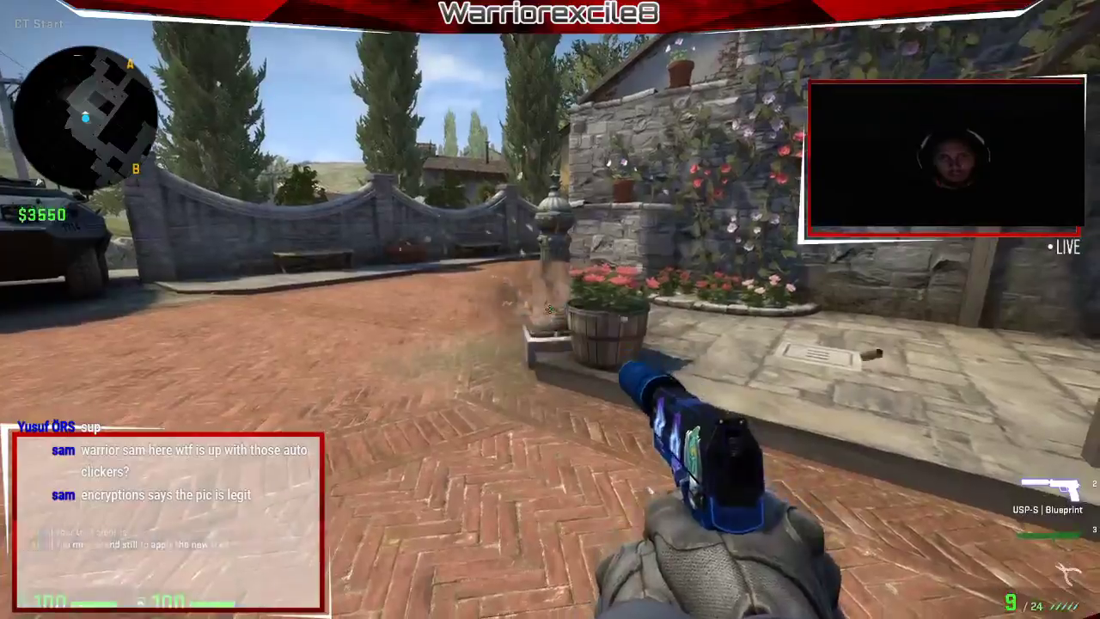
key("3")
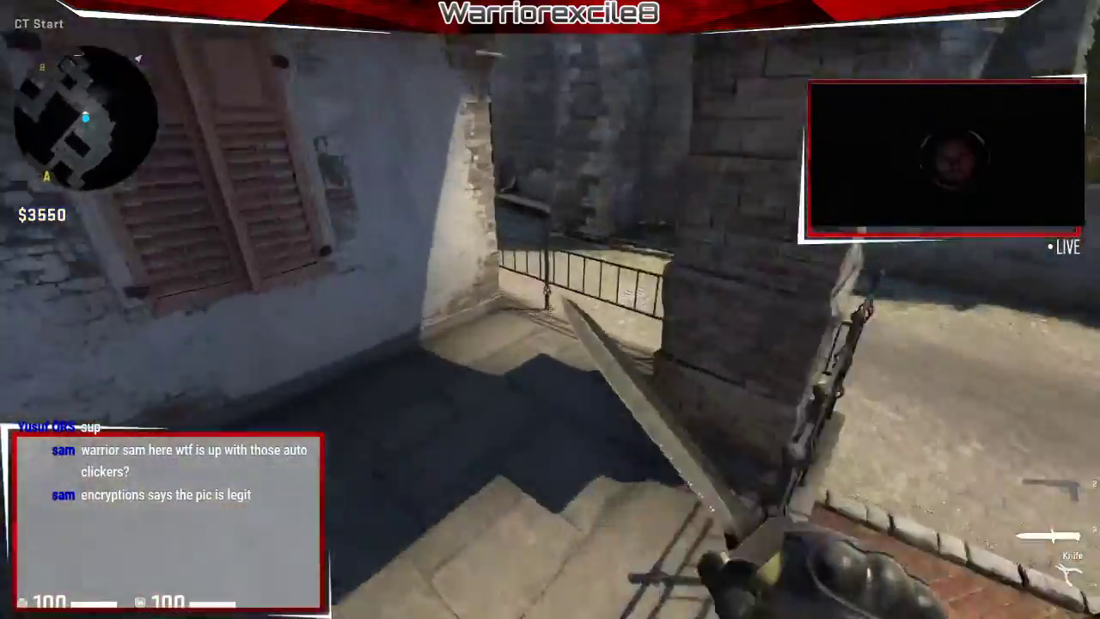
left_click(550, 309)
left_click(551, 309)
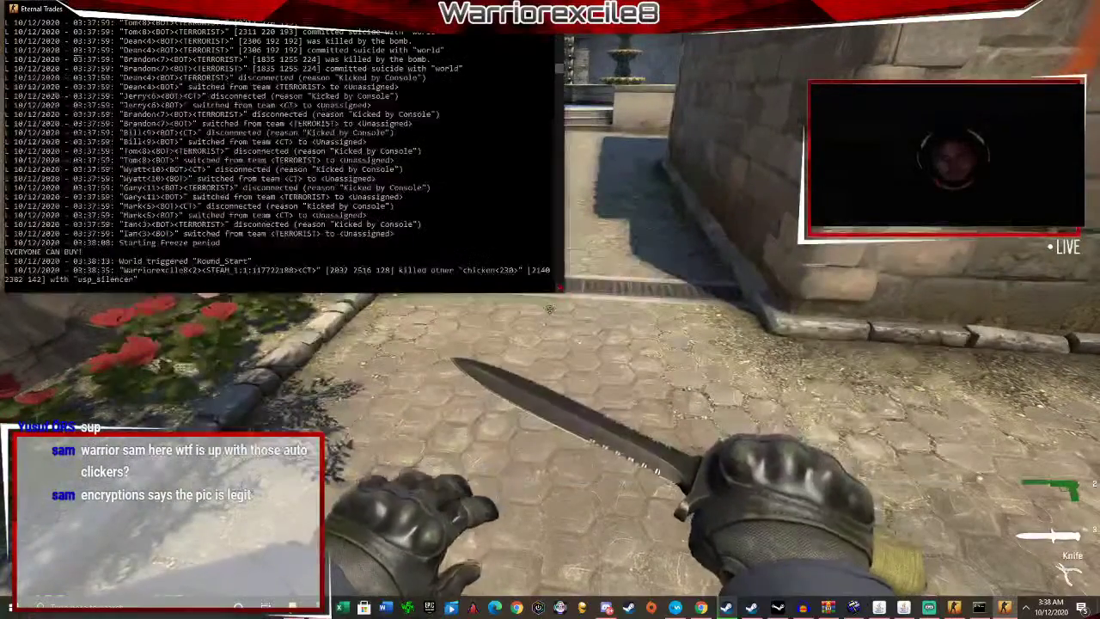
Maximize the Csgo_server folder and open csgo\addons\sourcemod.
key("alt+Tab")
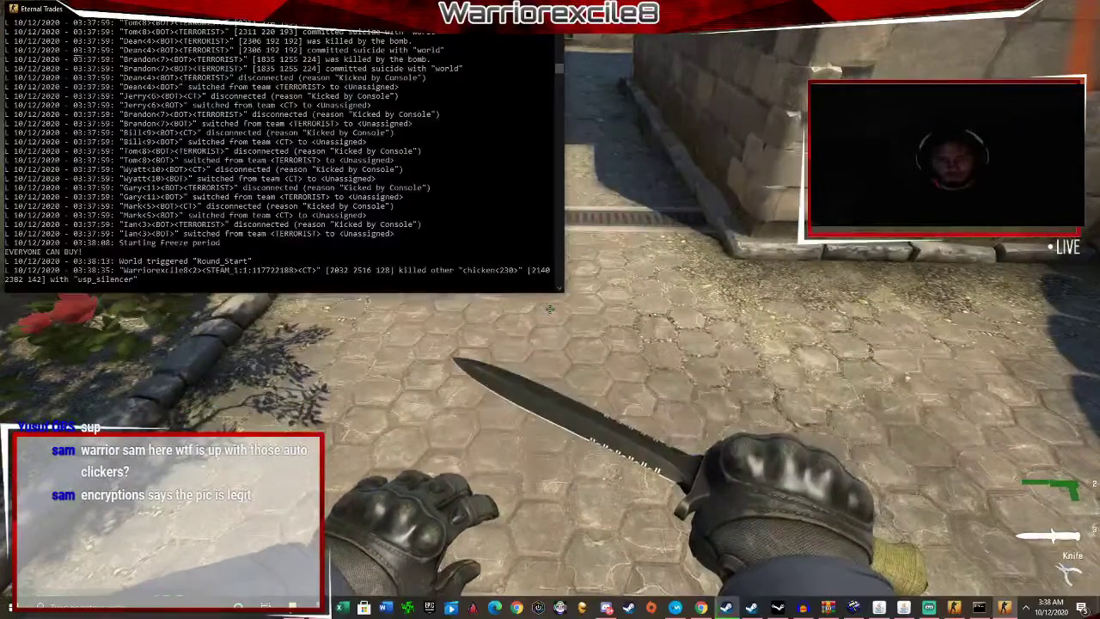
left_click(700, 608)
left_click(293, 606)
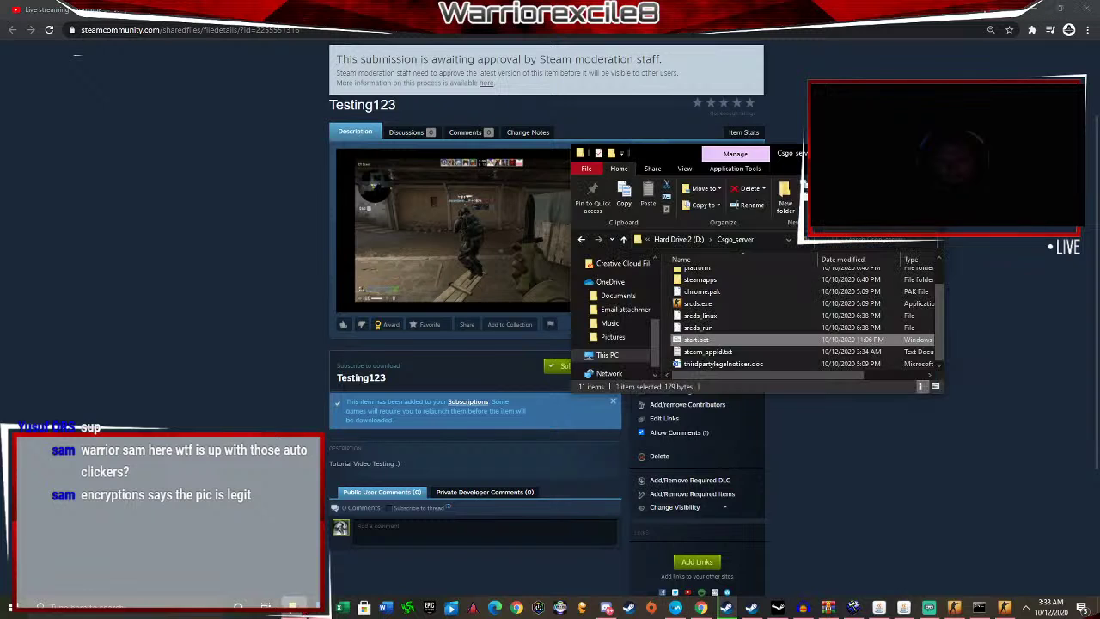
left_click(904, 153)
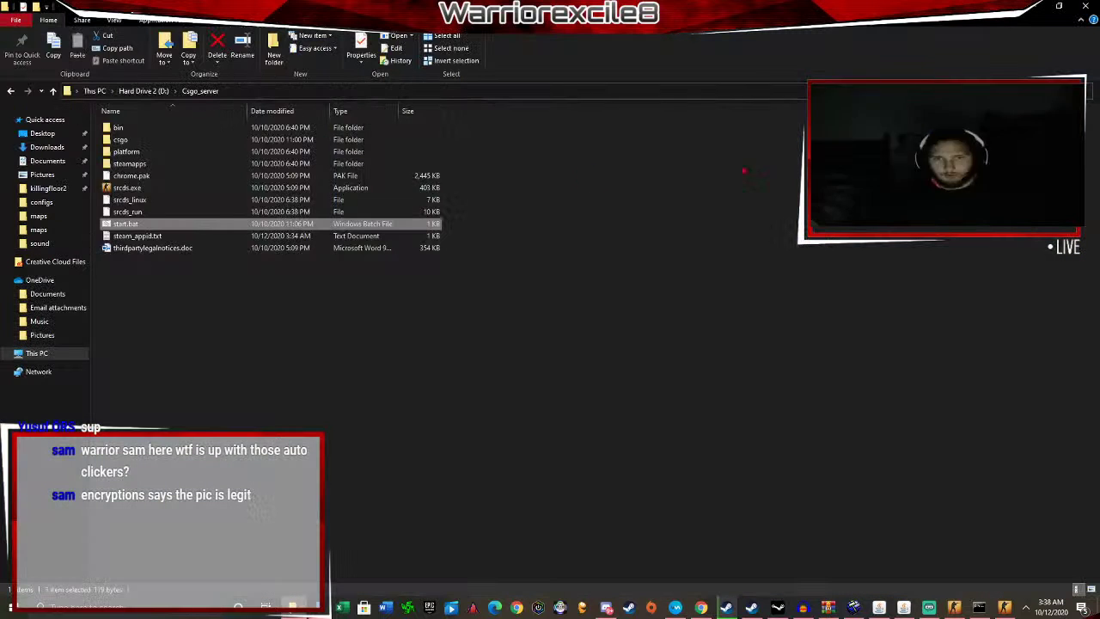
double_click(124, 139)
double_click(125, 128)
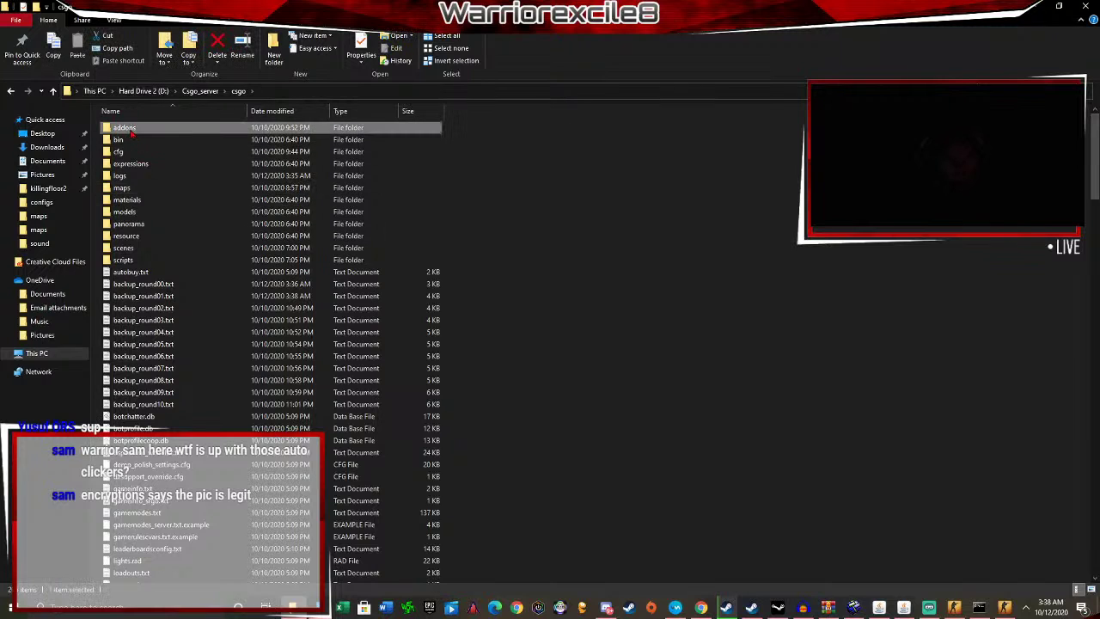
double_click(143, 153)
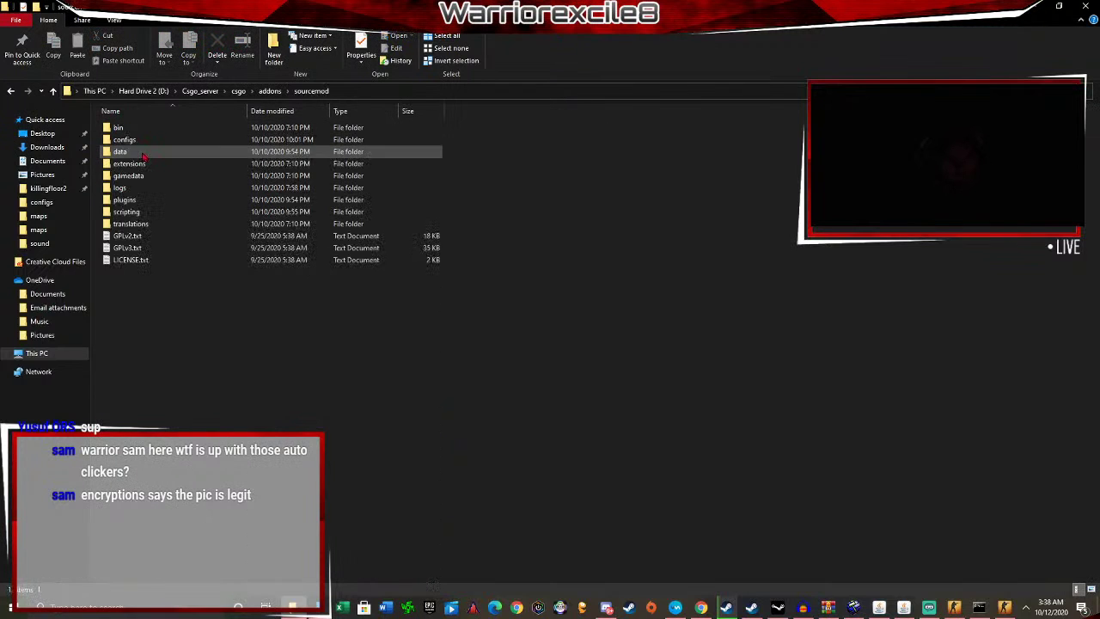
Look inside sourcemod's scripting, translations and plugins folders.
left_click(270, 91)
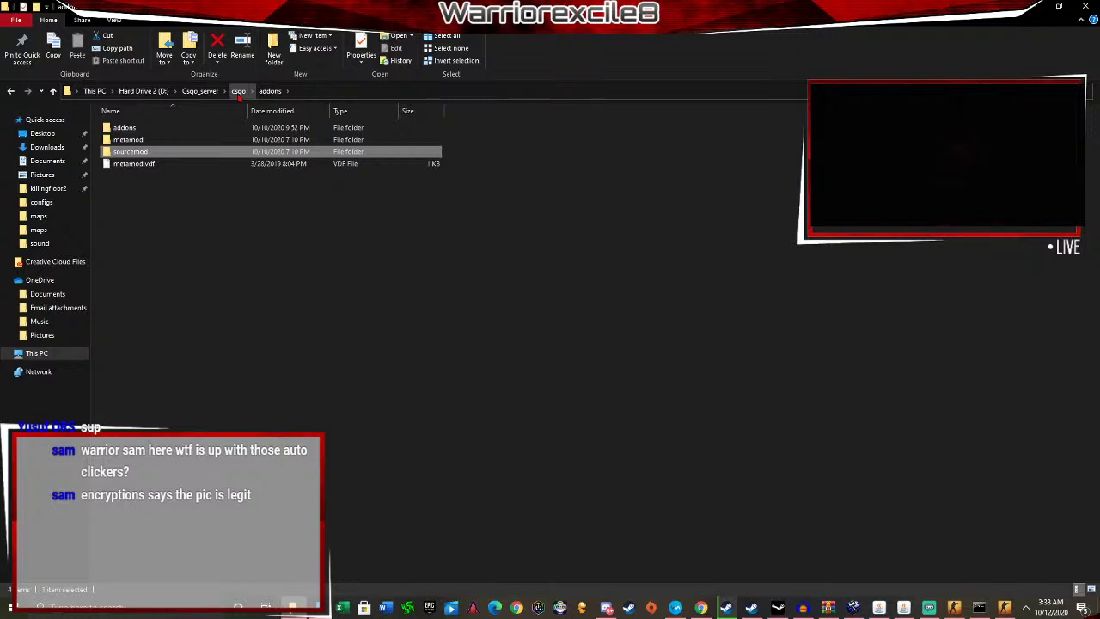
left_click(197, 141)
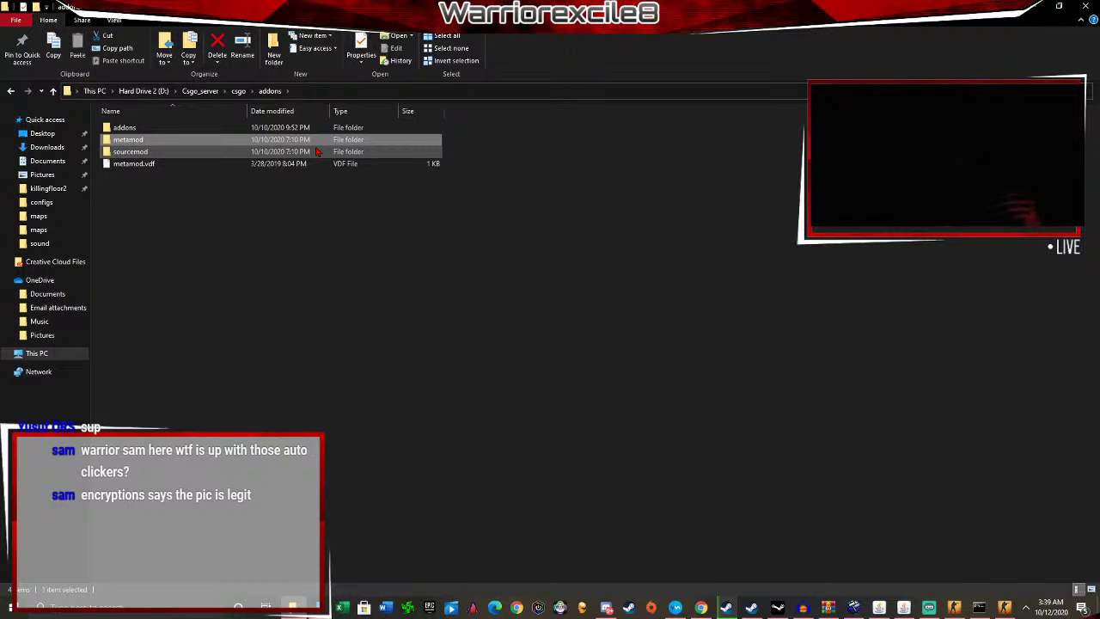
double_click(316, 152)
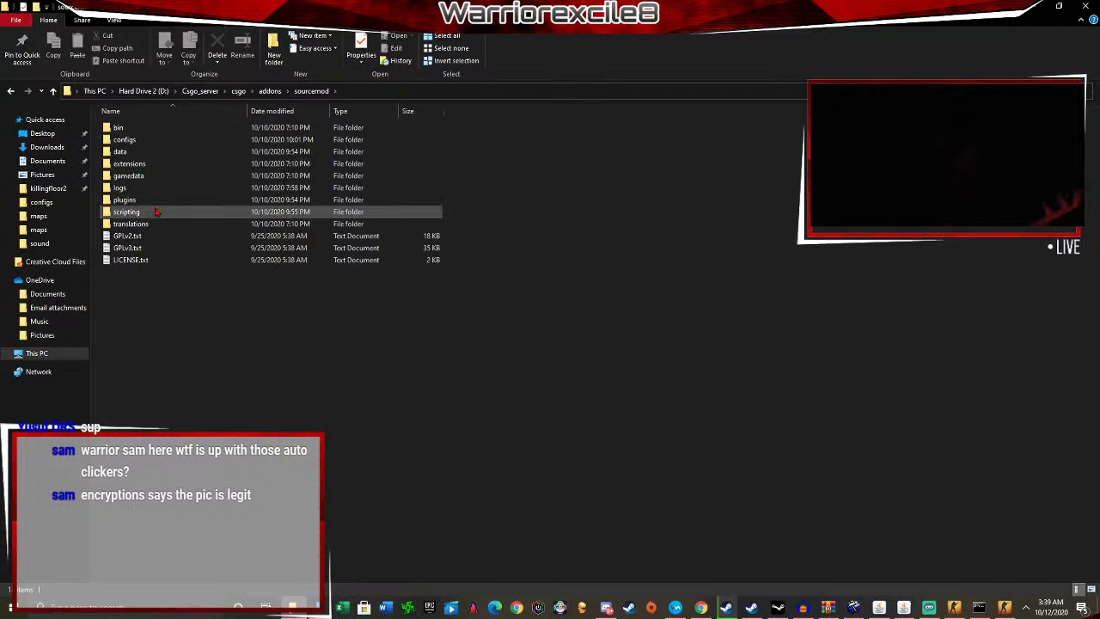
double_click(126, 212)
left_click(311, 91)
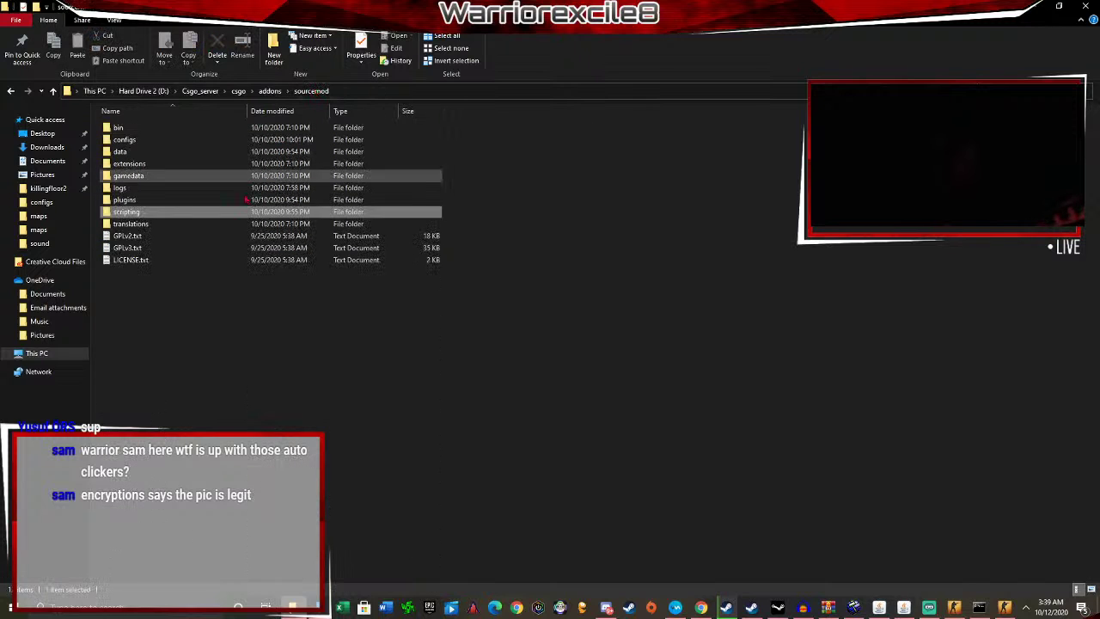
double_click(187, 225)
left_click(311, 91)
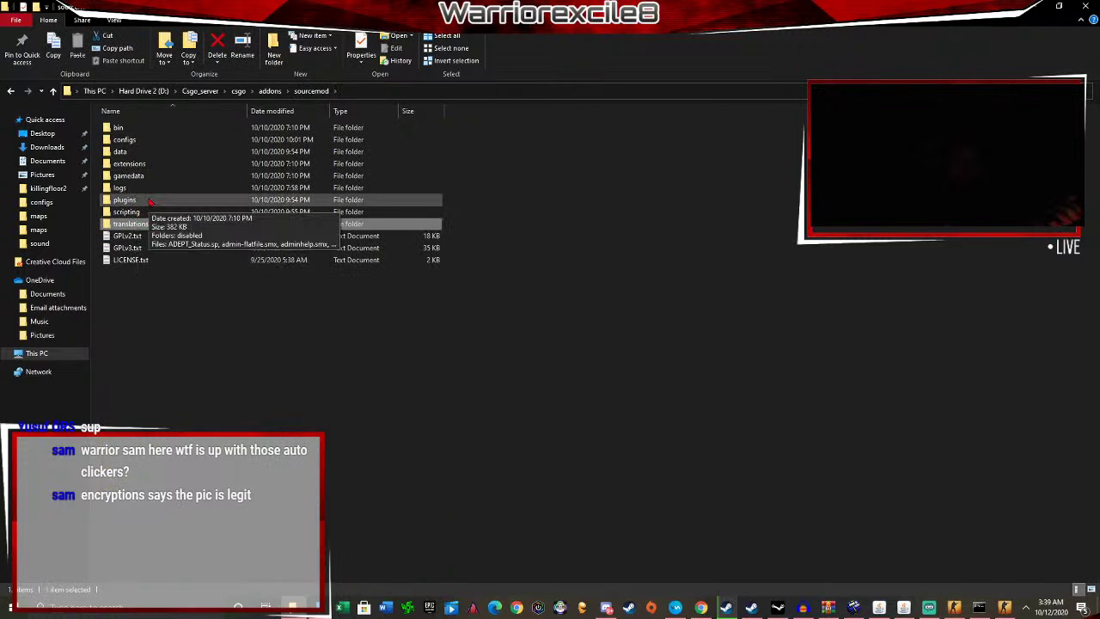
double_click(124, 199)
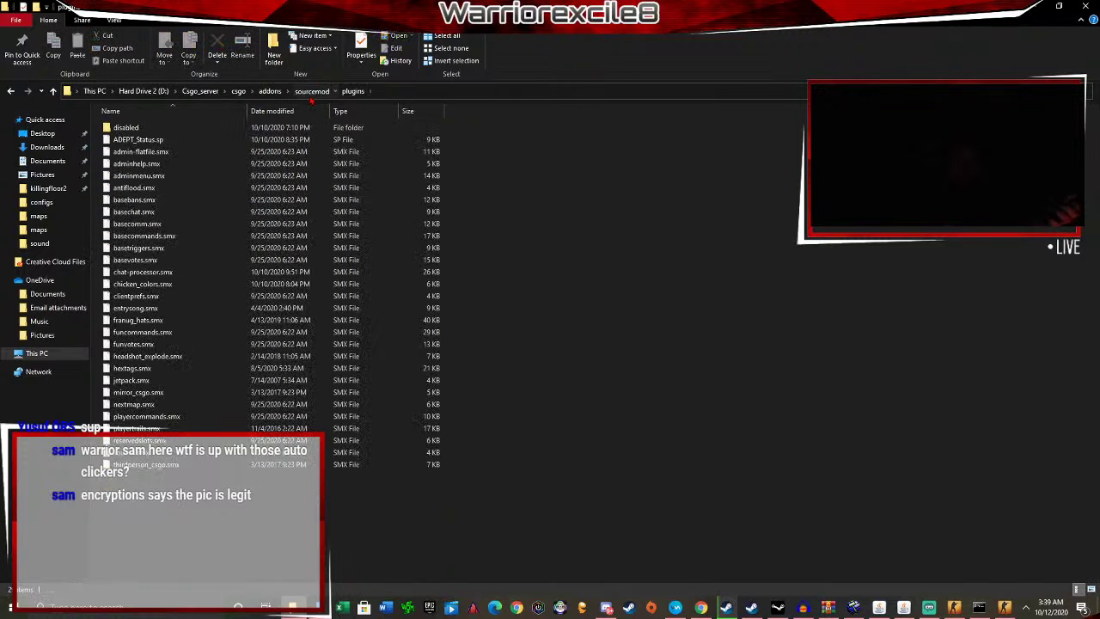
left_click(311, 92)
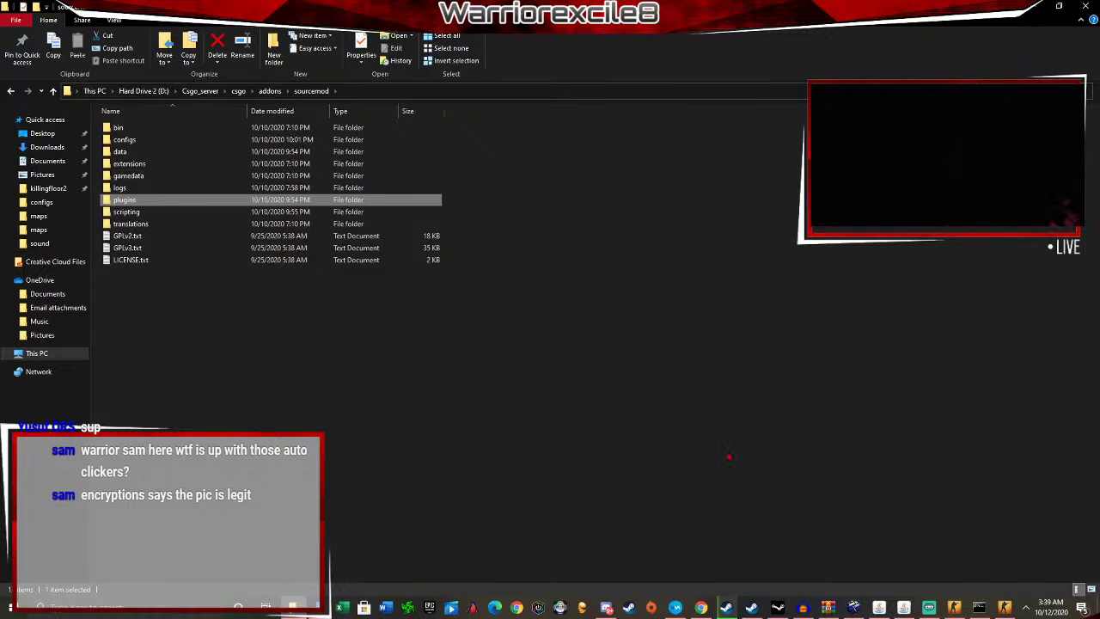
Minimize Explorer and the browser to return to the running CS:GO game.
left_click(1040, 8)
left_click(1040, 7)
left_click(1040, 8)
key("Escape")
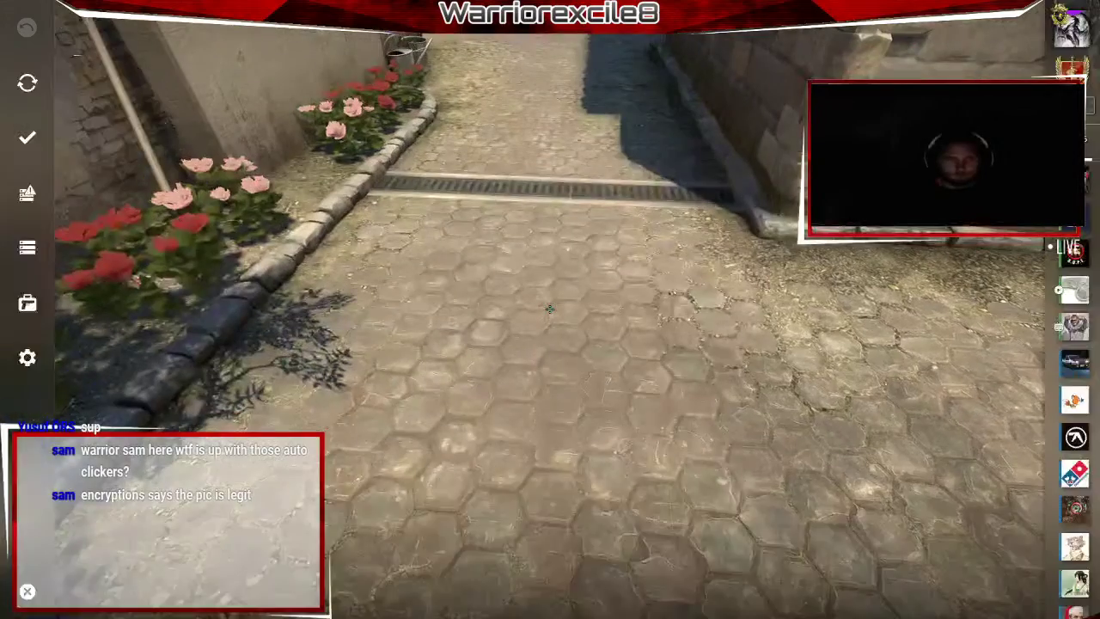
Disconnect from the match, close the dedicated server console, and quit CS:GO.
left_click(27, 26)
left_click(626, 348)
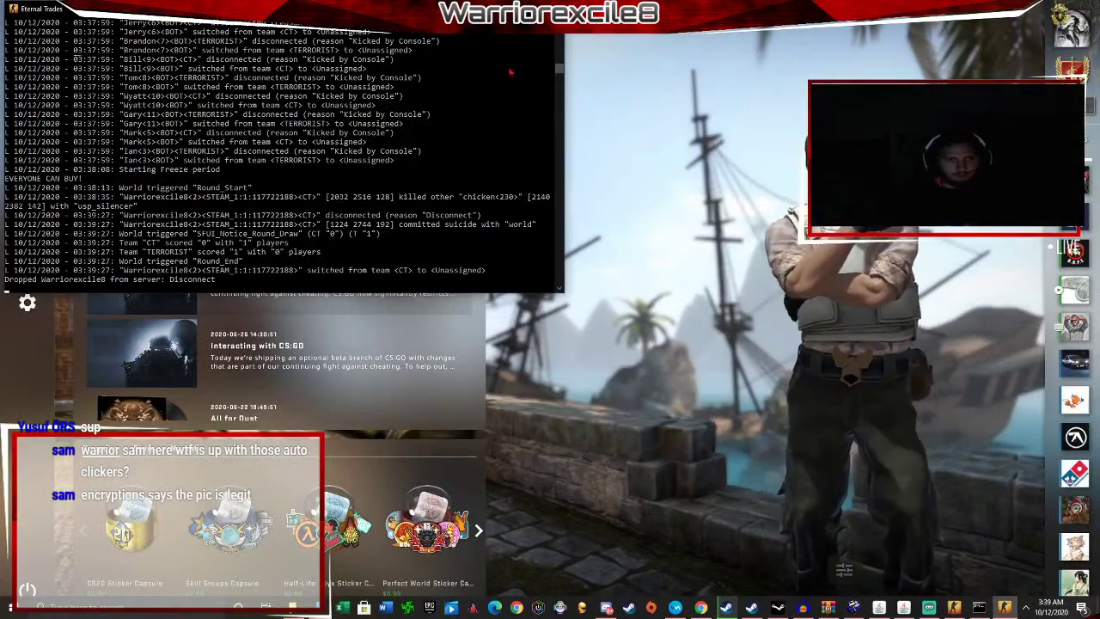
left_click(551, 8)
key("alt+Tab")
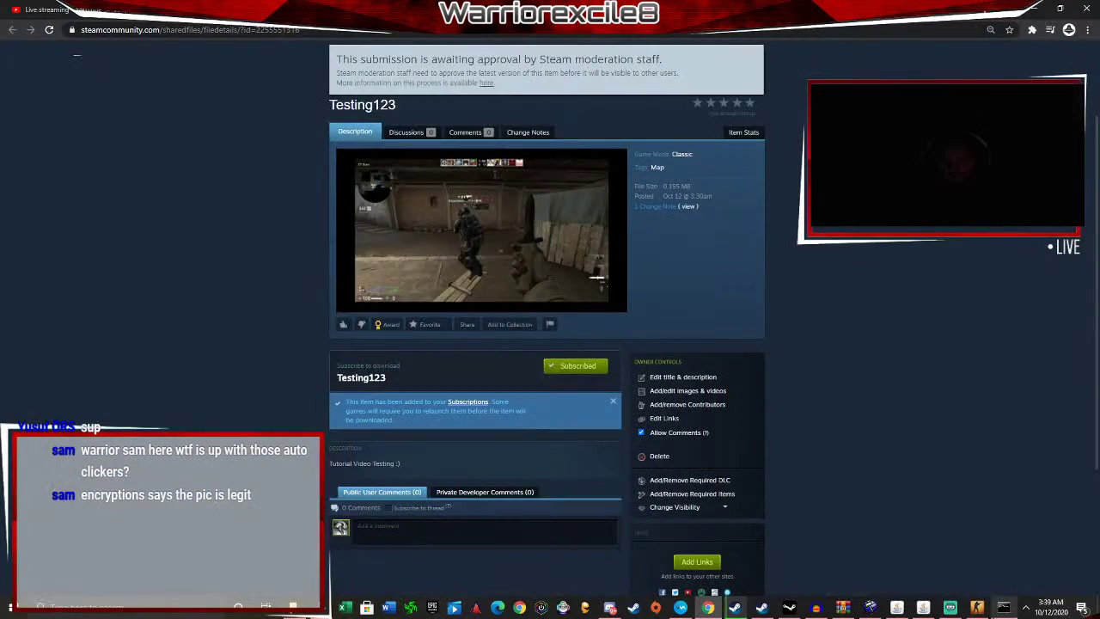
key("alt+Tab")
left_click(563, 98)
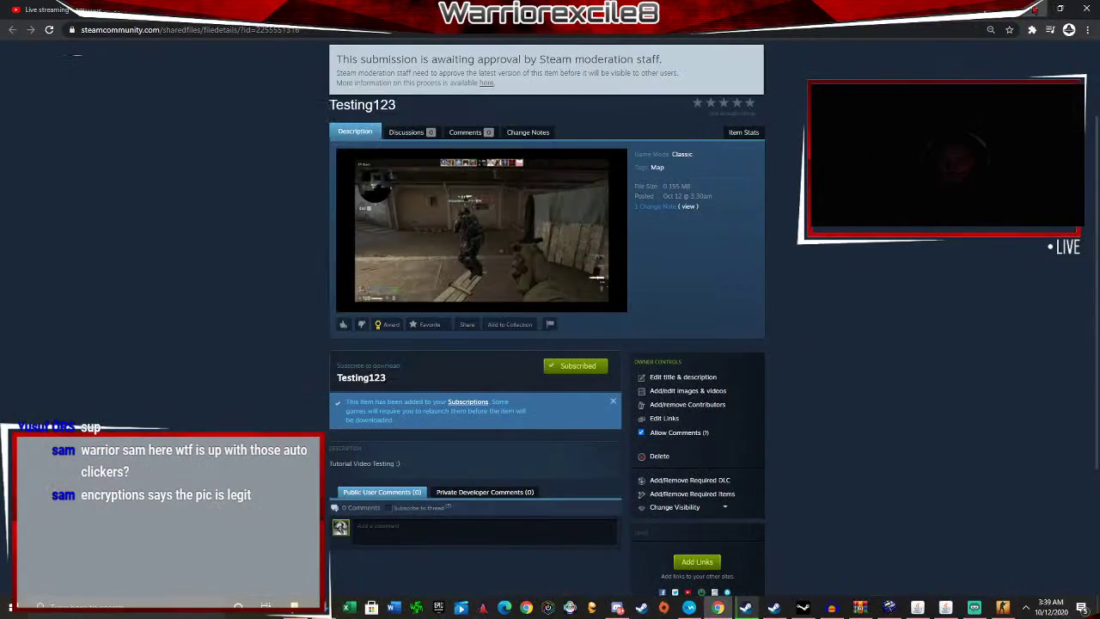
key("alt+Tab")
key("alt+F4")
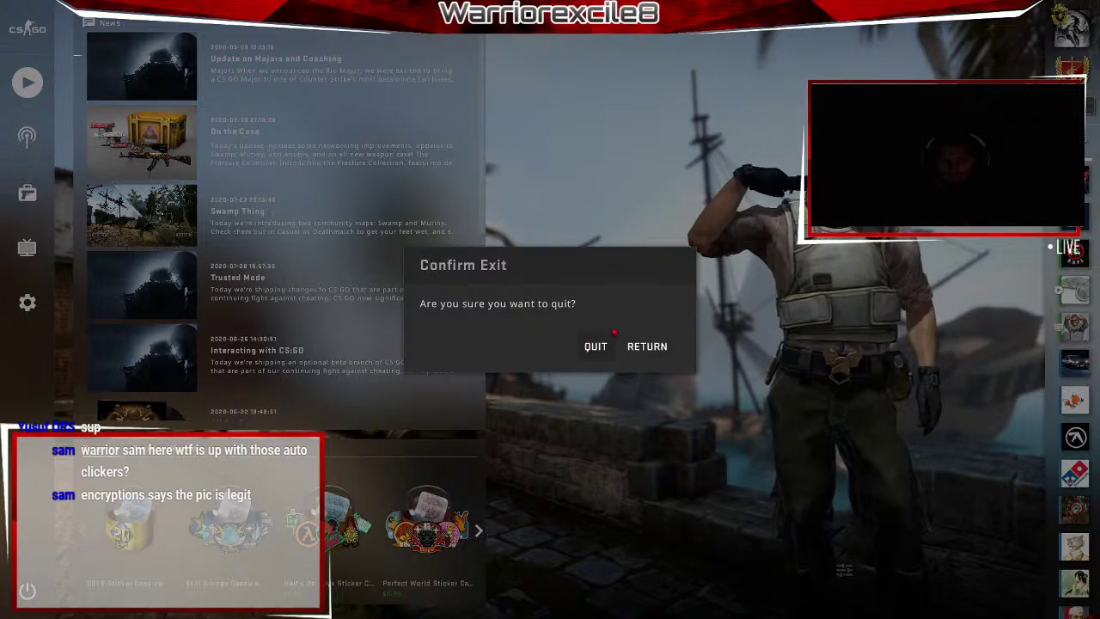
left_click(596, 346)
Open the desktop's 'plugins for csgo server' folder and maximize it.
left_click(1057, 9)
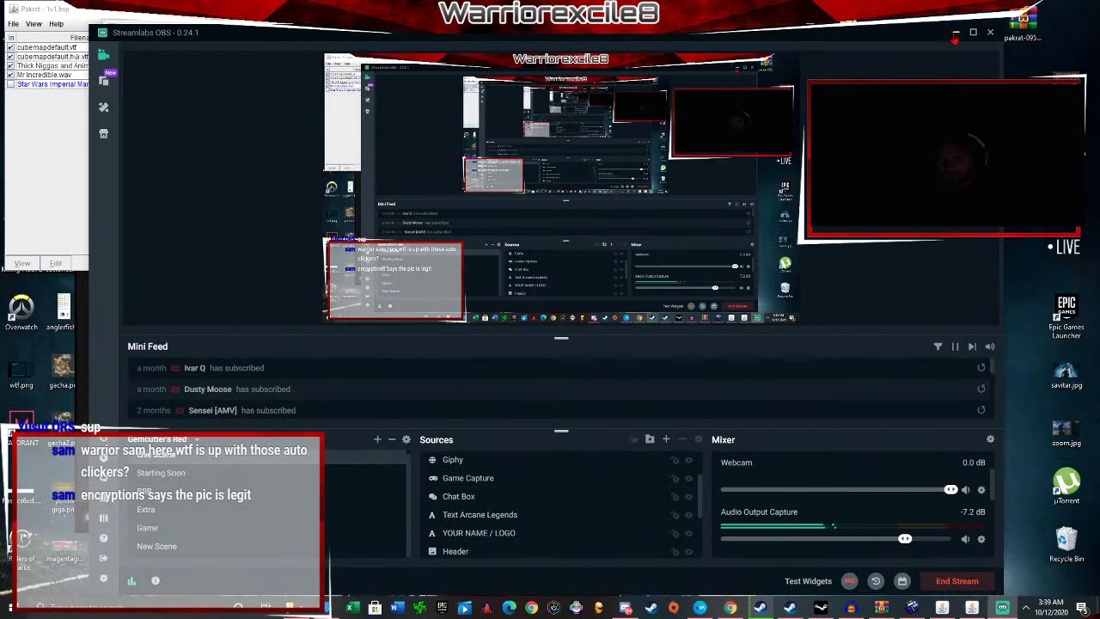
left_click(956, 34)
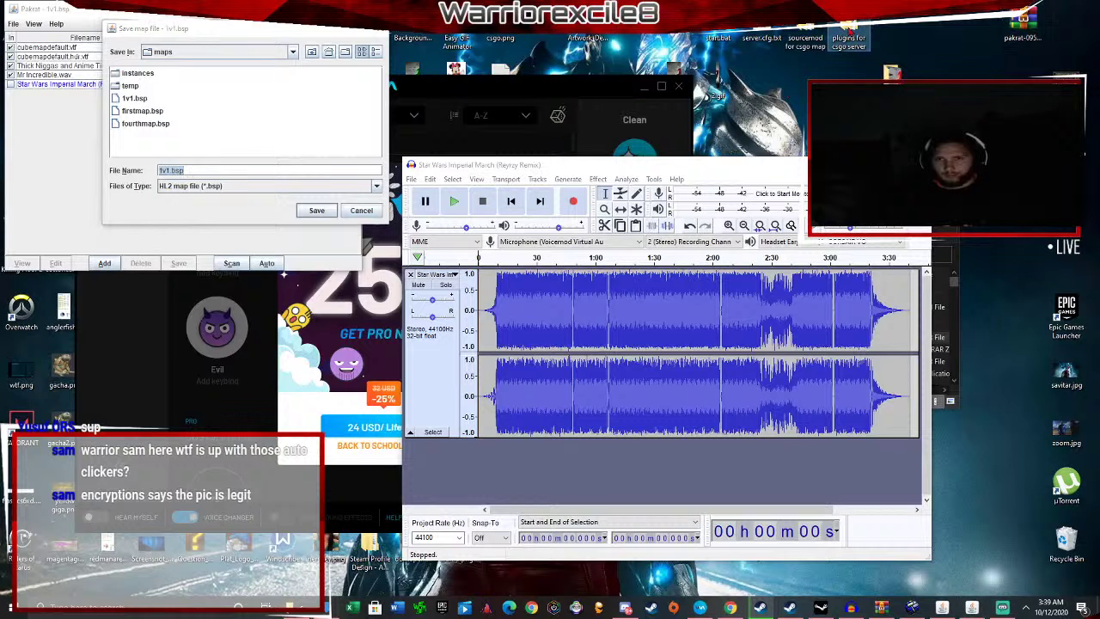
double_click(848, 27)
left_click_drag(757, 183, 453, 140)
left_click(629, 140)
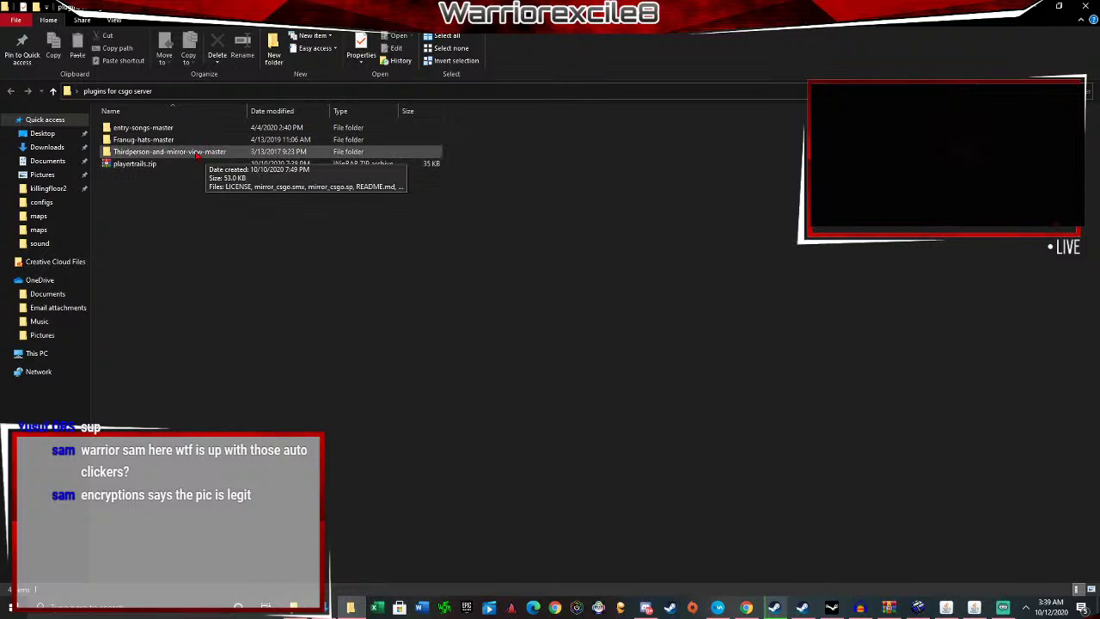
Open the entry-songs-master folder inside 'plugins for csgo server'.
double_click(143, 129)
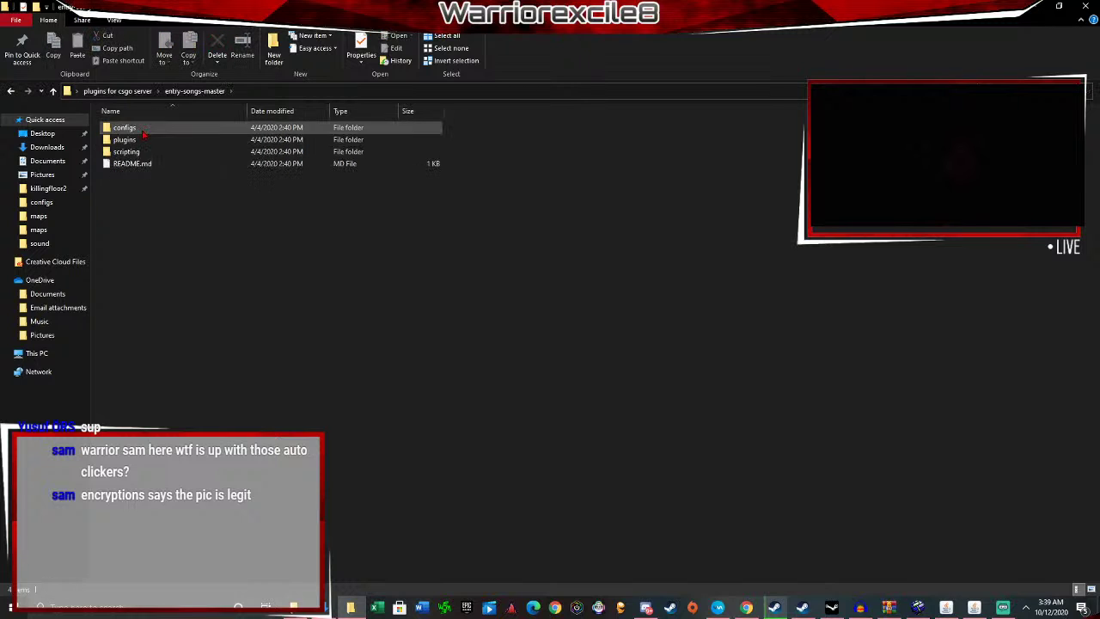
left_click(157, 92)
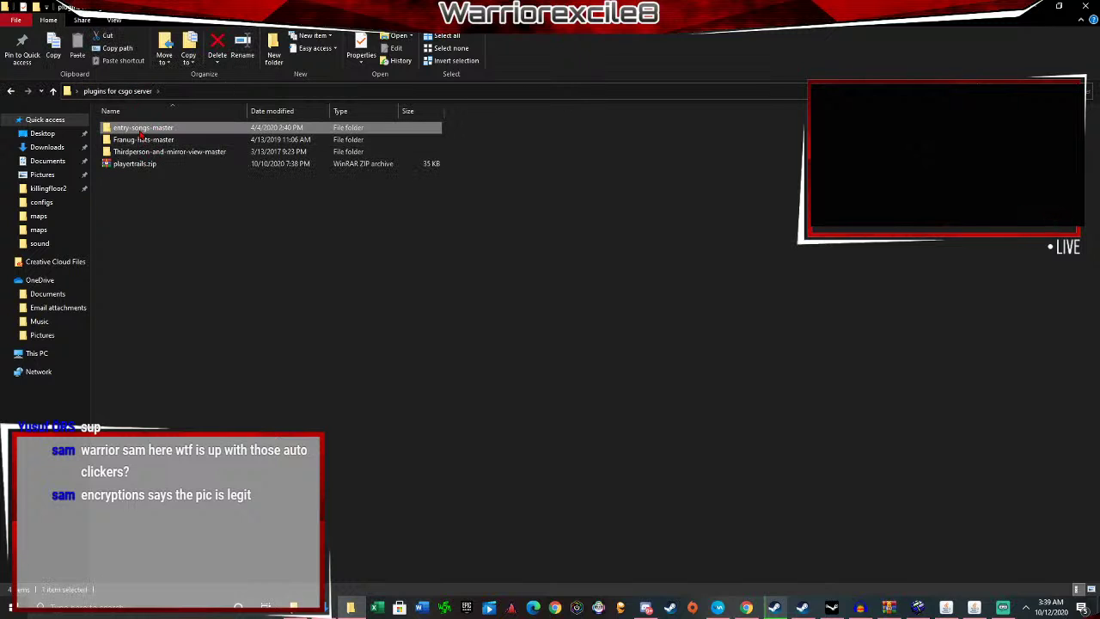
double_click(140, 131)
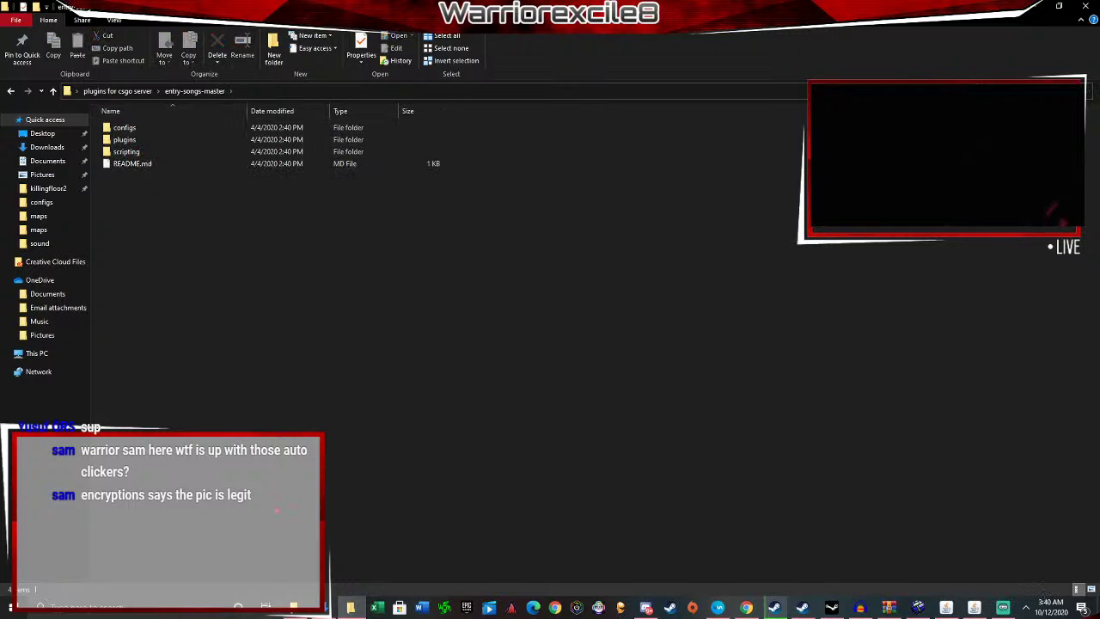
left_click(294, 606)
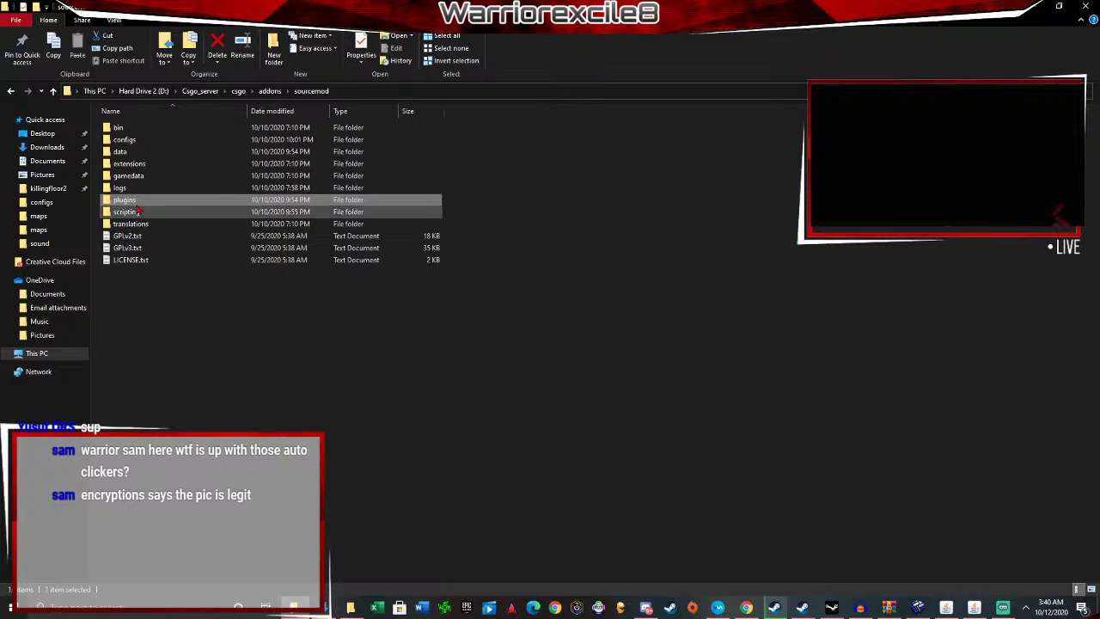
key("alt+Tab")
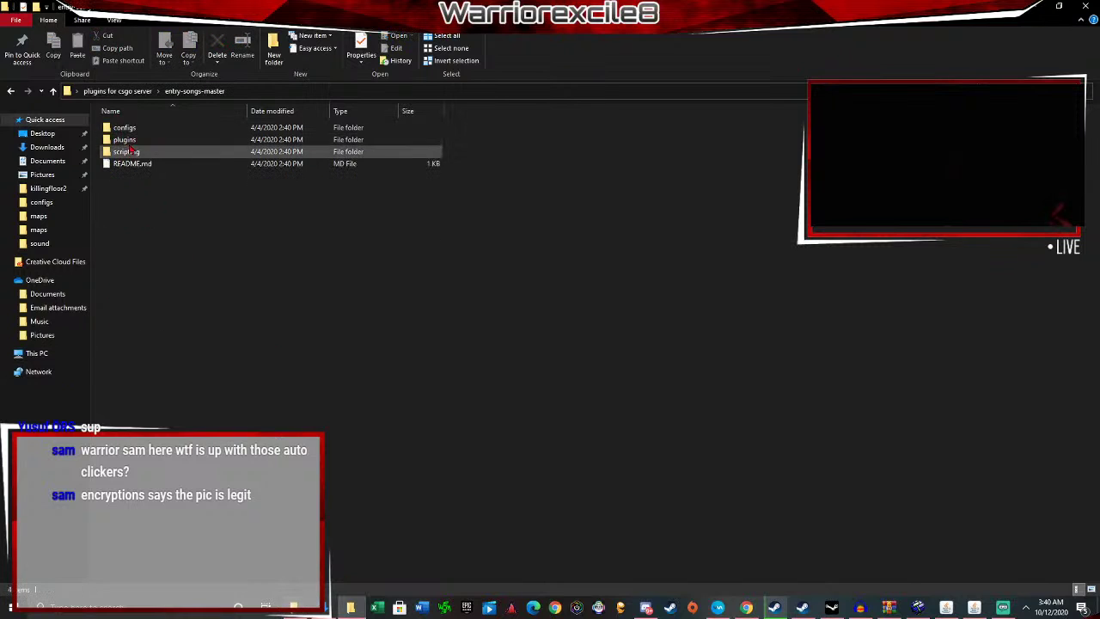
Compare entry-songs' configs folder (EntrySong.cfg) with the server's sourcemod configs folder.
left_click(168, 144)
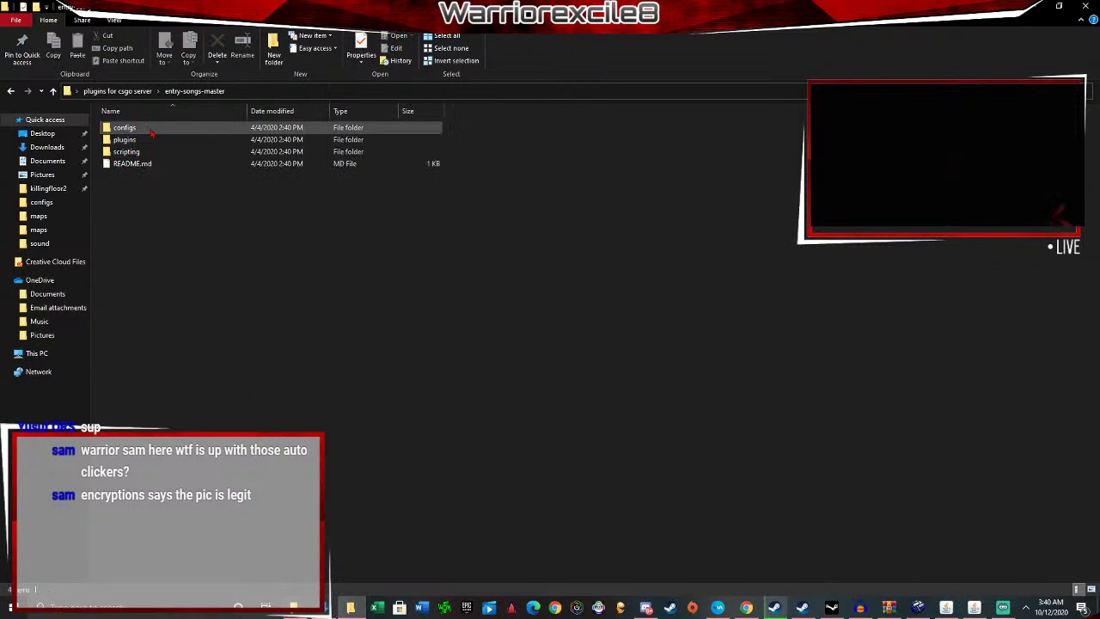
double_click(152, 129)
left_click(198, 91)
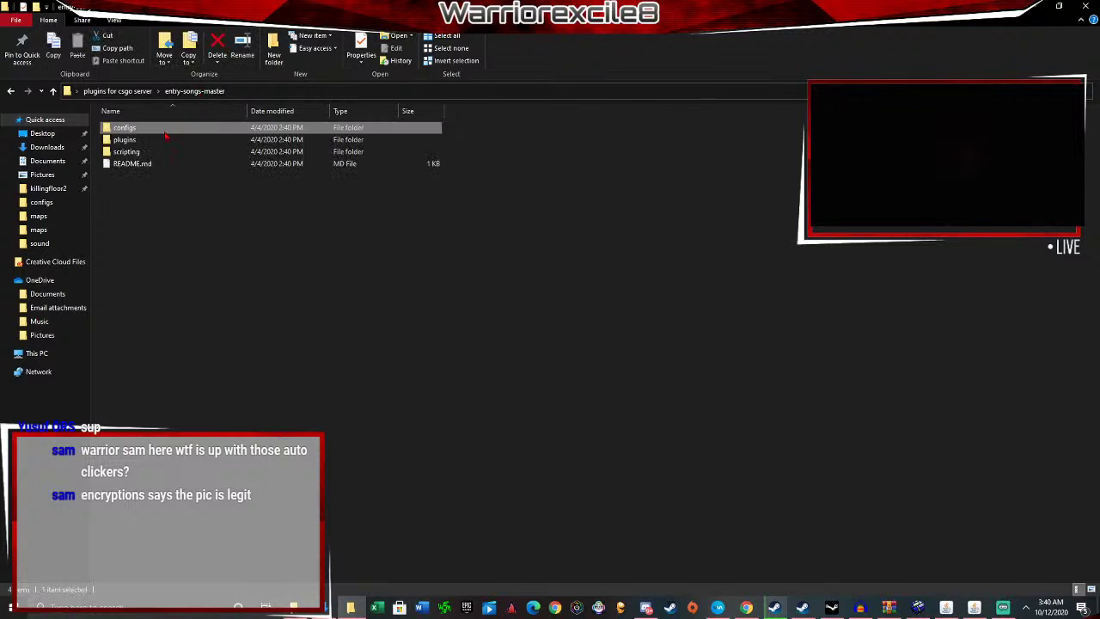
double_click(160, 134)
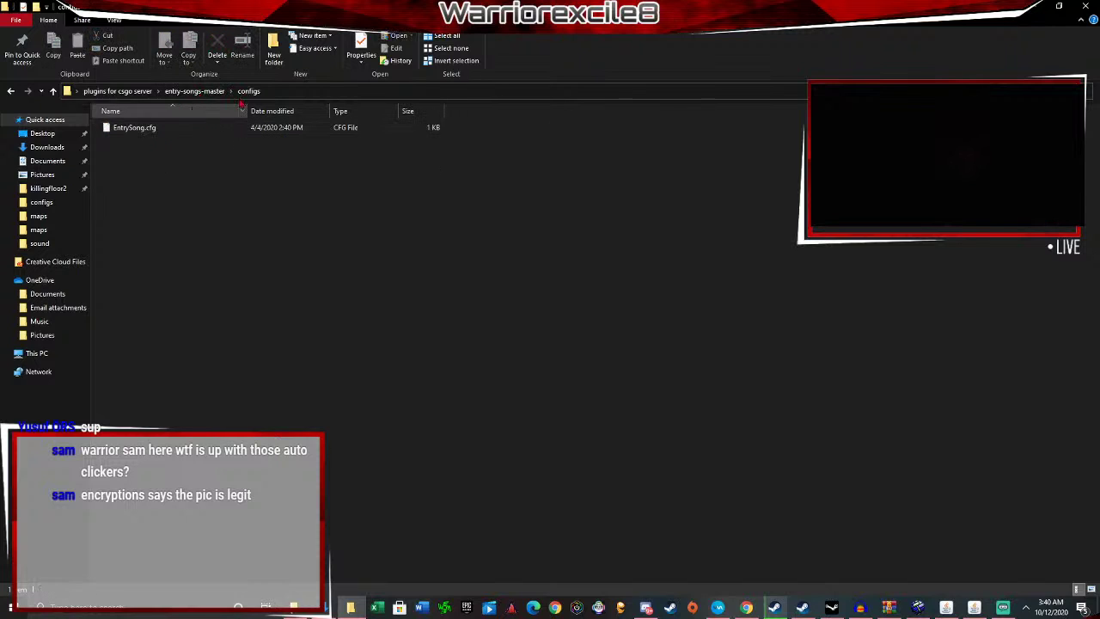
left_click(168, 135)
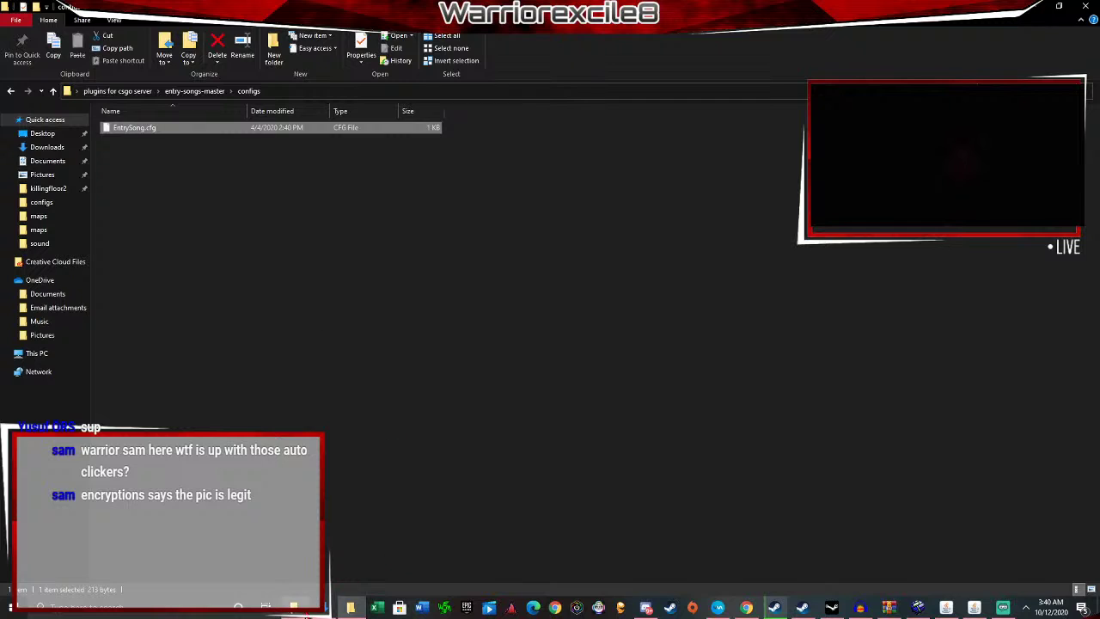
left_click(295, 607)
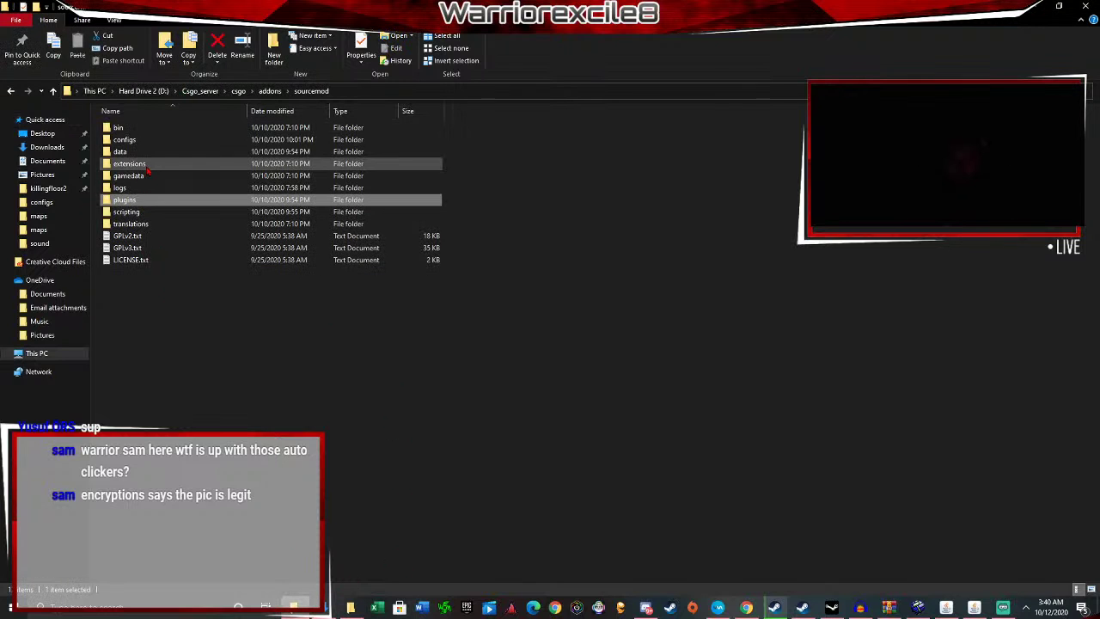
double_click(125, 140)
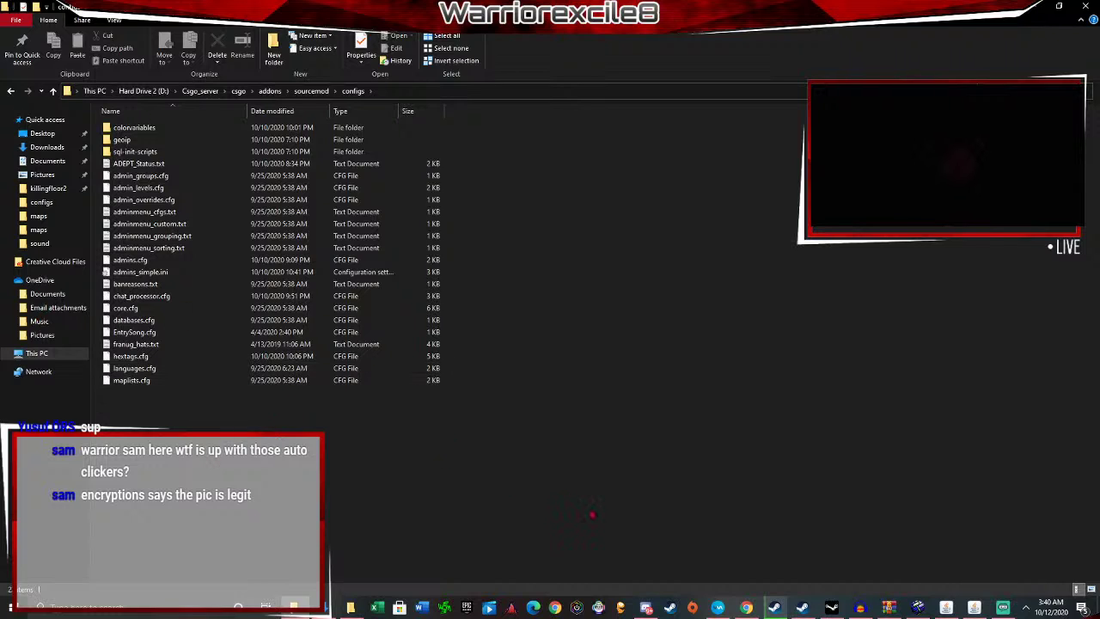
Compare the entry-songs compiled plugin with the server's sourcemod plugins folder.
left_click(348, 607)
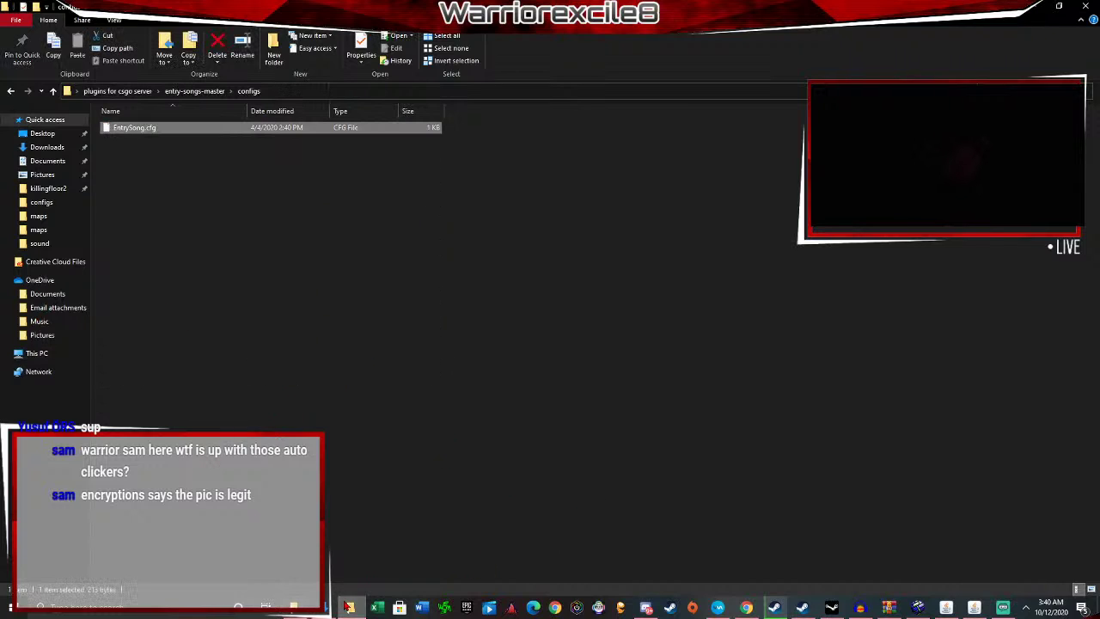
left_click(194, 90)
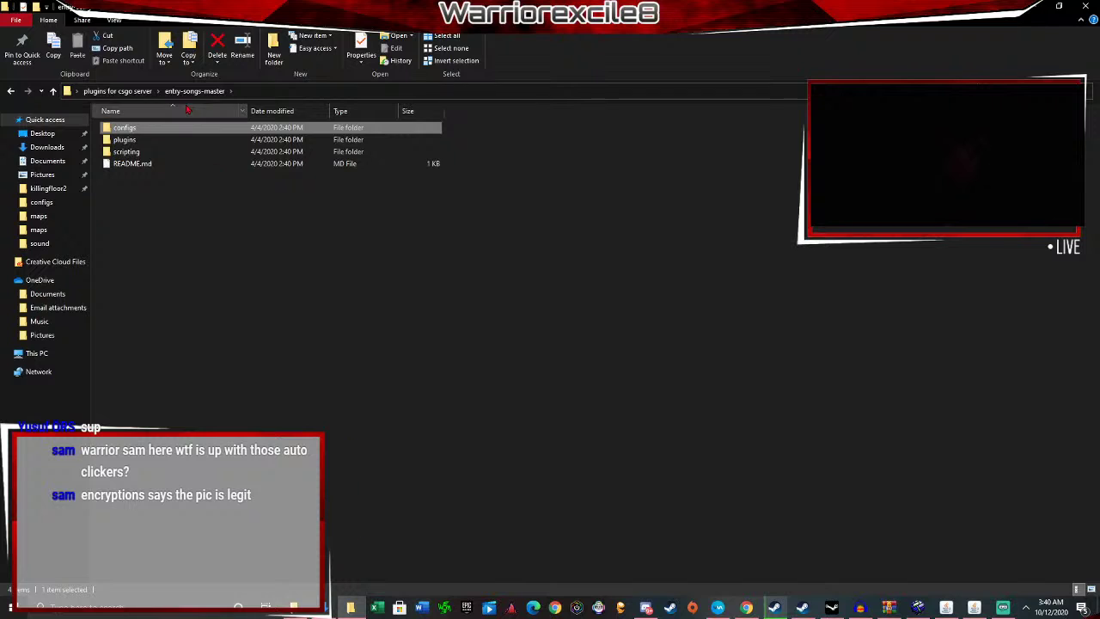
double_click(142, 139)
left_click(179, 128)
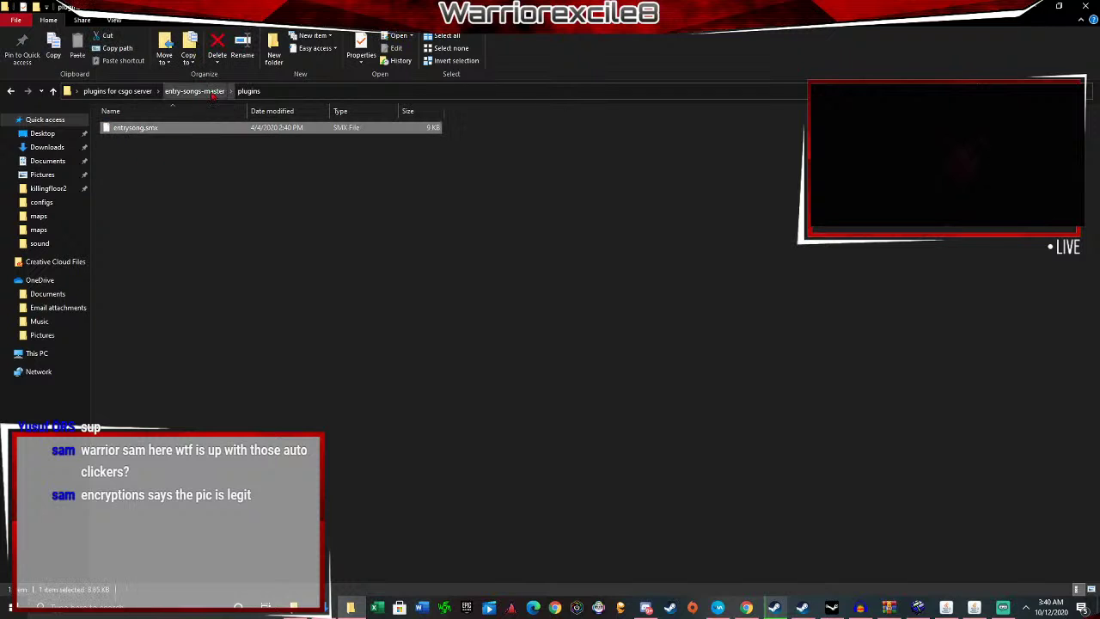
left_click(295, 607)
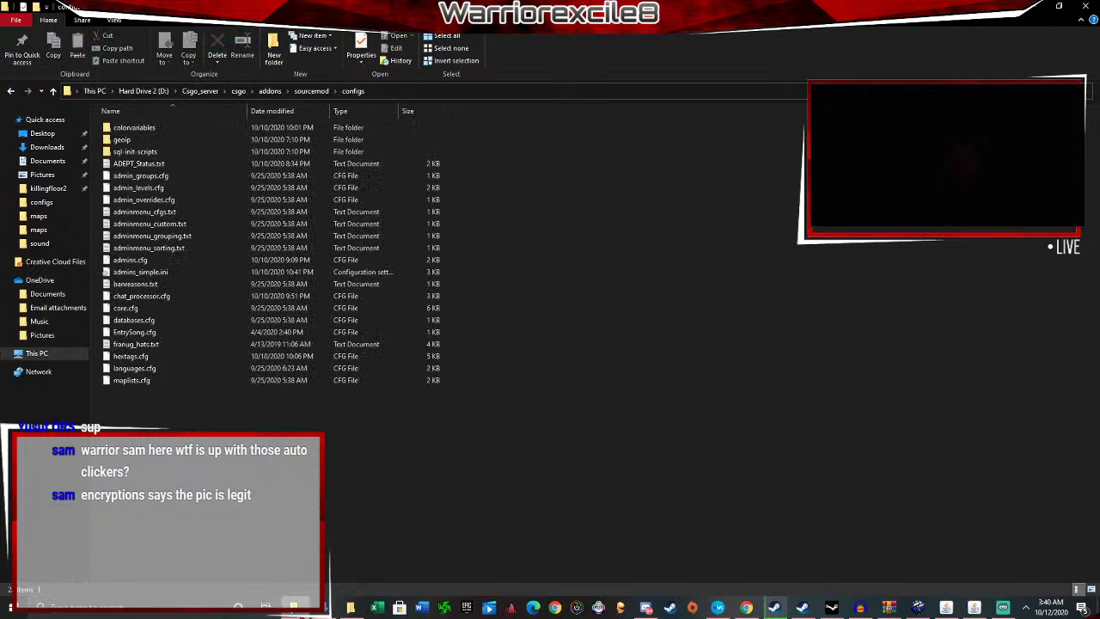
left_click(311, 90)
left_click(180, 203)
double_click(180, 203)
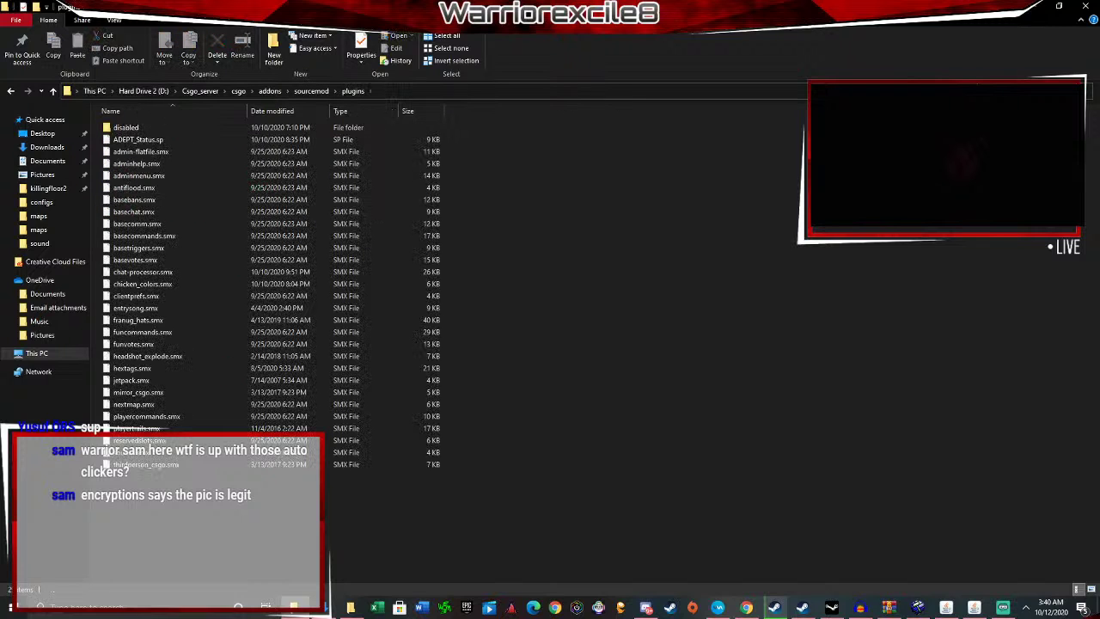
Compare the entry-songs scripting files with the server's sourcemod scripting folder.
left_click(351, 607)
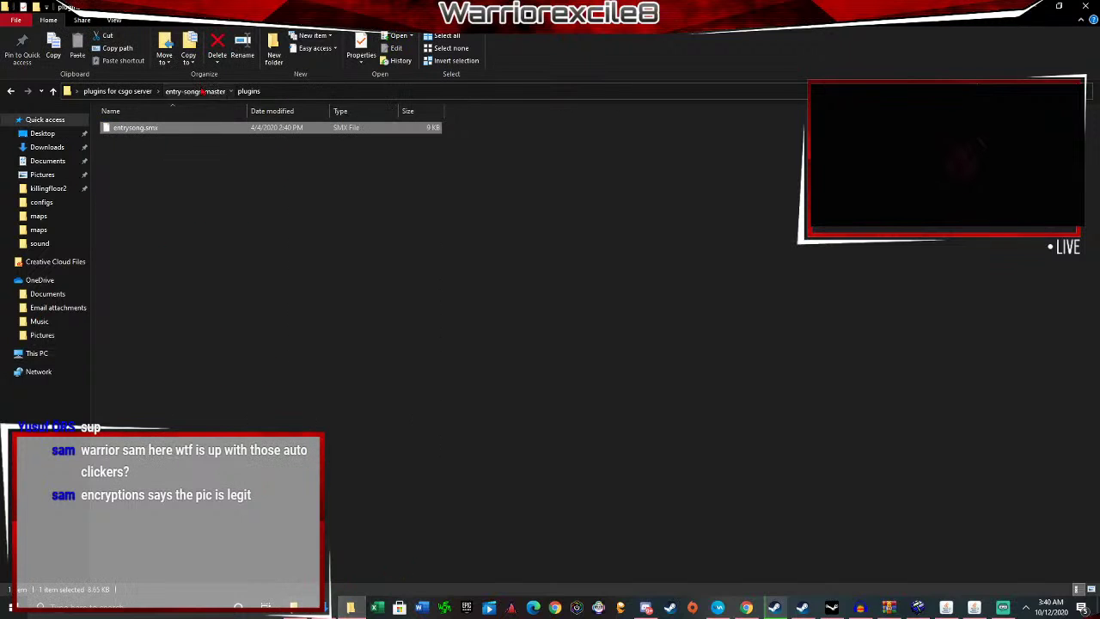
key("alt+Up")
double_click(159, 151)
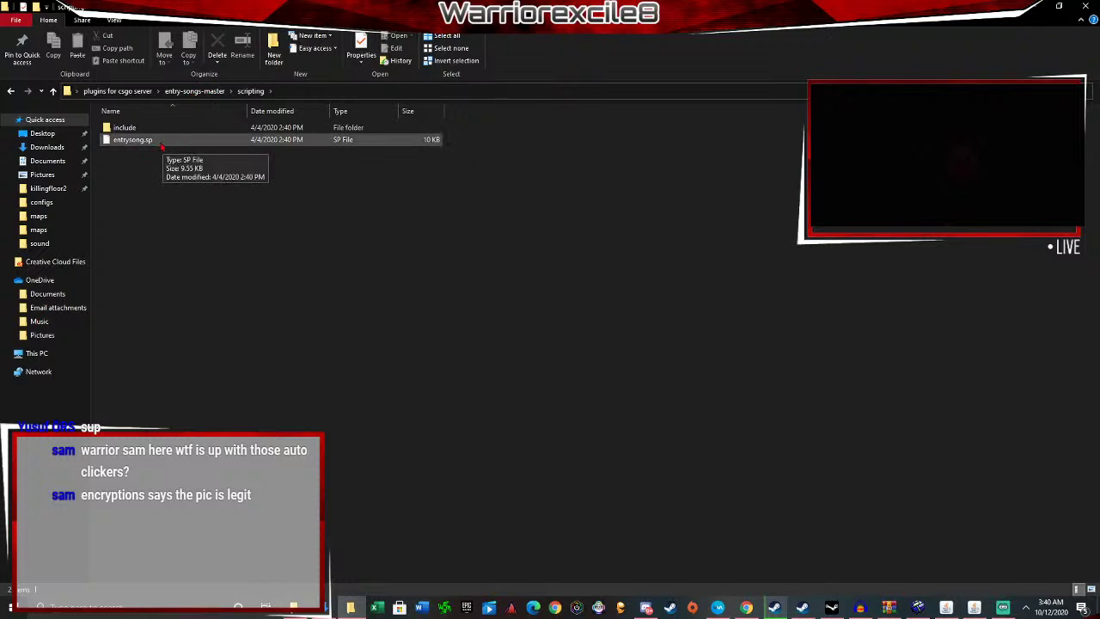
key("ctrl+a")
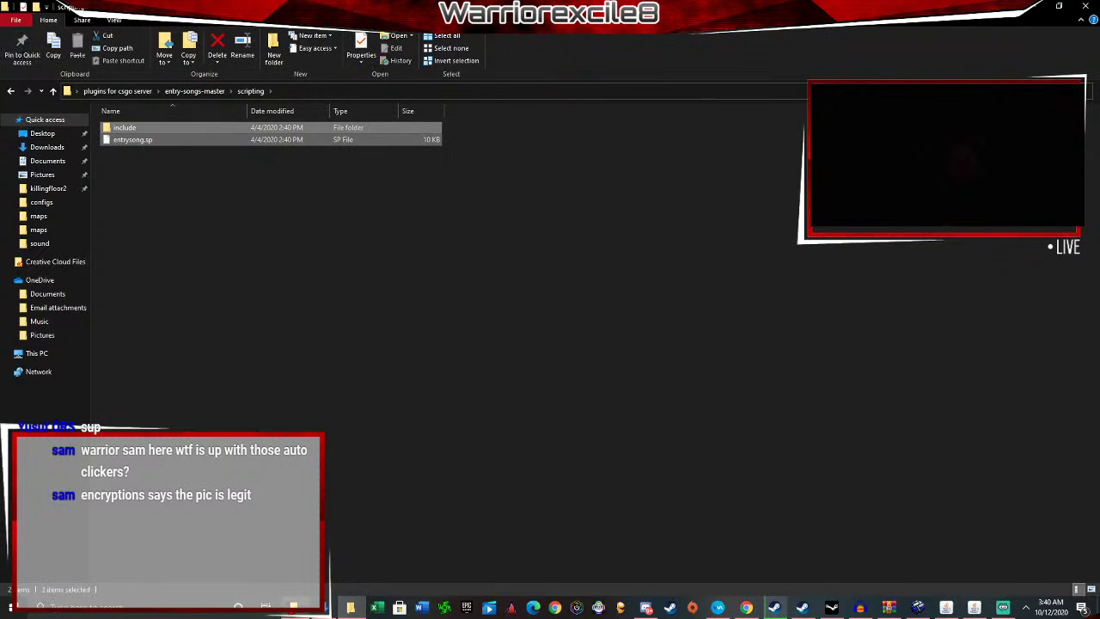
left_click(294, 608)
left_click(311, 91)
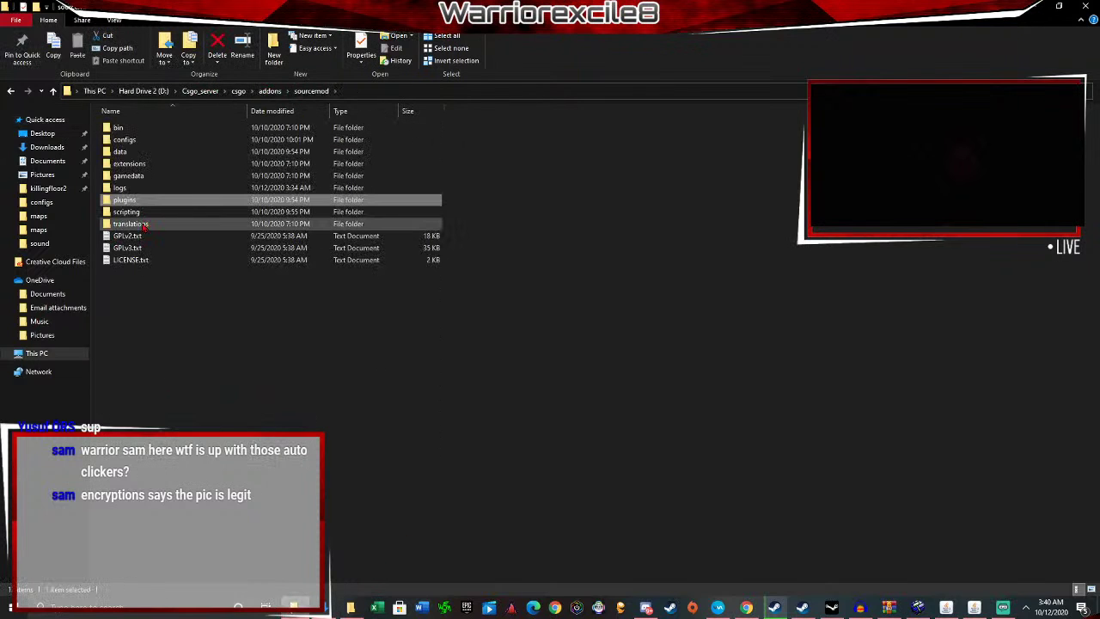
double_click(129, 212)
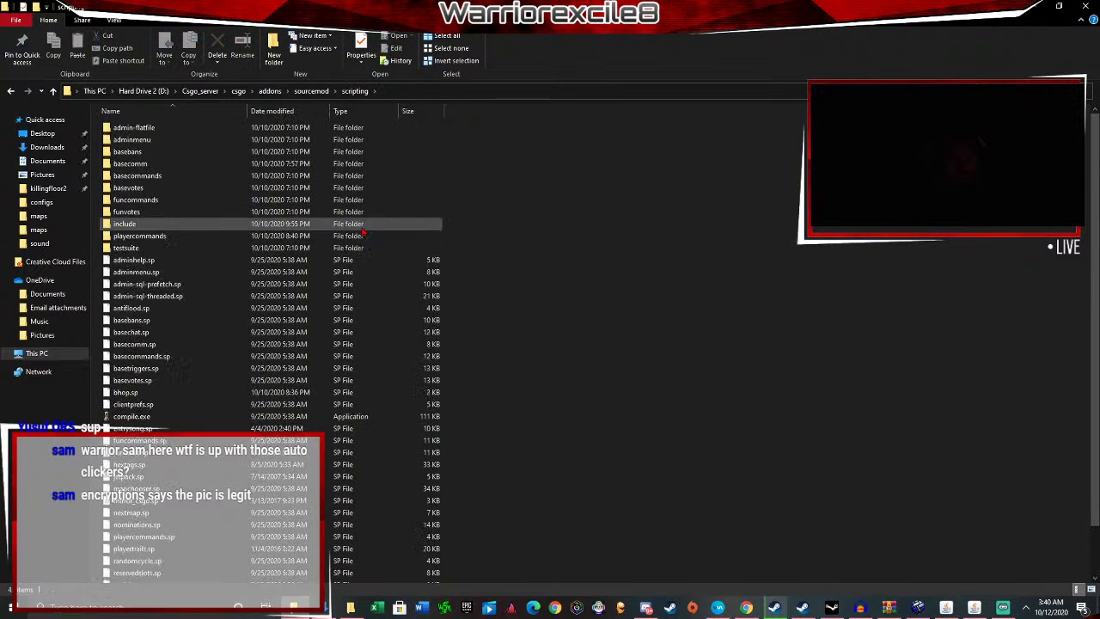
left_click(311, 91)
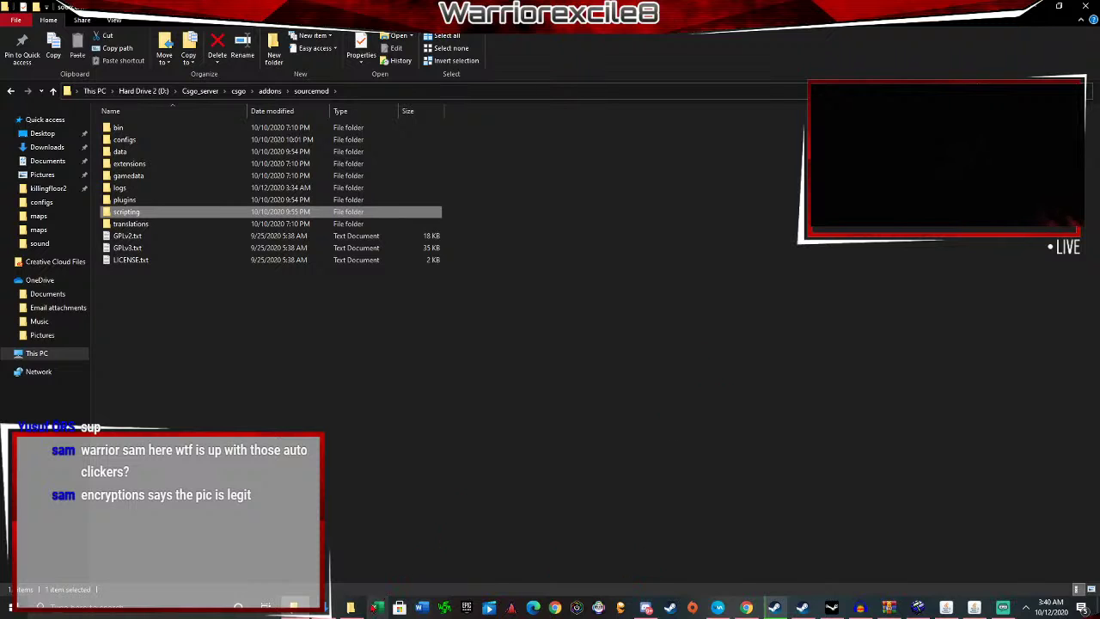
Clear the selection and navigate back up to 'plugins for csgo server'.
left_click(353, 608)
left_click(255, 254)
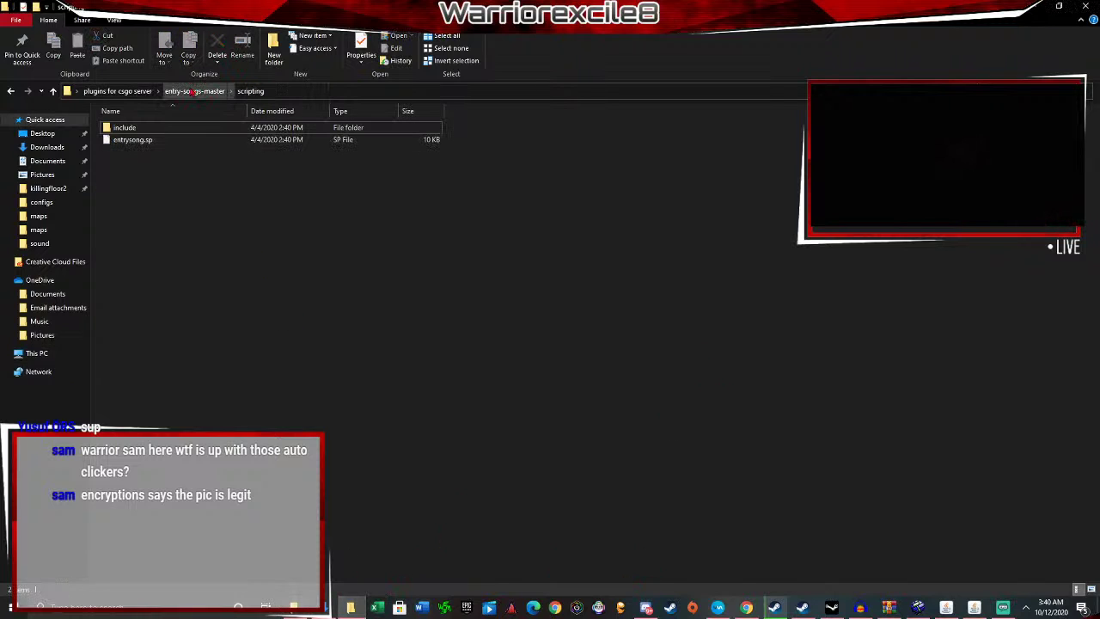
left_click(194, 91)
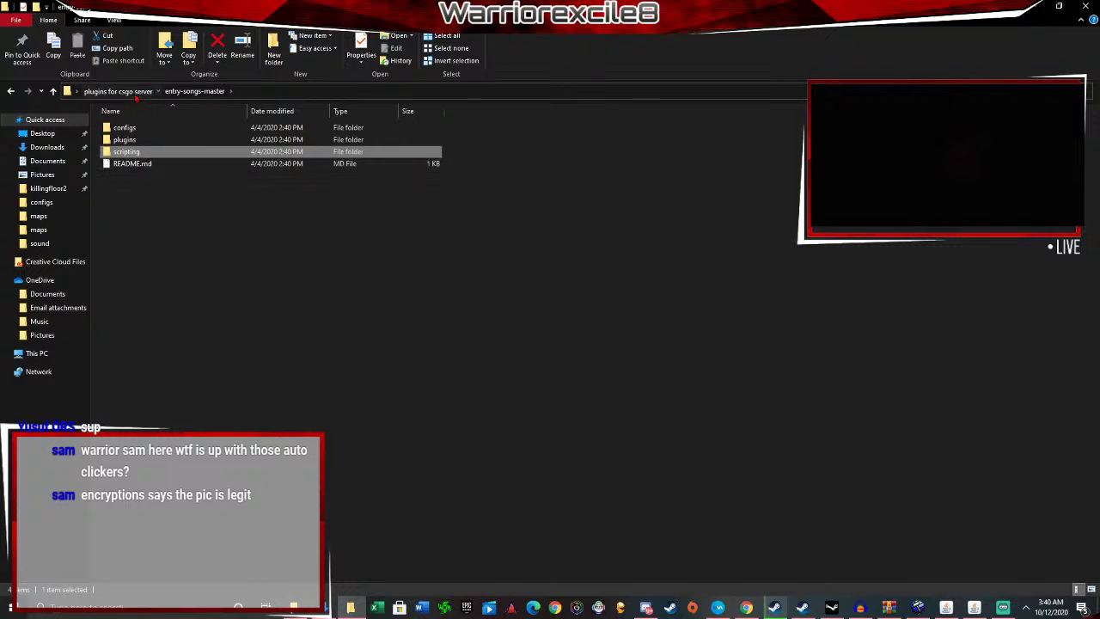
left_click(117, 92)
left_click(157, 151, "shift")
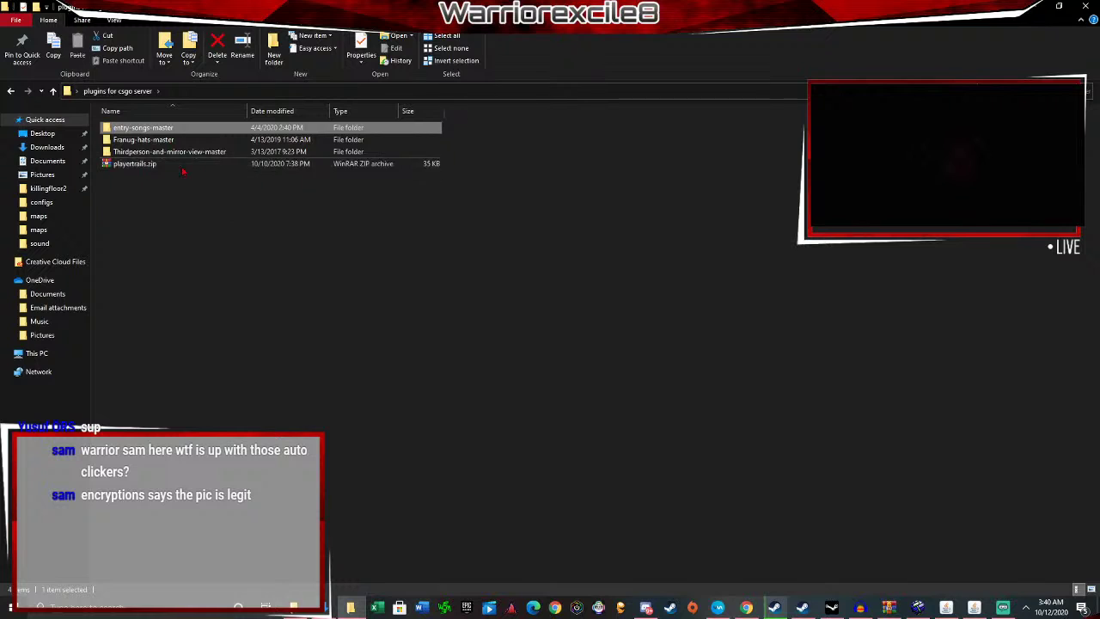
Open playertrails.zip past the WinRAR reminder and view its README.md in Notepad.
double_click(144, 164)
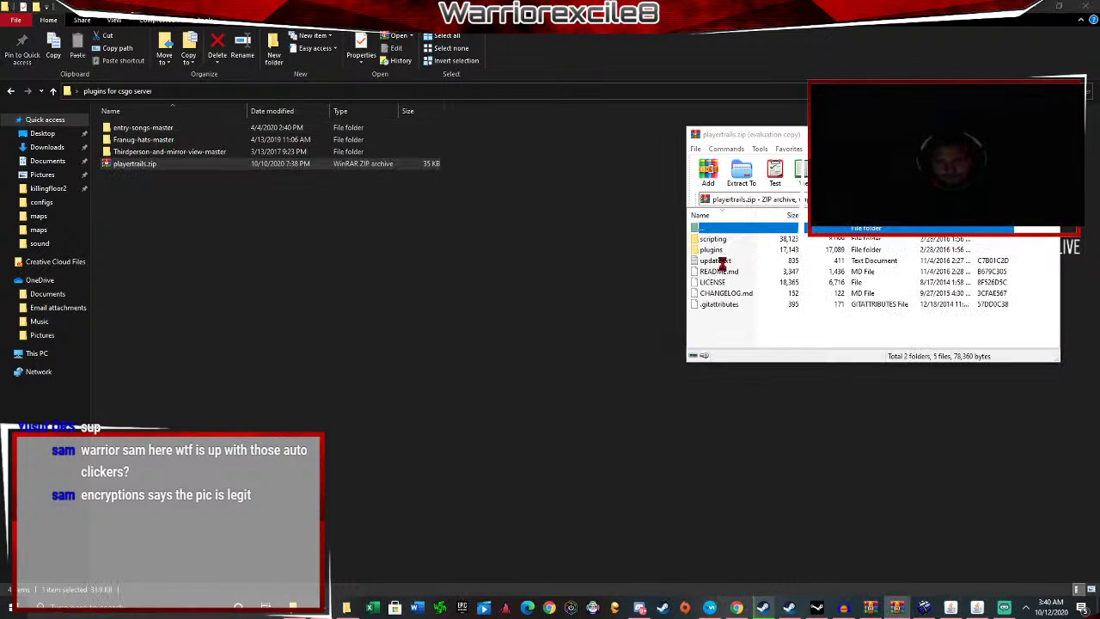
left_click(641, 268)
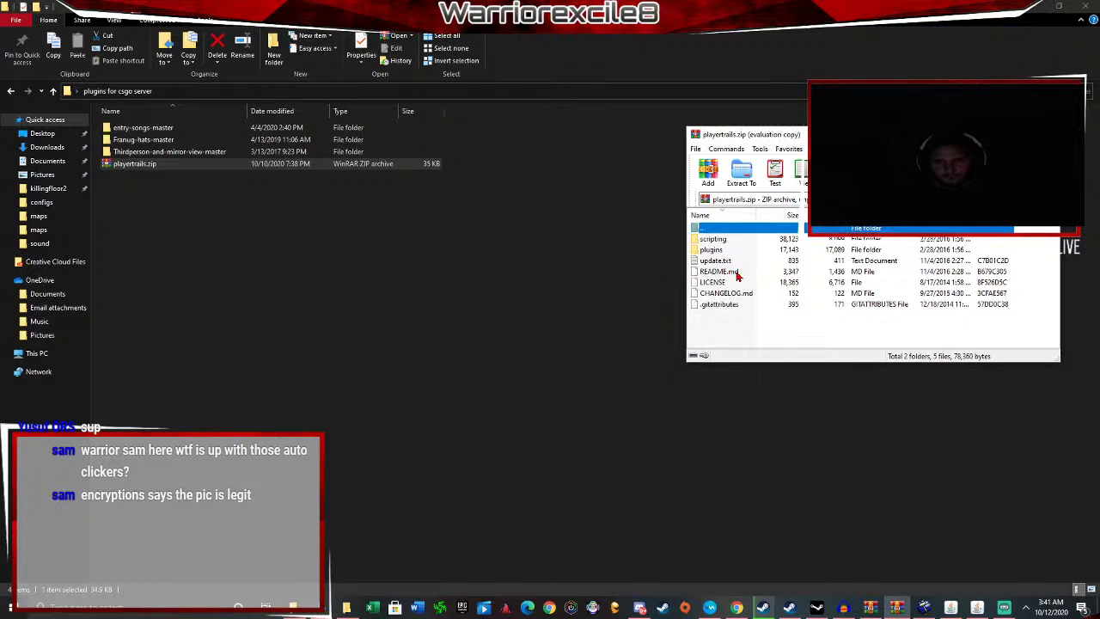
double_click(737, 274)
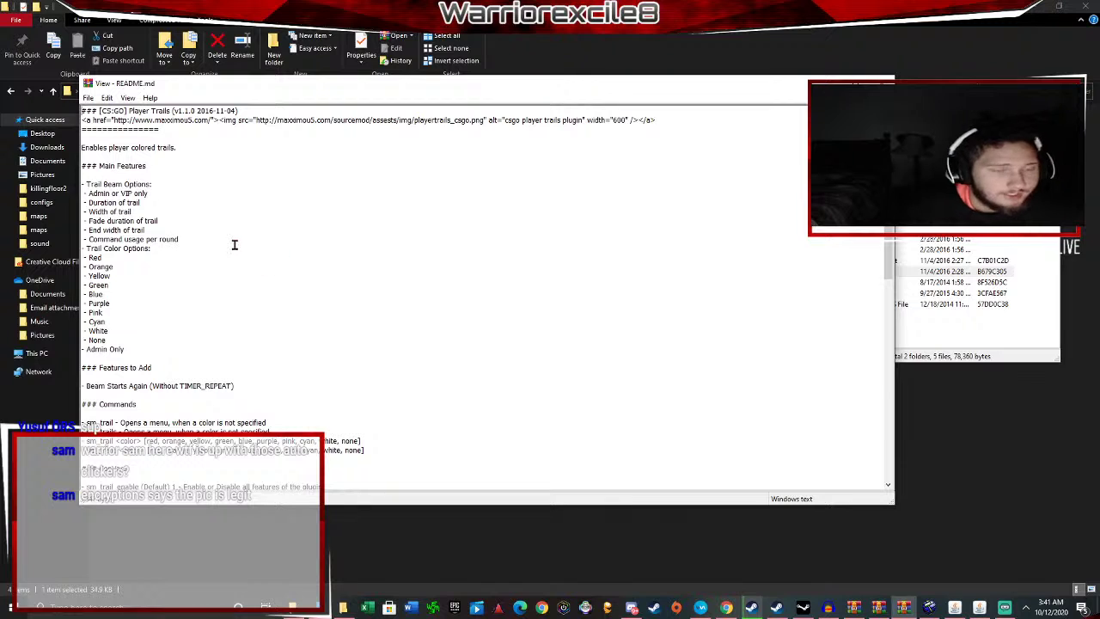
scroll(138, 258, "down", 3)
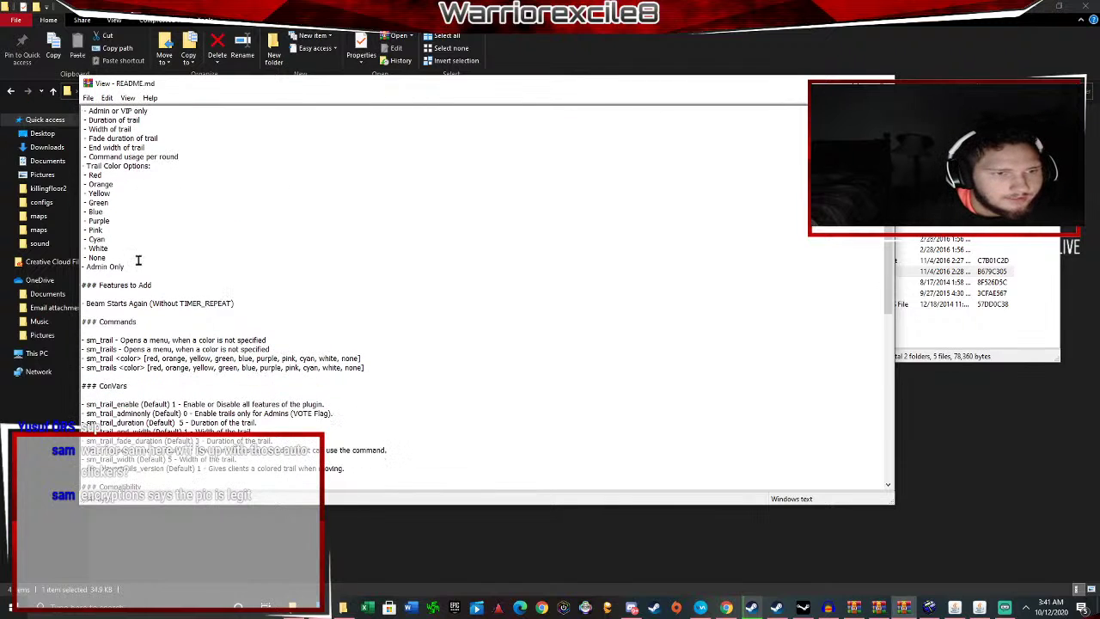
scroll(138, 260, "down", 2)
Highlight the sm_trail command, its colour syntax and the trail colour list under Commands.
left_click_drag(107, 248, 275, 270)
left_click(263, 269)
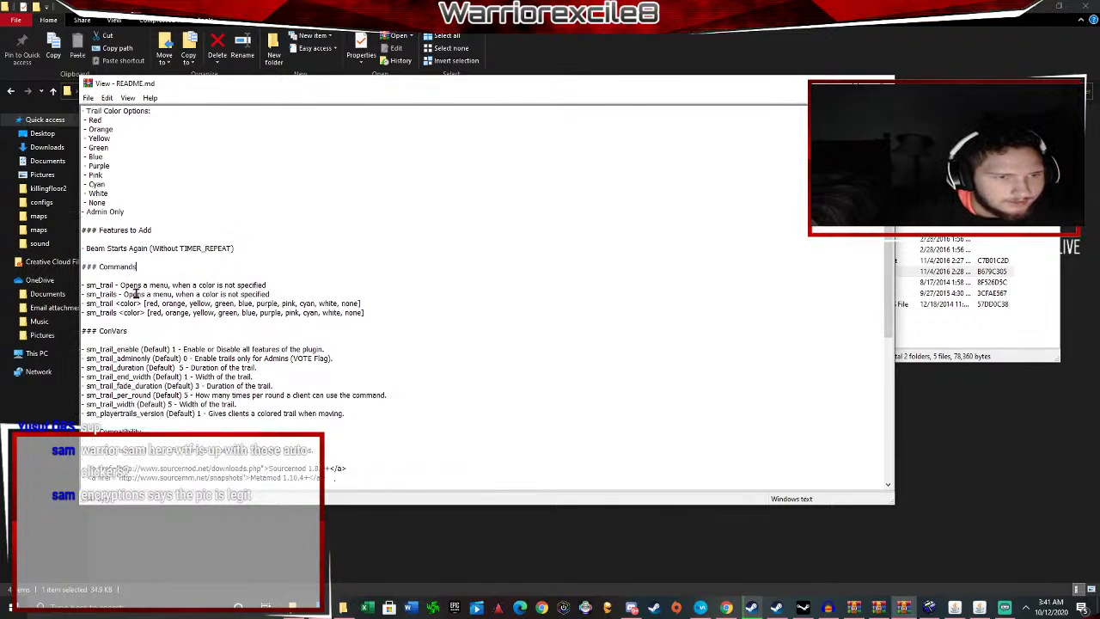
left_click_drag(85, 285, 286, 283)
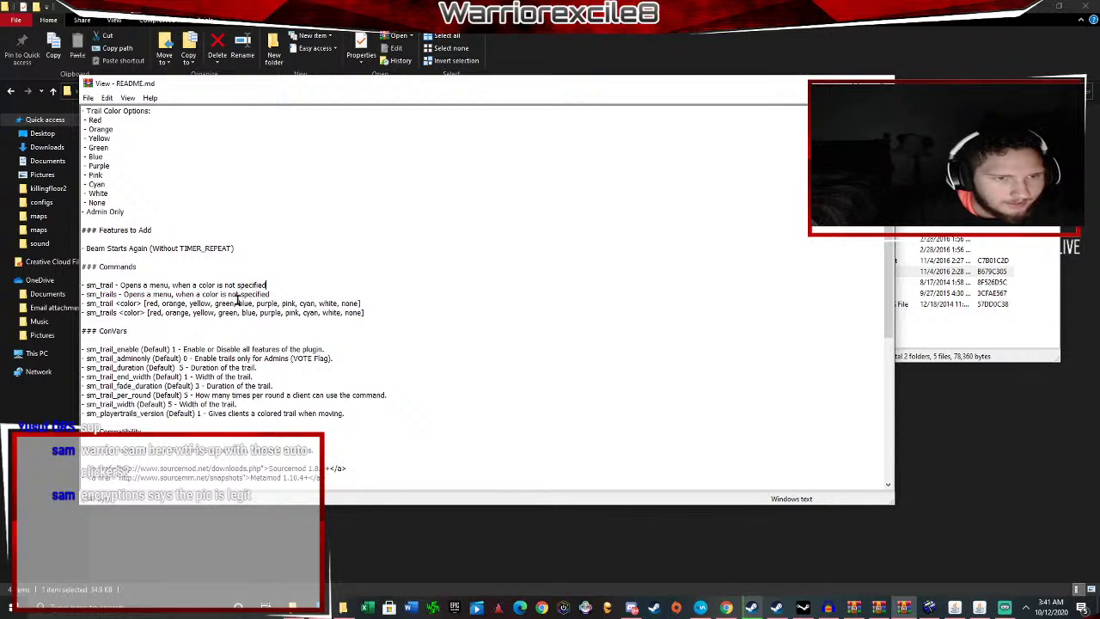
left_click_drag(87, 306, 211, 306)
left_click(209, 306)
left_click_drag(96, 305, 160, 307)
left_click(173, 308)
scroll(215, 304, "down", 3)
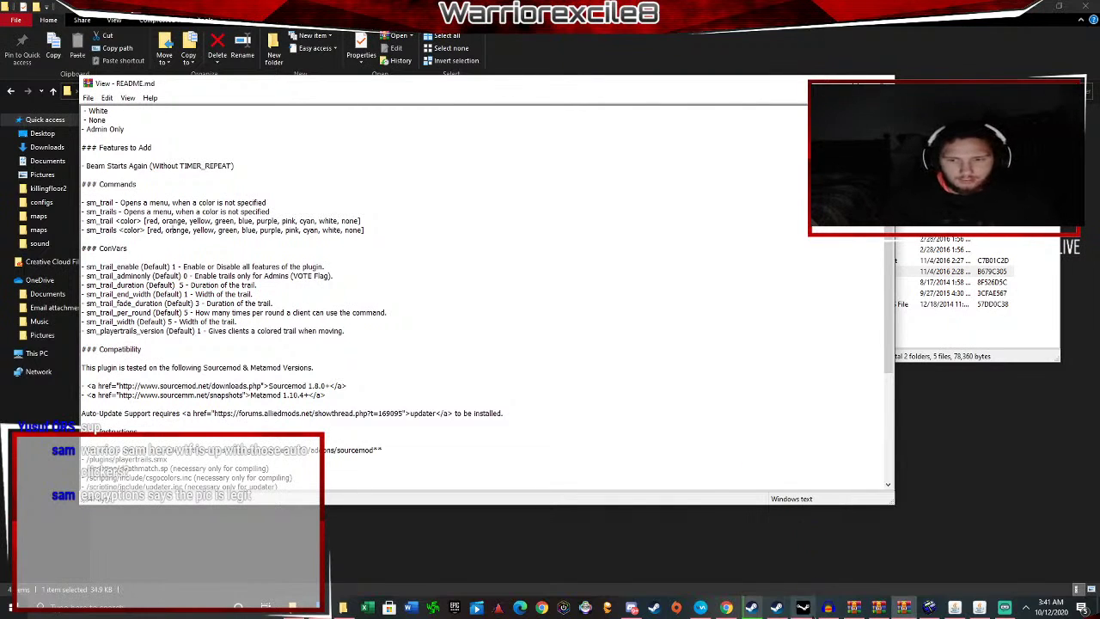
Bring the csgo\addons\sourcemod folder window forward.
mouse_move(757, 607)
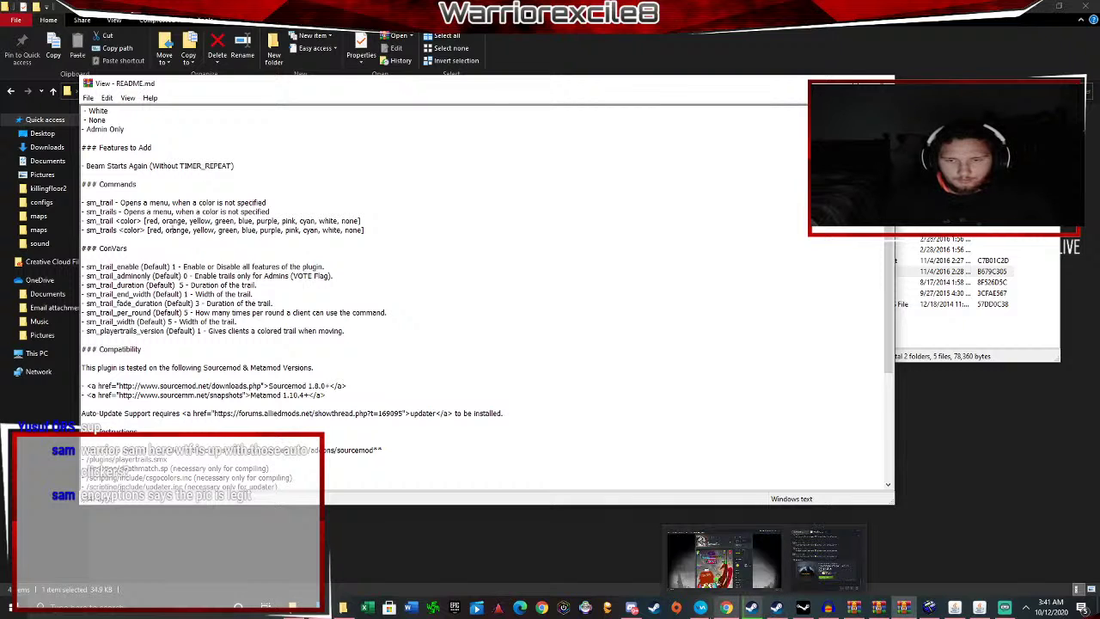
mouse_move(293, 607)
left_click(193, 563)
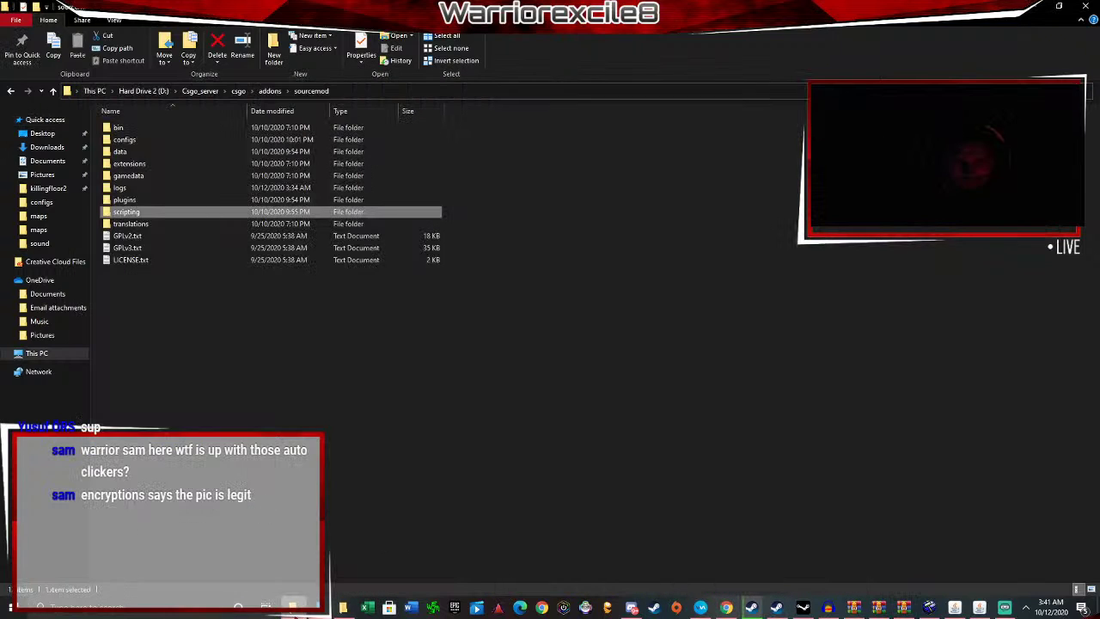
Run start.bat from the Csgo_server folder, then minimize the srcds console and cmd windows.
left_click(296, 609)
left_click(295, 608)
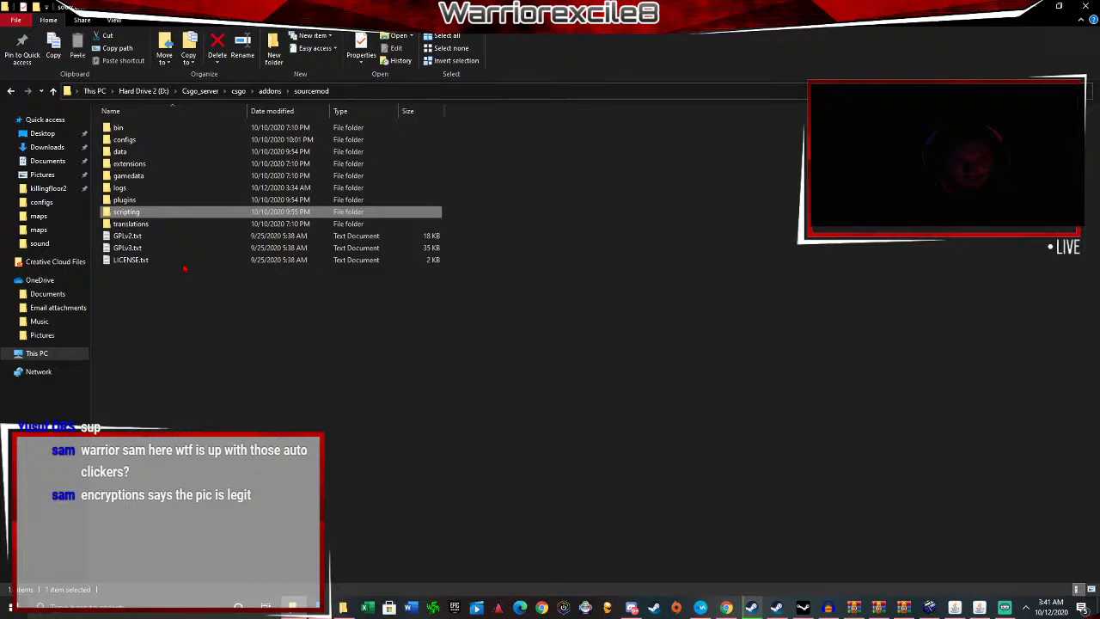
left_click(199, 91)
double_click(148, 226)
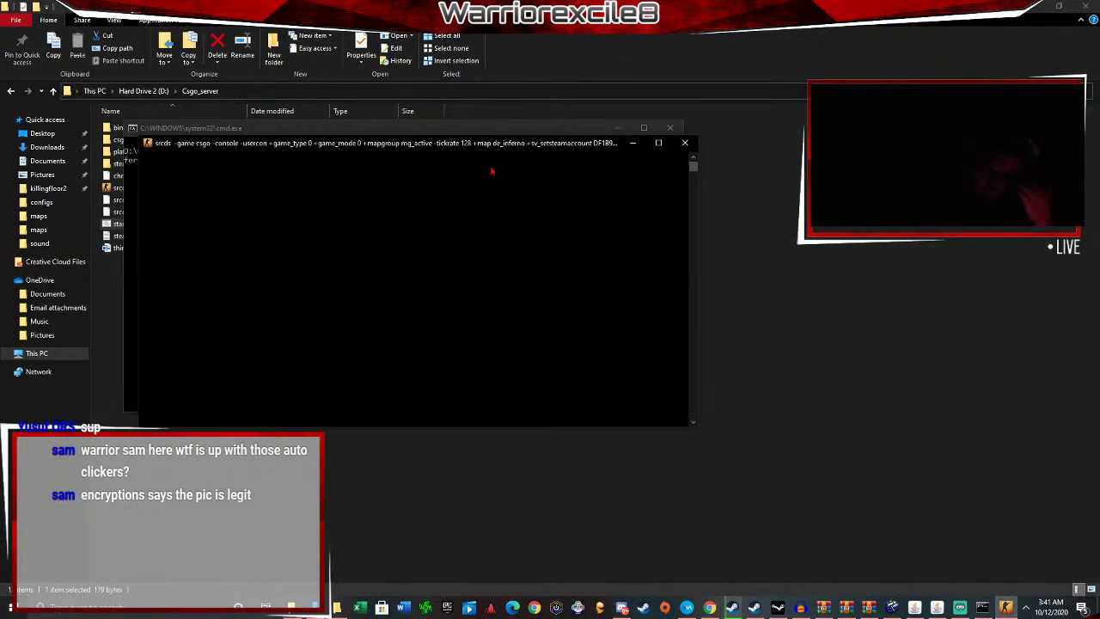
left_click(633, 143)
left_click(617, 128)
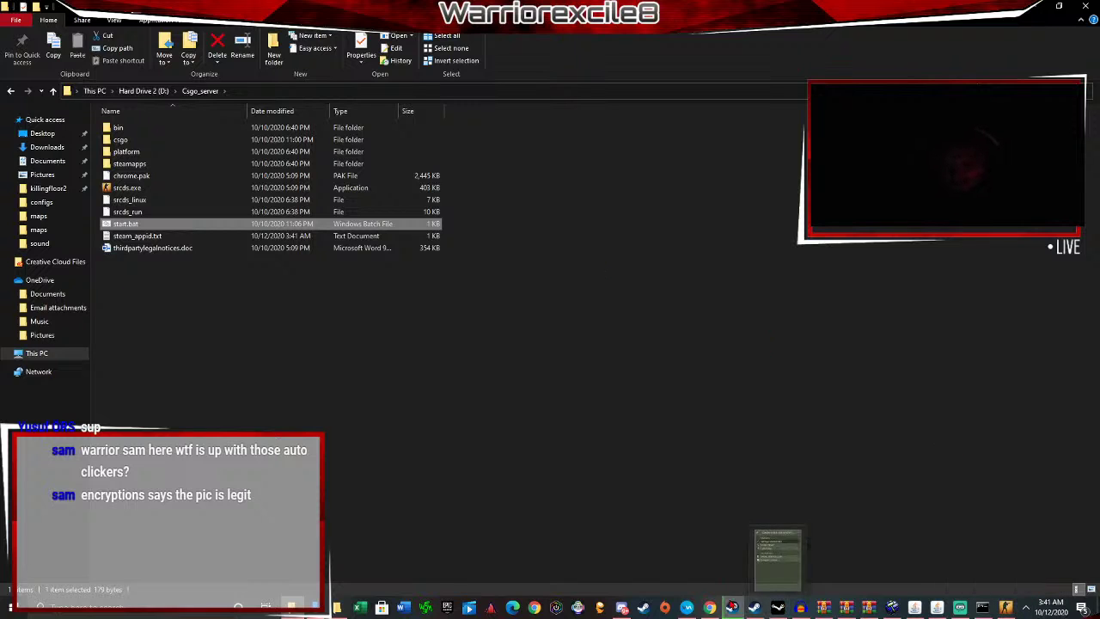
right_click(732, 609)
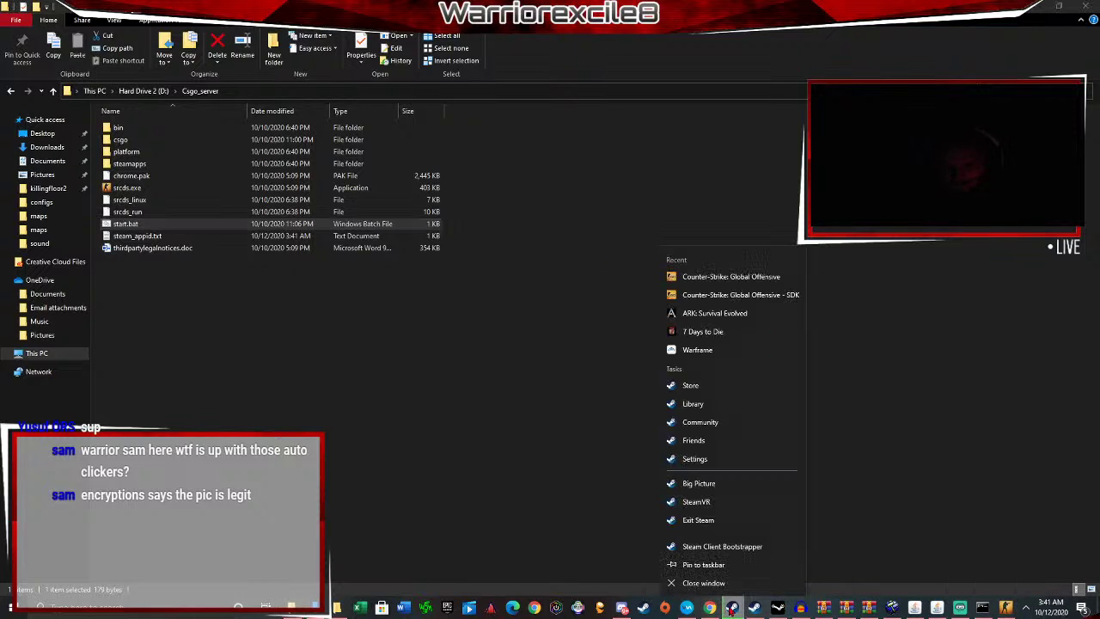
Launch Counter-Strike: Global Offensive from Steam's Recent list, then return to the plugins folder.
left_click(696, 279)
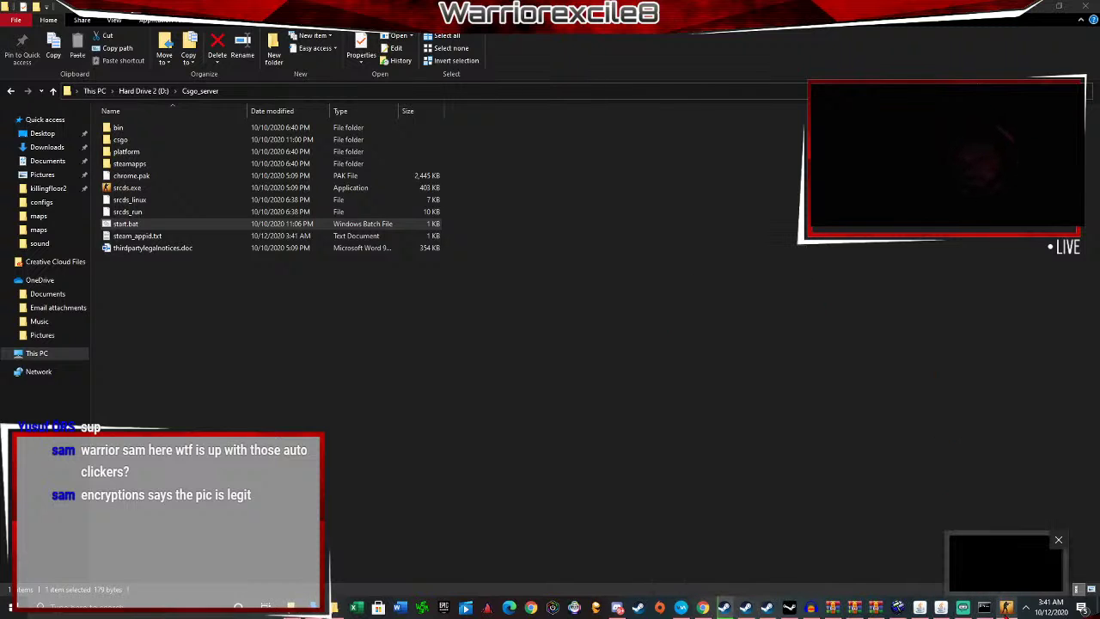
left_click(1007, 608)
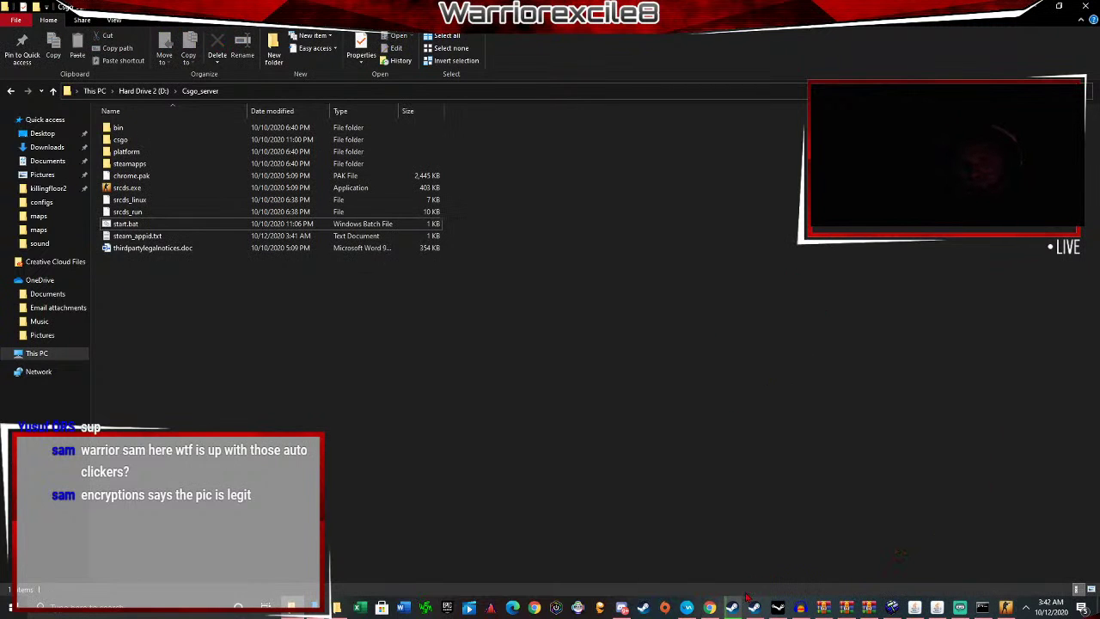
left_click(337, 607)
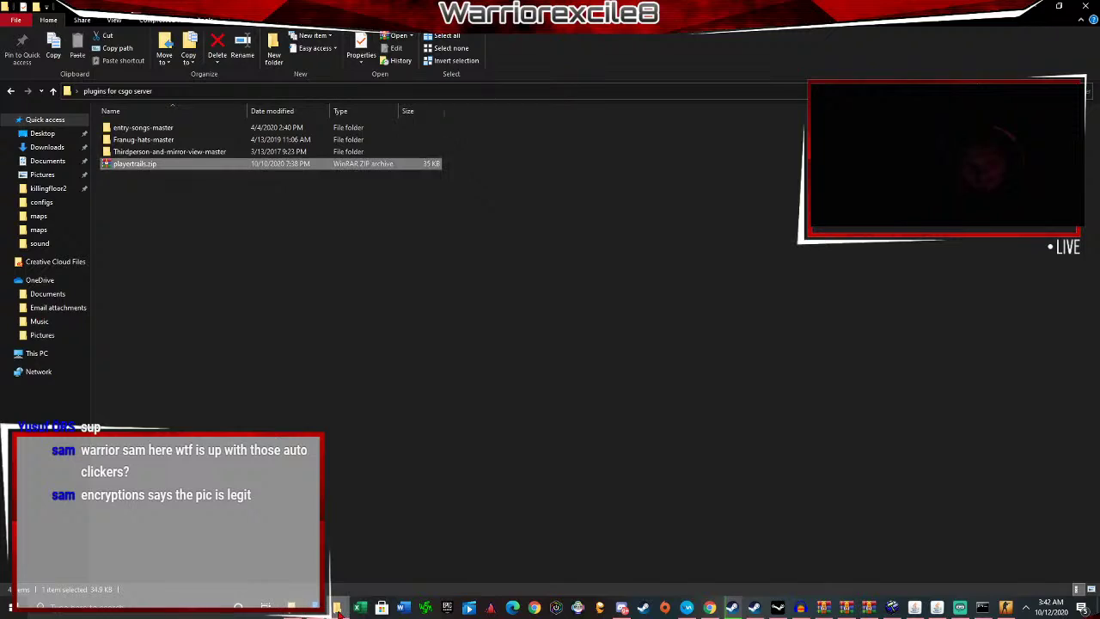
left_click(867, 609)
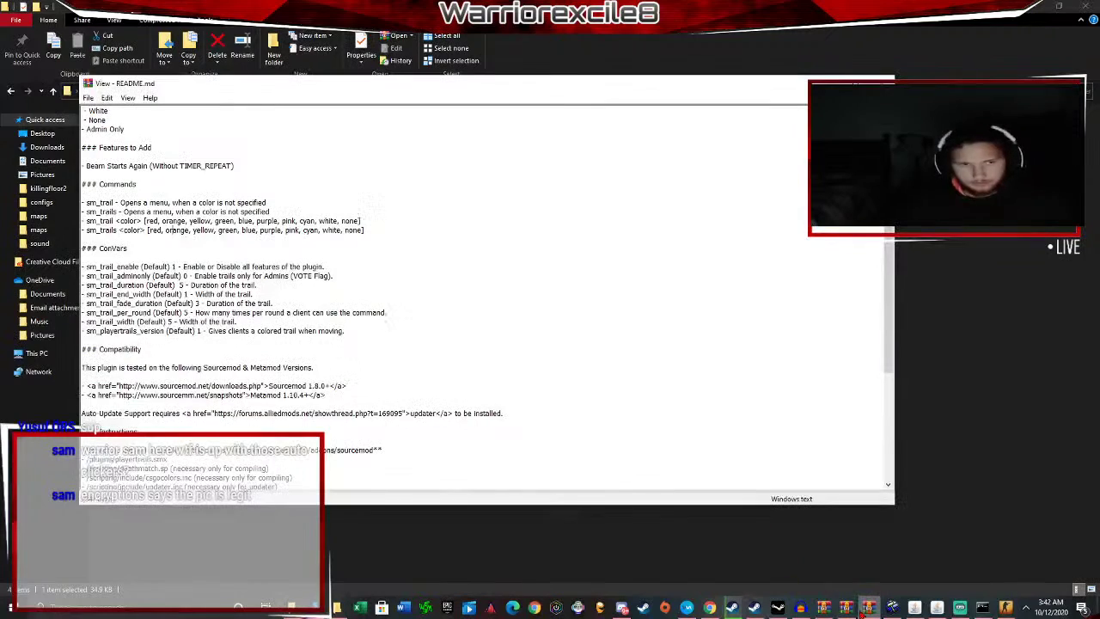
scroll(301, 316, "down", 9)
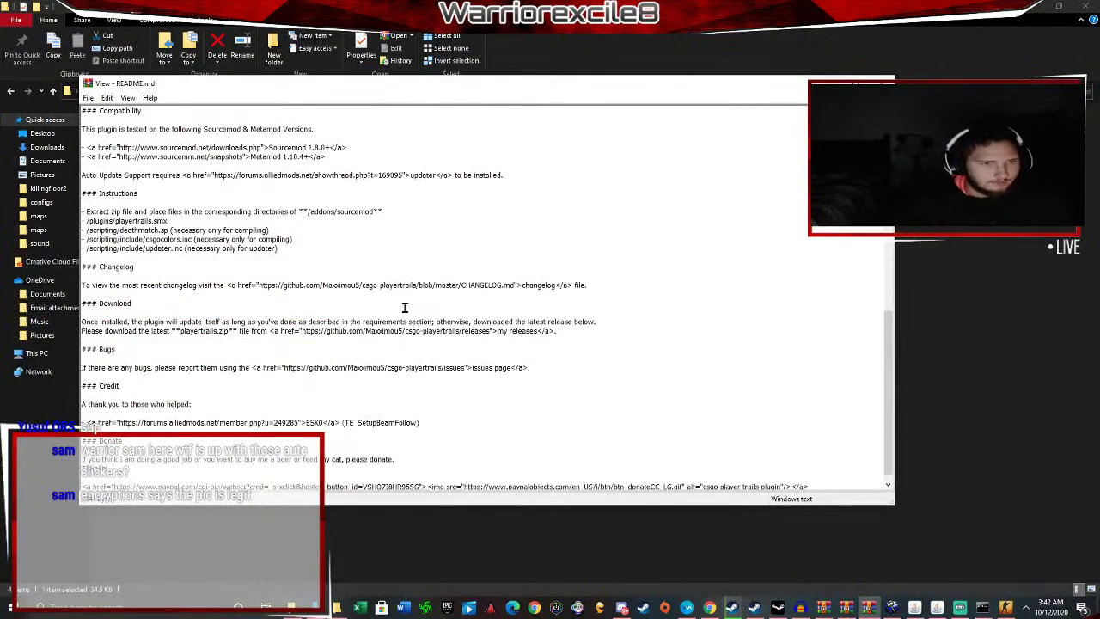
scroll(516, 306, "up", 7)
scroll(546, 299, "up", 10)
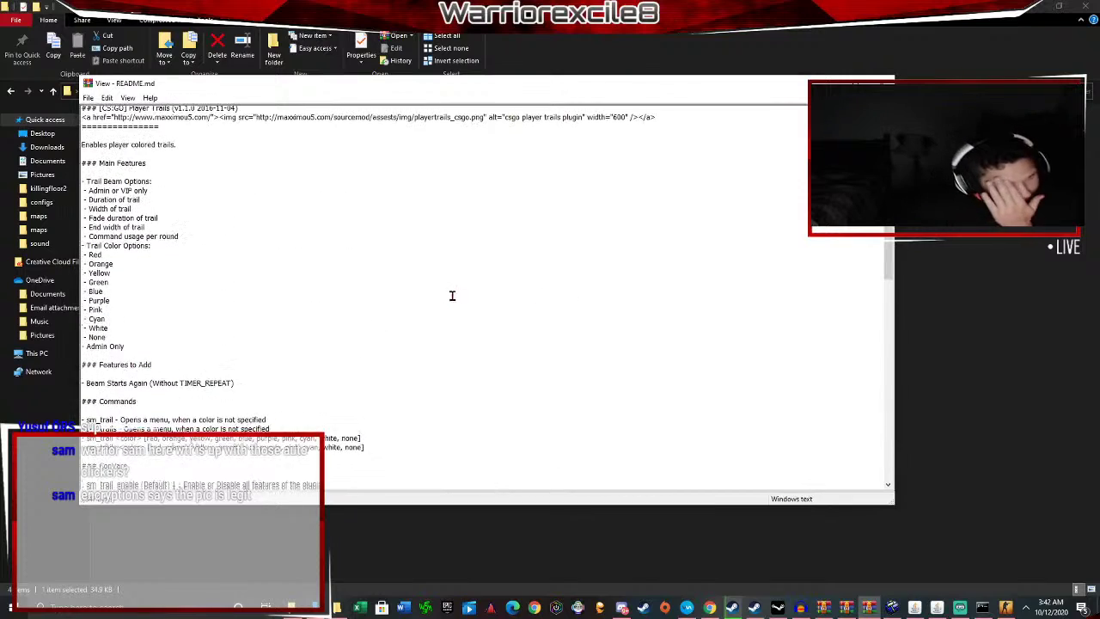
scroll(448, 292, "down", 5)
scroll(396, 274, "down", 5)
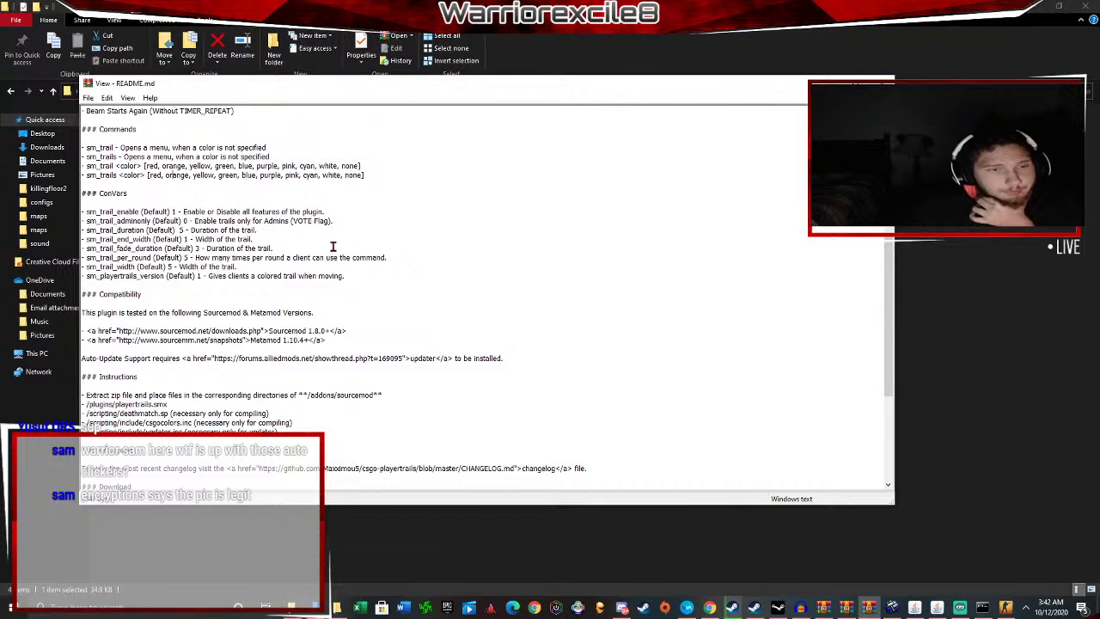
scroll(306, 245, "down", 1)
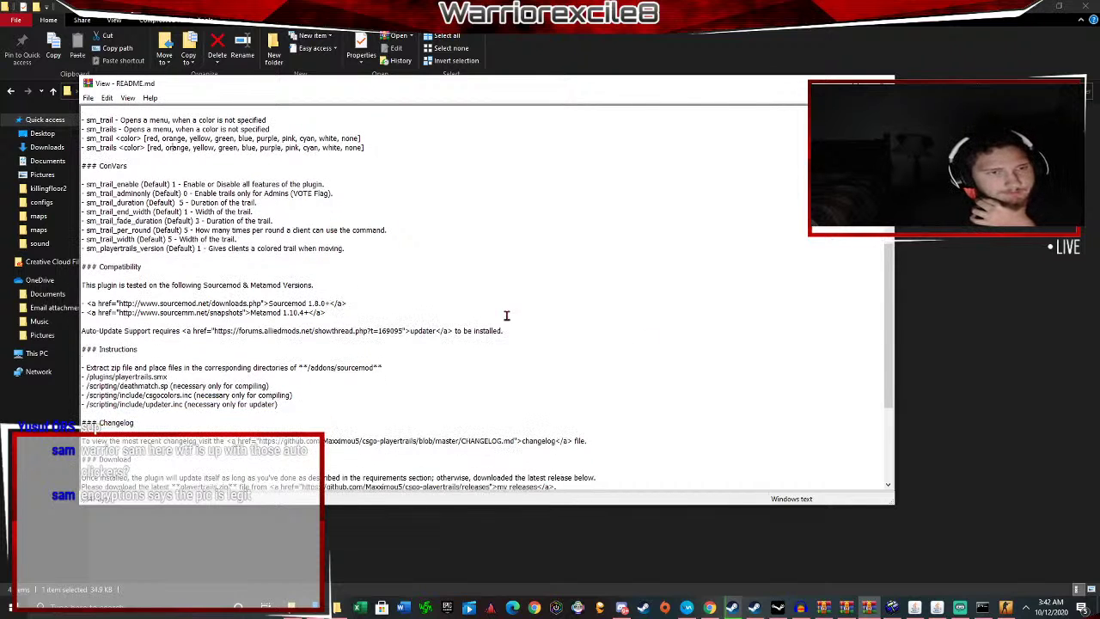
scroll(224, 176, "down", 2)
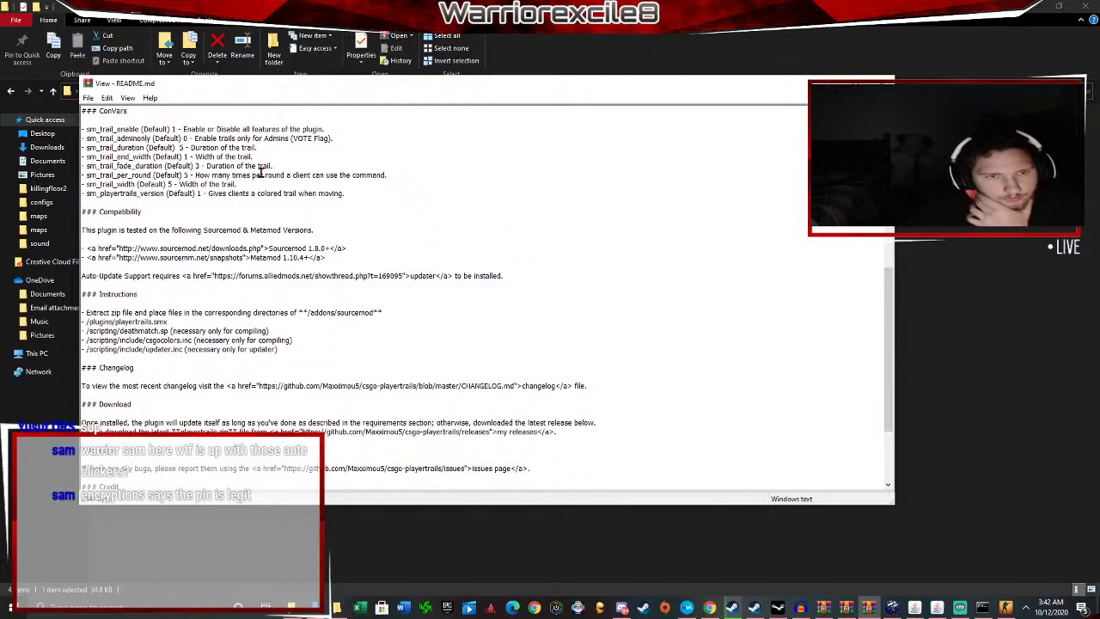
scroll(261, 171, "down", 4)
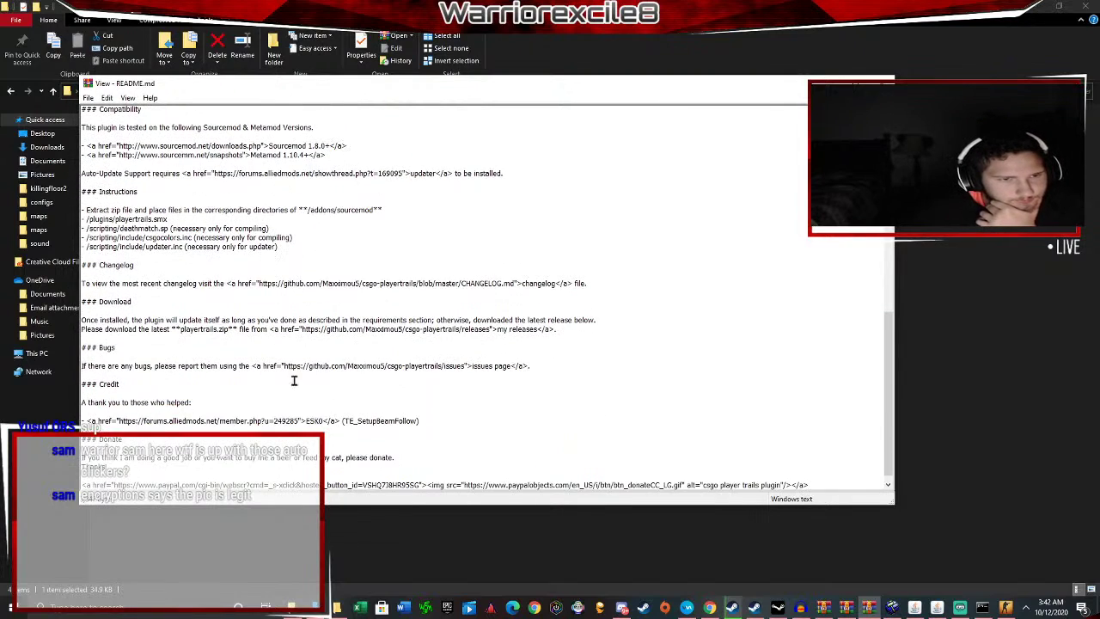
scroll(327, 292, "up", 15)
scroll(364, 209, "down", 6)
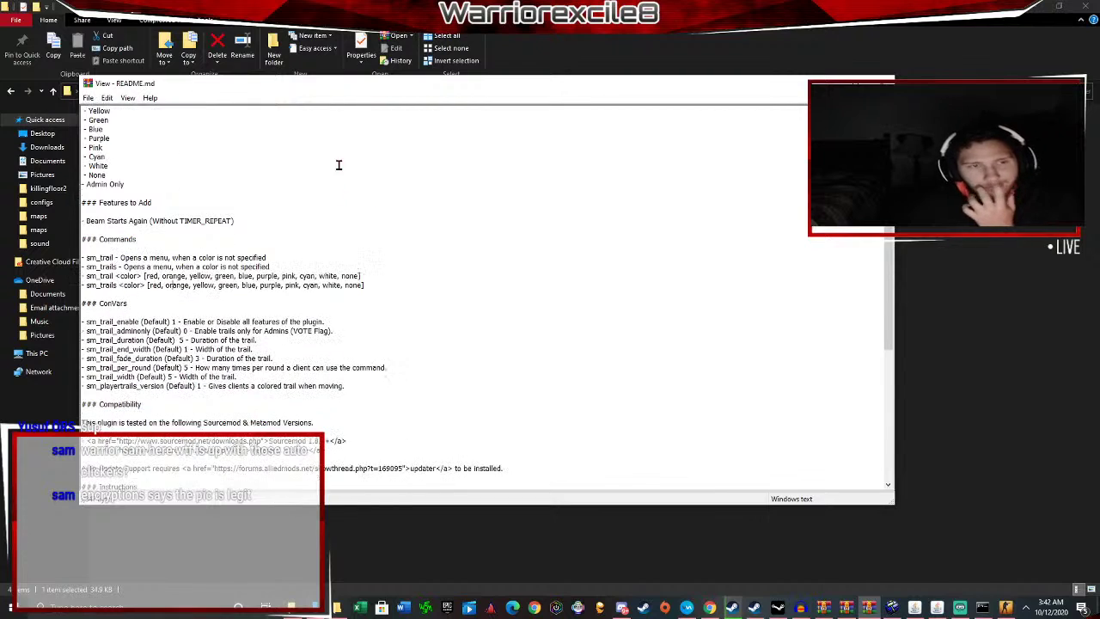
left_click_drag(304, 91, 462, 139)
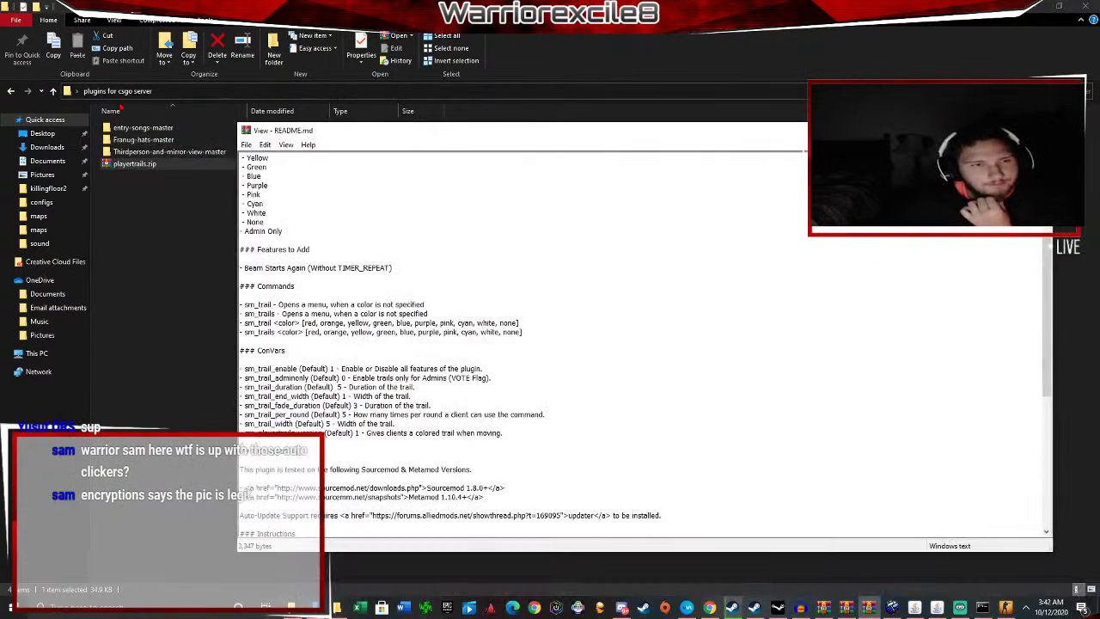
Open Franug-hats-master's README.md in Notepad without making Notepad the default for .md files.
left_click(145, 141)
double_click(144, 141)
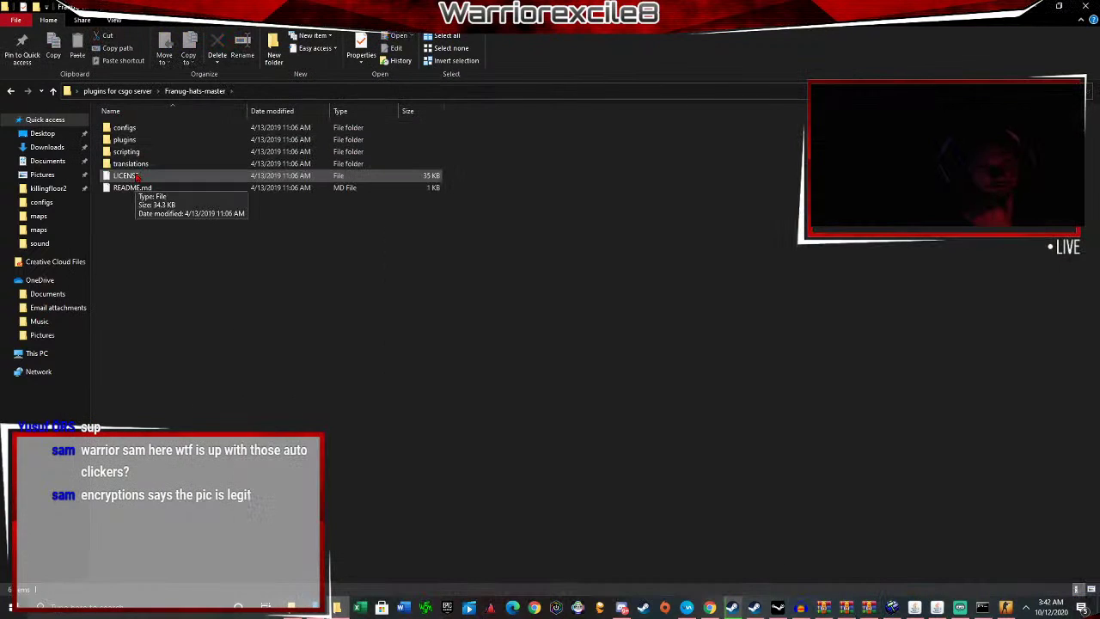
left_click(137, 188)
double_click(144, 189)
left_click(456, 288)
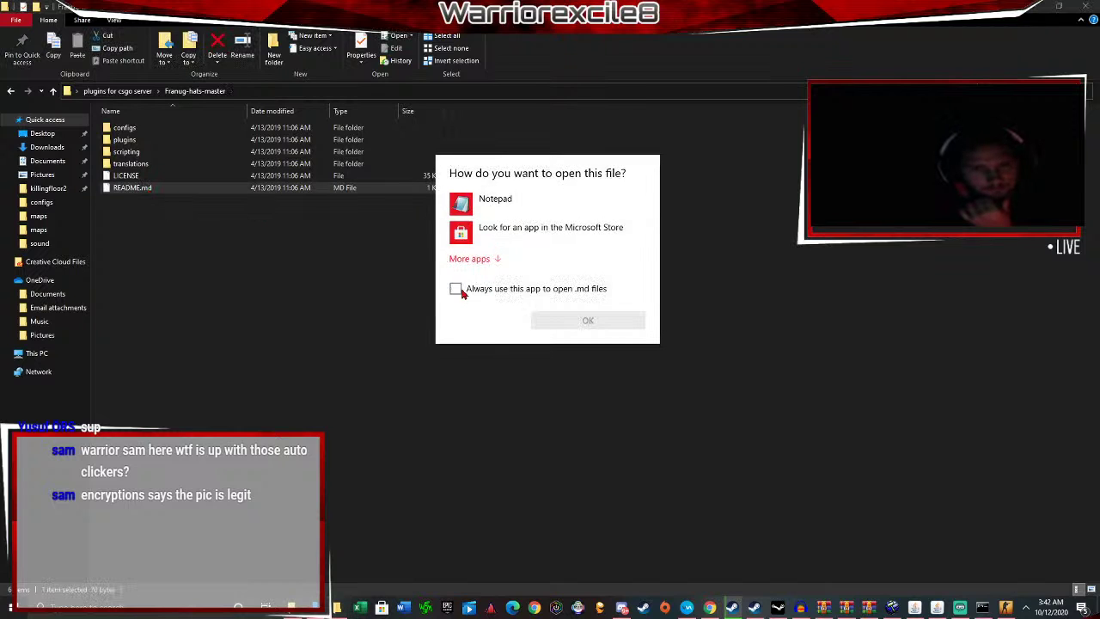
left_click(562, 320)
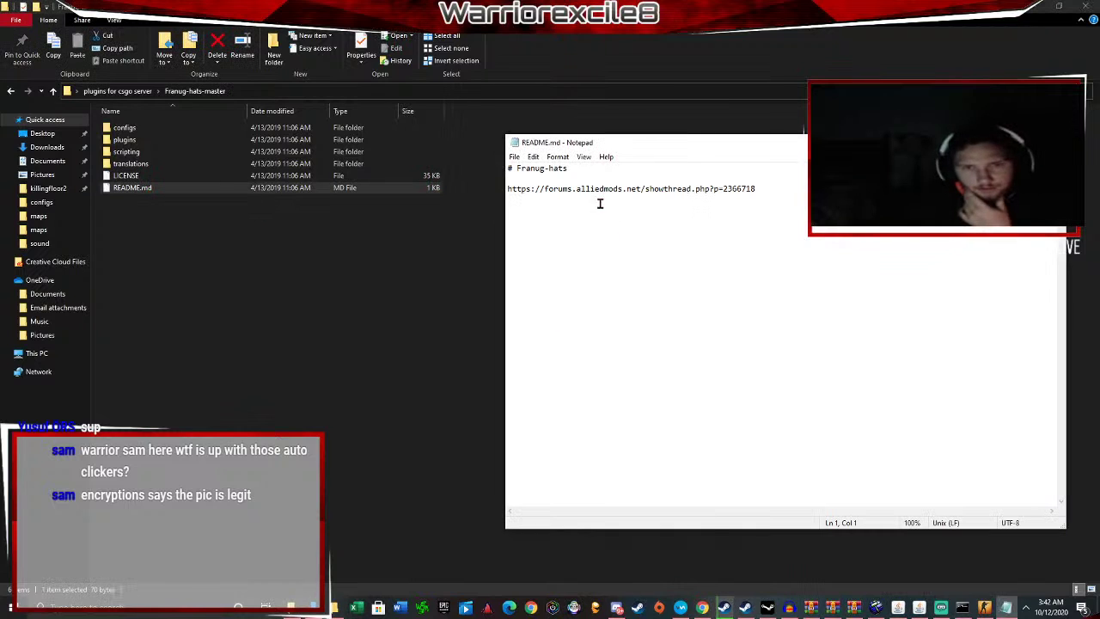
Select the AlliedModders thread link and start a new browser tab.
left_click_drag(581, 188, 493, 186)
key("ctrl+c")
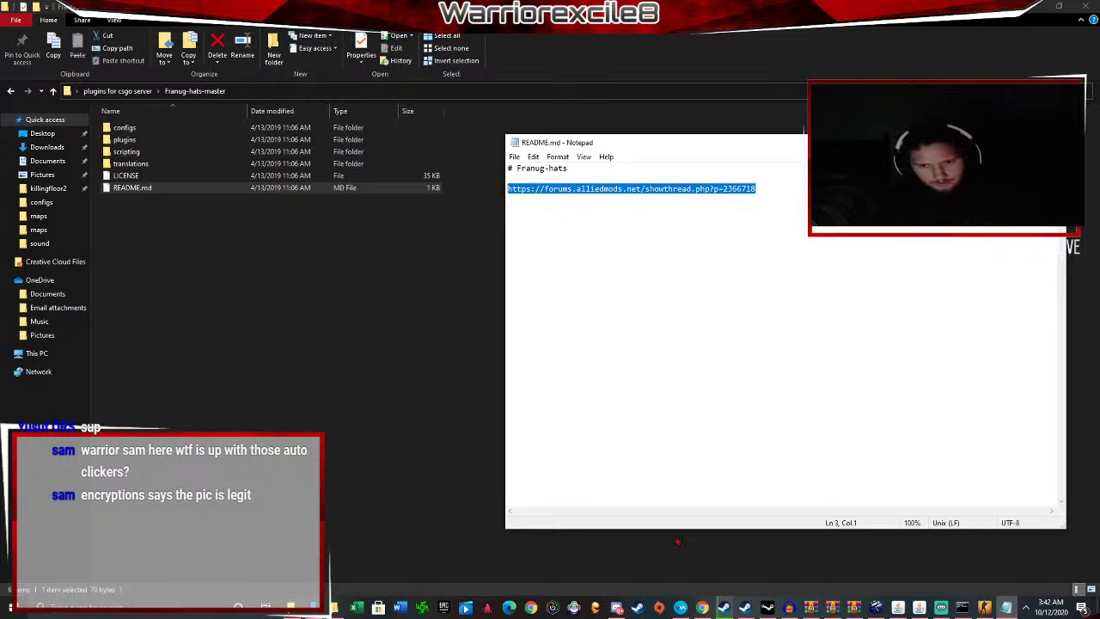
left_click(702, 608)
key("ctrl+t")
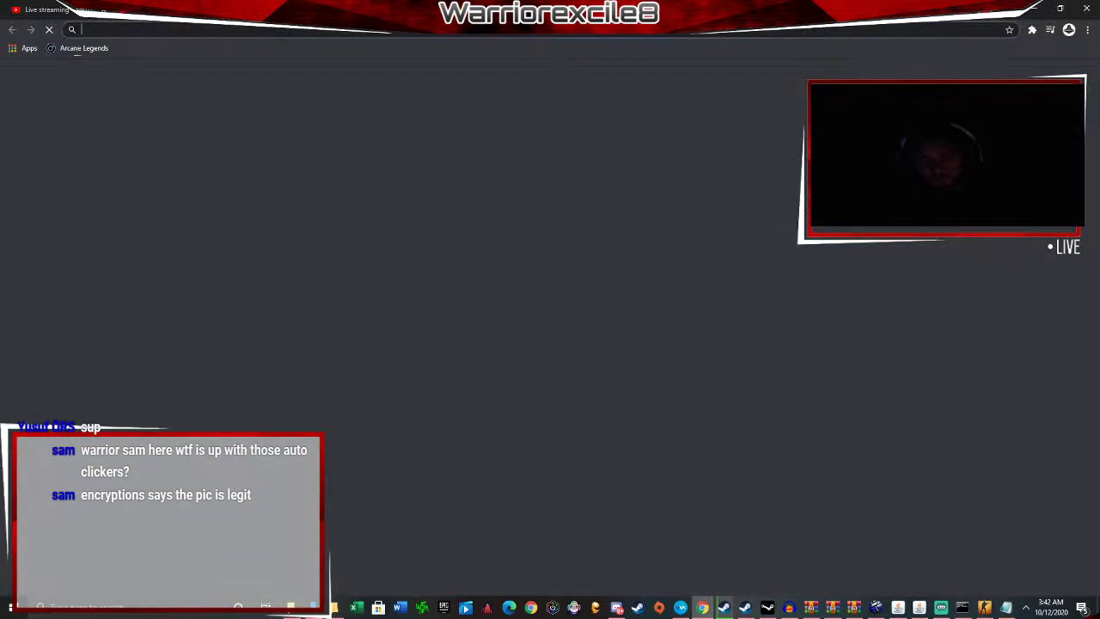
Load the Hats plugin thread from the pasted link, then play and mute its demo video.
key("ctrl+v")
key("Return")
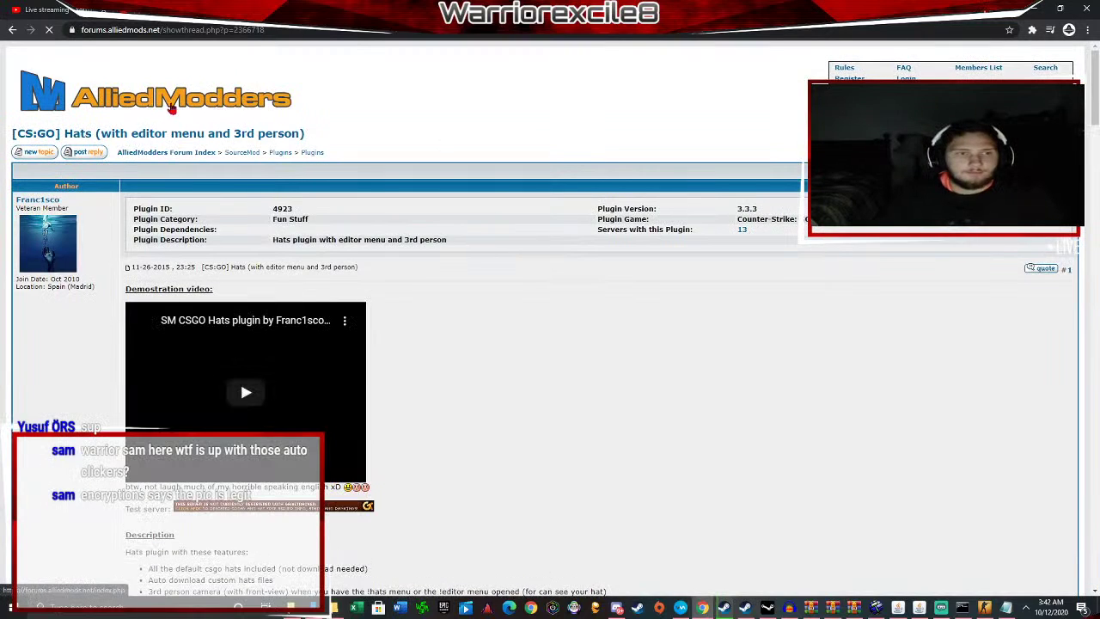
scroll(240, 240, "down", 3)
scroll(290, 198, "down", 1)
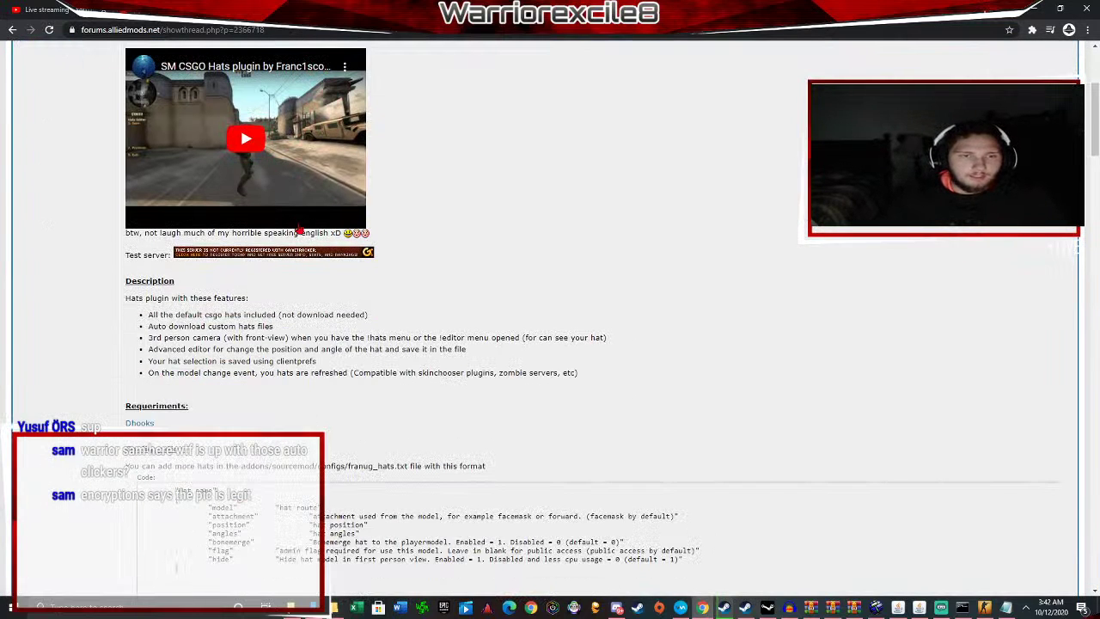
left_click(246, 143)
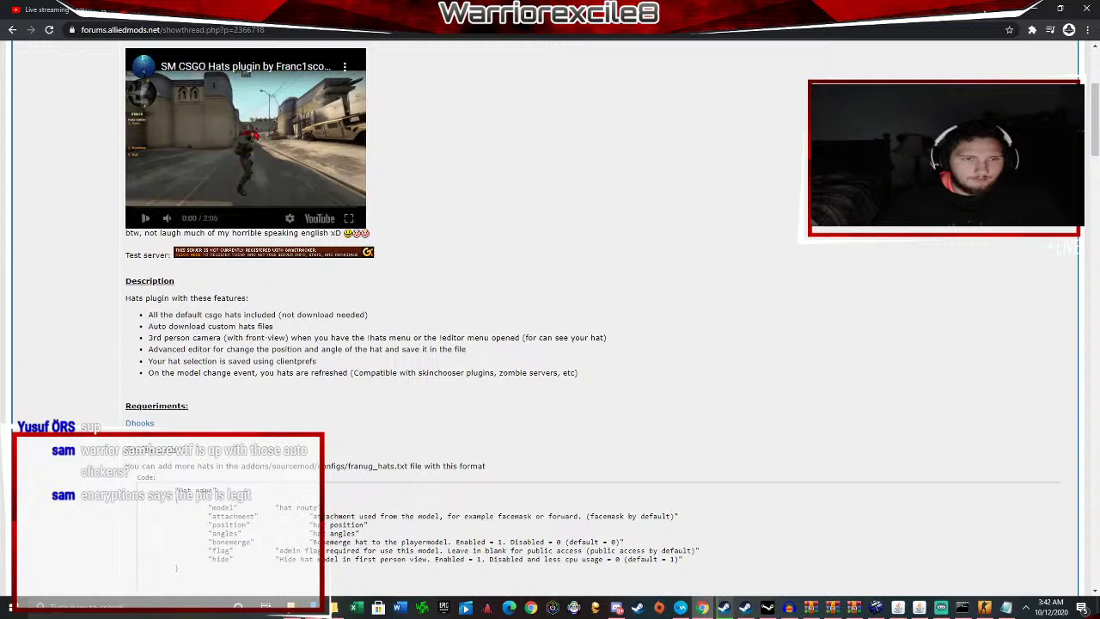
left_click(169, 220)
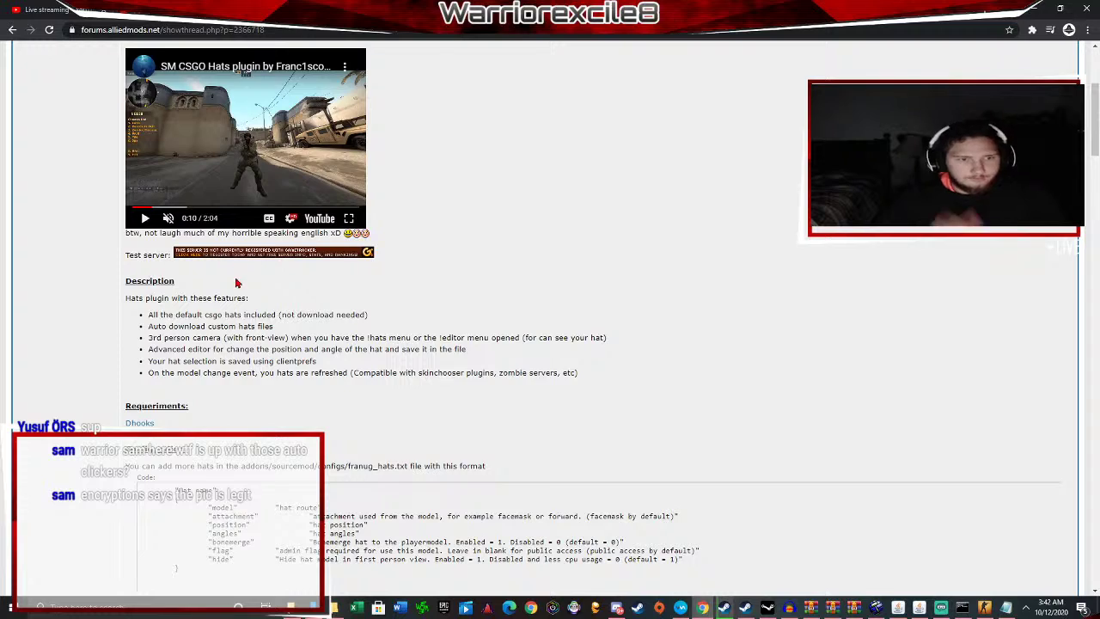
Read through the Hats thread's description, configuration and changelog.
scroll(299, 228, "down", 4)
scroll(258, 240, "down", 3)
scroll(223, 275, "up", 6)
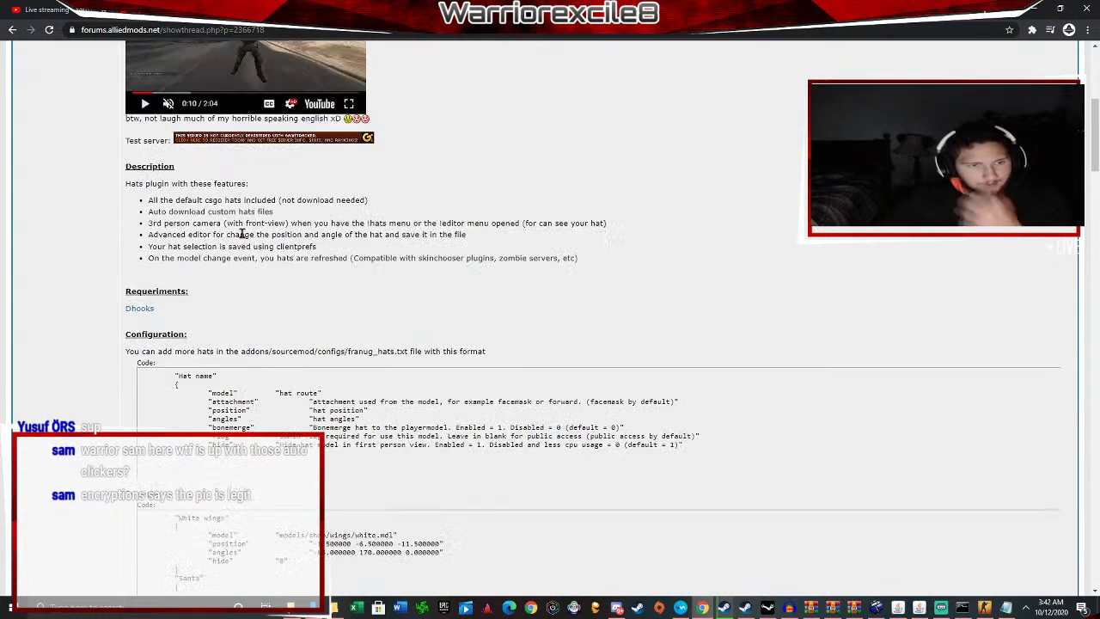
triple_click(189, 310)
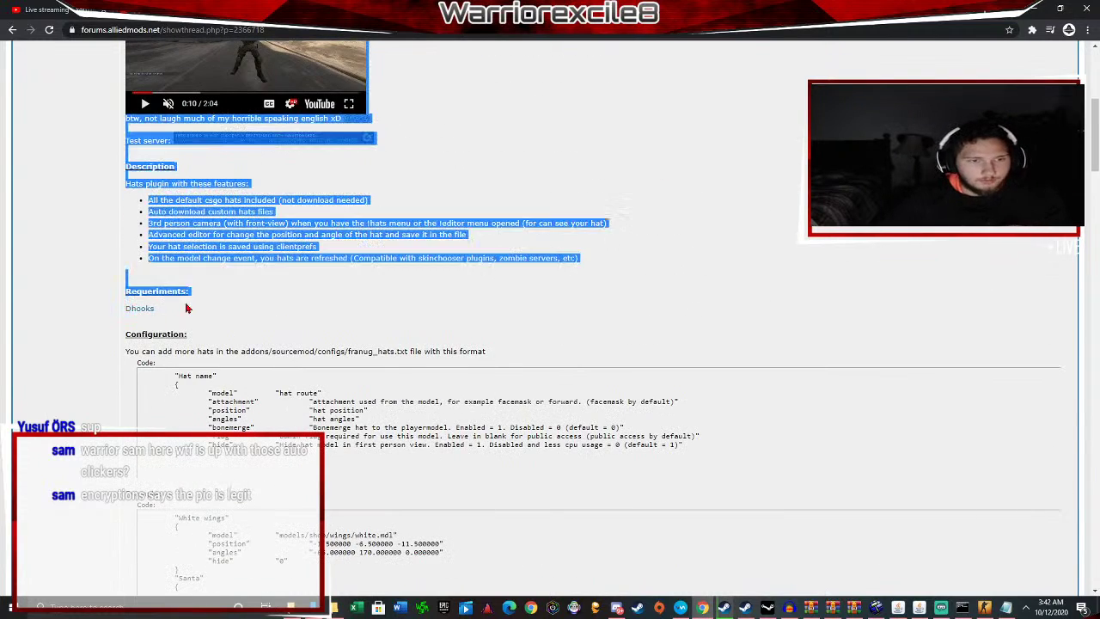
left_click(176, 315)
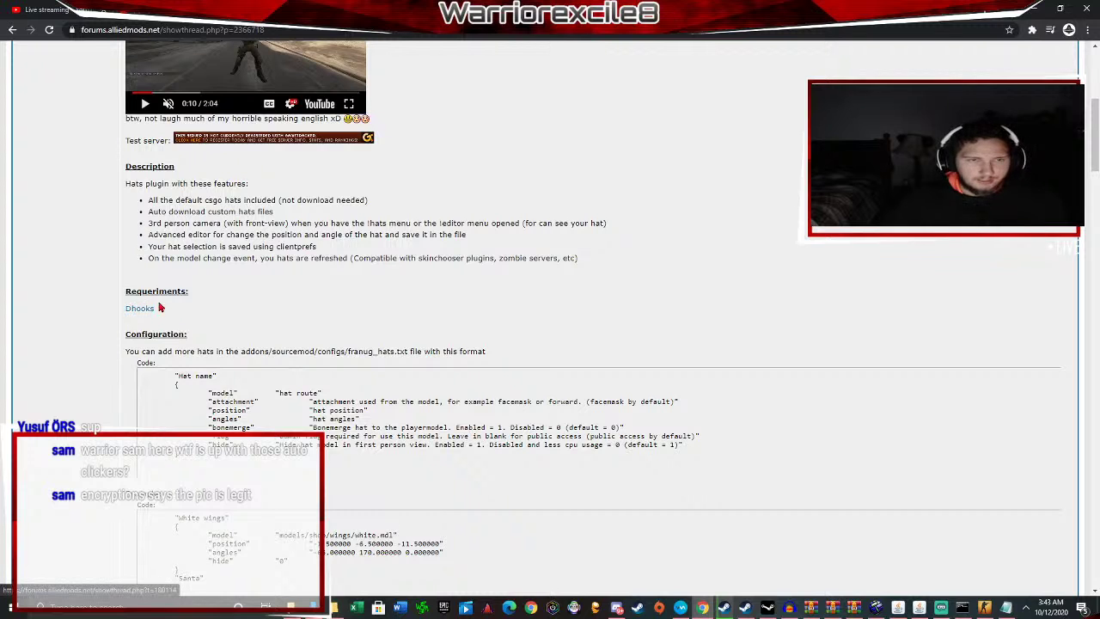
scroll(159, 307, "down", 1)
scroll(258, 231, "down", 3)
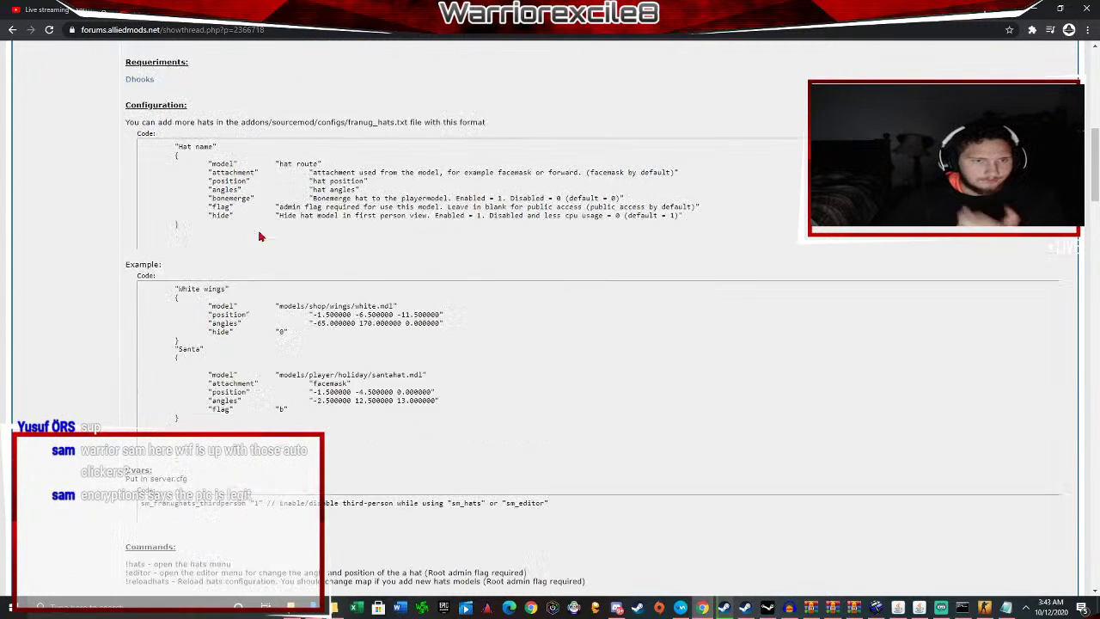
scroll(258, 288, "down", 2)
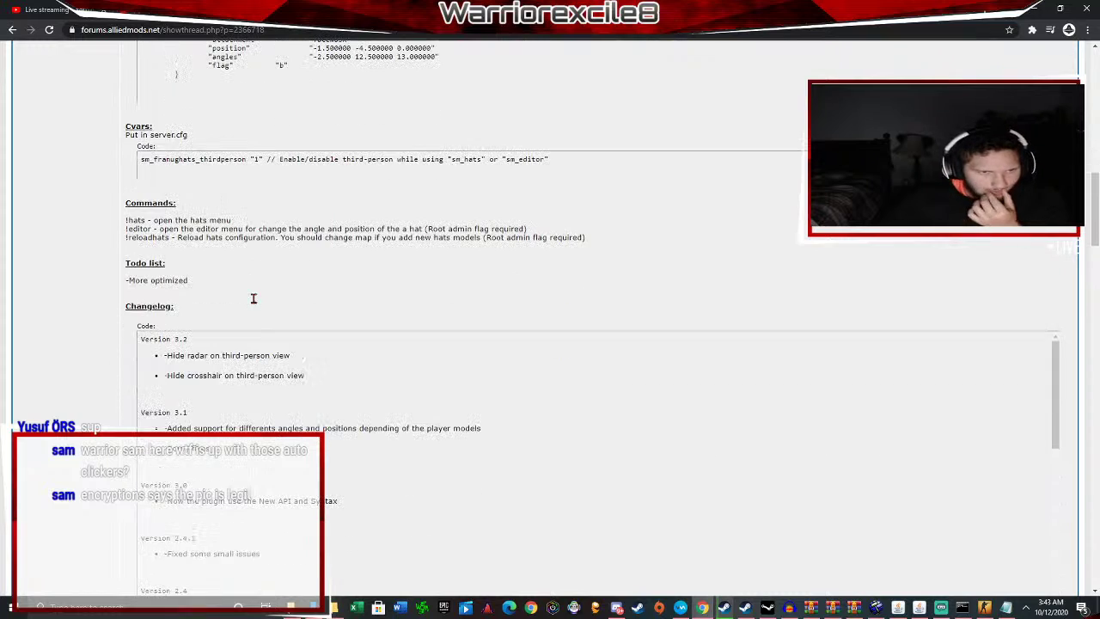
left_click_drag(138, 221, 209, 230)
left_click(209, 231)
scroll(243, 251, "down", 5)
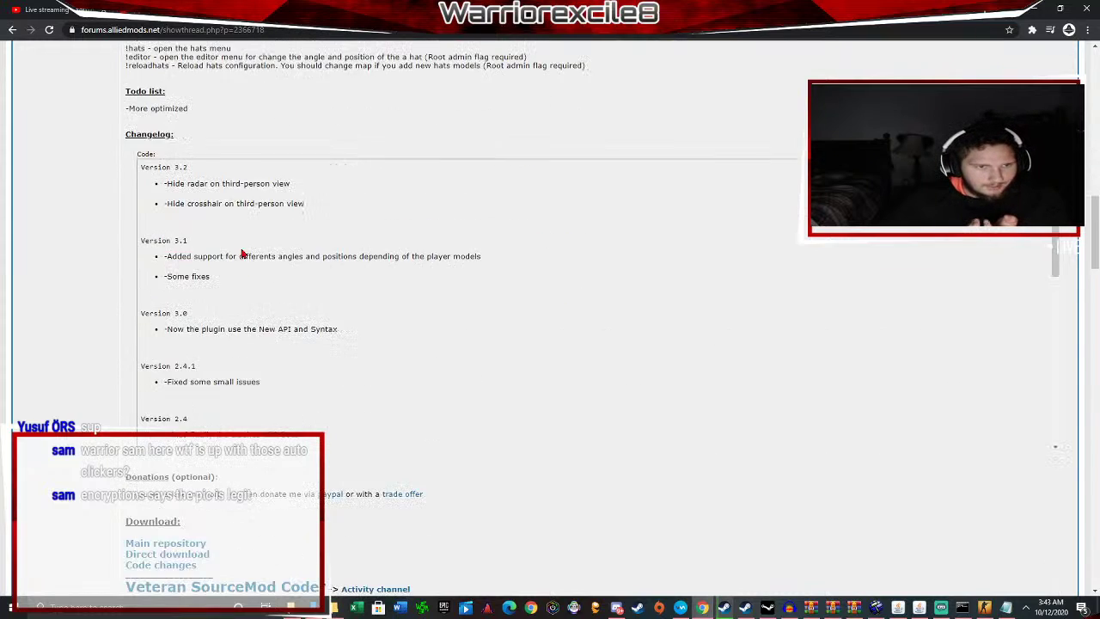
scroll(351, 434, "up", 15)
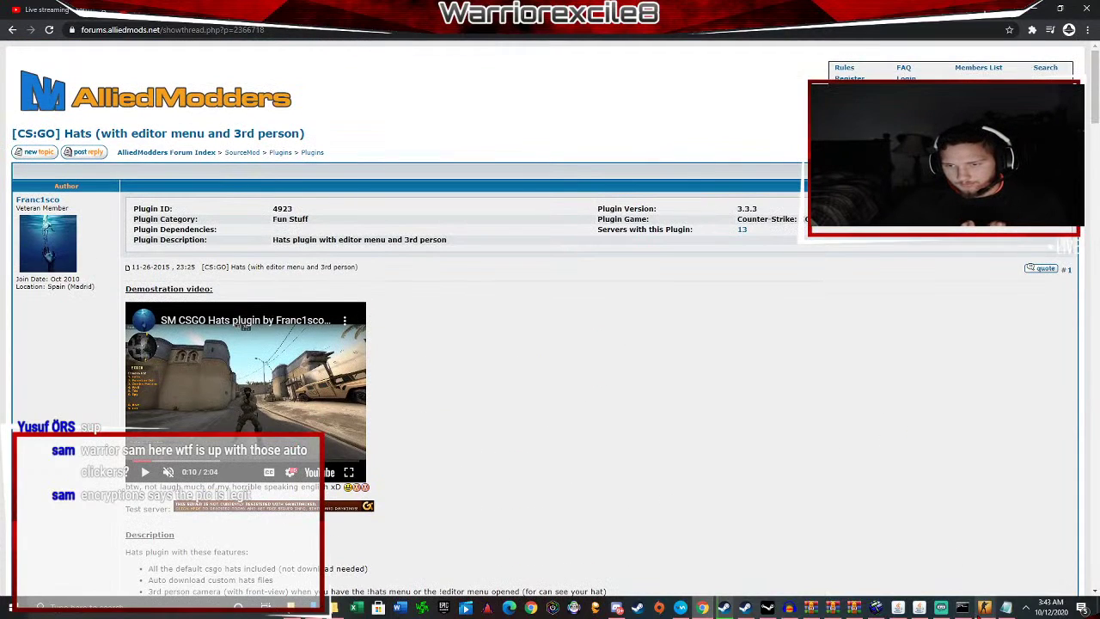
mouse_move(723, 610)
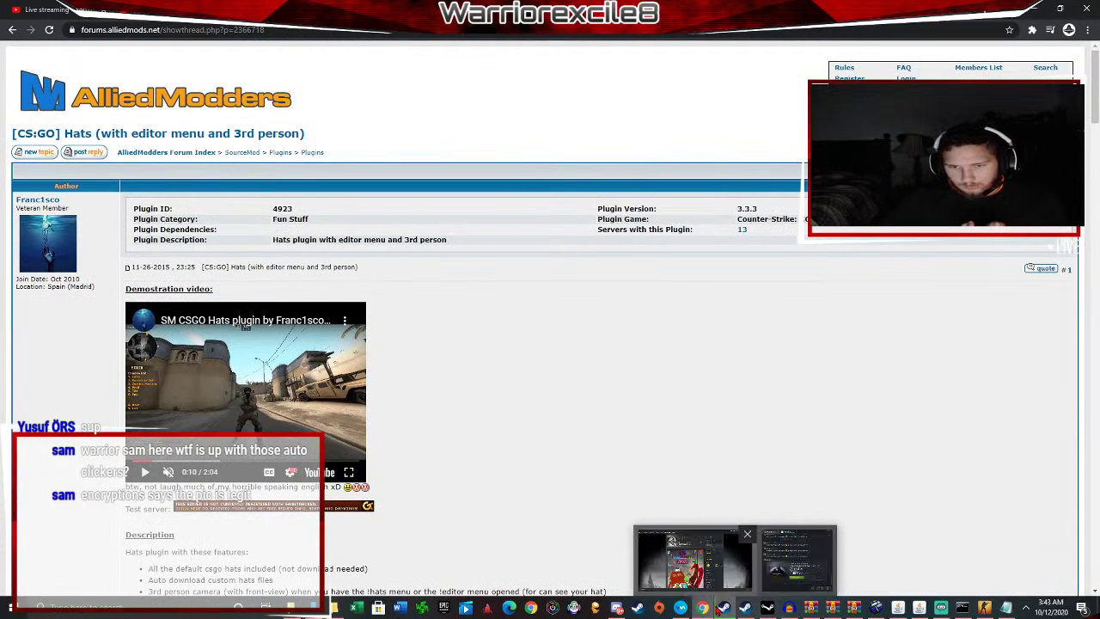
left_click(692, 559)
Show the CS:GO library page, start the server via start.bat, and return to the Hats thread.
left_click(123, 30)
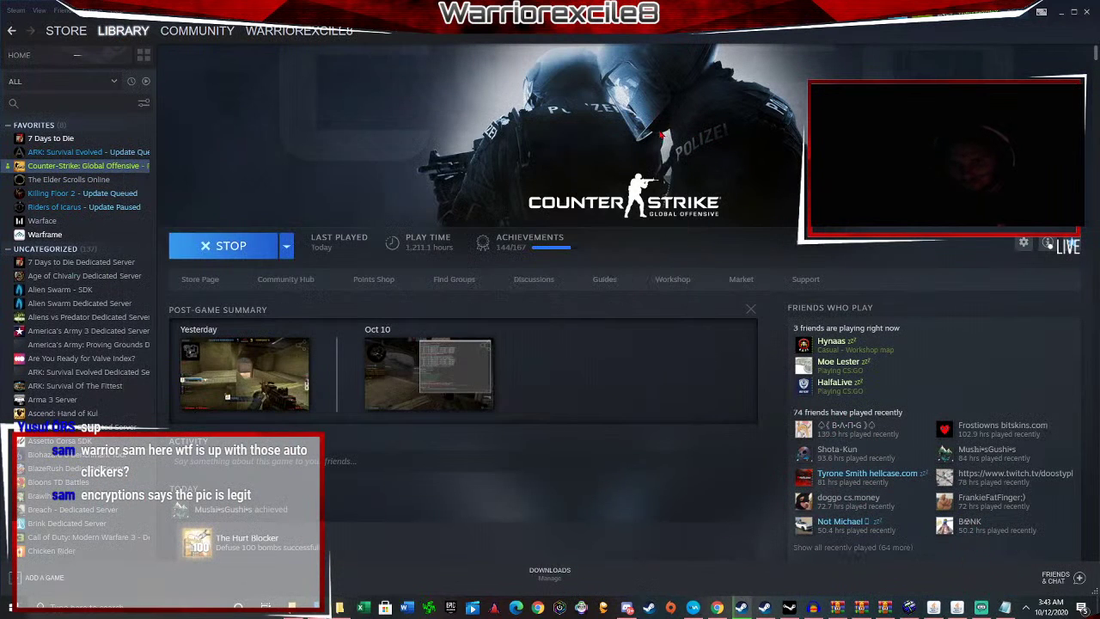
left_click(241, 245)
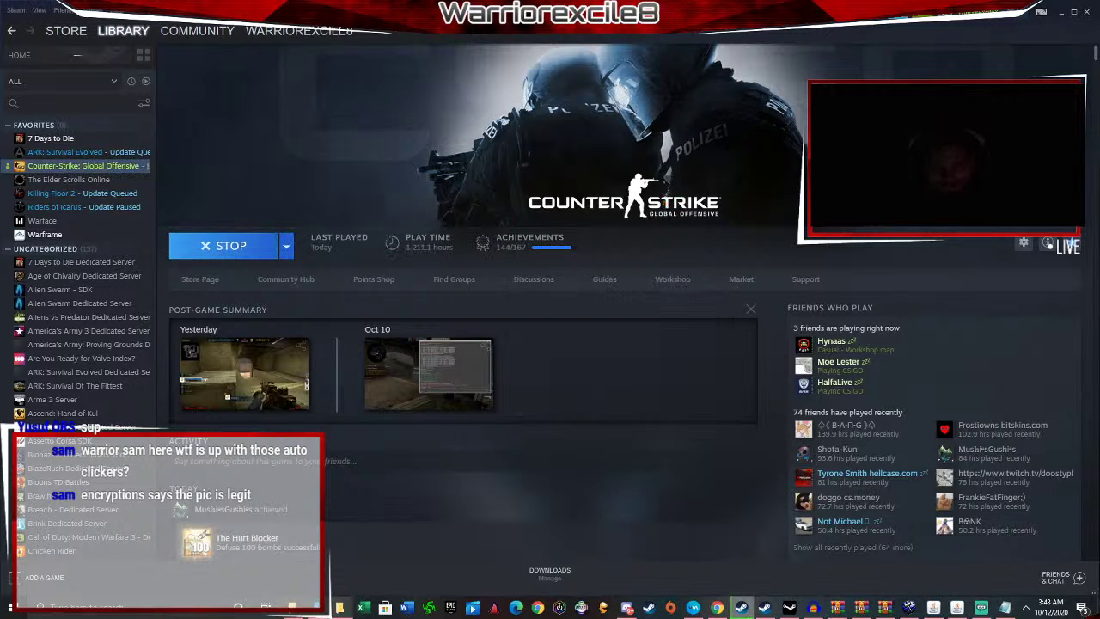
left_click(341, 608)
double_click(170, 225)
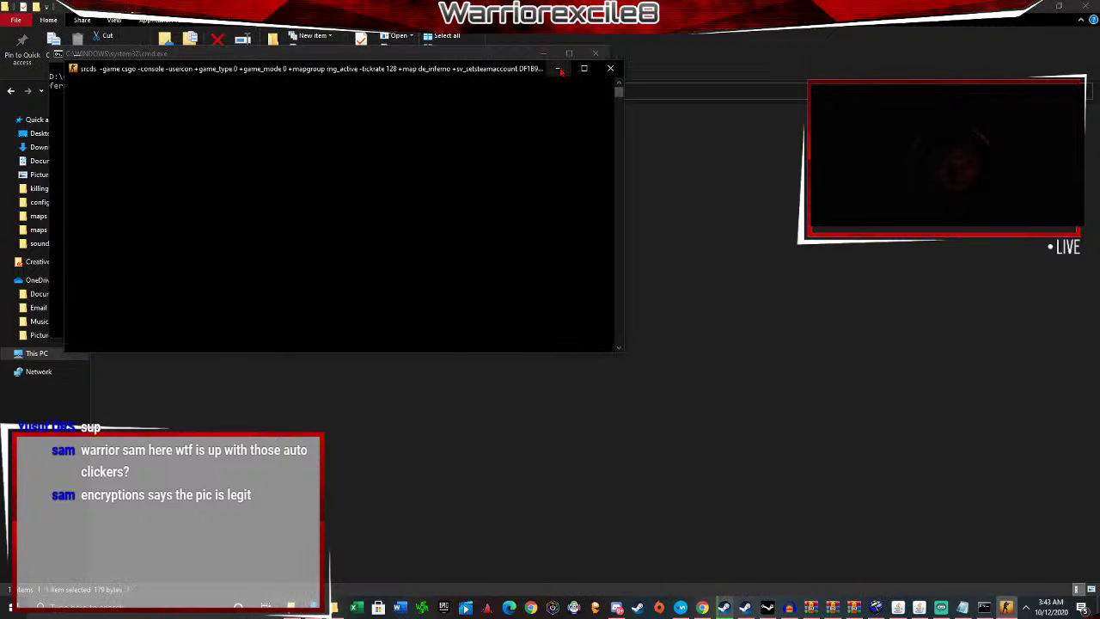
left_click(558, 70)
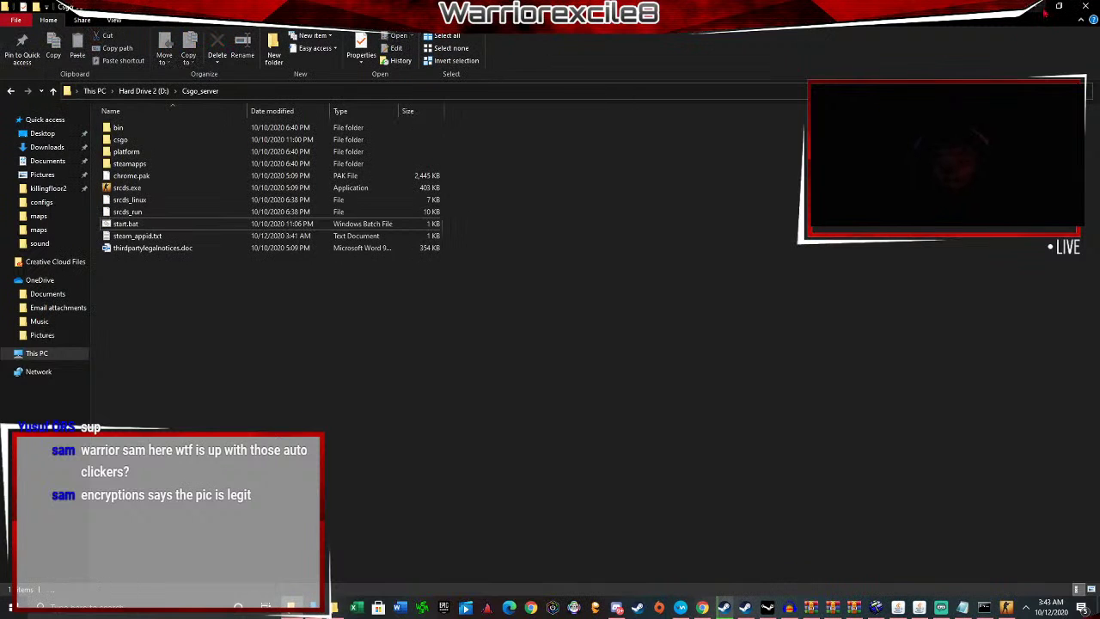
left_click(1034, 8)
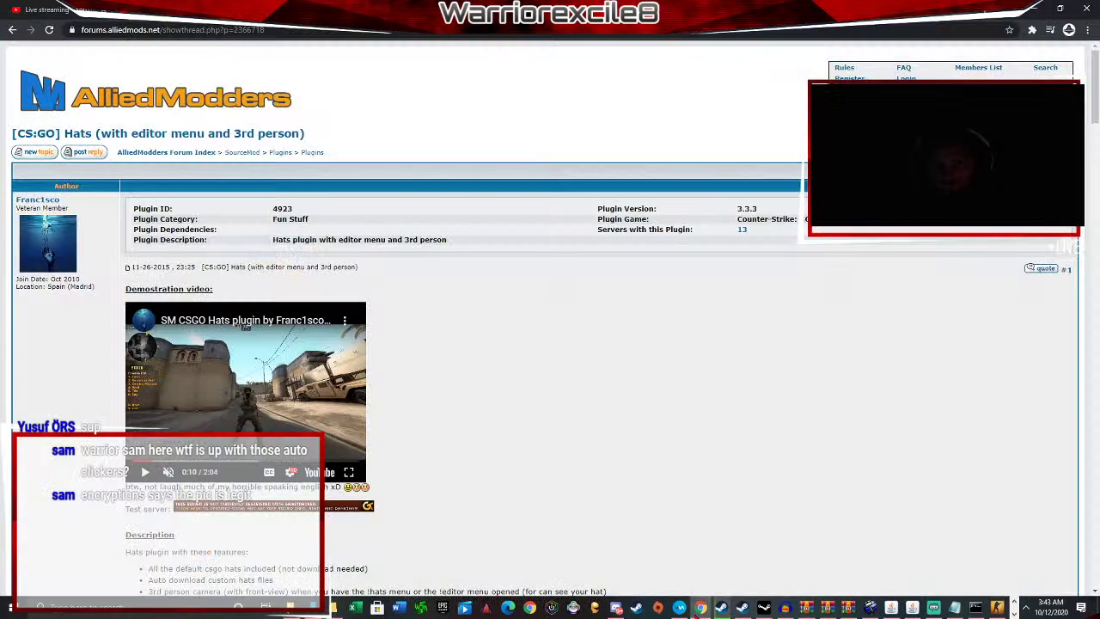
left_click(702, 608)
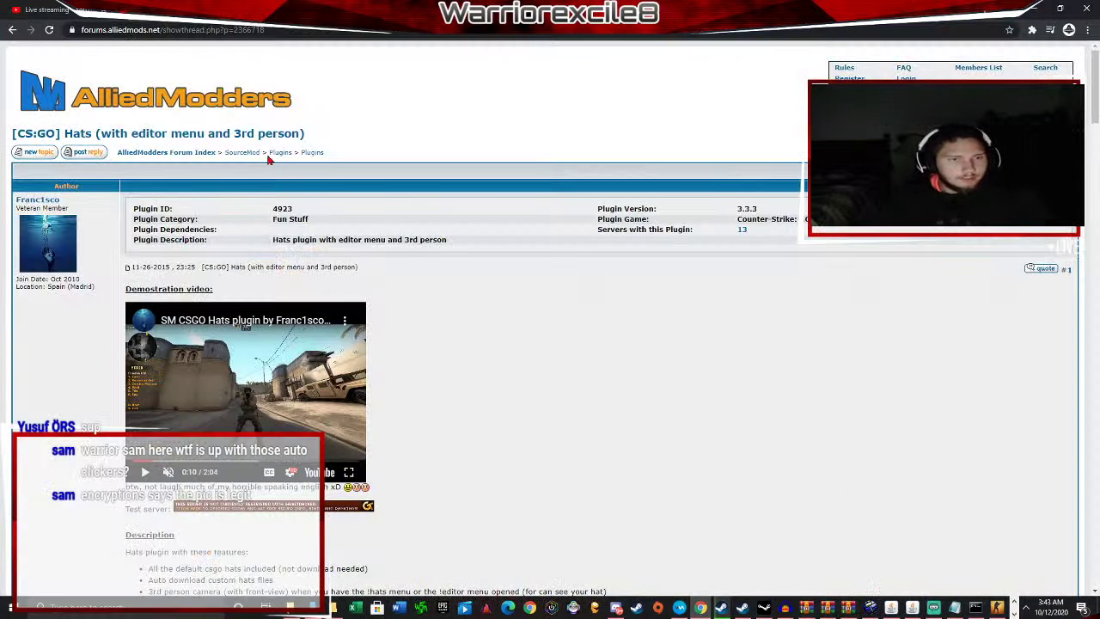
Go to the AlliedModders forum index and open the Plugins sub-forum.
scroll(116, 119, "down", 1)
scroll(116, 119, "up", 1)
left_click(138, 95)
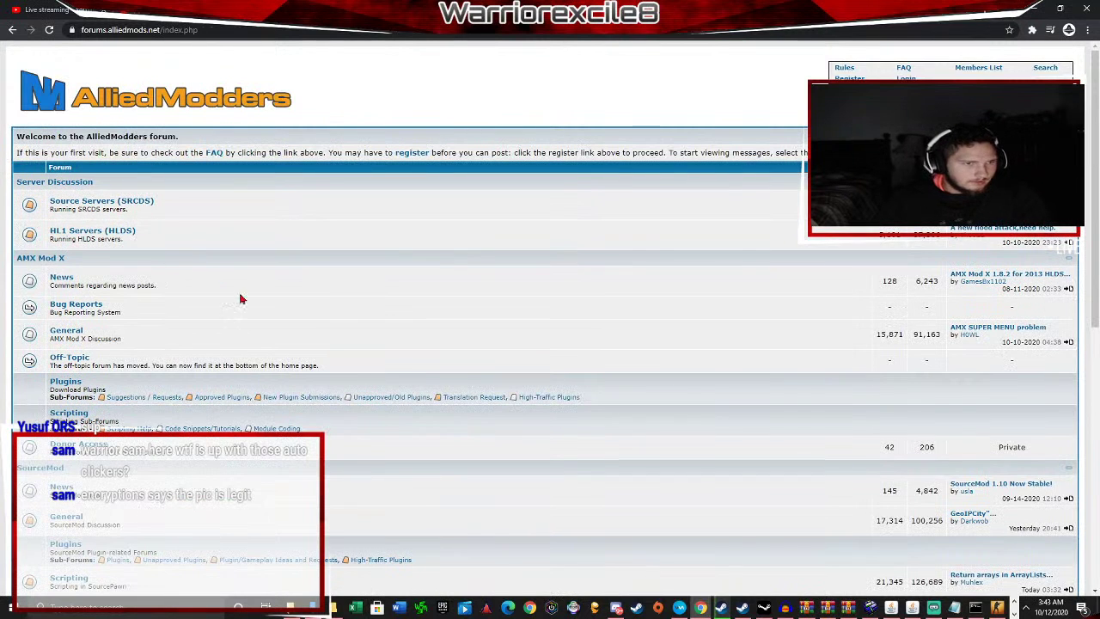
scroll(241, 301, "down", 3)
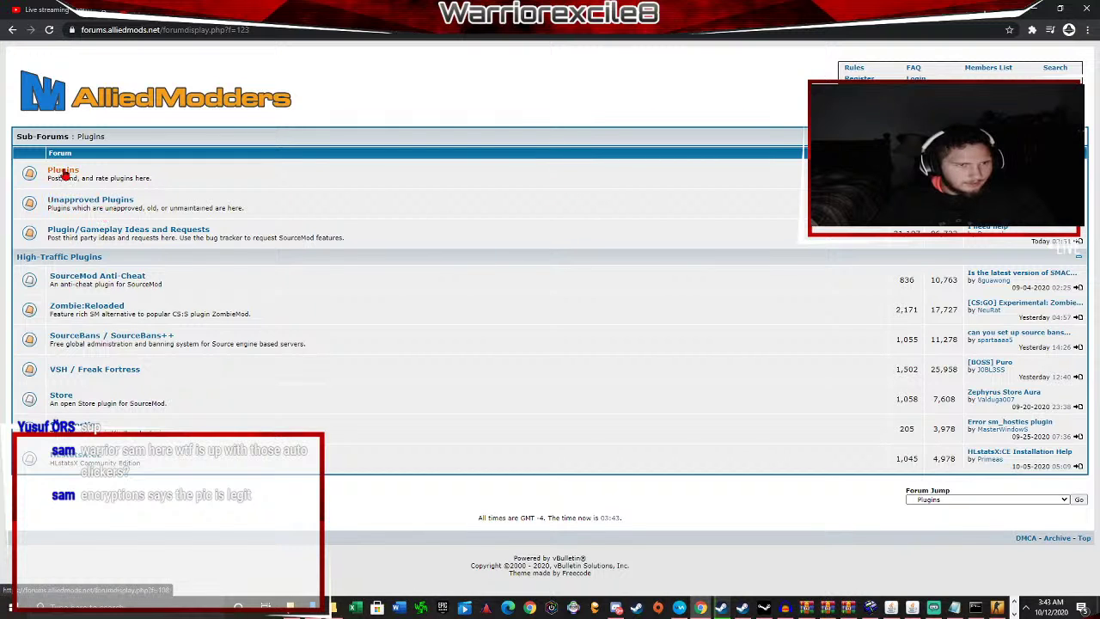
left_click(62, 170)
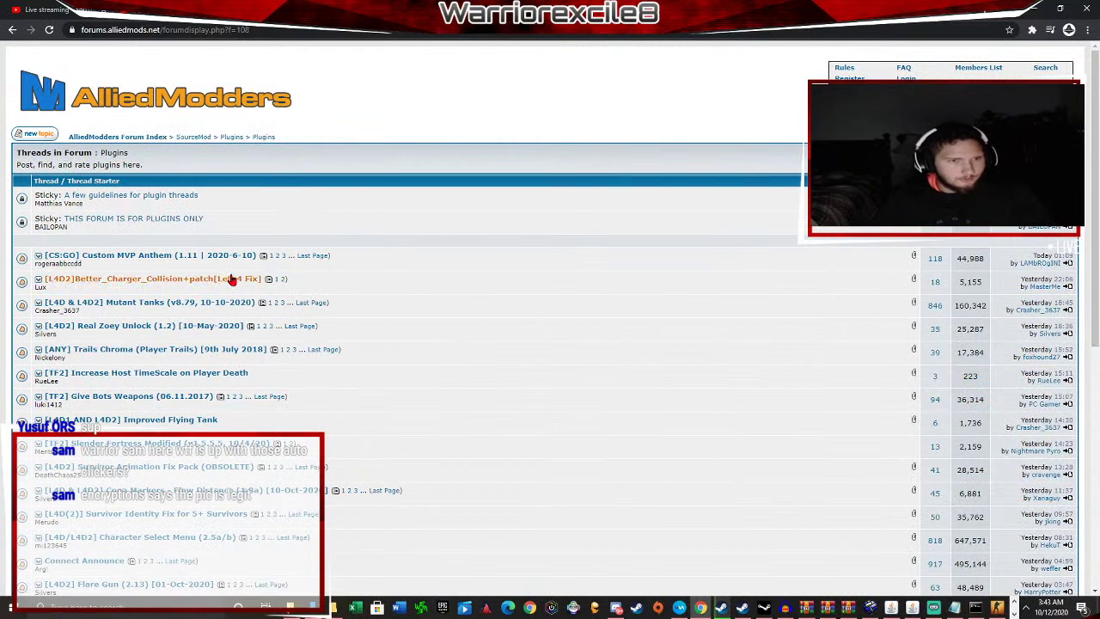
Scroll up and down through the Plugins thread list.
scroll(193, 305, "down", 3)
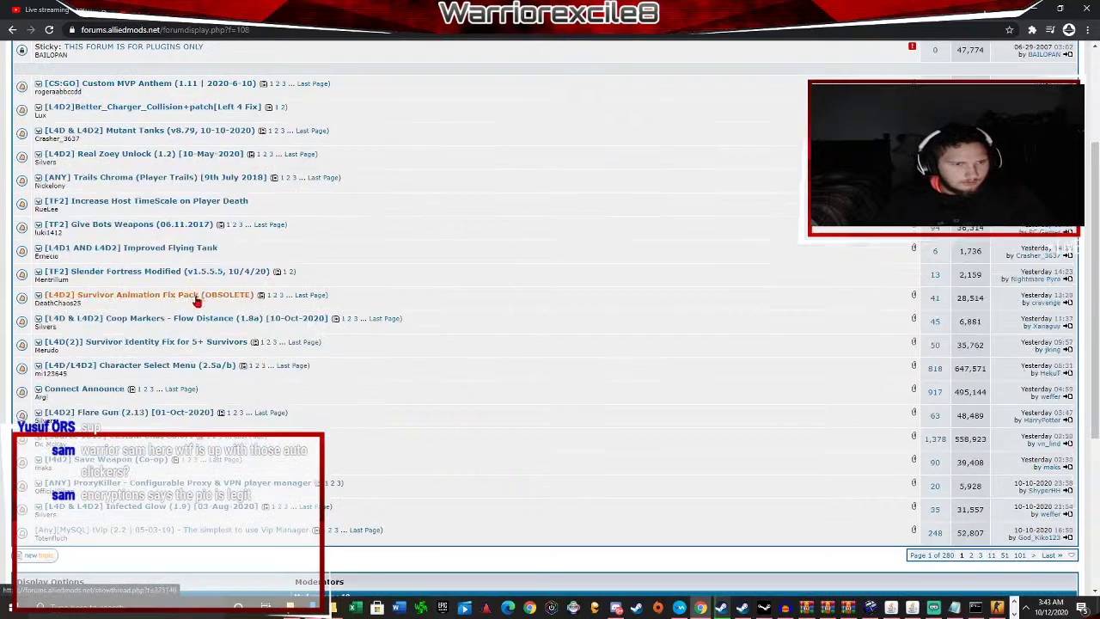
scroll(151, 506, "down", 3)
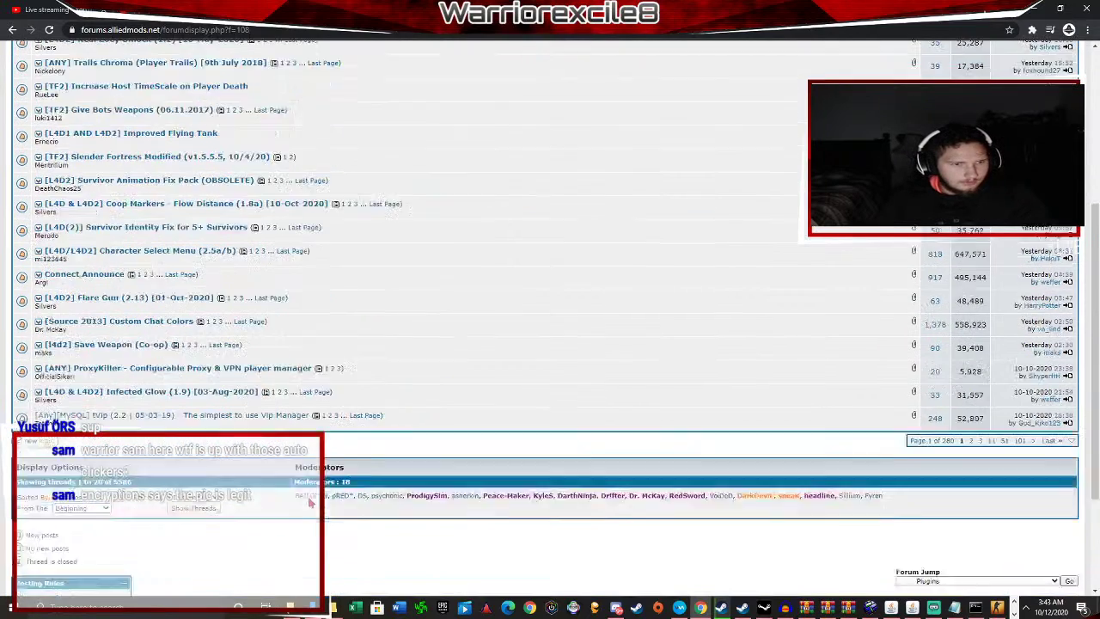
scroll(234, 306, "up", 6)
scroll(171, 283, "down", 6)
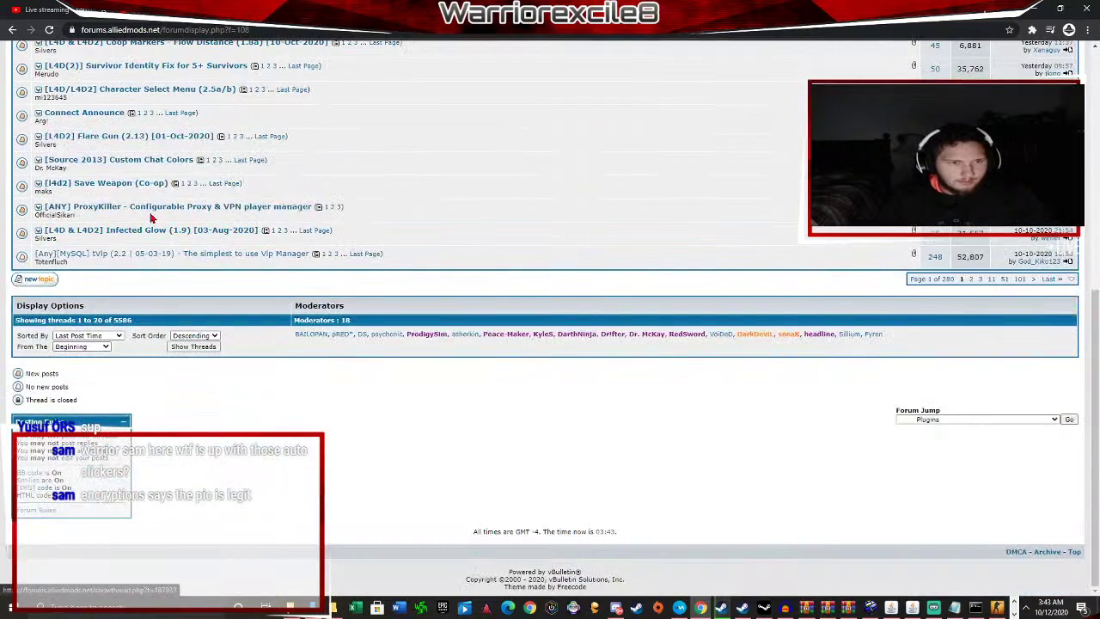
scroll(159, 228, "up", 6)
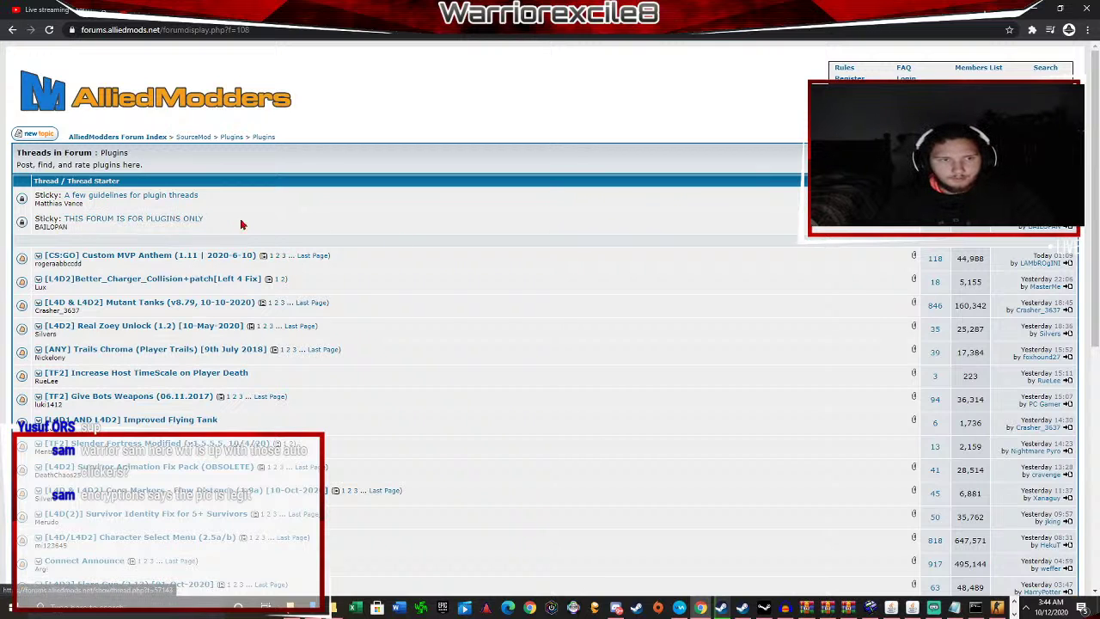
scroll(129, 230, "down", 6)
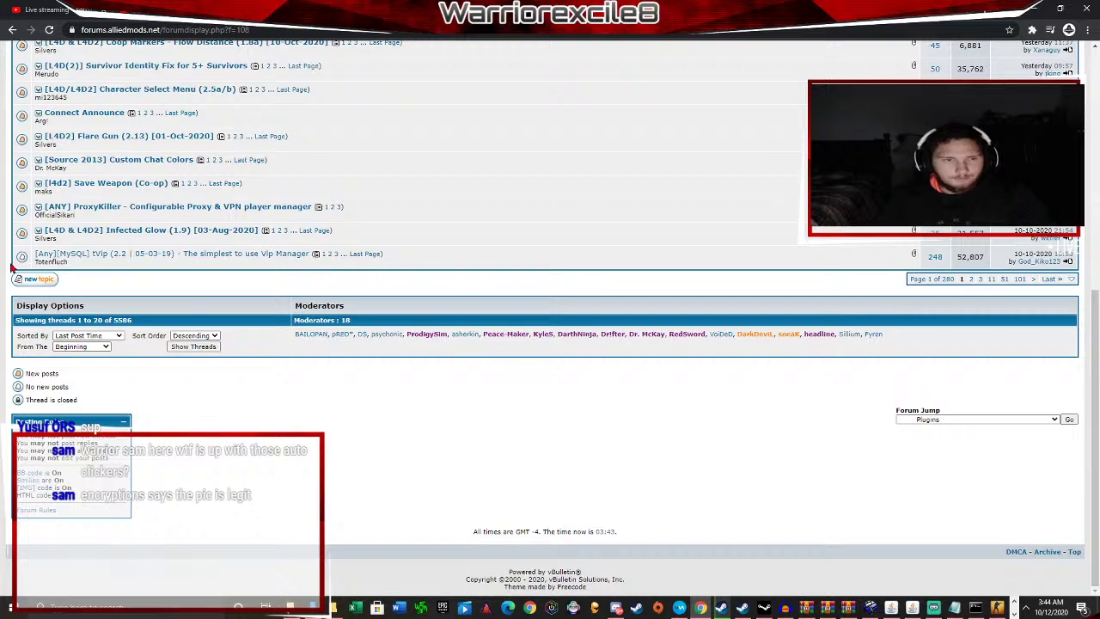
scroll(91, 246, "up", 3)
scroll(334, 327, "up", 3)
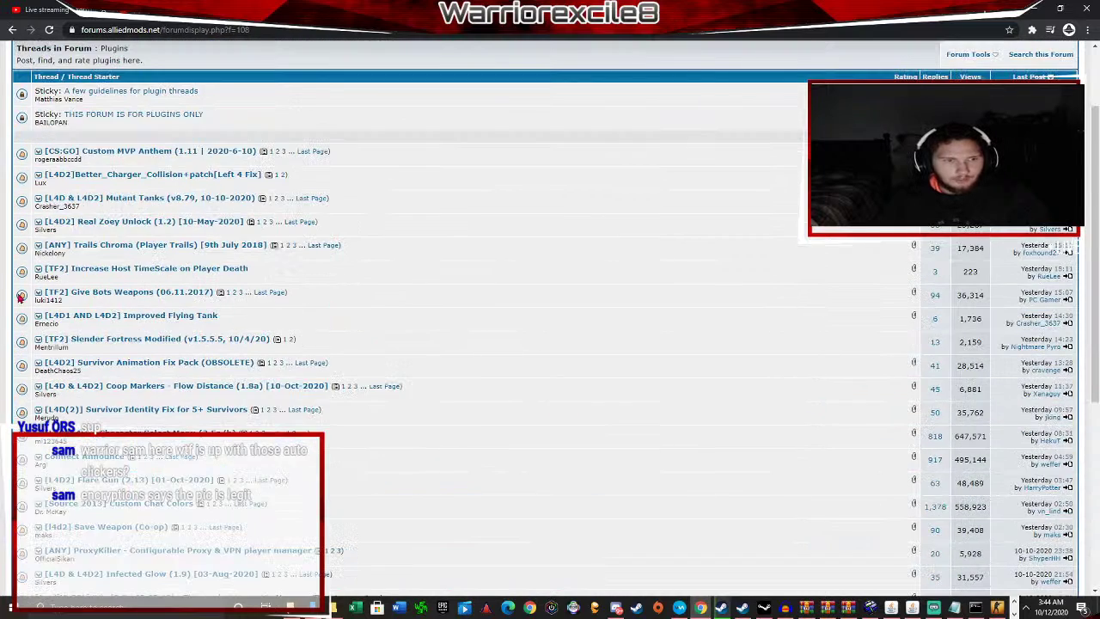
scroll(143, 338, "down", 2)
scroll(143, 338, "up", 3)
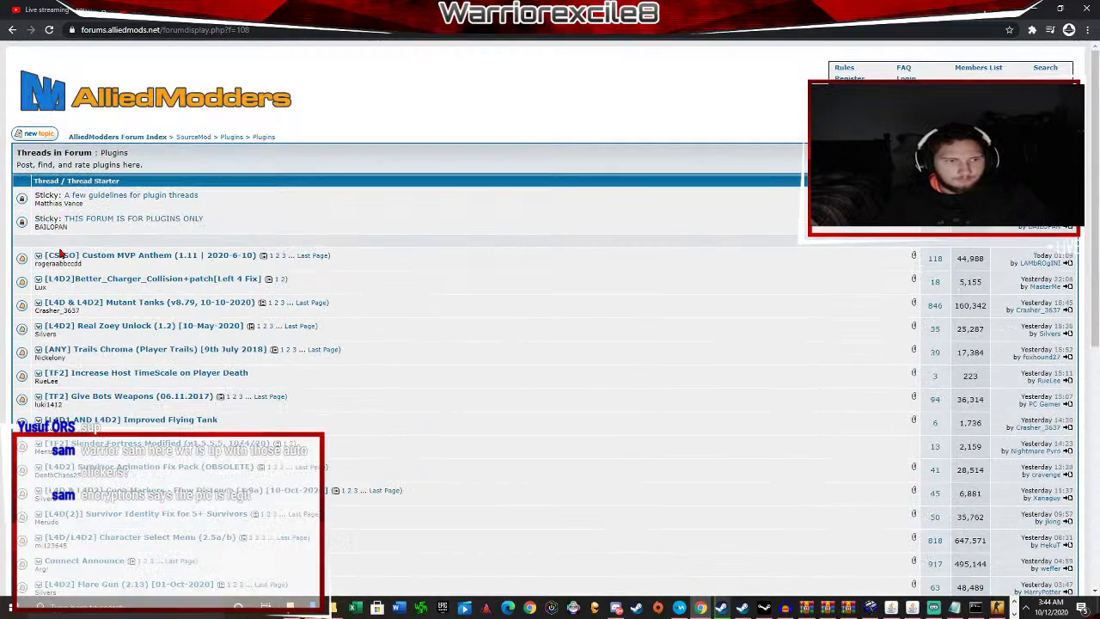
scroll(102, 293, "down", 1)
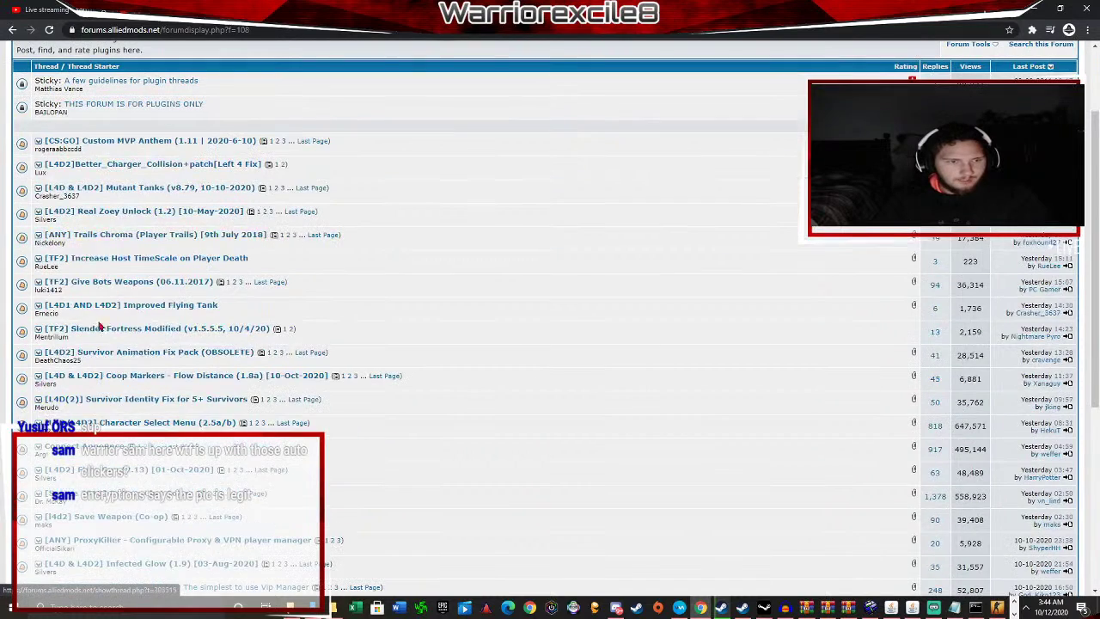
scroll(69, 284, "down", 1)
scroll(65, 323, "down", 1)
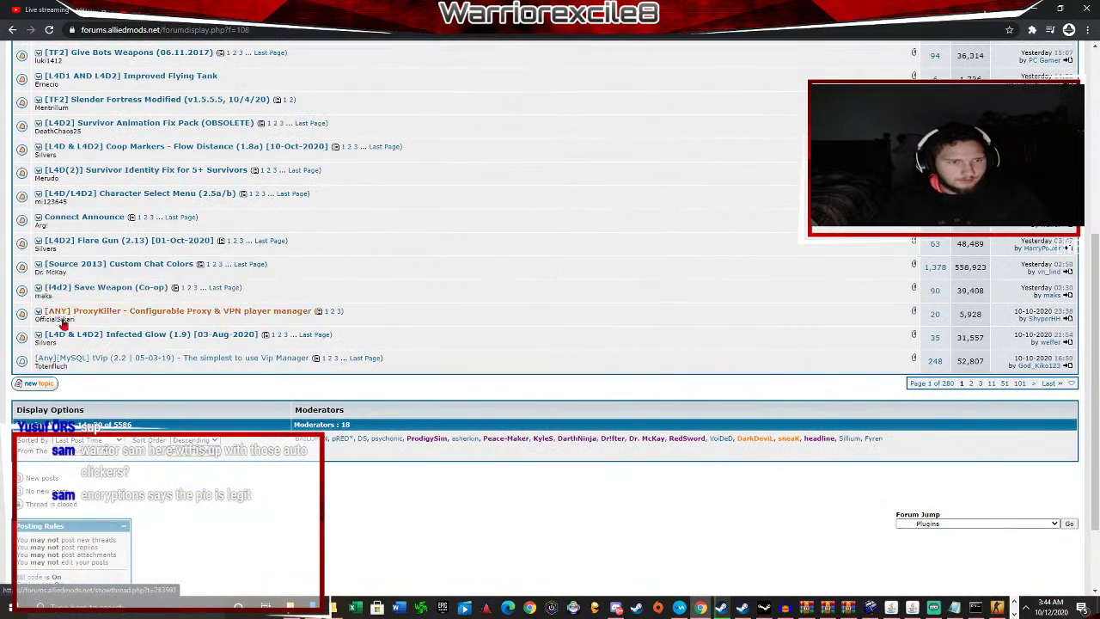
scroll(334, 165, "up", 3)
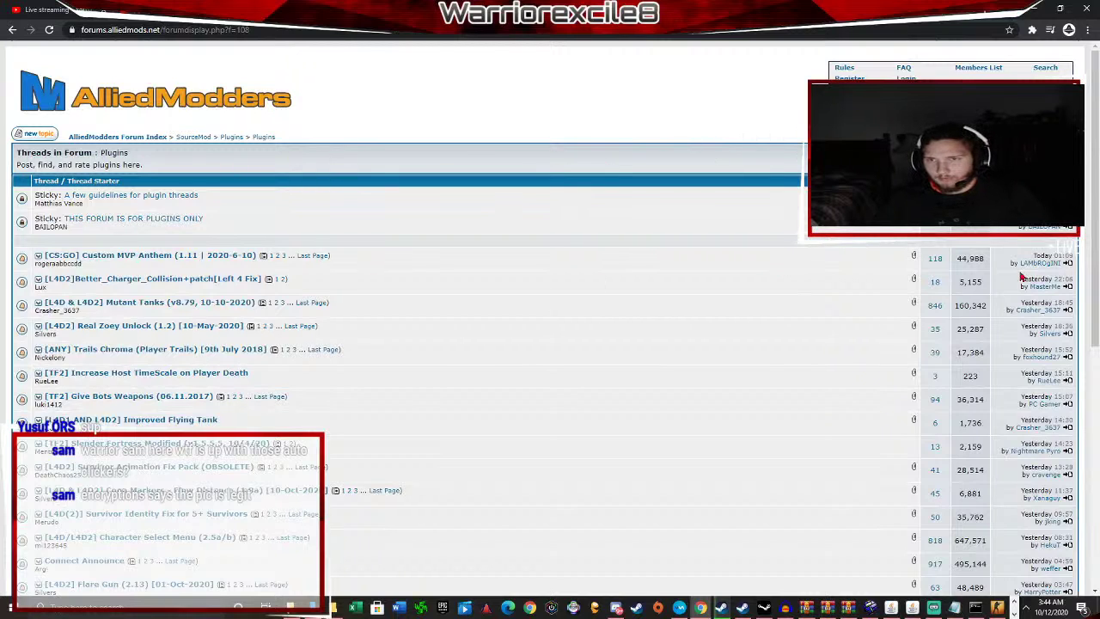
left_click(997, 608)
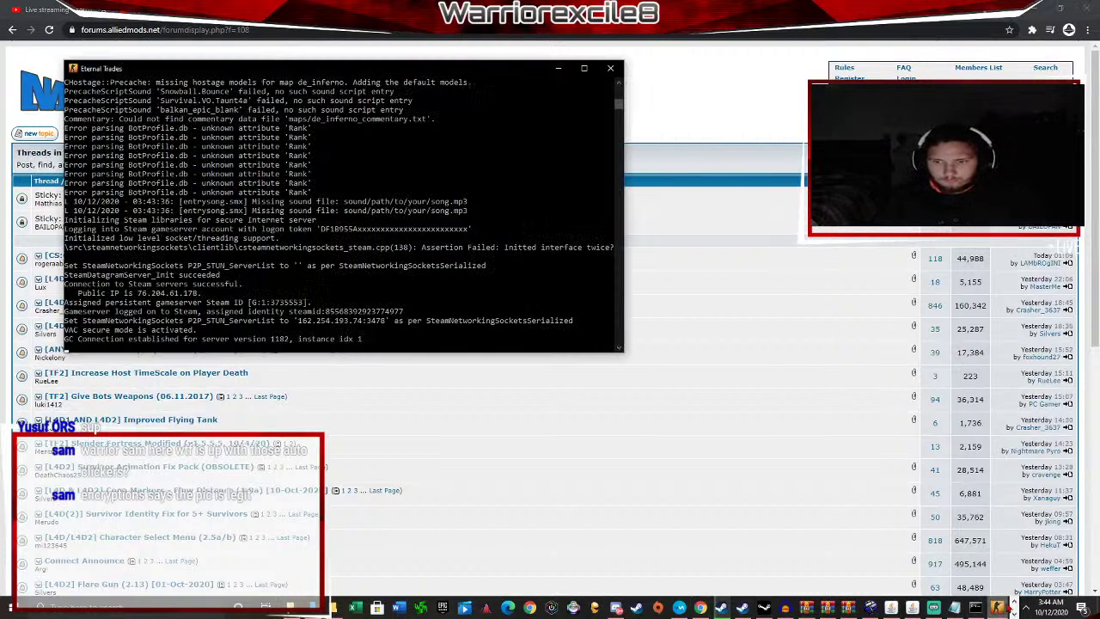
Switch to CS:GO and open the Community Server Browser from the Play panel.
left_click(1015, 612)
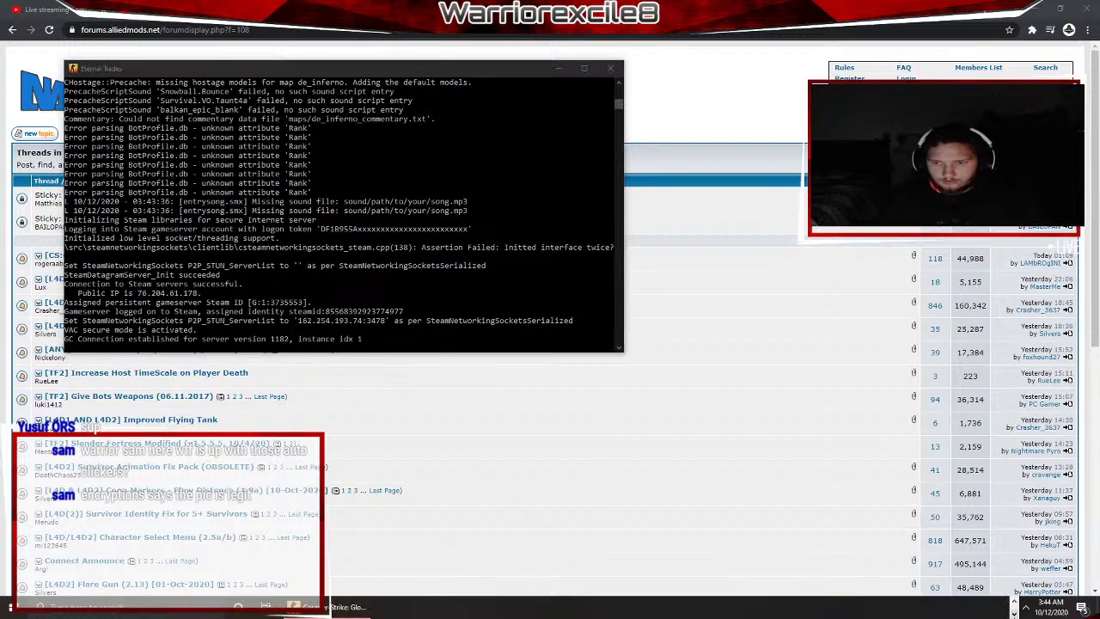
left_click(340, 607)
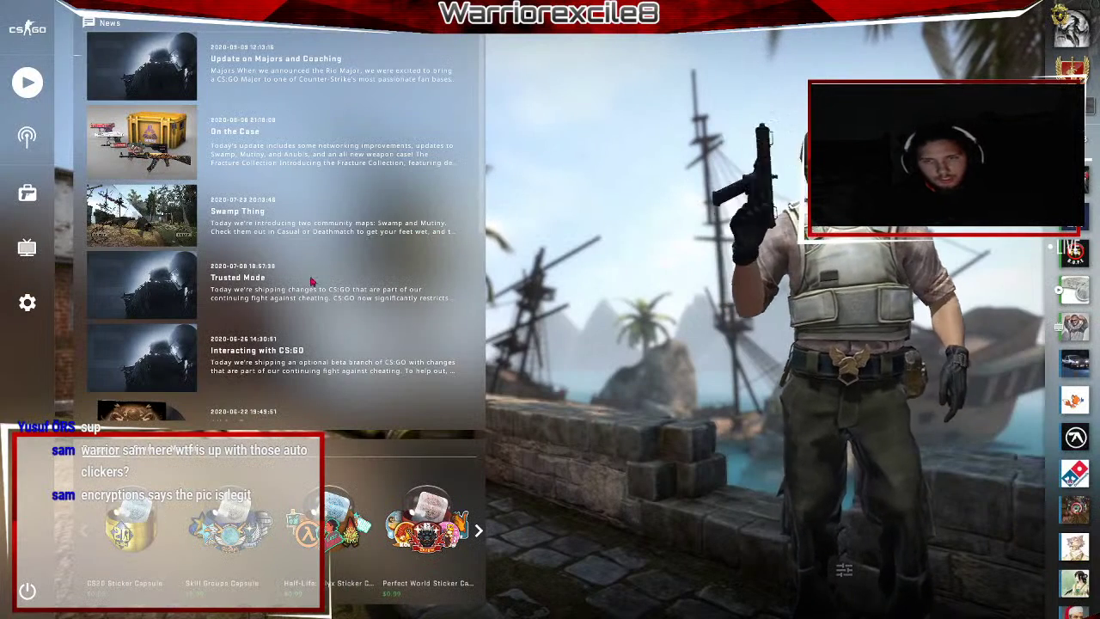
left_click(26, 83)
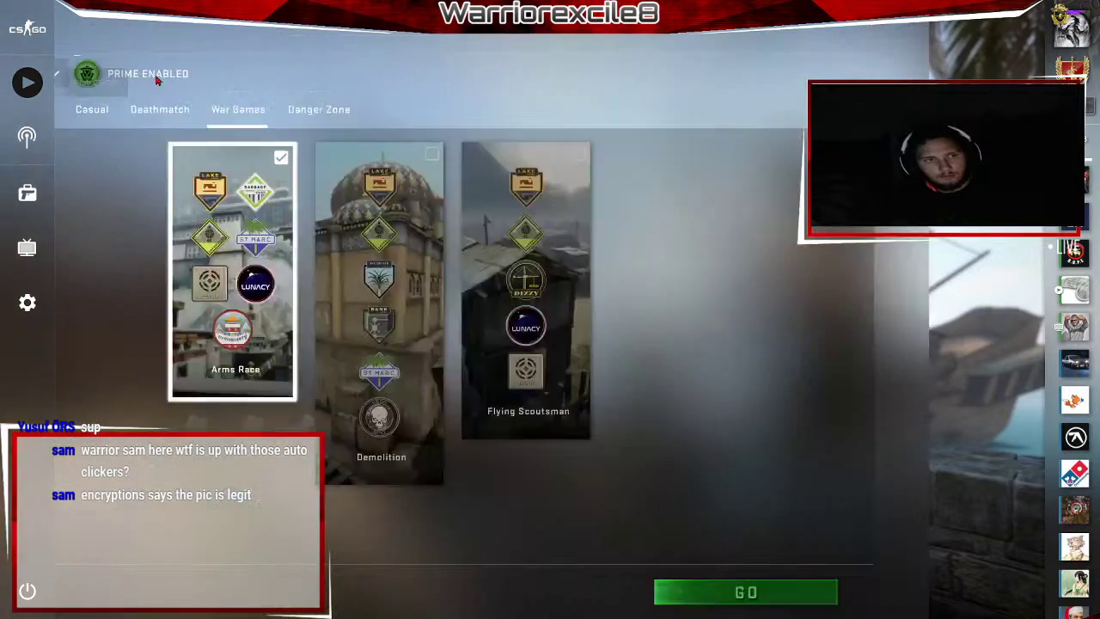
left_click(146, 74)
left_click(143, 199)
left_click(657, 370)
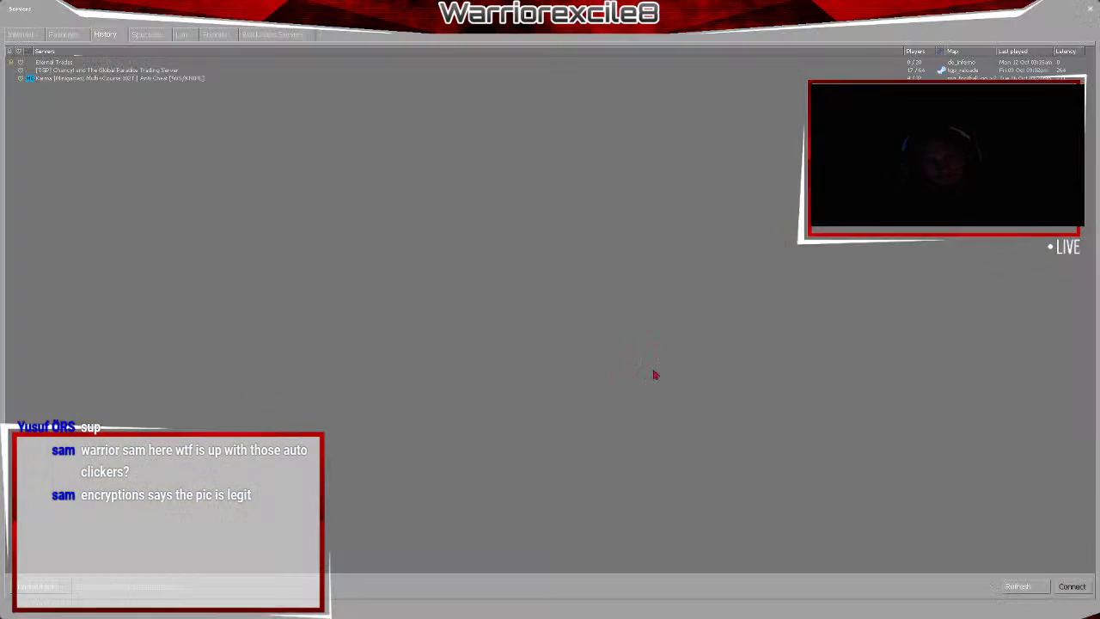
Connect to the Eternal Trades server from History and hide the server console.
double_click(75, 64)
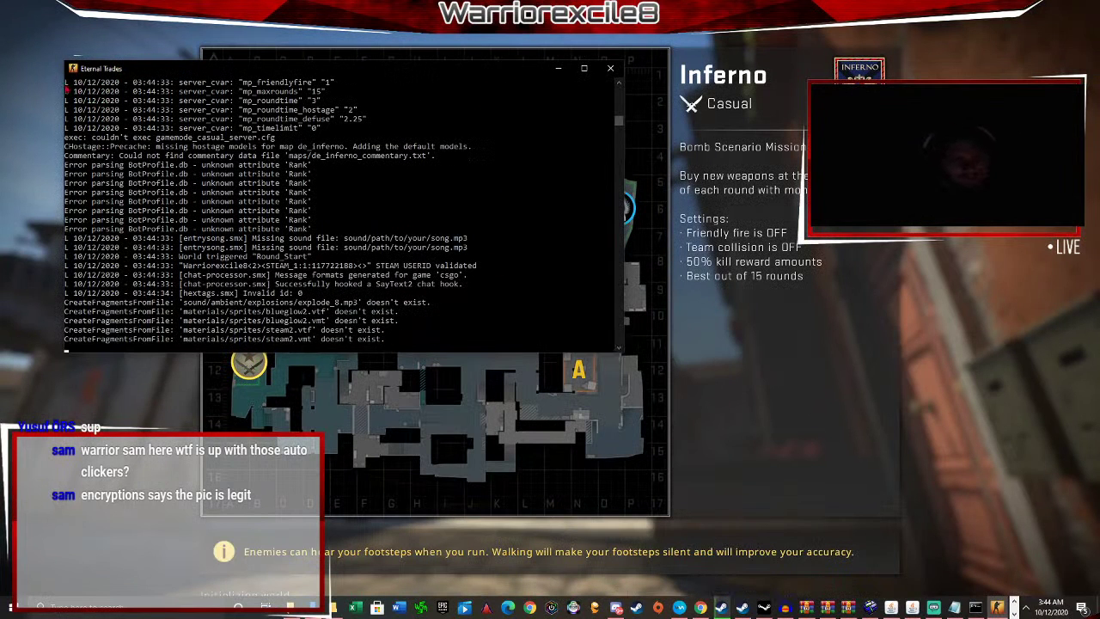
scroll(290, 184, "up", 4)
scroll(292, 182, "down", 9)
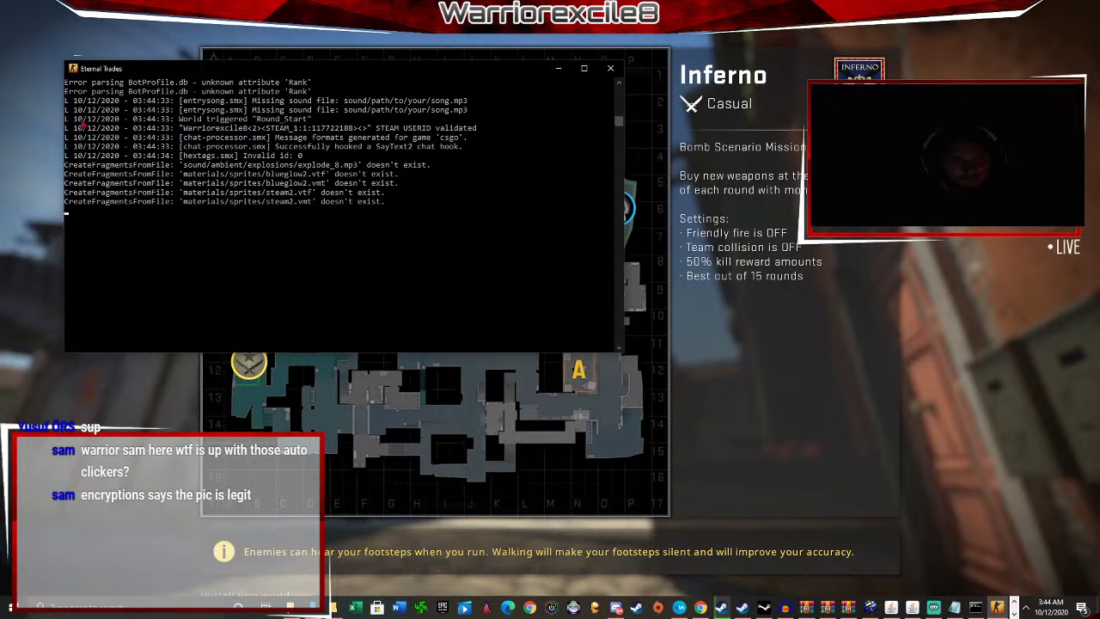
scroll(295, 181, "up", 2)
scroll(344, 182, "up", 1)
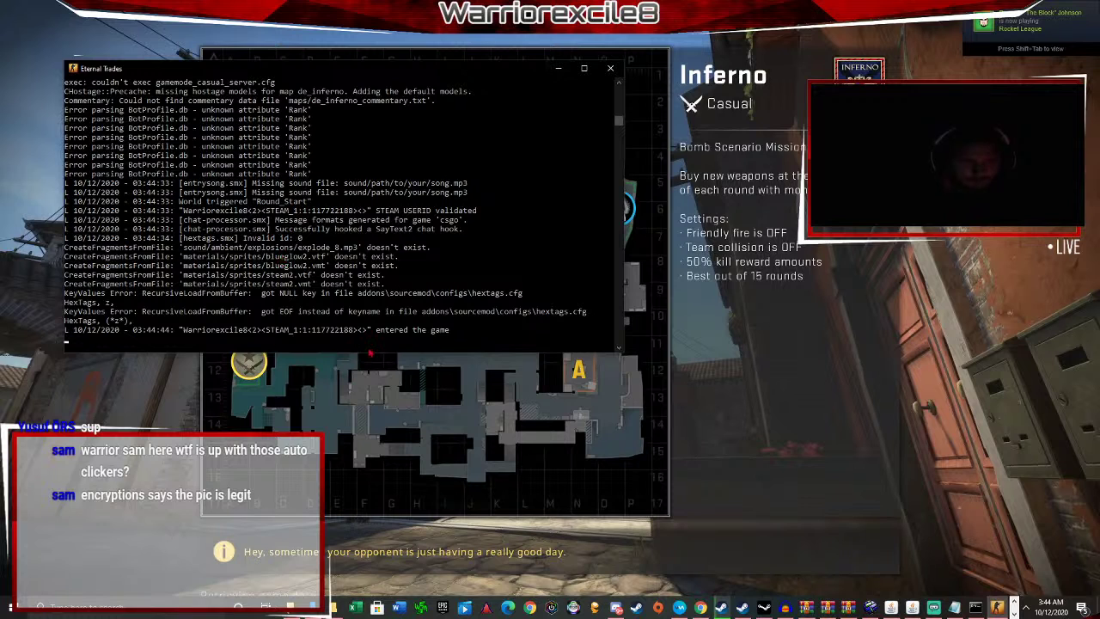
left_click(558, 70)
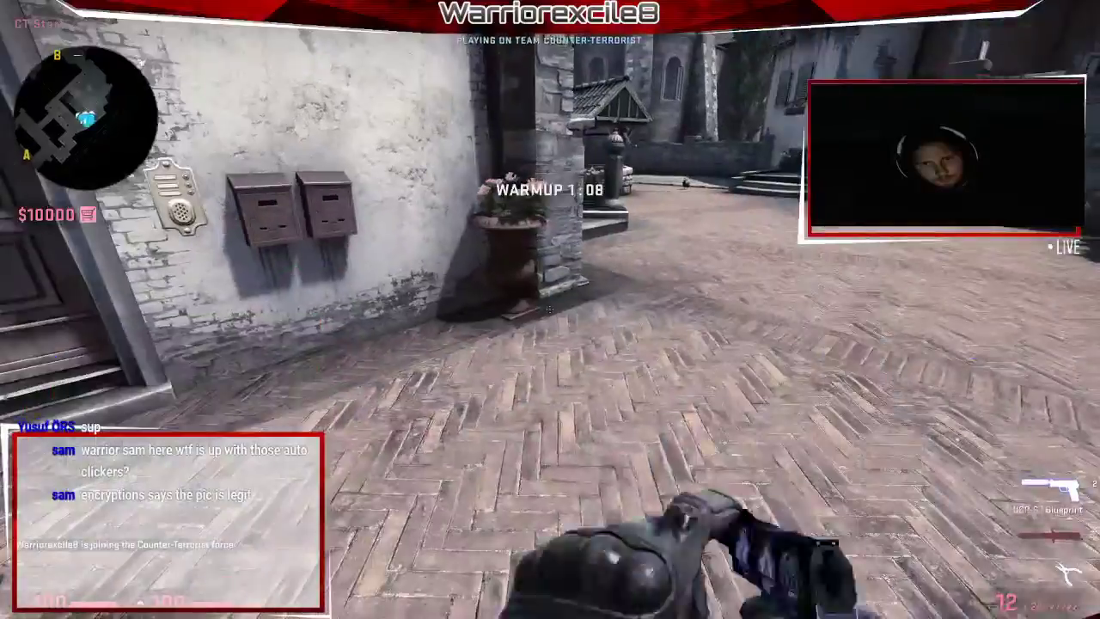
Walk through the spawn area, switching between the knife and the USP-S pistol.
key("w")
key("3")
key("2")
key("3")
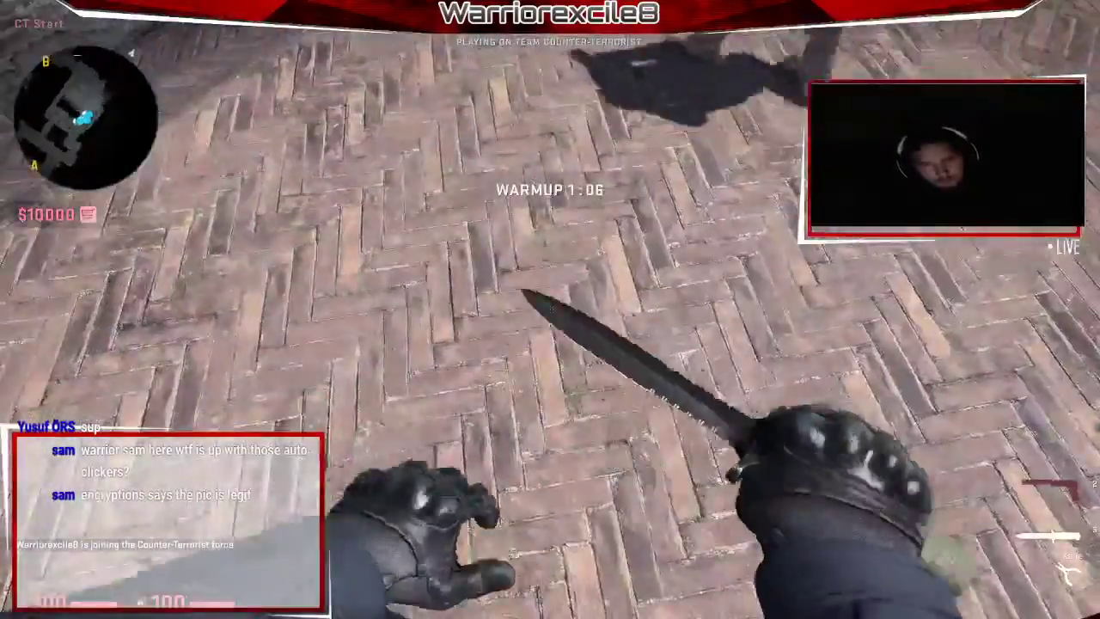
key("2")
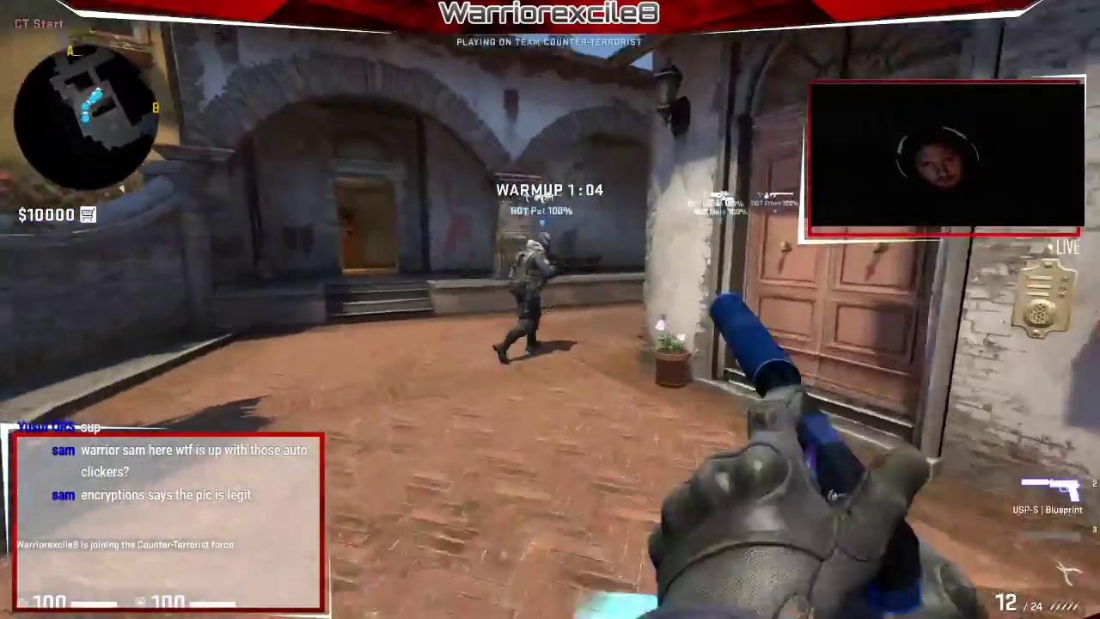
key("w")
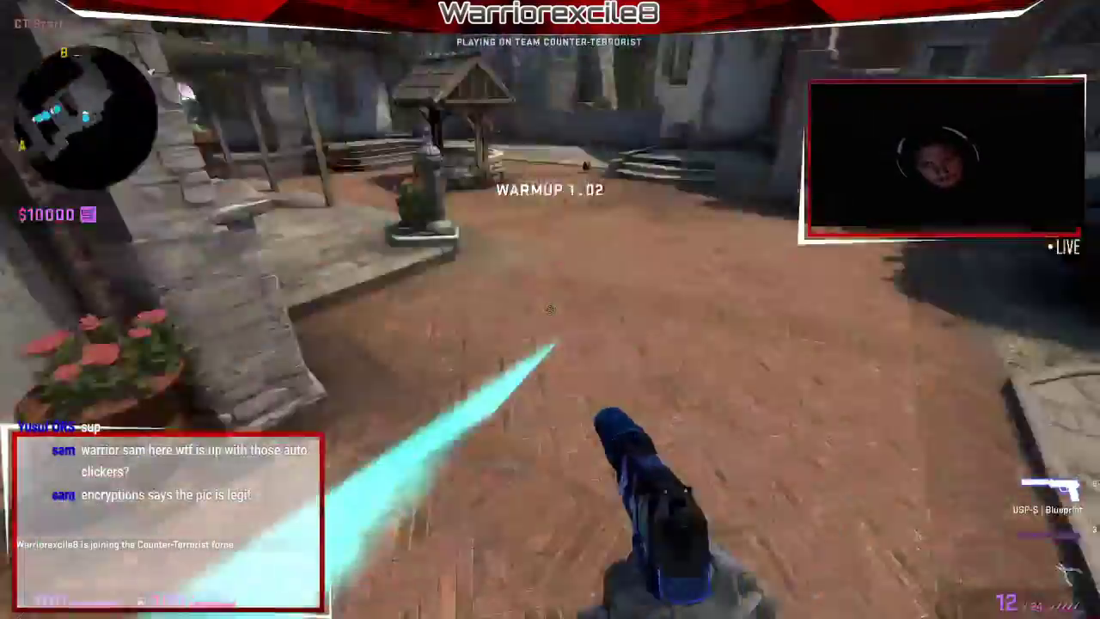
key("3")
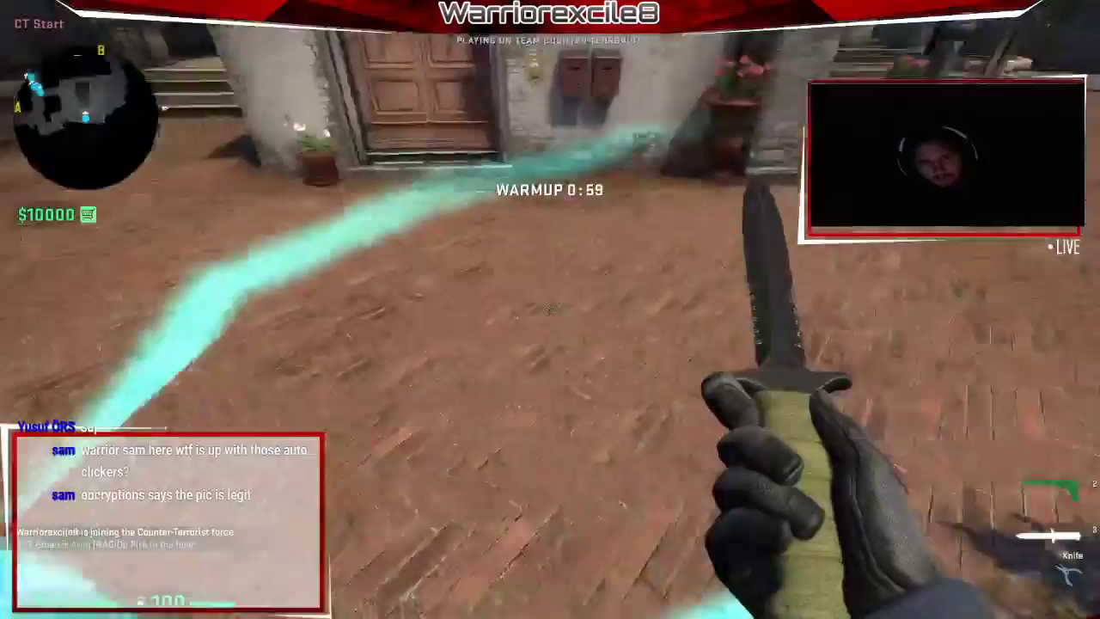
Slash the knife repeatedly around the courtyard to show the cyan trail.
left_click(550, 310)
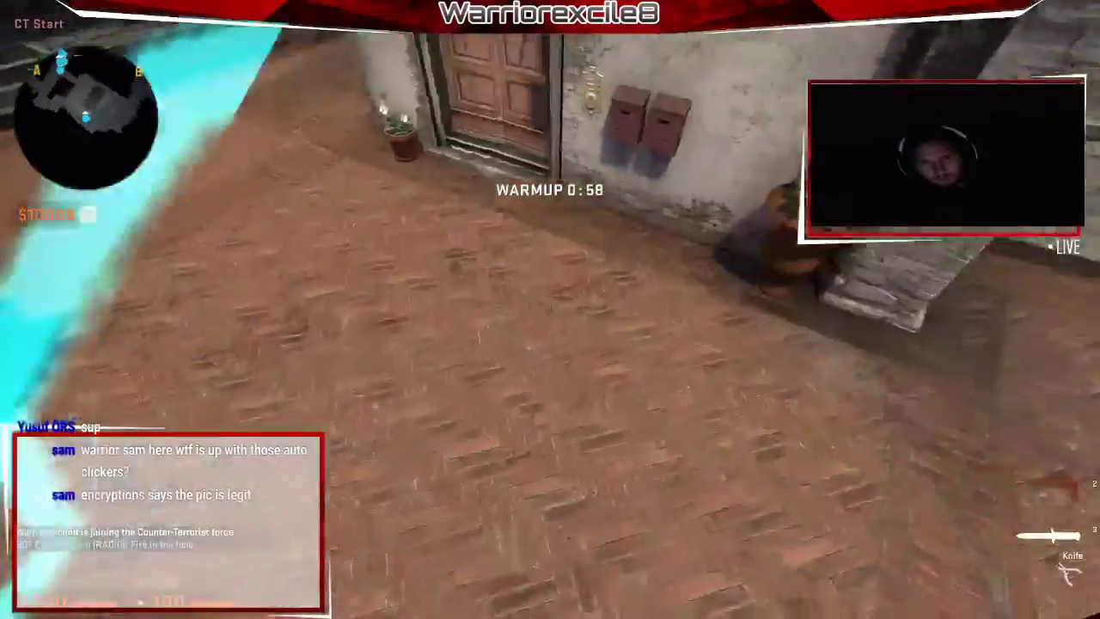
key("w")
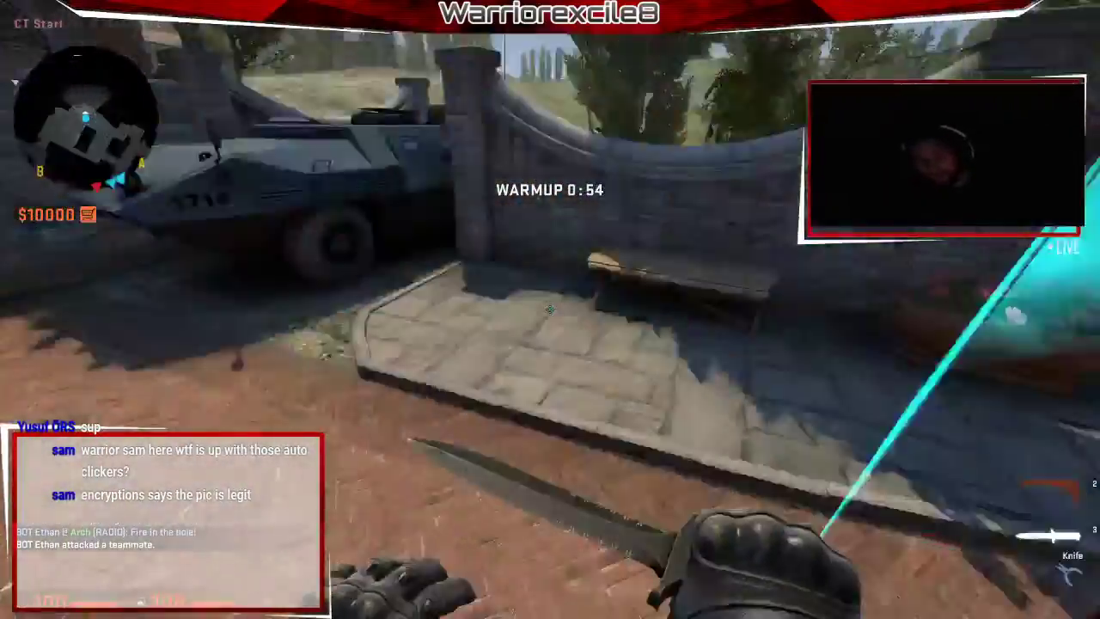
left_click(550, 310)
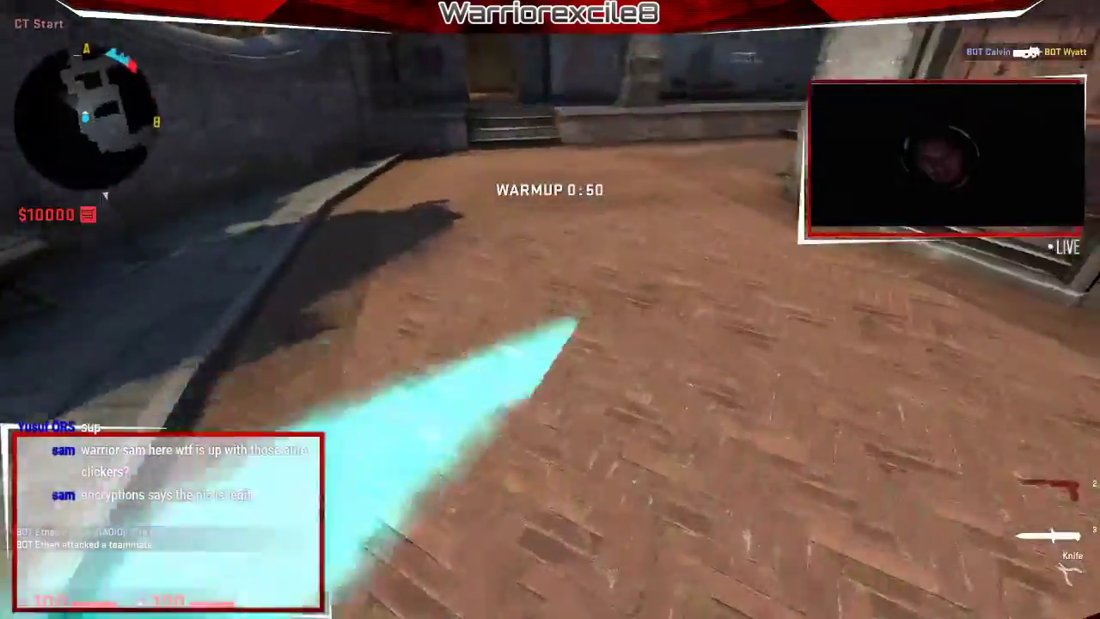
left_click(550, 309)
left_click(550, 309)
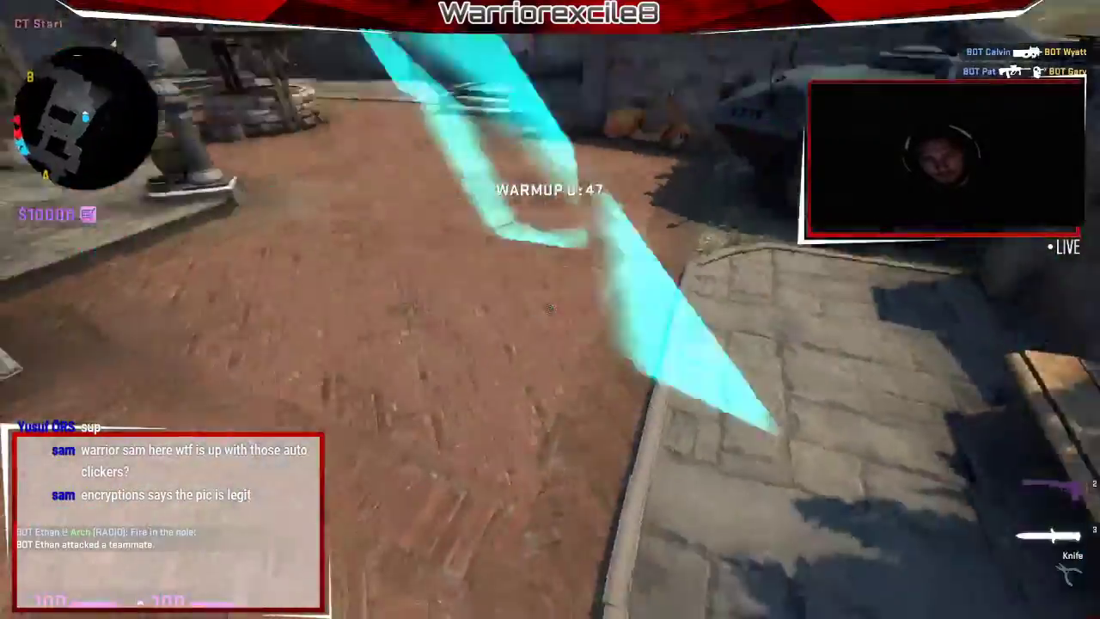
left_click(550, 310)
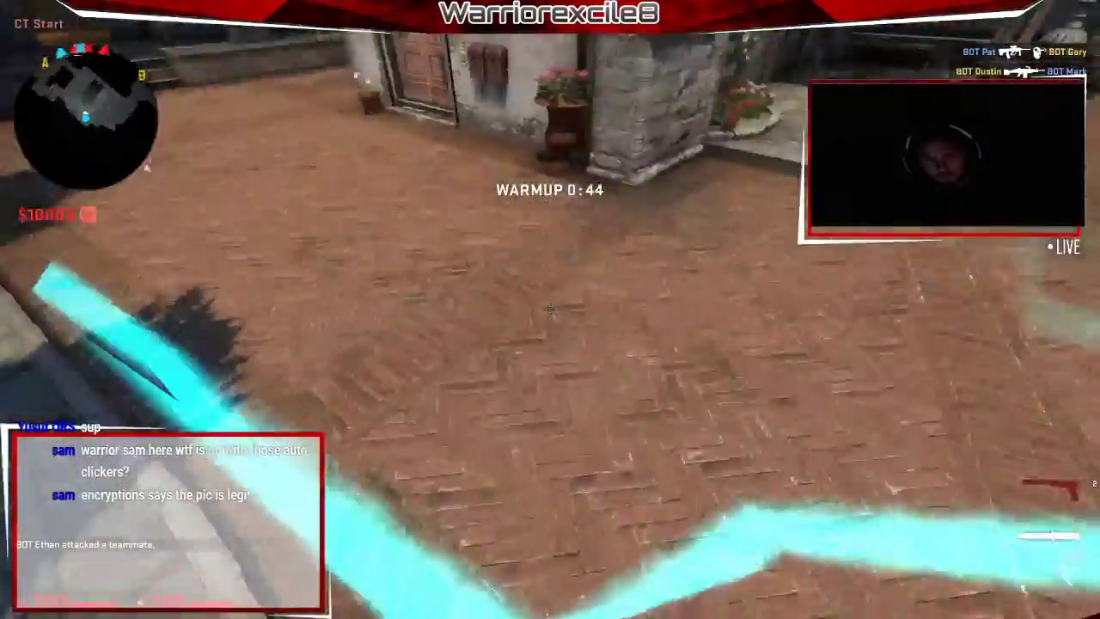
left_click(550, 310)
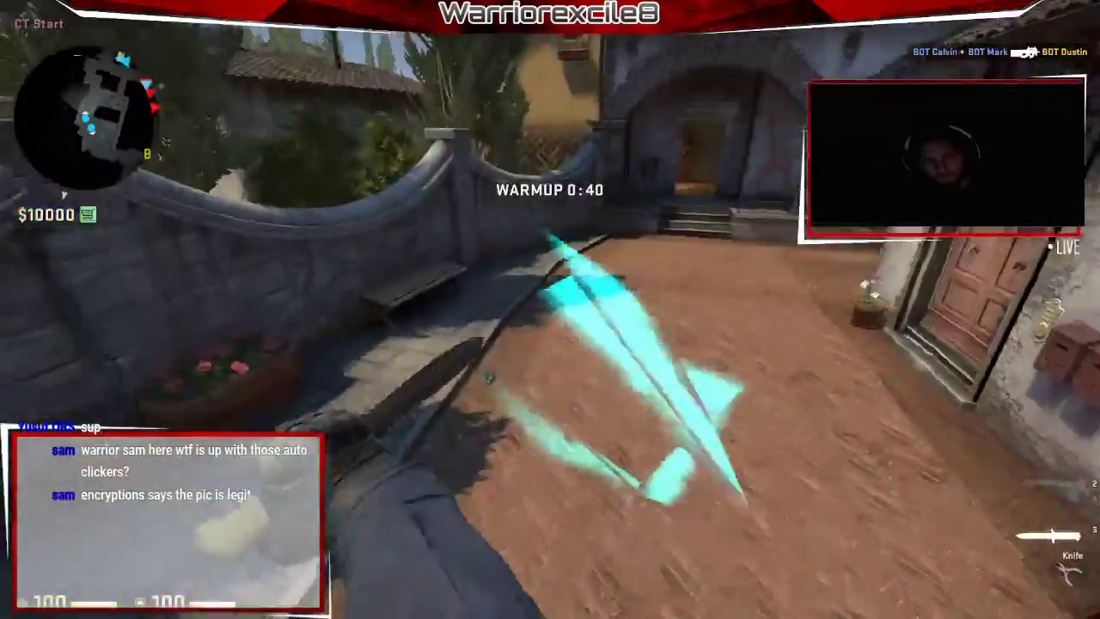
key("alt+Tab")
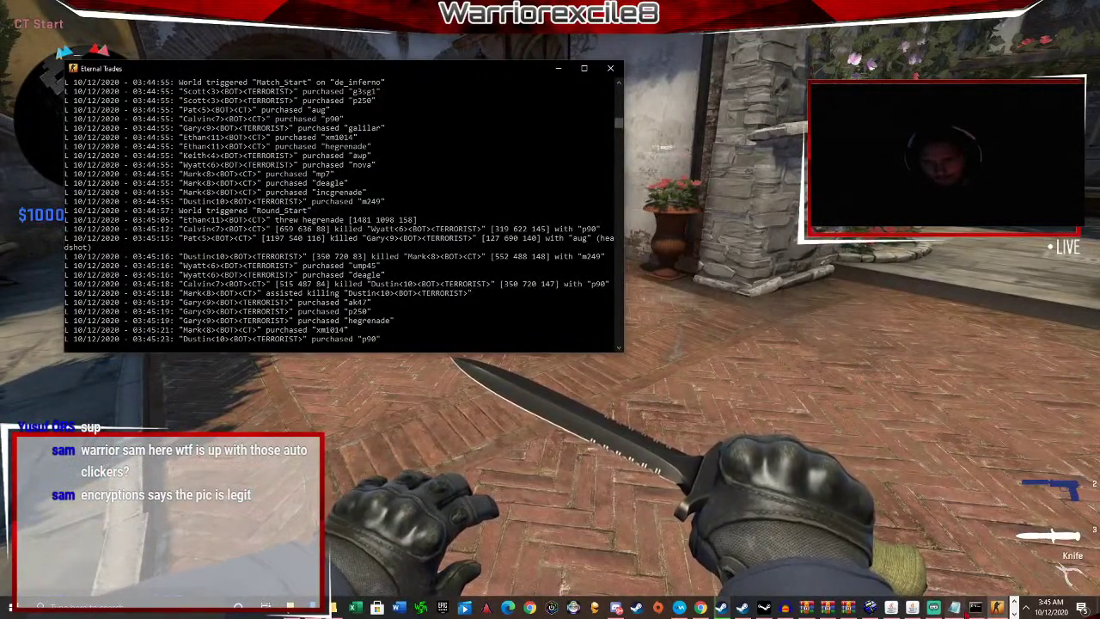
Bring the playertrails README.md window up over the server console from the taskbar.
left_click(954, 607)
left_click(985, 143)
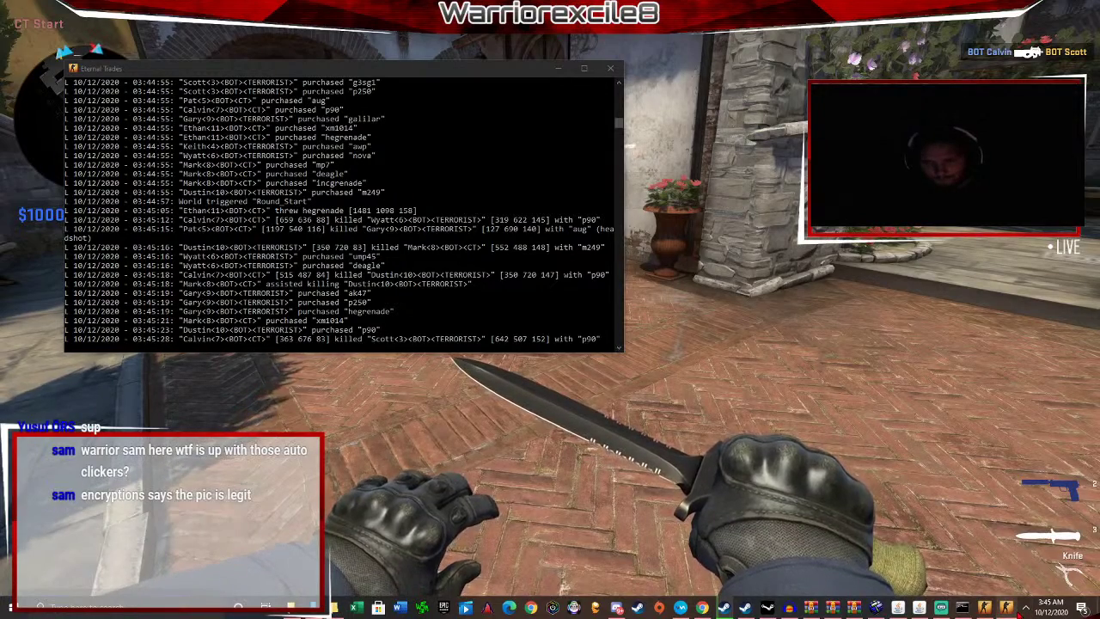
left_click(1024, 608)
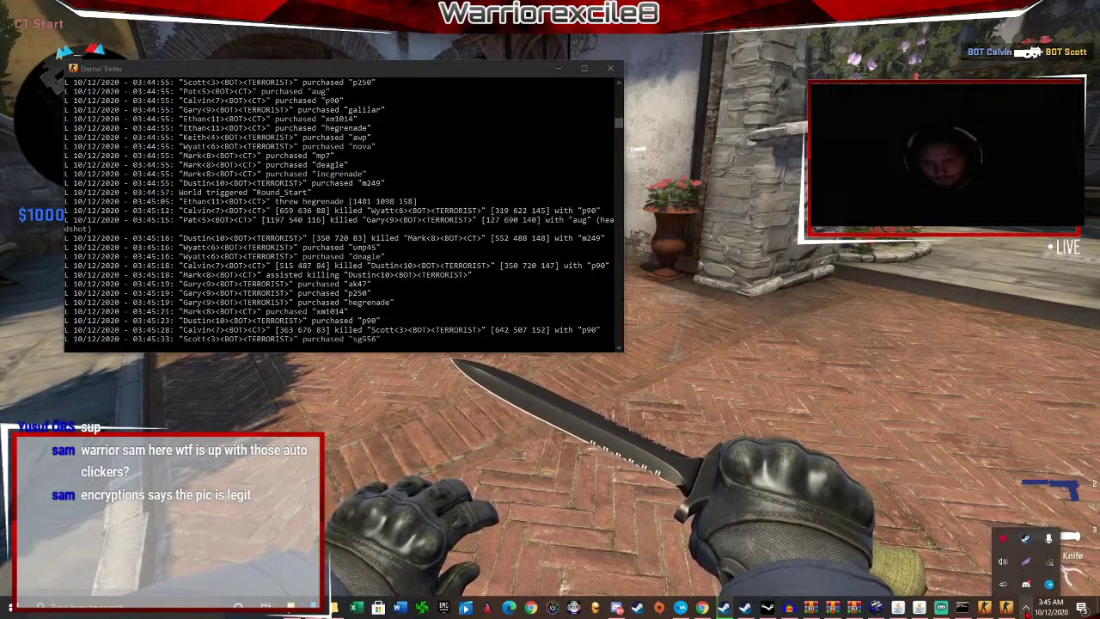
left_click(1025, 608)
mouse_move(985, 607)
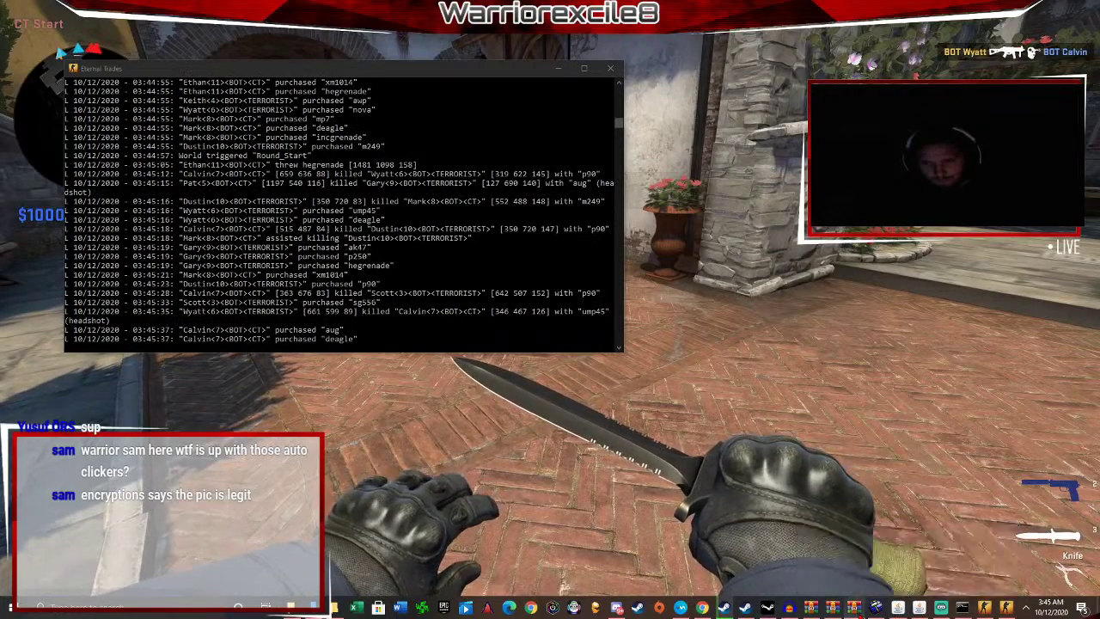
mouse_move(860, 613)
left_click(953, 557)
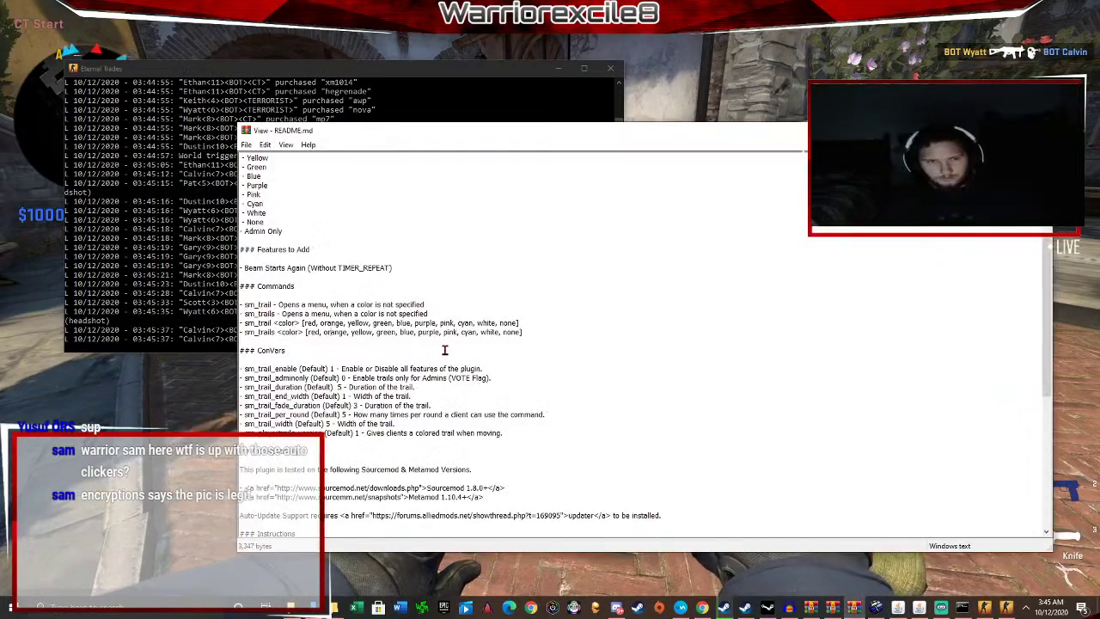
Find sm_trail_duration among the README's ConVars, then reopen the CS:GO developer console.
scroll(412, 344, "up", 5)
scroll(279, 375, "down", 8)
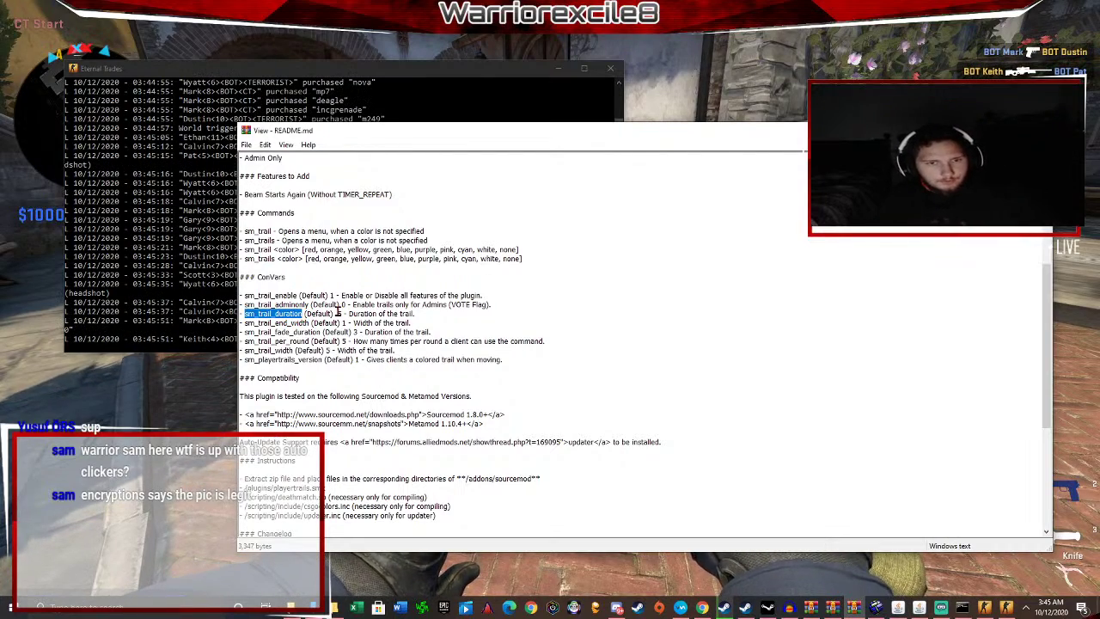
key("alt+Tab")
key("grave")
Try sv_trail_duration 50 in the console, then run sm_trail for the colours menu.
type("sv_trail_duration 50")
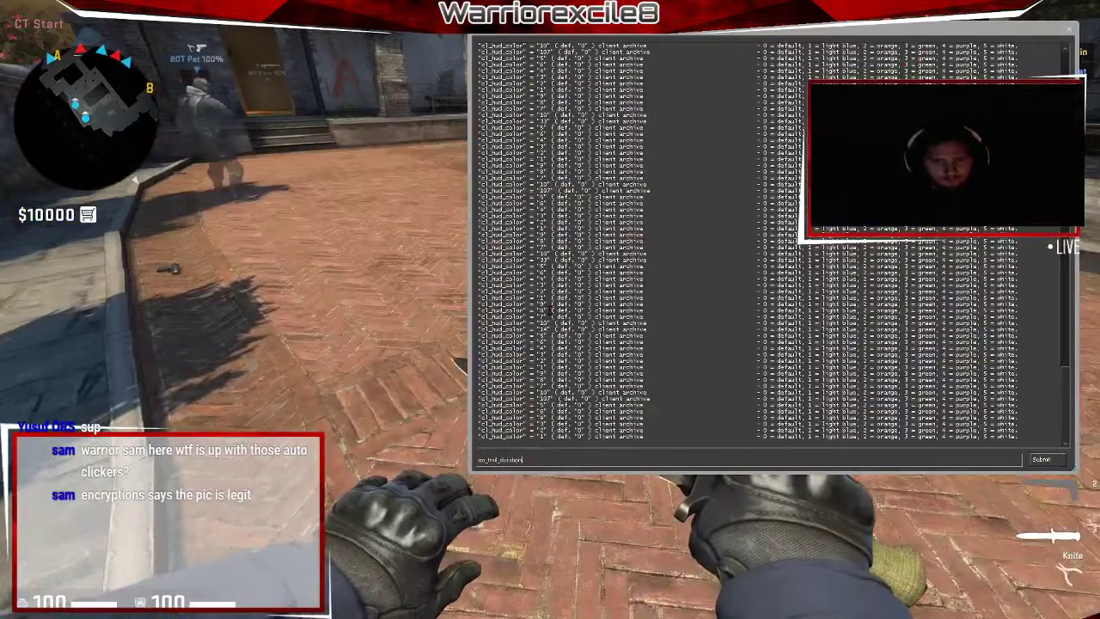
key("Return")
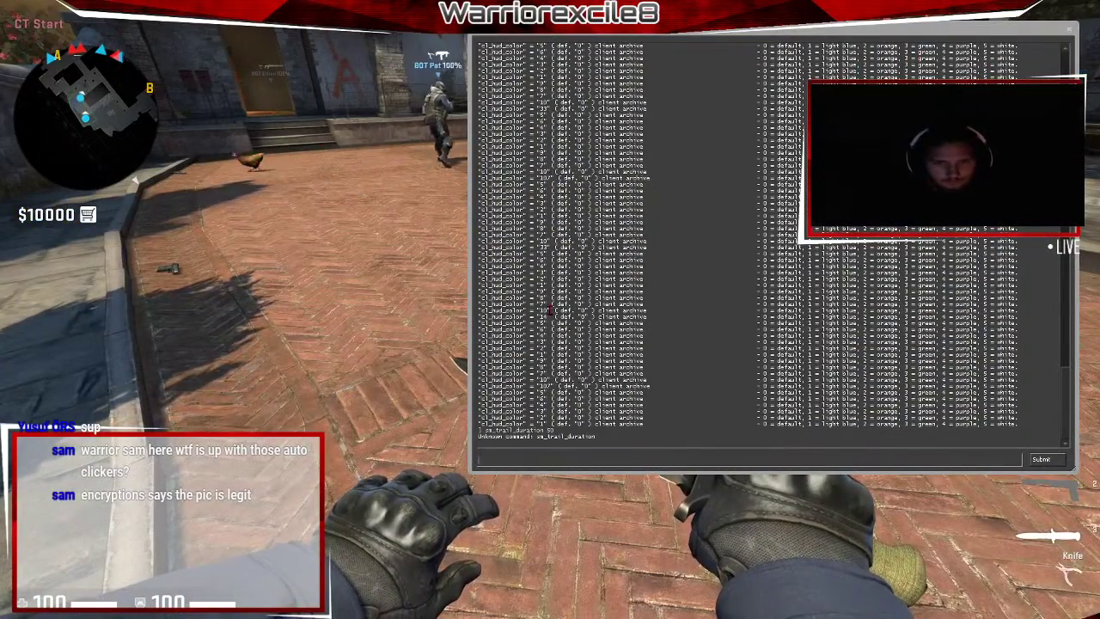
key("grave")
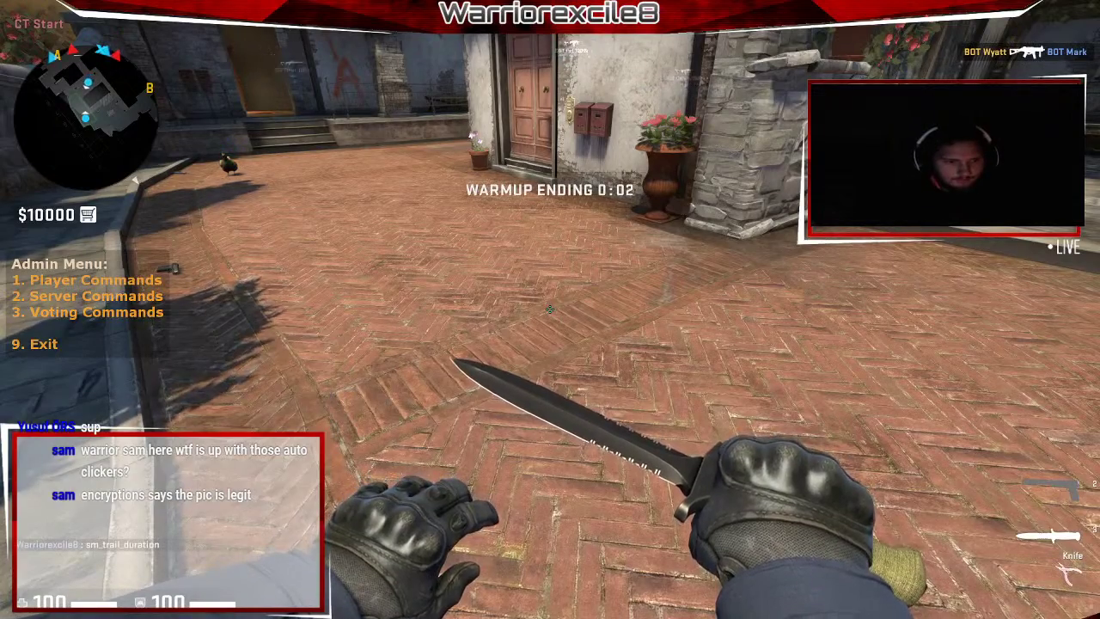
key("grave")
type("sm_trail")
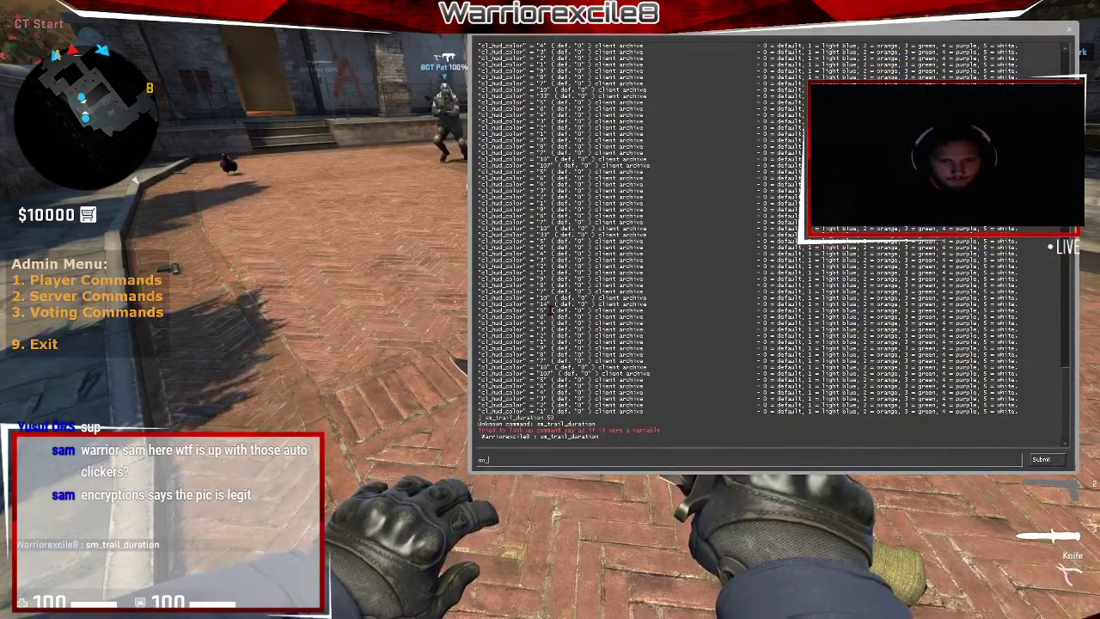
key("Return")
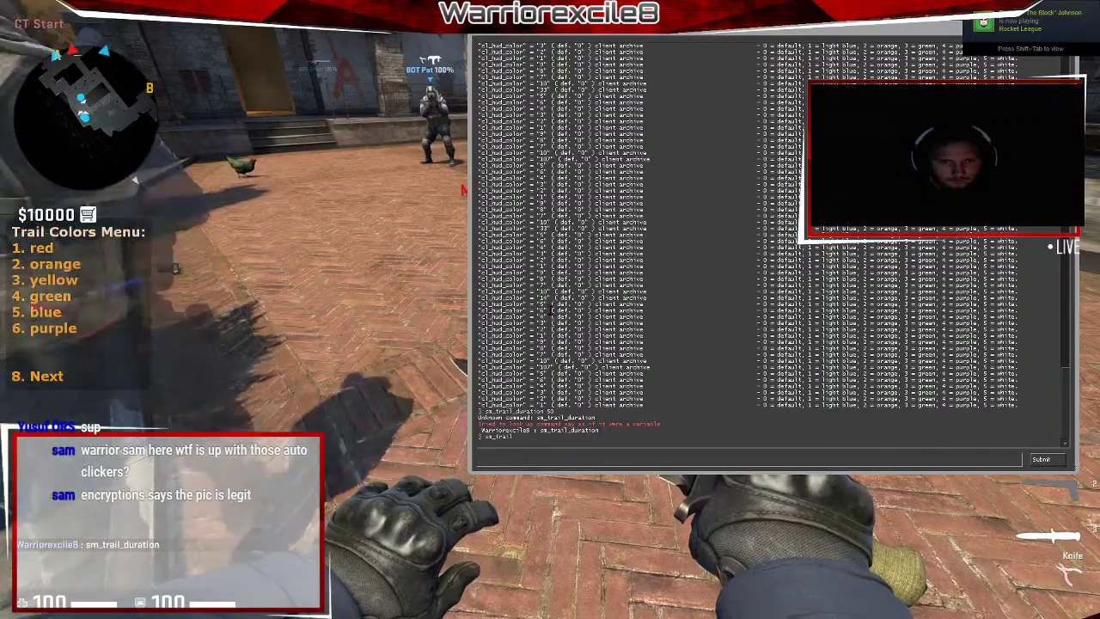
type("sm_trail")
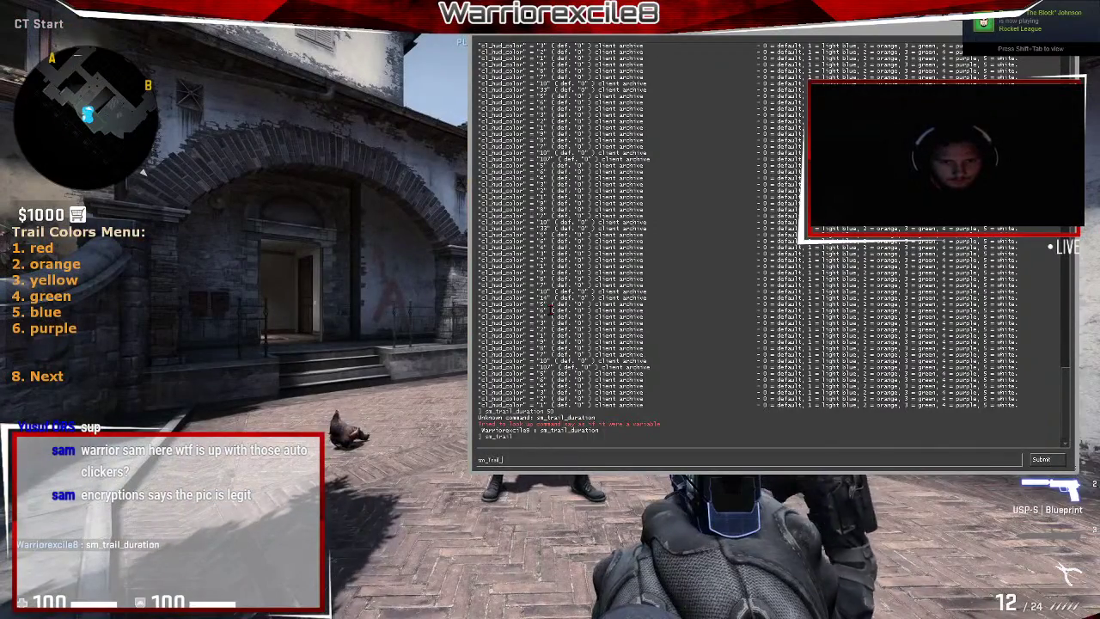
Copy the sm_trail_end_width name from the README and run it with value 5.
key("alt+Tab")
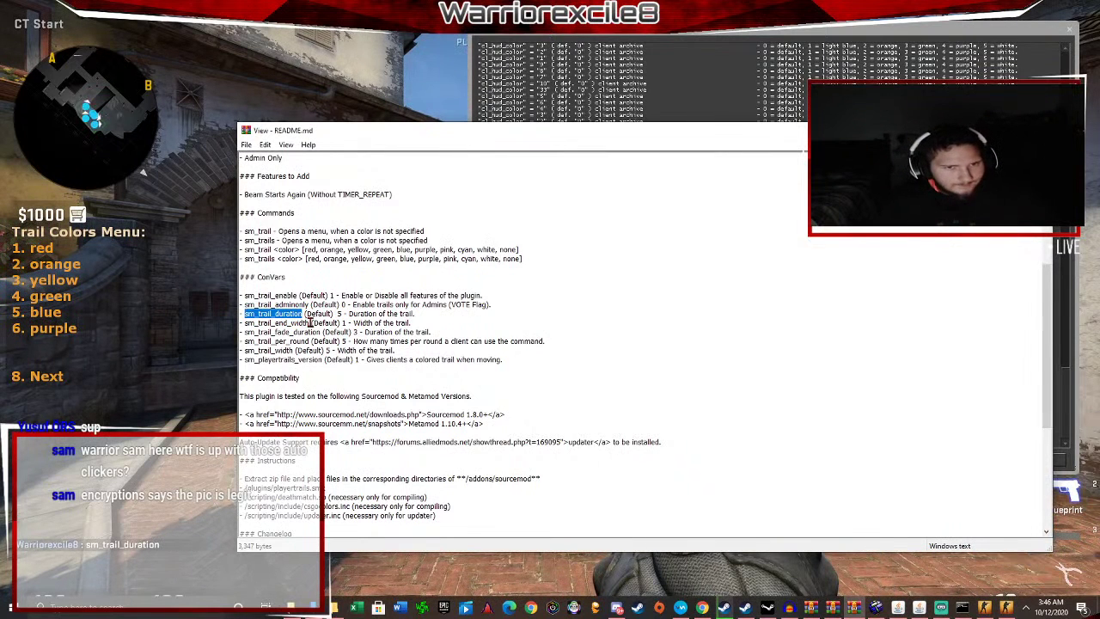
left_click_drag(264, 325, 246, 325)
key("ctrl+c")
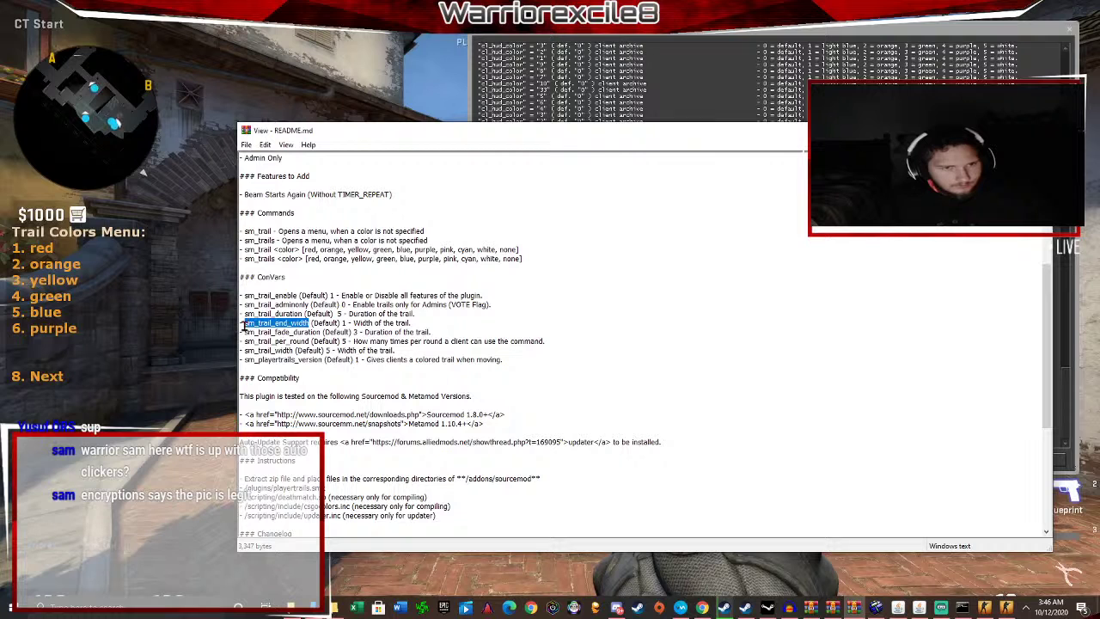
key("alt+Tab")
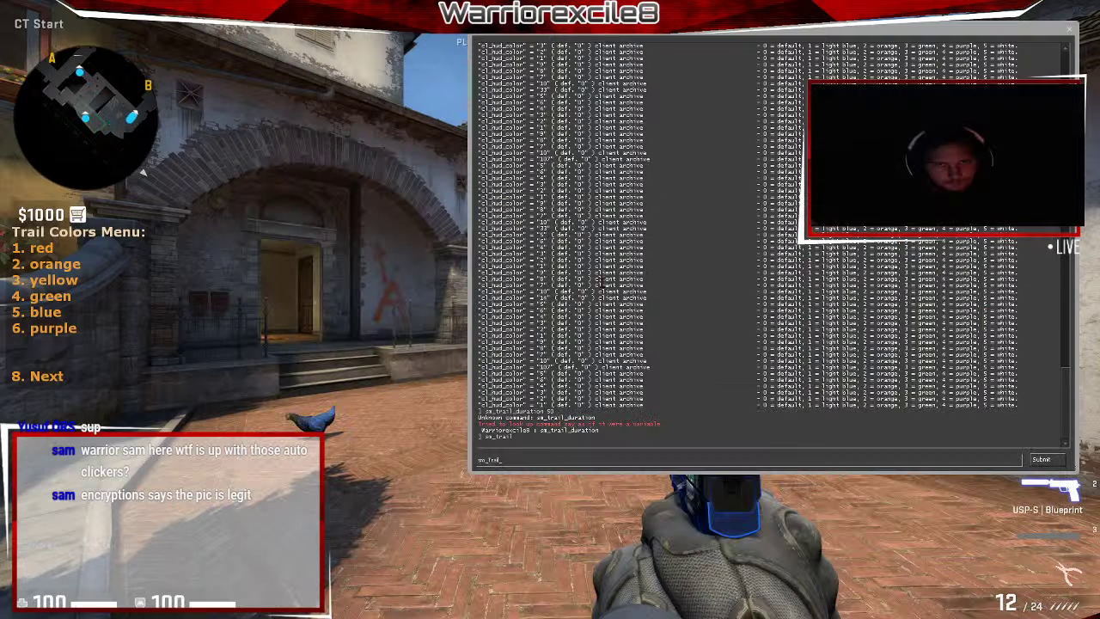
key("ctrl+v")
key("ctrl+a")
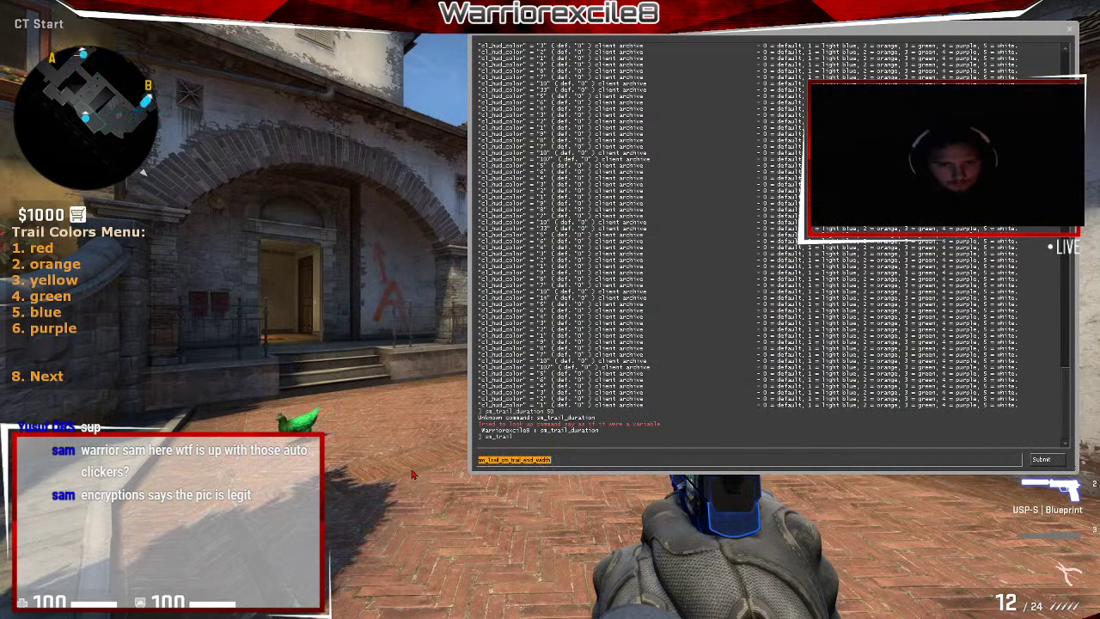
key("ctrl+v")
type("5")
key("Return")
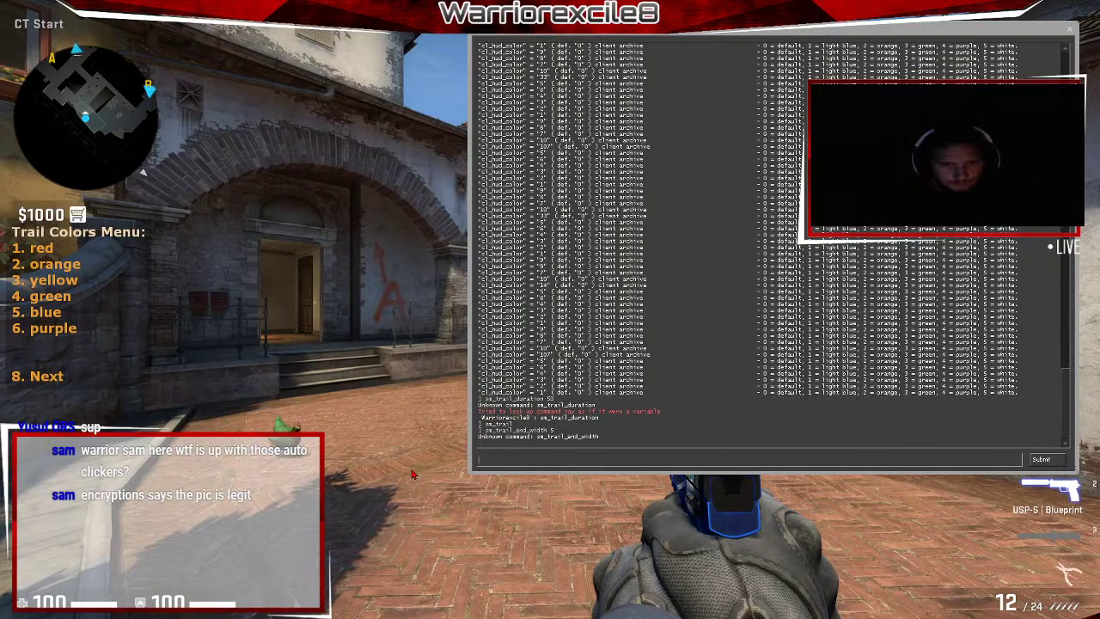
Rerun sm_trail, choose red, and walk into the brick courtyard to see the trail.
key("alt+Tab")
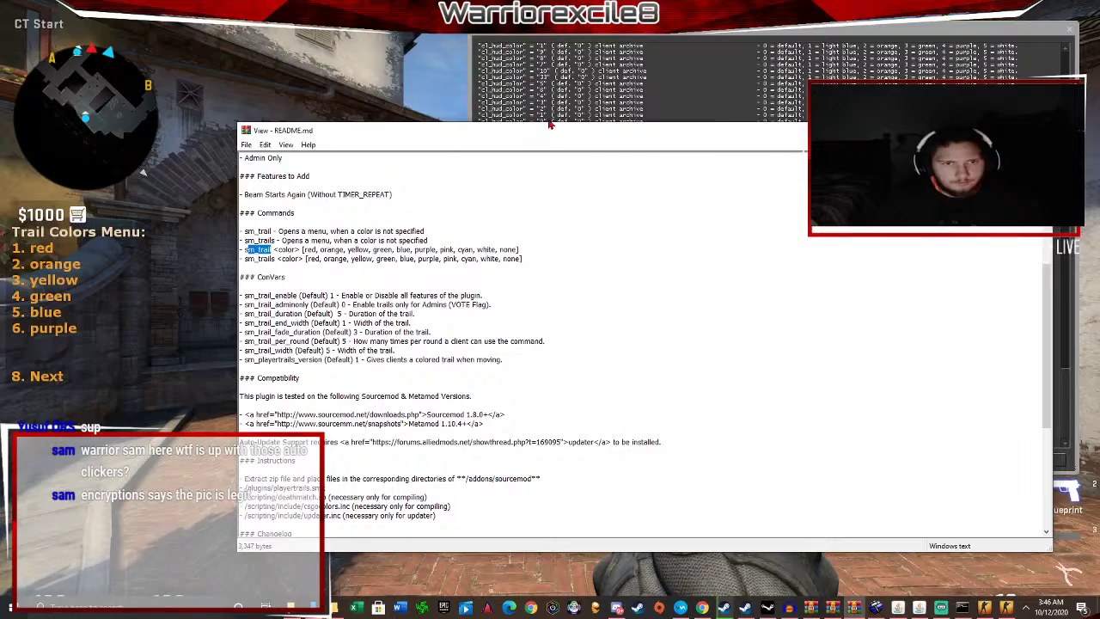
key("alt+Tab")
type("sm_trail")
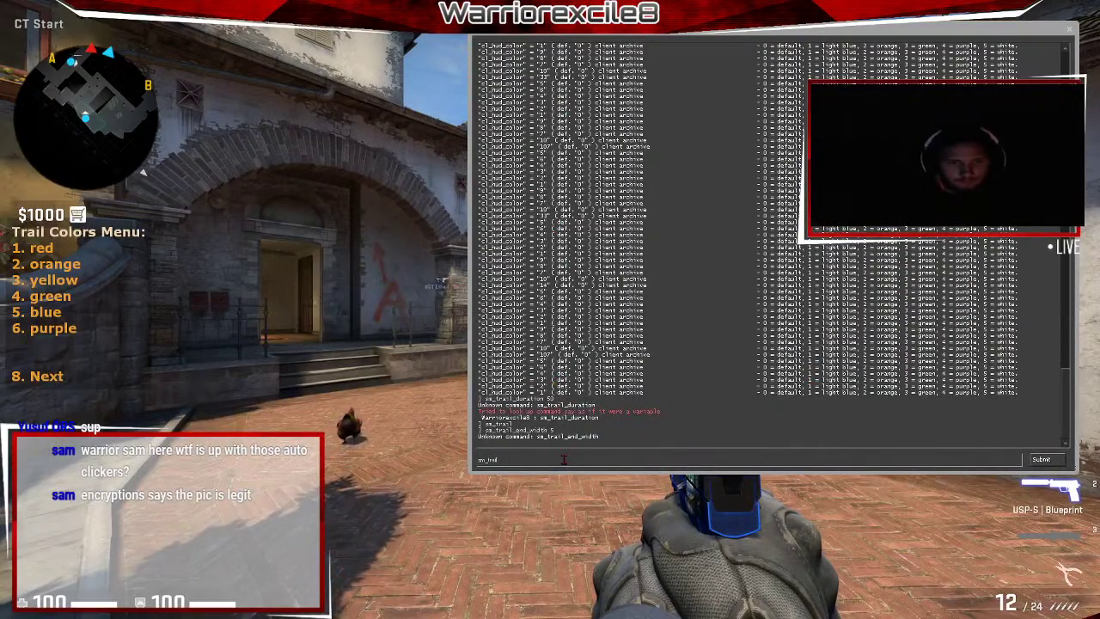
key("Return")
key("Escape")
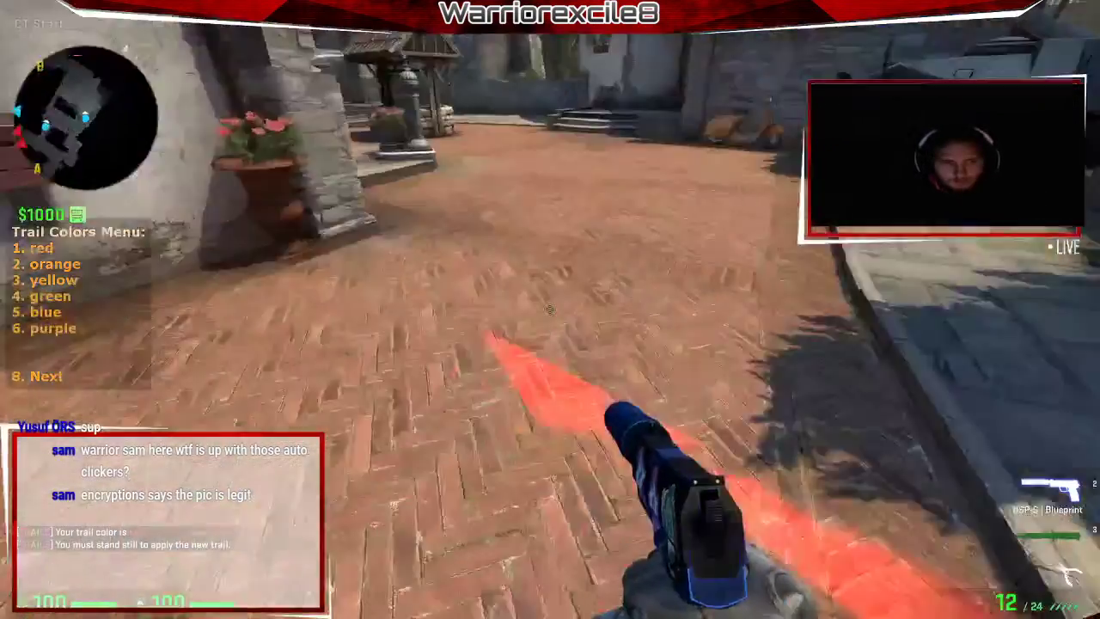
key("w")
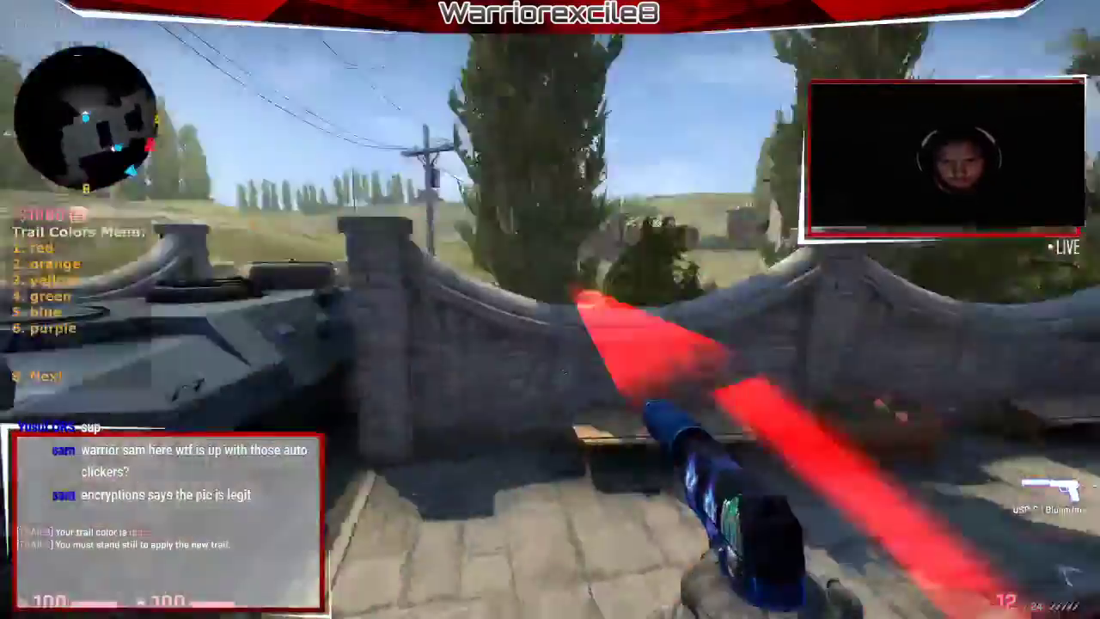
key("w")
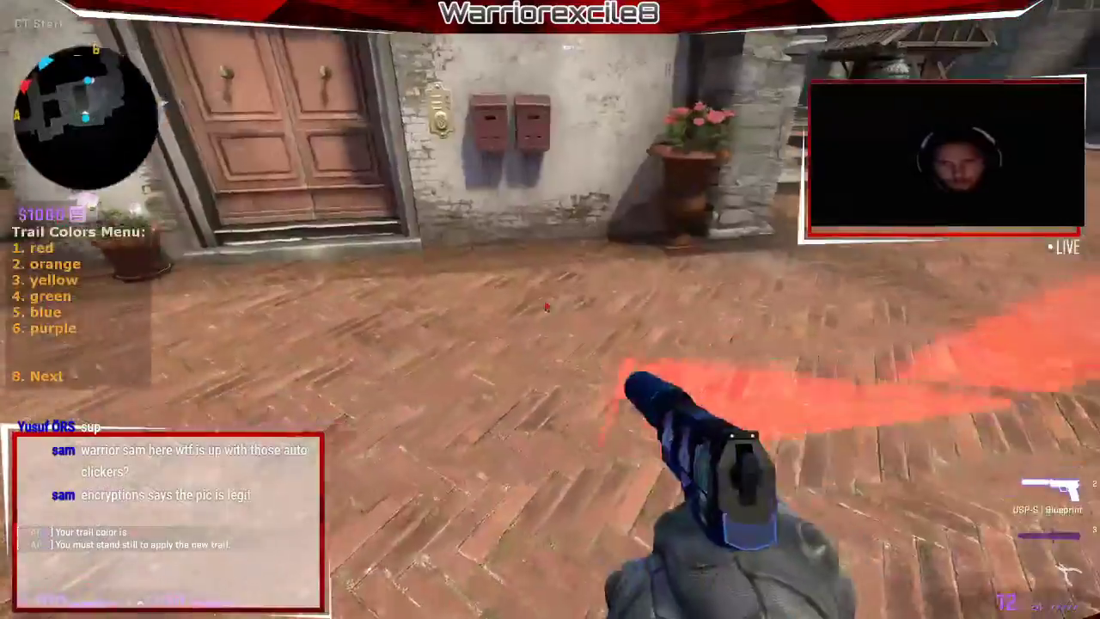
key("alt+Tab")
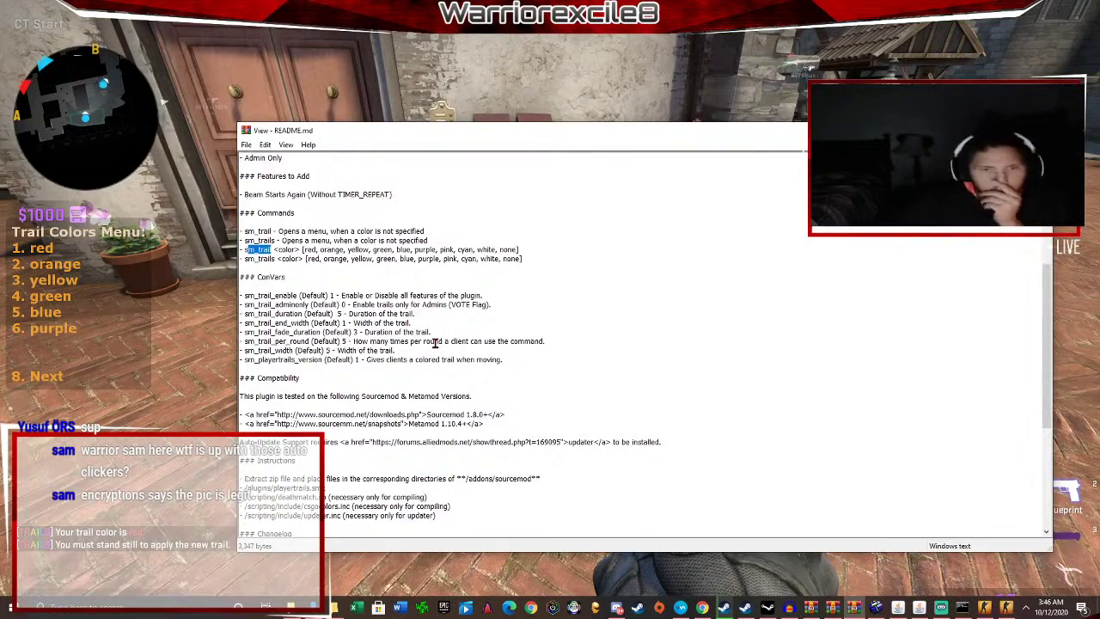
Read the README install instructions, highlighting the /addons/sourcemod path and plugin file paths.
scroll(436, 342, "down", 4)
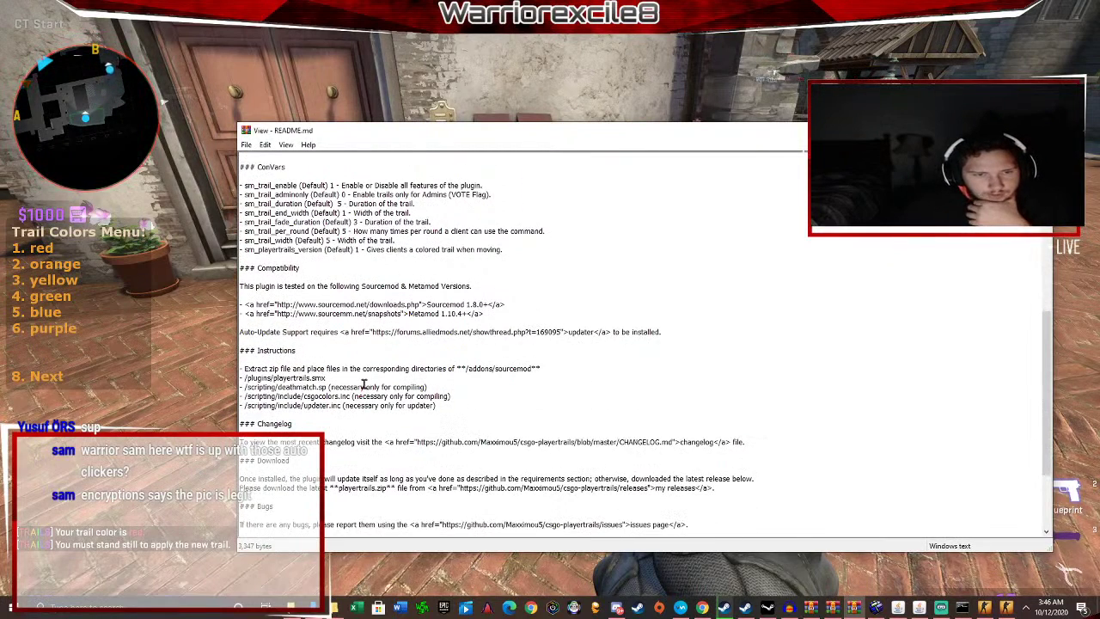
scroll(311, 378, "down", 1)
left_click_drag(269, 341, 529, 343)
left_click(529, 344)
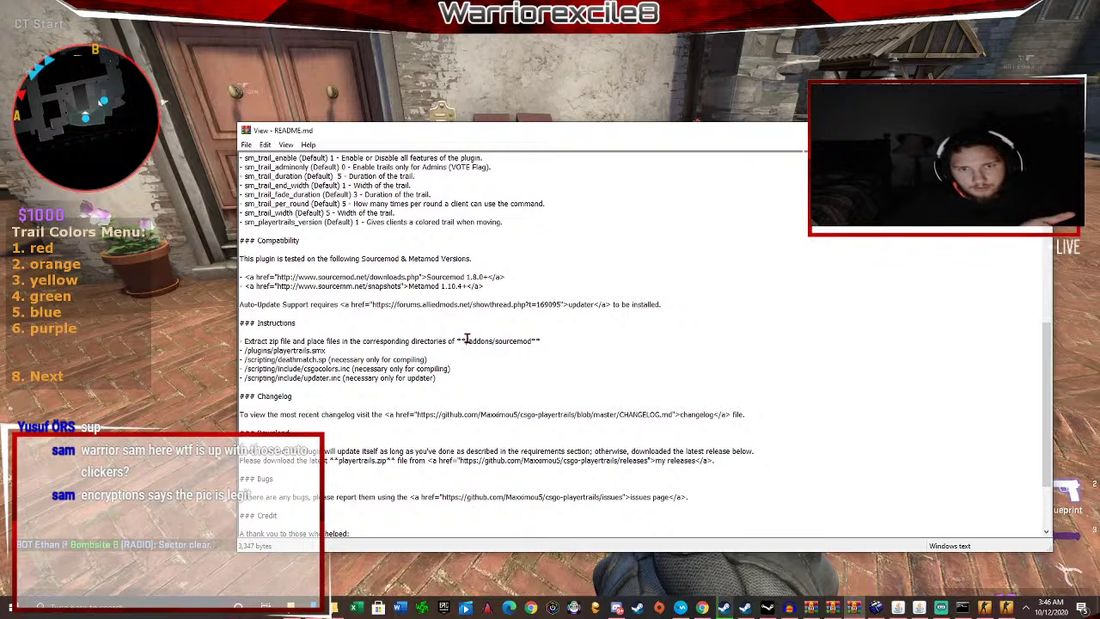
left_click_drag(466, 341, 503, 340)
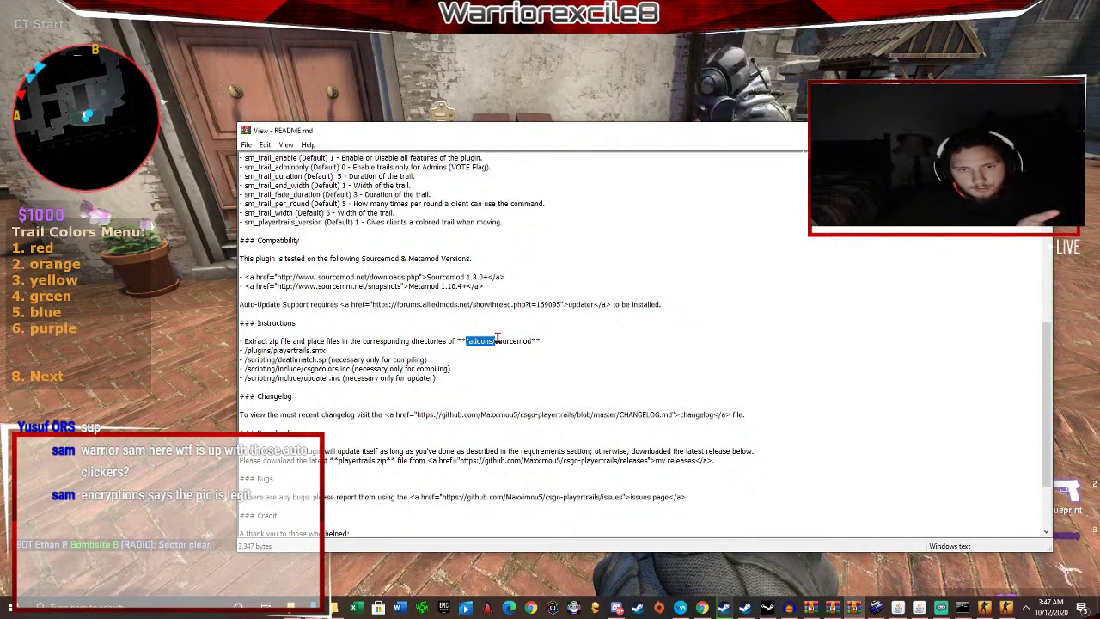
left_click(544, 340)
left_click_drag(319, 356, 404, 360)
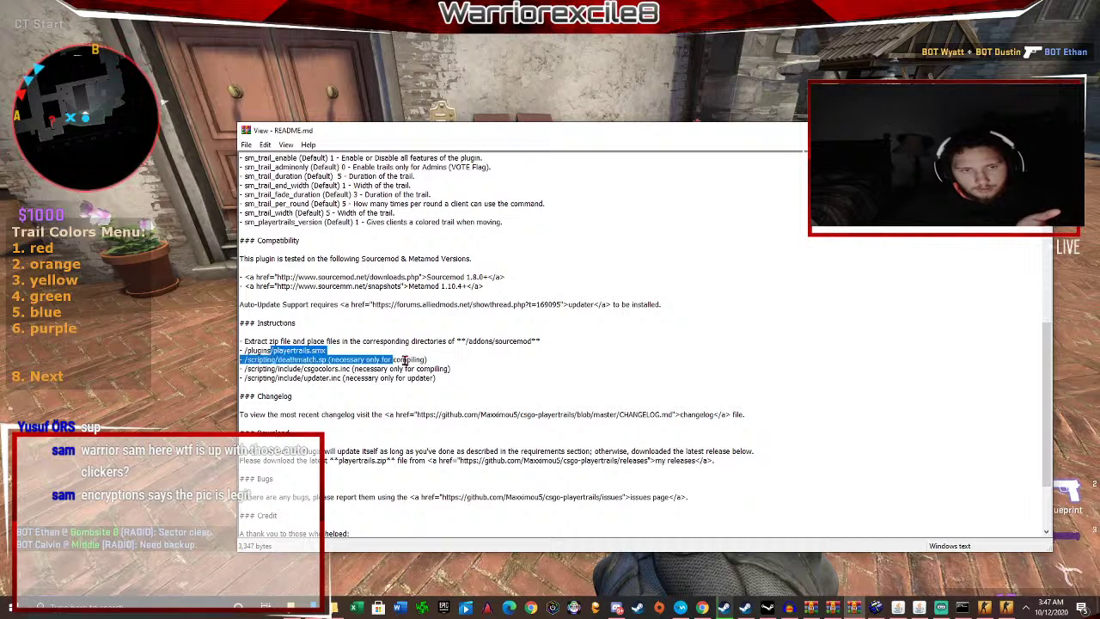
left_click(406, 359)
Highlight the file path lines, bug-report line and issues link, then close the README.
left_click_drag(466, 384, 242, 350)
left_click(467, 384)
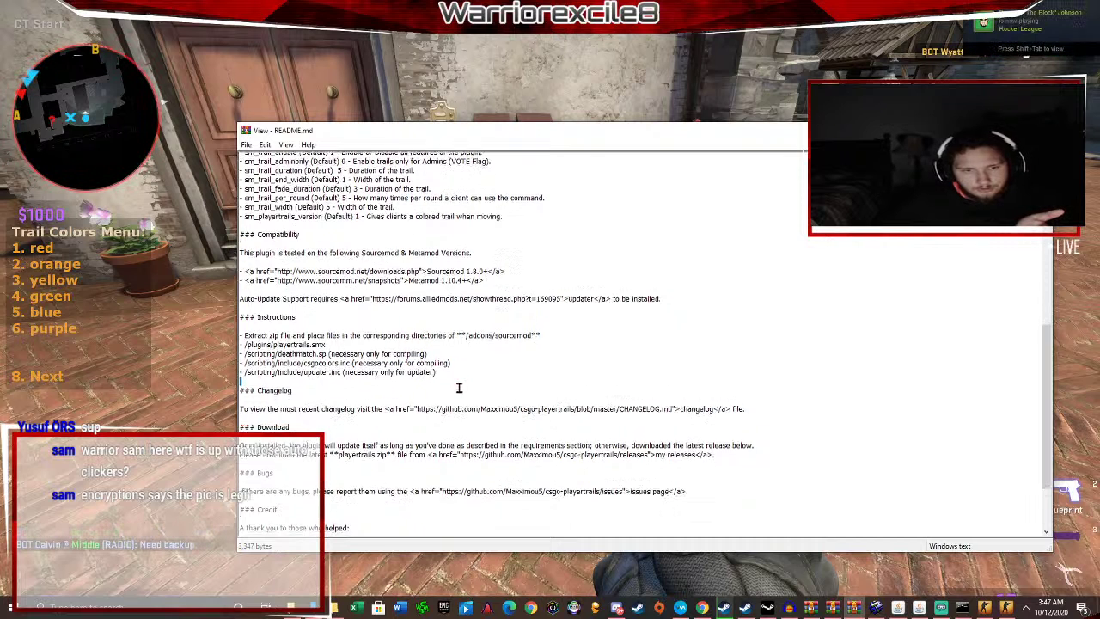
scroll(516, 369, "down", 3)
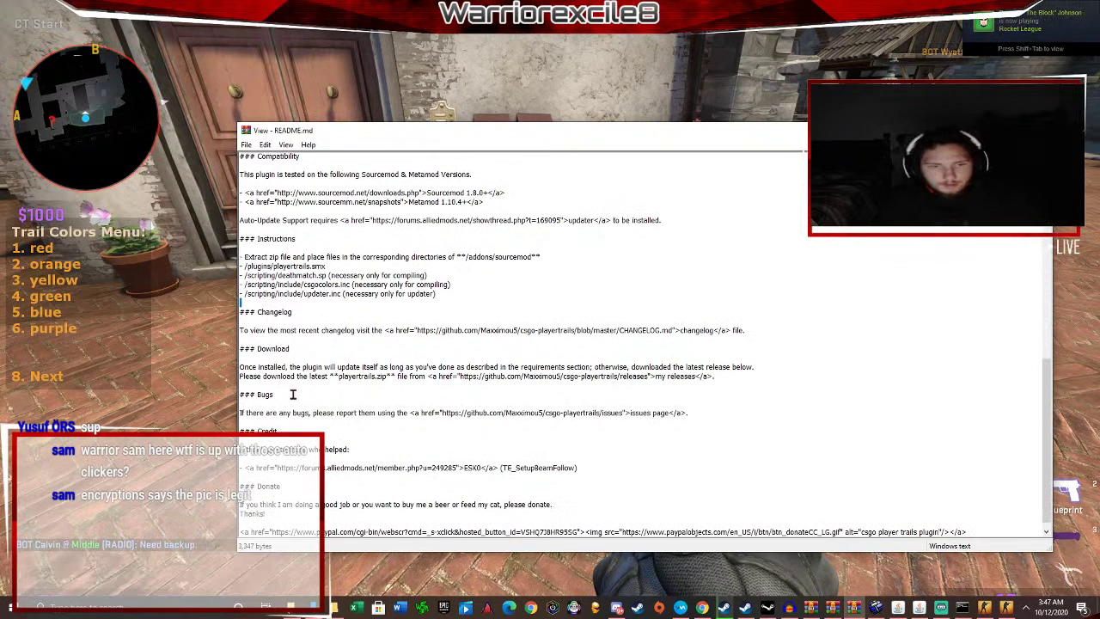
left_click_drag(292, 395, 408, 416)
left_click(409, 416)
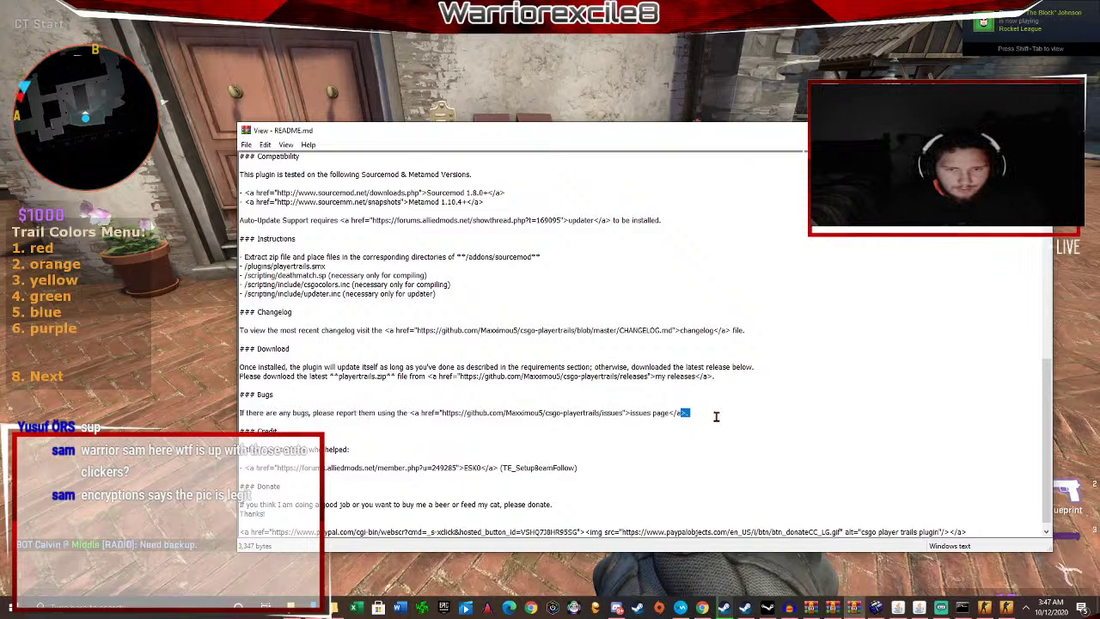
left_click_drag(716, 416, 499, 414)
left_click(498, 414)
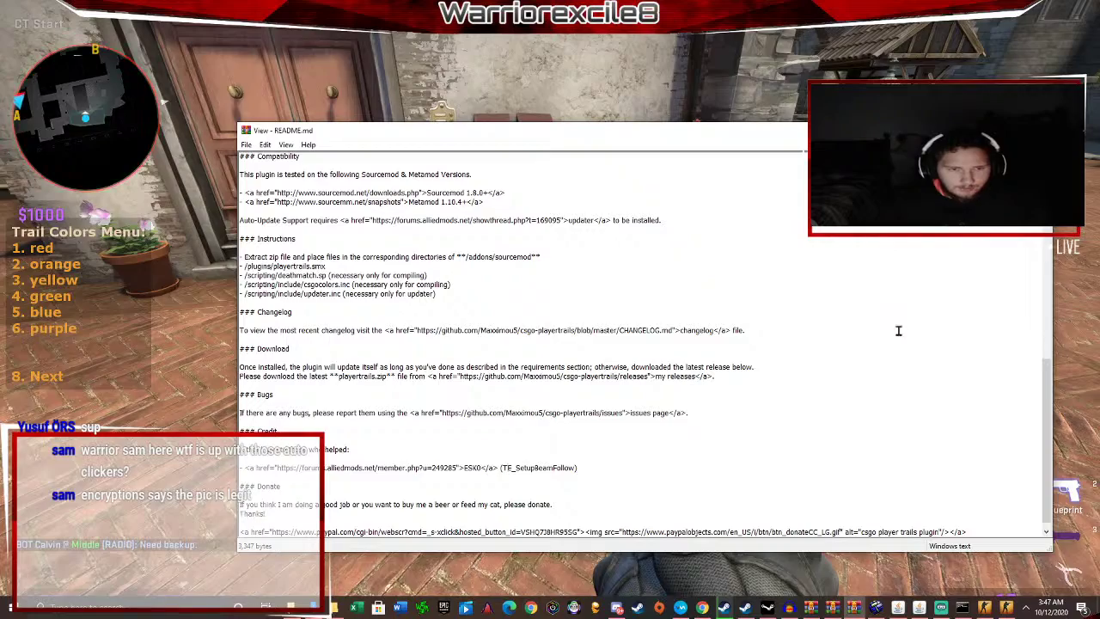
key("Escape")
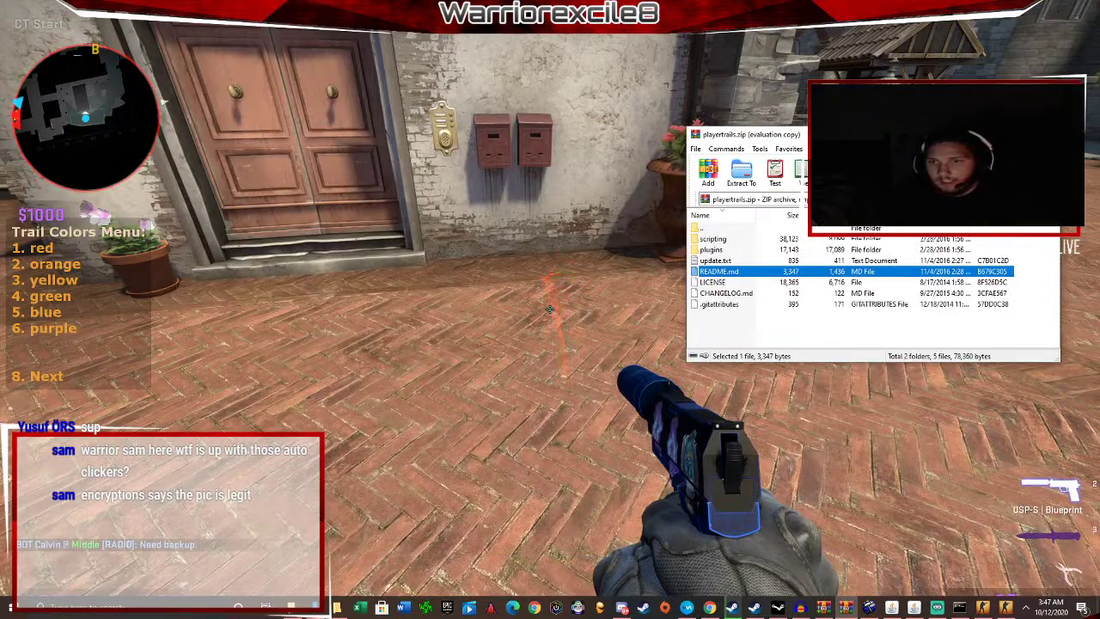
Pick yellow (3) as the trail colour, then run, jump and swing the knife around the well.
key("alt+Tab")
key("3")
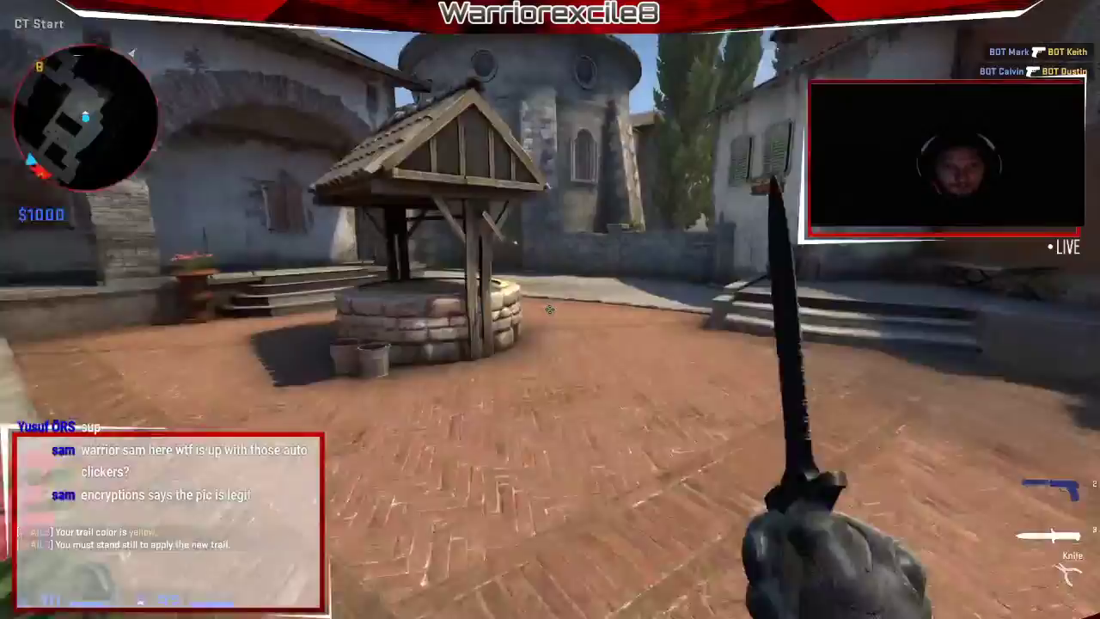
key("w")
key("space")
left_click(551, 309)
left_click(550, 309)
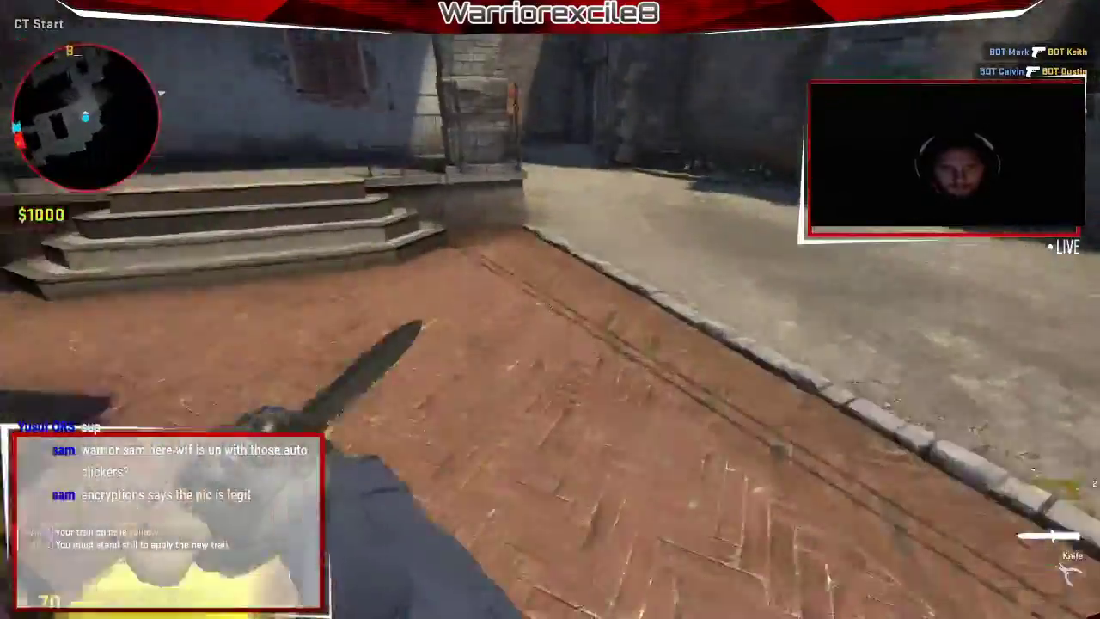
key("w")
key("space")
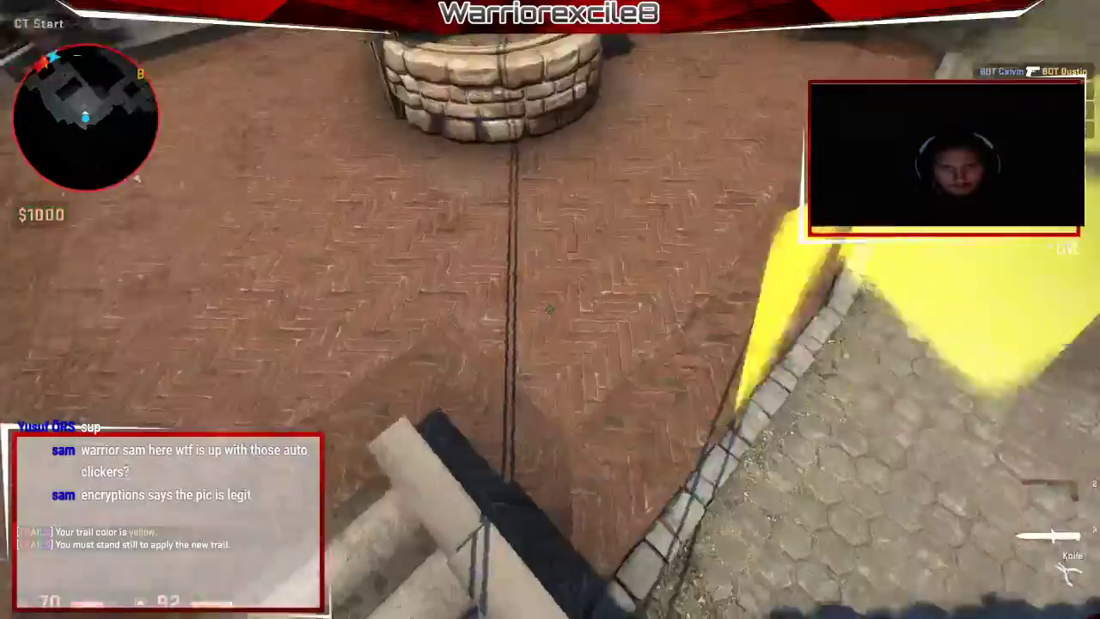
Move toward the stairs, then choose Quit from the pause menu.
key("w")
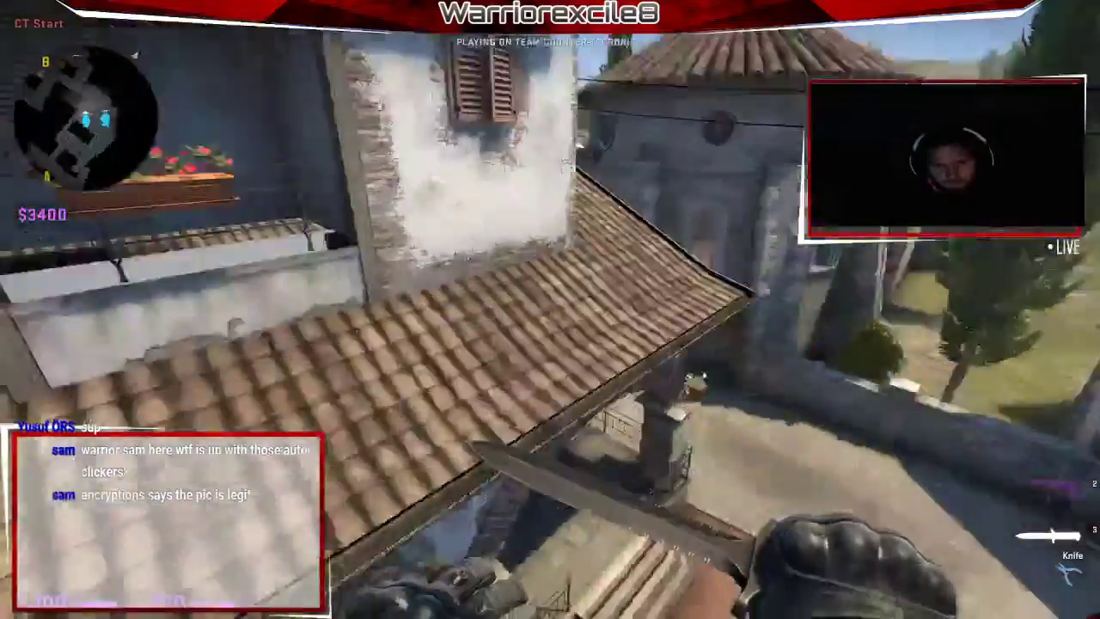
key("Escape")
left_click(26, 27)
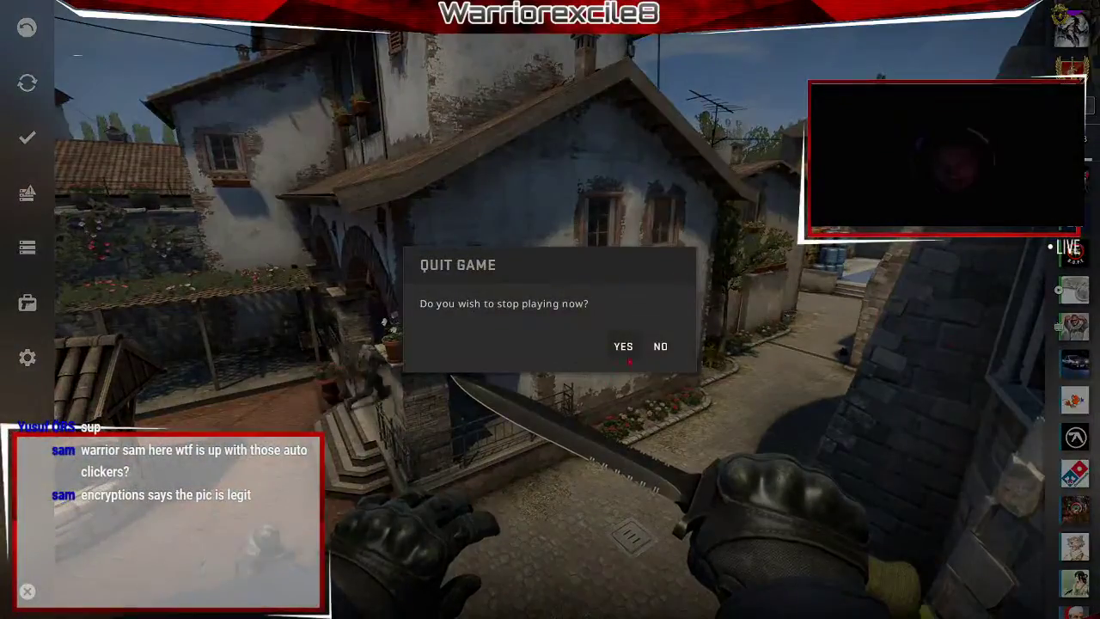
Confirm quitting the game and close the dedicated server console.
left_click(625, 348)
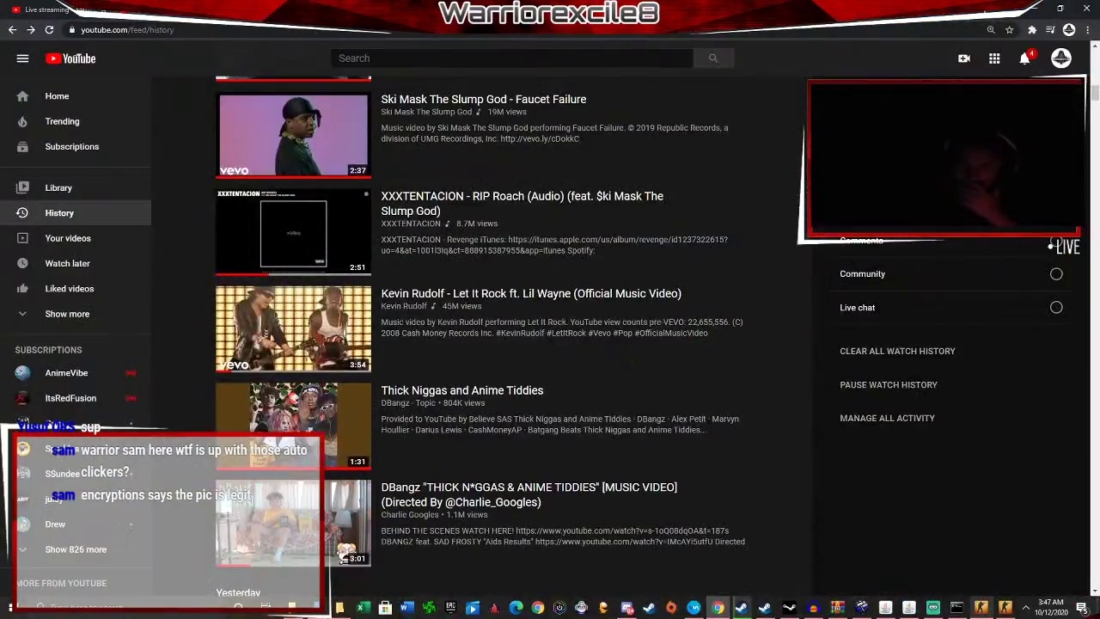
left_click(961, 614)
left_click(596, 54)
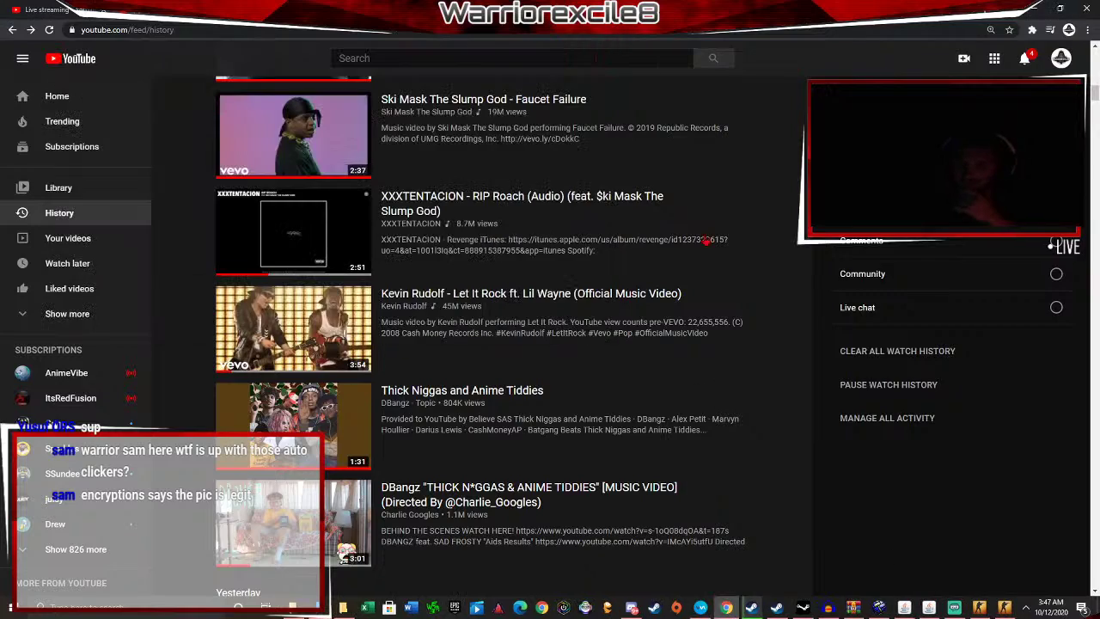
left_click(1005, 609)
Close the Eternal Trades console window and play the DBangz video from watch history.
key("alt+Tab")
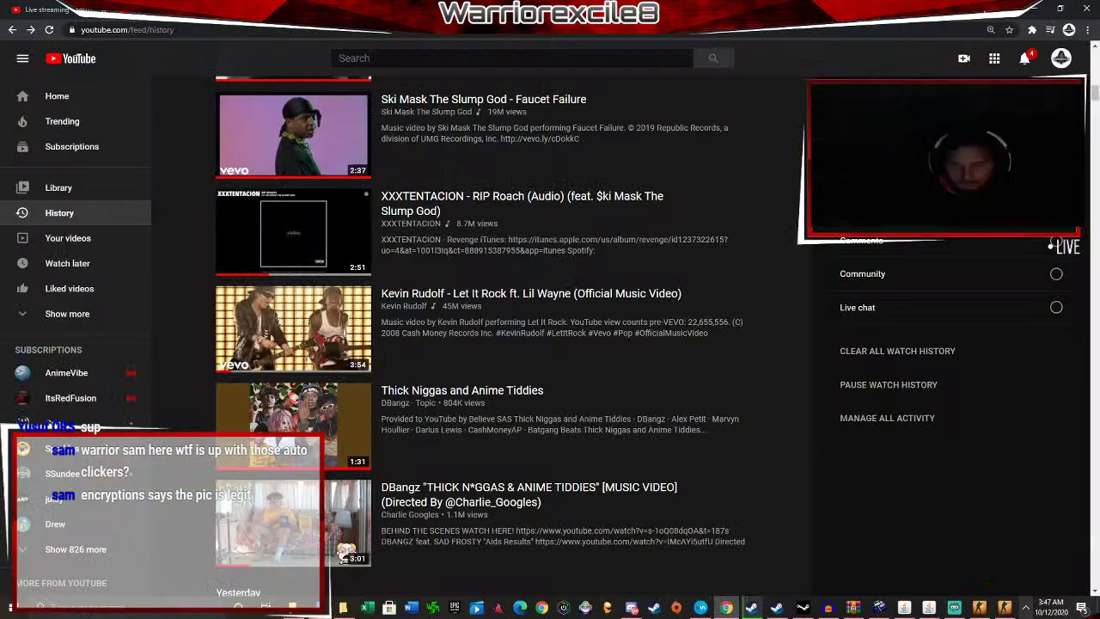
left_click(981, 610)
left_click(610, 69)
left_click(528, 488)
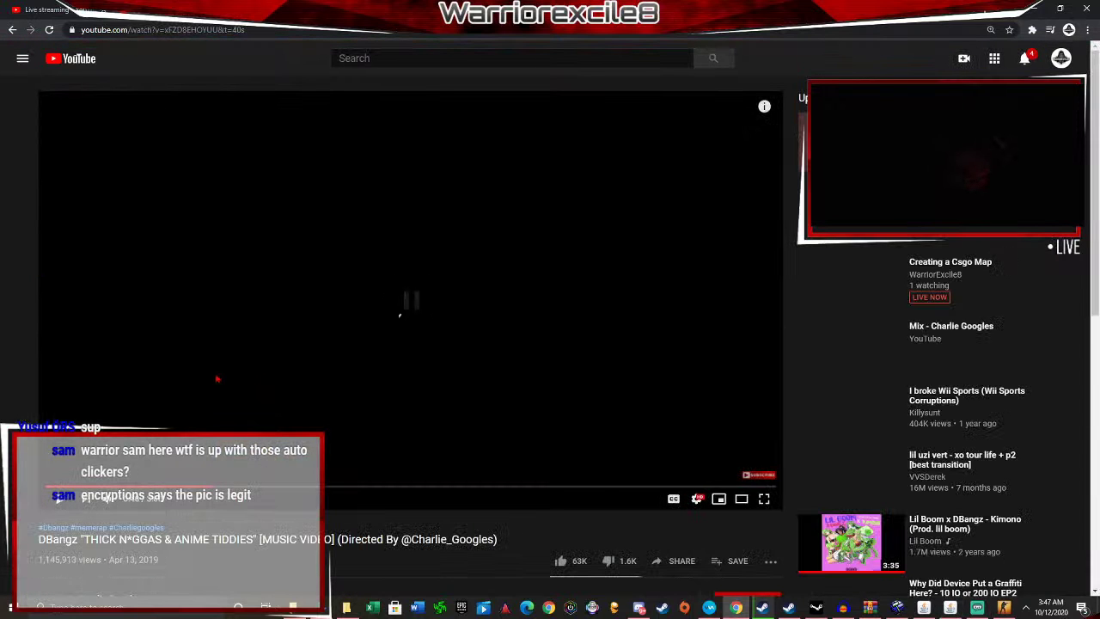
Load FourthMap from the game's console with map fourthmap.
left_click(1009, 610)
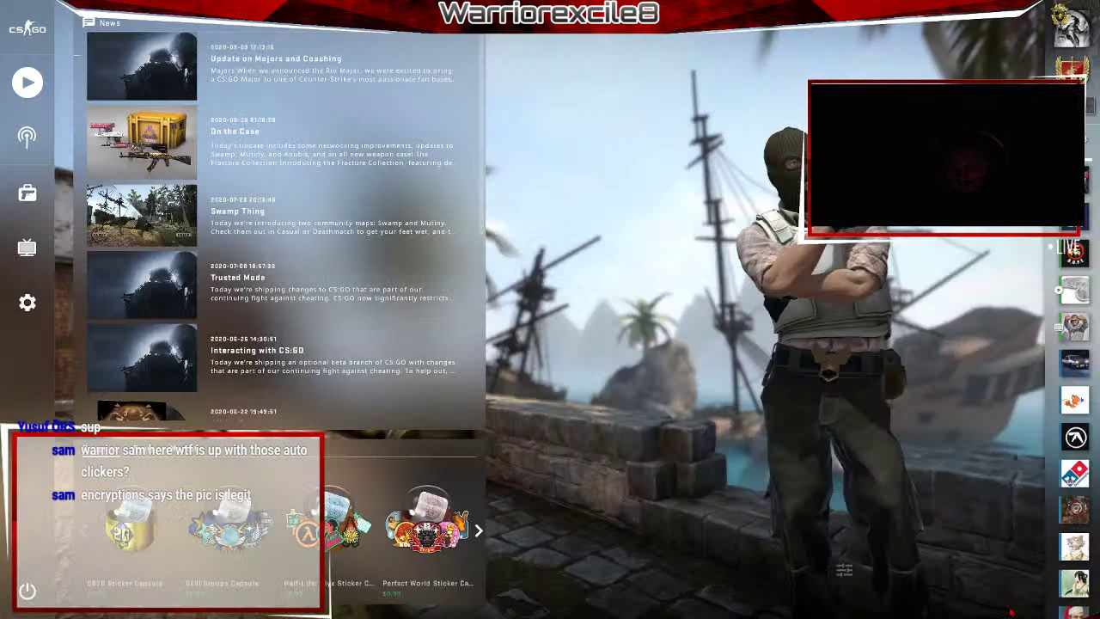
key("grave")
type("map firstm")
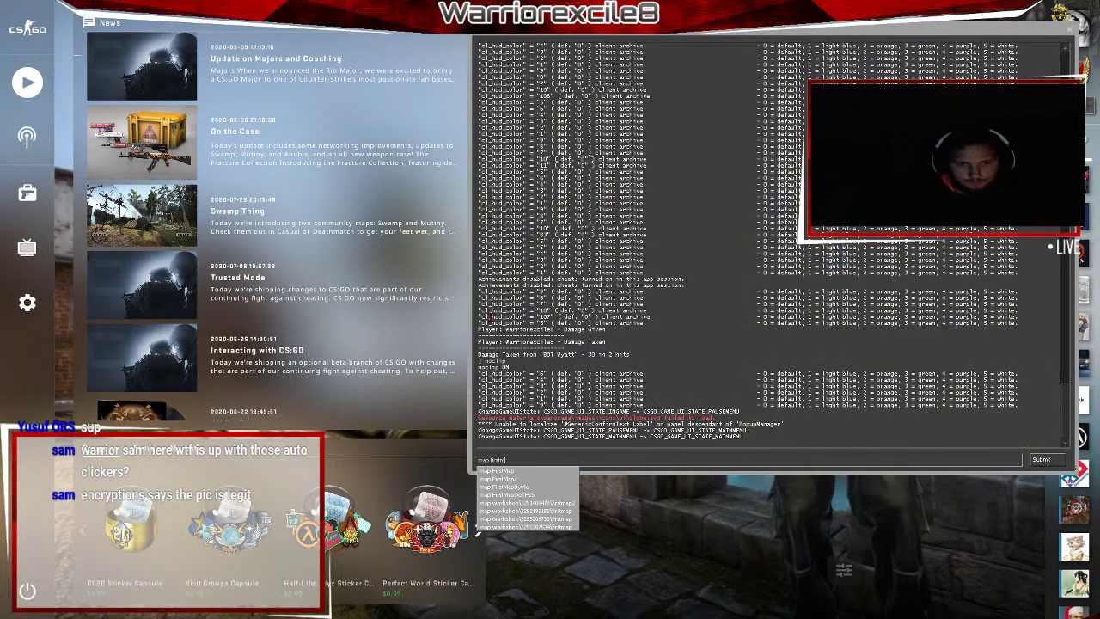
key("BackSpace")
key("BackSpace")
key("BackSpace")
key("BackSpace")
key("BackSpace")
type("ourth")
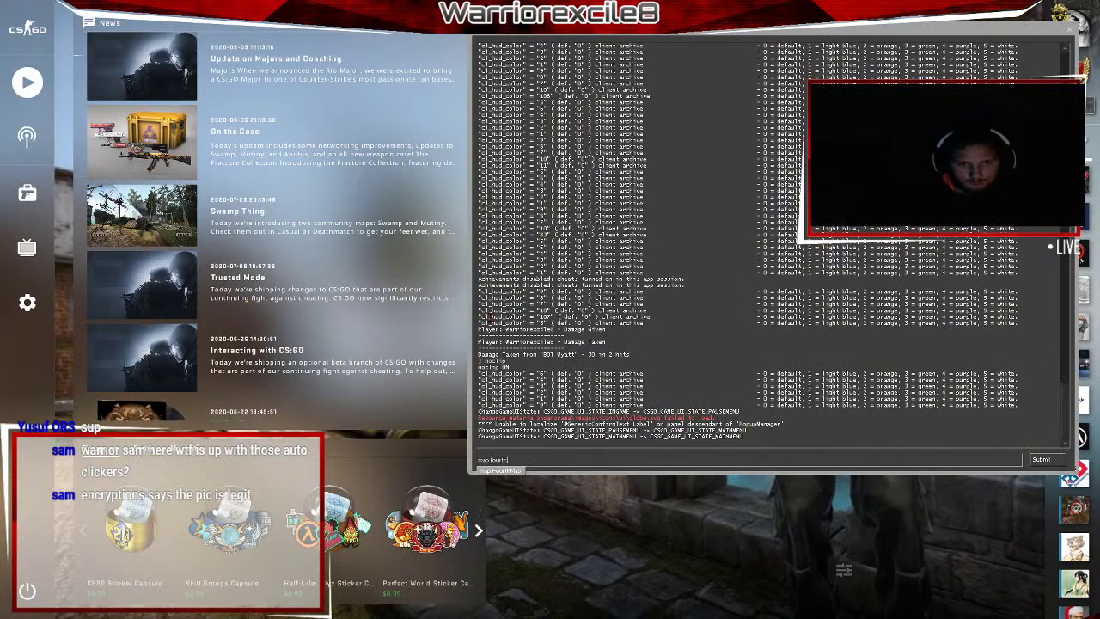
key("Return")
key("alt+Tab")
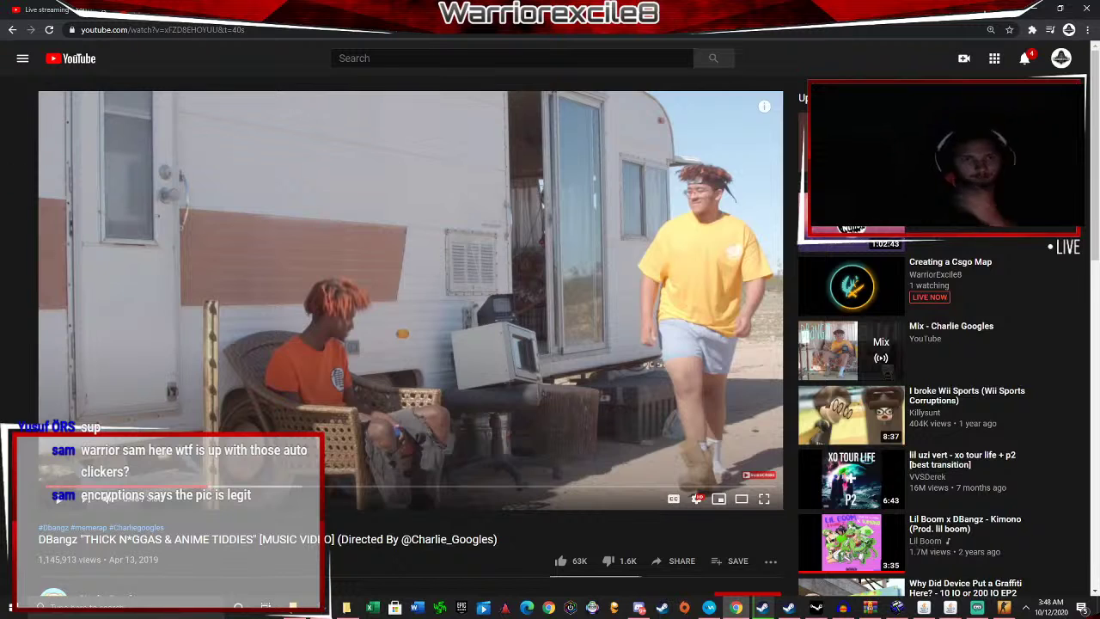
Alternate between the Aggressive Trap Mix 2020 tab and the stream's live analytics.
left_click(301, 10)
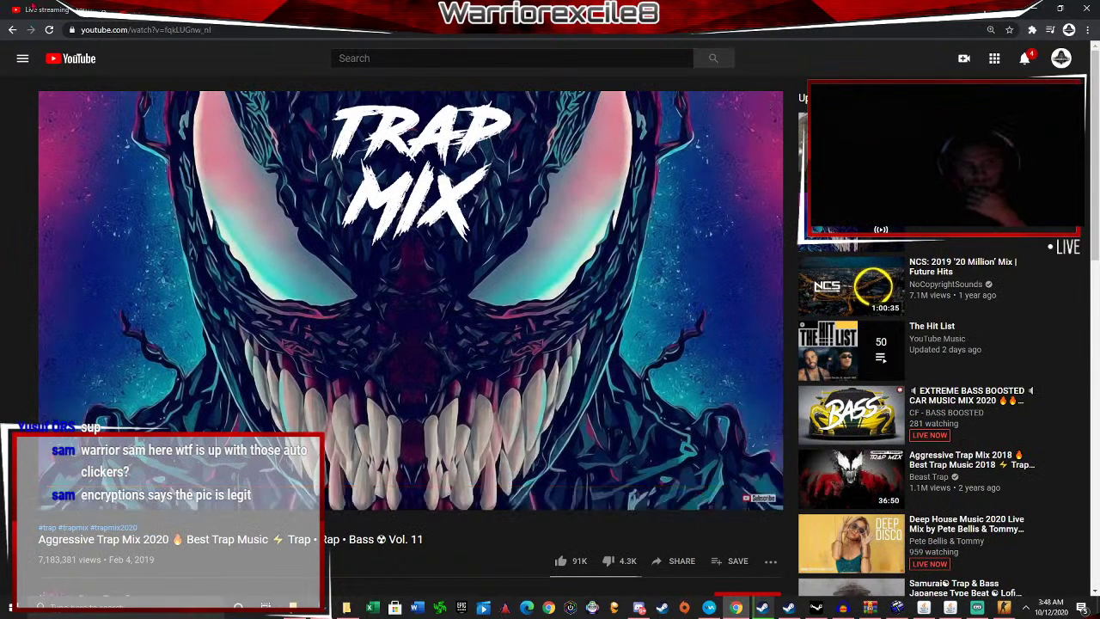
left_click(53, 10)
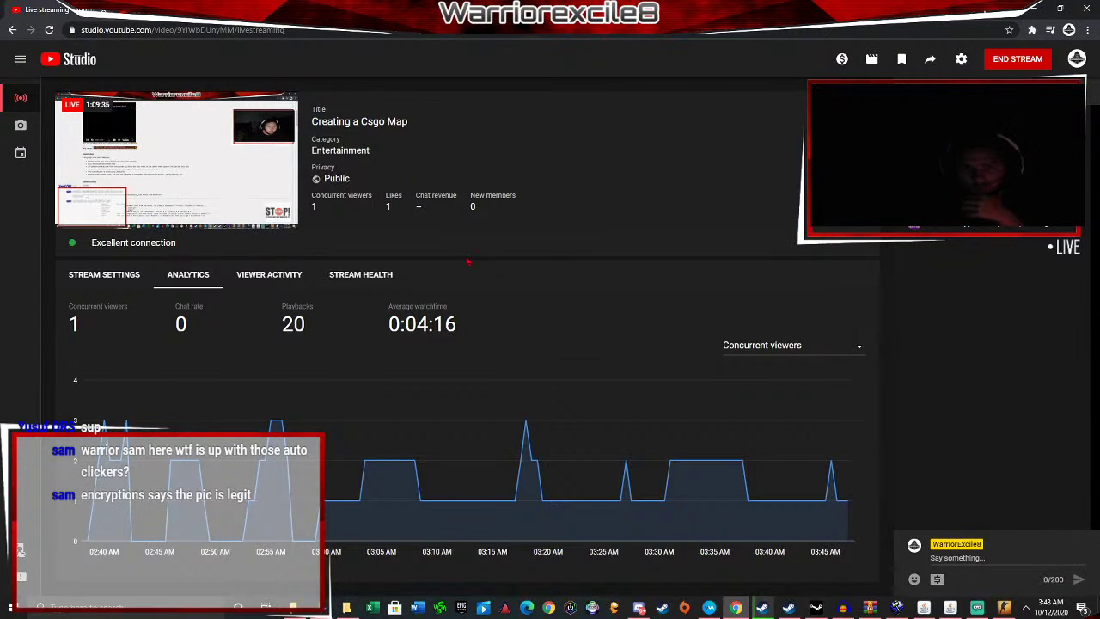
left_click(301, 10)
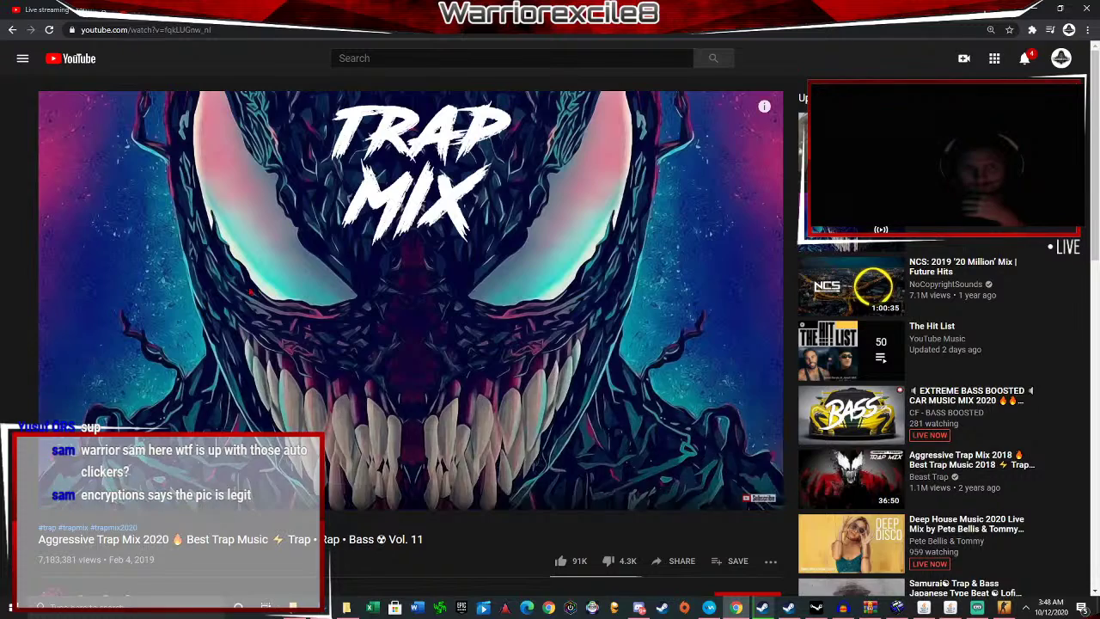
left_click(55, 11)
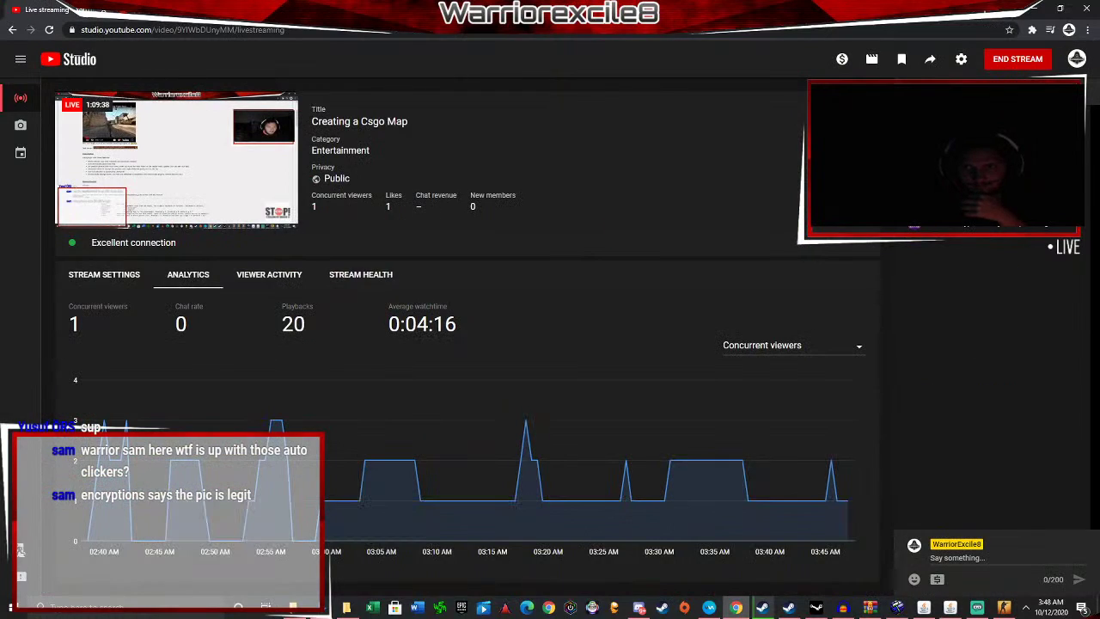
left_click(301, 10)
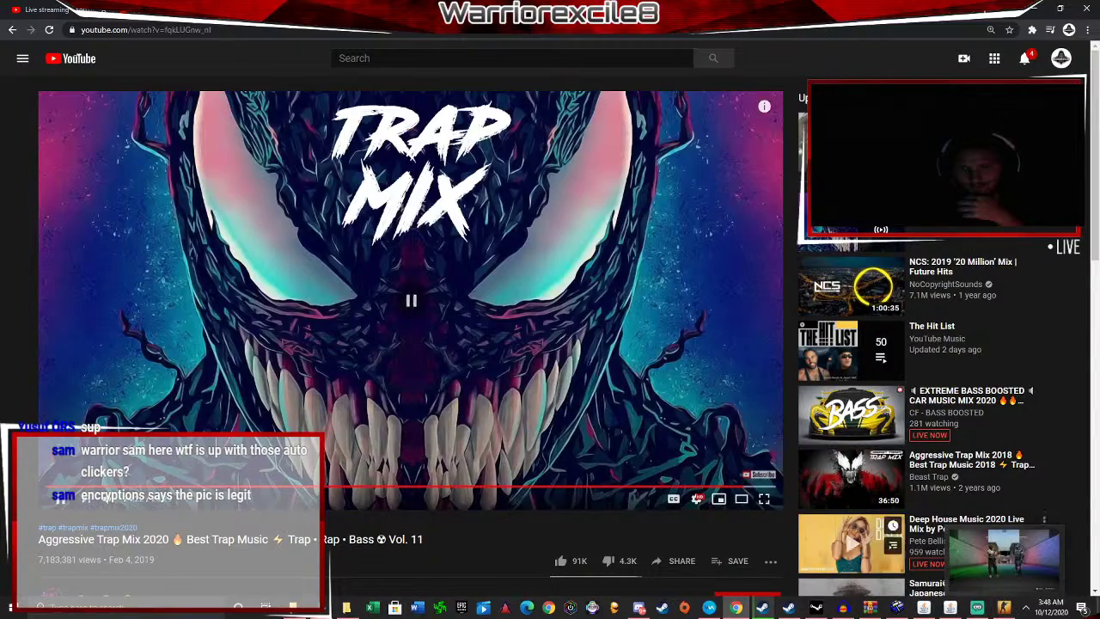
Return to CS:GO, join a team on FourthMap, and open the pause menu.
left_click(993, 590)
left_click(990, 589)
key("Escape")
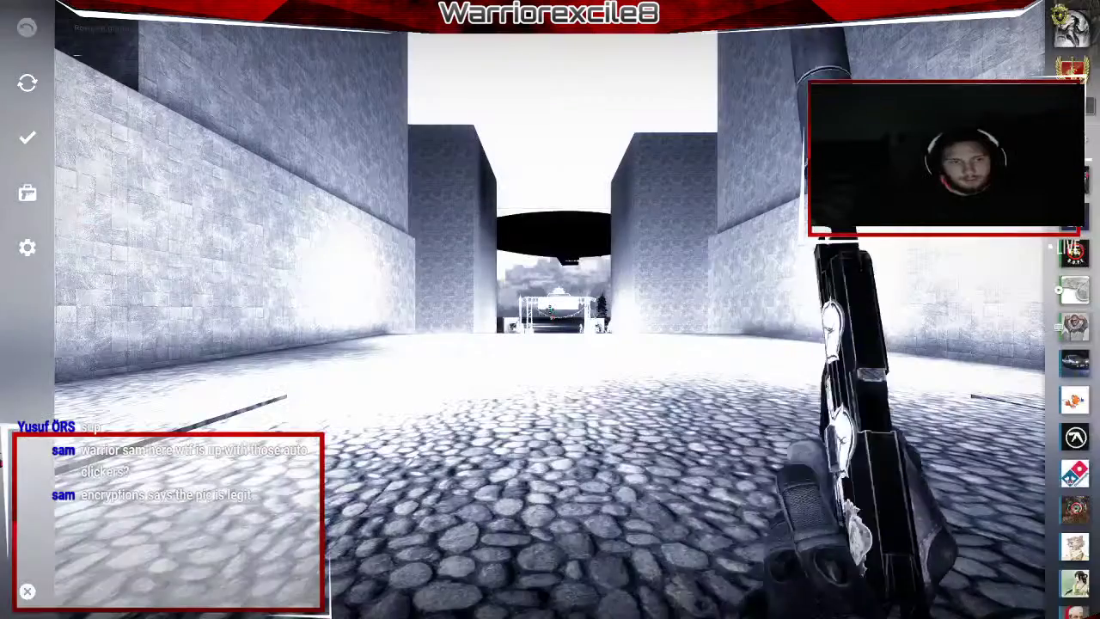
Raise Master Volume from 21% to 63% in the Audio settings and resume play.
left_click(27, 248)
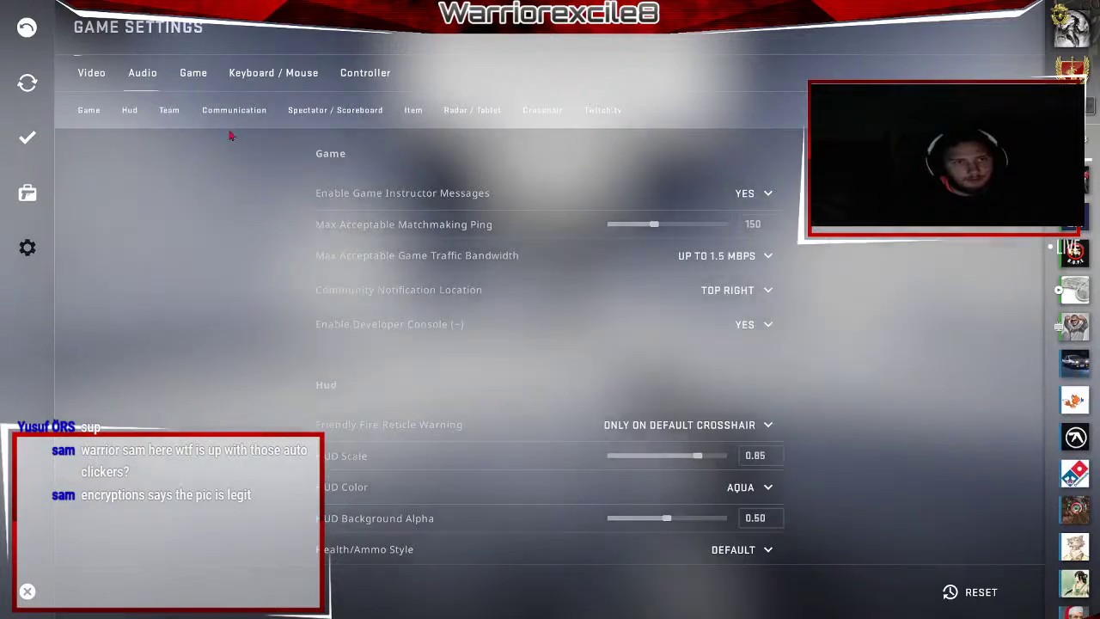
left_click(142, 73)
left_click_drag(654, 193, 676, 197)
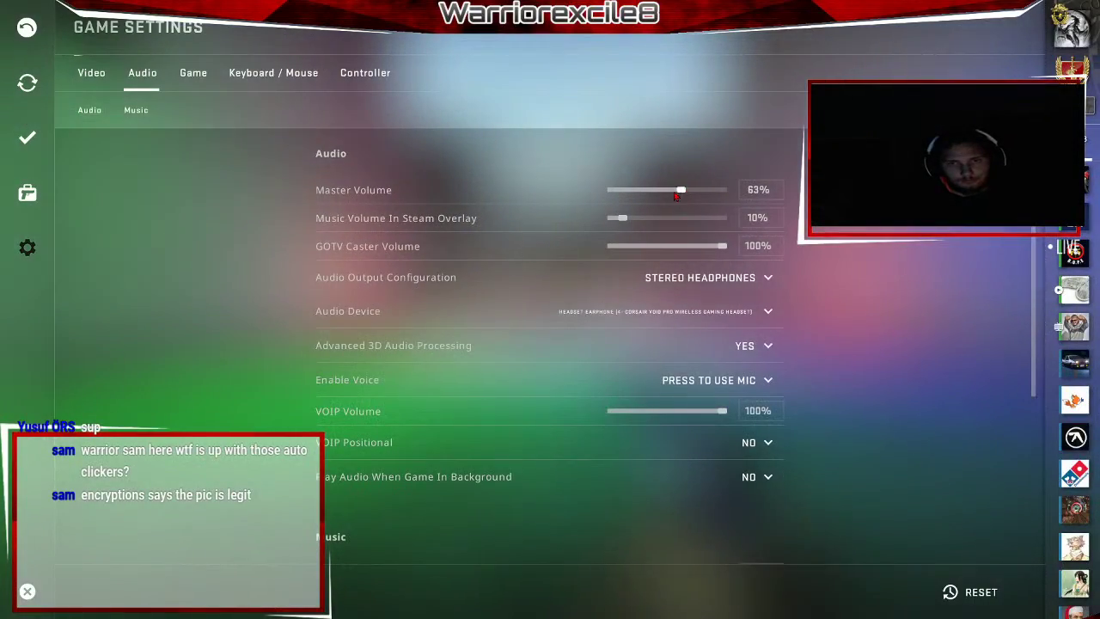
key("Escape")
key("3")
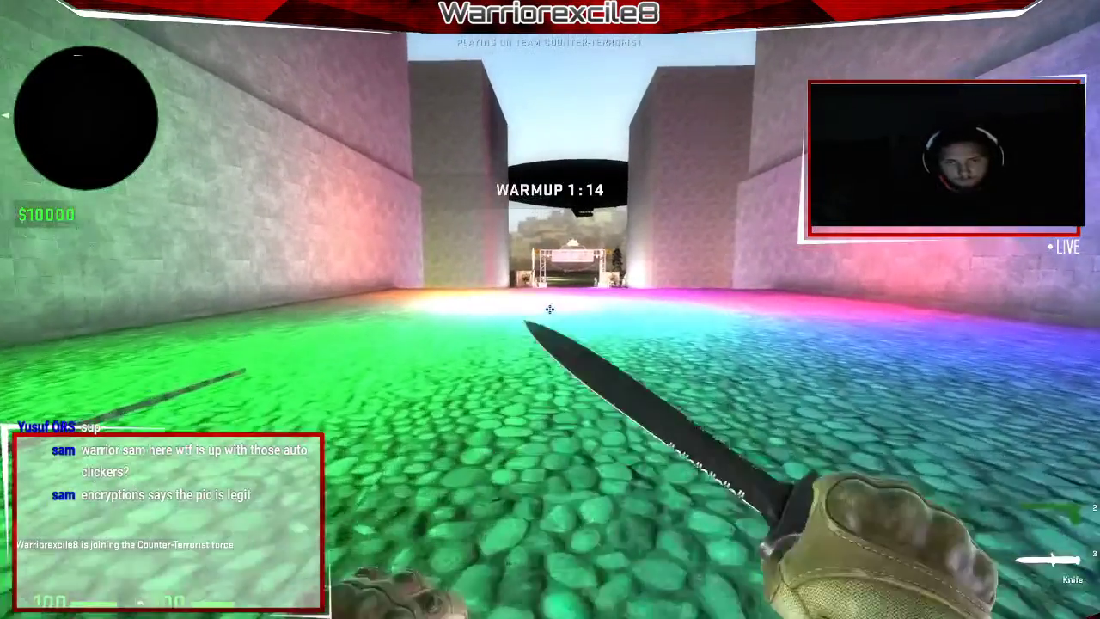
Run bot_kick, sv_cheats 1 and noclip in the console.
key("grave")
type("bot_kick")
key("Return")
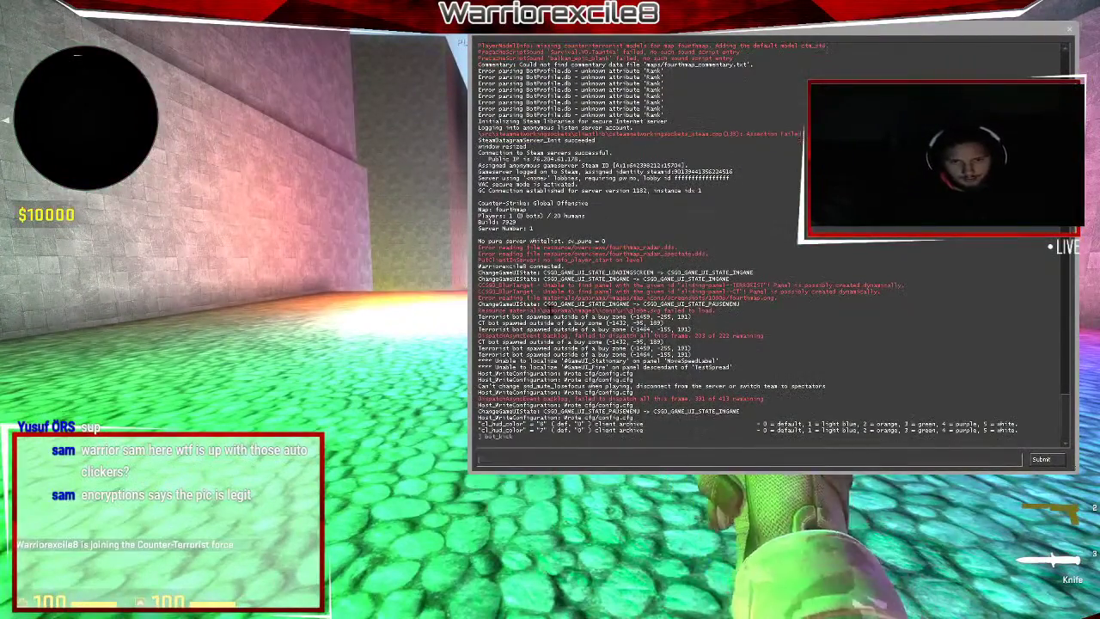
type("sv_cheats 1")
key("Return")
type("noc")
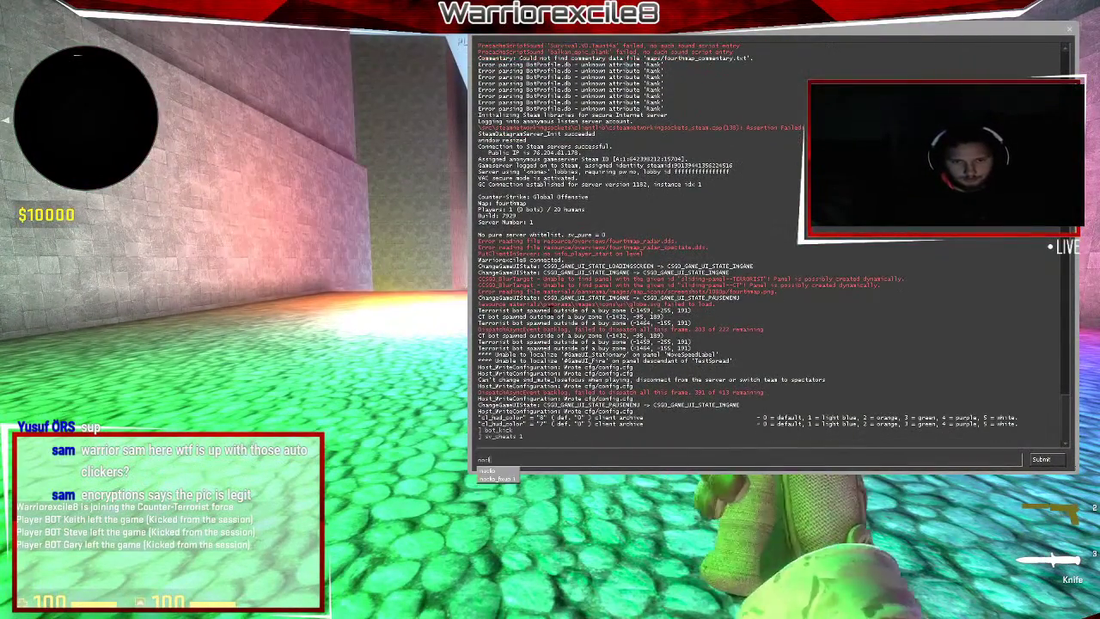
type("lip")
key("Return")
key("grave")
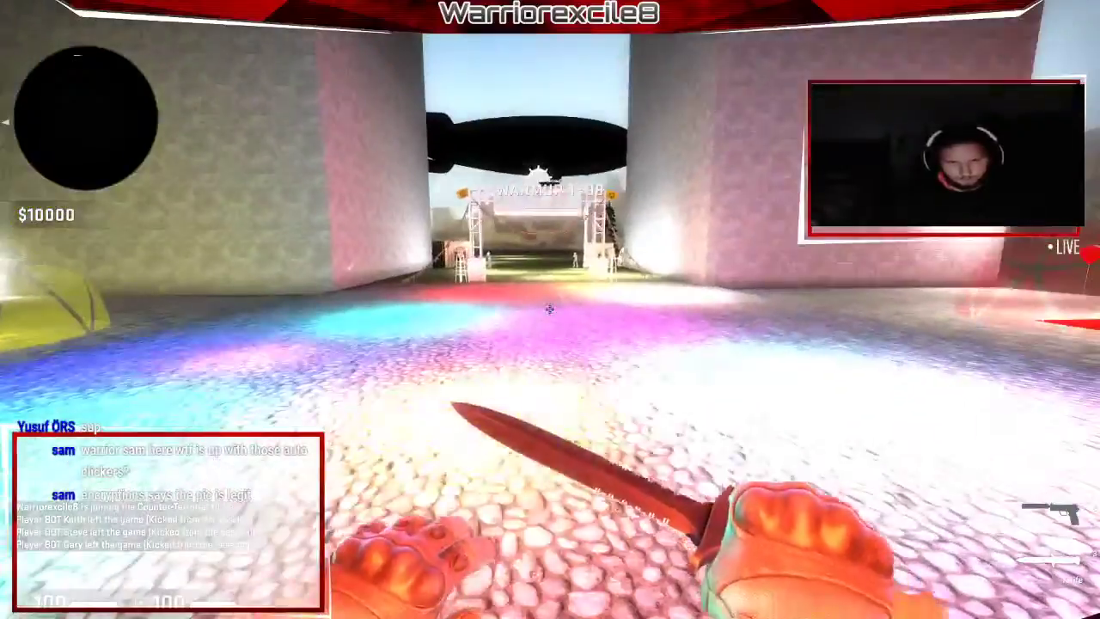
key("grave")
key("grave")
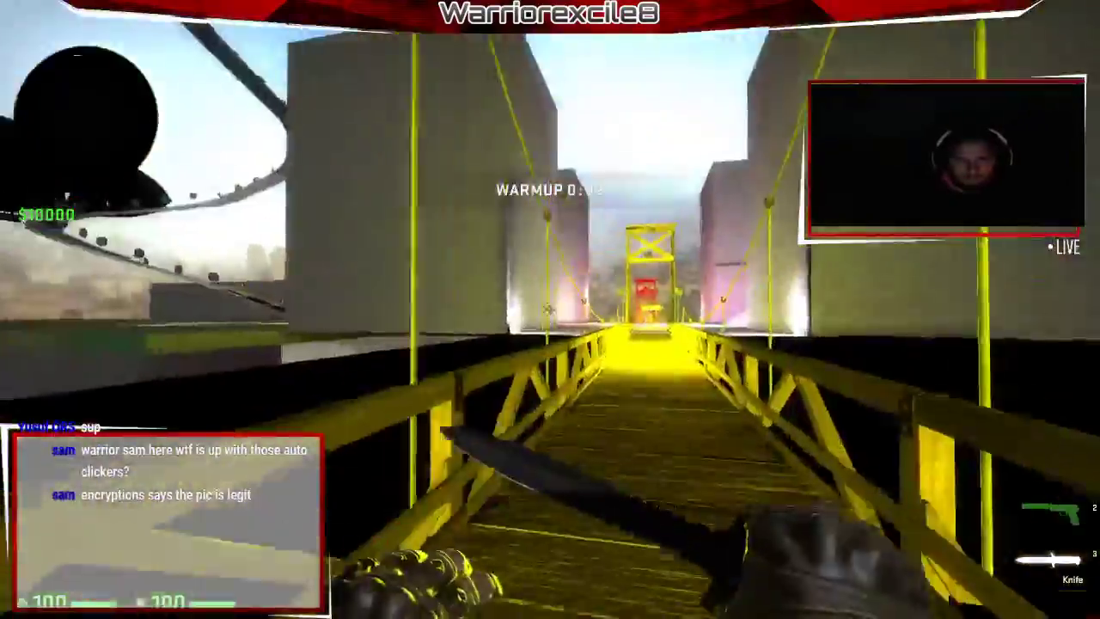
Flick to the USP-S and back to the knife, then run up the coin-lined ramp.
key("2")
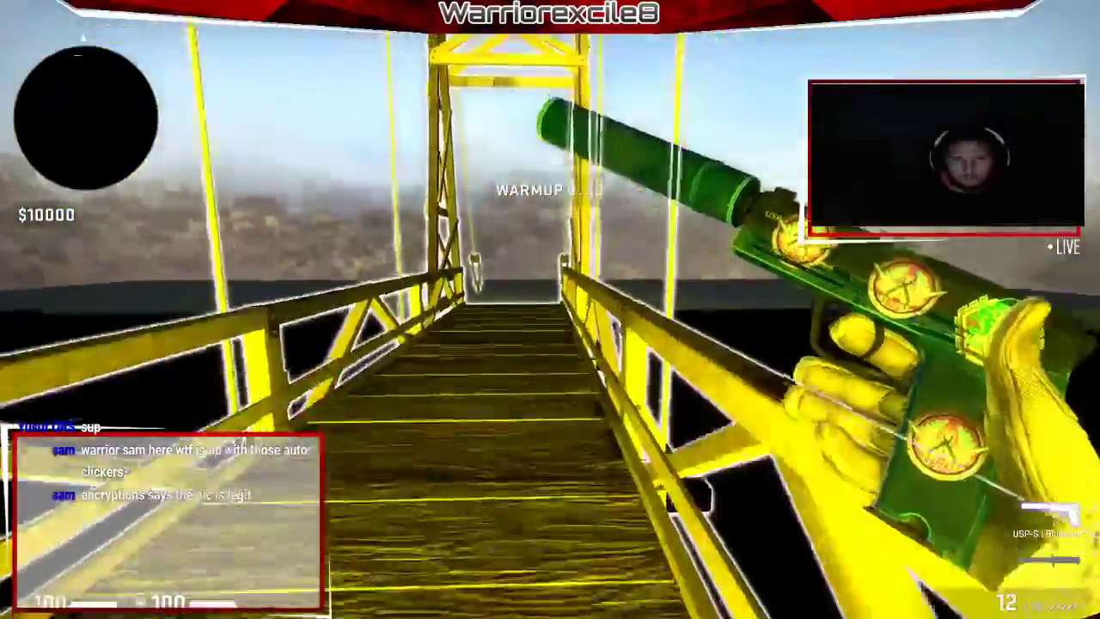
key("3")
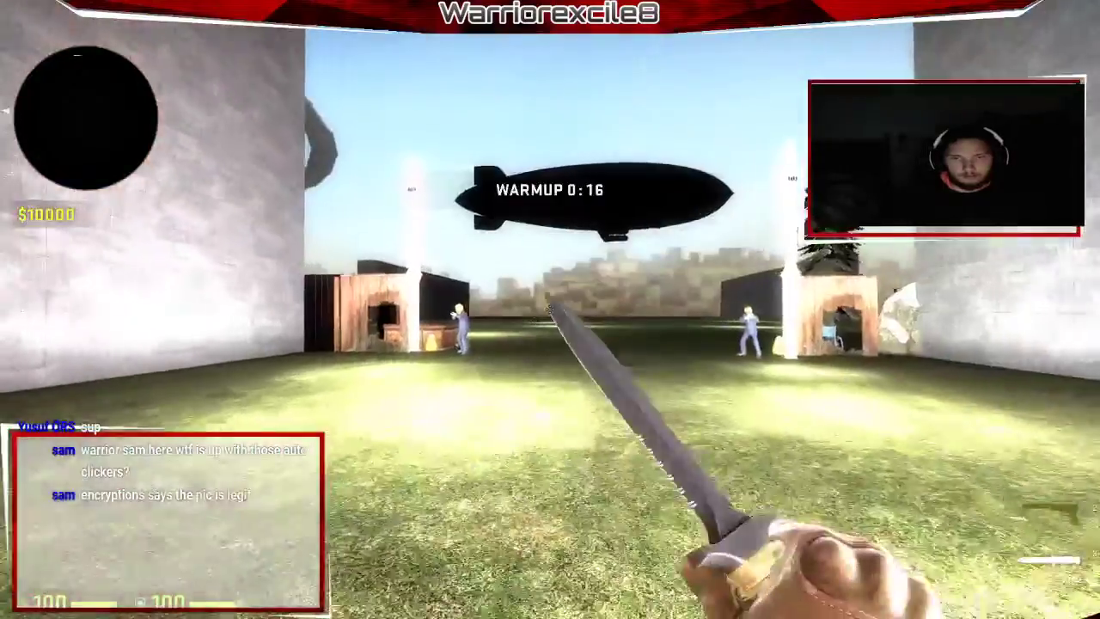
key("w")
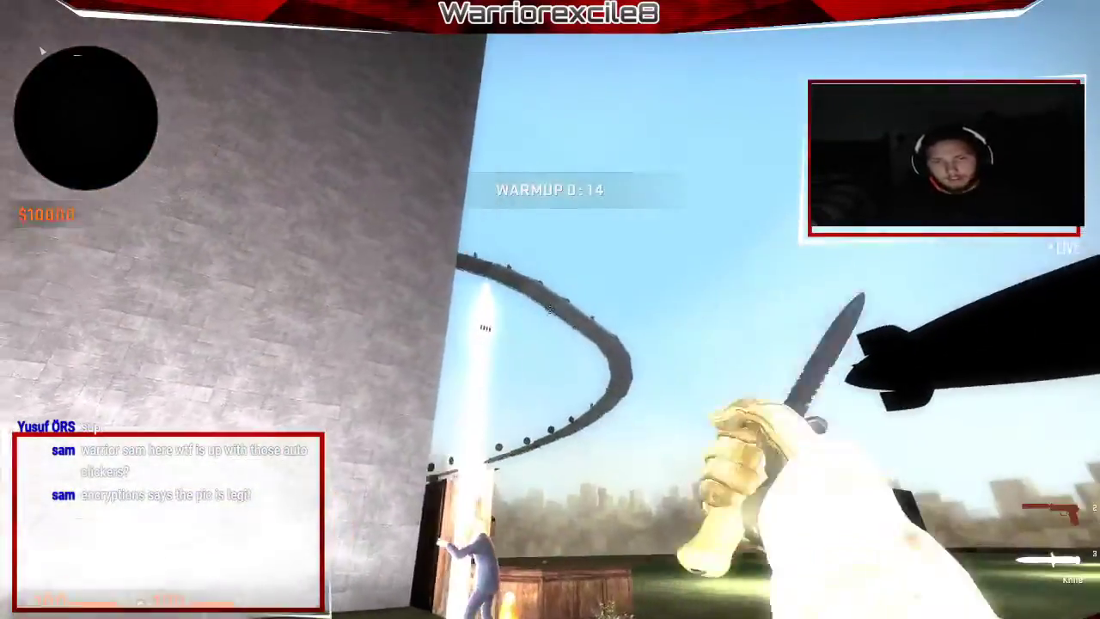
key("w")
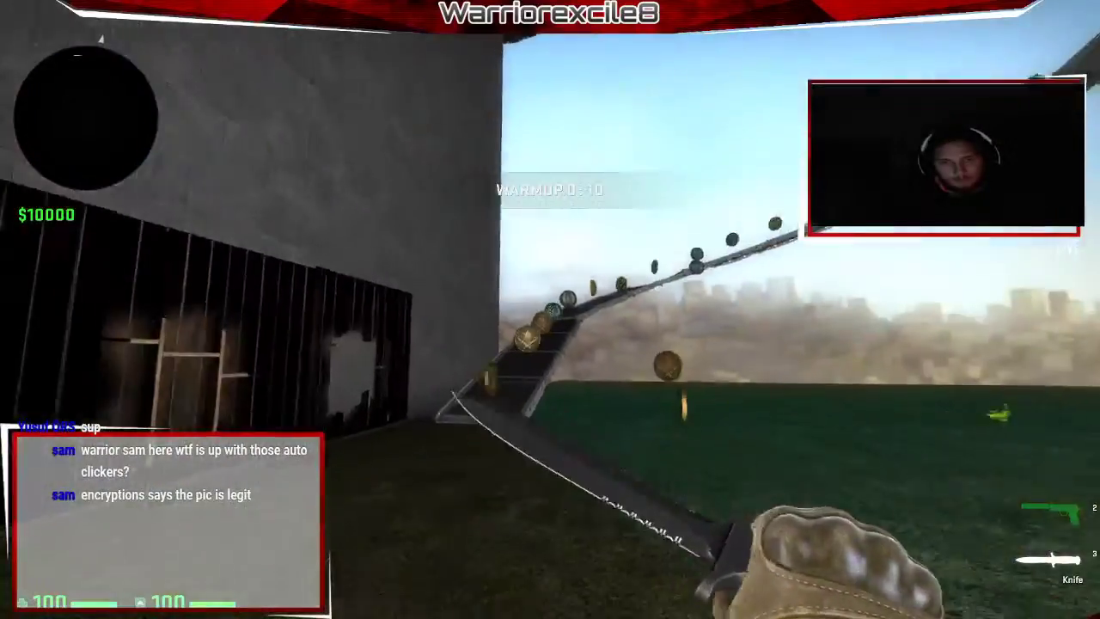
key("w")
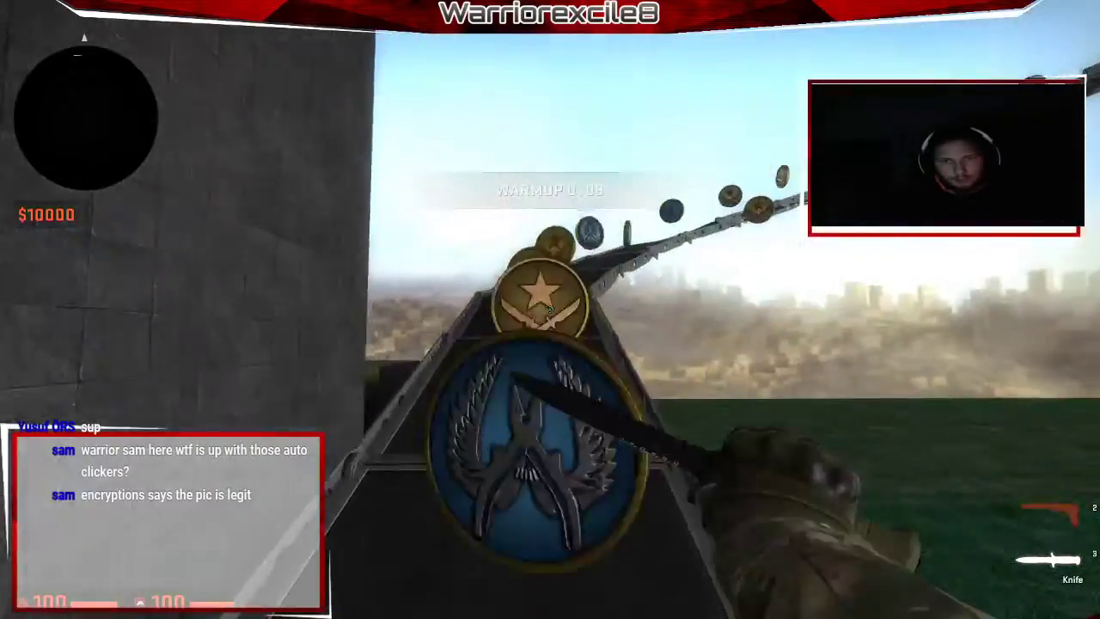
key("w")
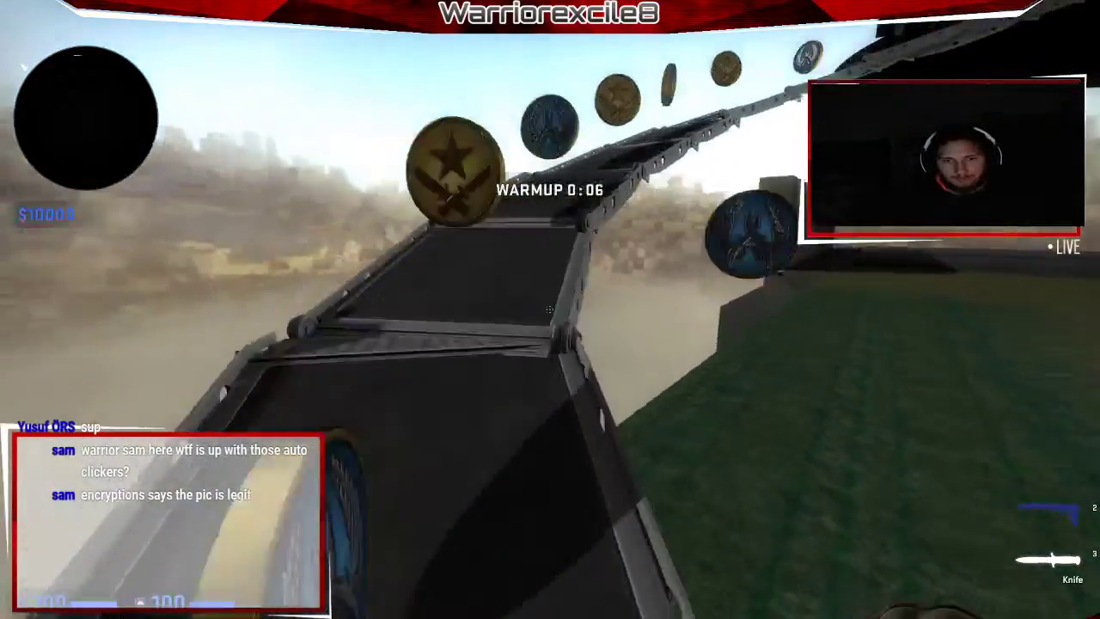
key("w")
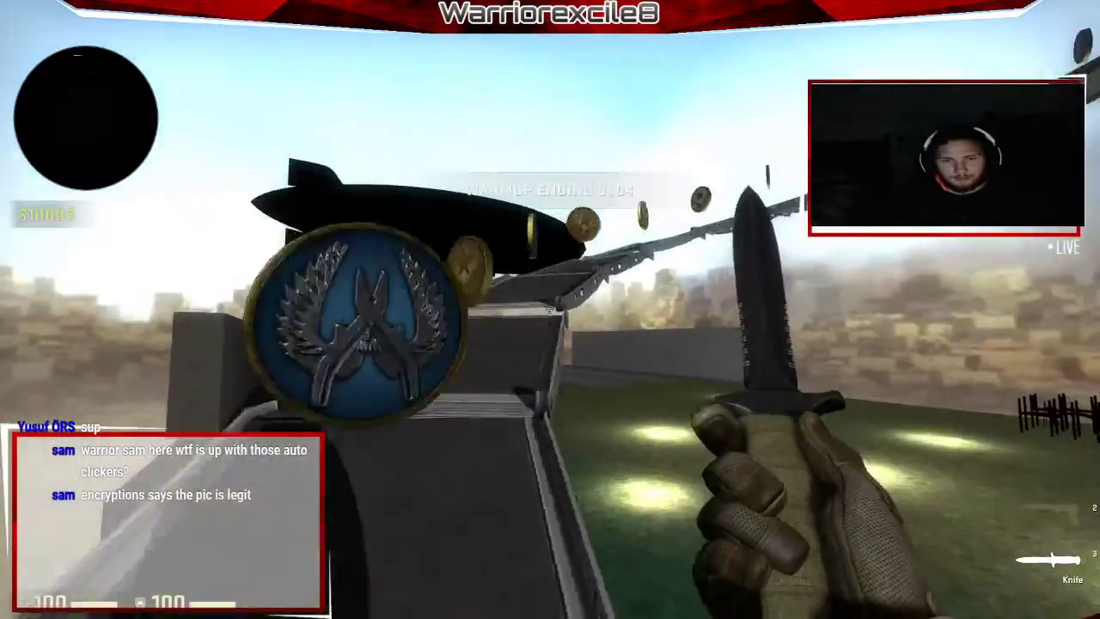
key("w")
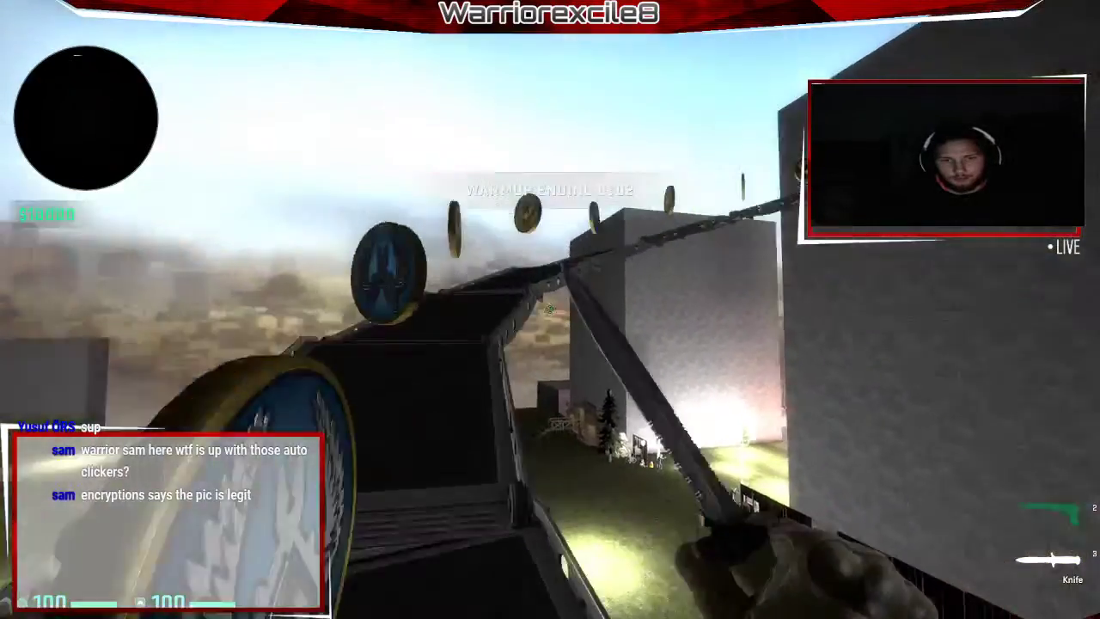
key("w")
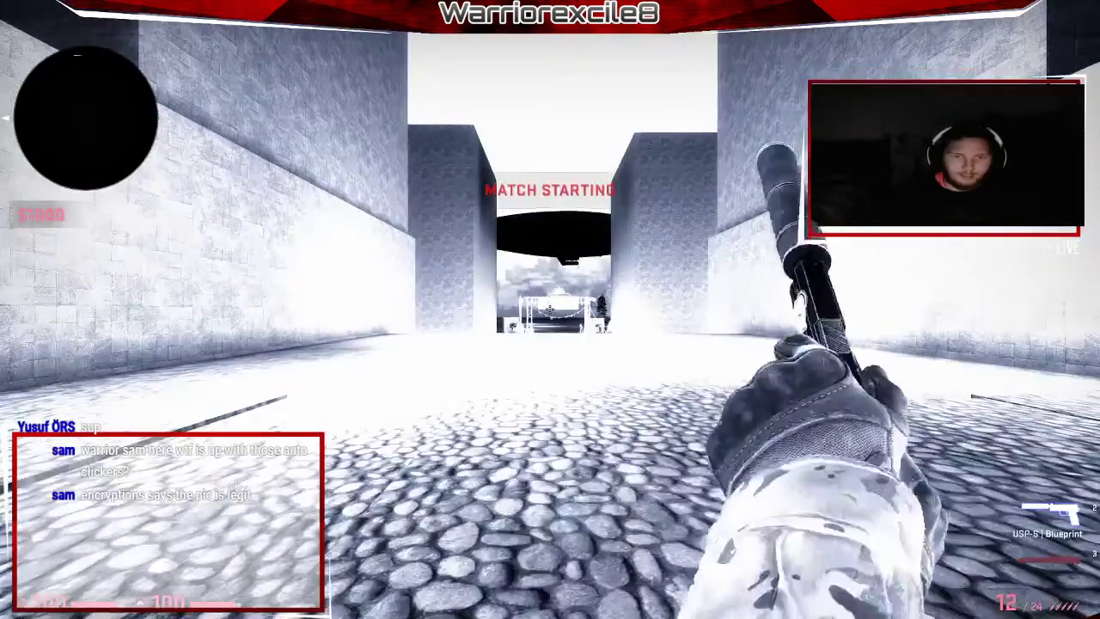
Check the developer console twice while running down the rainbow-lit corridor through the spawn gate.
key("grave")
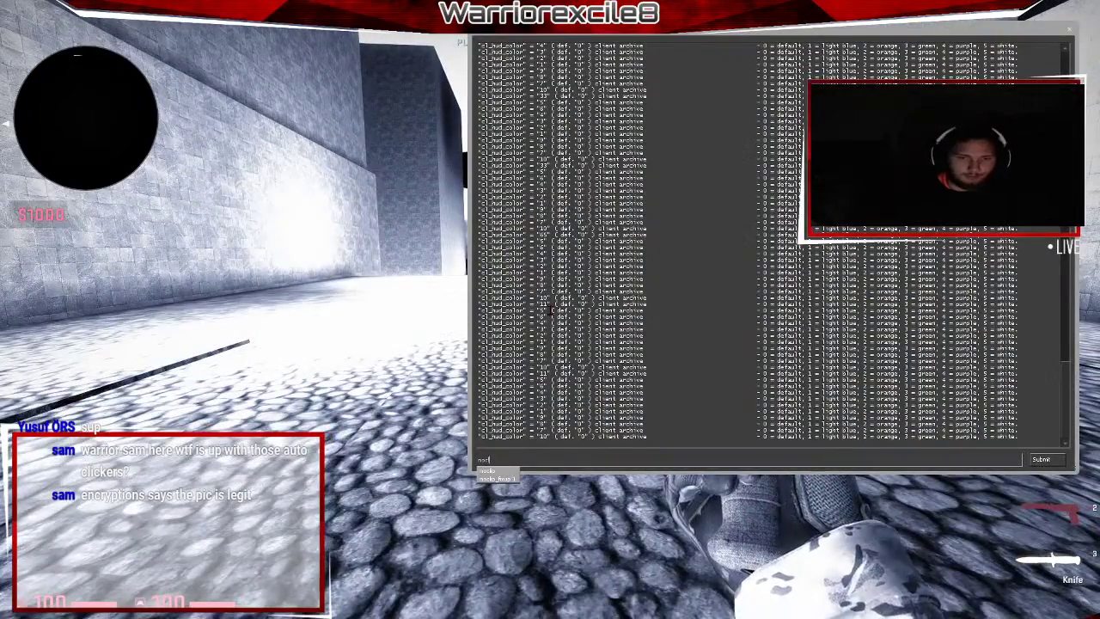
key("grave")
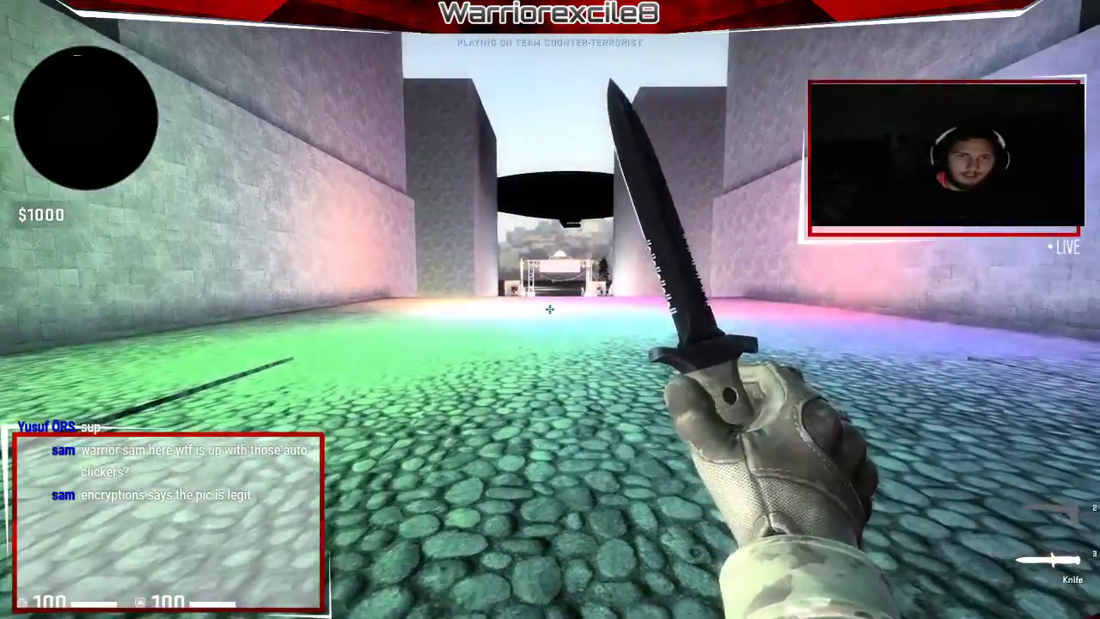
key("w")
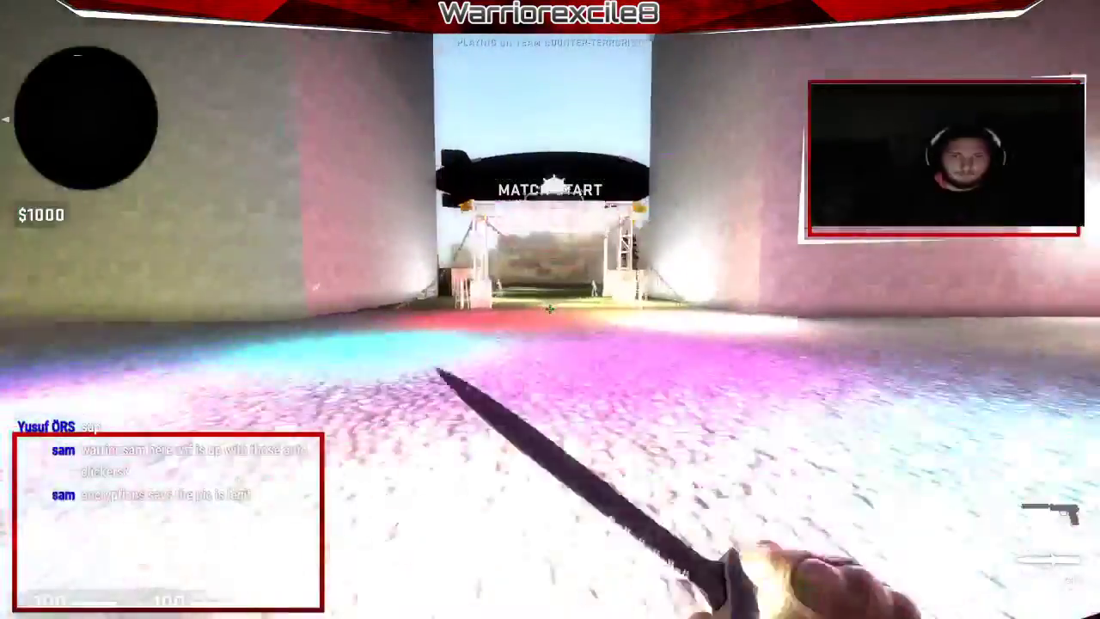
key("w")
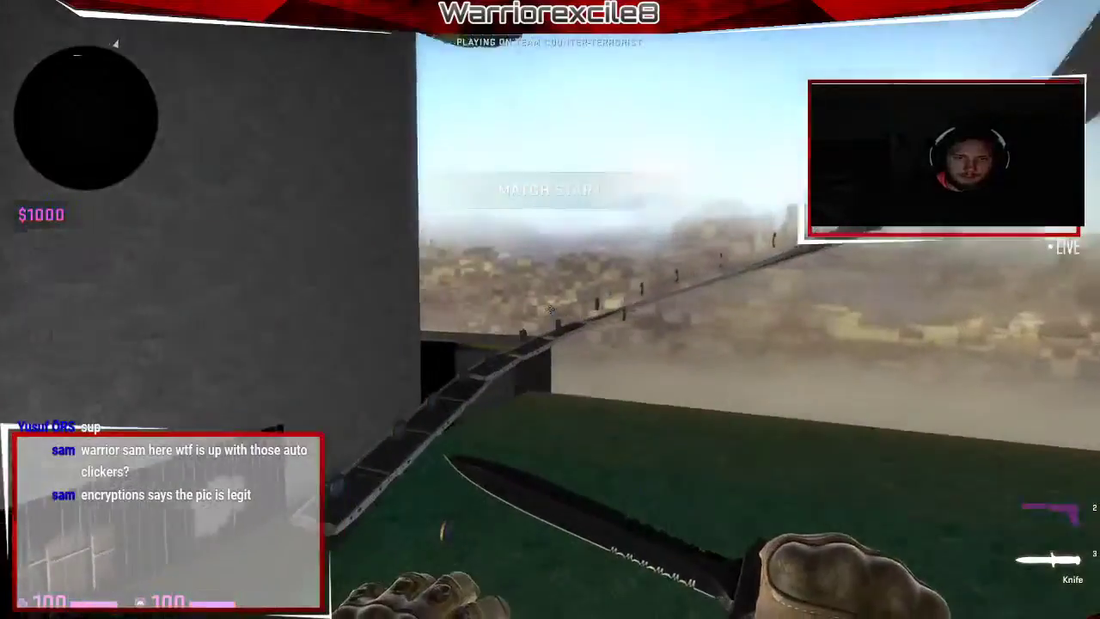
key("grave")
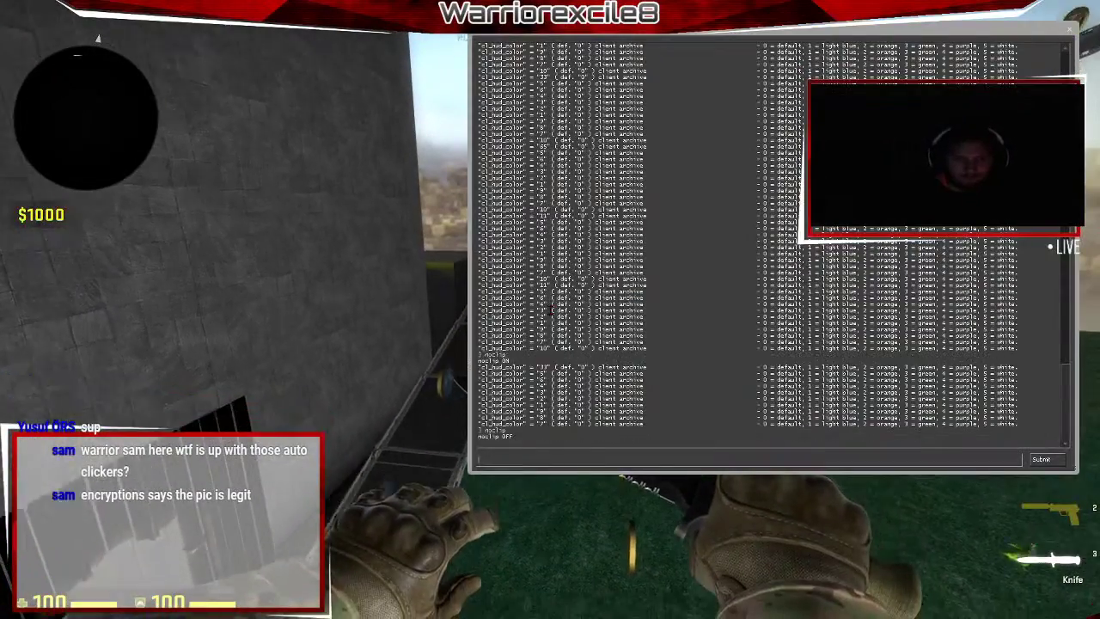
key("grave")
Follow the spiral walkway past gold coins toward the grey towers and the arena track.
key("w")
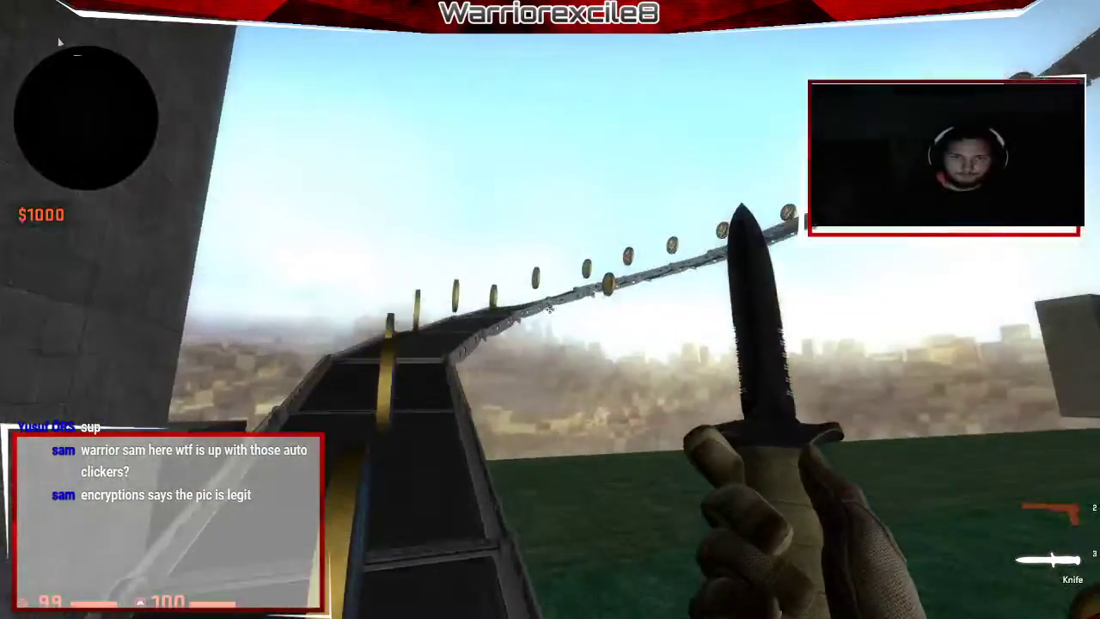
key("w")
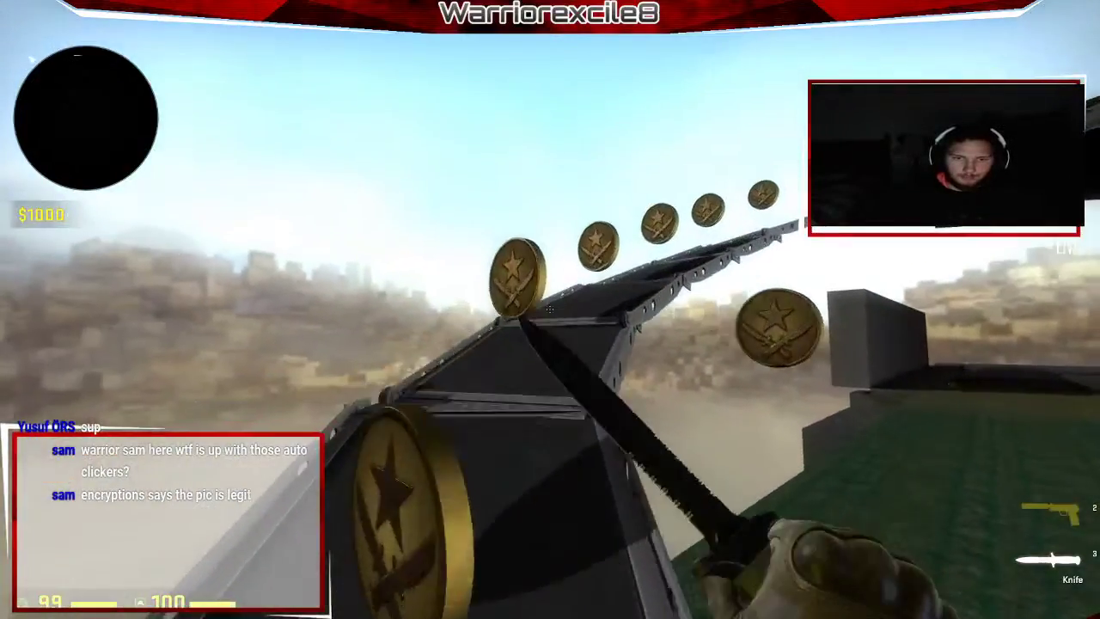
key("w")
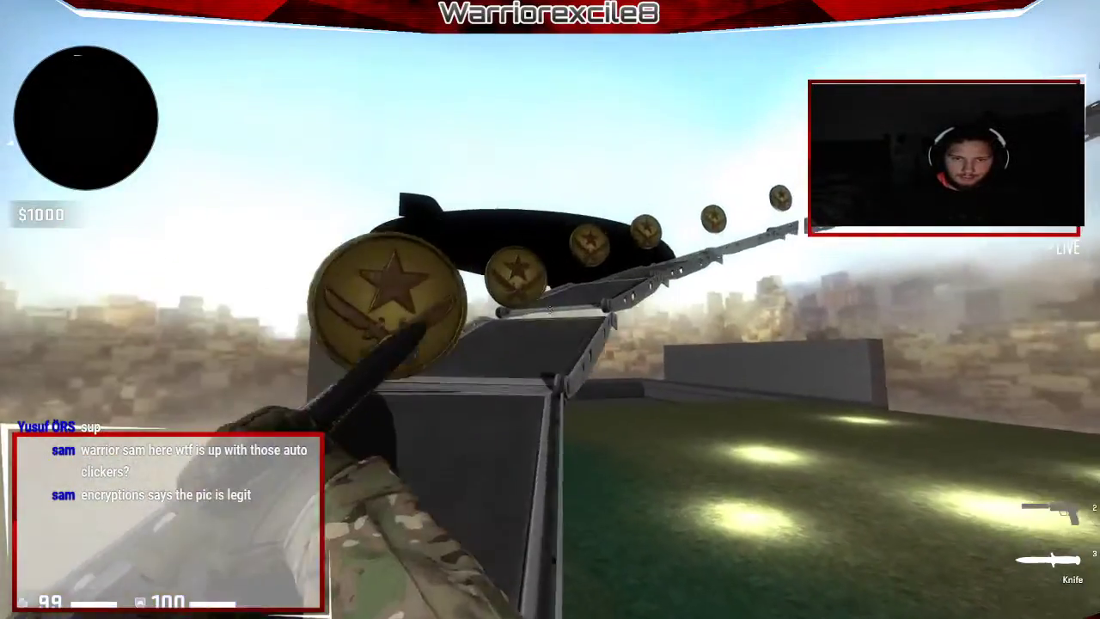
key("w")
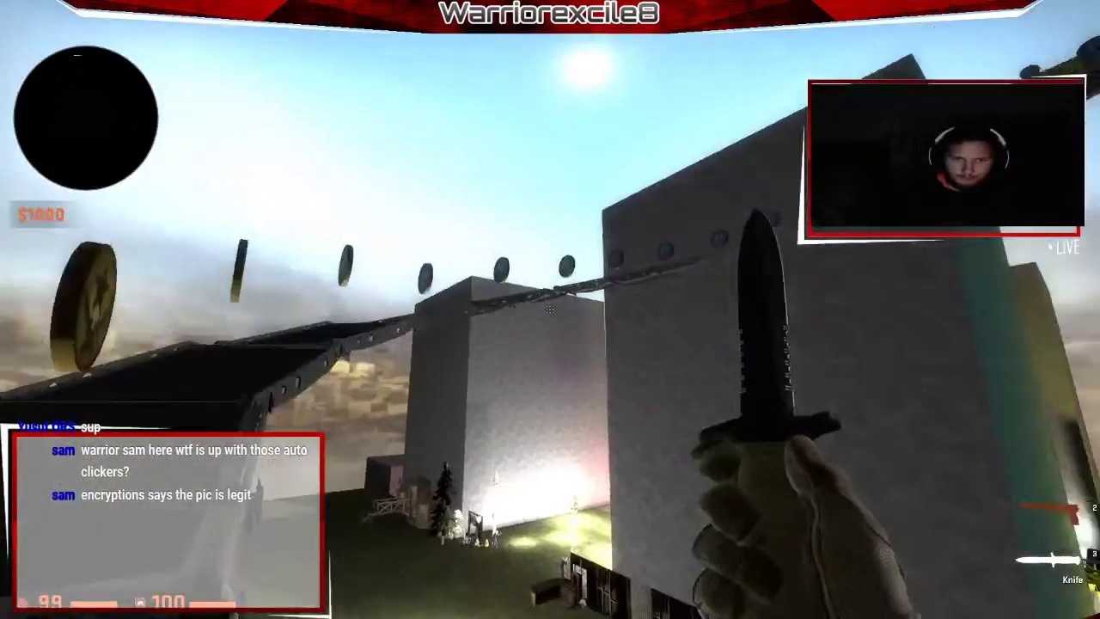
key("w")
key("w")
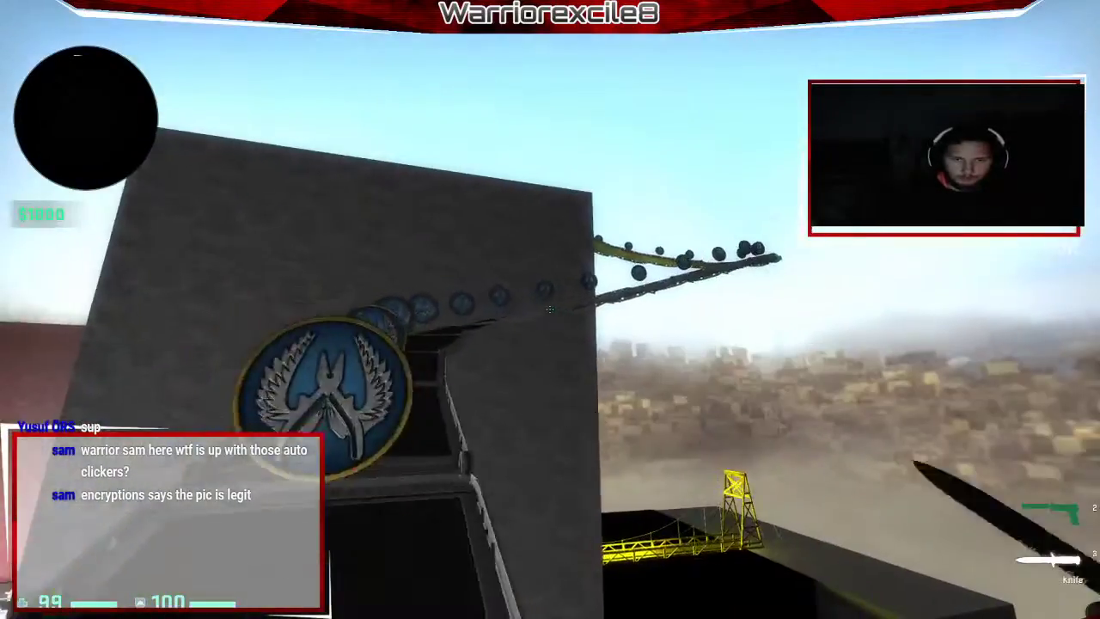
key("w")
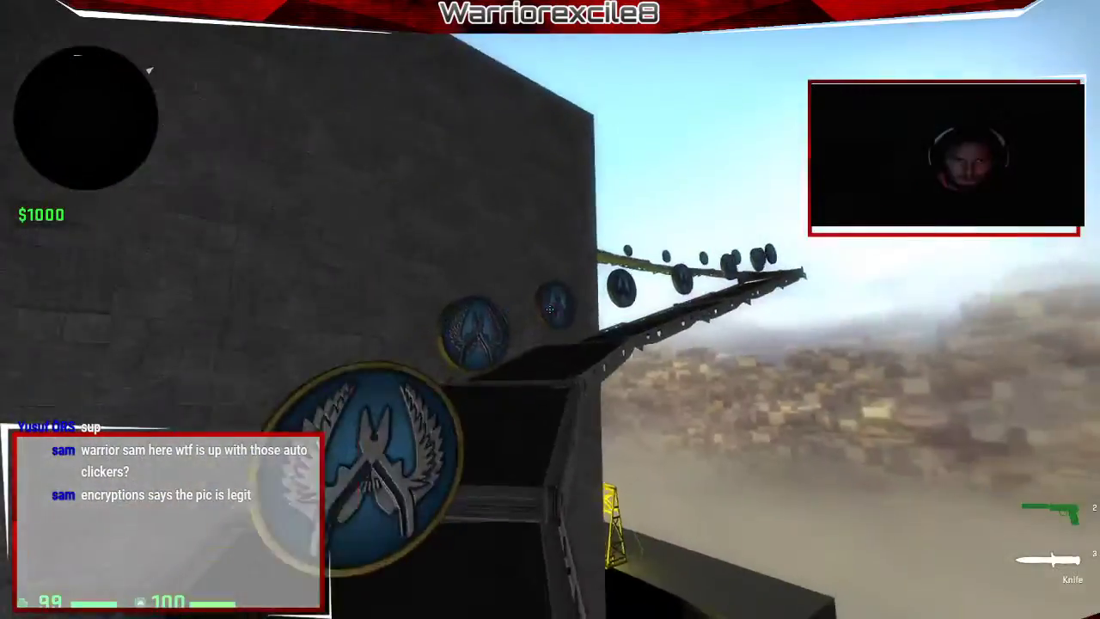
key("w")
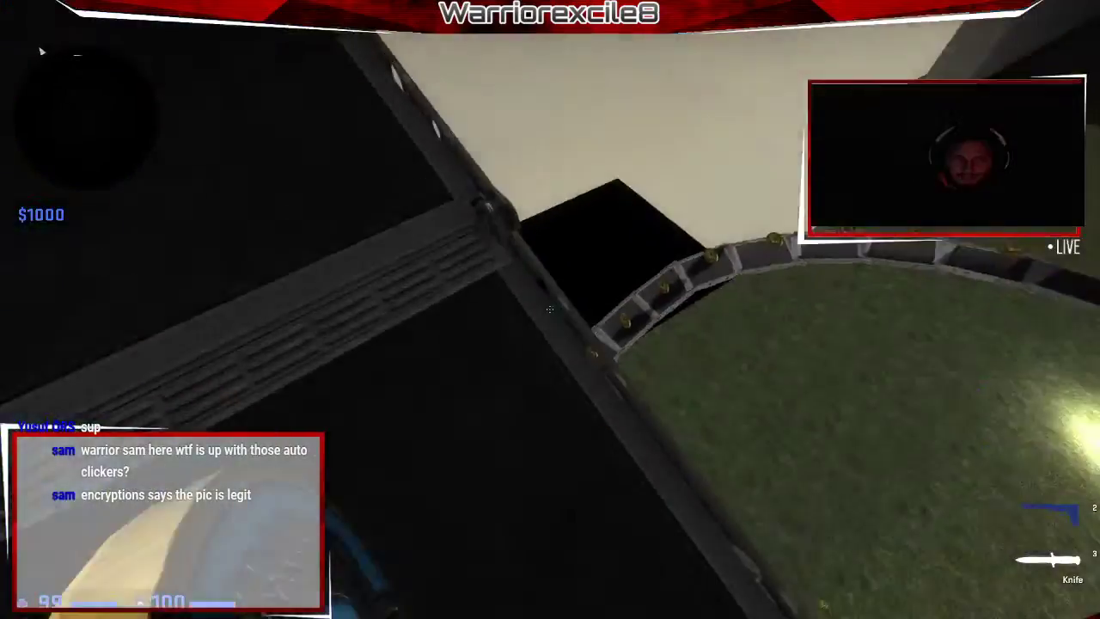
Swap to the pistol and back, then ride the CT-logo ramp to the platform facing two blocks.
key("w")
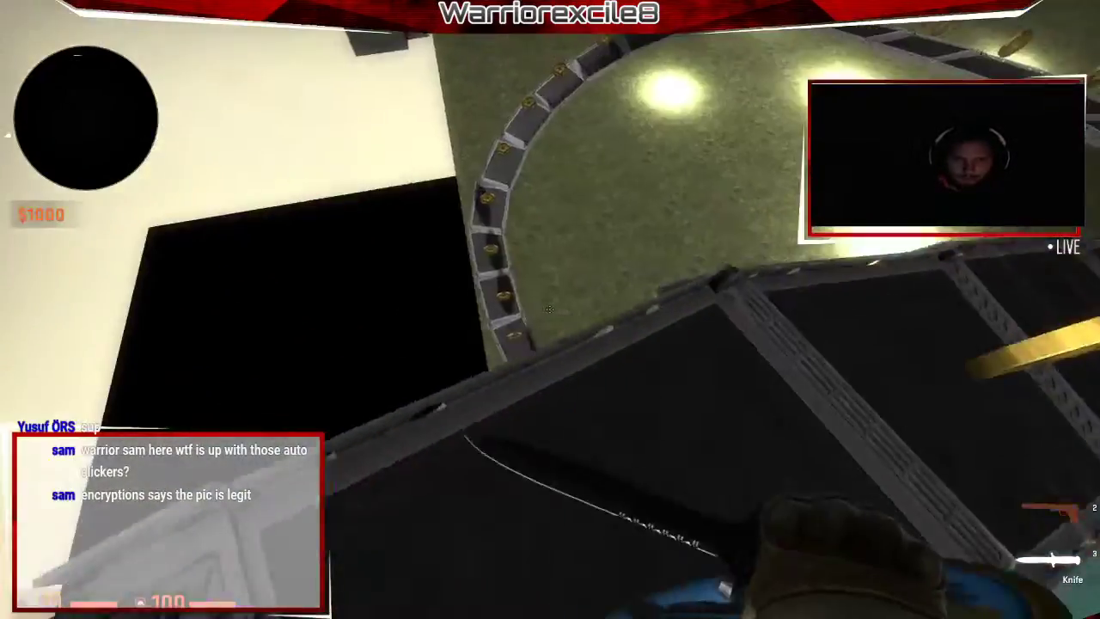
key("2")
key("3")
key("w")
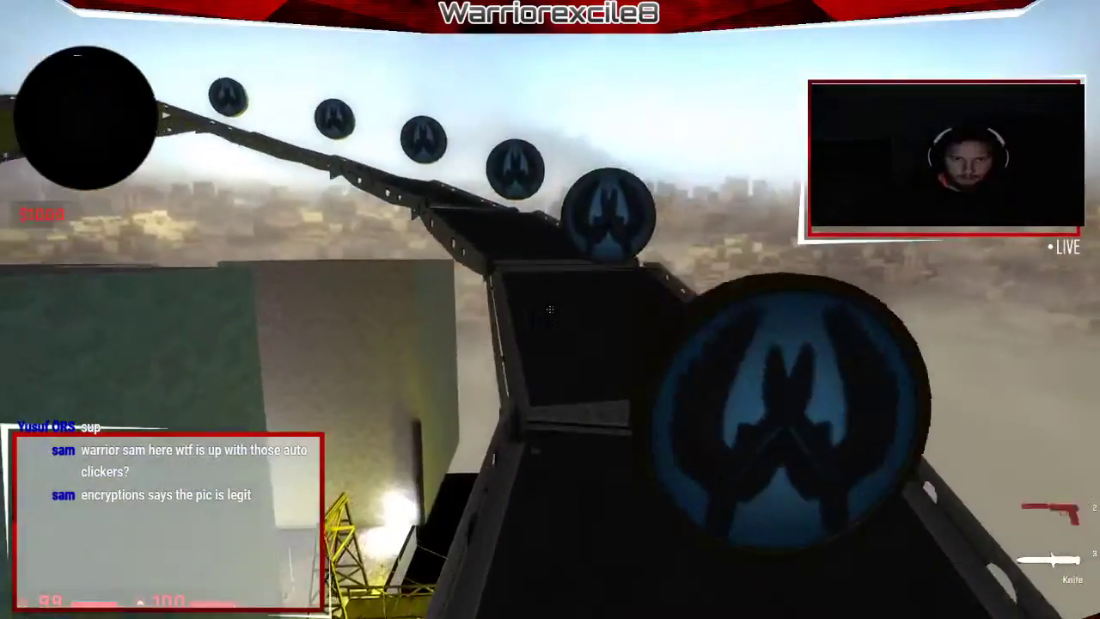
key("w")
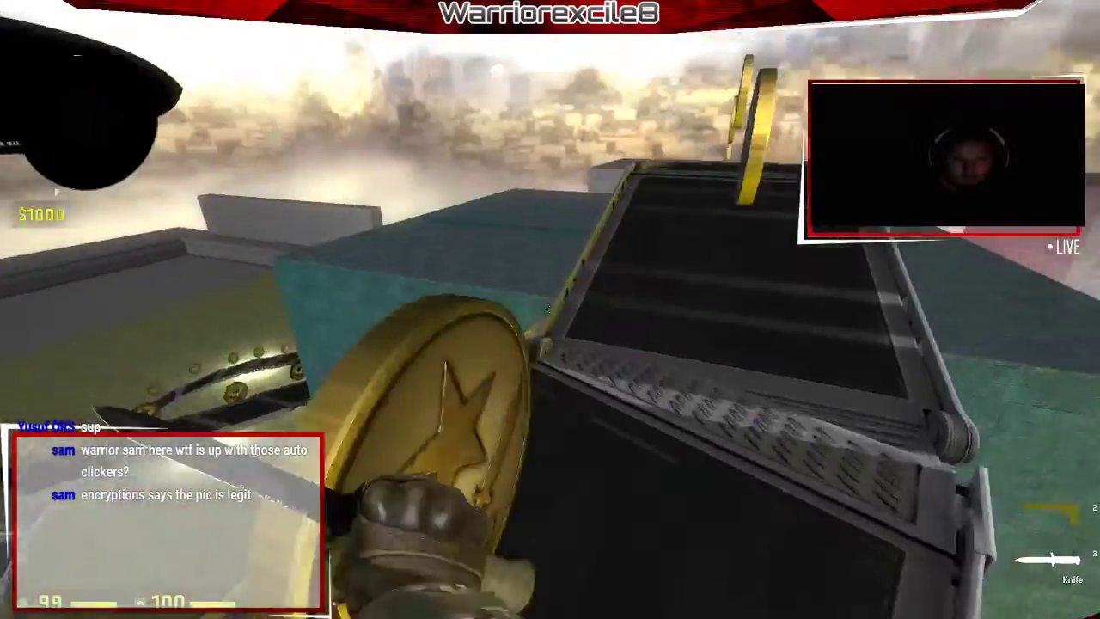
key("w")
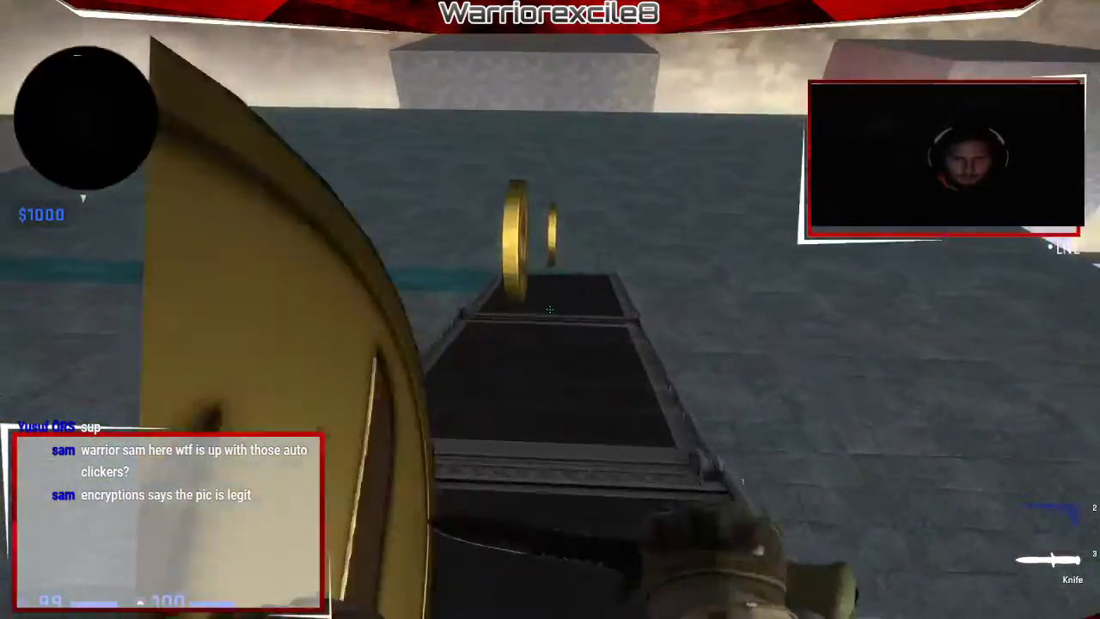
key("w")
Climb onto the dark block tops and swing the knife near the pale block.
key("w")
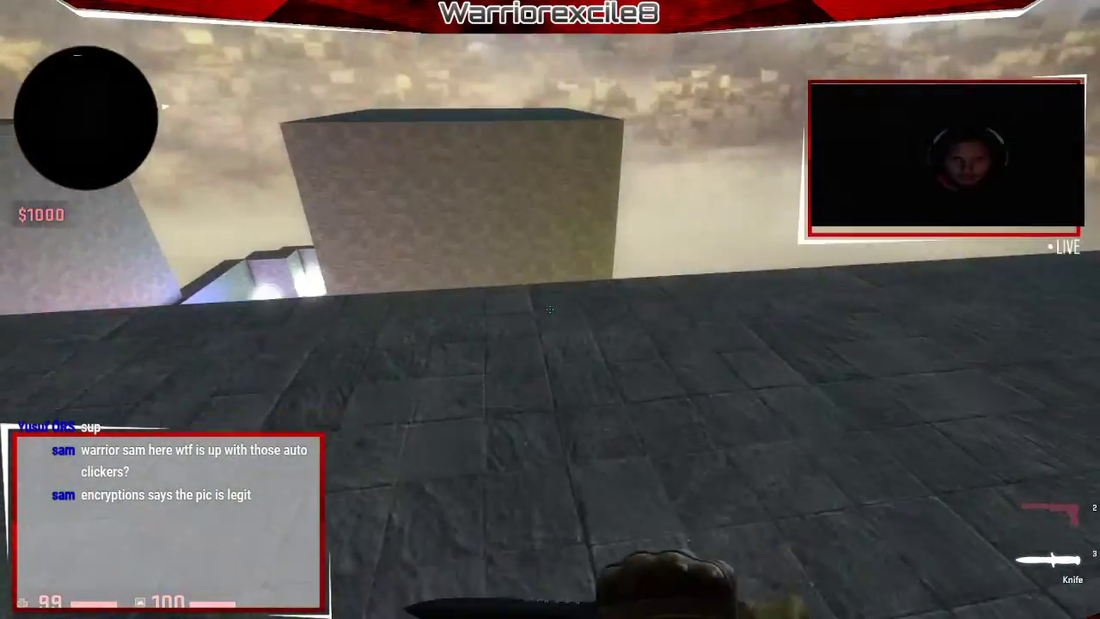
key("w")
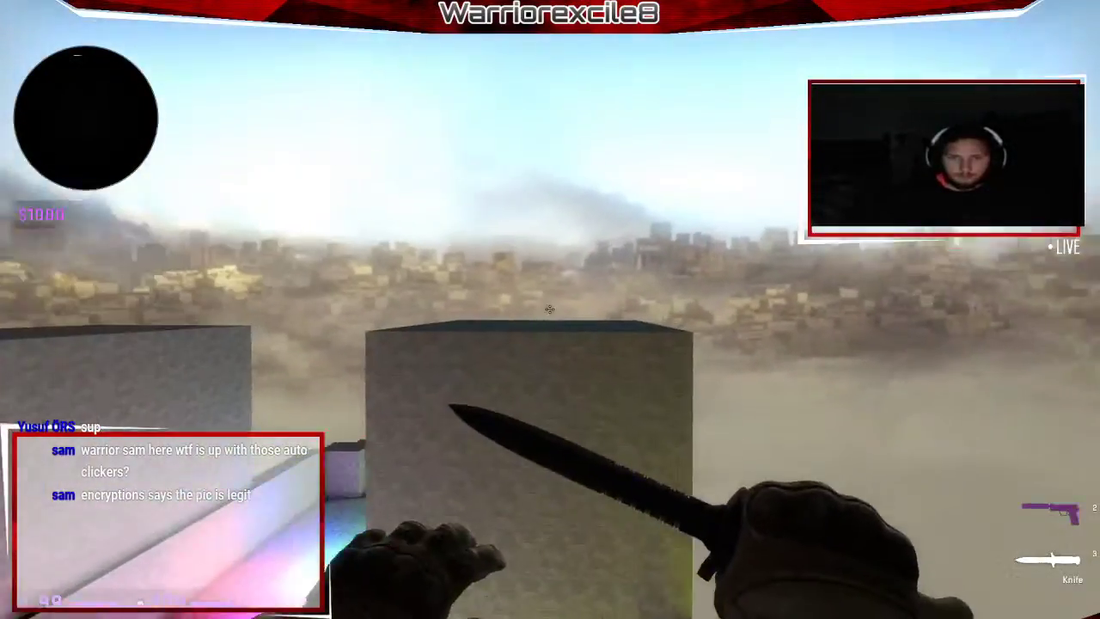
key("w")
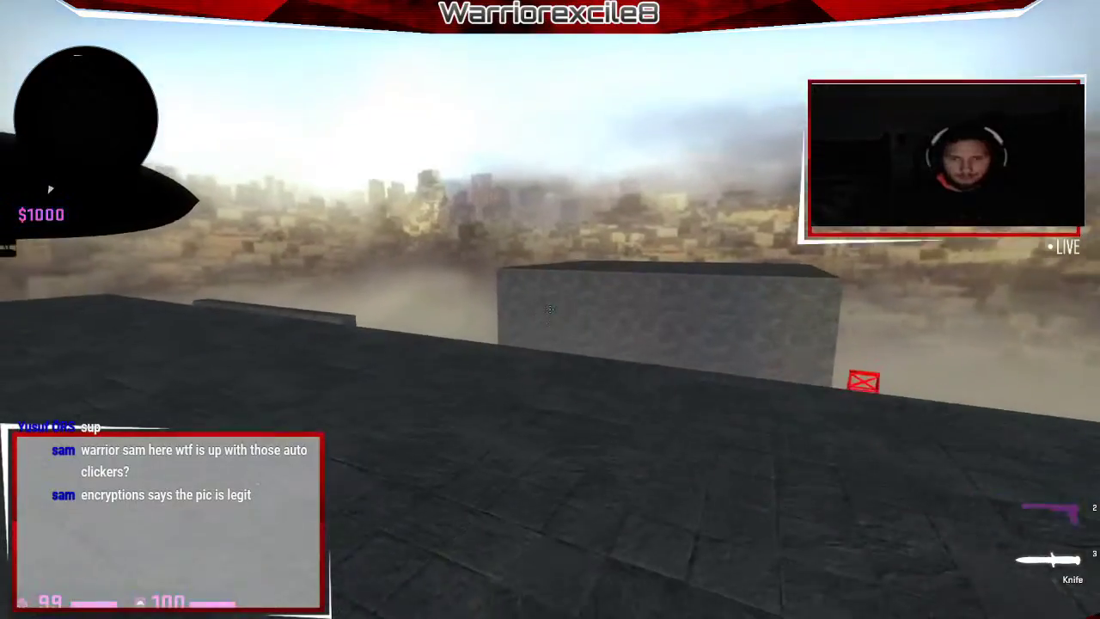
key("w")
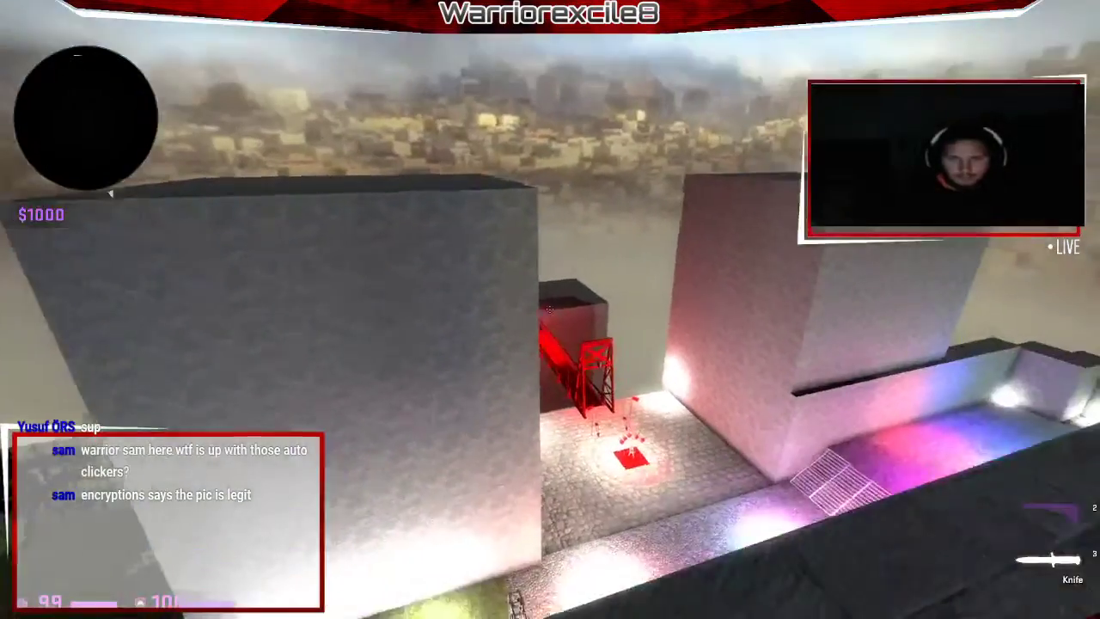
key("w")
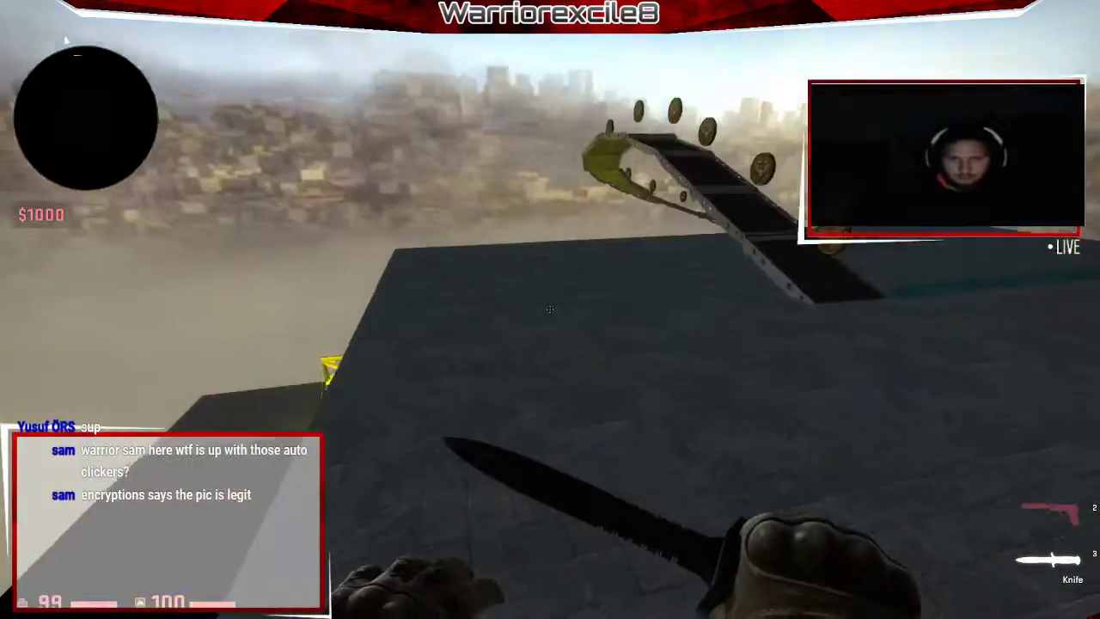
key("w")
left_click(550, 310)
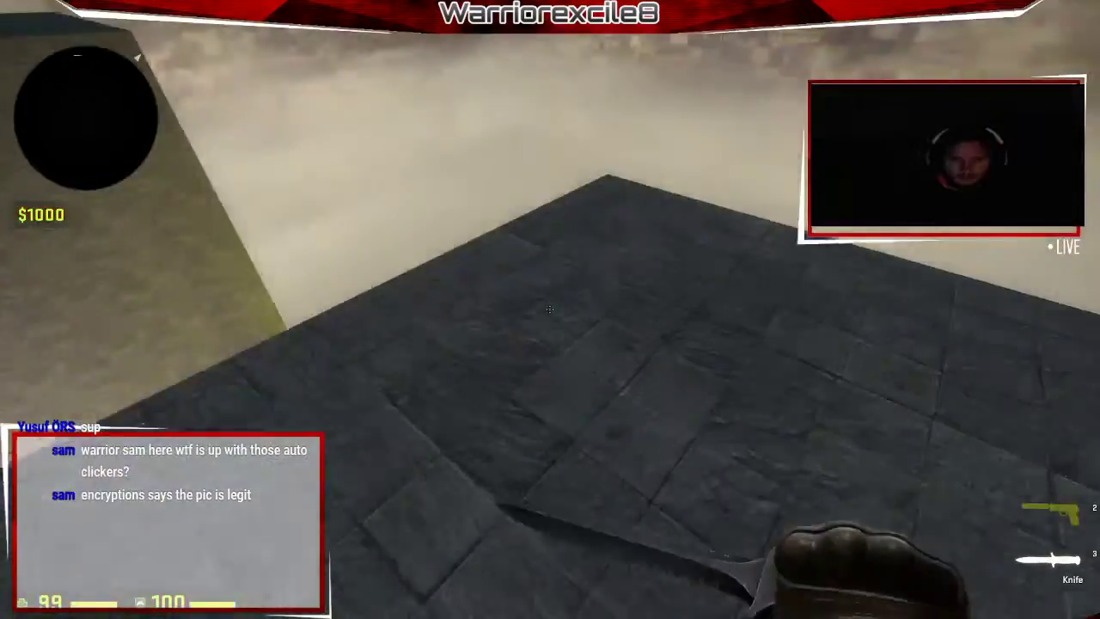
Overlook the yellow bridge, drop onto the dark rooftop and jump across the blocks.
key("w")
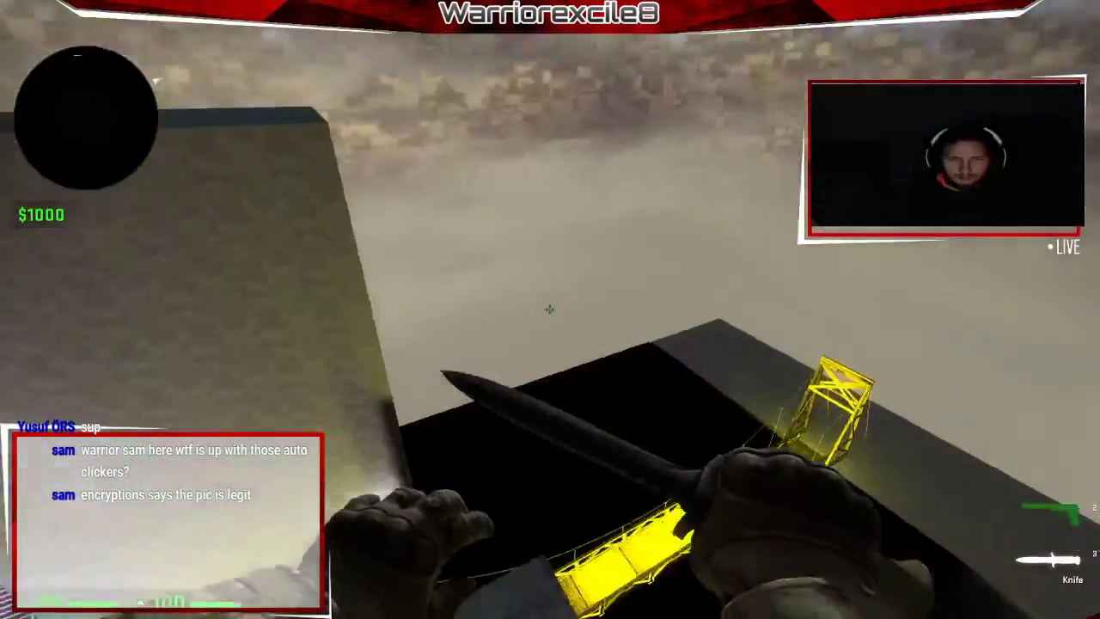
key("w")
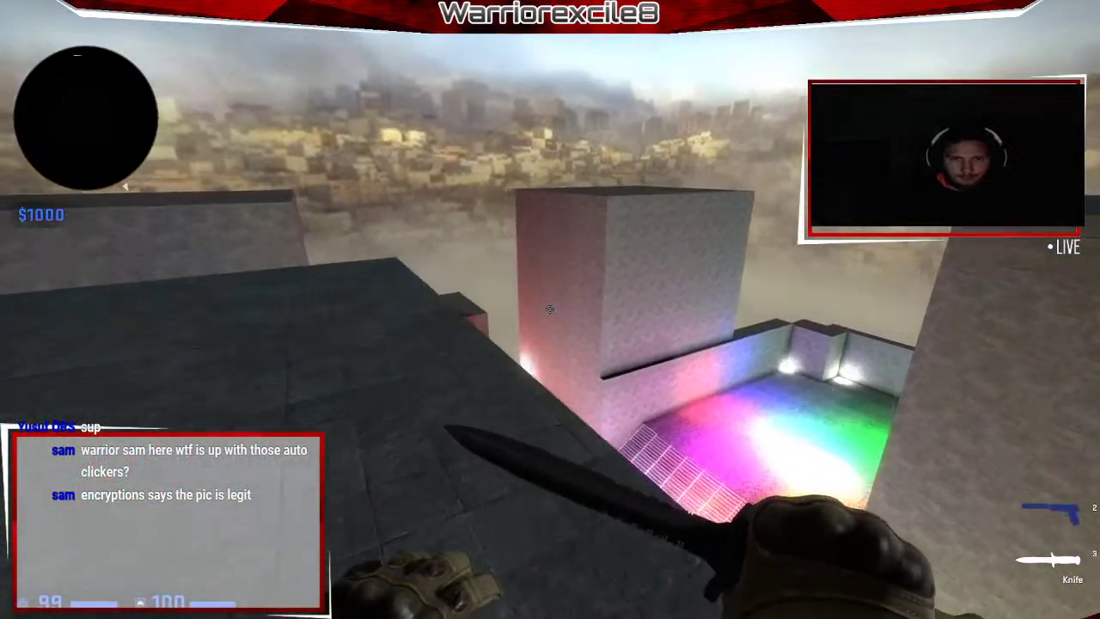
key("space")
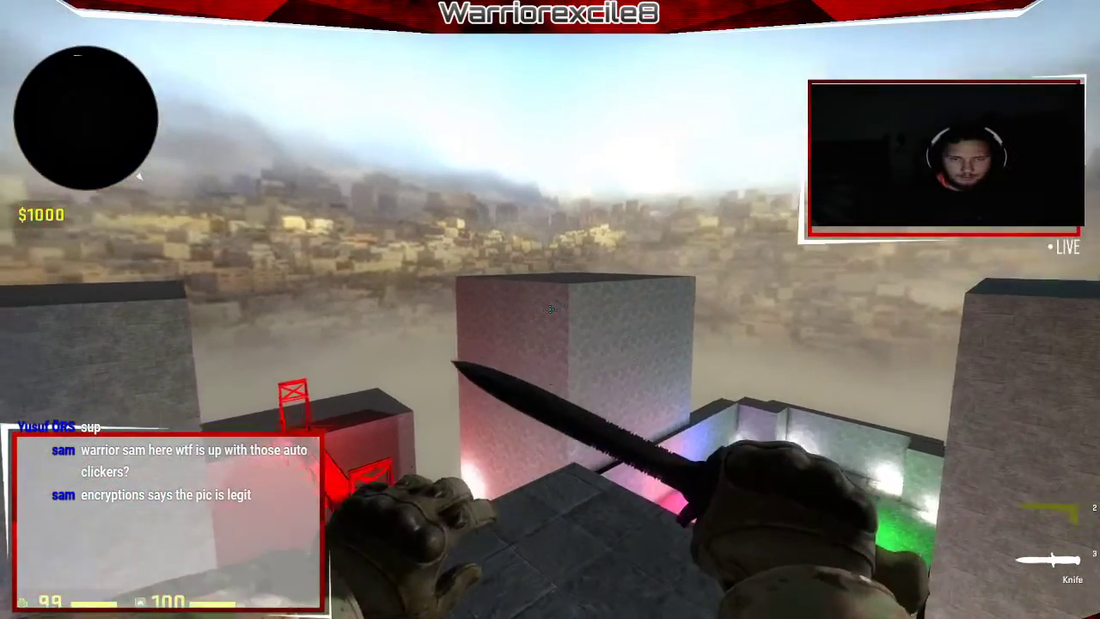
key("w")
key("w")
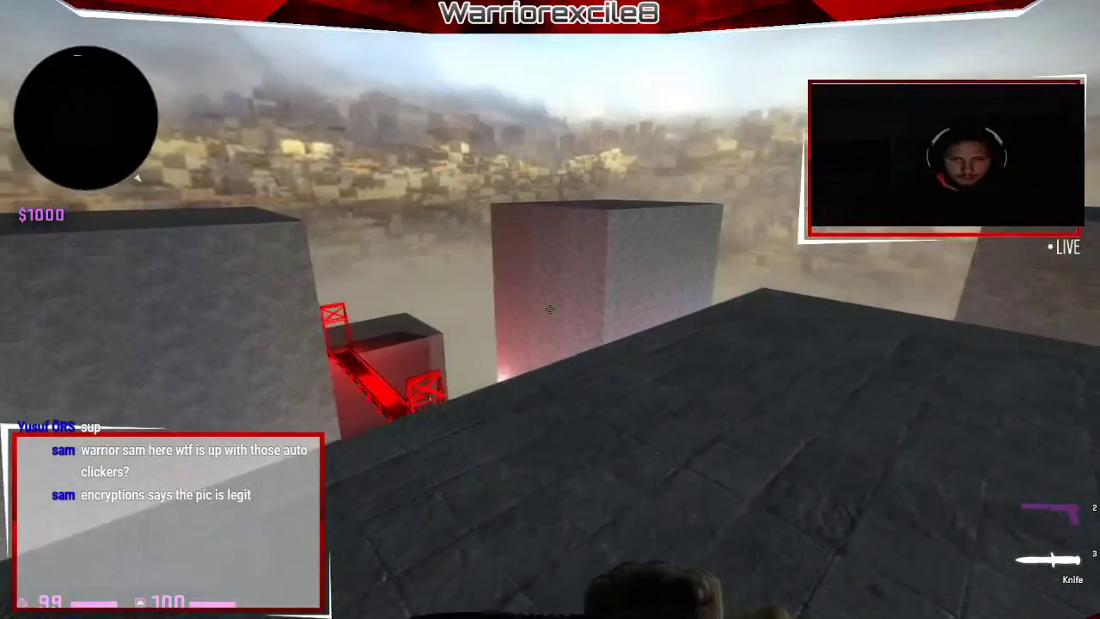
key("3")
key("space")
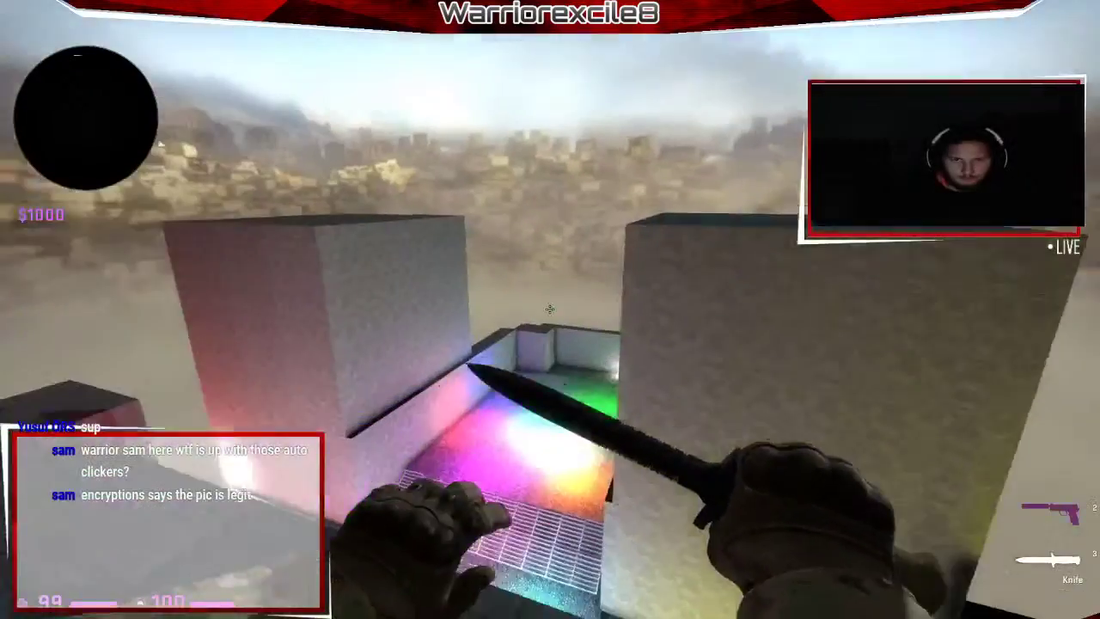
key("w")
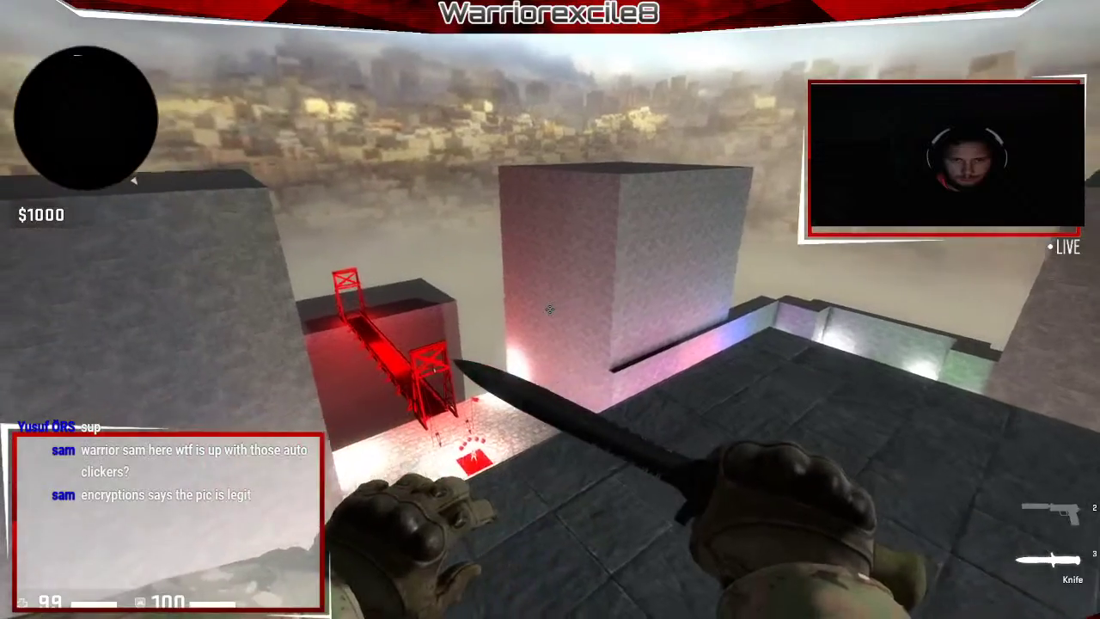
key("w")
key("space")
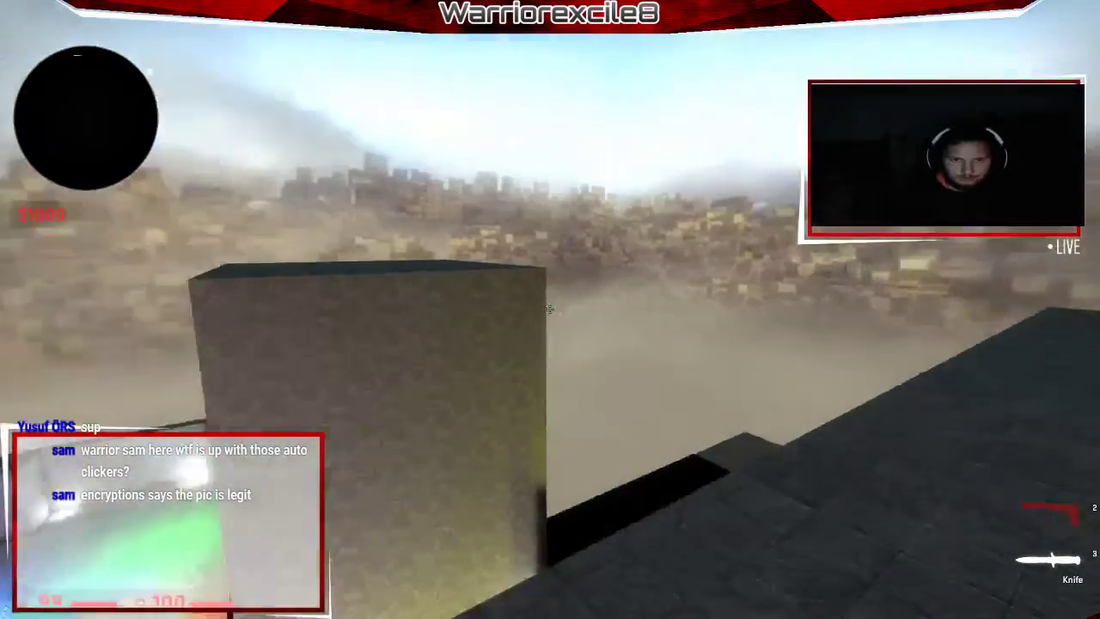
Run across the rooftop swinging the knife, fall, and open the console showing 201 damage.
left_click(550, 310)
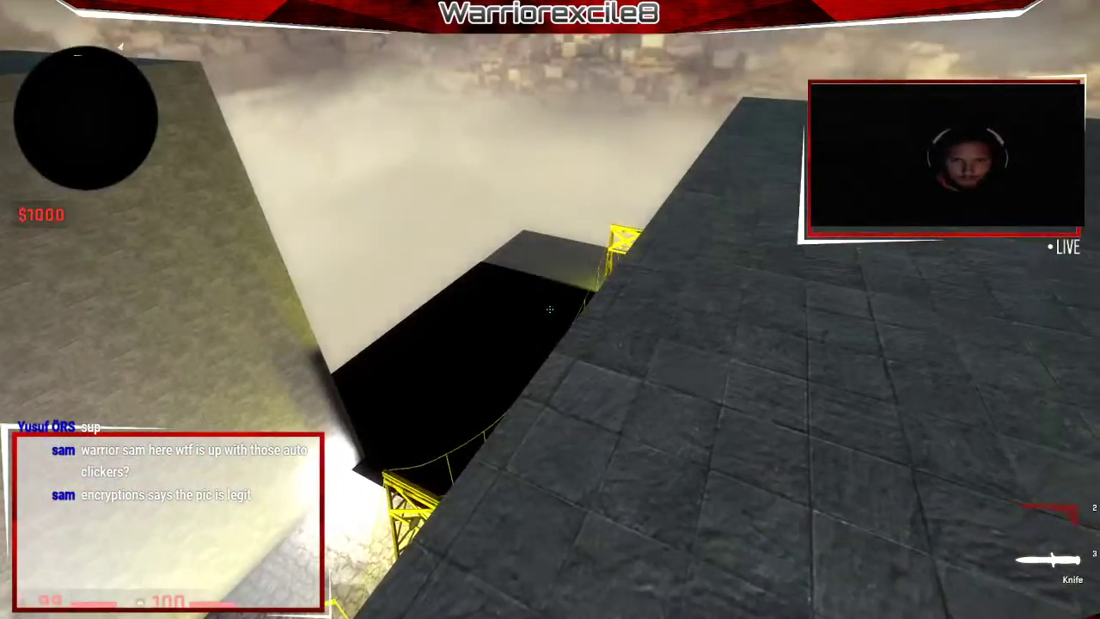
key("w")
left_click(550, 310)
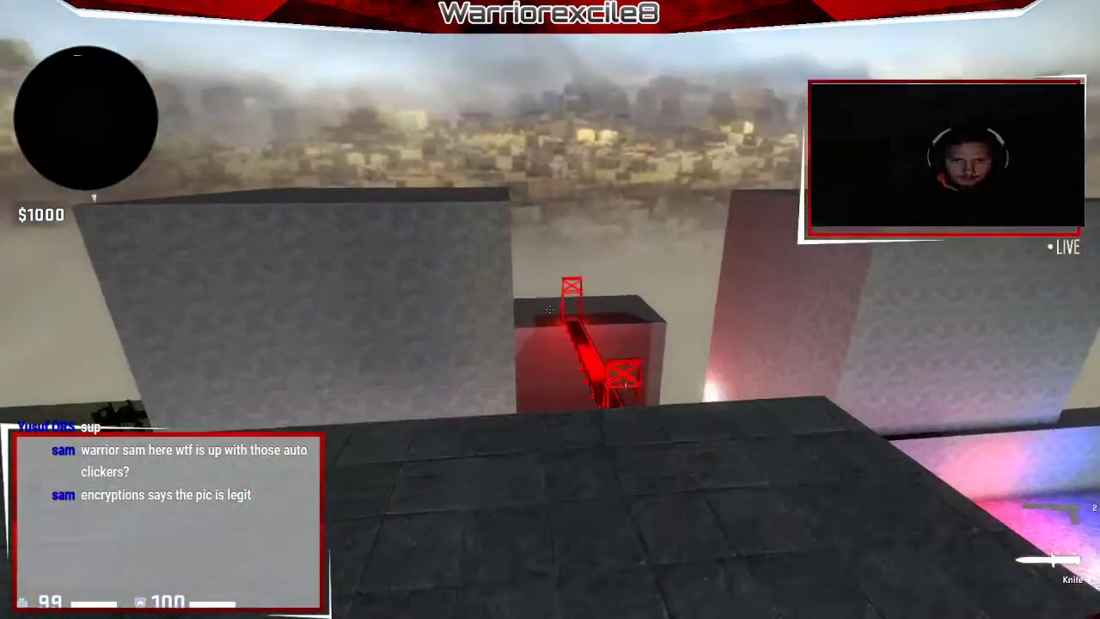
key("w")
left_click(551, 310)
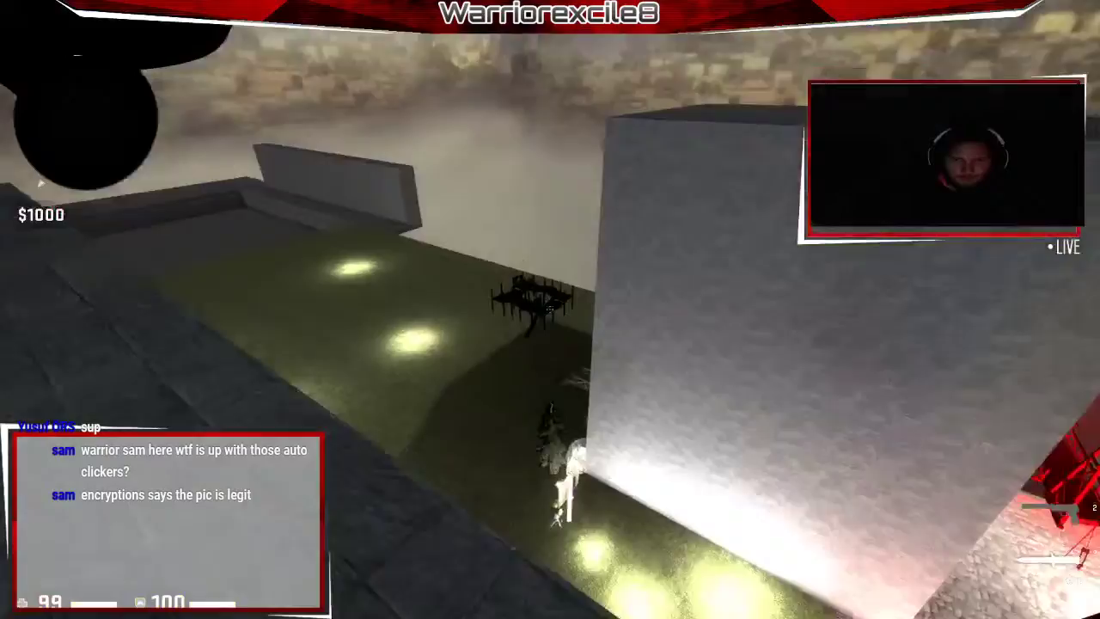
left_click(550, 309)
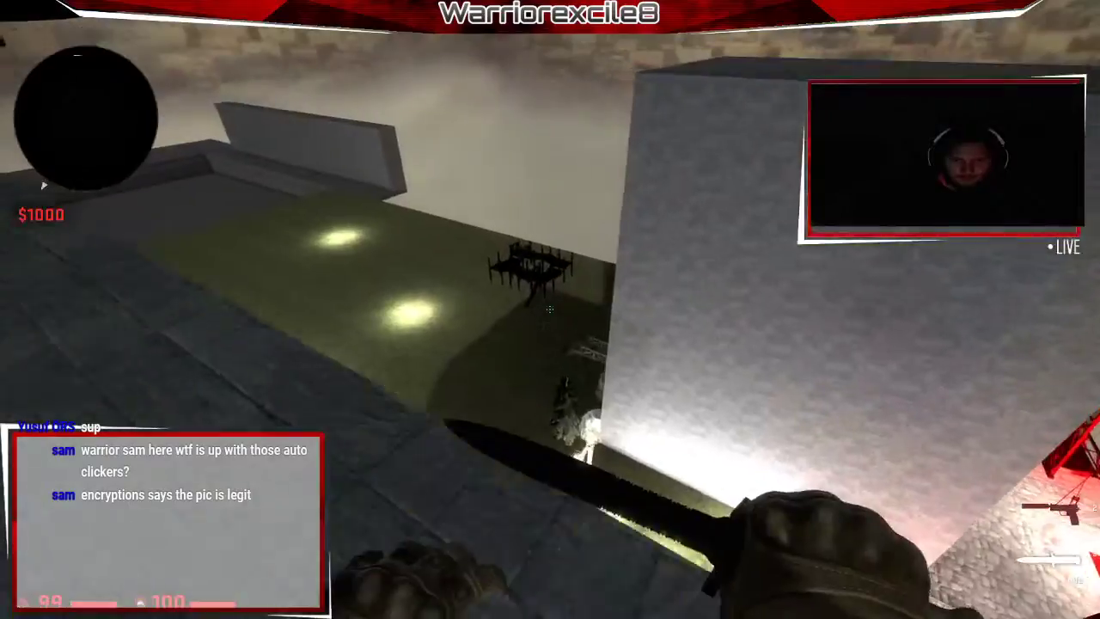
key("w")
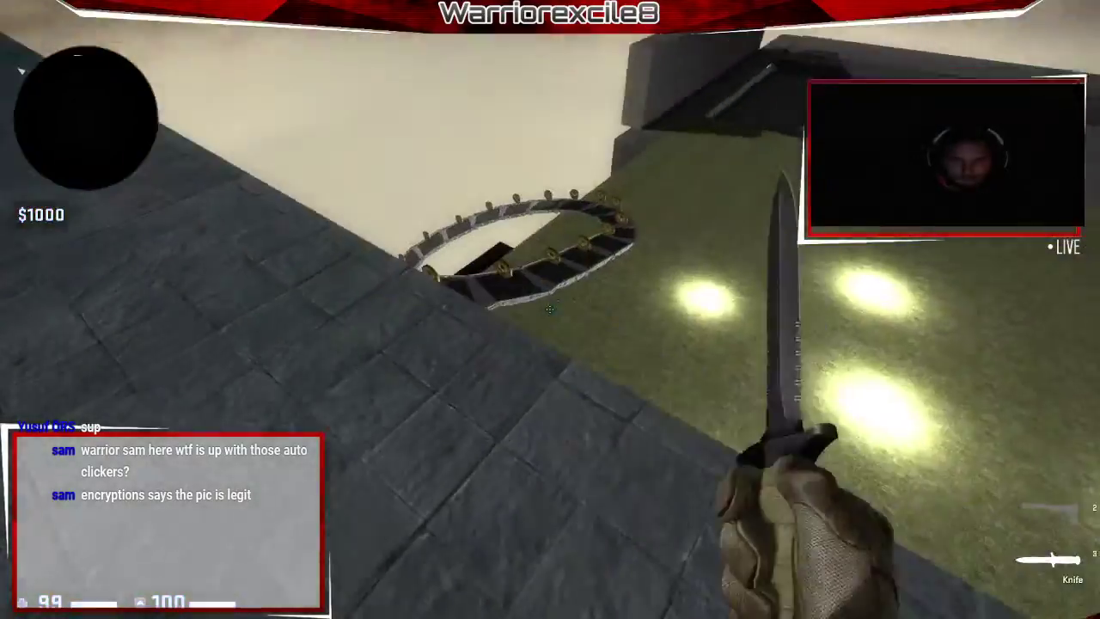
left_click(551, 310)
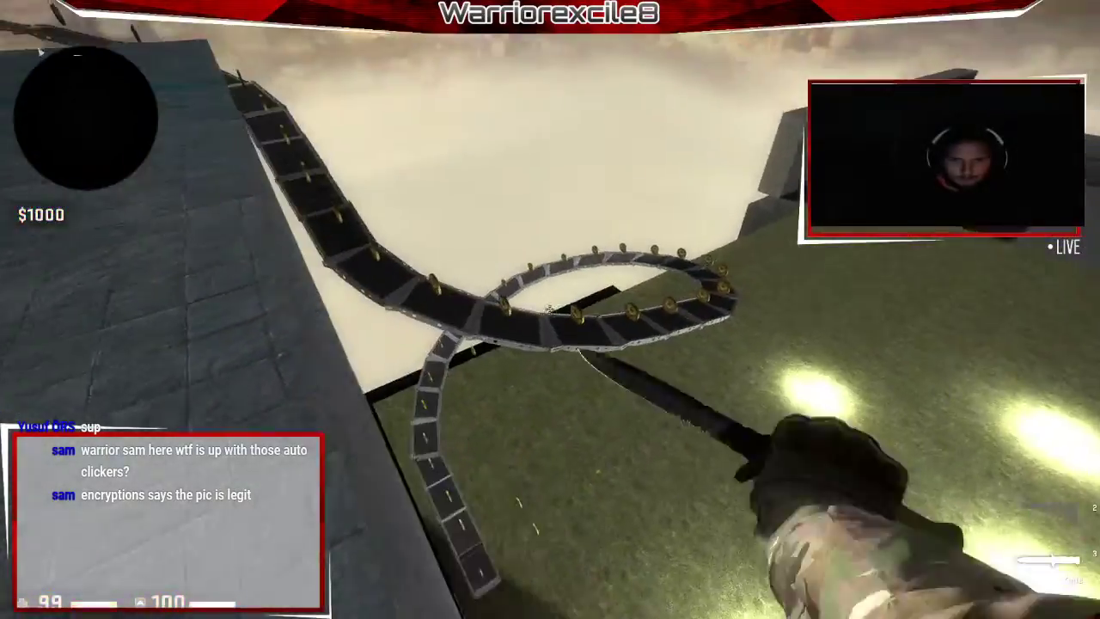
key("grave")
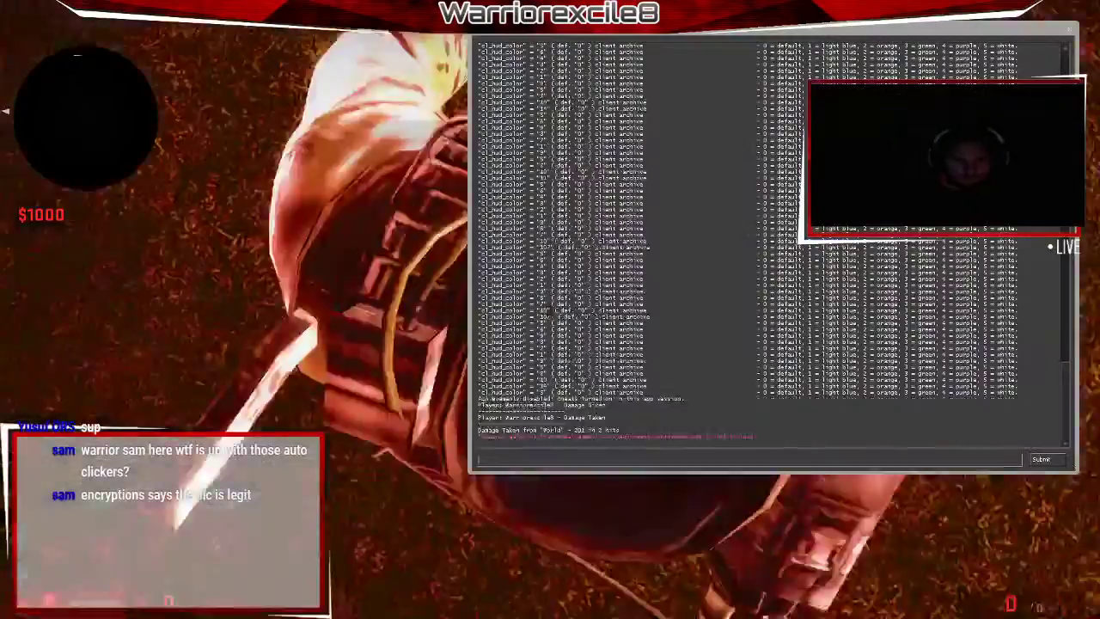
Close the console, swing the knife toward the tall buildings, then leave the match and quit the game.
key("grave")
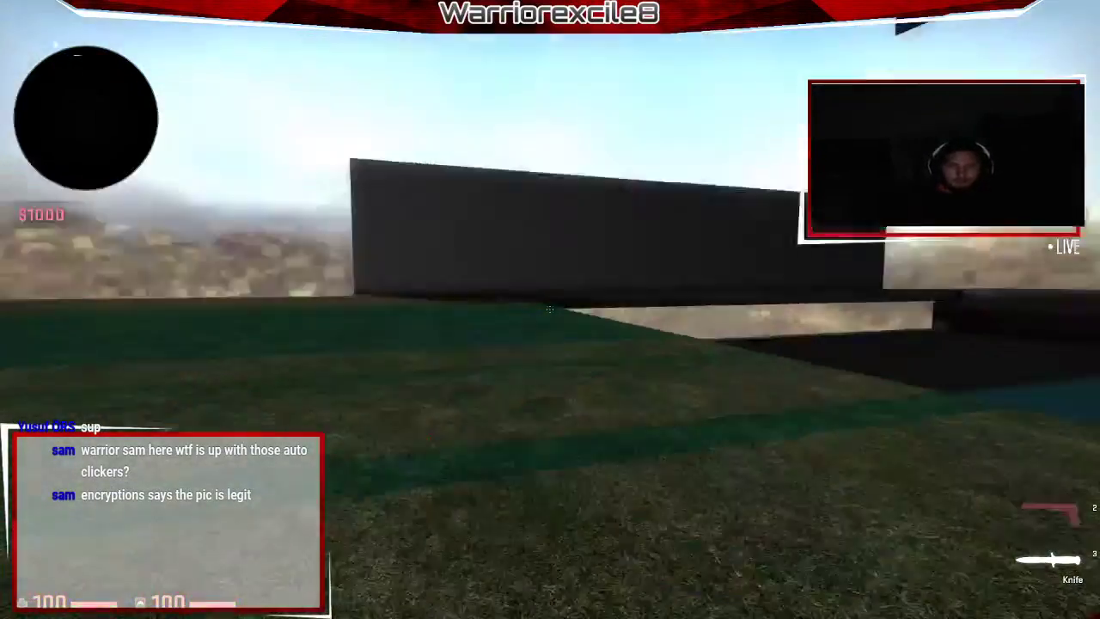
left_click(550, 309)
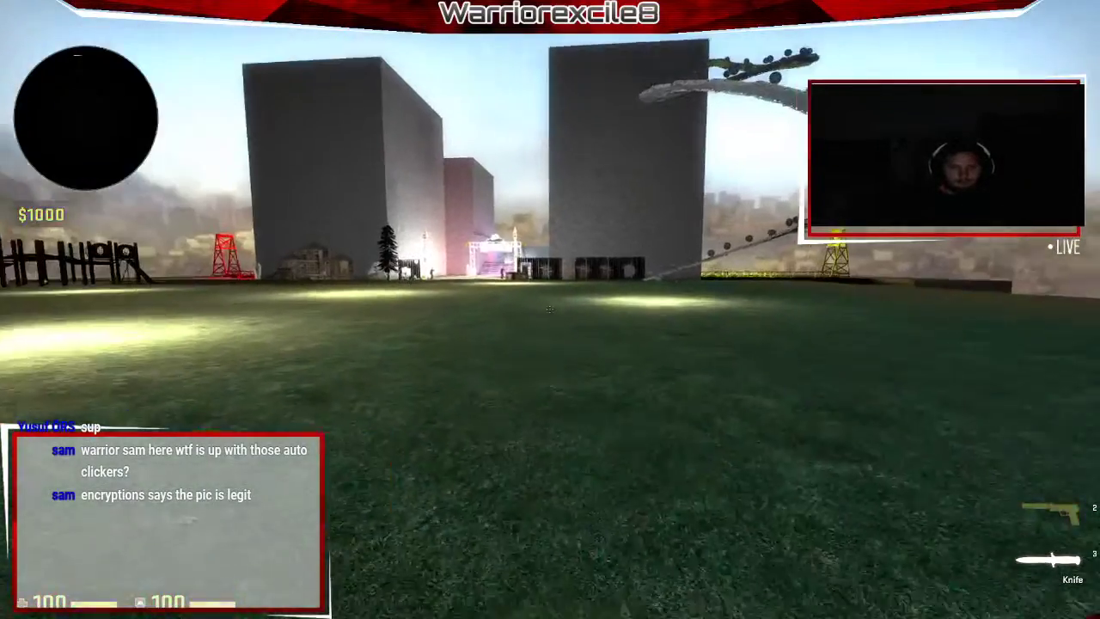
key("Escape")
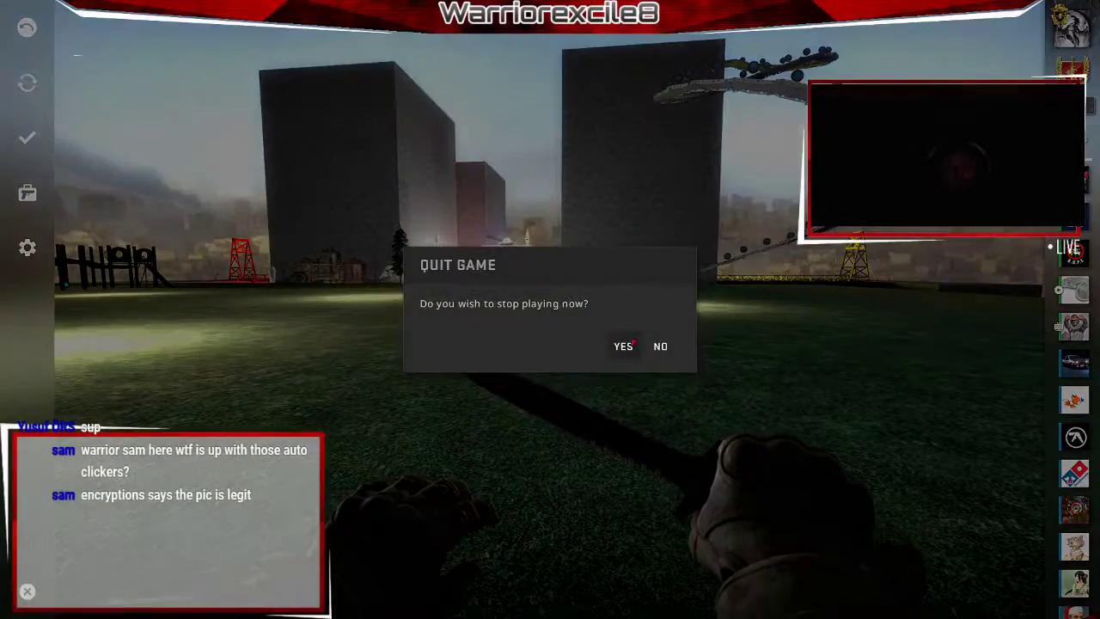
left_click(621, 348)
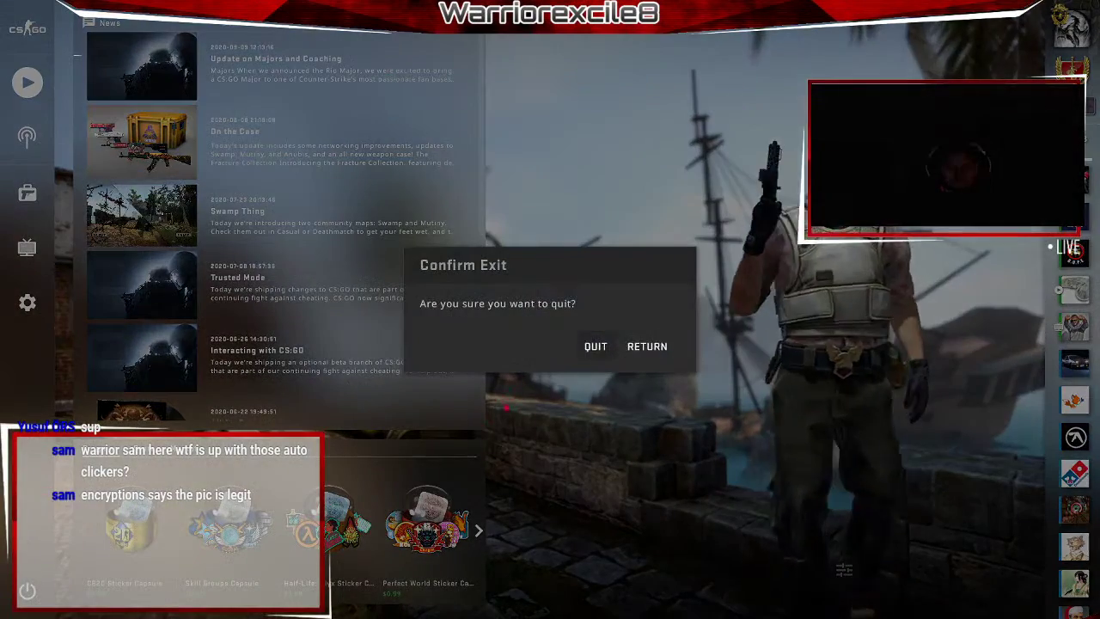
left_click(594, 346)
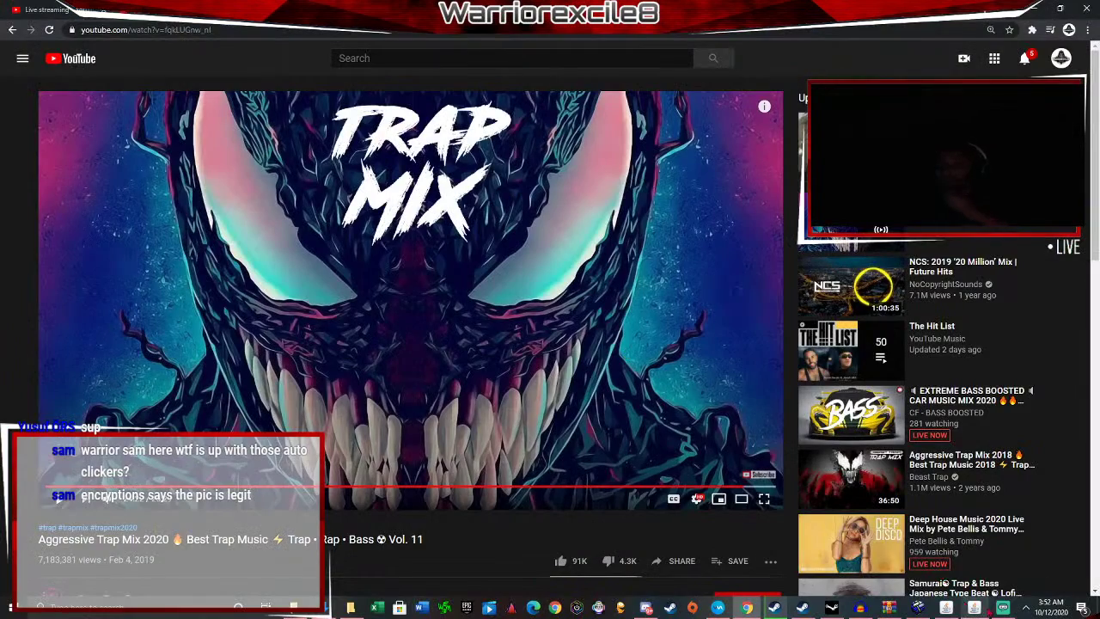
Bring Streamlabs OBS forward, nudge the Chatbox Frame left, and select the Display Capture source.
left_click(1003, 608)
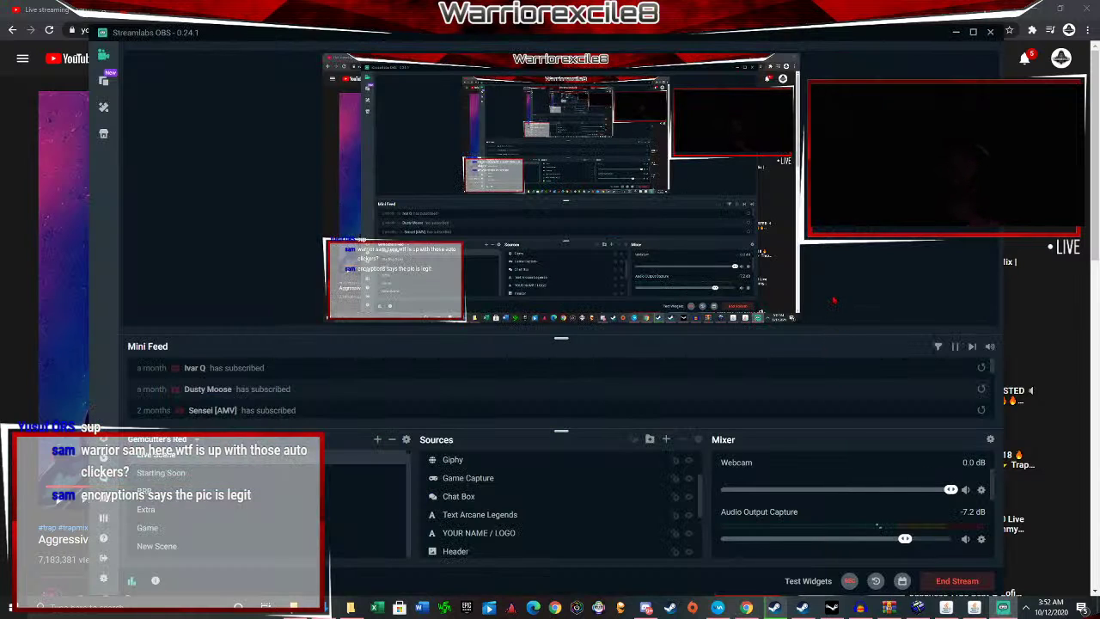
left_click(405, 273)
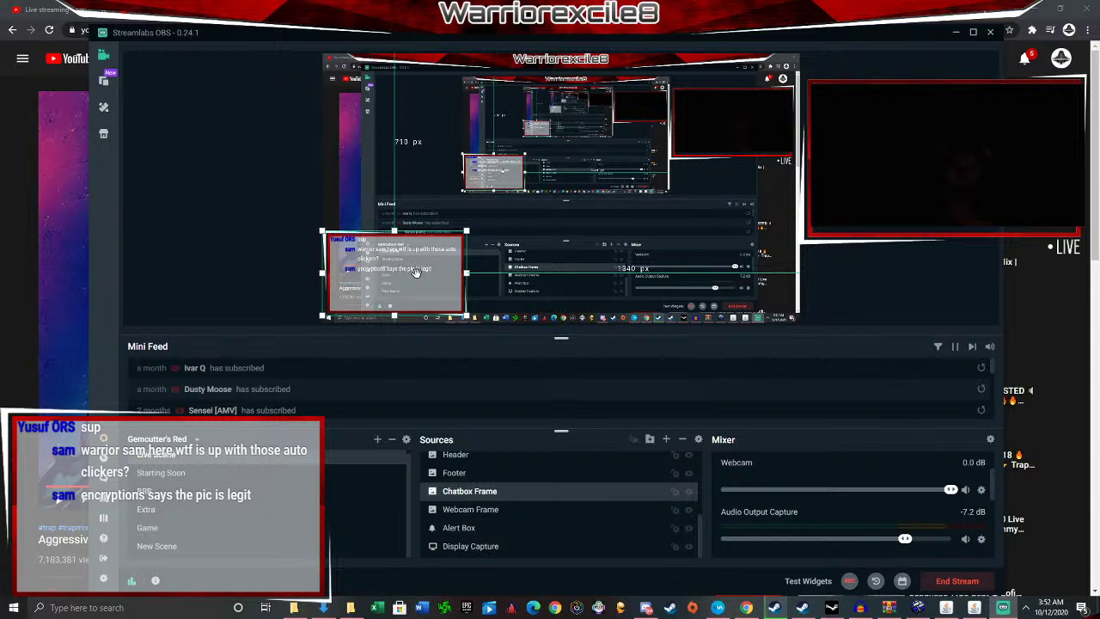
left_click(419, 274)
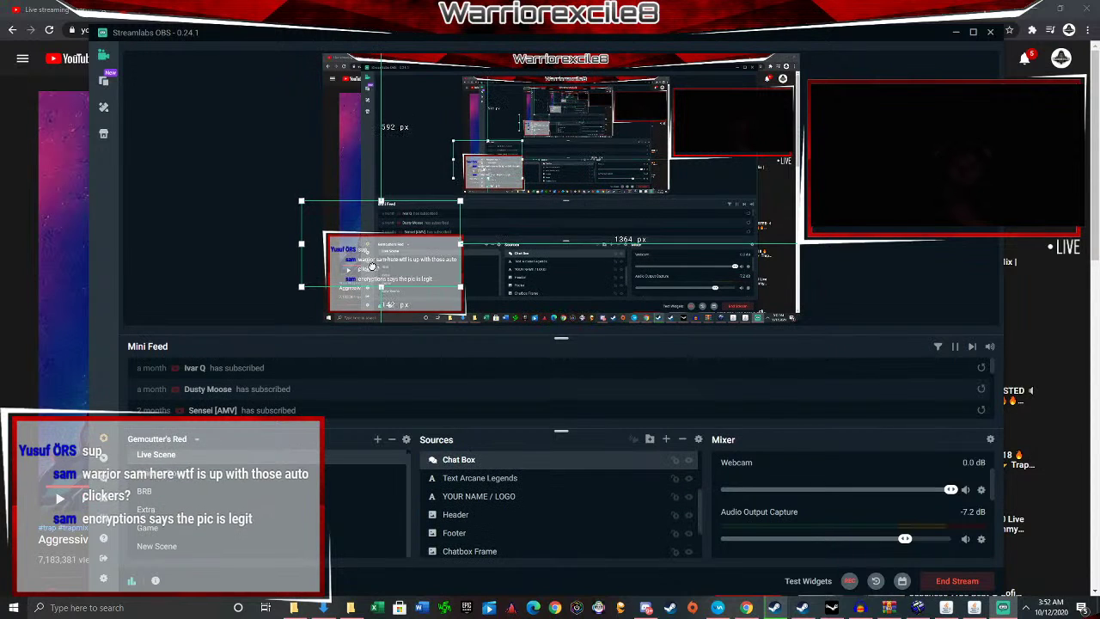